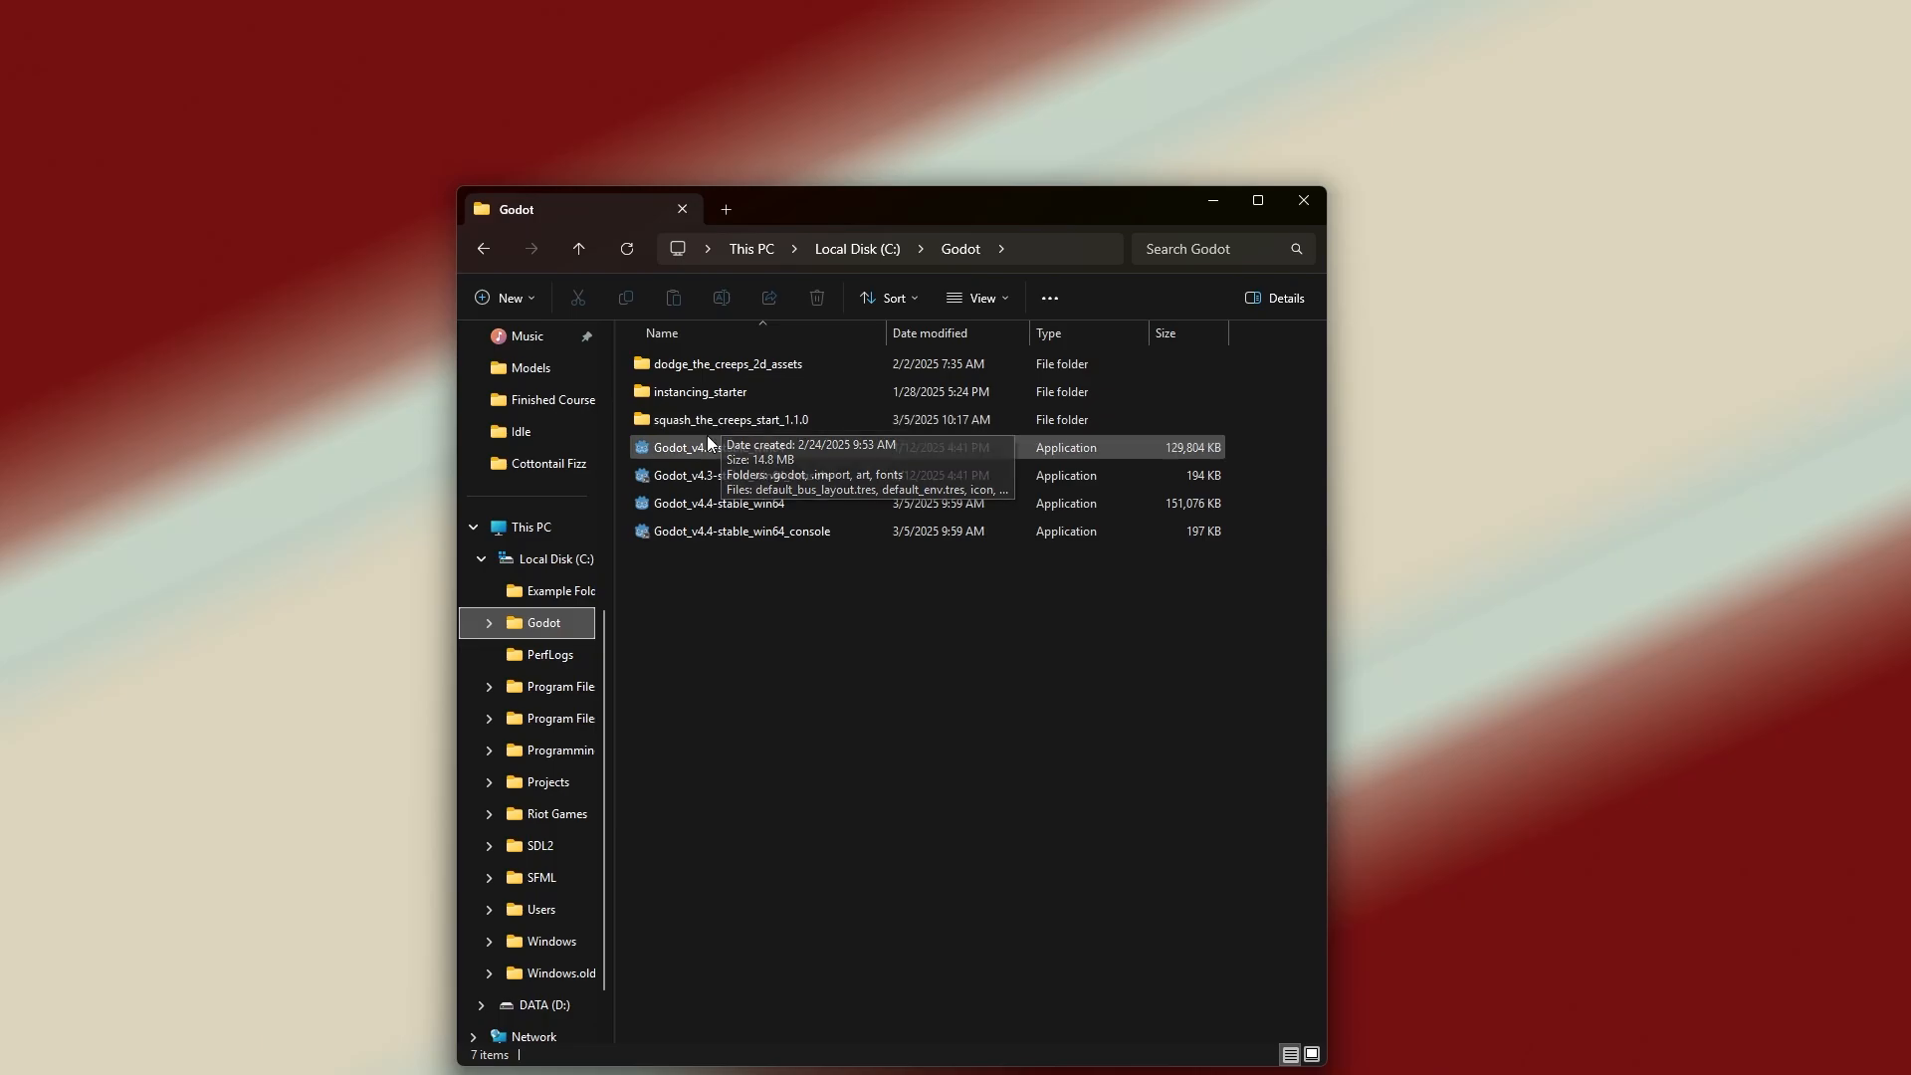
Step: Check the contents of the squash_the_creeps_start_1.1.0 folder in C:\Godot and delete that folder
double_click(712, 418)
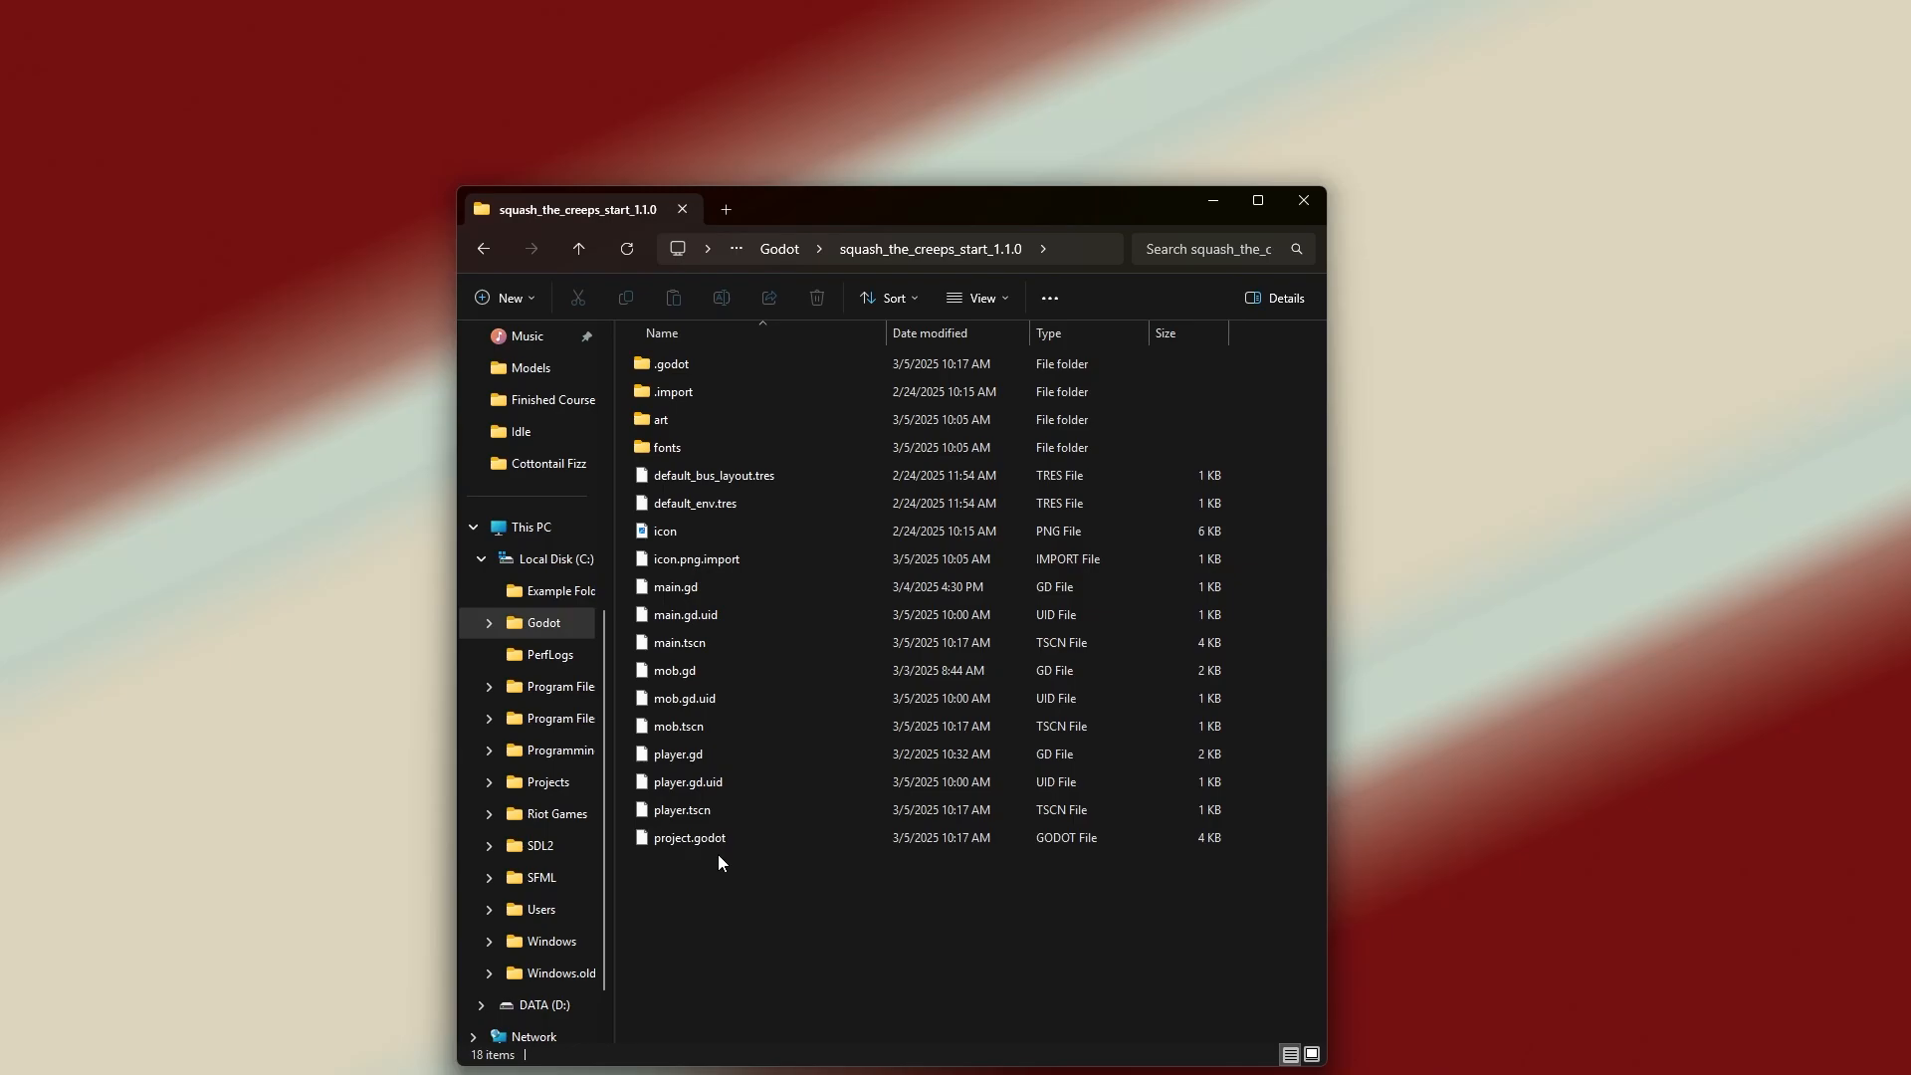
left_click(483, 248)
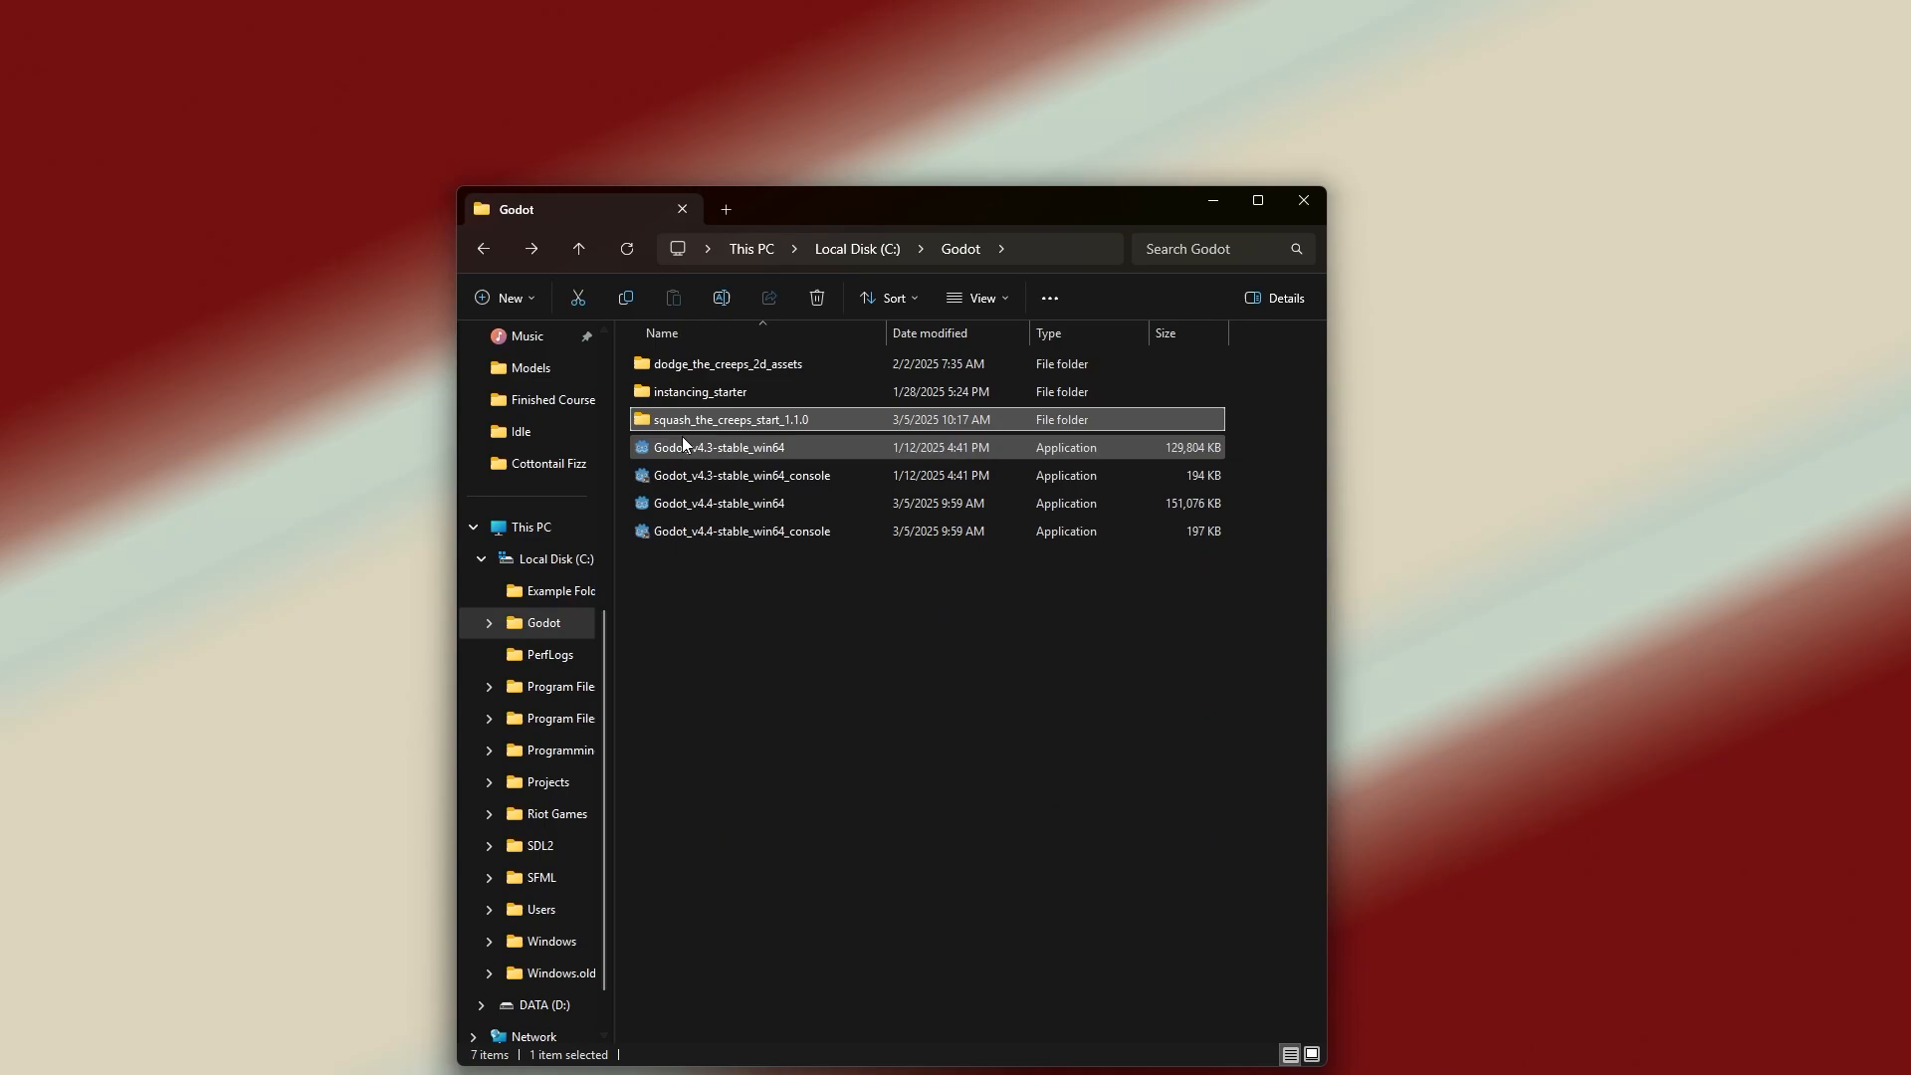
right_click(691, 426)
key("Escape")
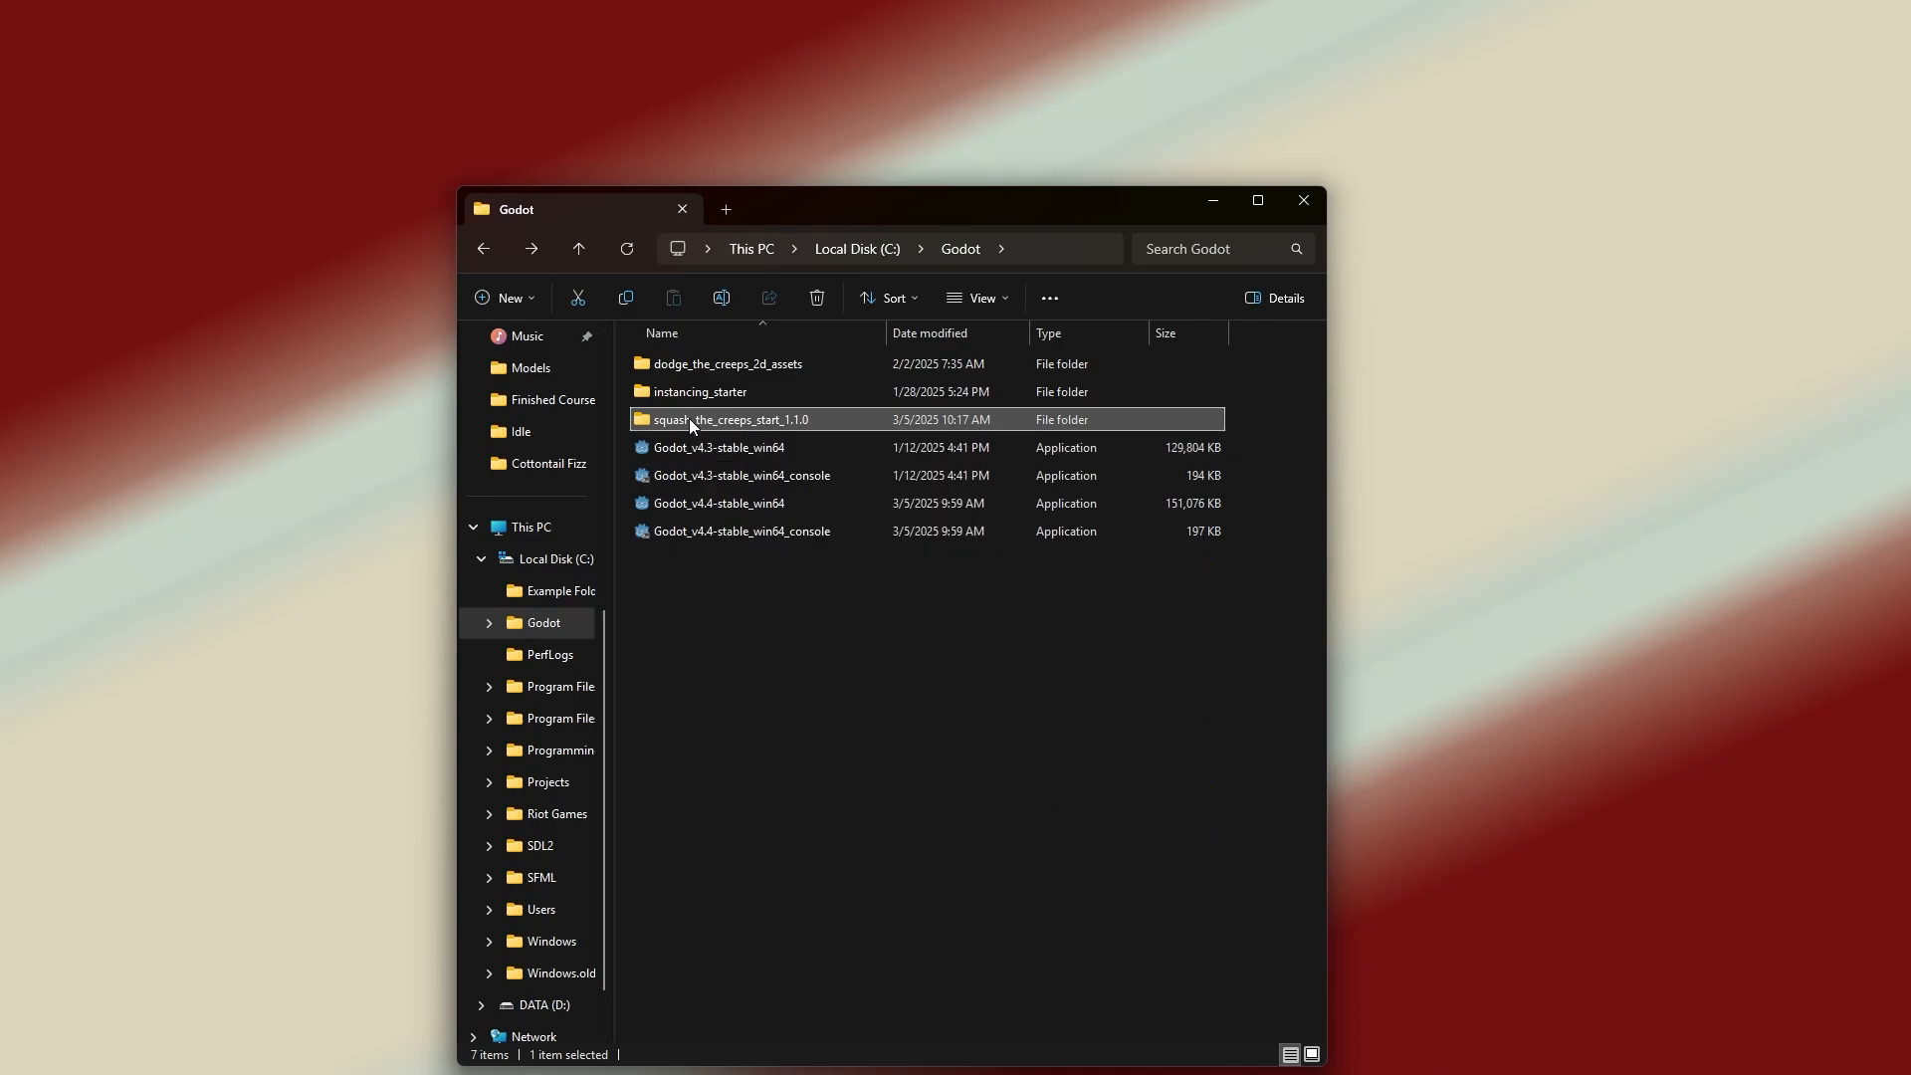
key("Delete")
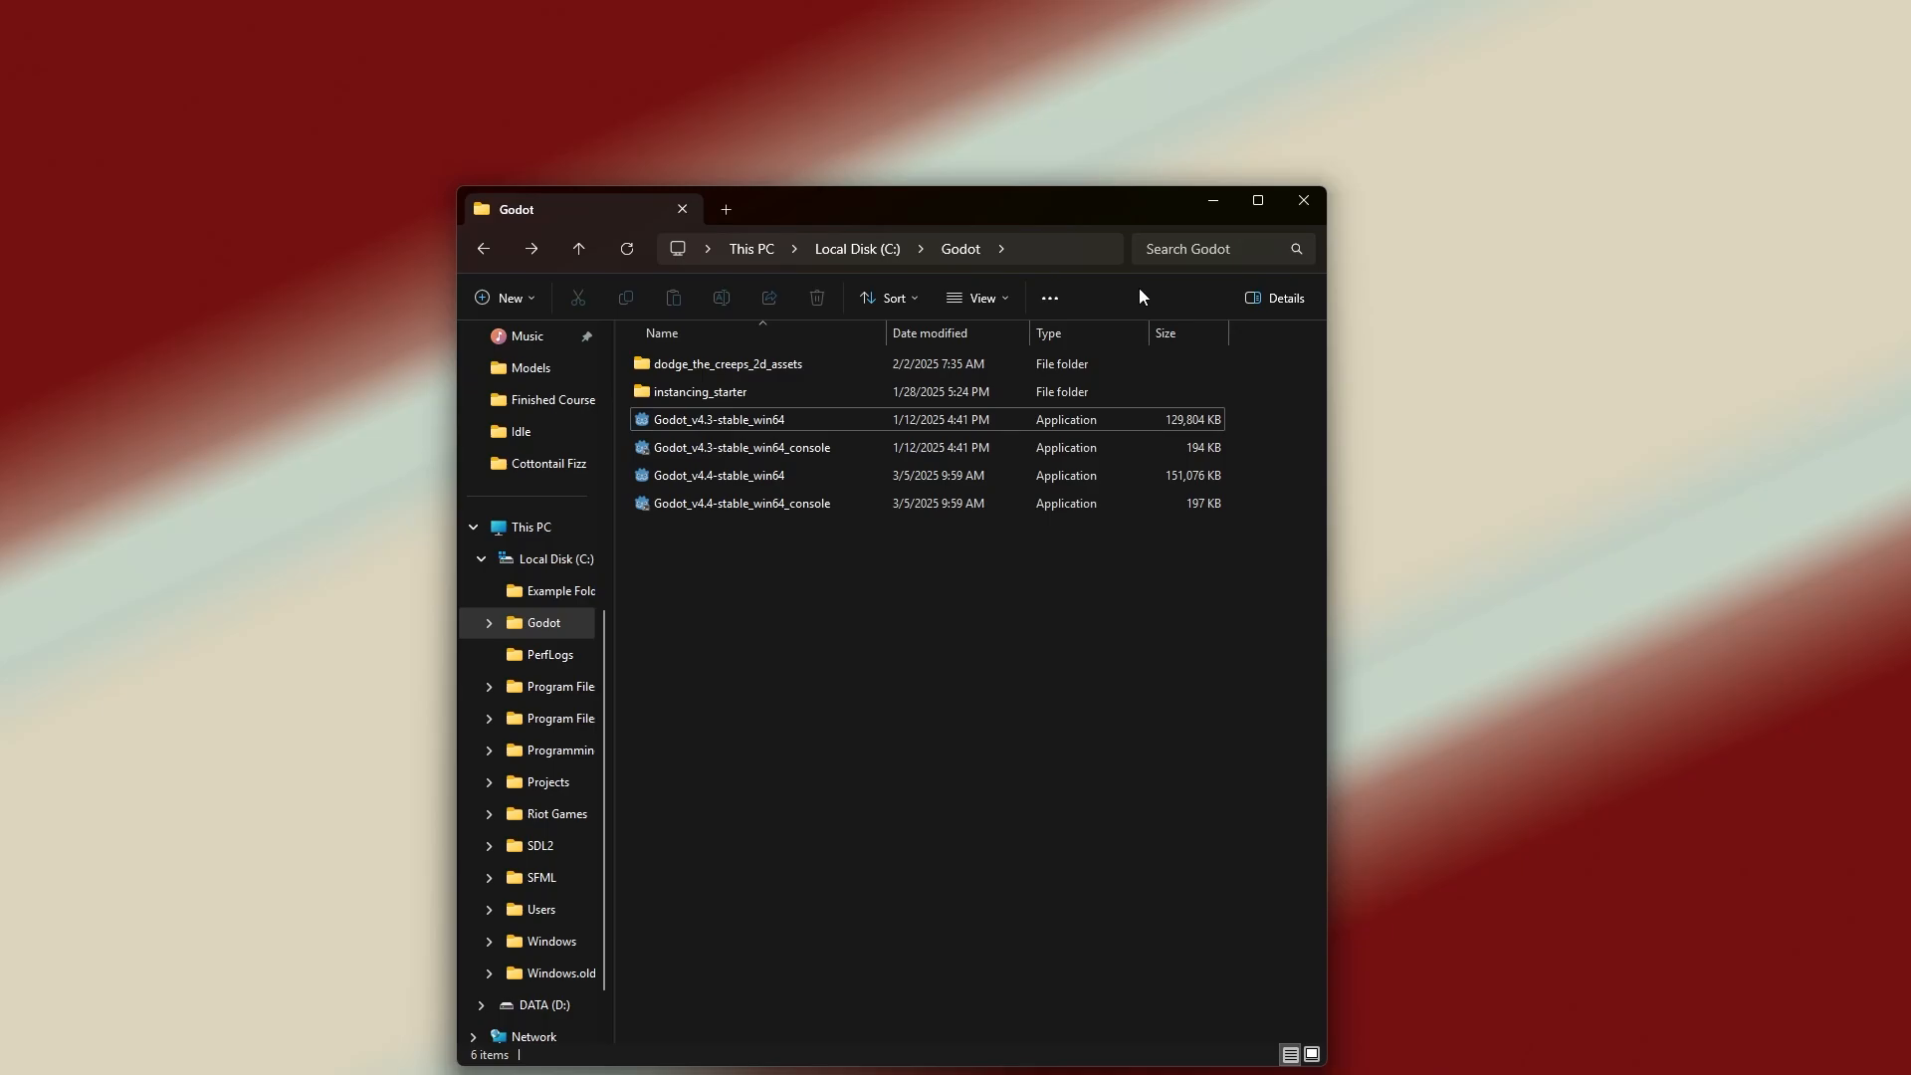
Step: Collapse Local Disk (C:) in the folder tree and open the Downloads folder
mouse_move(973, 1062)
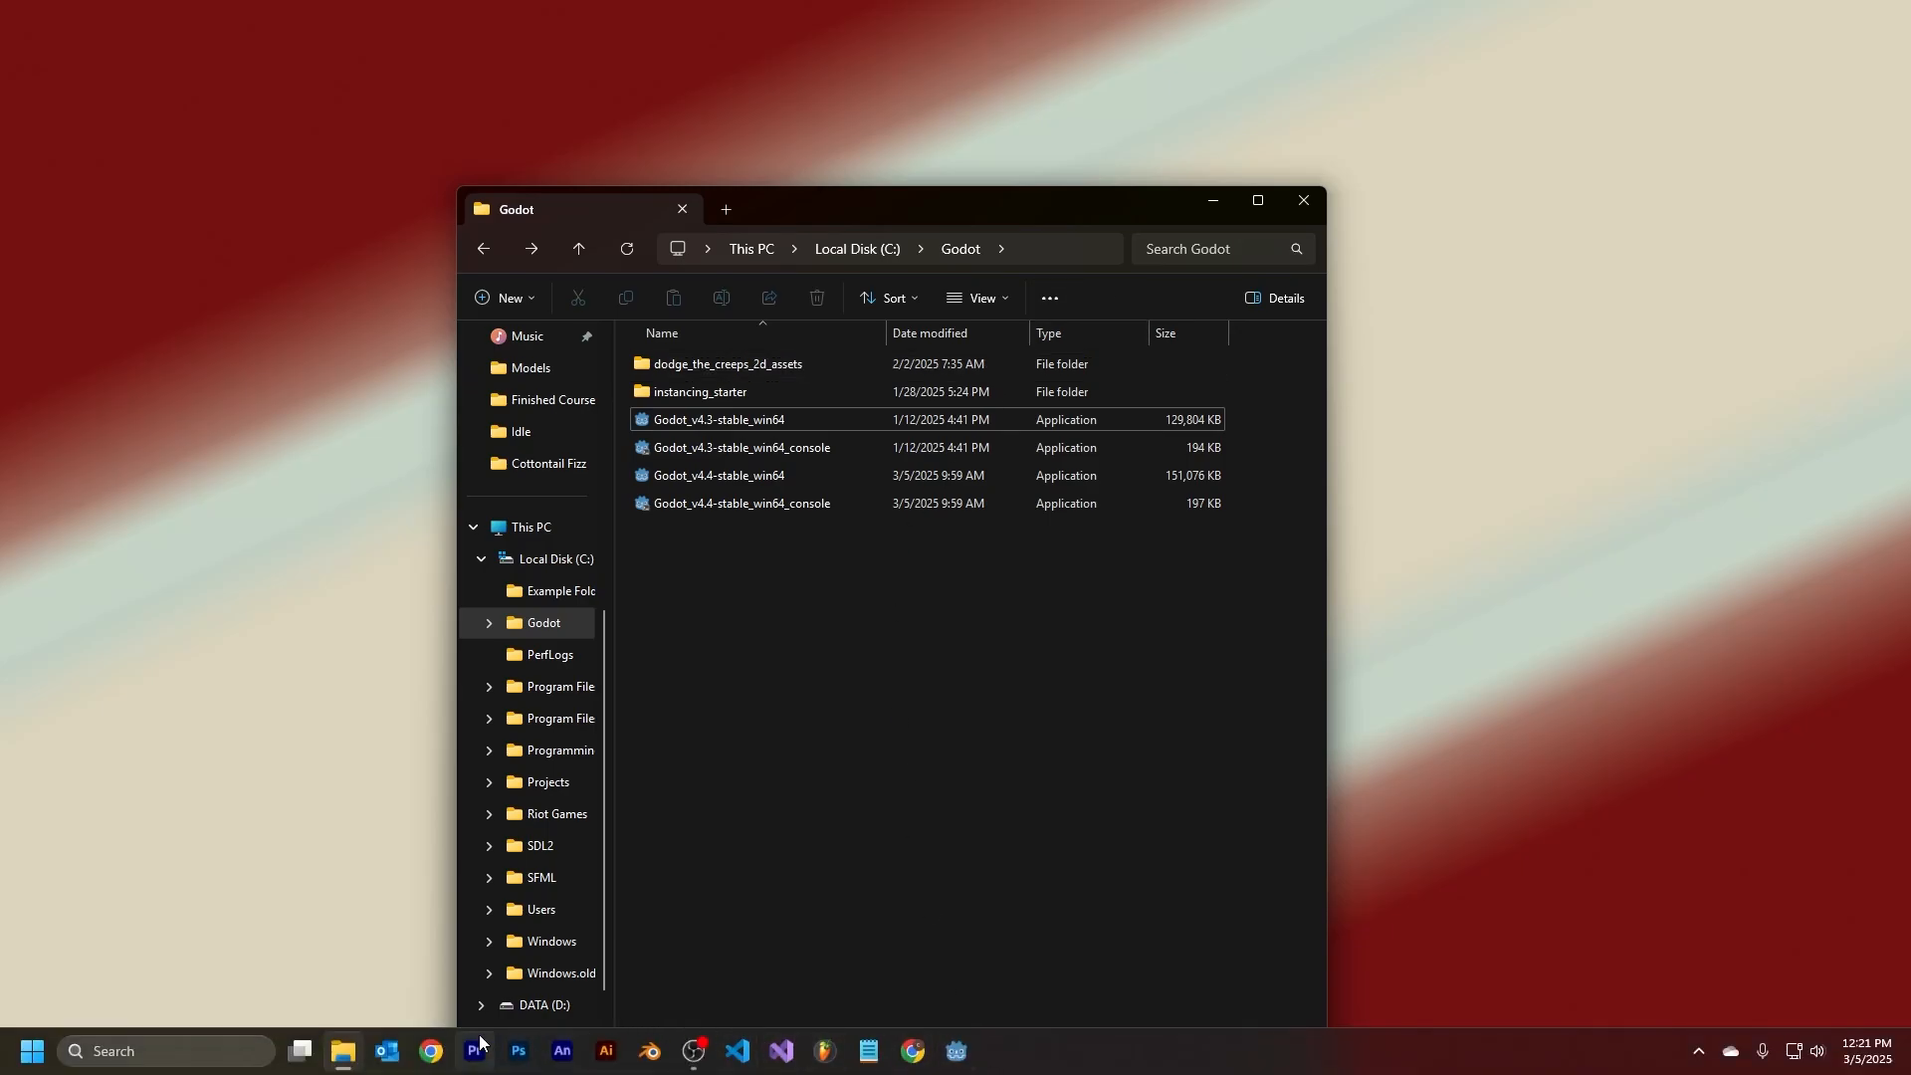
left_click(346, 1055)
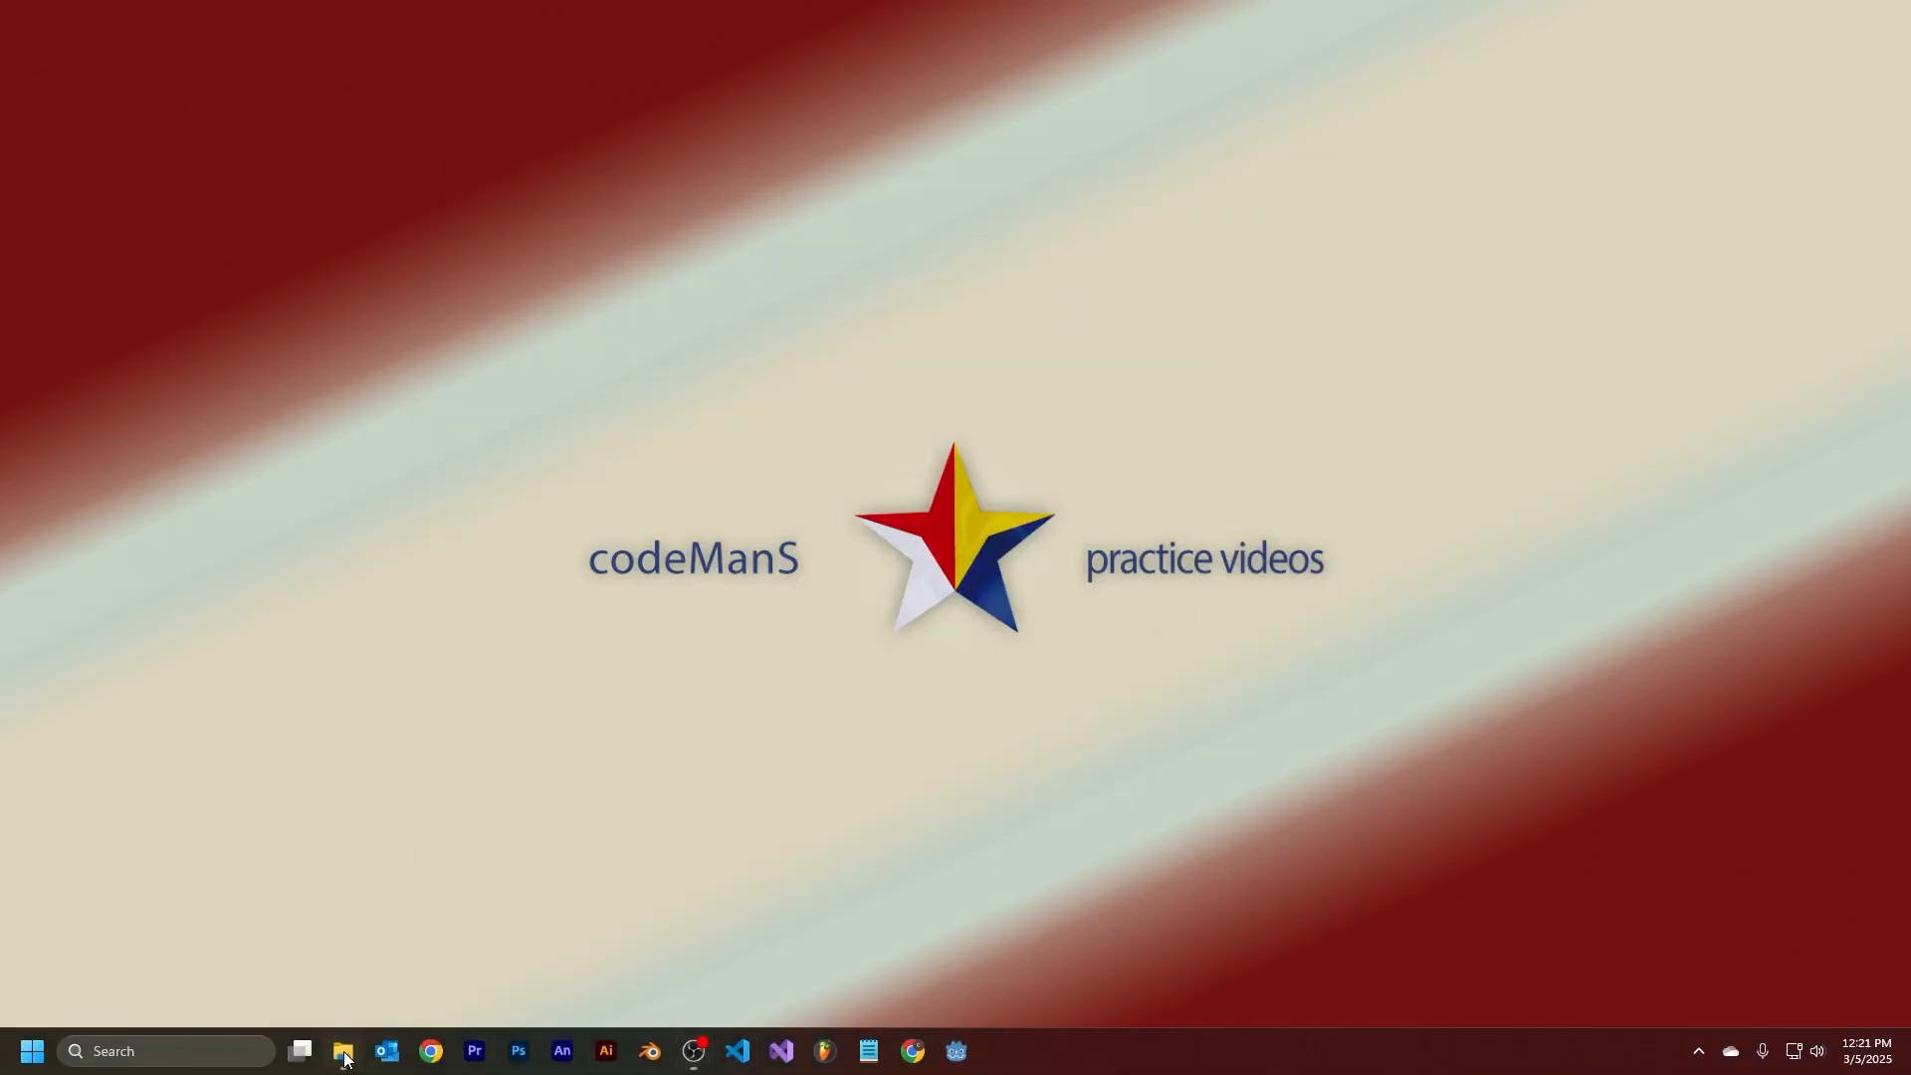
left_click(344, 1055)
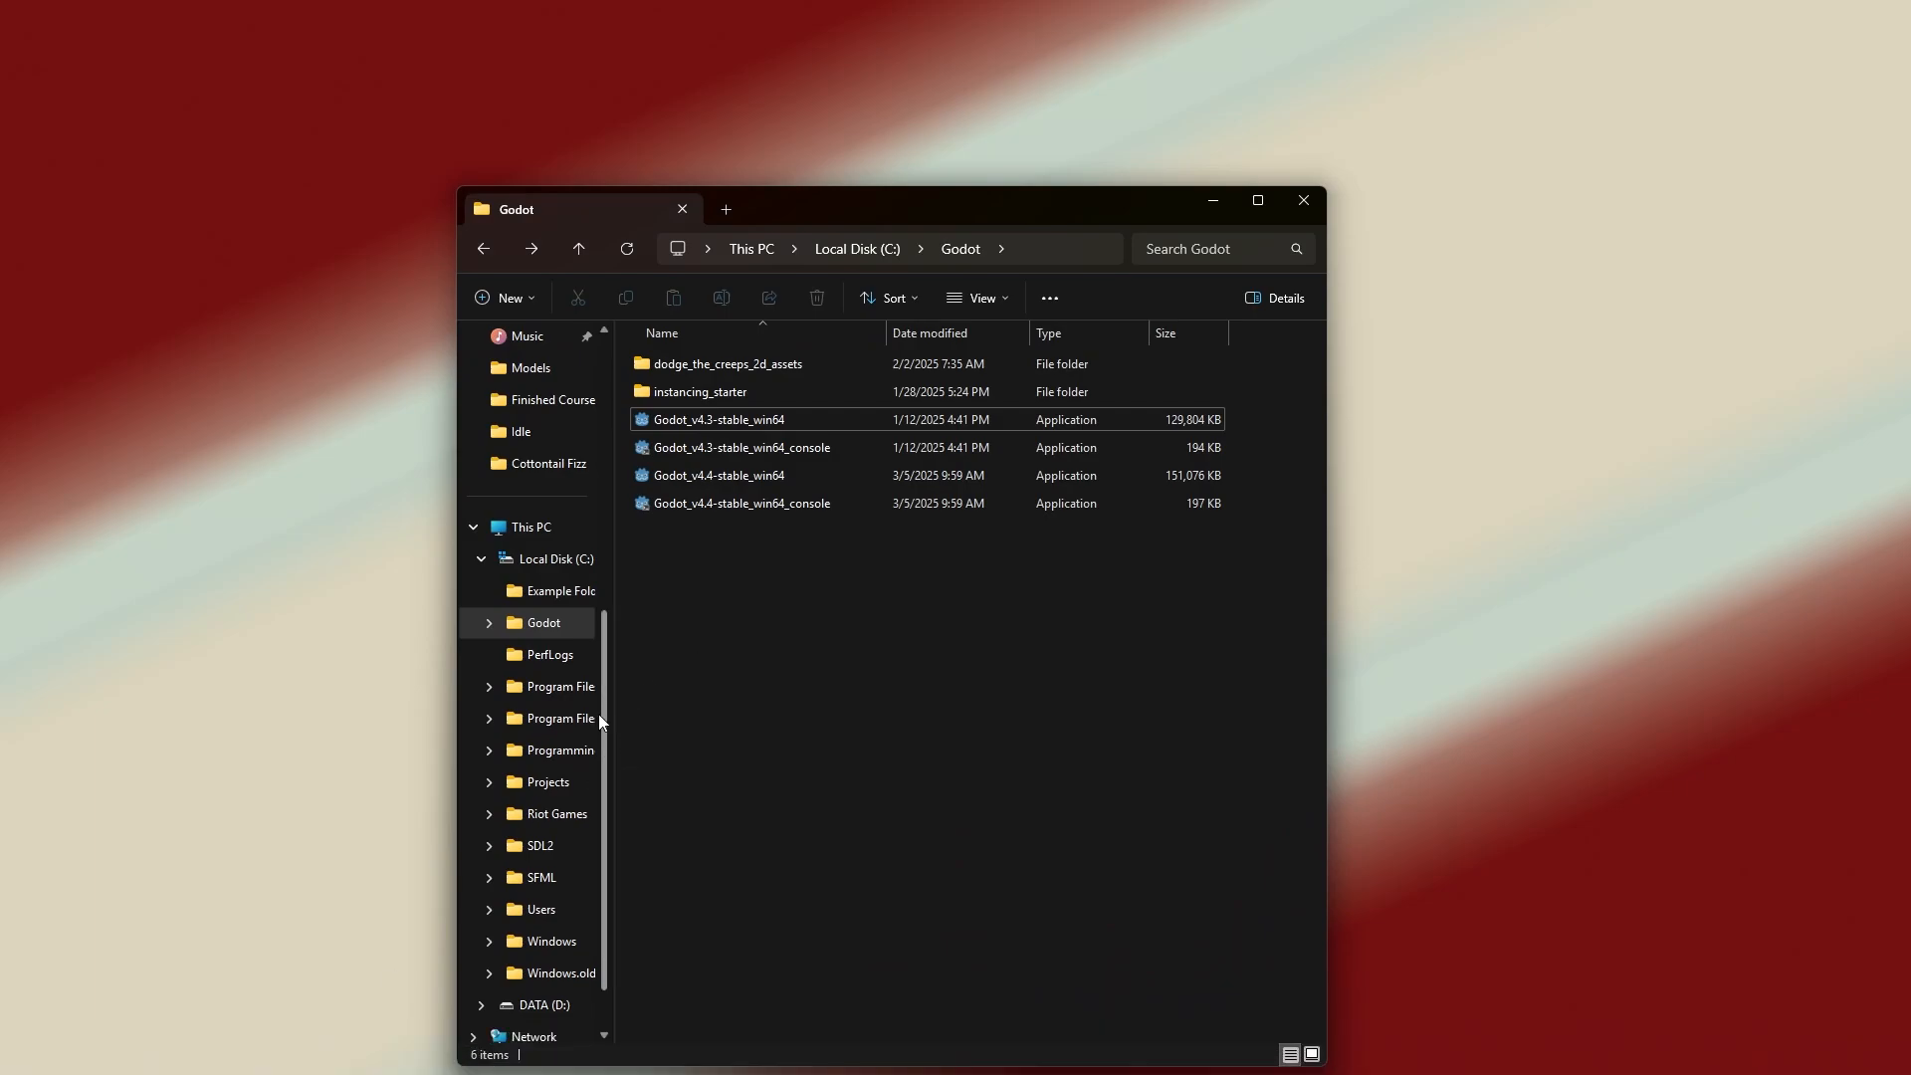
left_click(480, 561)
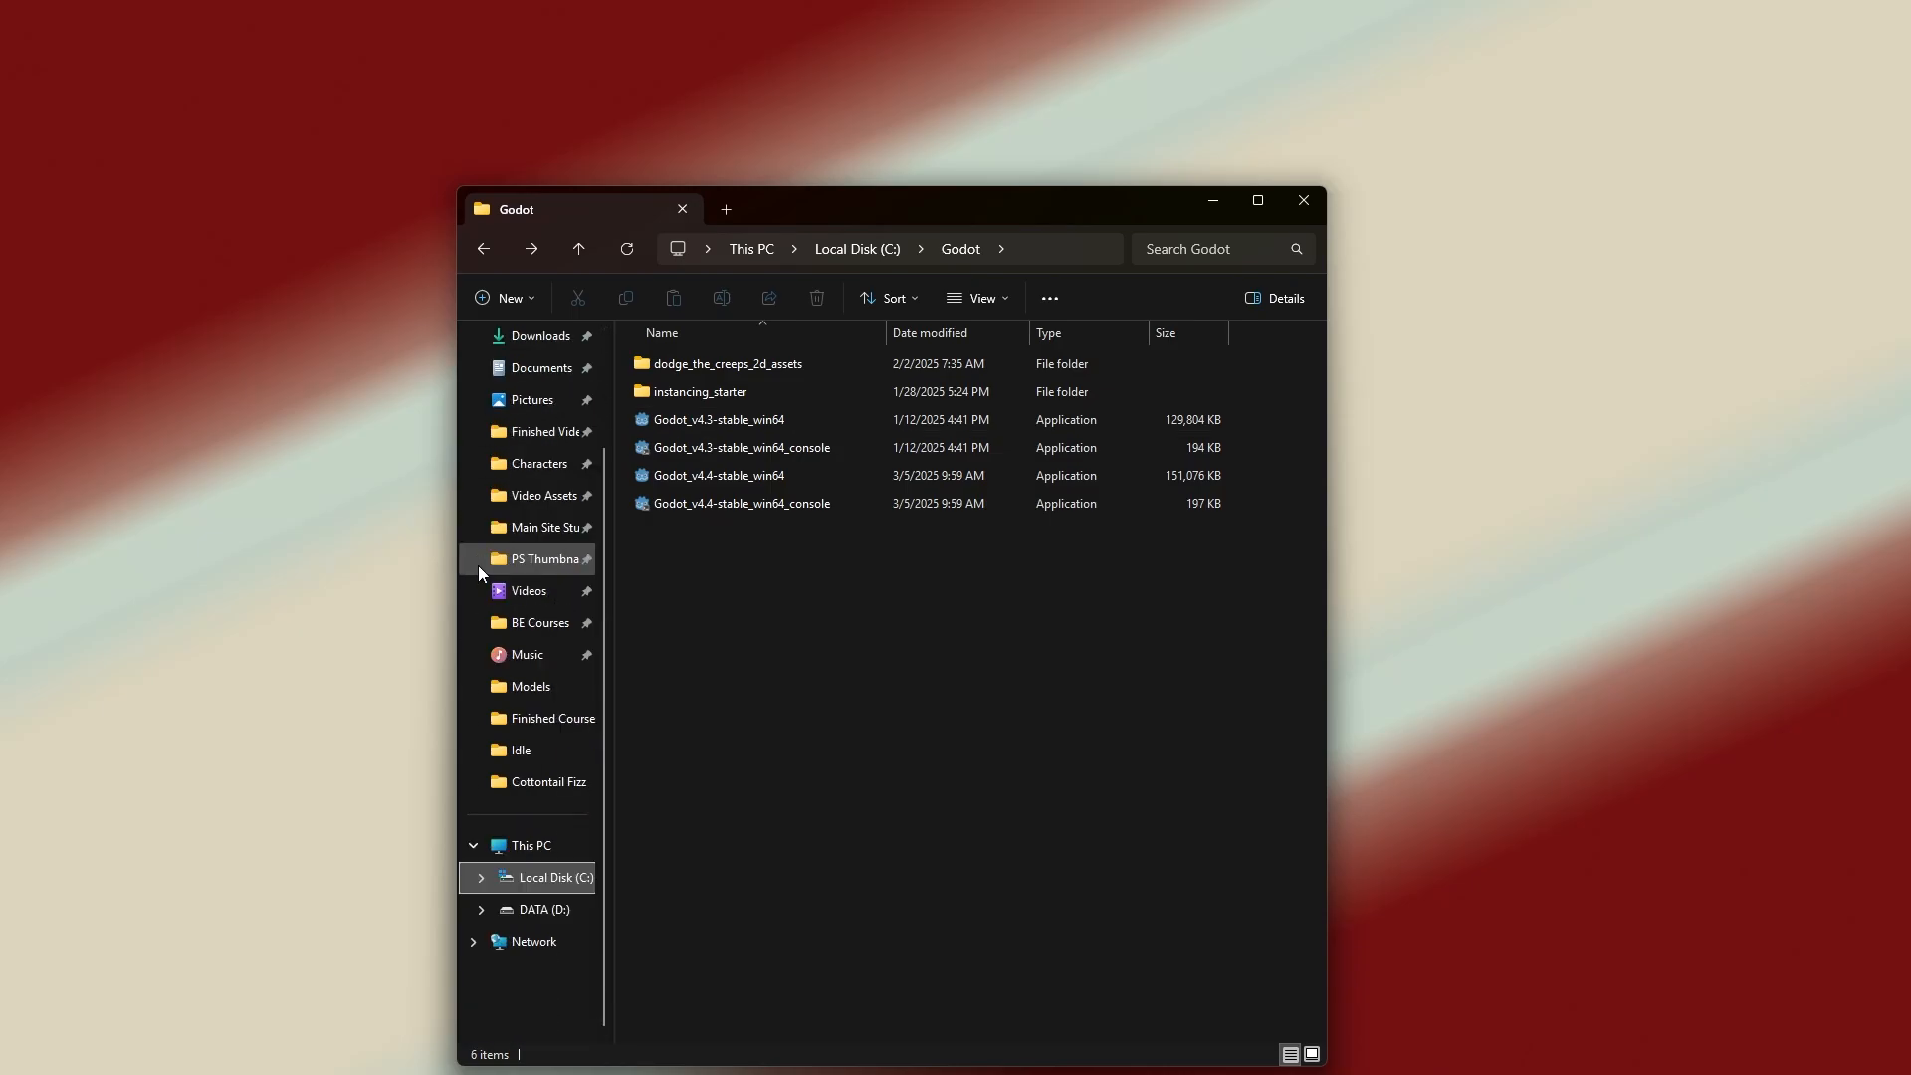
left_click(557, 339)
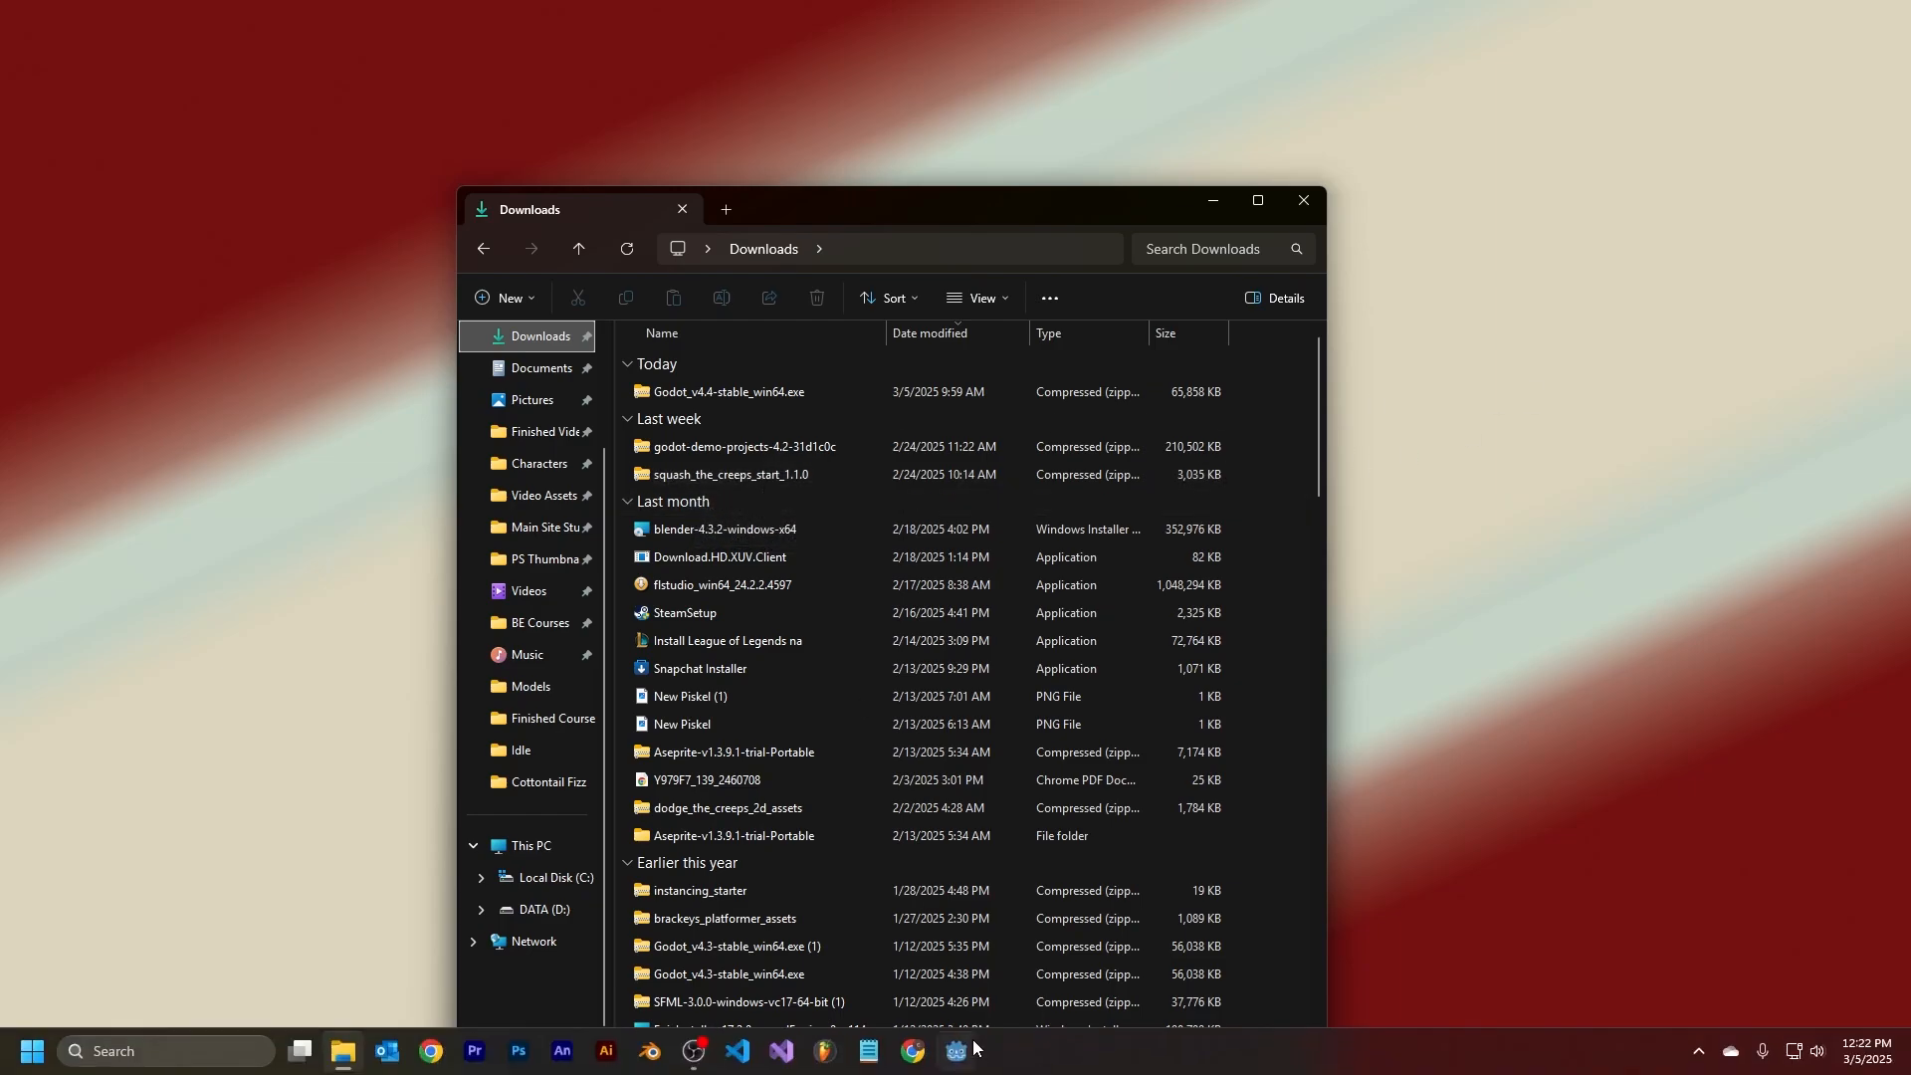
Step: Switch to Chrome, open the Godot Docs in a maximized window and go to Your first 3D game under Getting Started
left_click(923, 1047)
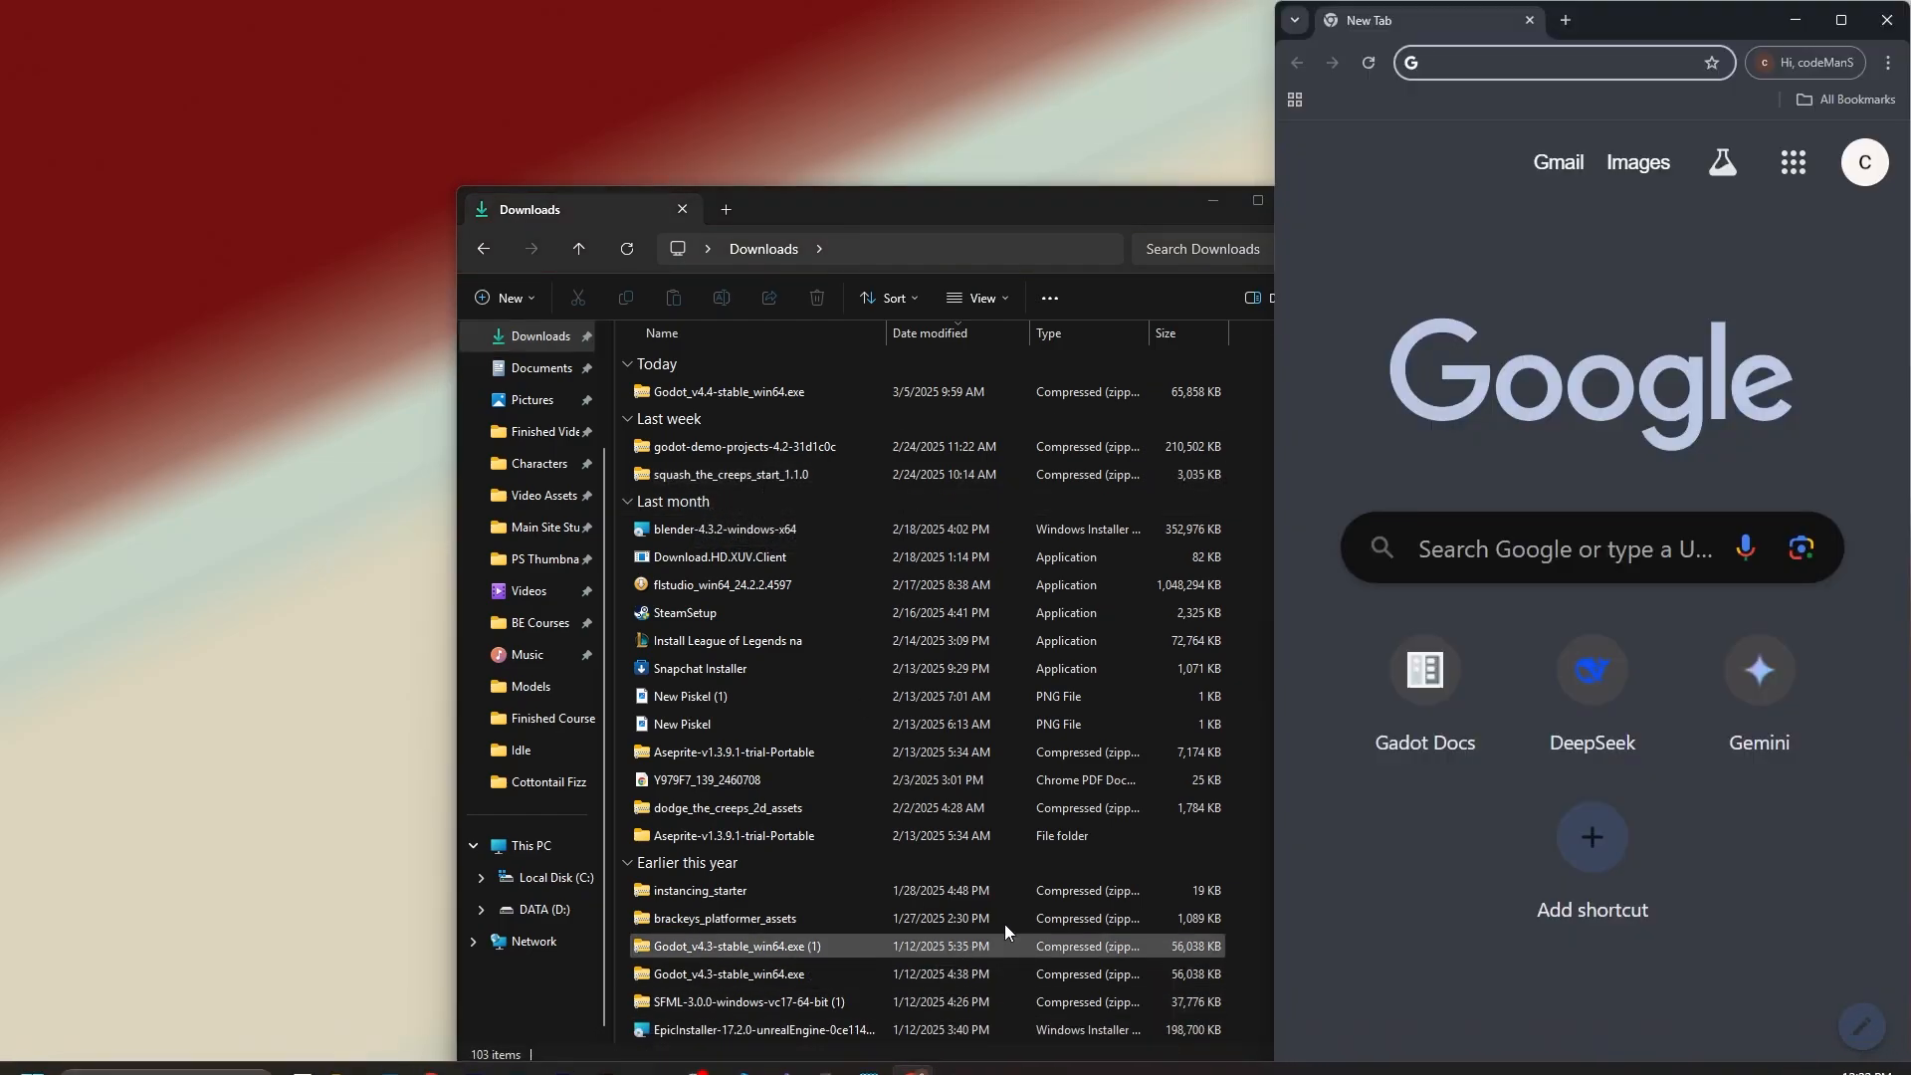
left_click(1431, 673)
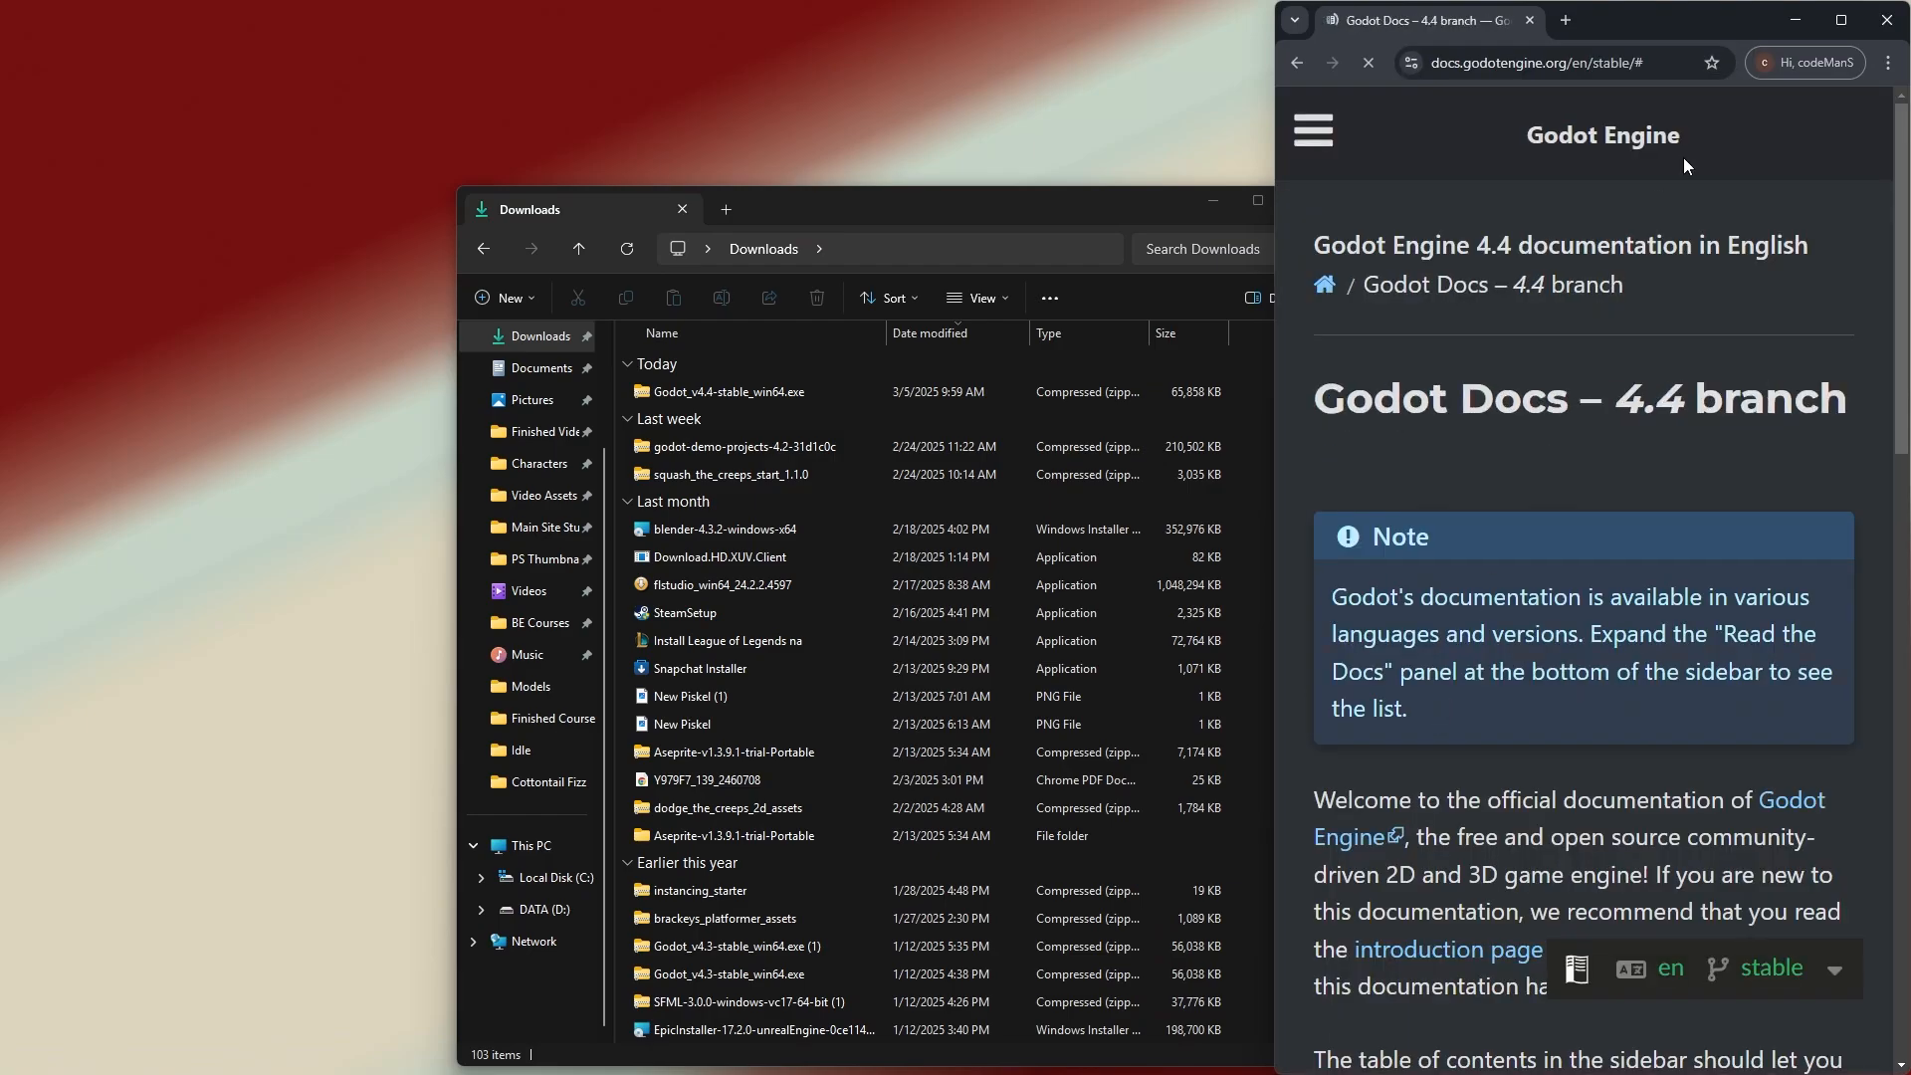
left_click(1843, 20)
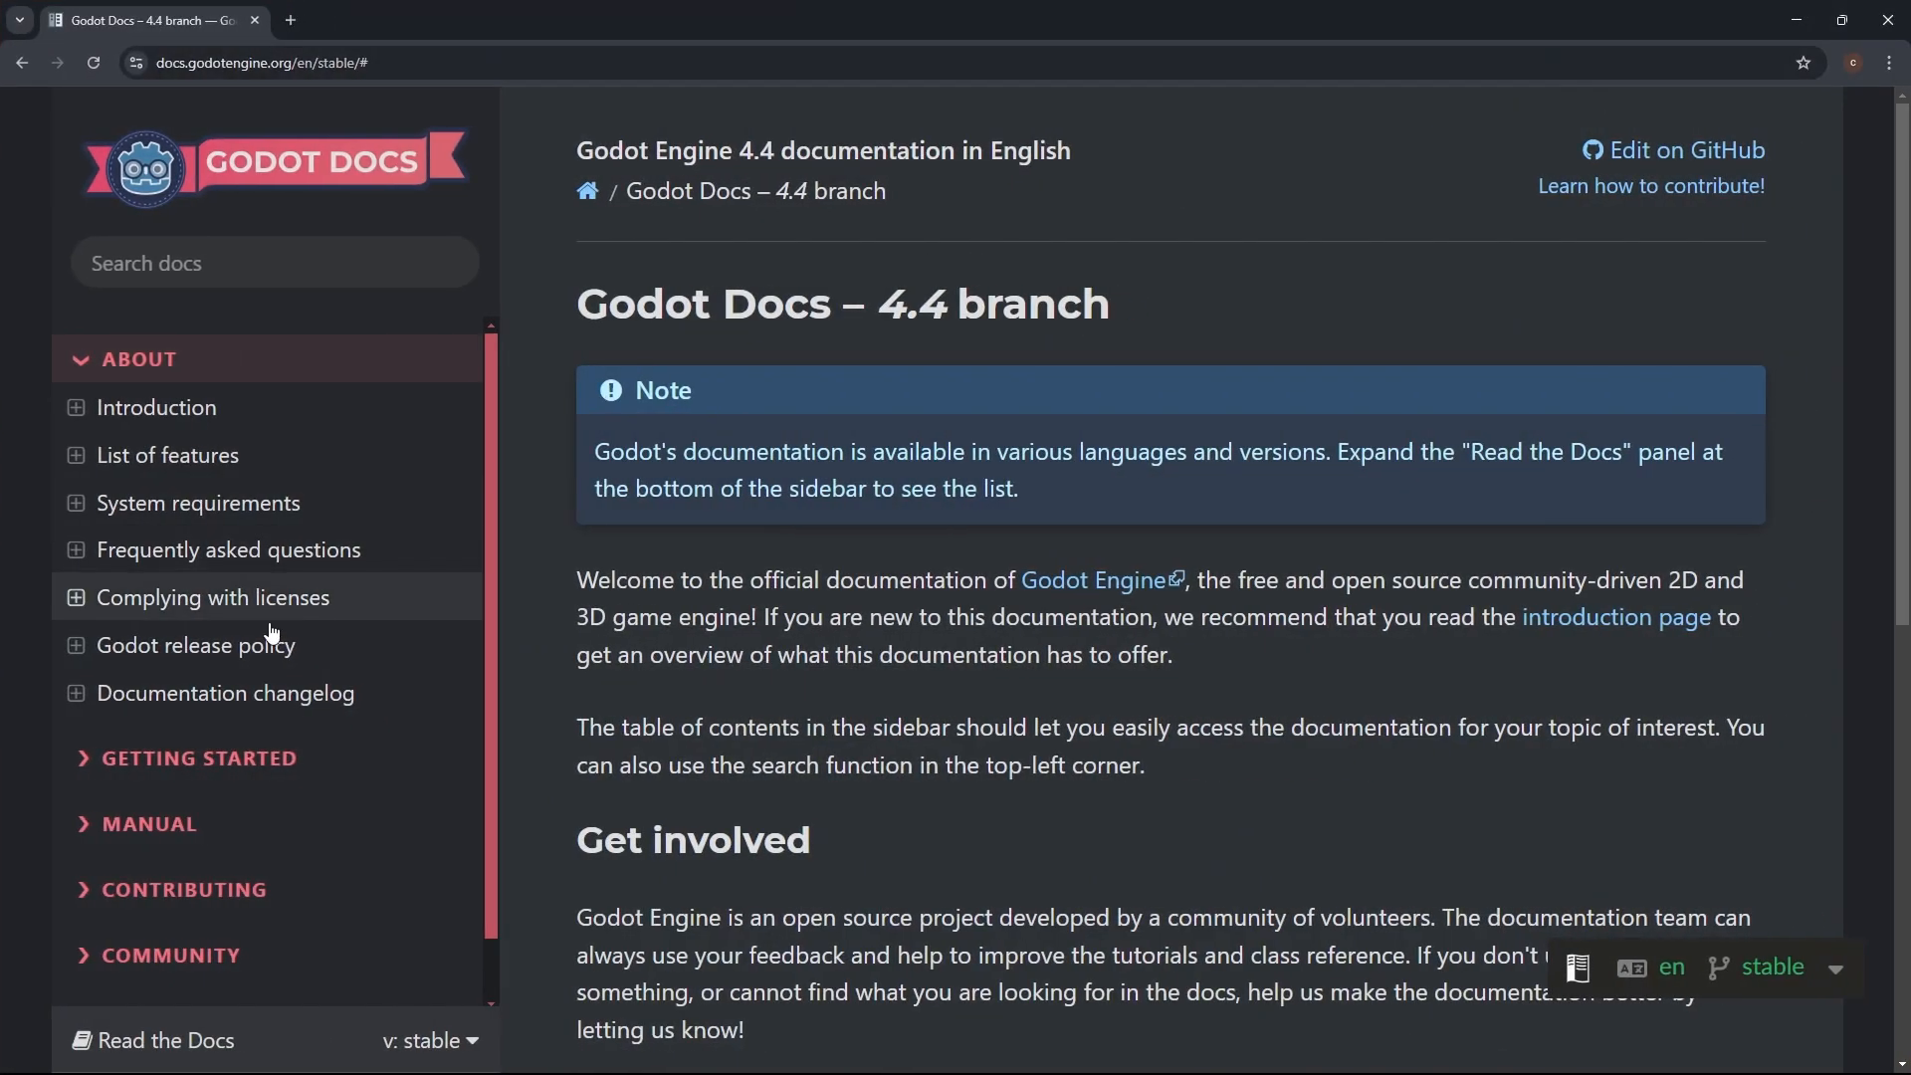
left_click(144, 768)
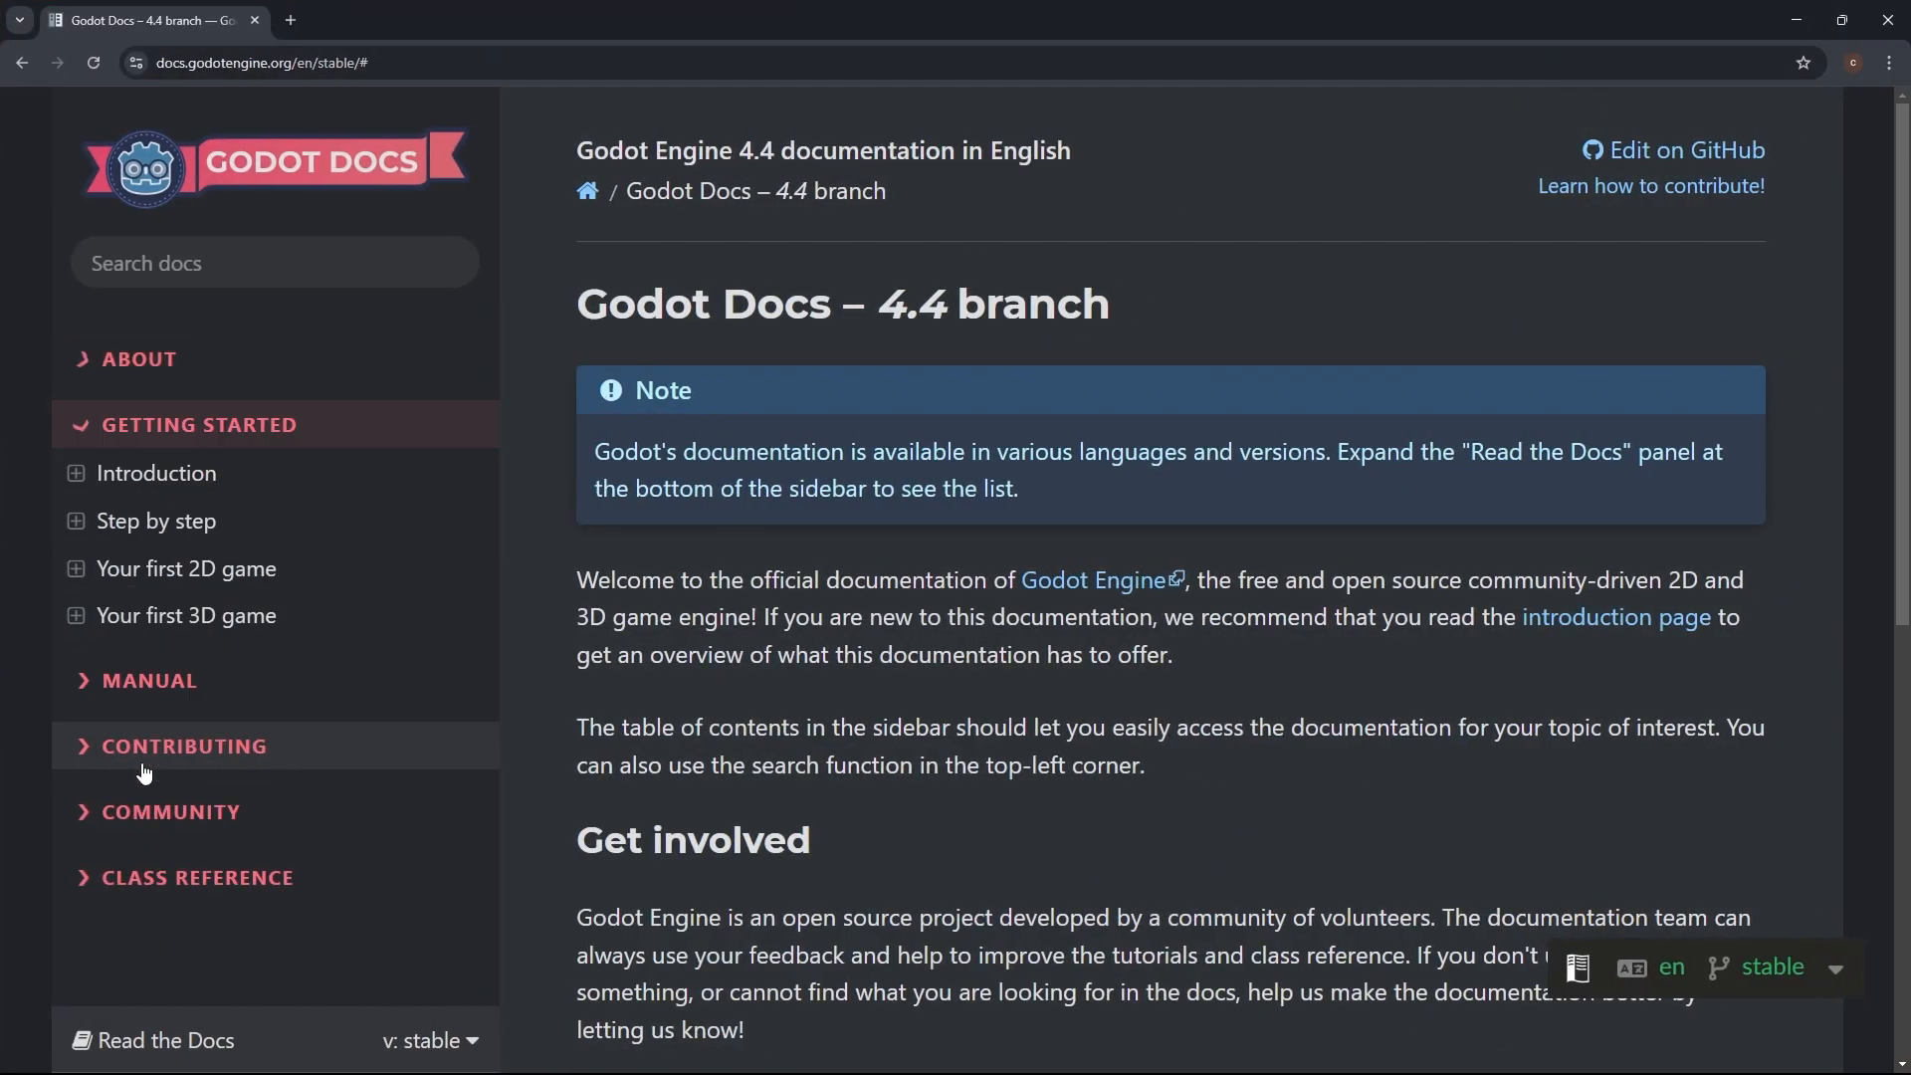
left_click(196, 618)
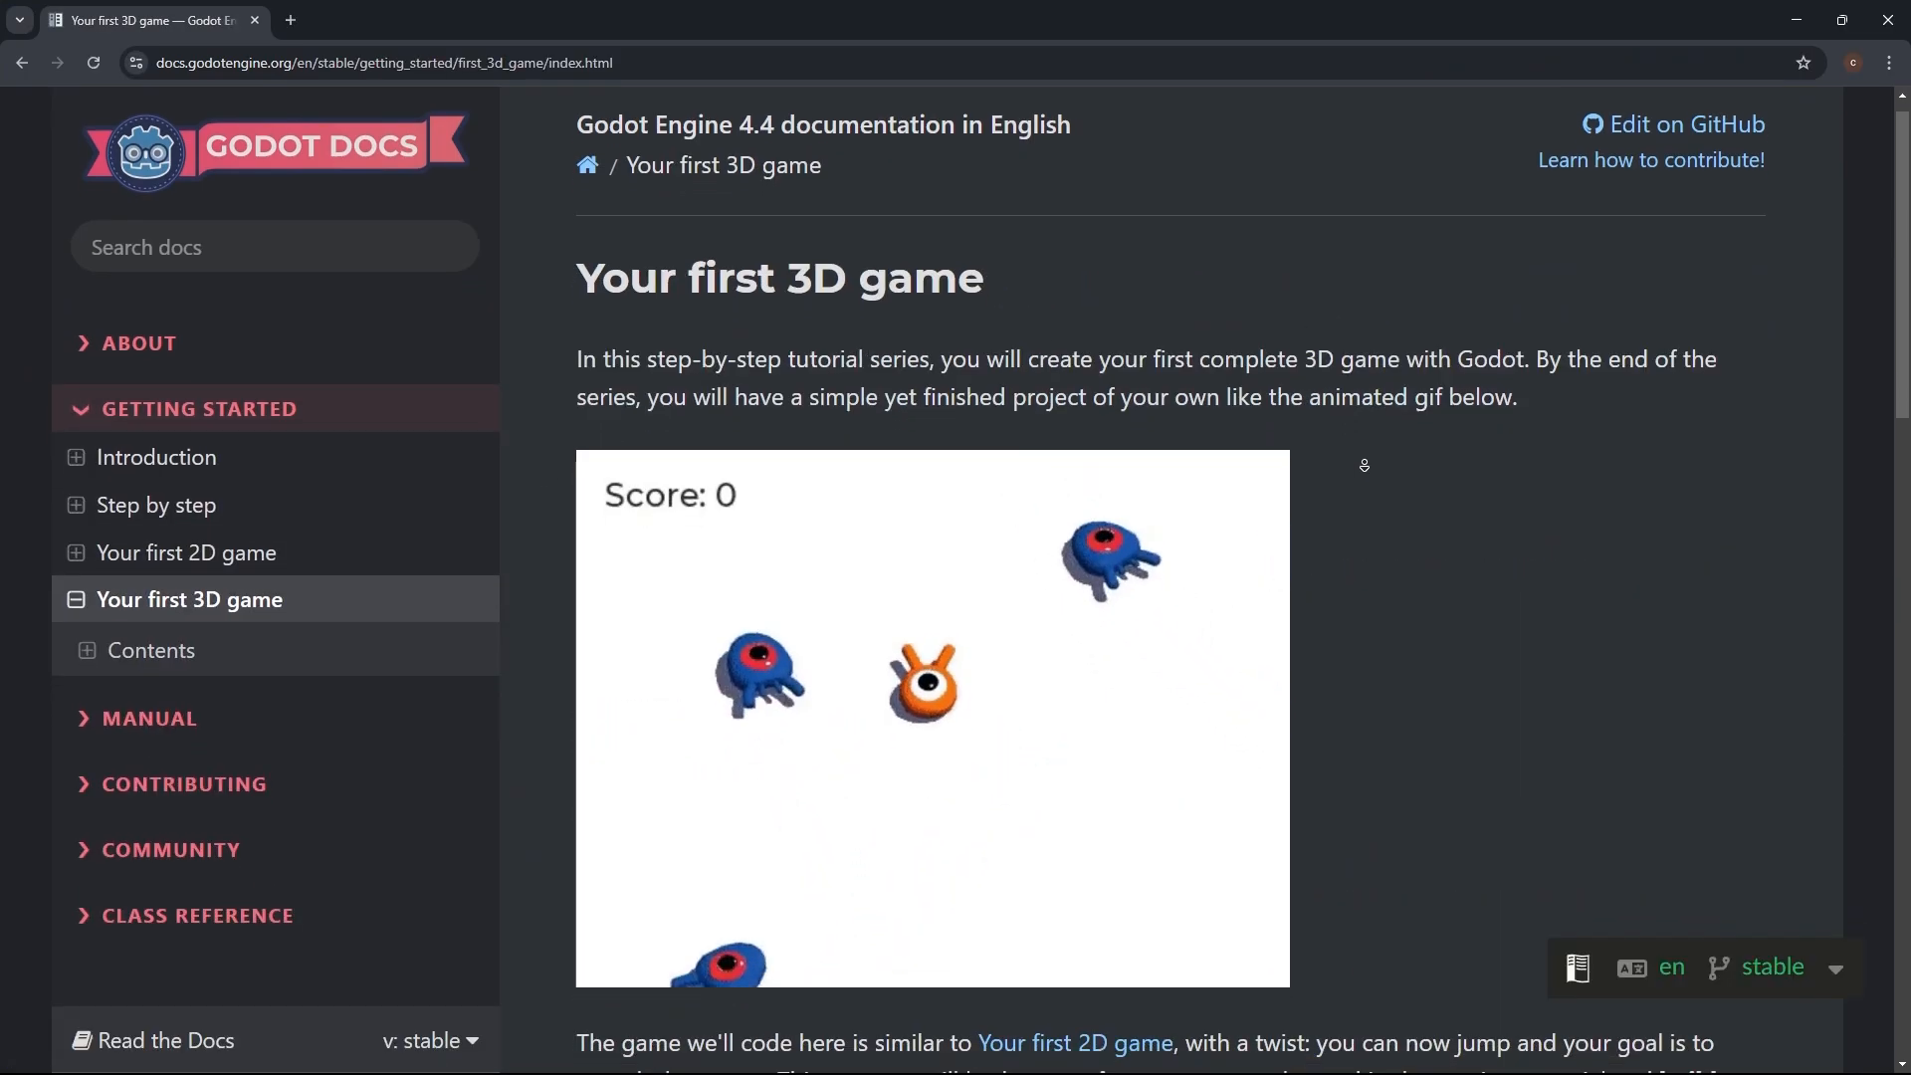
Step: Follow the Squash the Creeps assets link and download squash_the_creeps_start_1.1.0.zip from the GitHub release's assets
scroll(1367, 468, "down", 8)
scroll(1367, 467, "down", 5)
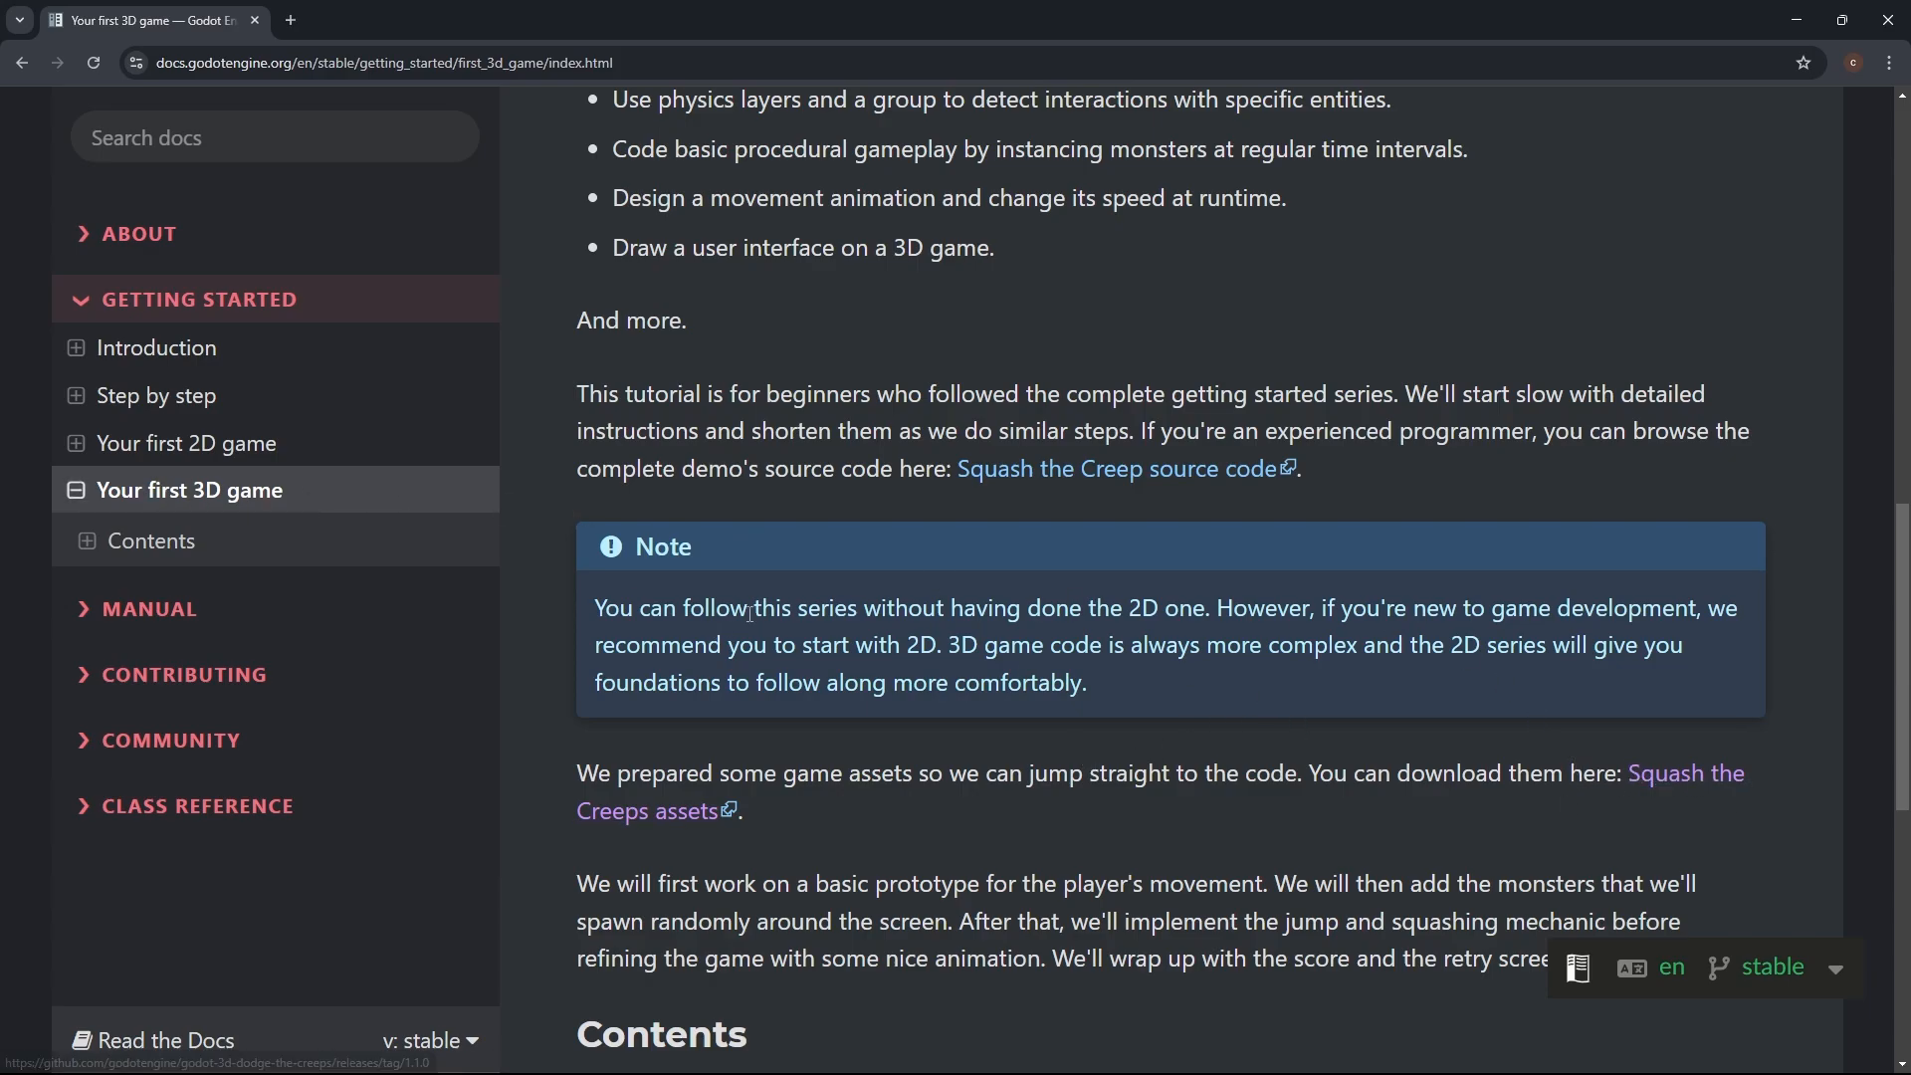
left_click(1660, 776)
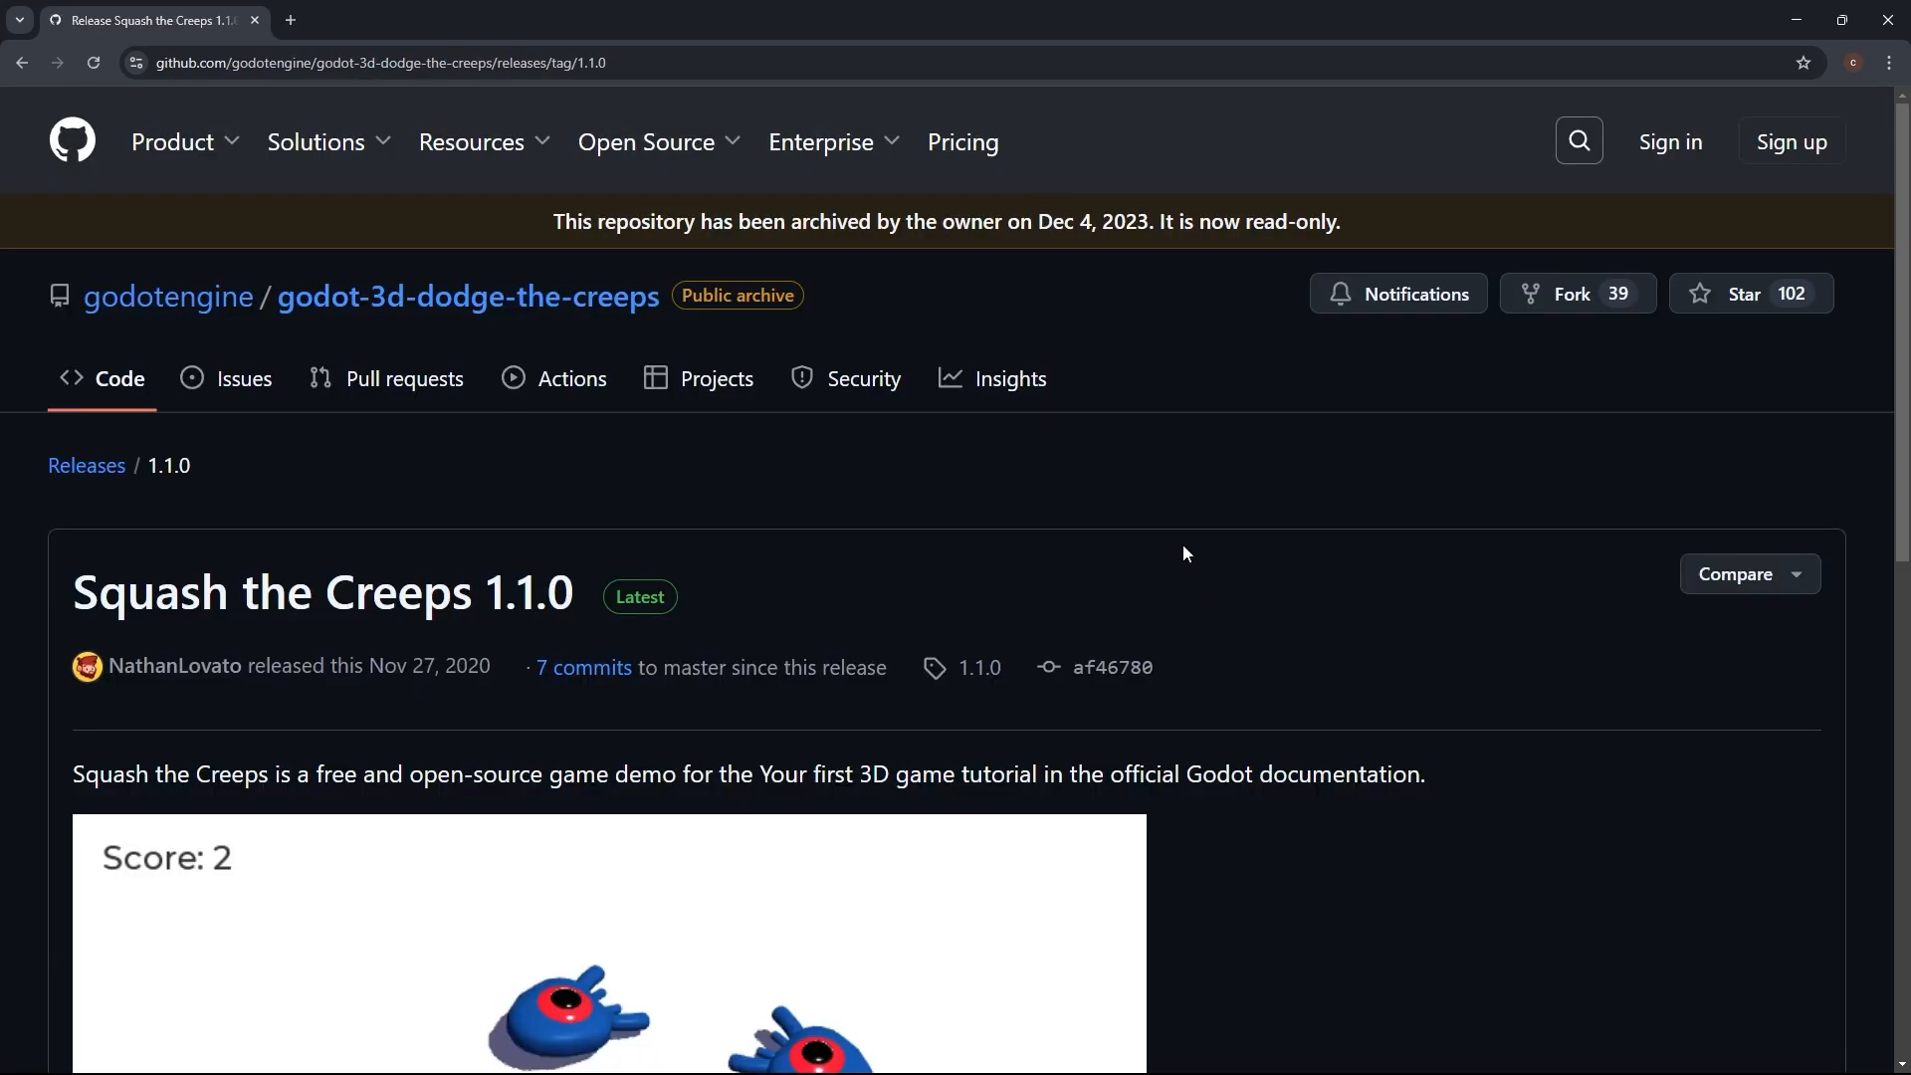
scroll(1415, 472, "down", 10)
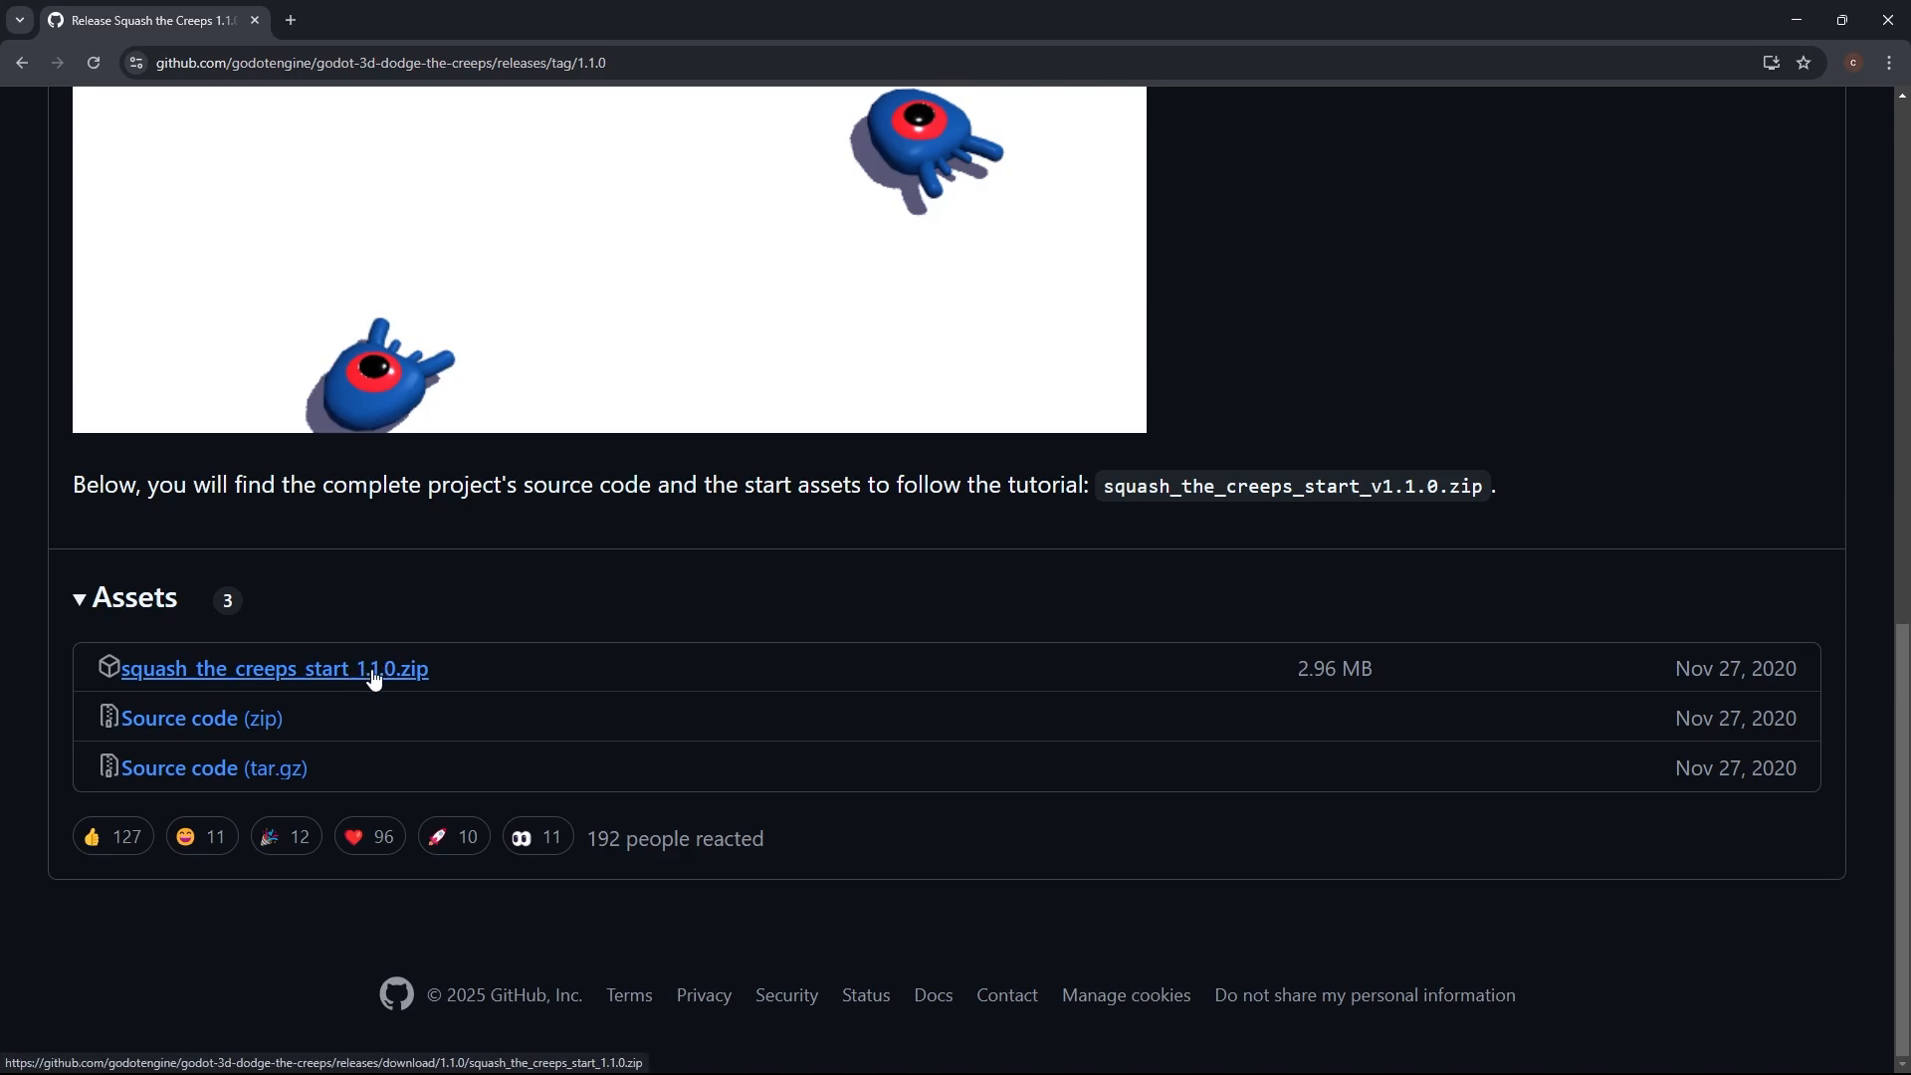
left_click(374, 680)
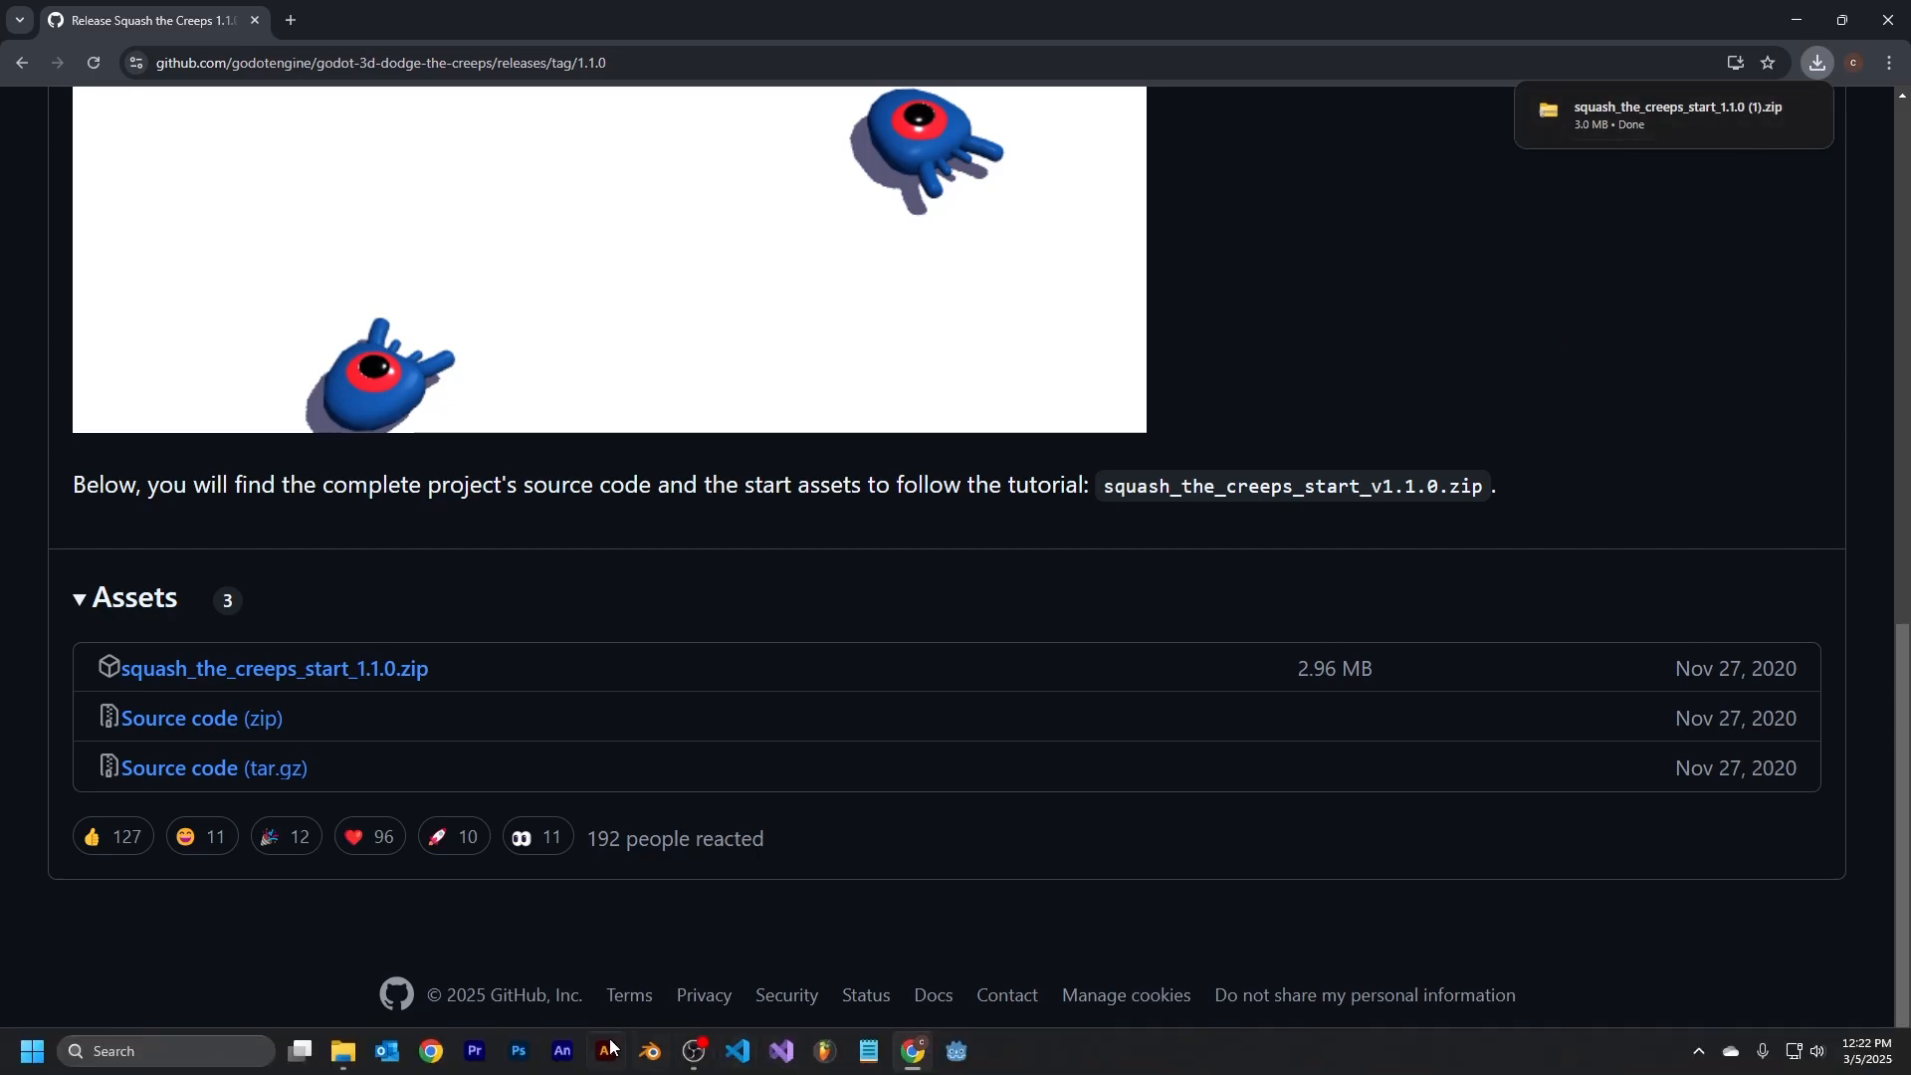
Step: Switch to File Explorer, extract the downloaded squash_the_creeps_start_1.1.0 (1) archive into C:\Godot, and close both Explorer windows
left_click(339, 1053)
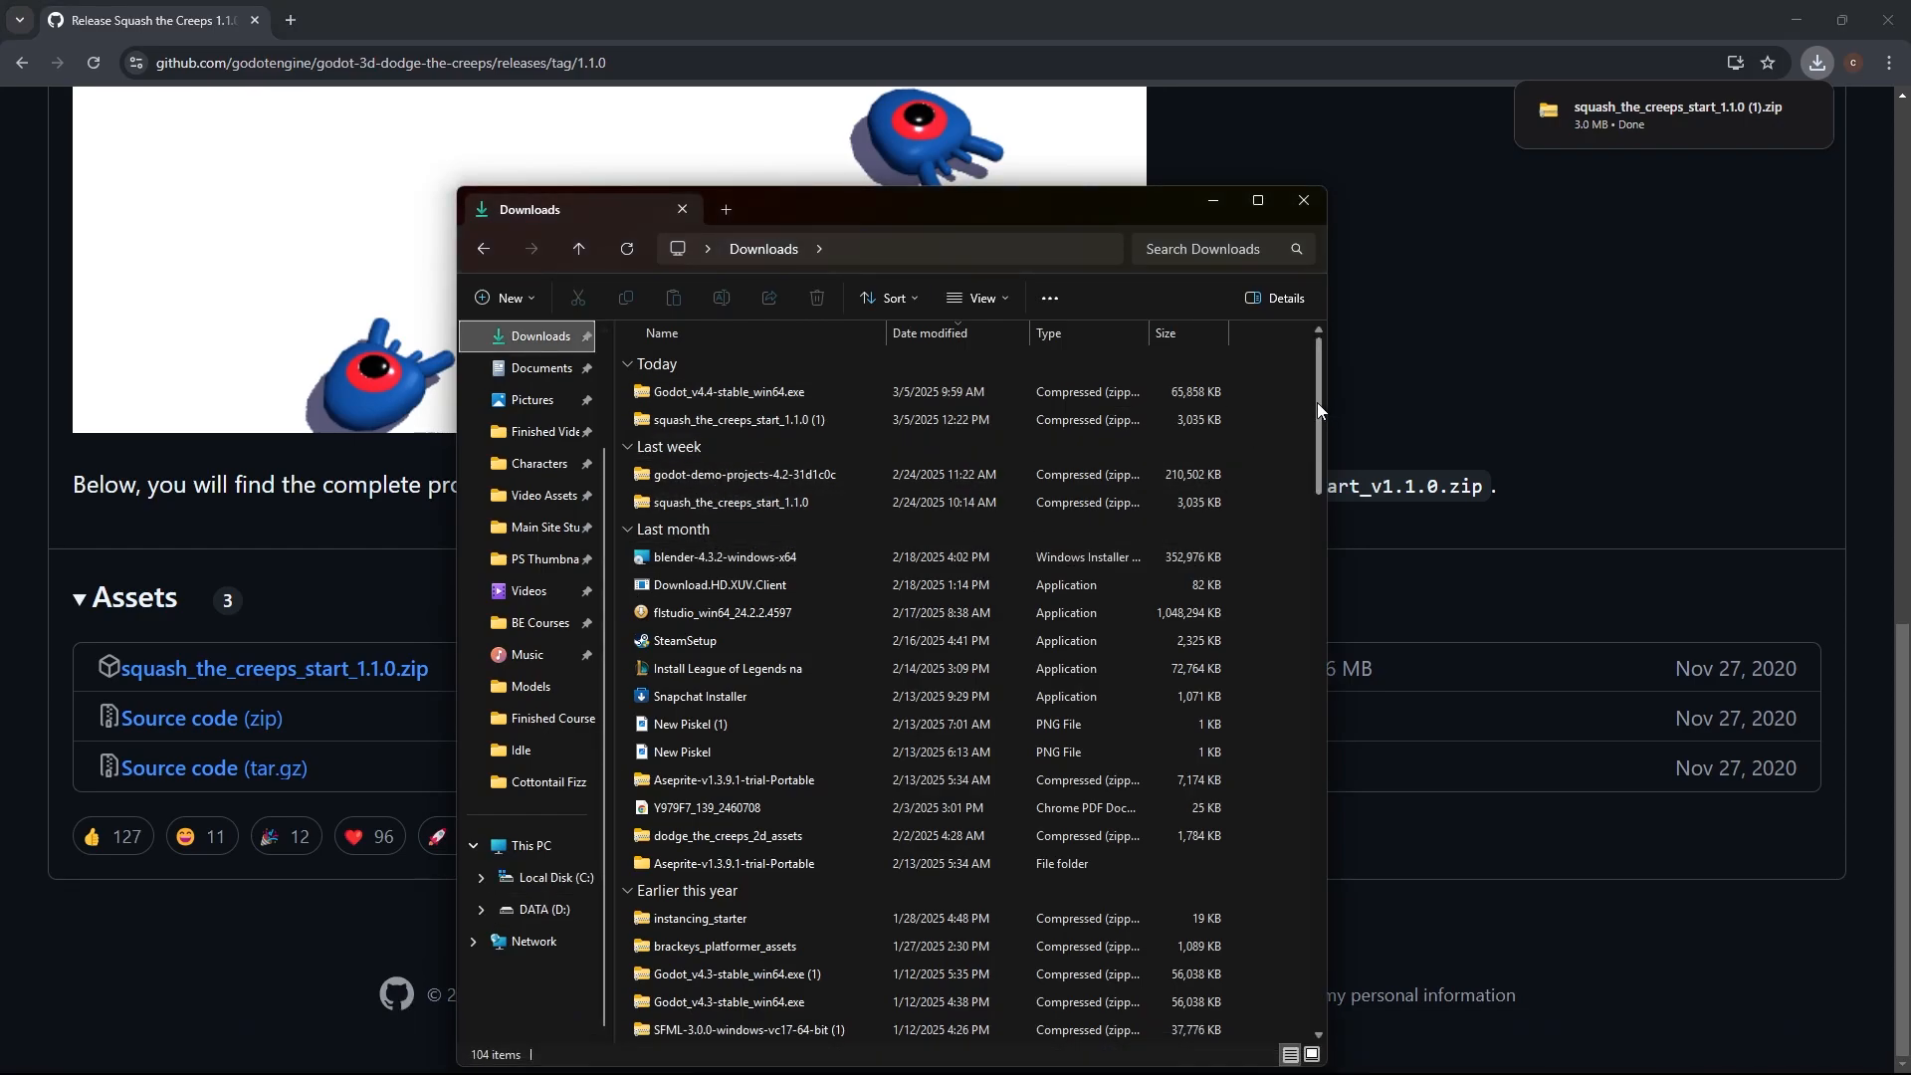
mouse_move(1738, 107)
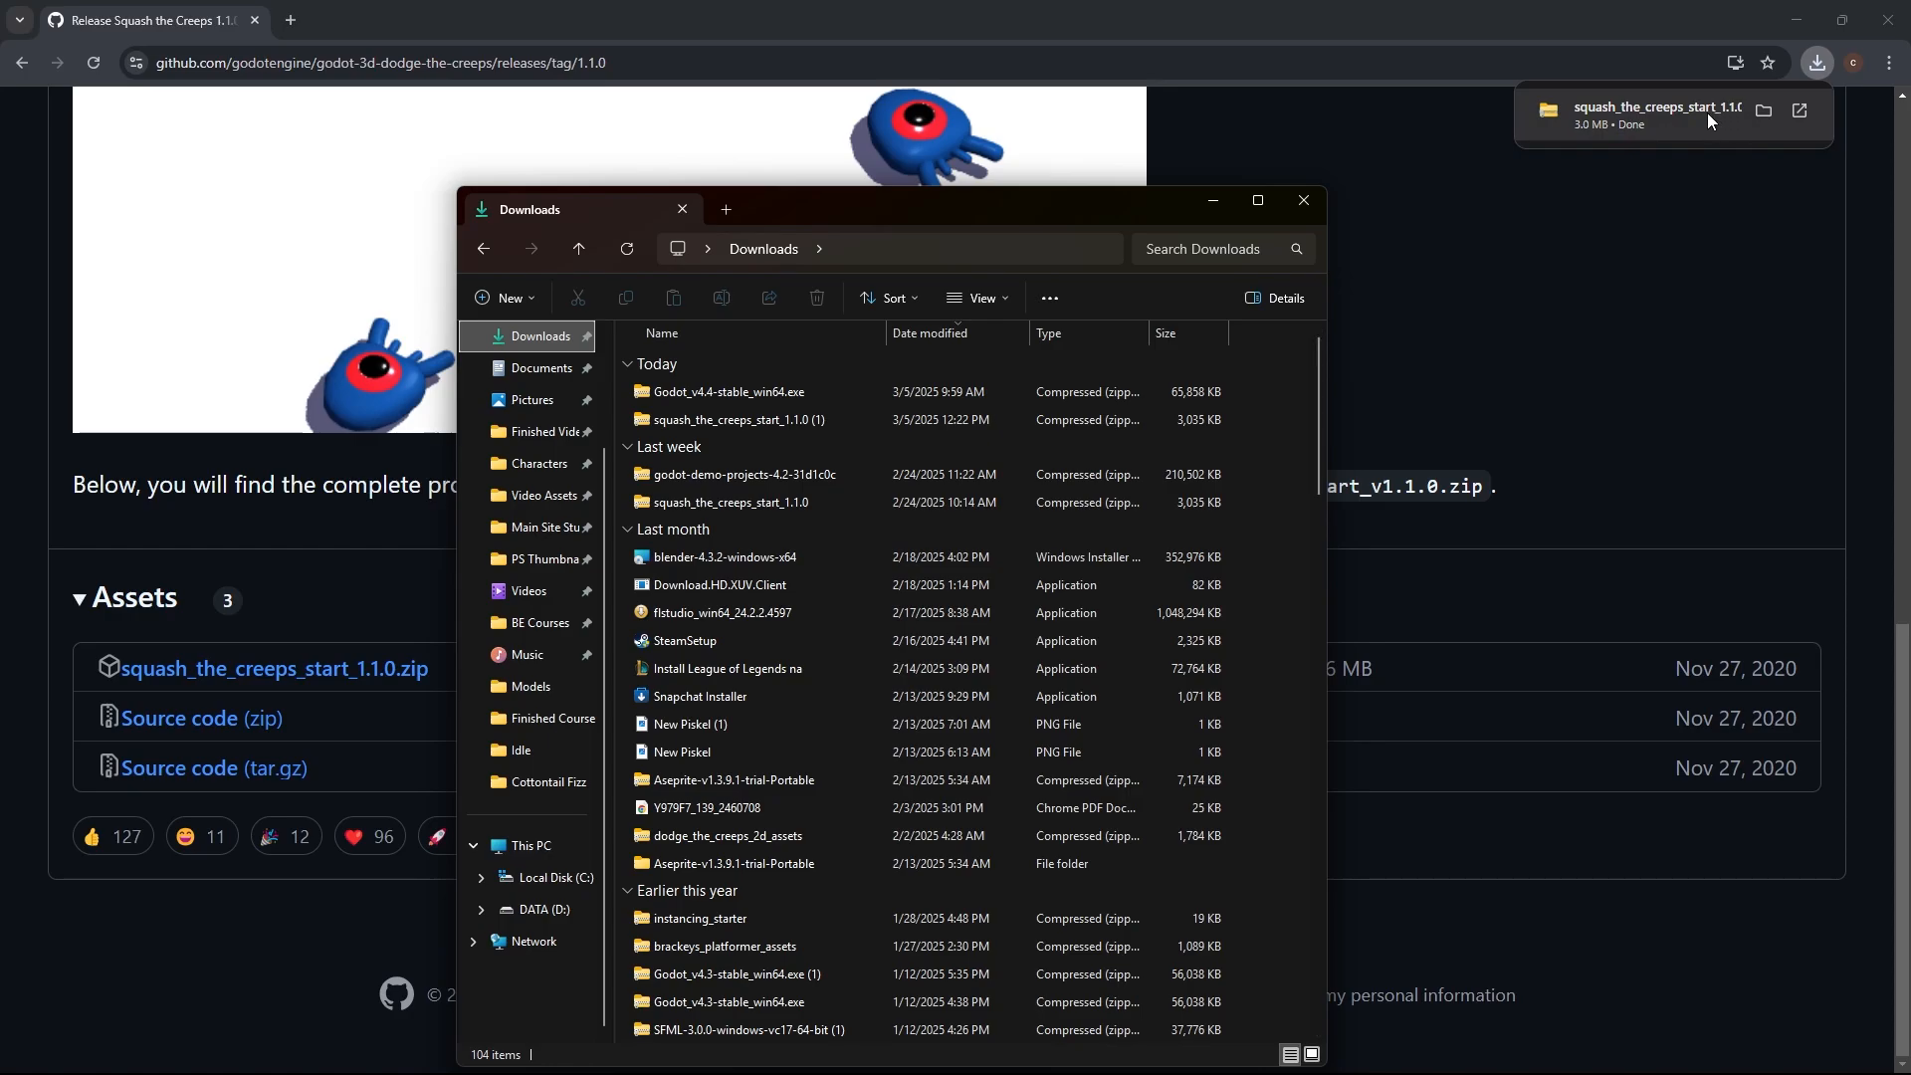
right_click(773, 420)
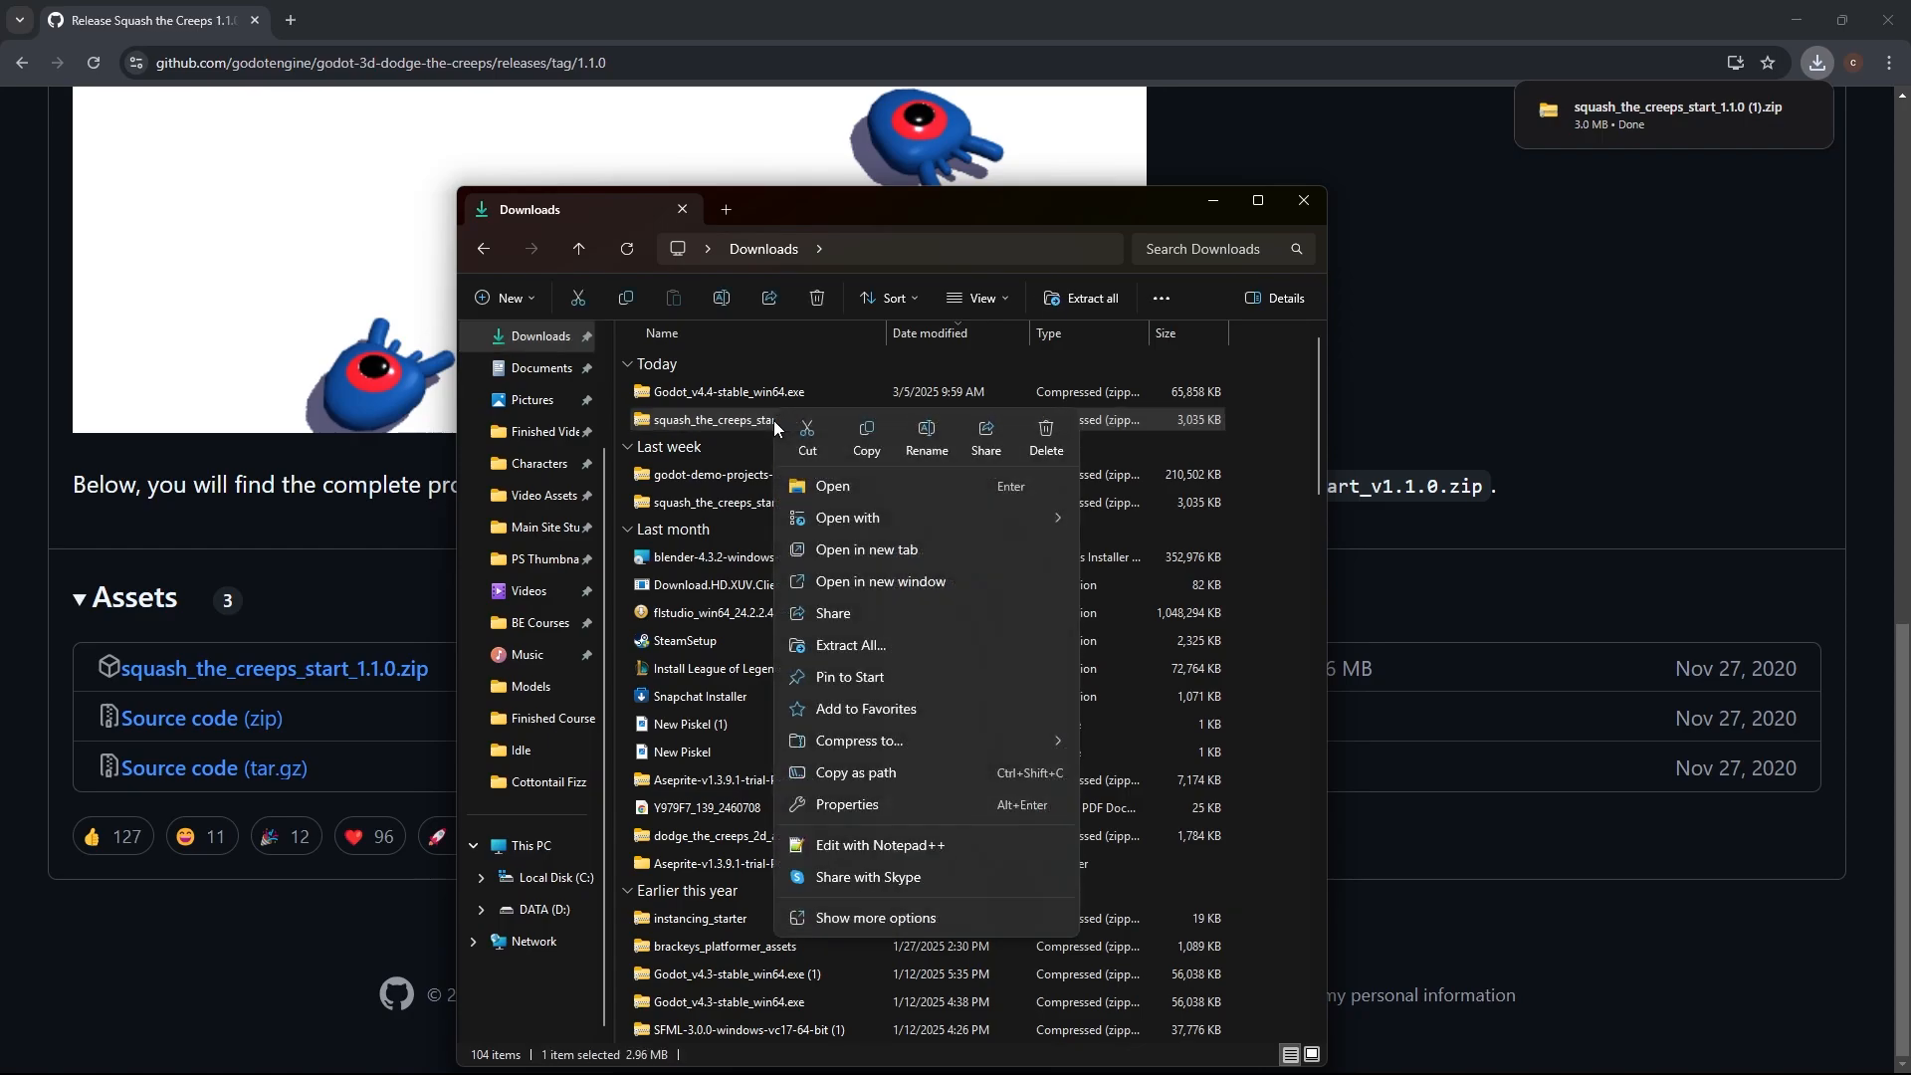
left_click(850, 644)
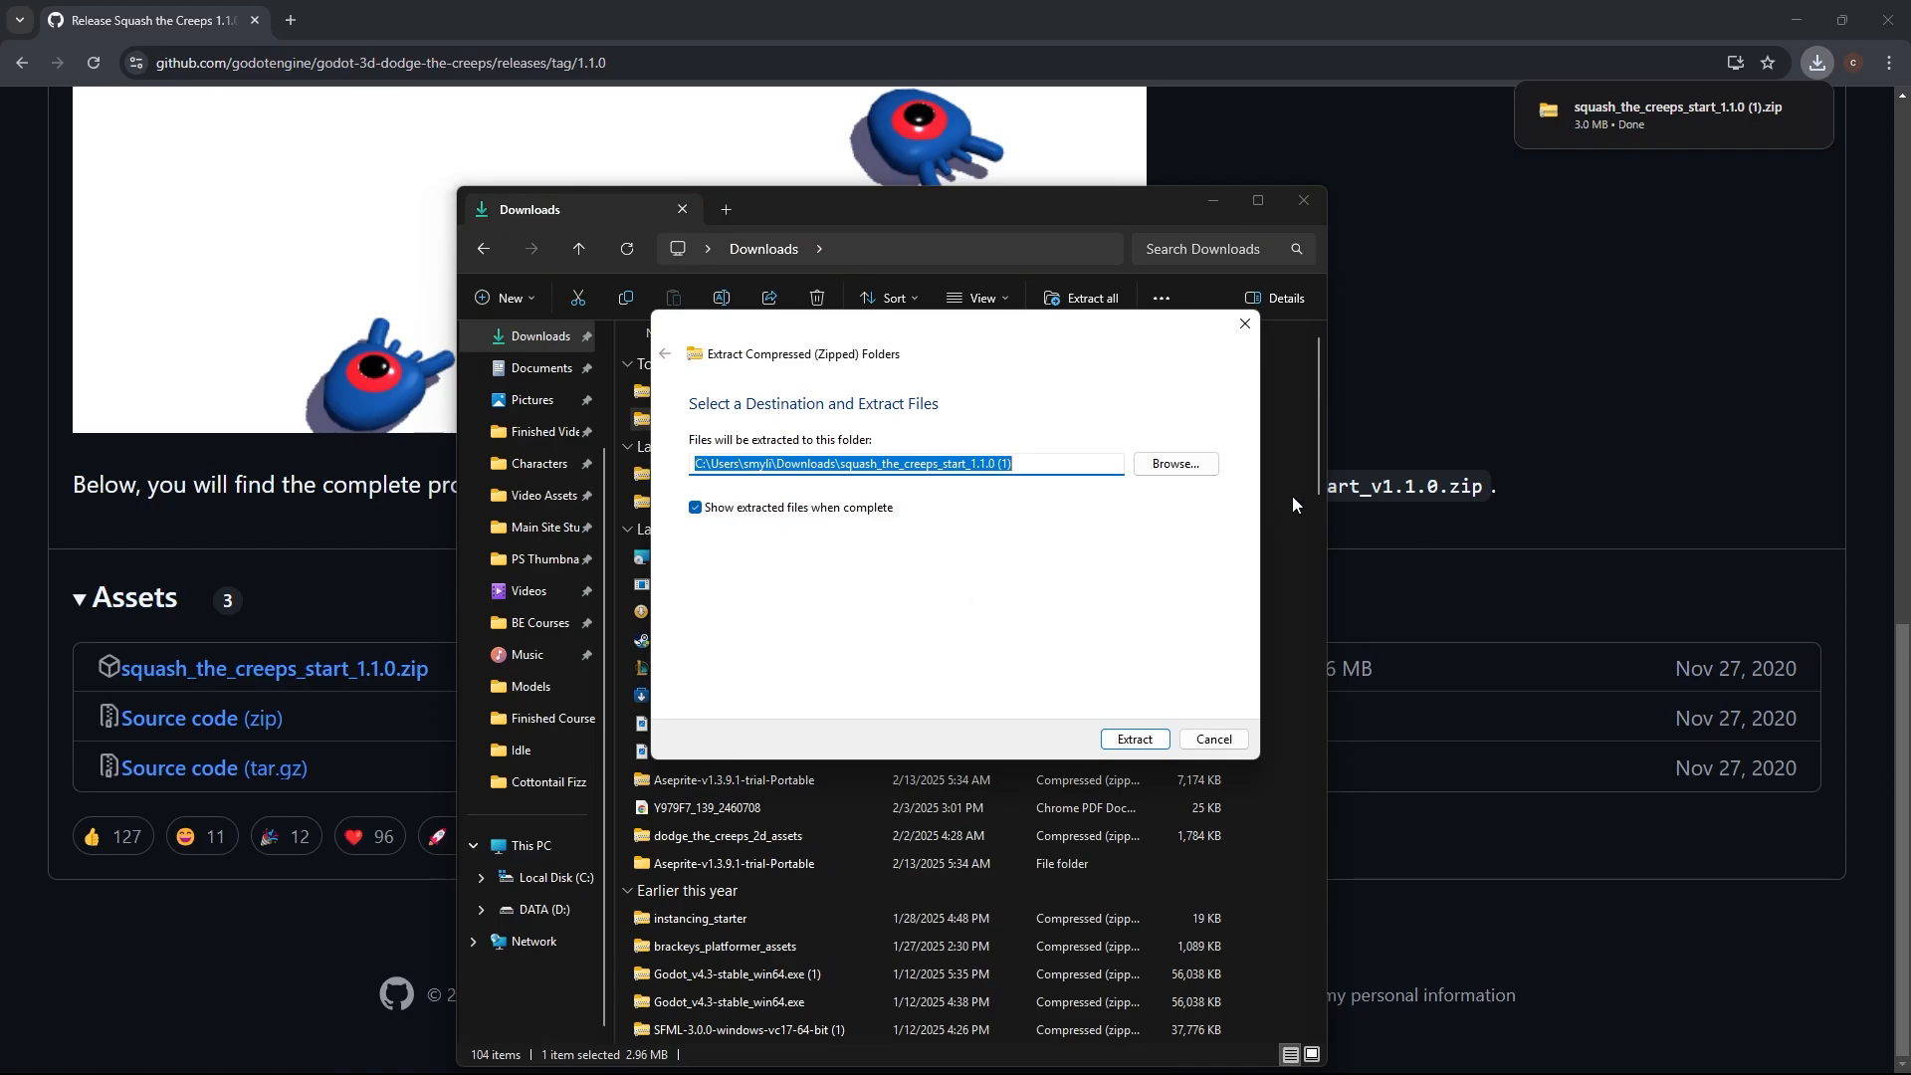
left_click(1179, 464)
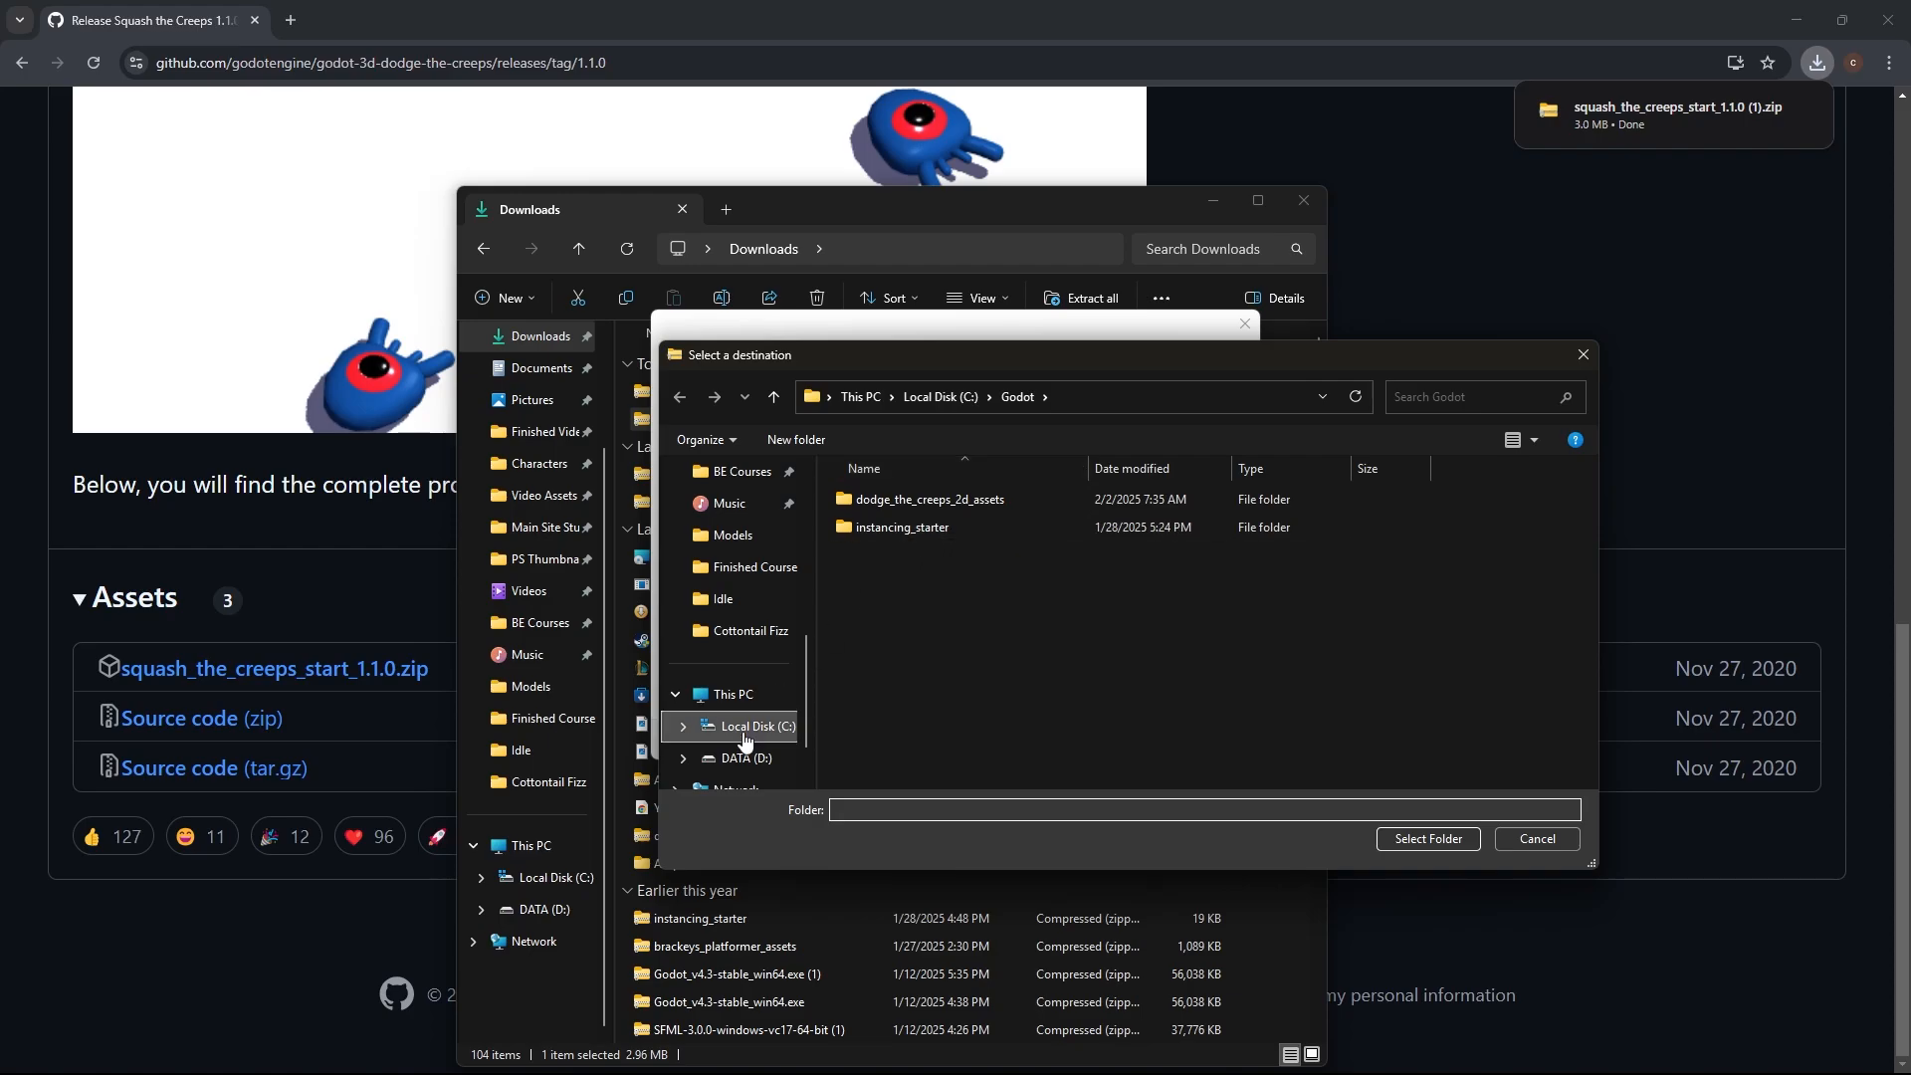
left_click(744, 735)
left_click(884, 525)
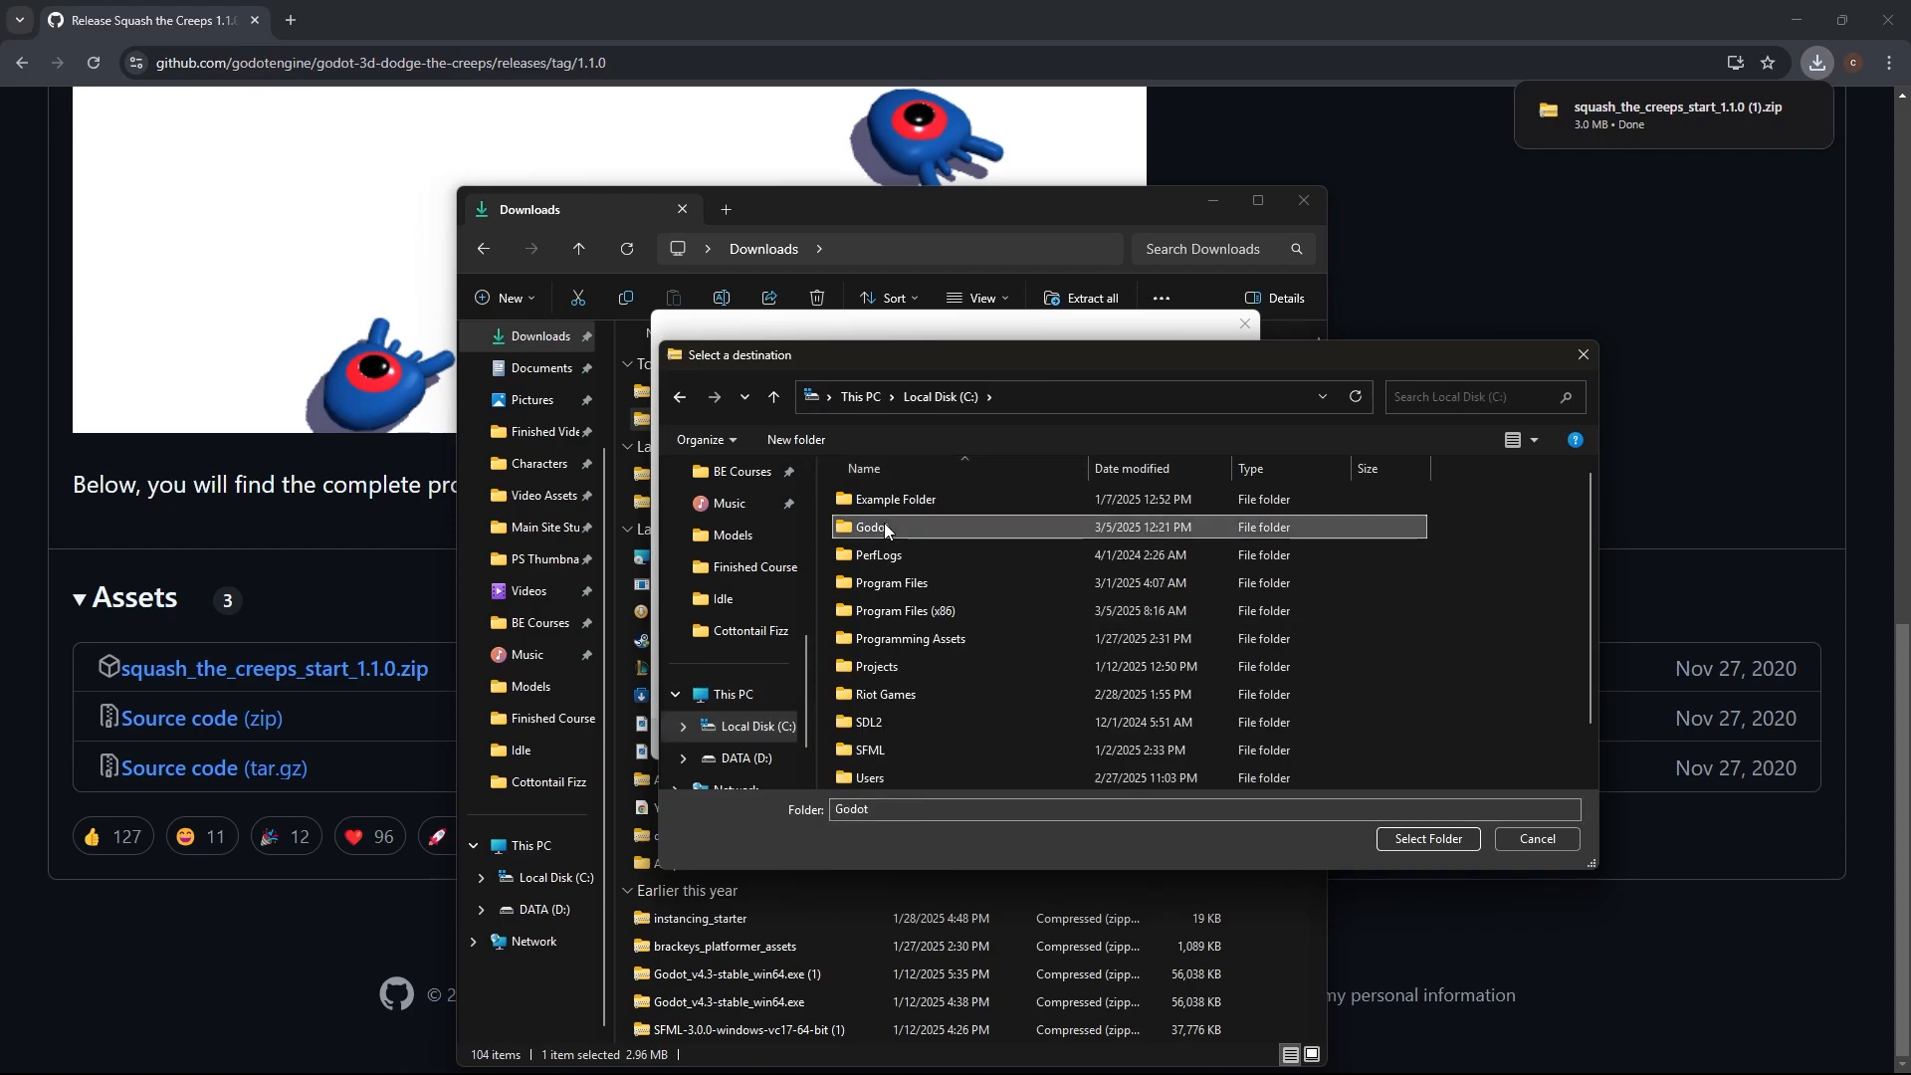
double_click(885, 526)
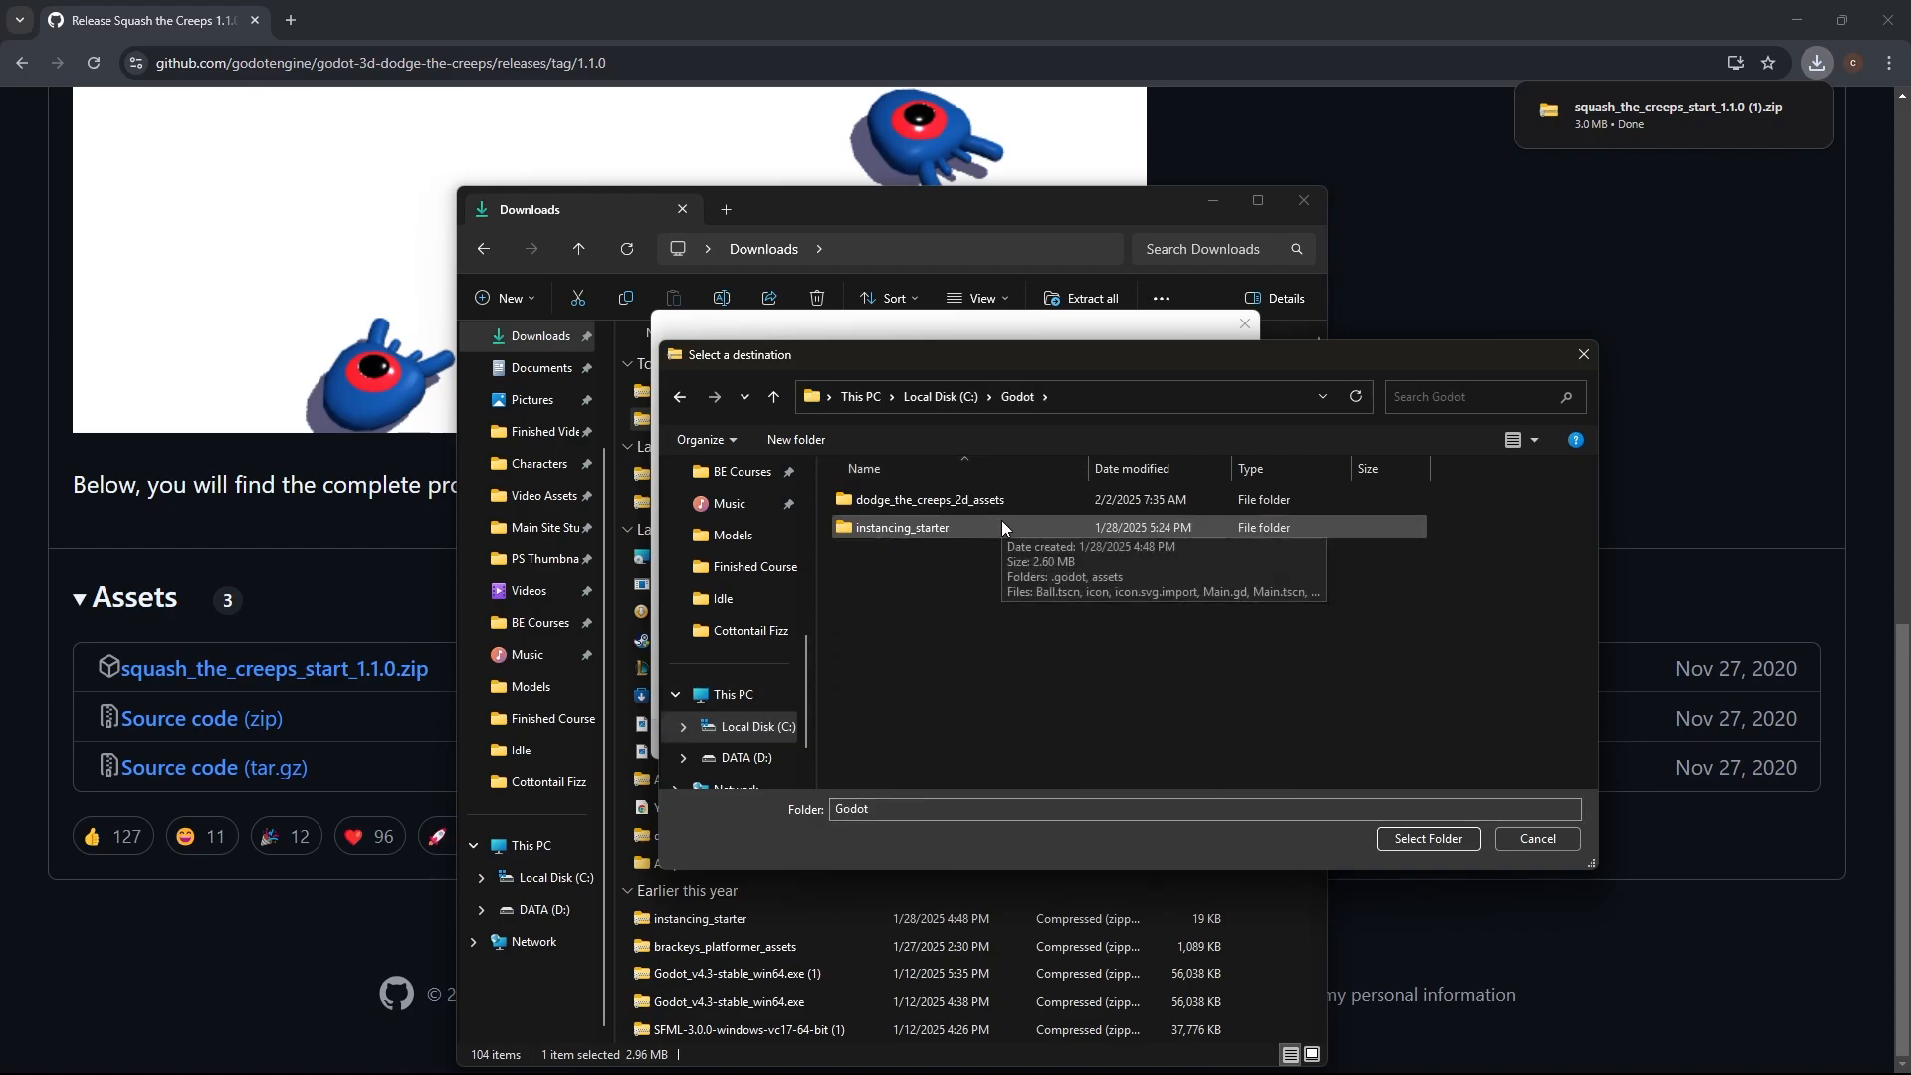
left_click(1429, 838)
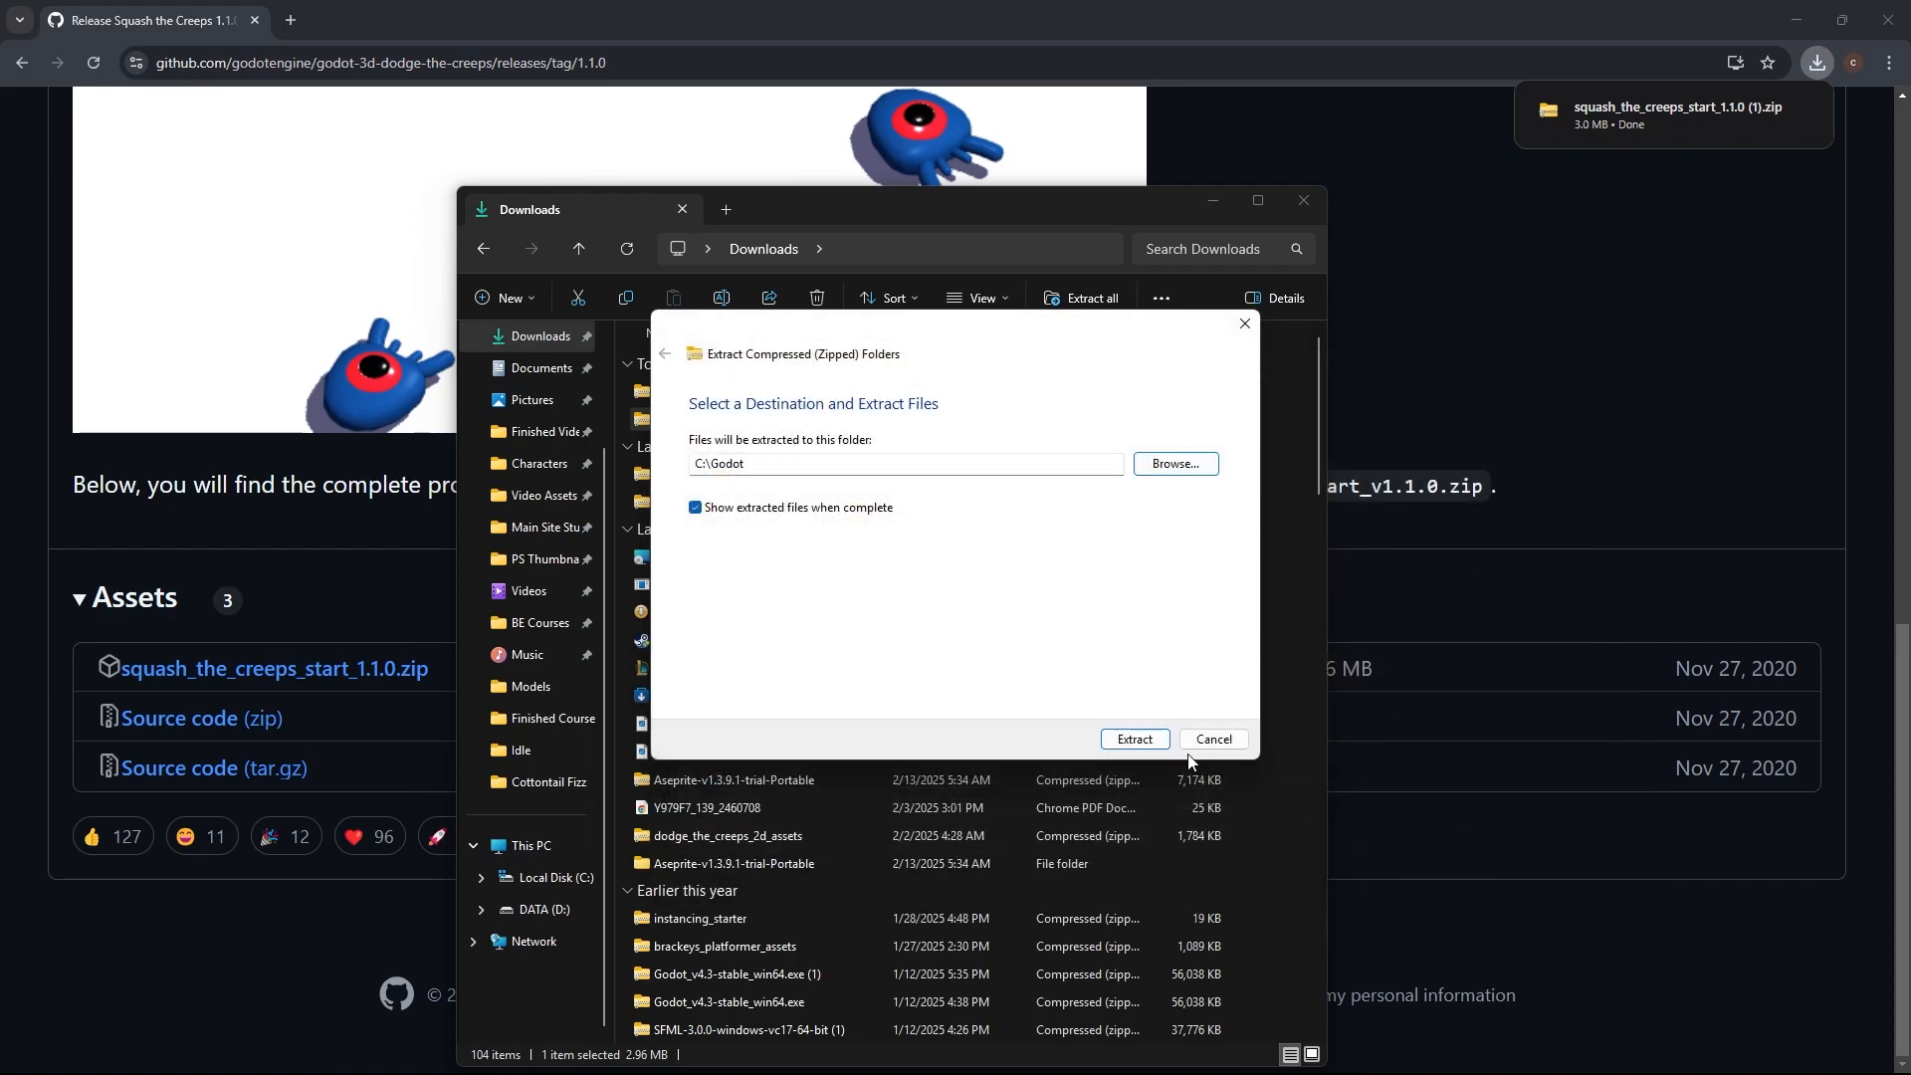
left_click(1135, 739)
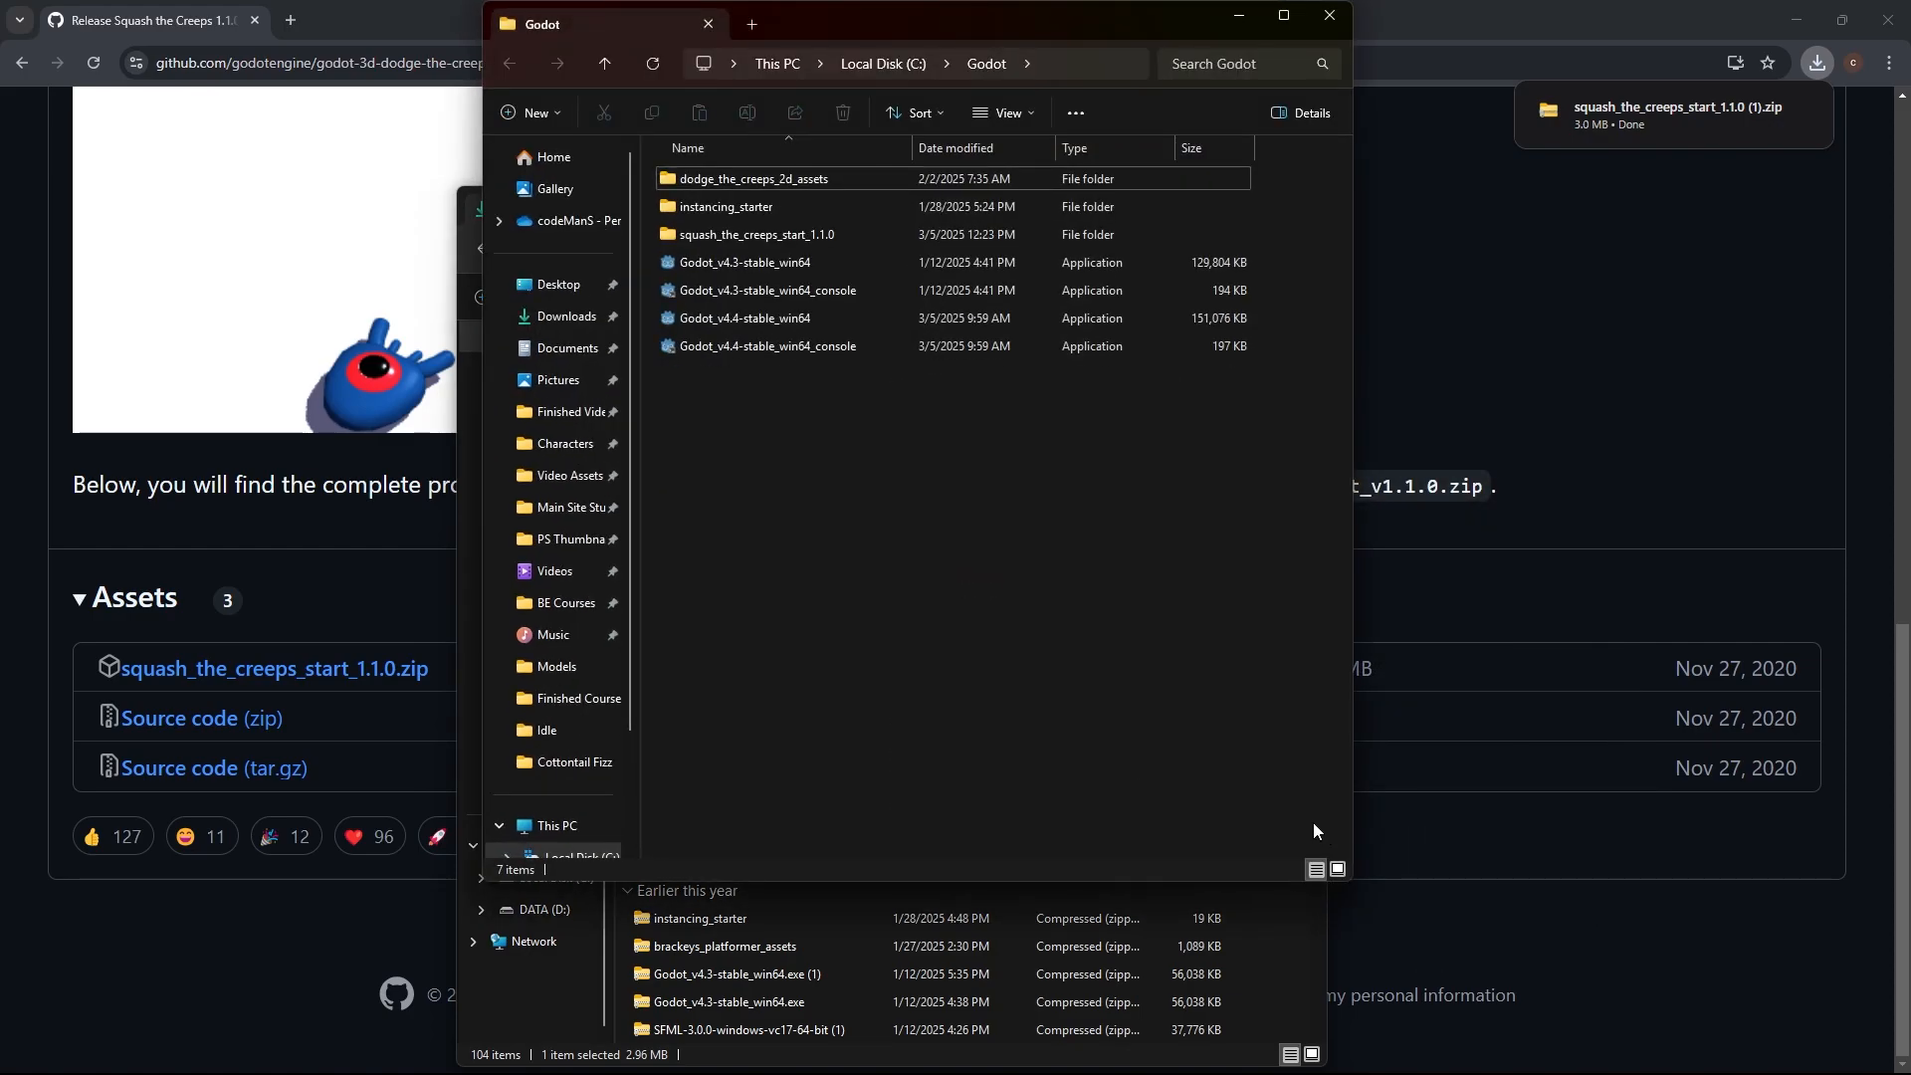
left_click(1332, 17)
left_click(1304, 202)
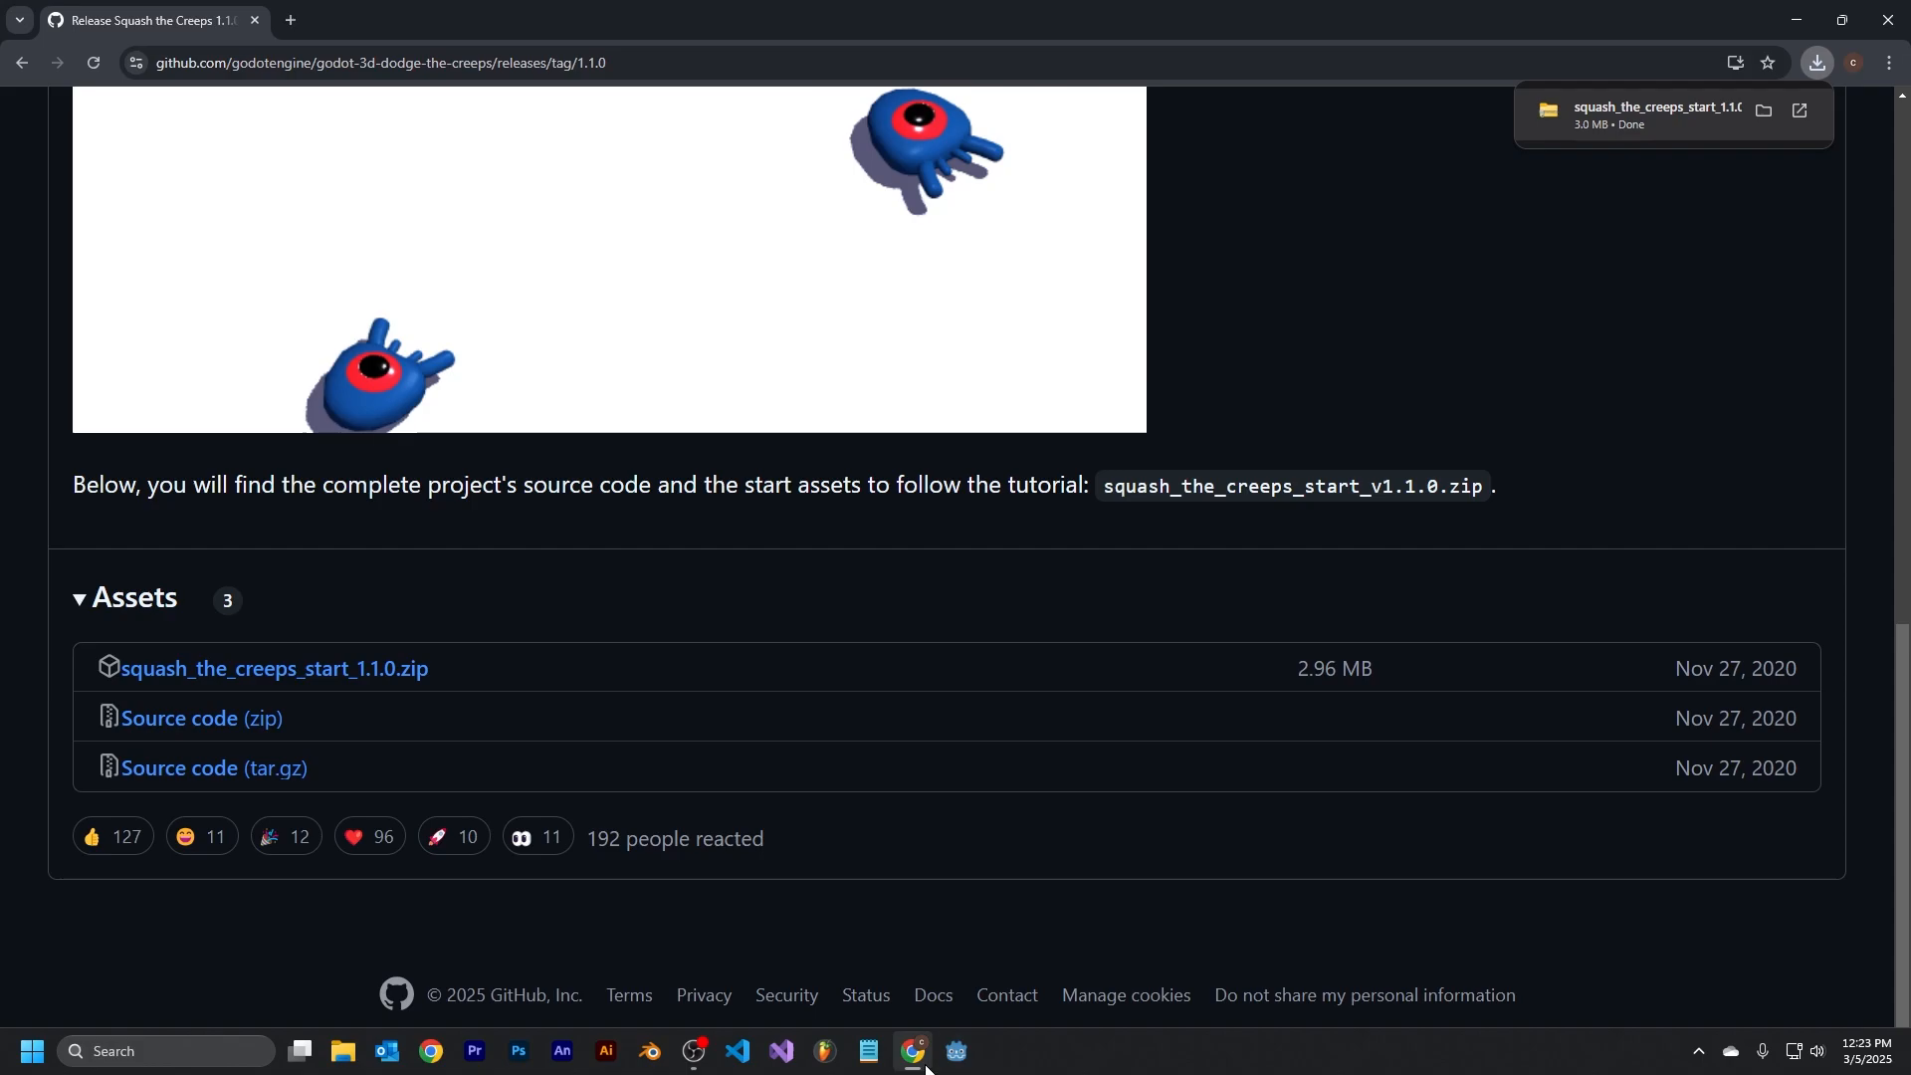
Step: Open the Godot Docs home page in a new browser tab and close the GitHub release tab
mouse_move(922, 1063)
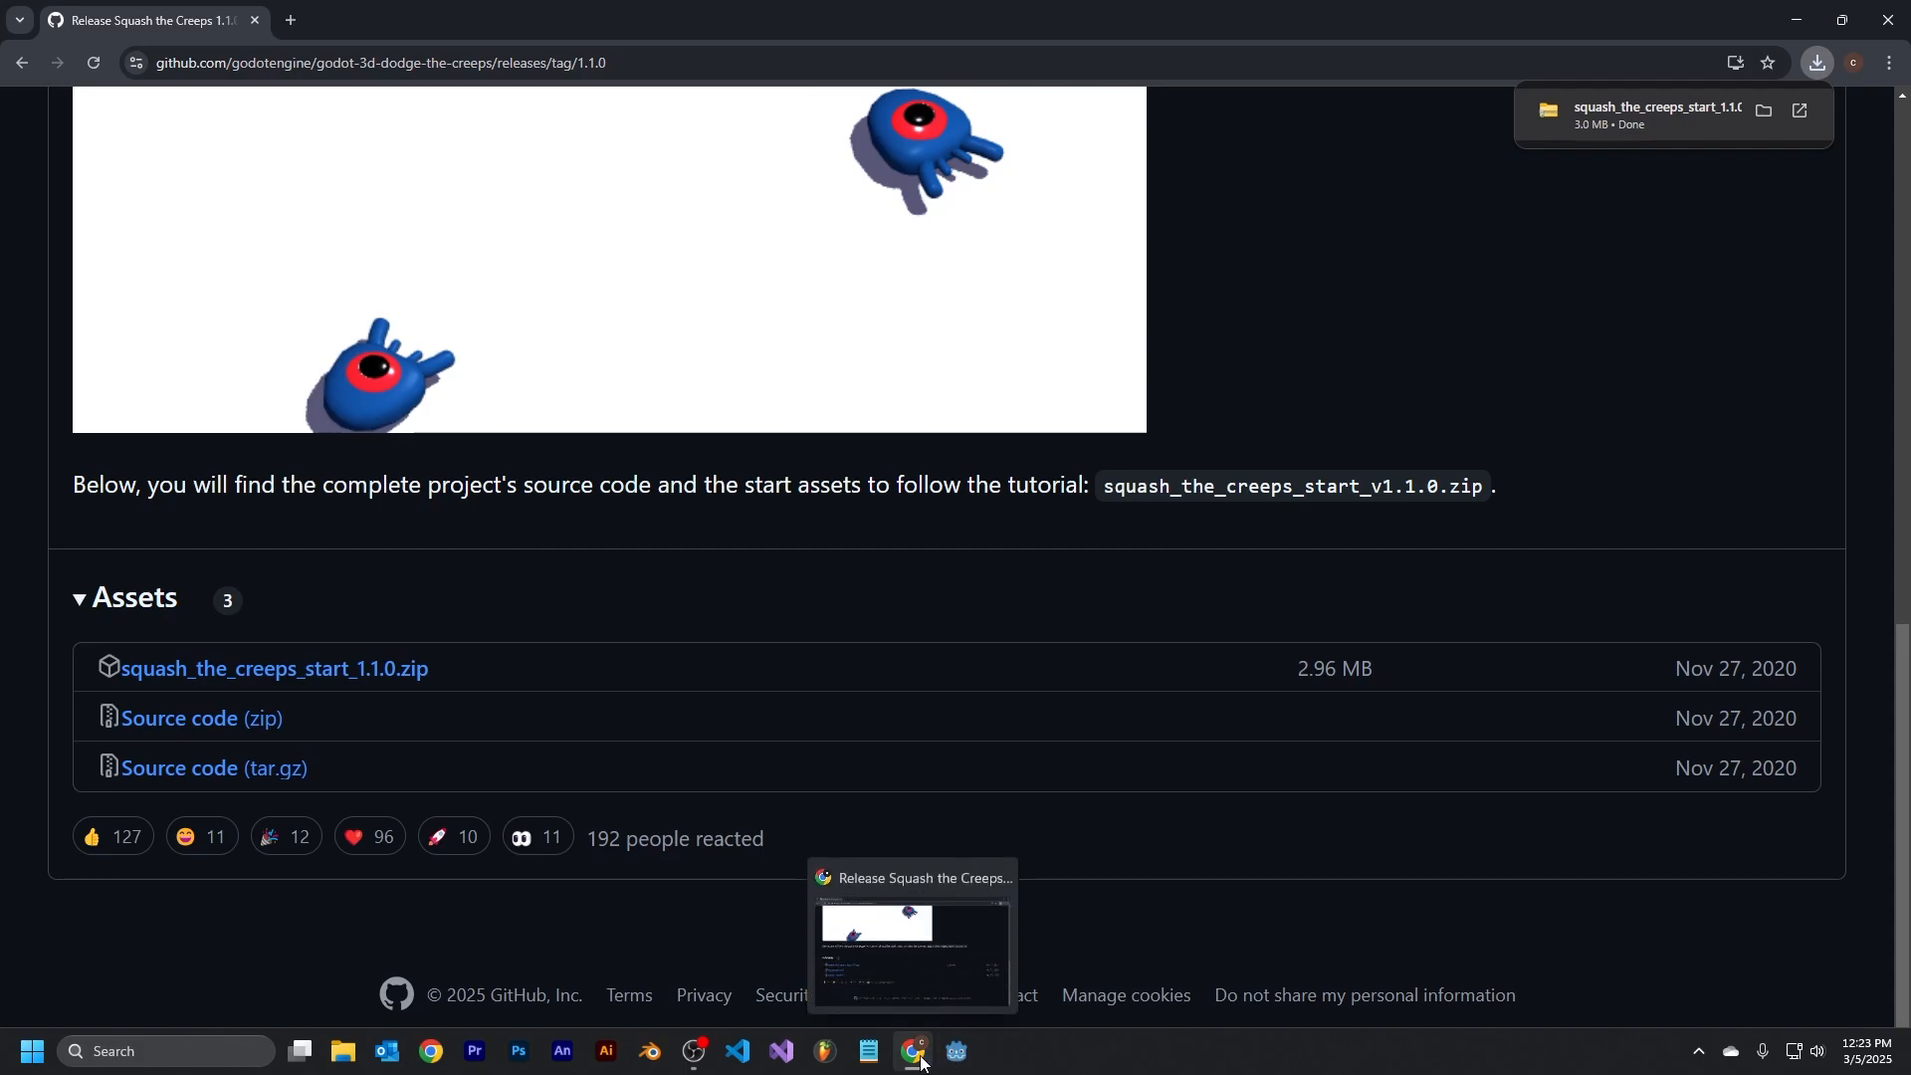
left_click(290, 20)
left_click(705, 701)
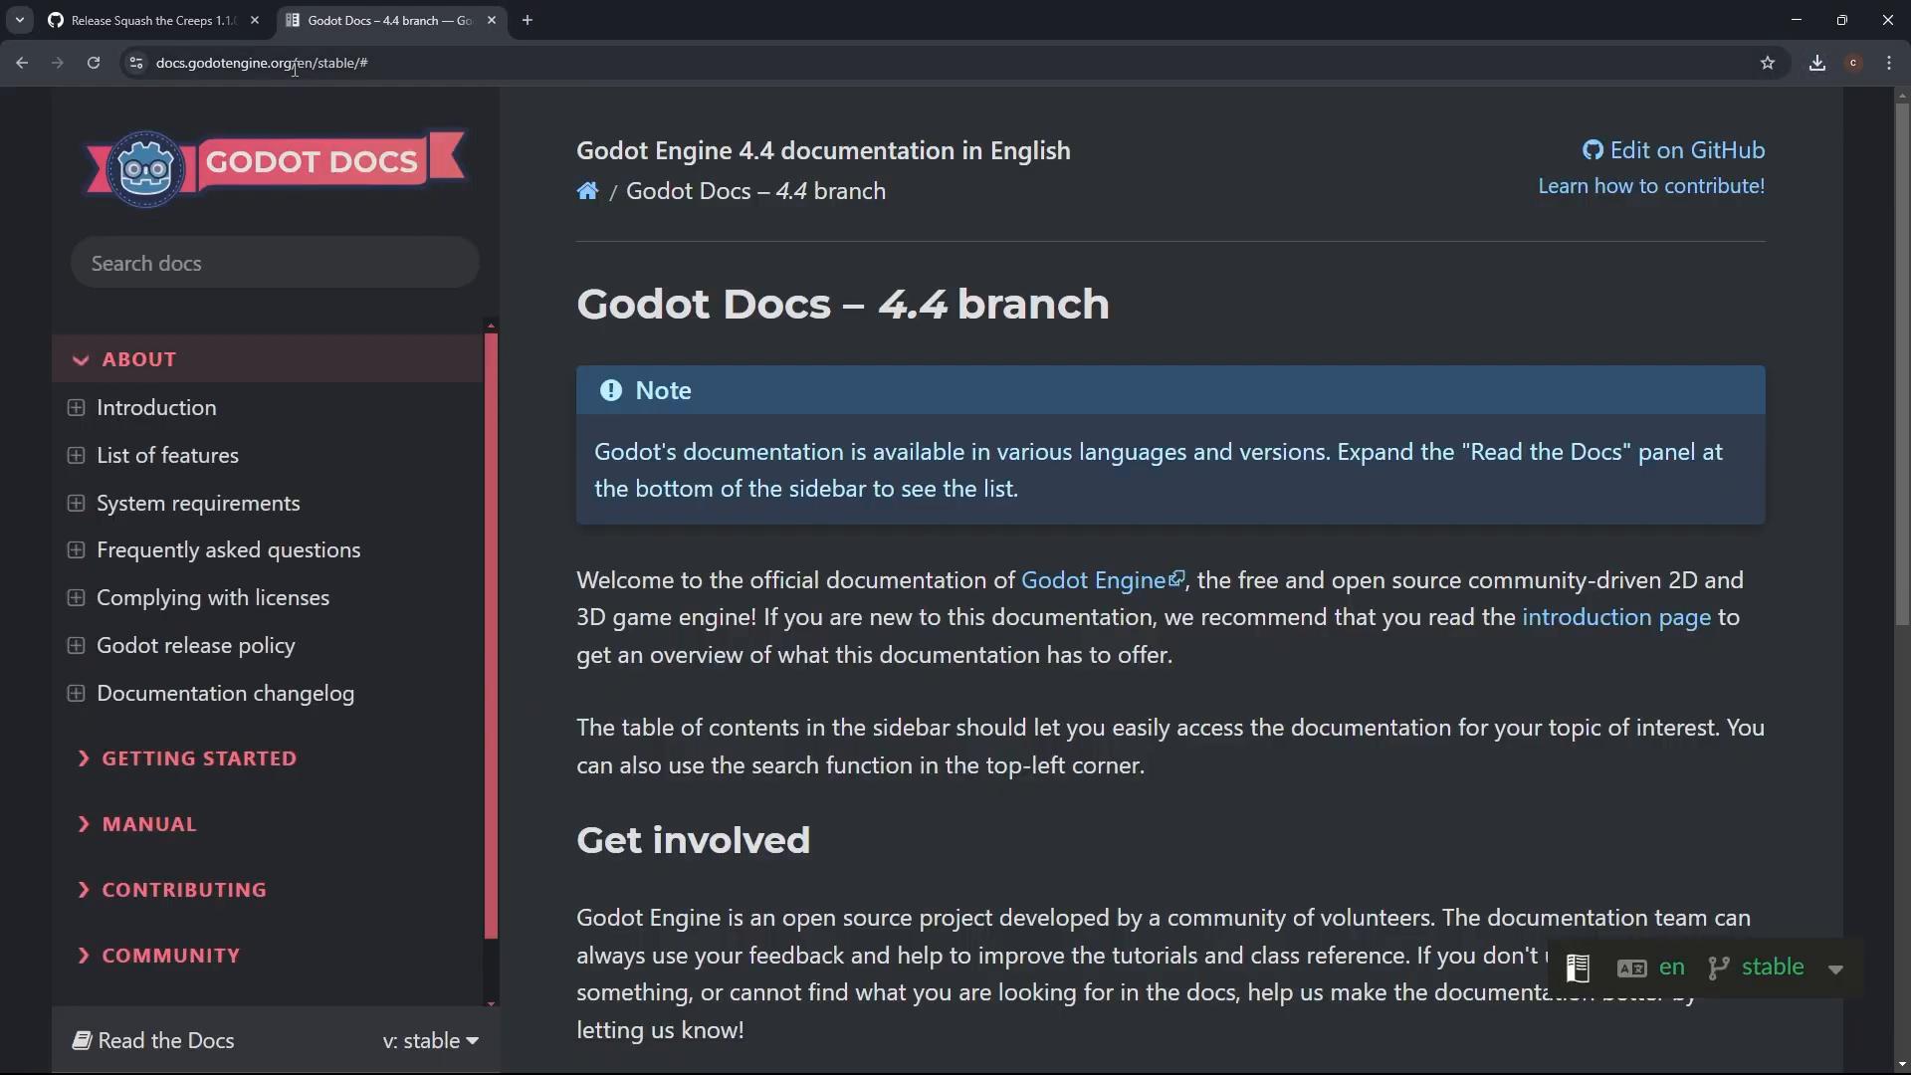
left_click(256, 20)
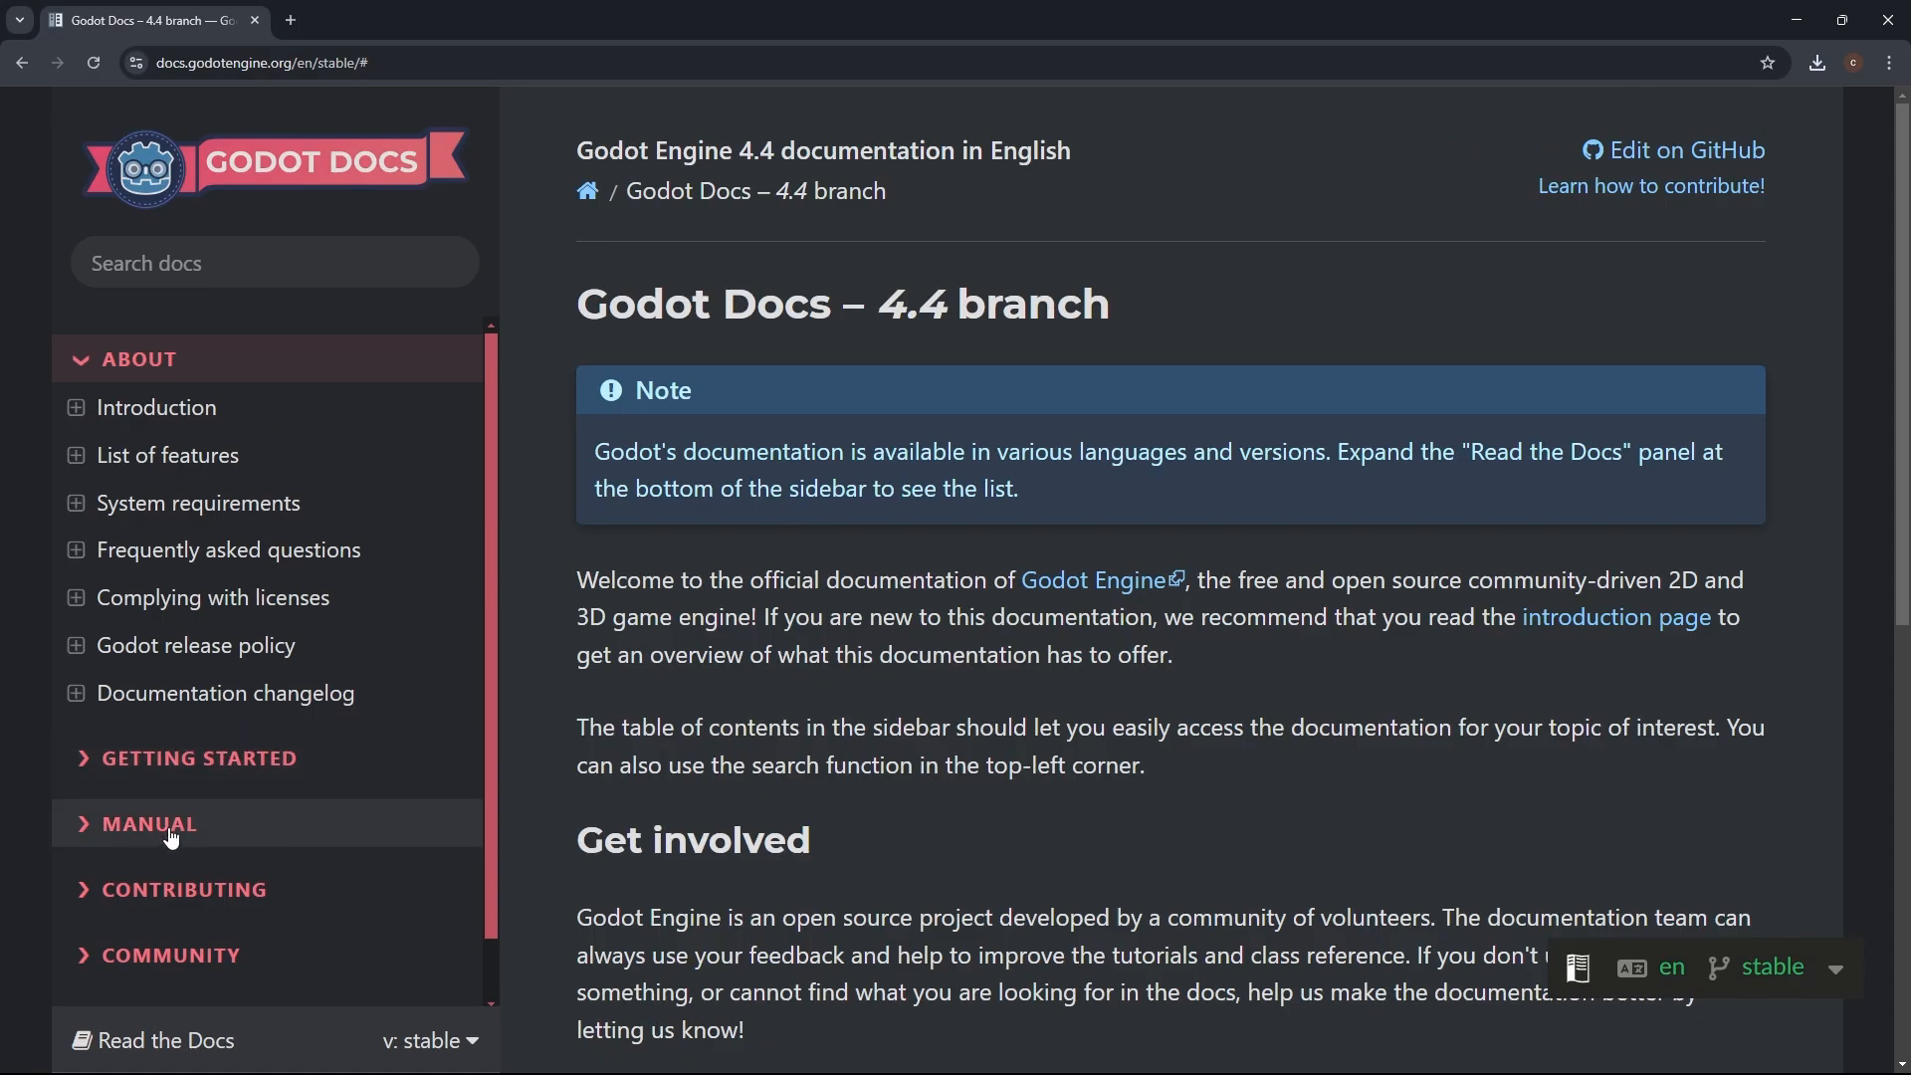
Step: Open the Setting up the game area page from the contents of Your first 3D game under Getting Started
left_click(185, 766)
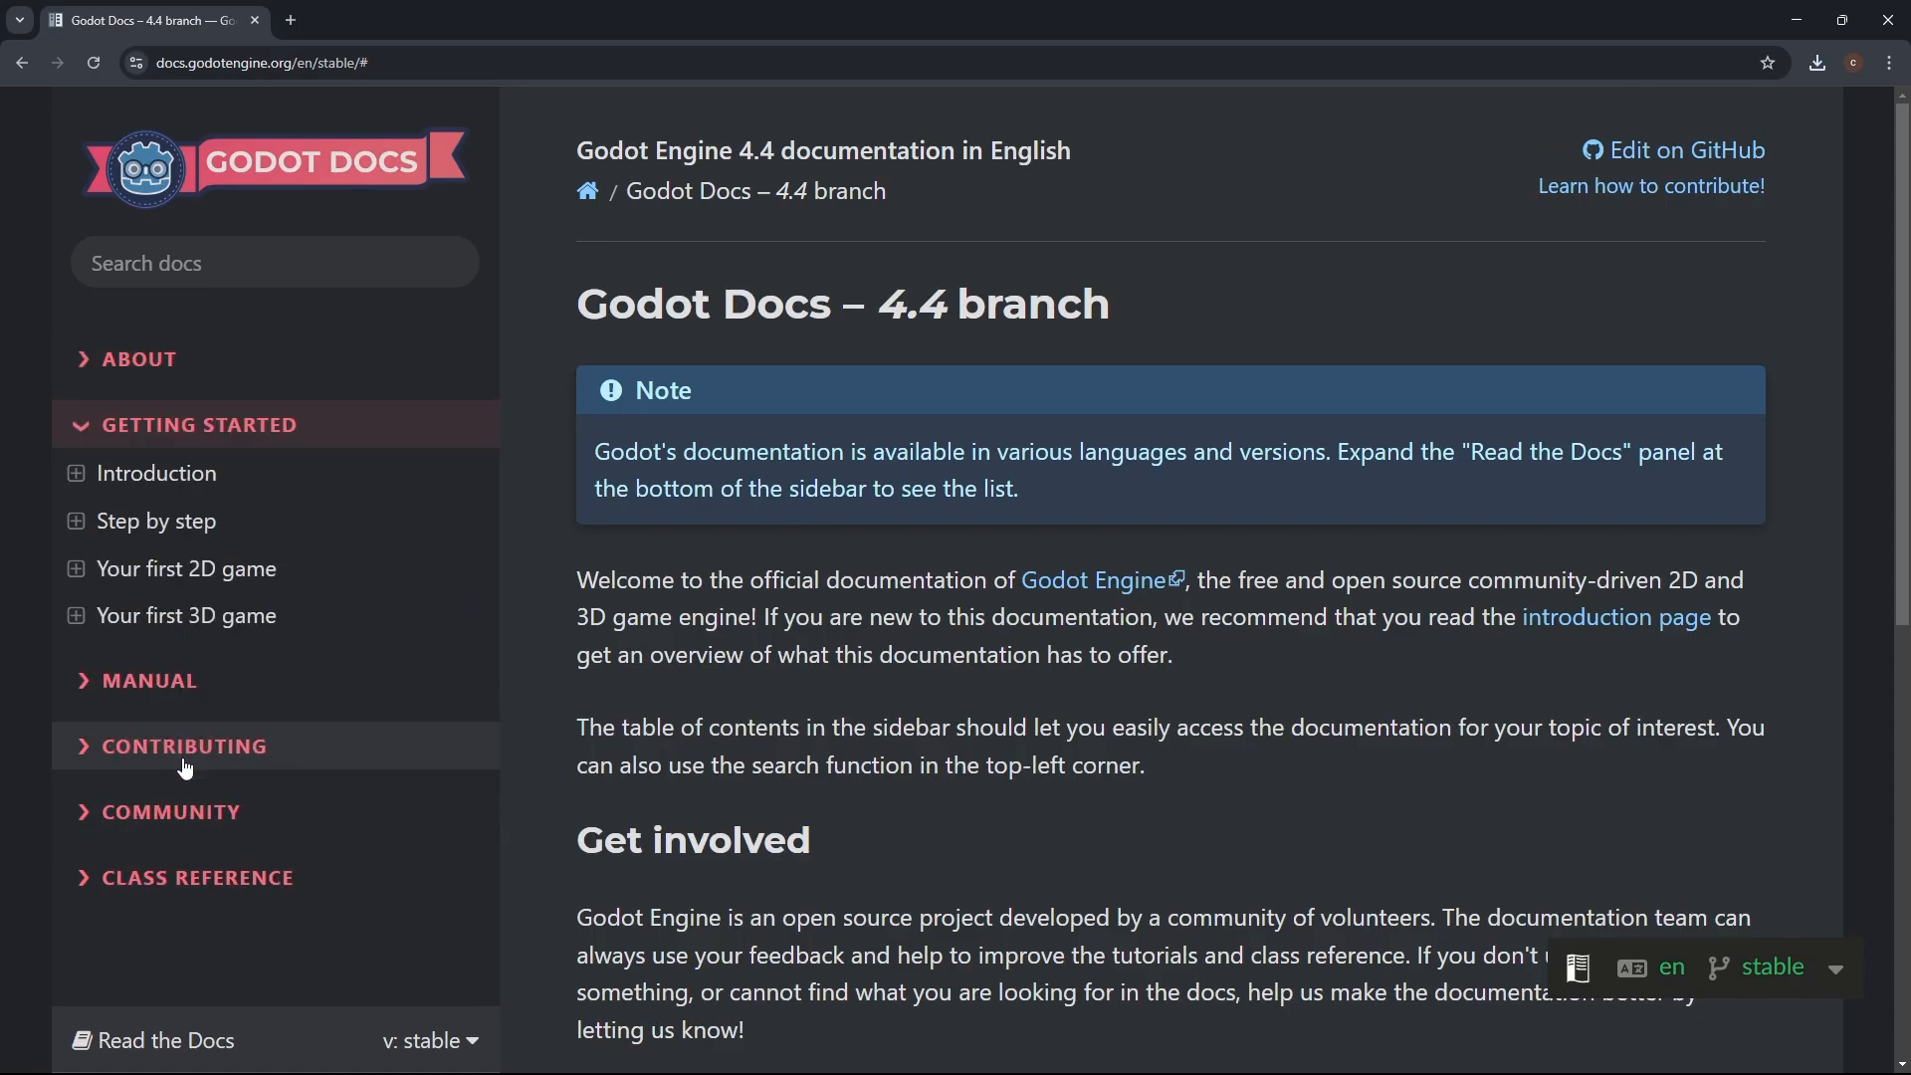
left_click(127, 613)
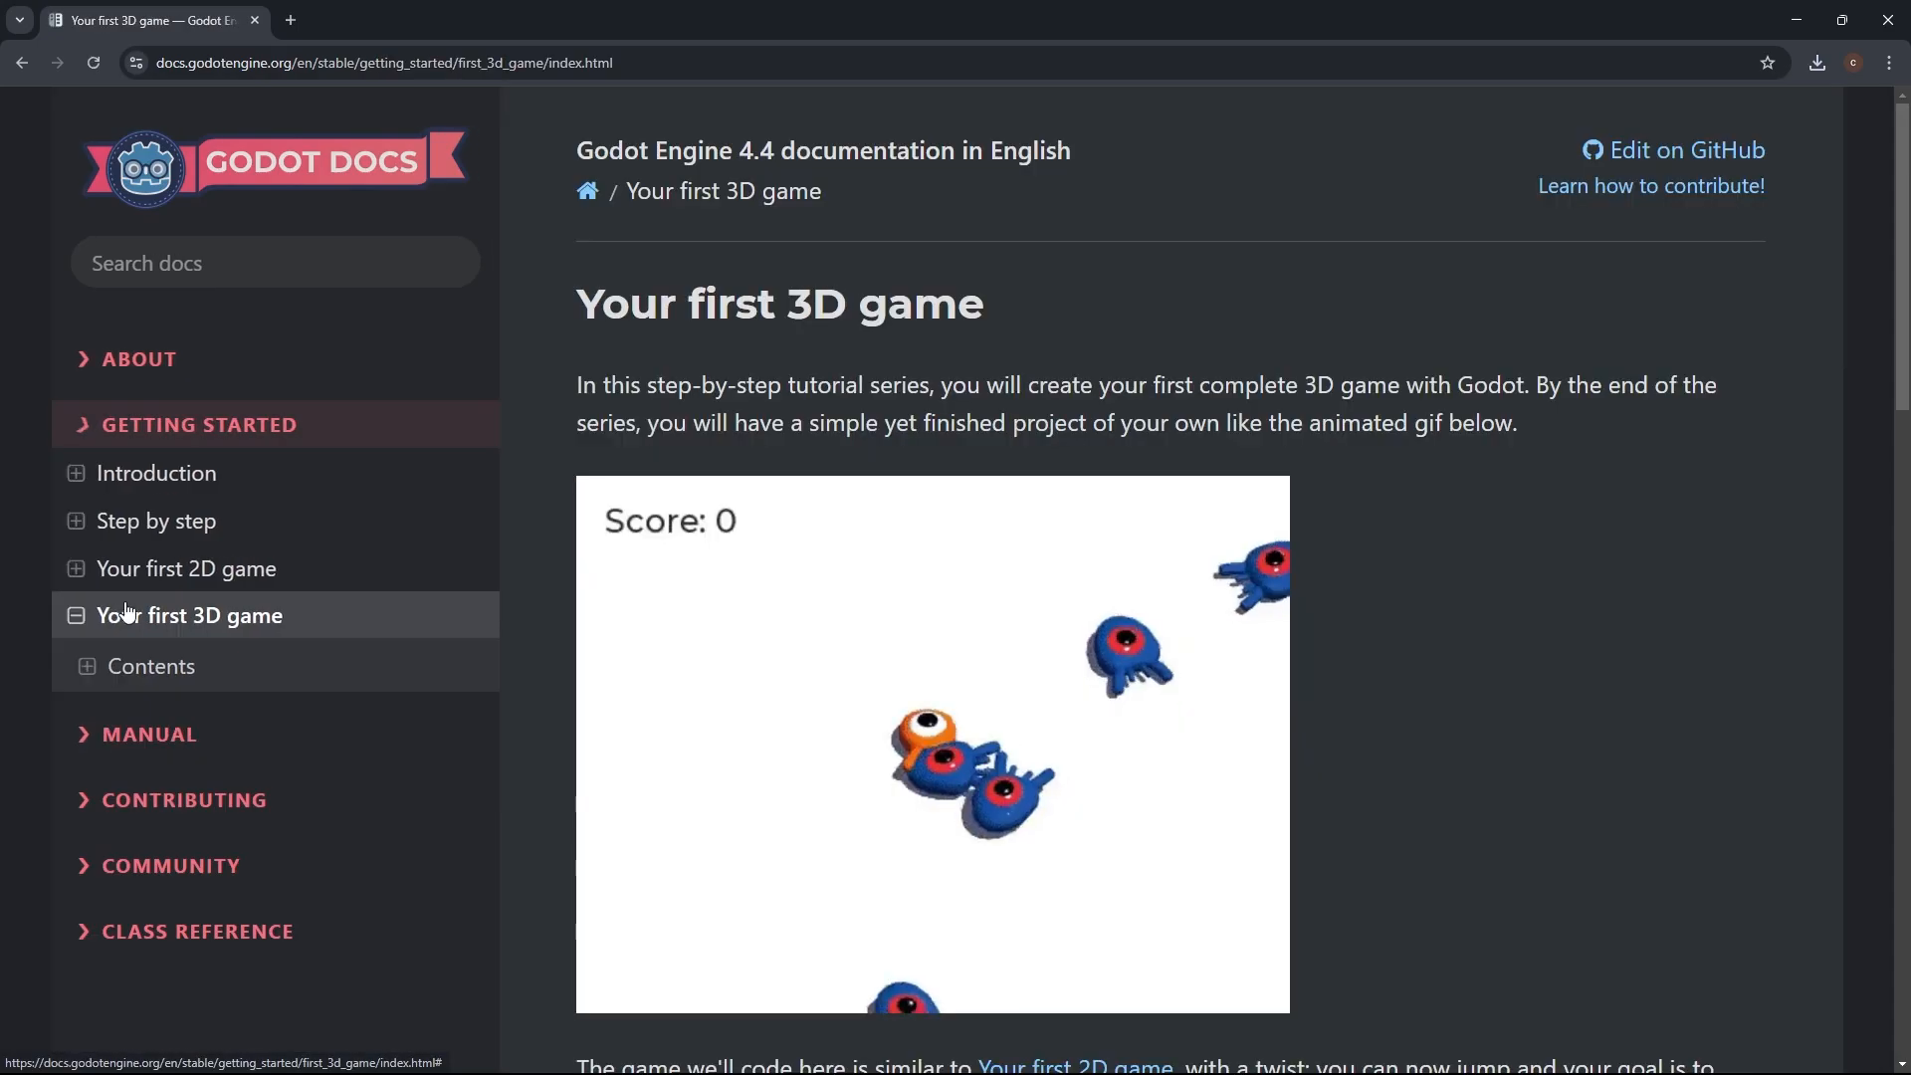
left_click(194, 669)
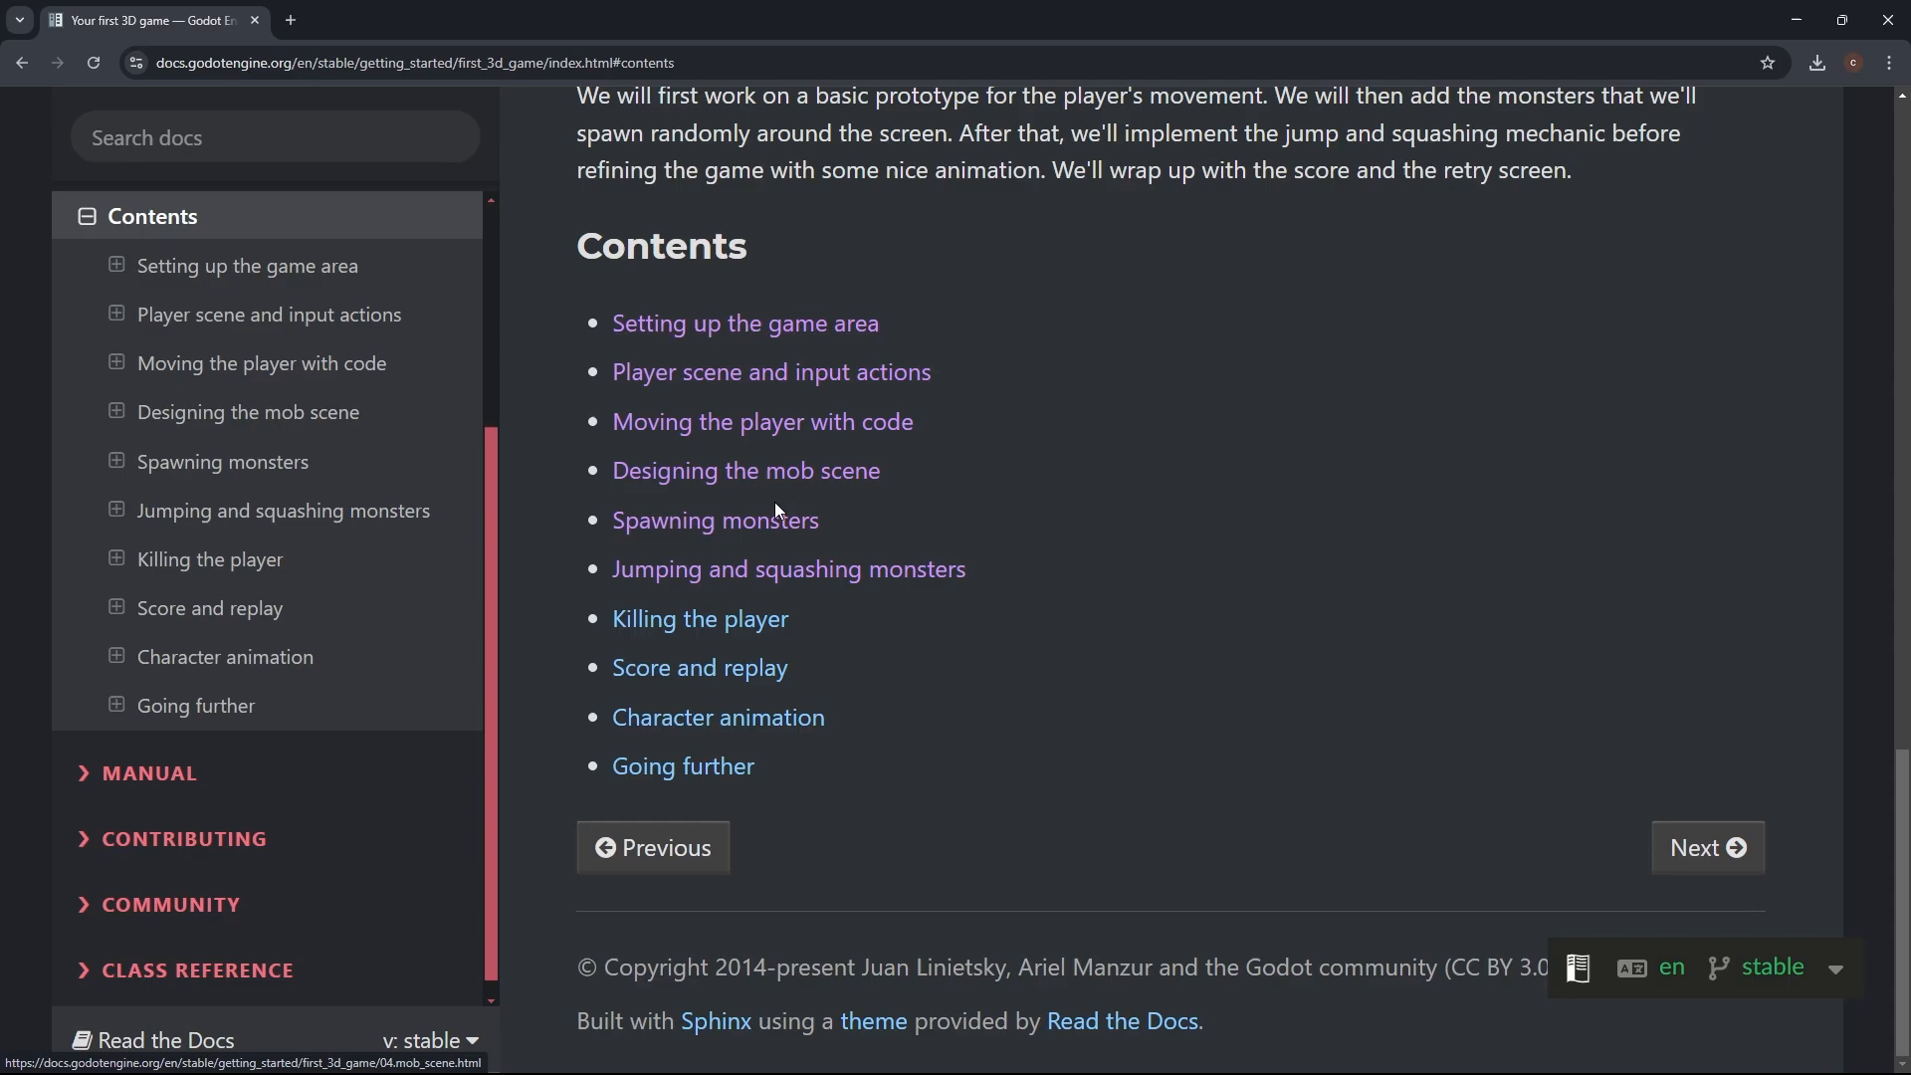
right_click(749, 526)
left_click(1220, 554)
left_click(736, 325)
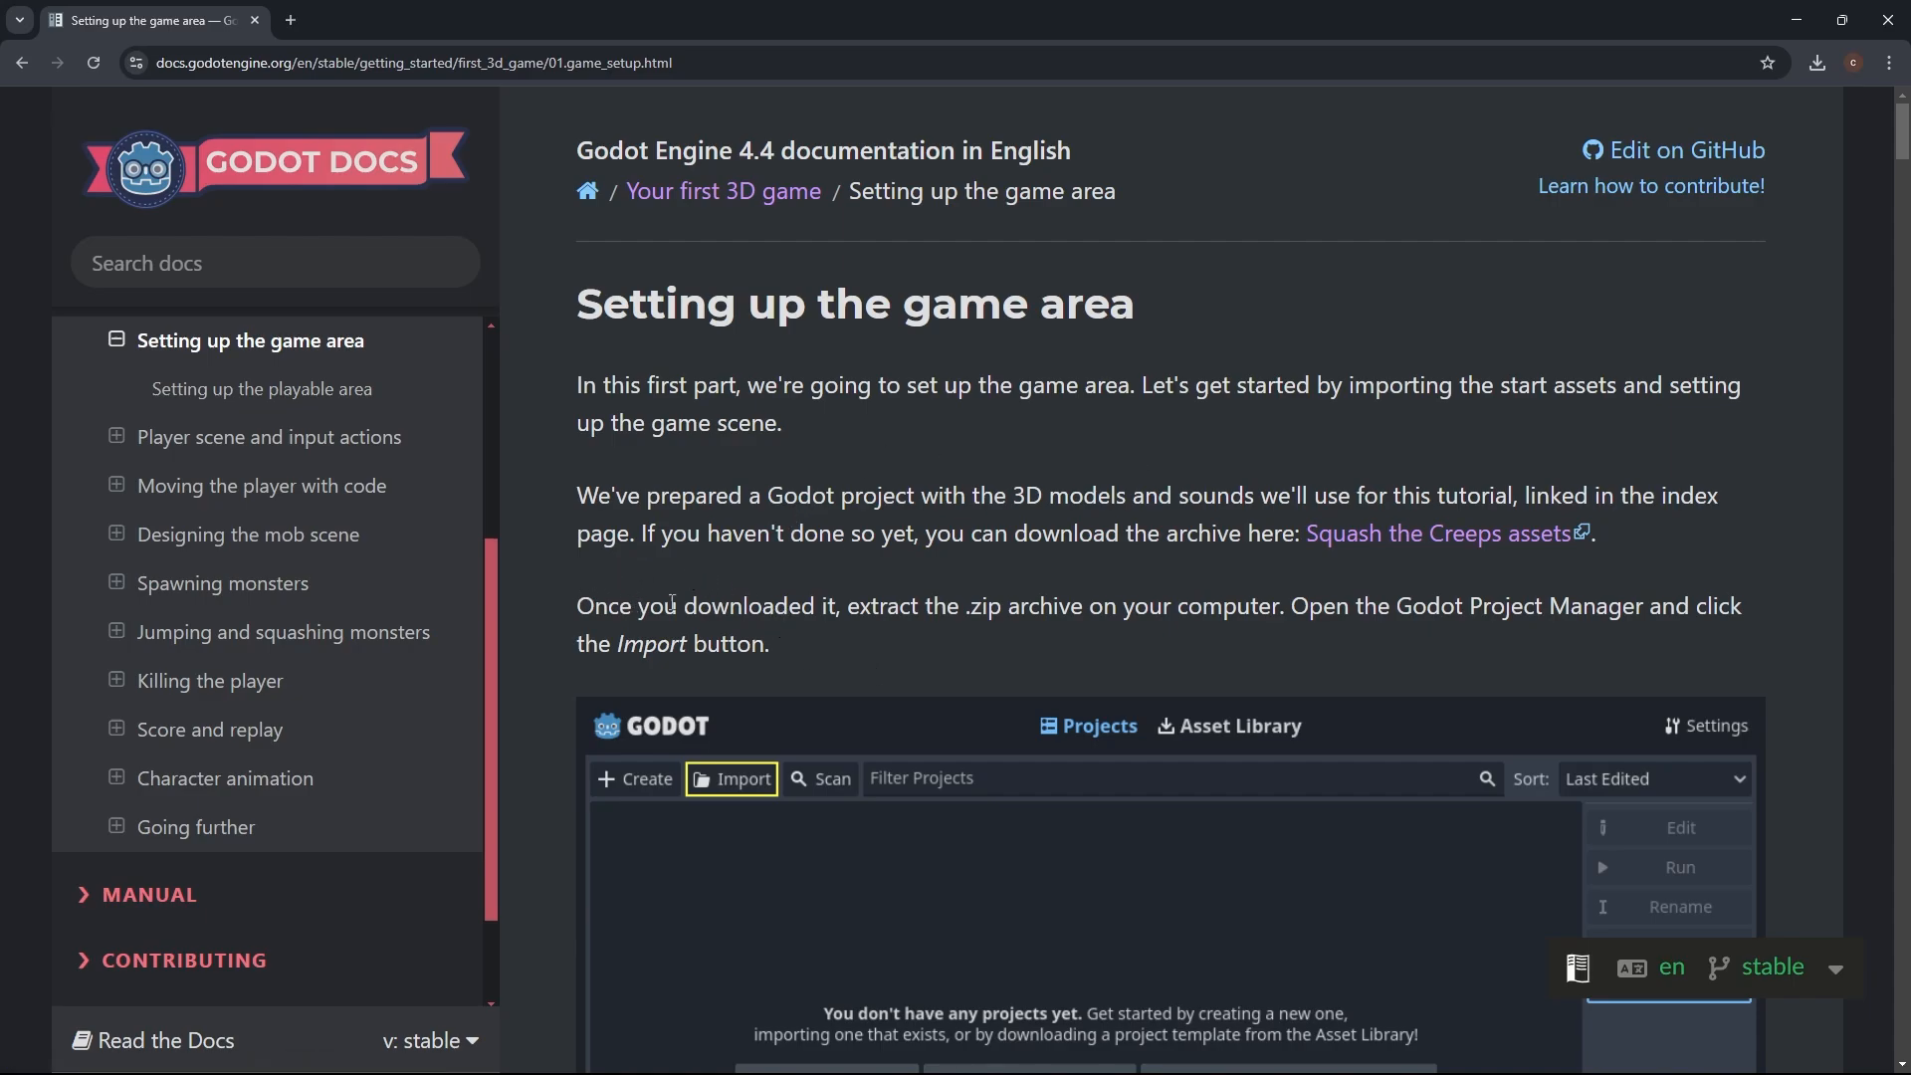
Step: Switch to the Godot Project Manager and remove the Squash the Creeps (3D) project from the project list
middle_click(1195, 500)
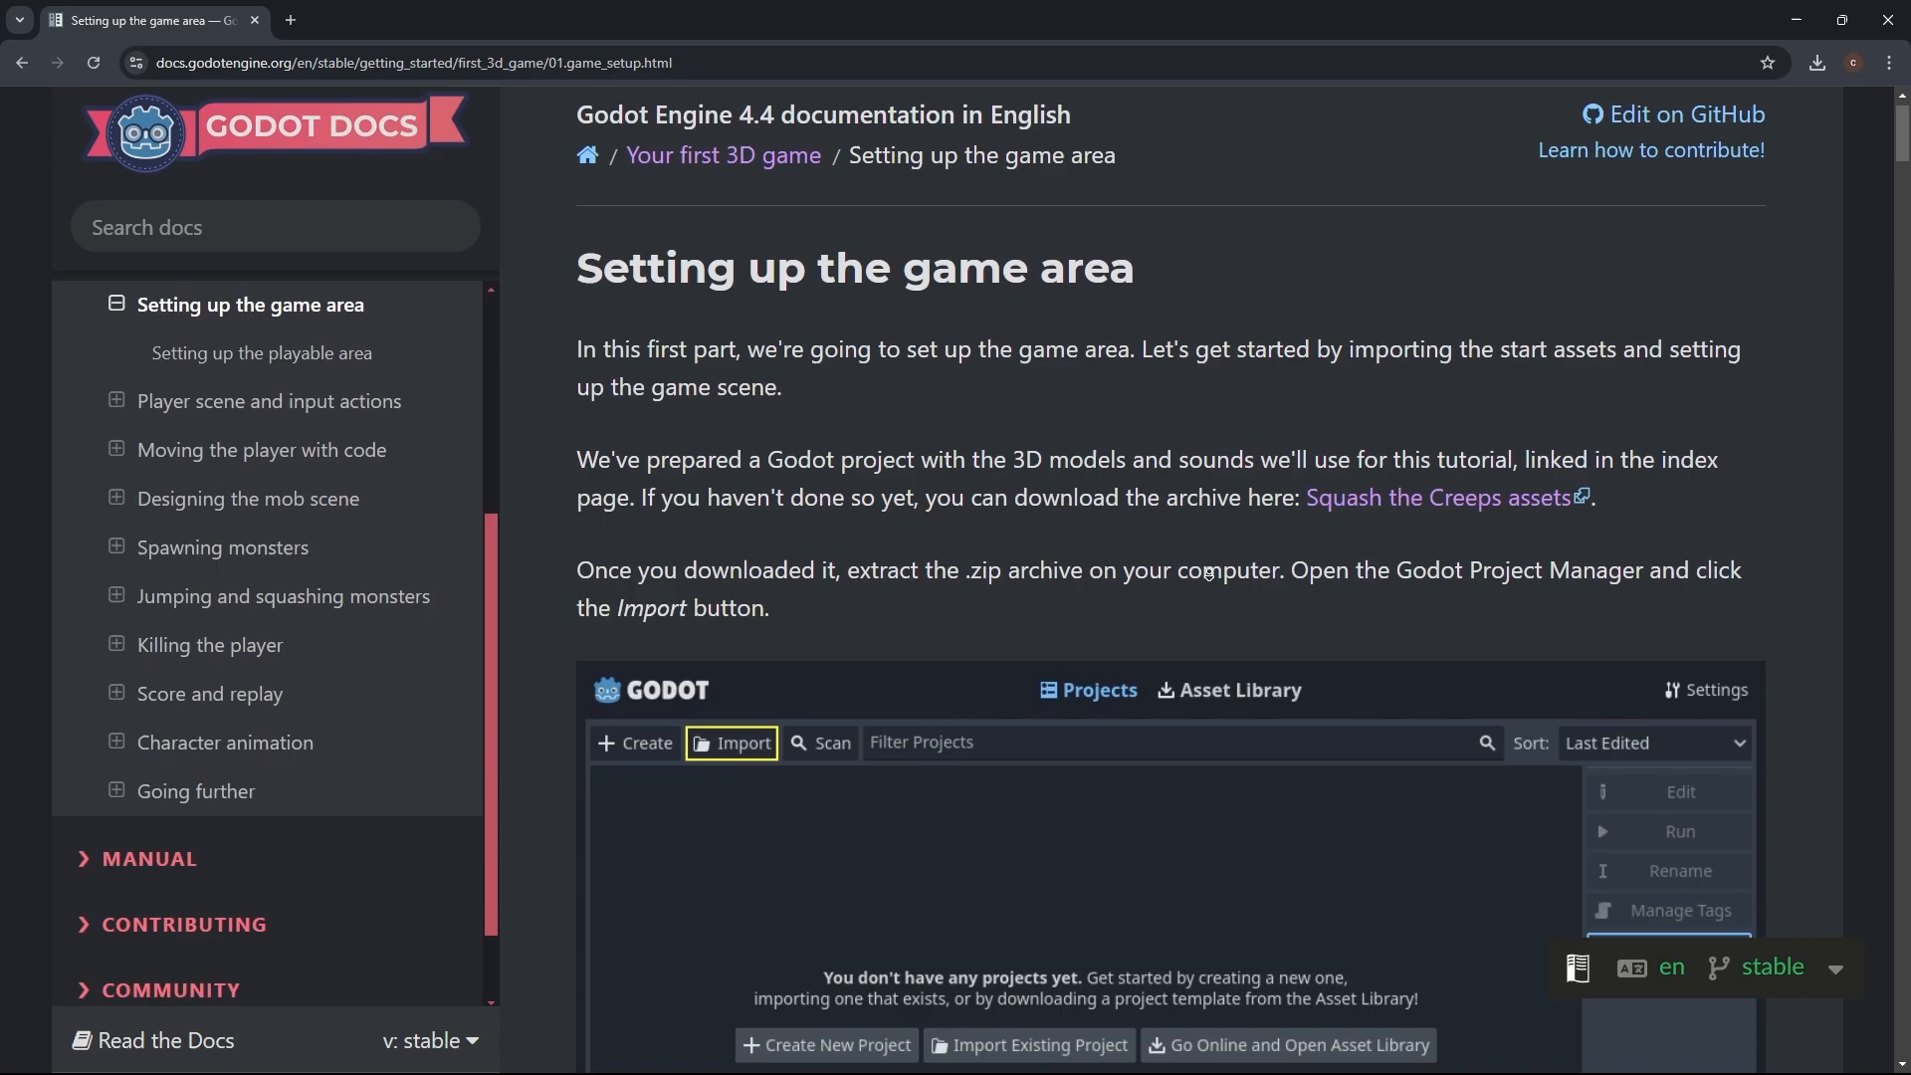
middle_click(1210, 573)
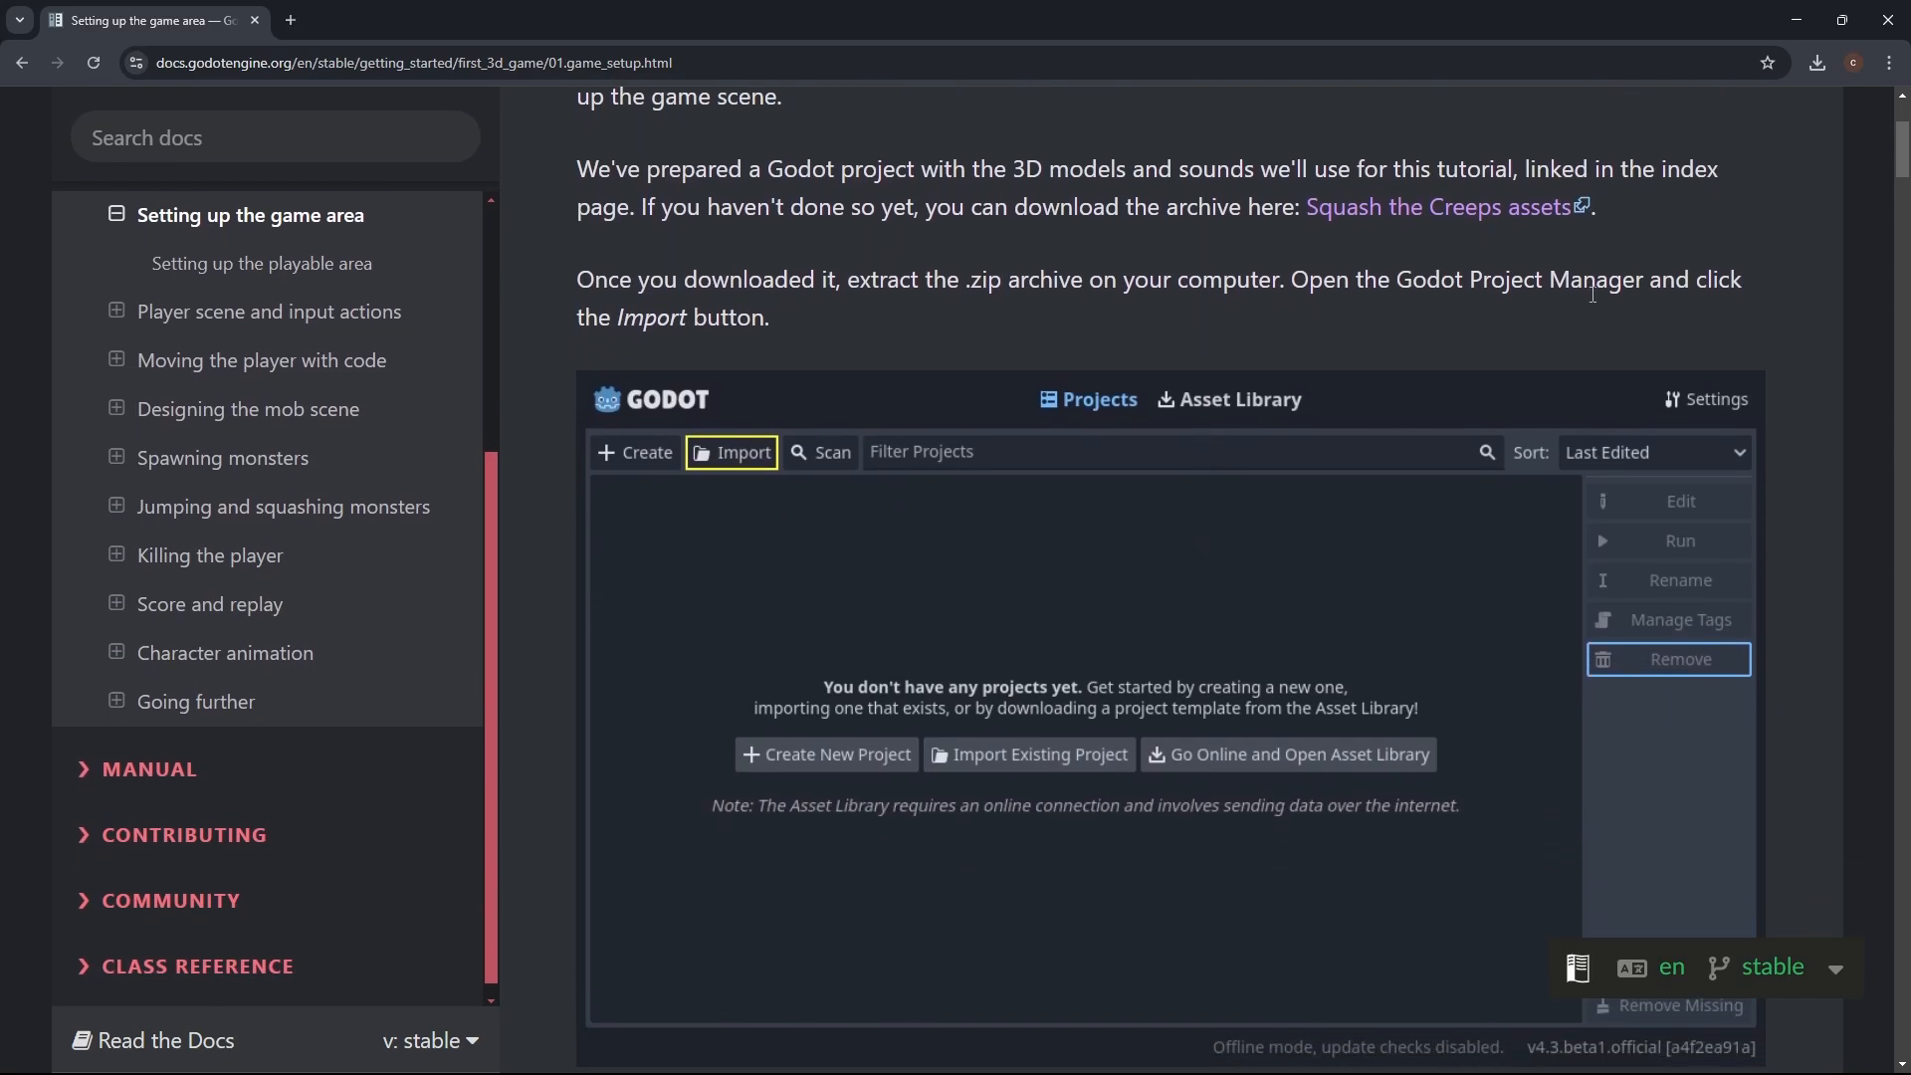
mouse_move(772, 1057)
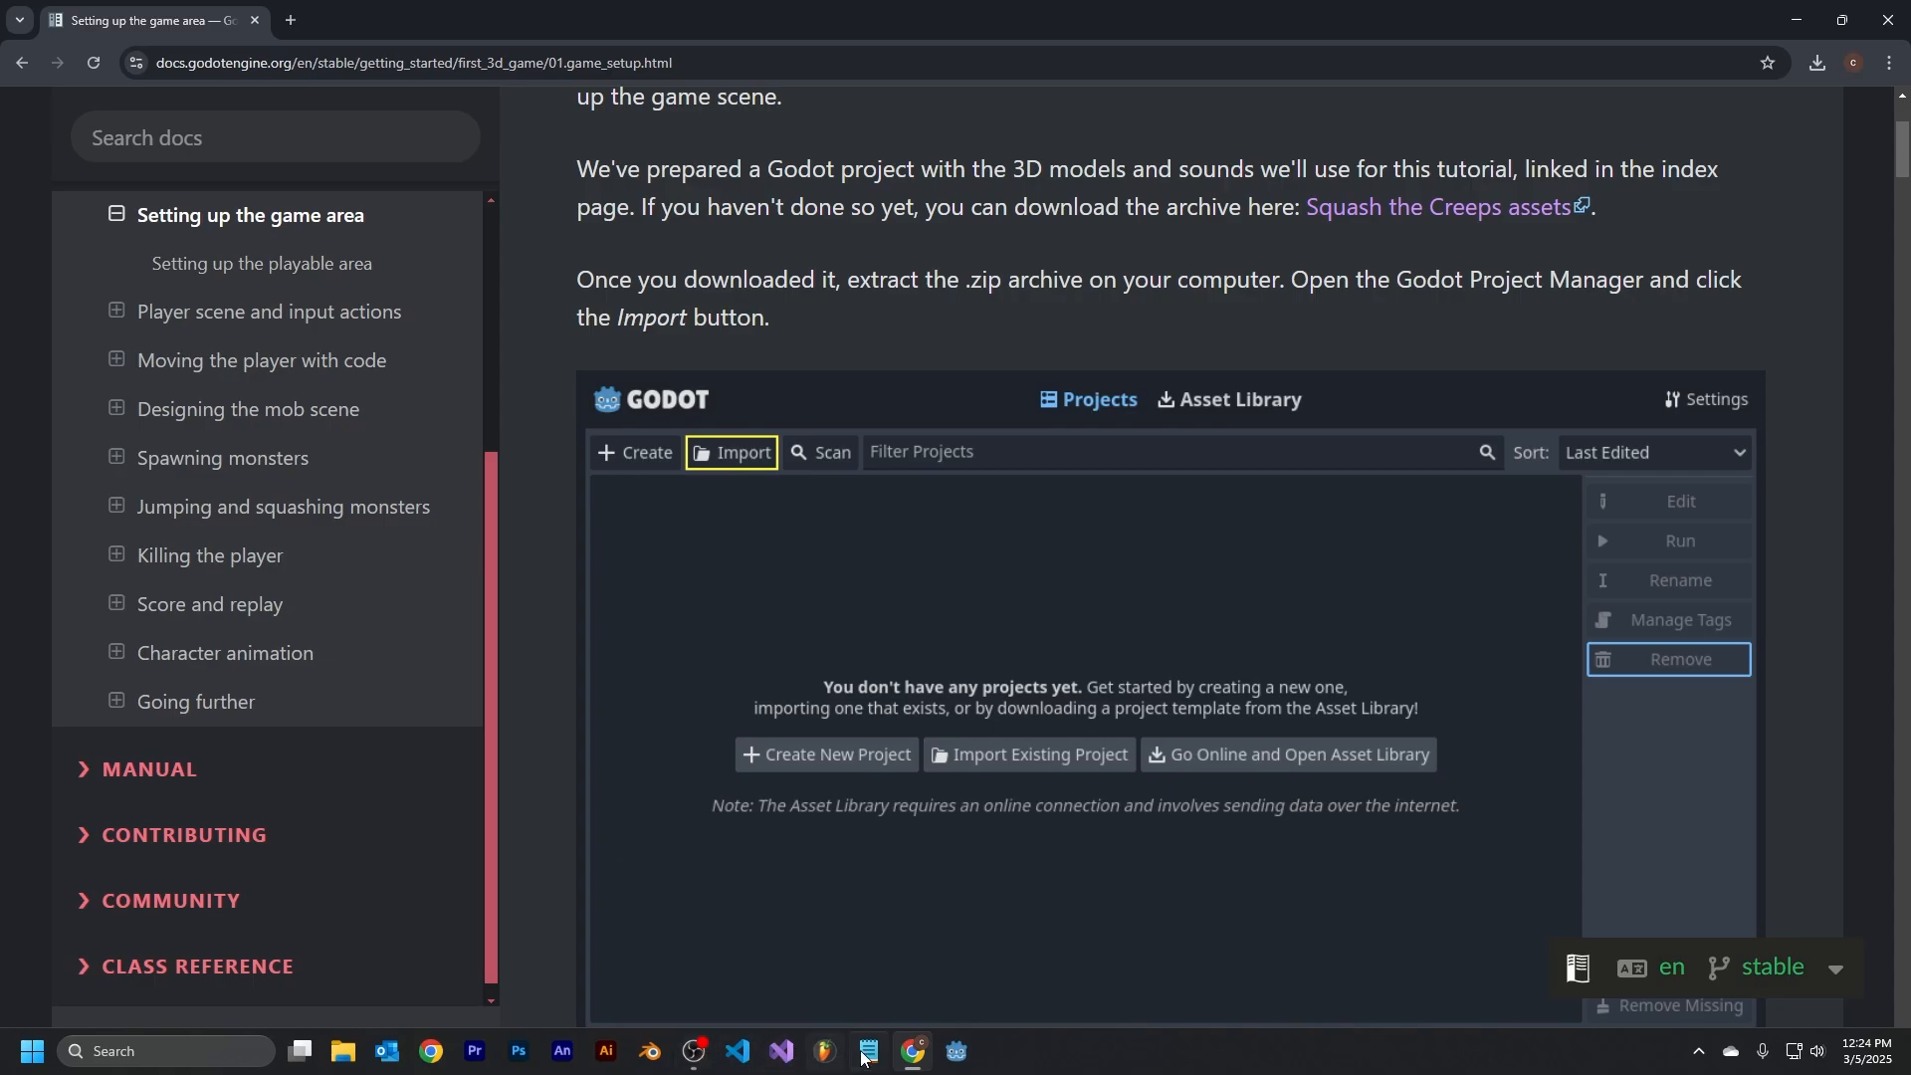
left_click(960, 1052)
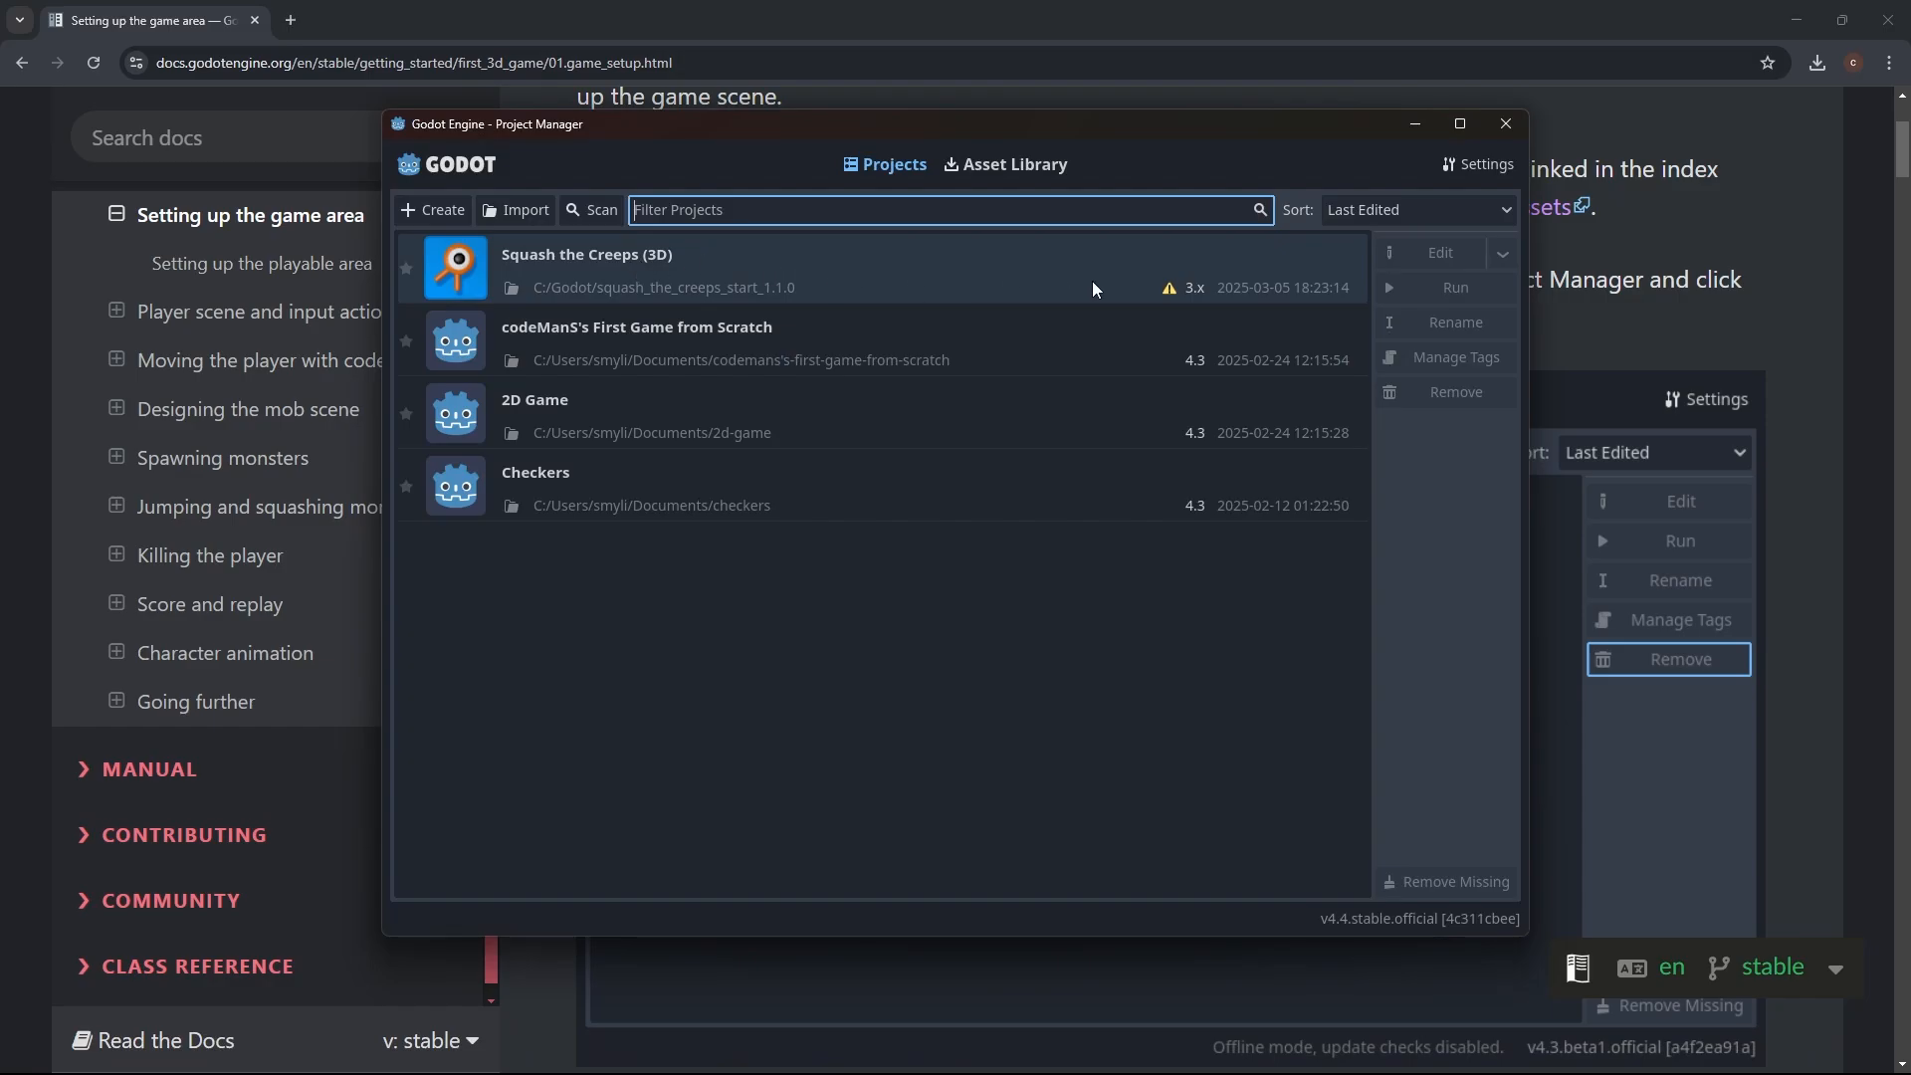
left_click(1169, 283)
left_click(1443, 389)
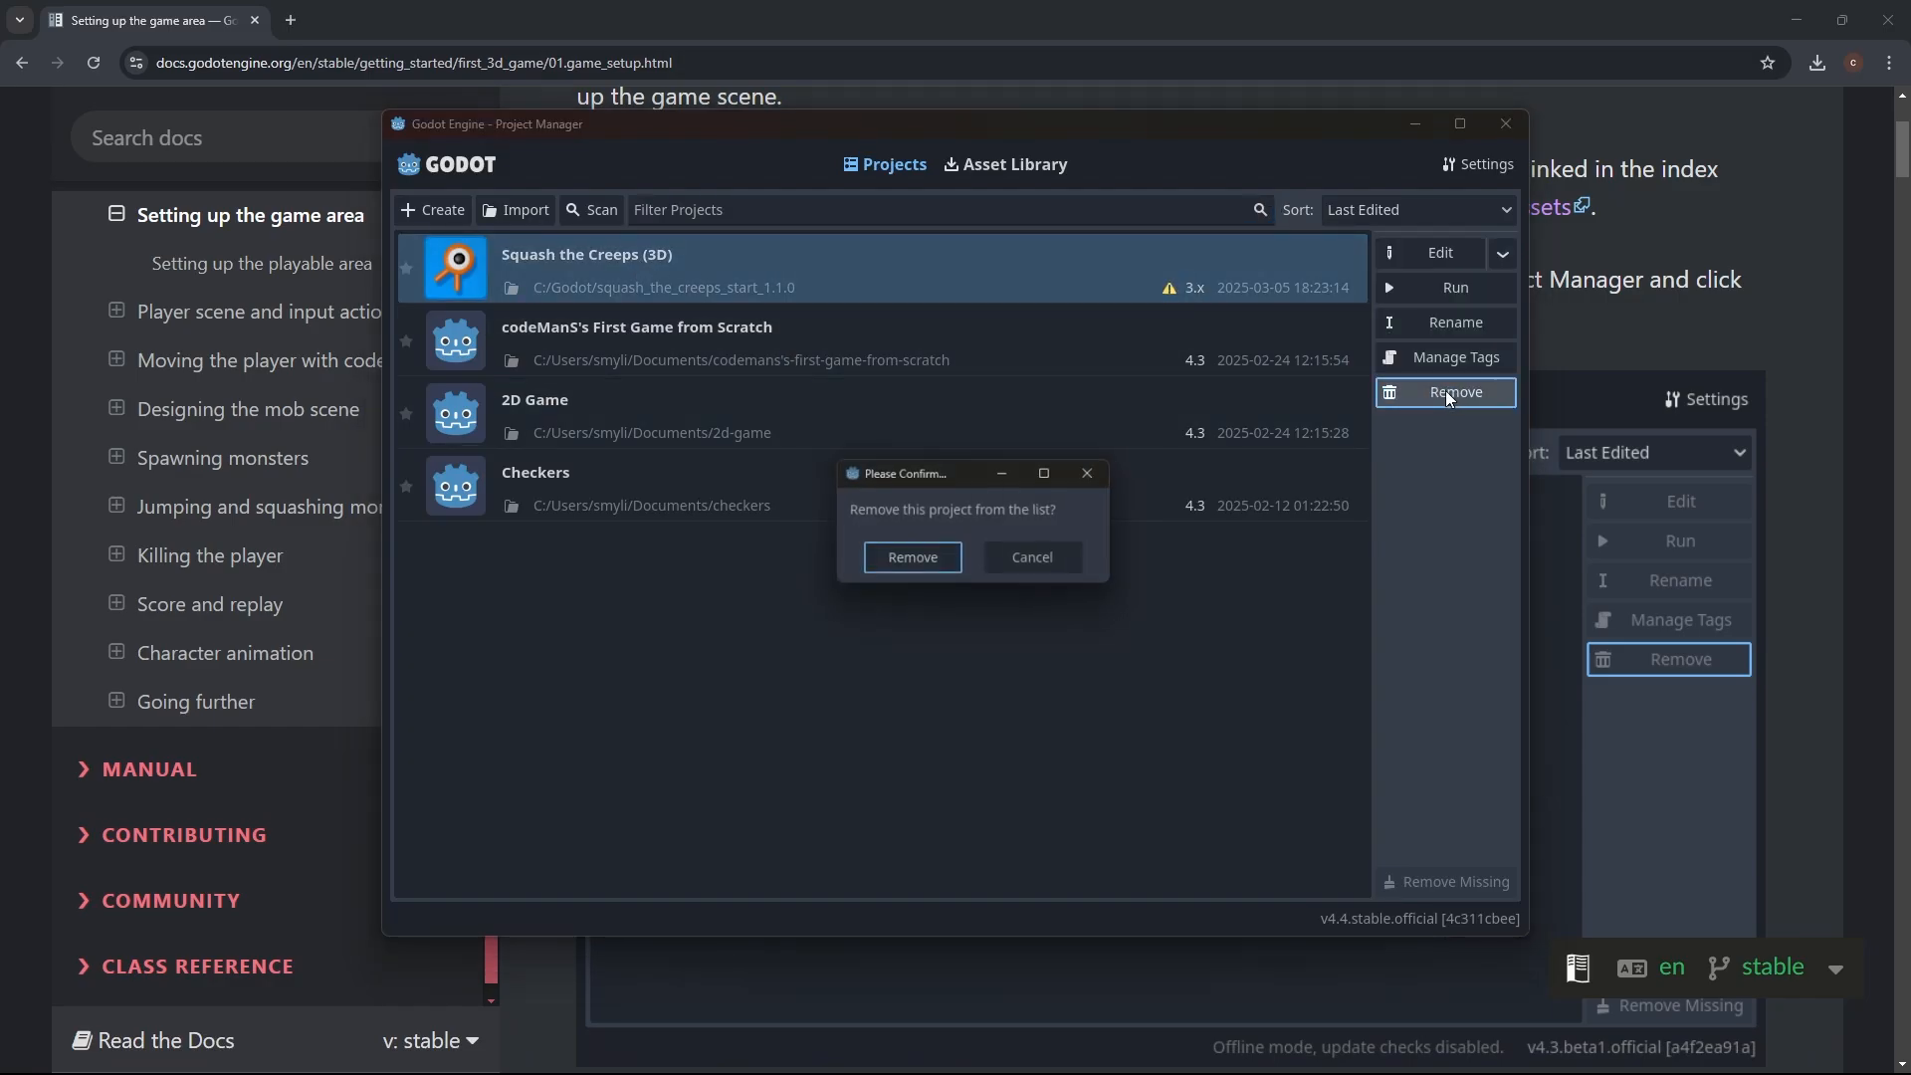
left_click(921, 565)
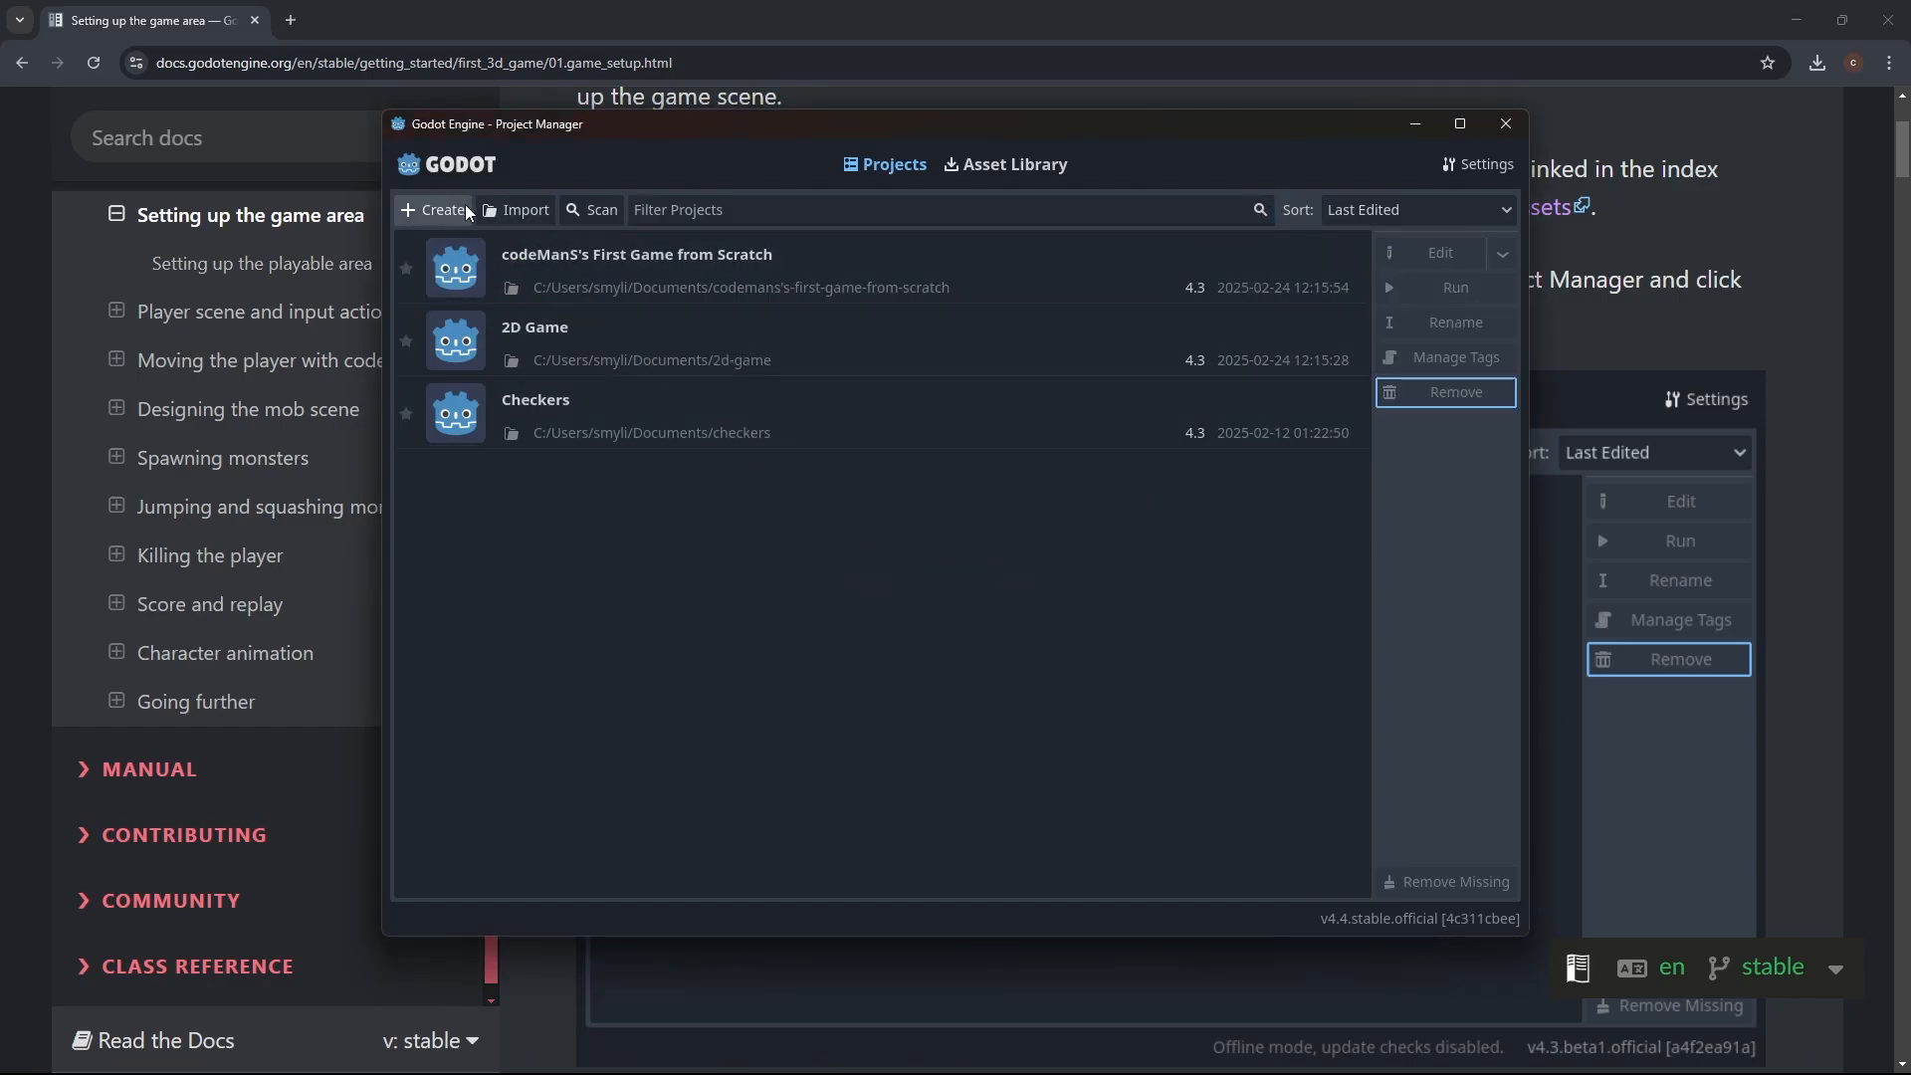
Step: Import the existing project using the project.godot file in C:/Godot/squash_the_creeps_start_1.1.0, with Edit Now enabled
left_click(509, 212)
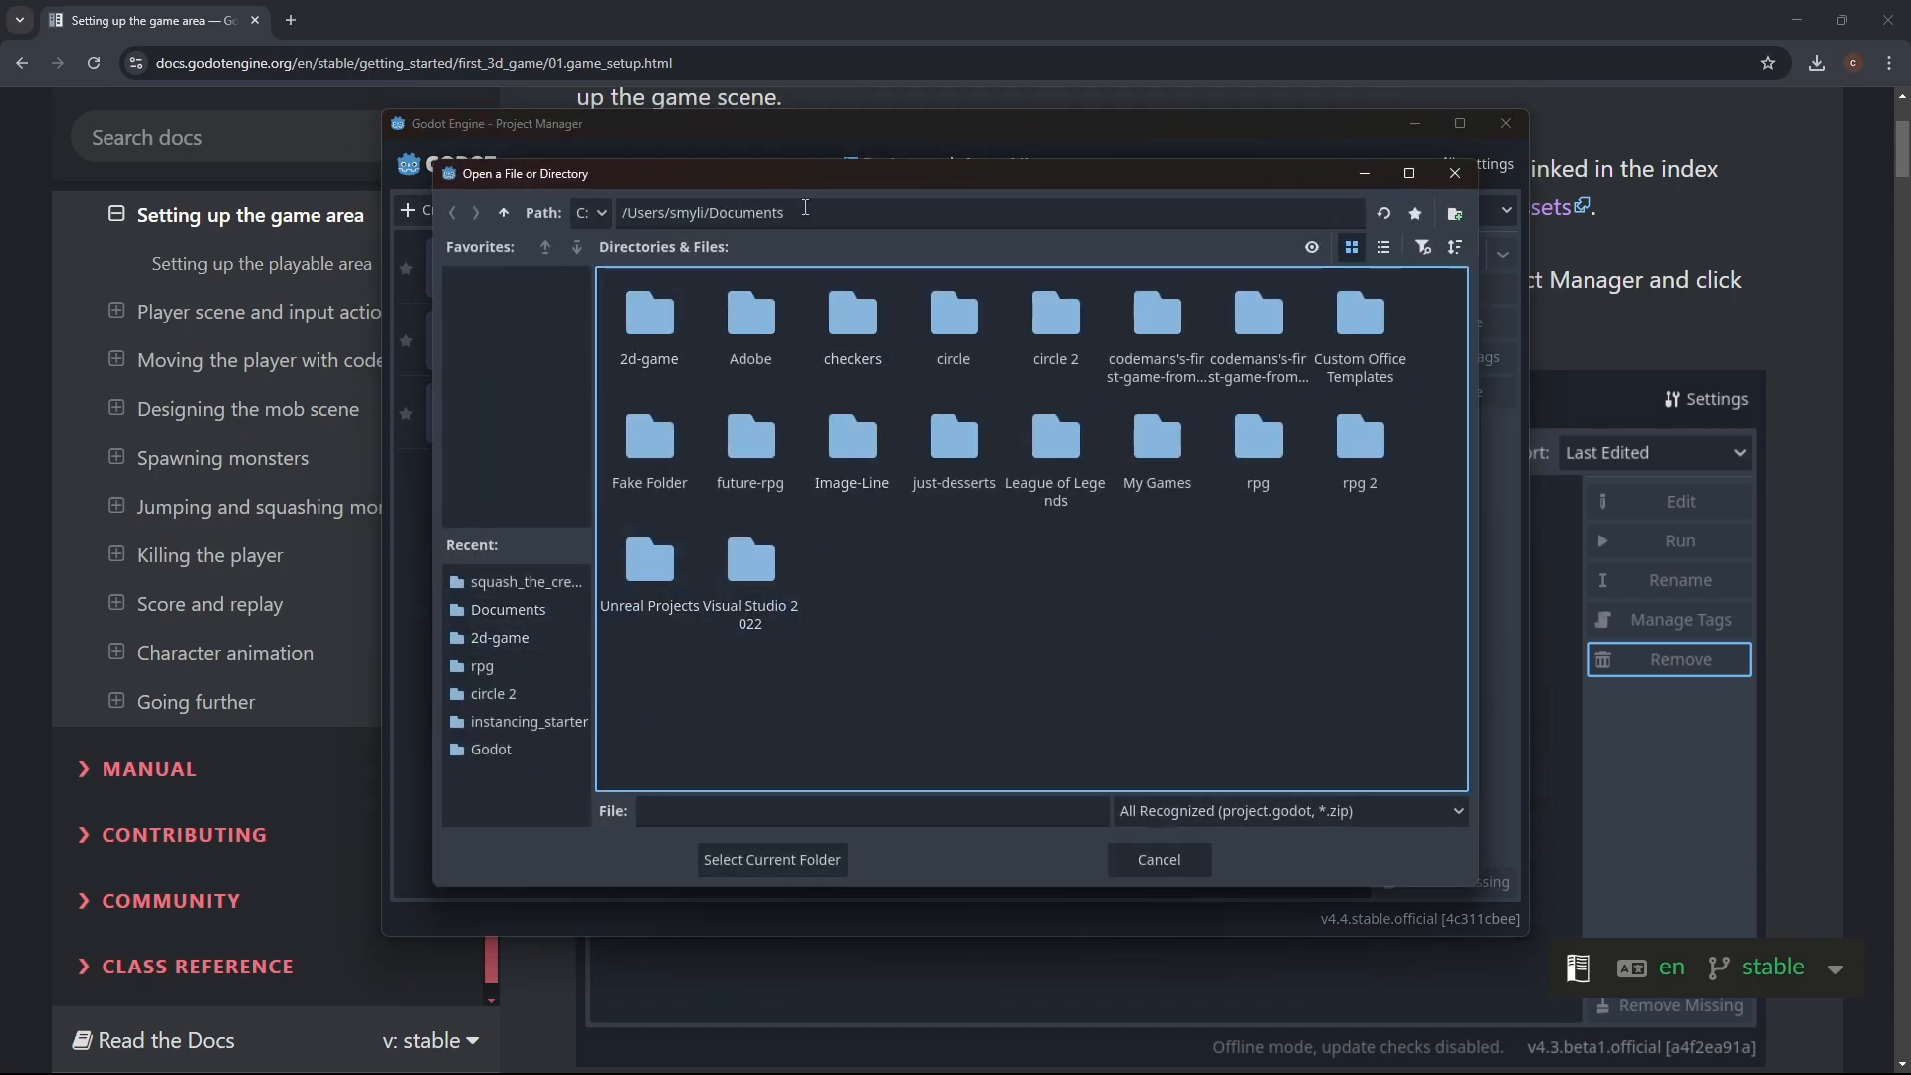
left_click(803, 212)
left_click_drag(783, 213, 622, 215)
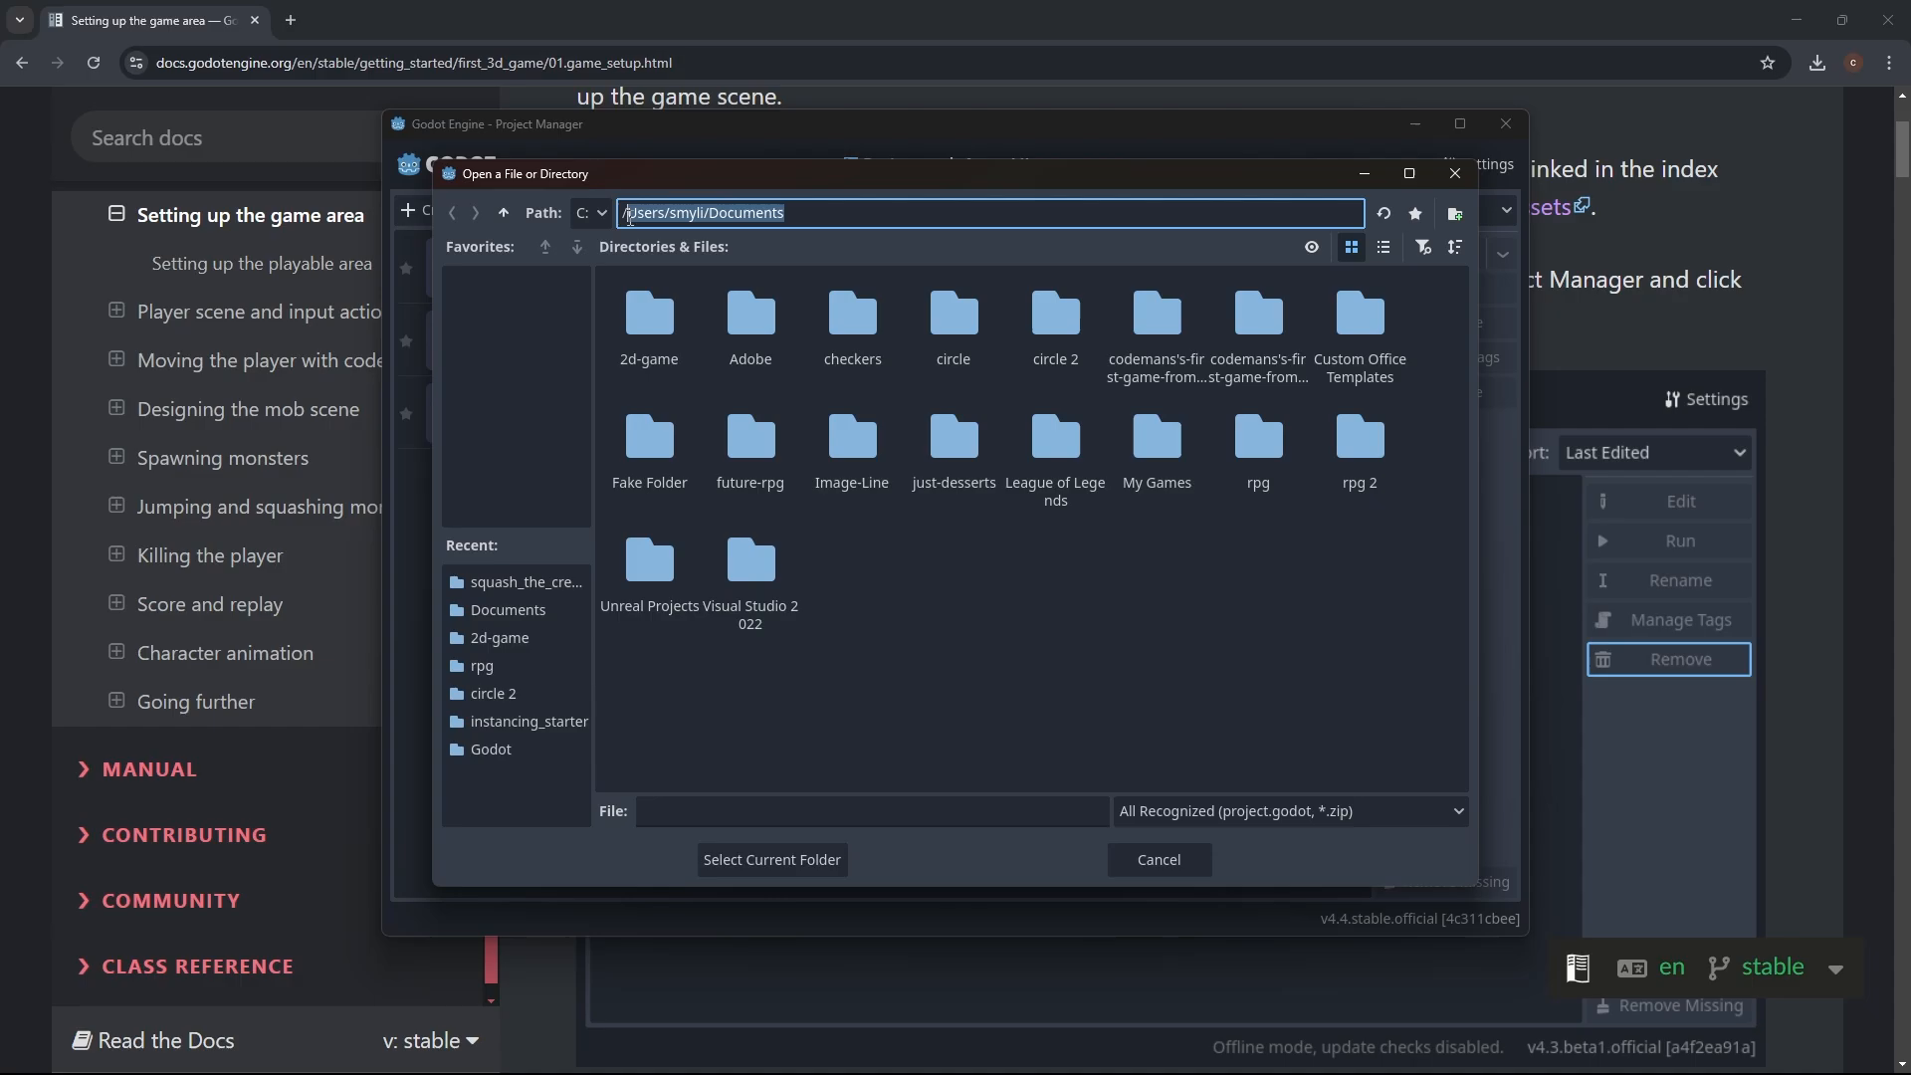
key("BackSpace")
key("Return")
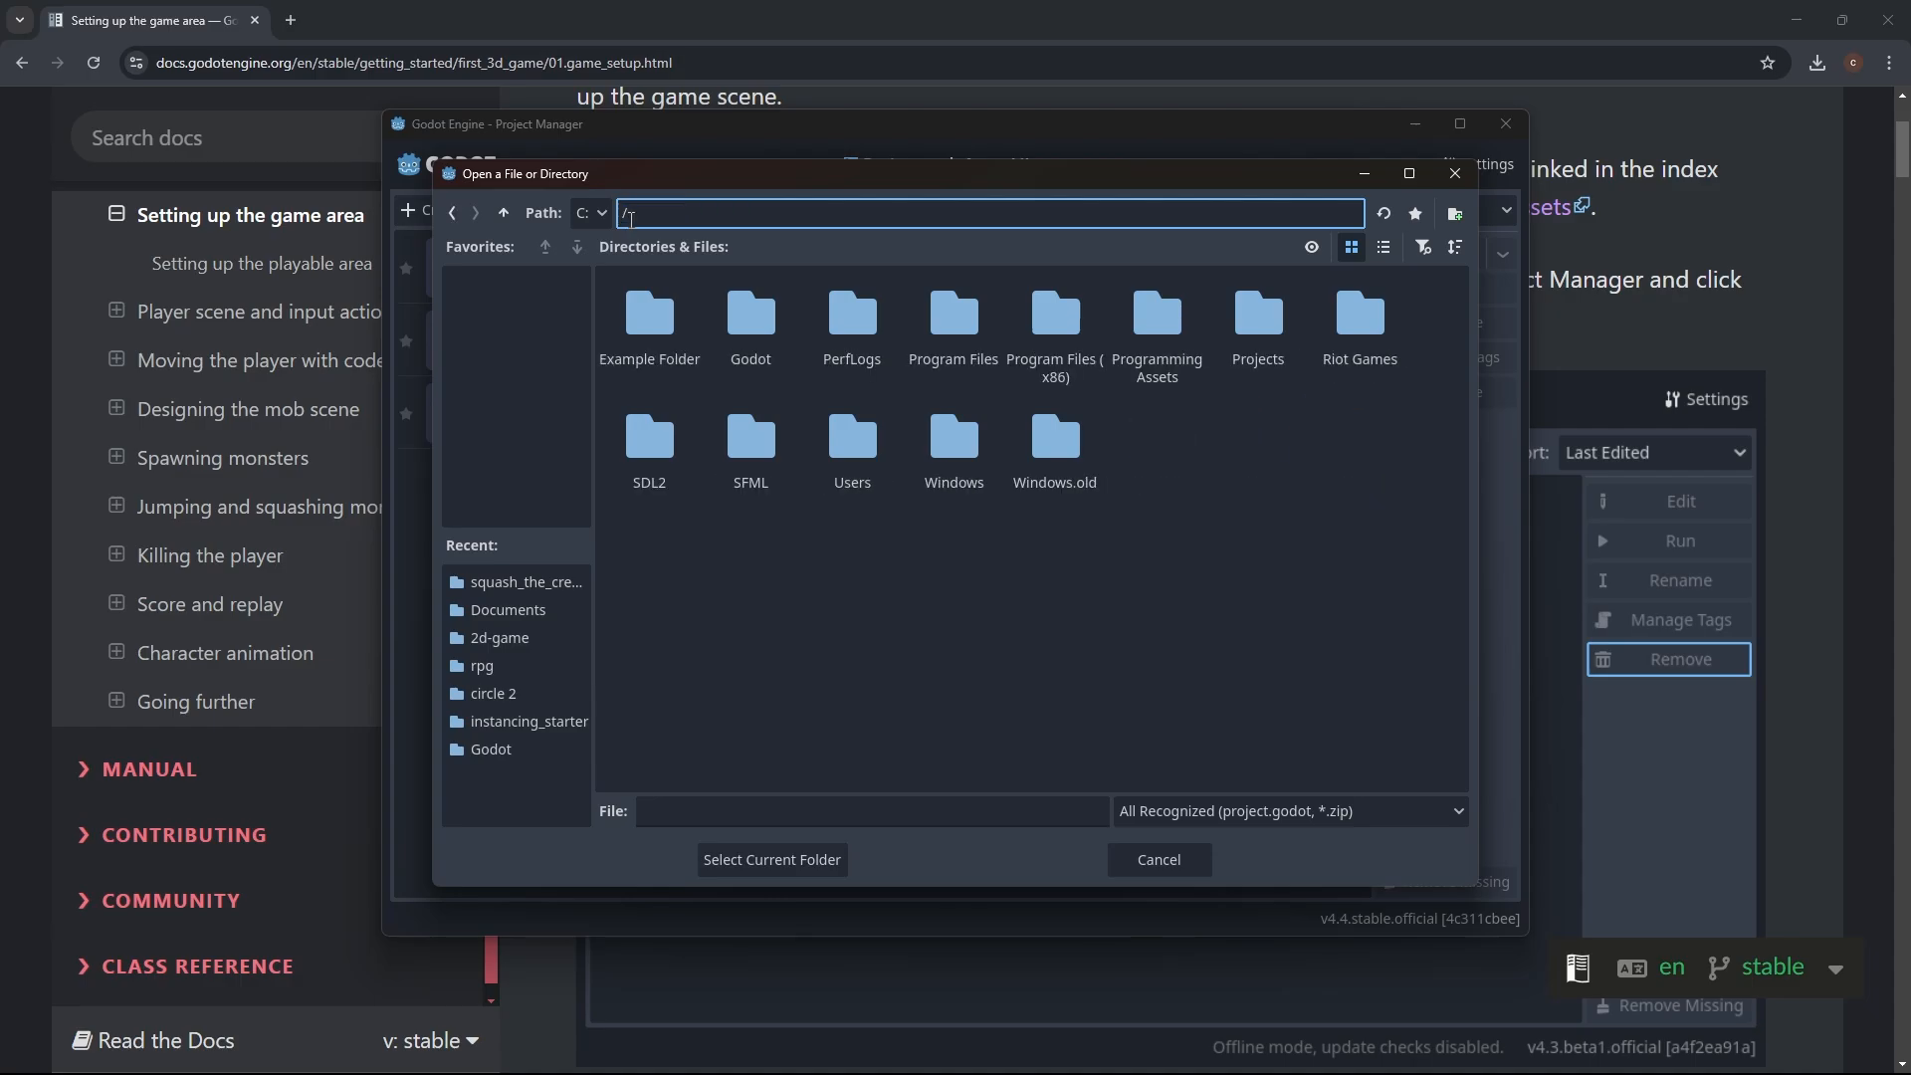
double_click(756, 314)
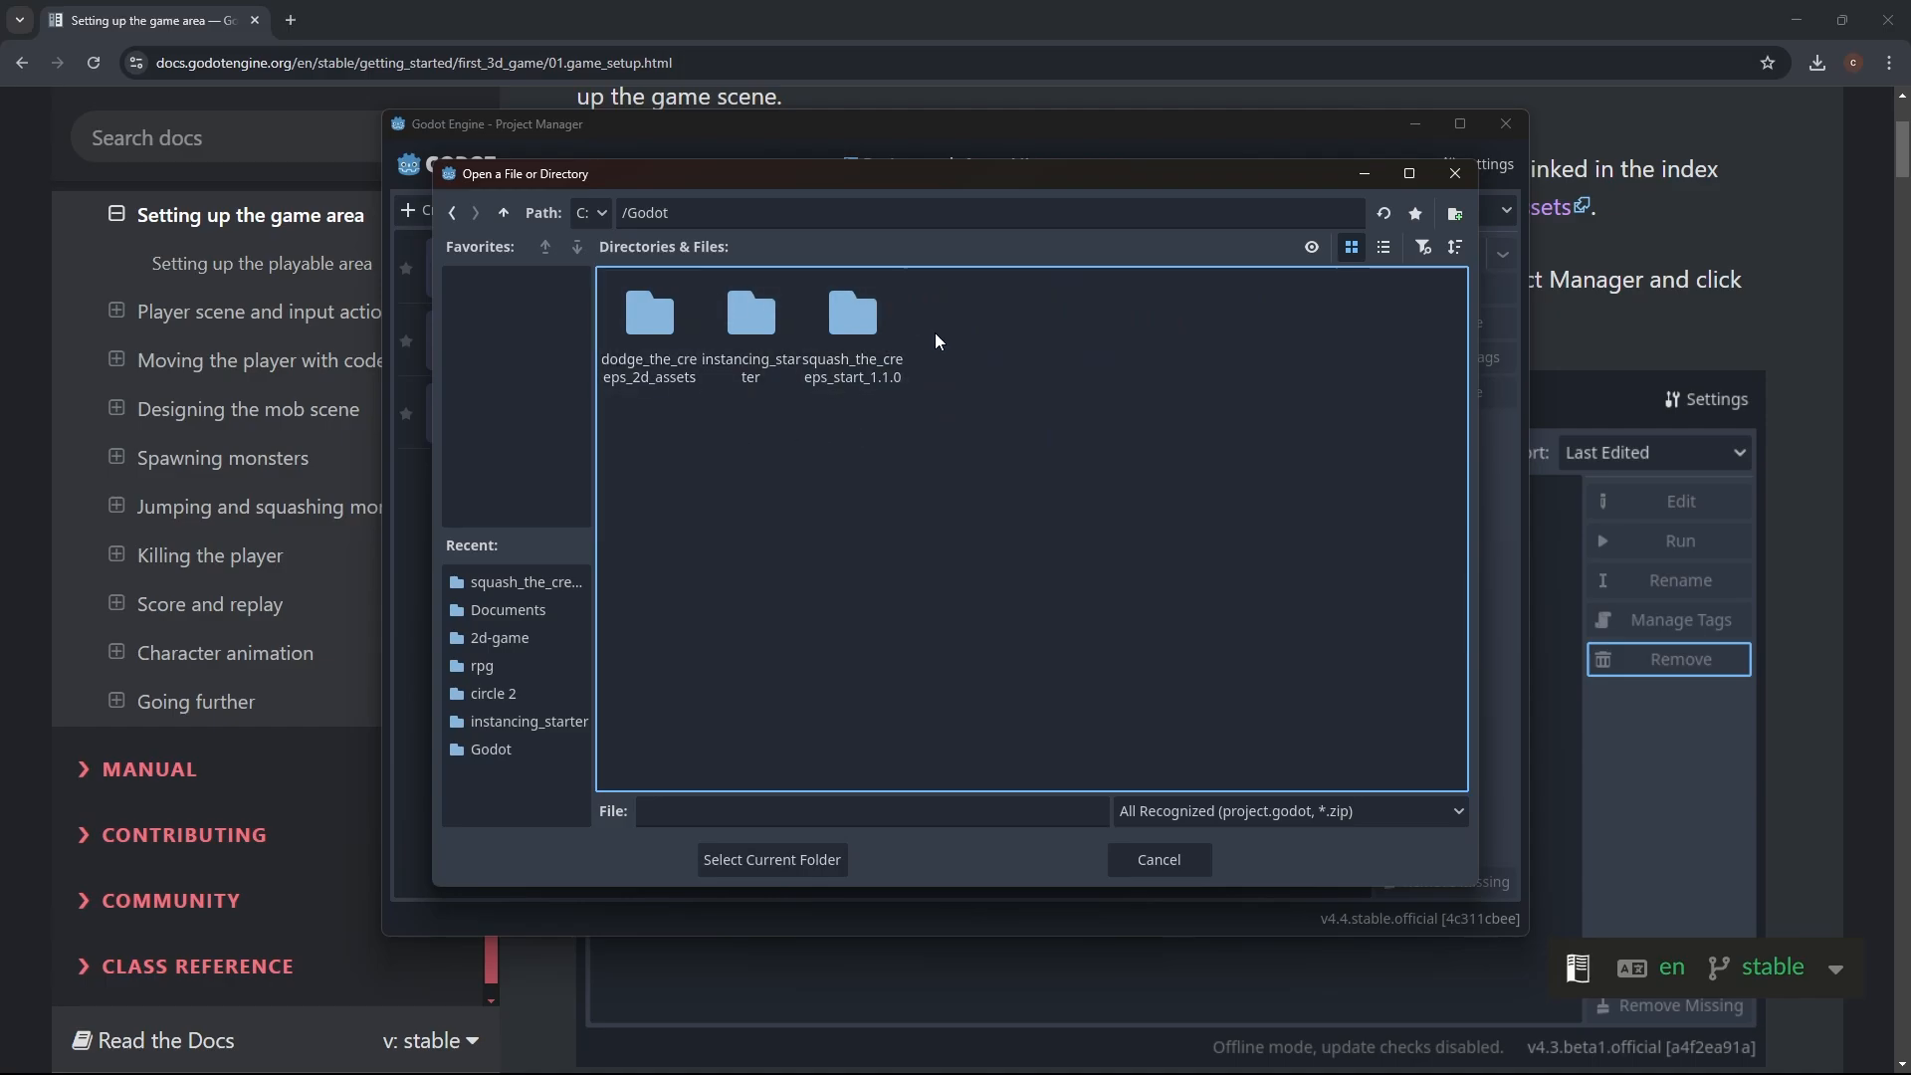
double_click(836, 348)
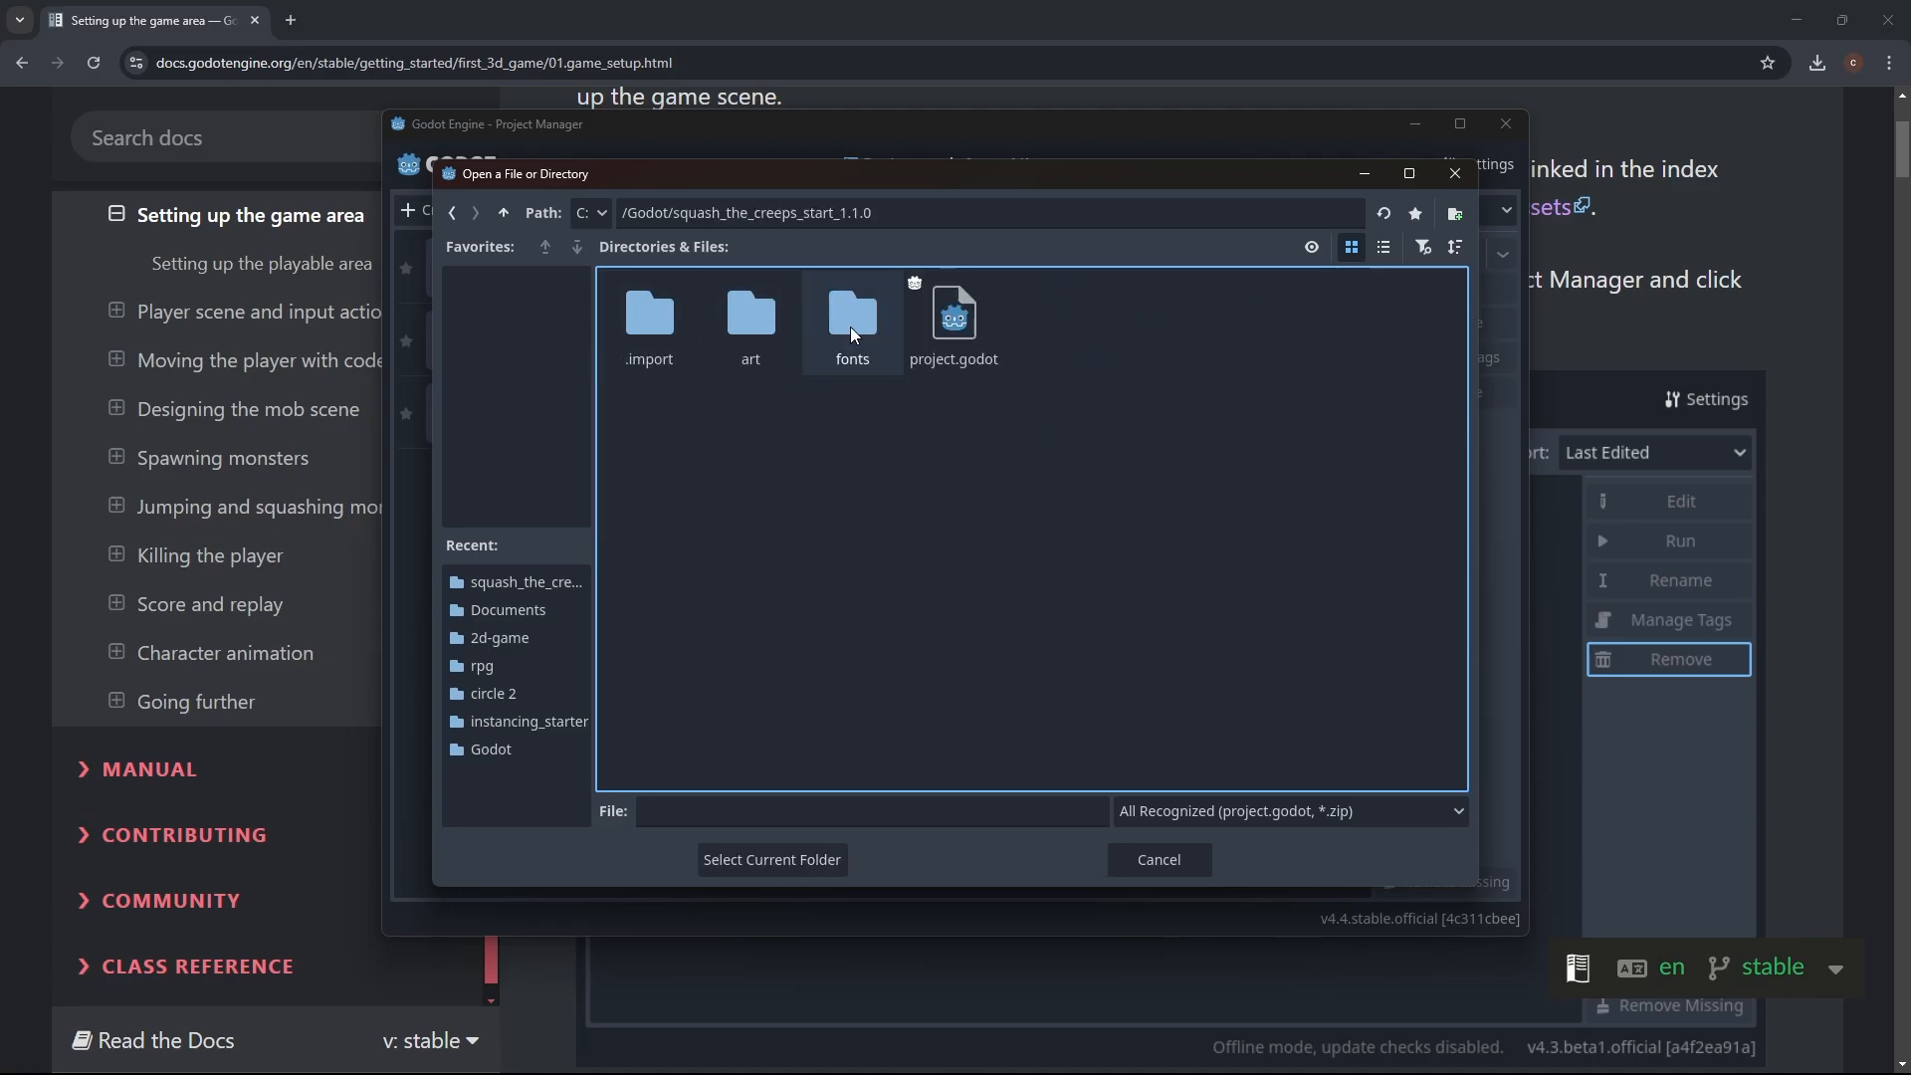
double_click(951, 329)
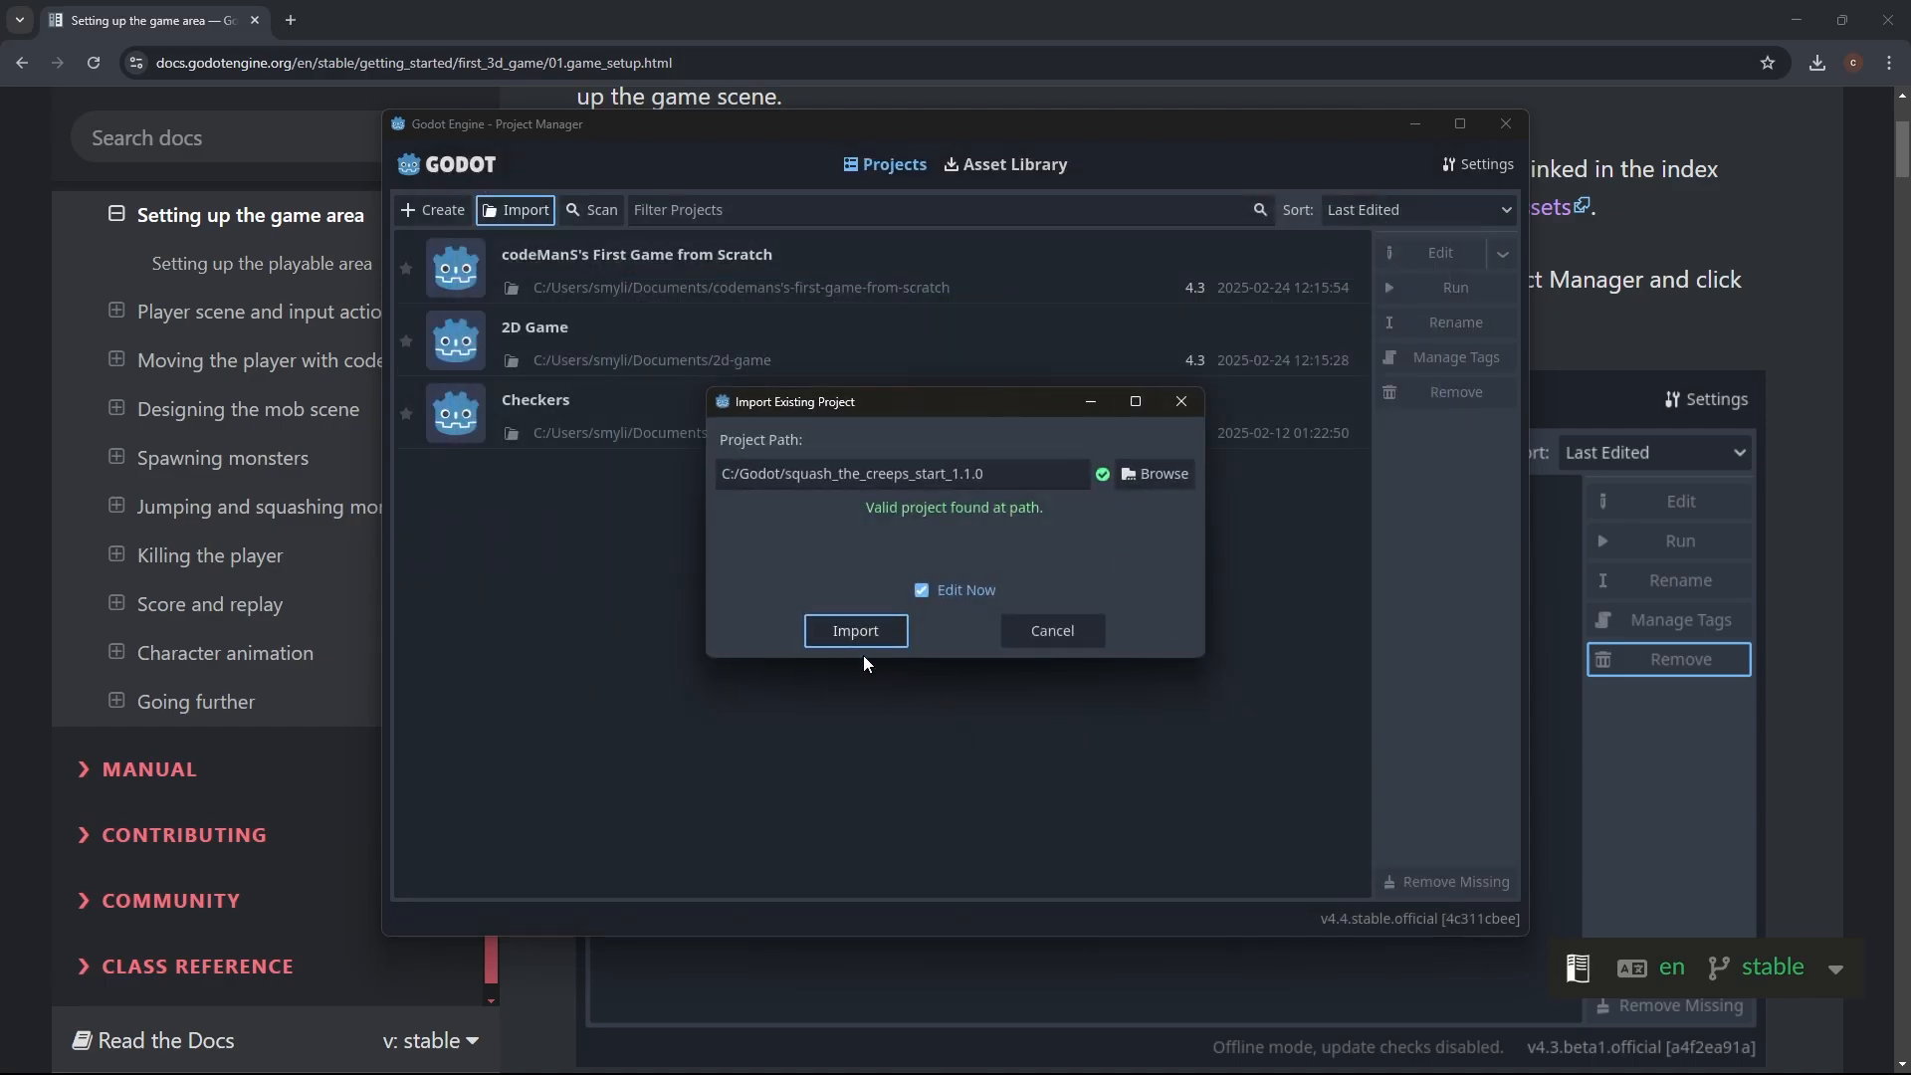
left_click(857, 633)
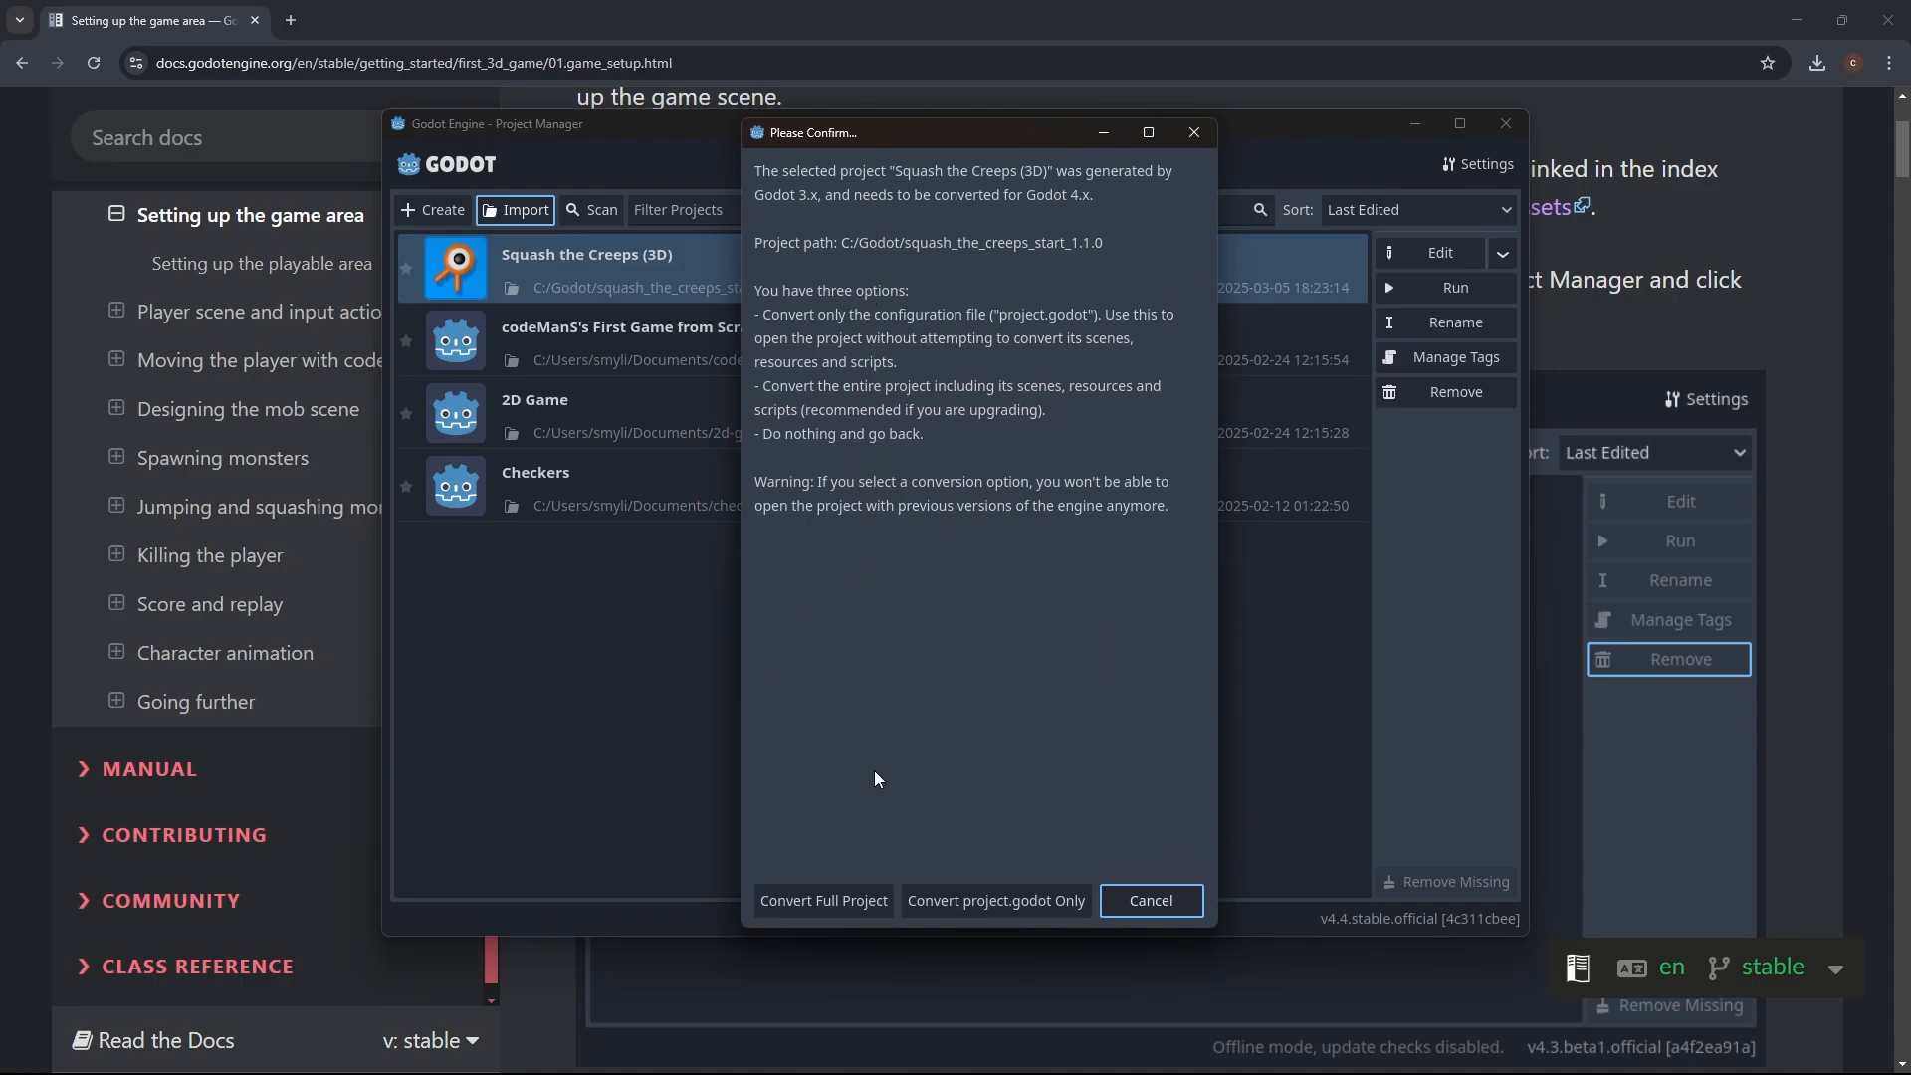
Step: Run the full project conversion on Squash the Creeps (3D), try to open the project, and cancel at the unsupported-features warning
left_click(840, 900)
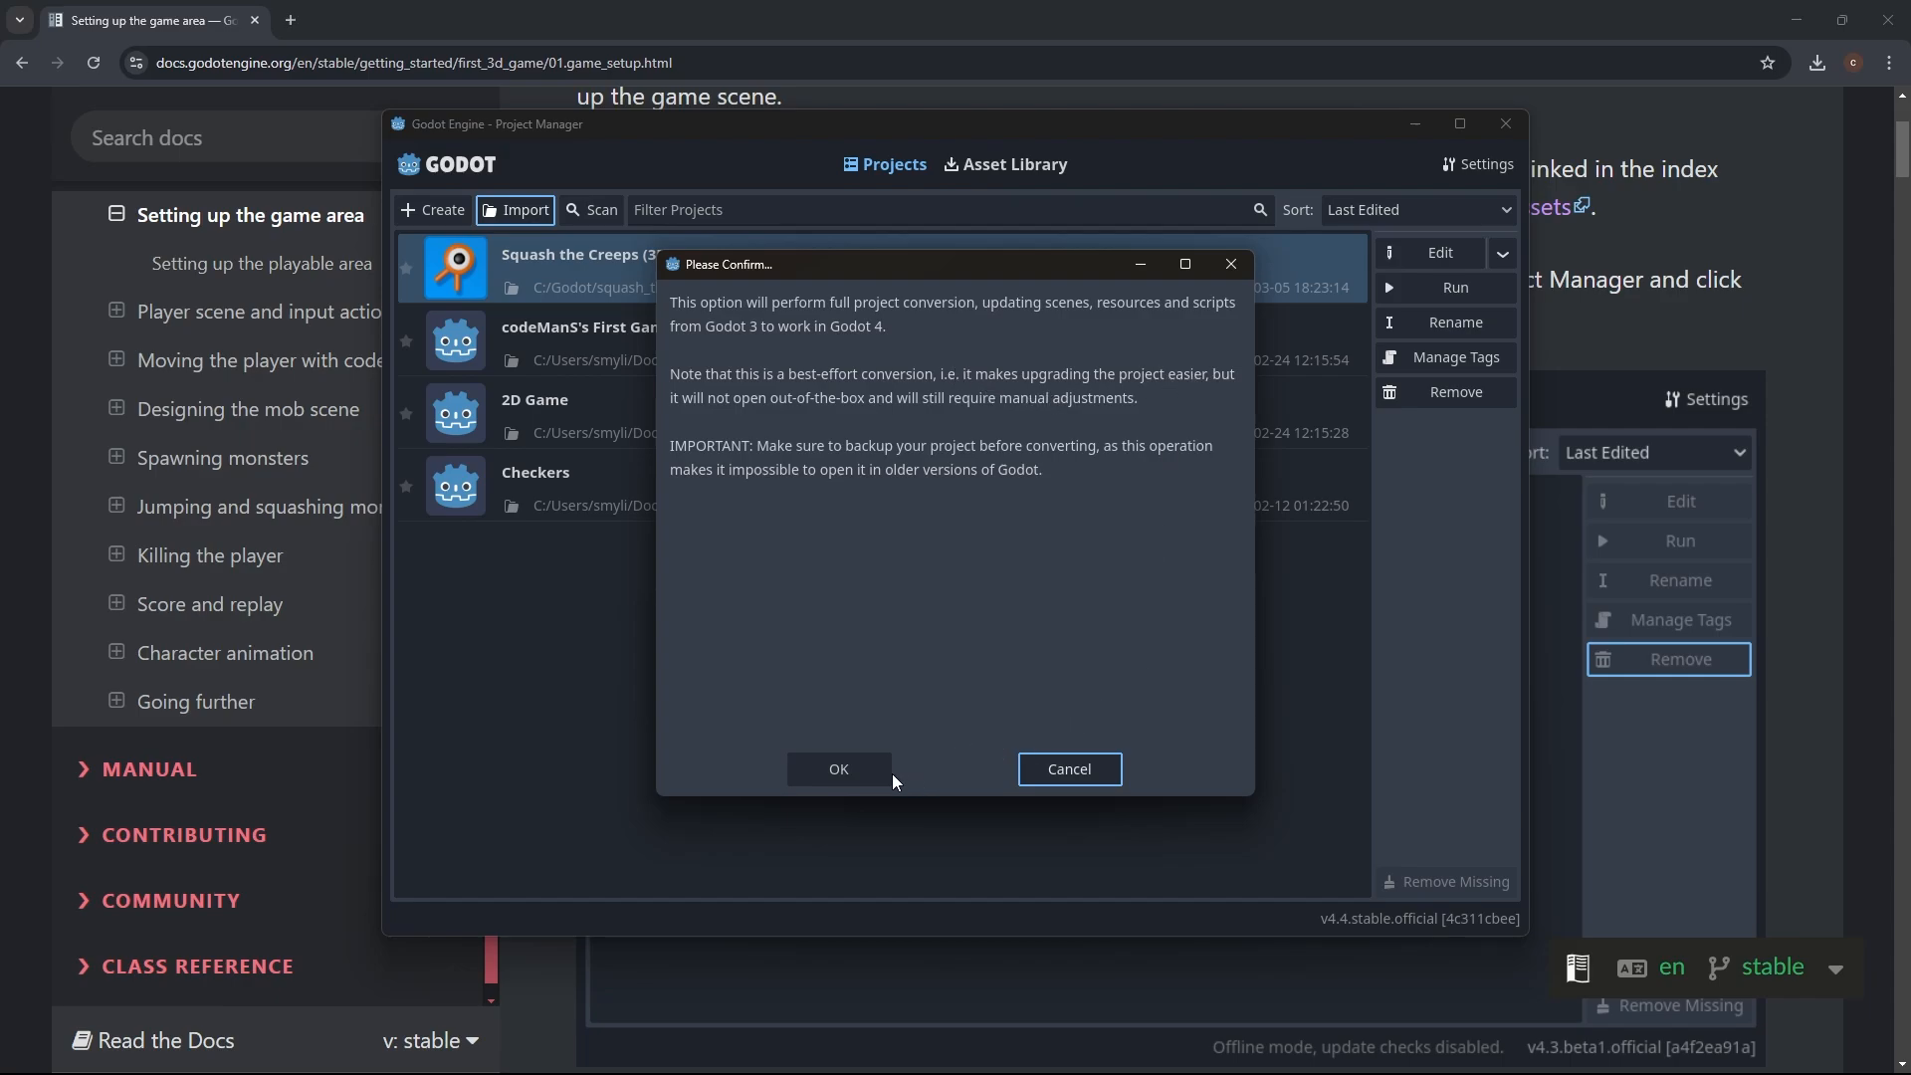
left_click(846, 773)
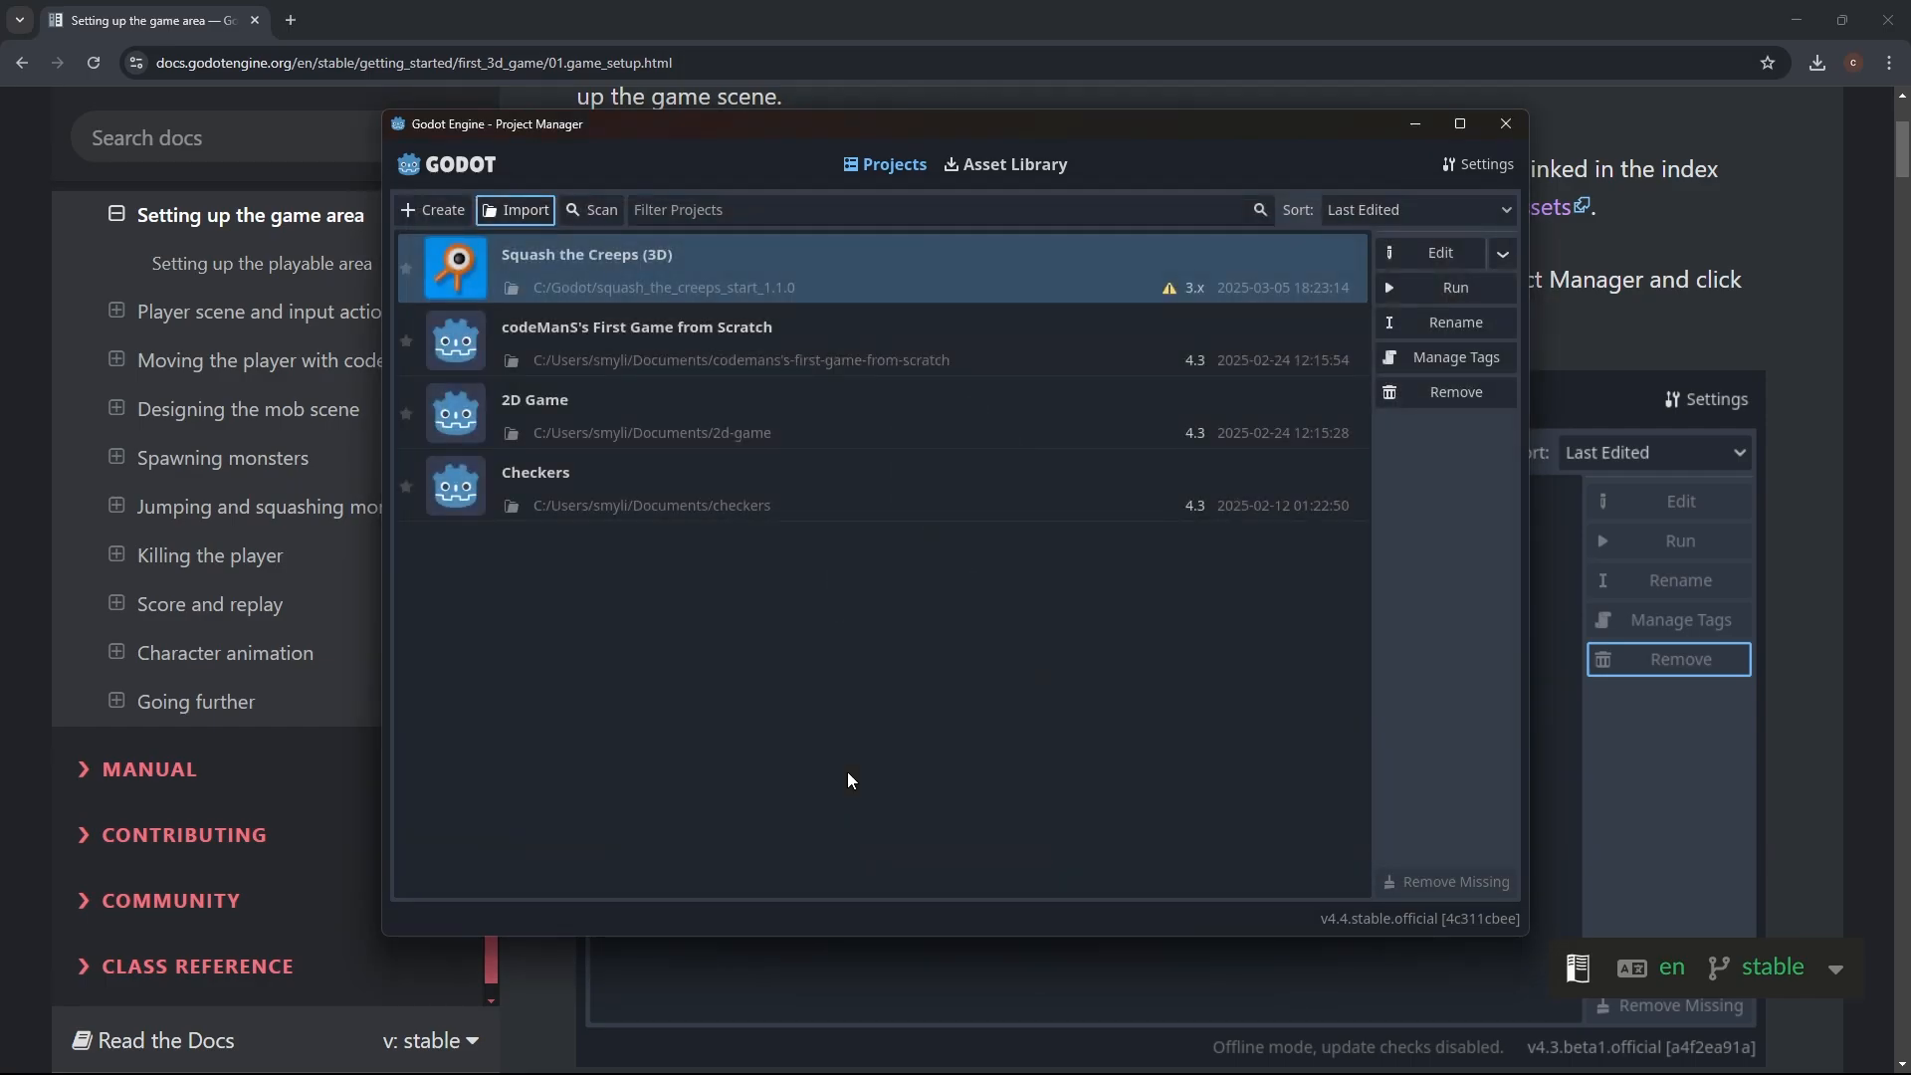
double_click(868, 287)
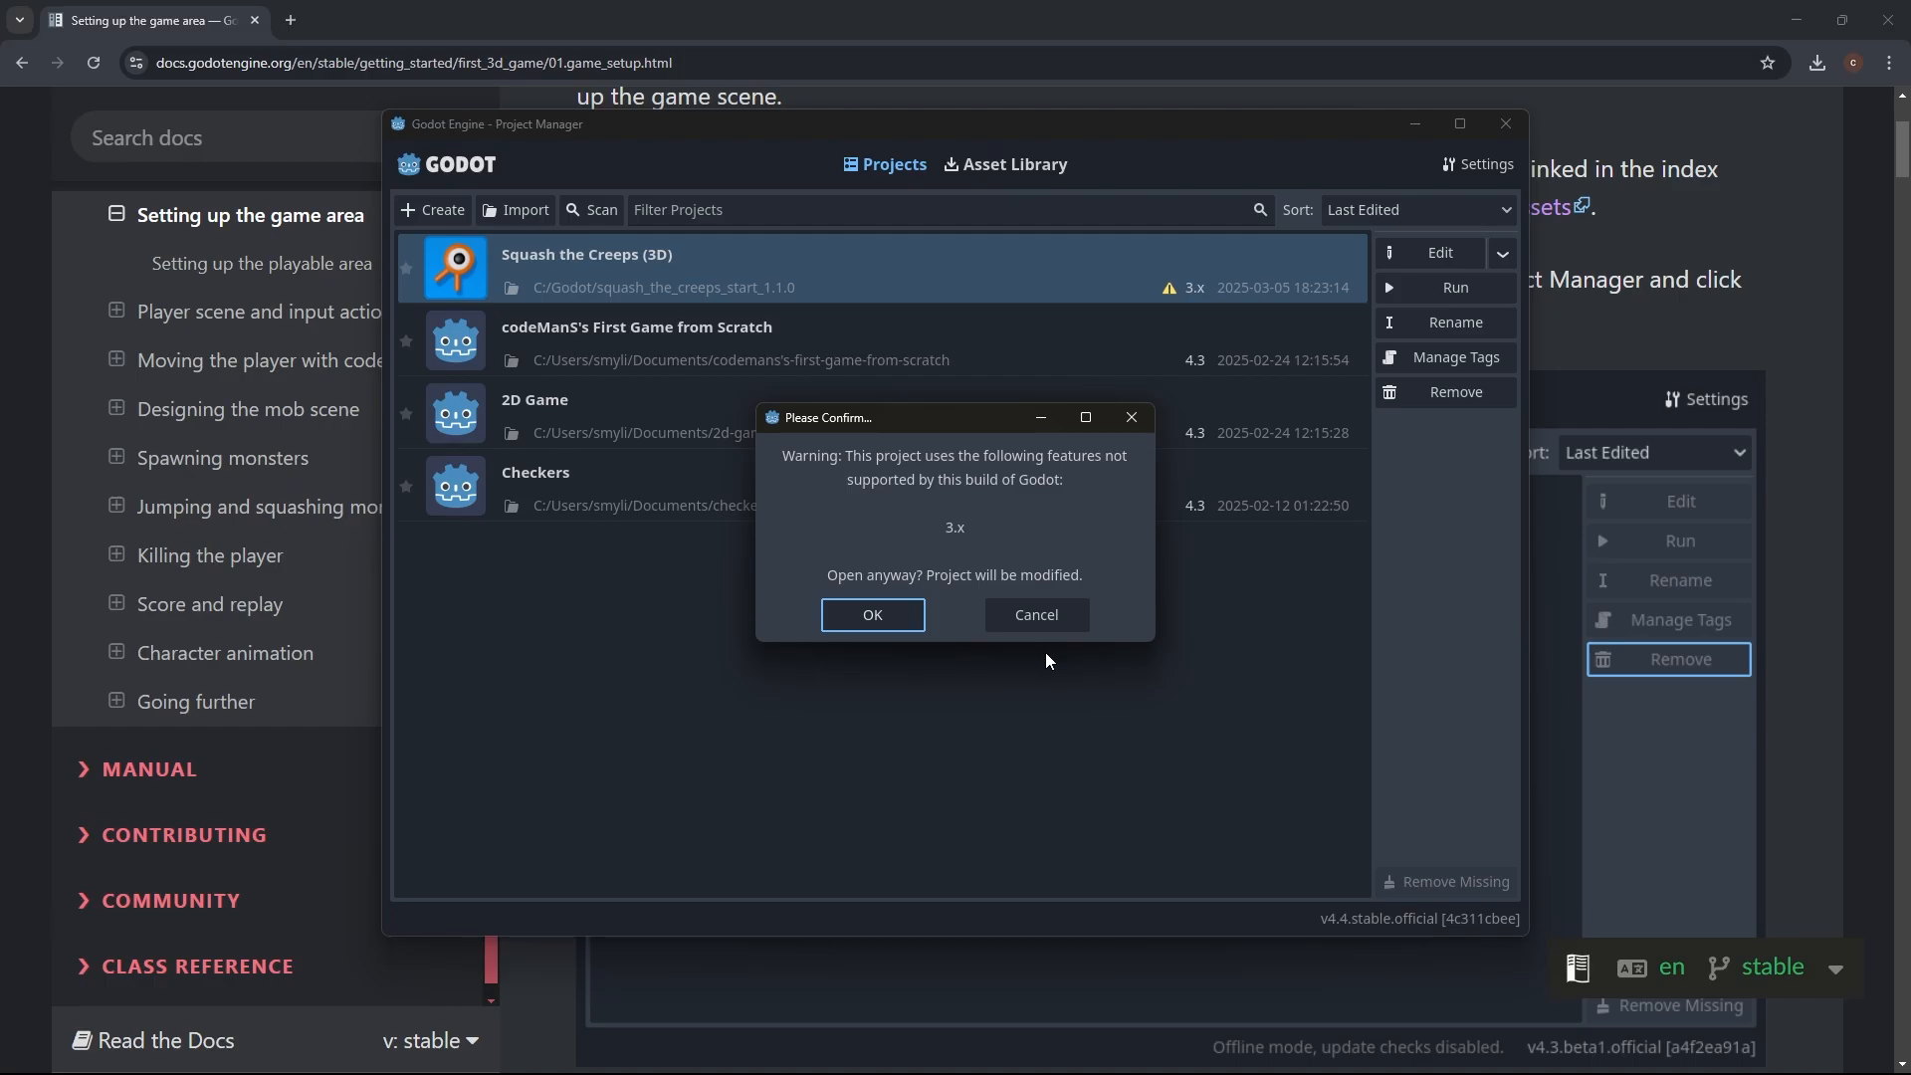
left_click(1013, 624)
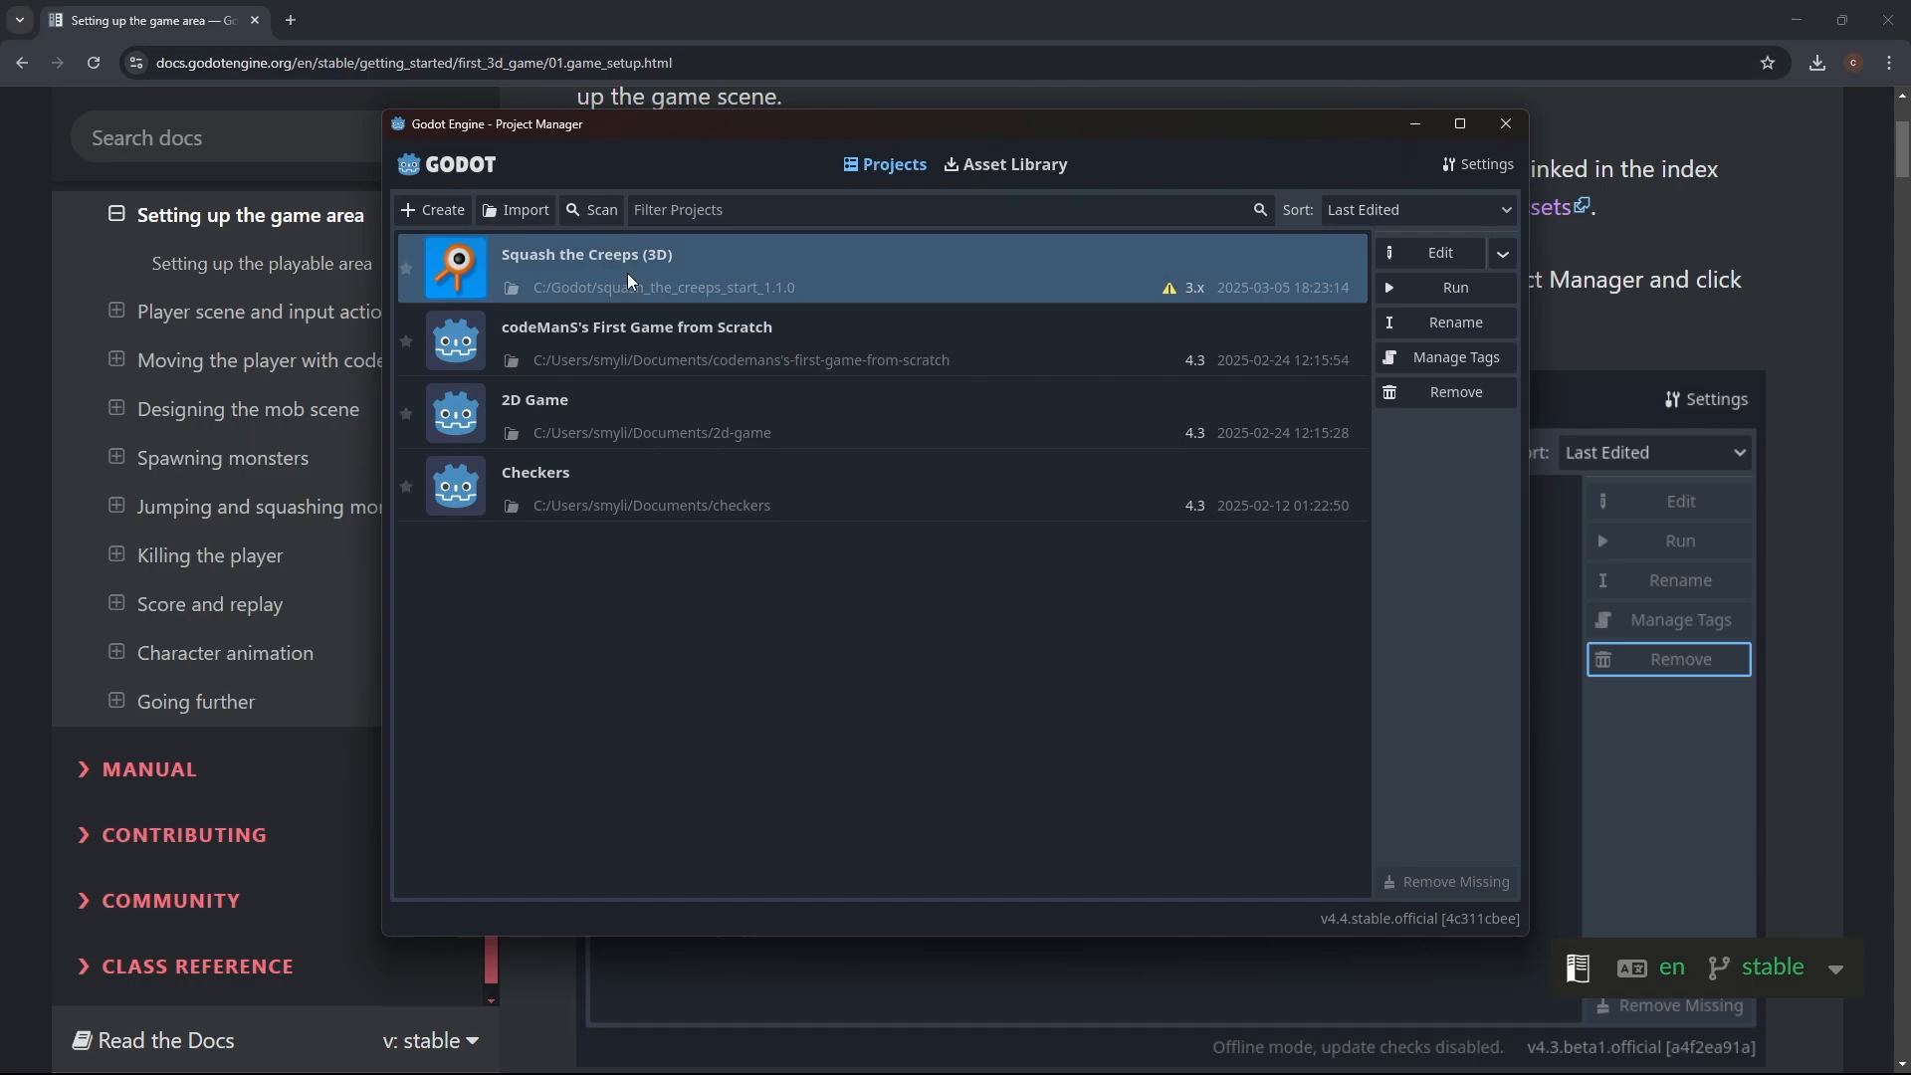
Step: Create a new project named Cool Flight Sim with the Compatibility renderer and Git metadata, and open it for editing
left_click(438, 210)
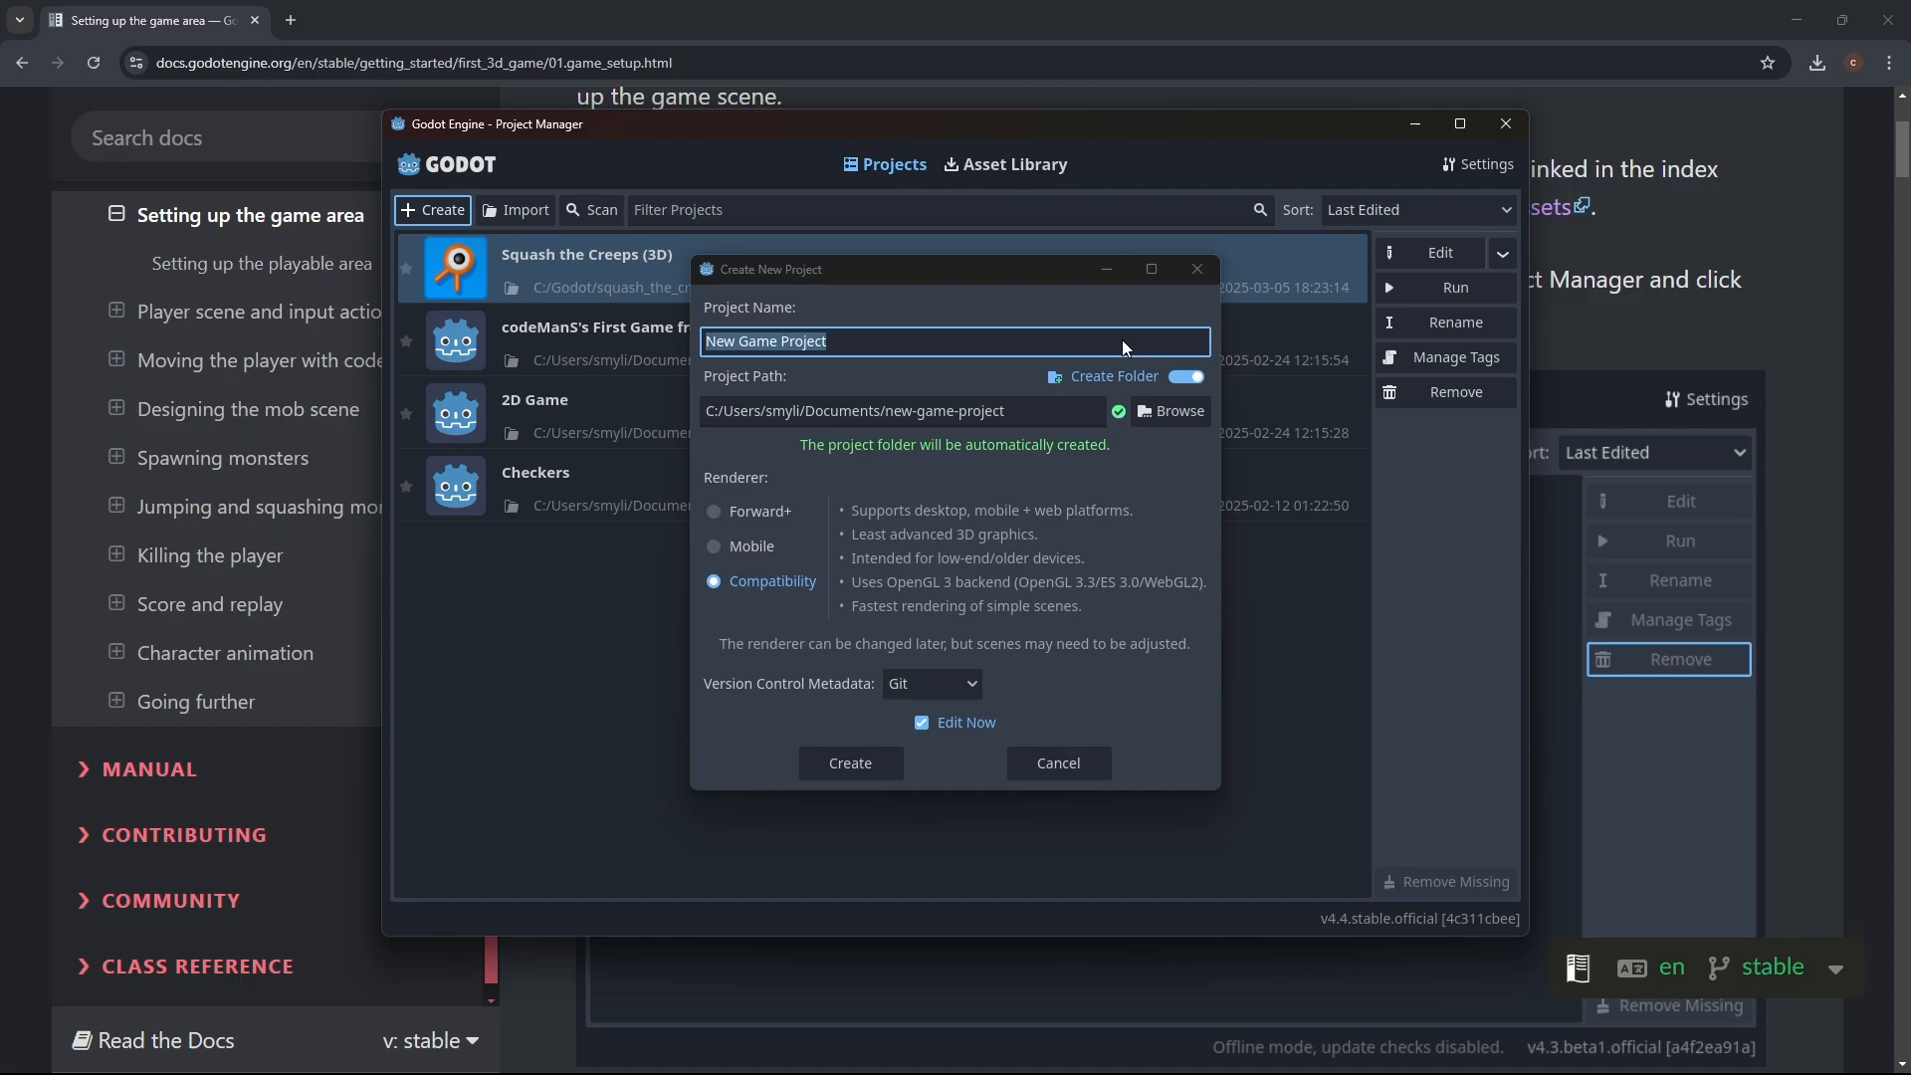
double_click(879, 334)
triple_click(880, 333)
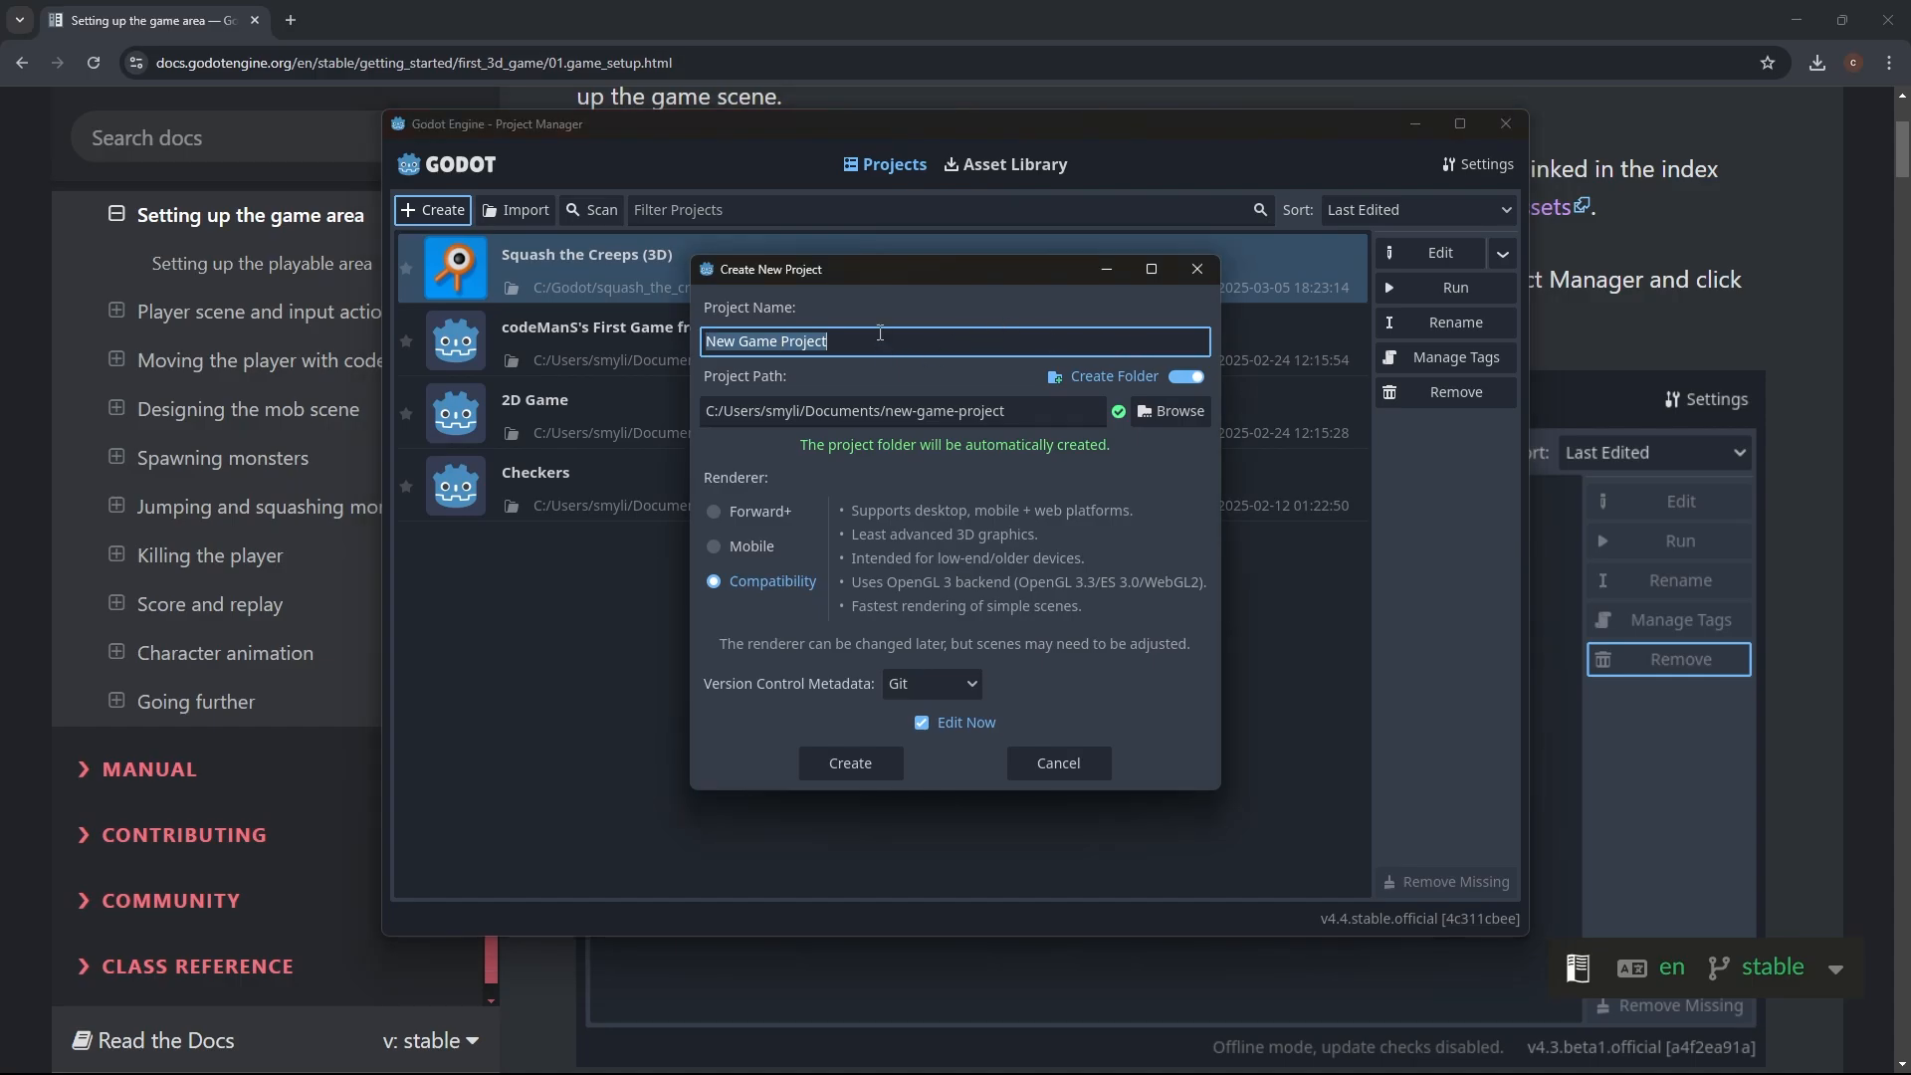
type("Cool Flight Sim")
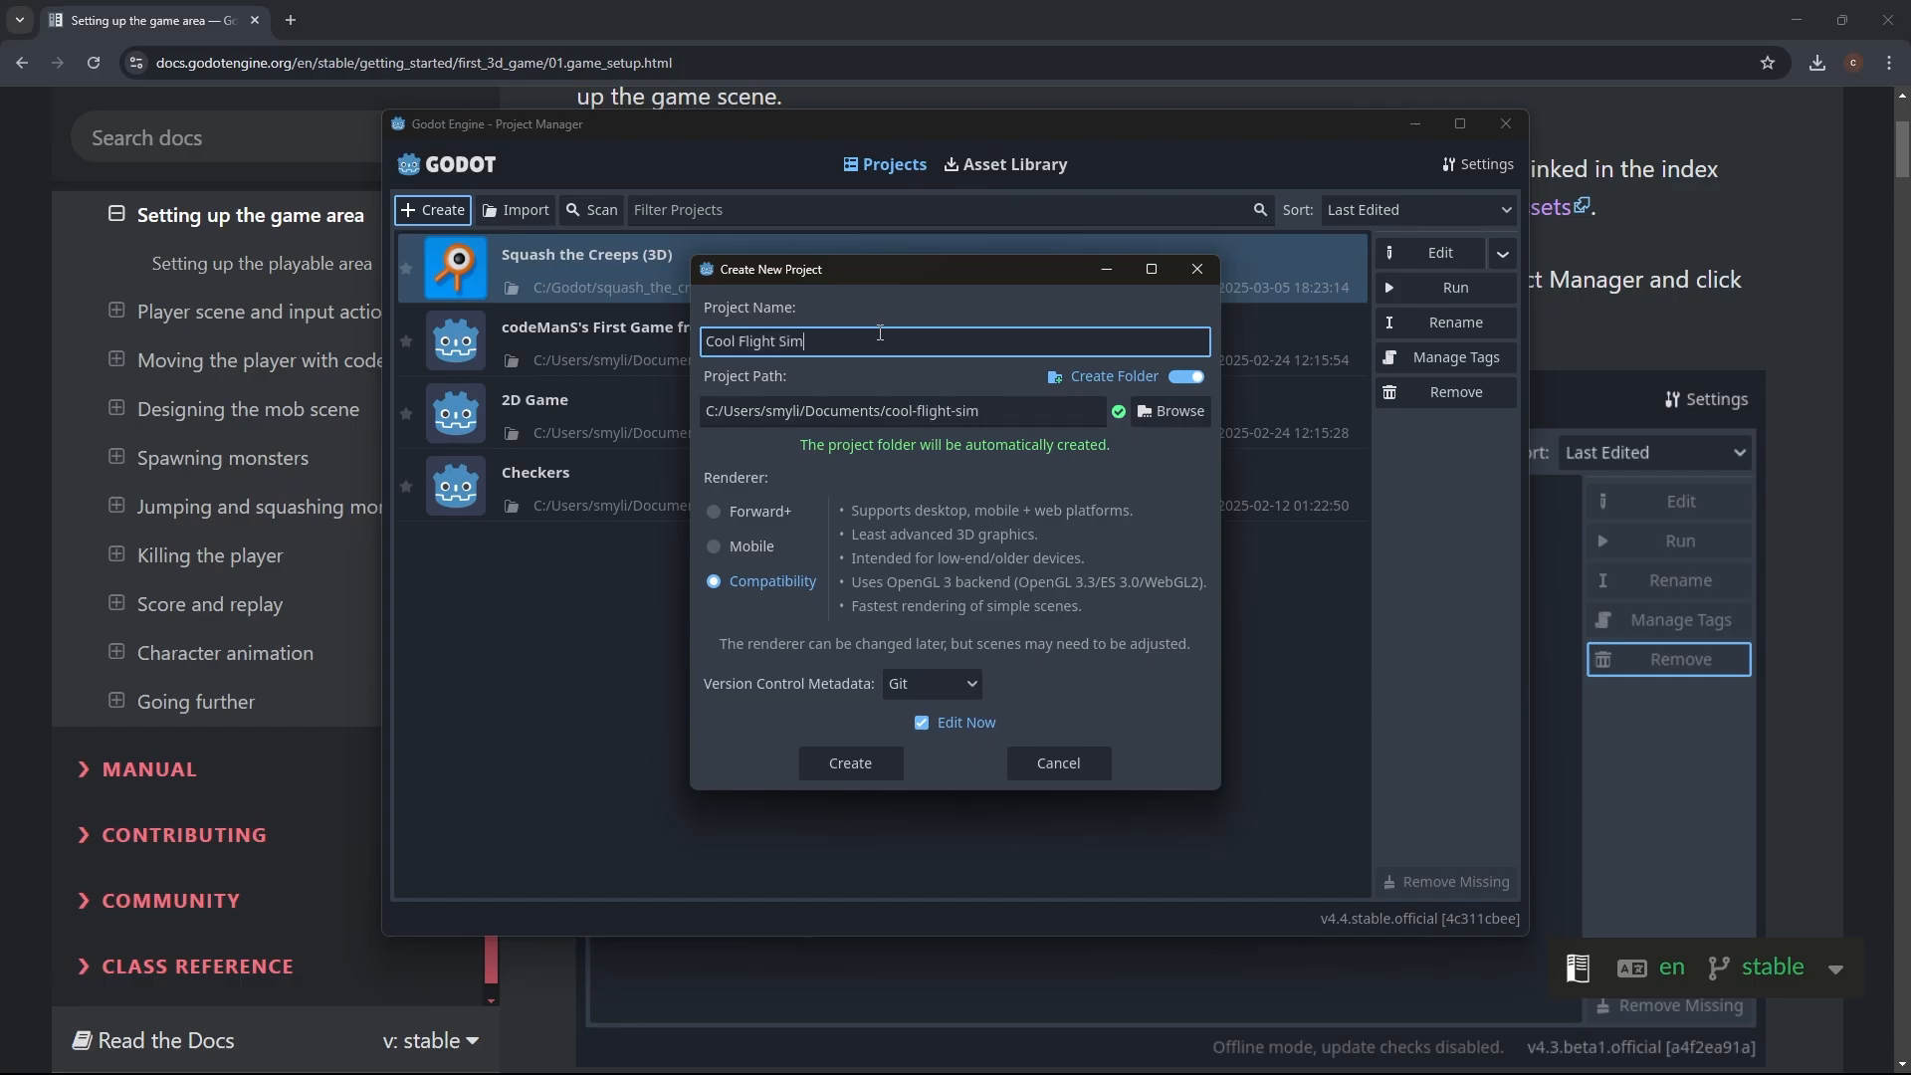
left_click(847, 762)
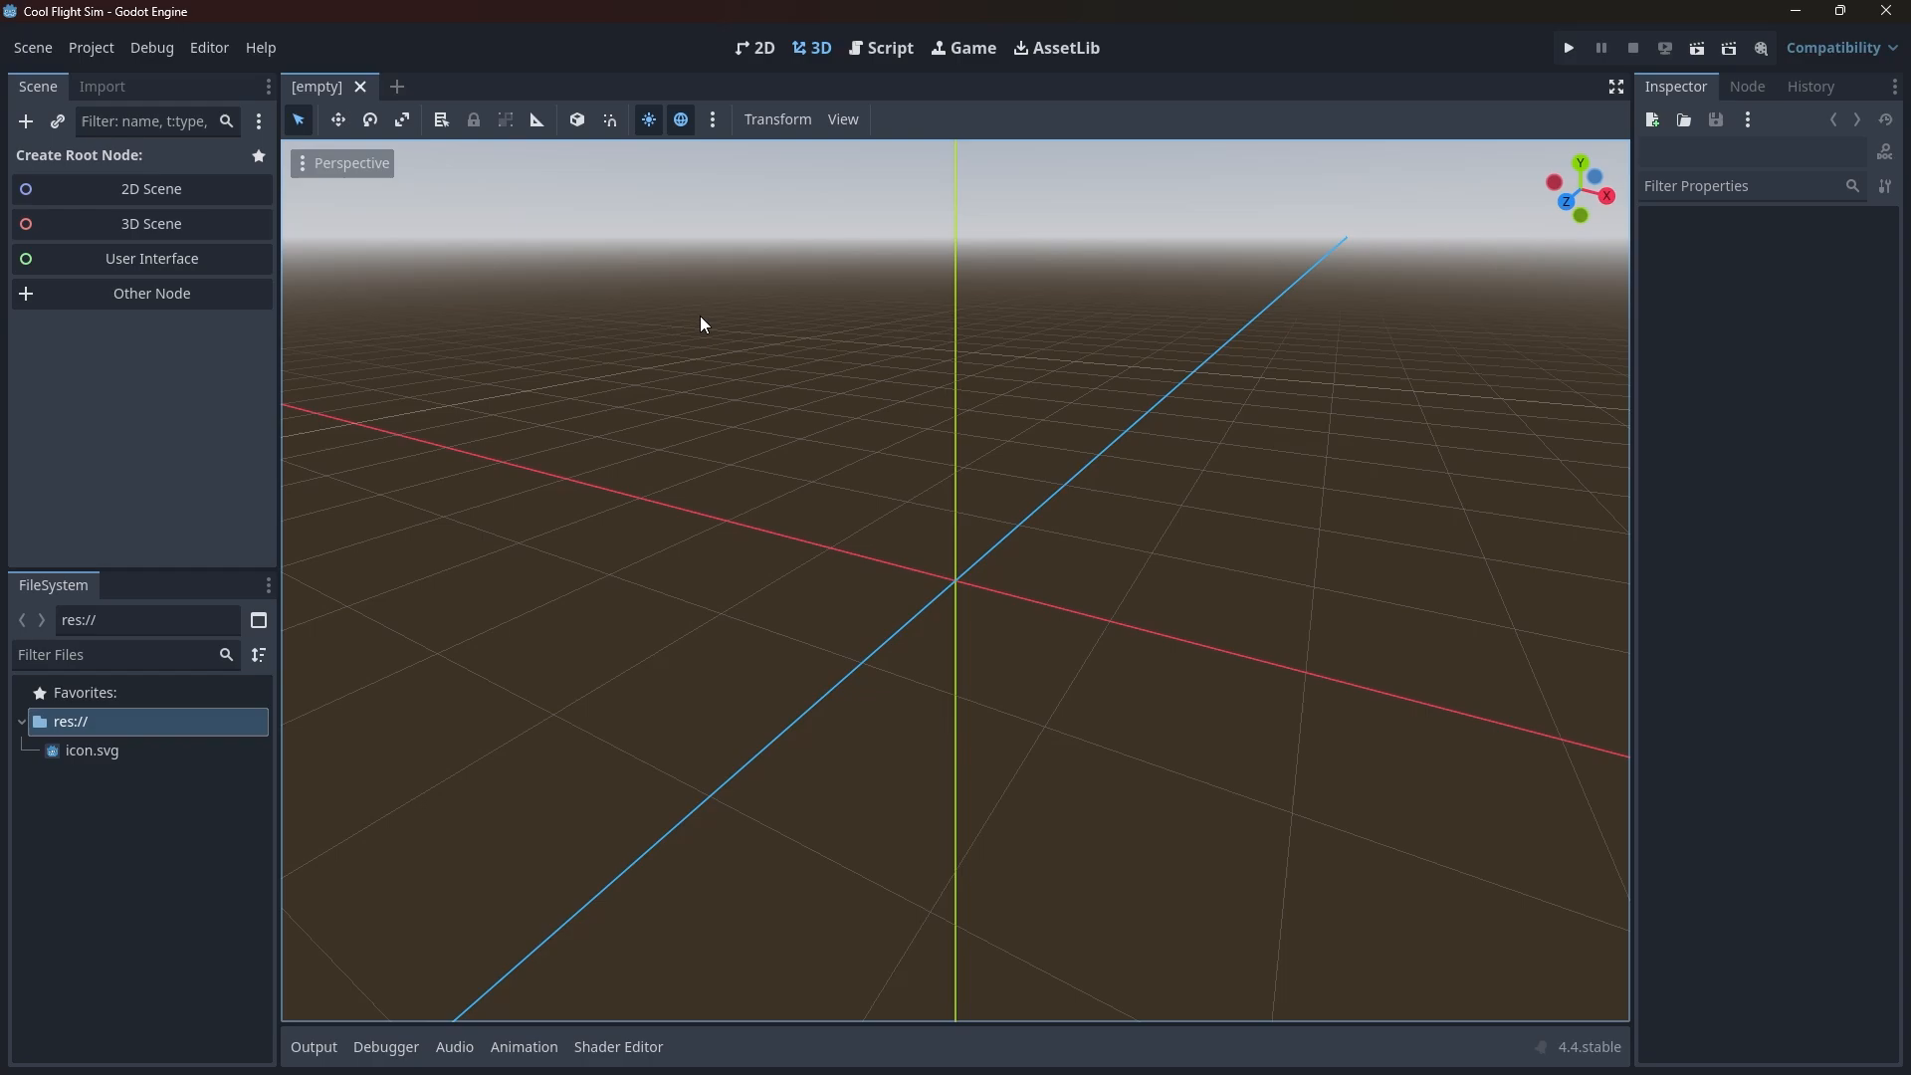
middle_click_drag(903, 472, 1171, 406)
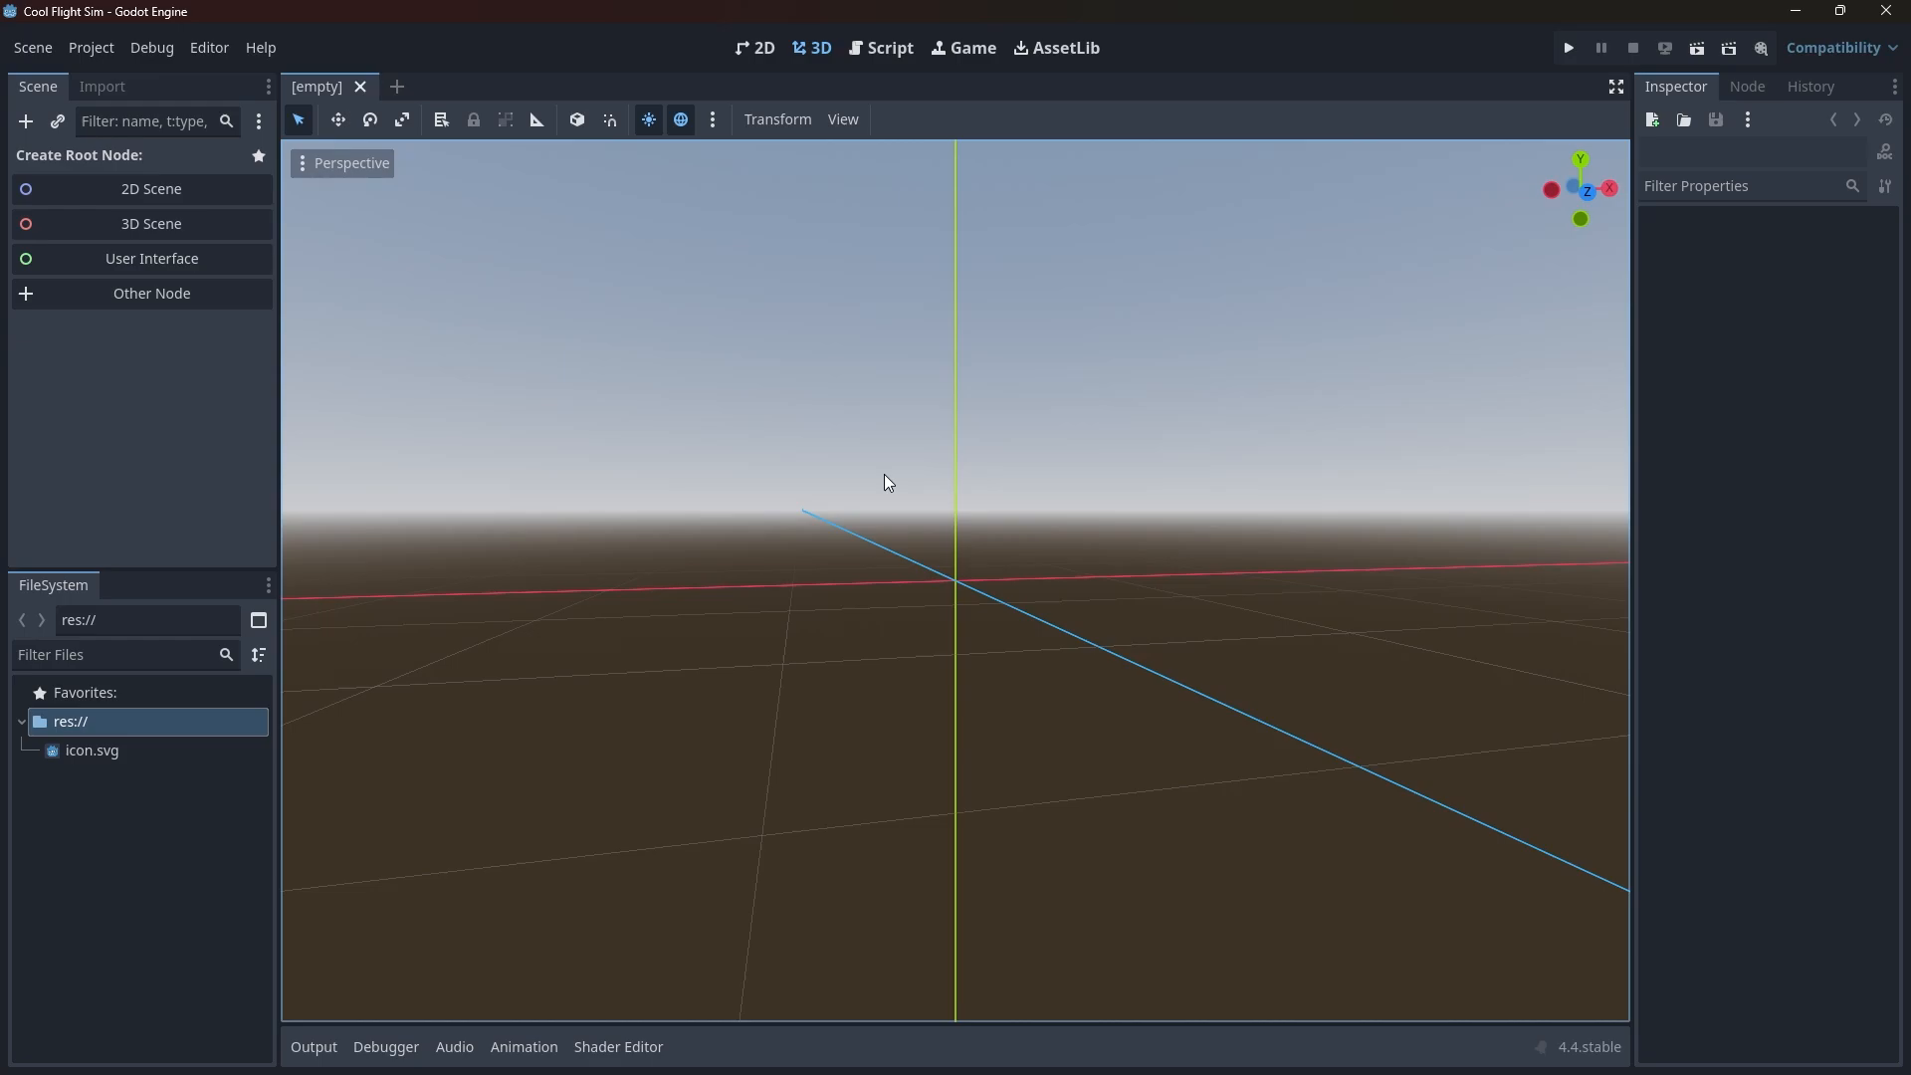
key("w")
middle_click_drag(946, 489, 1112, 550)
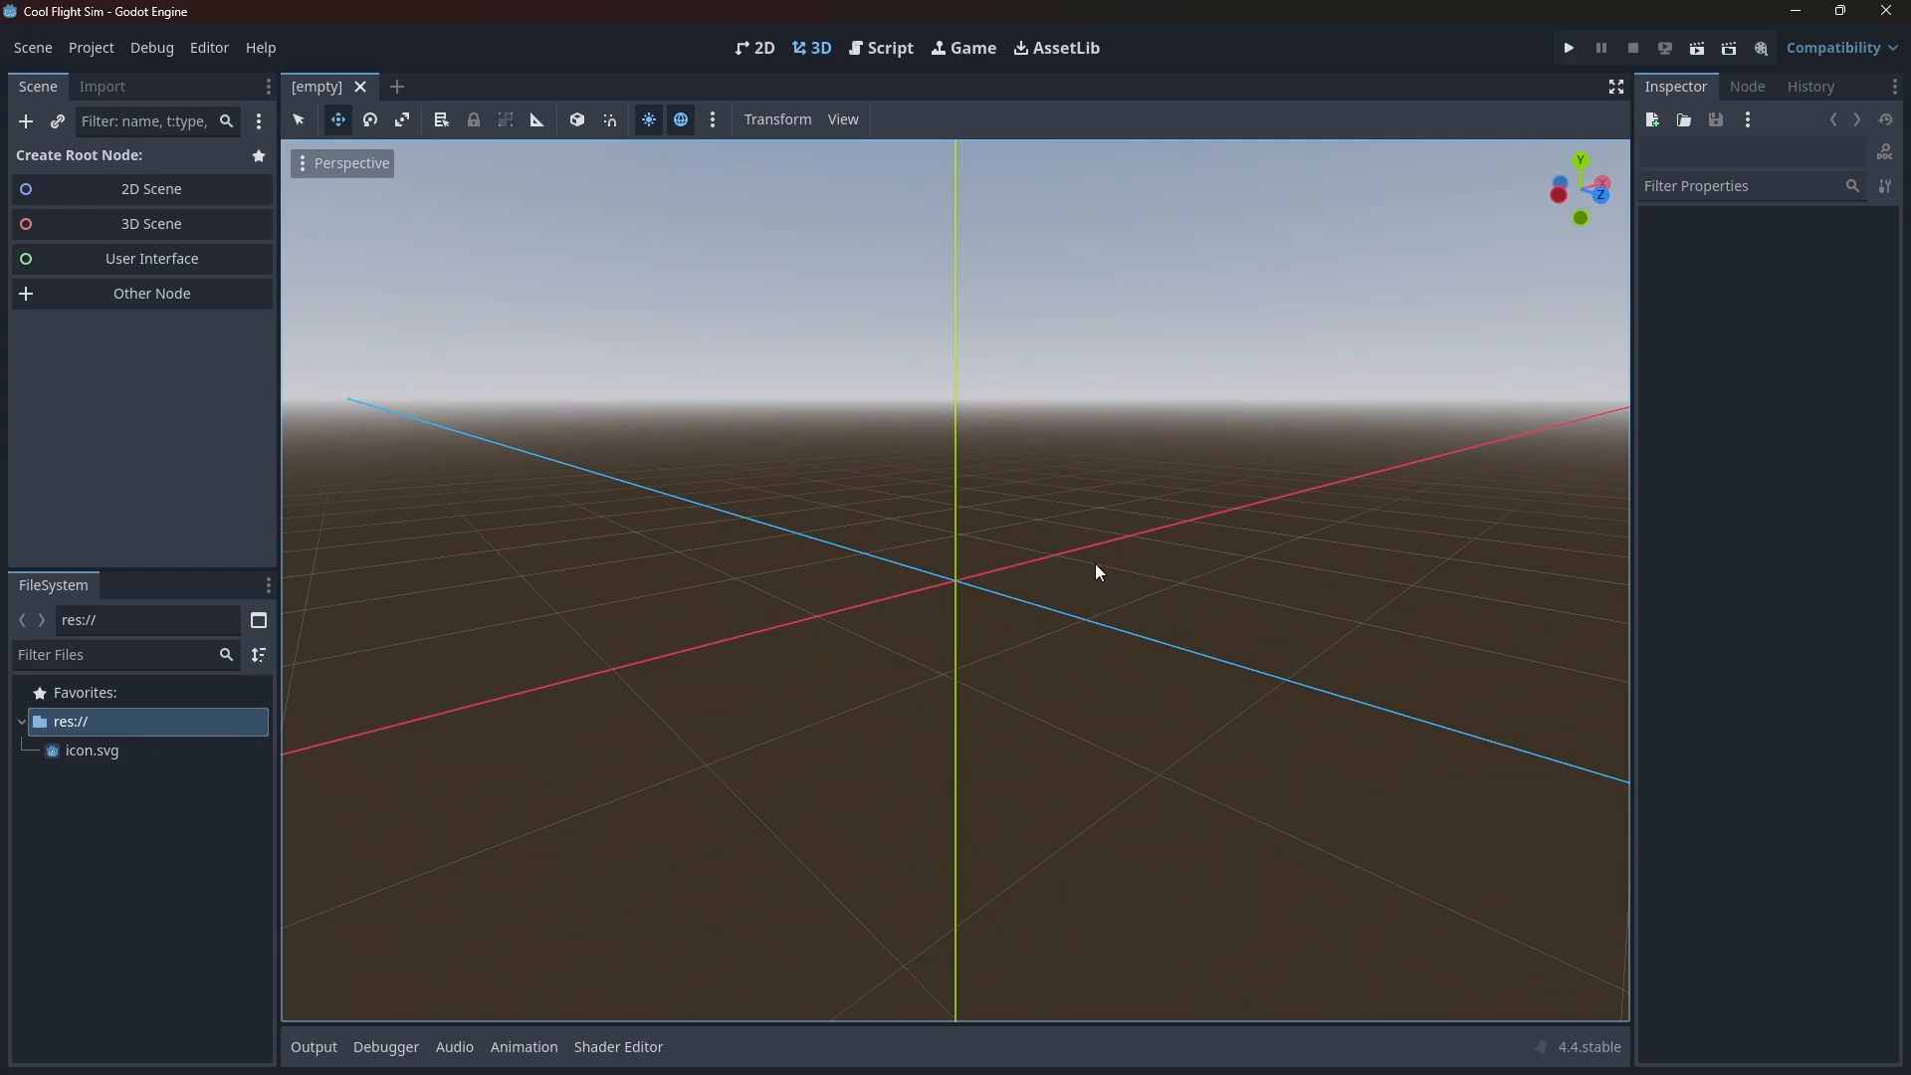
middle_click_drag(1096, 568, 1165, 564)
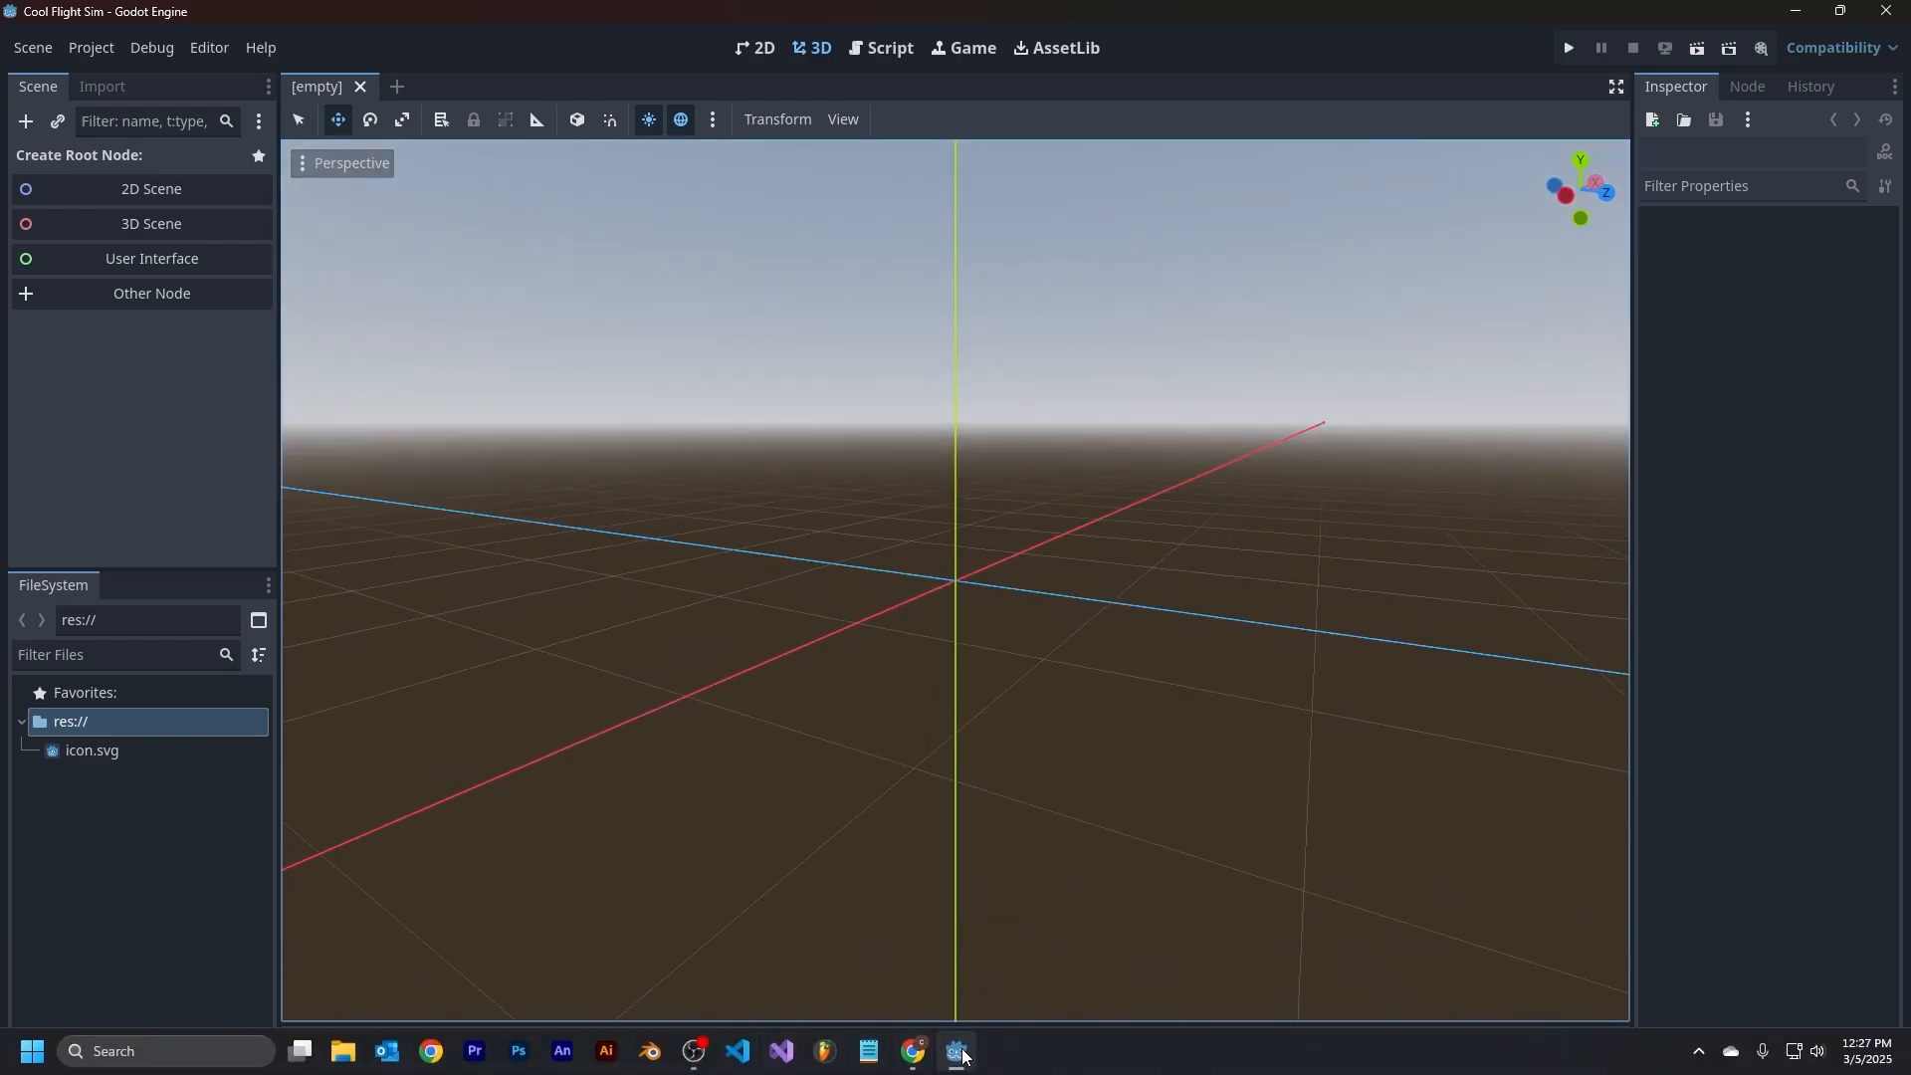
Step: Switch to Chrome and search Google in a new tab for "1st person camera view godot"
left_click(913, 1050)
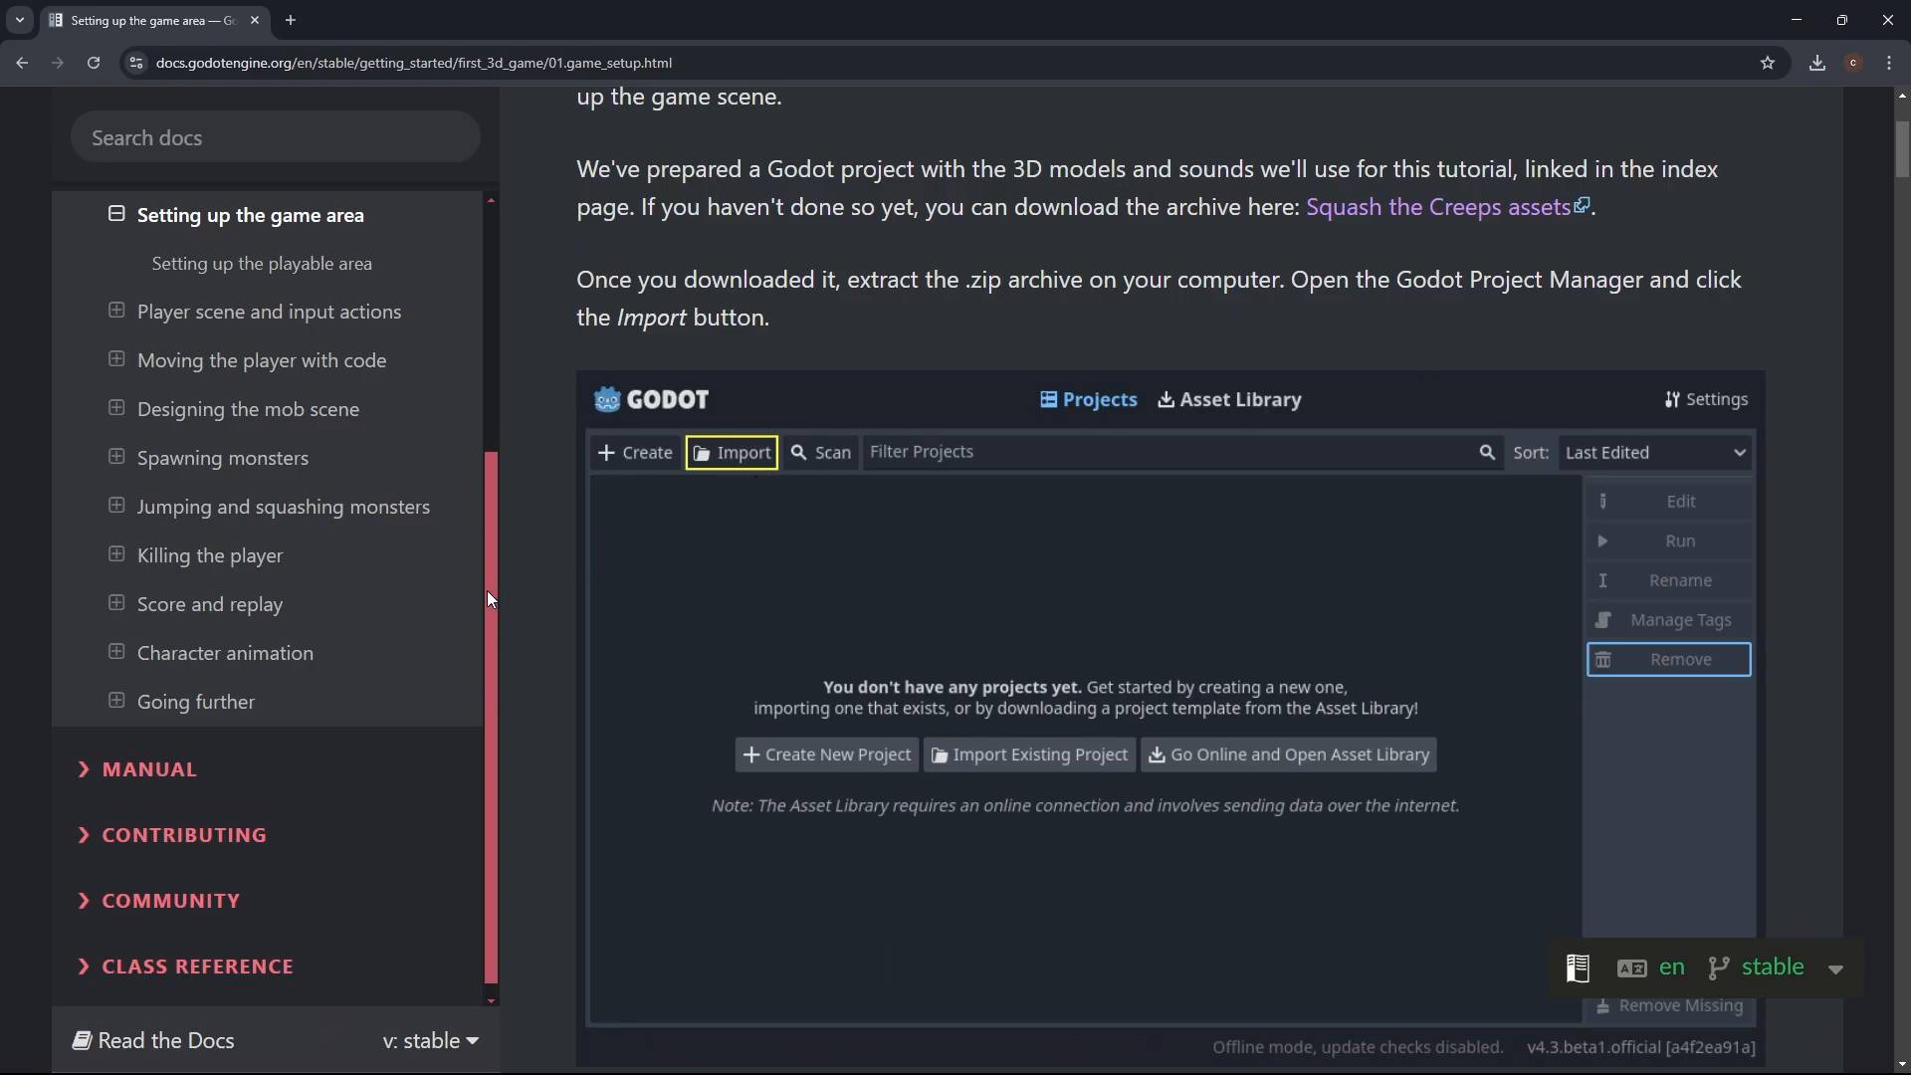
left_click_drag(486, 589, 515, 277)
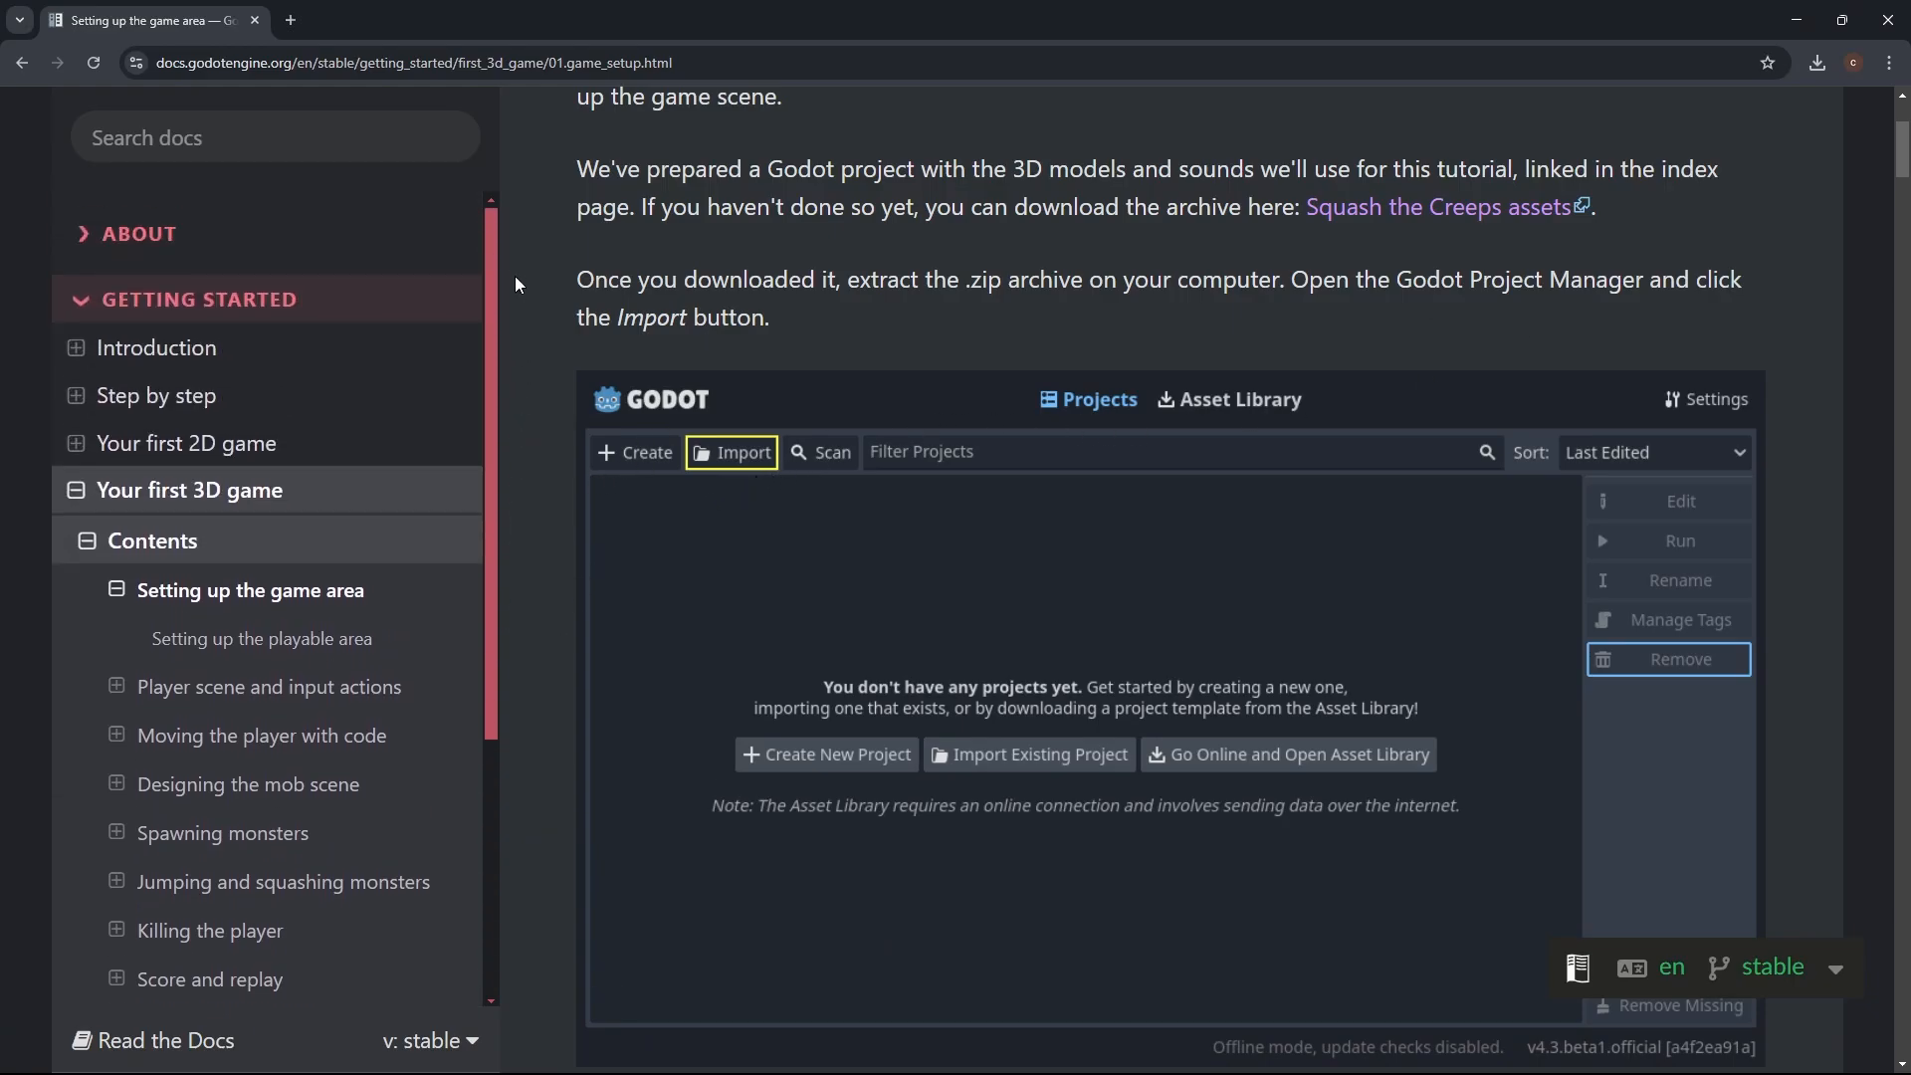
left_click(290, 20)
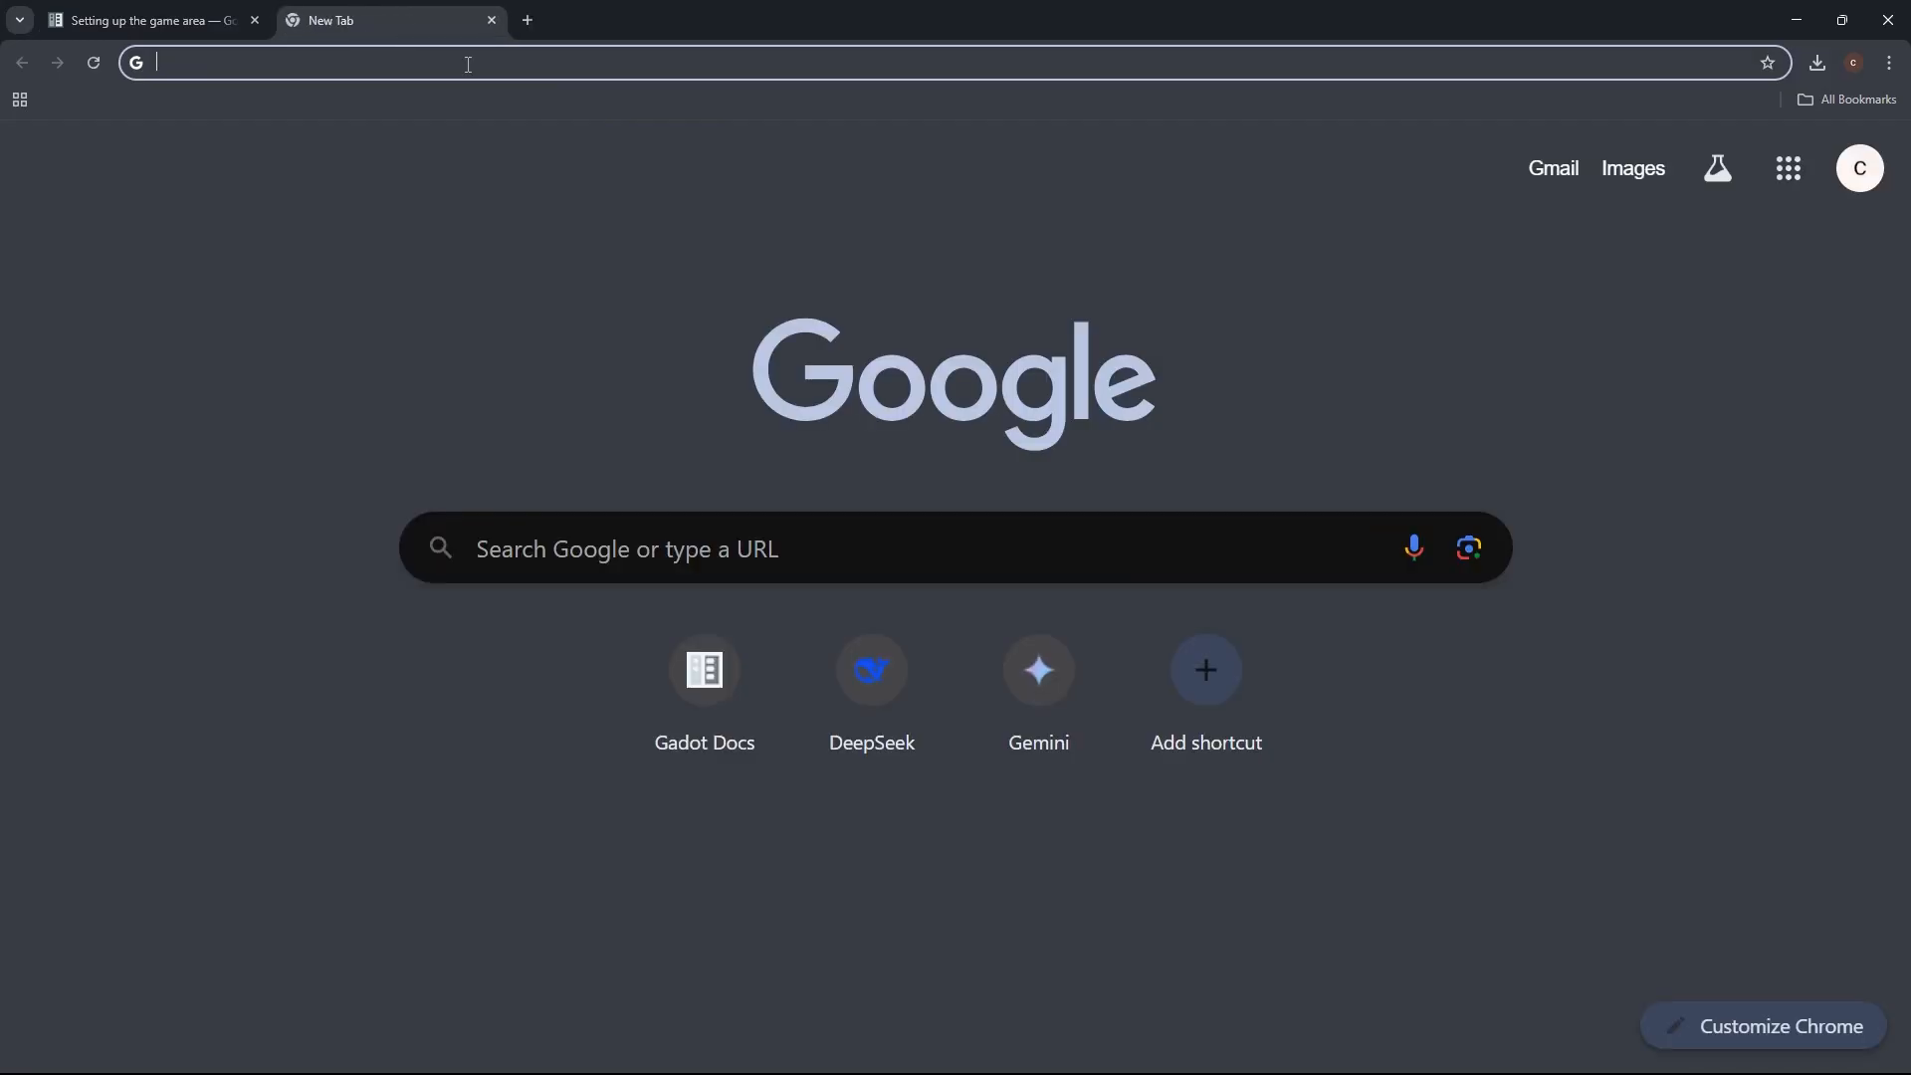
type("1s")
type("t p")
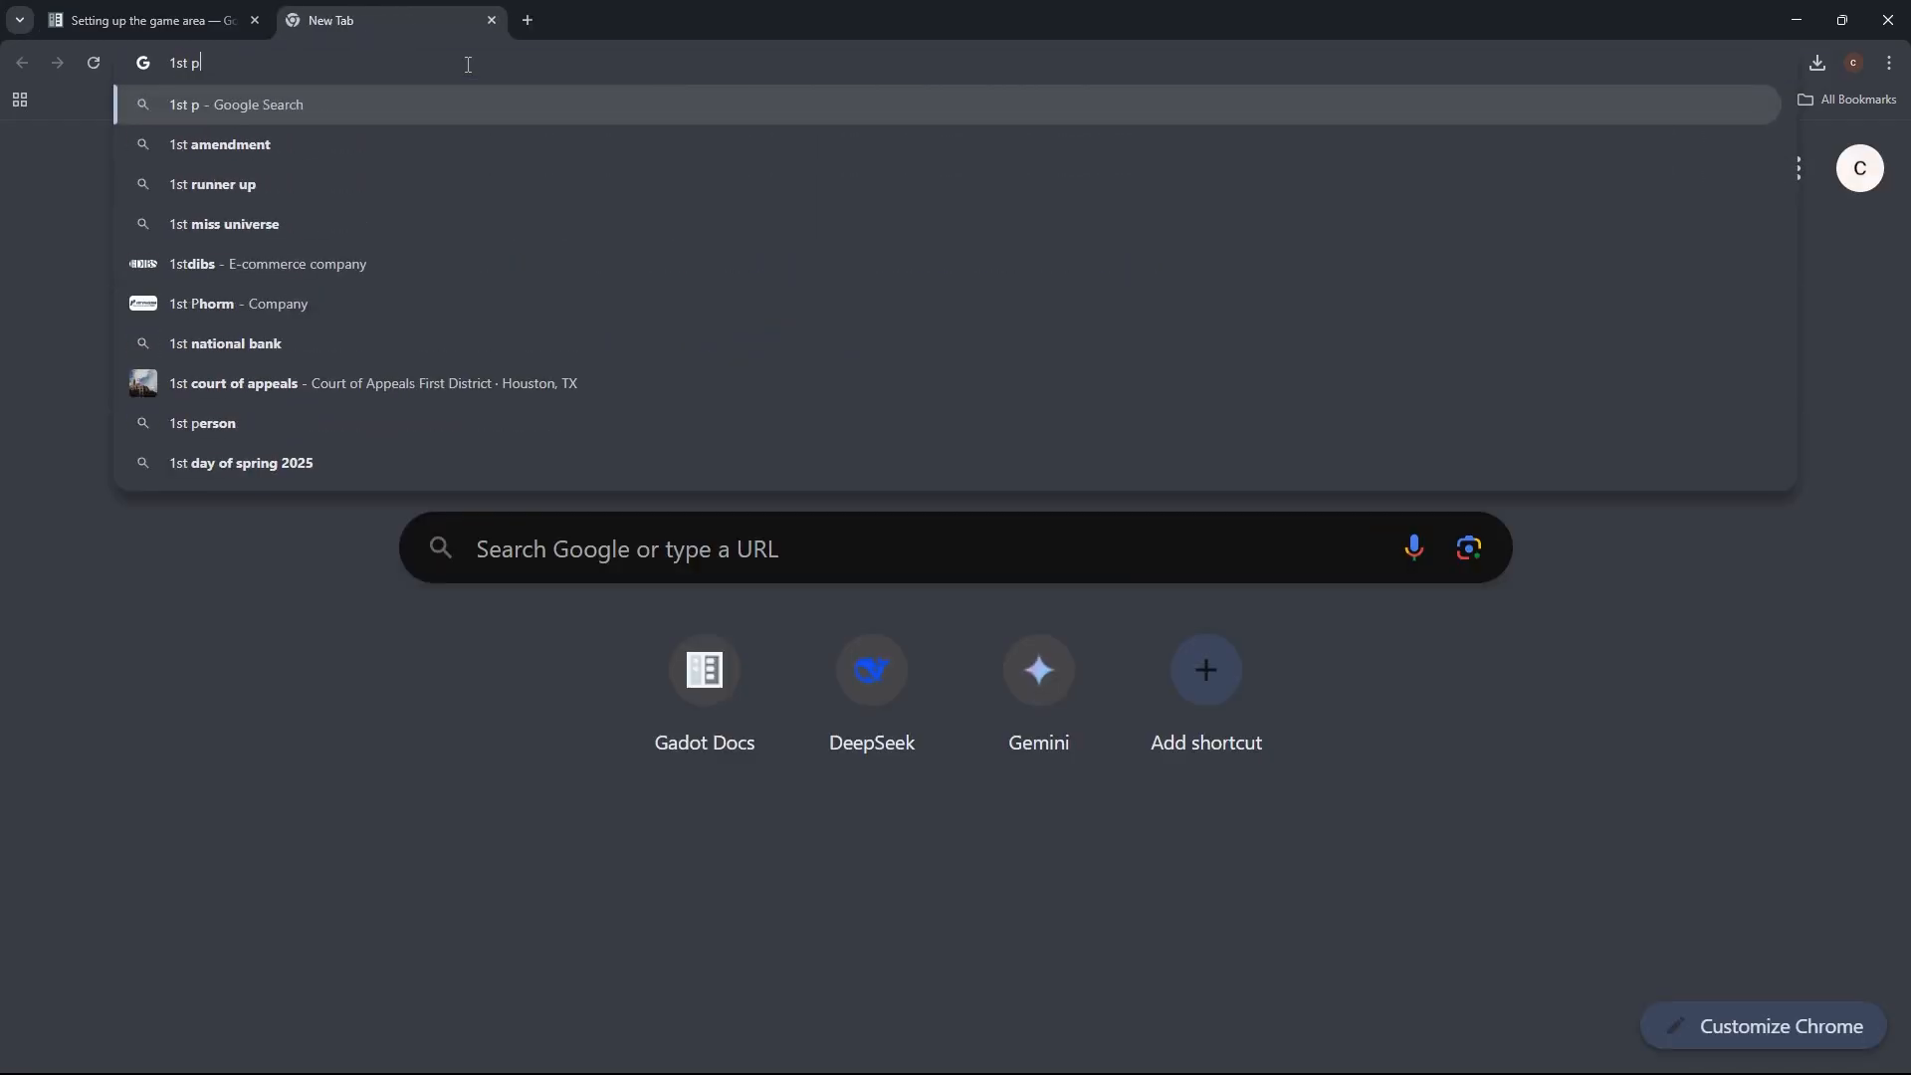
type("erson camera view godot")
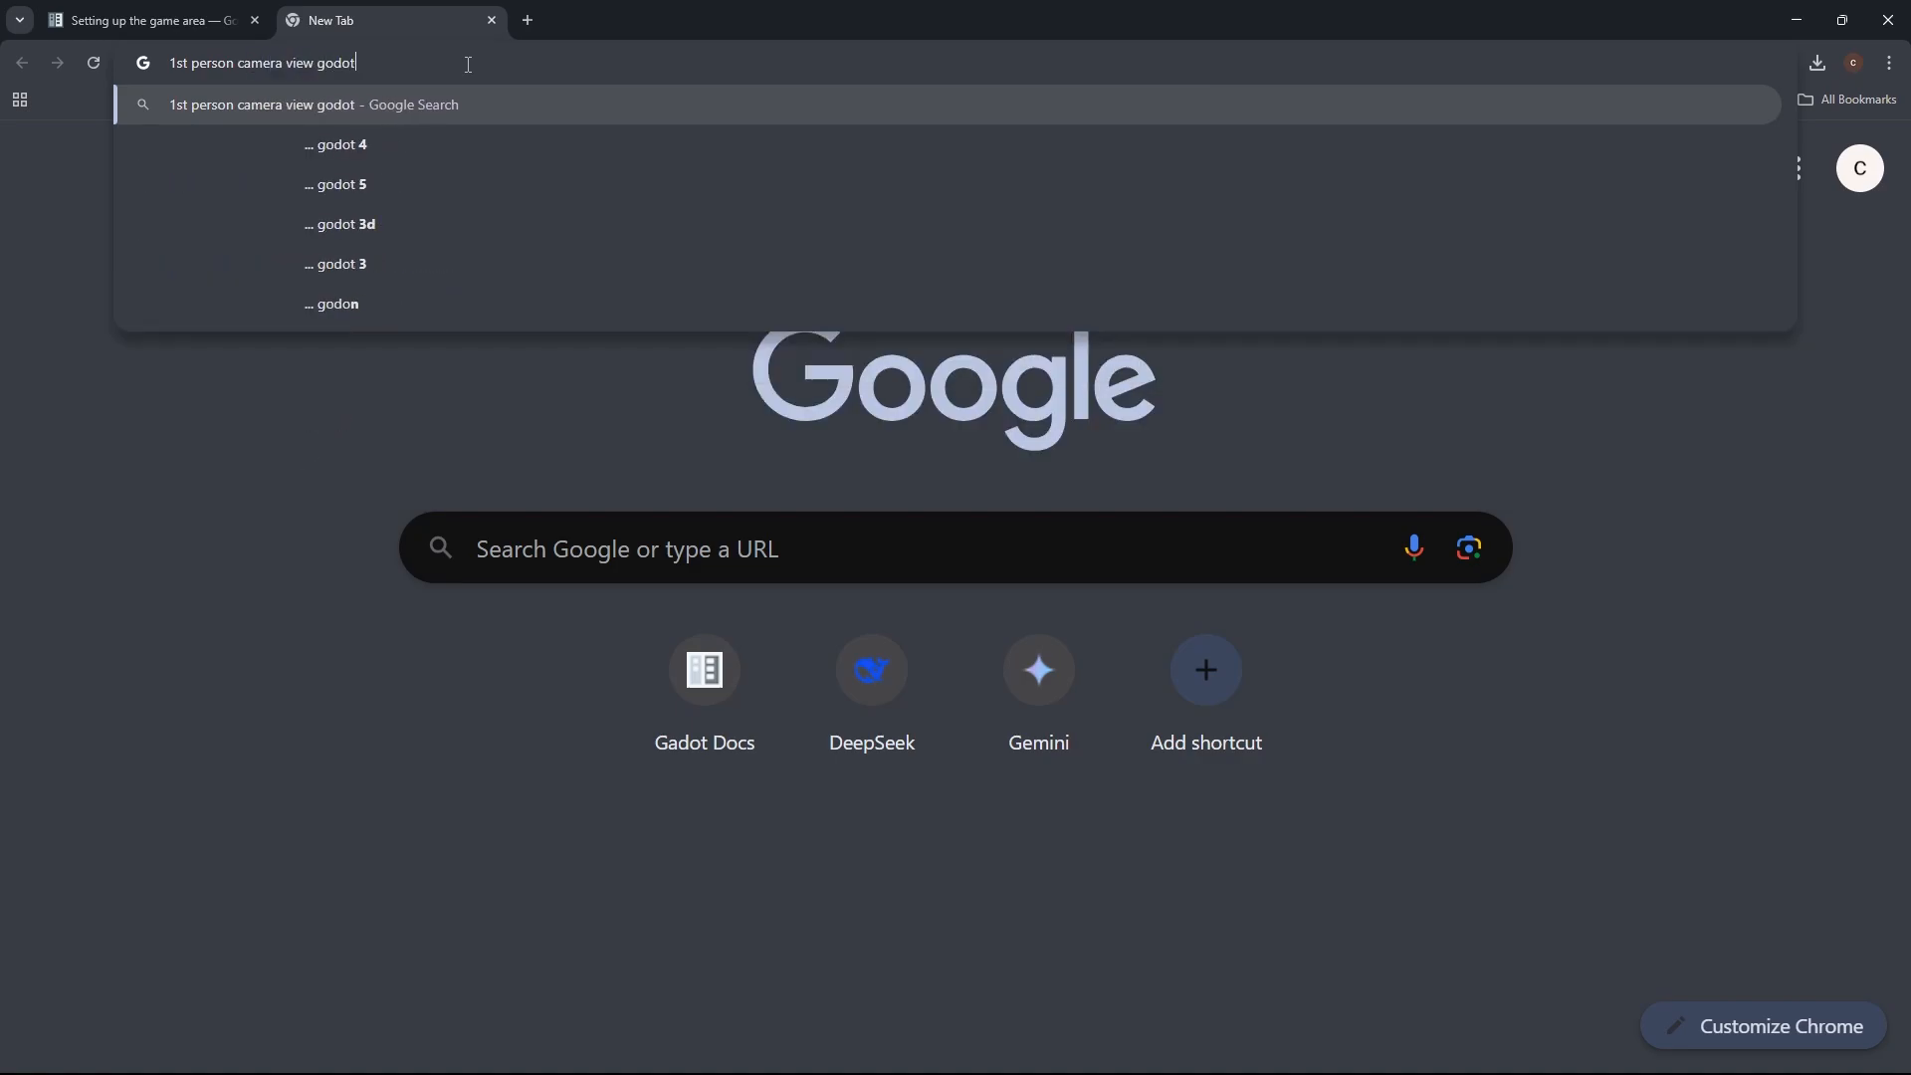
key("Return")
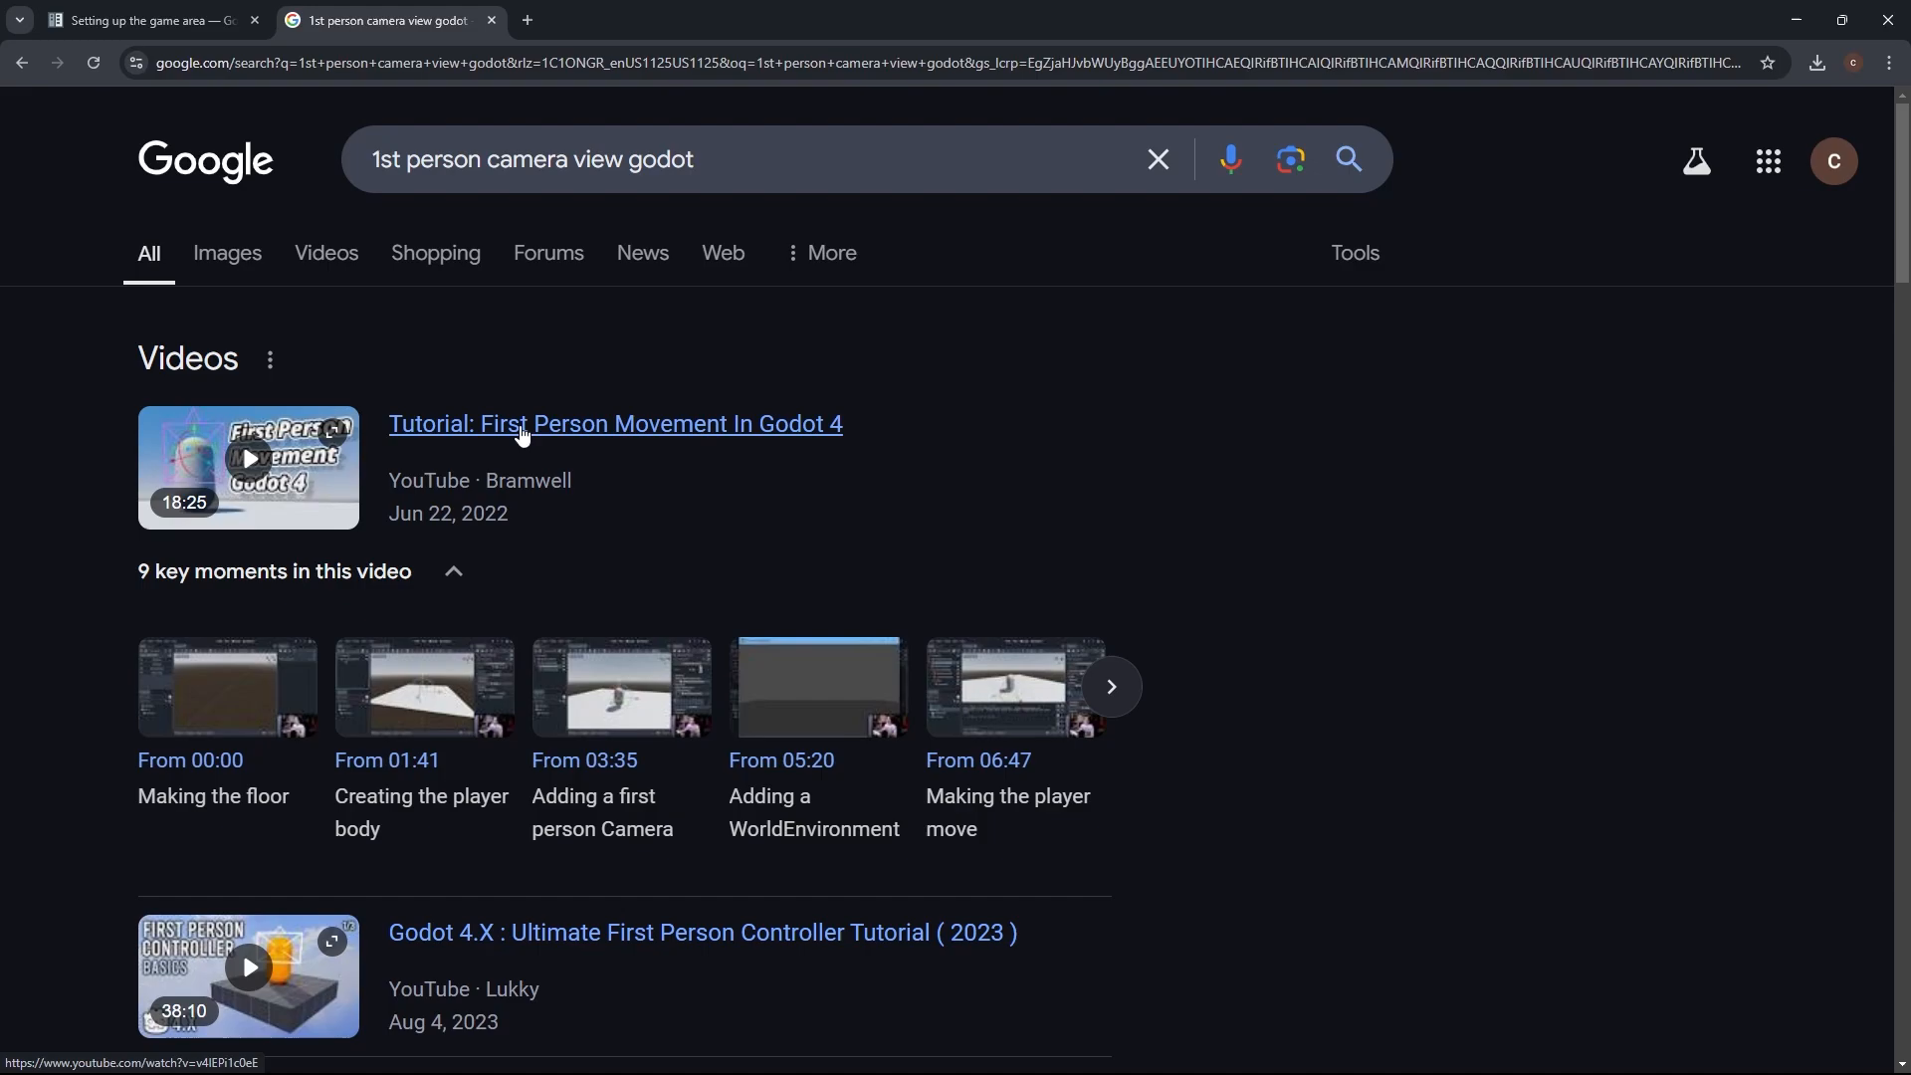
Step: Open the Godot Forum topic "How to make first person camera in _physics_process(delta)?" from the results and read its code and reply
middle_click(1251, 386)
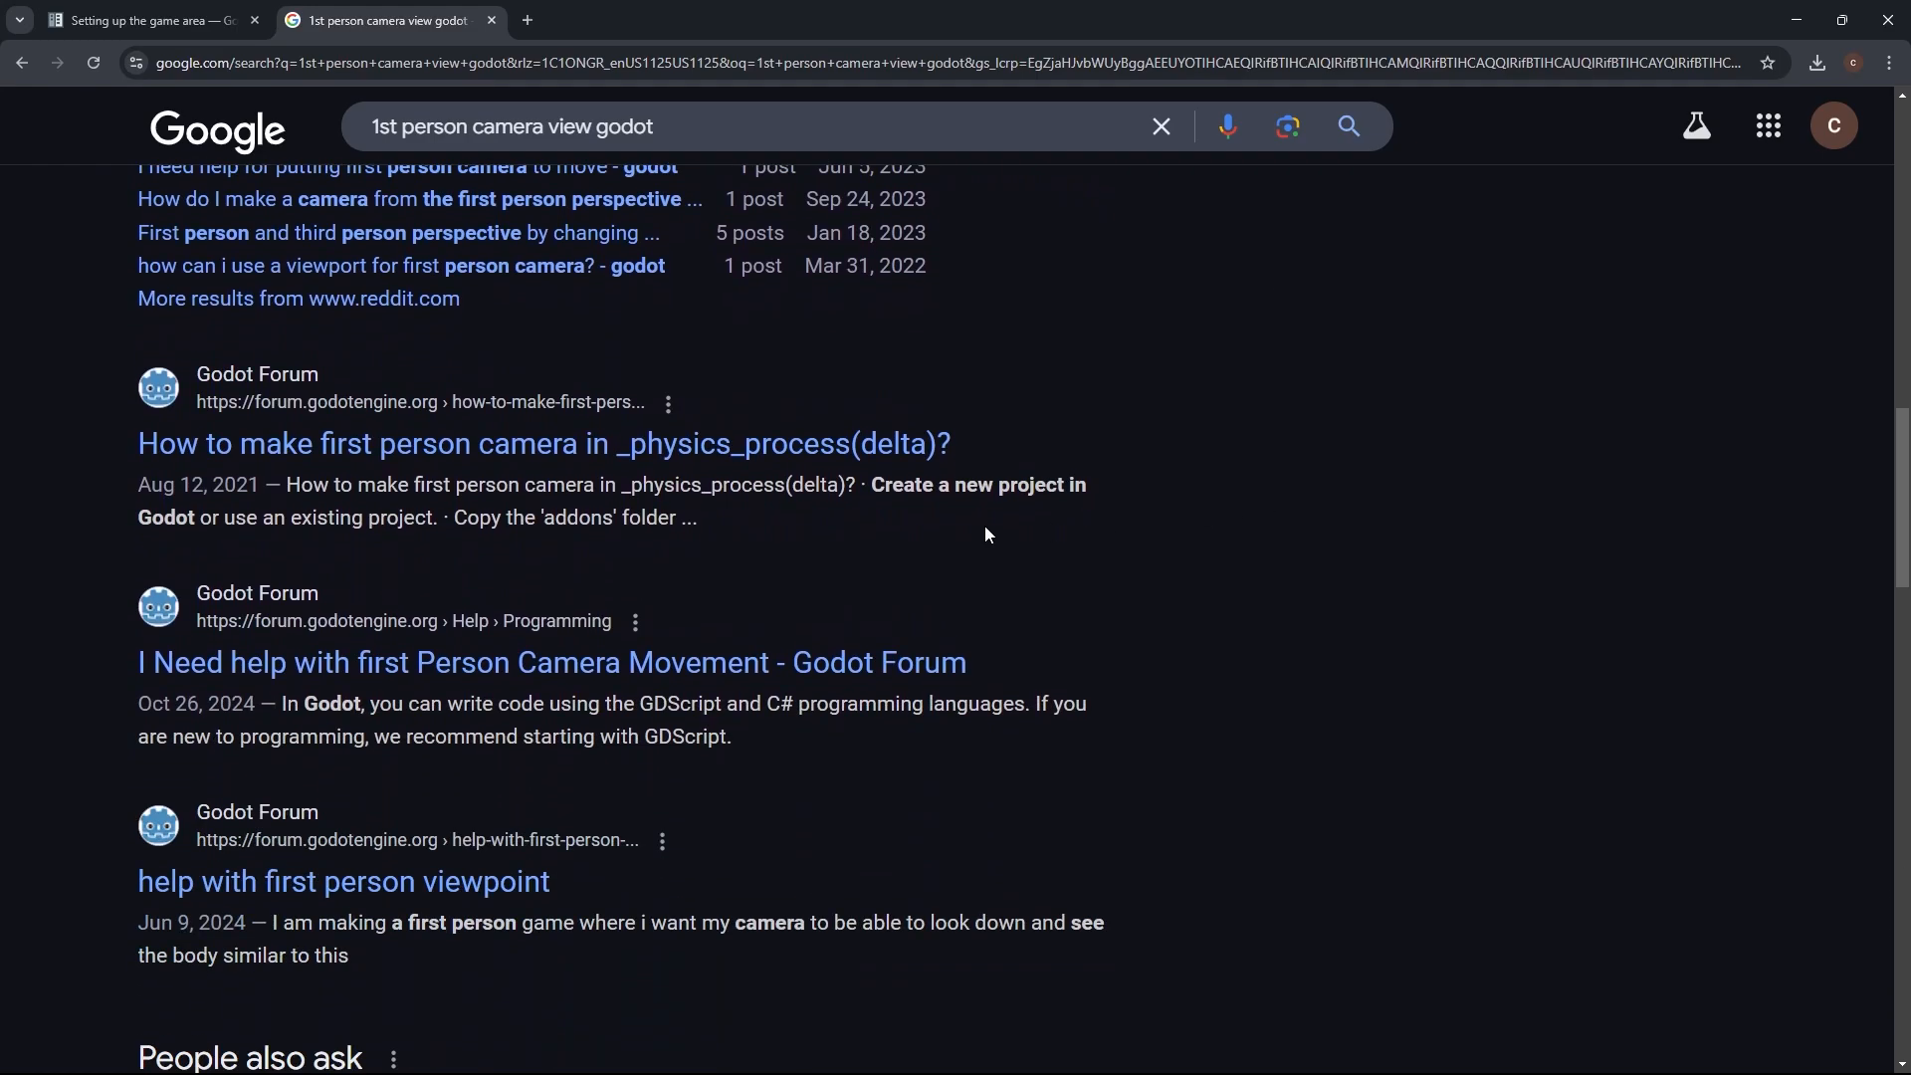
left_click(460, 460)
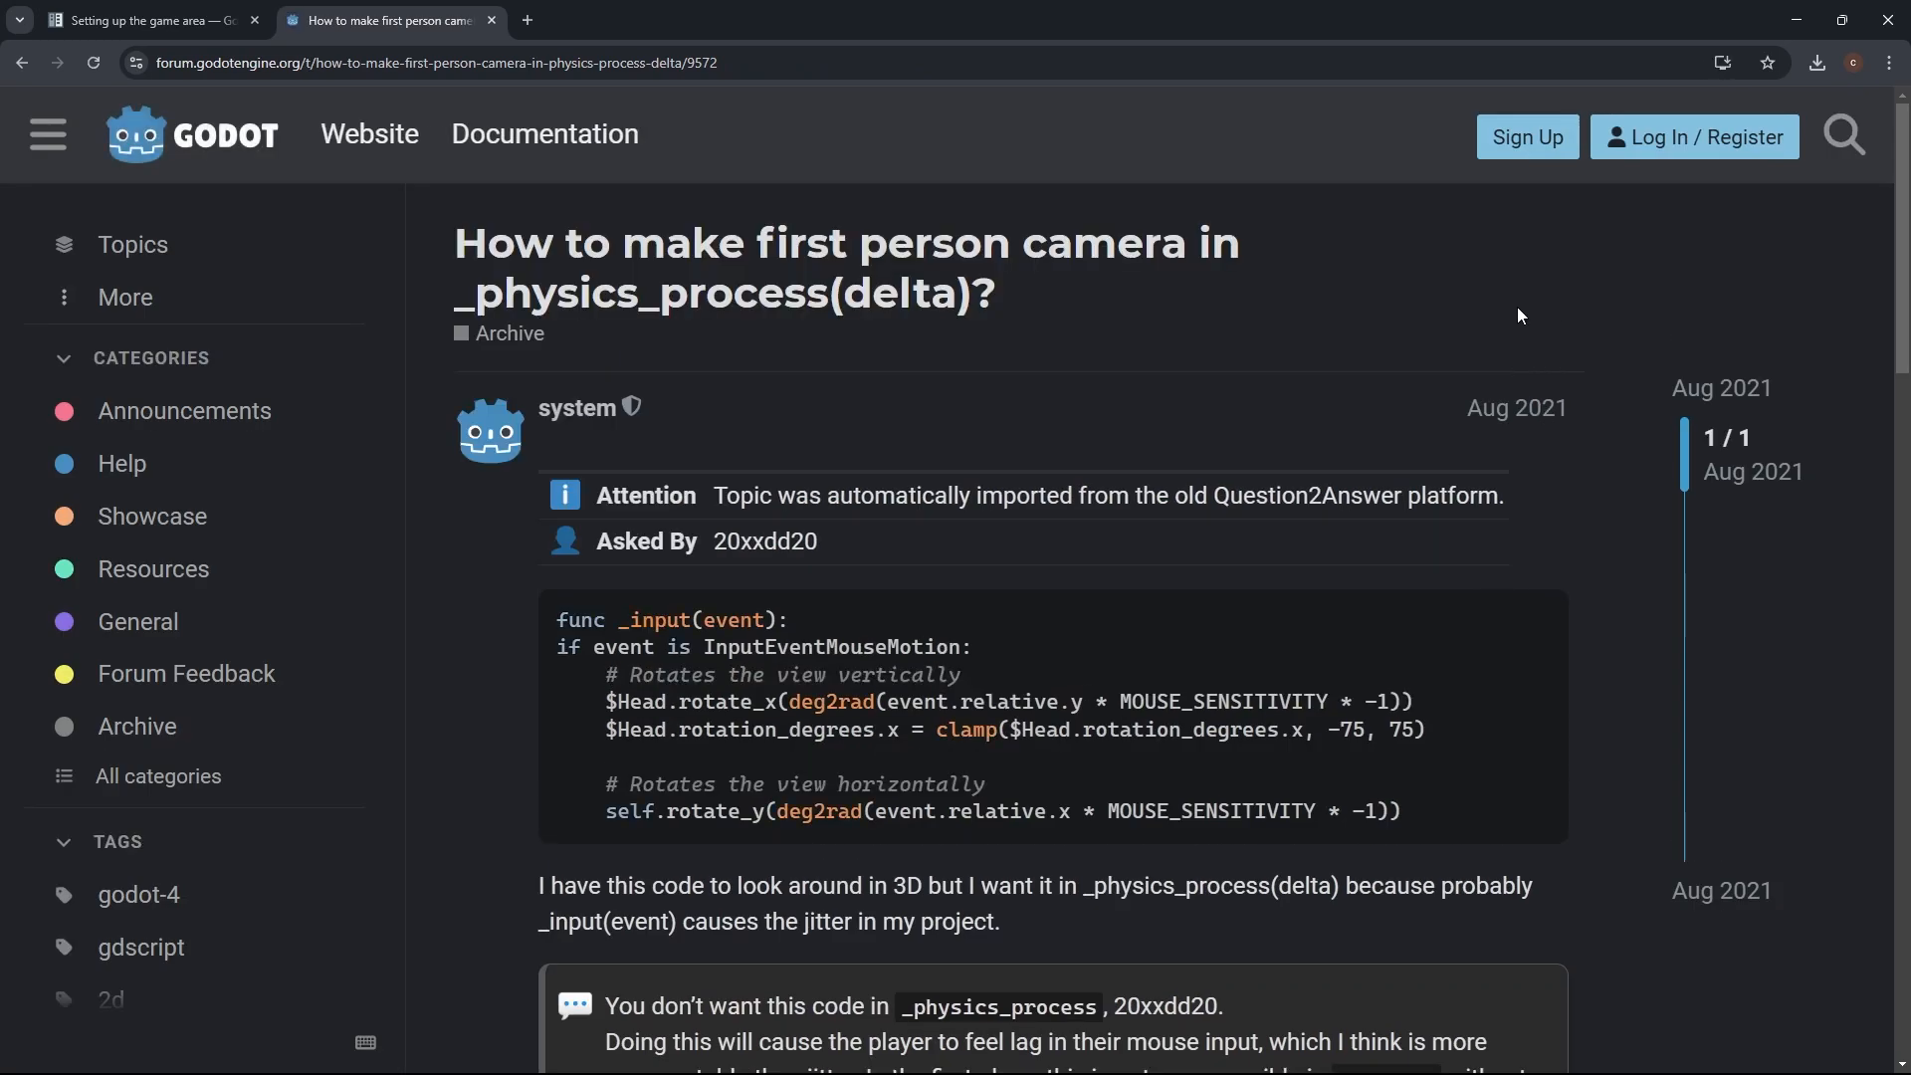
middle_click(1575, 363)
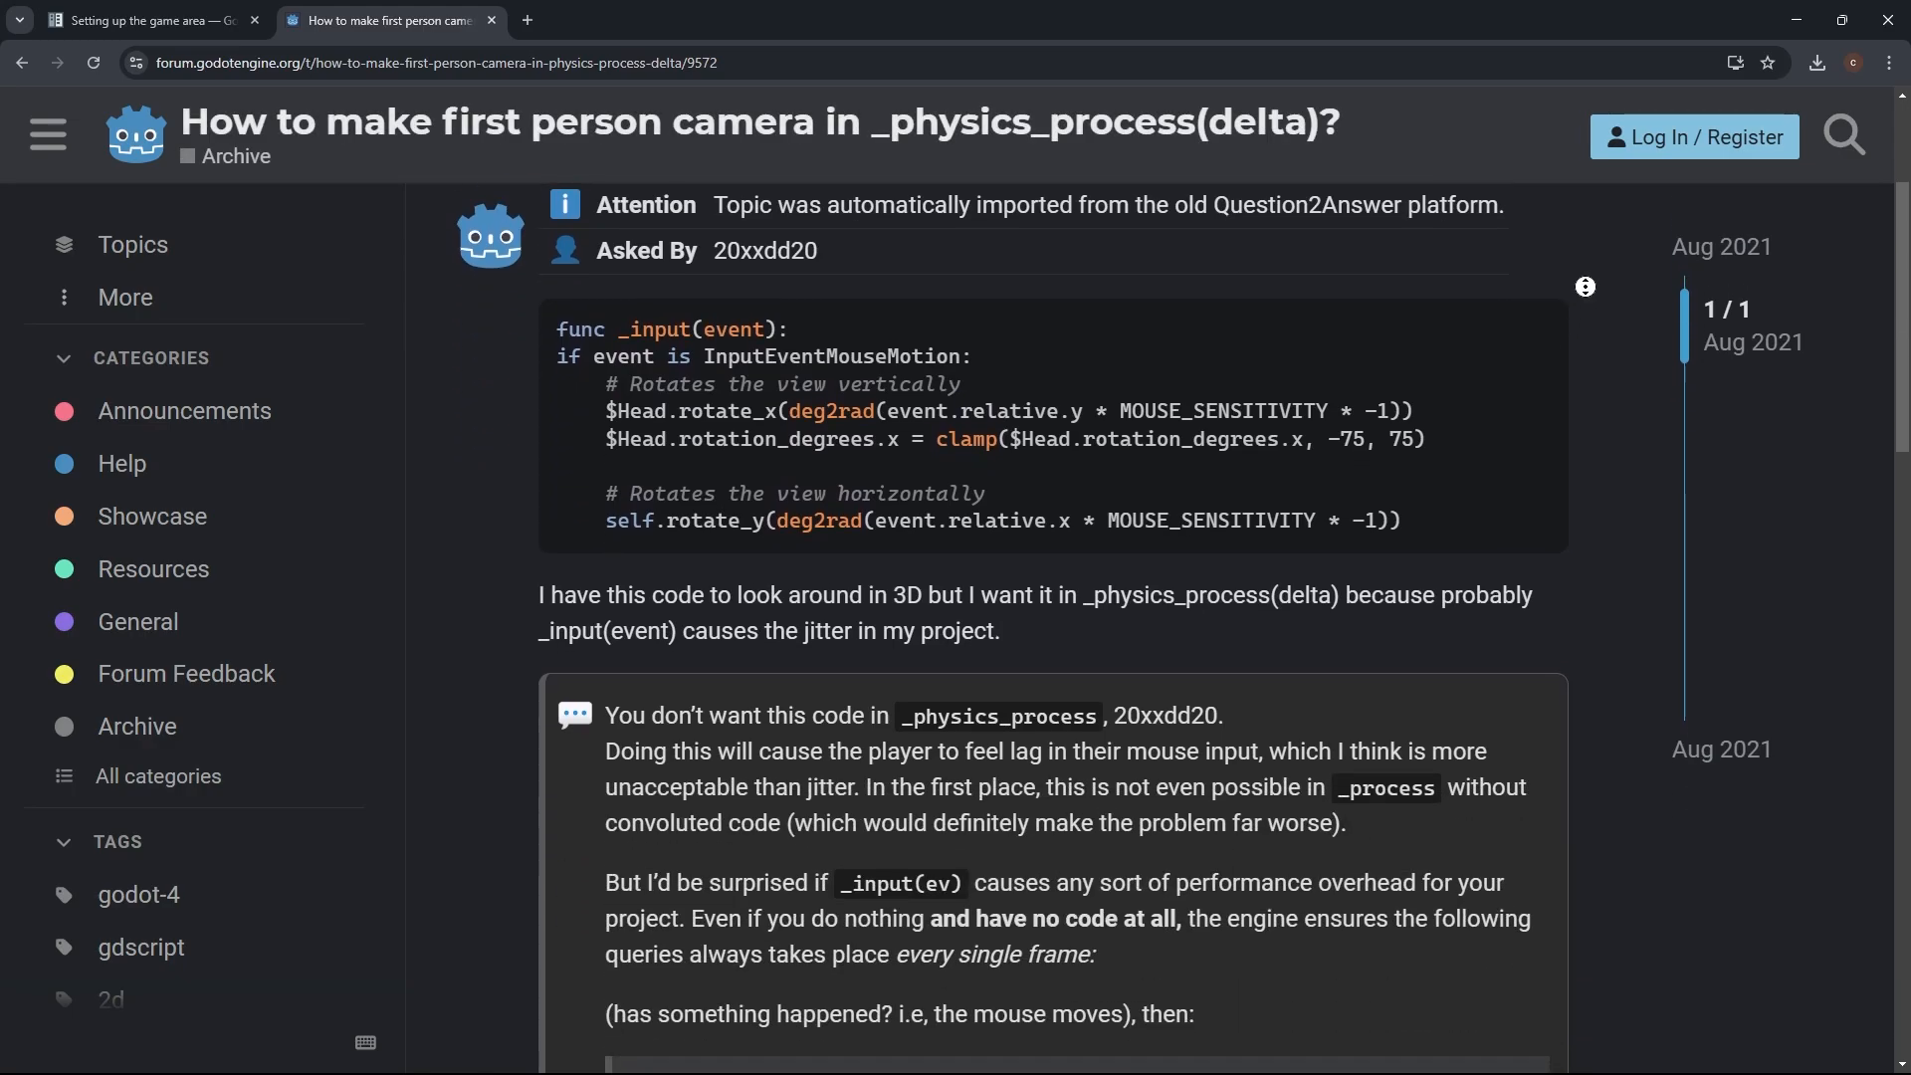
middle_click(1563, 321)
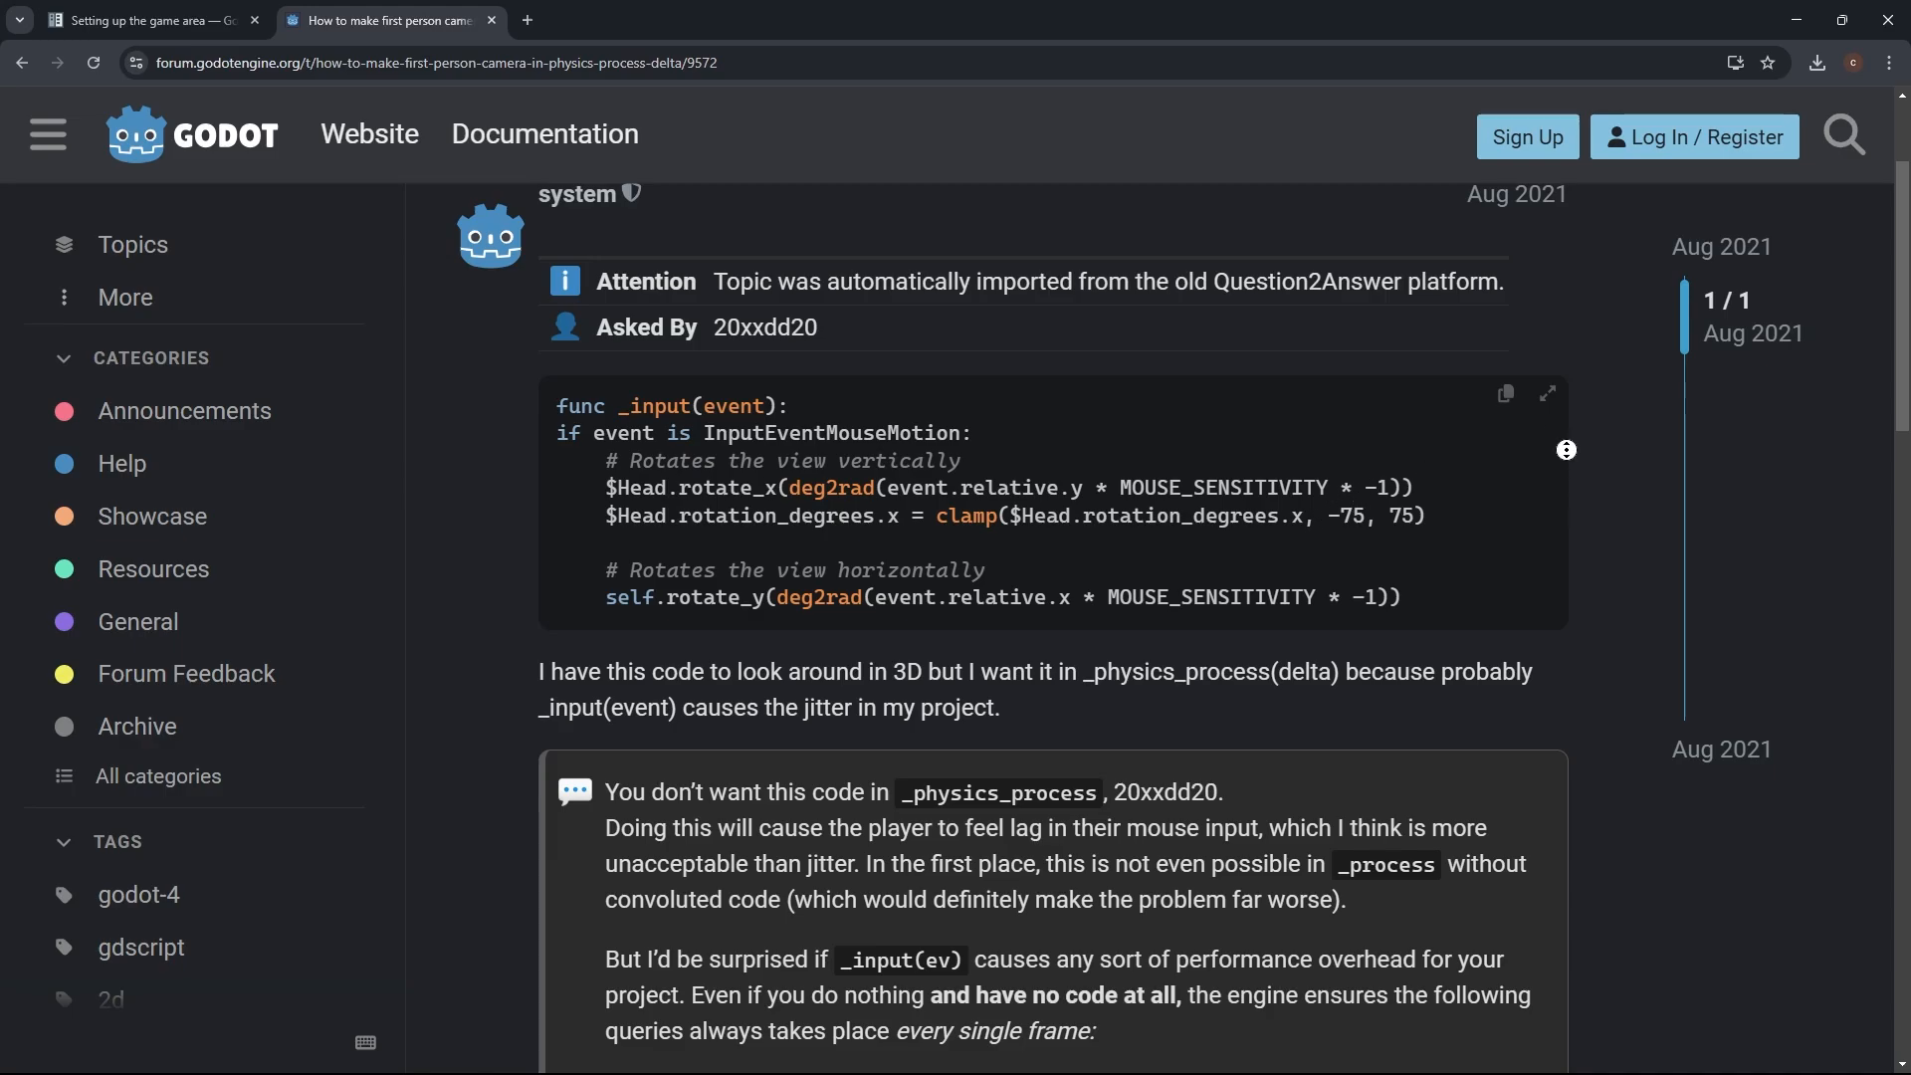
scroll(1549, 535, "down", 2)
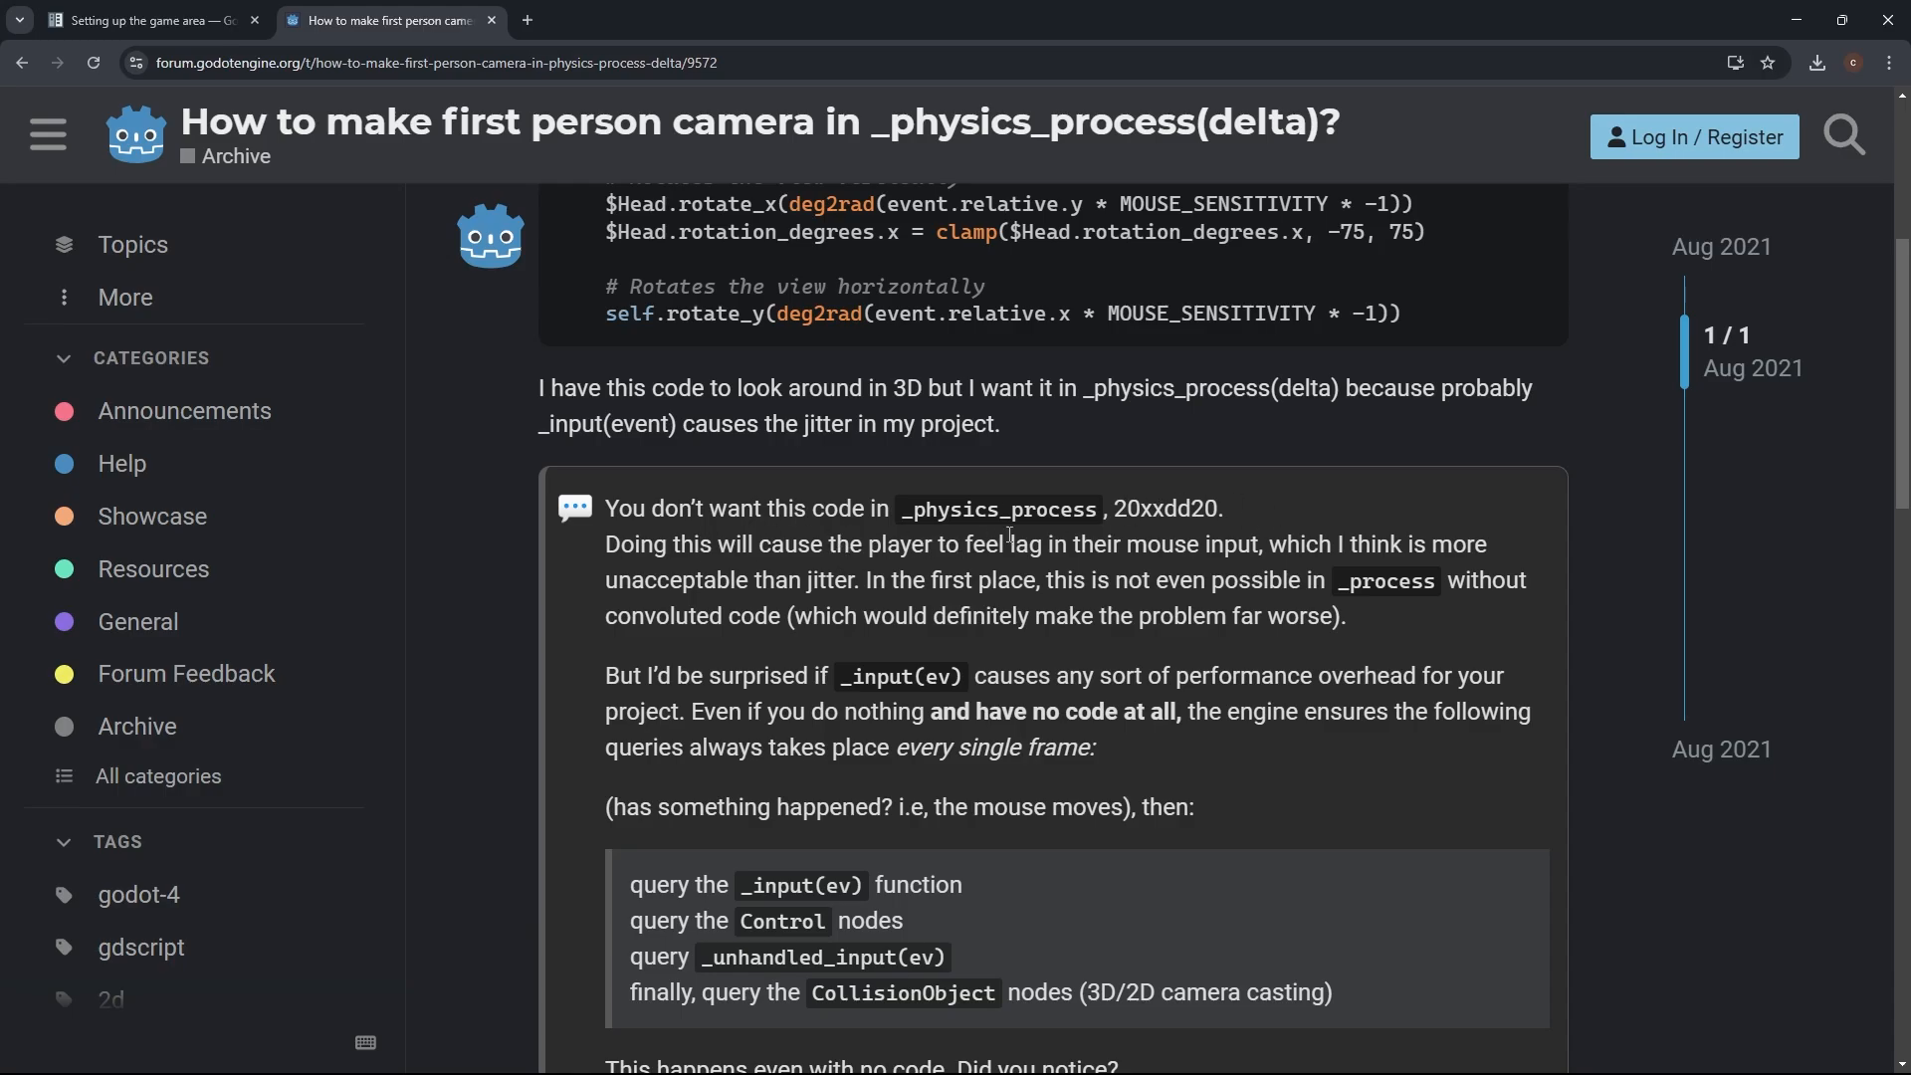
Step: Read the remaining replies about jitter and physics interpolation in the "How to make first person camera in _physics_process(delta)?" topic
scroll(1125, 548, "down", 2)
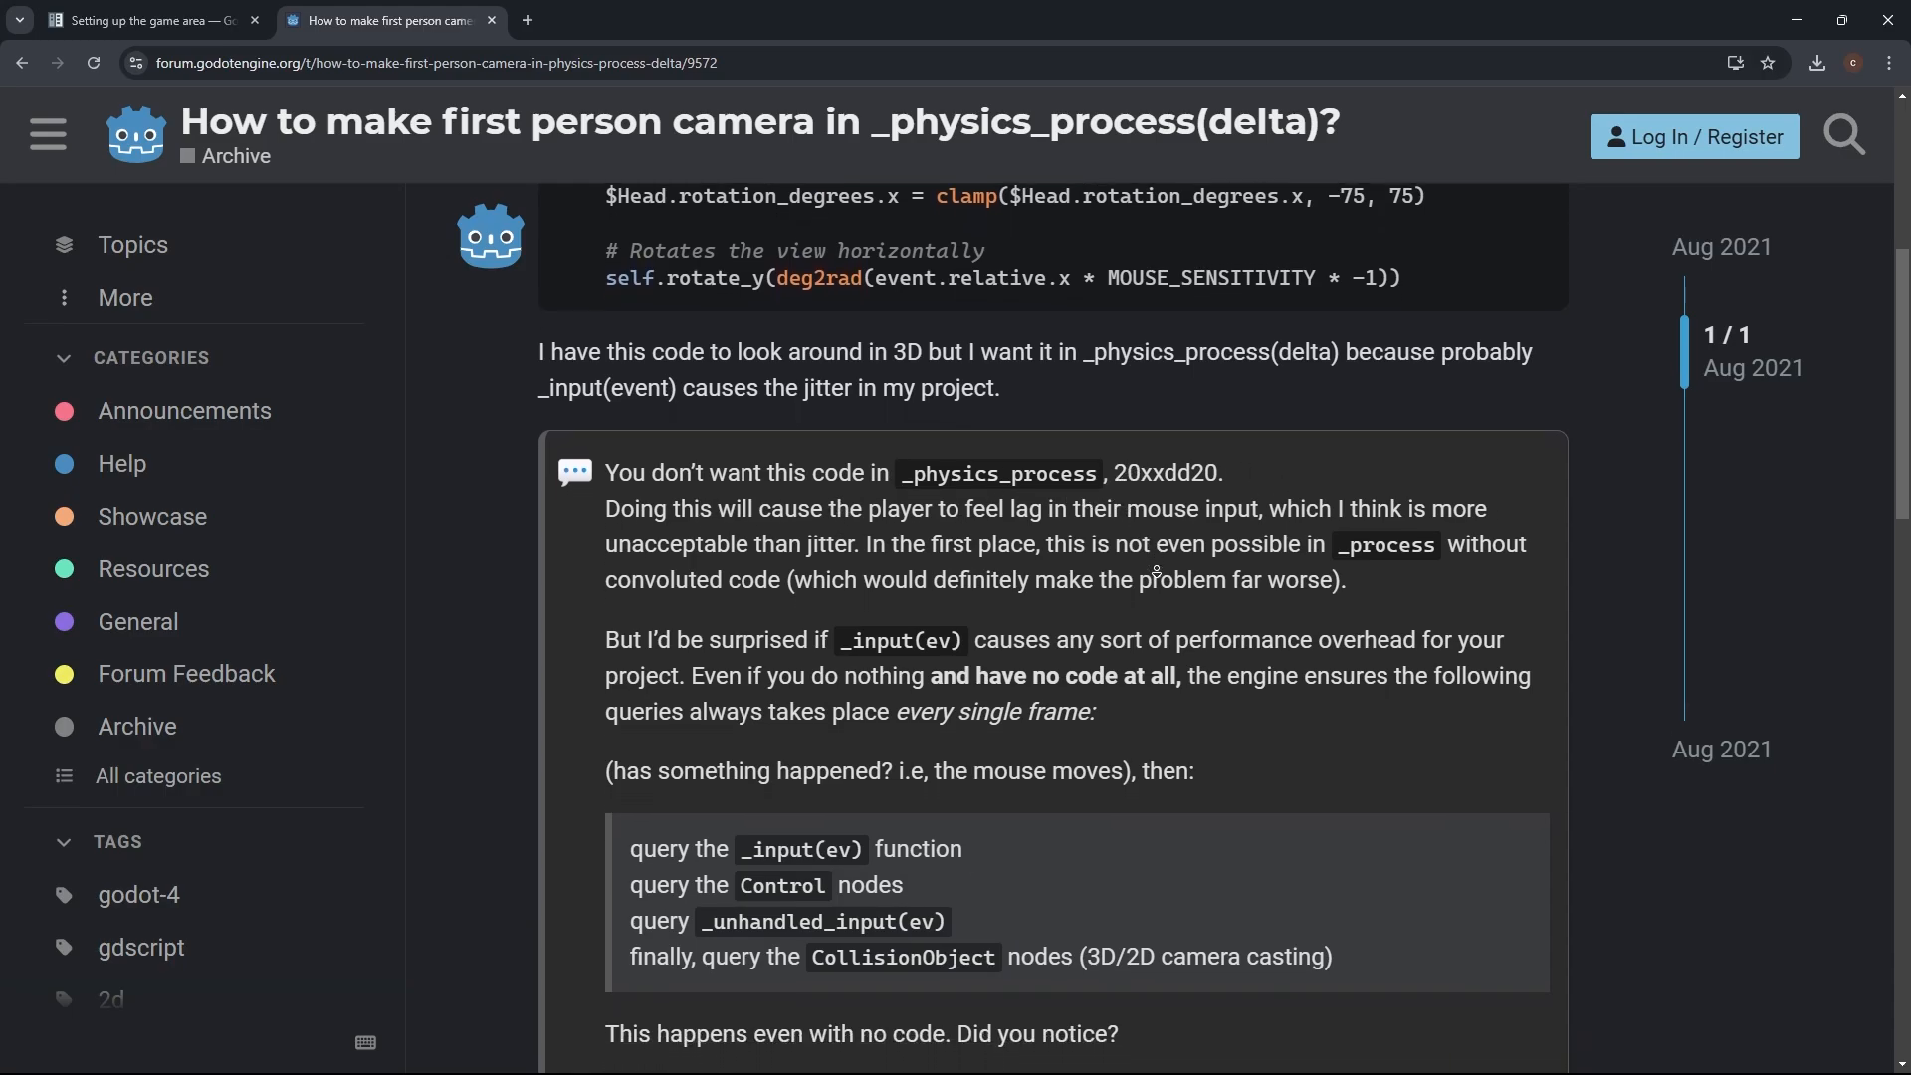
scroll(1157, 571, "down", 1)
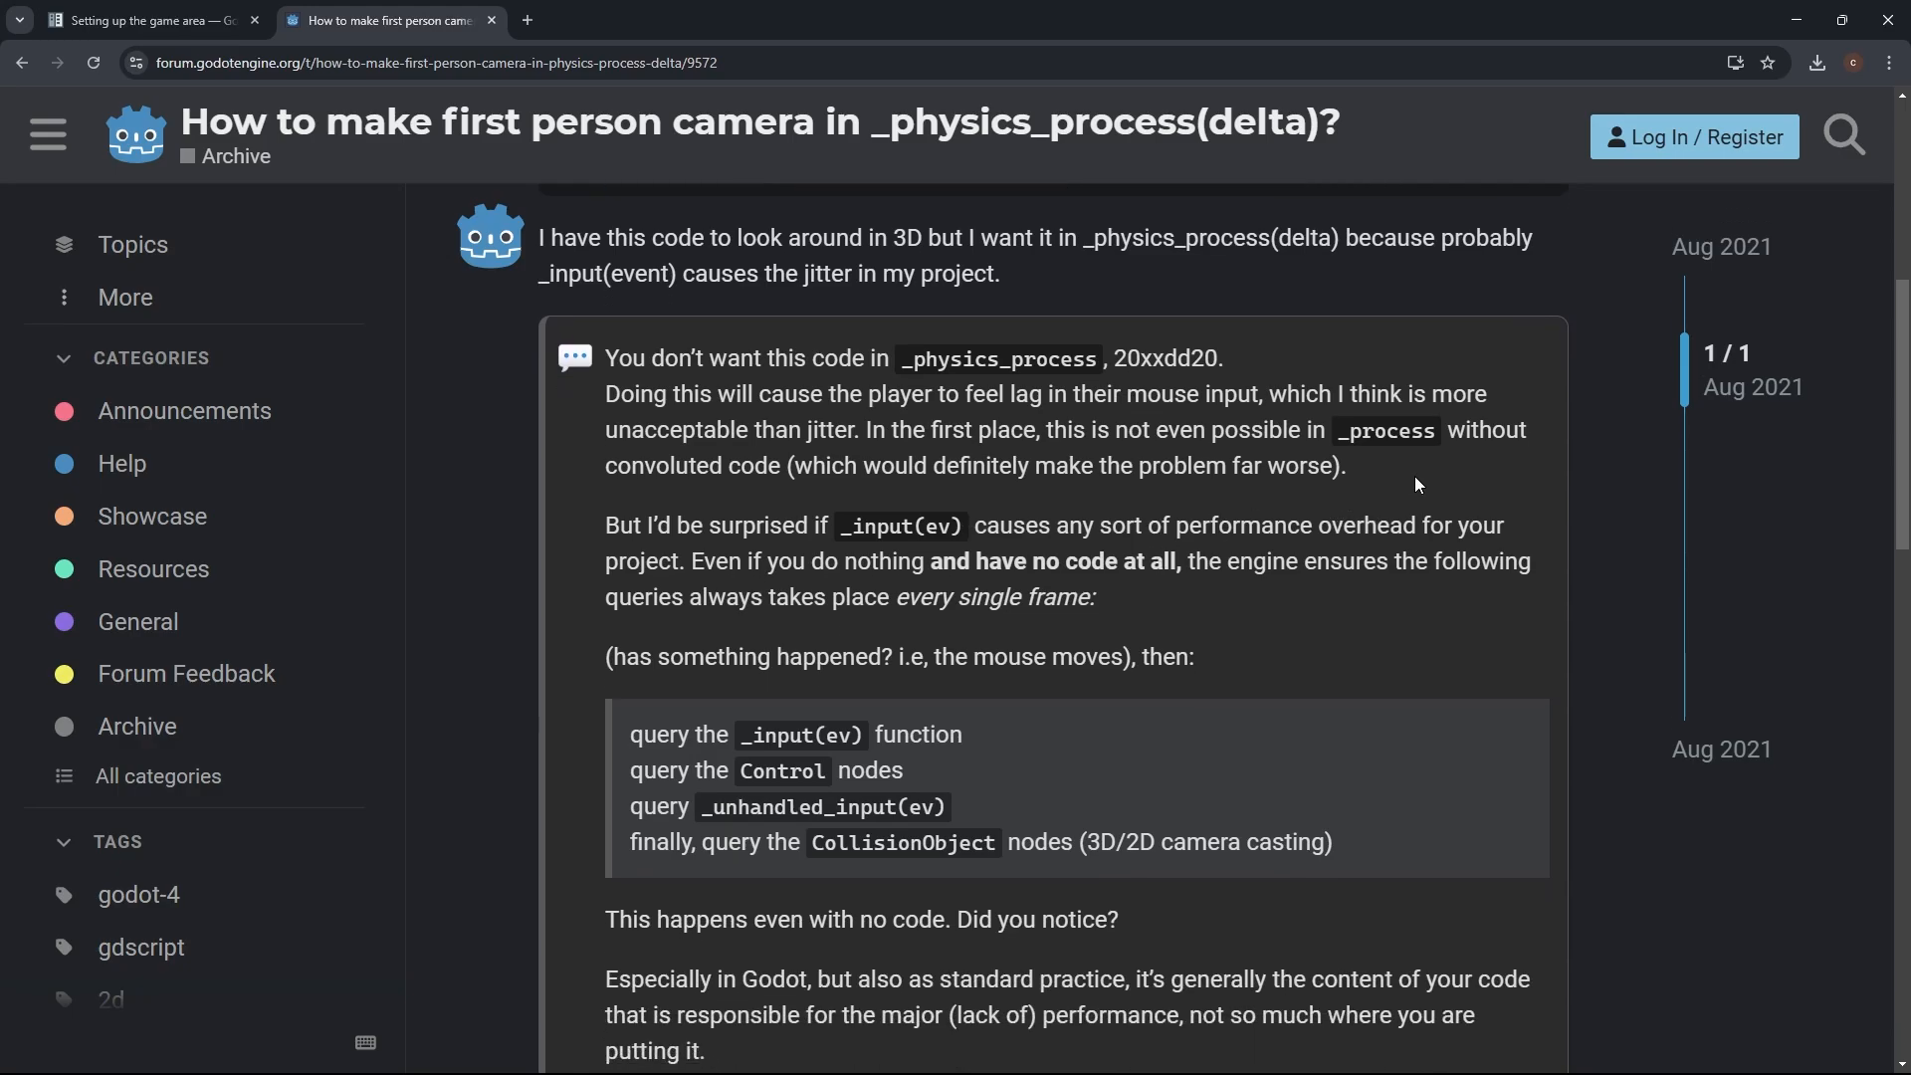
scroll(1405, 535, "down", 5)
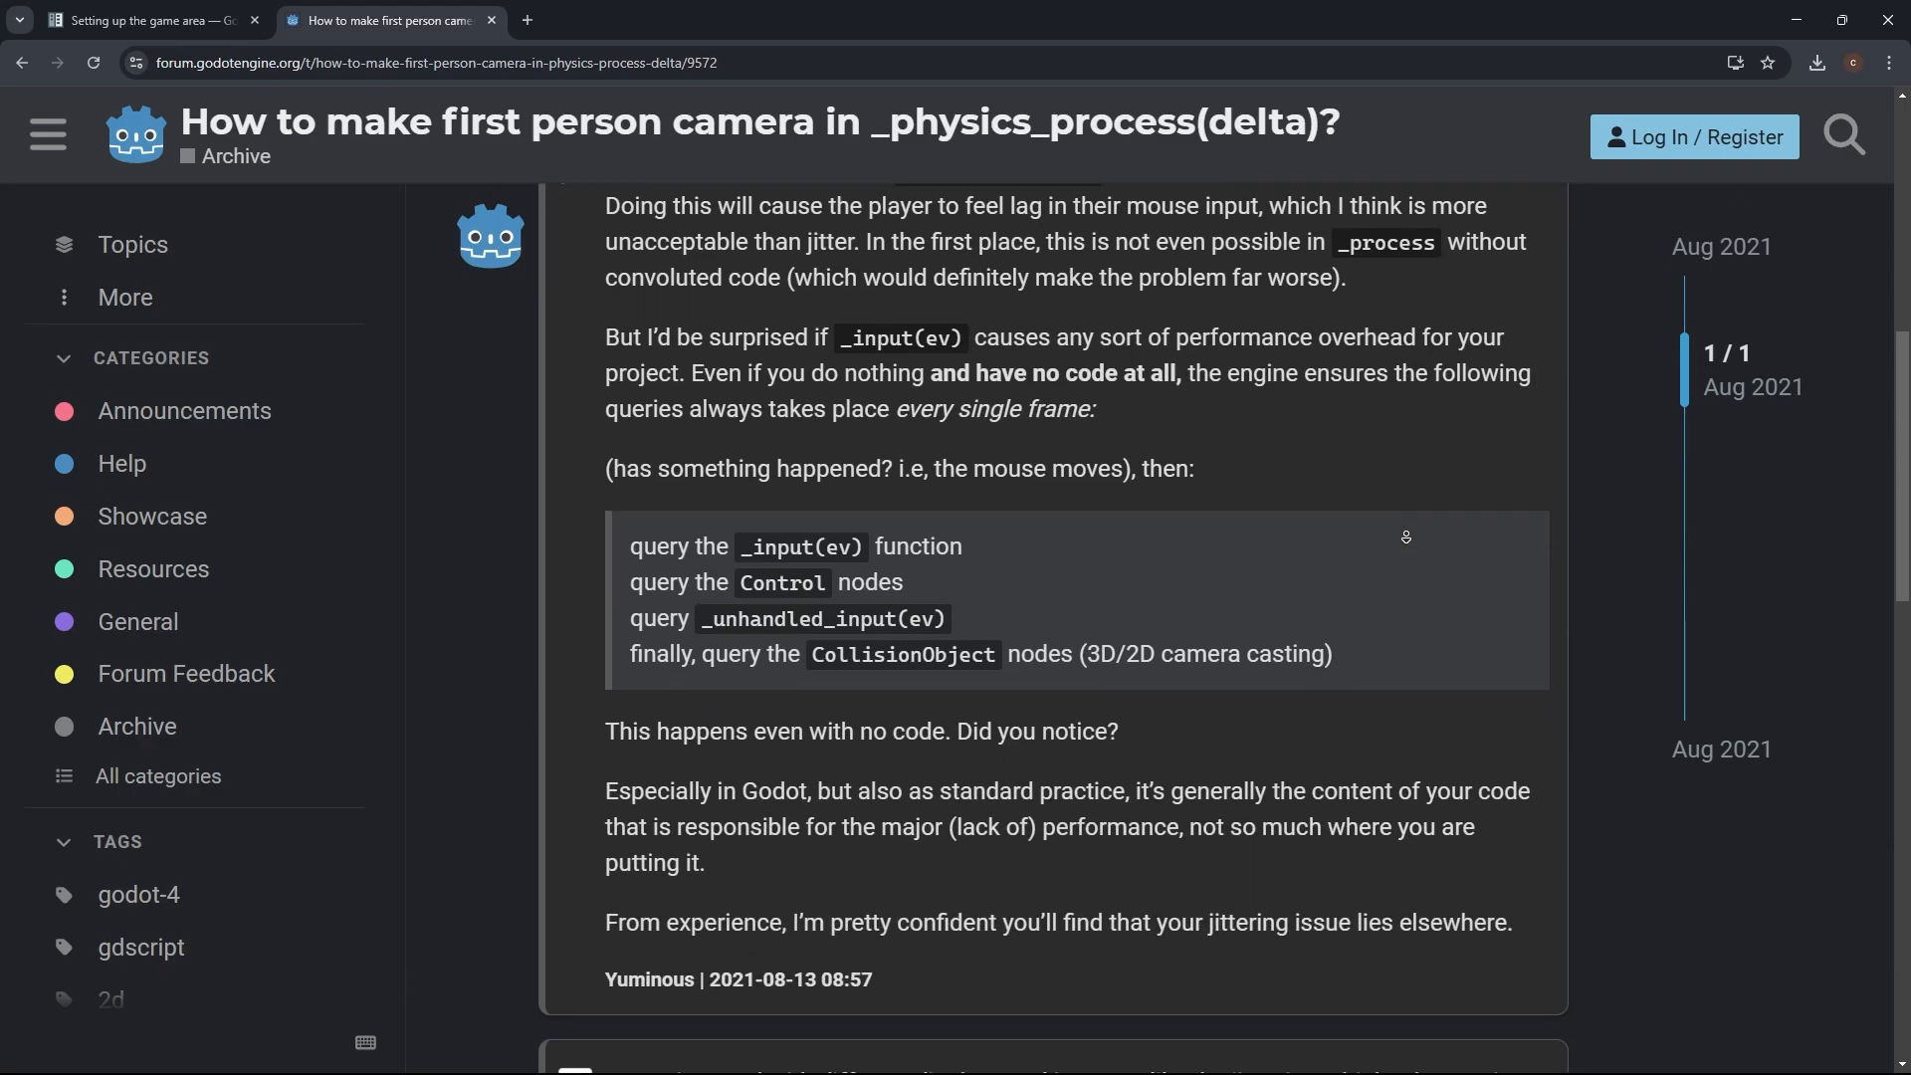
scroll(1405, 536, "down", 8)
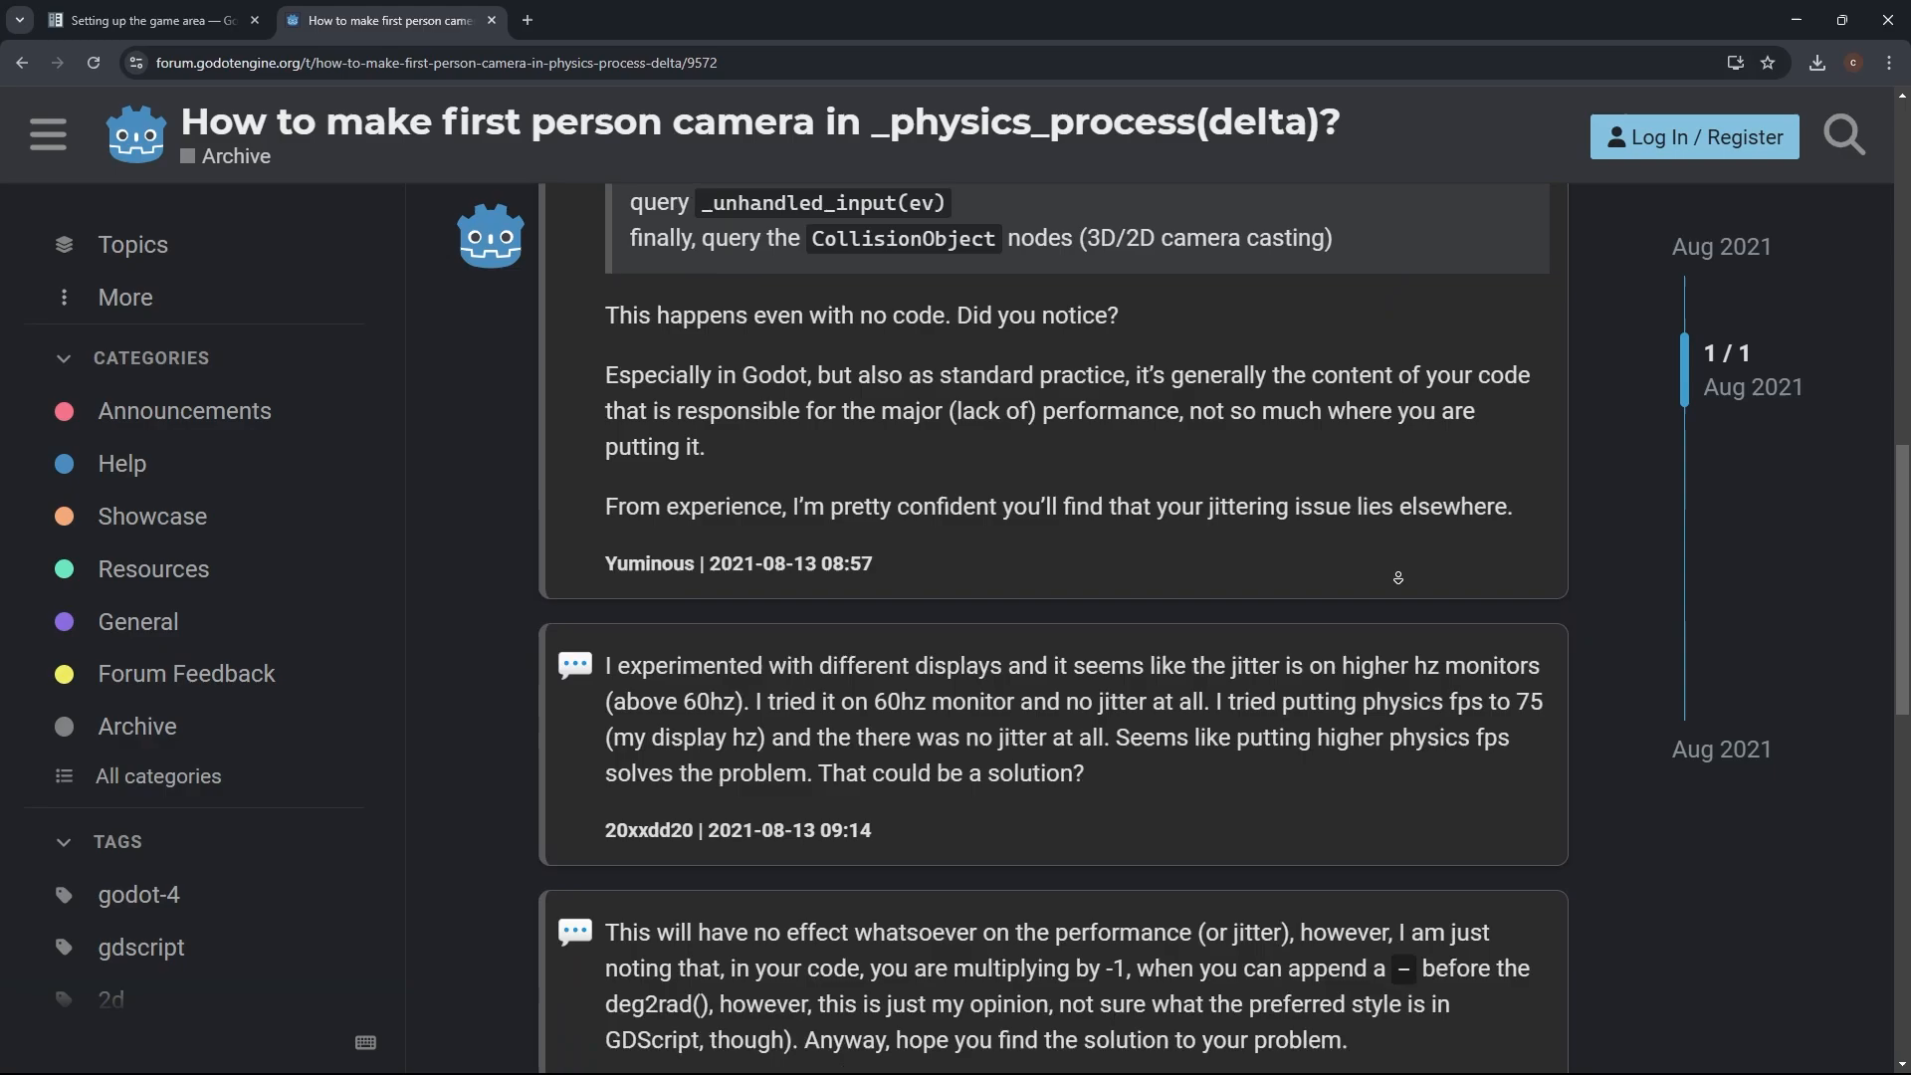
scroll(1394, 543, "down", 1)
right_click(1394, 488)
left_click(1377, 511)
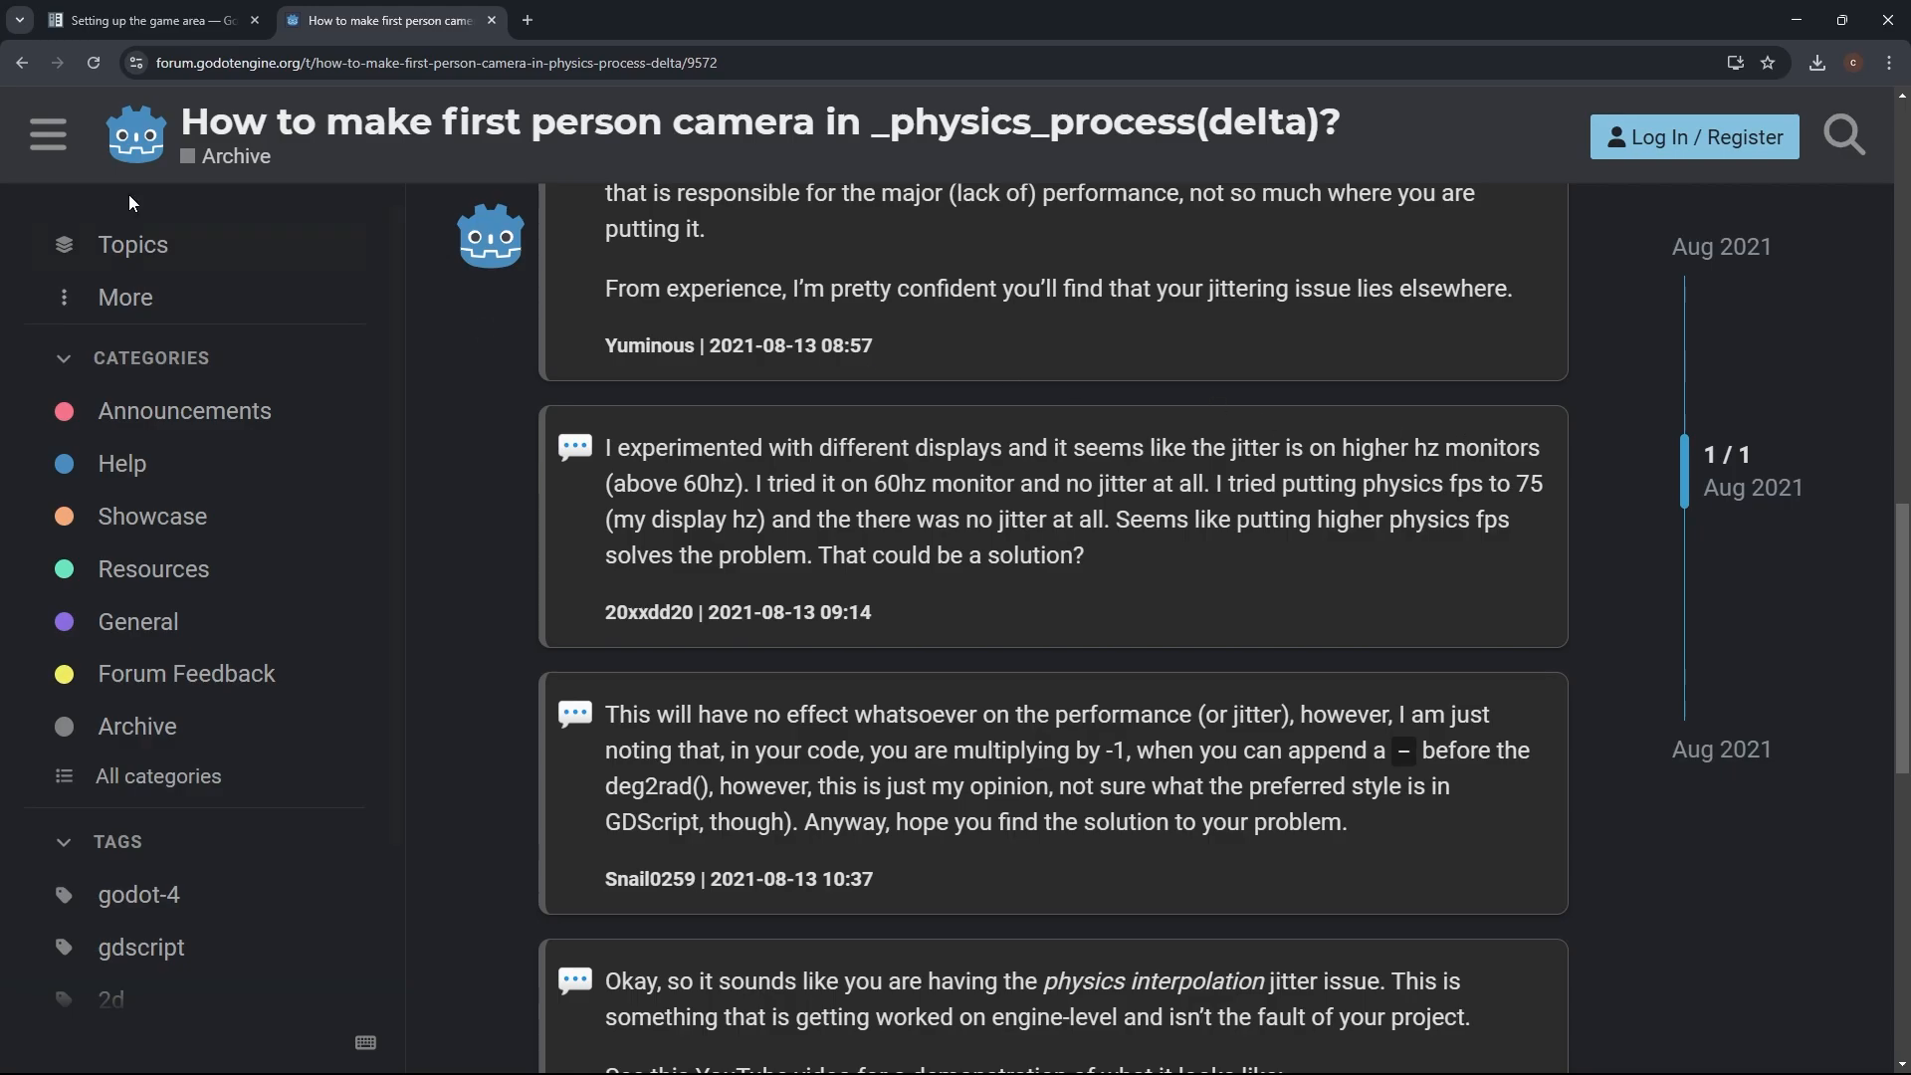
Step: Return to the search results, open the "I Need help with first Person Camera Movement" topic, and read its question and replies
left_click(22, 63)
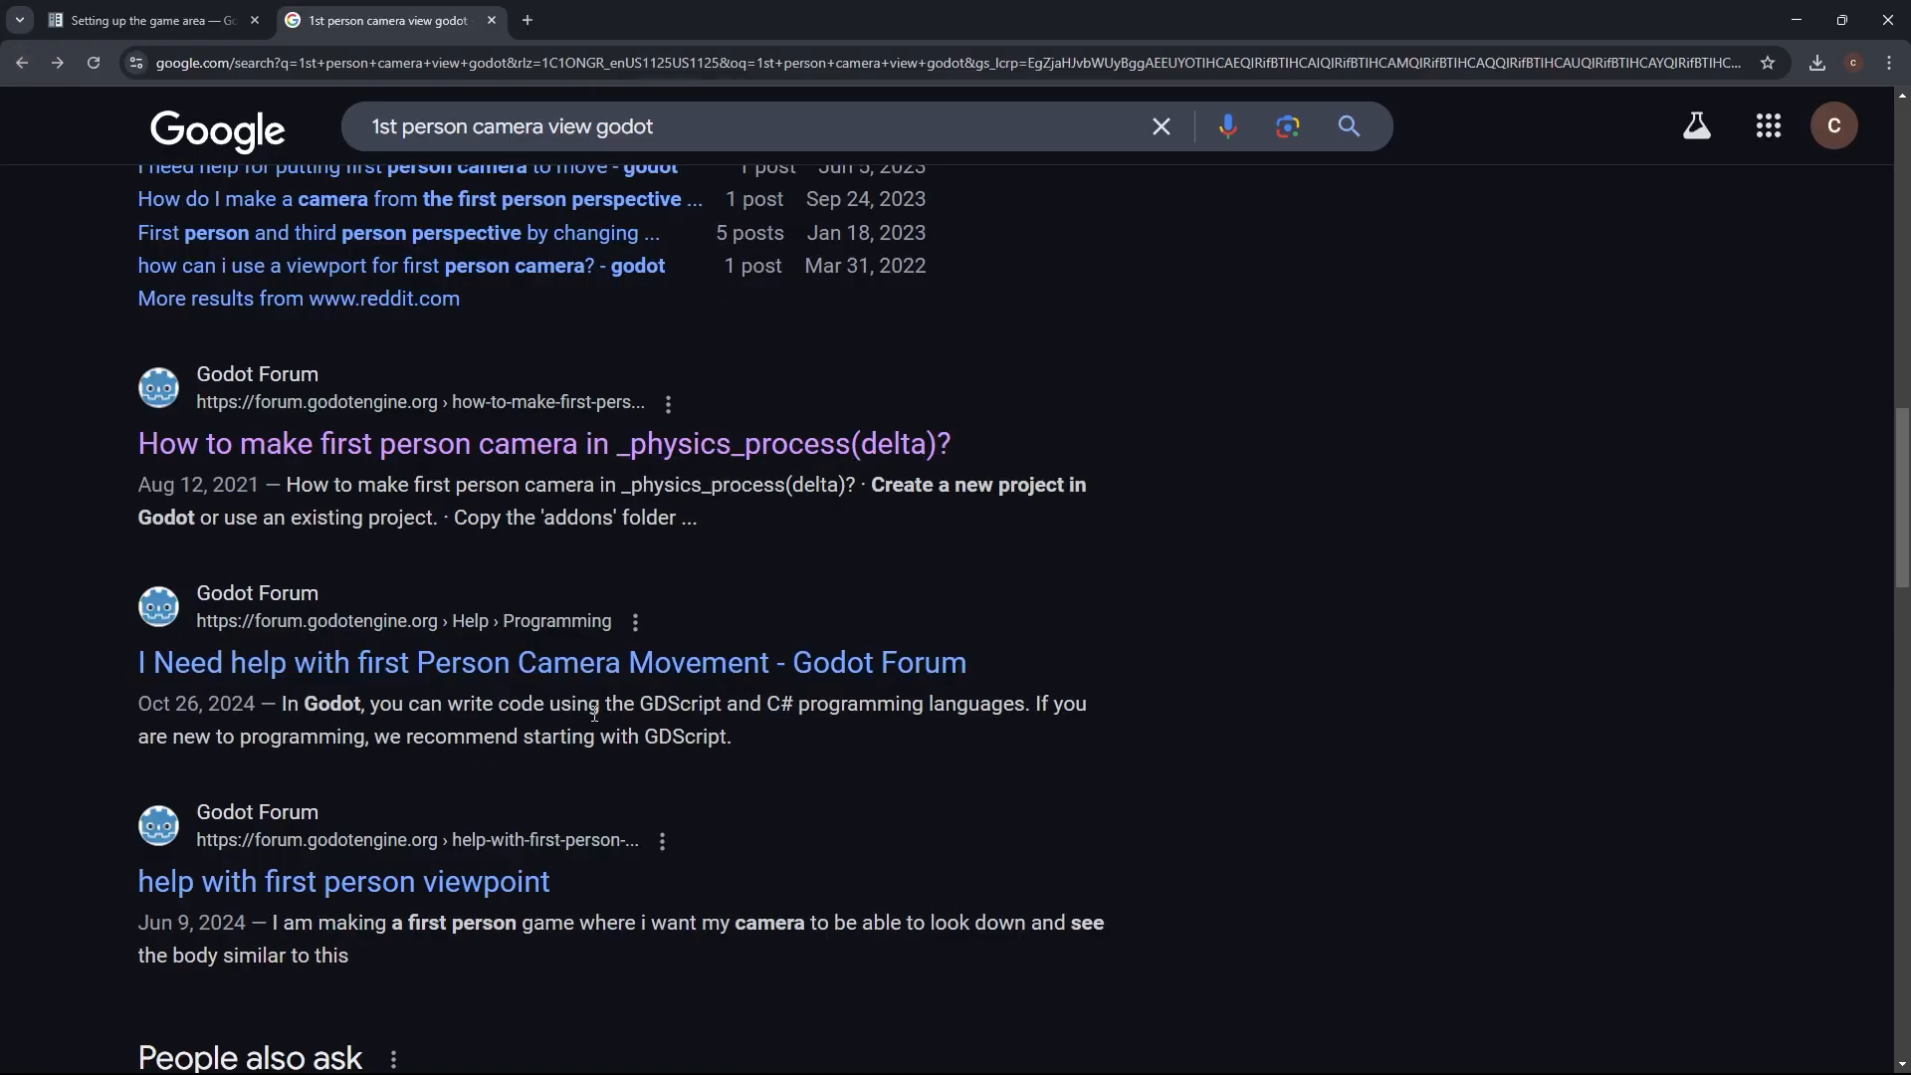
left_click(548, 659)
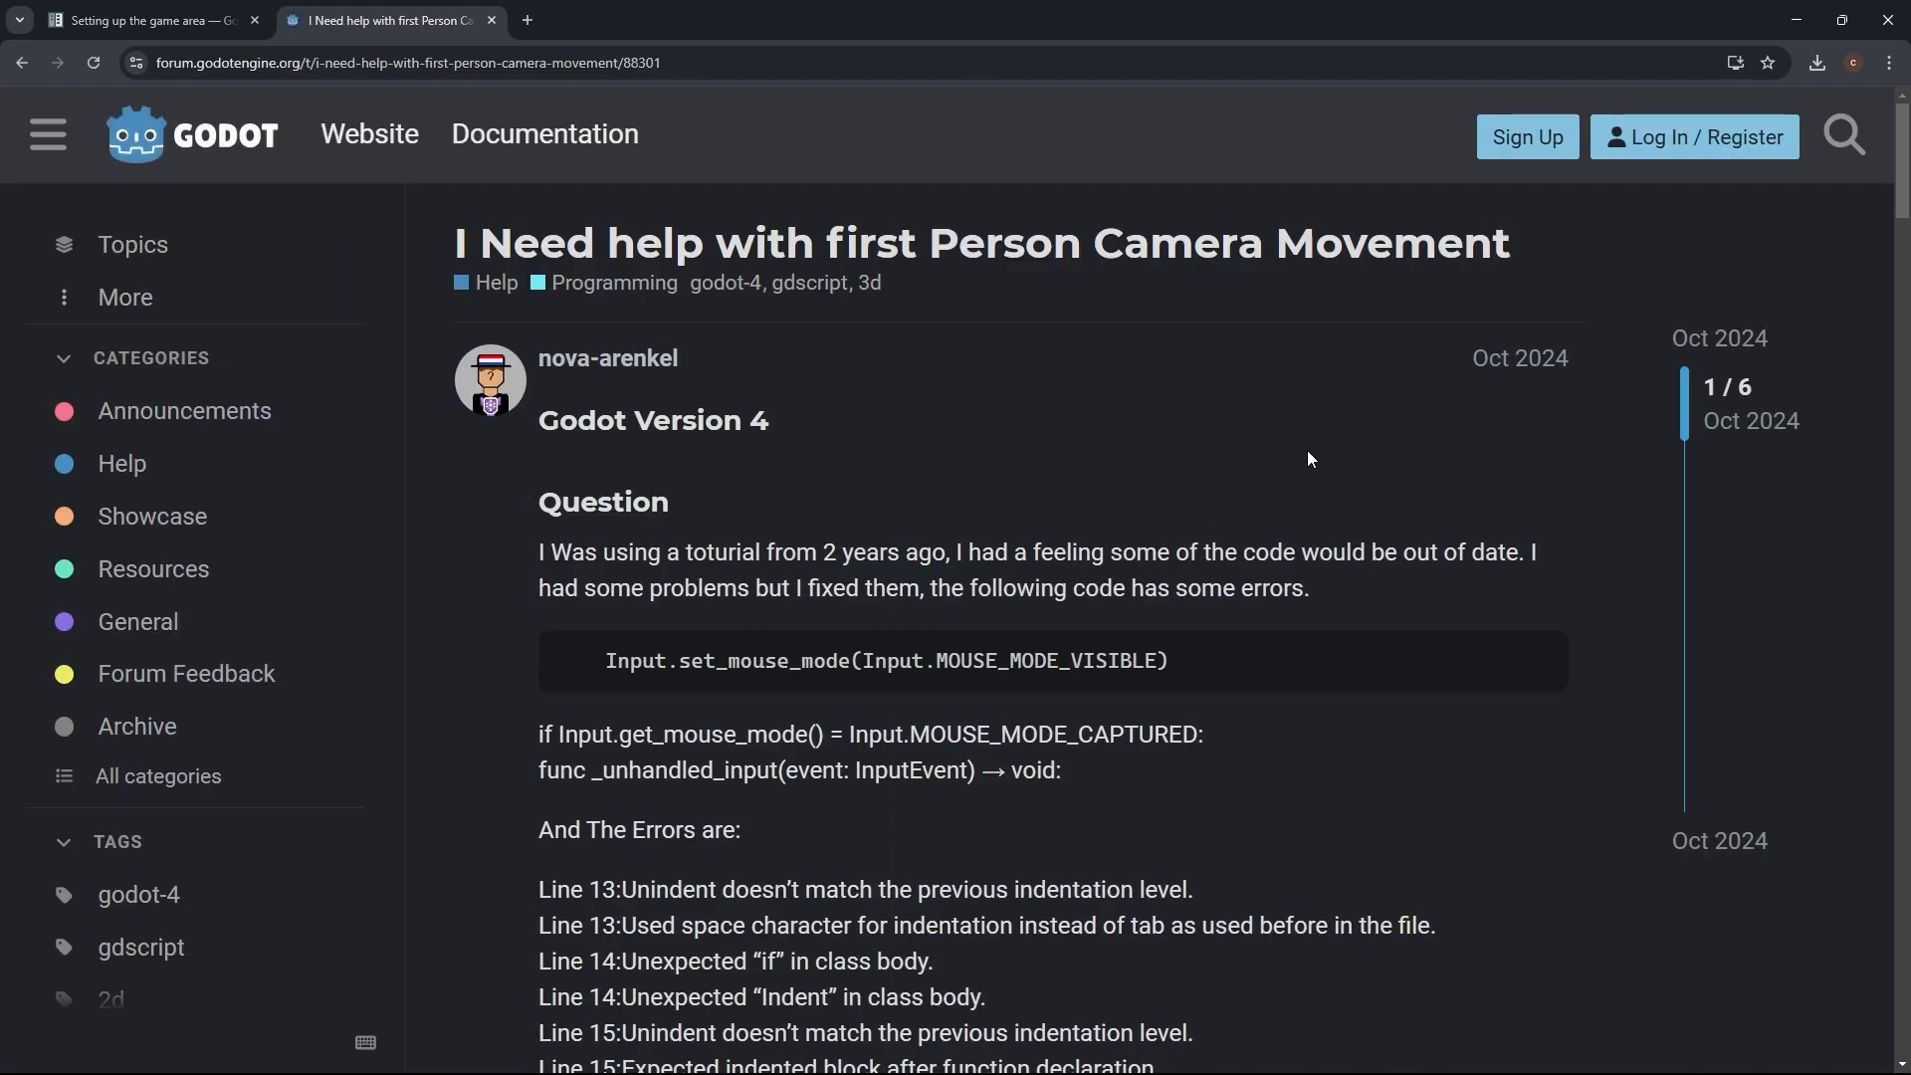
scroll(1314, 438, "down", 1)
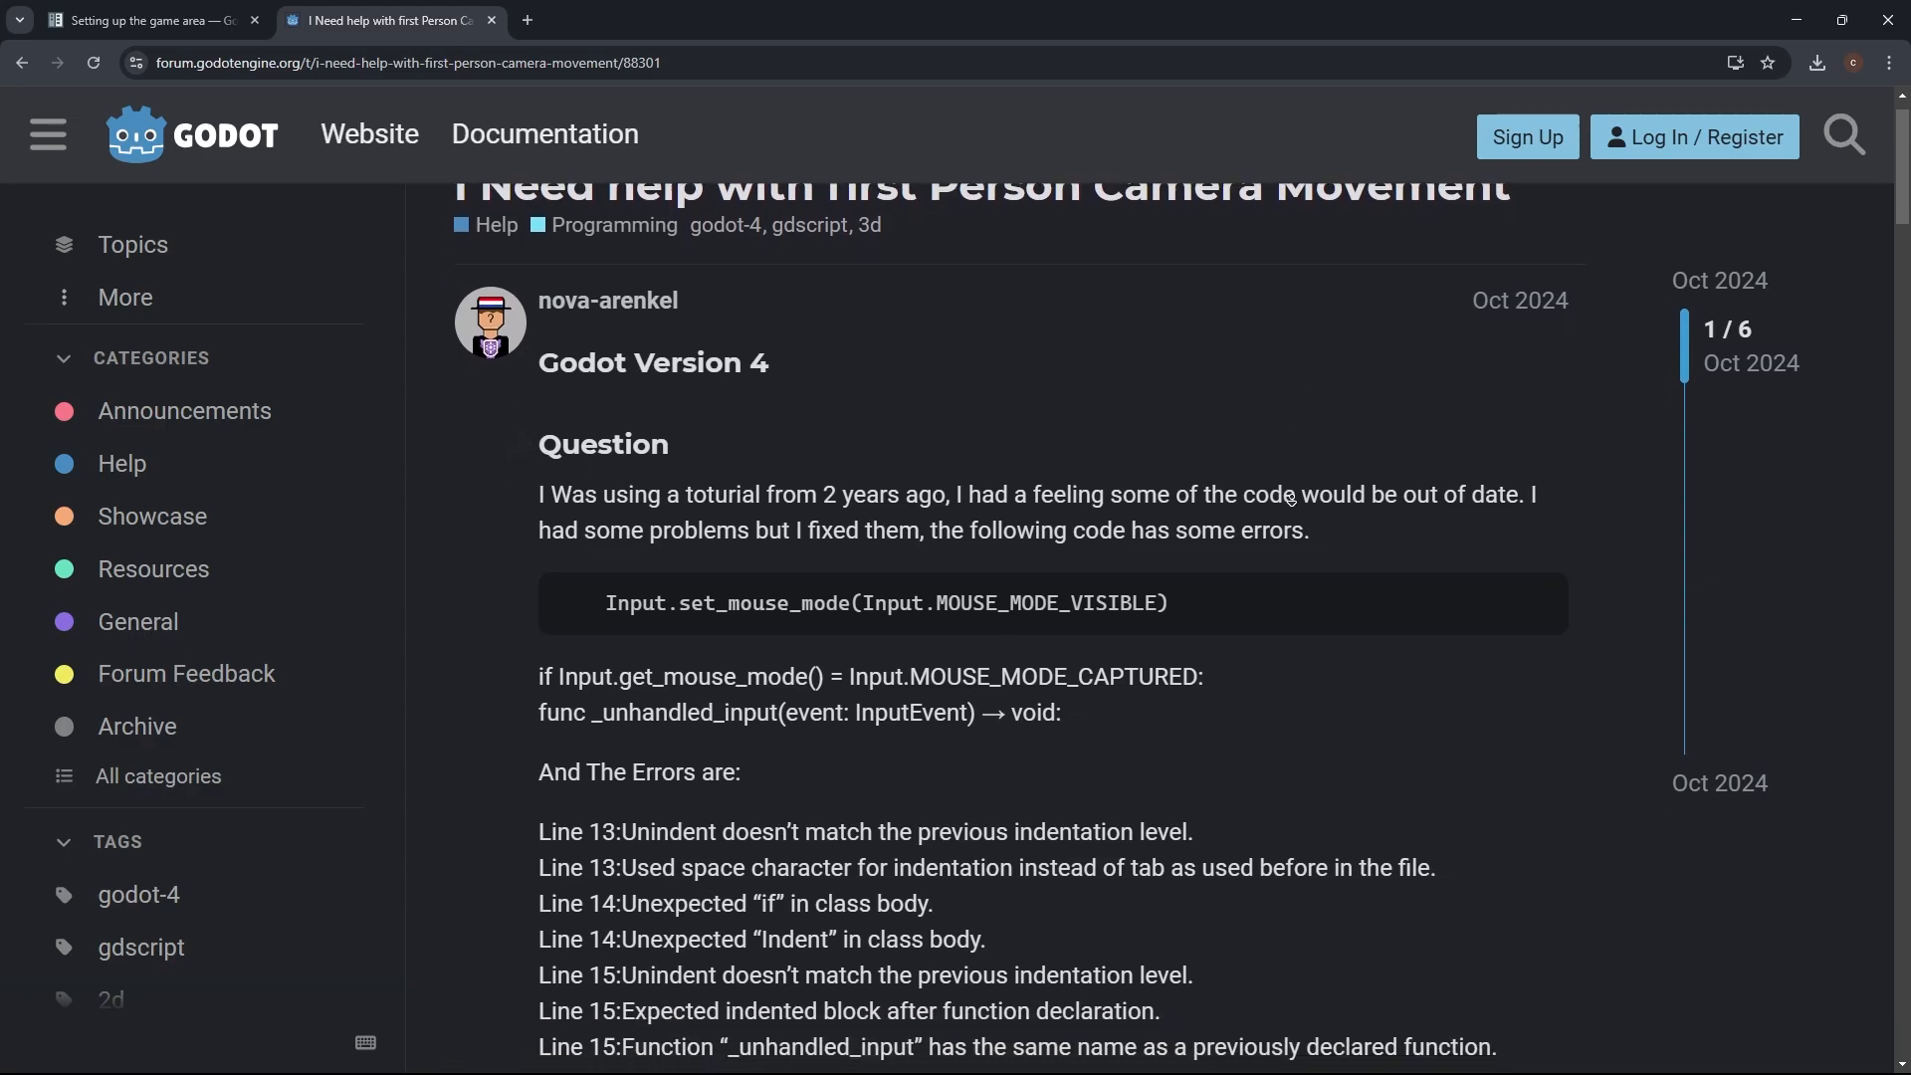
scroll(1290, 498, "down", 5)
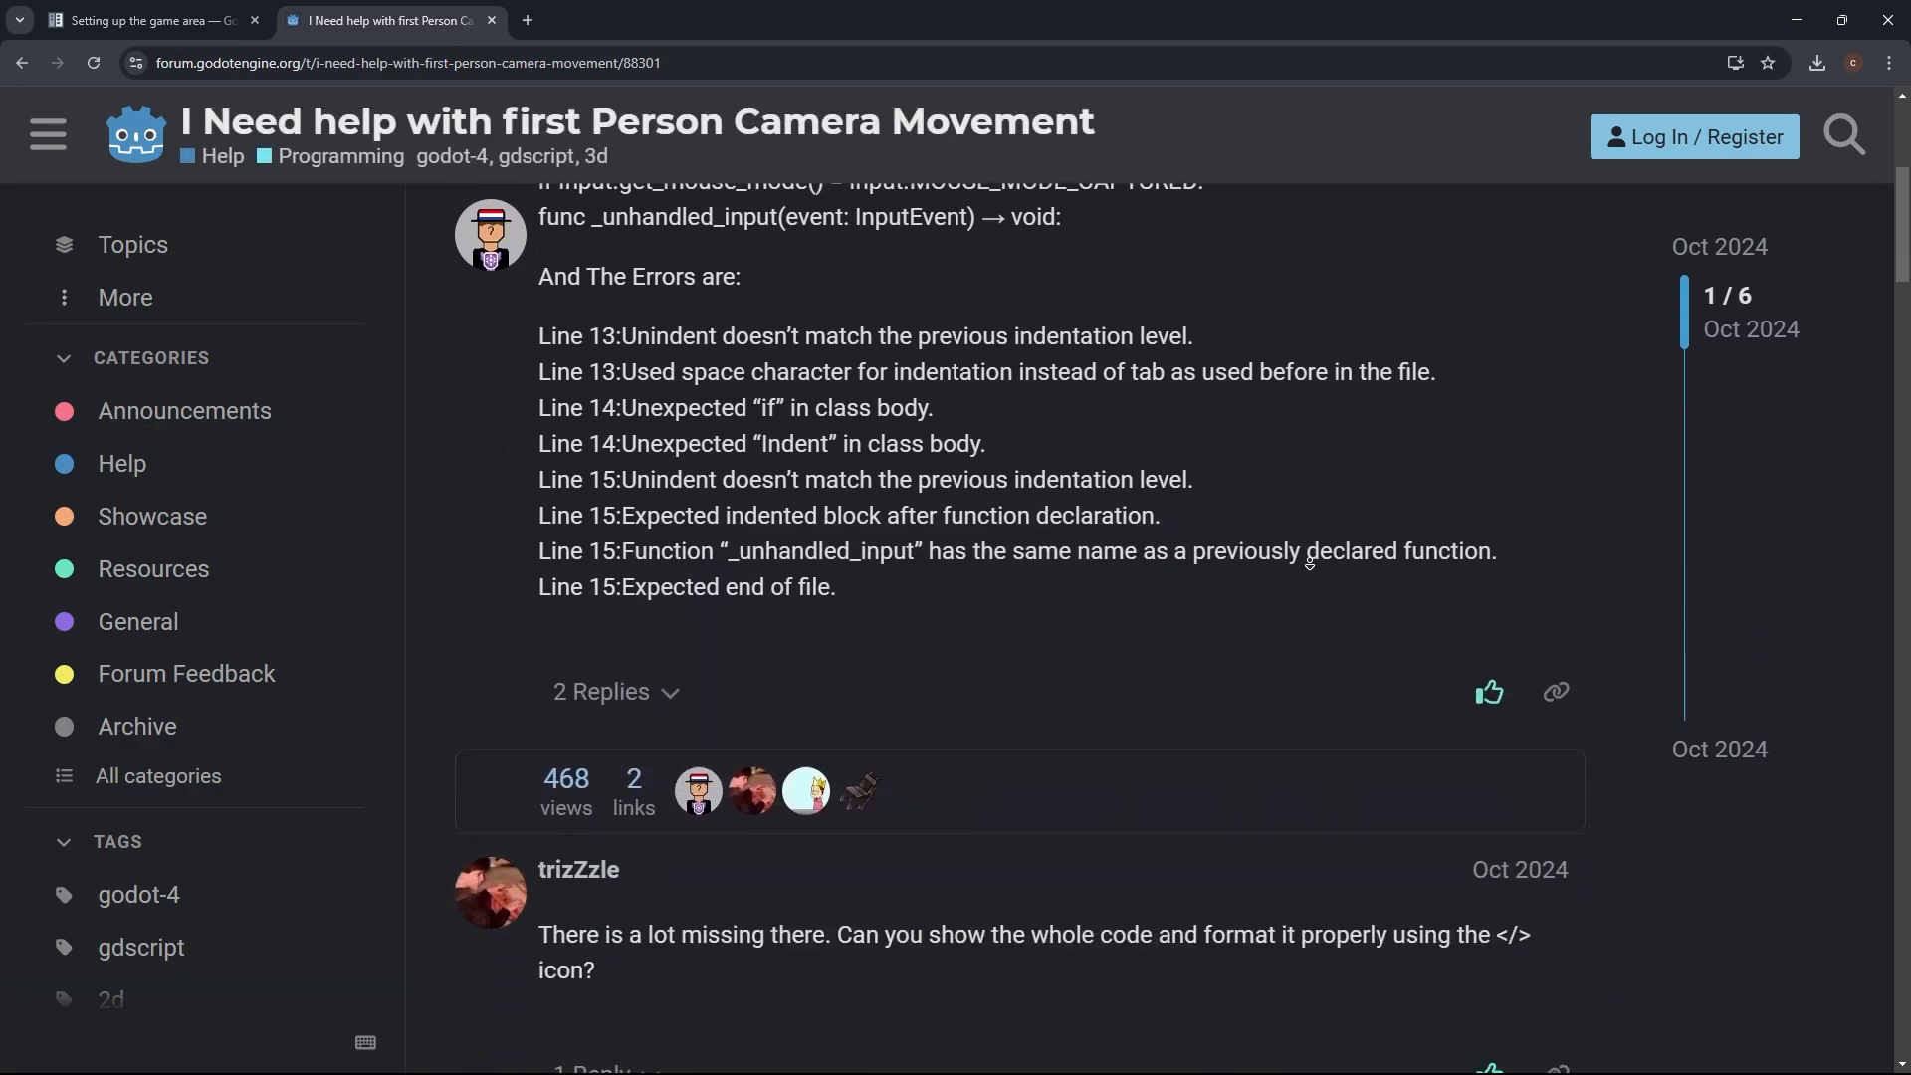
scroll(1309, 562, "down", 6)
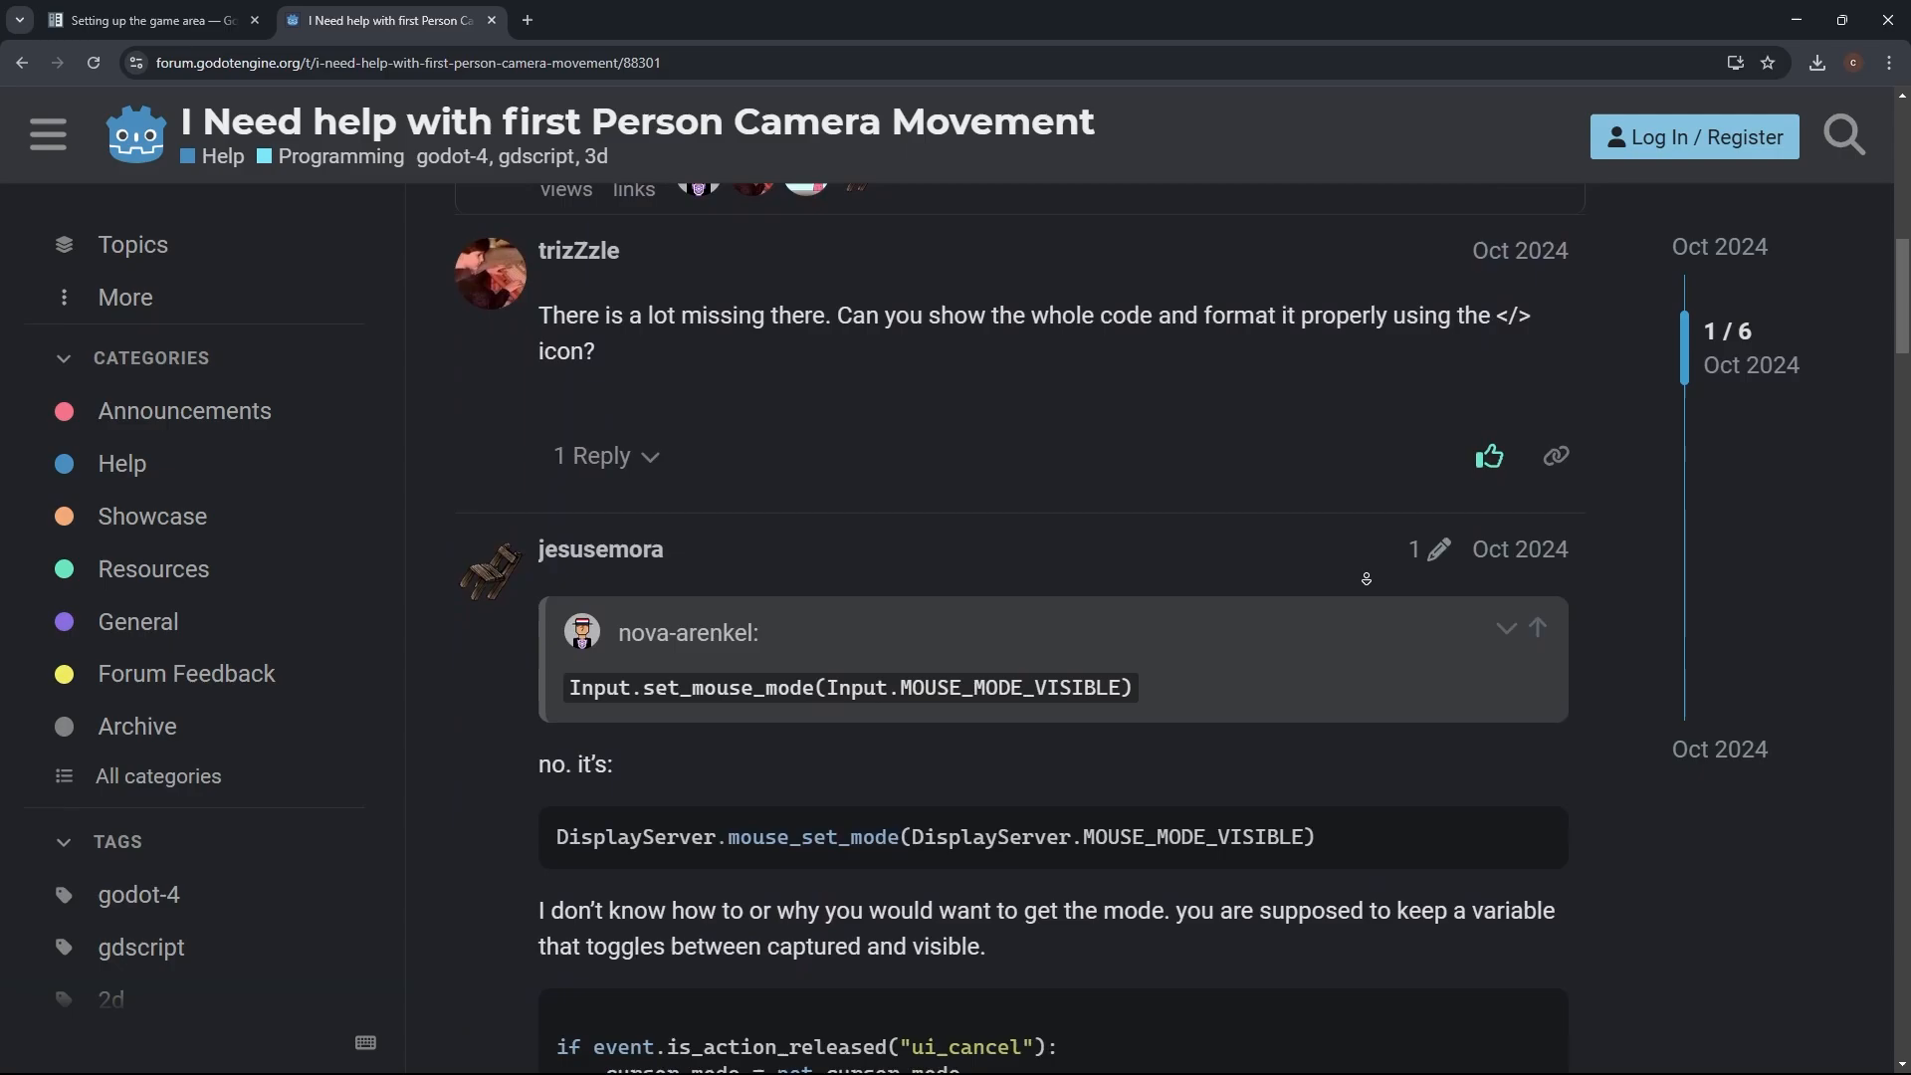
scroll(1366, 578, "down", 10)
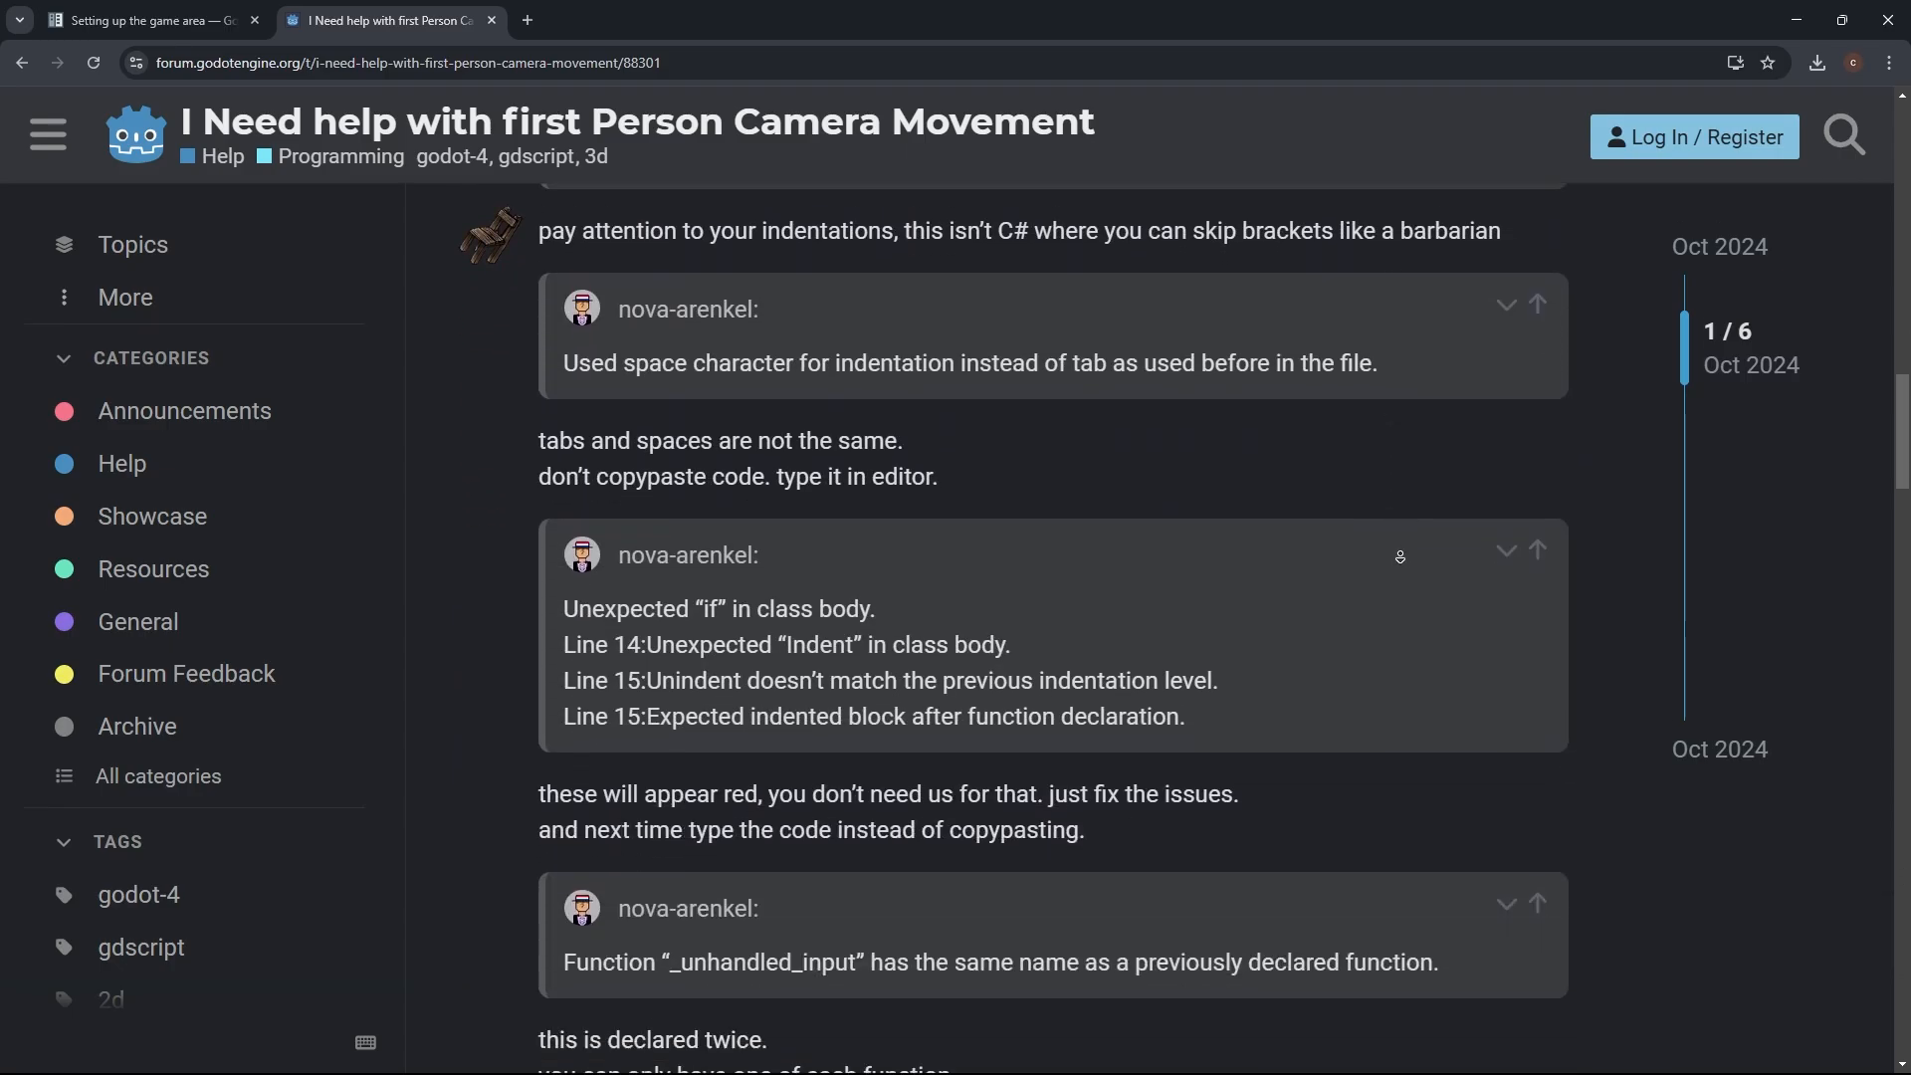
scroll(1399, 557, "down", 5)
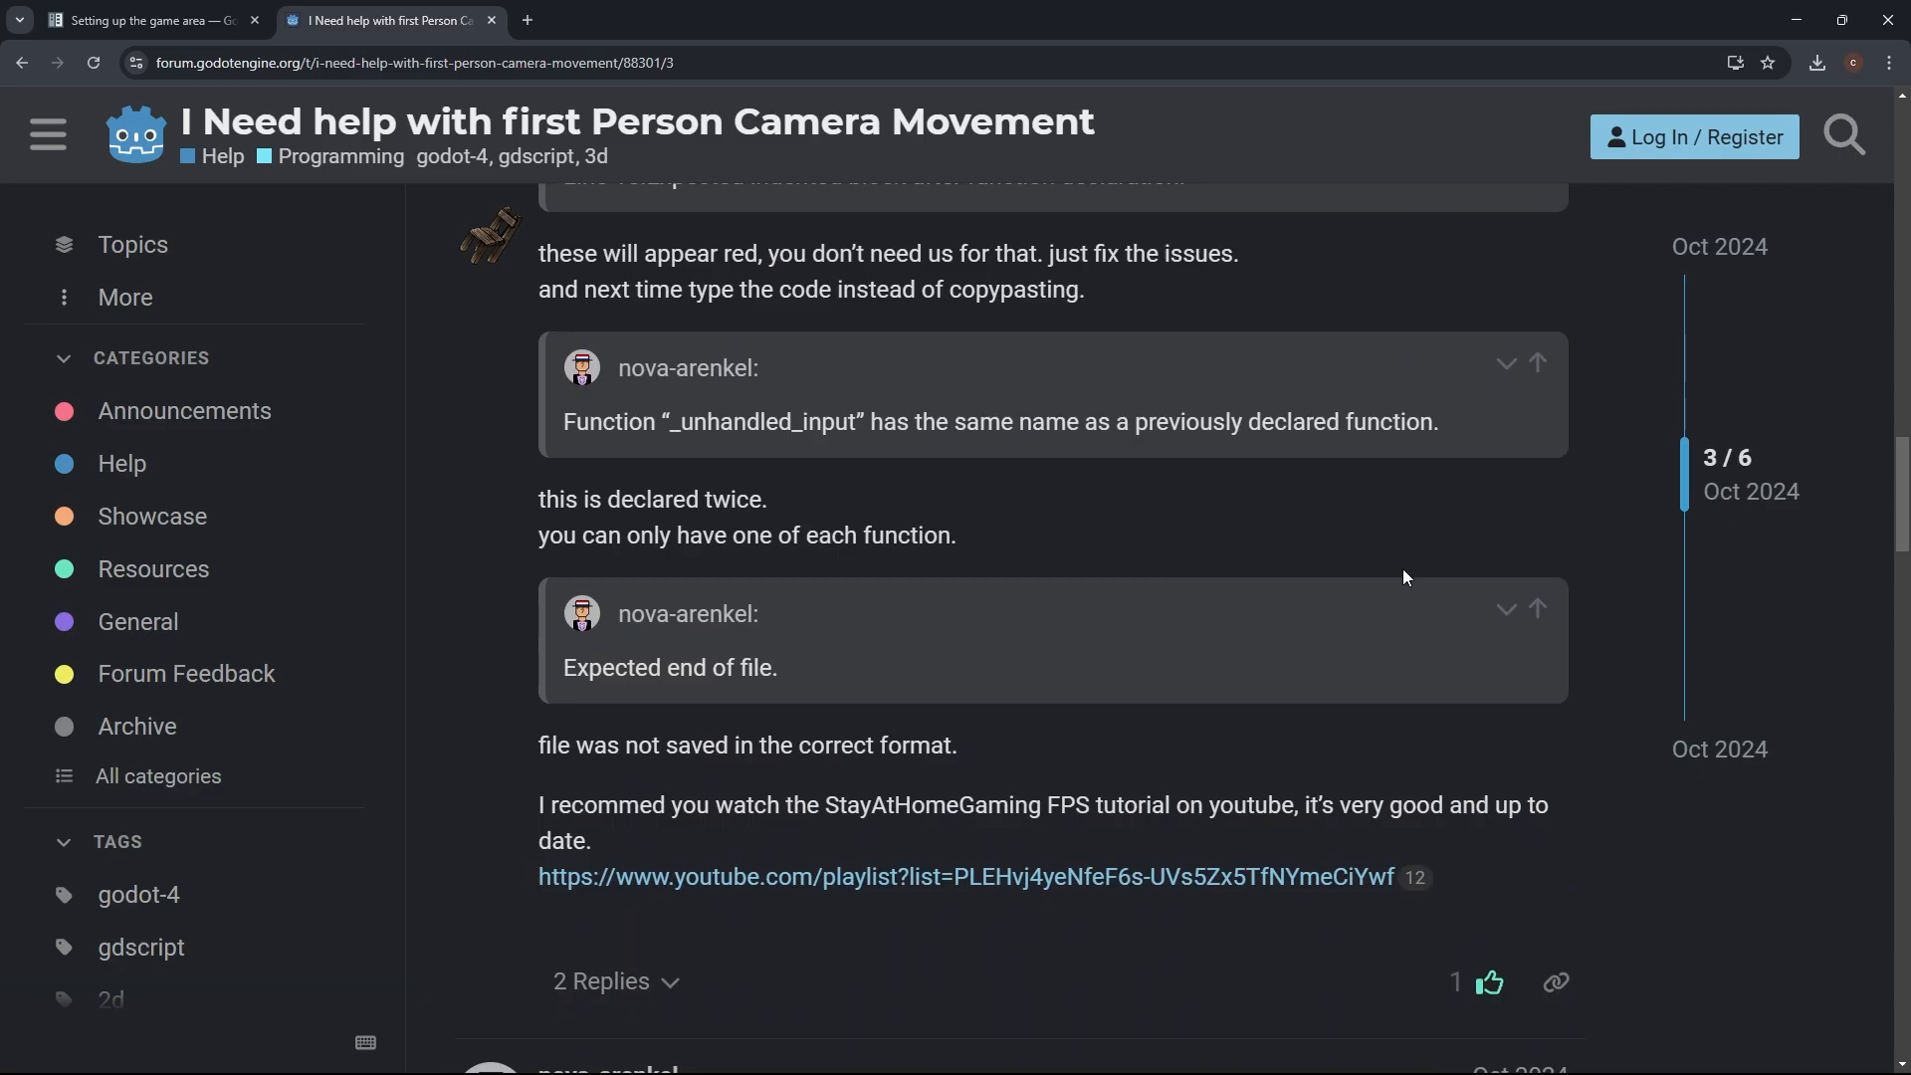
Step: Return to the Godot docs page "Setting up the game area" and review the project import and start-project file instructions
left_click(160, 20)
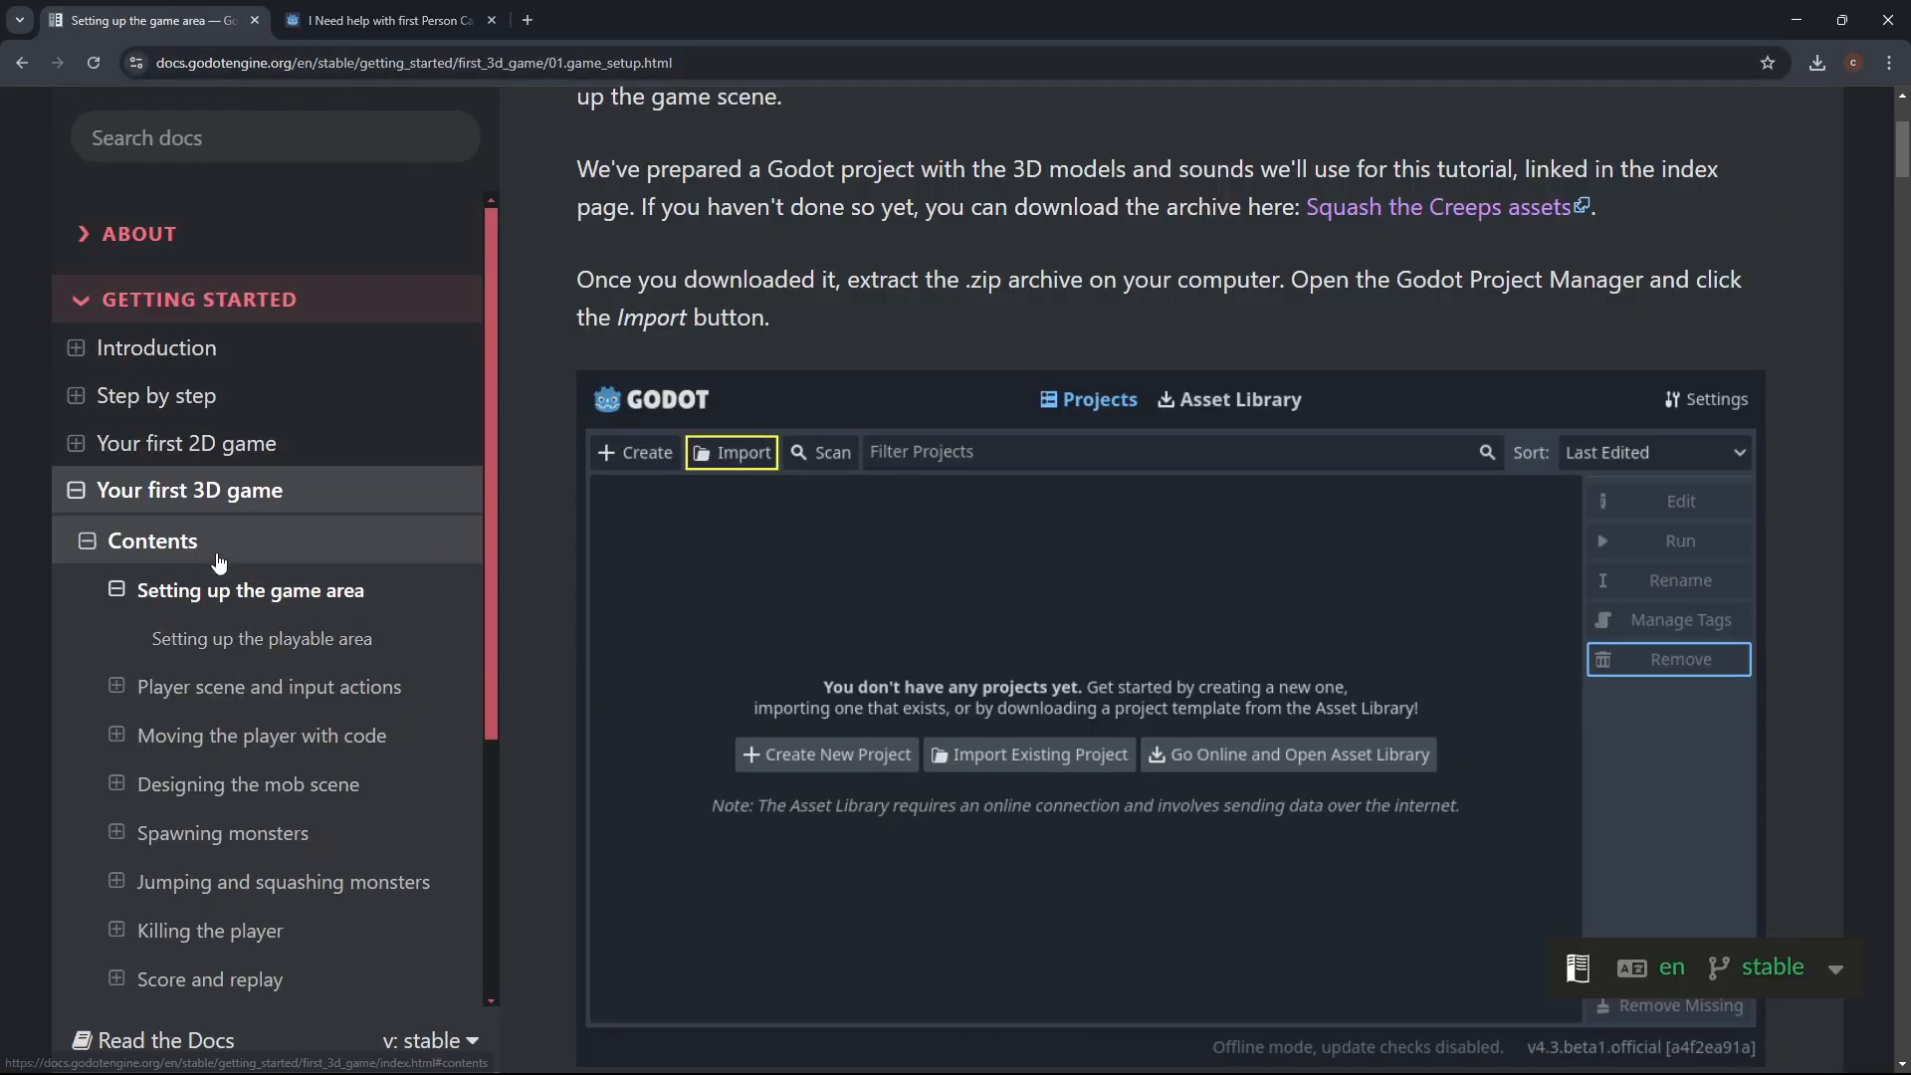
scroll(1322, 258, "down", 9)
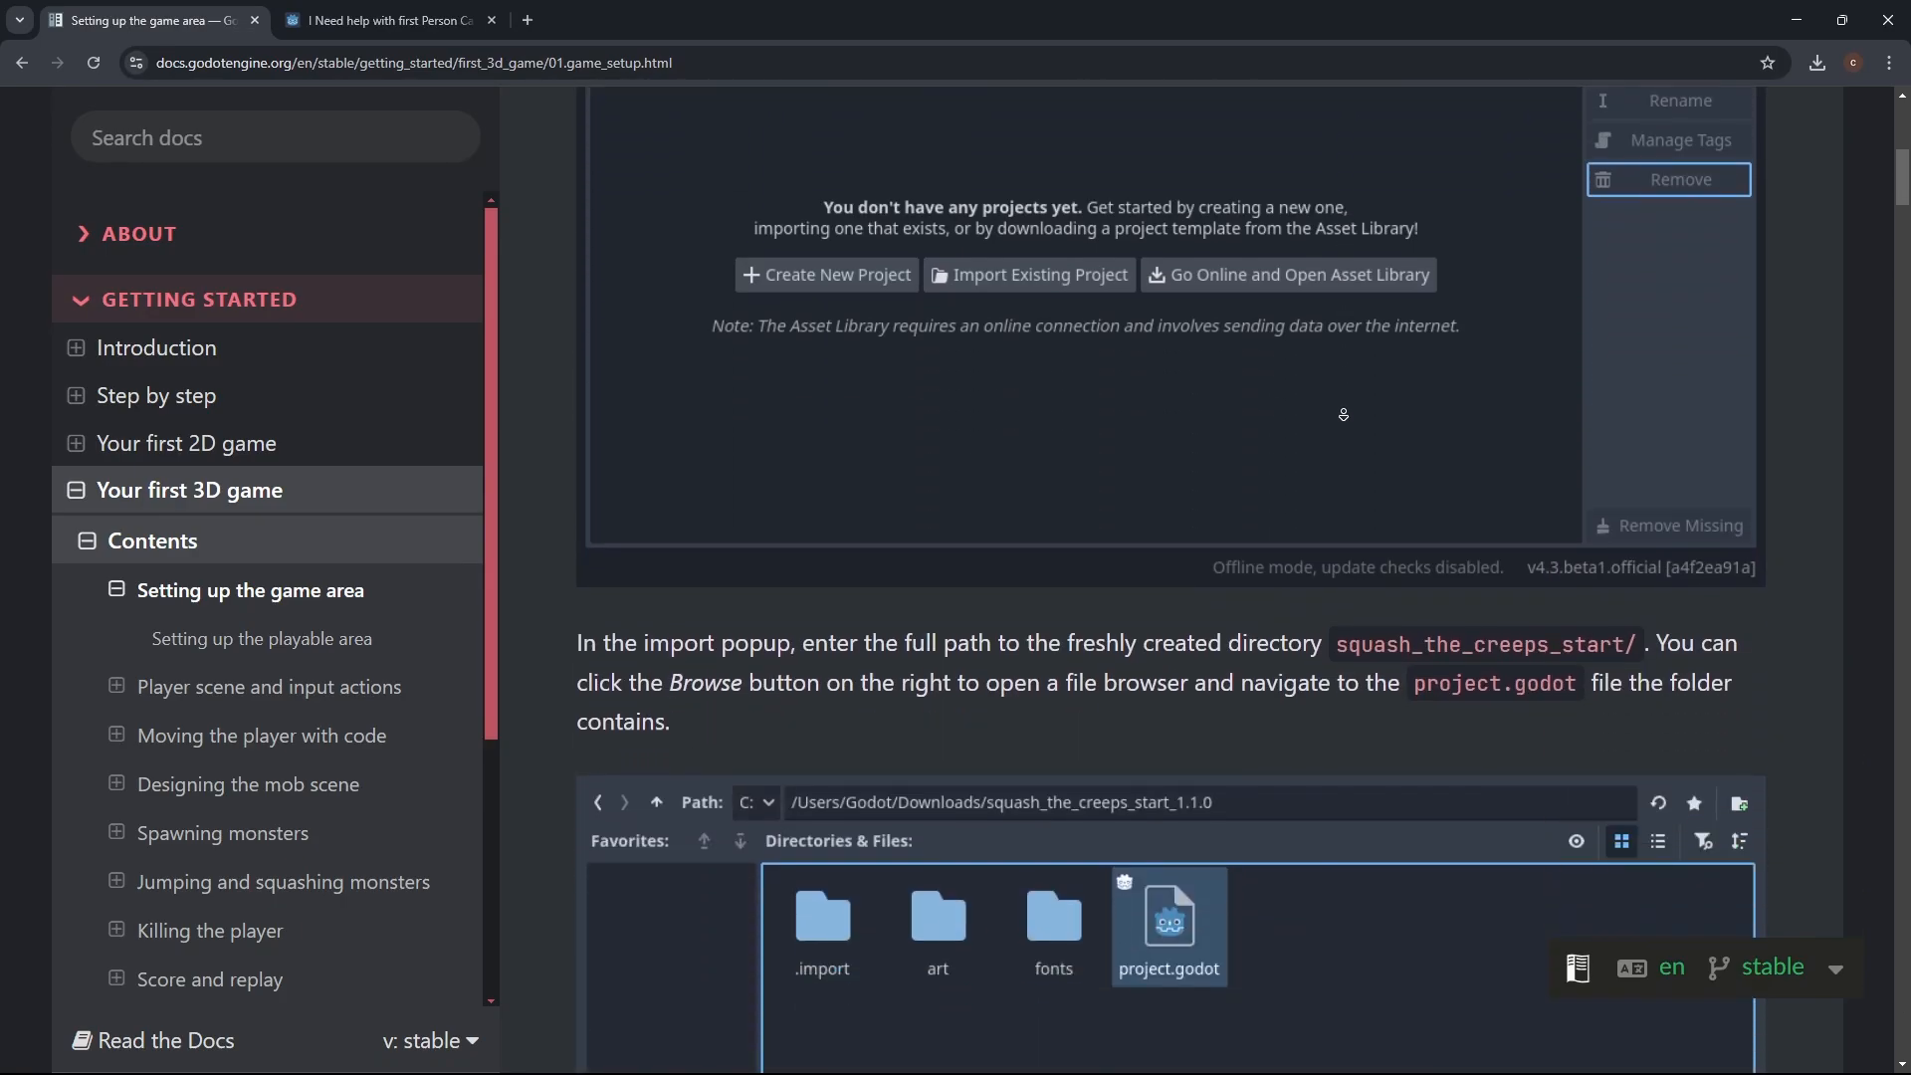
scroll(1362, 311, "down", 10)
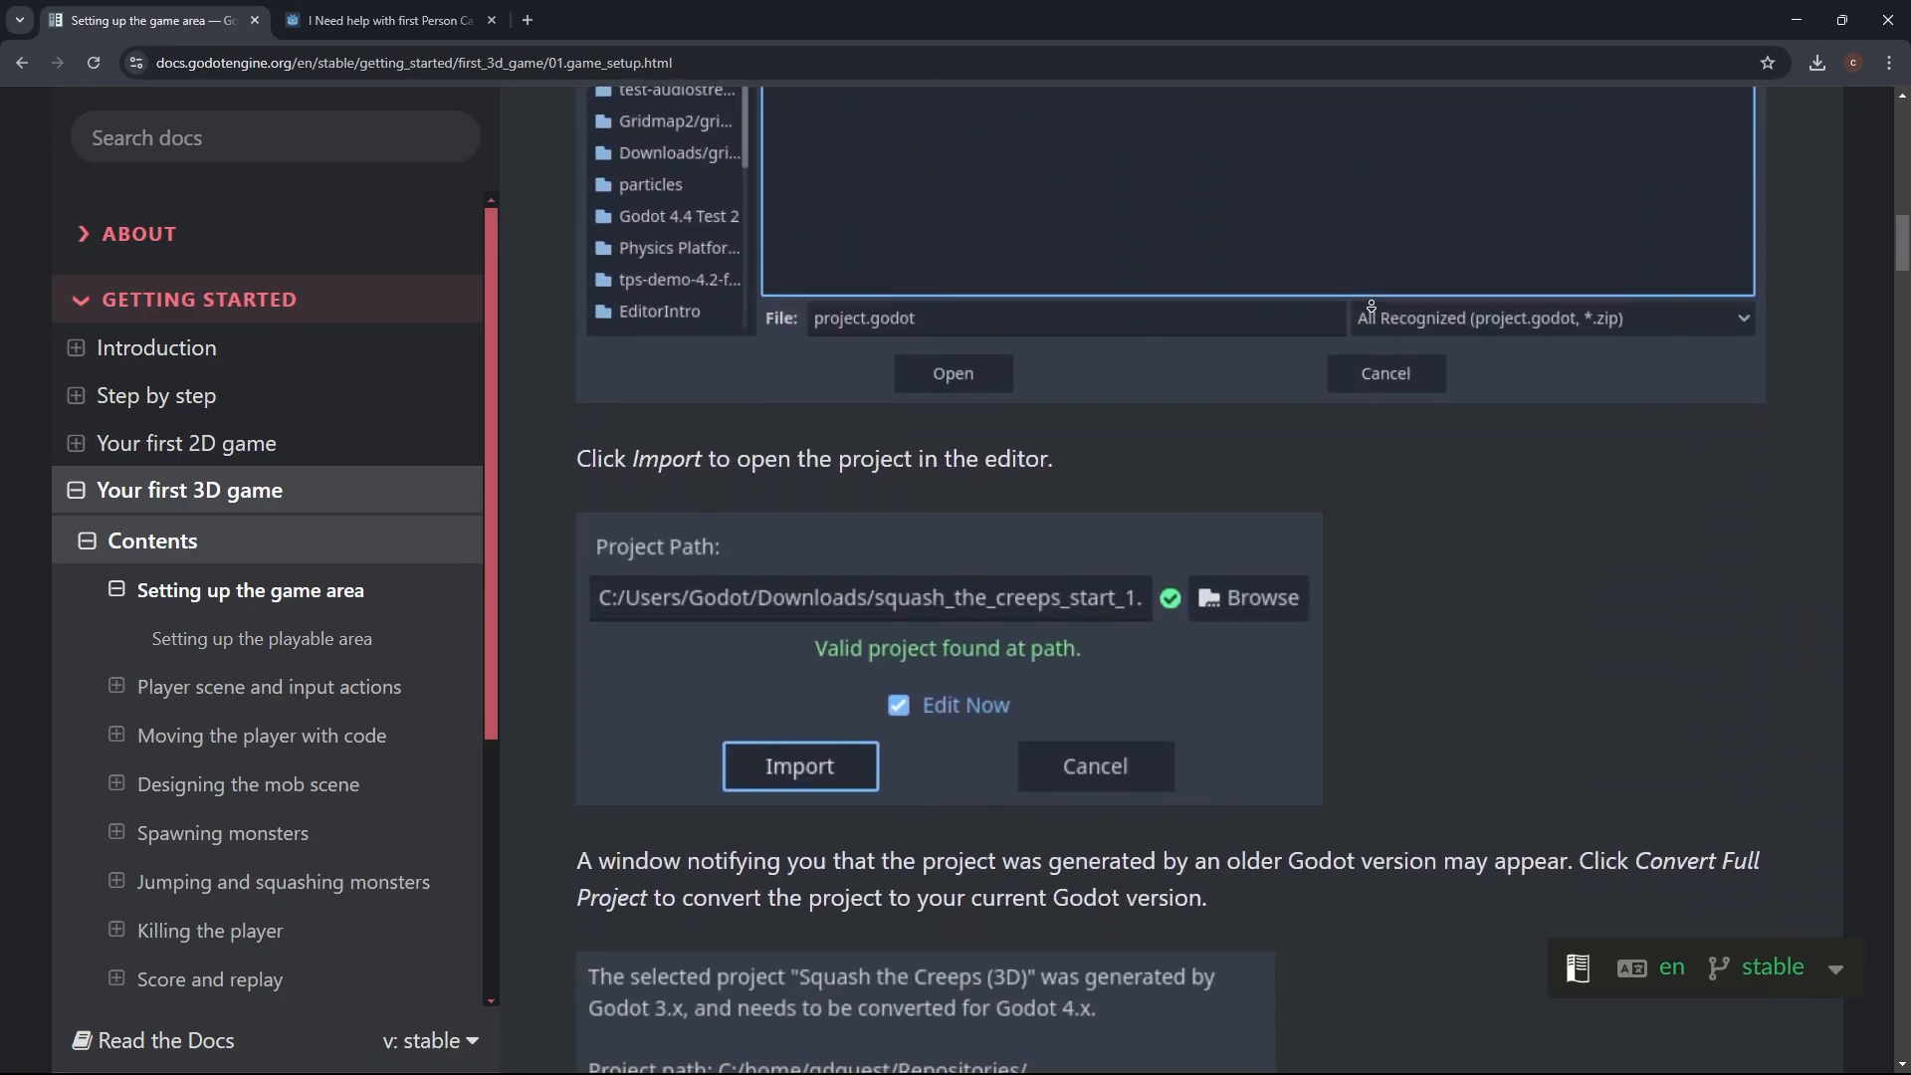
scroll(1421, 415, "down", 14)
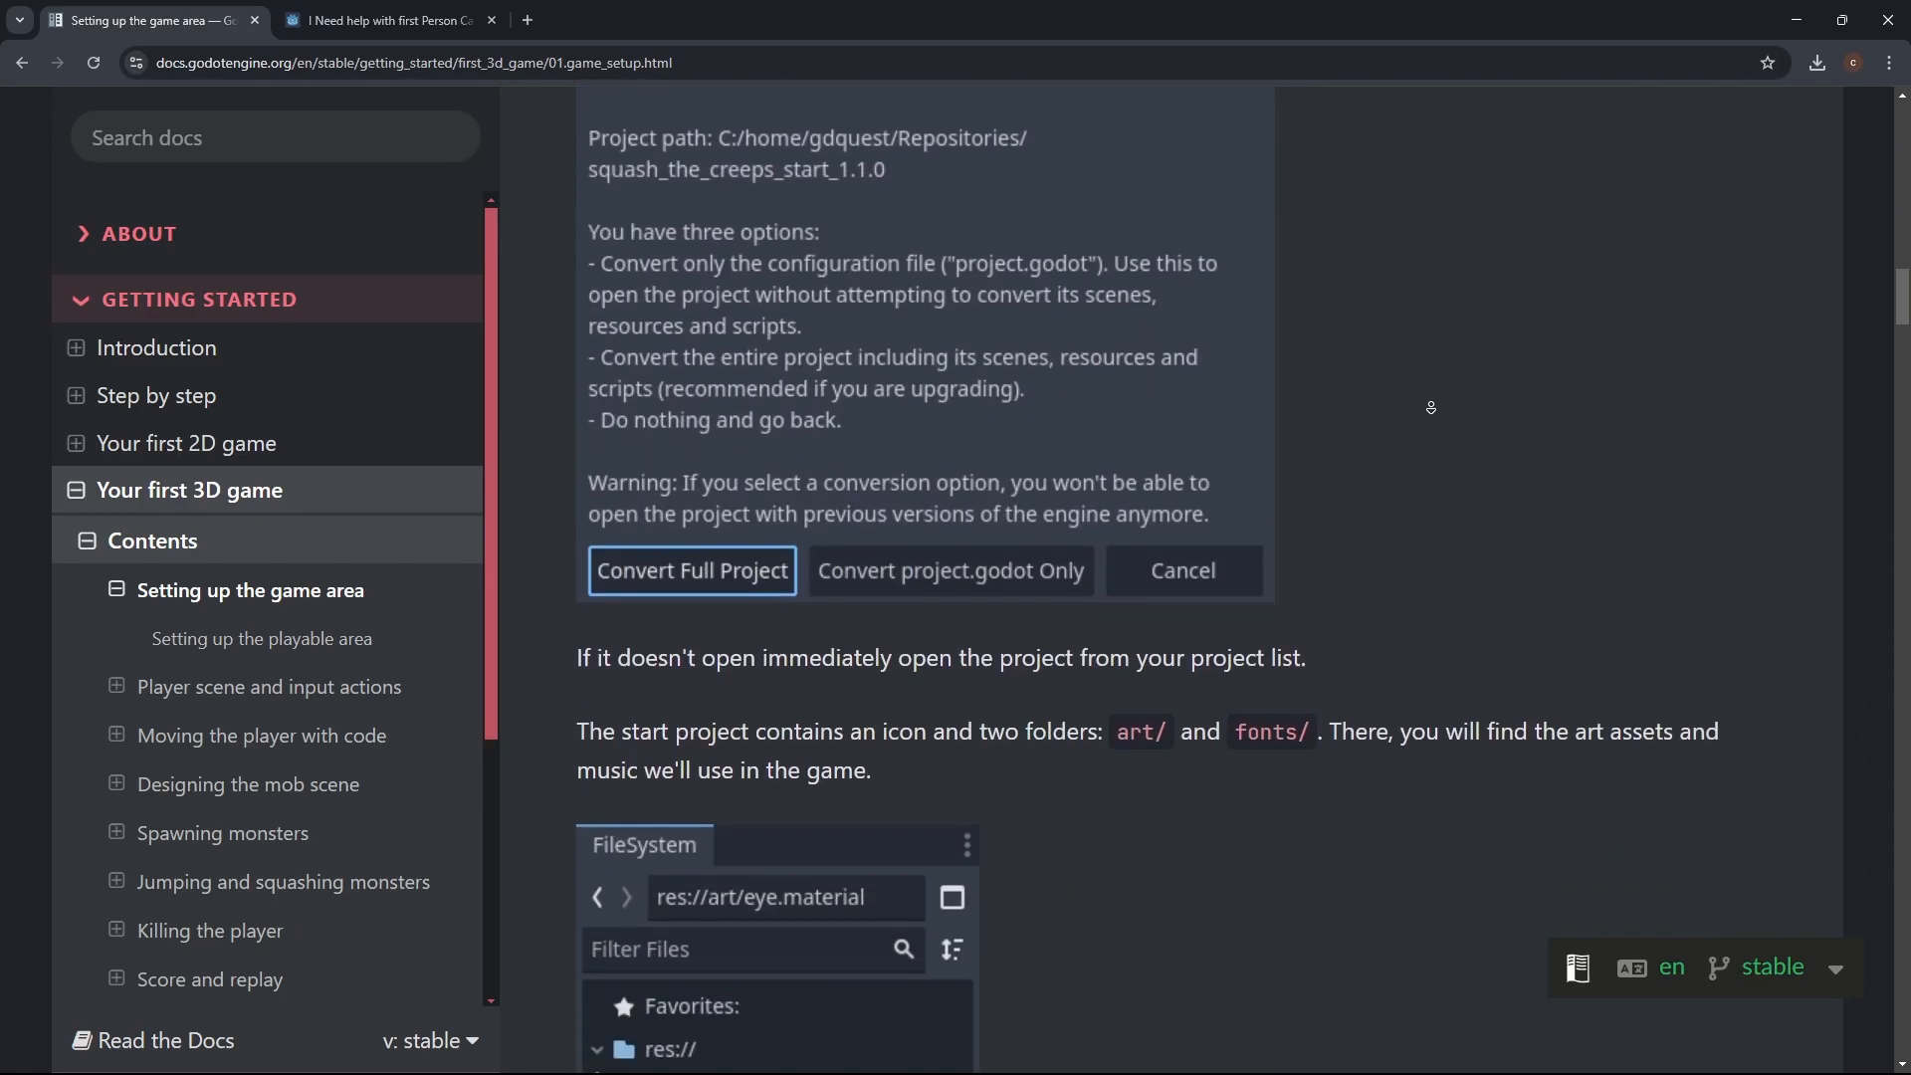
scroll(1415, 283, "down", 2)
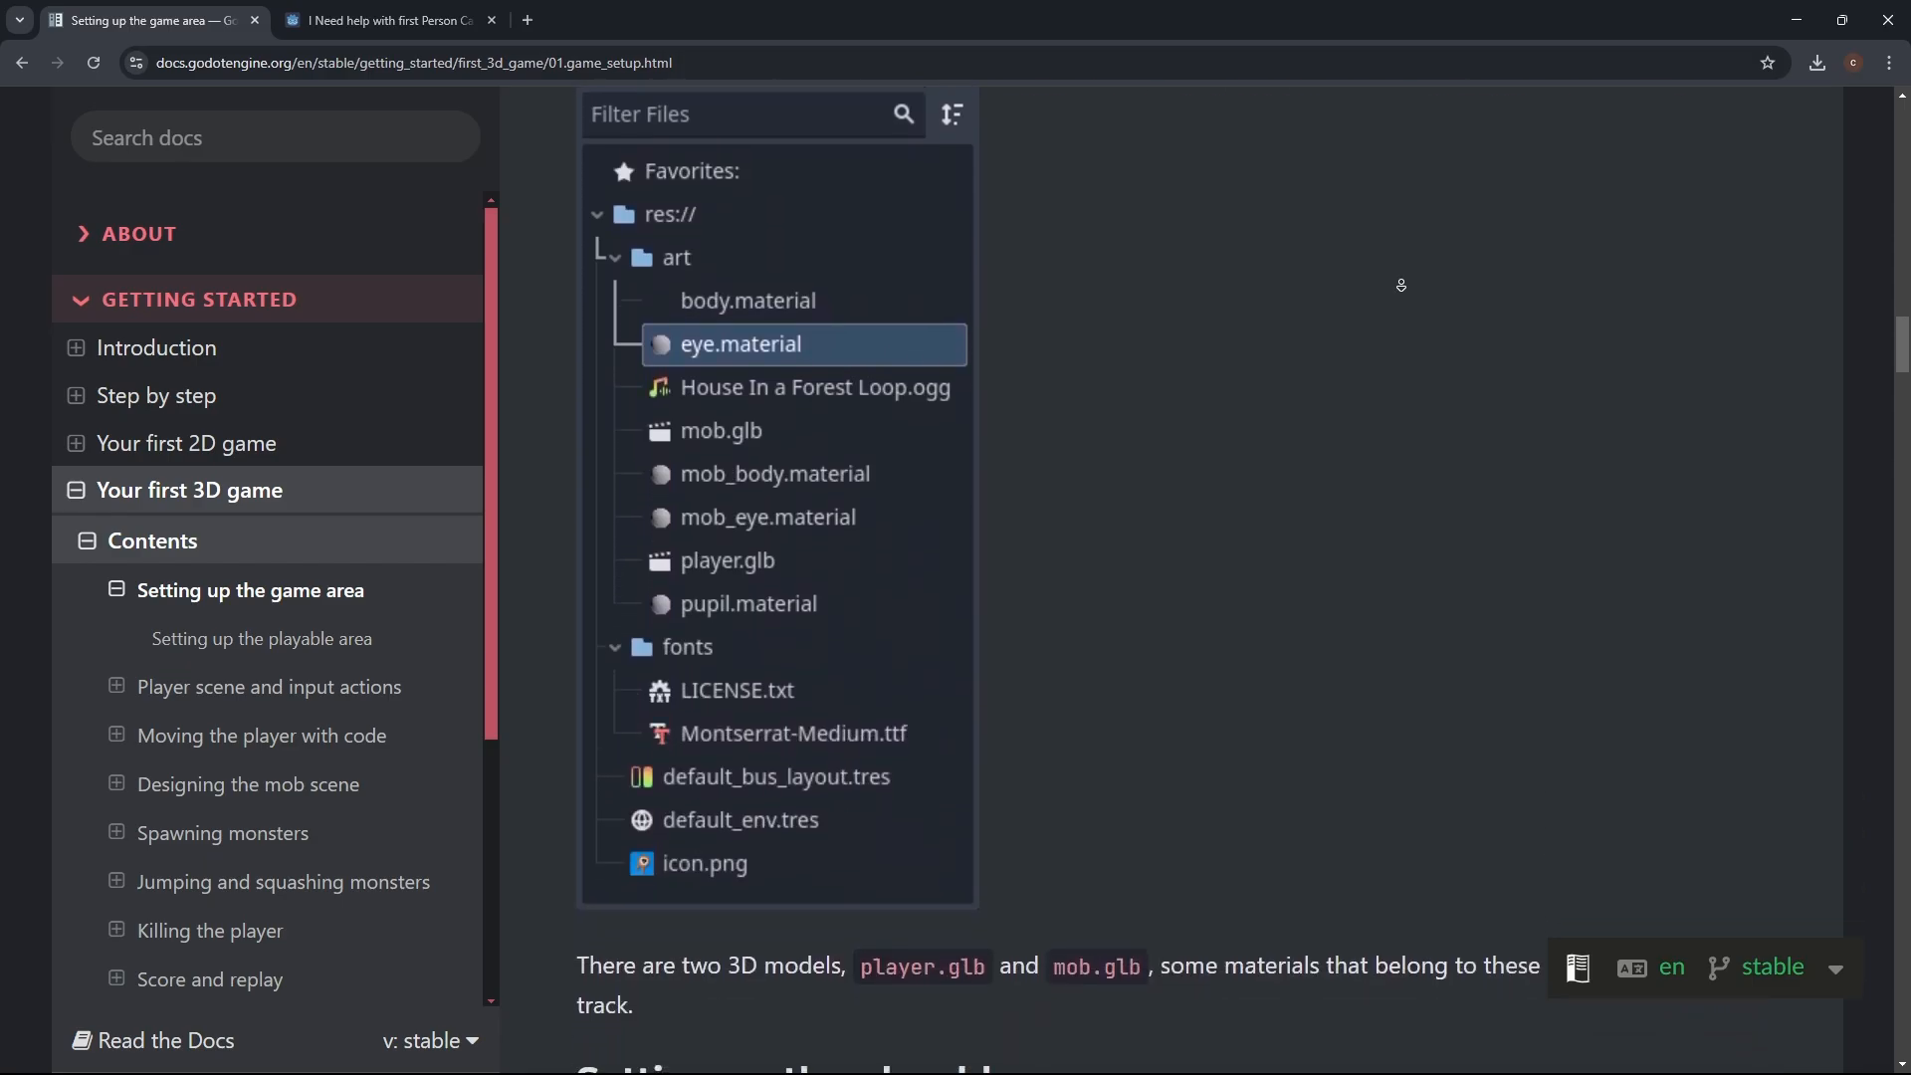
scroll(1407, 182, "up", 1)
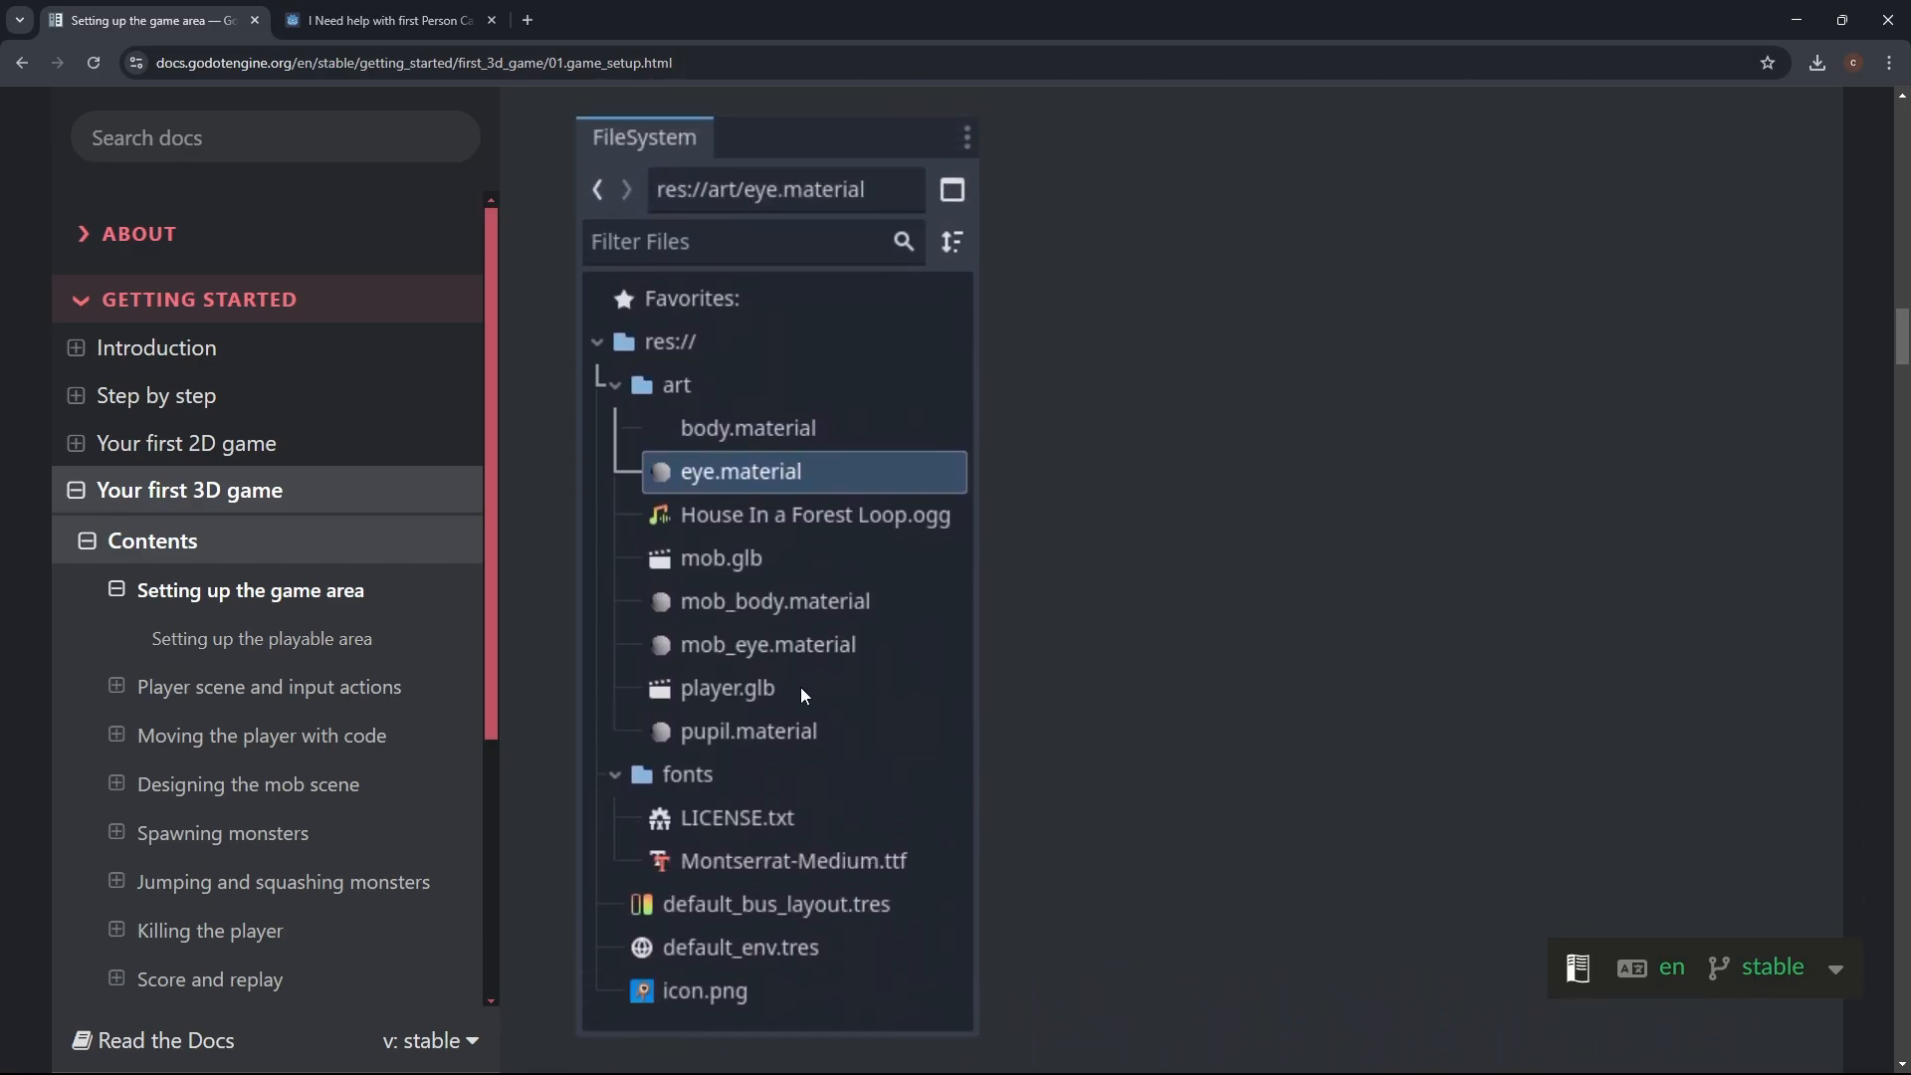
Step: Read the "Setting up the playable area" section on the Main root node, the StaticBody3D ground and its box collision shape
scroll(1339, 356, "down", 8)
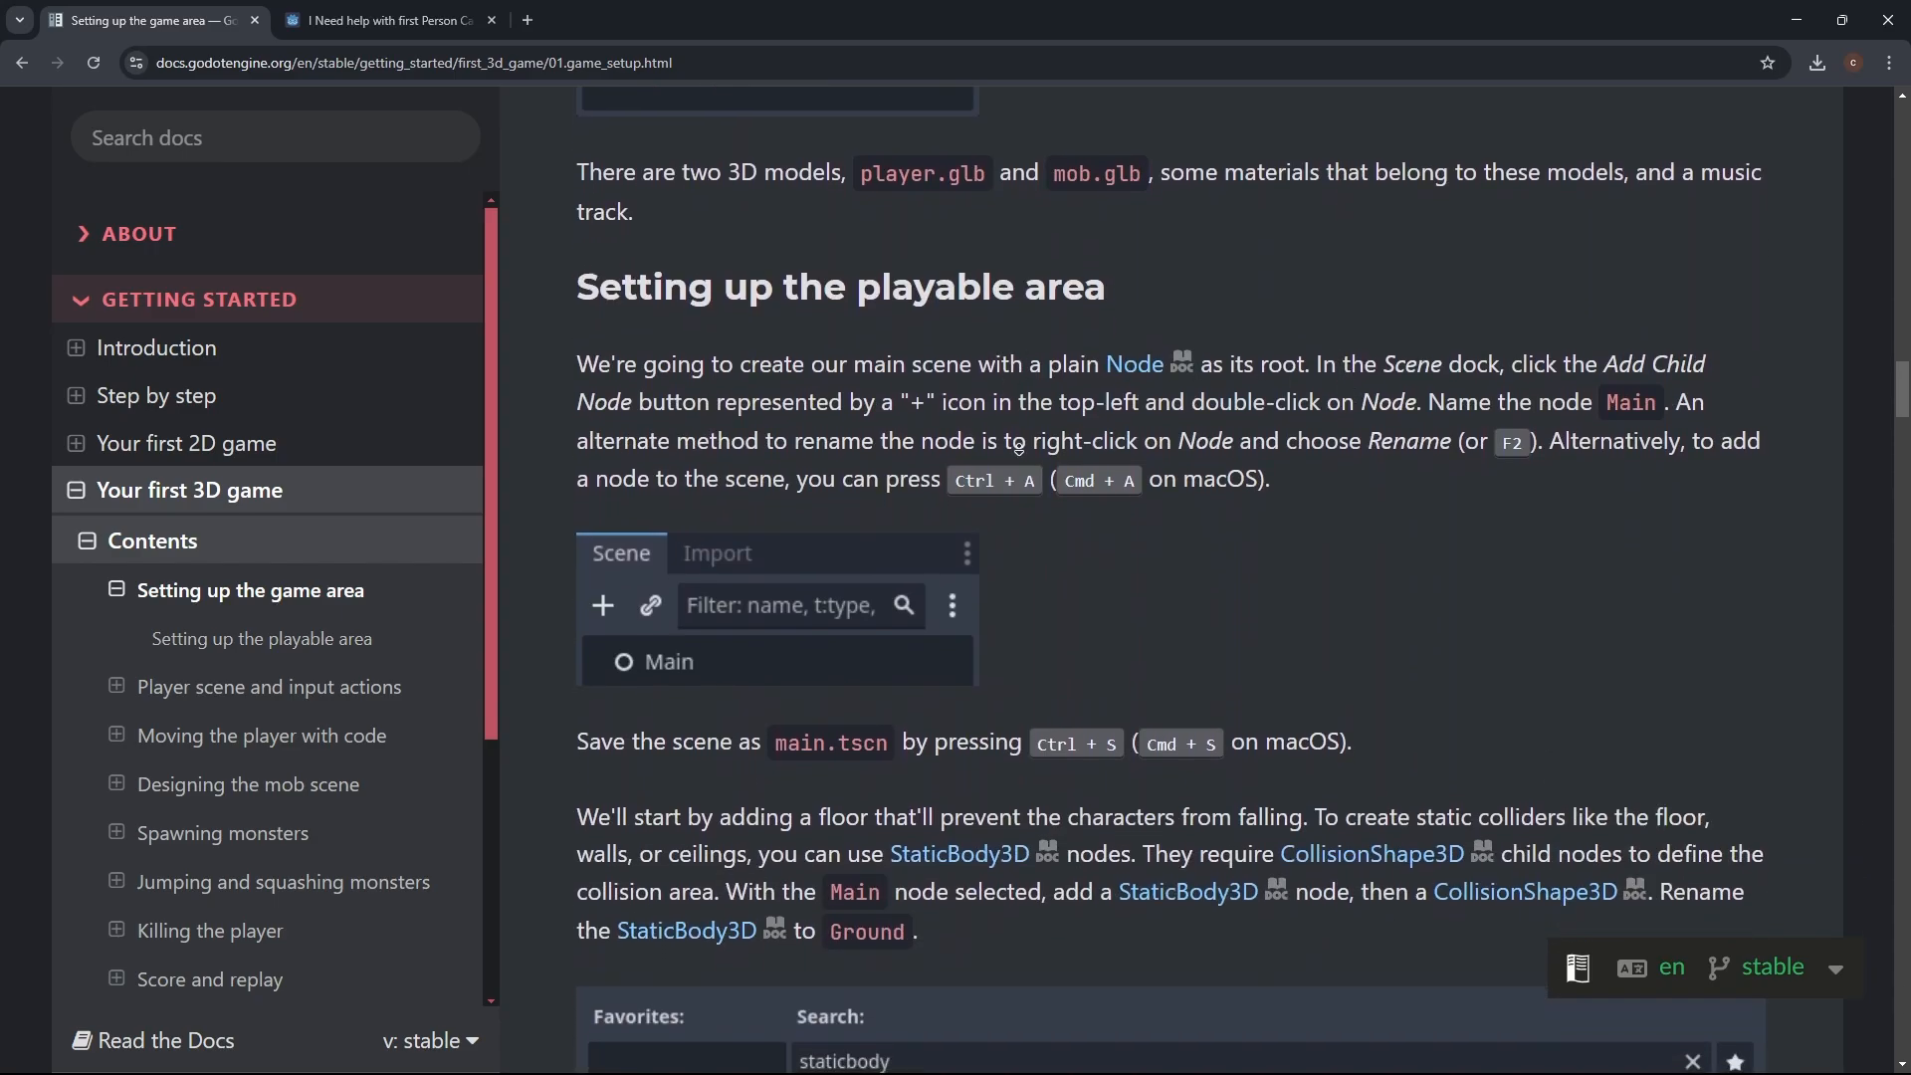
scroll(1059, 443, "down", 5)
scroll(1059, 443, "down", 1)
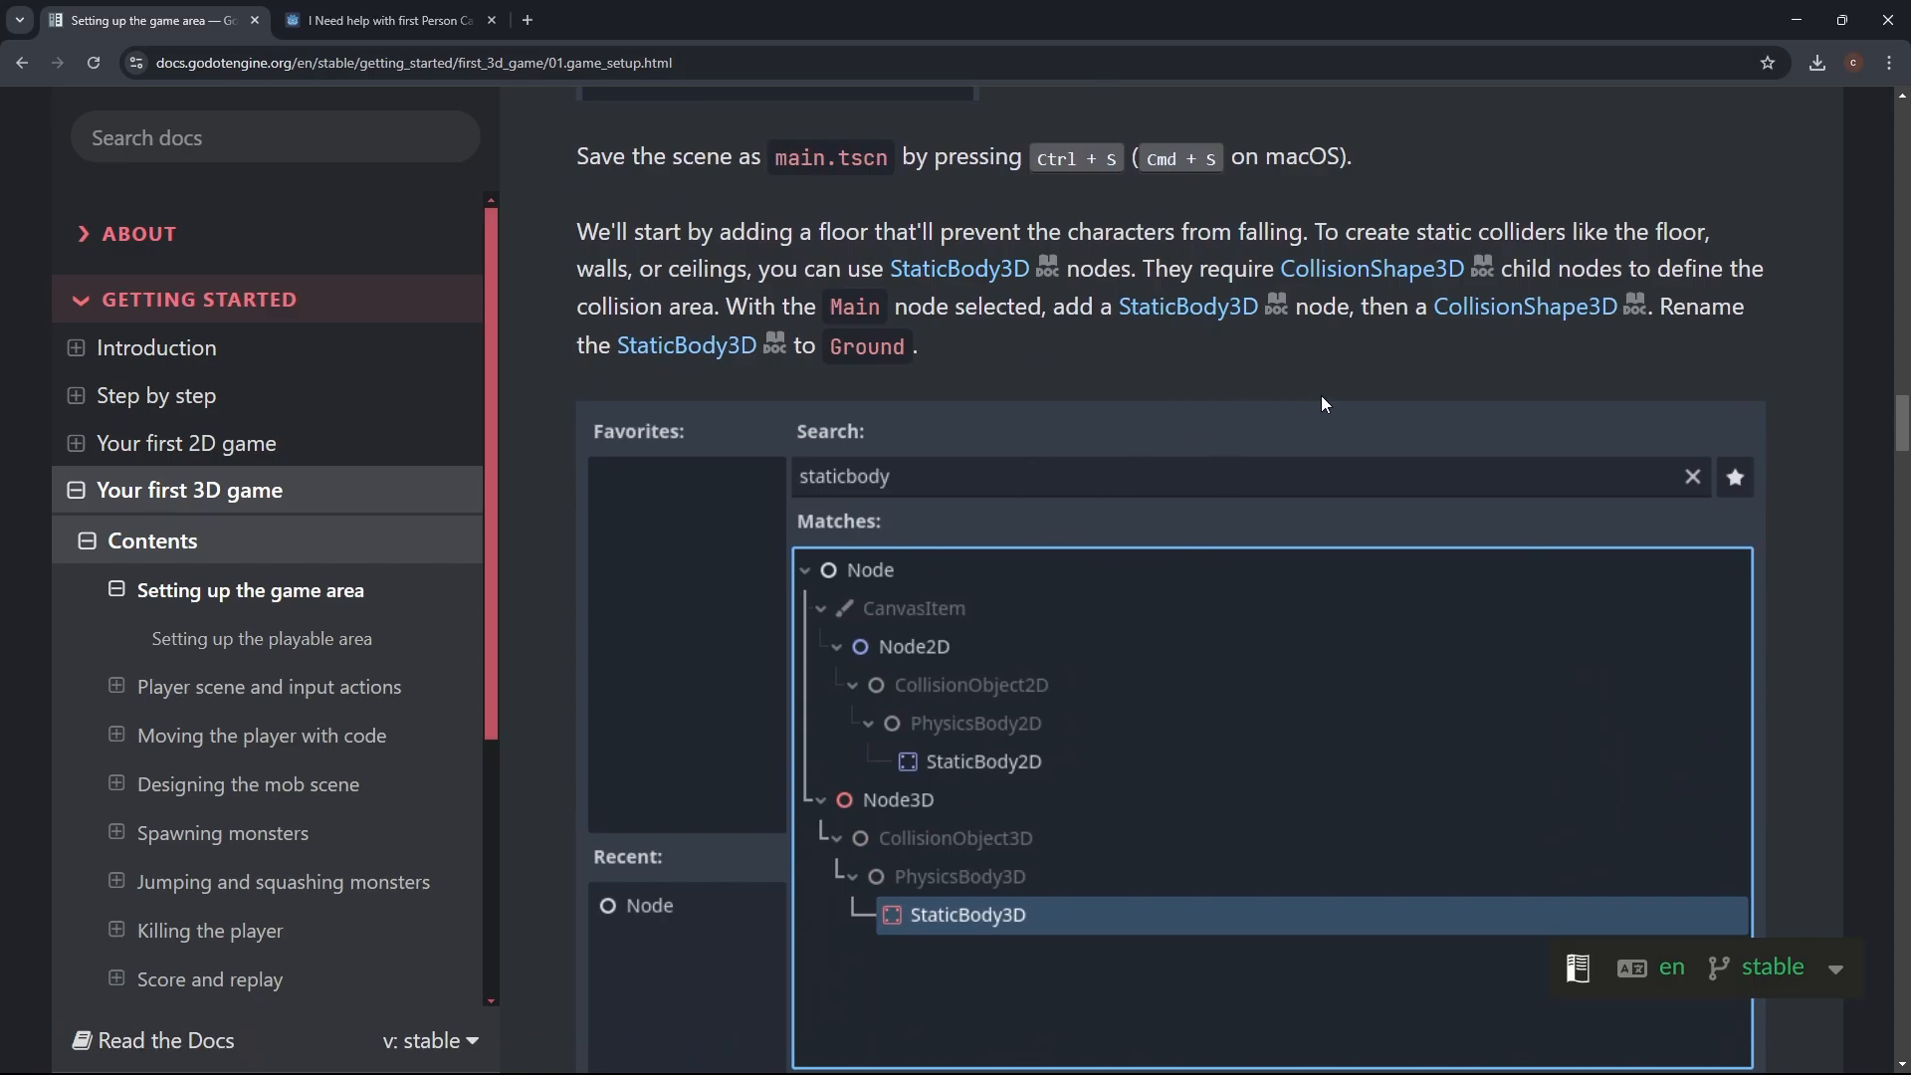
scroll(1322, 396, "up", 1)
scroll(1308, 596, "down", 6)
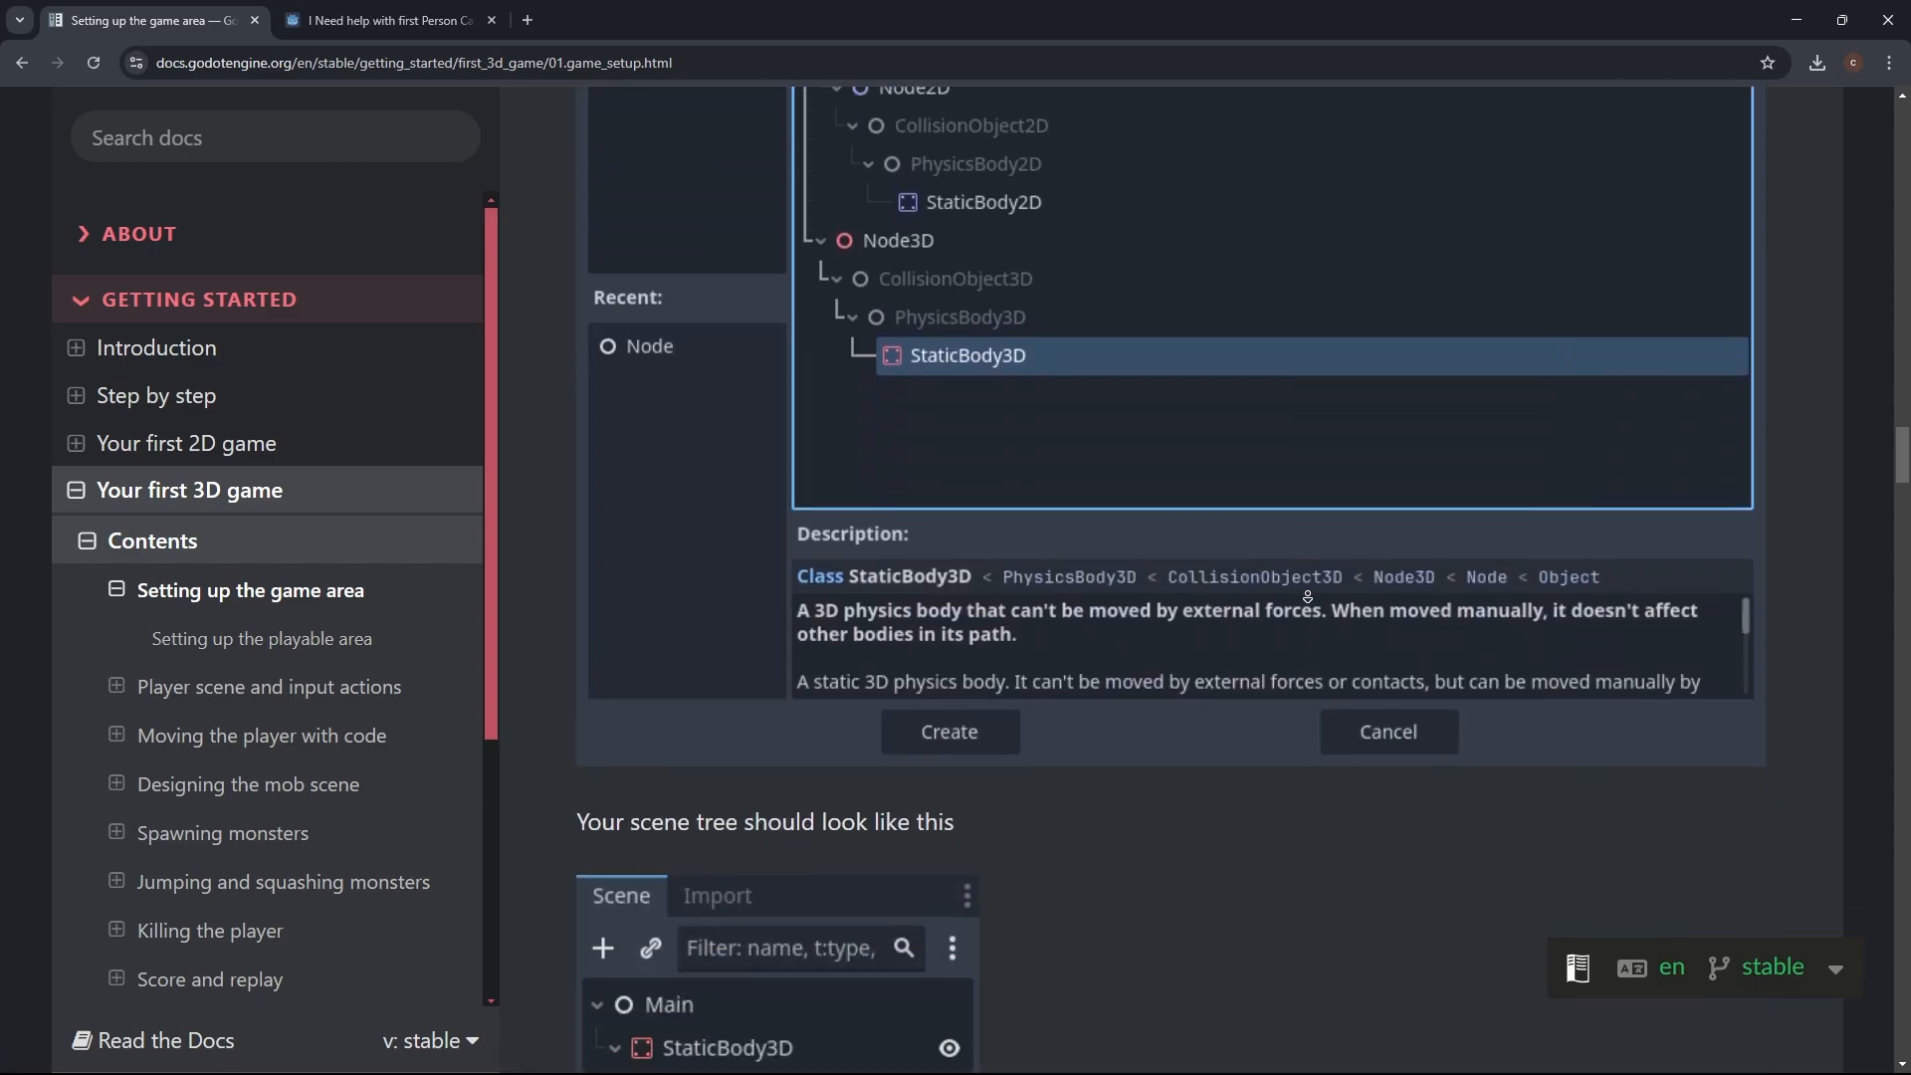
scroll(1308, 596, "up", 20)
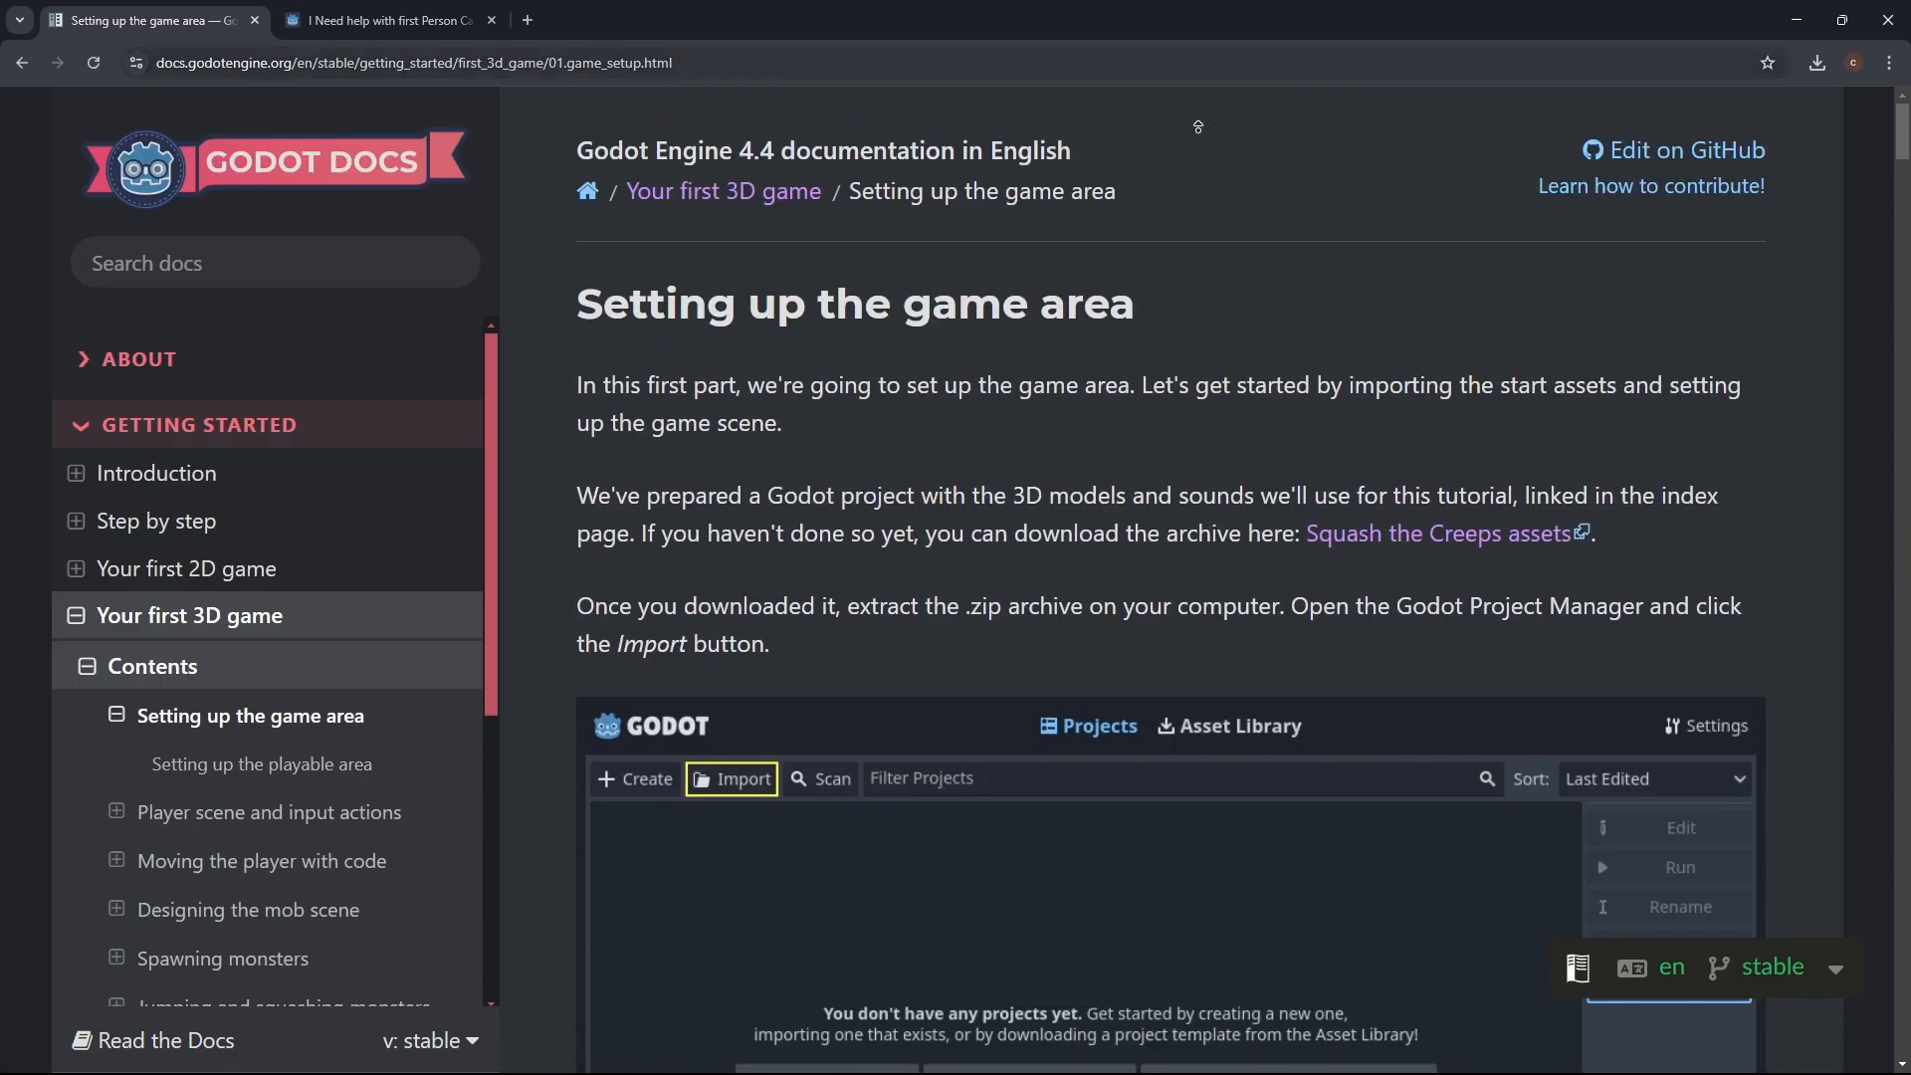
scroll(1211, 254, "down", 20)
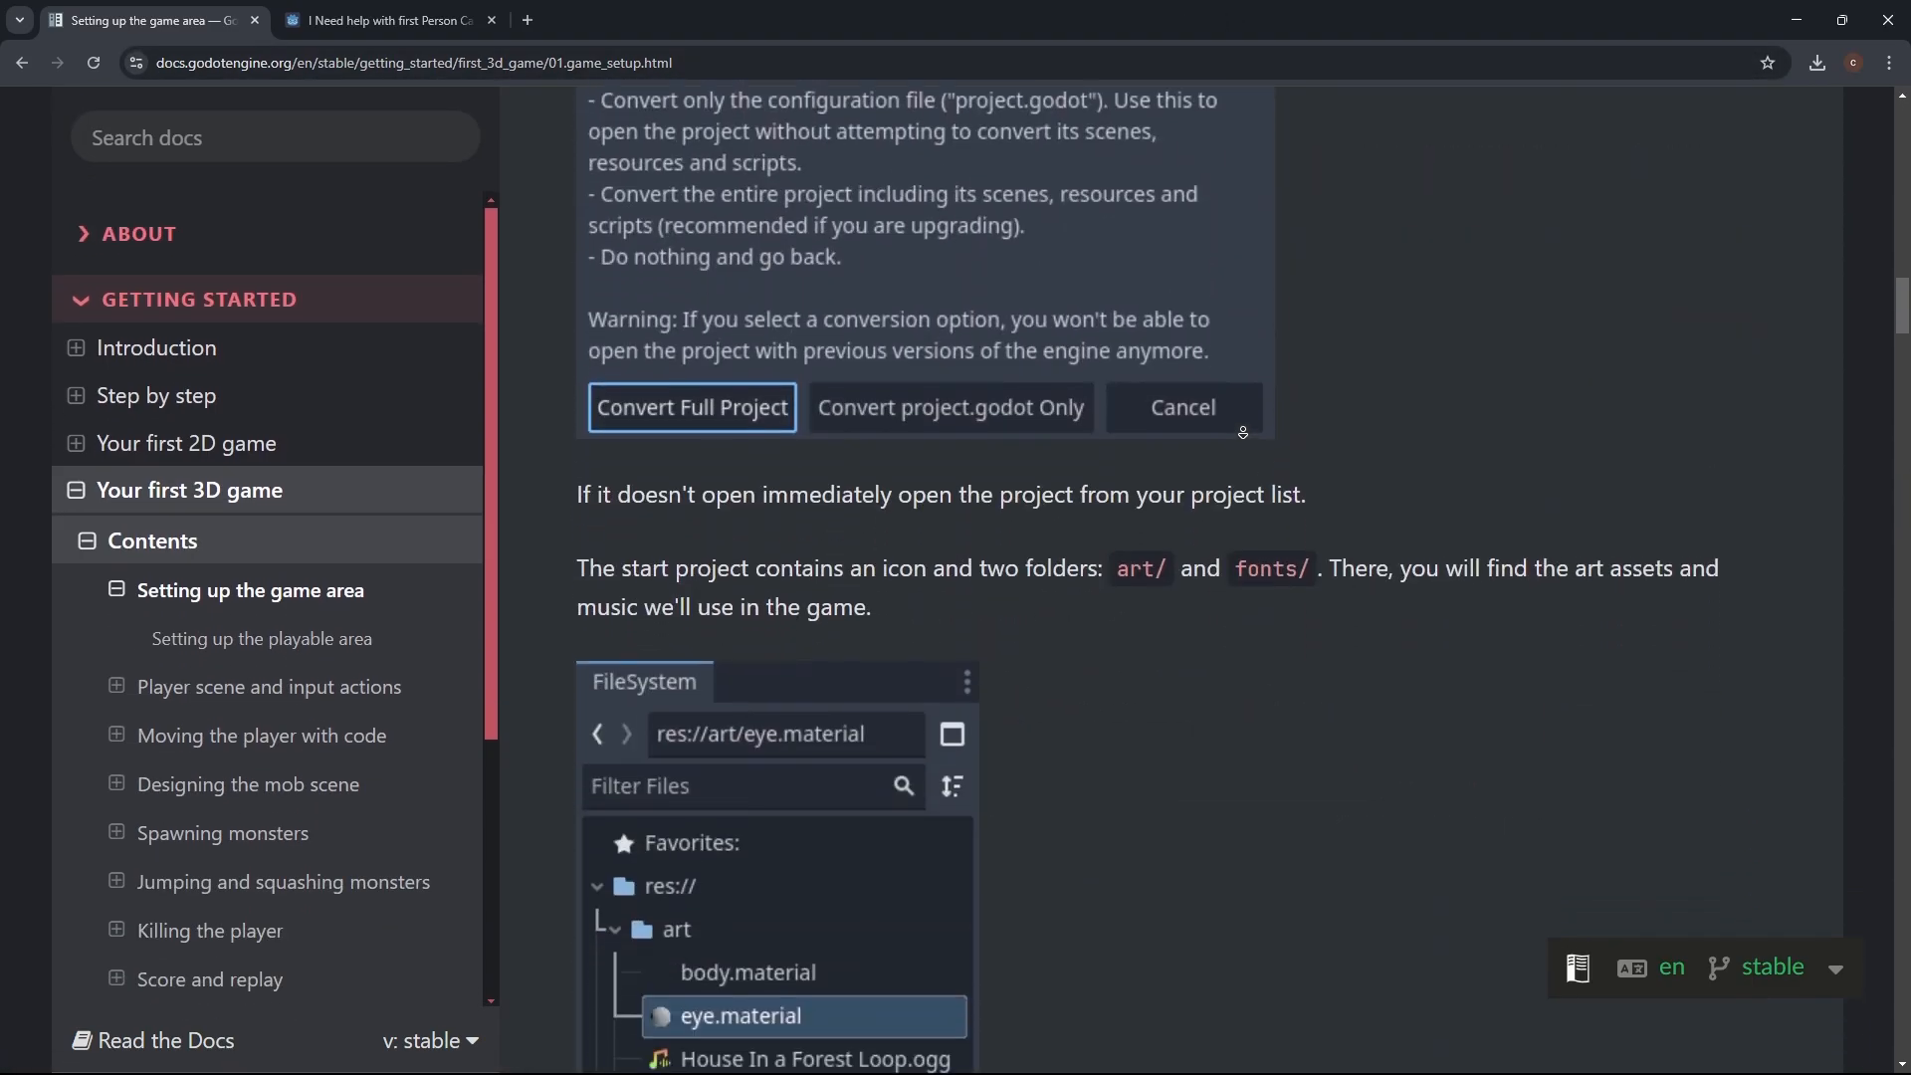
scroll(1248, 504, "down", 15)
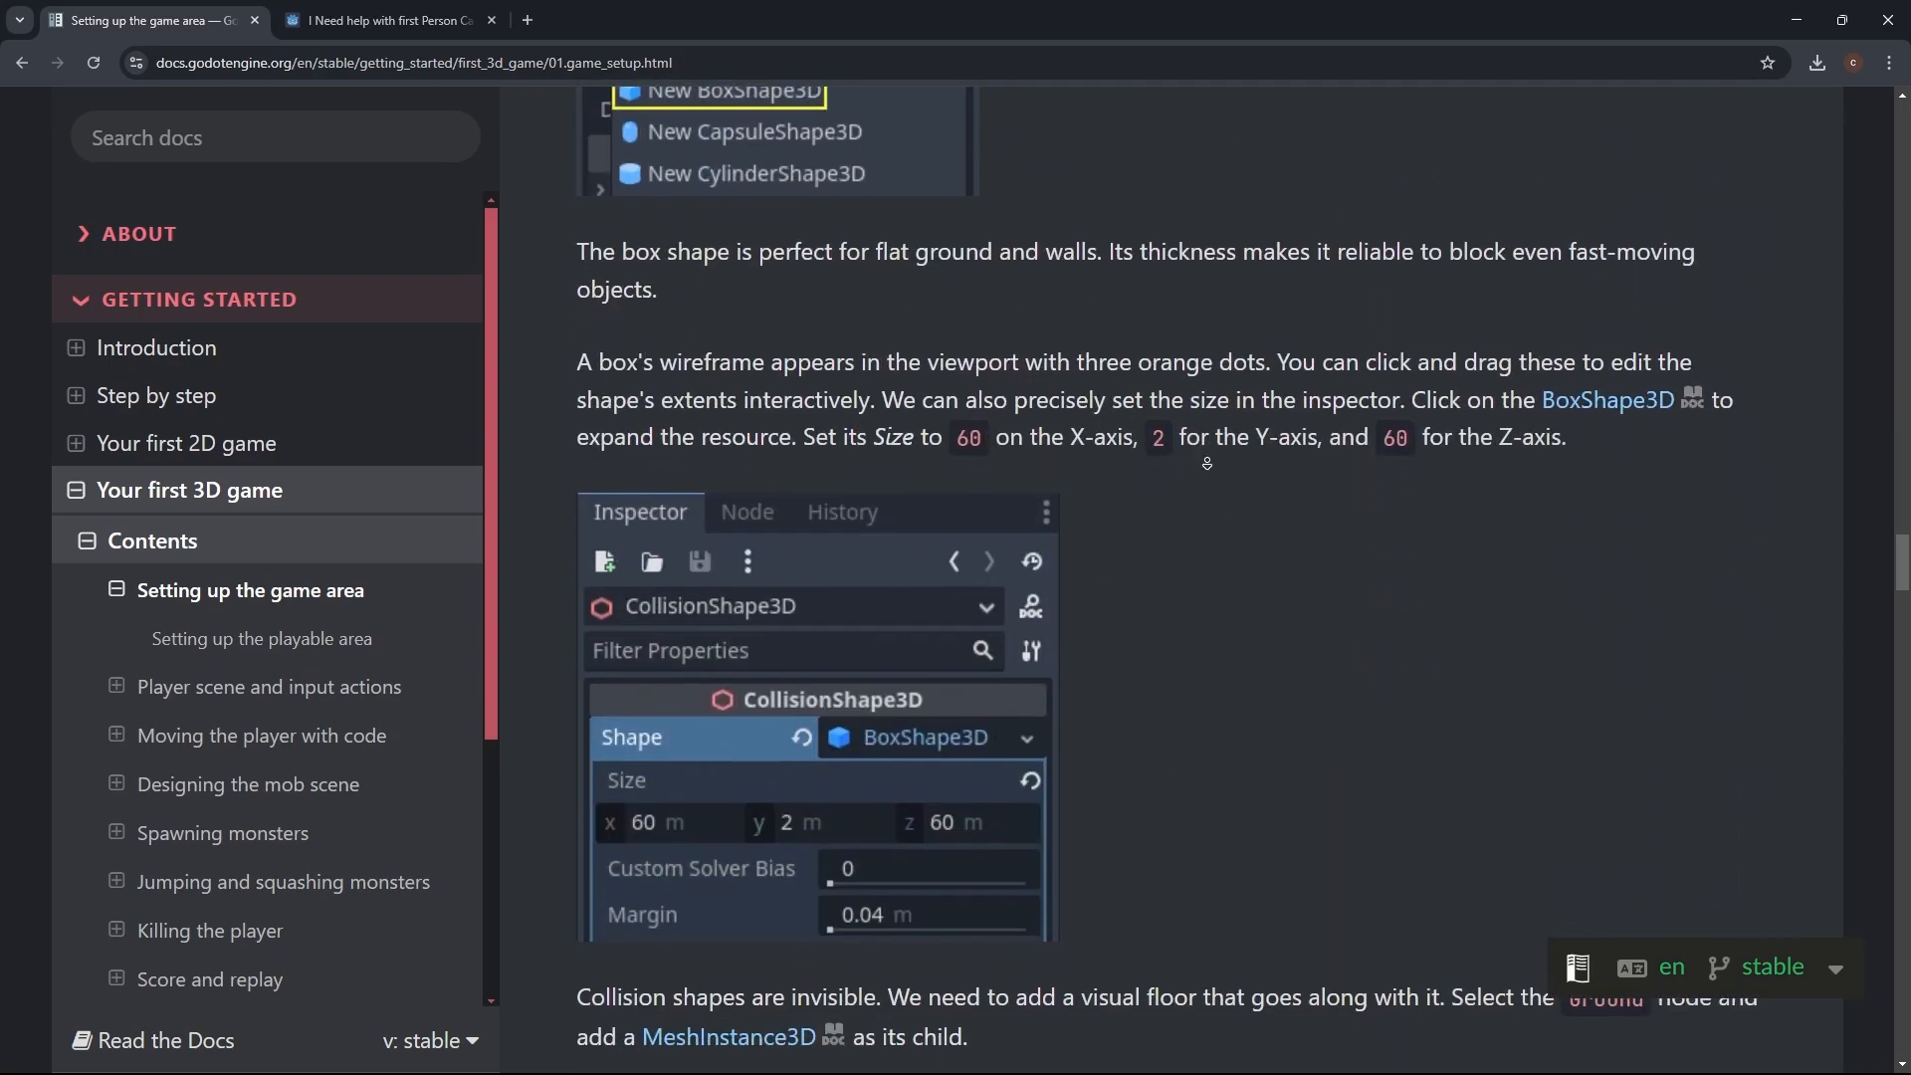
scroll(1199, 450, "up", 15)
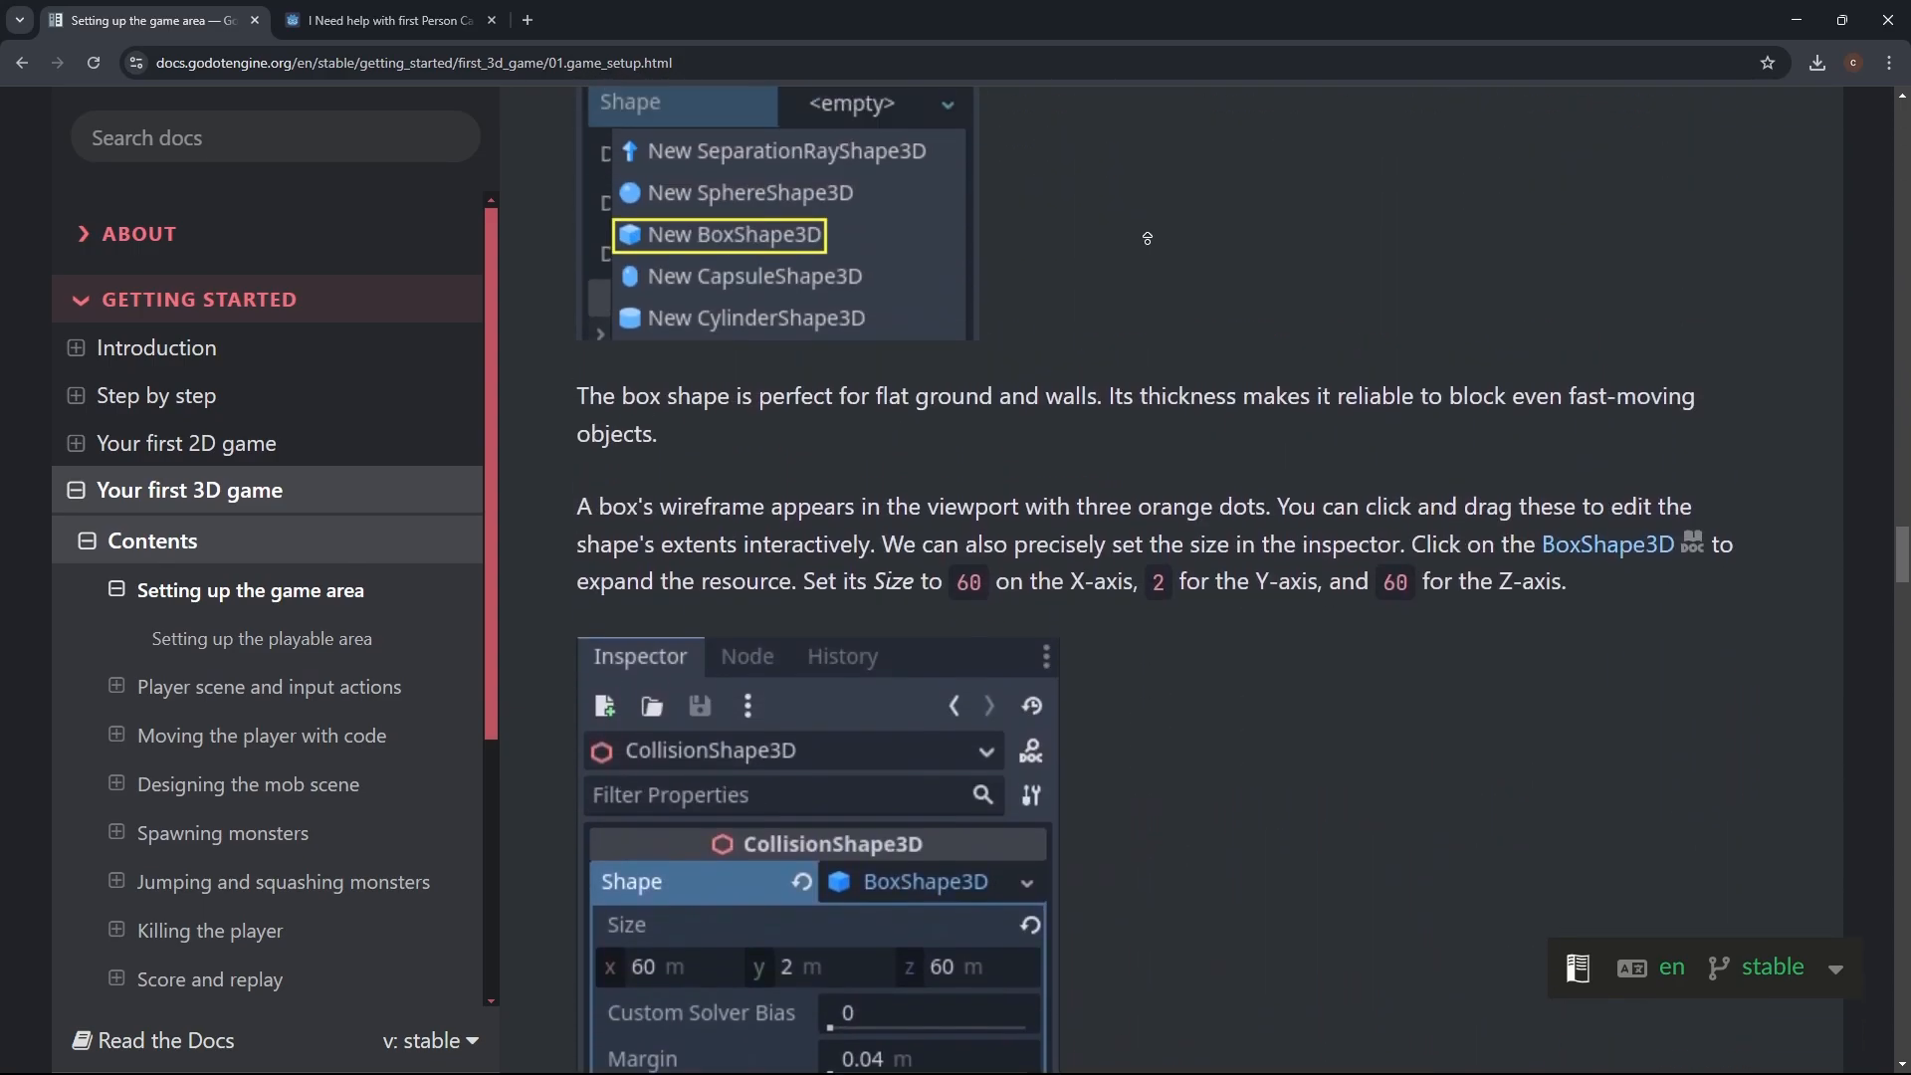
scroll(1144, 254, "up", 15)
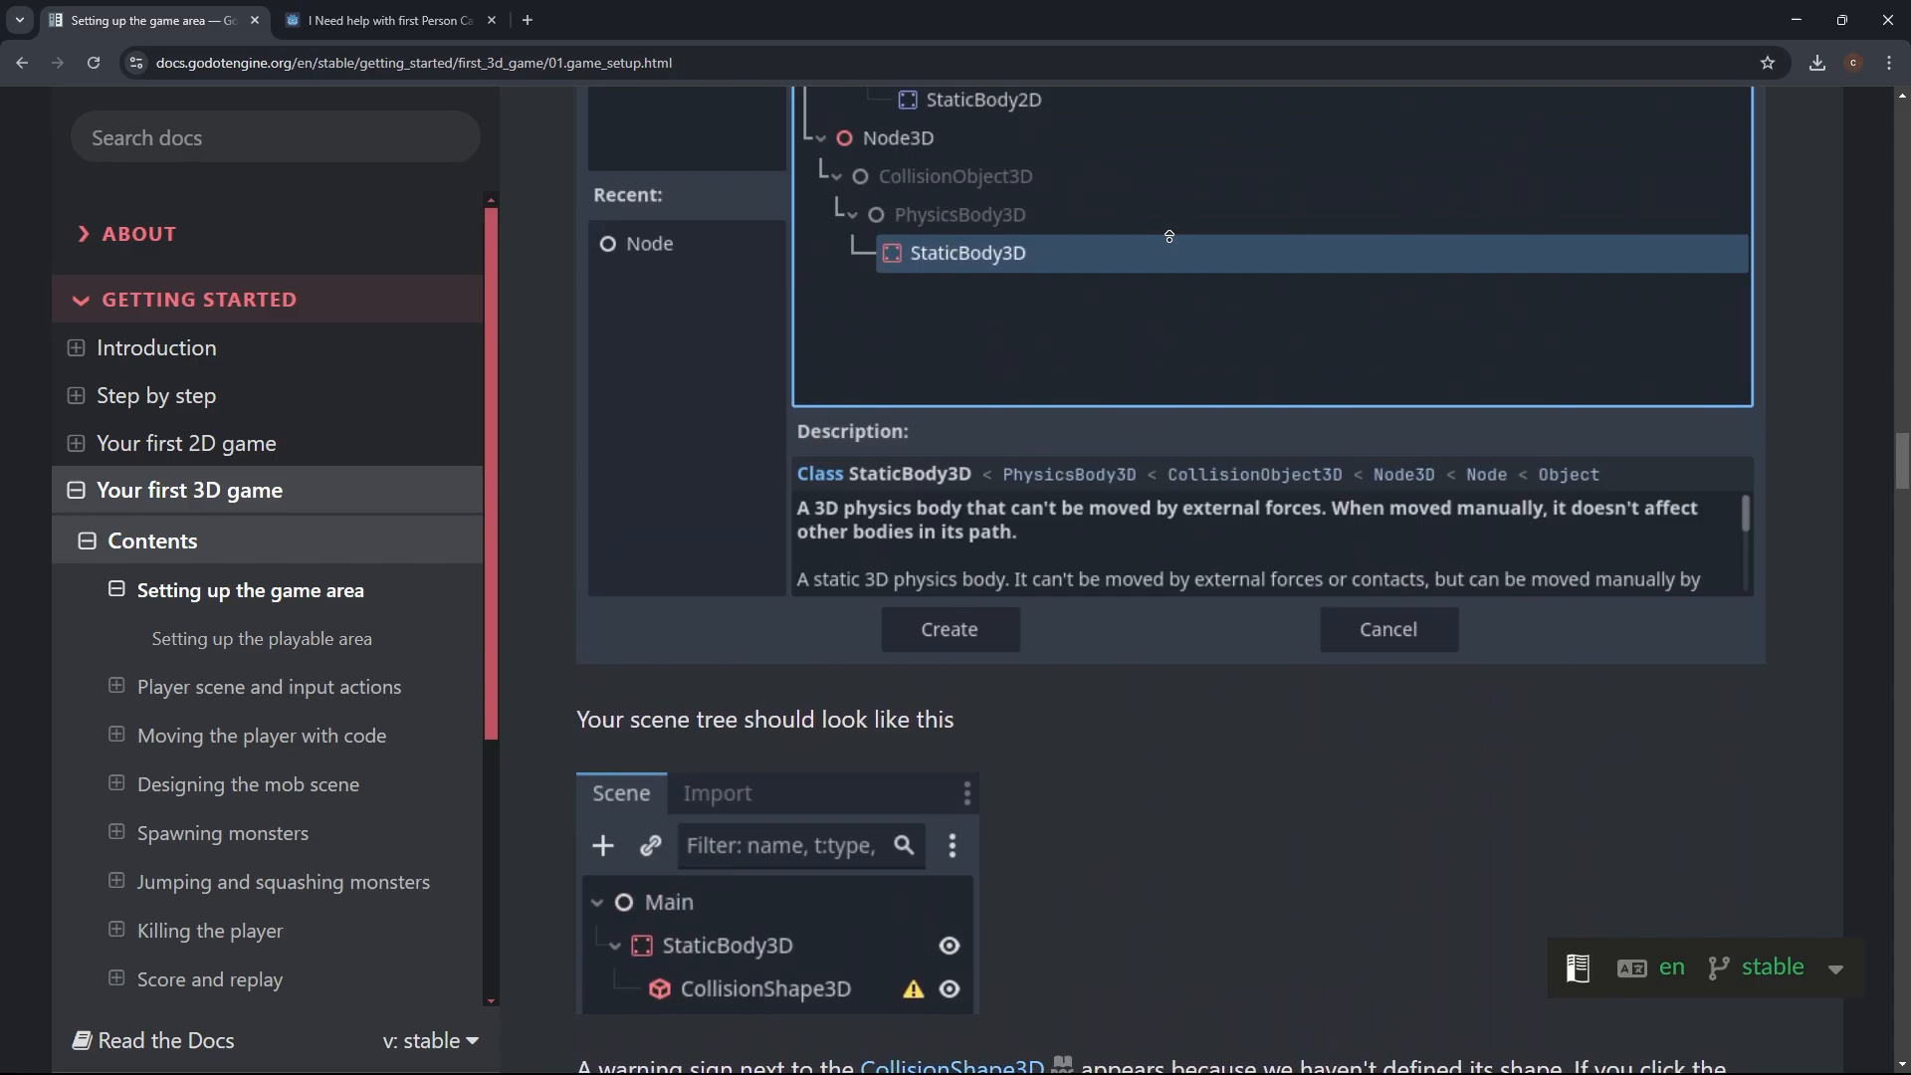
scroll(1226, 354, "up", 4)
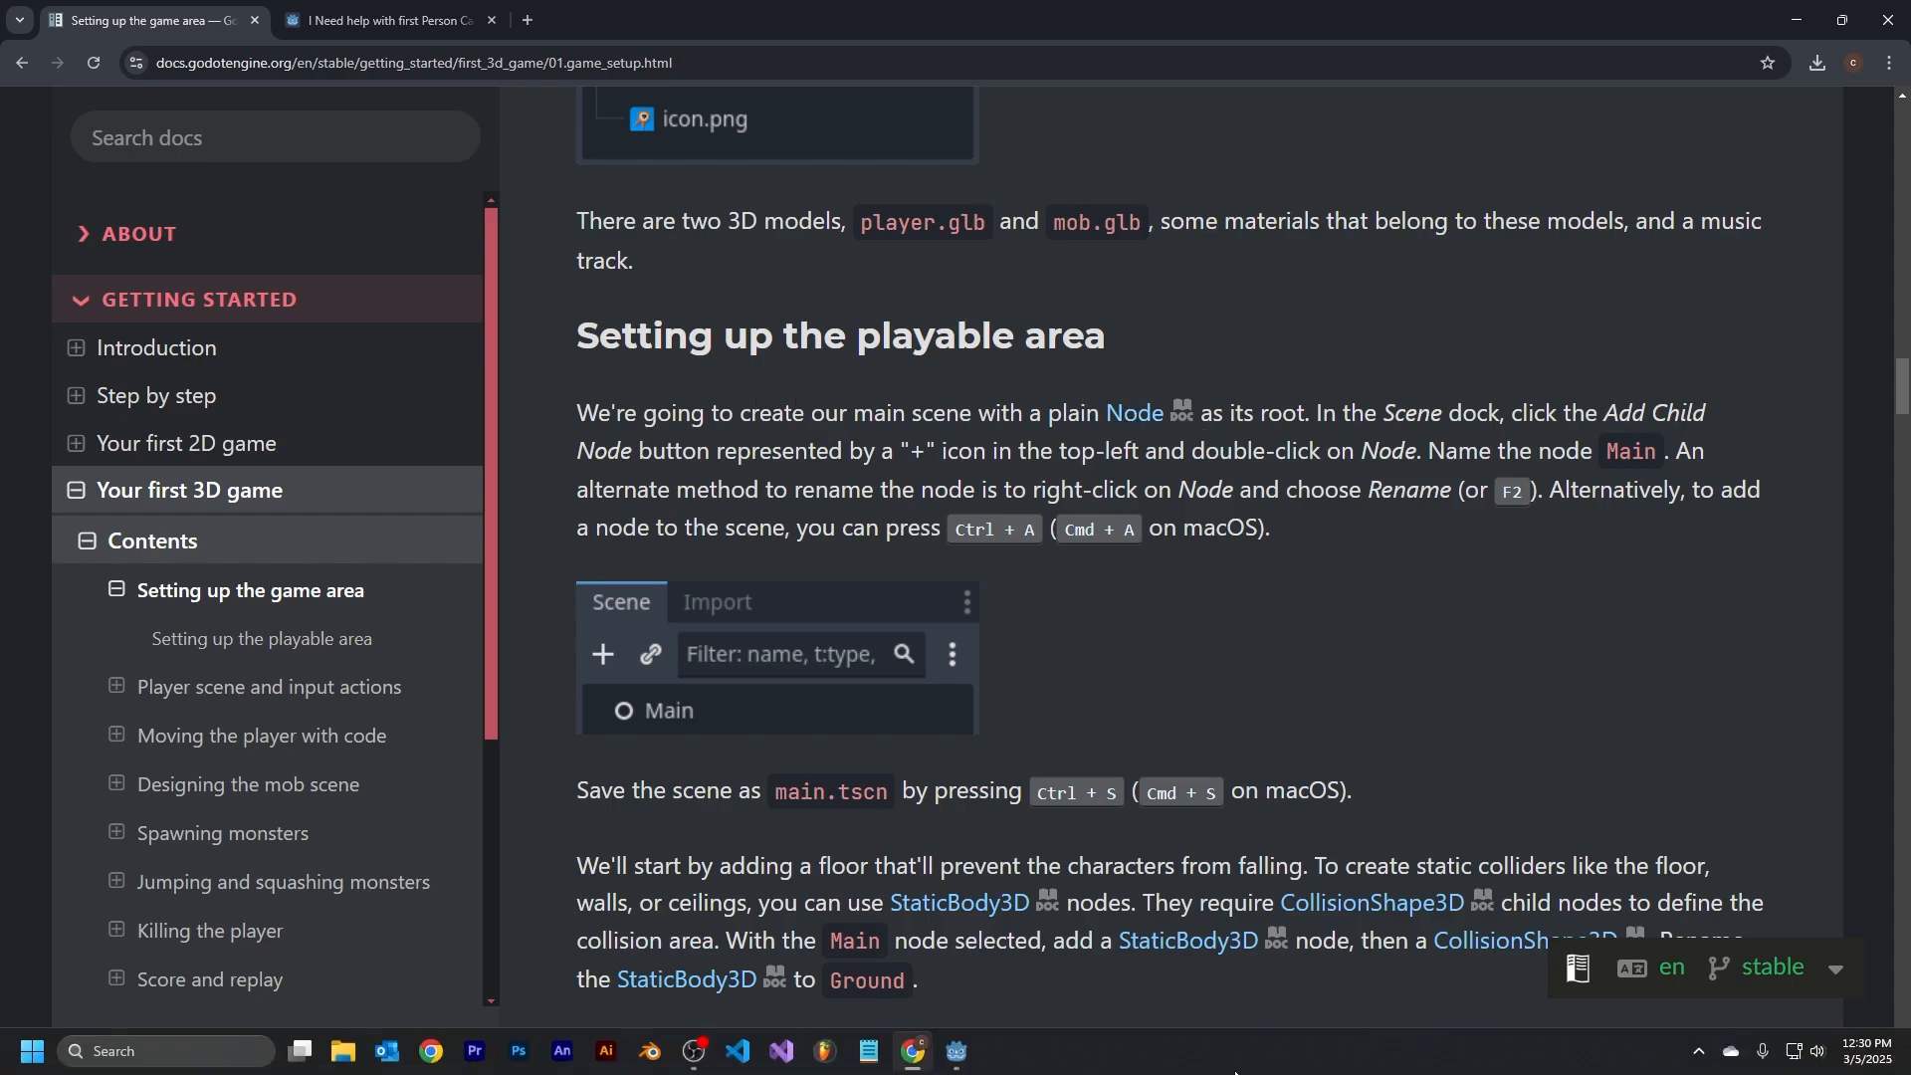
Step: Switch to Godot, try a Node3D as the empty scene's root node, and undo its creation
left_click(957, 1051)
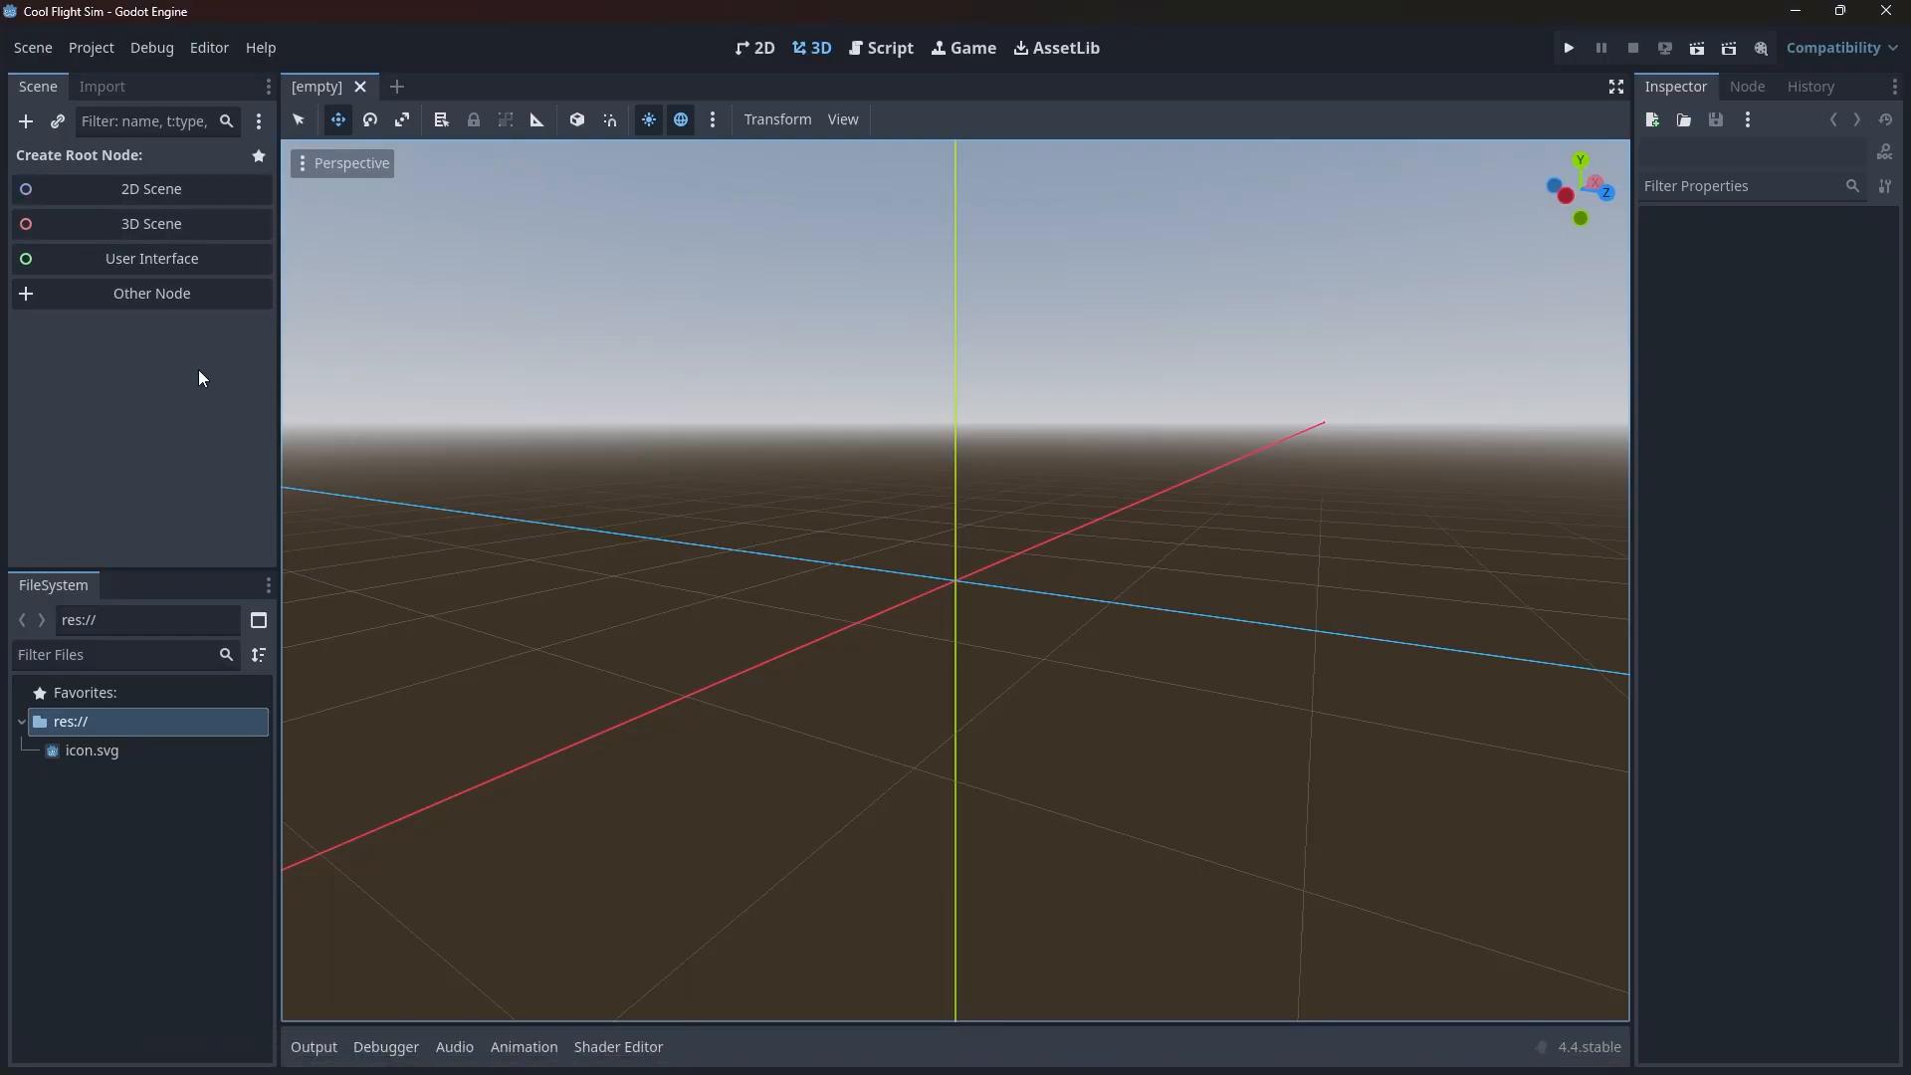
key("ctrl+a")
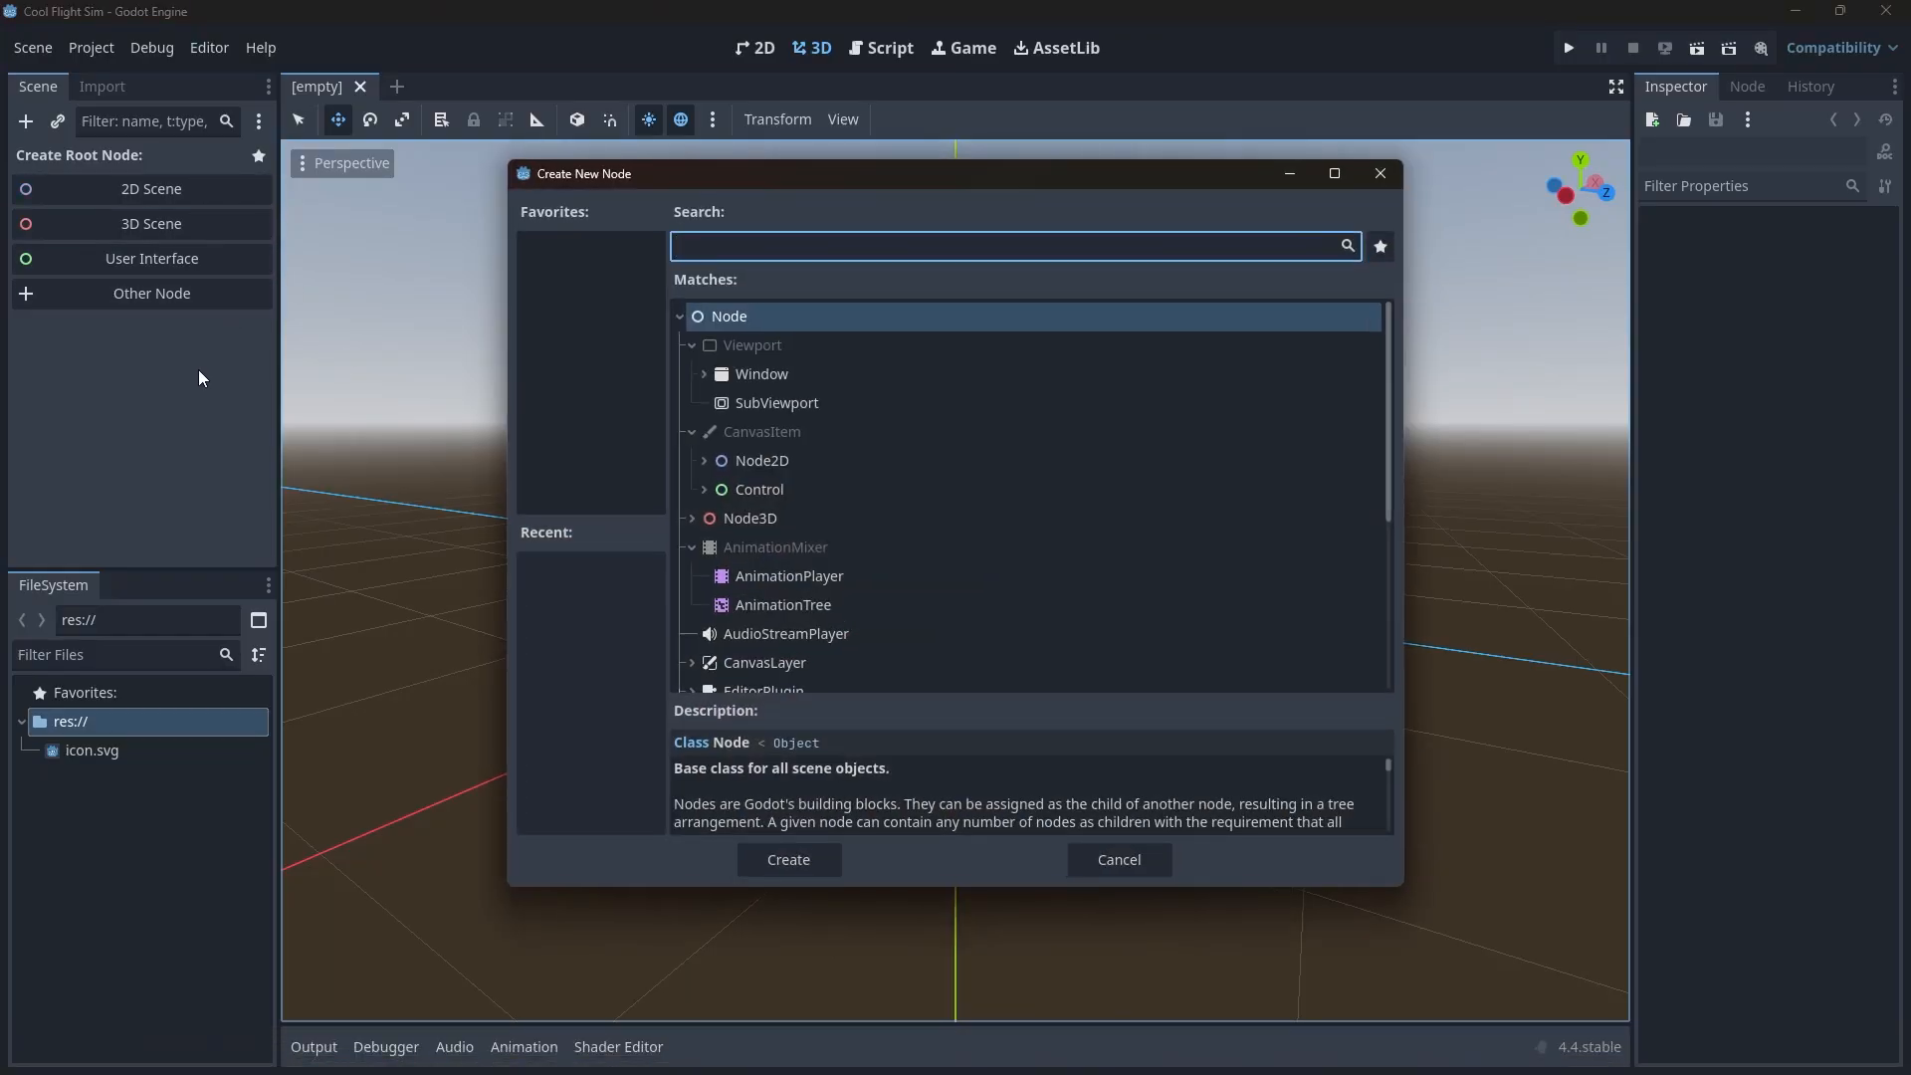
type("node")
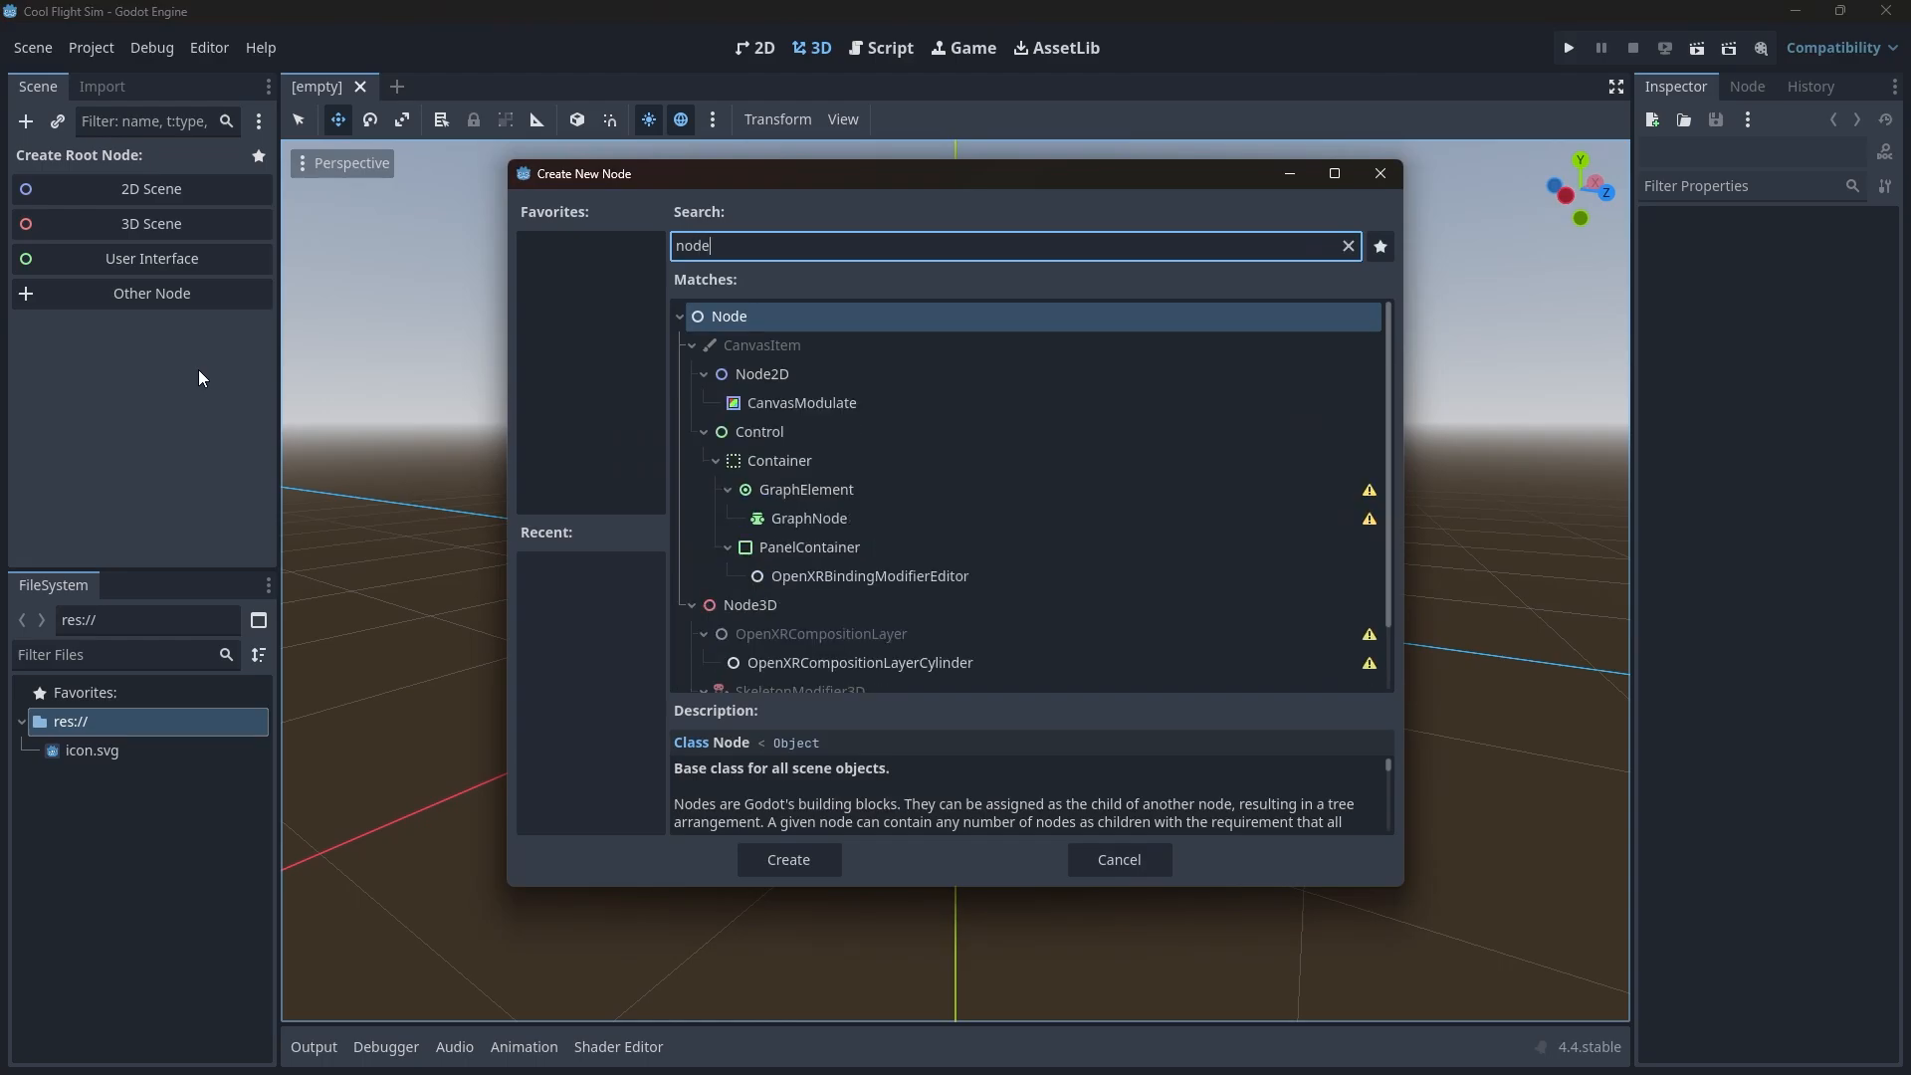
type("3d")
key("Return")
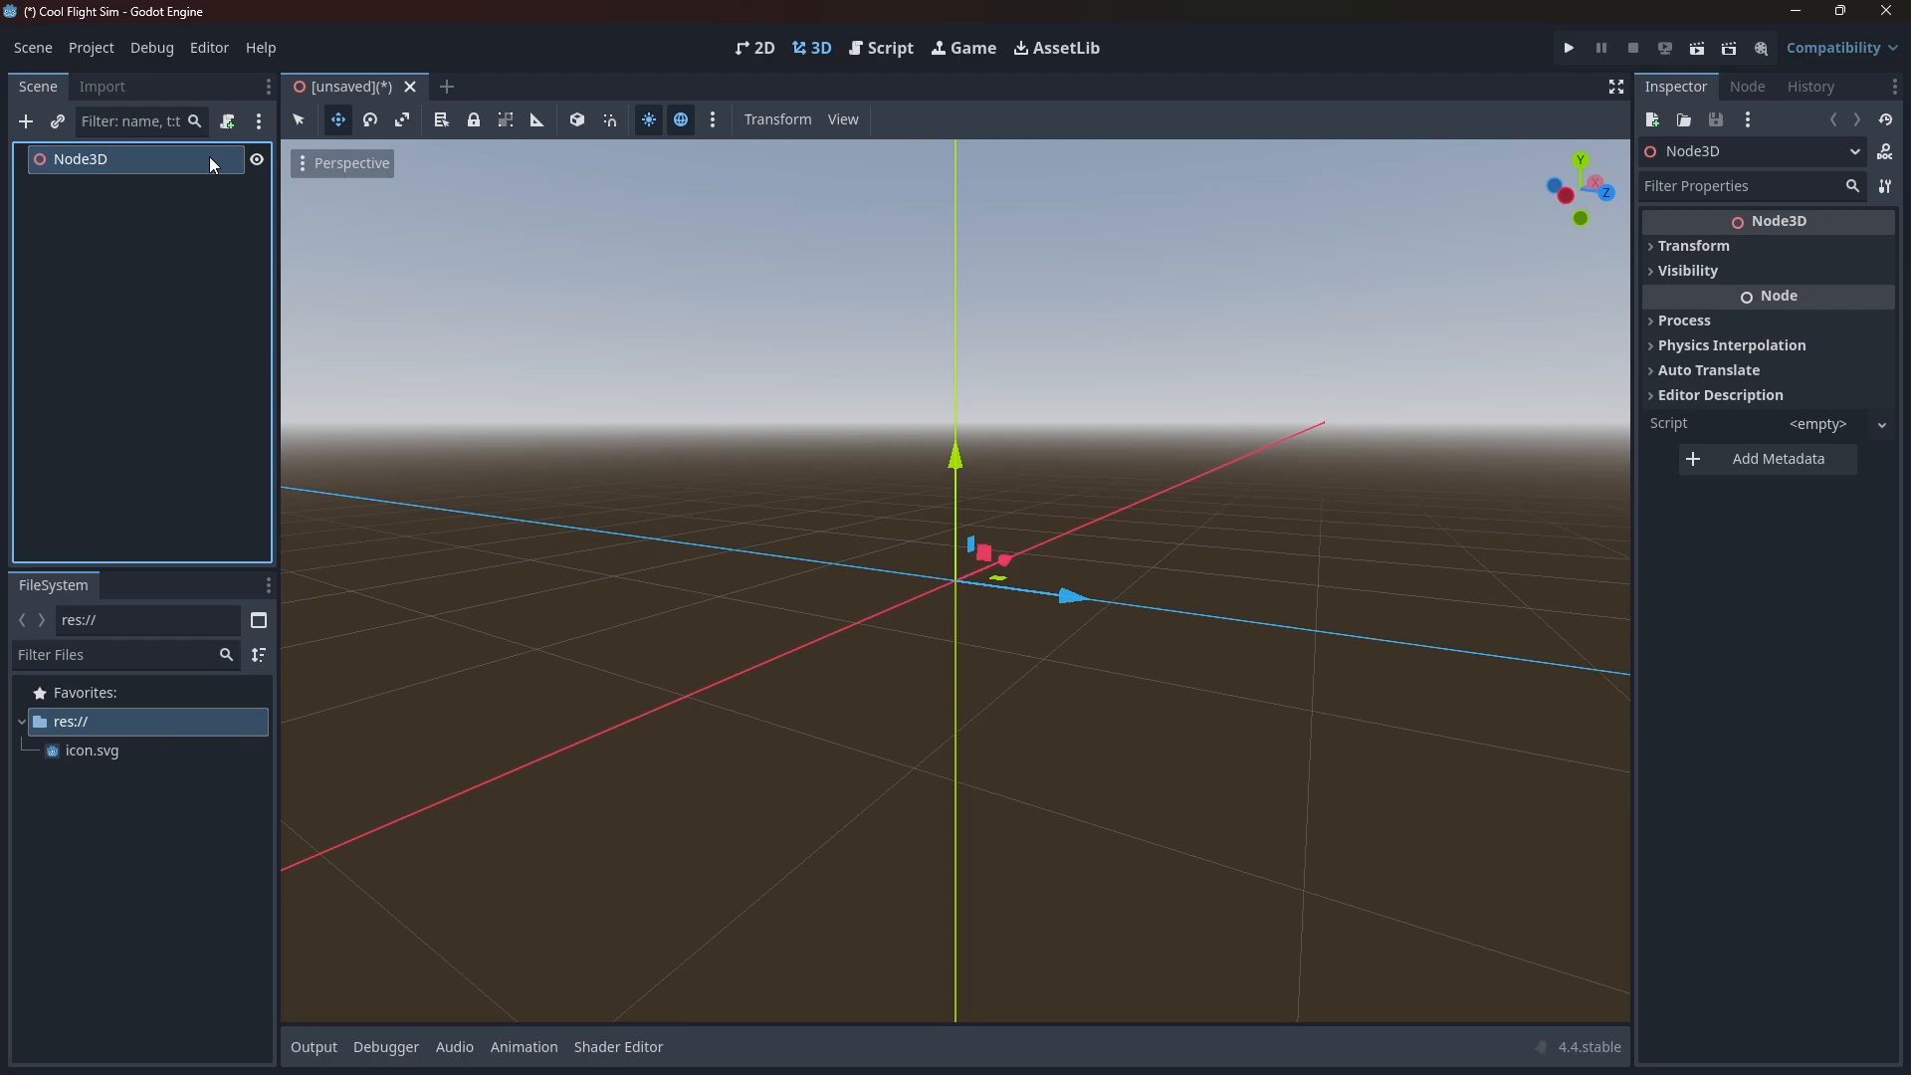
key("ctrl+z")
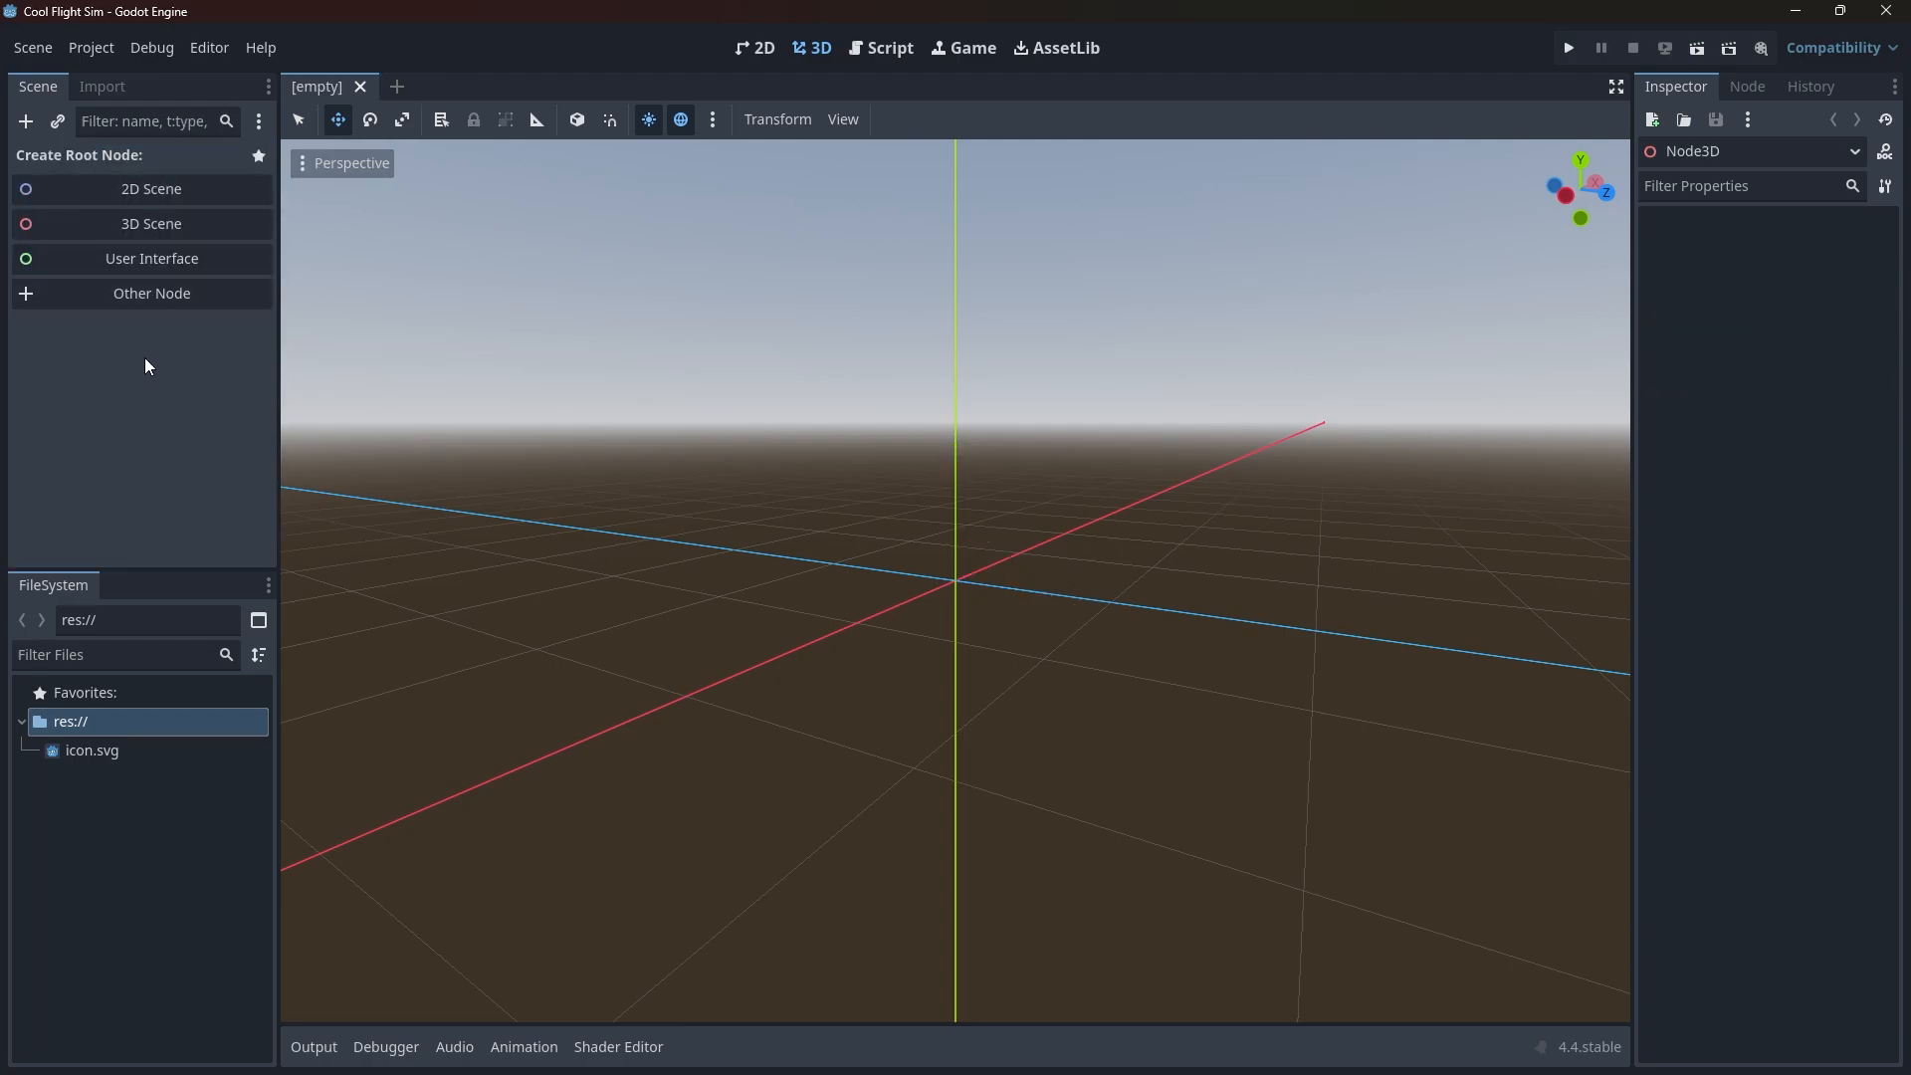
Step: Create a plain Node as the scene's root and check it against the playable-area instructions in Chrome
left_click(134, 299)
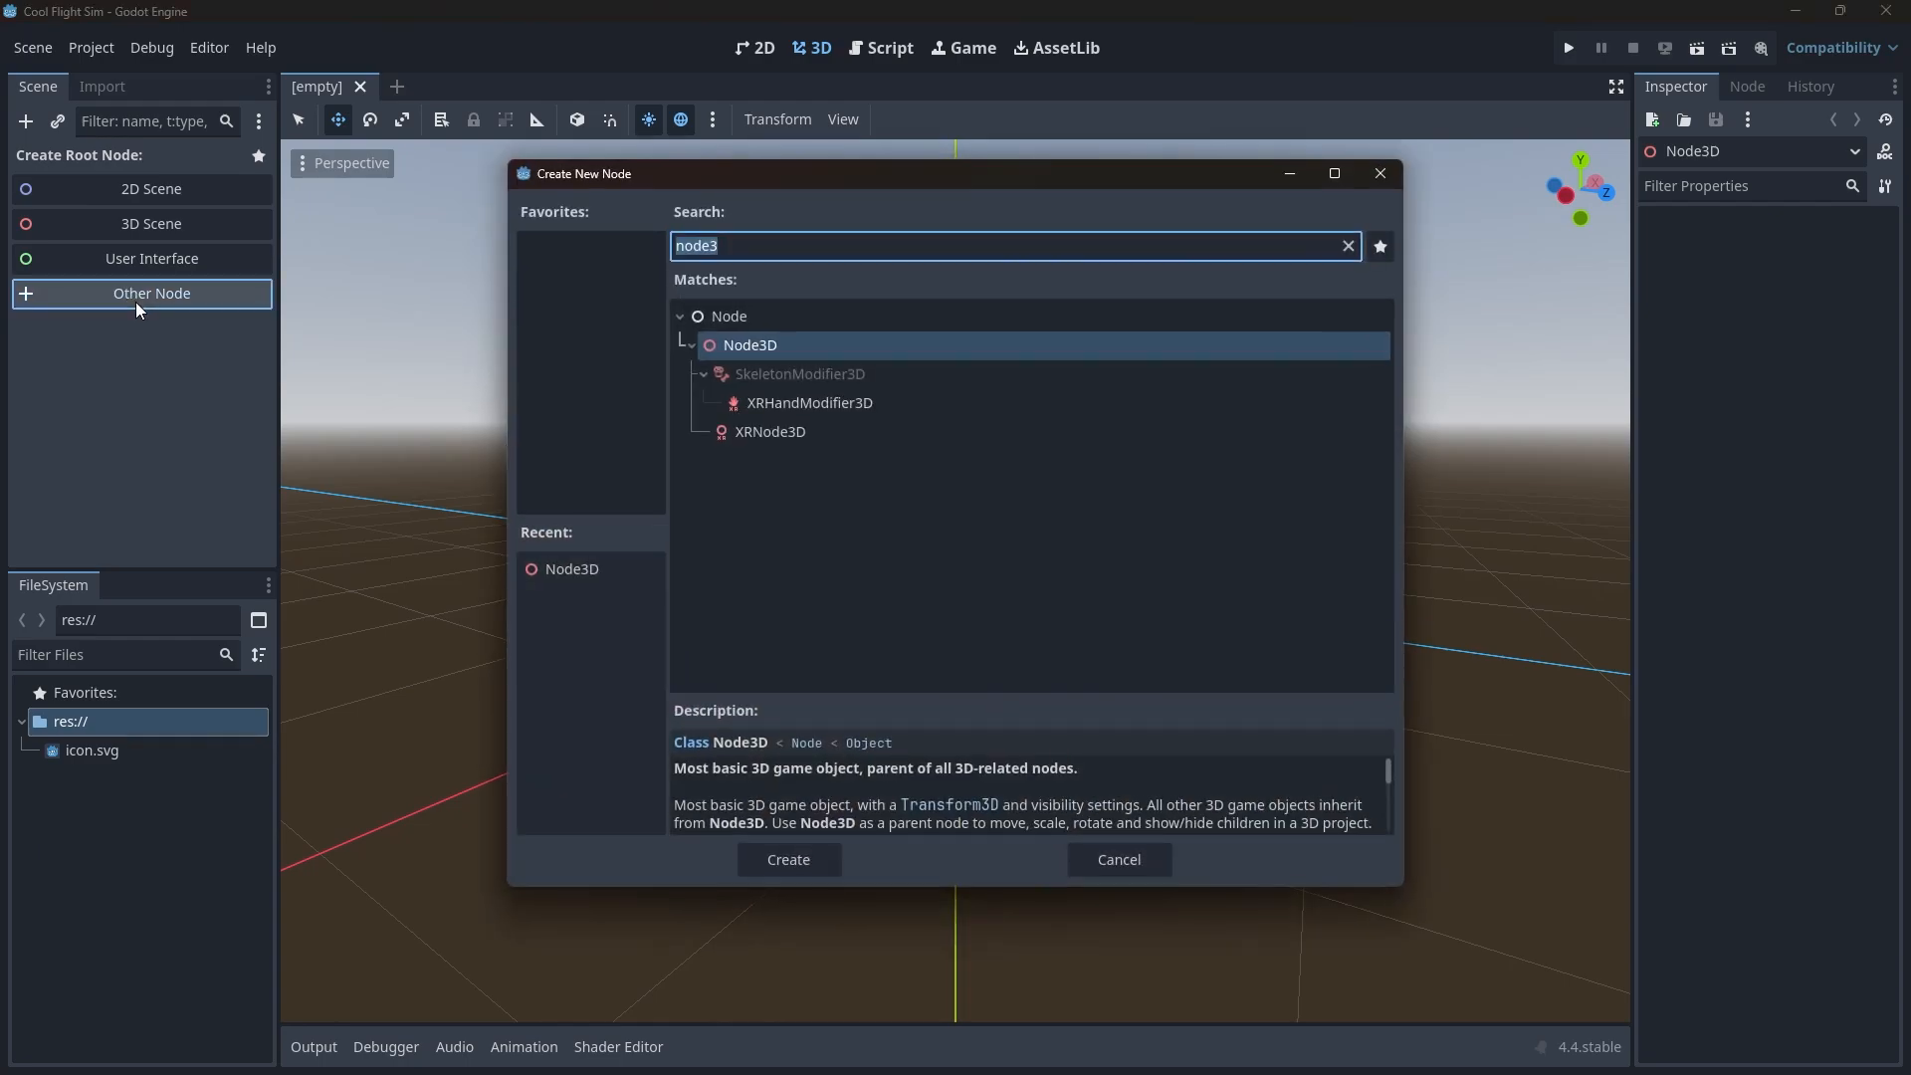
type("node")
key("Return")
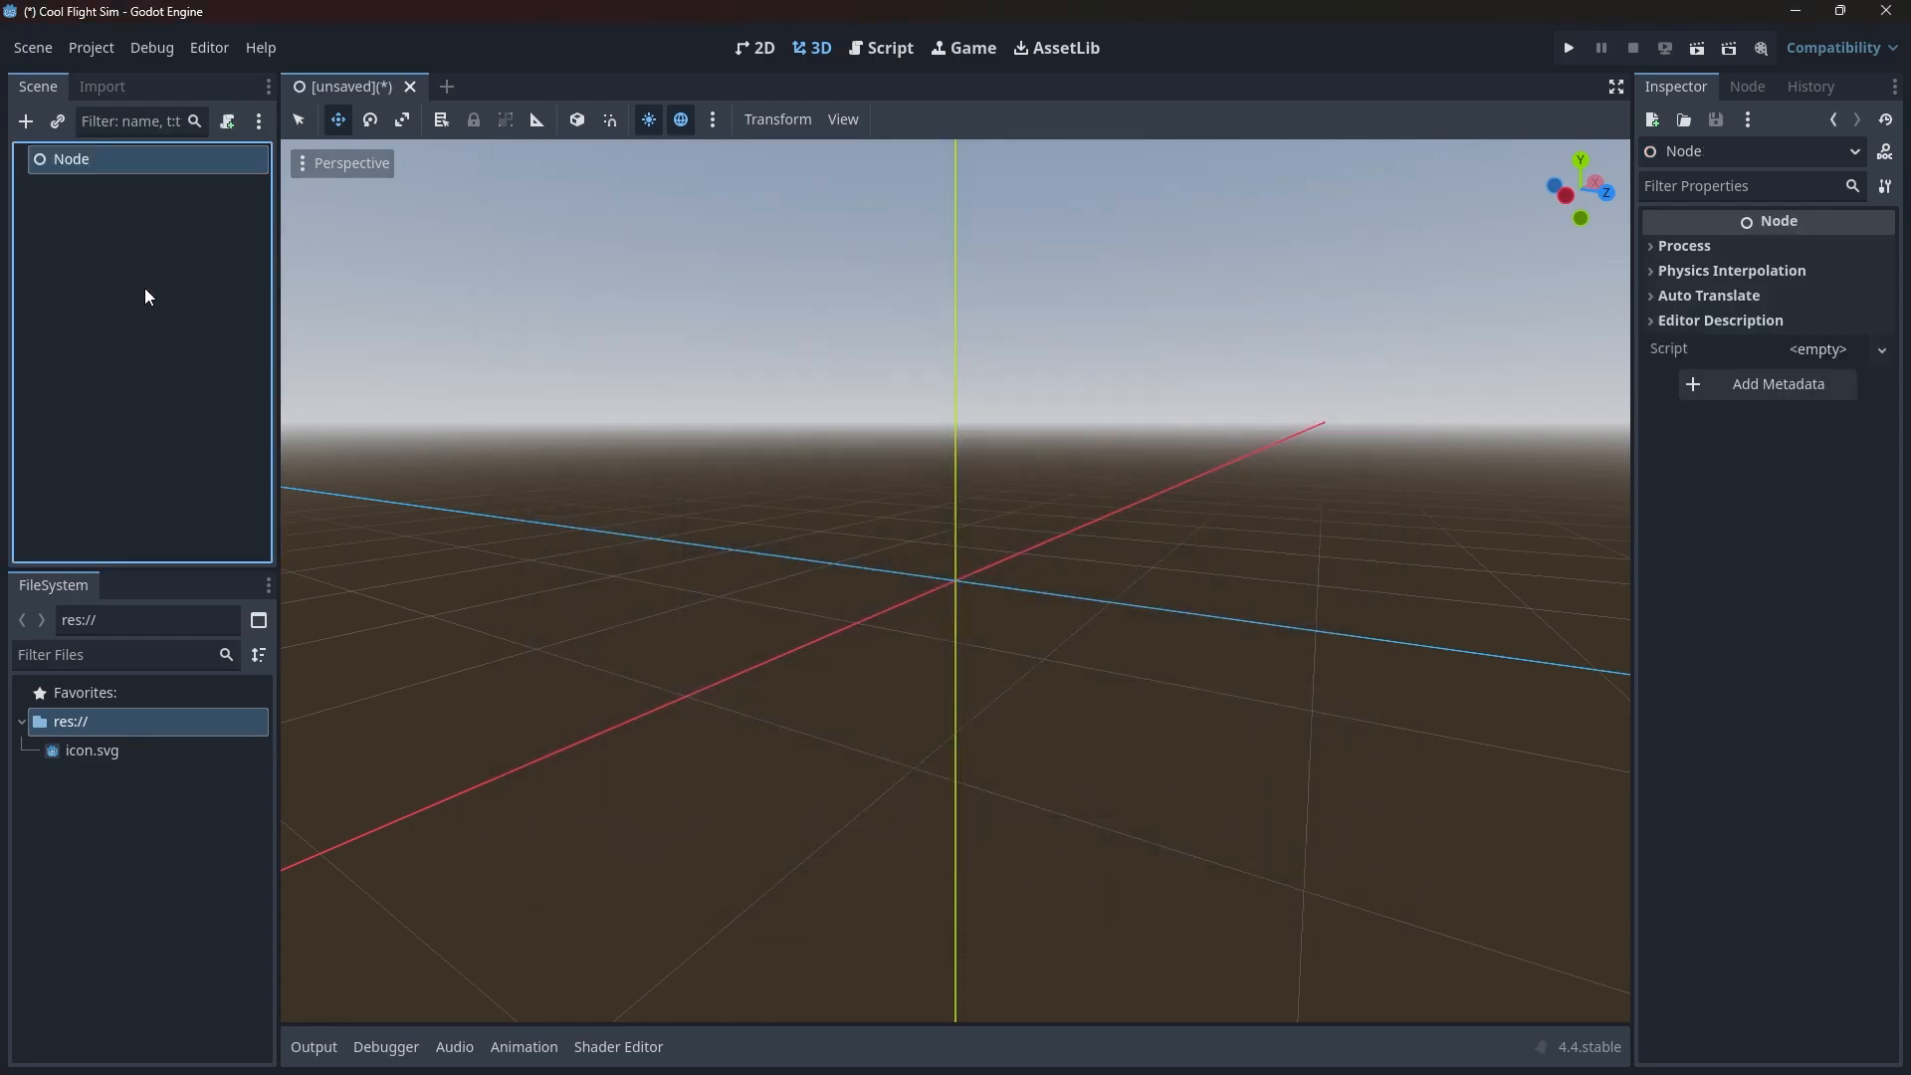
mouse_move(1031, 1072)
left_click(954, 1052)
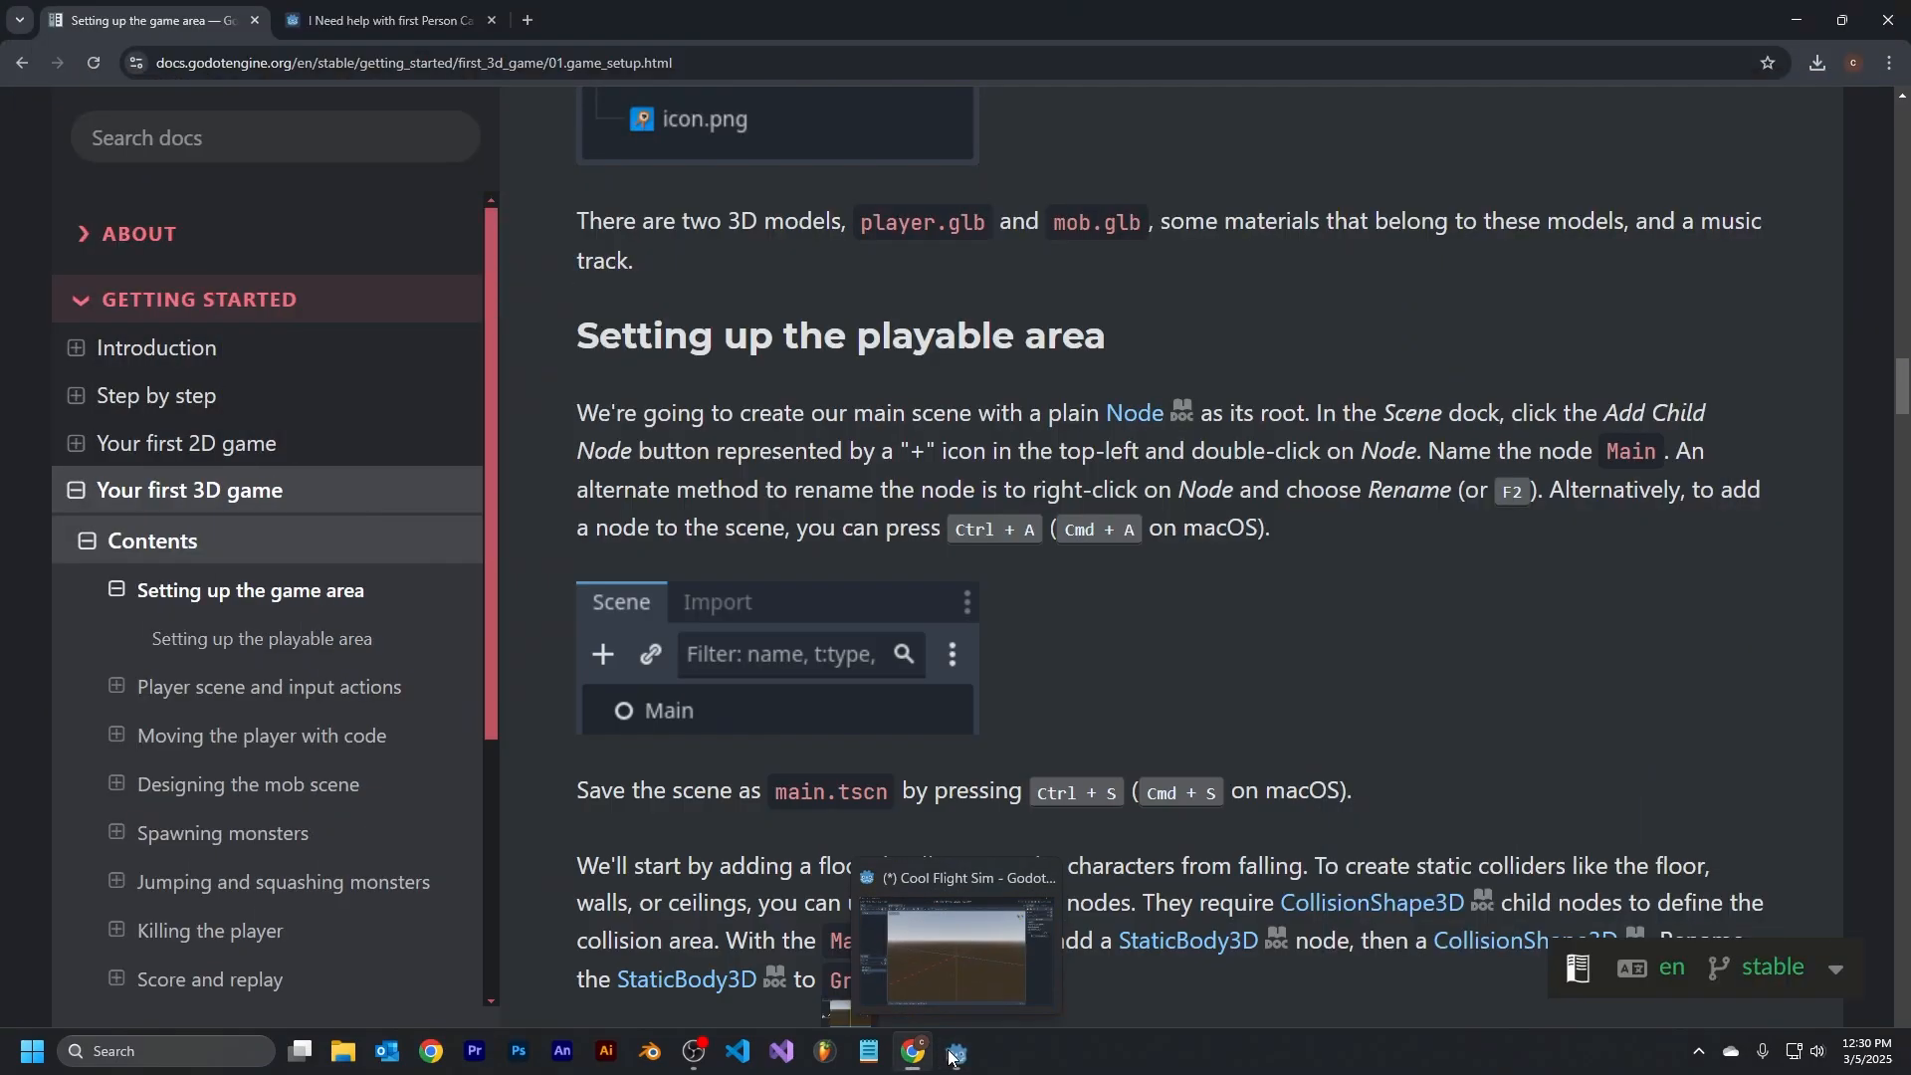
Step: Switch to Godot and tile its window beside the Chrome documentation, giving Godot the wider part of the screen
left_click(954, 1052)
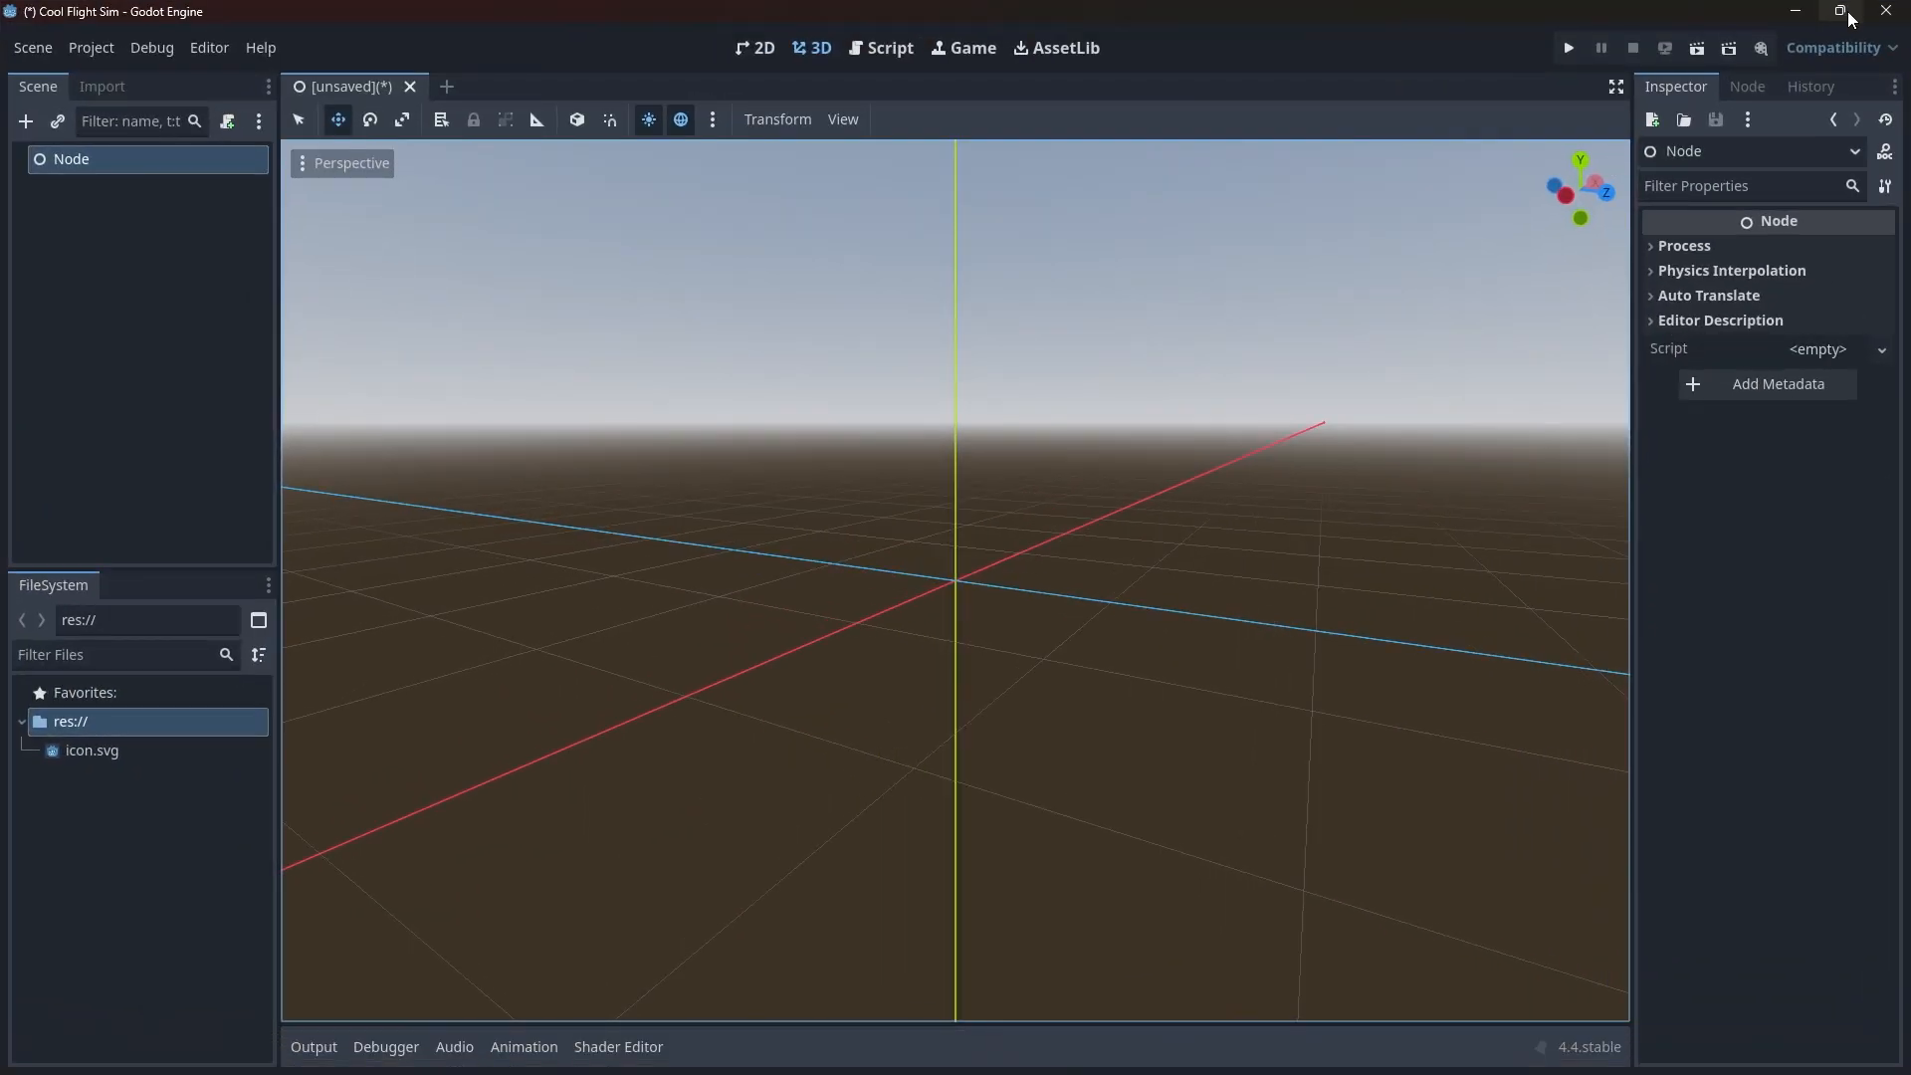
mouse_move(1837, 10)
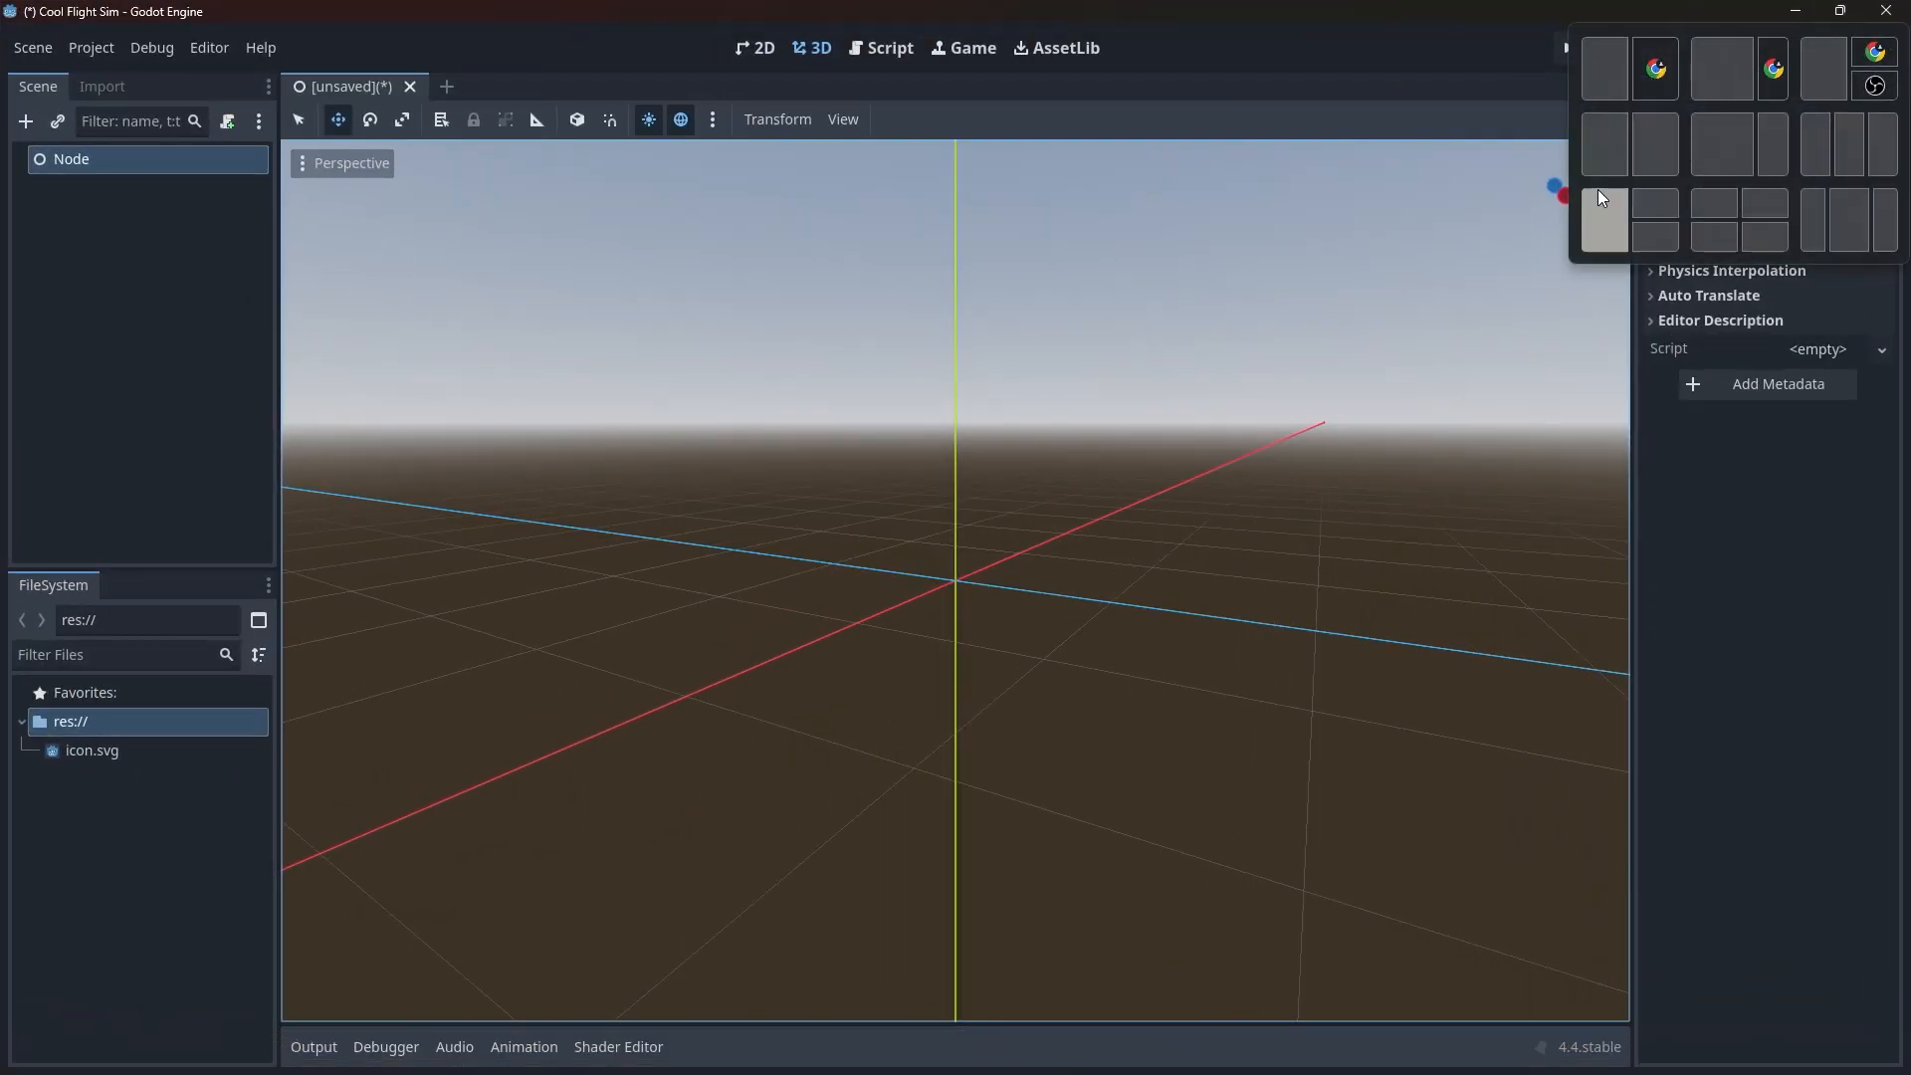
left_click(1721, 149)
left_click(1615, 355)
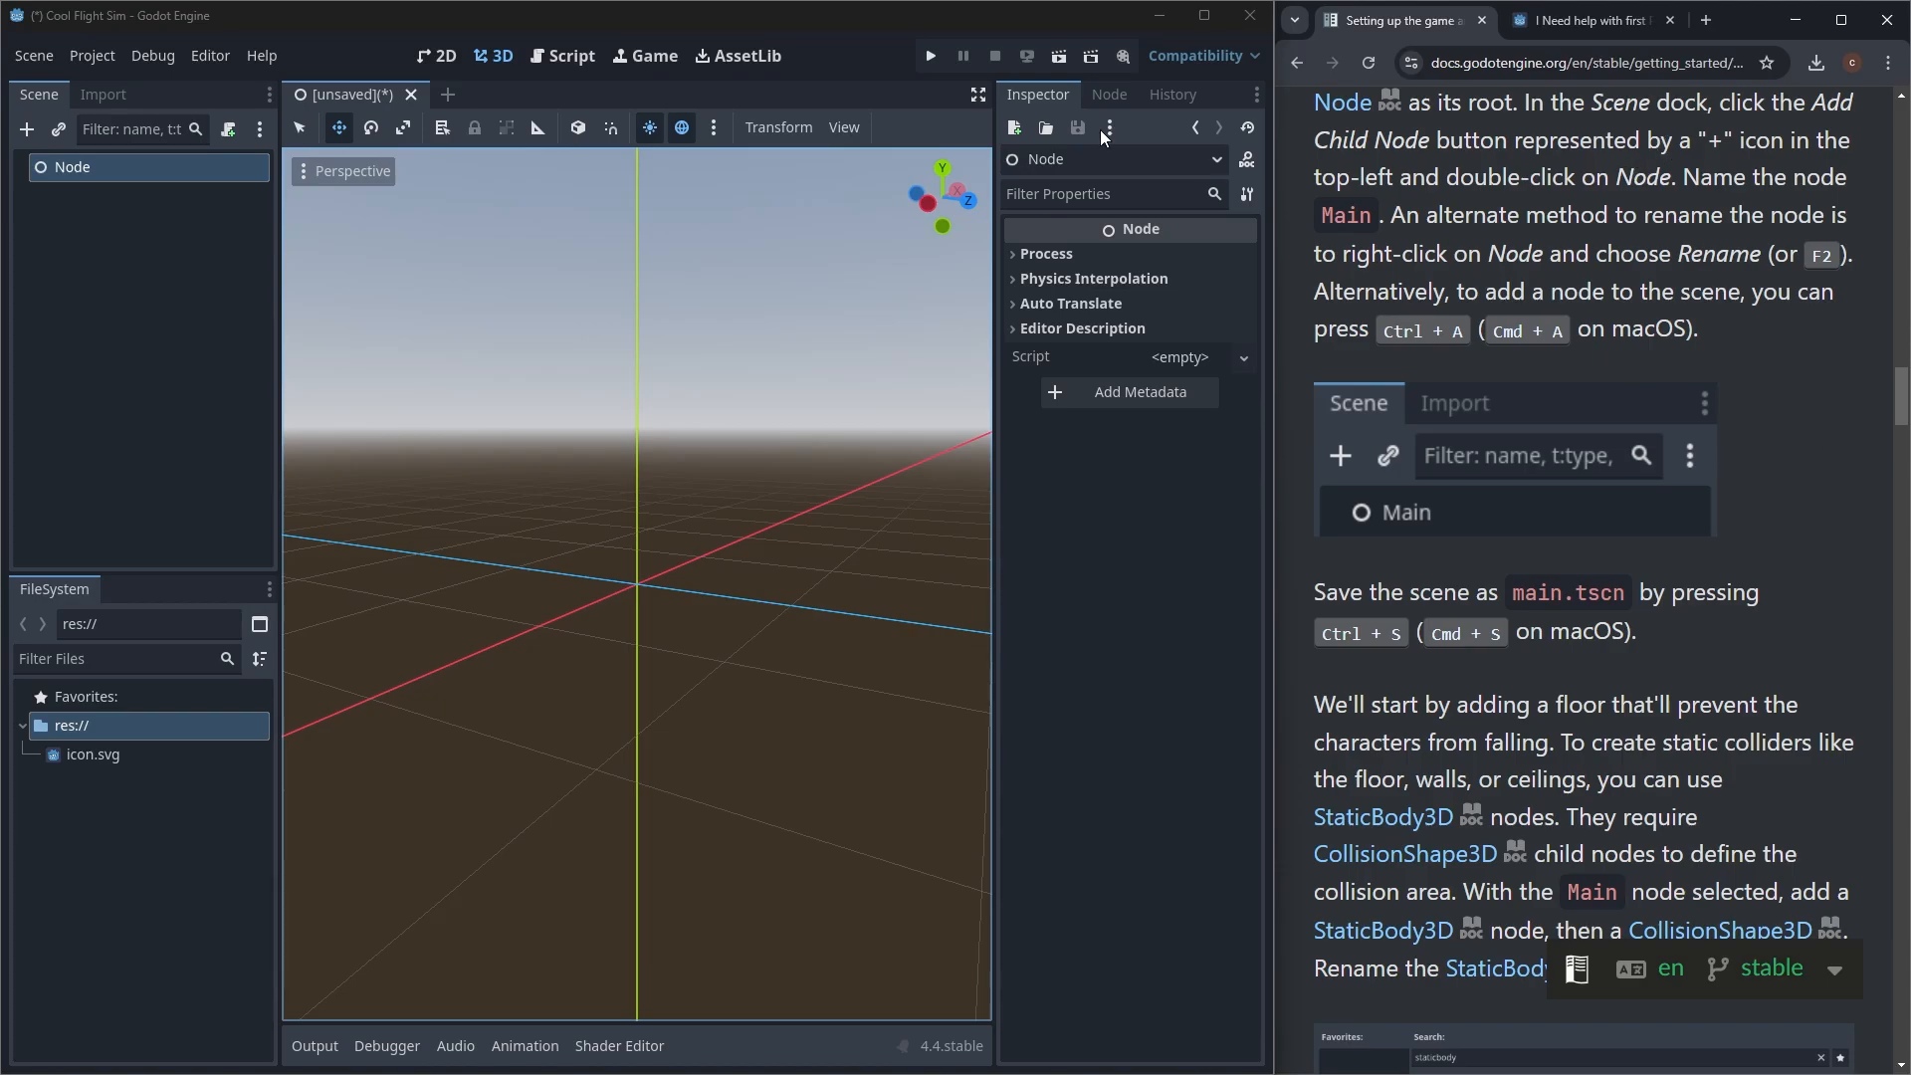
Step: Rename the root node to Main and save the scene as main.tscn in the project's res:// folder
double_click(86, 167)
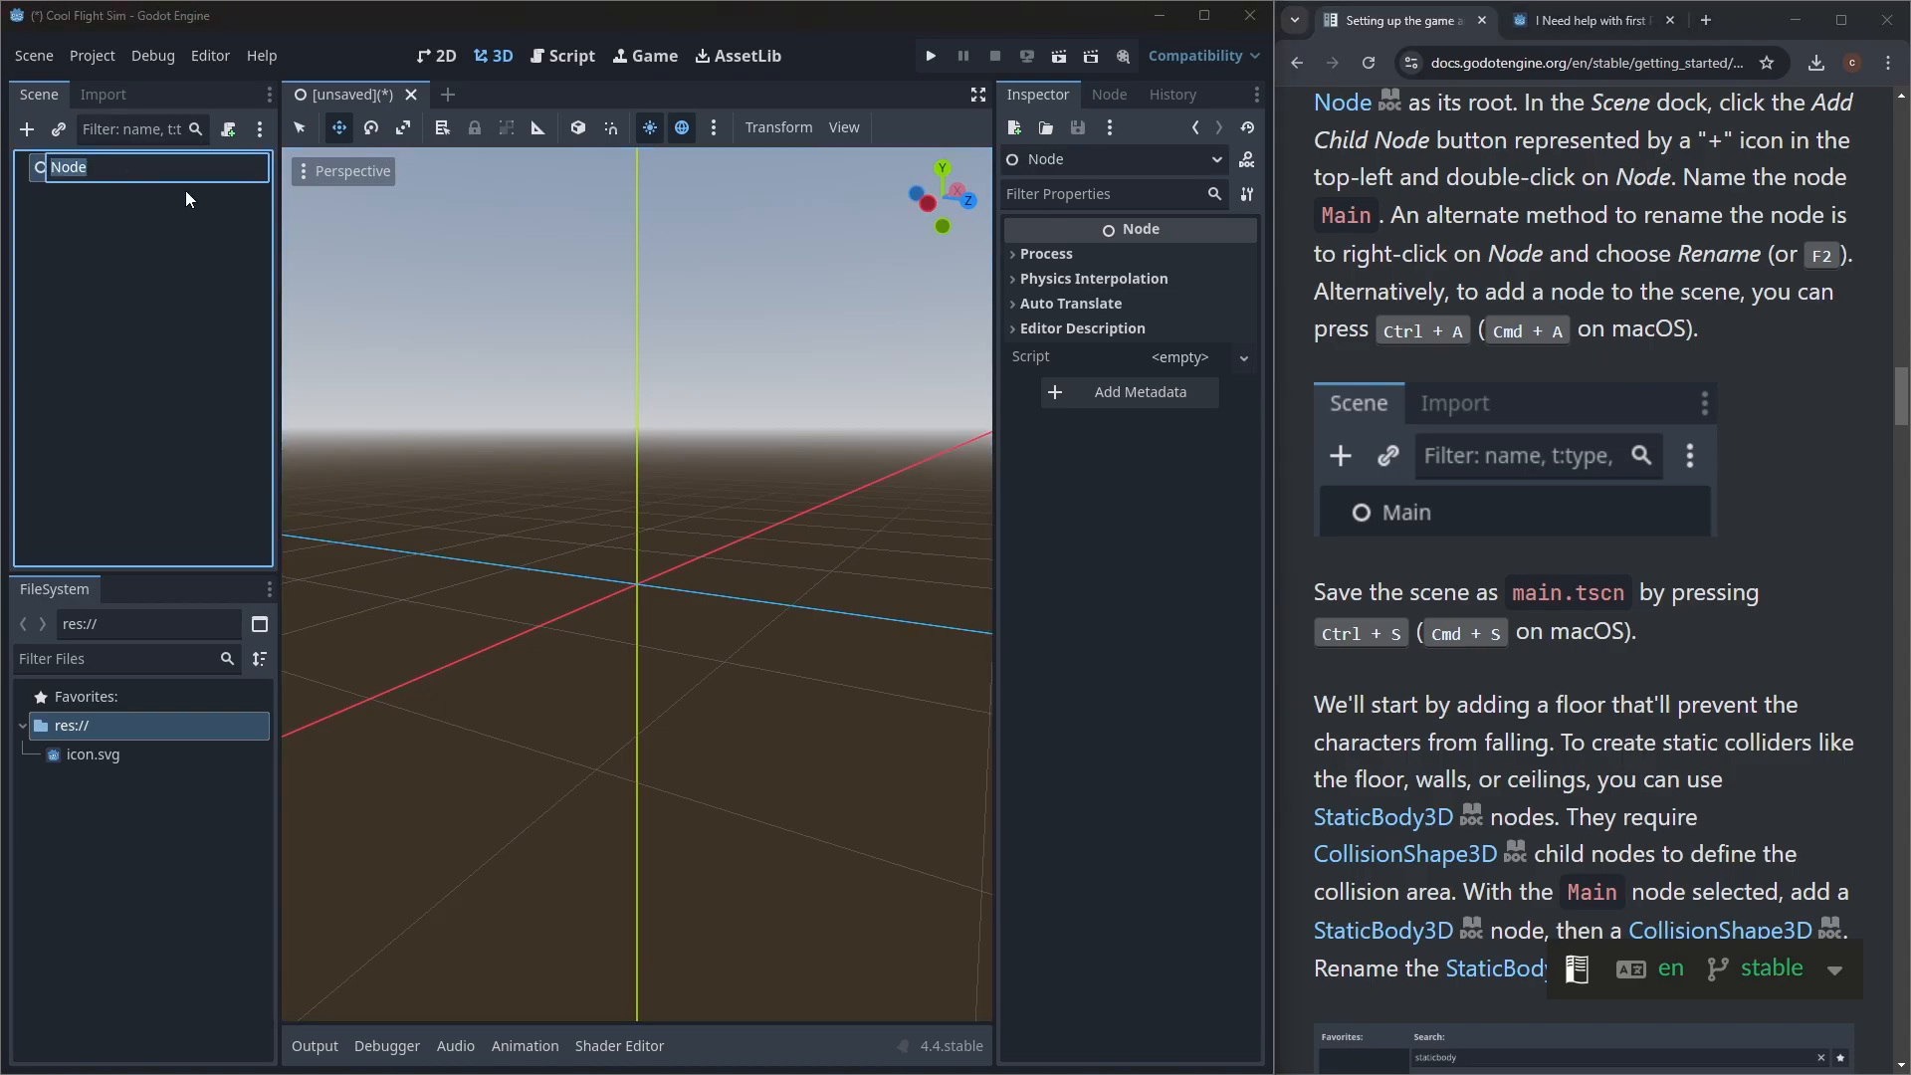
type("Main")
key("Return")
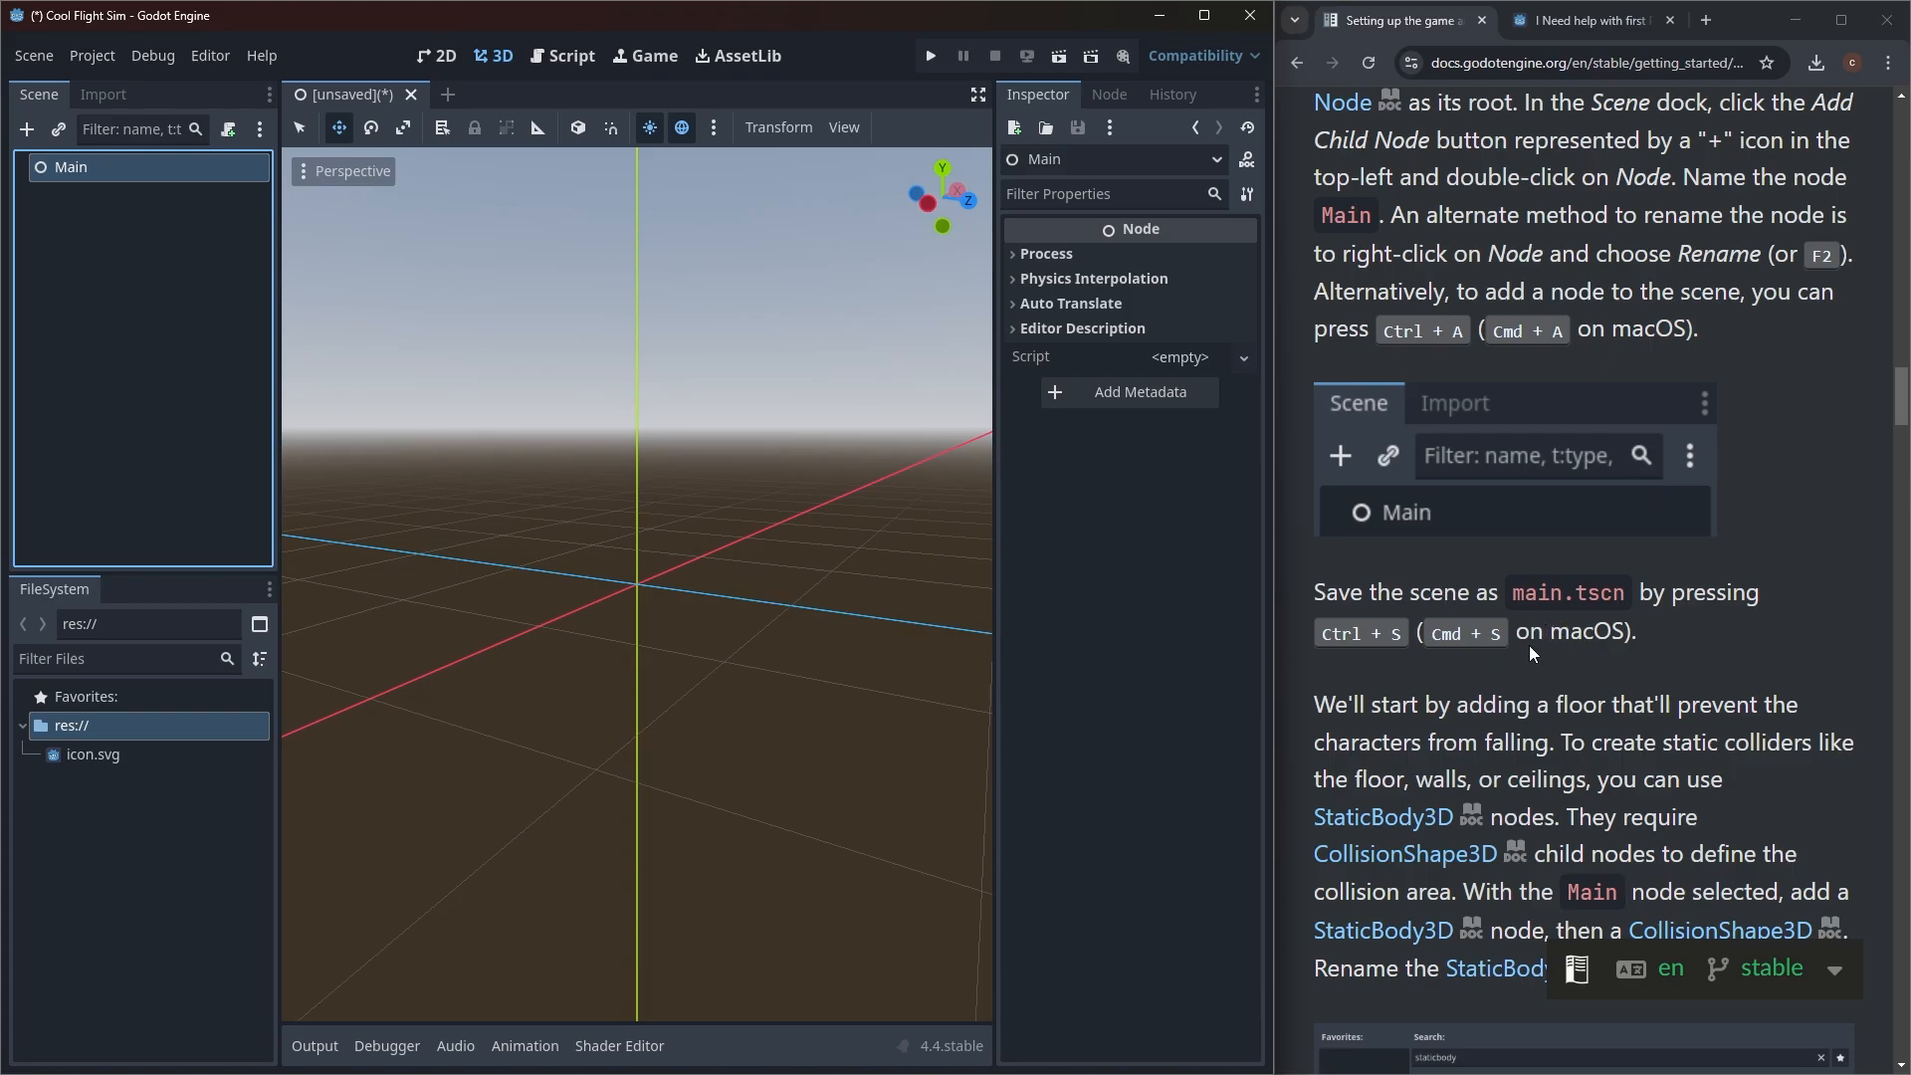
key("ctrl+s")
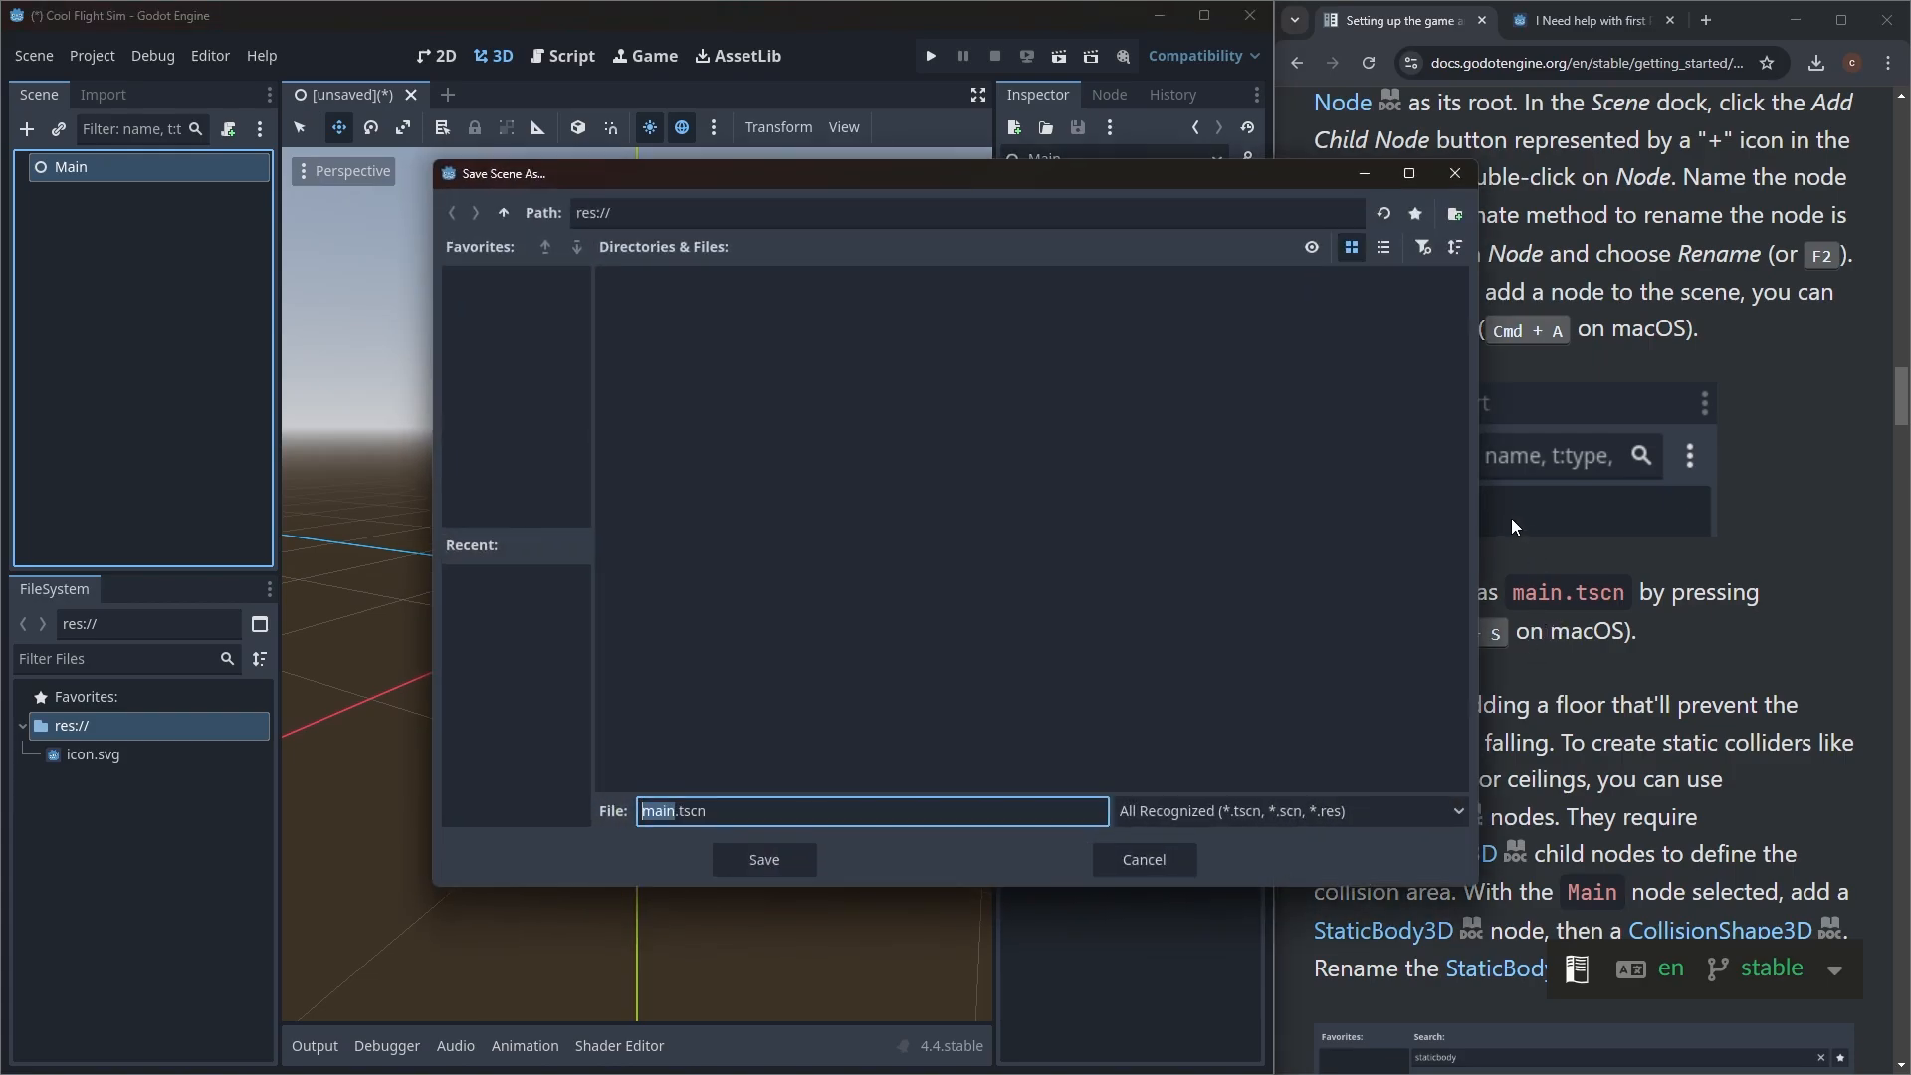
left_click(774, 858)
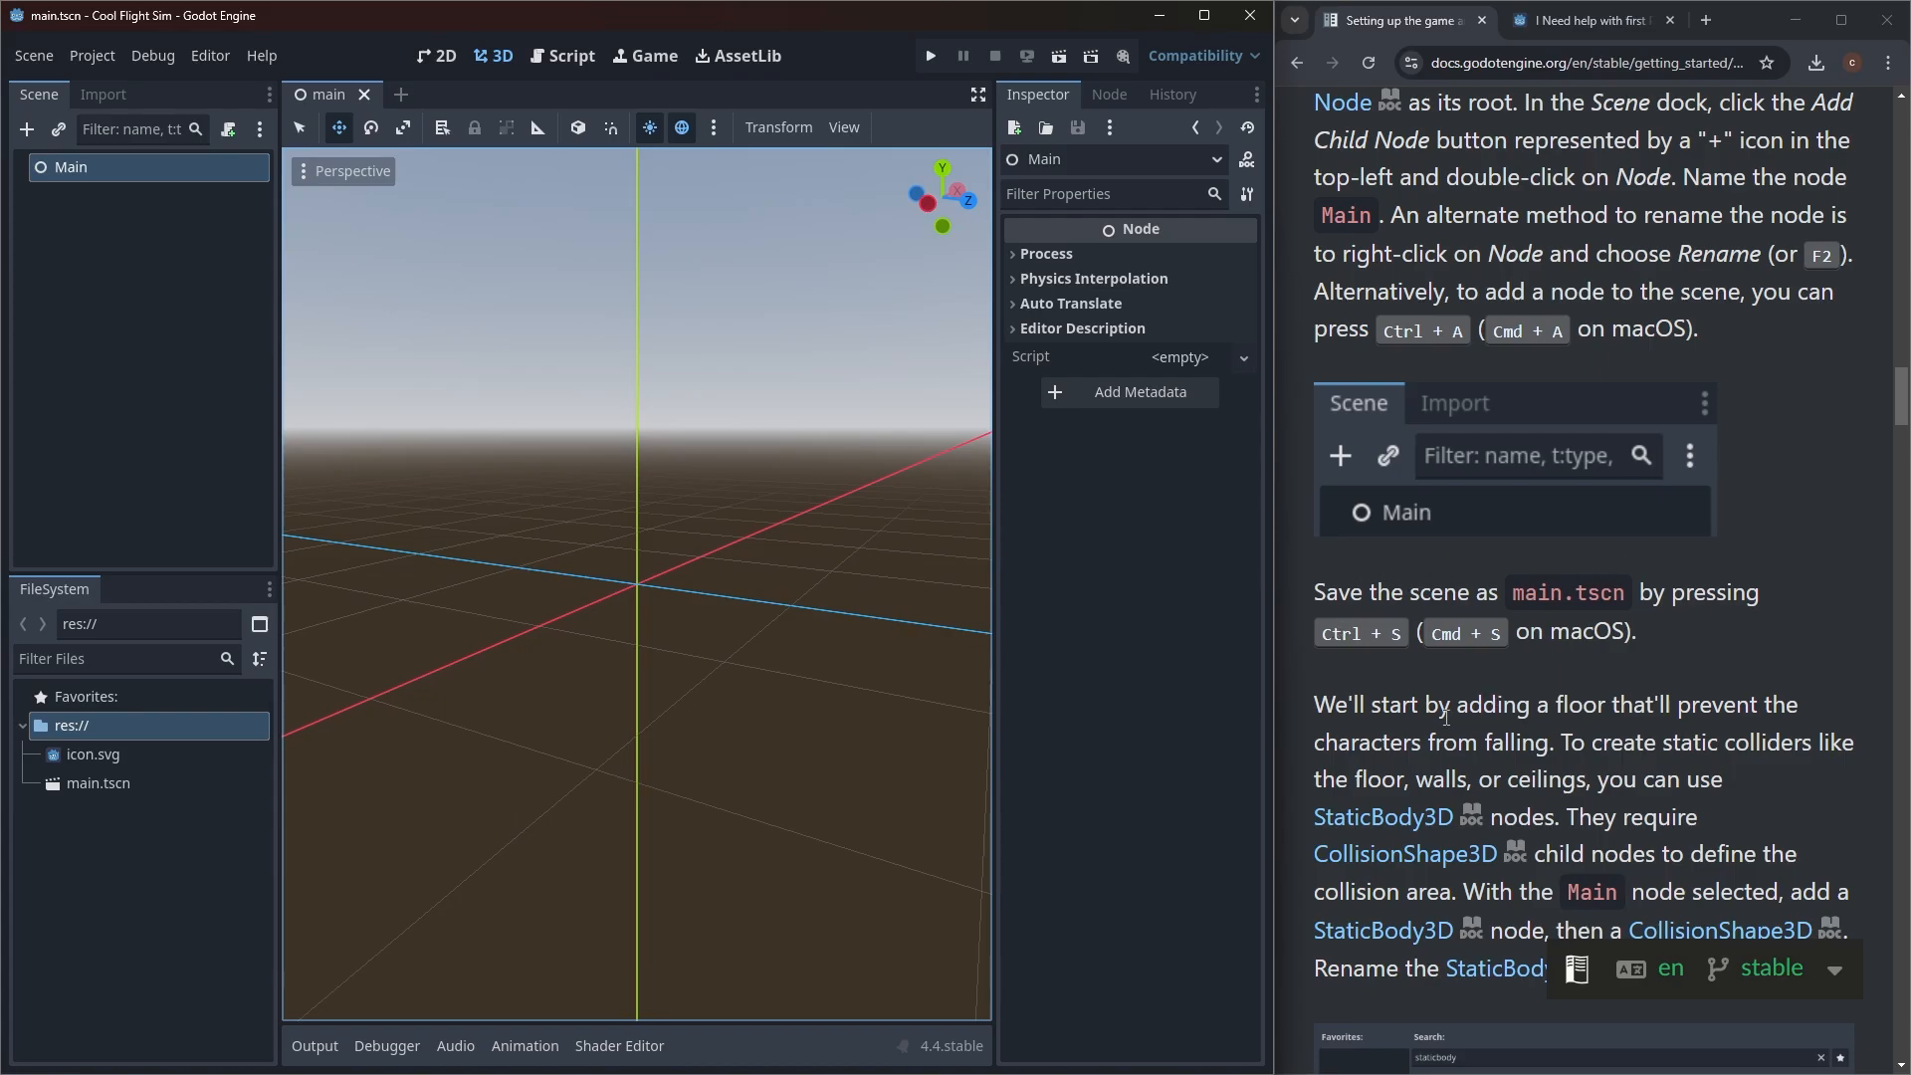
Step: Read the docs instructions on adding a StaticBody3D floor with a CollisionShape3D child, including the example scene tree
left_click(1784, 563)
scroll(1791, 587, "down", 3)
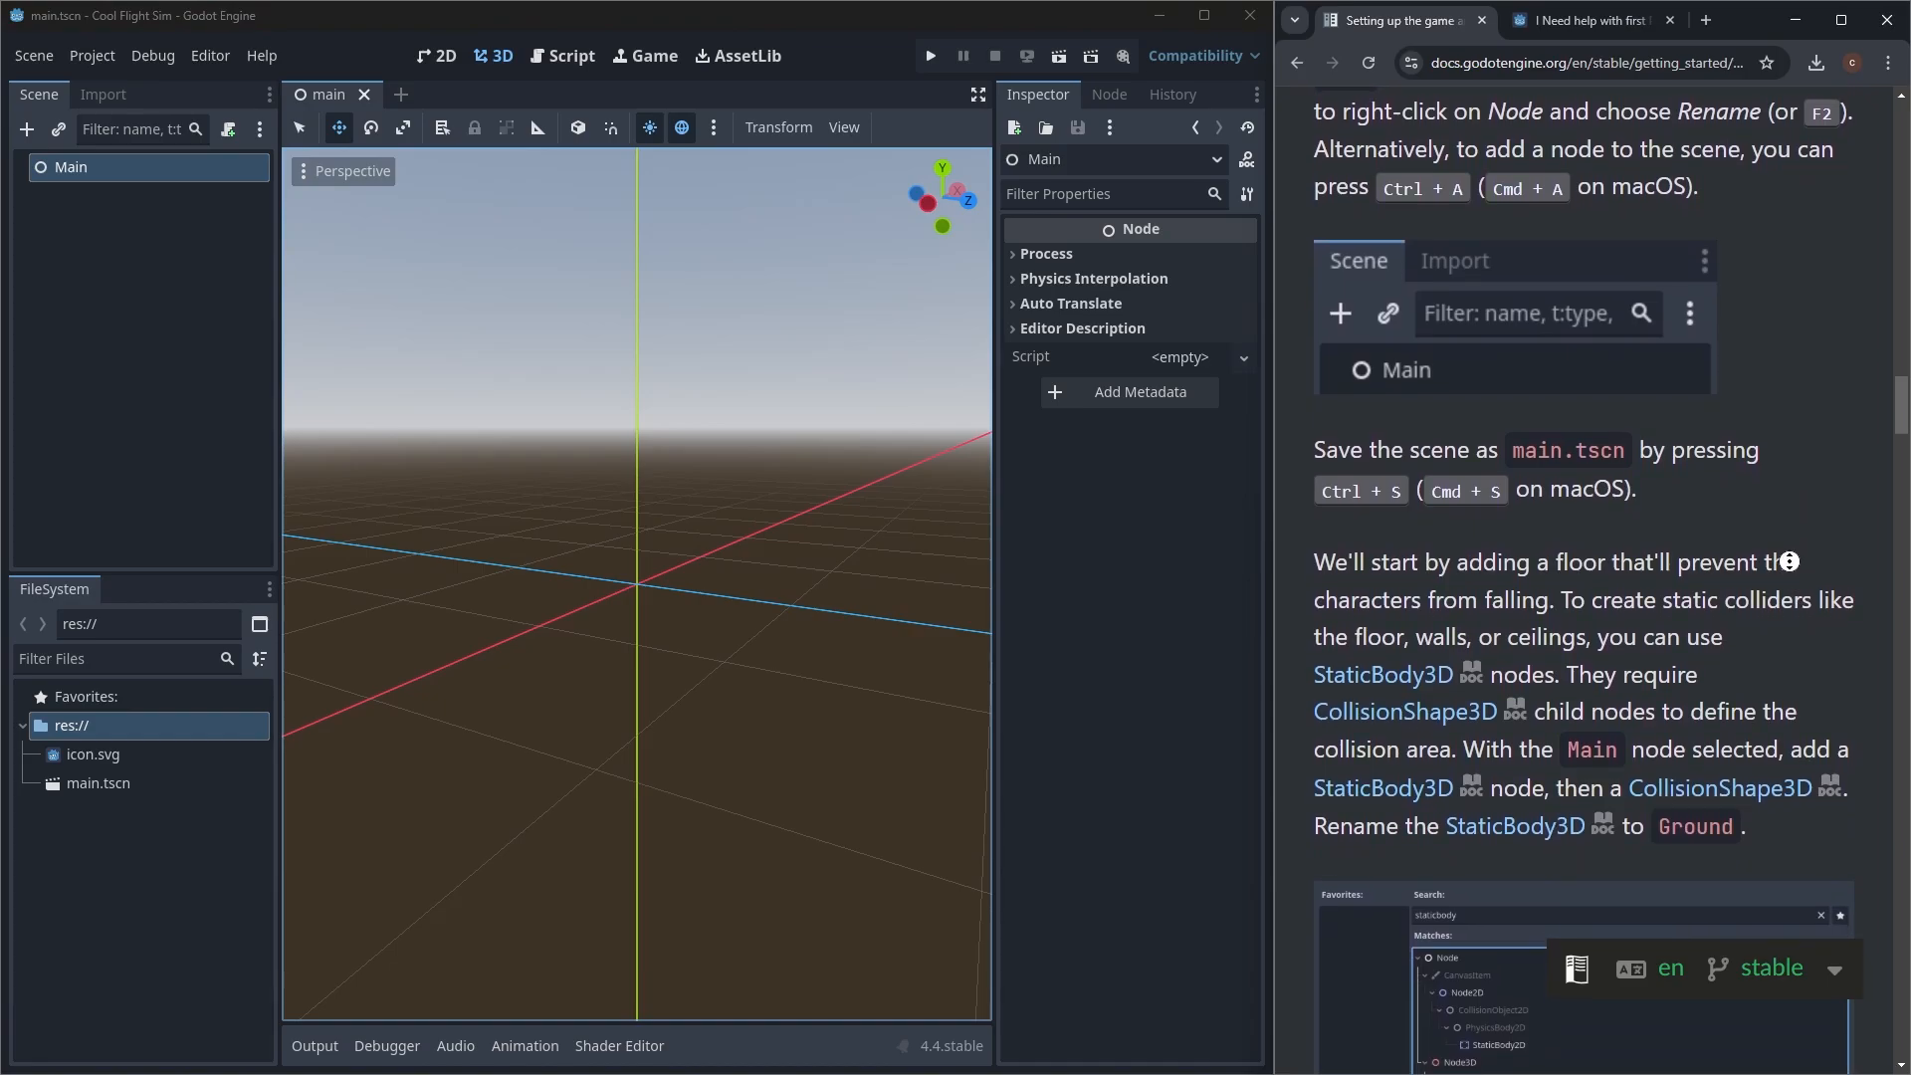
right_click(1801, 595)
left_click(1835, 450)
middle_click_drag(1847, 446, 1804, 430)
right_click(1804, 430)
left_click(1804, 432)
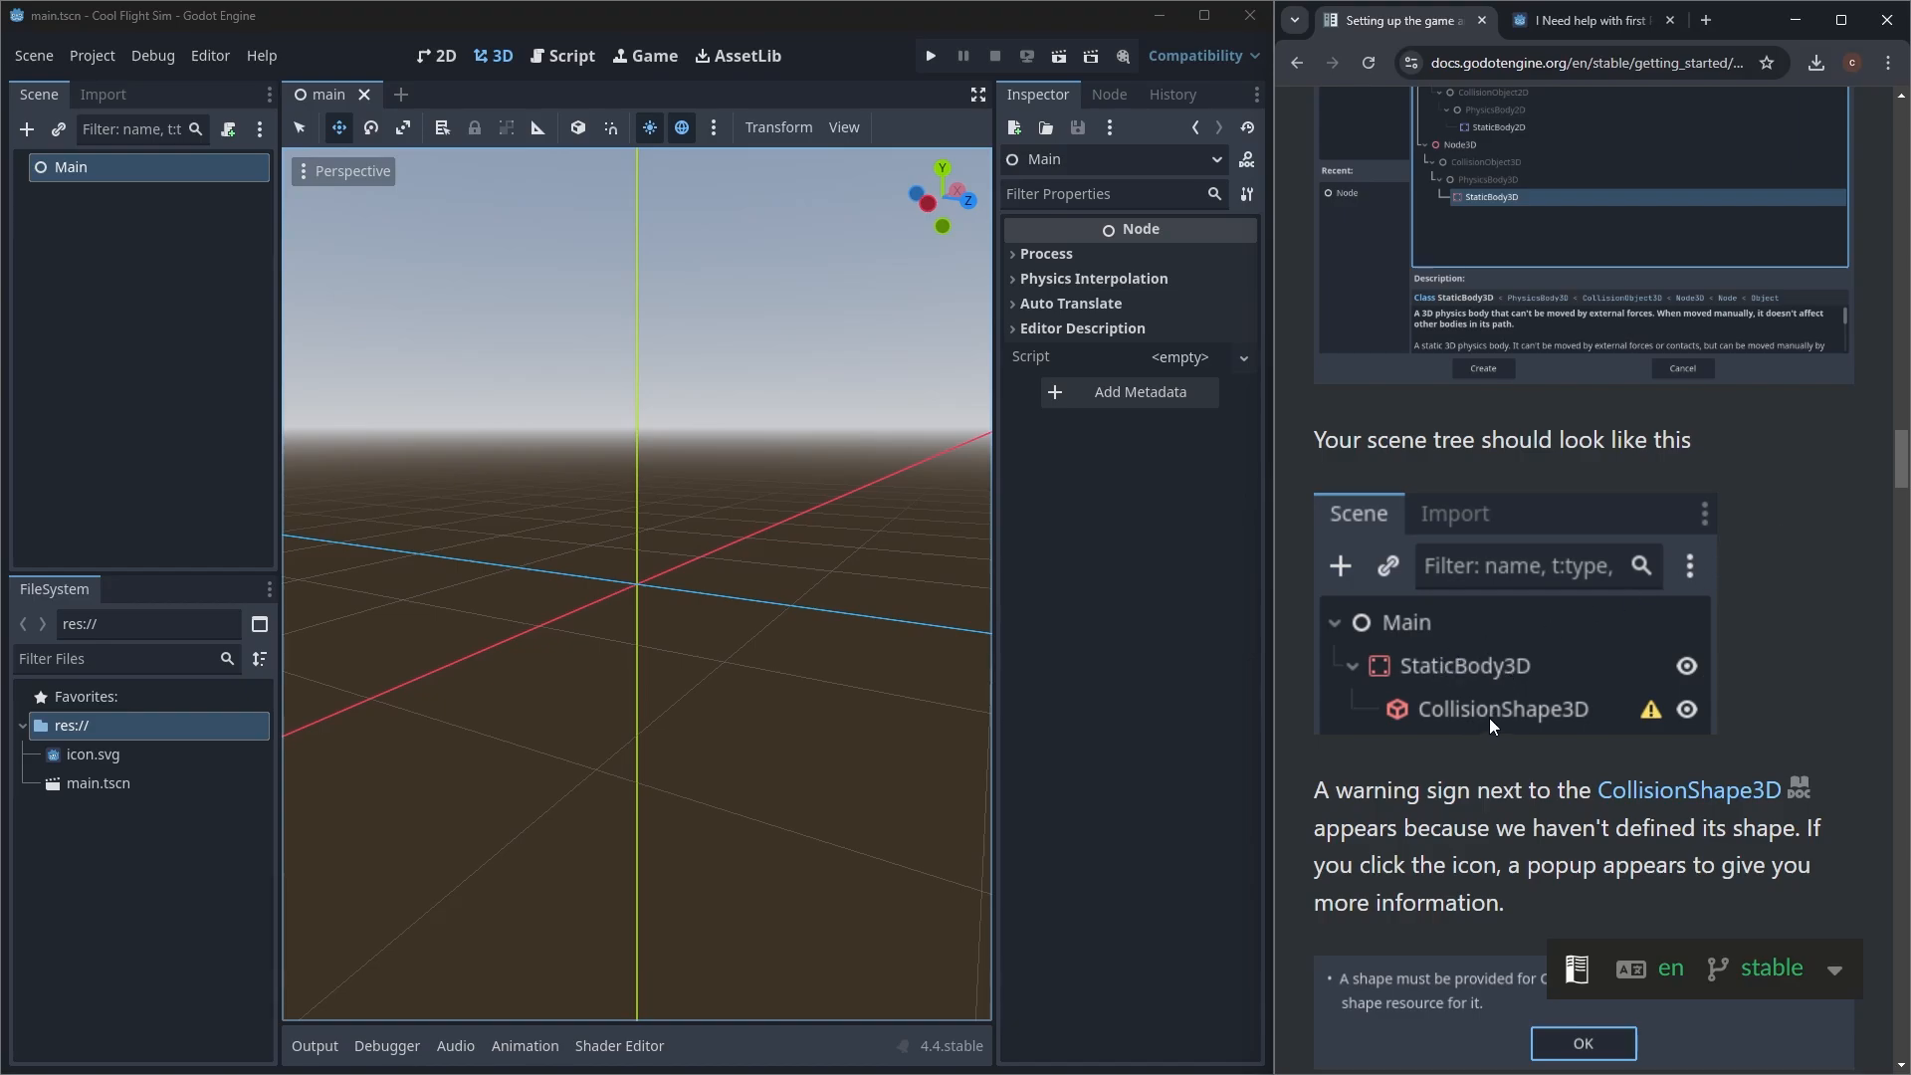
Step: Add a StaticBody3D node as a child of the Main node
right_click(74, 165)
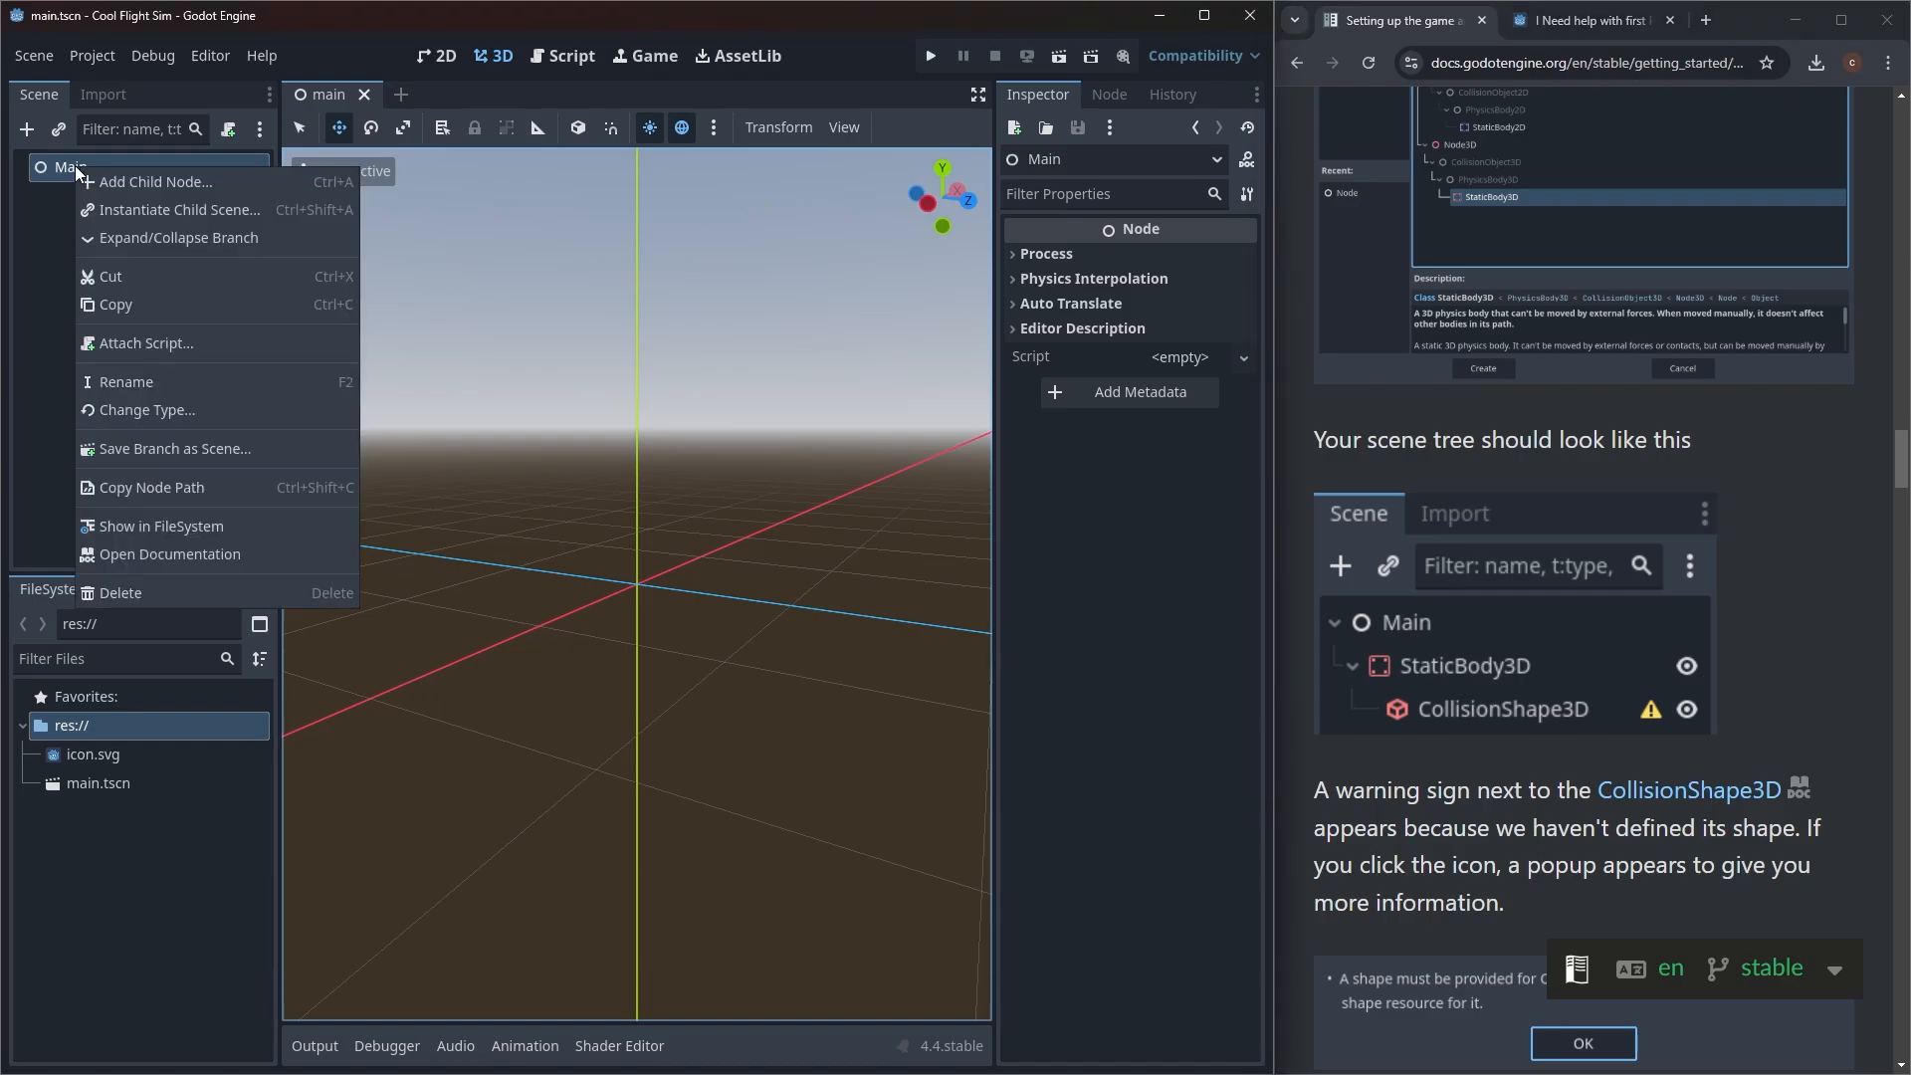
left_click(159, 182)
type("static")
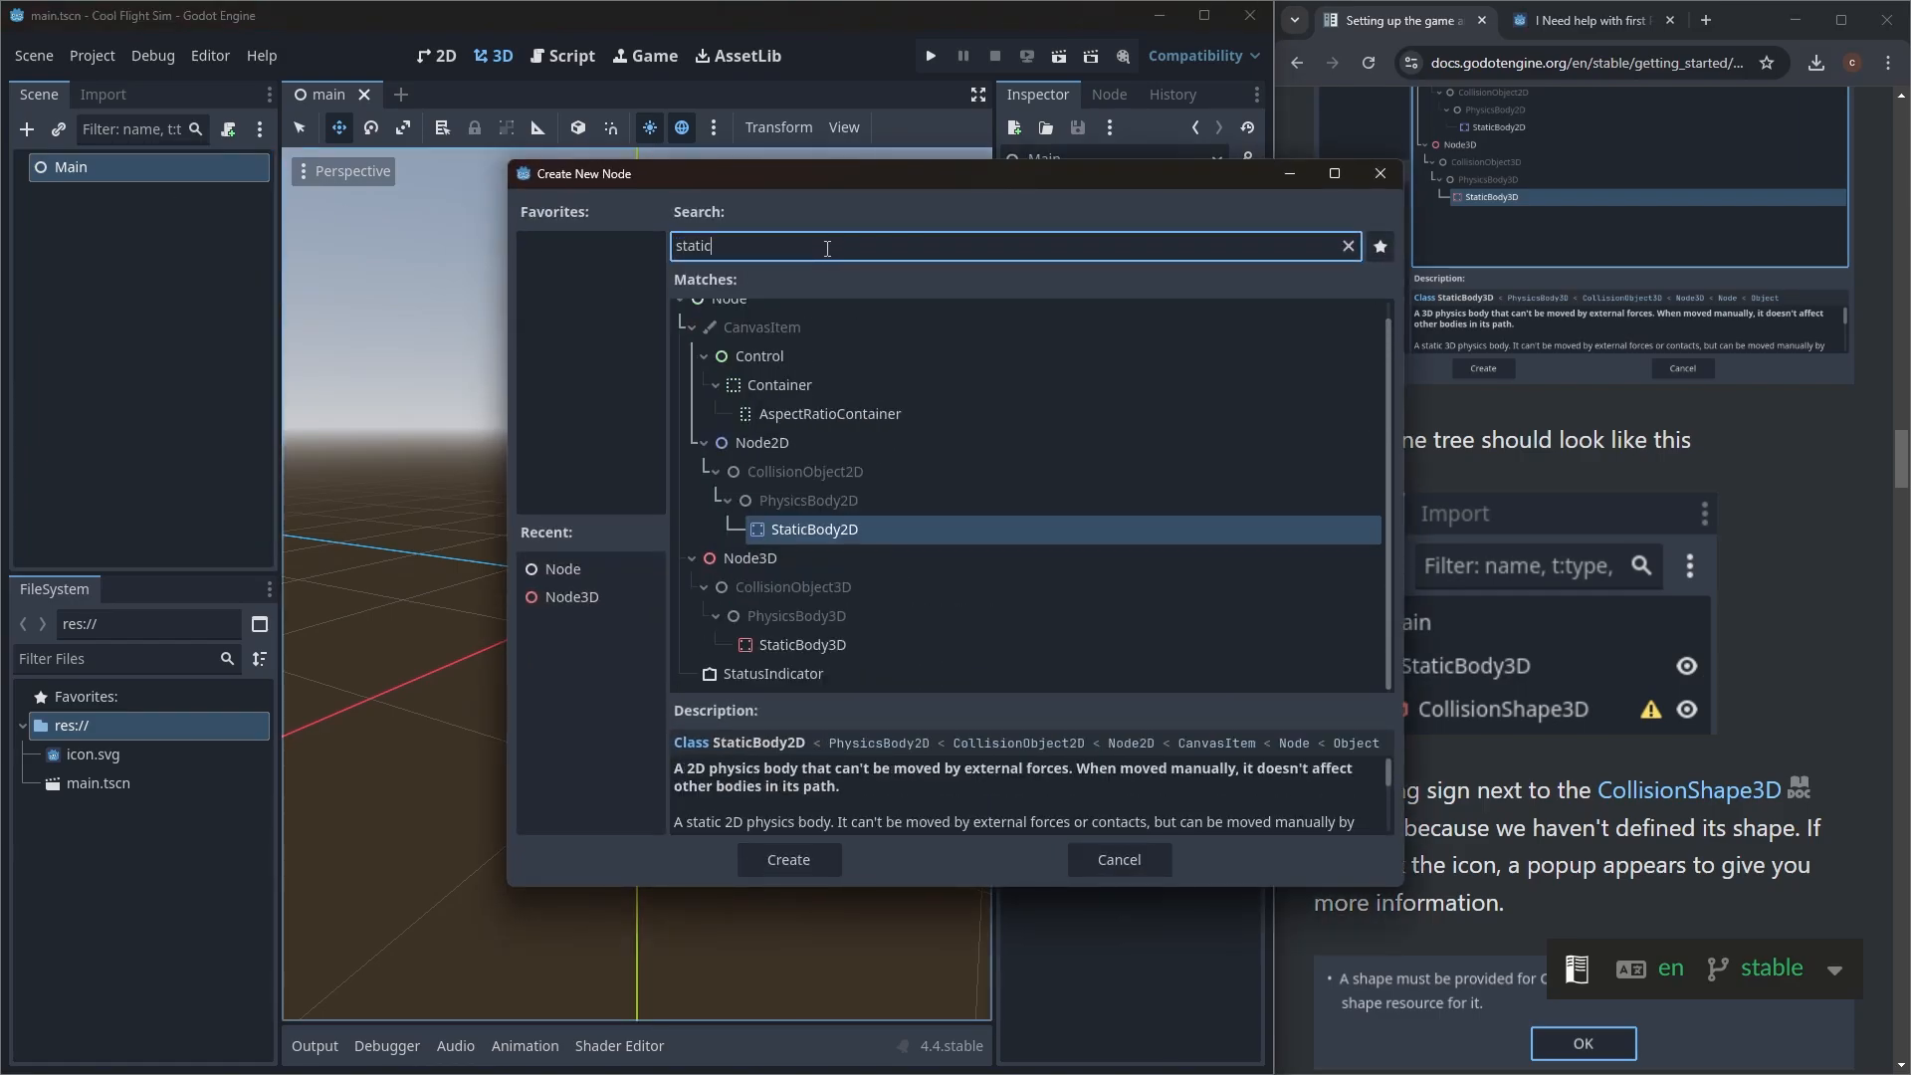
key("Down")
key("Down")
key("Down")
key("Down")
key("Return")
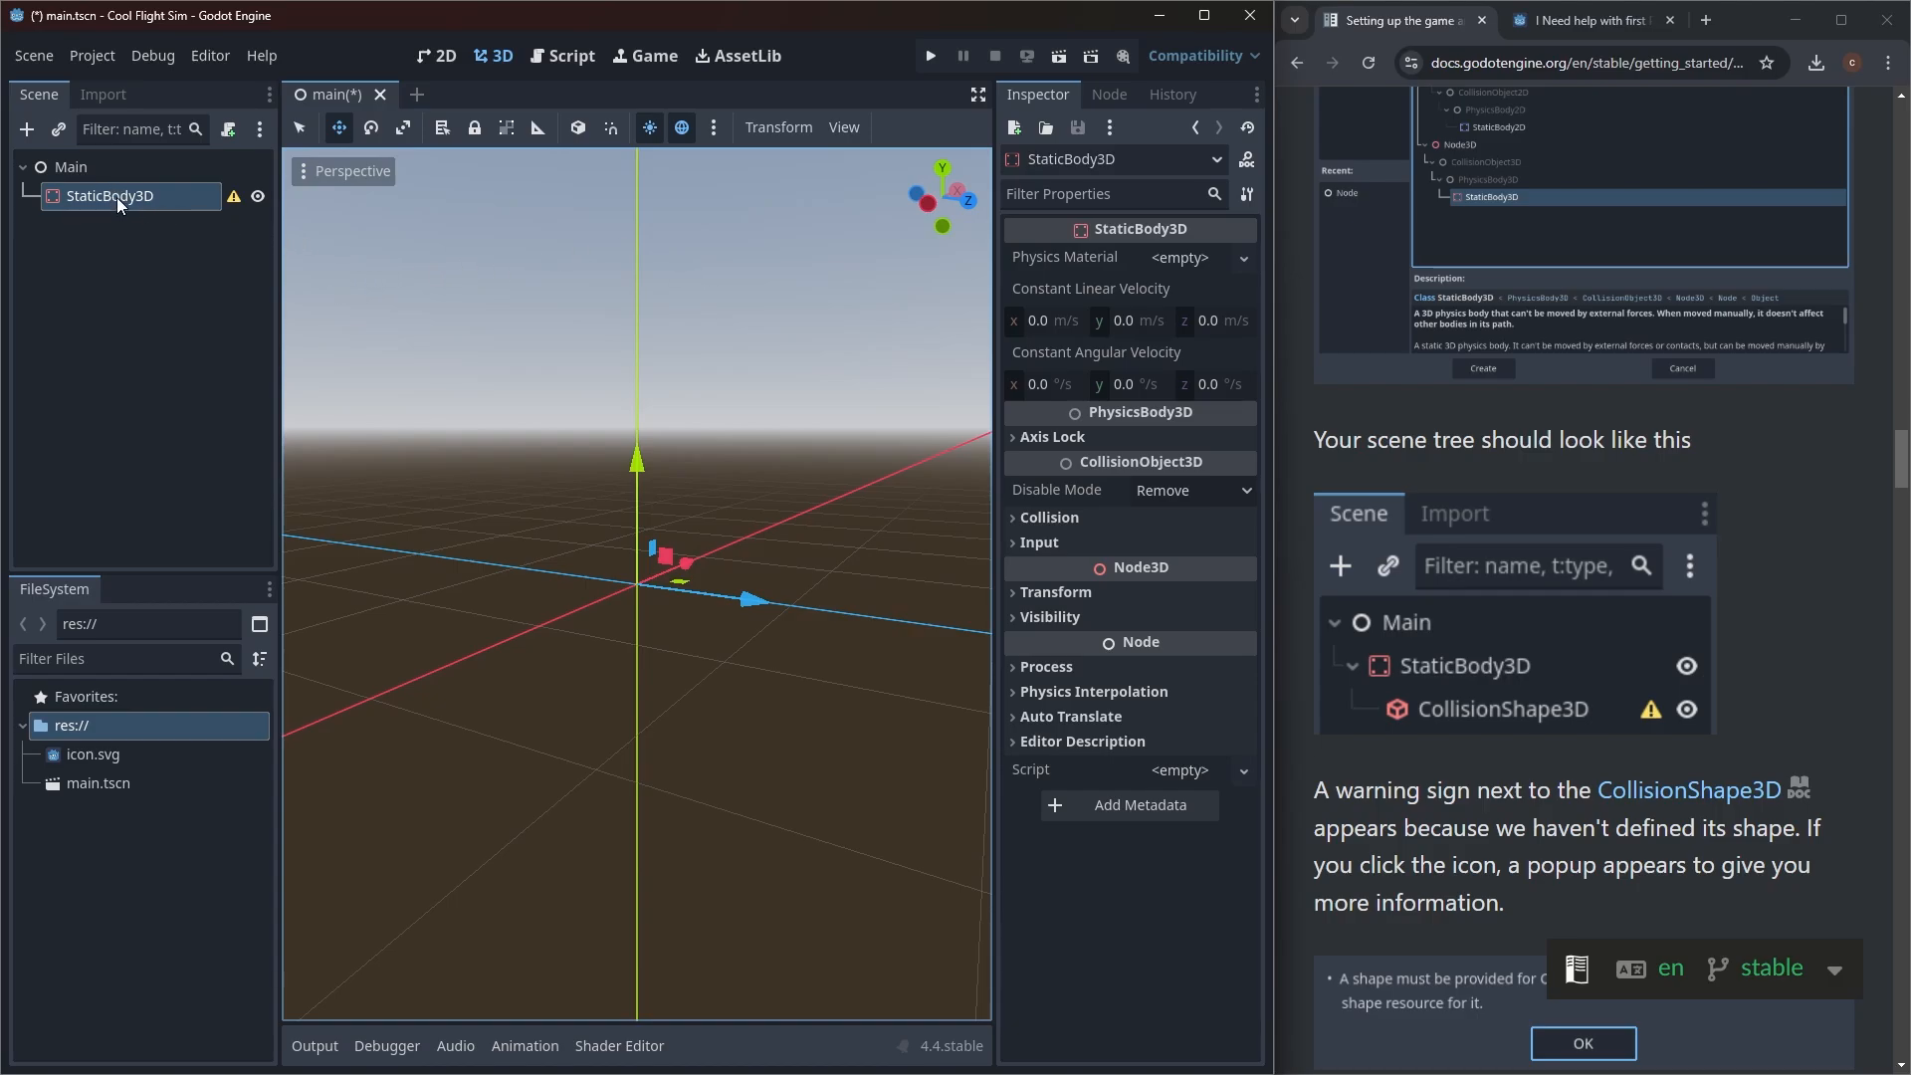
Step: Add a CollisionShape3D node as a child of the StaticBody3D
key("ctrl+a")
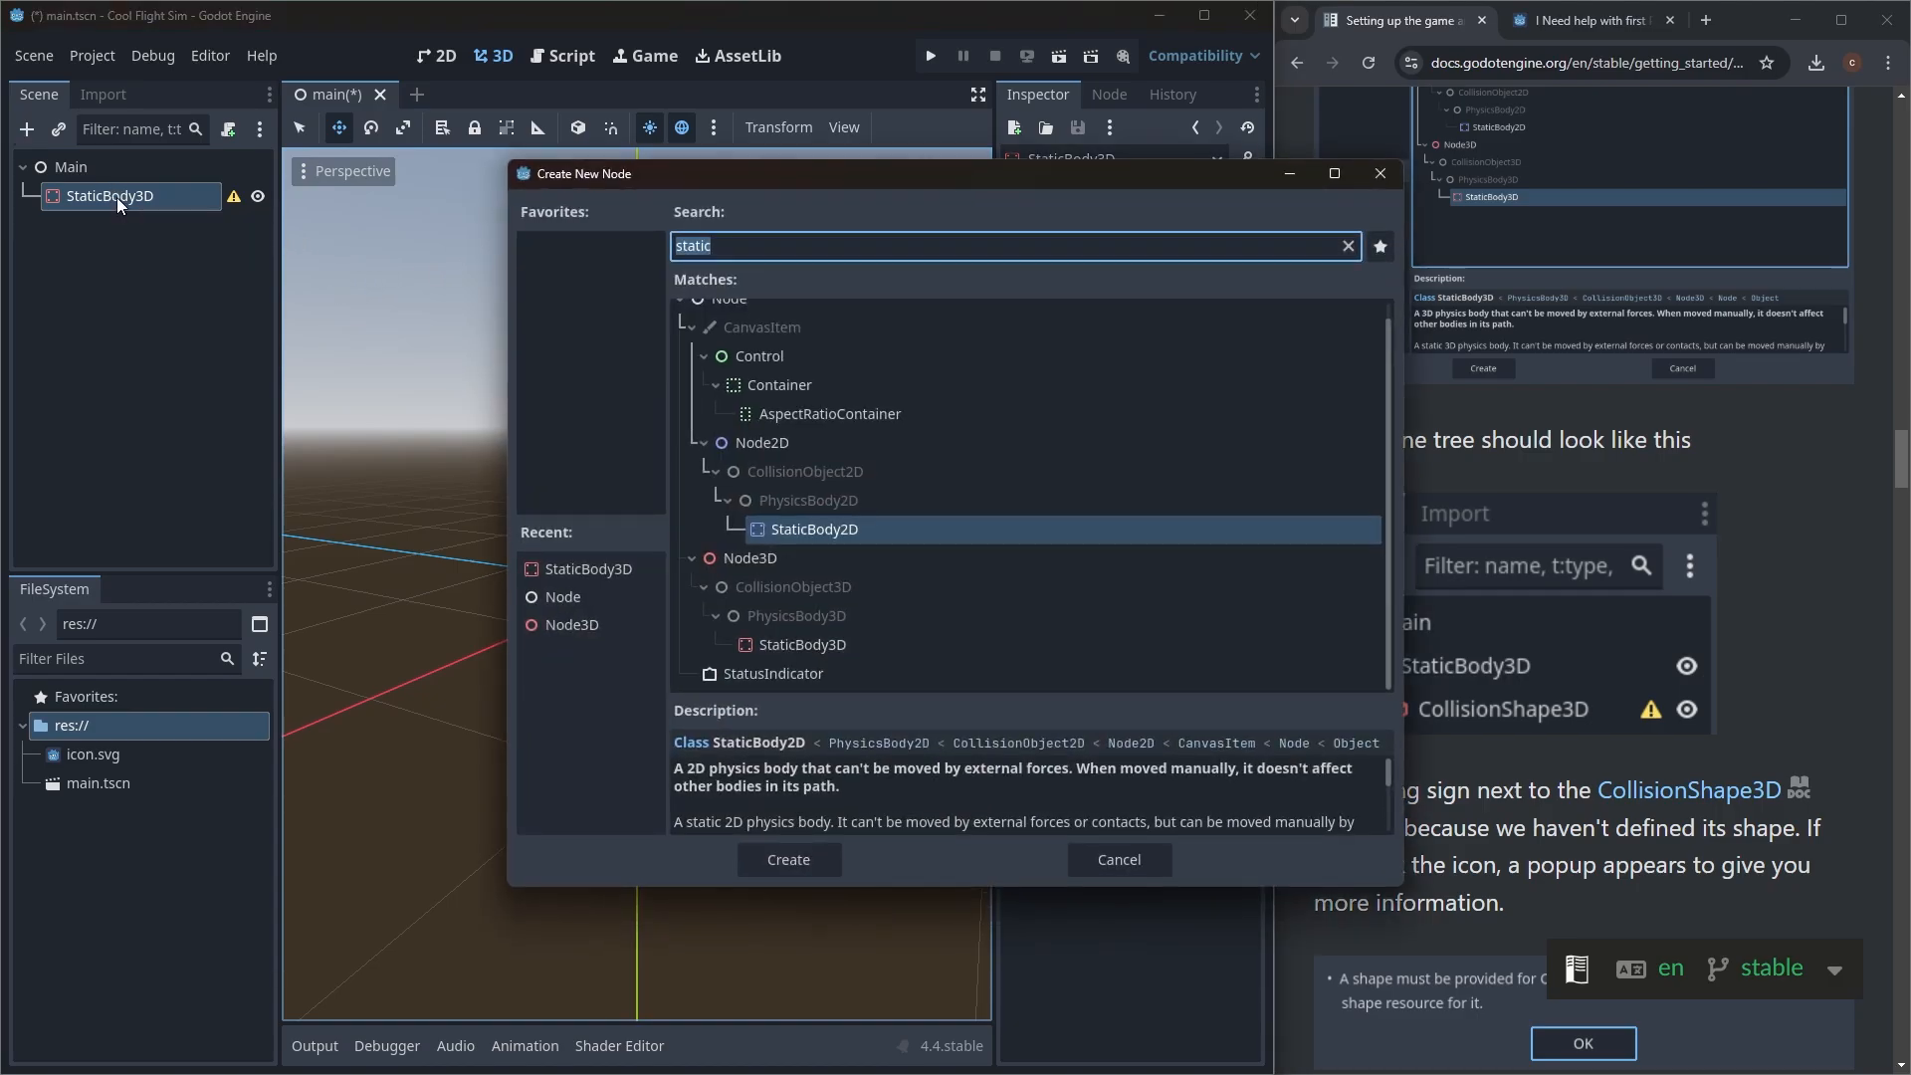
type("coll")
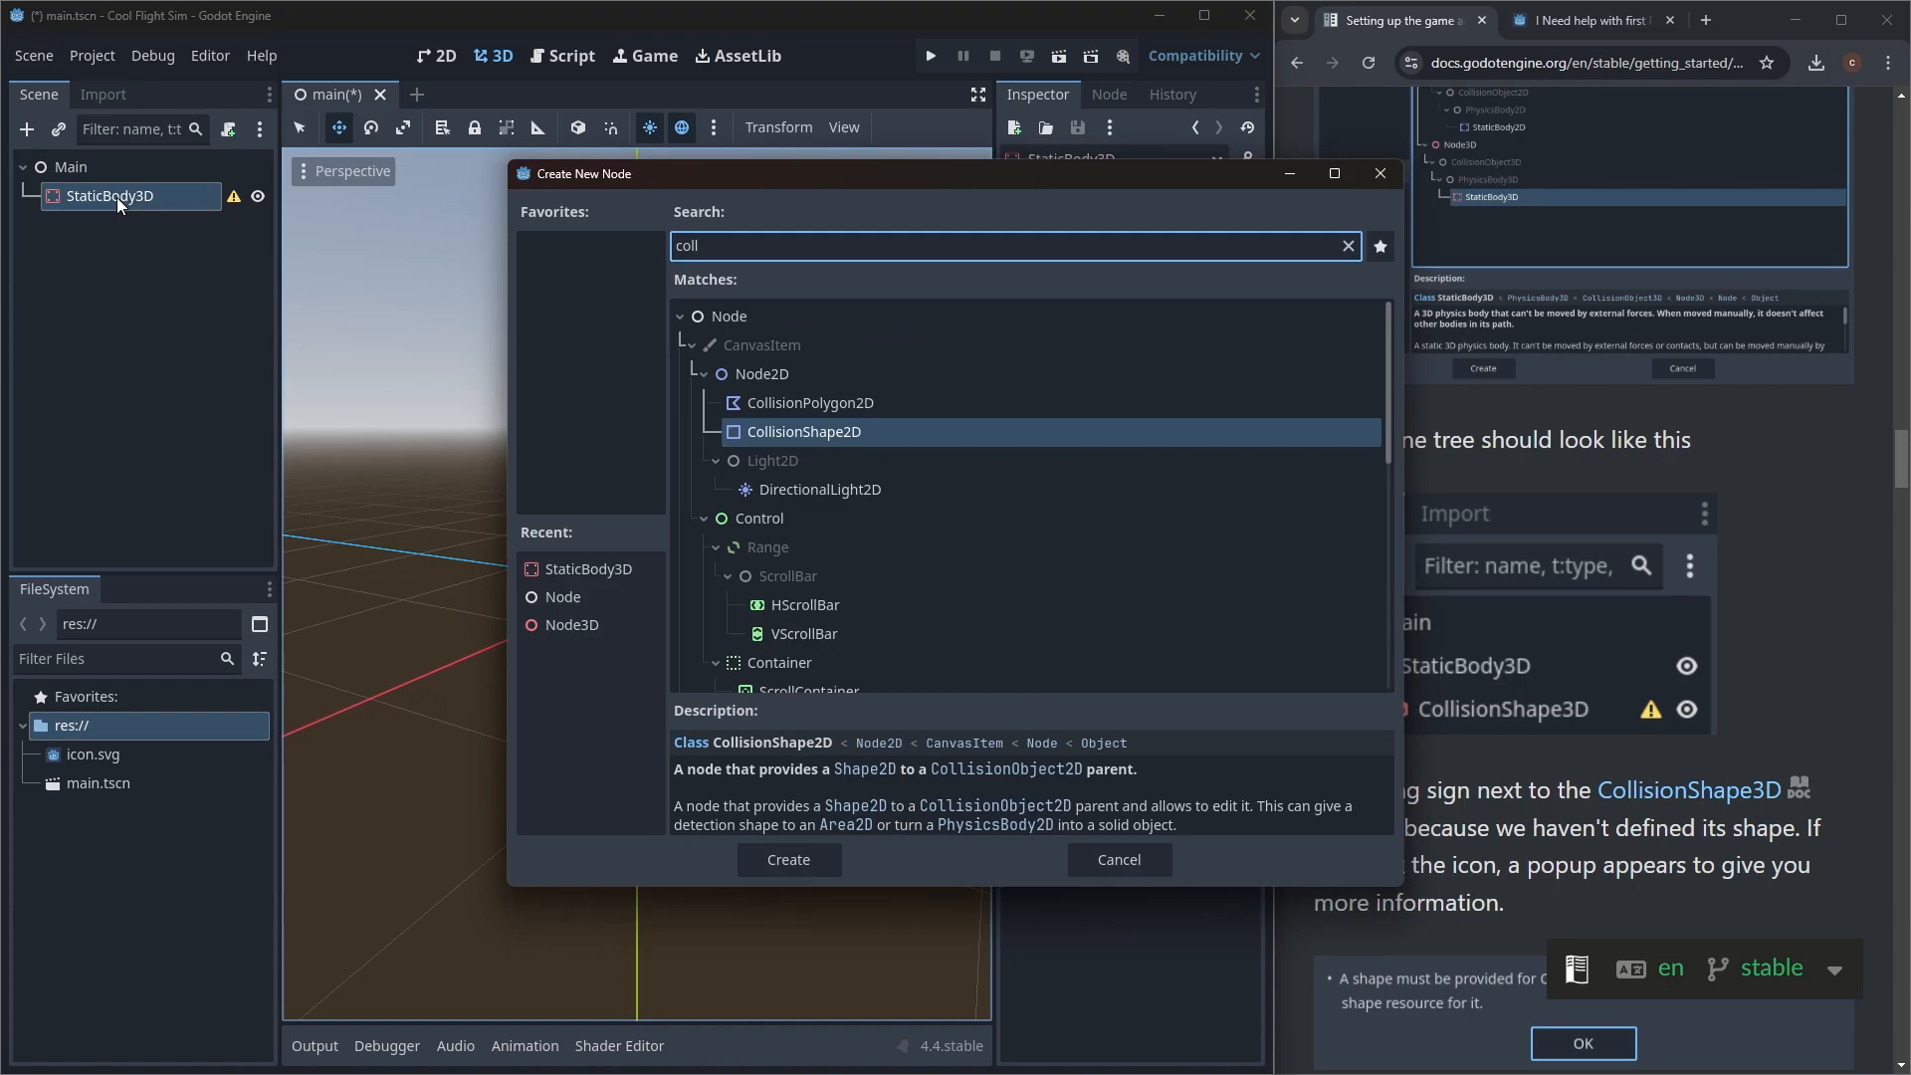
type("is")
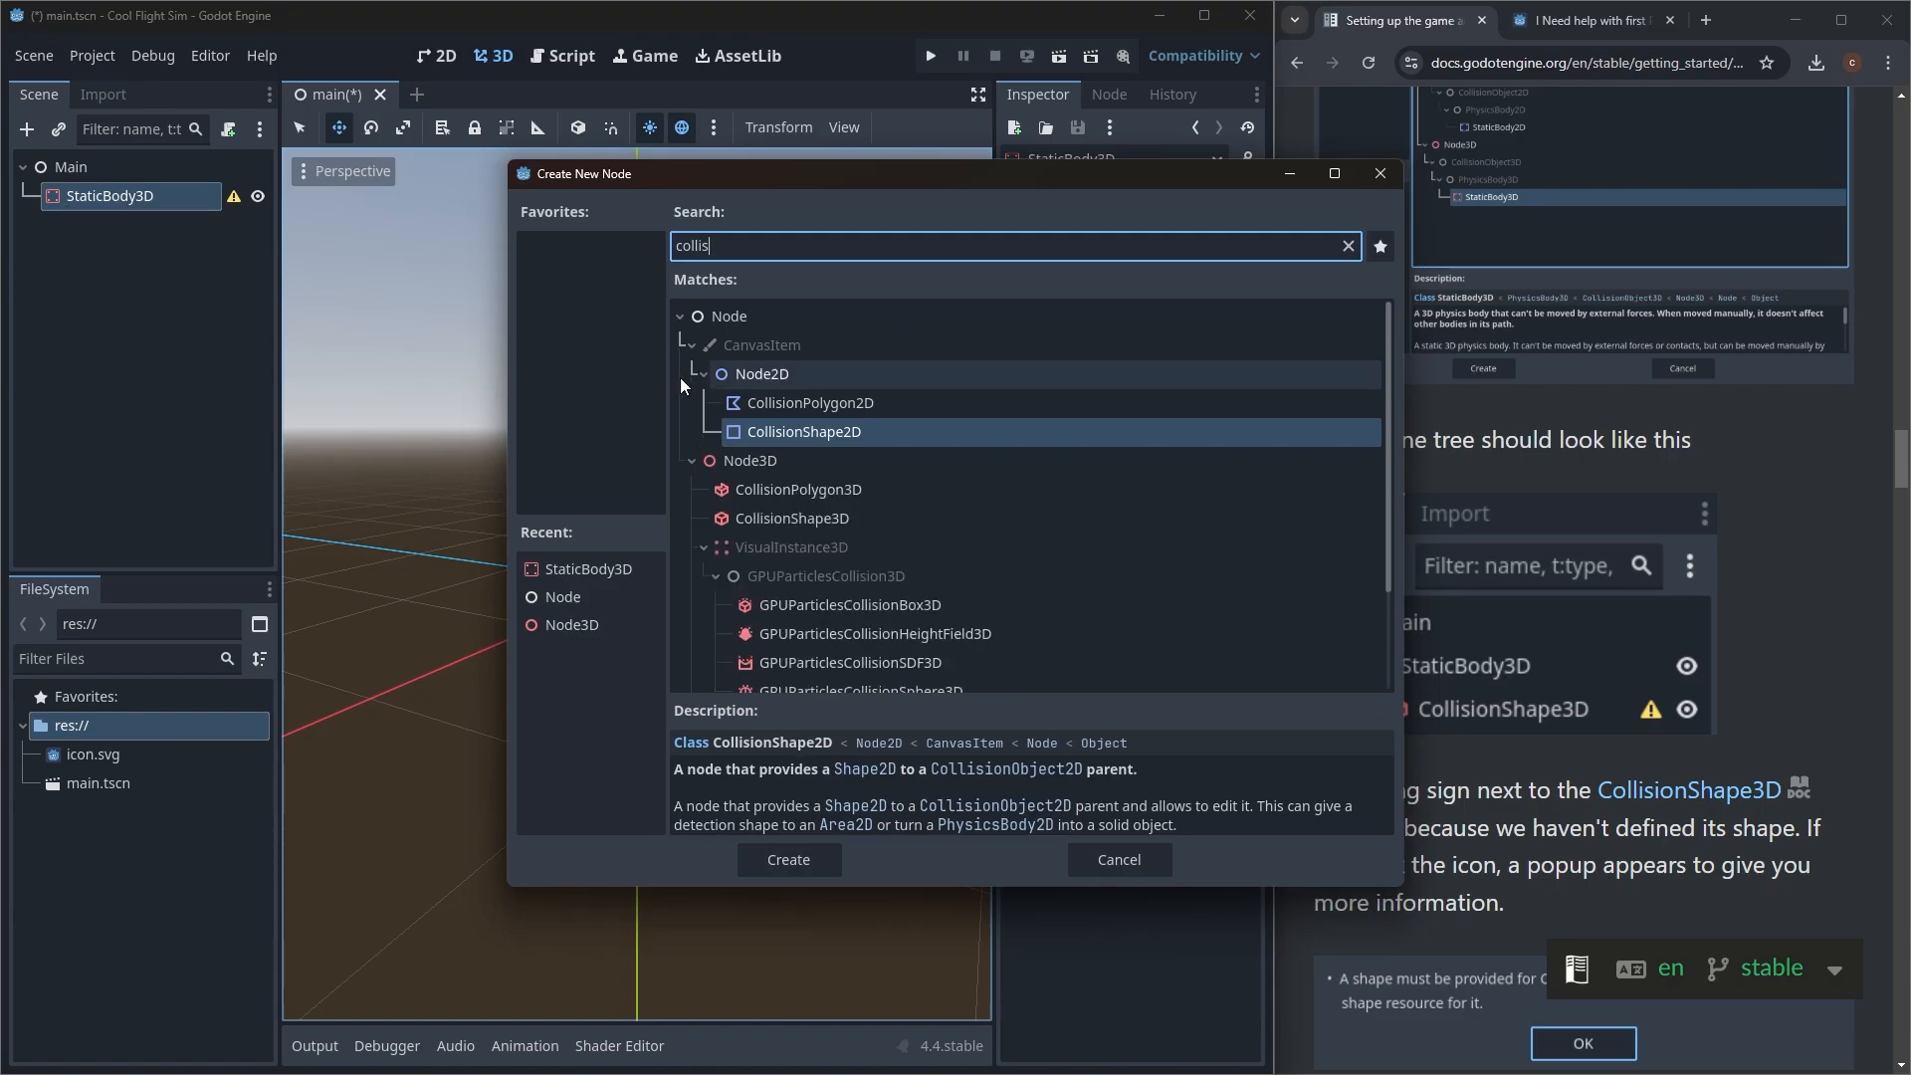
left_click(815, 518)
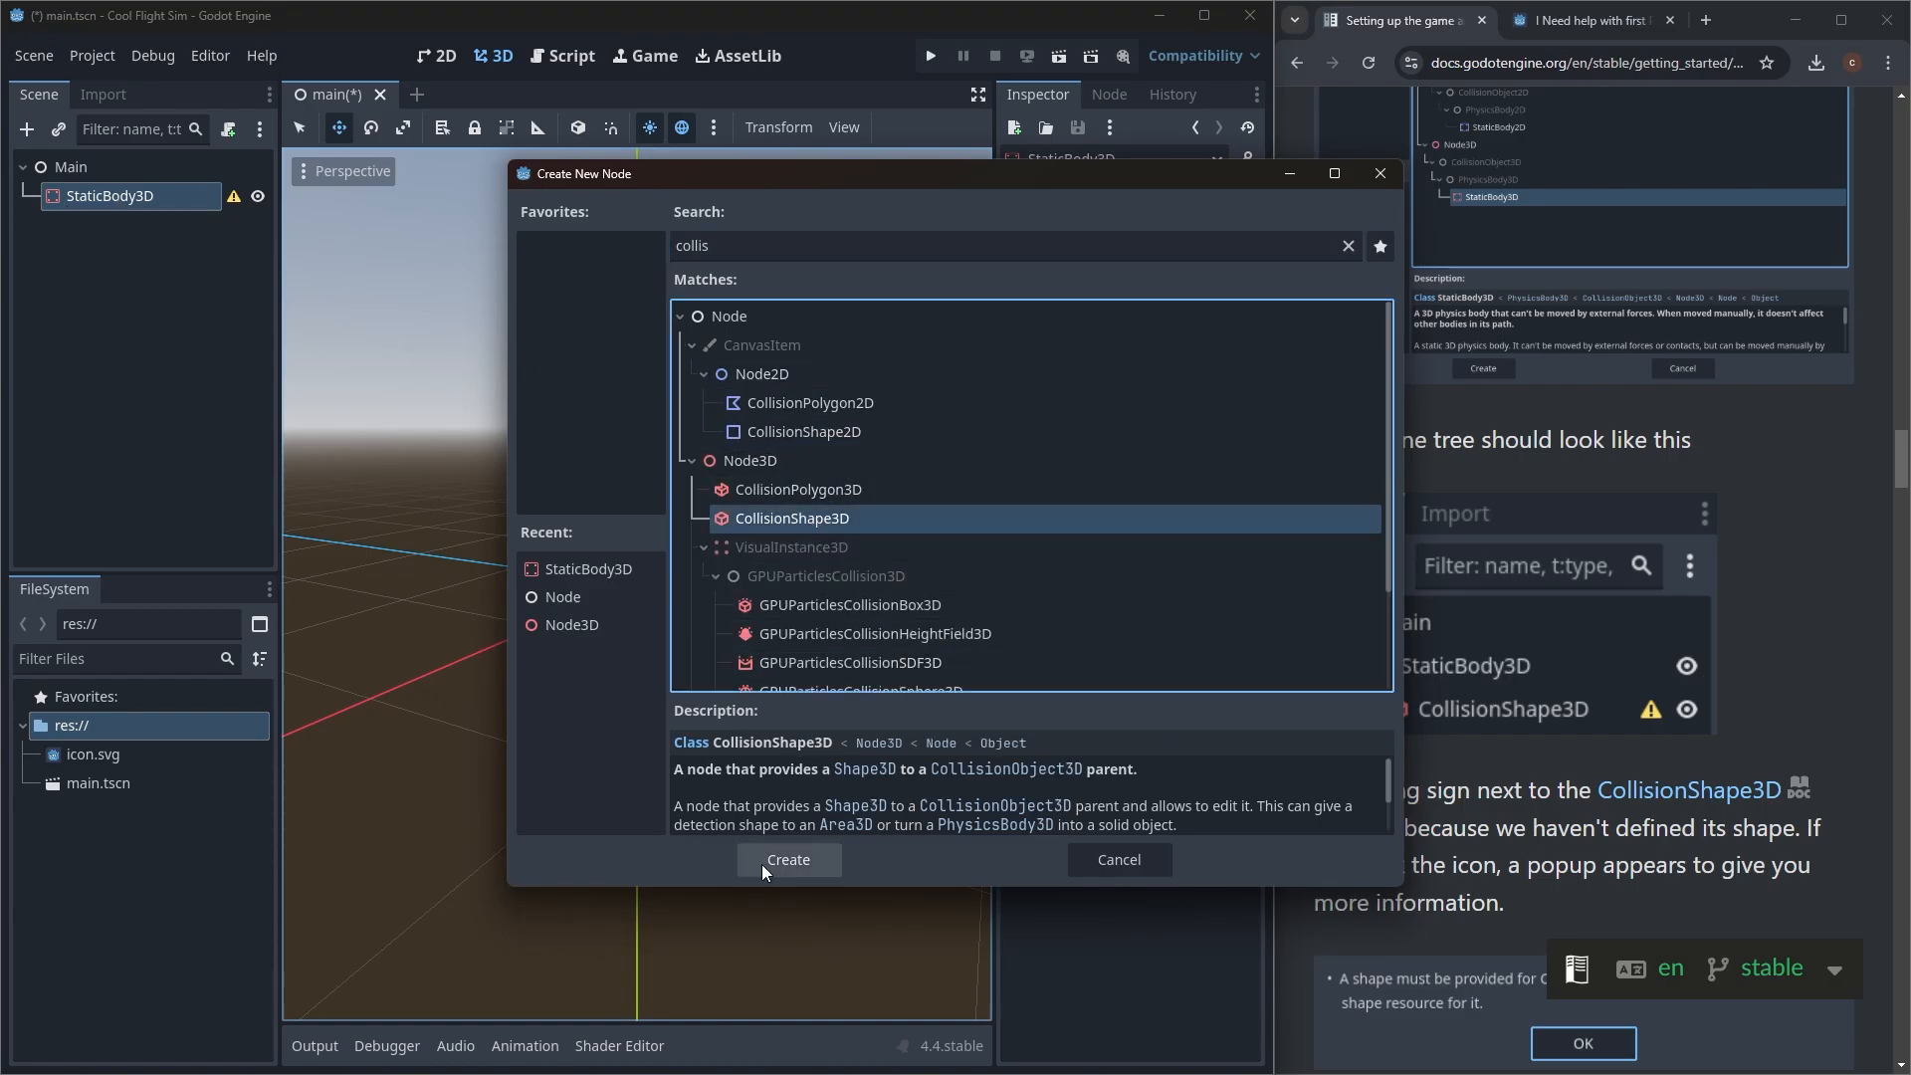
left_click(792, 860)
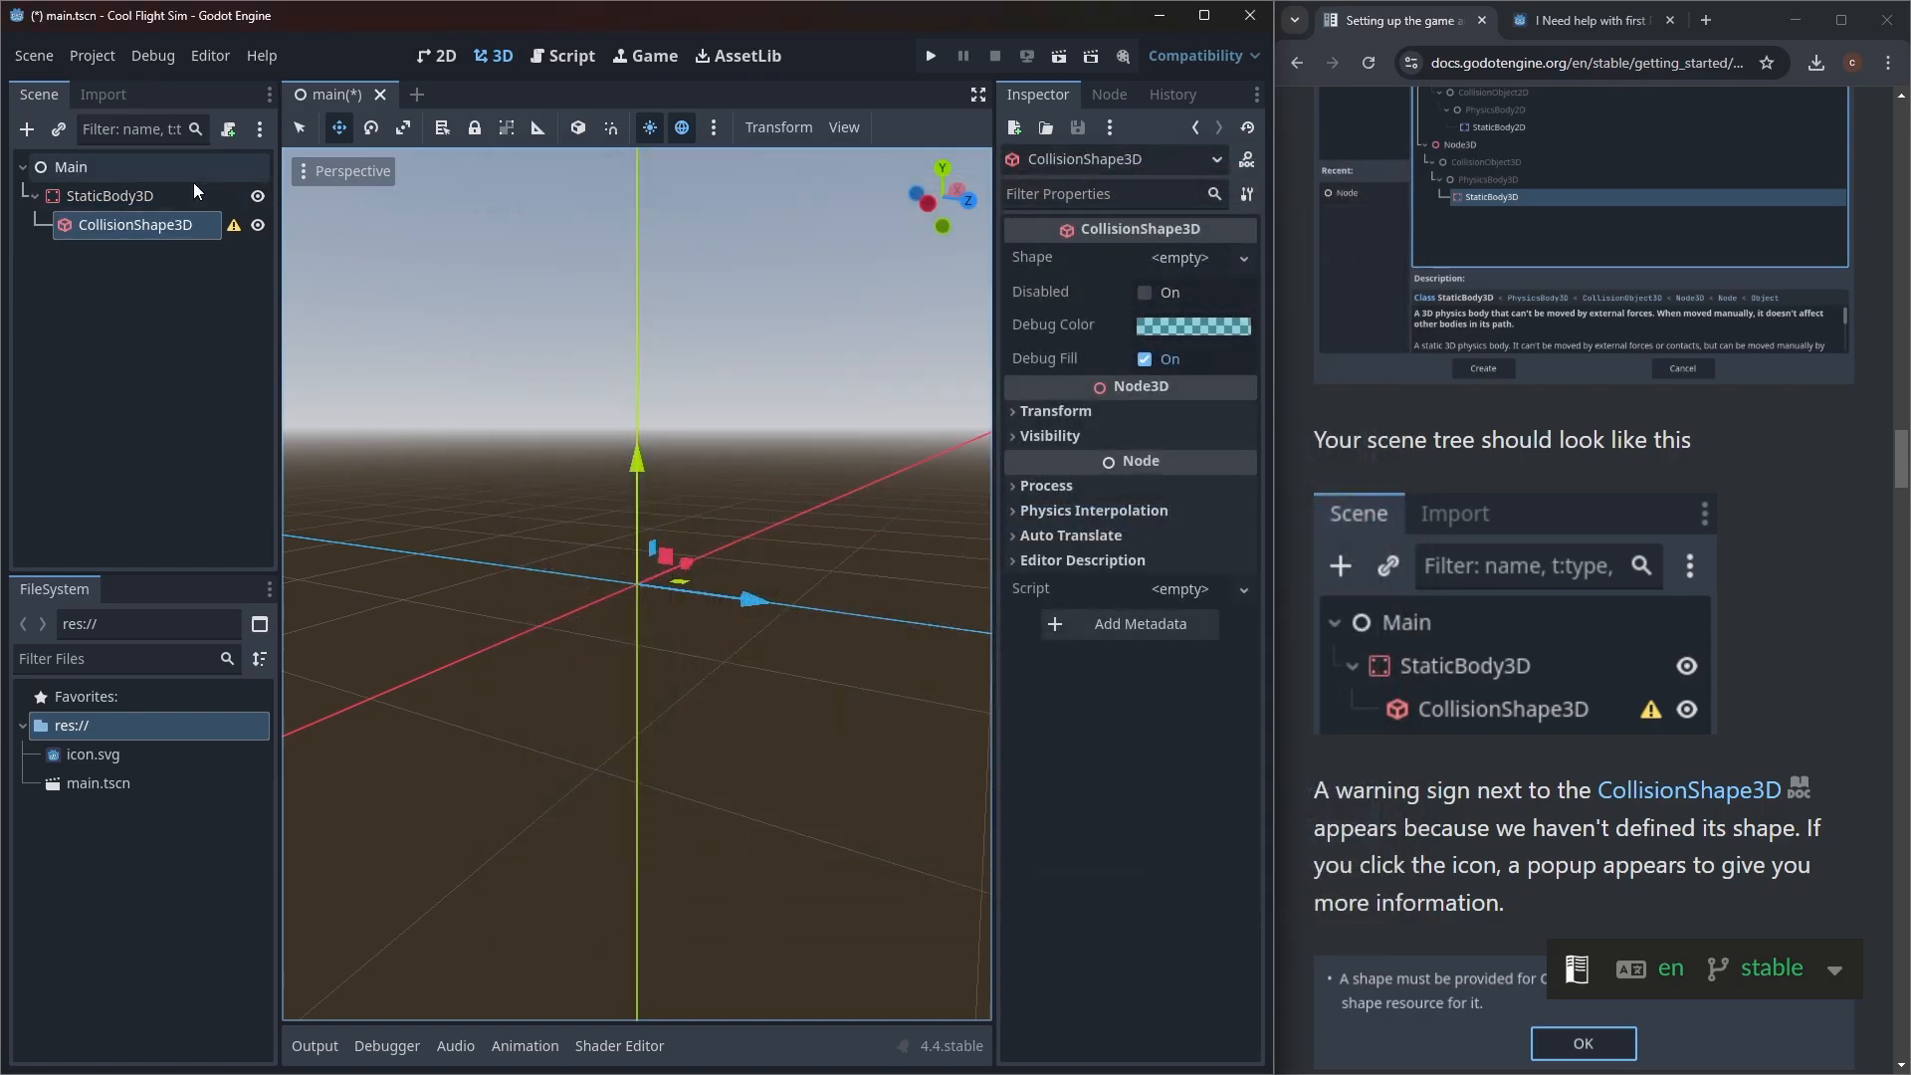
Step: Following the docs, assign a new BoxShape3D as the CollisionShape3D's shape
left_click_drag(1903, 472, 1903, 522)
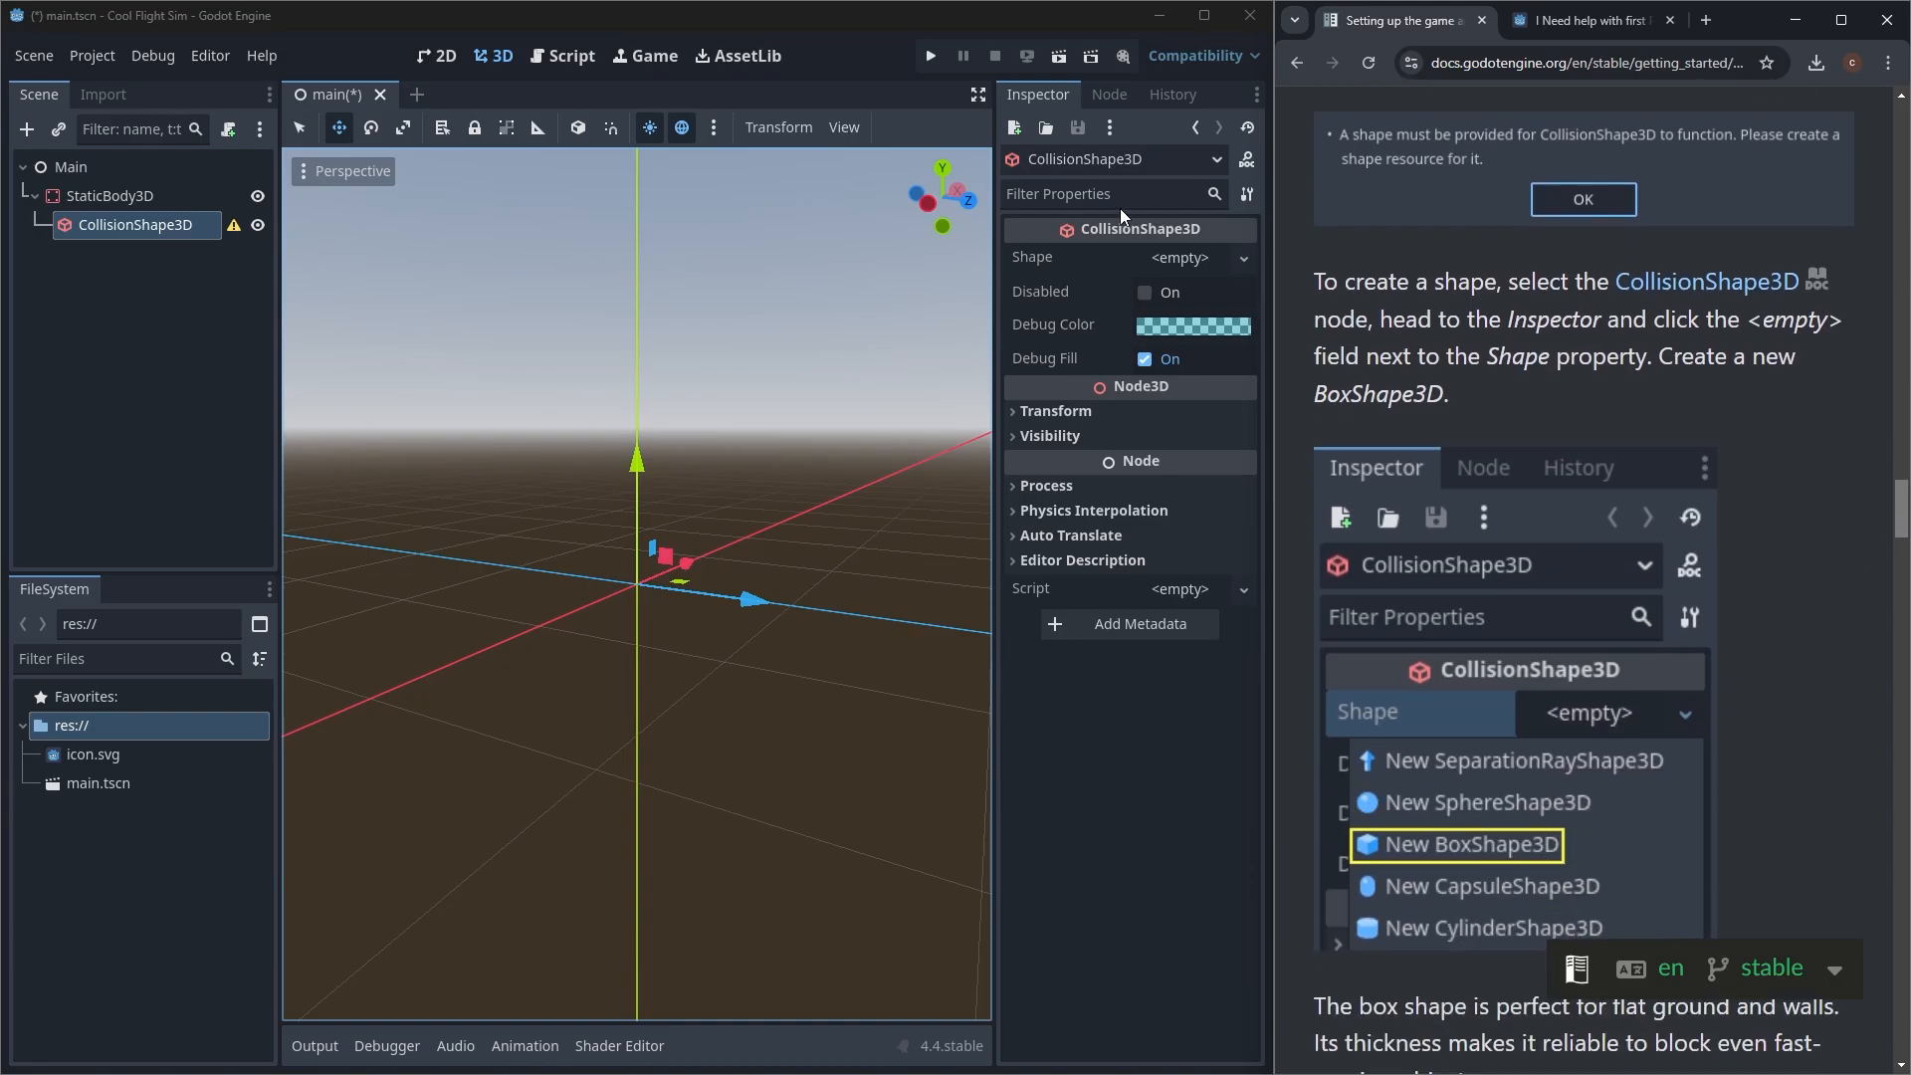
left_click(1186, 263)
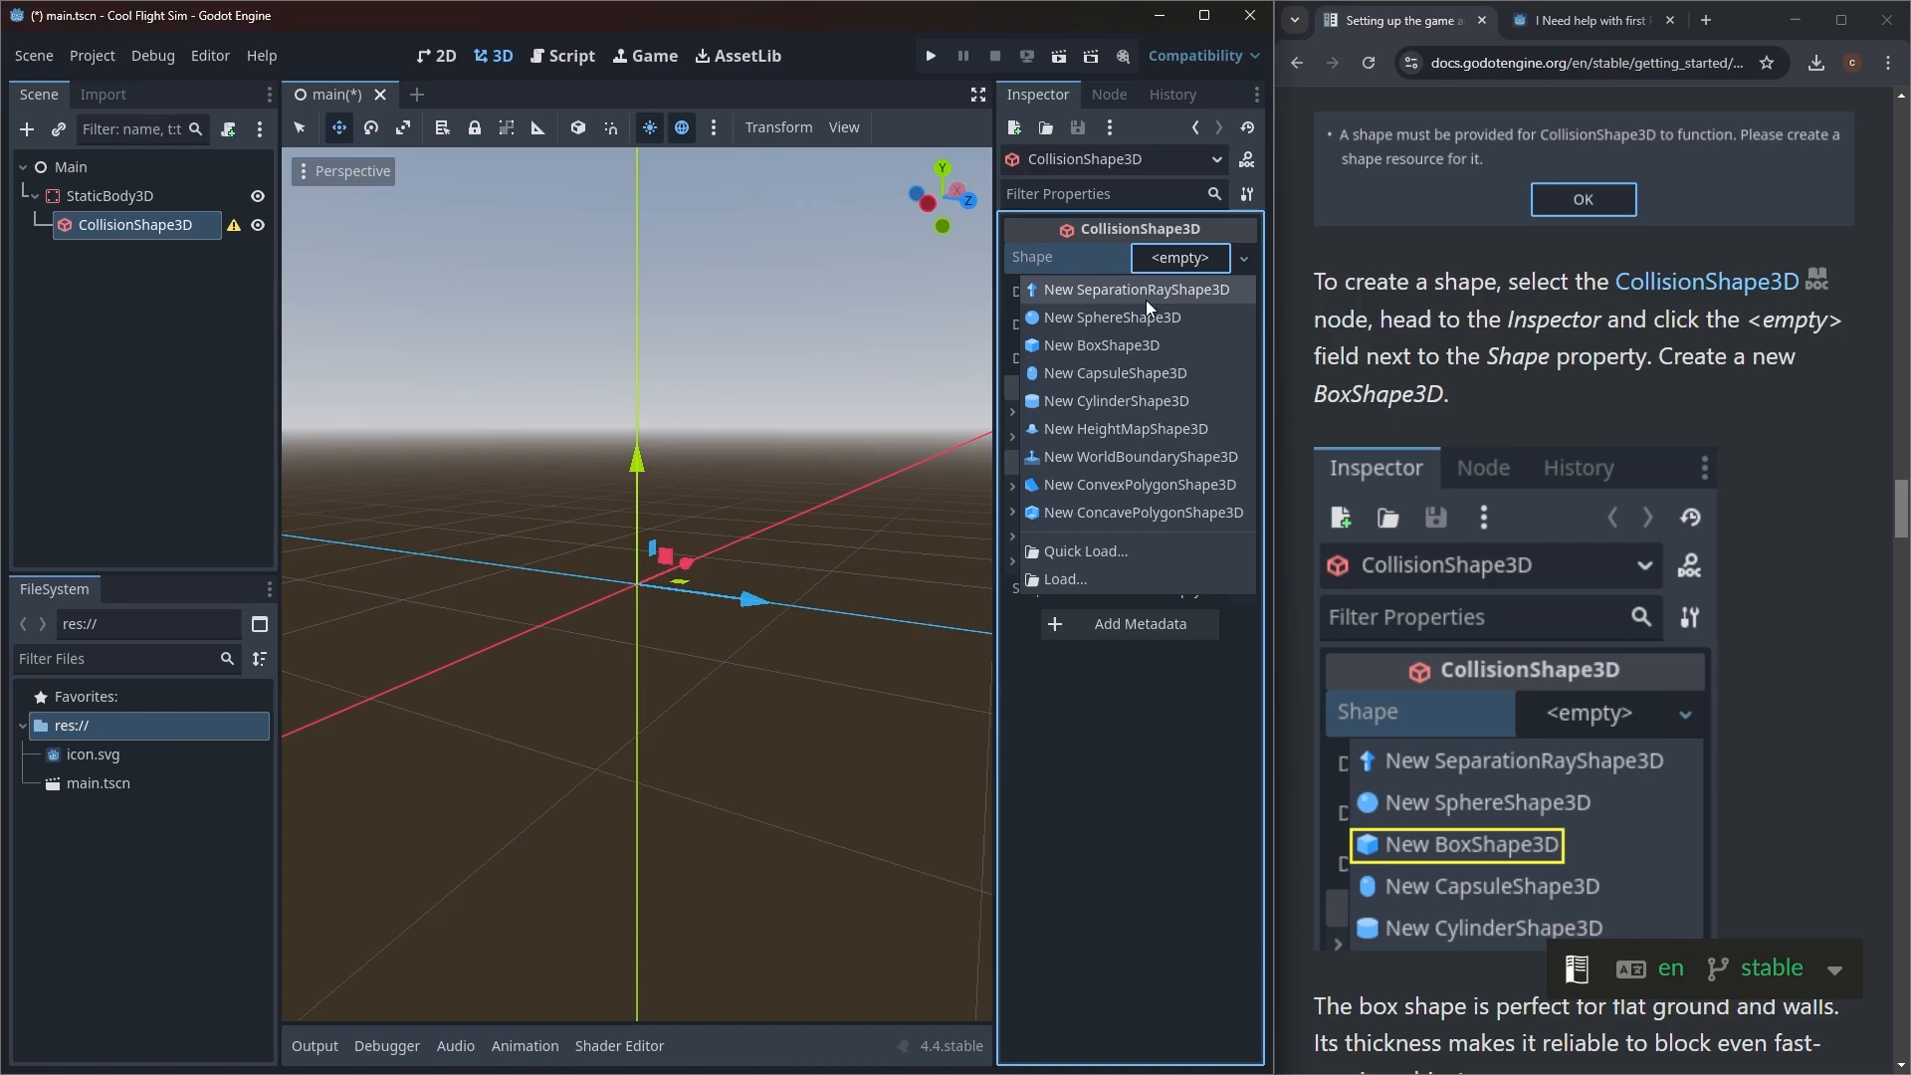
left_click(1119, 344)
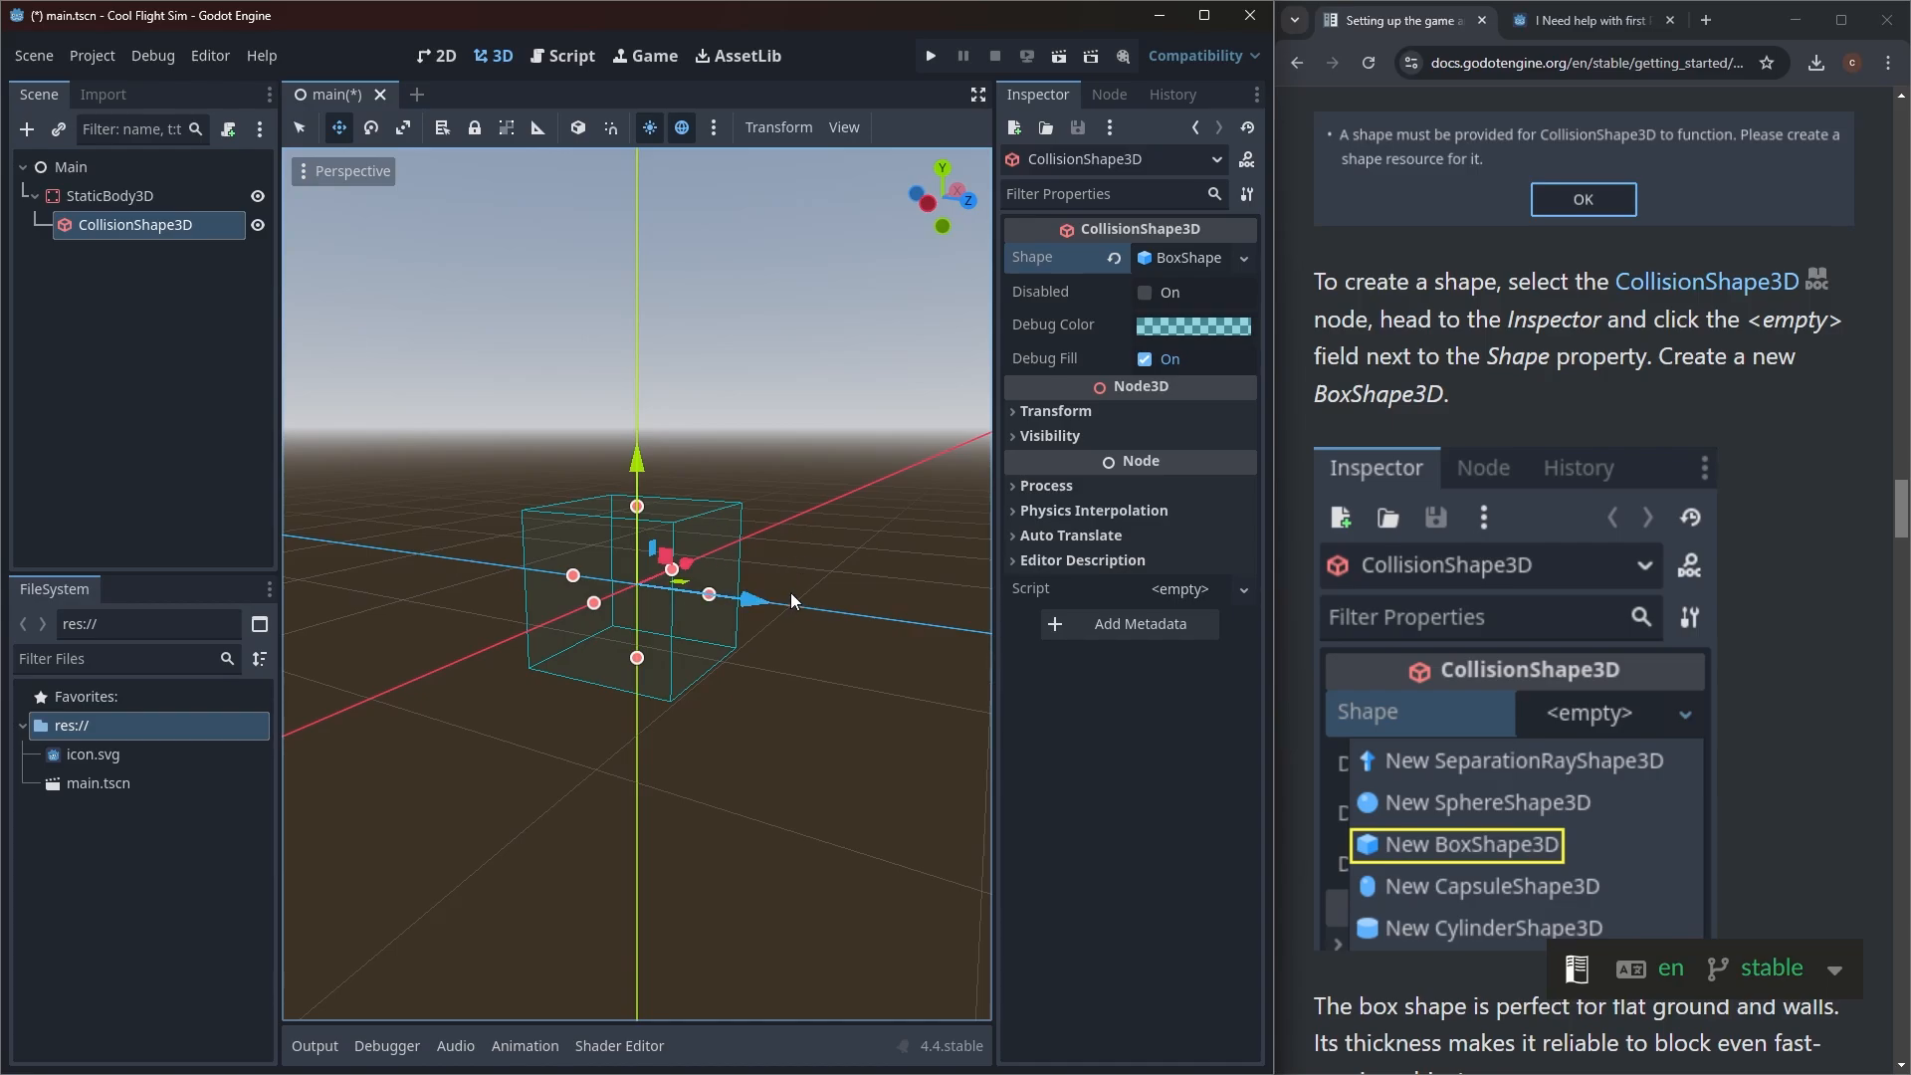
Step: Try setting the CollisionShape3D's position to X 100, Y 1, Z 100 m, and undo the position changes
left_click(1021, 411)
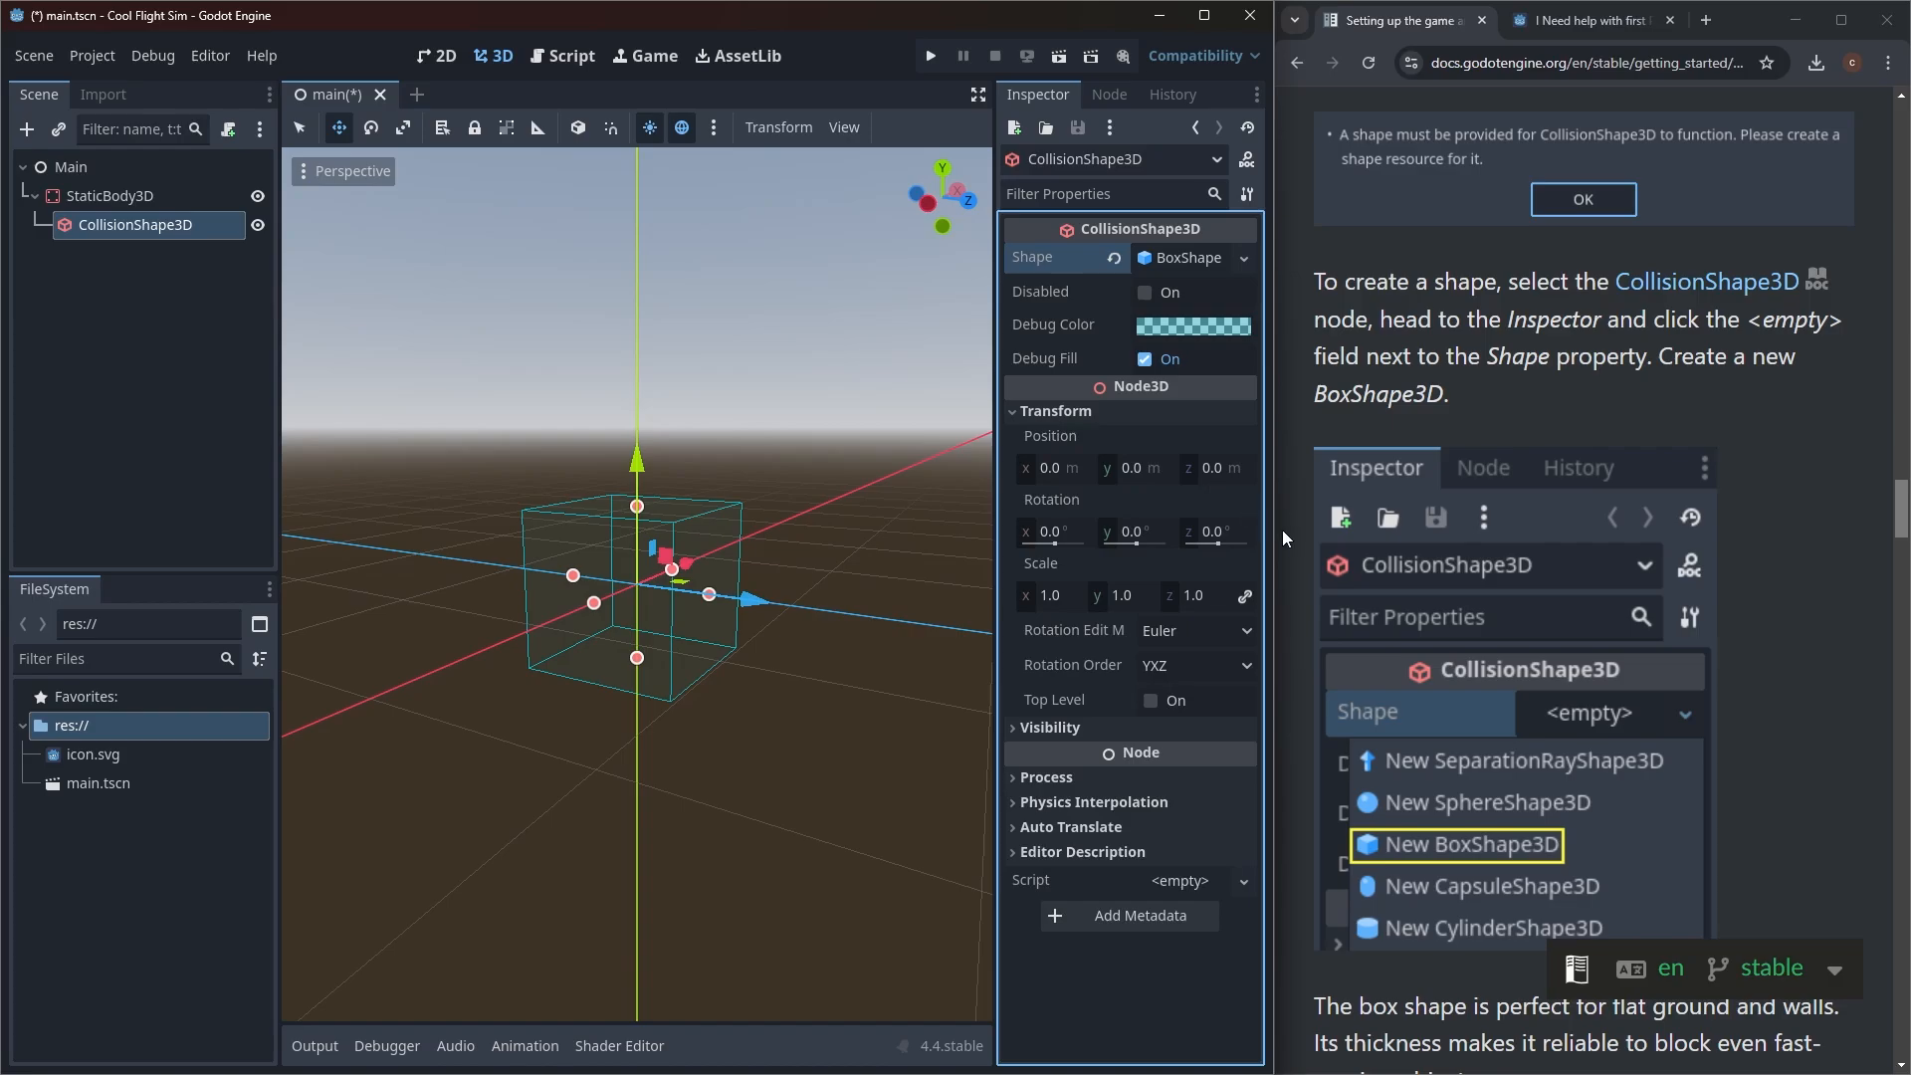
left_click(1051, 472)
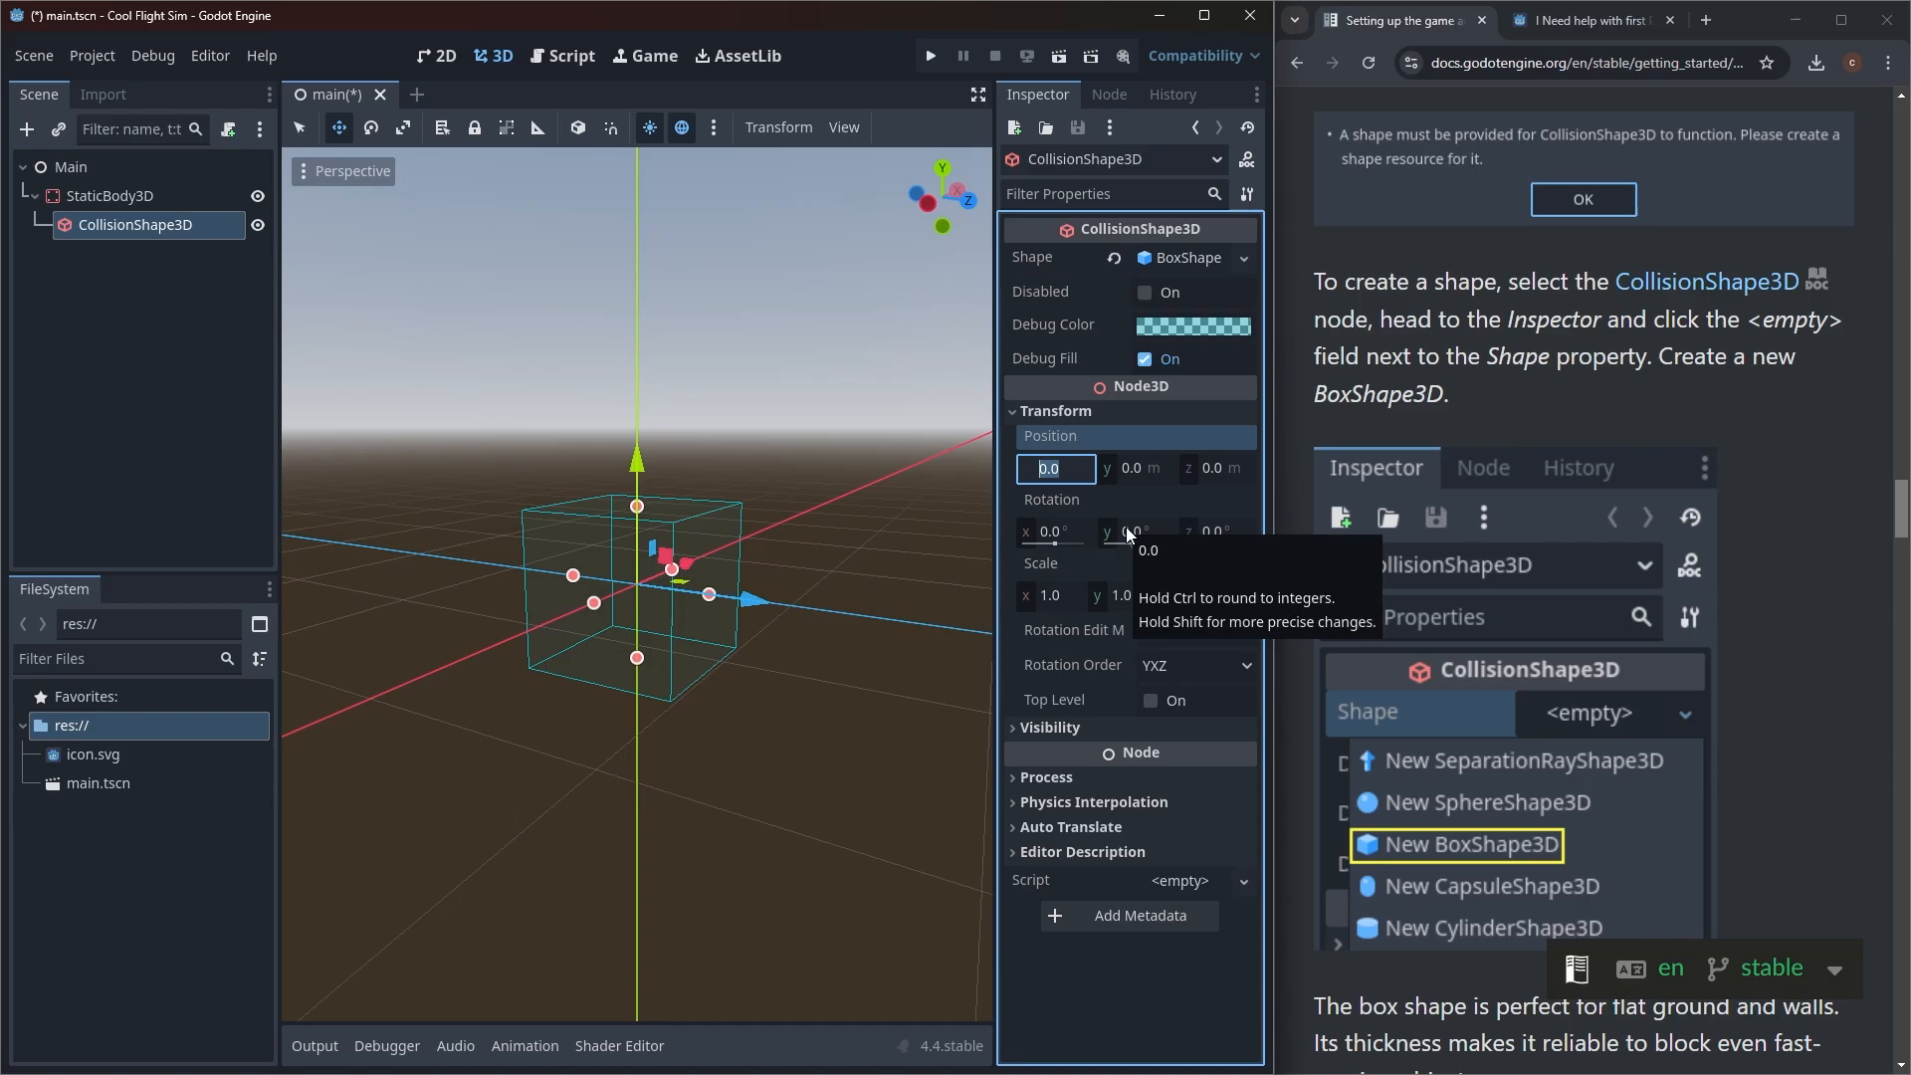
type("100")
key("Tab")
key("Tab")
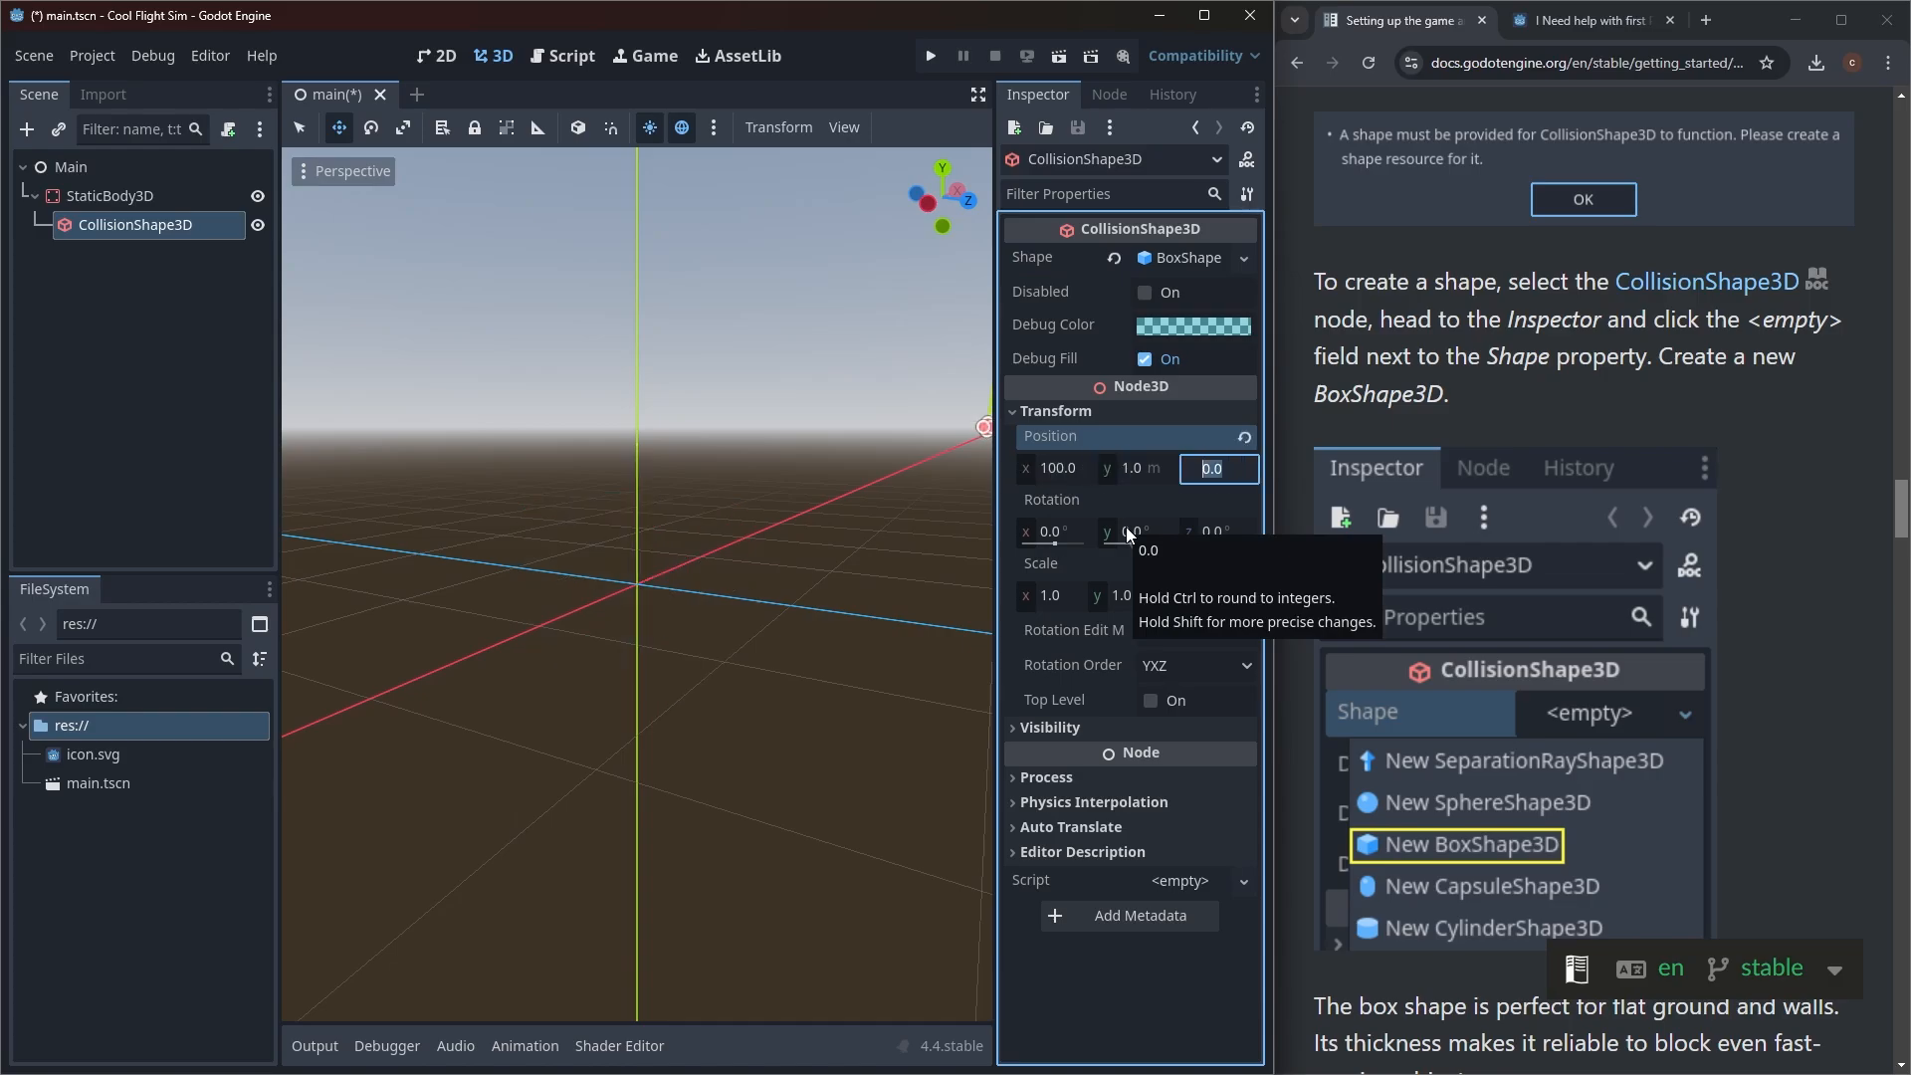
type("1000")
key("BackSpace")
key("Return")
left_click(757, 465)
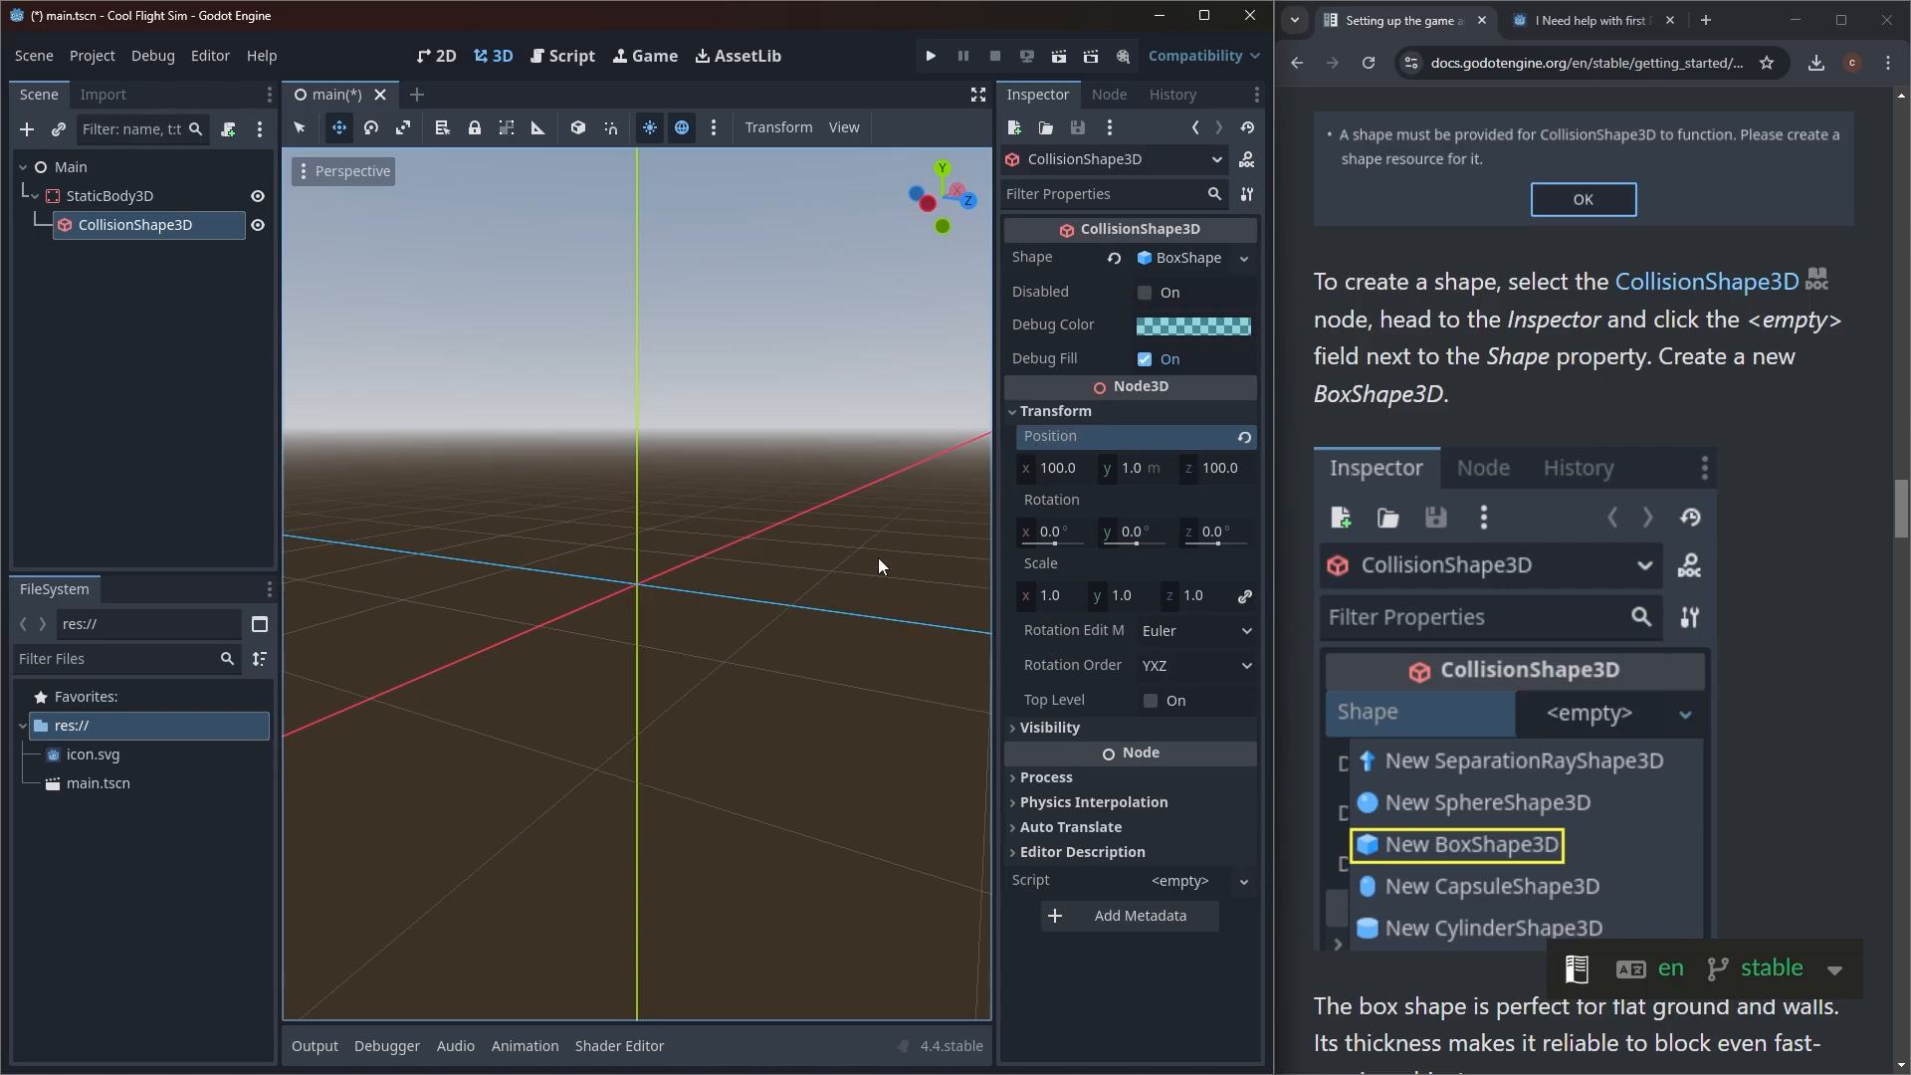
key("ctrl+z")
key("ctrl+z")
key("ctrl+z")
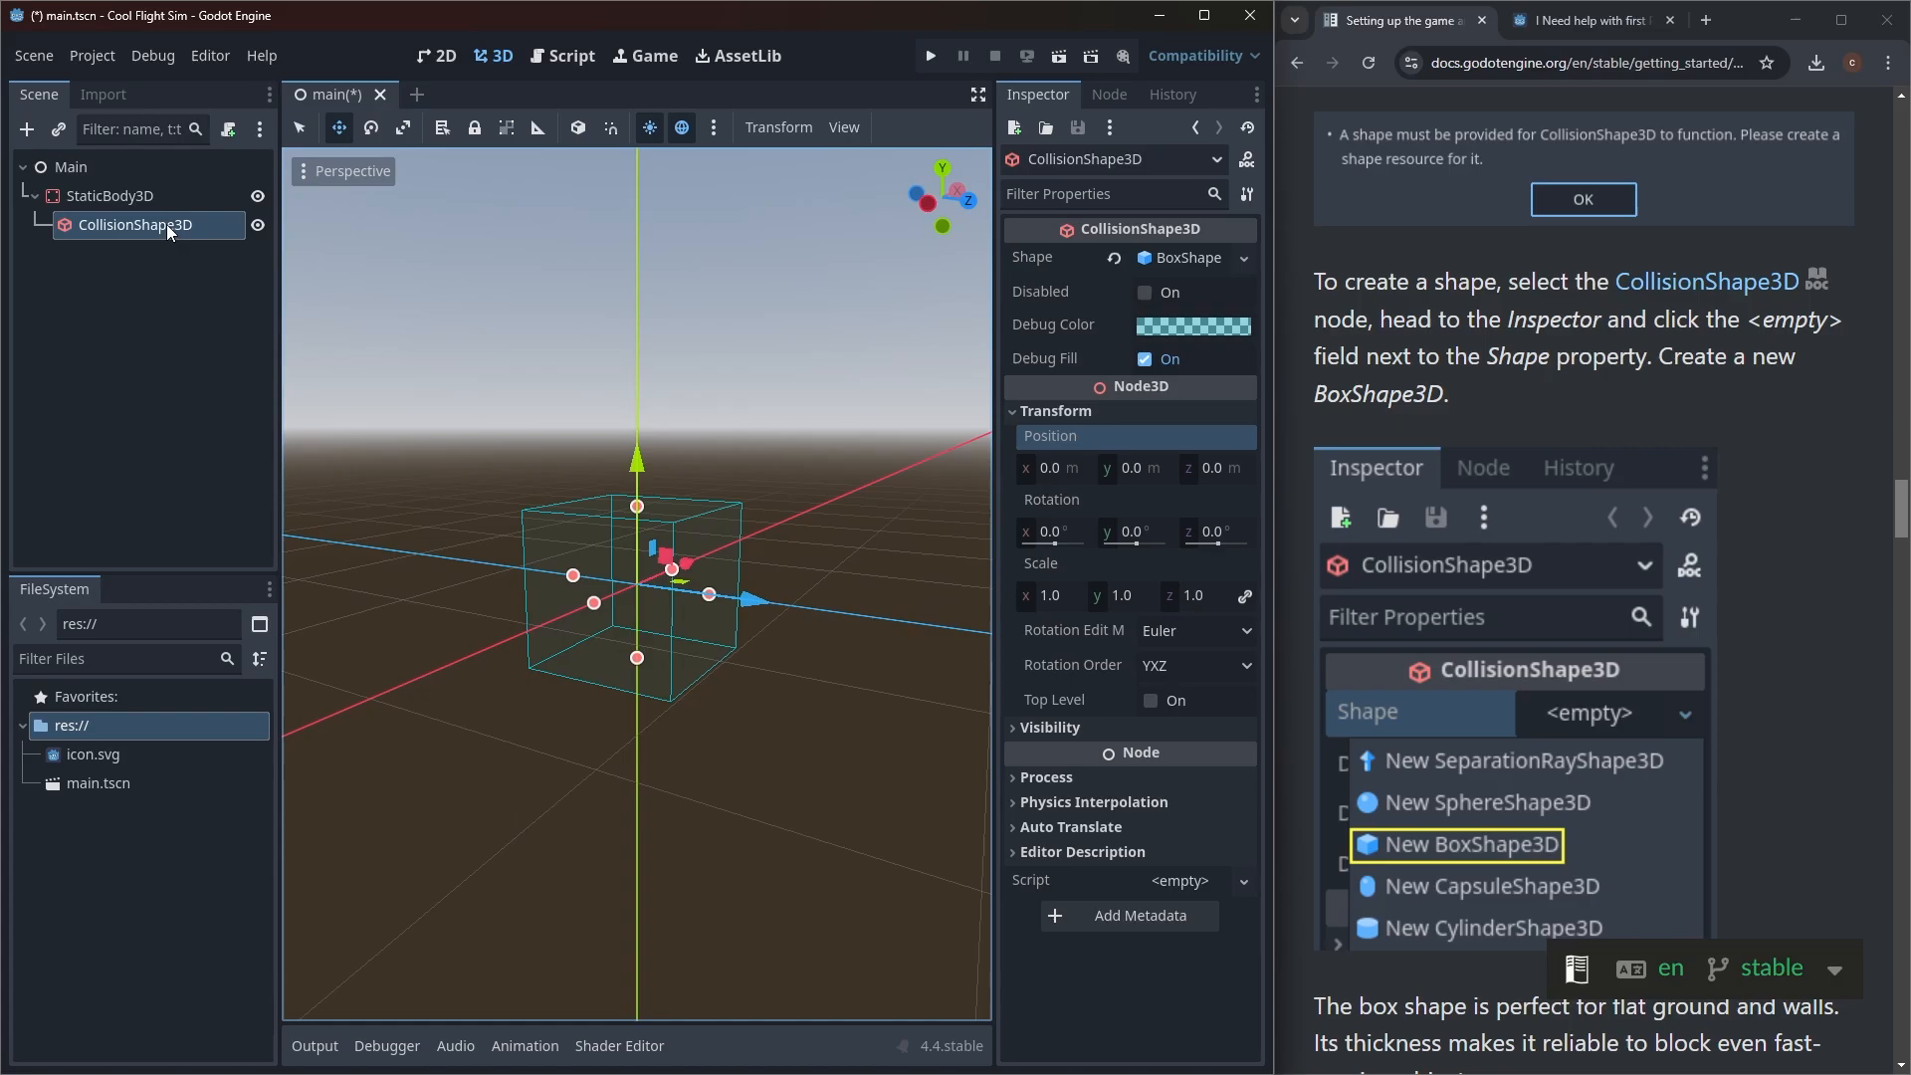
Step: Reselect the CollisionShape3D and read how the docs set the size of the BoxShape3D resource
left_click(136, 194)
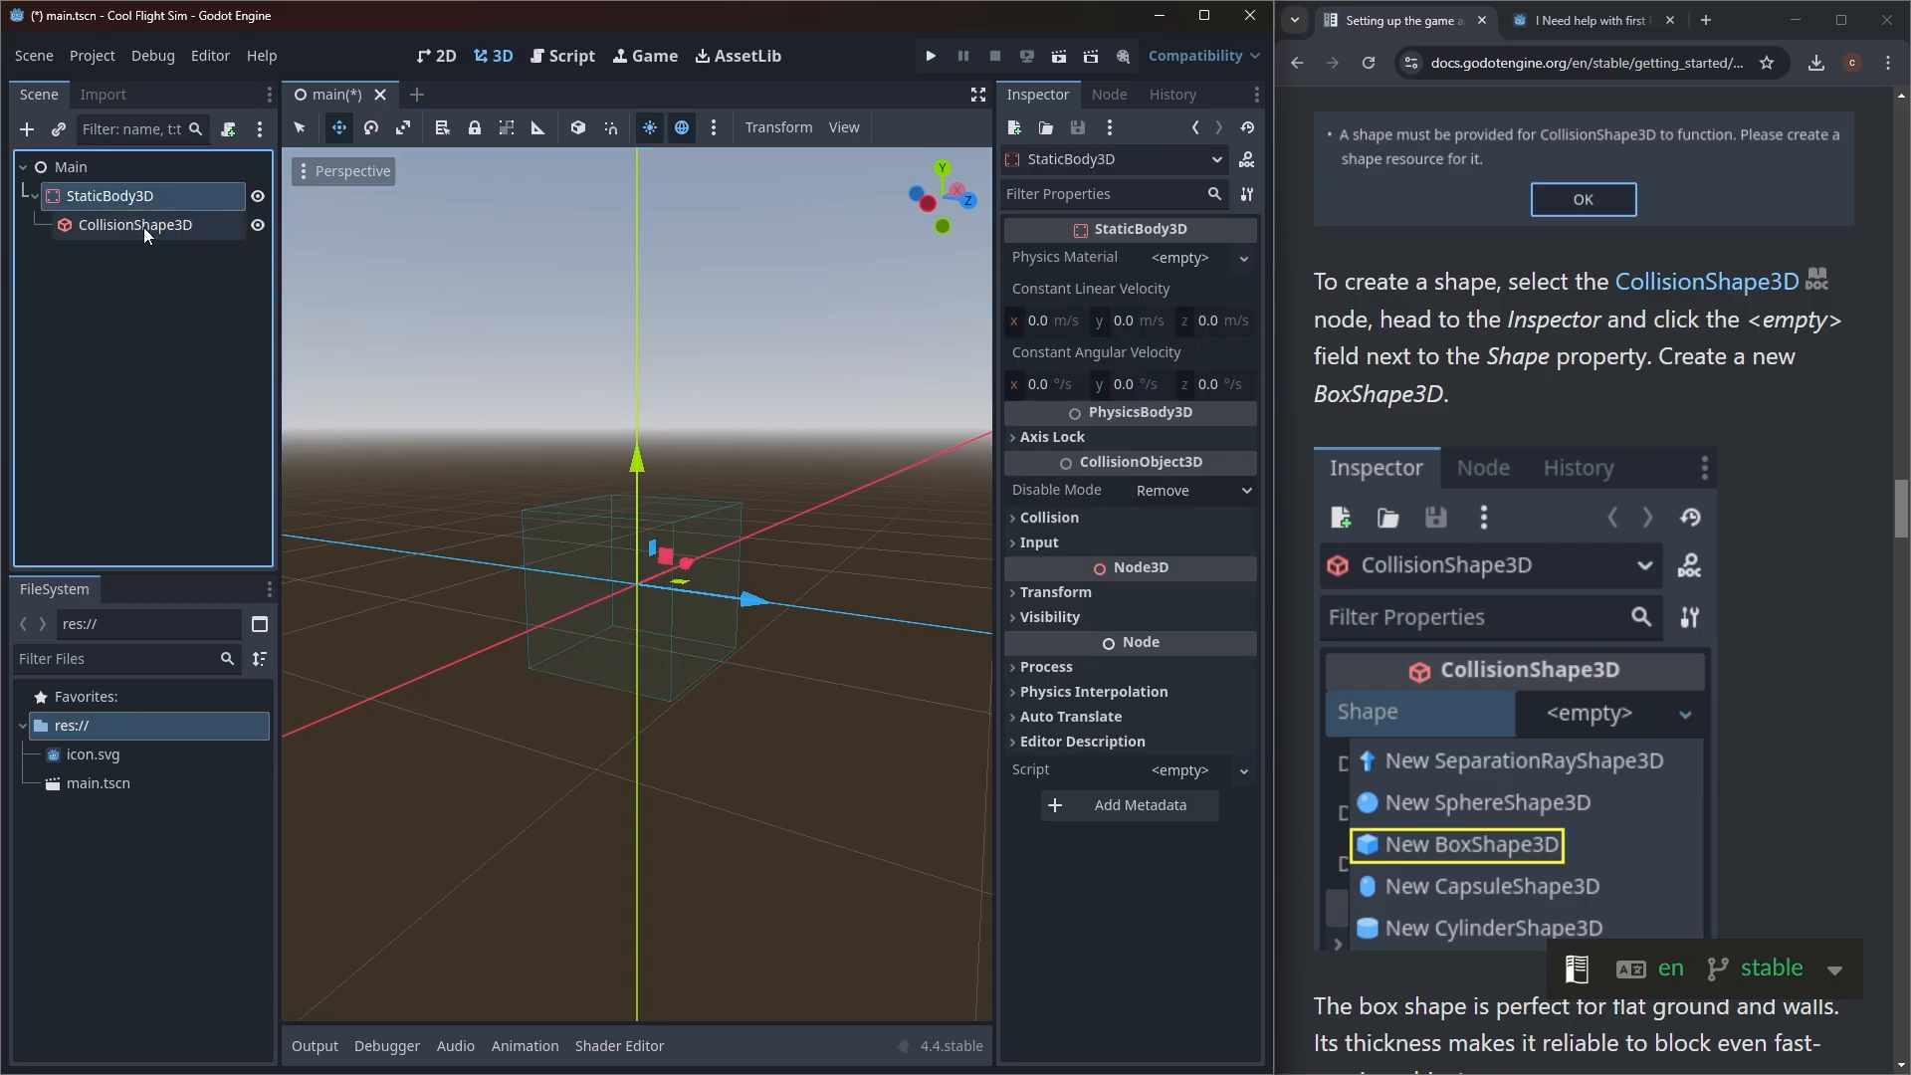
left_click(143, 227)
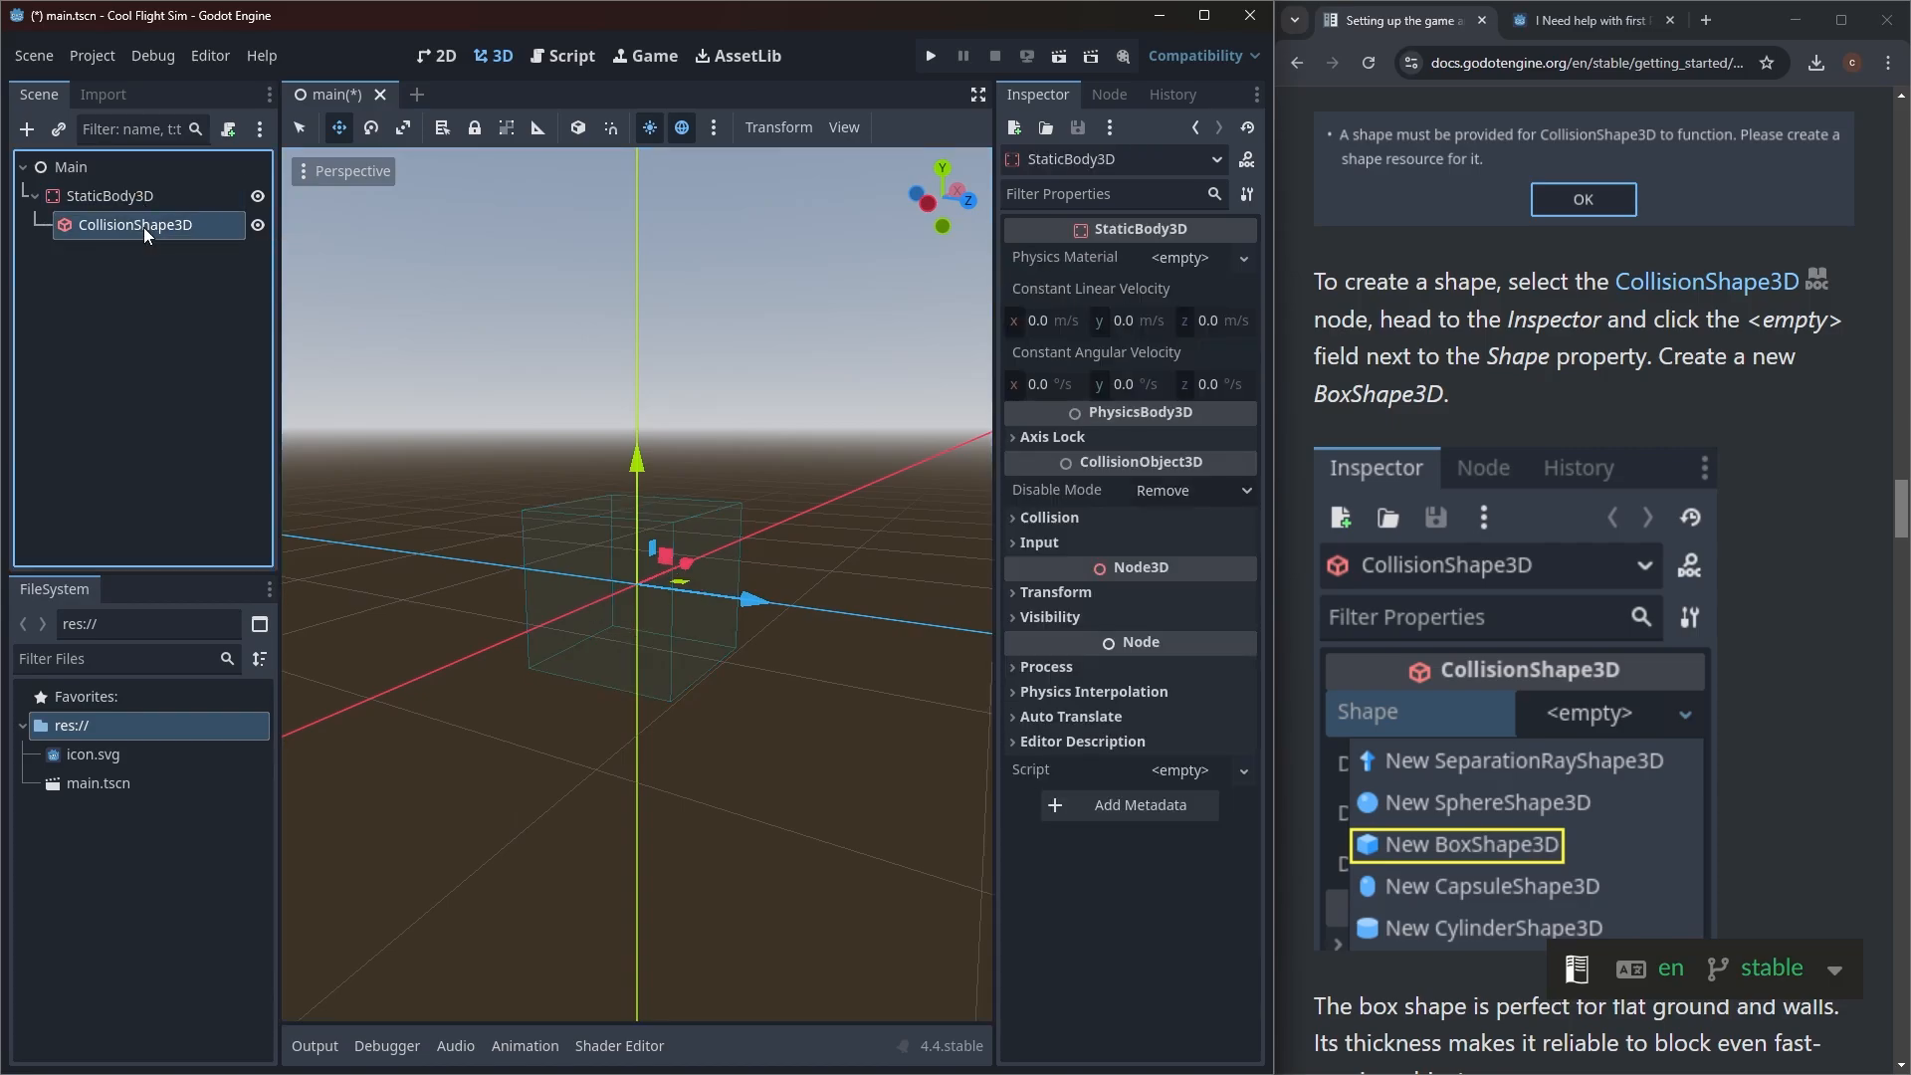
left_click(1750, 324)
scroll(1751, 329, "down", 9)
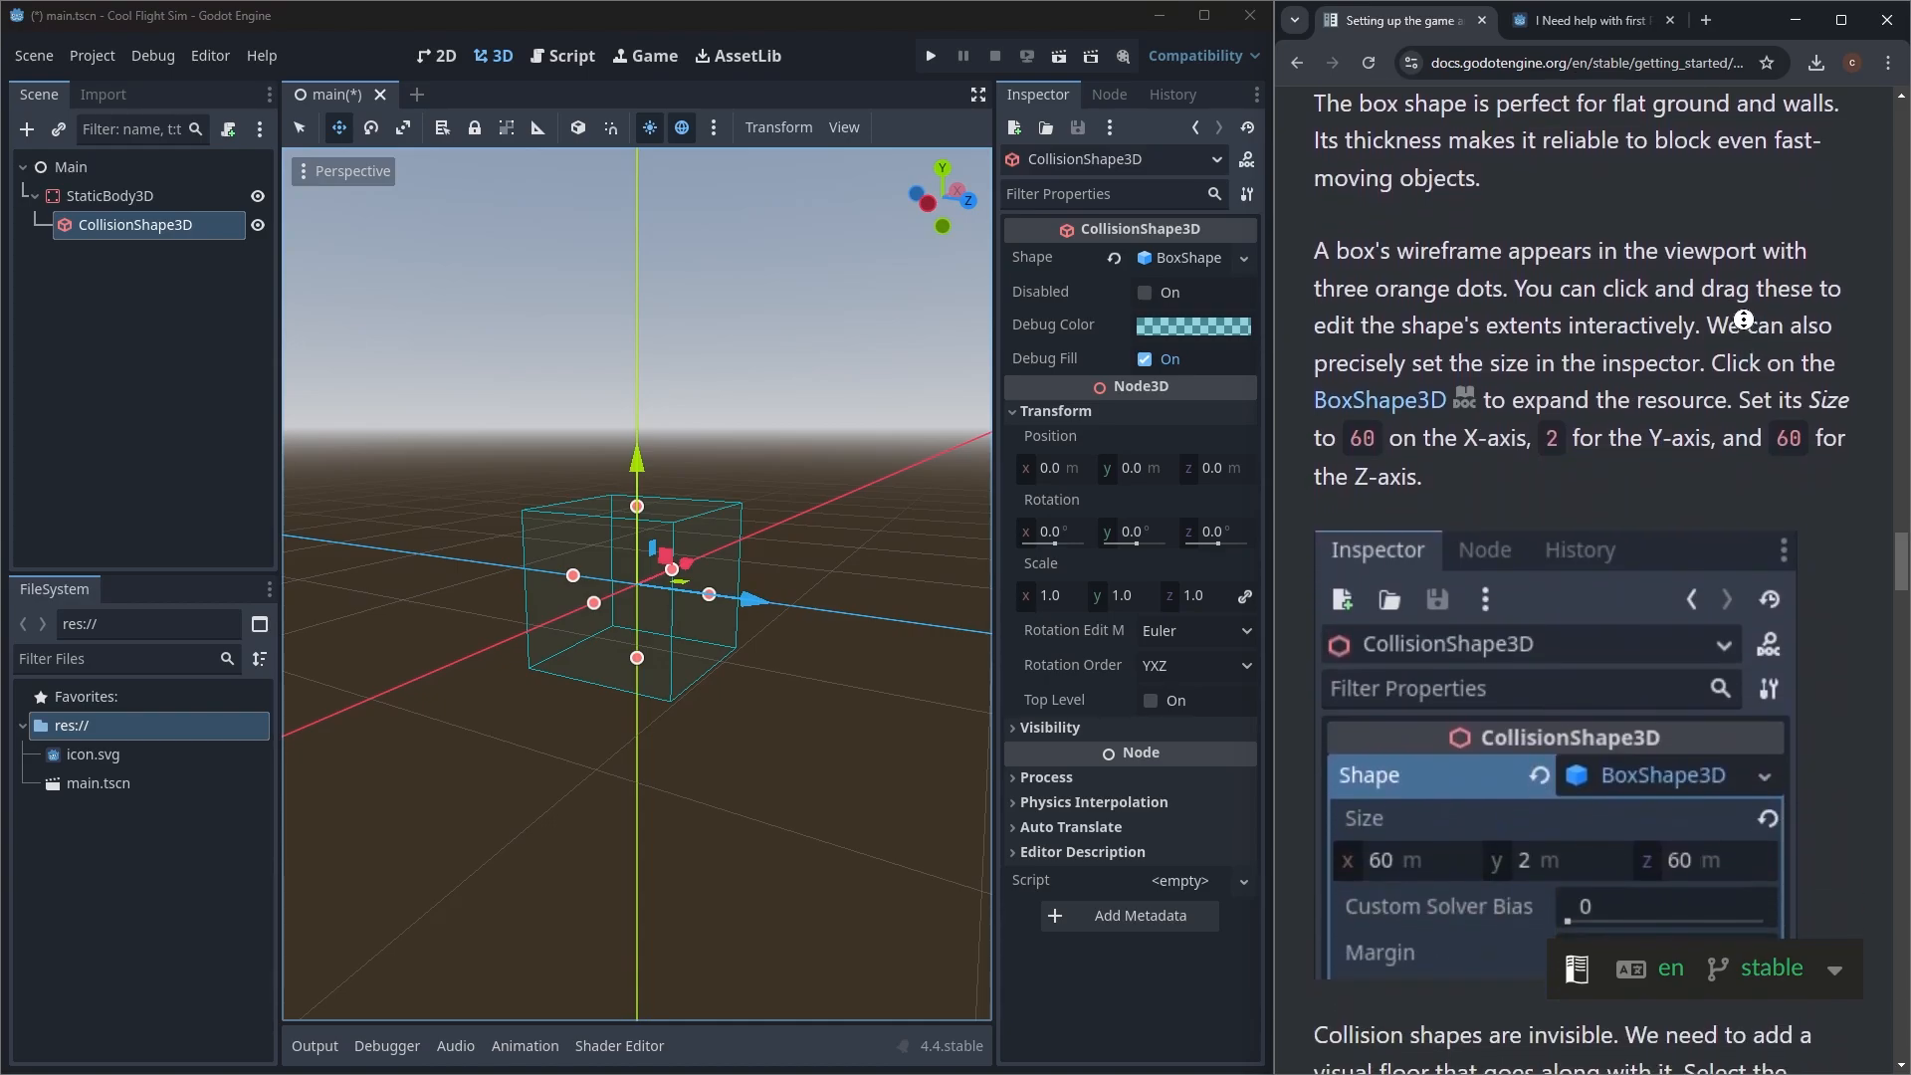
middle_click(1744, 319)
Step: Expand the BoxShape3D resource and set its size to X 100, Y 1, Z 100 m
left_click(1206, 261)
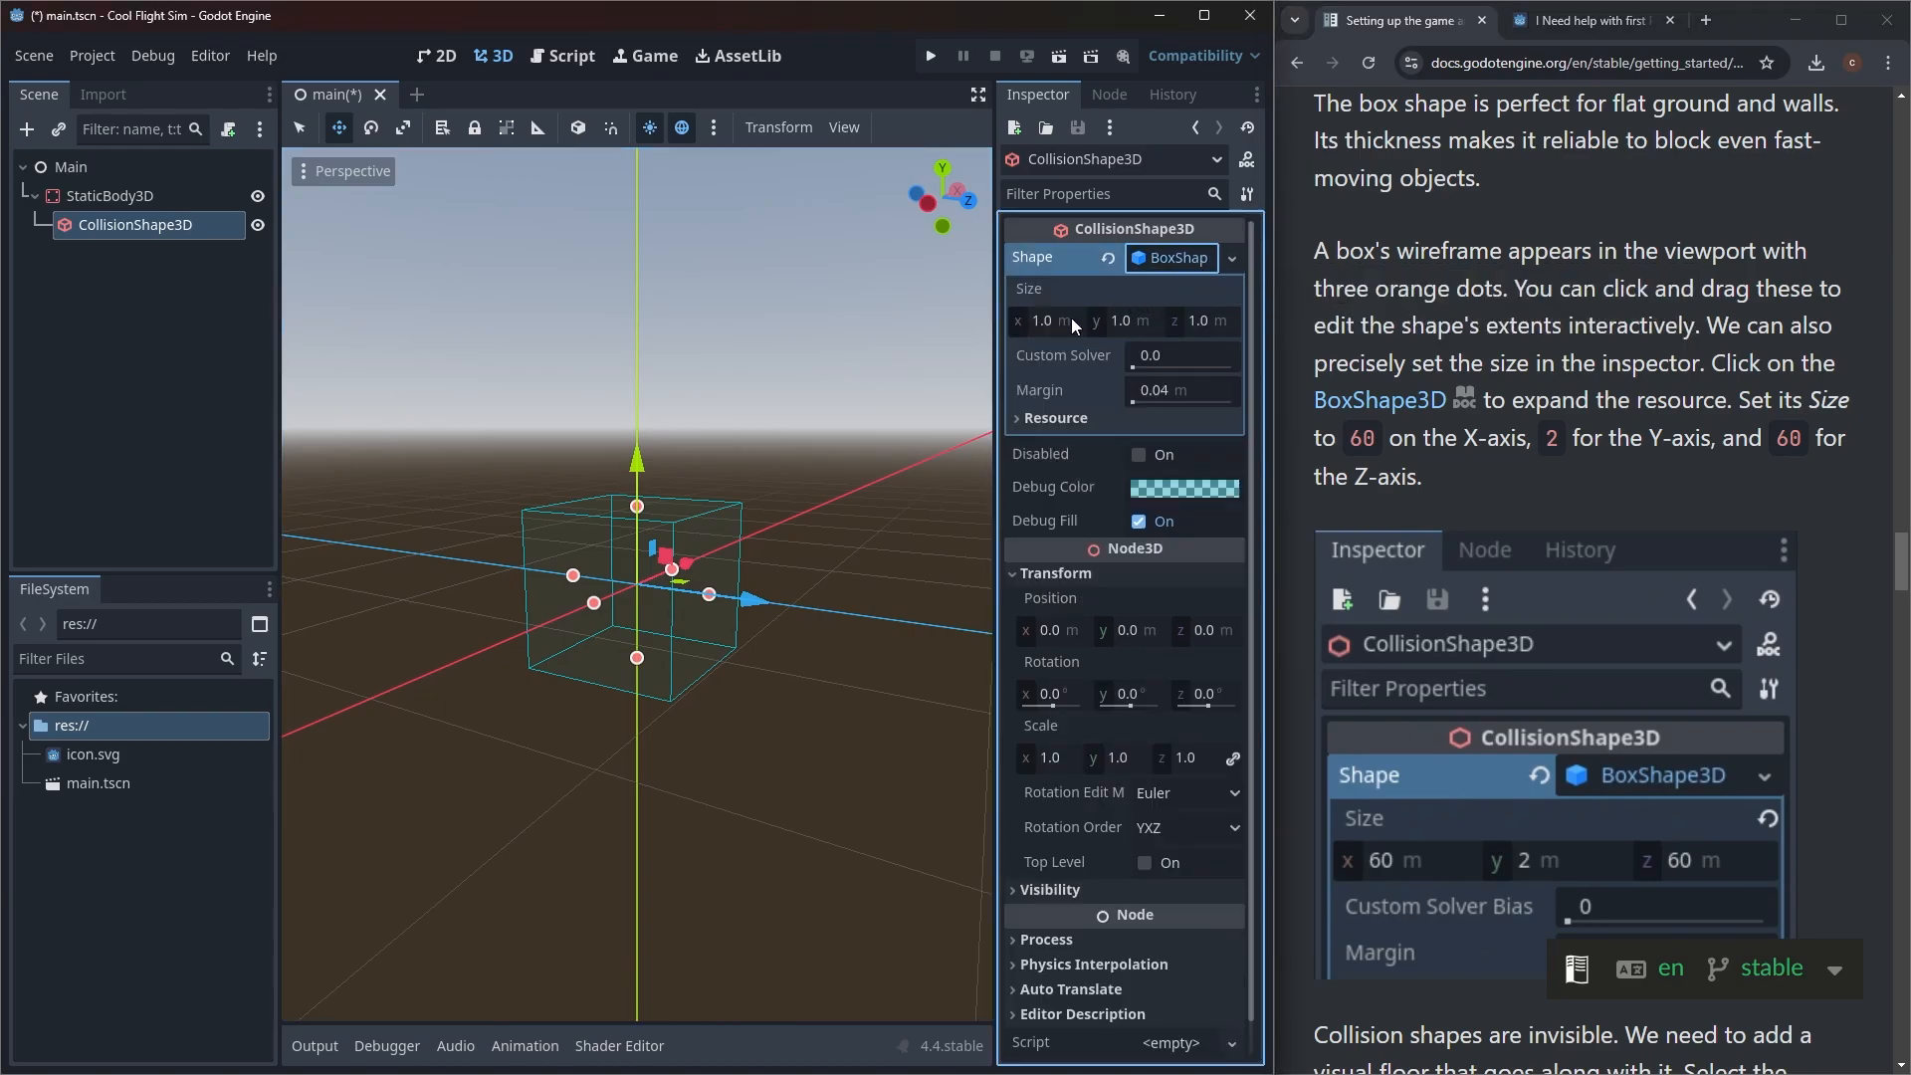
left_click(1043, 324)
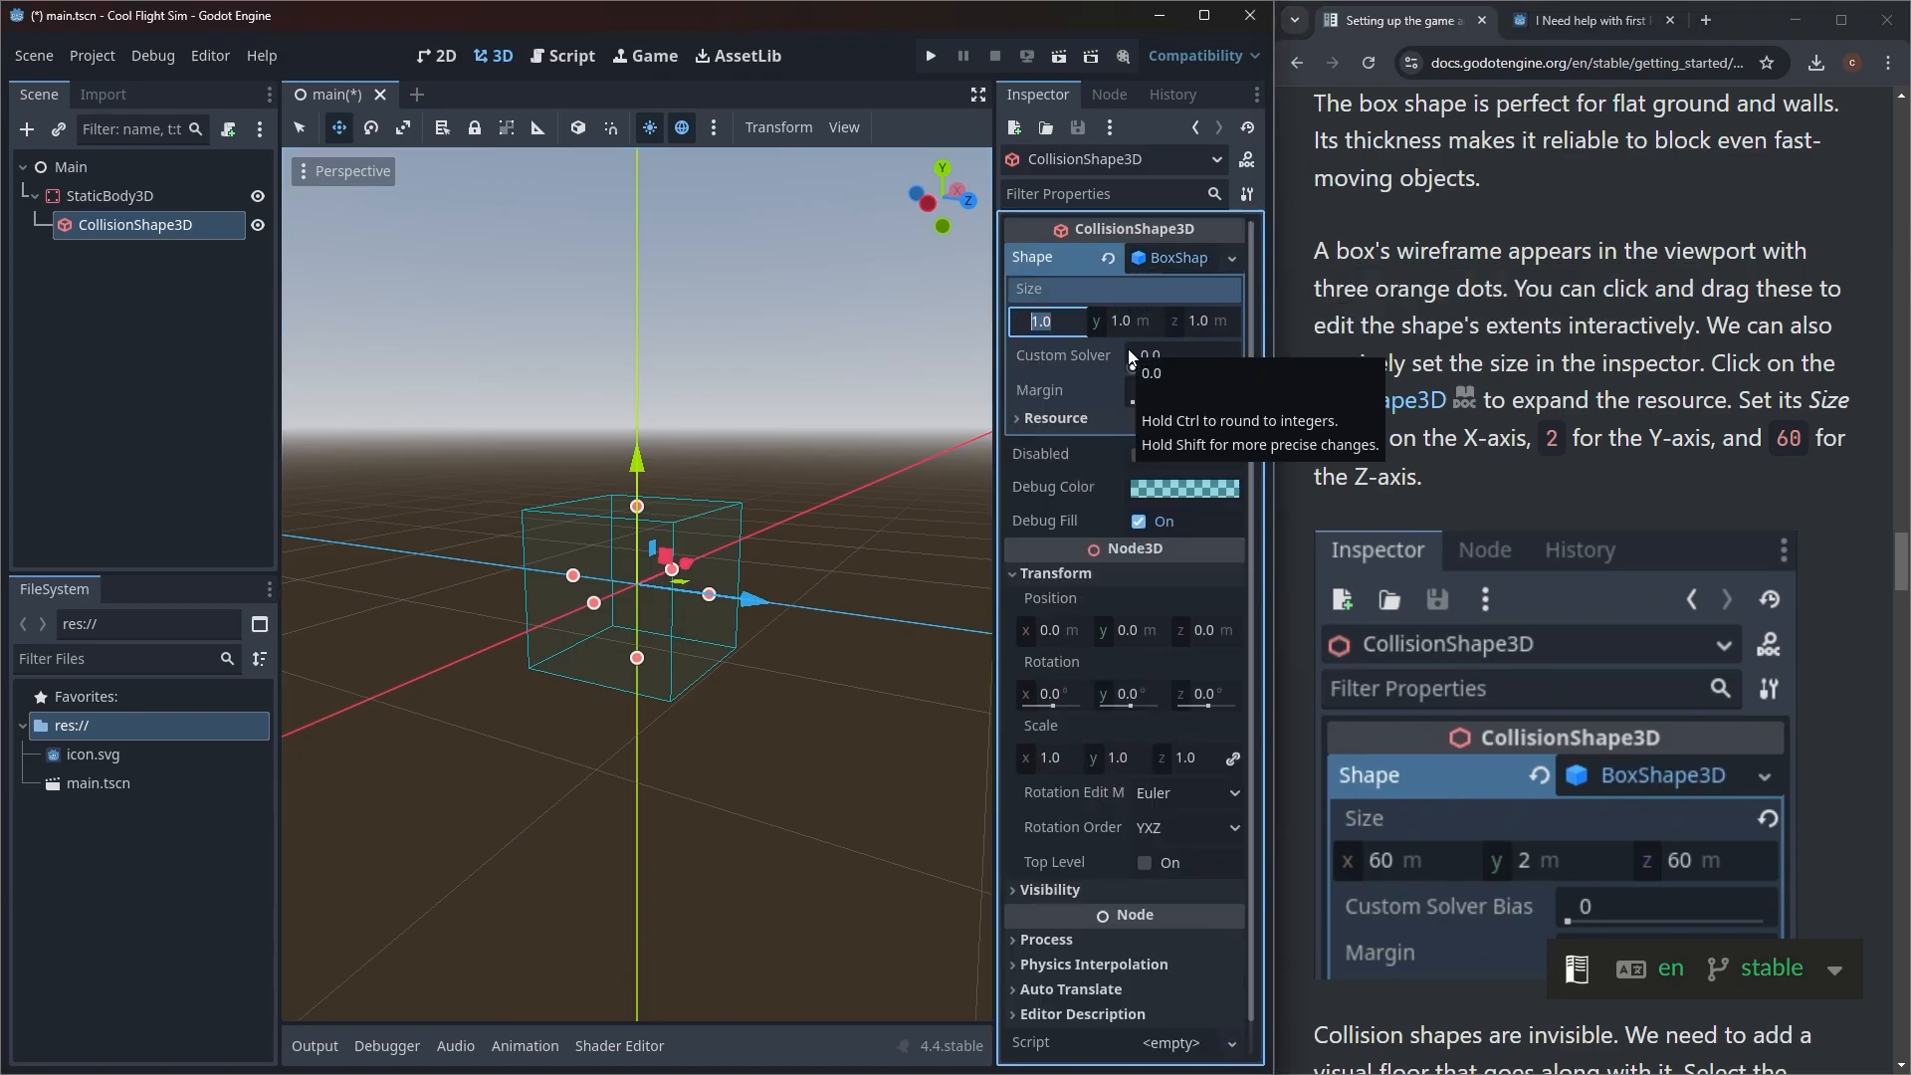
type("100")
key("Tab")
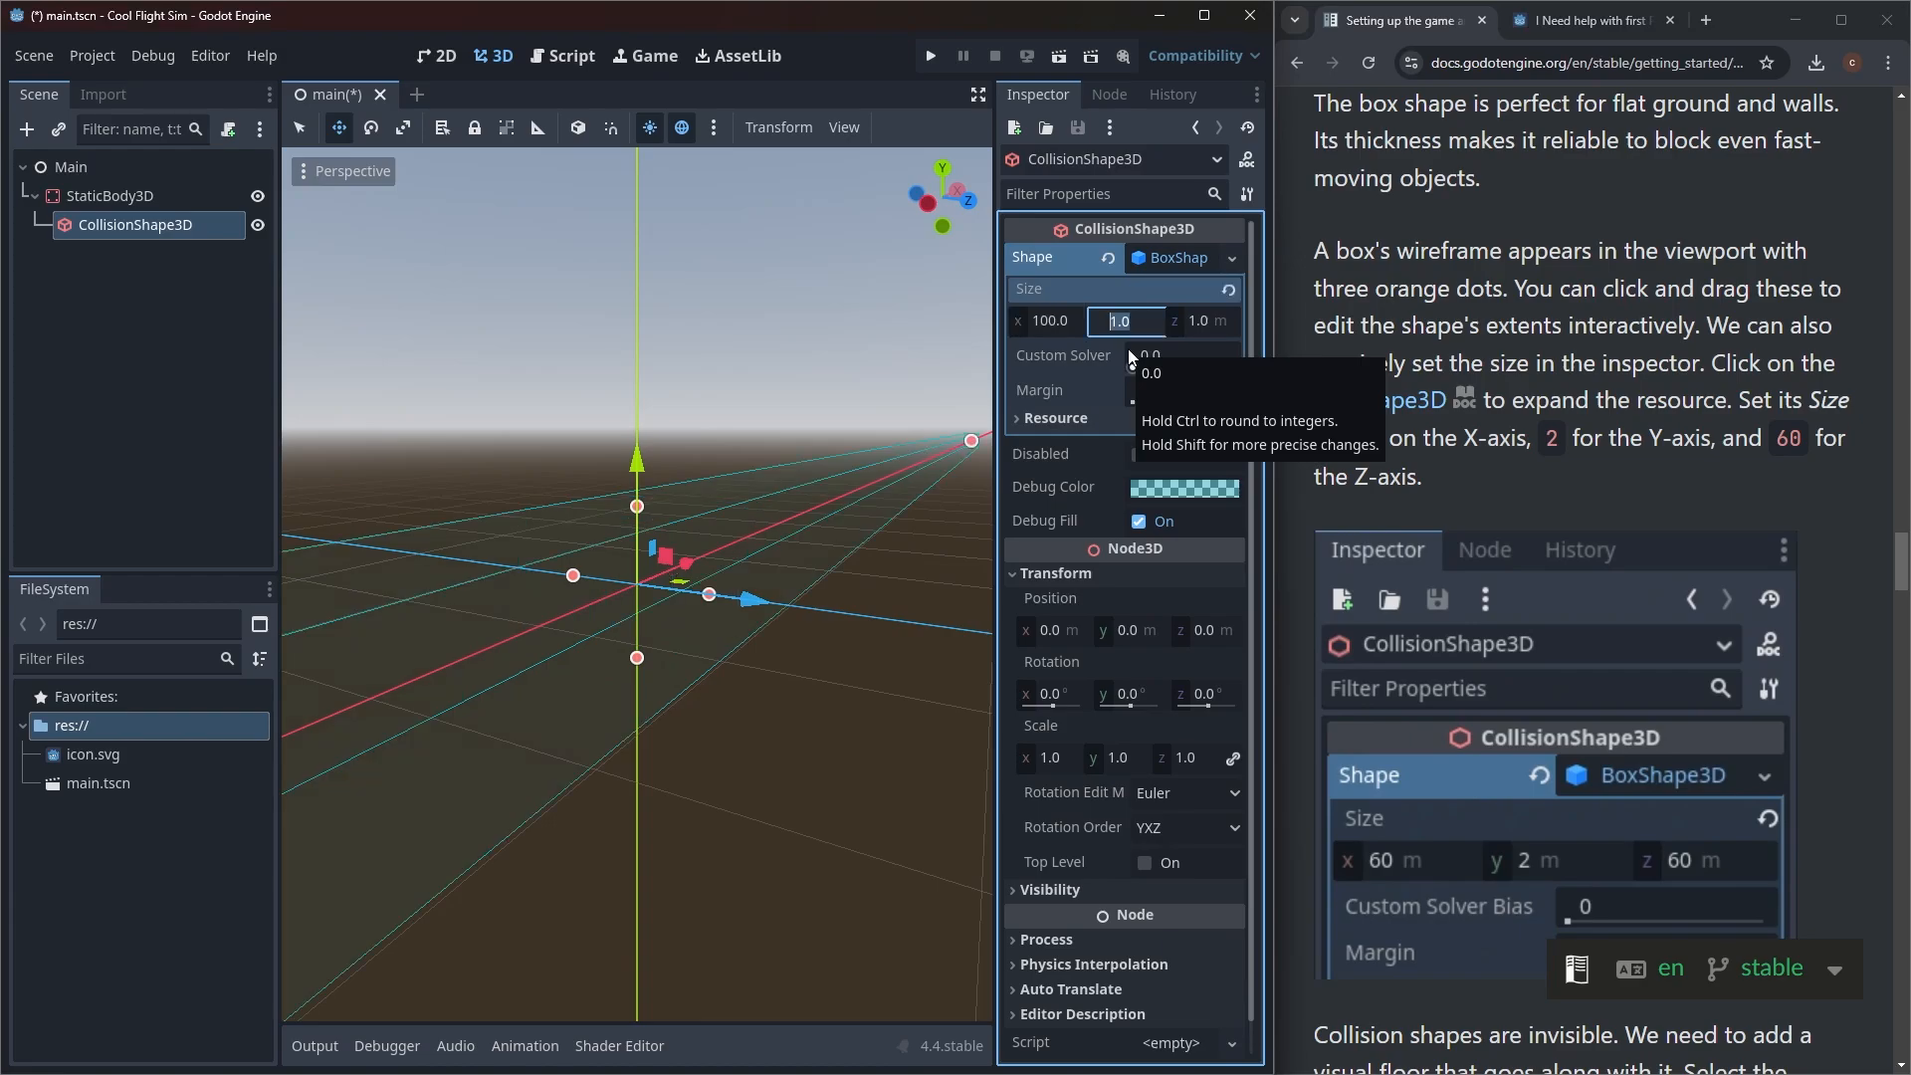
type("1")
key("Tab")
type("100")
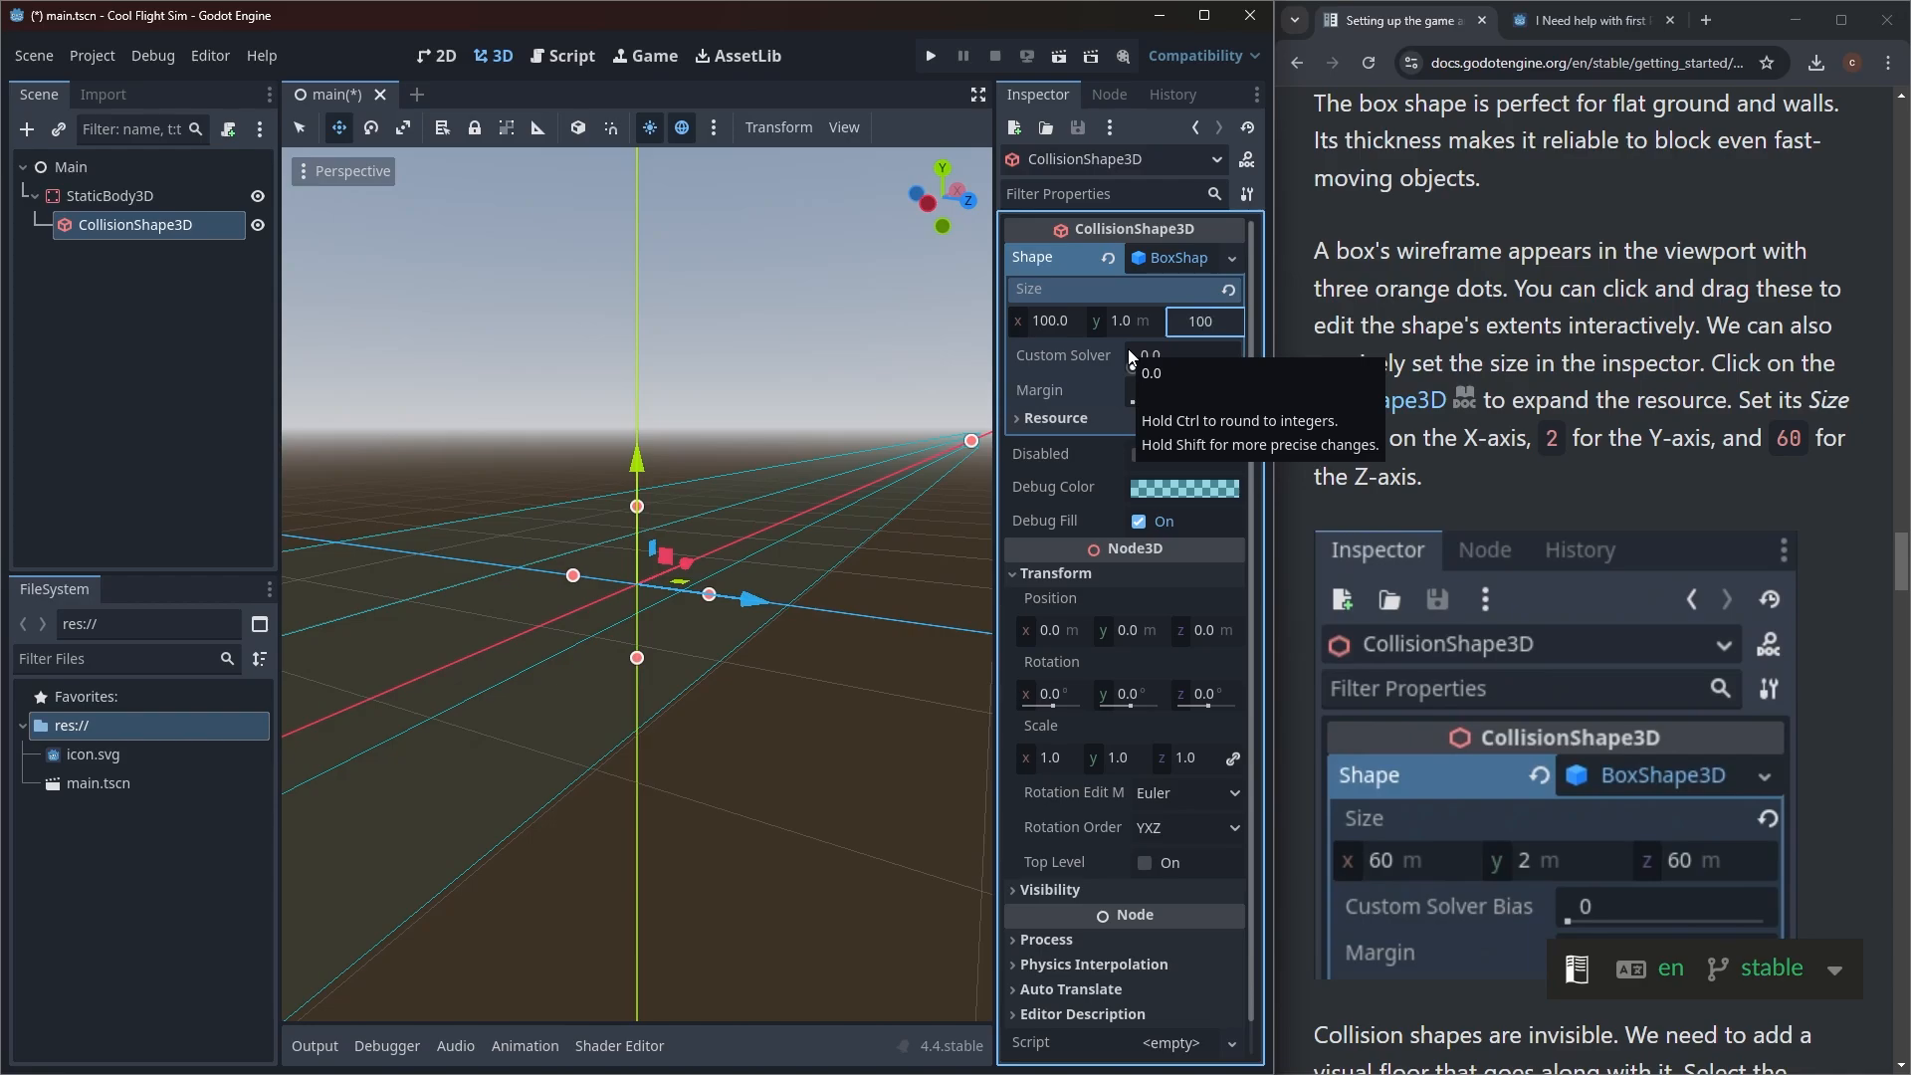
key("Return")
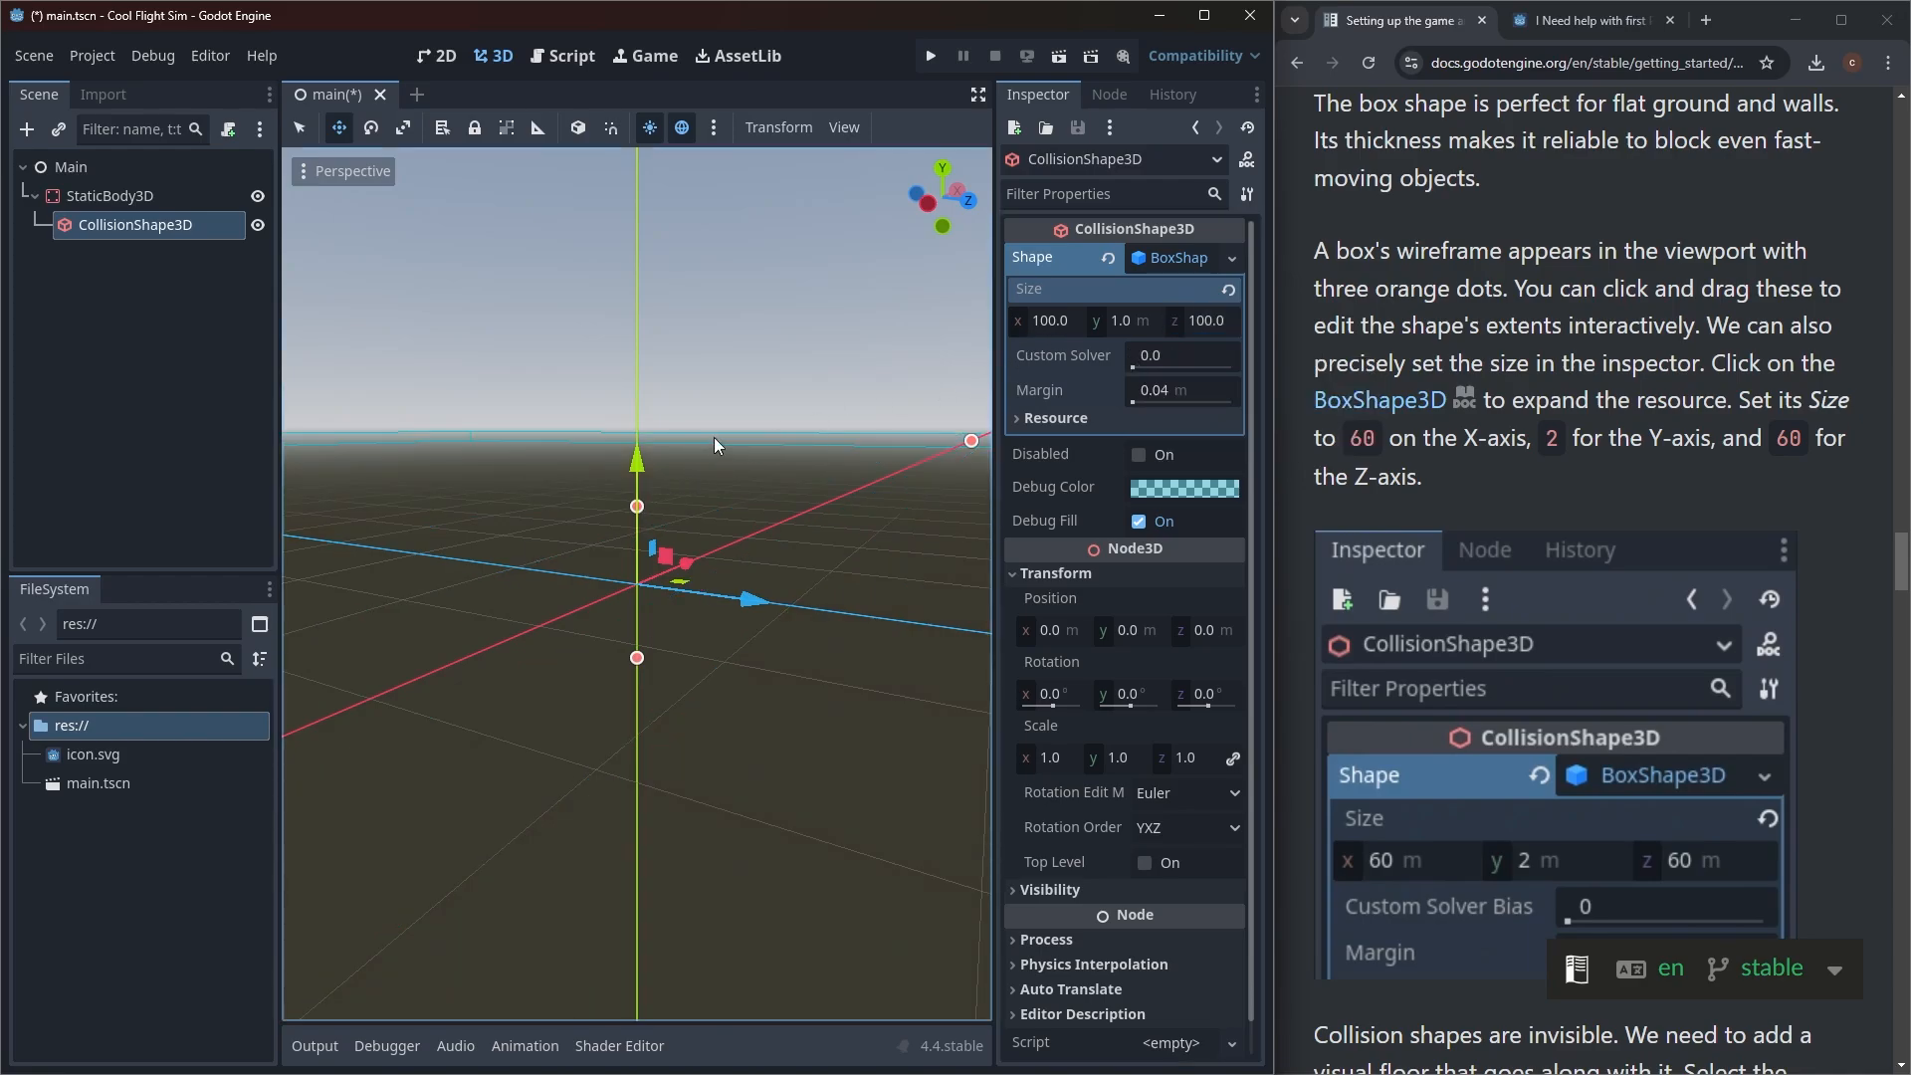
middle_click_drag(714, 438, 787, 434)
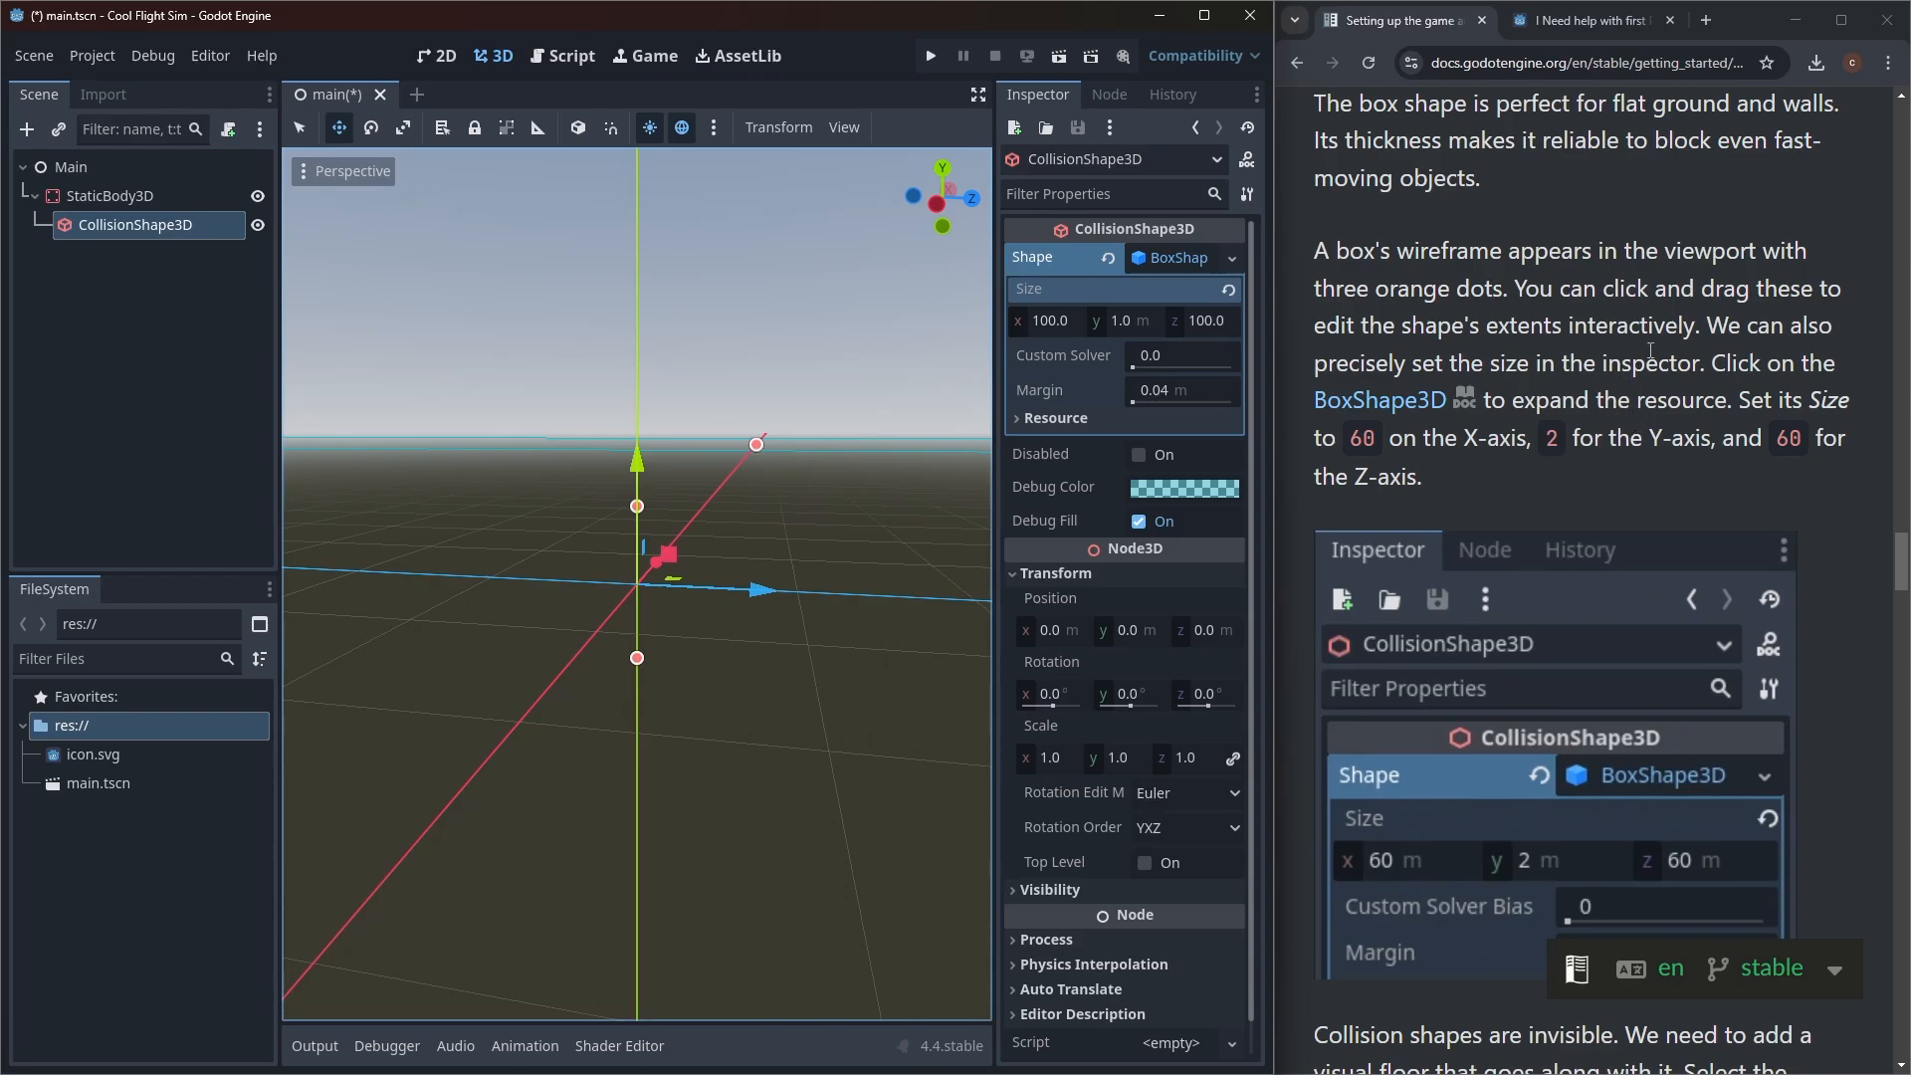
Step: Following the docs, add a MeshInstance3D as a child of the StaticBody3D node
middle_click(1715, 407)
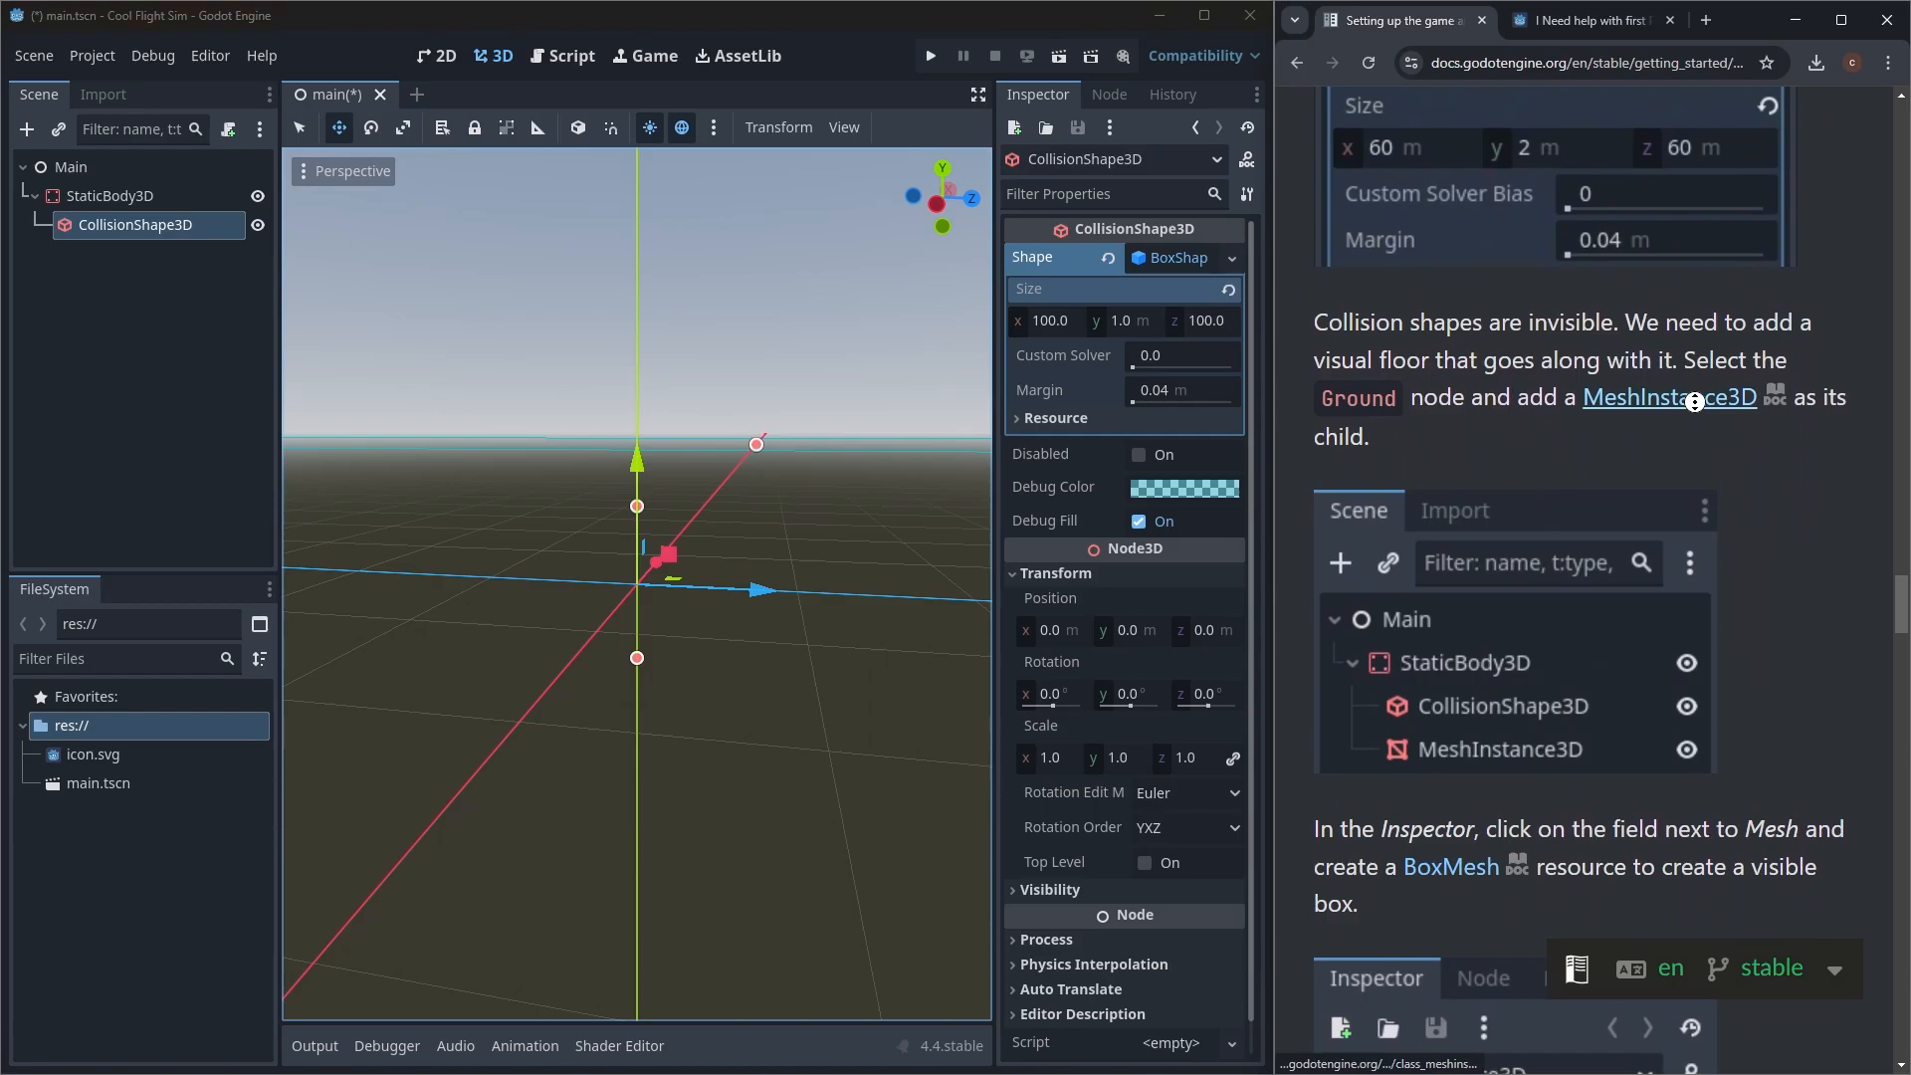
middle_click(1723, 444)
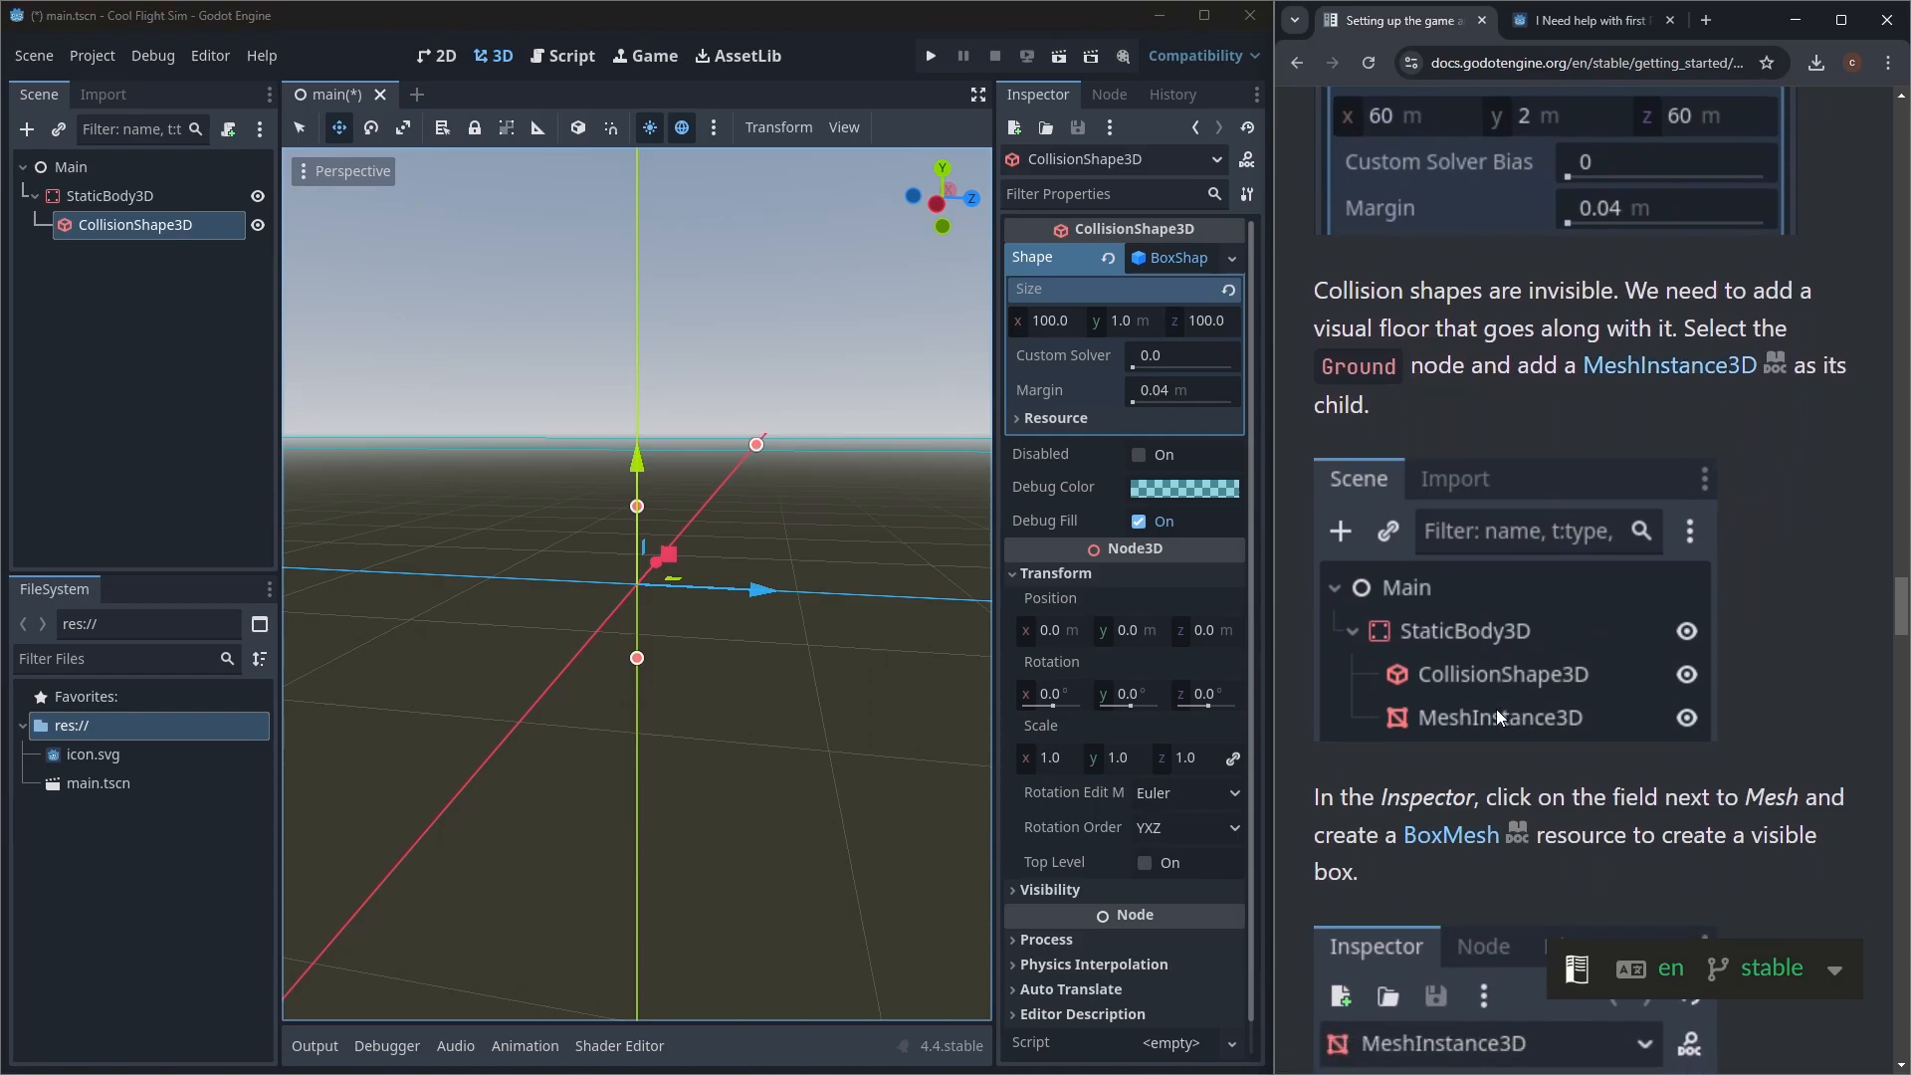
left_click(111, 195)
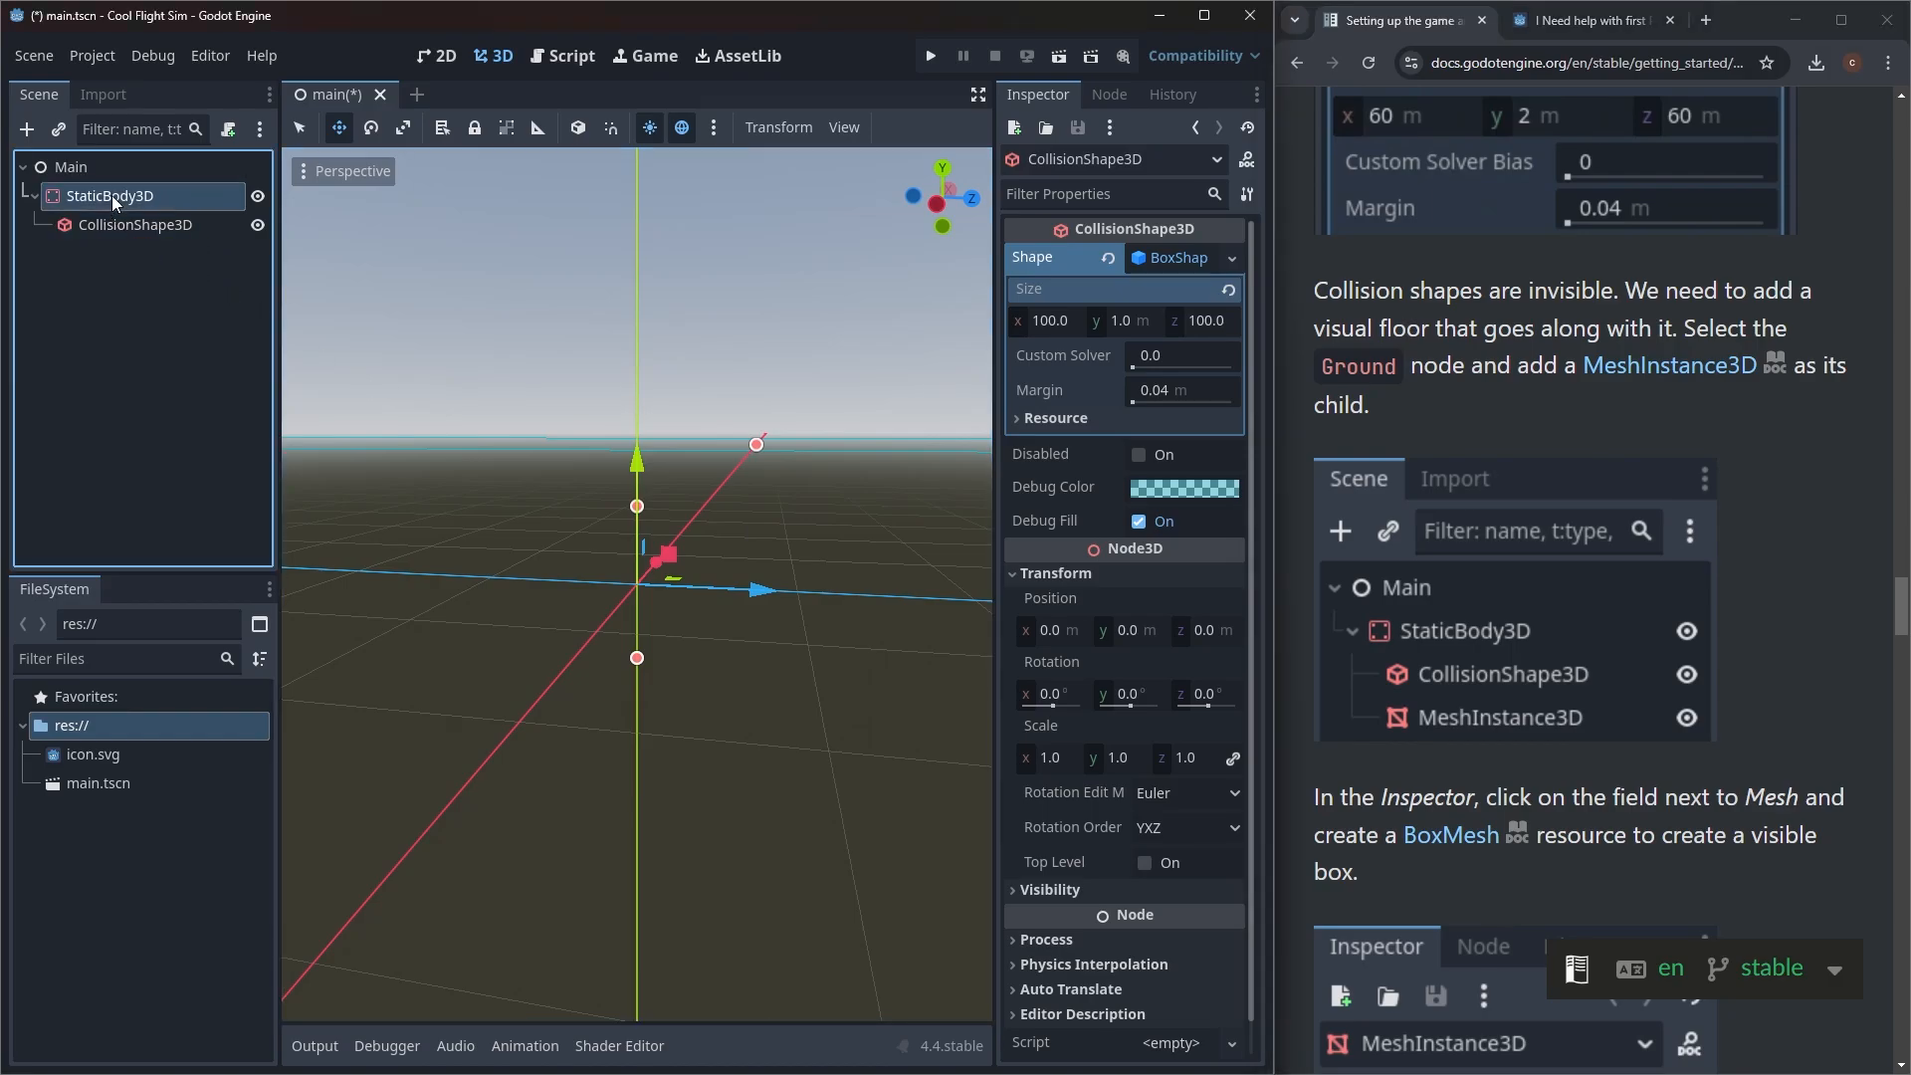
key("ctrl+a")
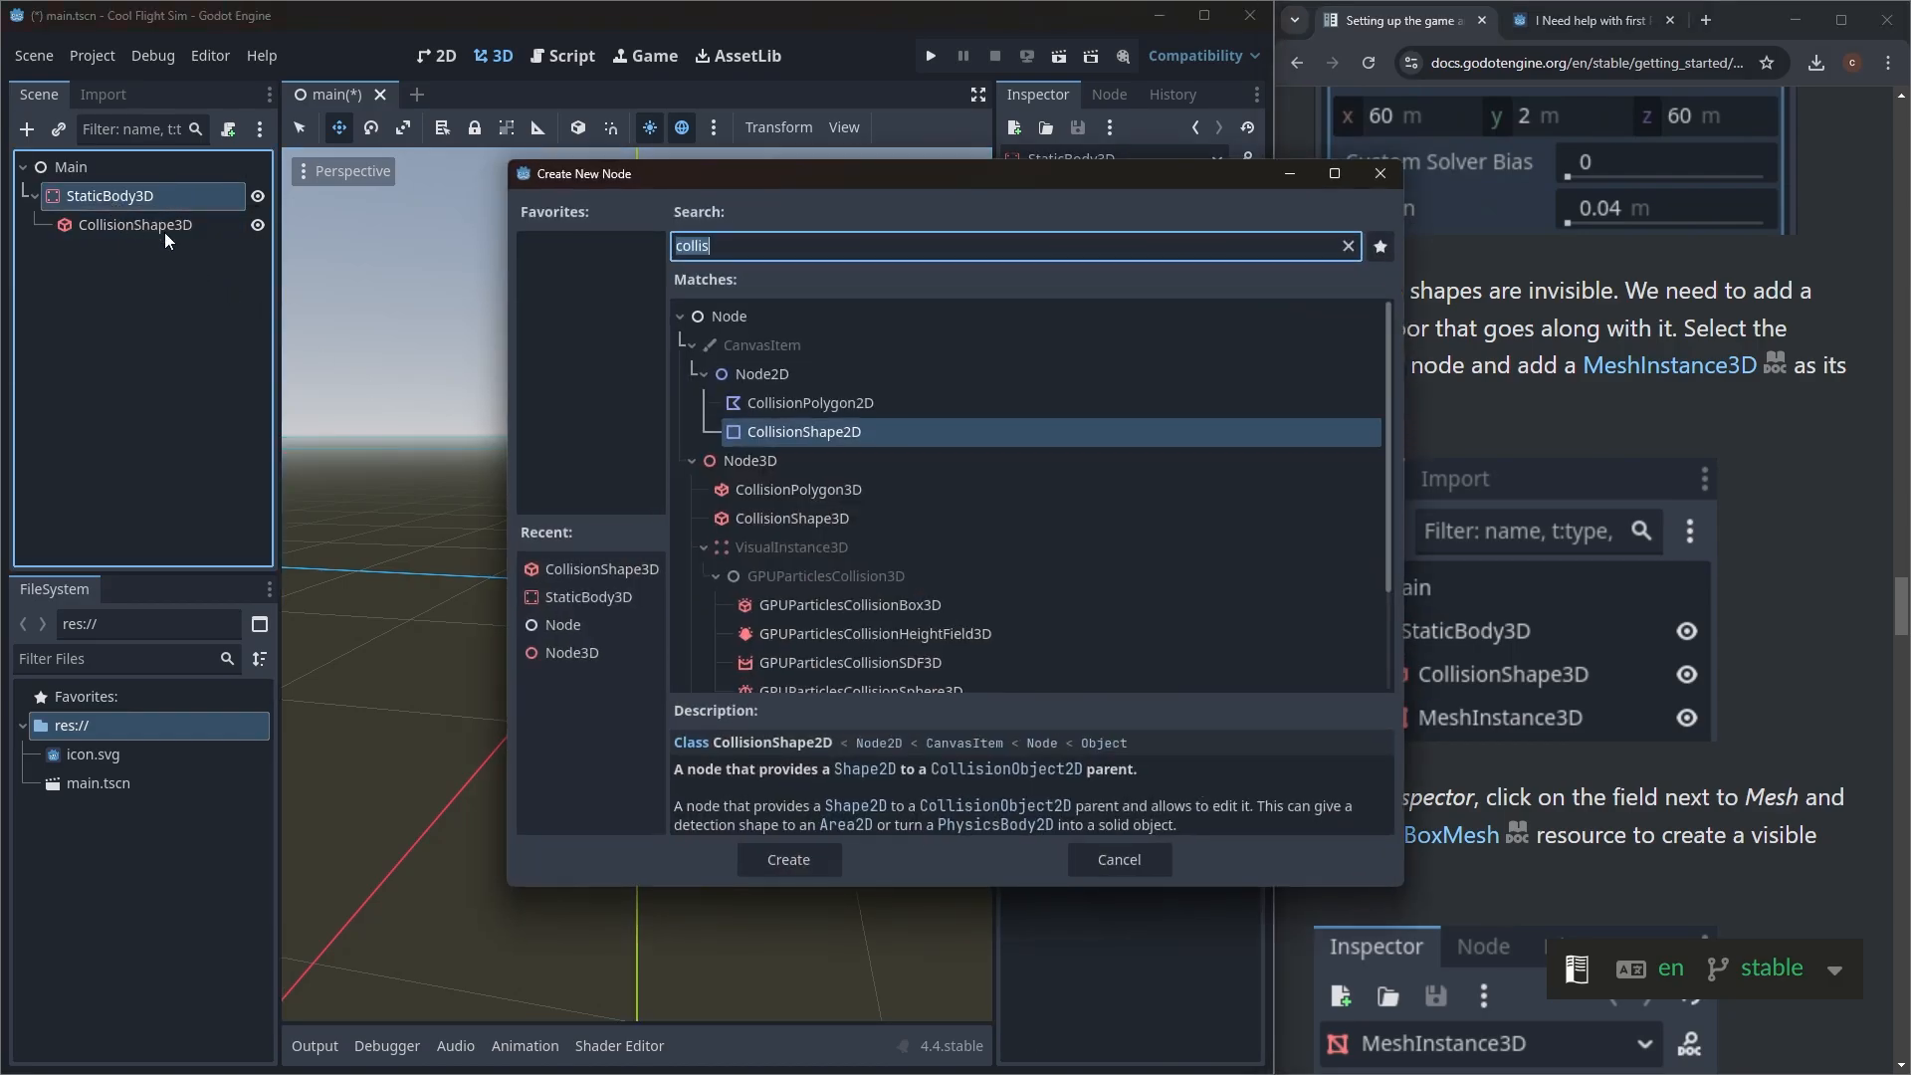
type("mash")
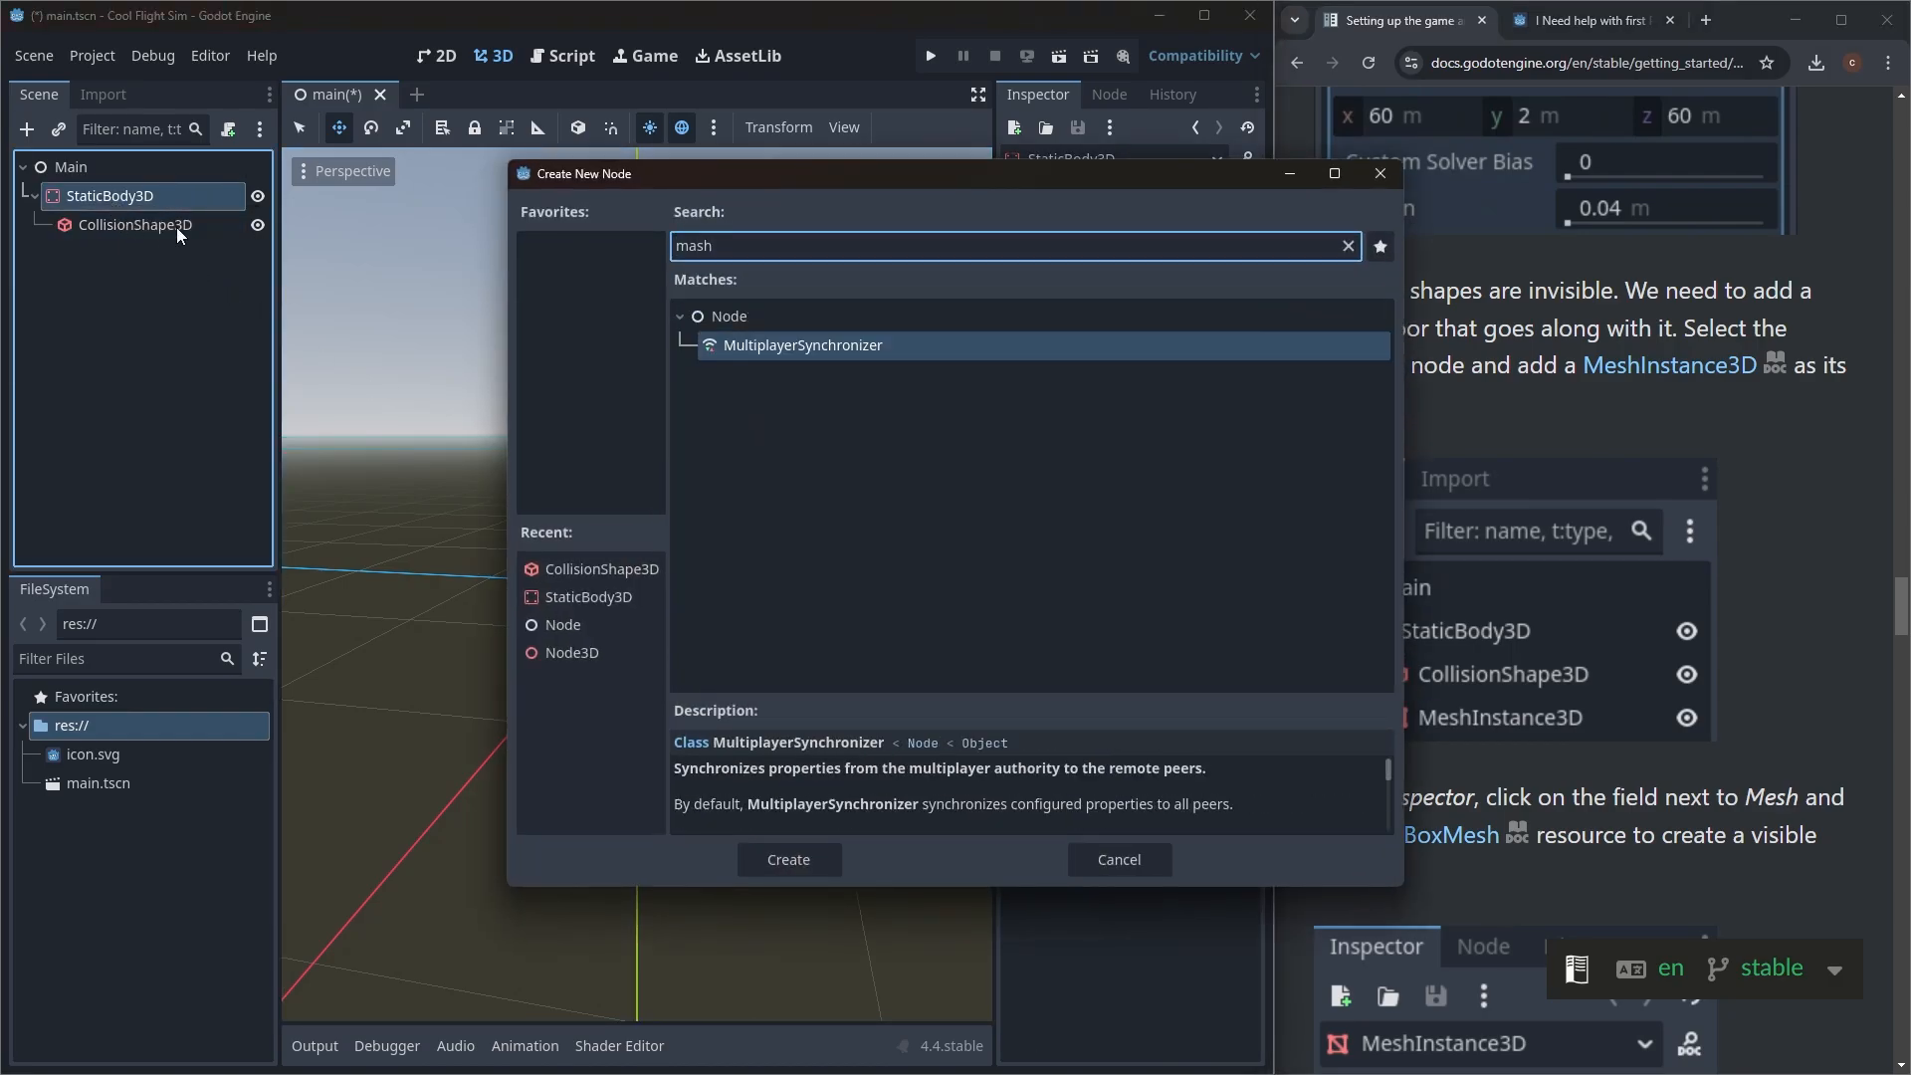
key("BackSpace")
key("BackSpace")
key("BackSpace")
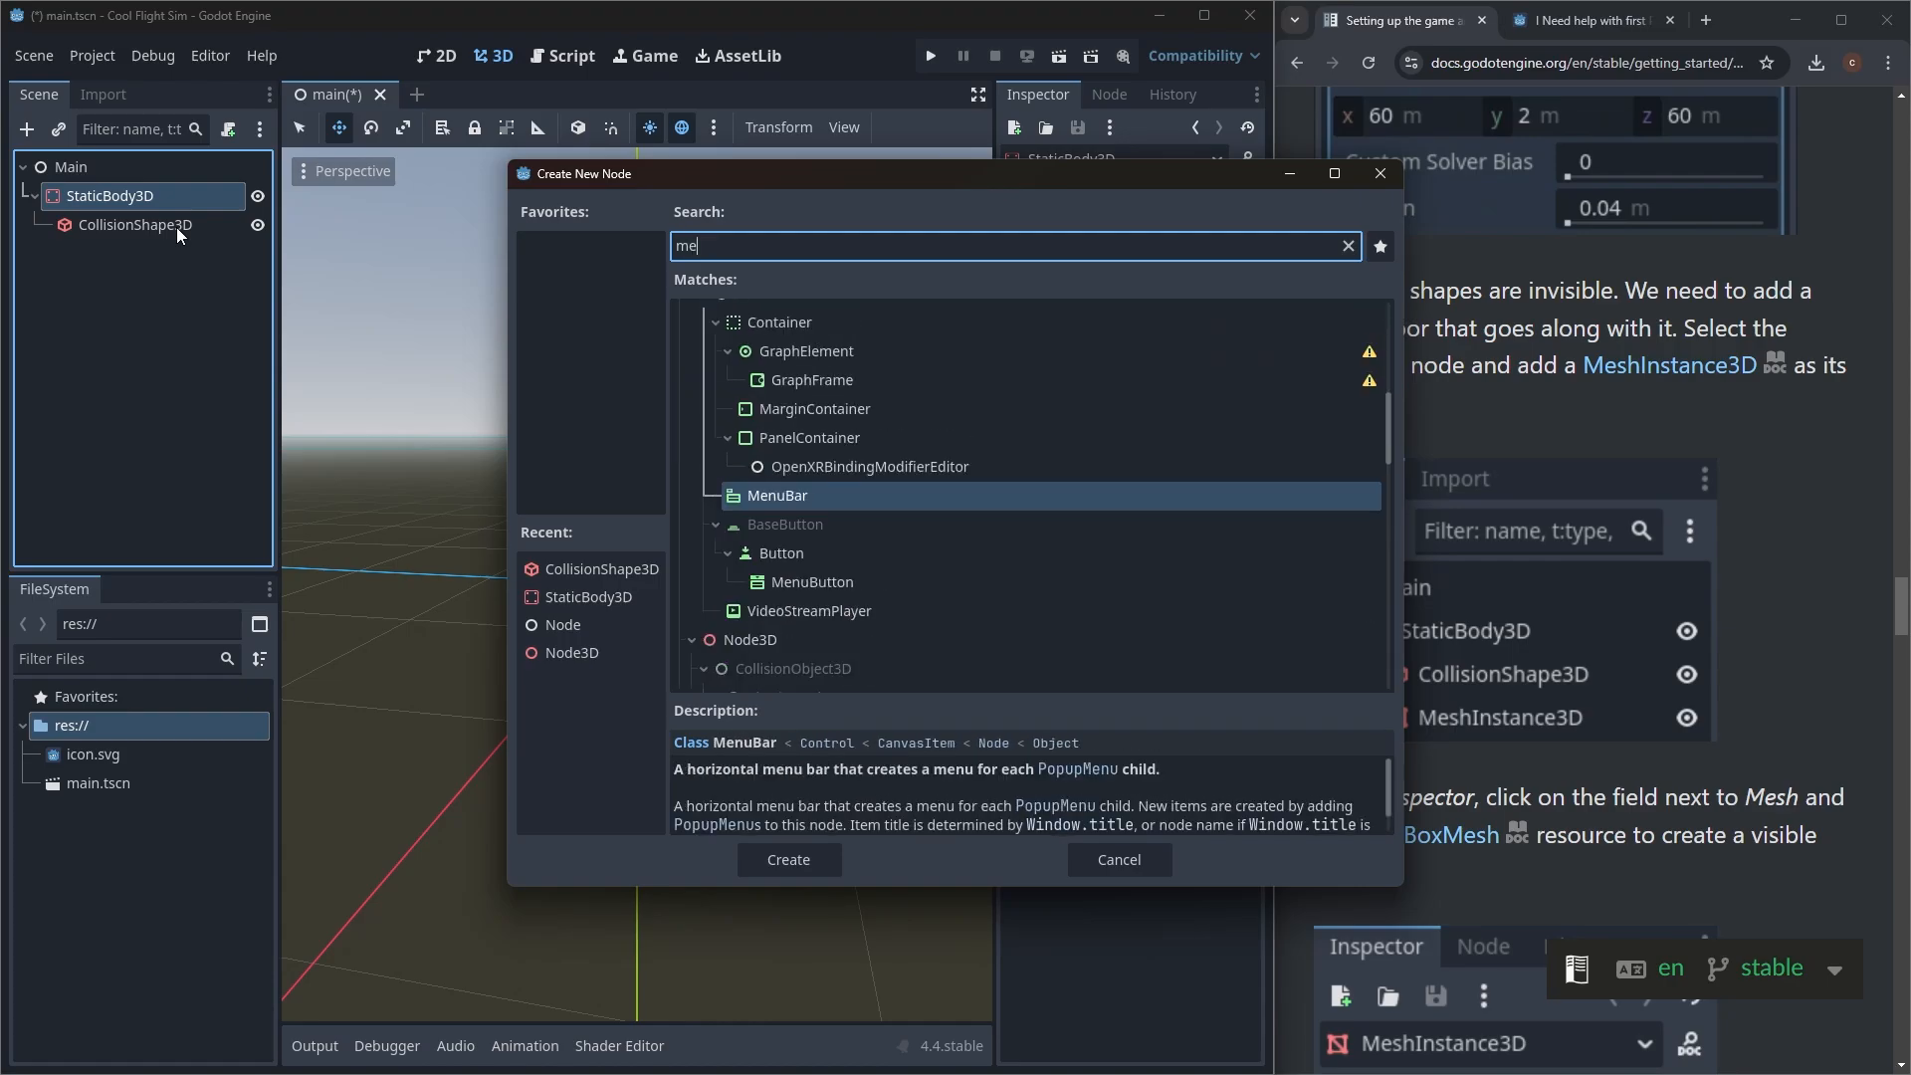
type("esh")
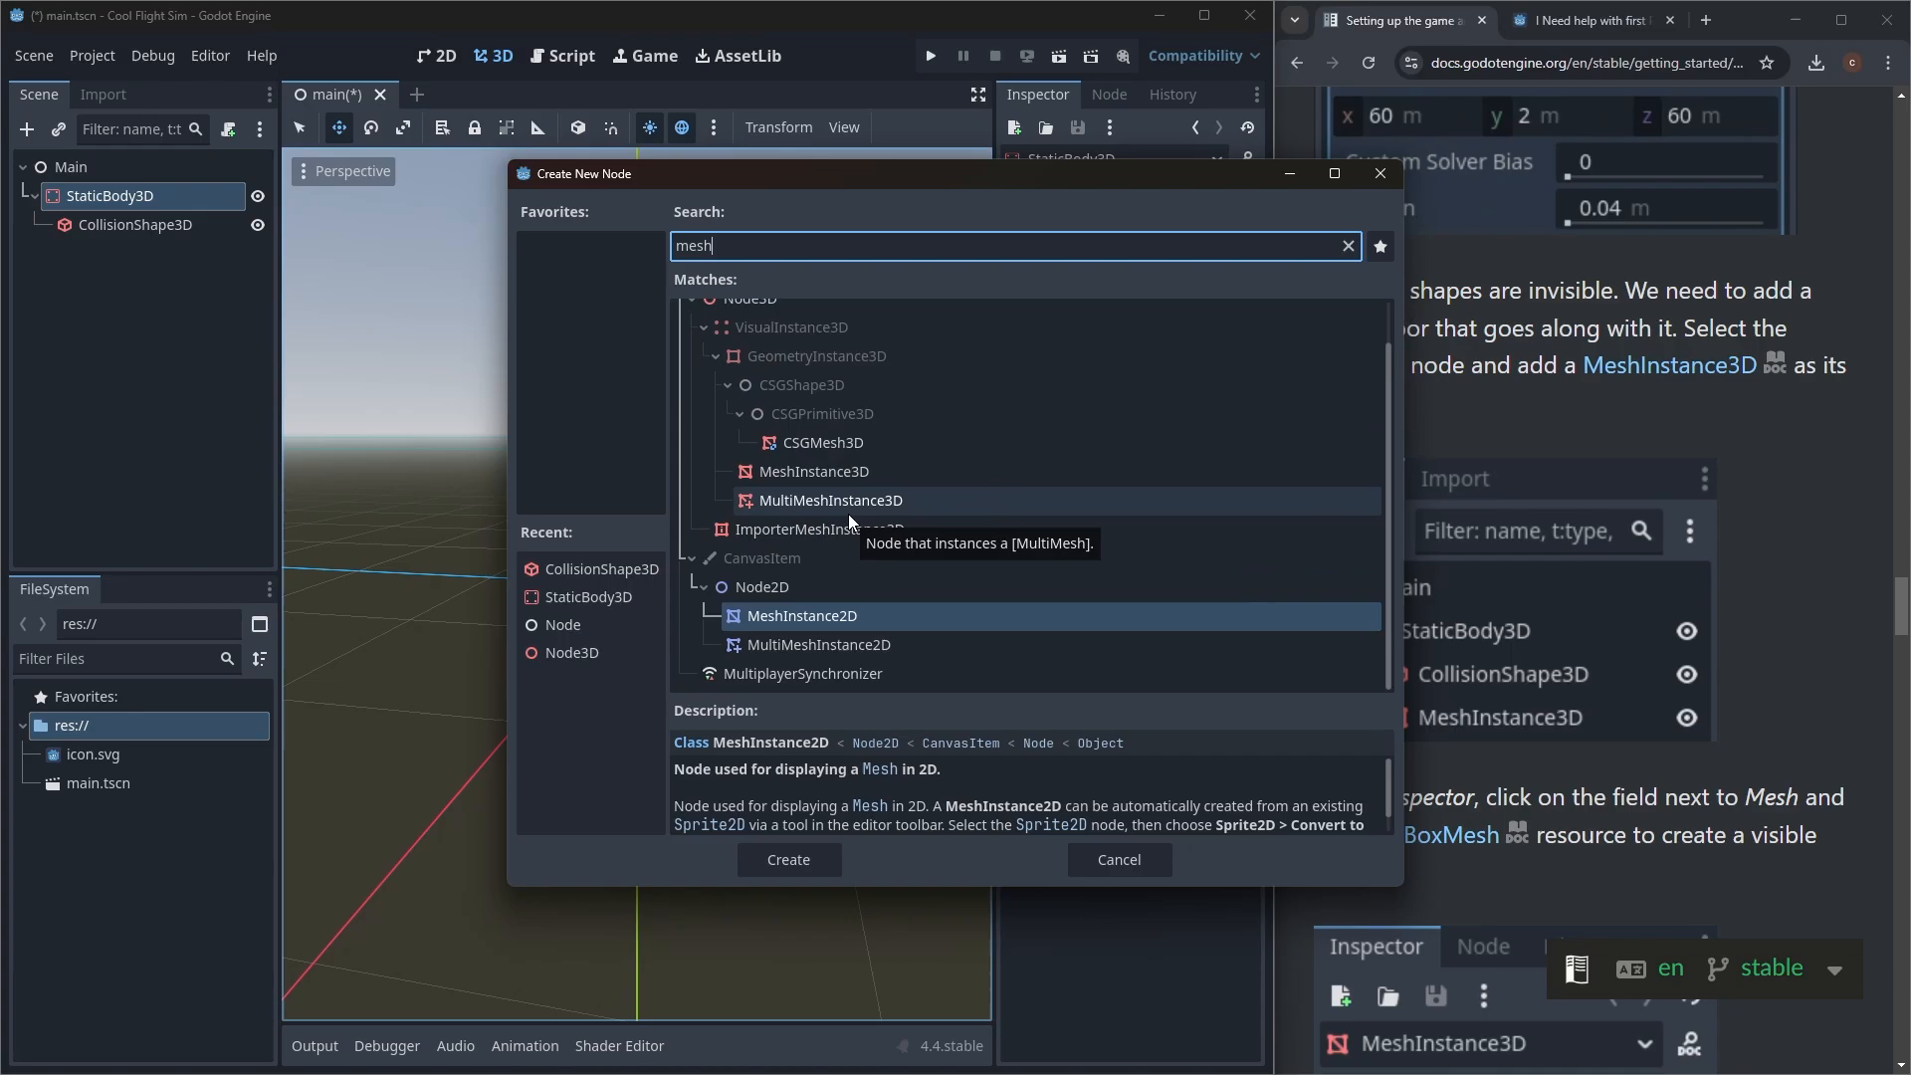
left_click(834, 473)
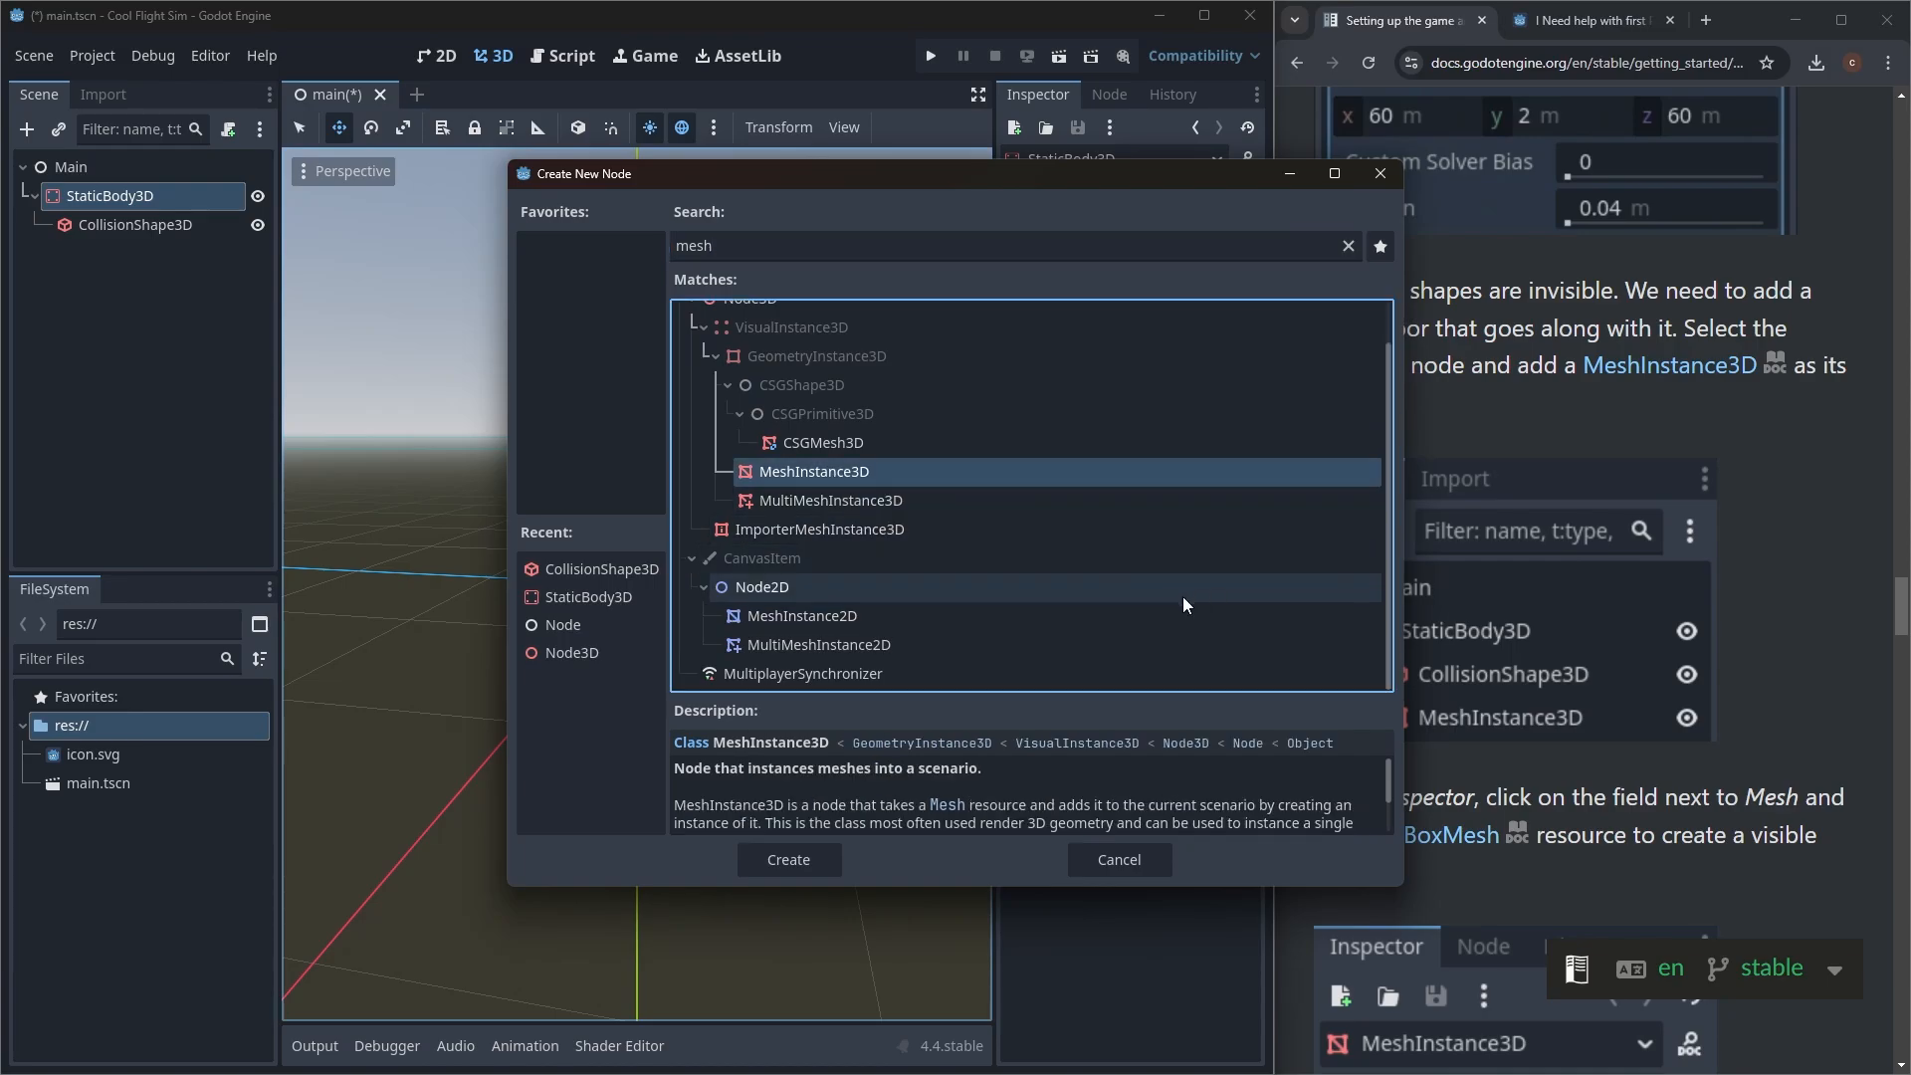
left_click(792, 860)
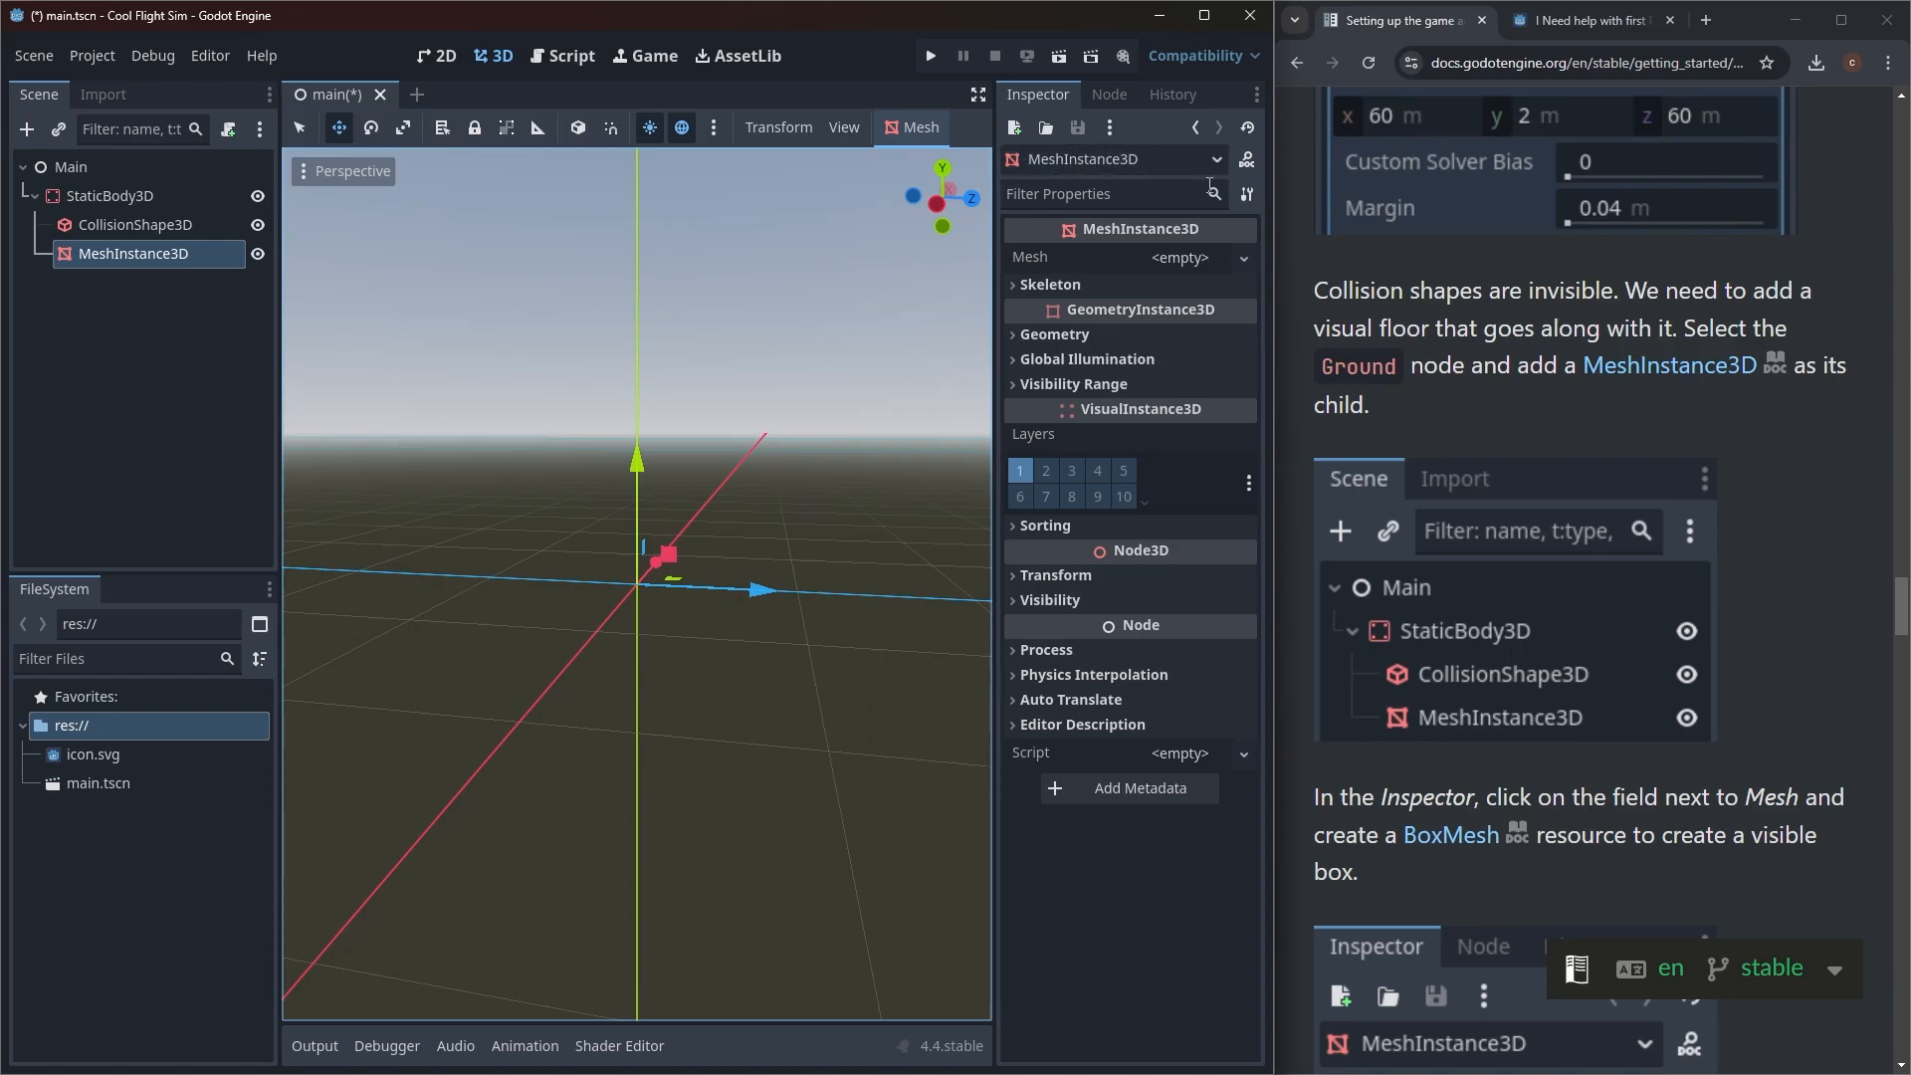
Step: Assign a new BoxMesh as the MeshInstance3D's mesh and check the docs for its sizing instructions
left_click(1181, 256)
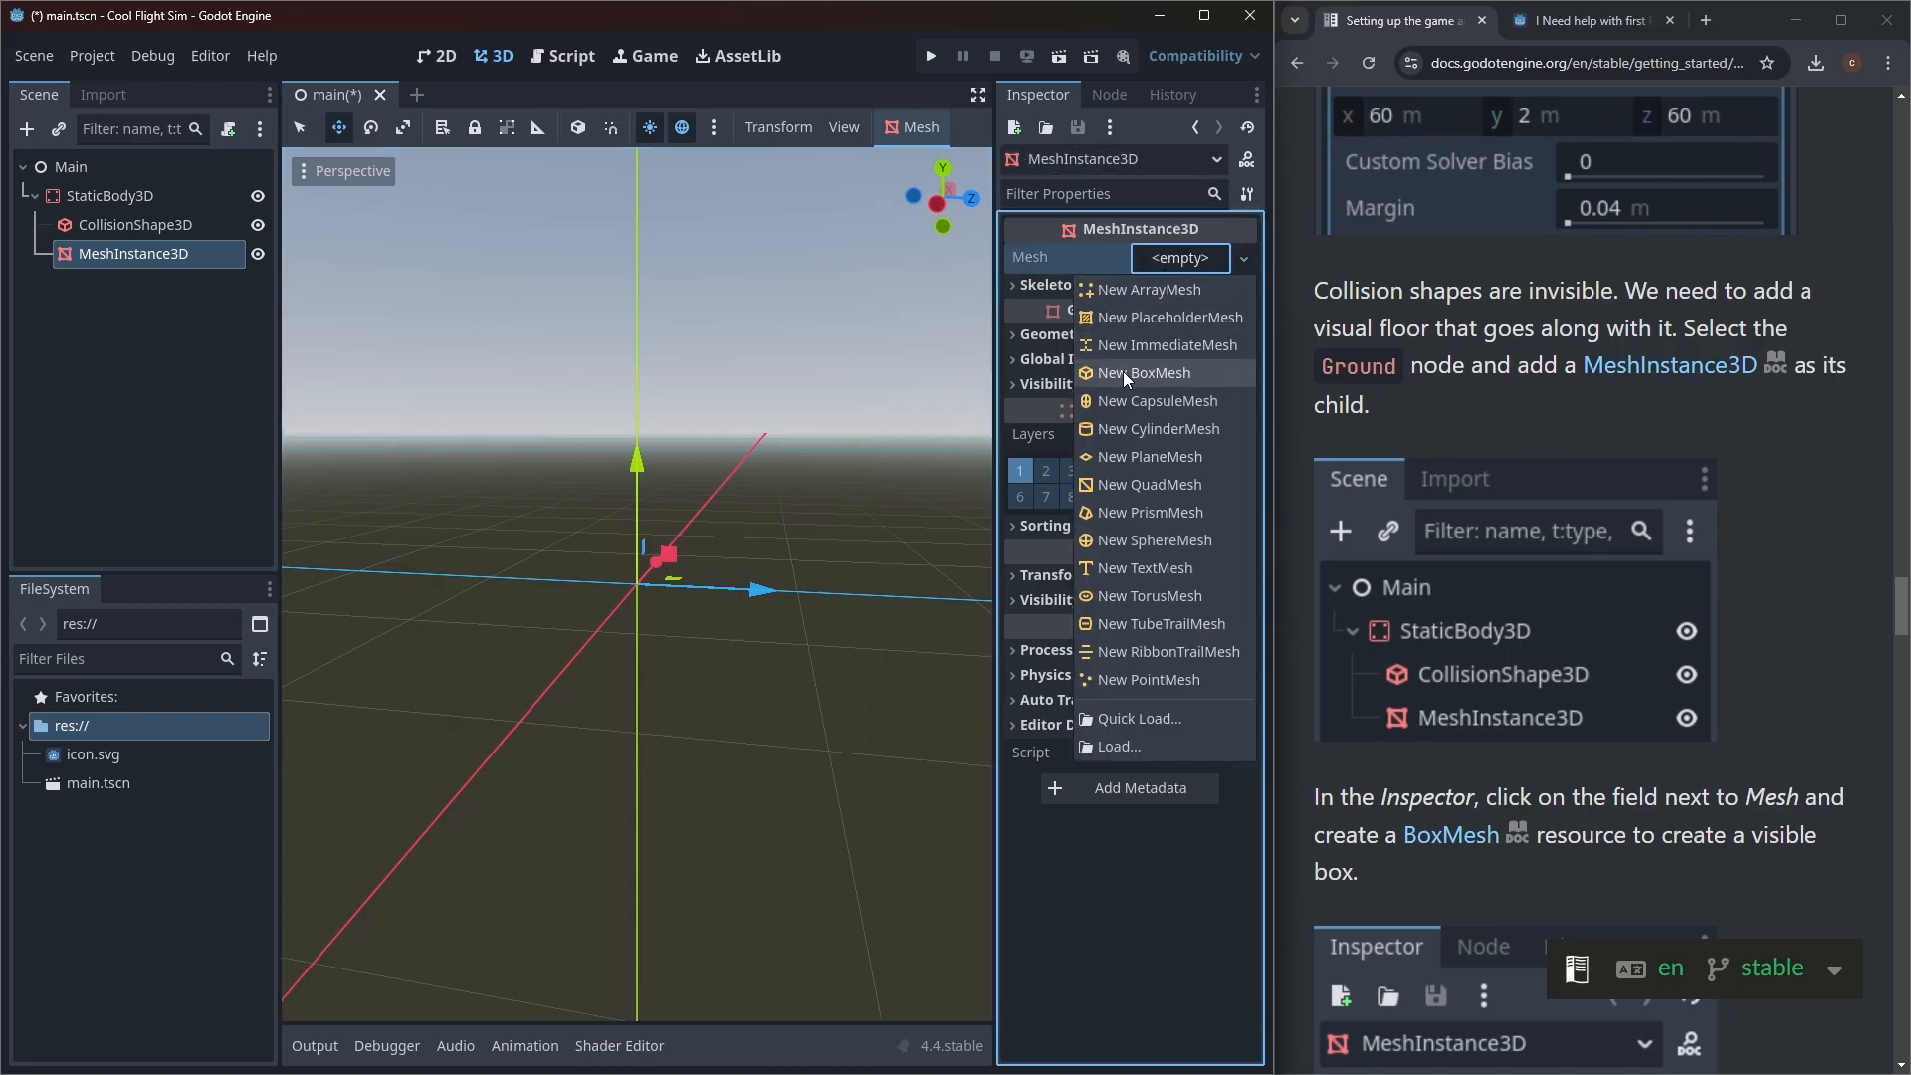
left_click(1154, 372)
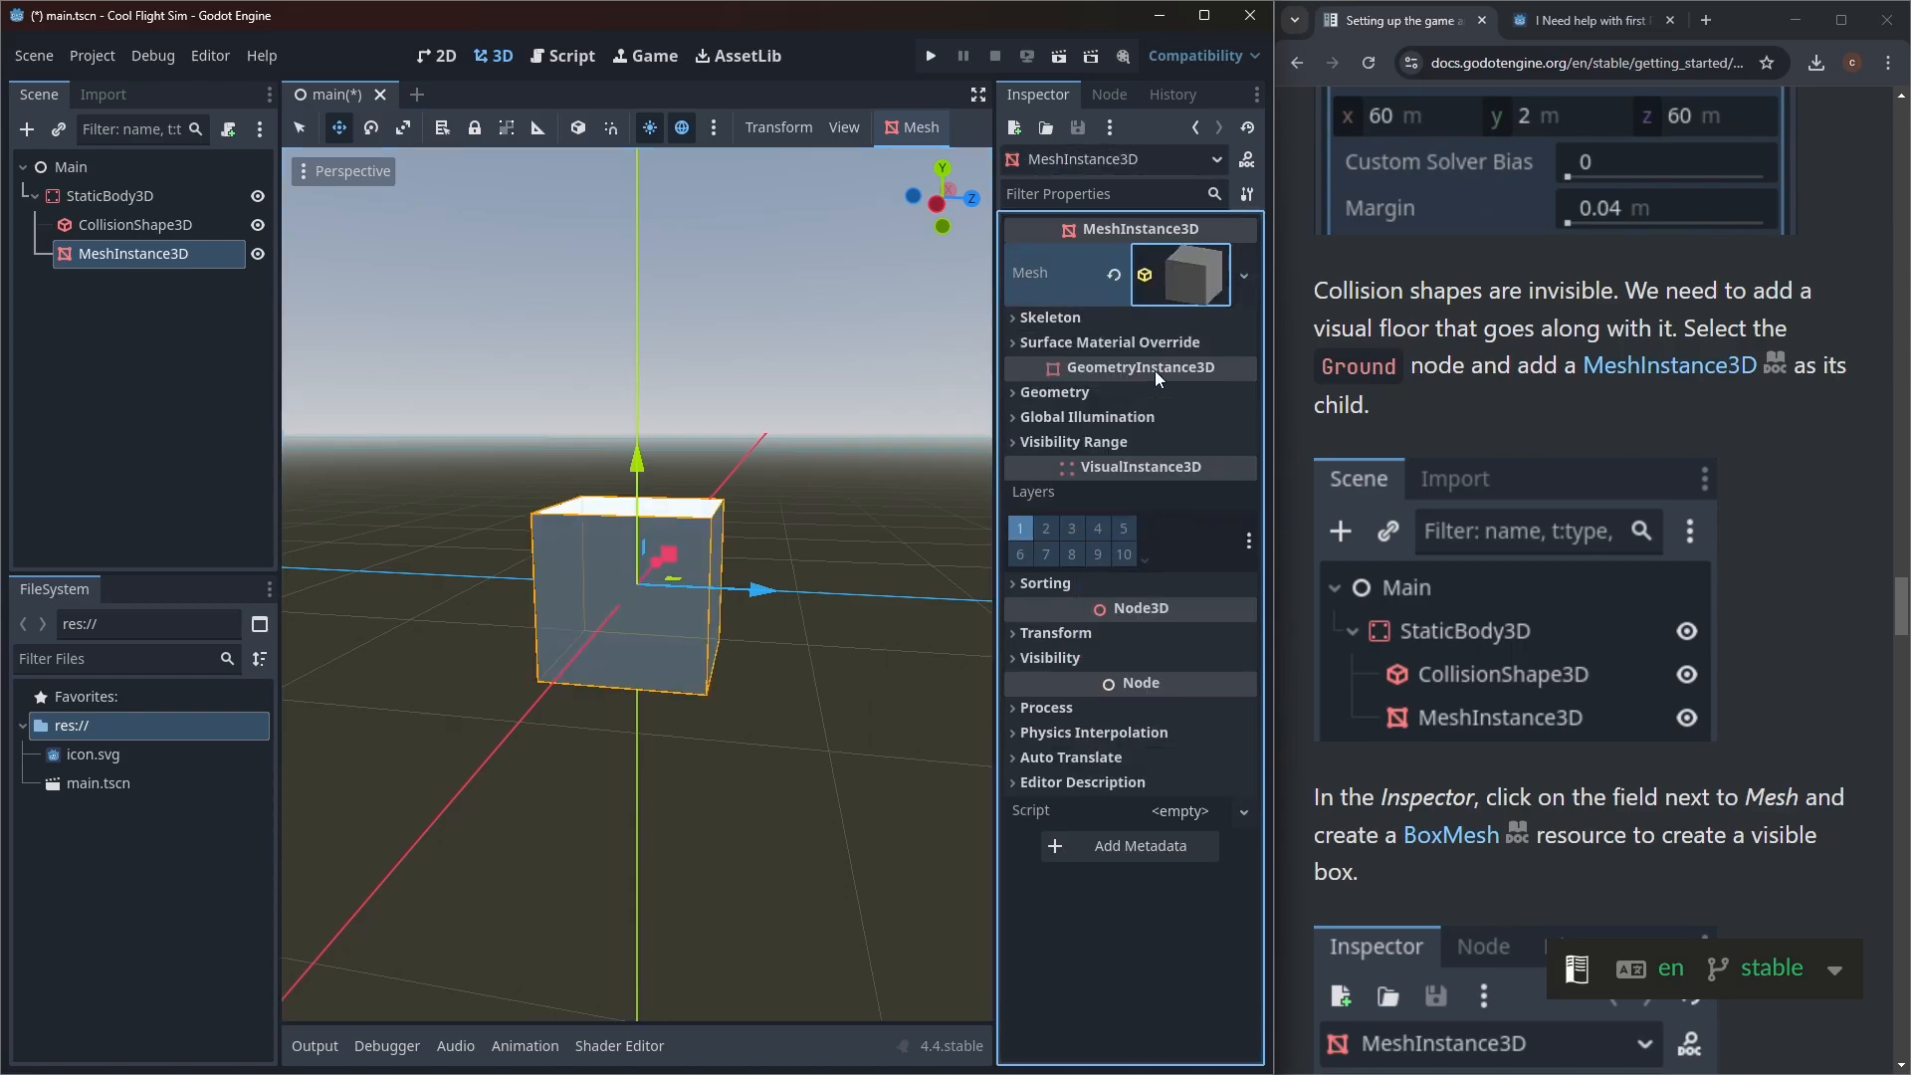
middle_click(1802, 481)
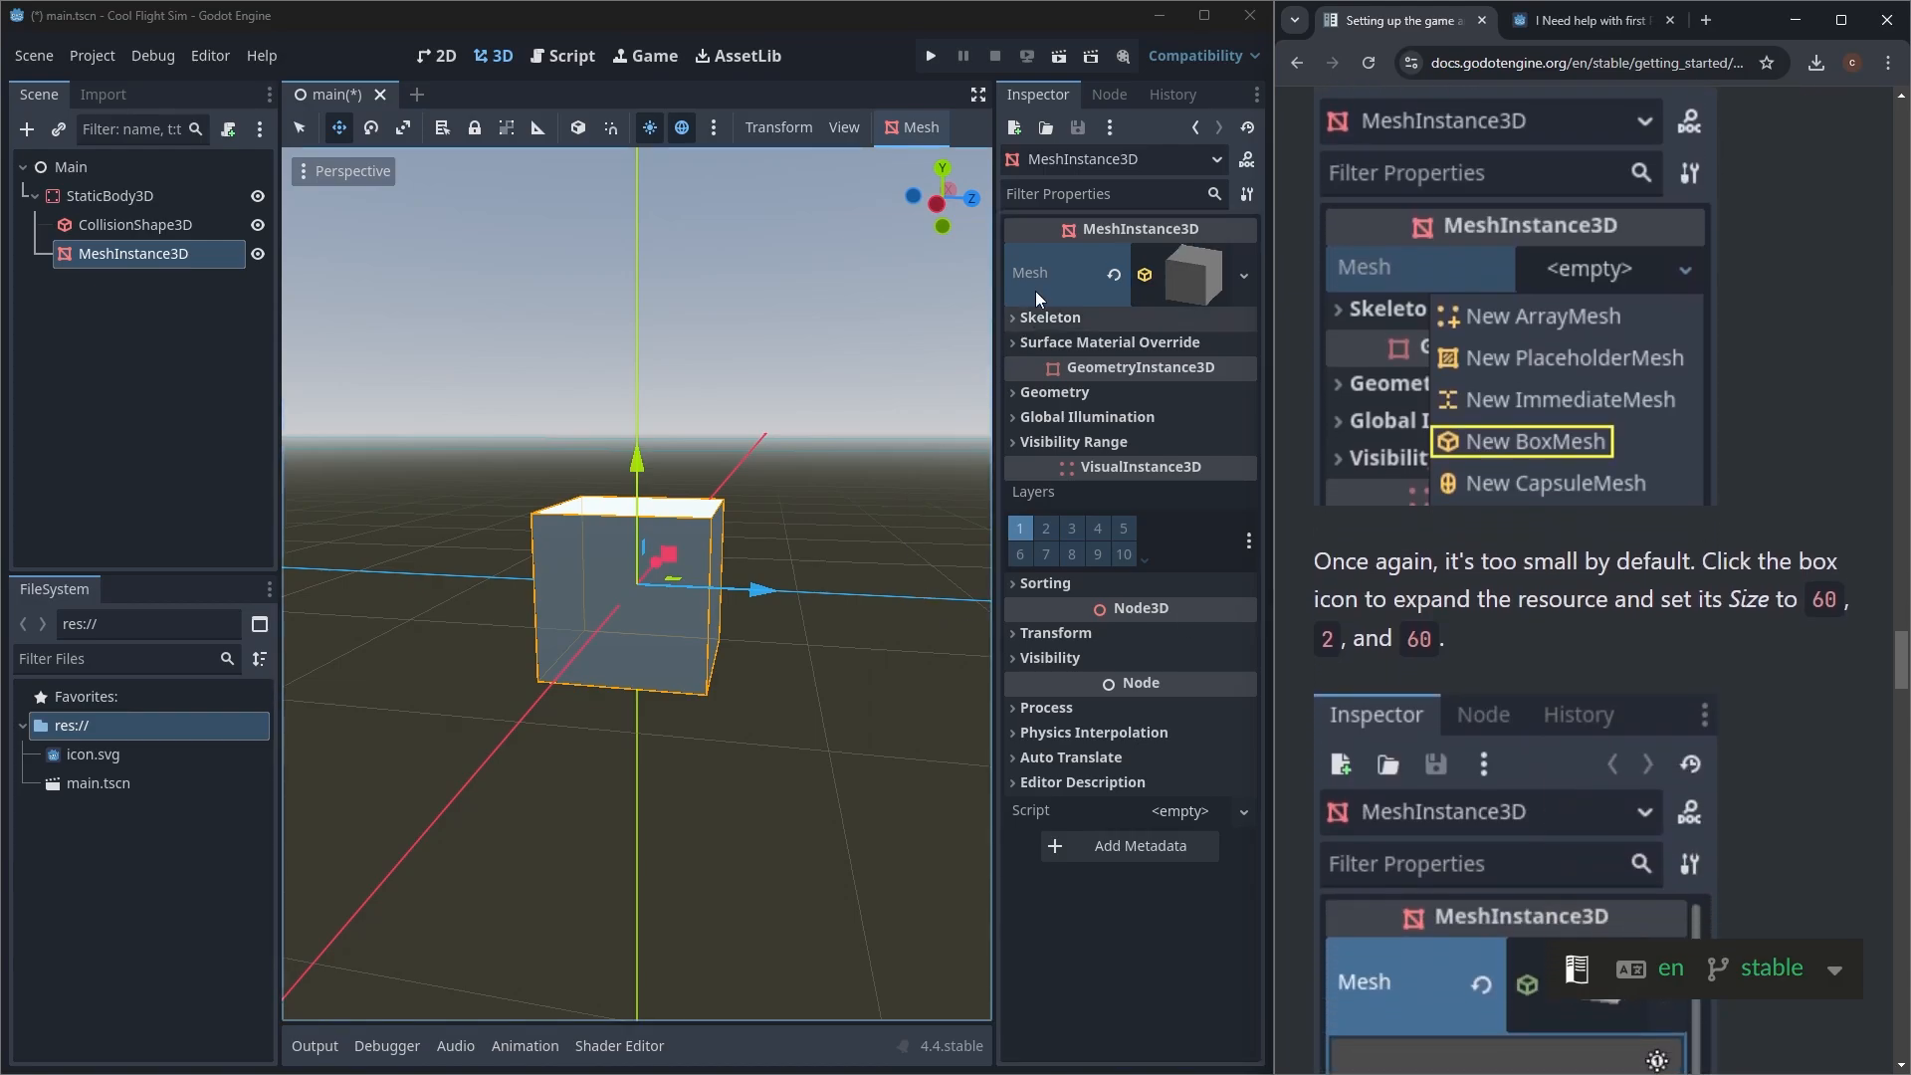
Step: Expand the BoxMesh resource and set its size to 100 m on both X and Z
left_click(1179, 269)
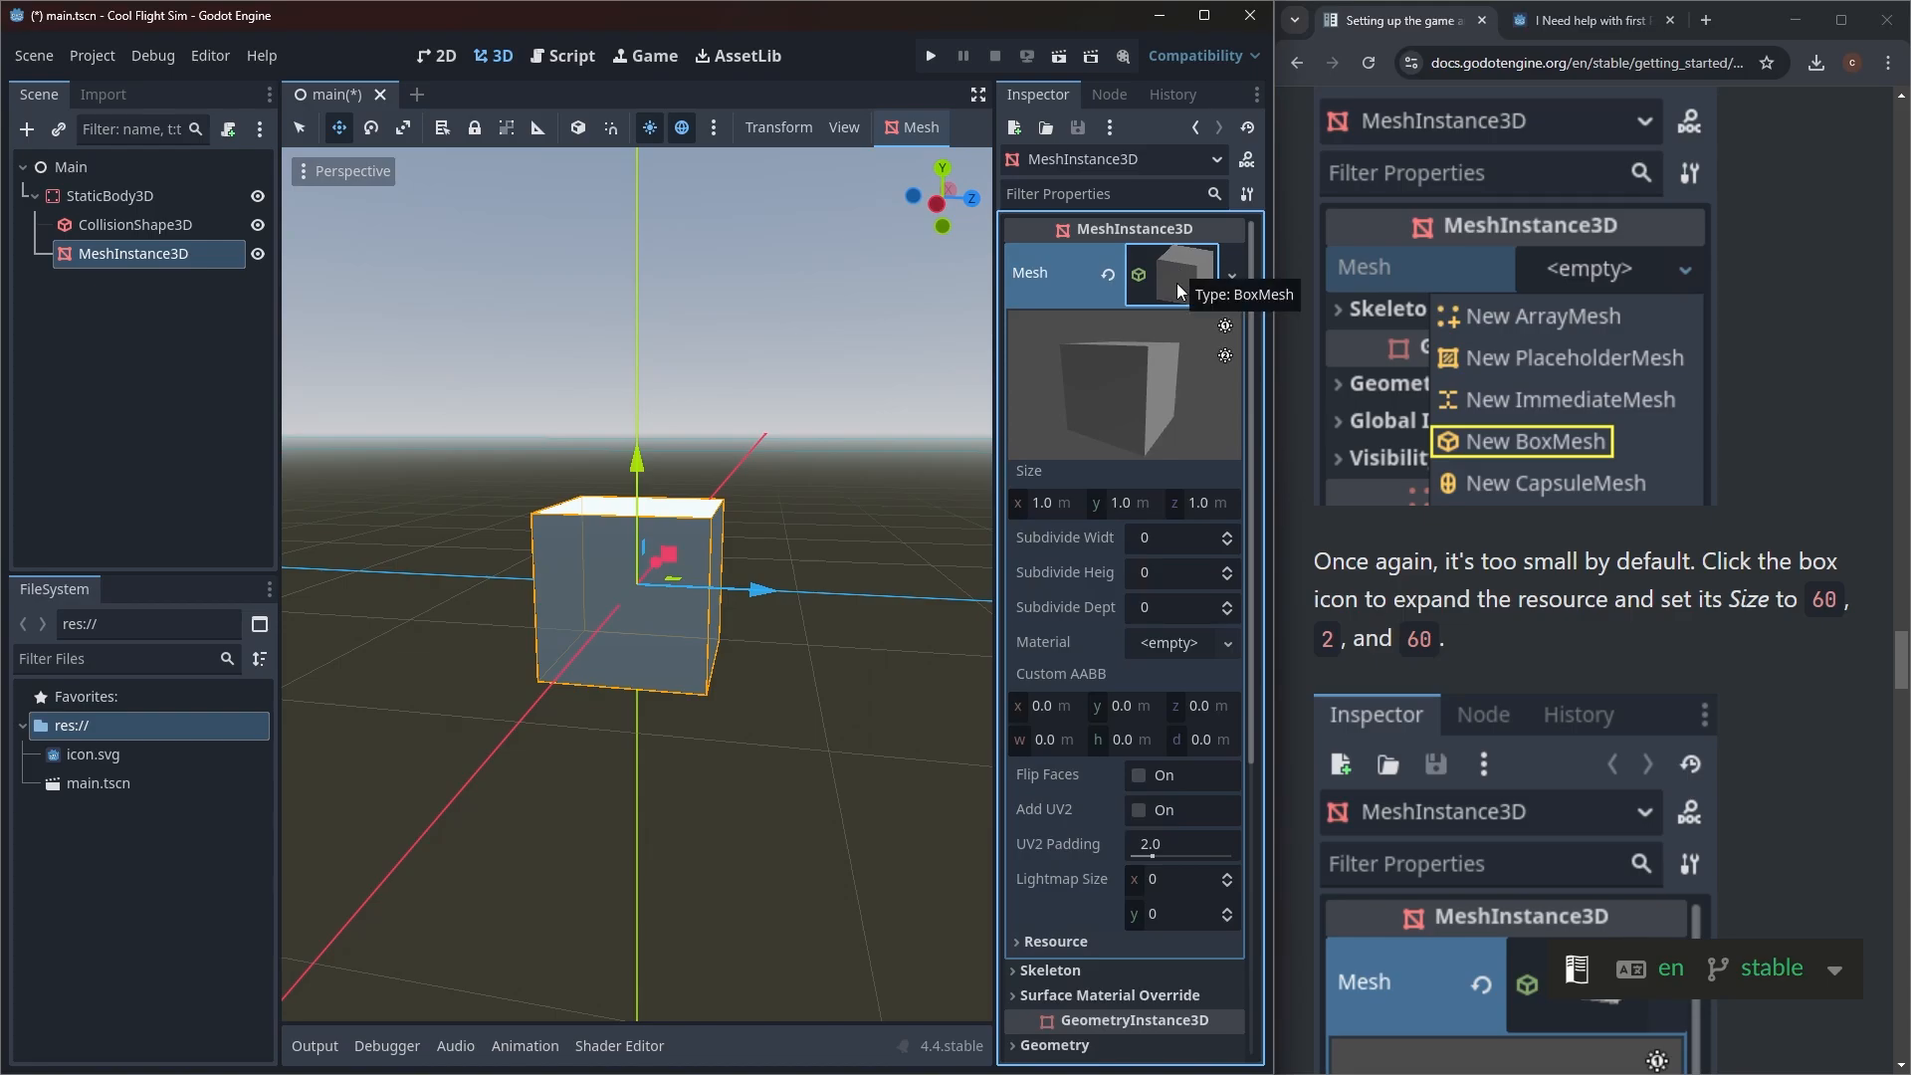
left_click(1047, 506)
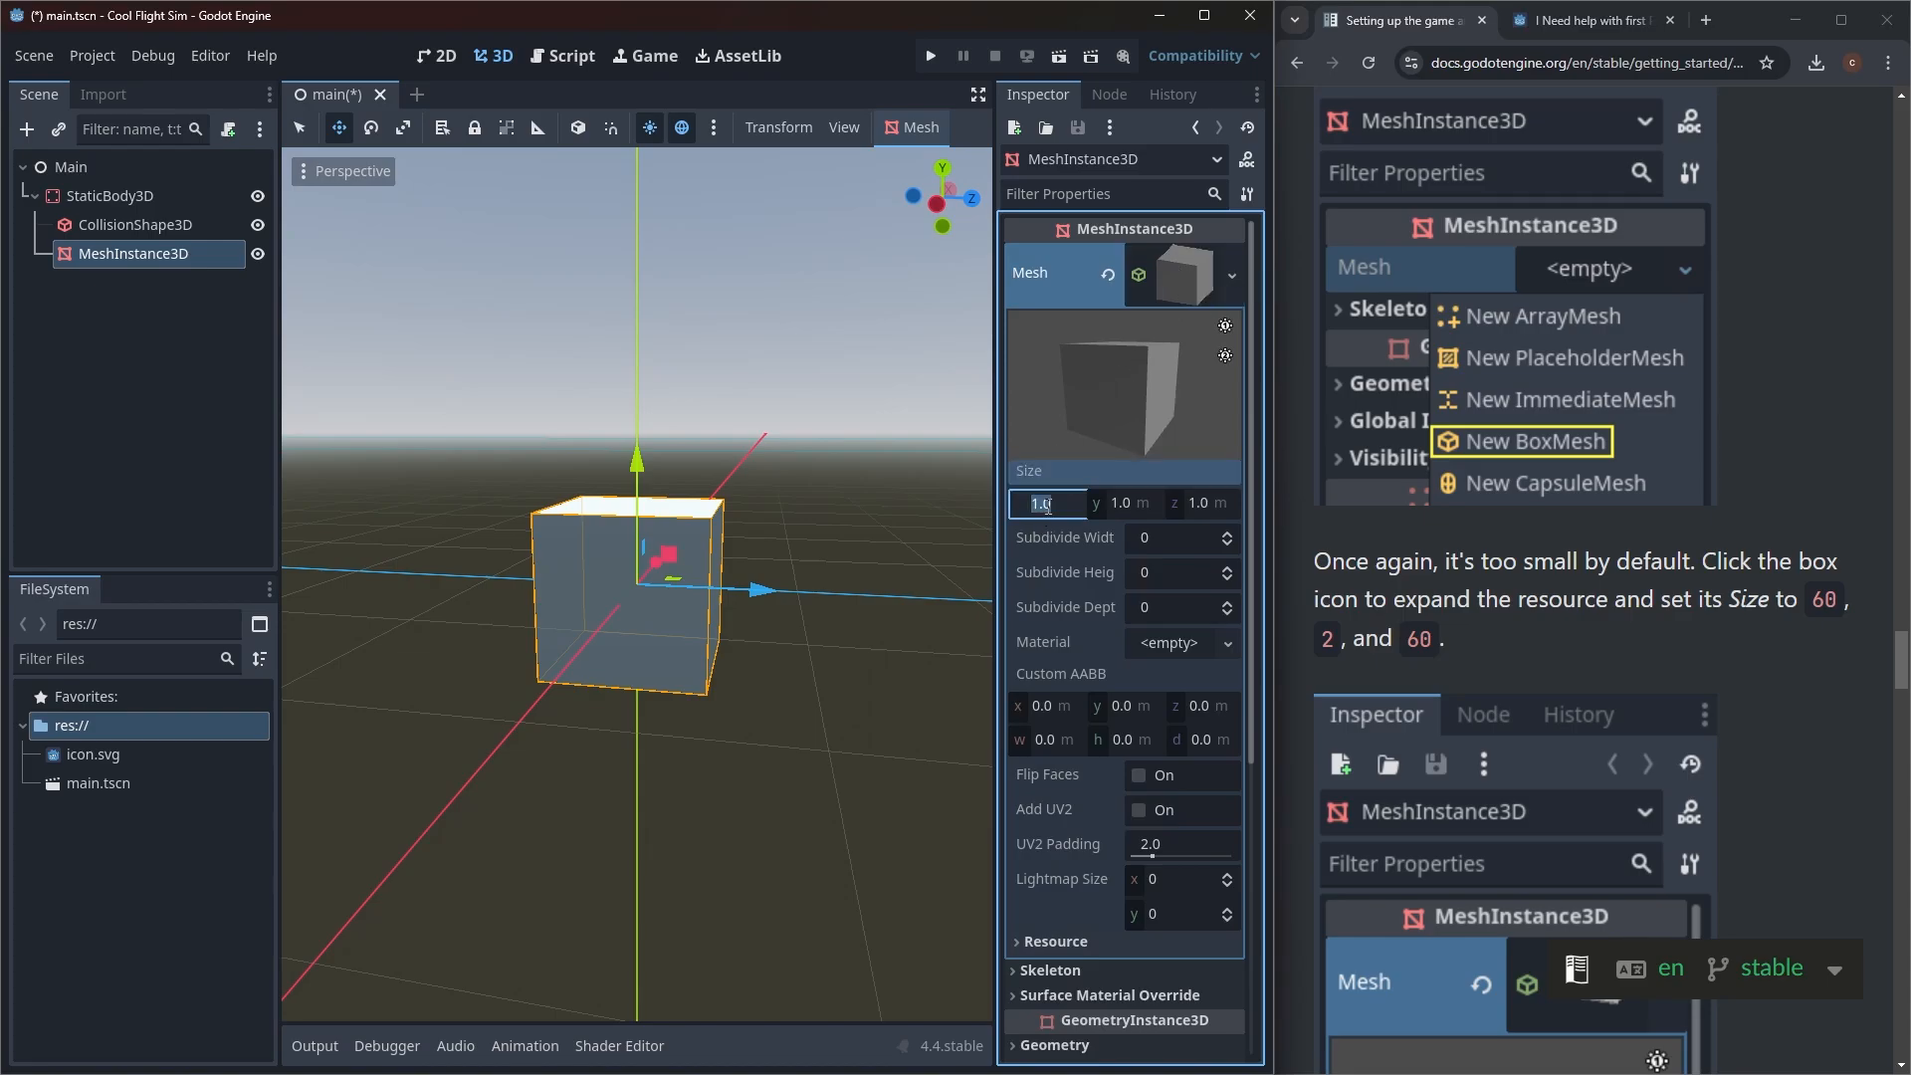
type("100")
key("Tab")
key("Tab")
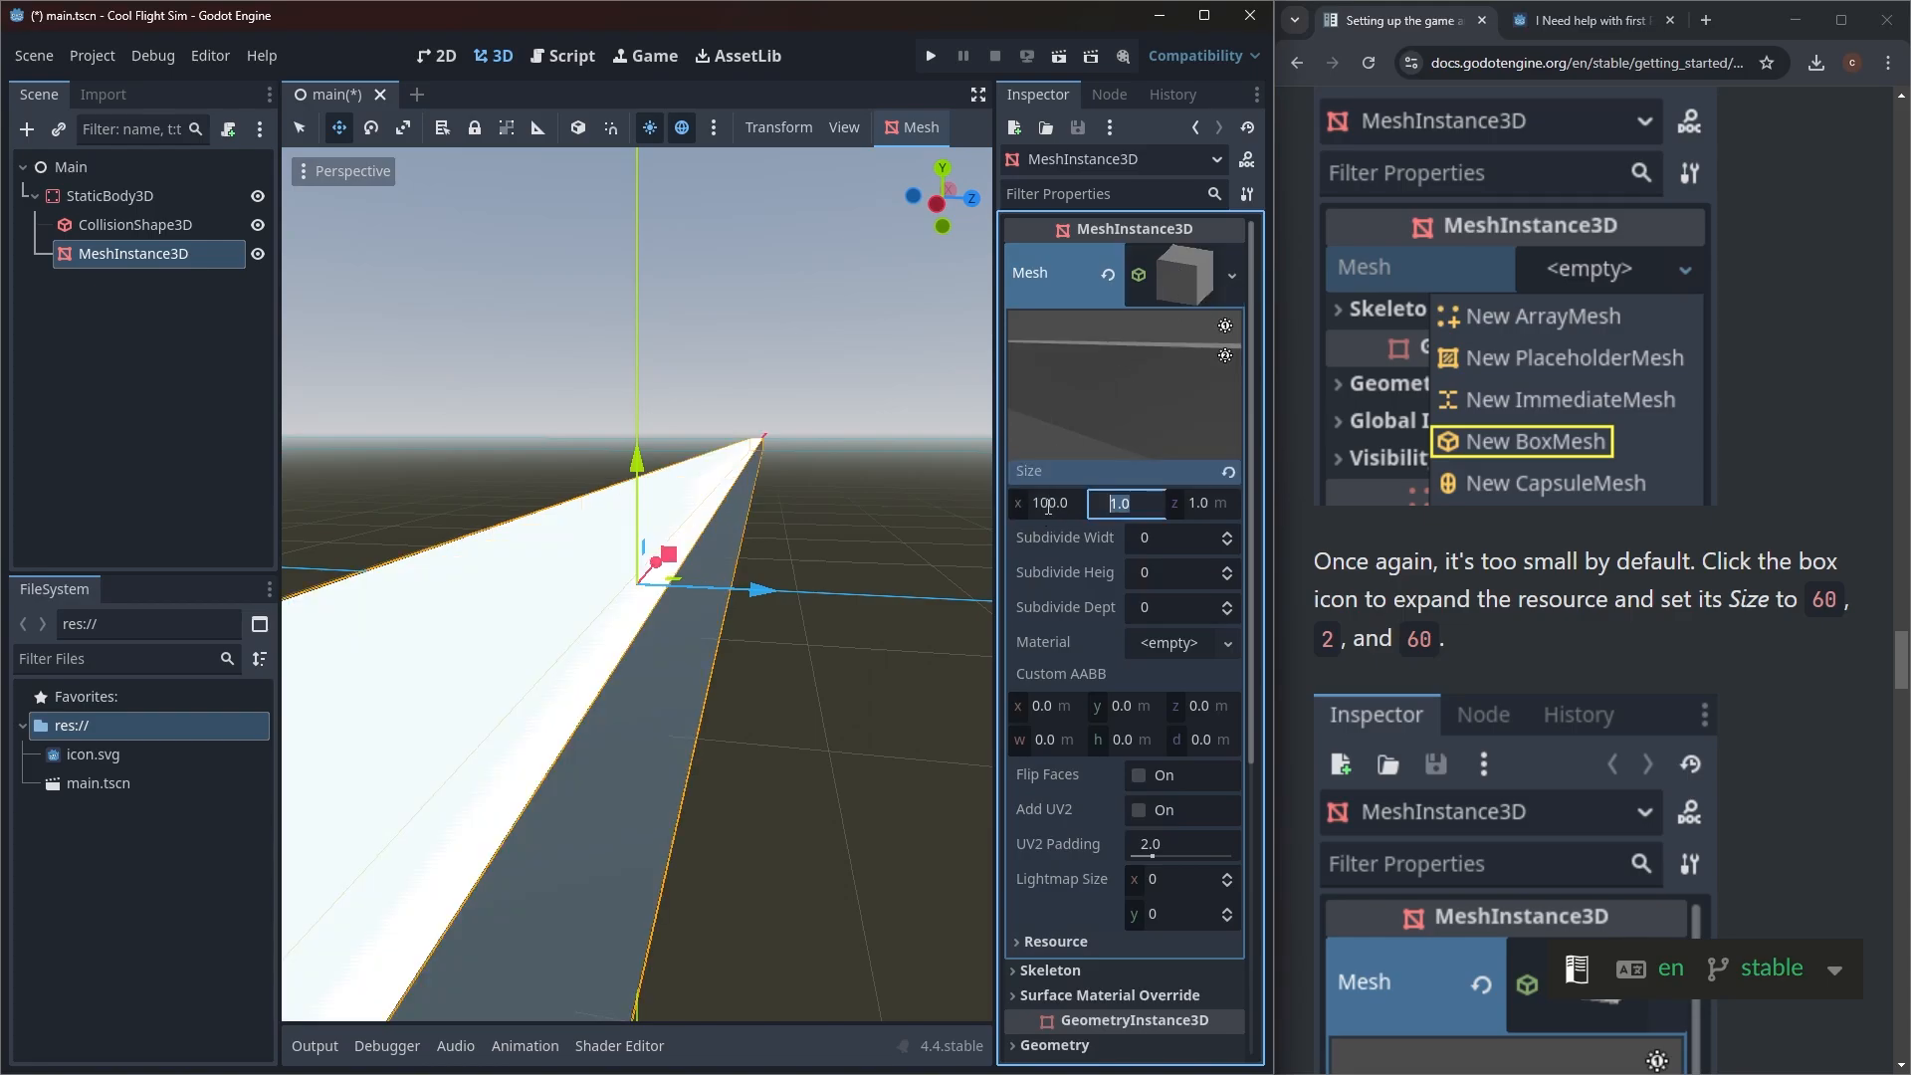
type("100")
key("Return")
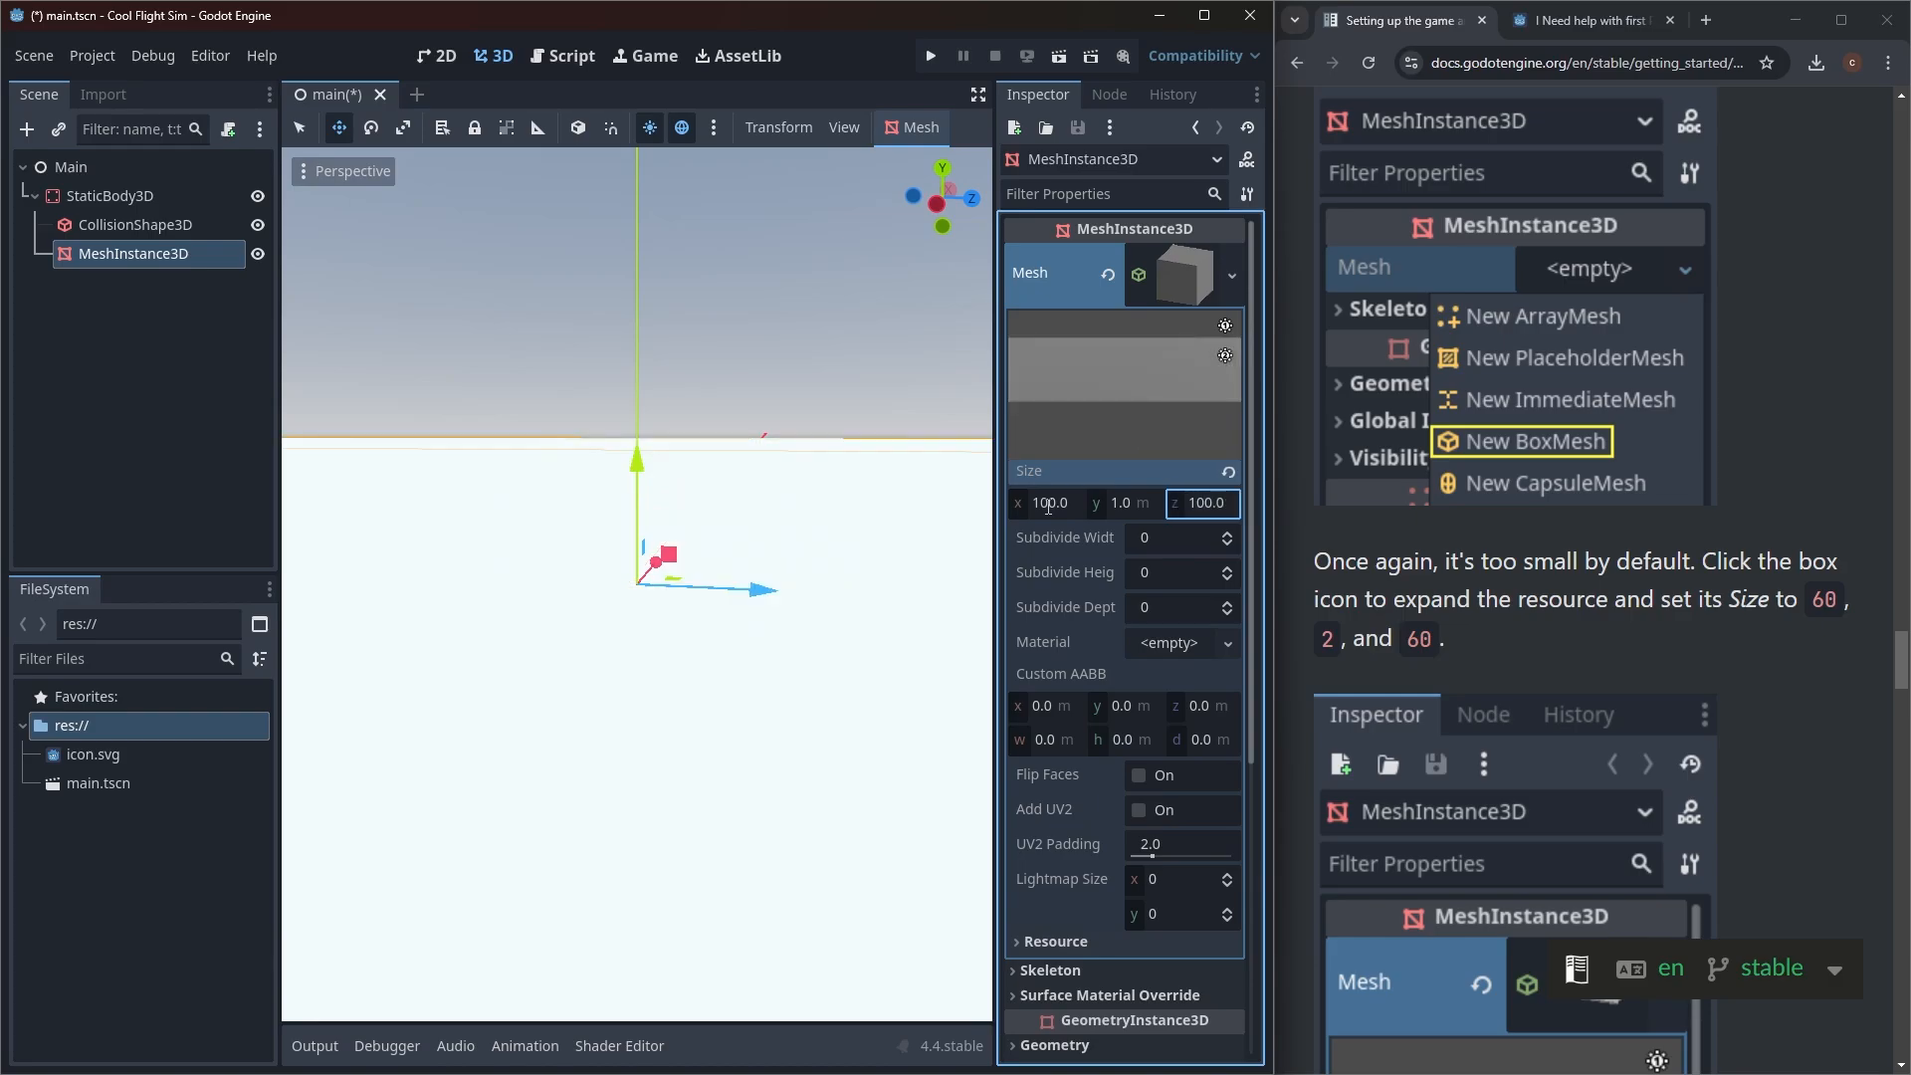
middle_click_drag(832, 486, 566, 543)
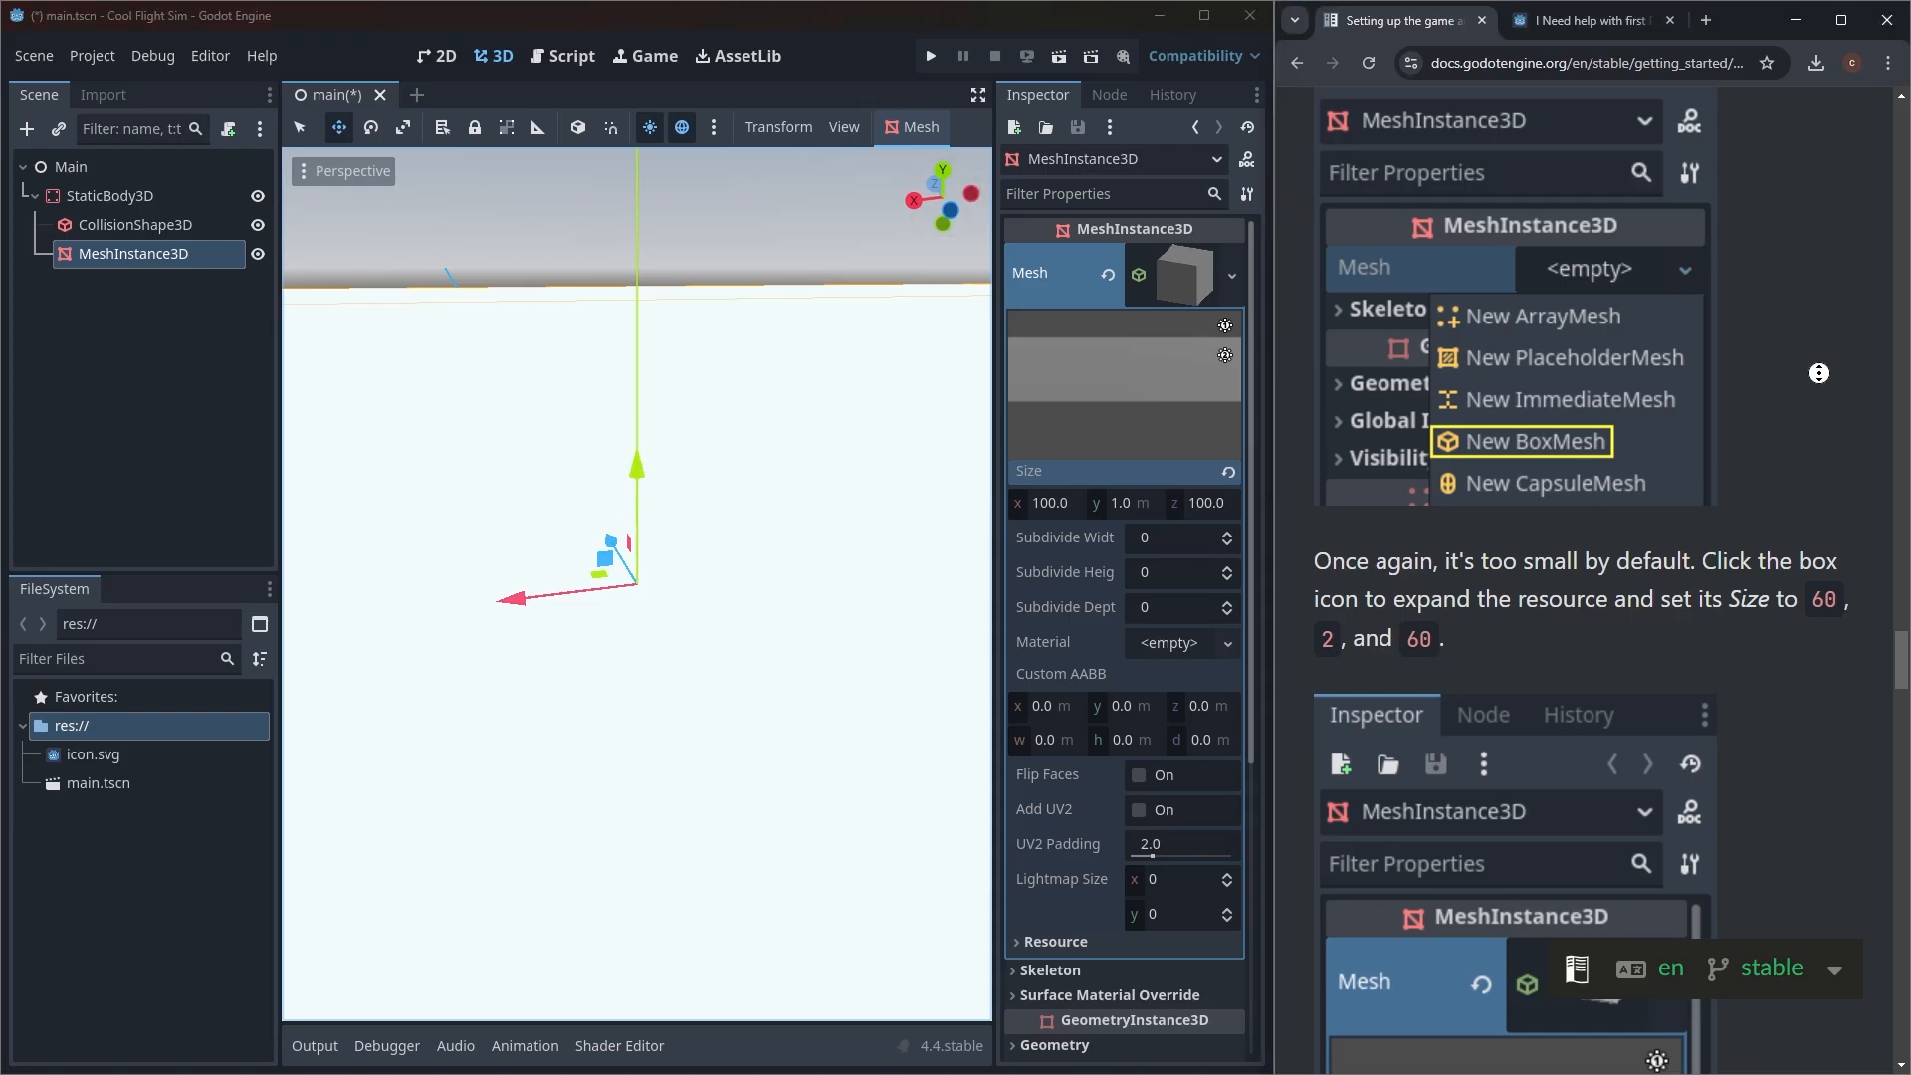
Step: Read the docs section on moving the ground down, including the ways to activate grid snapping
scroll(1809, 503, "down", 6)
scroll(1809, 504, "down", 7)
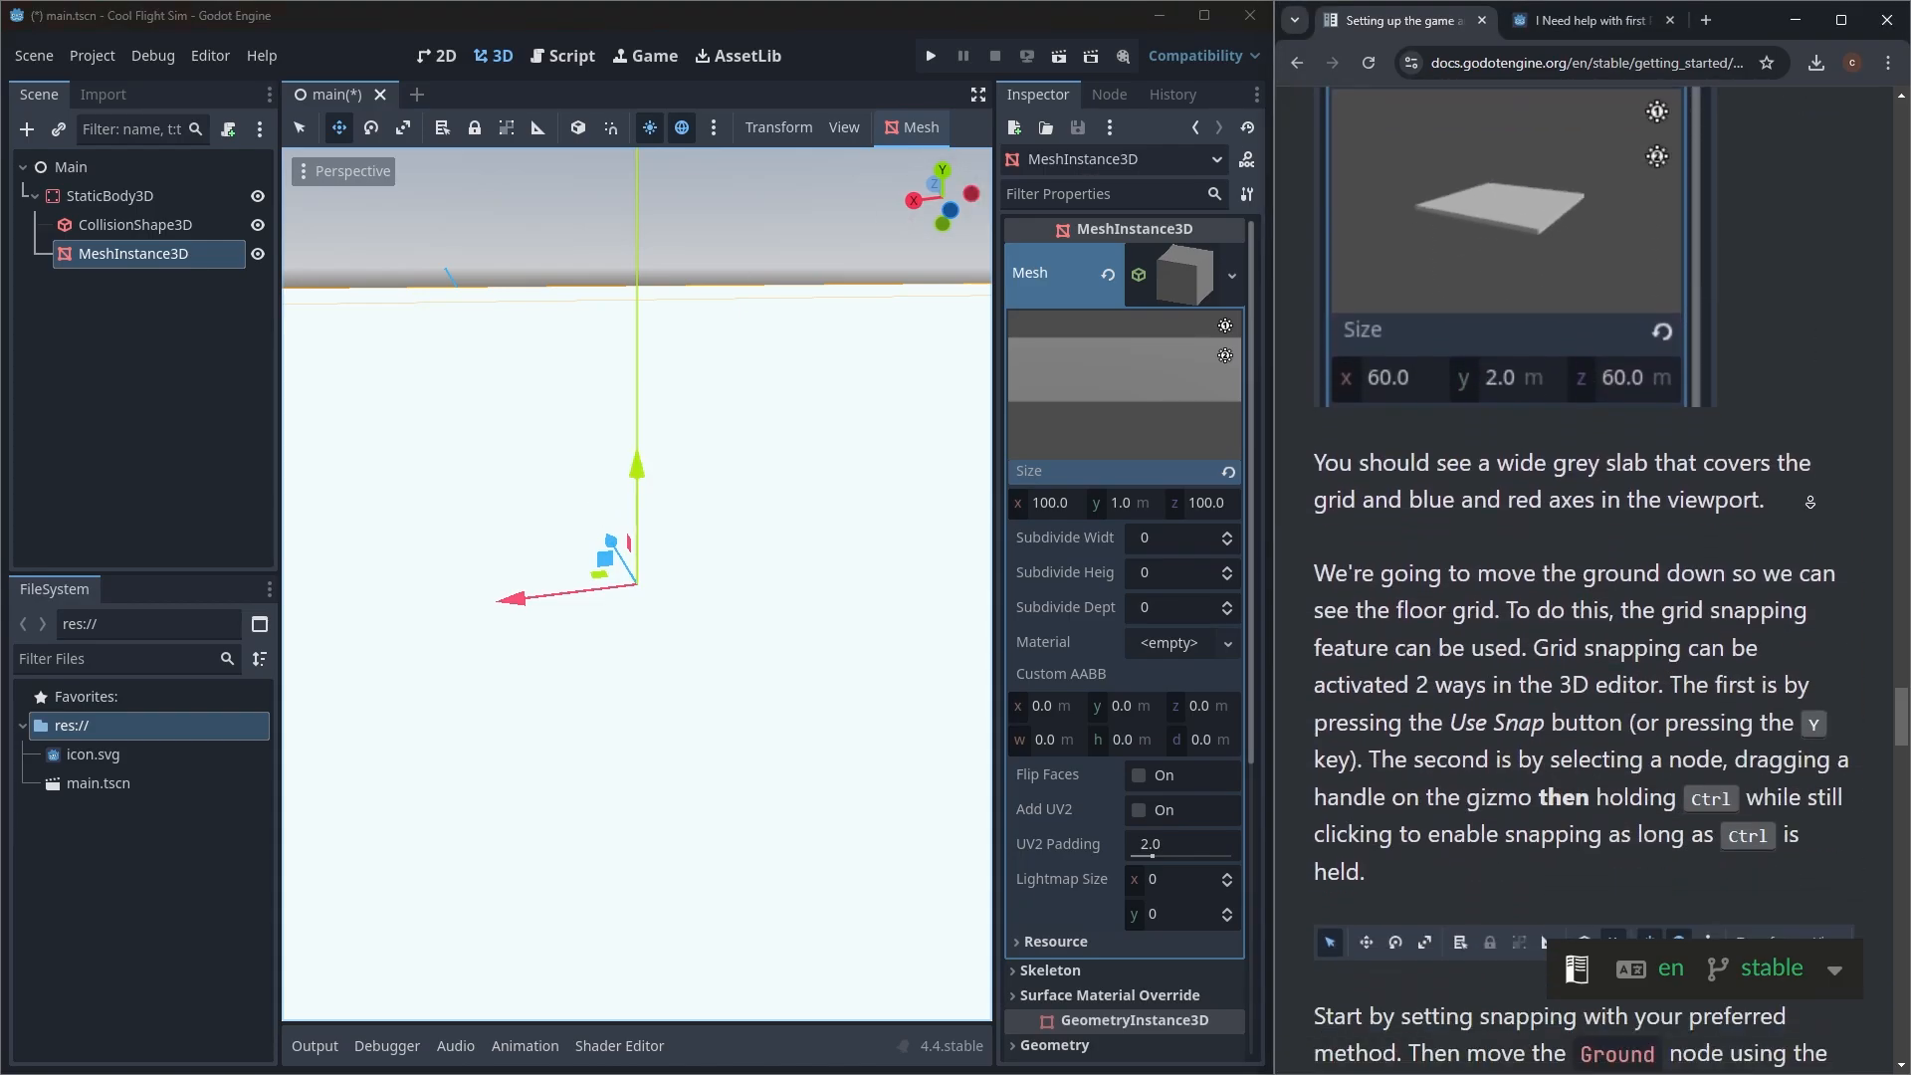
scroll(1791, 467, "down", 6)
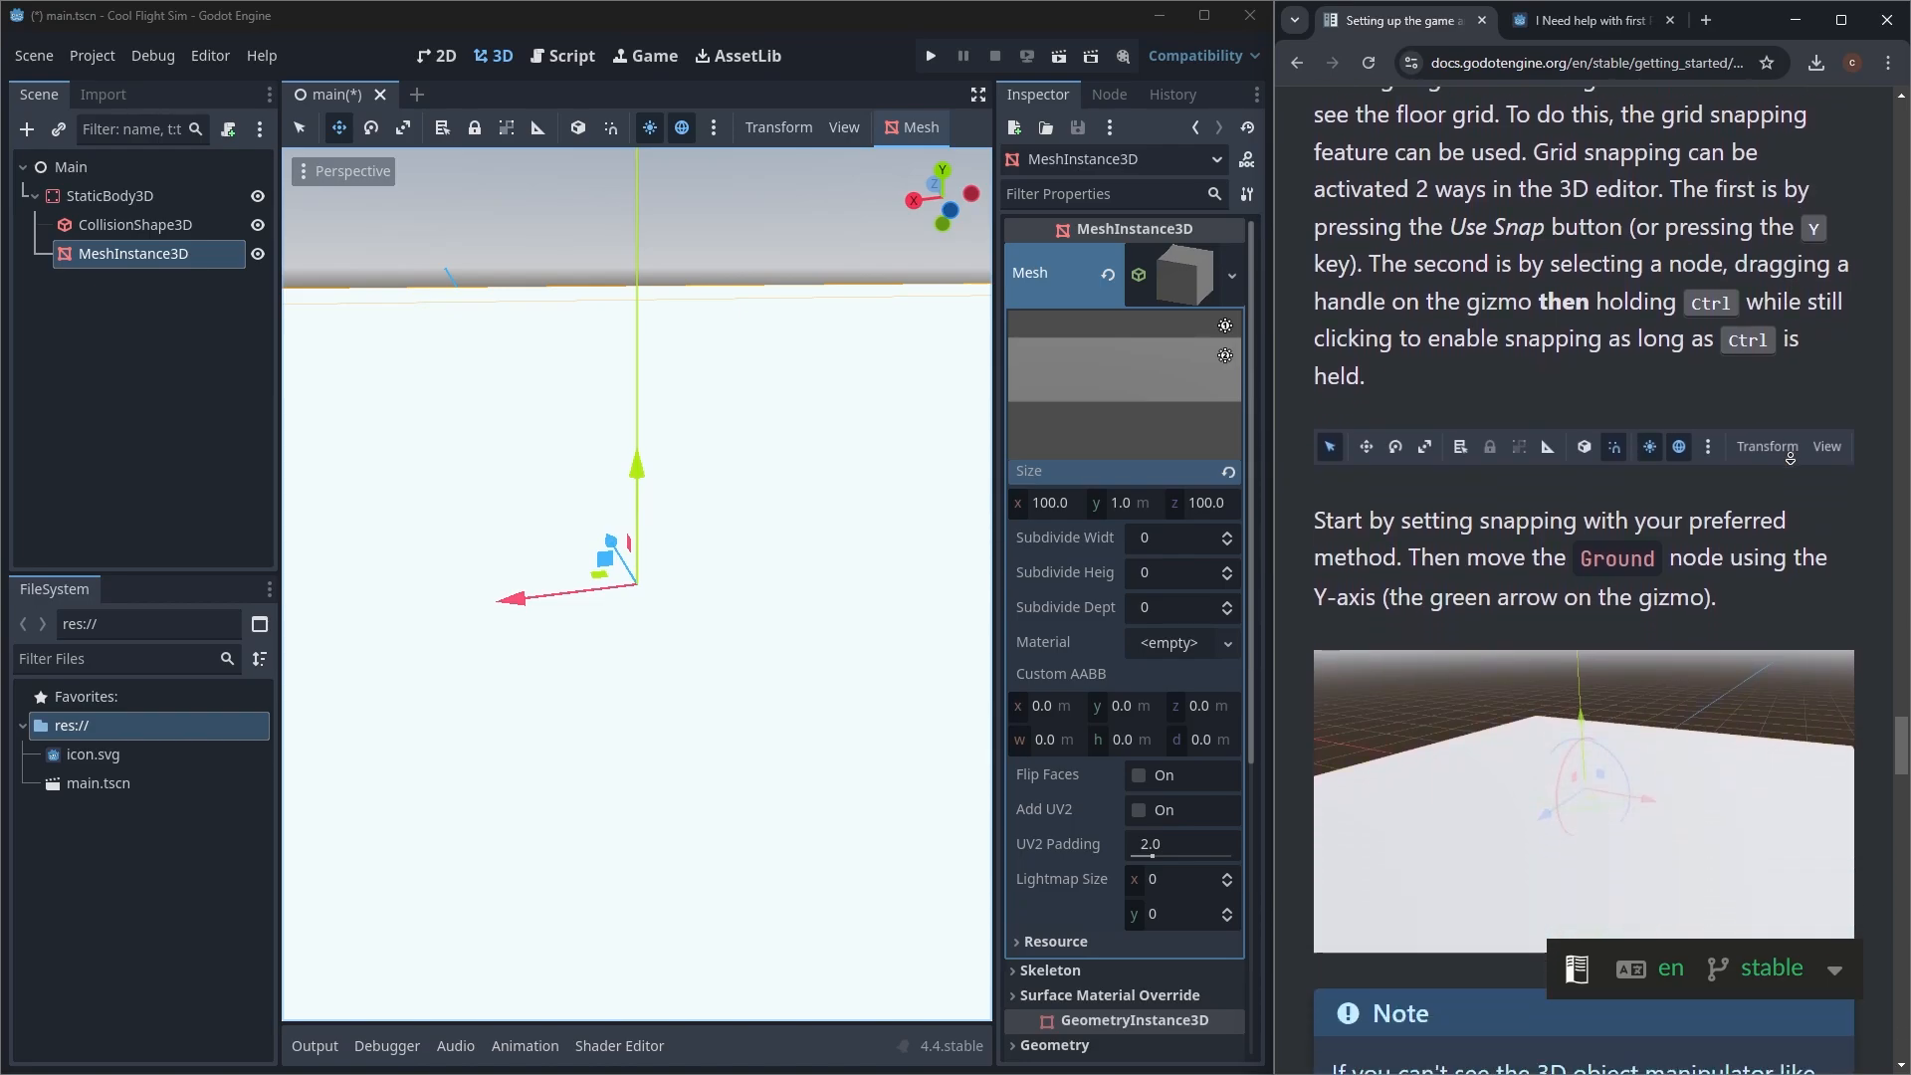
scroll(1757, 500, "down", 5)
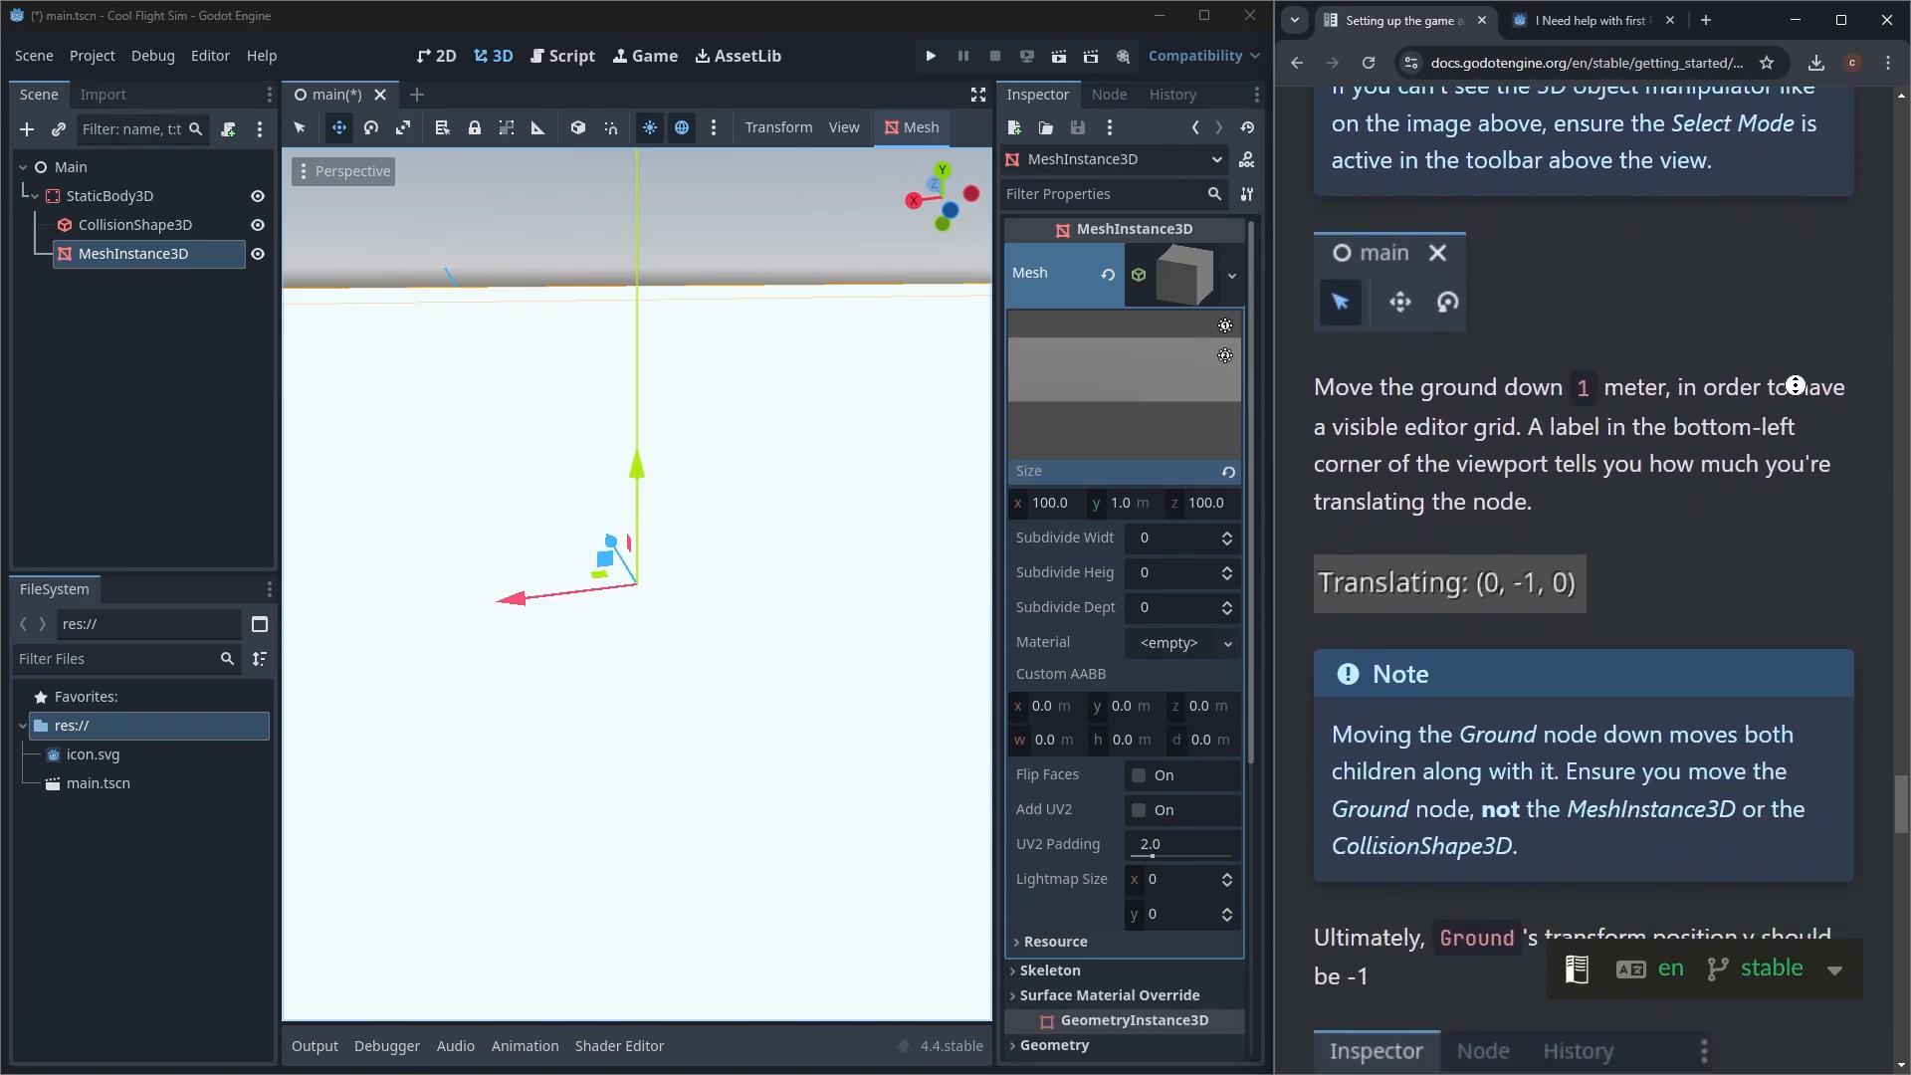
scroll(1795, 271, "up", 10)
scroll(1794, 271, "up", 11)
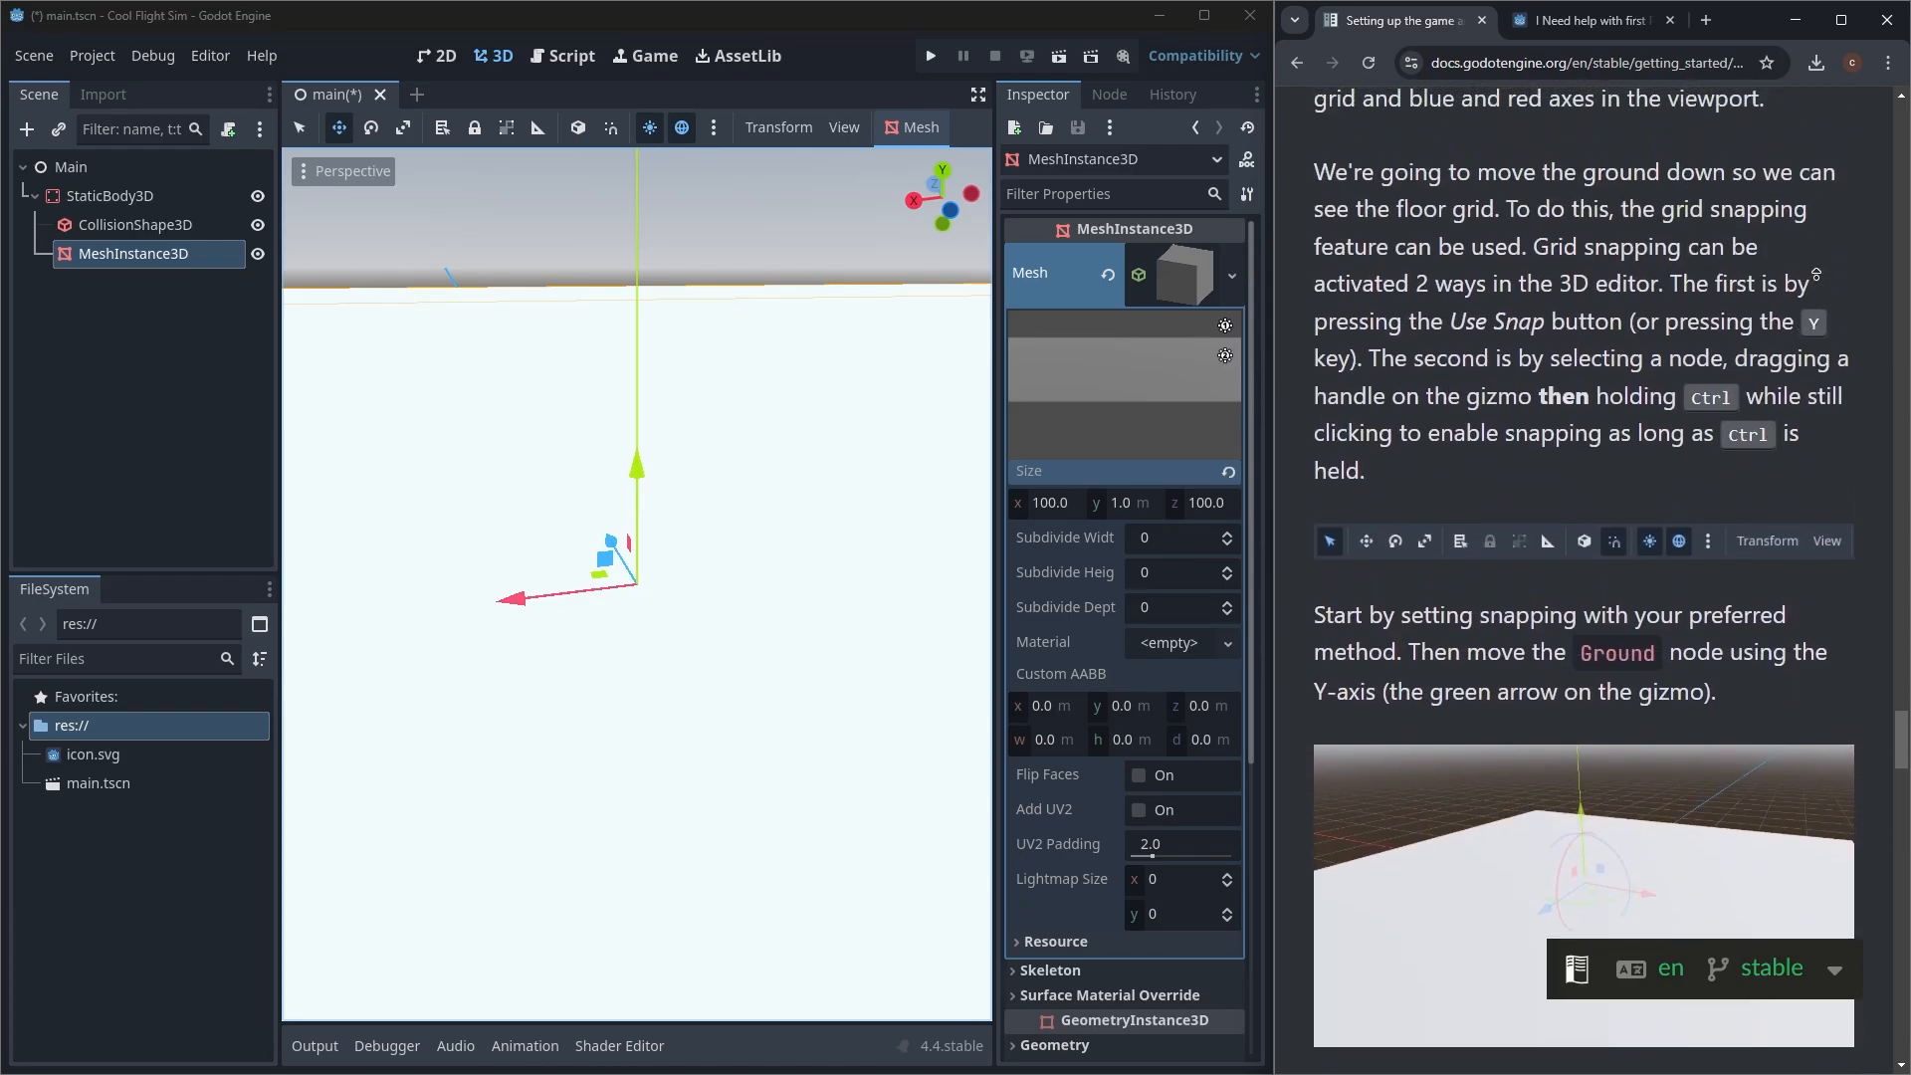
scroll(1814, 274, "up", 2)
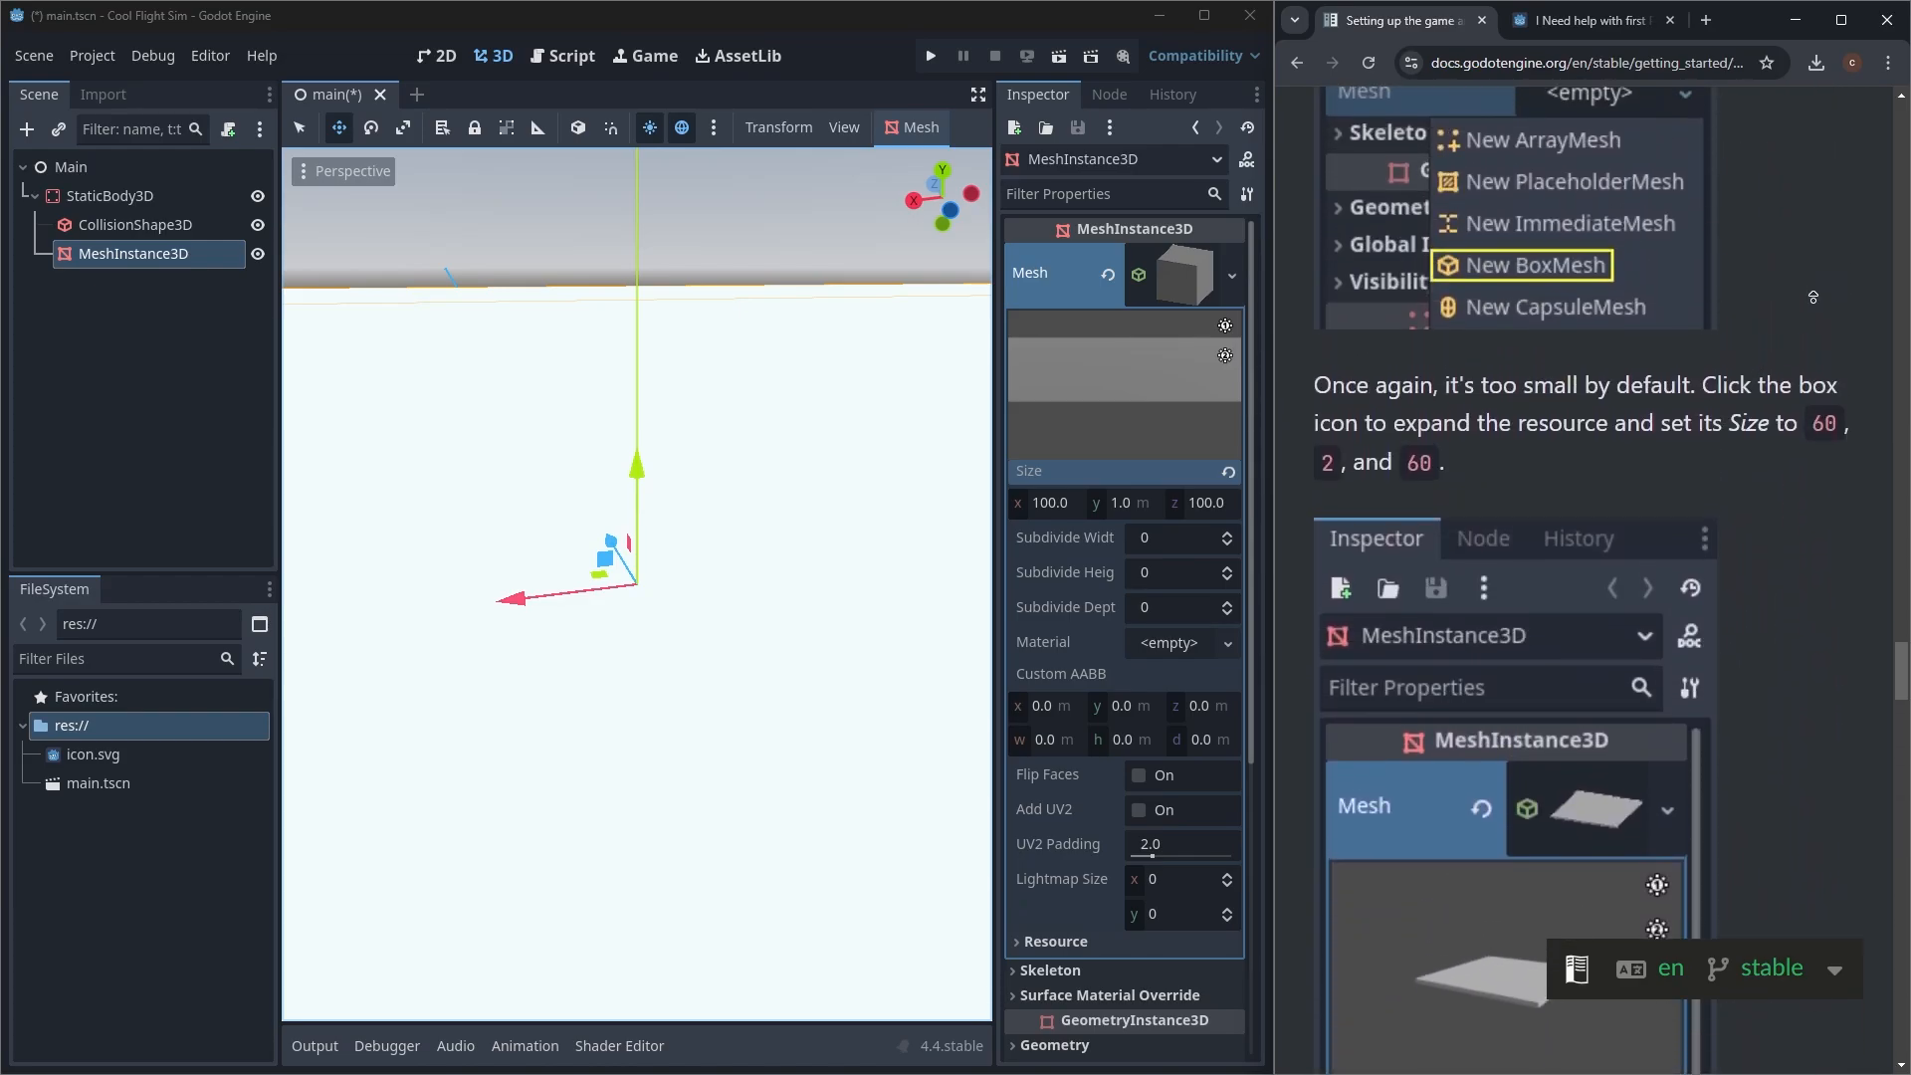
scroll(1820, 474, "down", 2)
scroll(1820, 475, "down", 7)
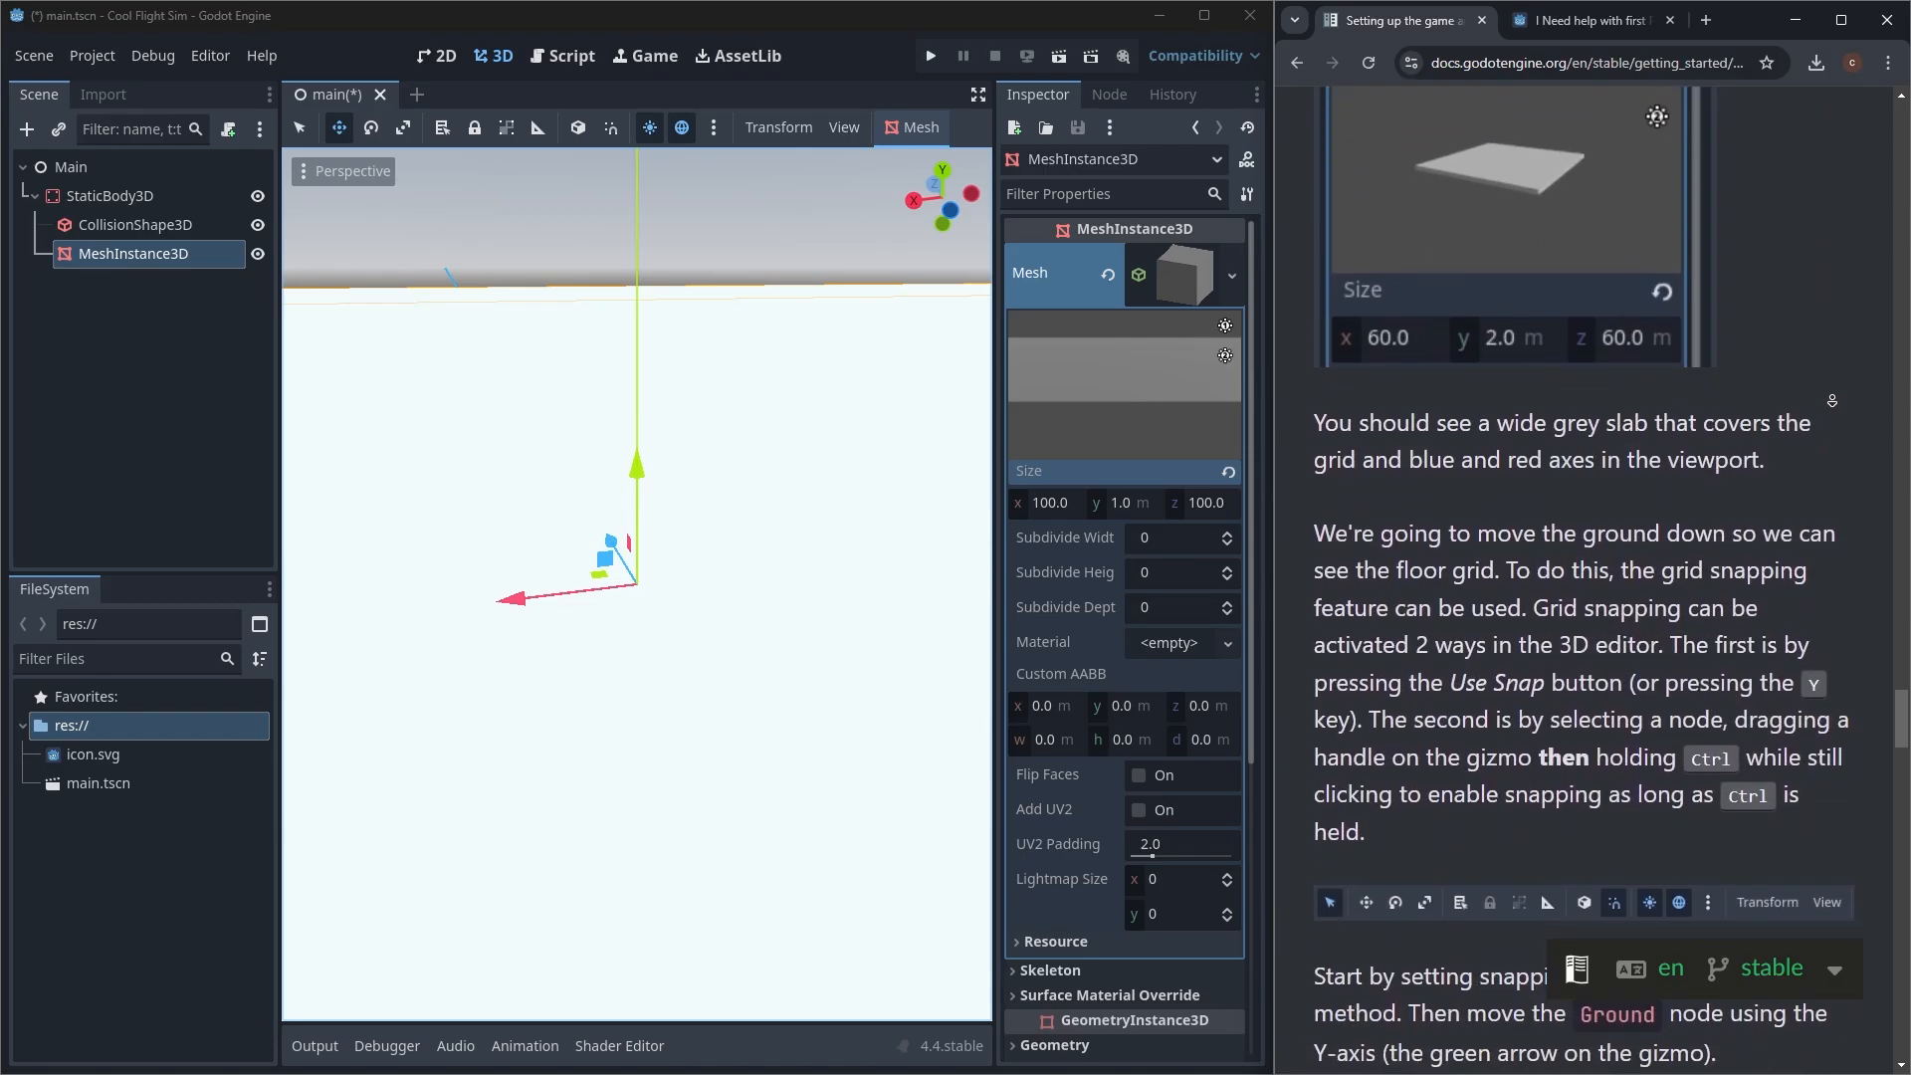
scroll(1833, 418, "down", 1)
scroll(1833, 436, "down", 2)
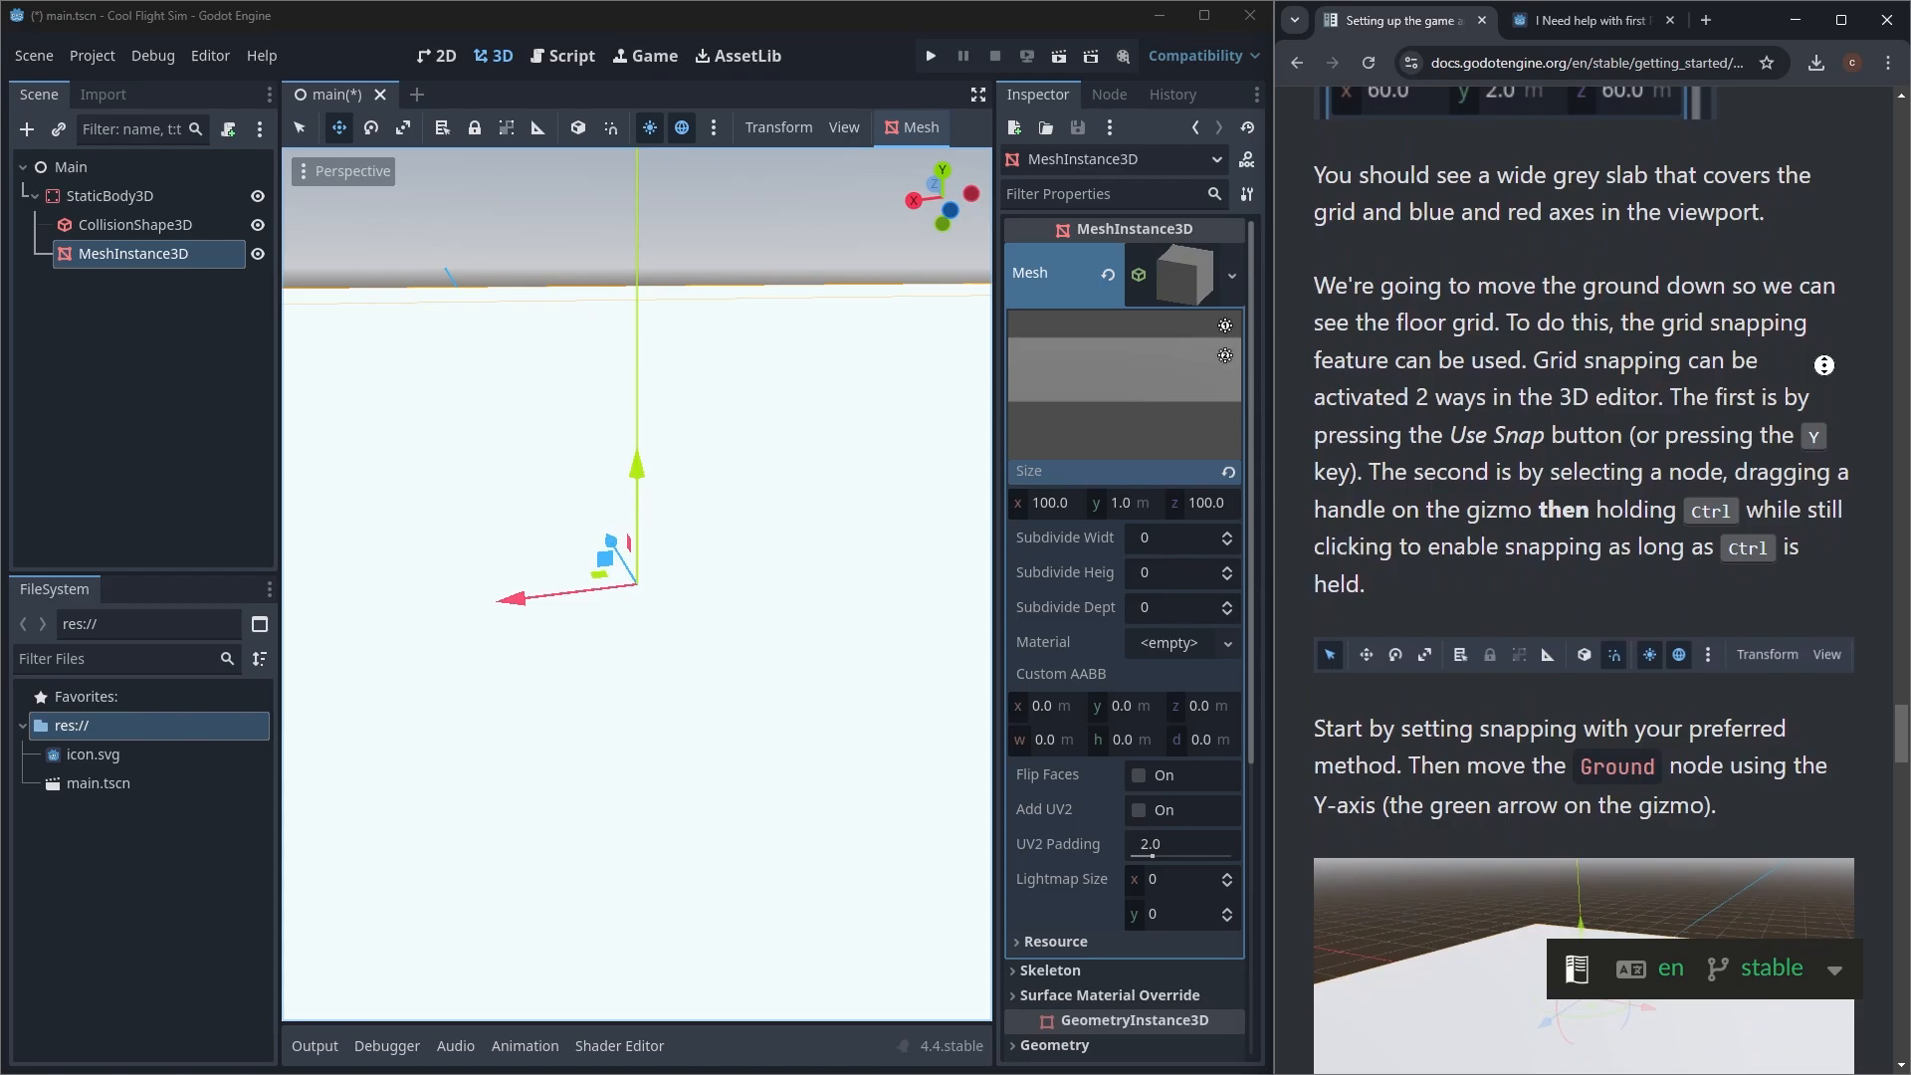
scroll(1793, 441, "down", 1)
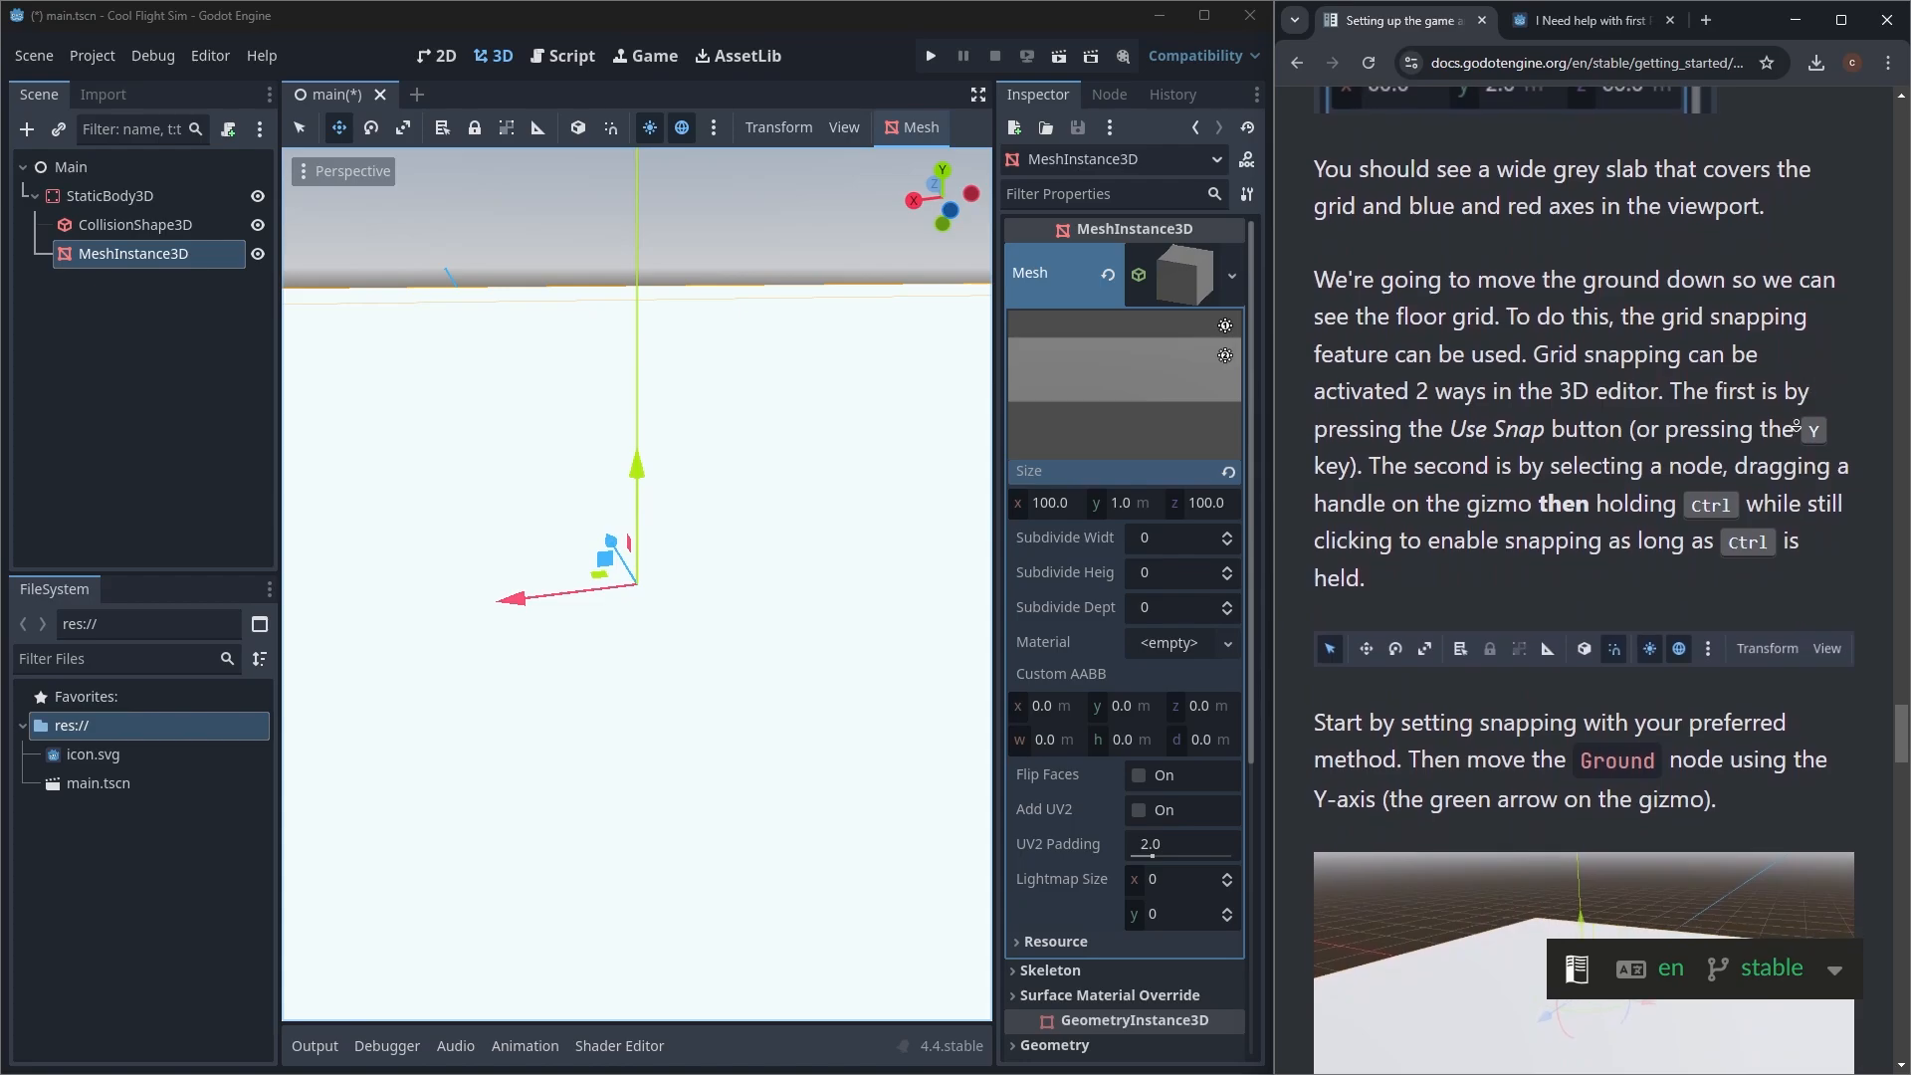
scroll(1792, 441, "down", 3)
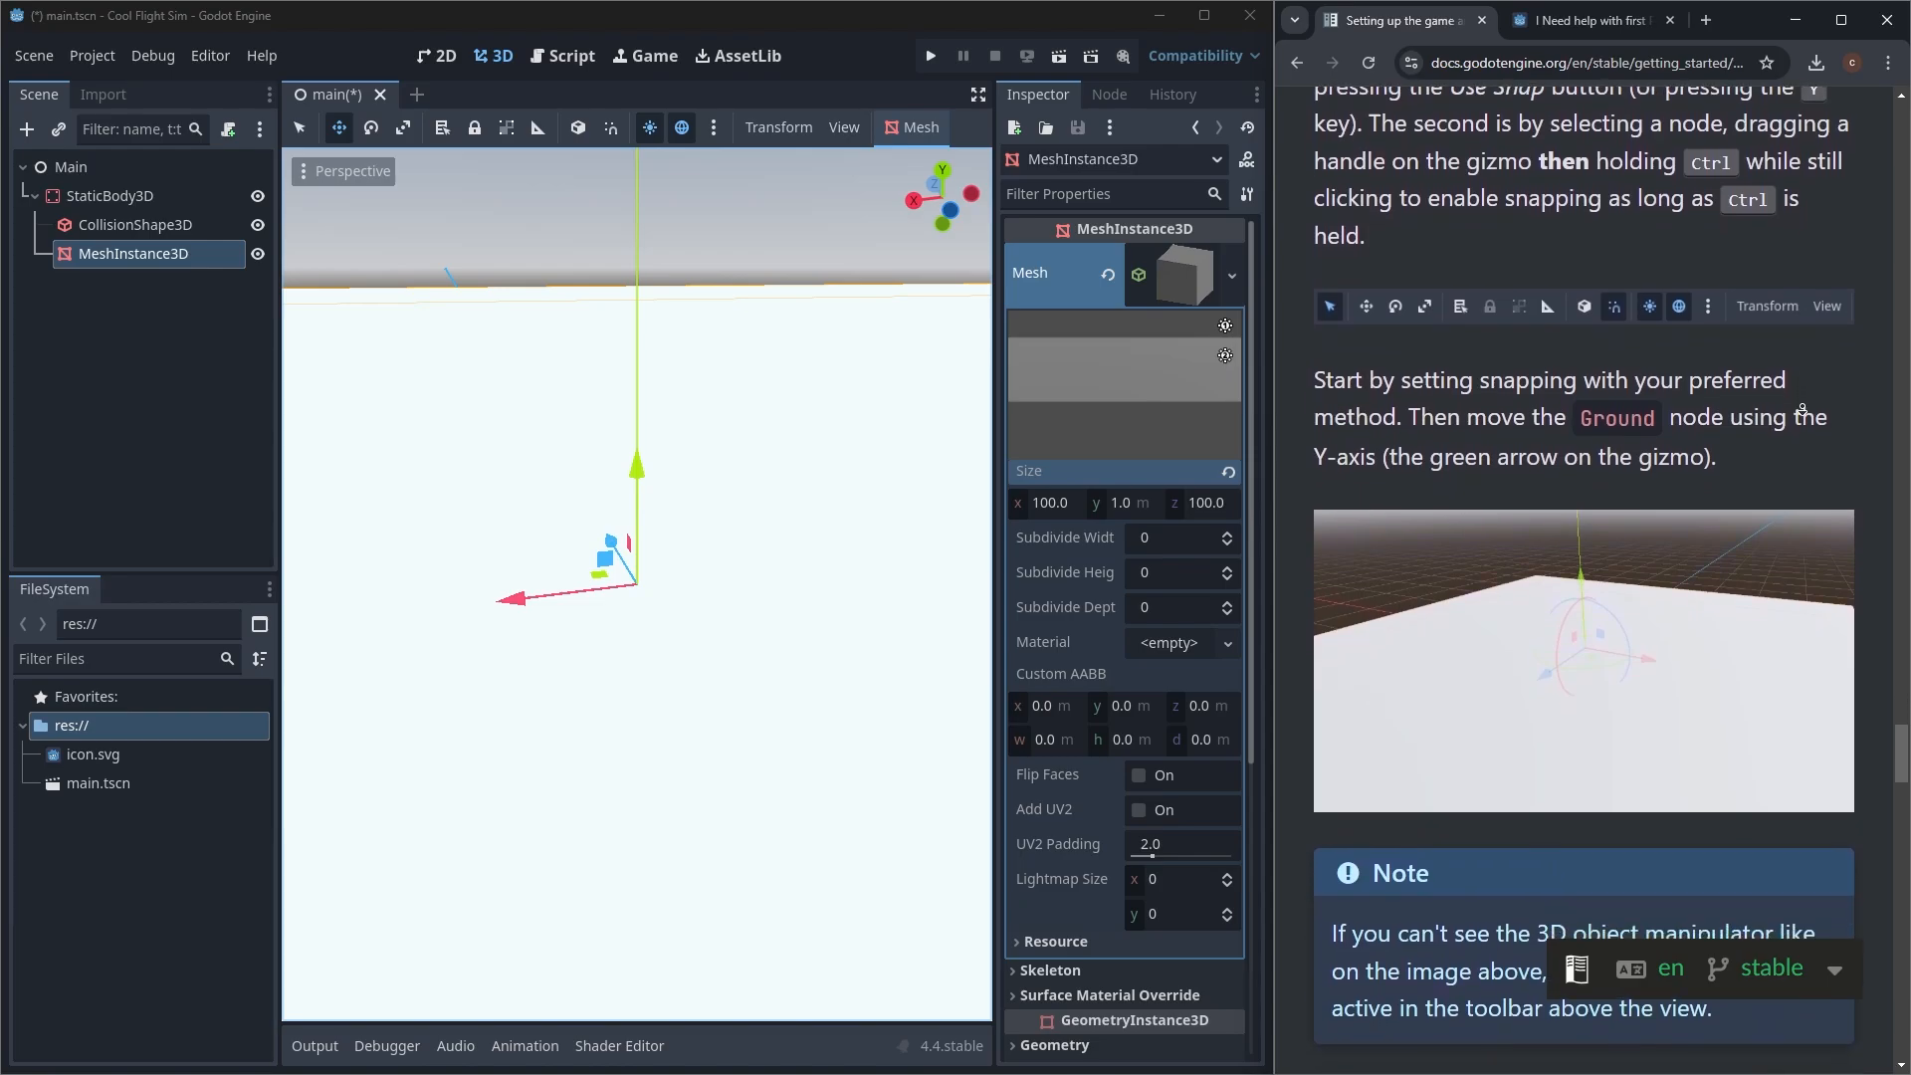
middle_click(1801, 409)
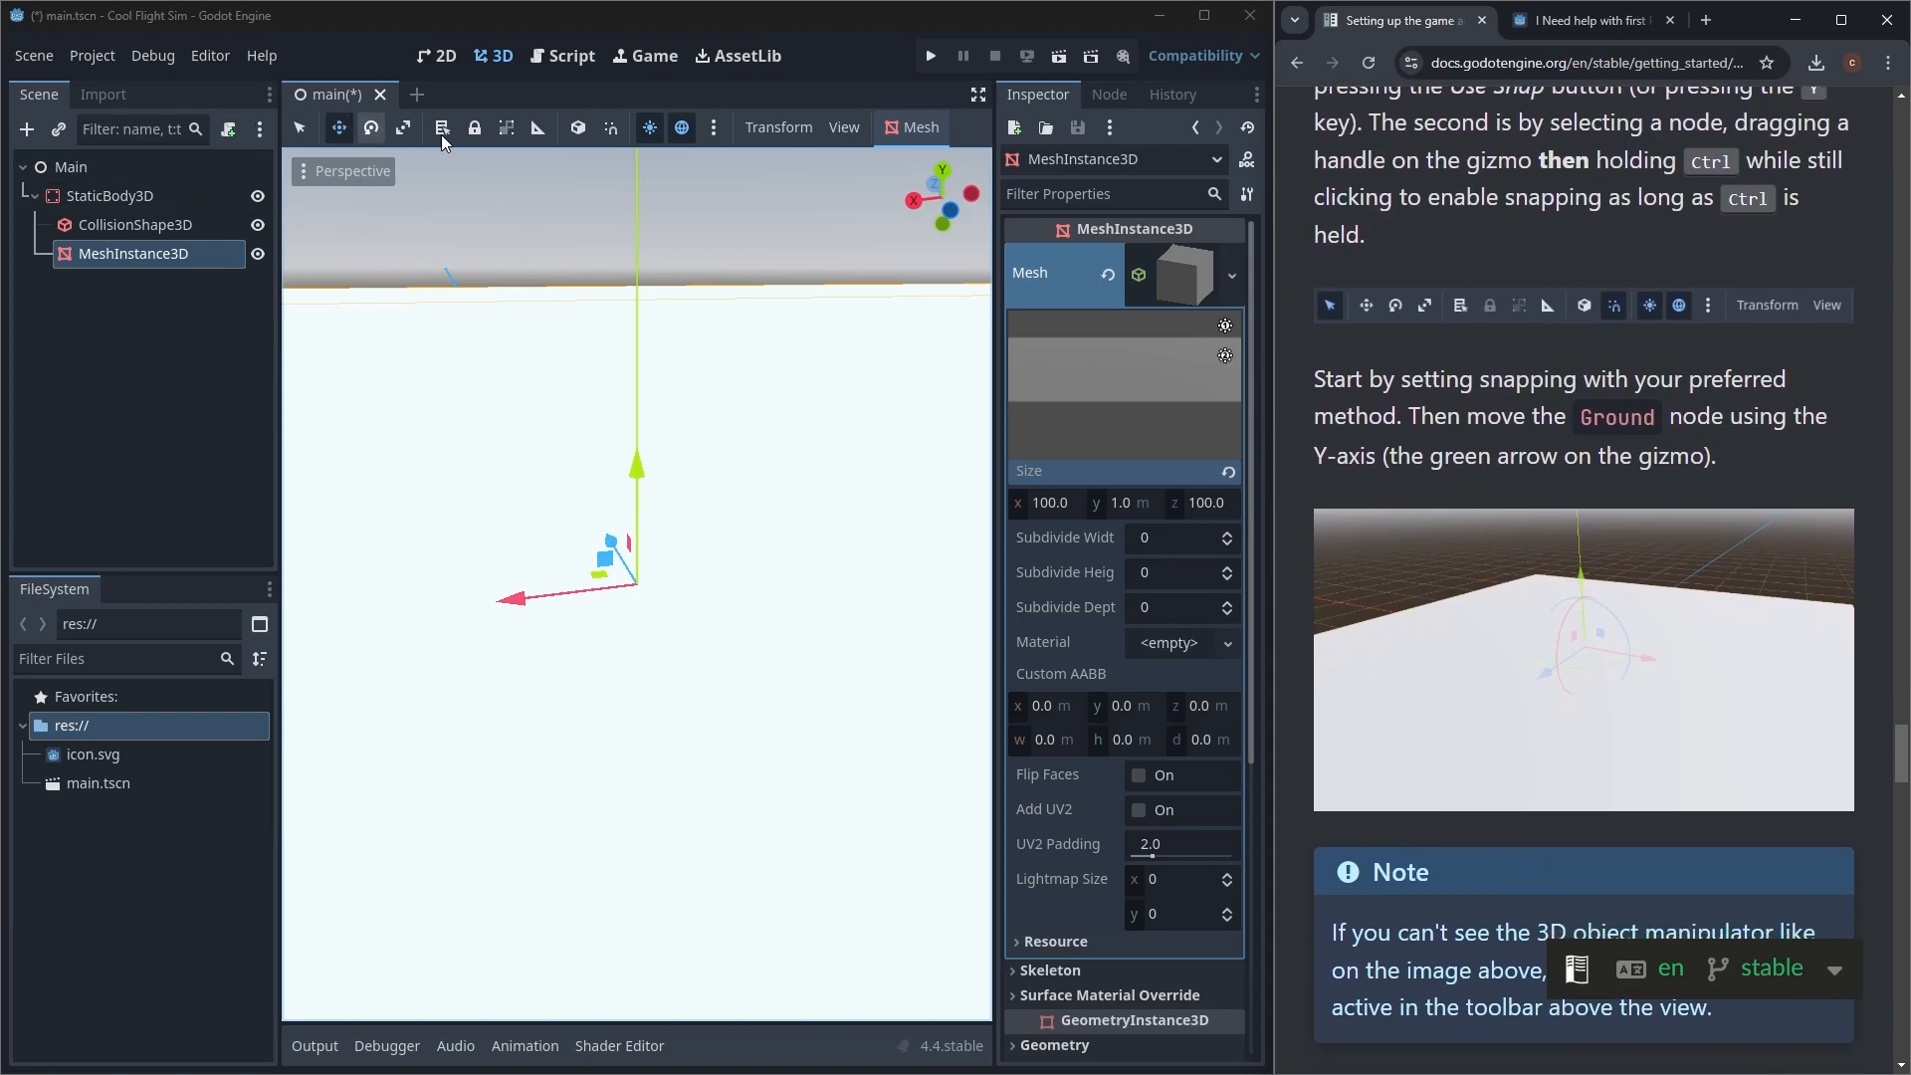
Step: Turn on snapping and move the MeshInstance3D down along the Y axis with its gizmo
left_click(611, 128)
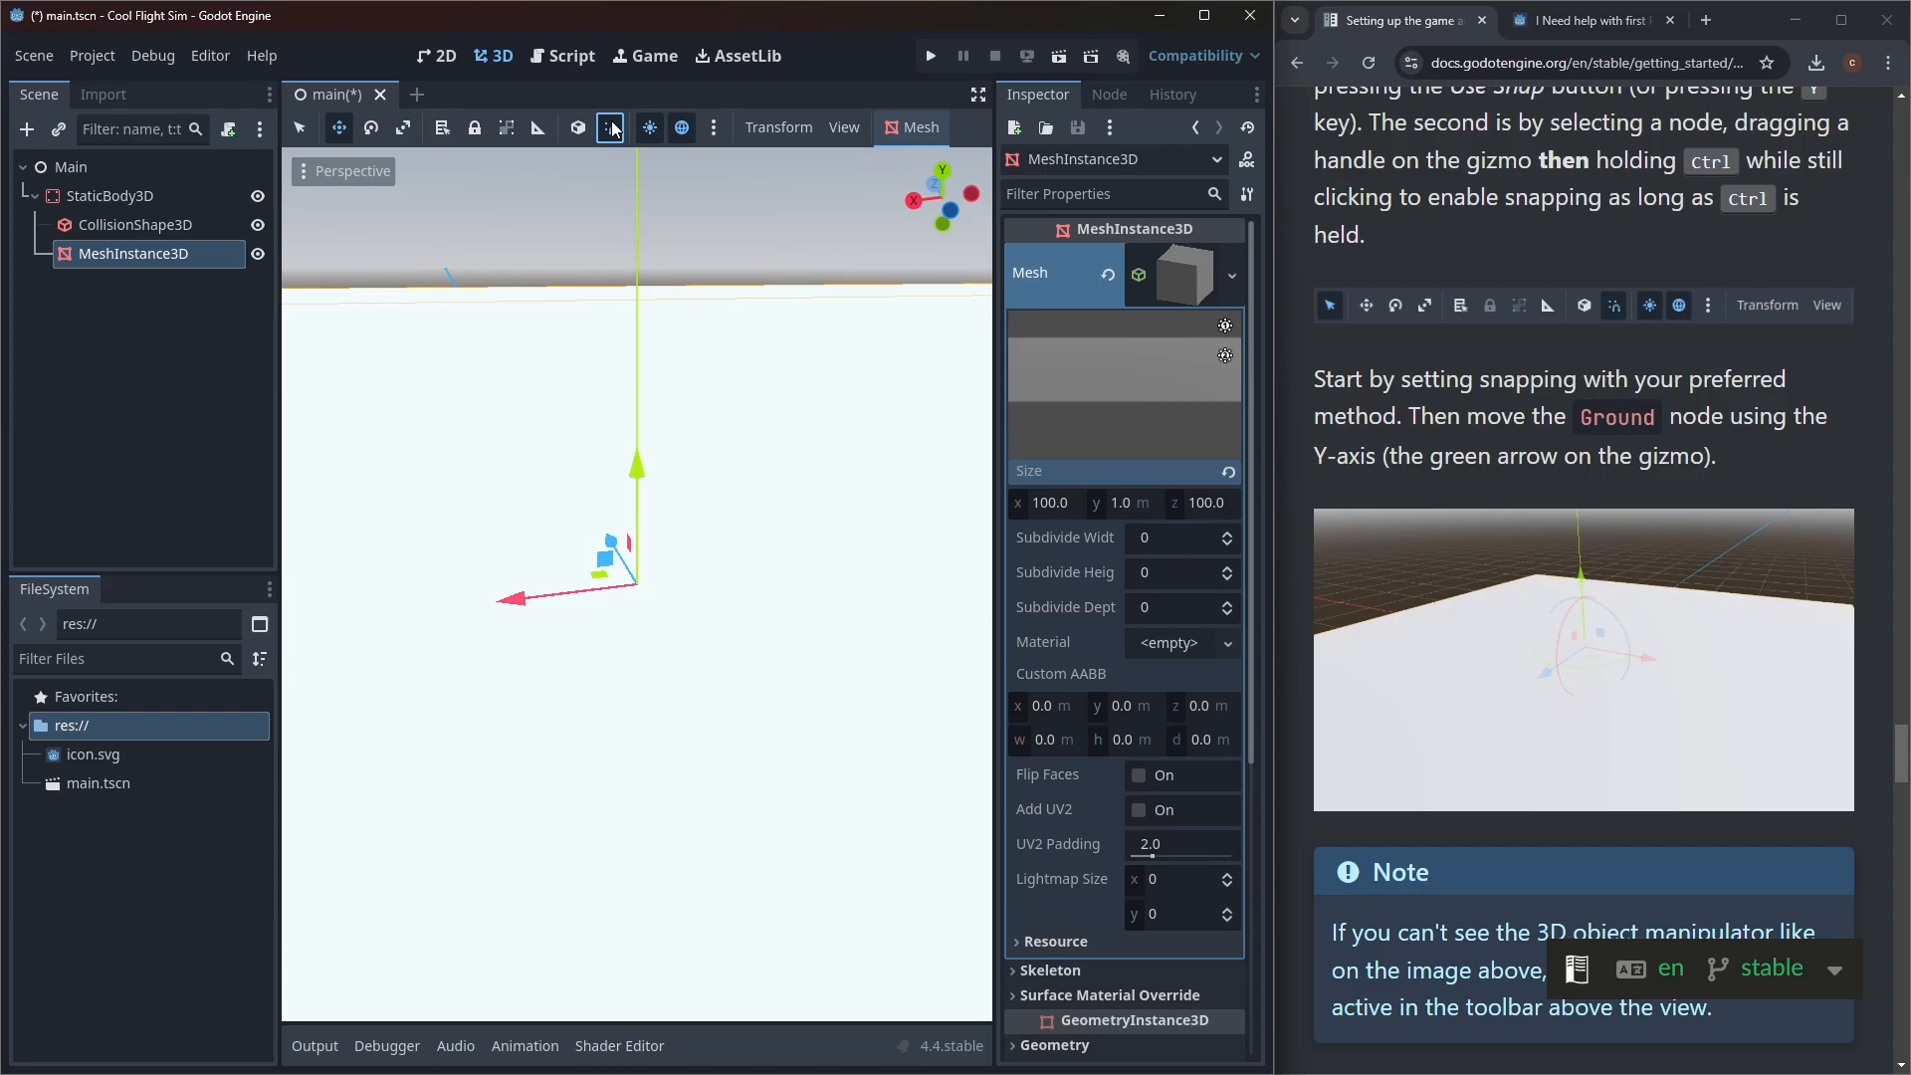
right_click(1728, 374)
left_click(1811, 371)
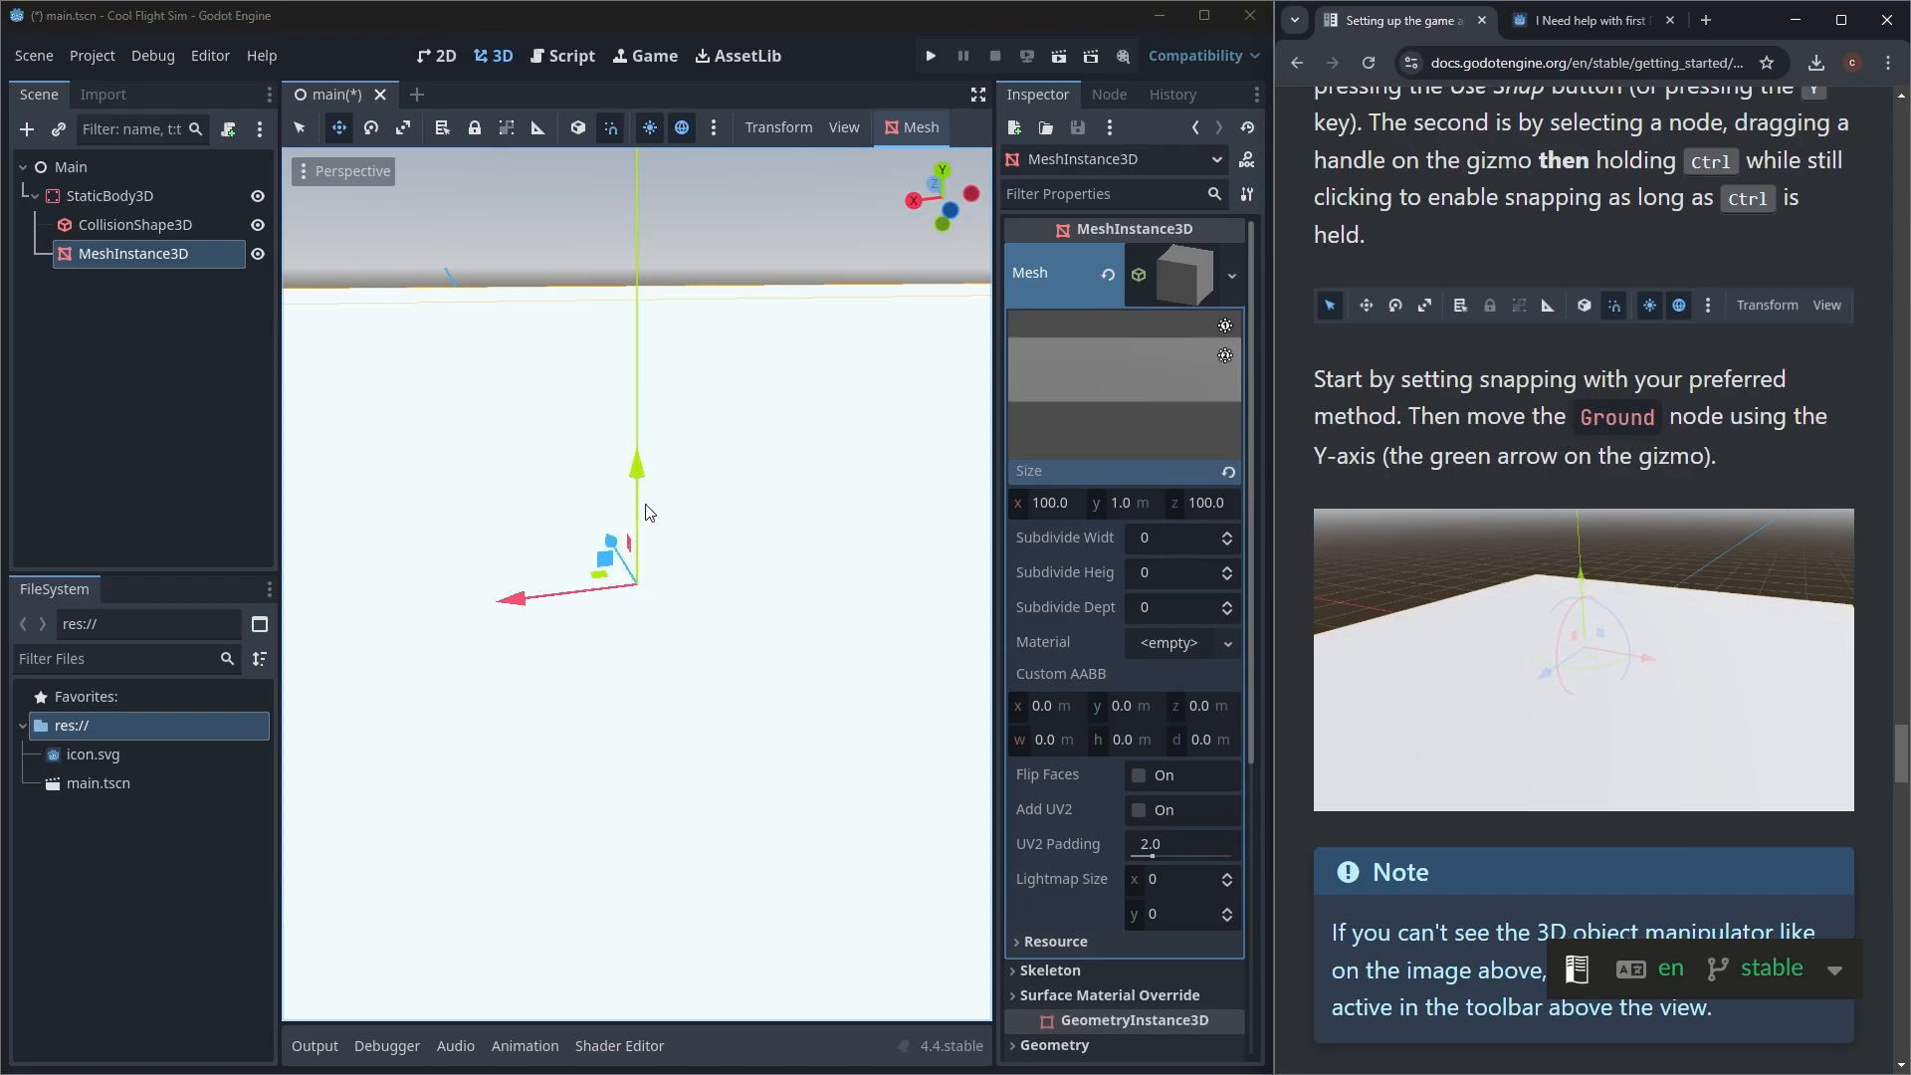
left_click_drag(637, 468, 626, 585)
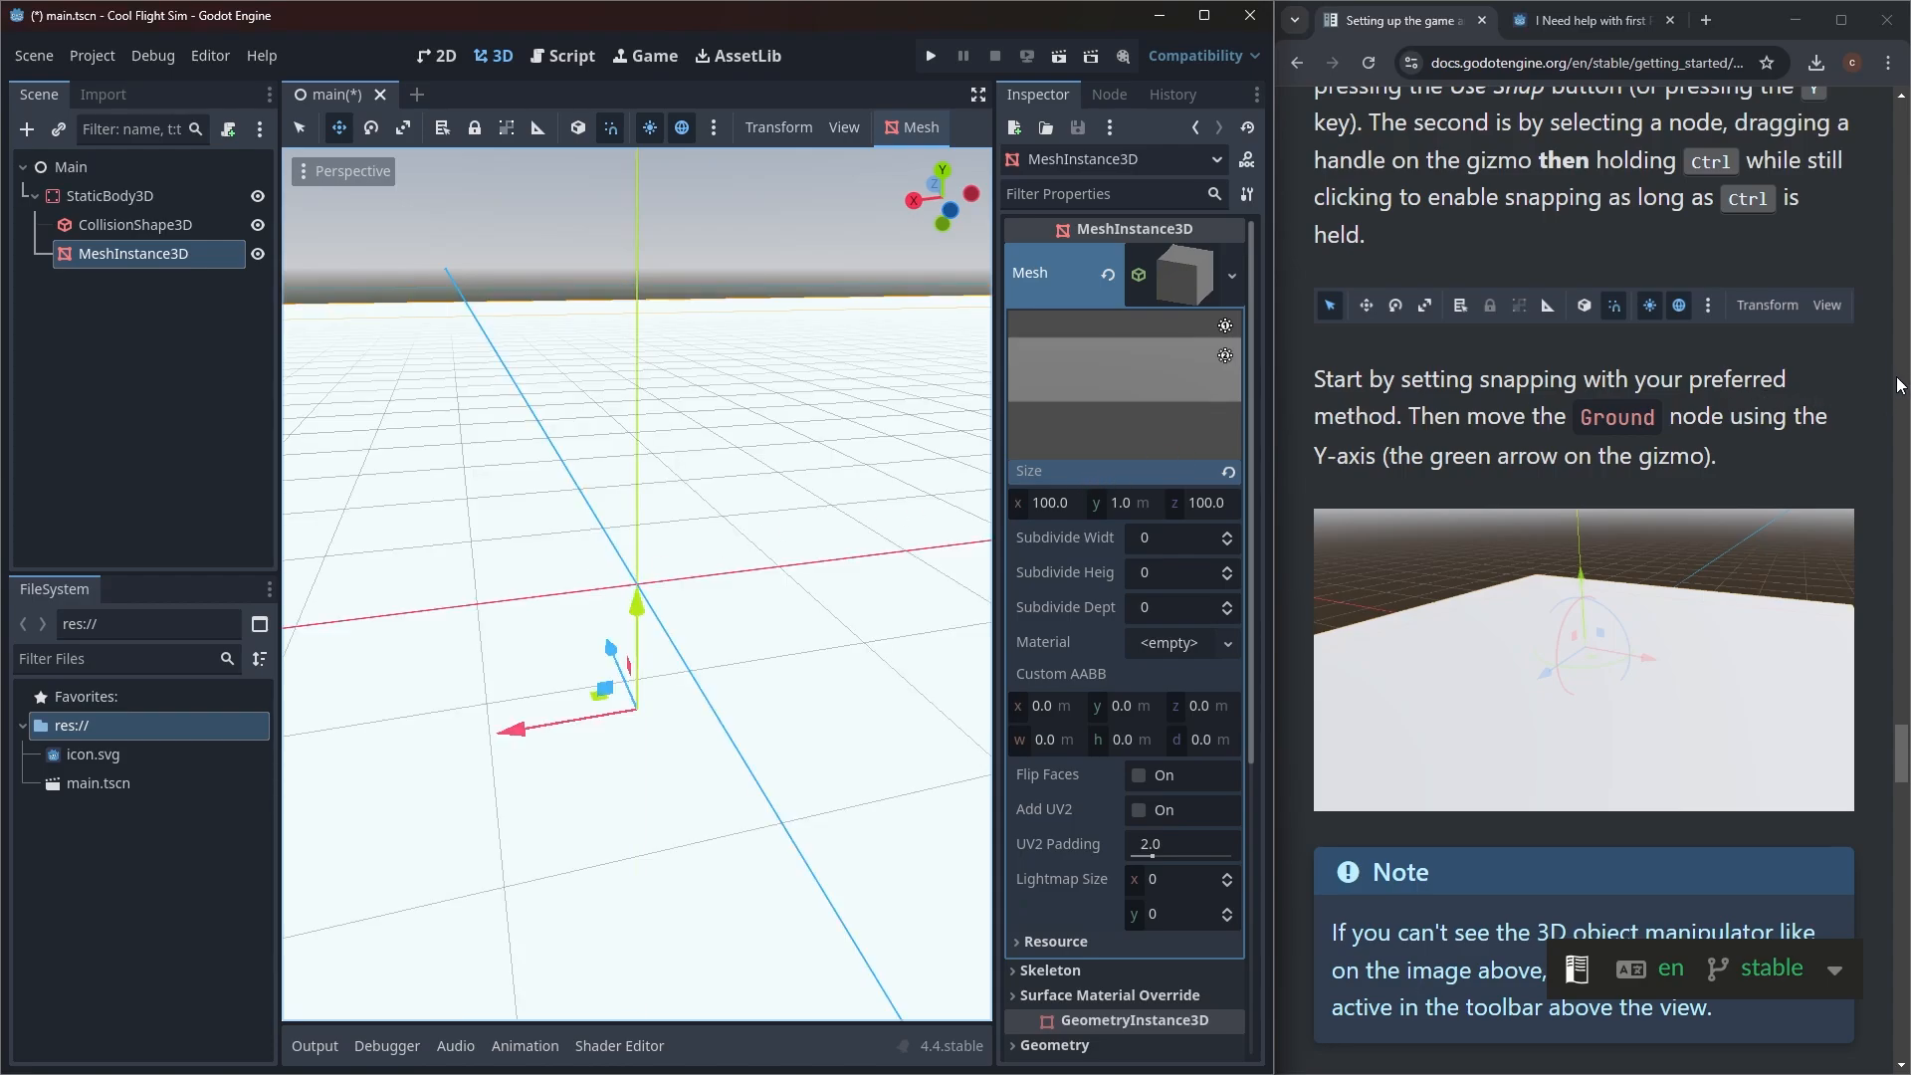
Step: Read in the docs how far down the ground has to move and which node must be moved
middle_click(1830, 428)
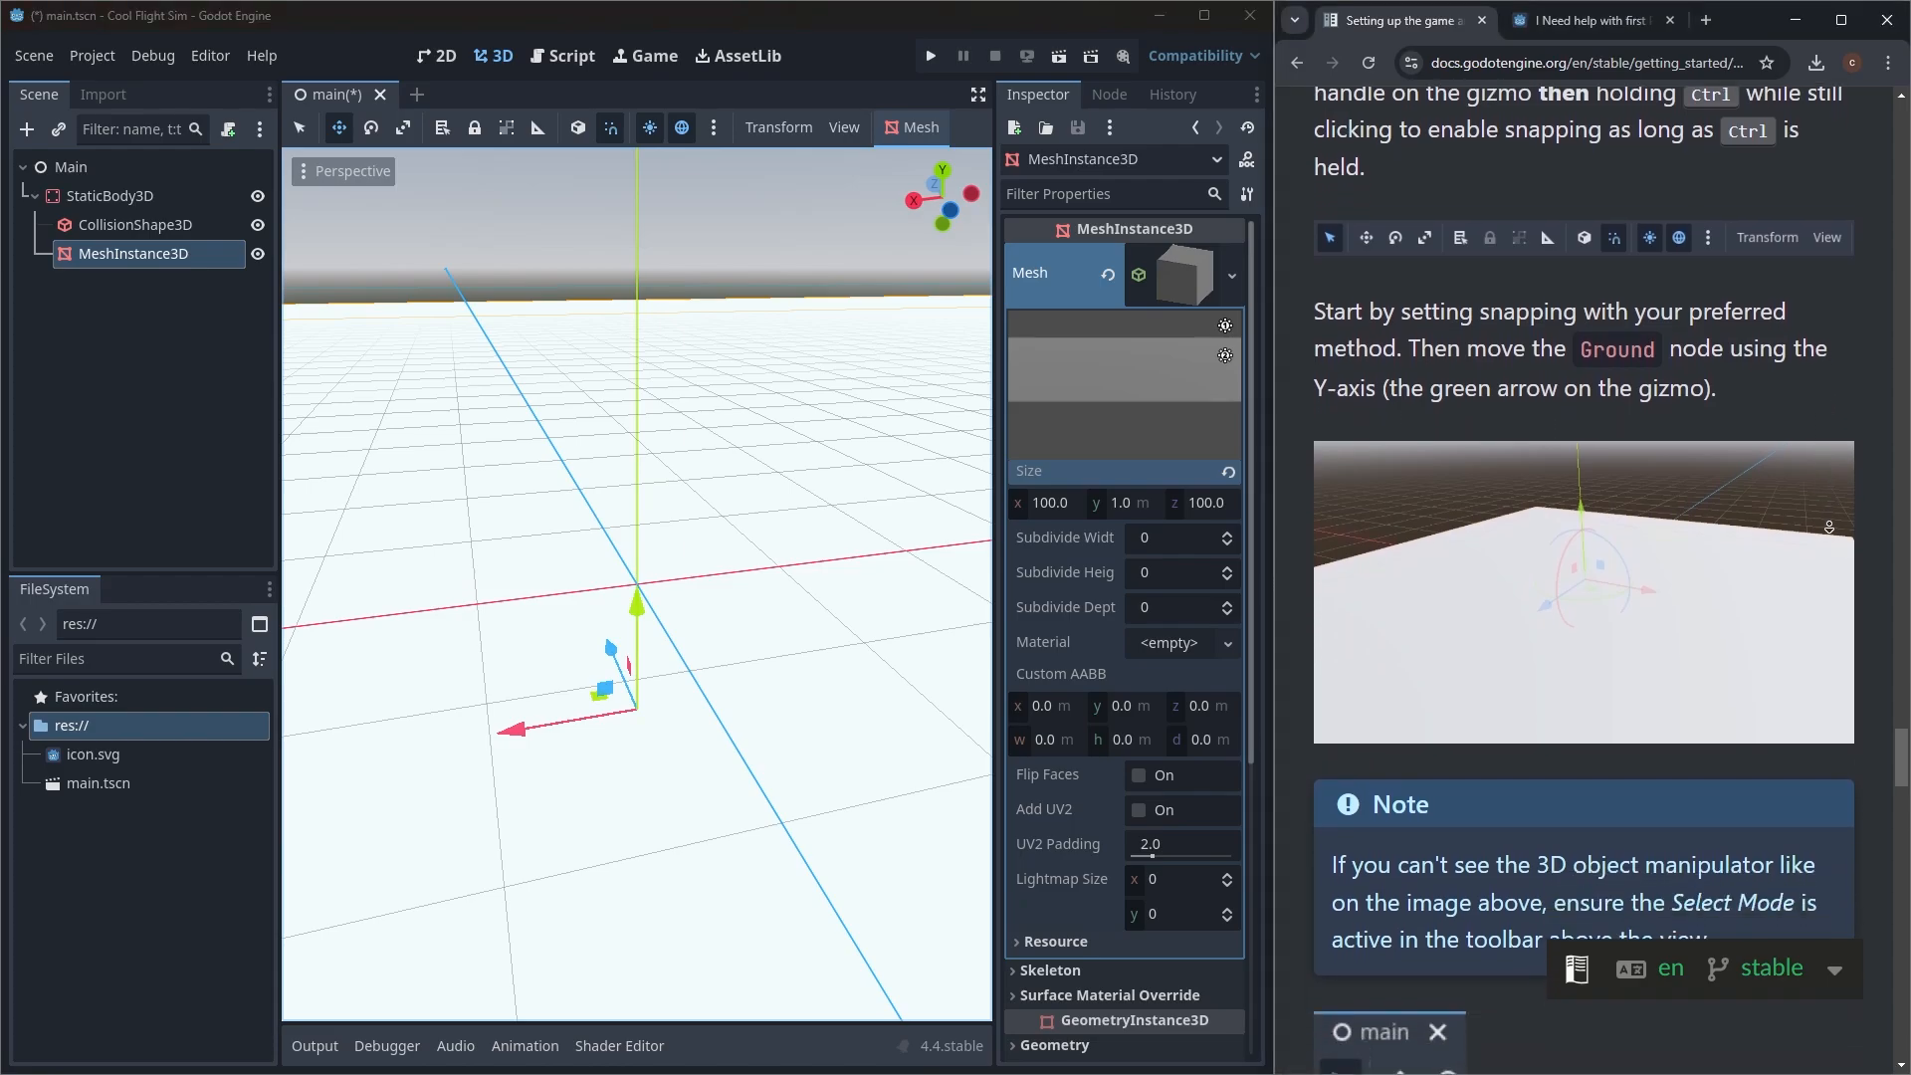
middle_click(1813, 518)
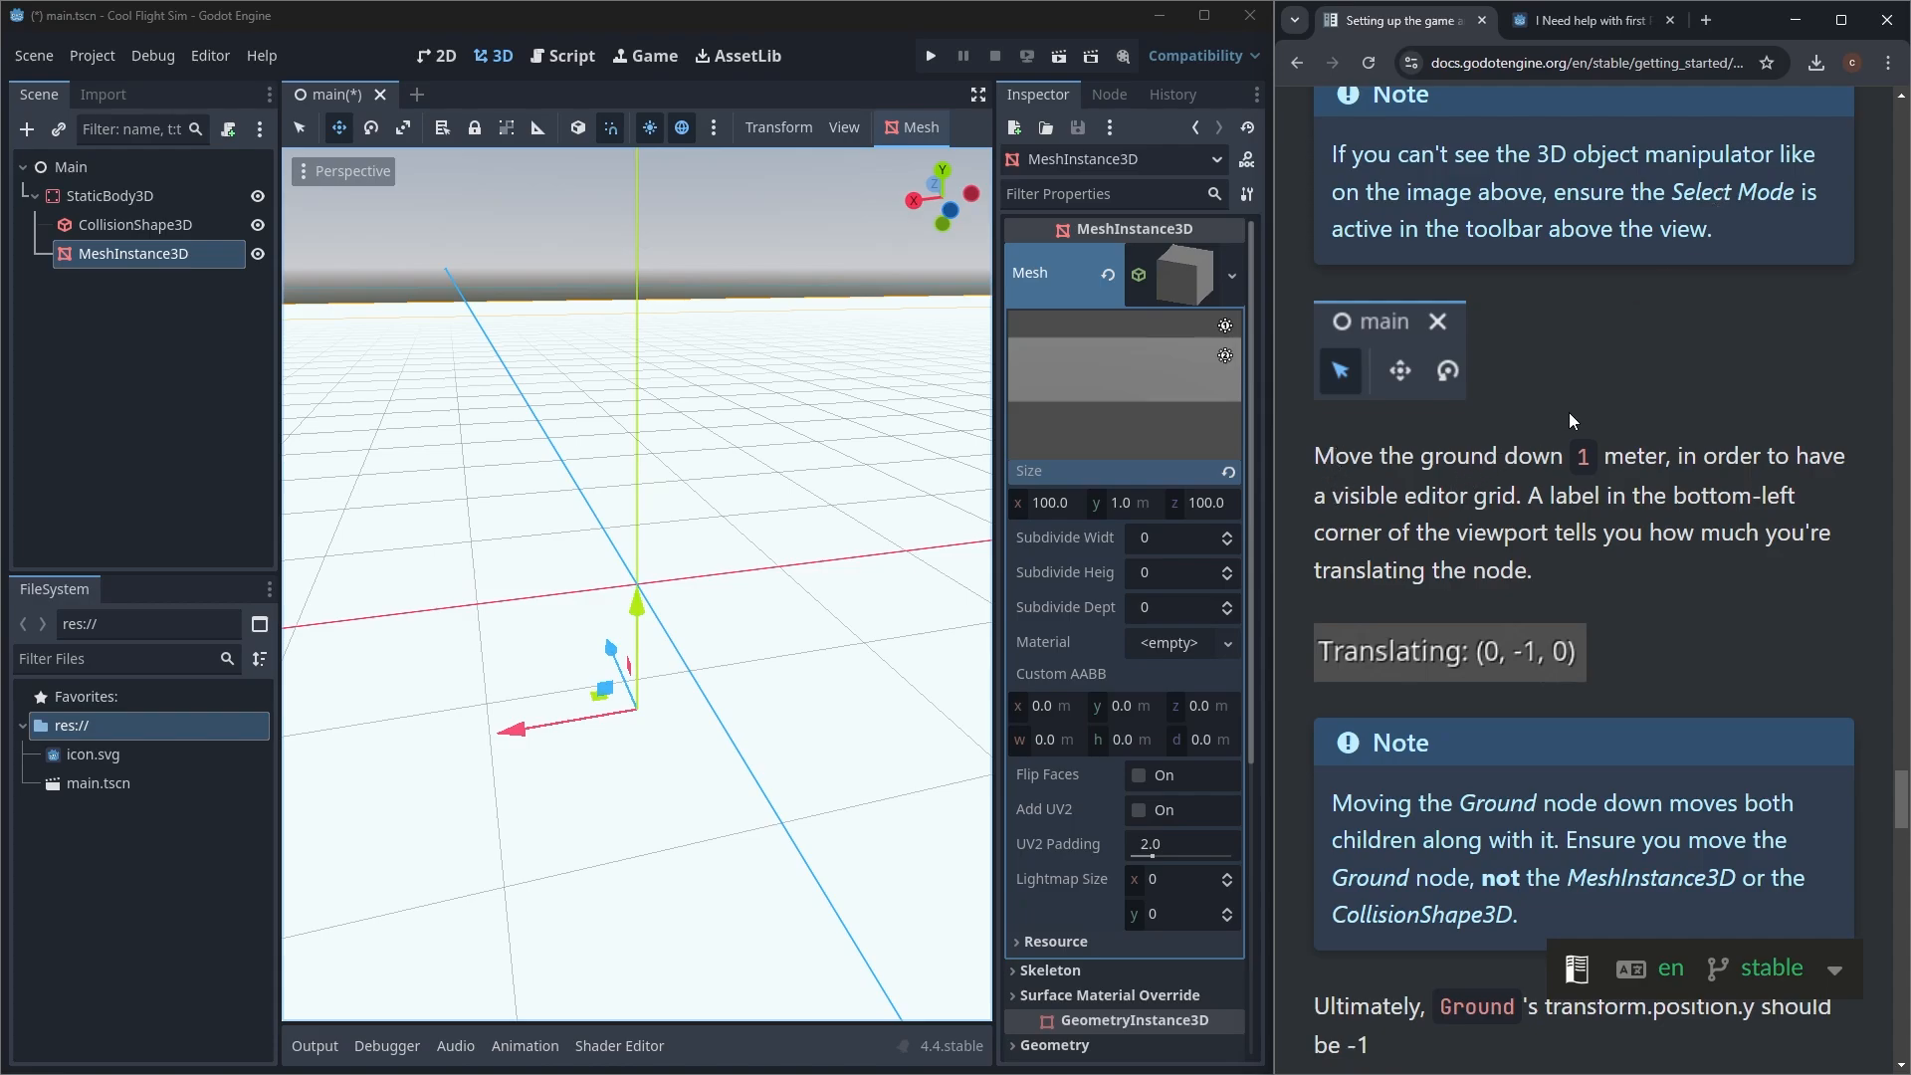
scroll(1801, 470, "down", 3)
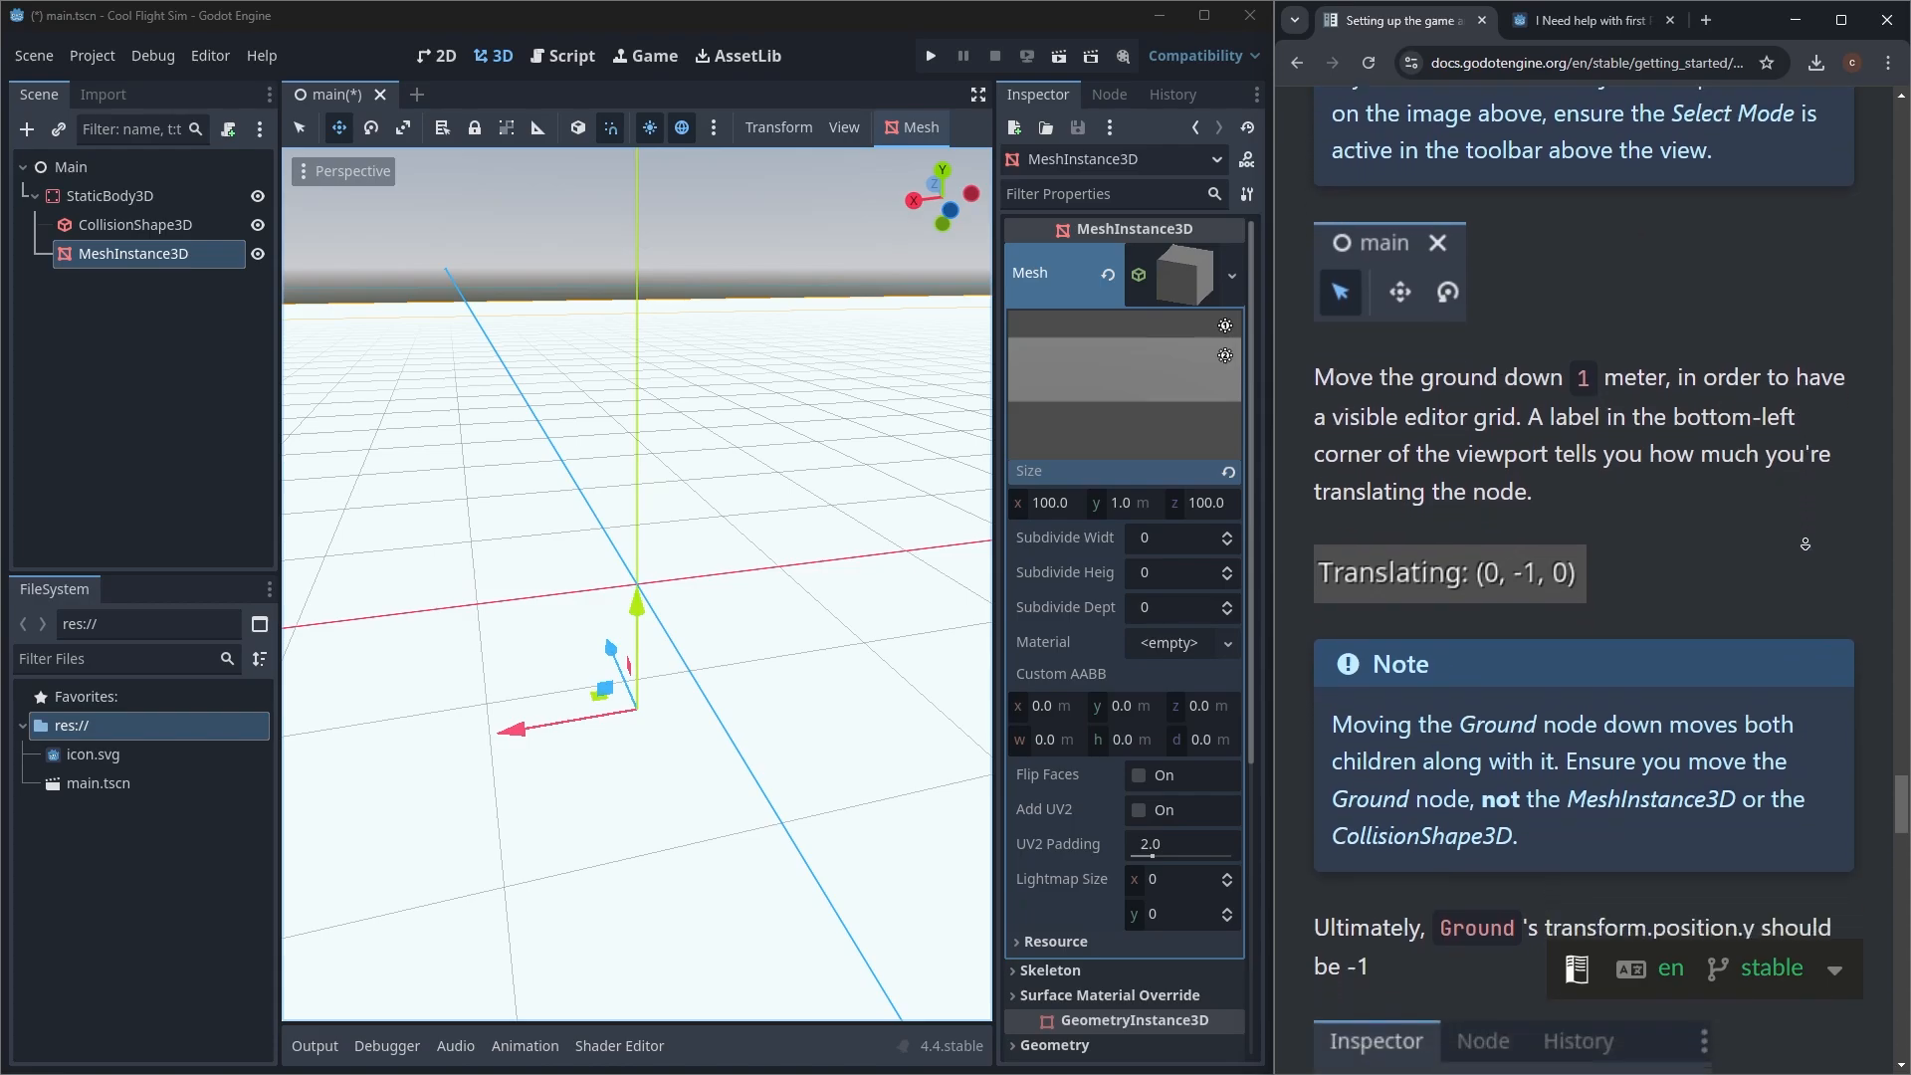
scroll(1803, 546, "down", 3)
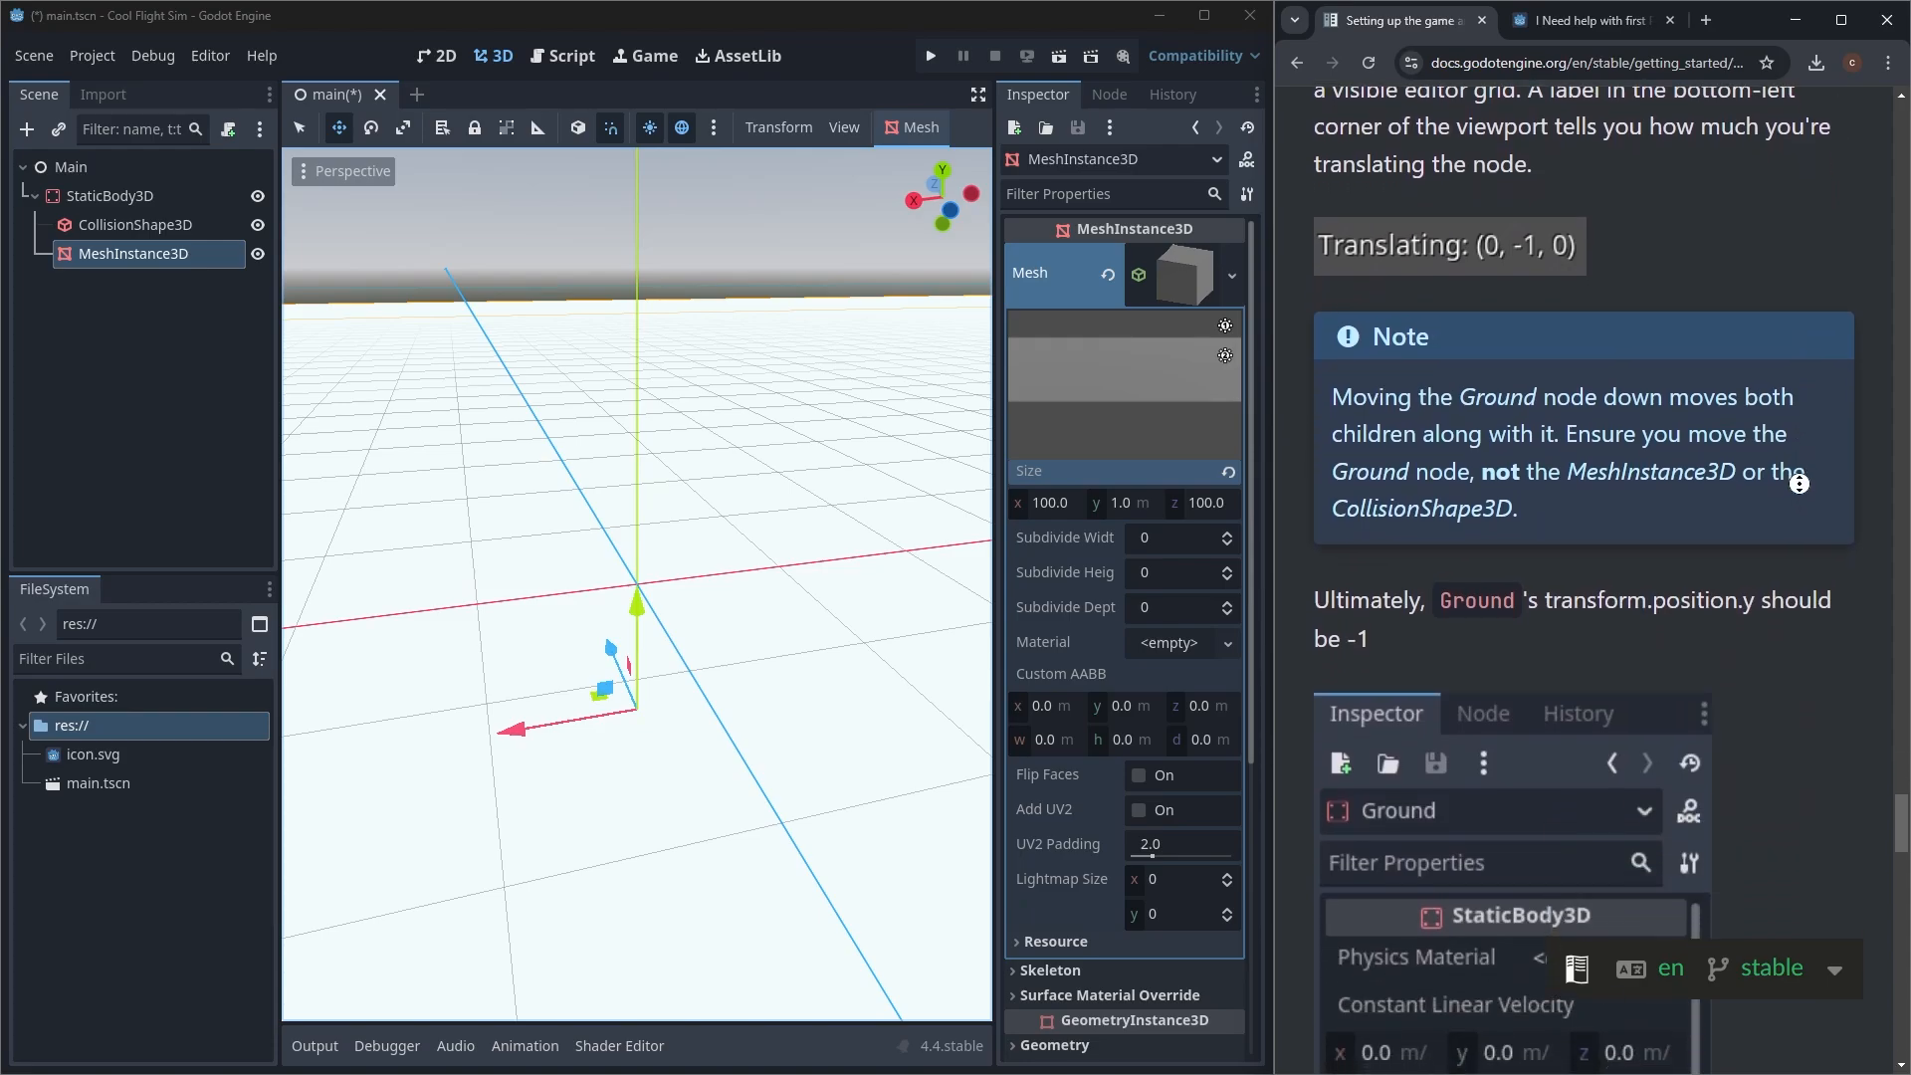
scroll(1790, 513, "down", 2)
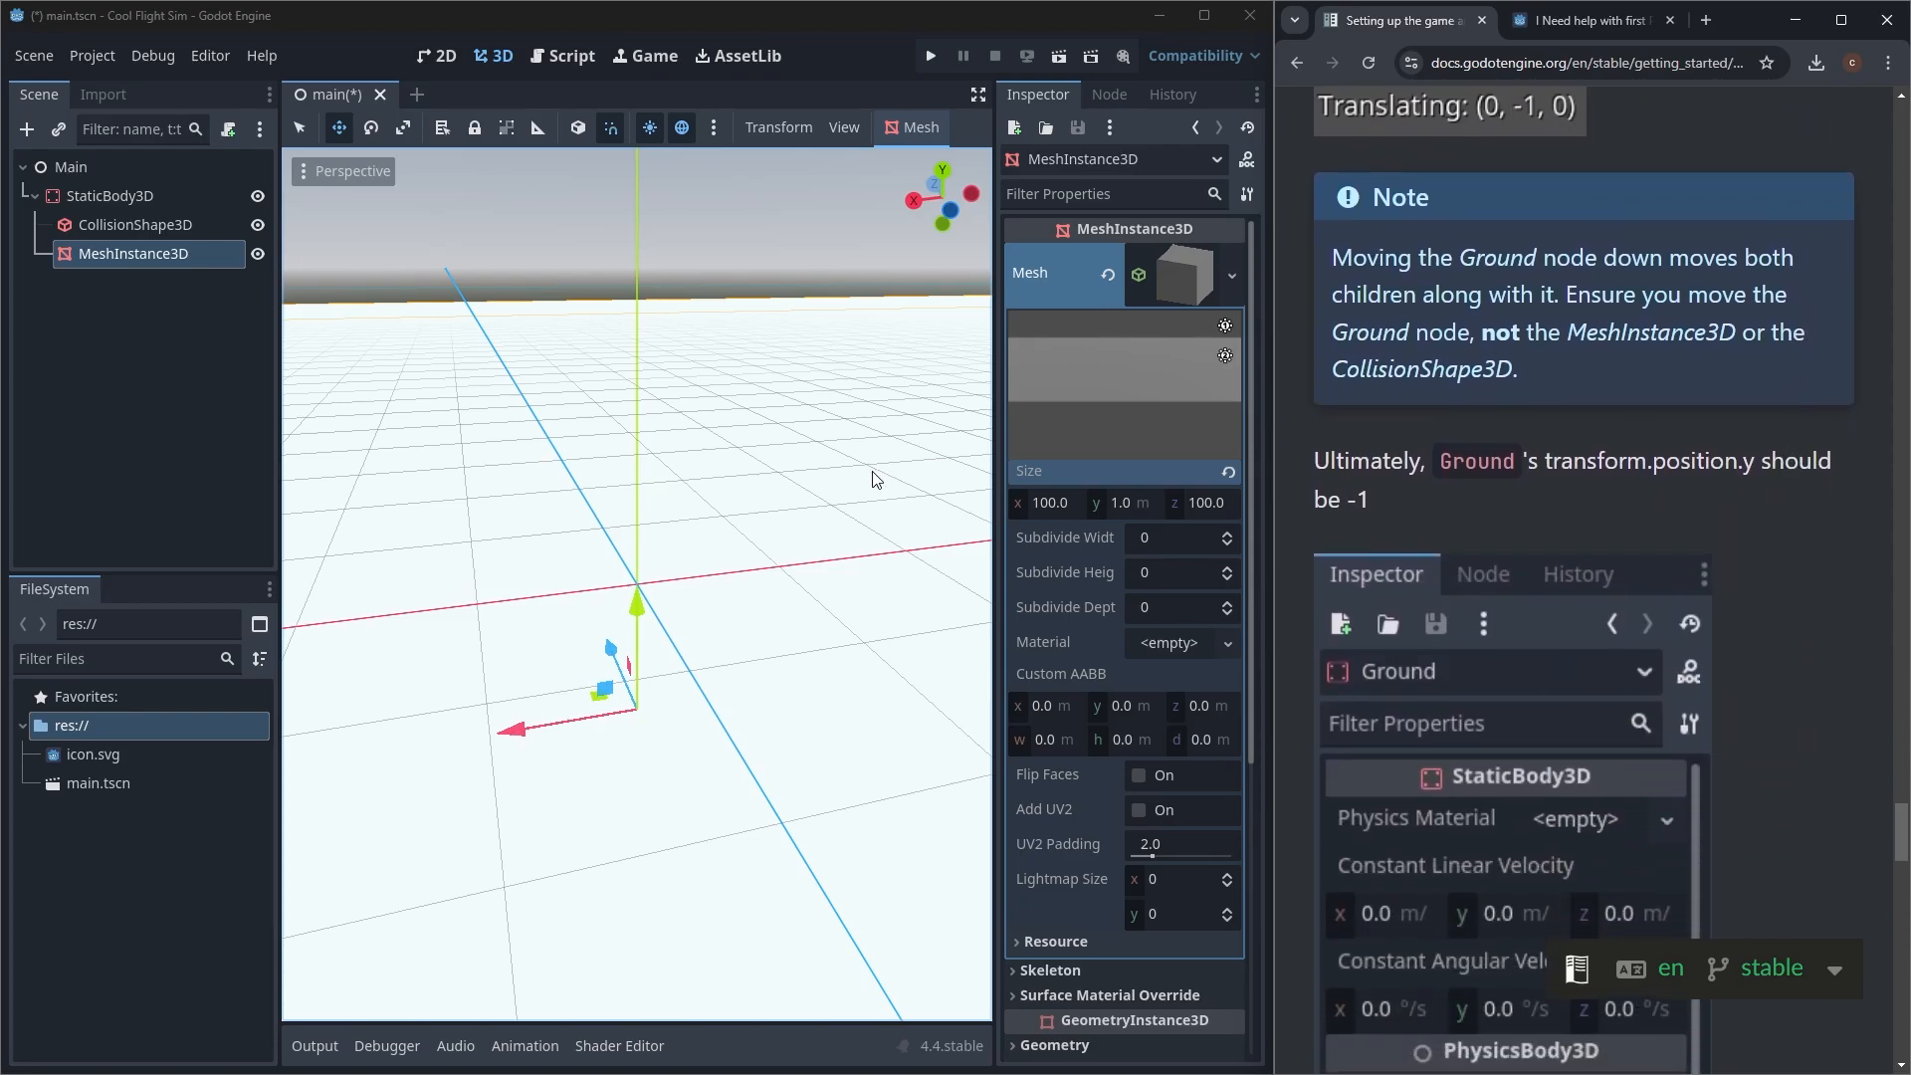
Step: Undo the MeshInstance3D move and lower the StaticBody3D to -1 m on the Y axis with its gizmo
left_click(831, 510)
key("ctrl+z")
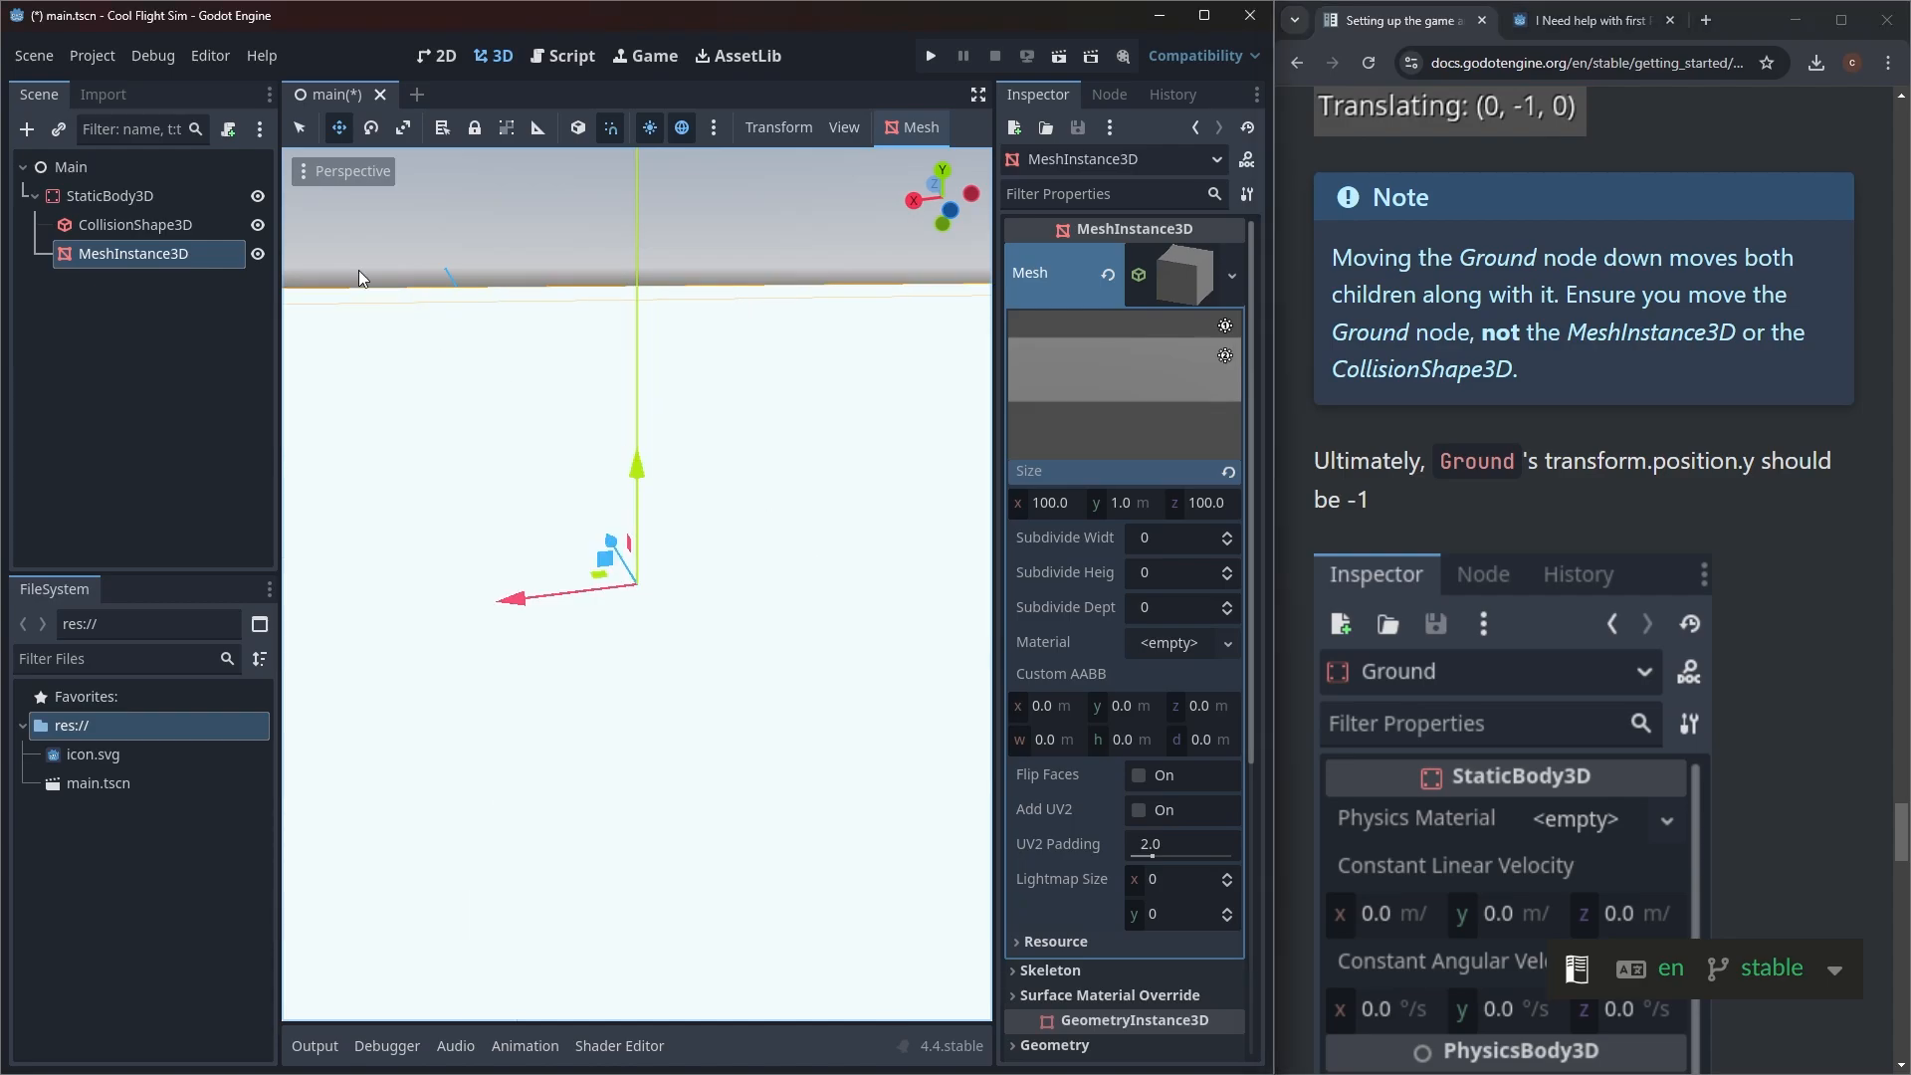
left_click(118, 200)
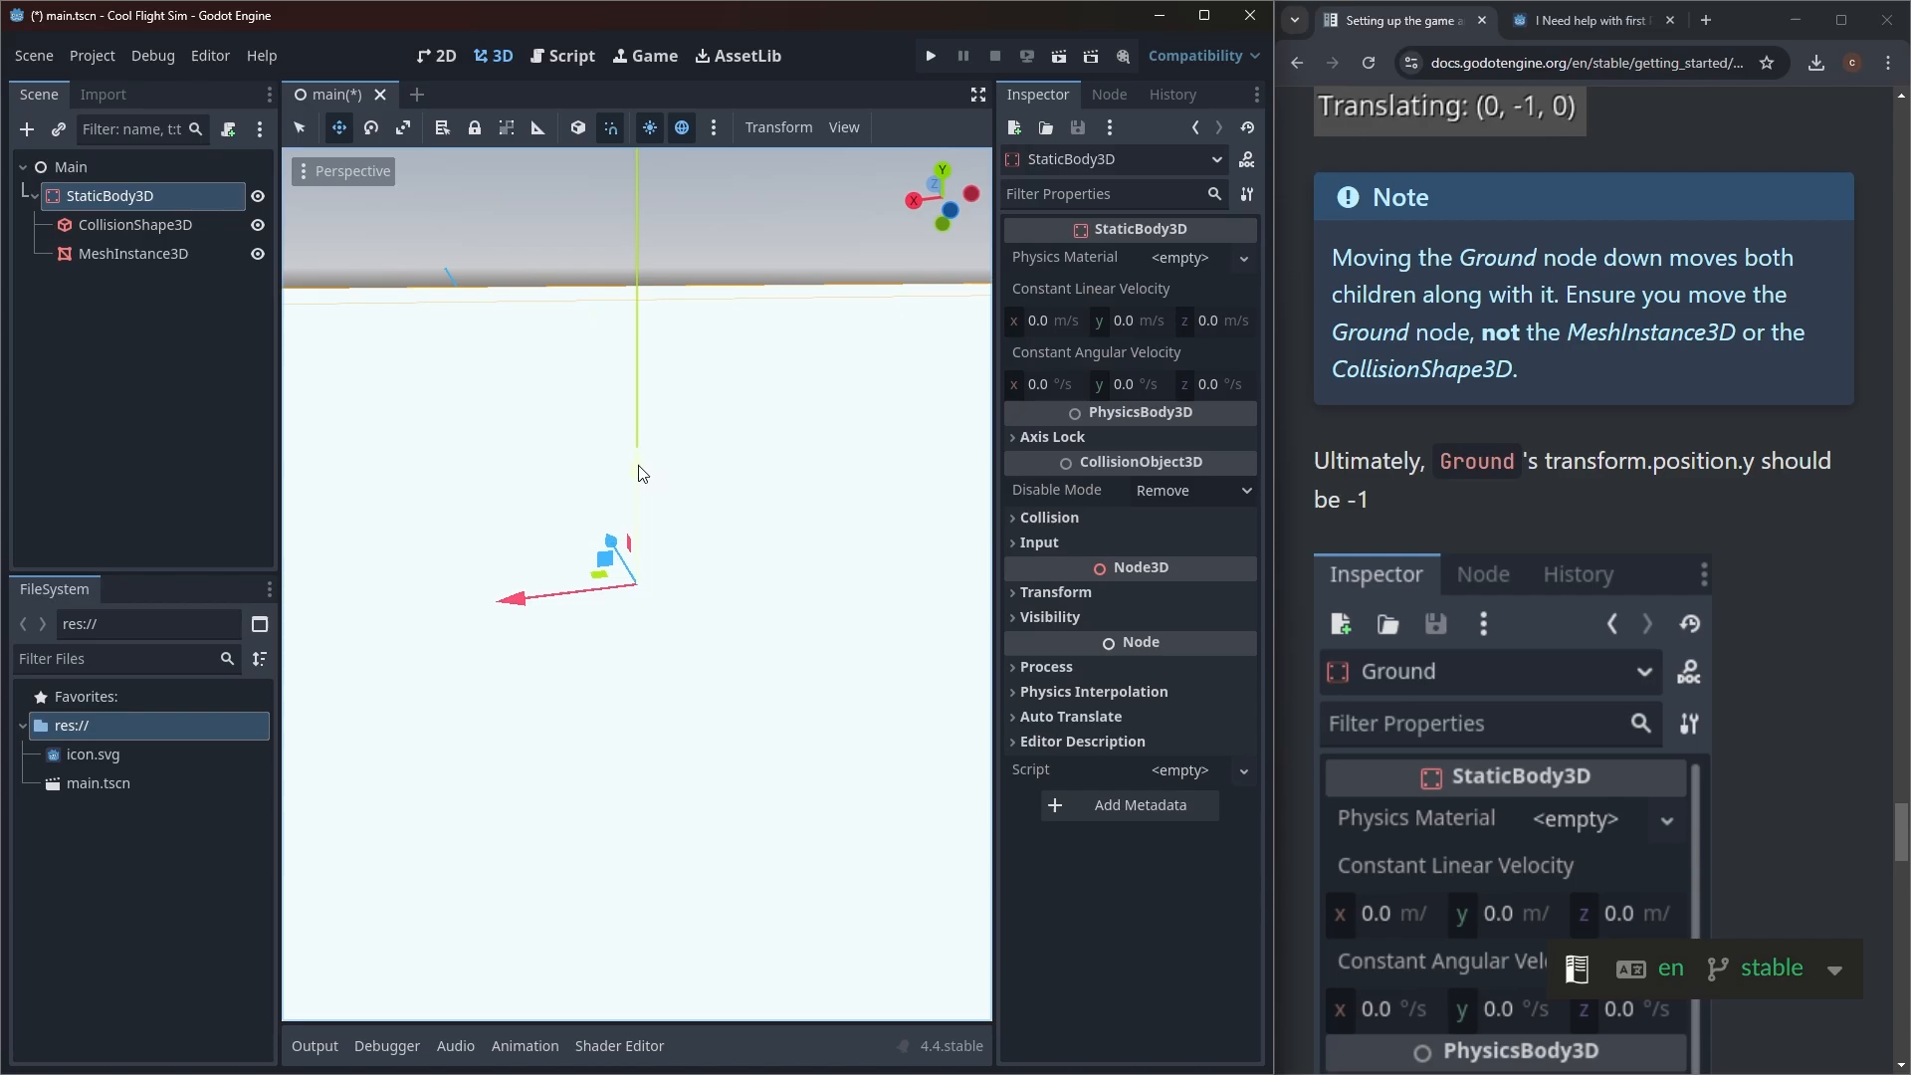
left_click_drag(642, 472, 658, 364)
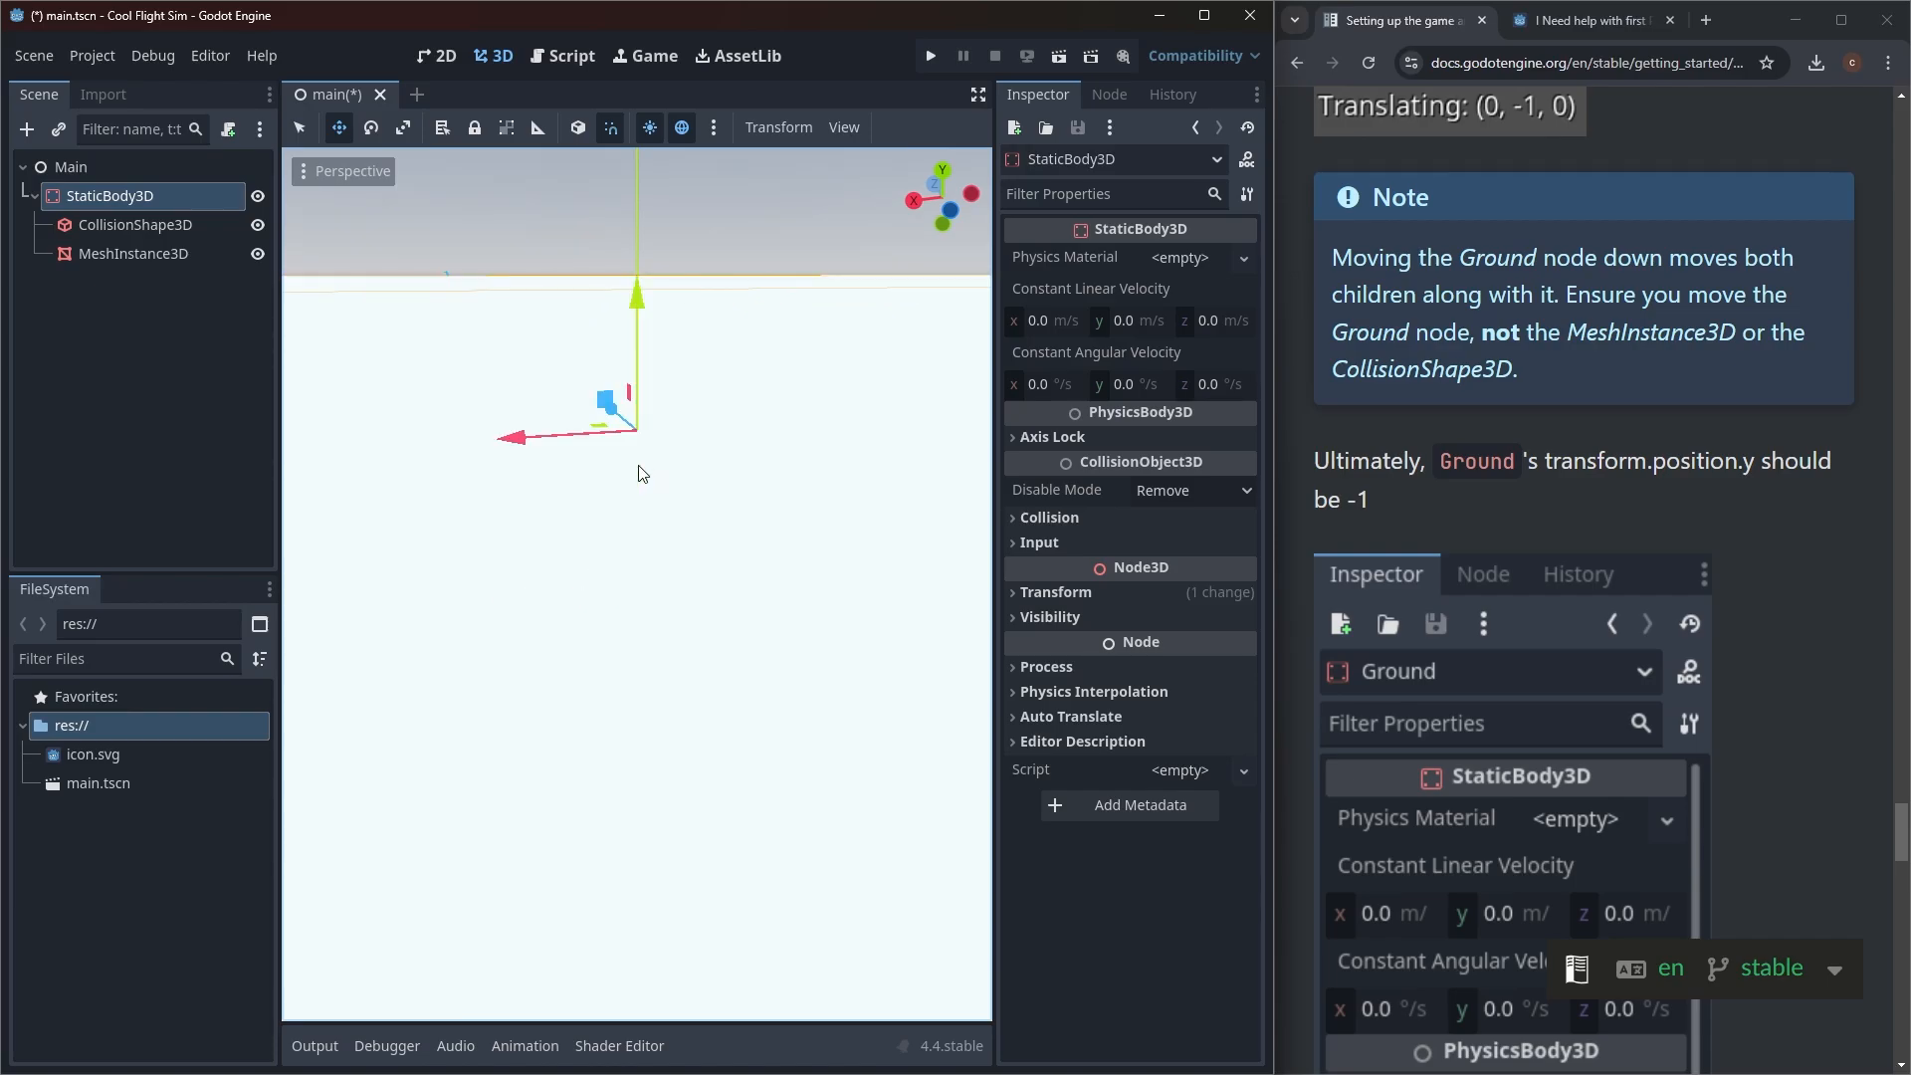
key("ctrl+z")
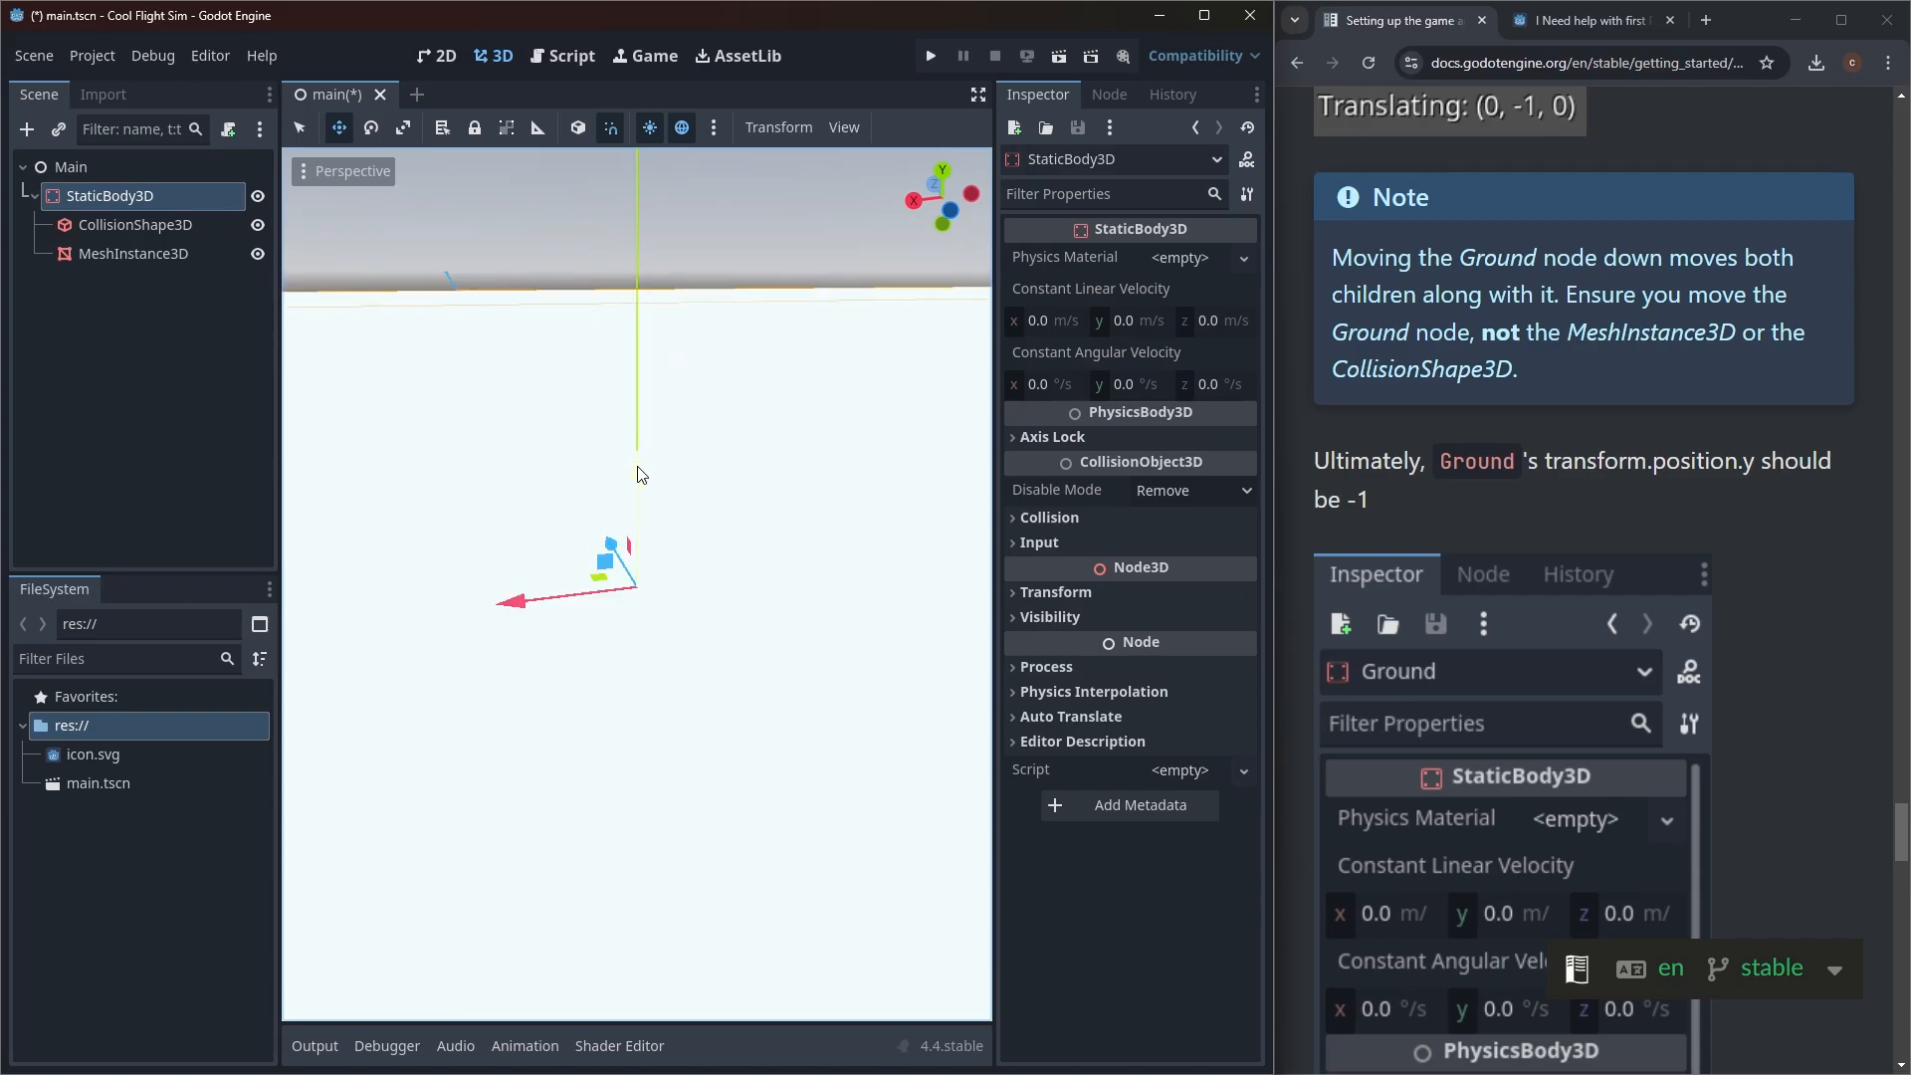
left_click_drag(638, 480, 643, 575)
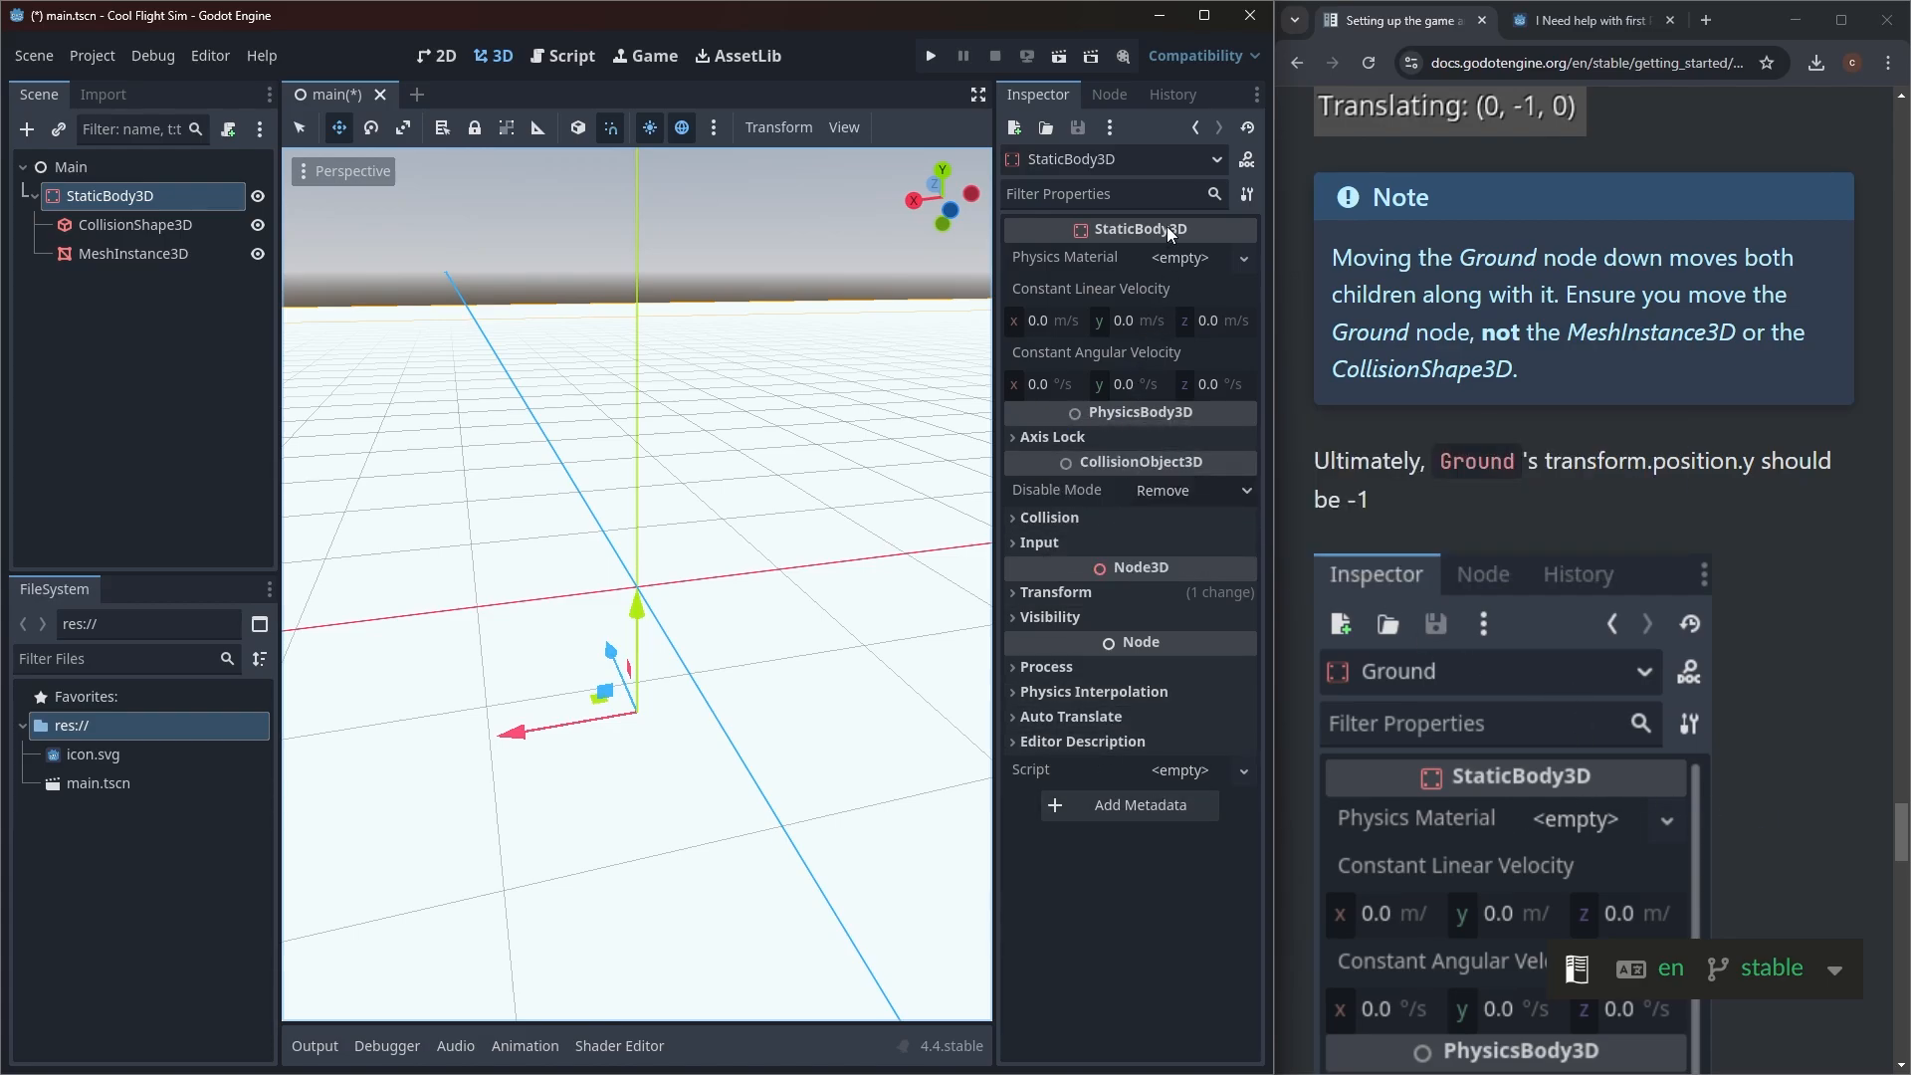
Step: Check the StaticBody3D's Y position in its Transform properties against the value given in the docs
mouse_move(1167, 225)
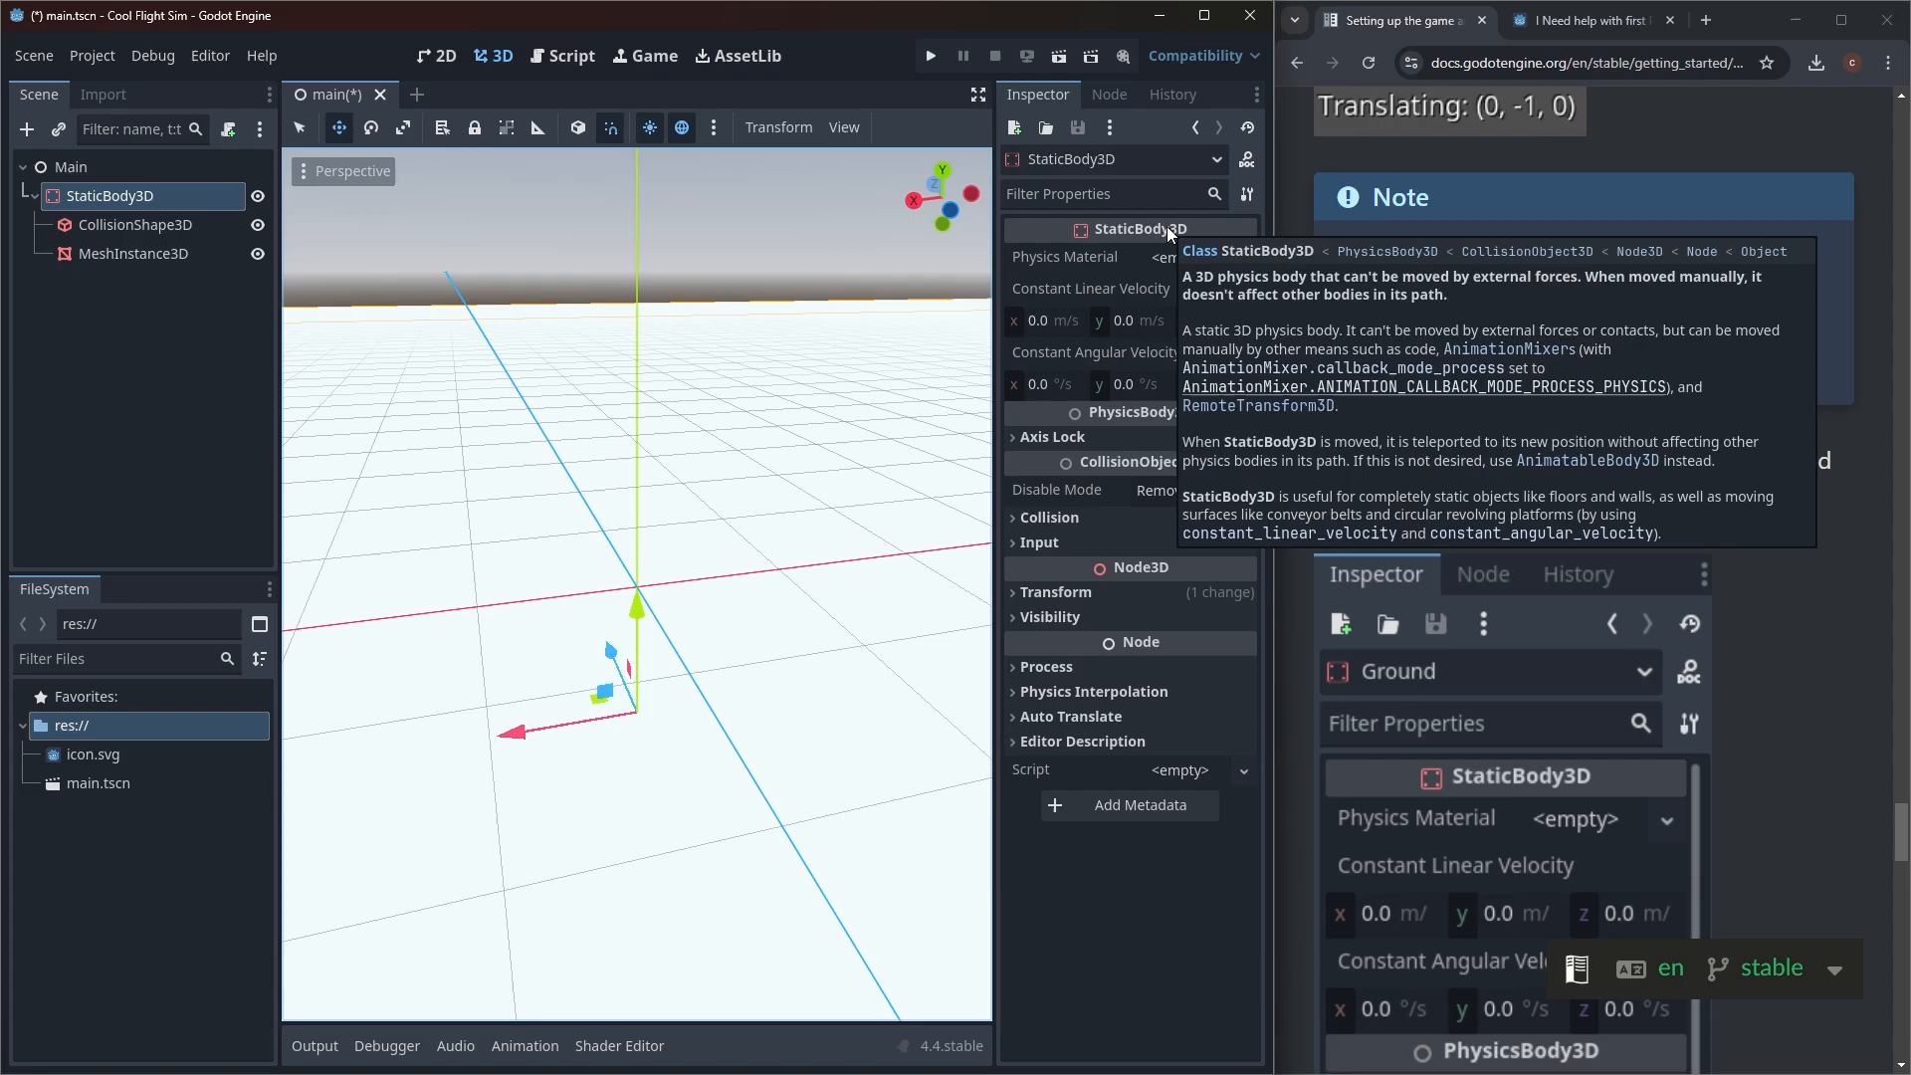
middle_click(1799, 703)
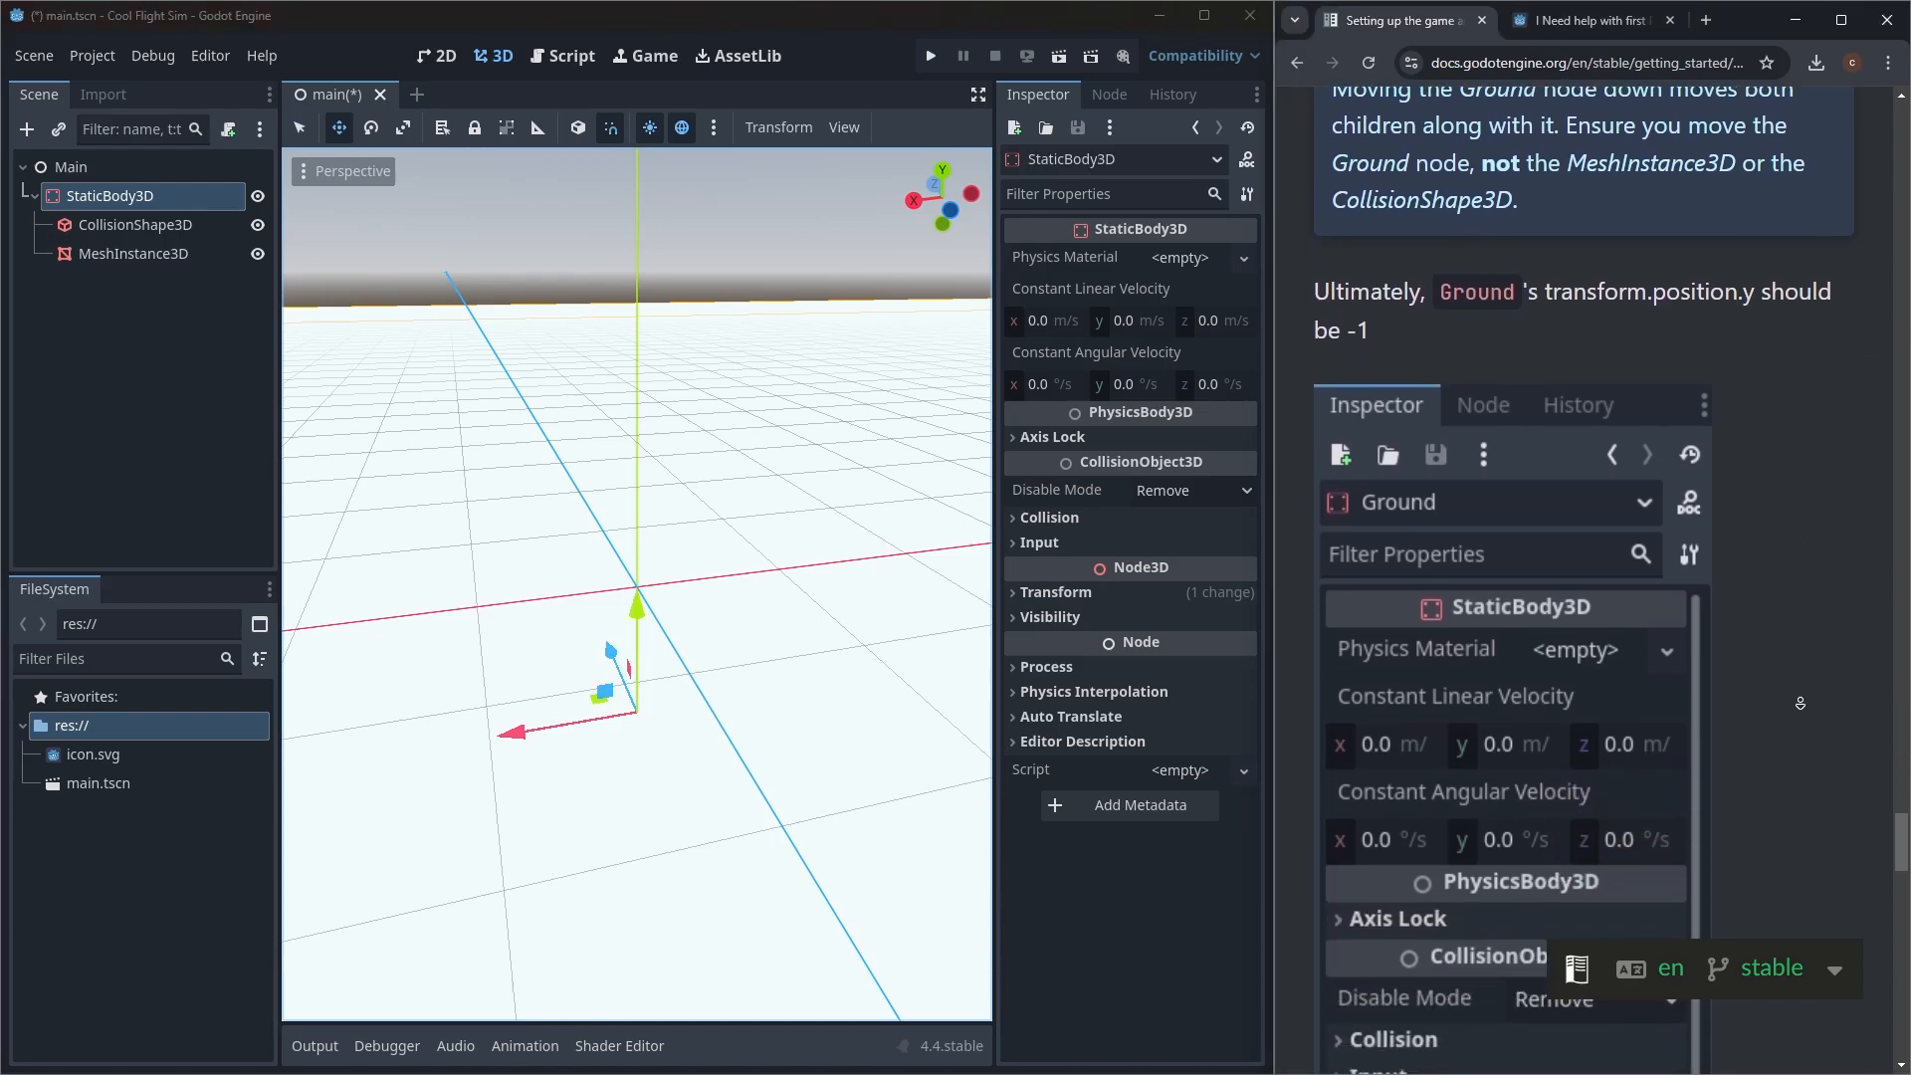
middle_click(1796, 685)
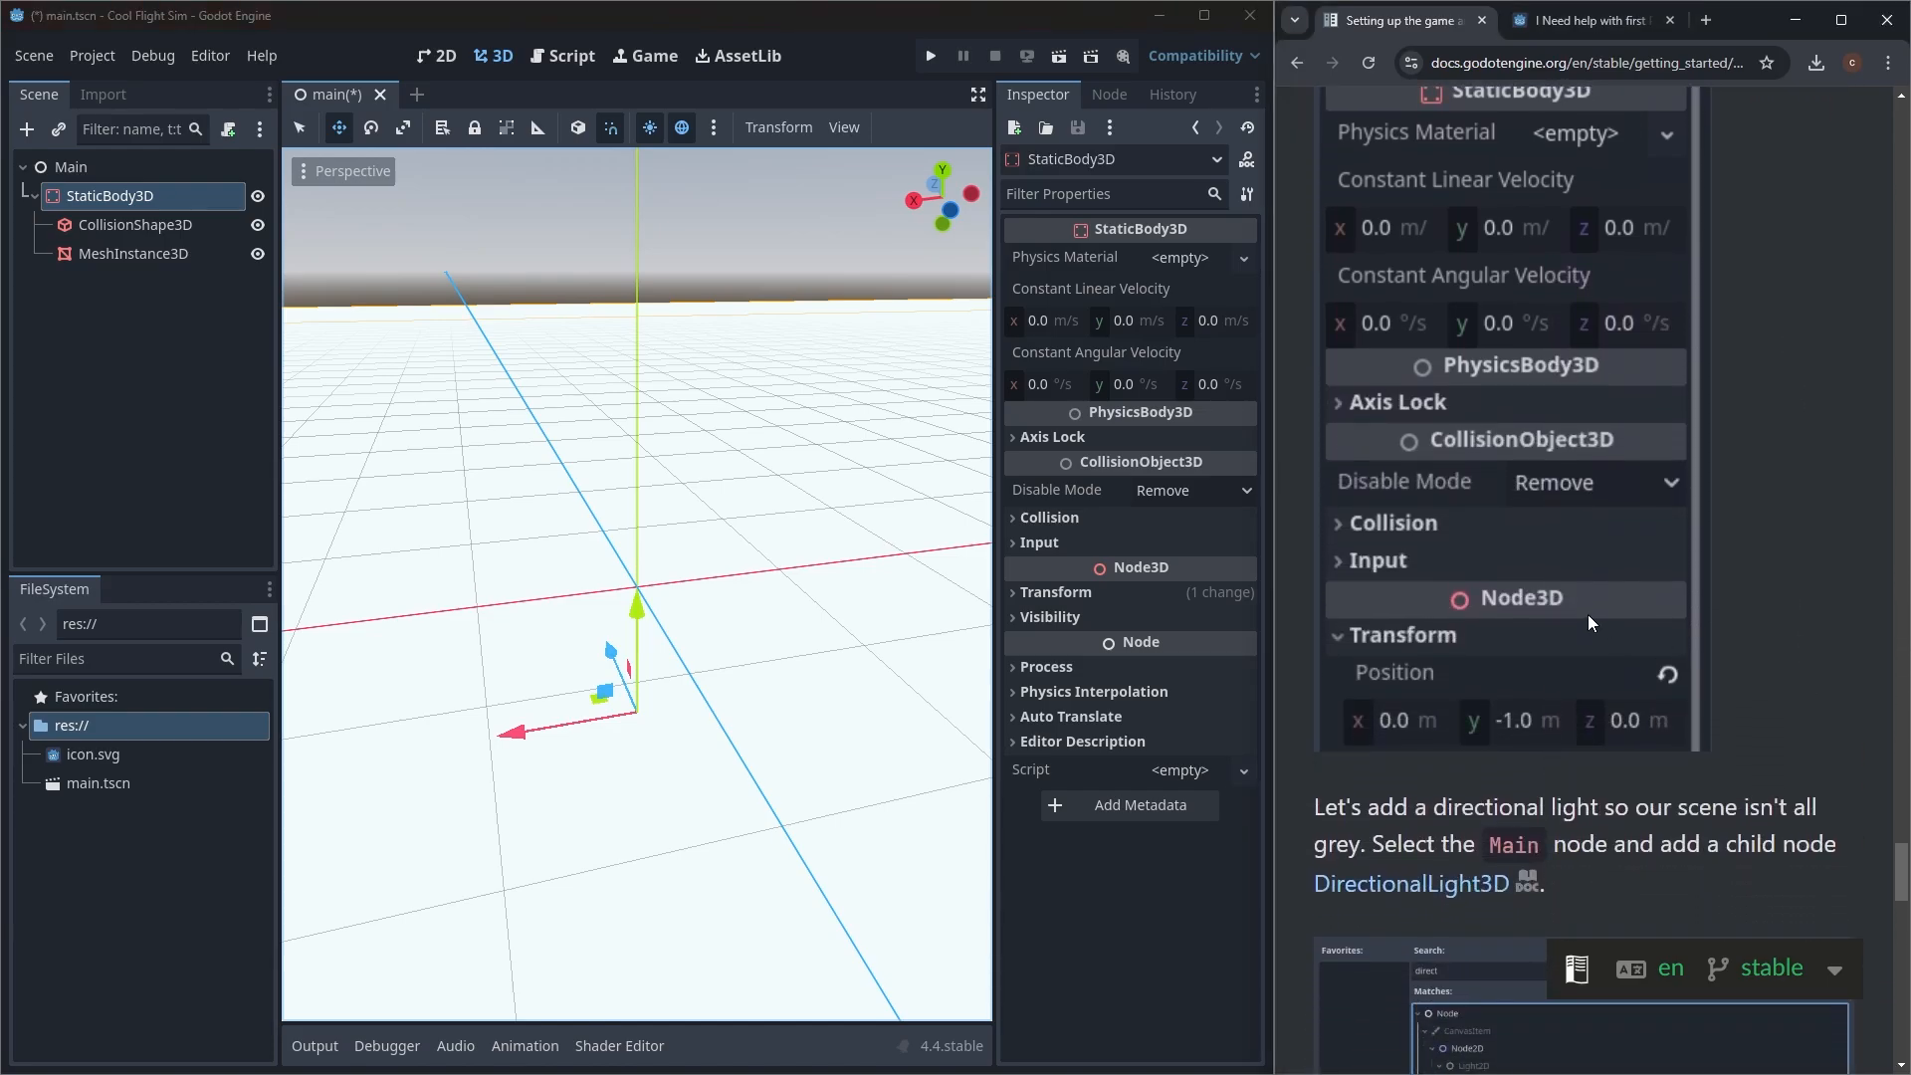
left_click(1009, 591)
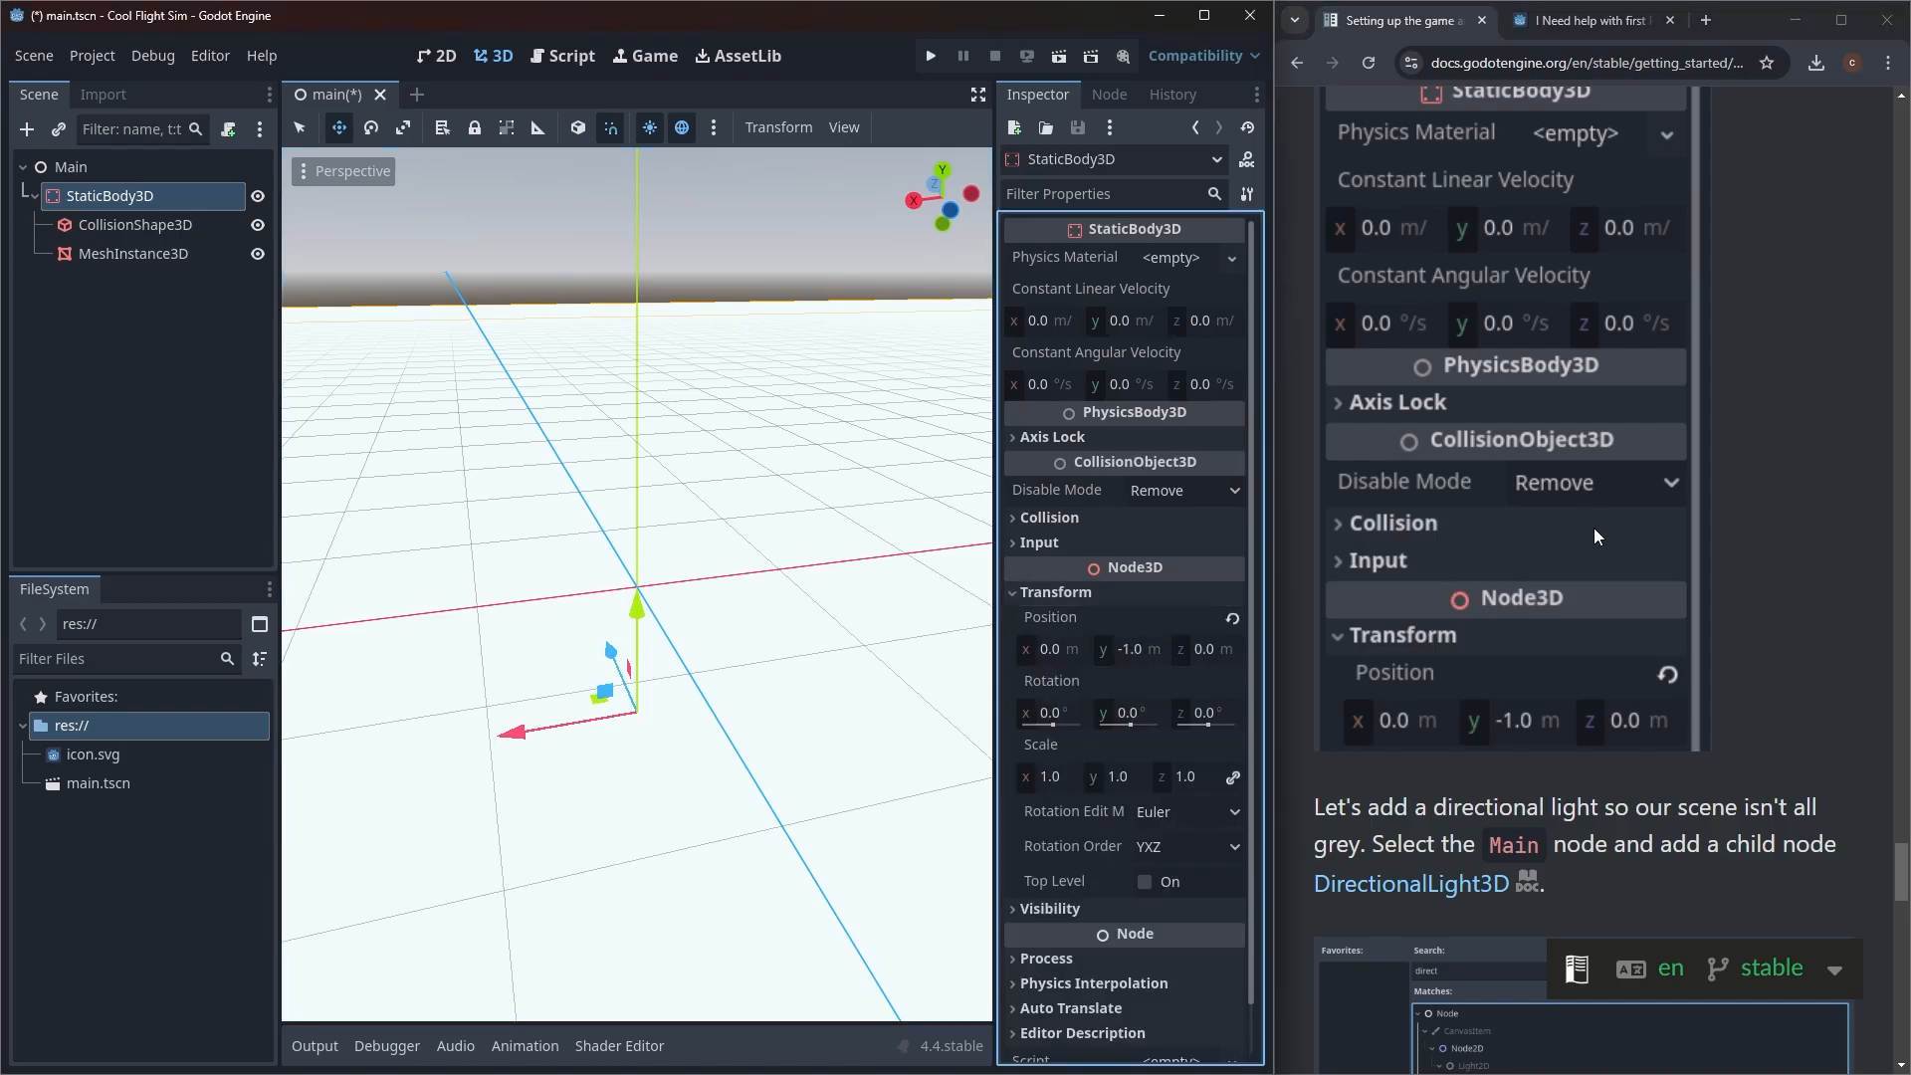
Step: Read the docs section on adding, moving and rotating a directional light
middle_click(1734, 284)
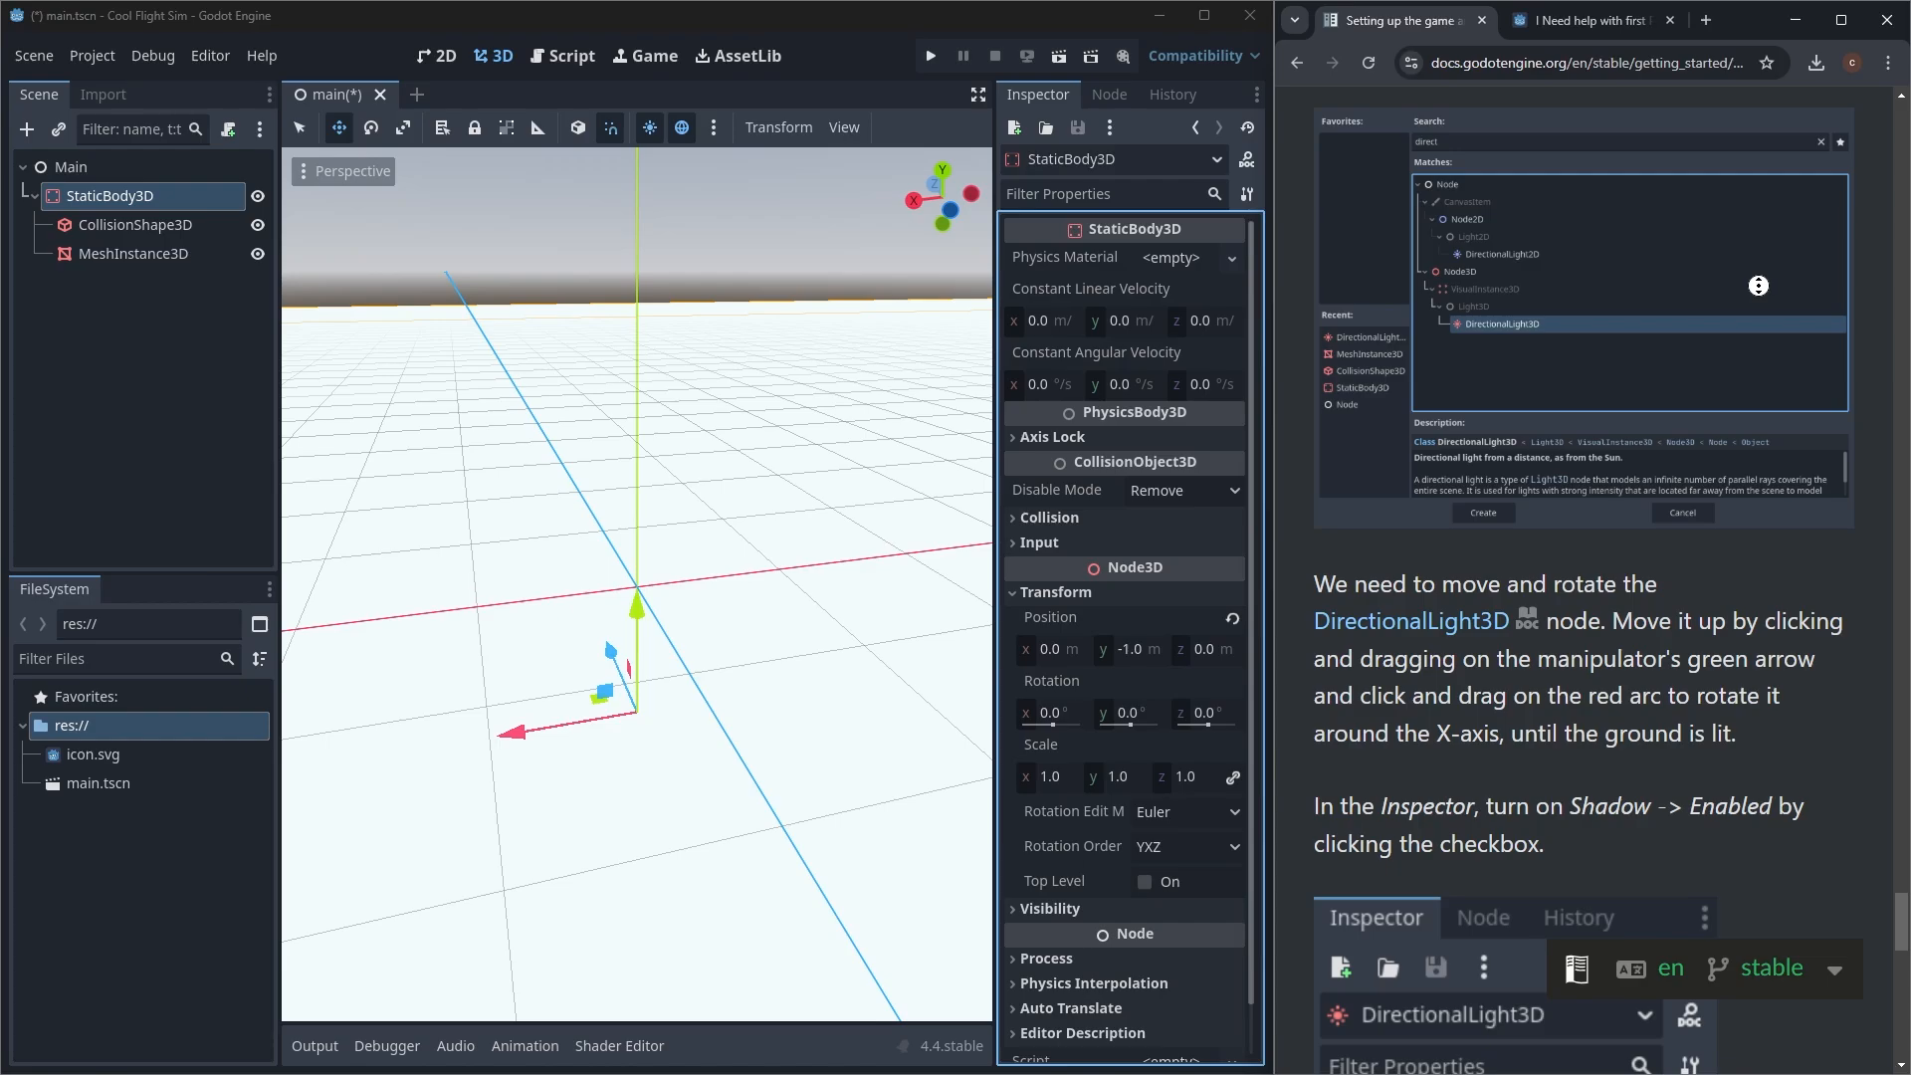
middle_click(1795, 251)
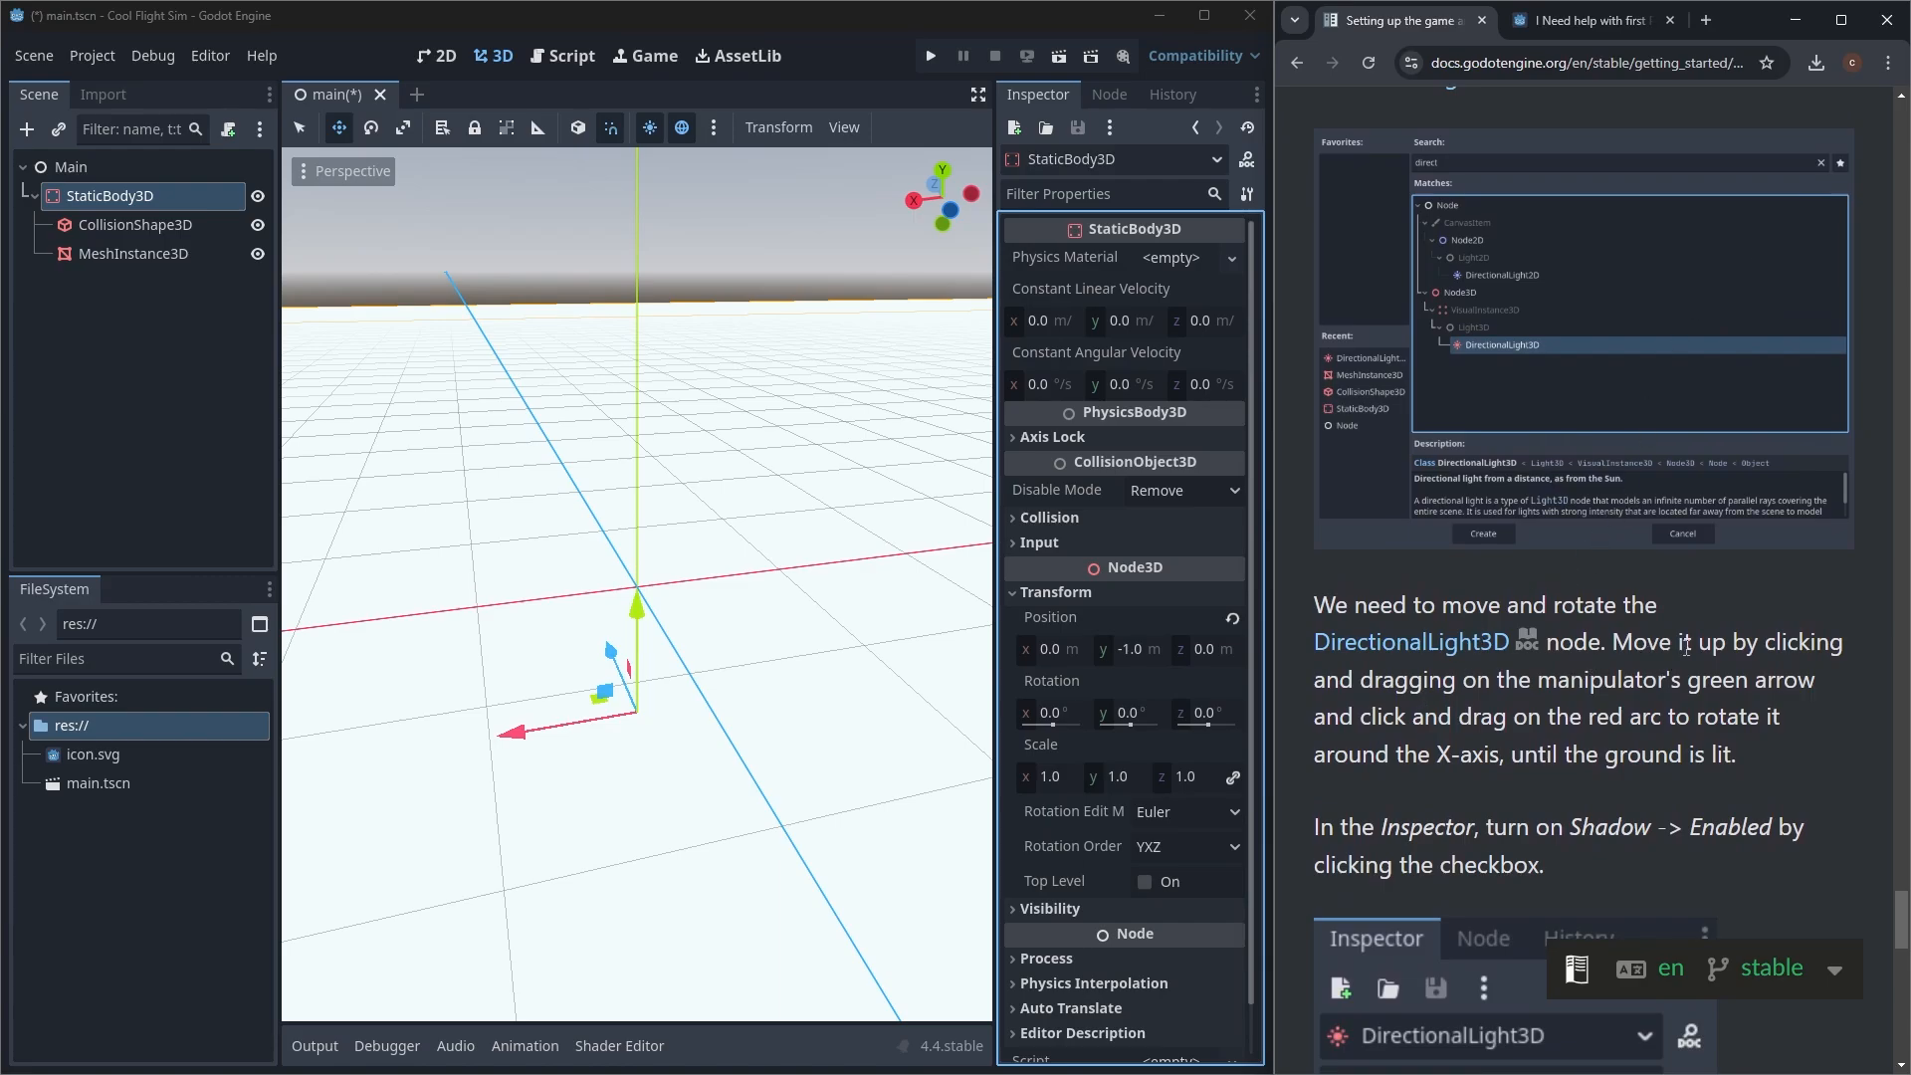
middle_click(1793, 663)
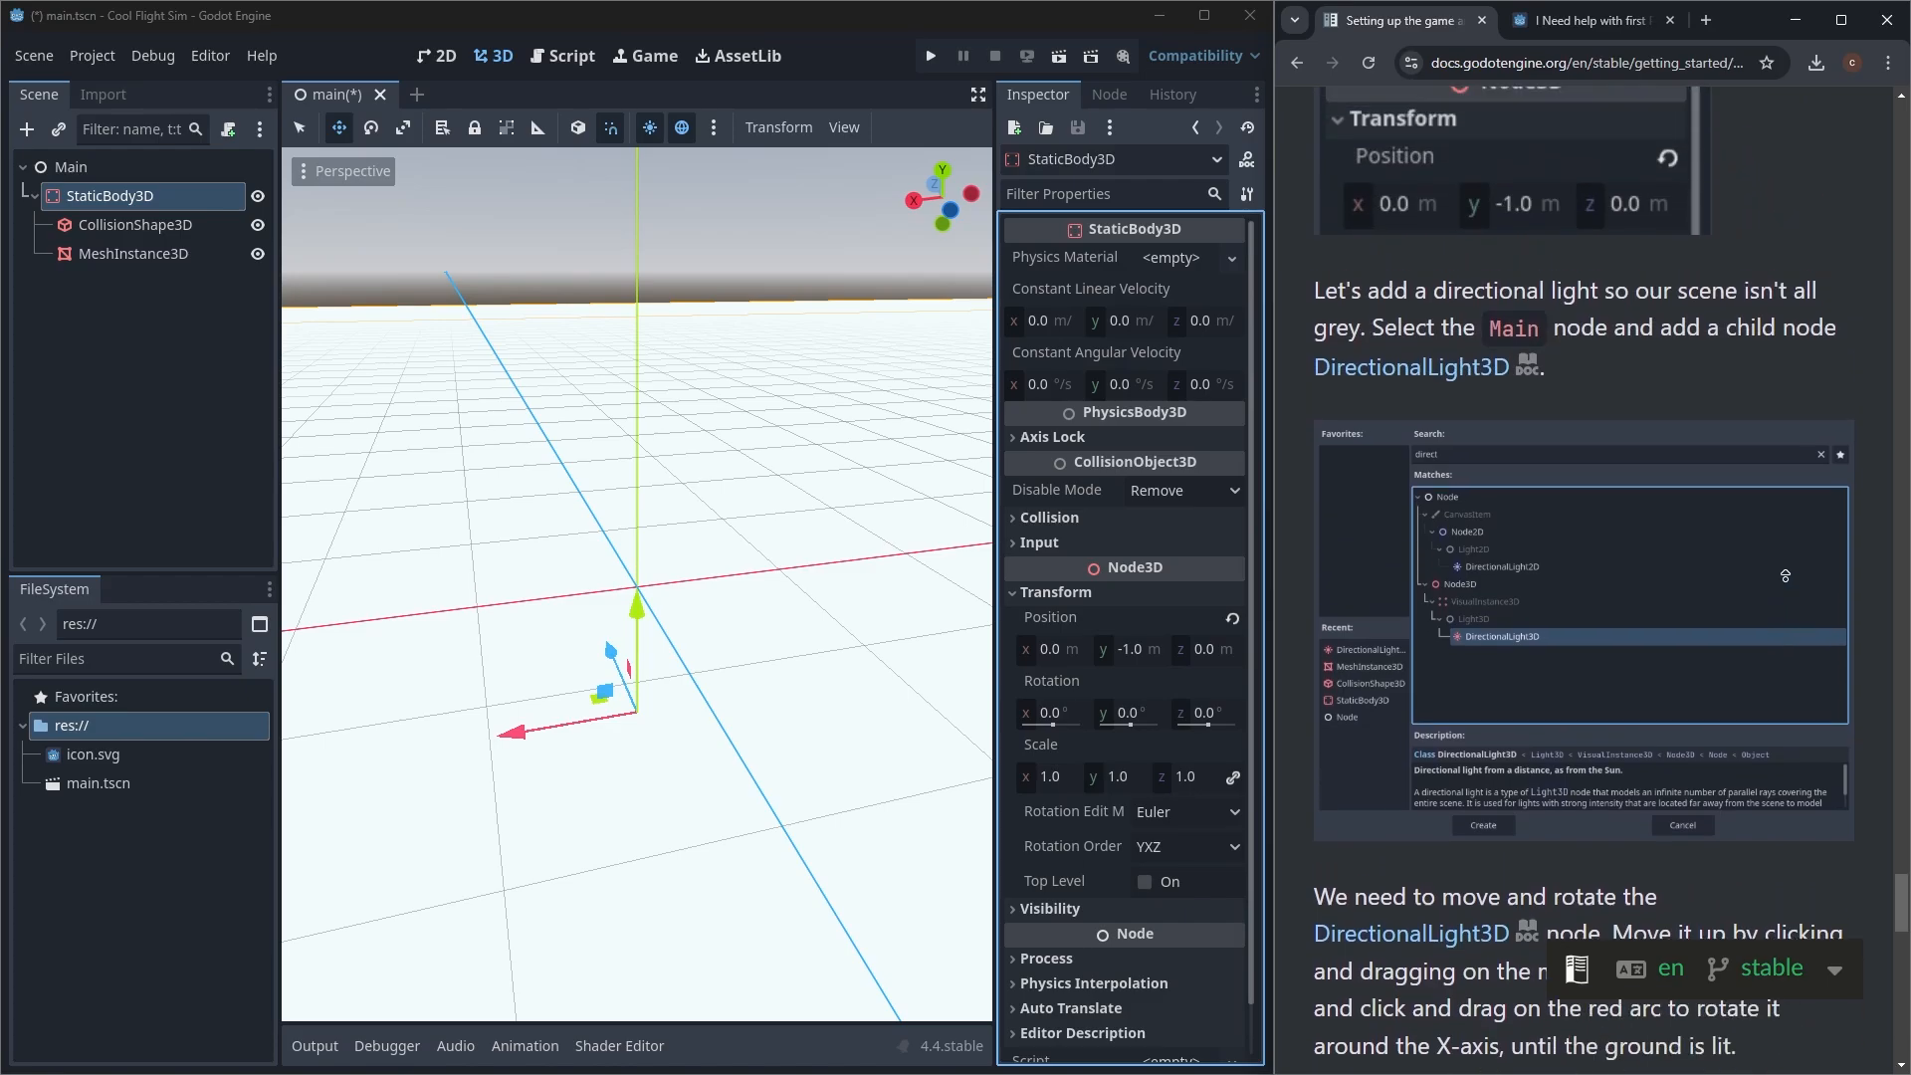
middle_click(1787, 582)
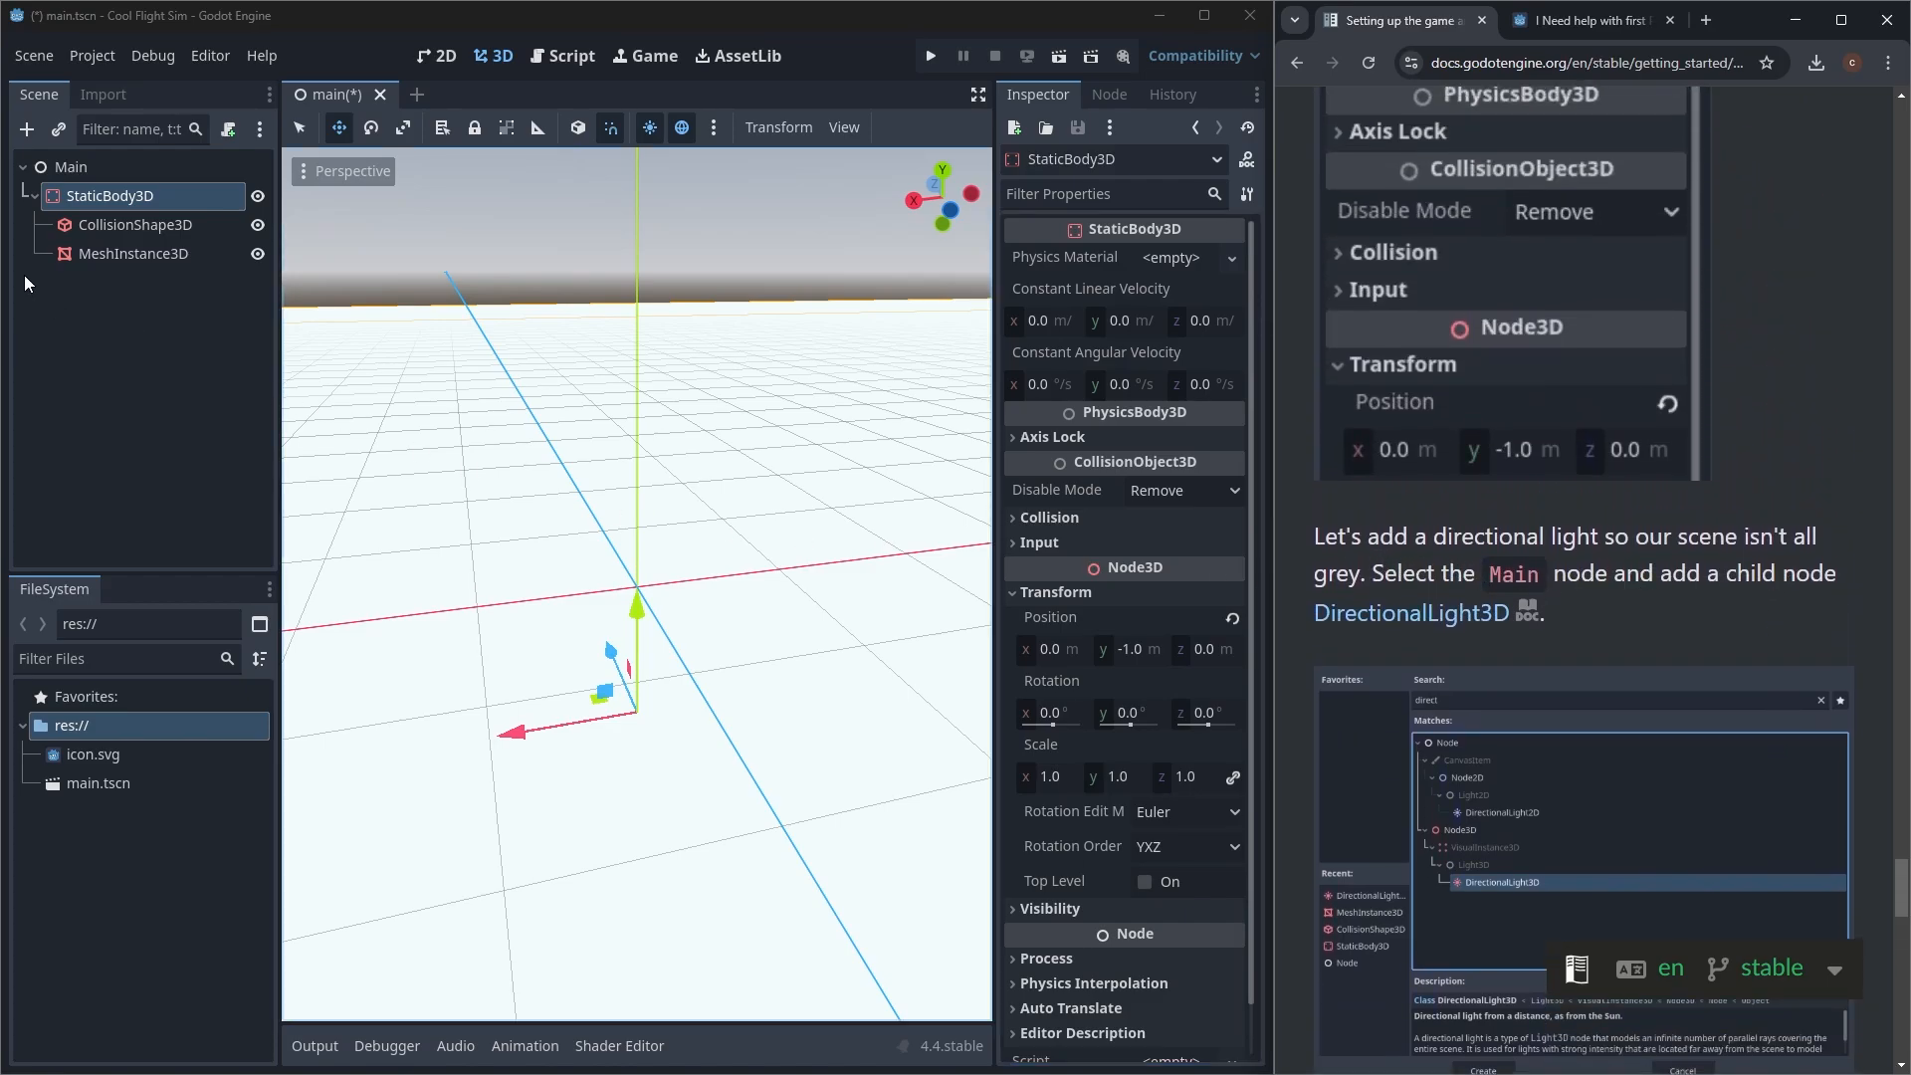
Step: Add a DirectionalLight3D node as a child of Main
left_click(73, 167)
key("ctrl+a")
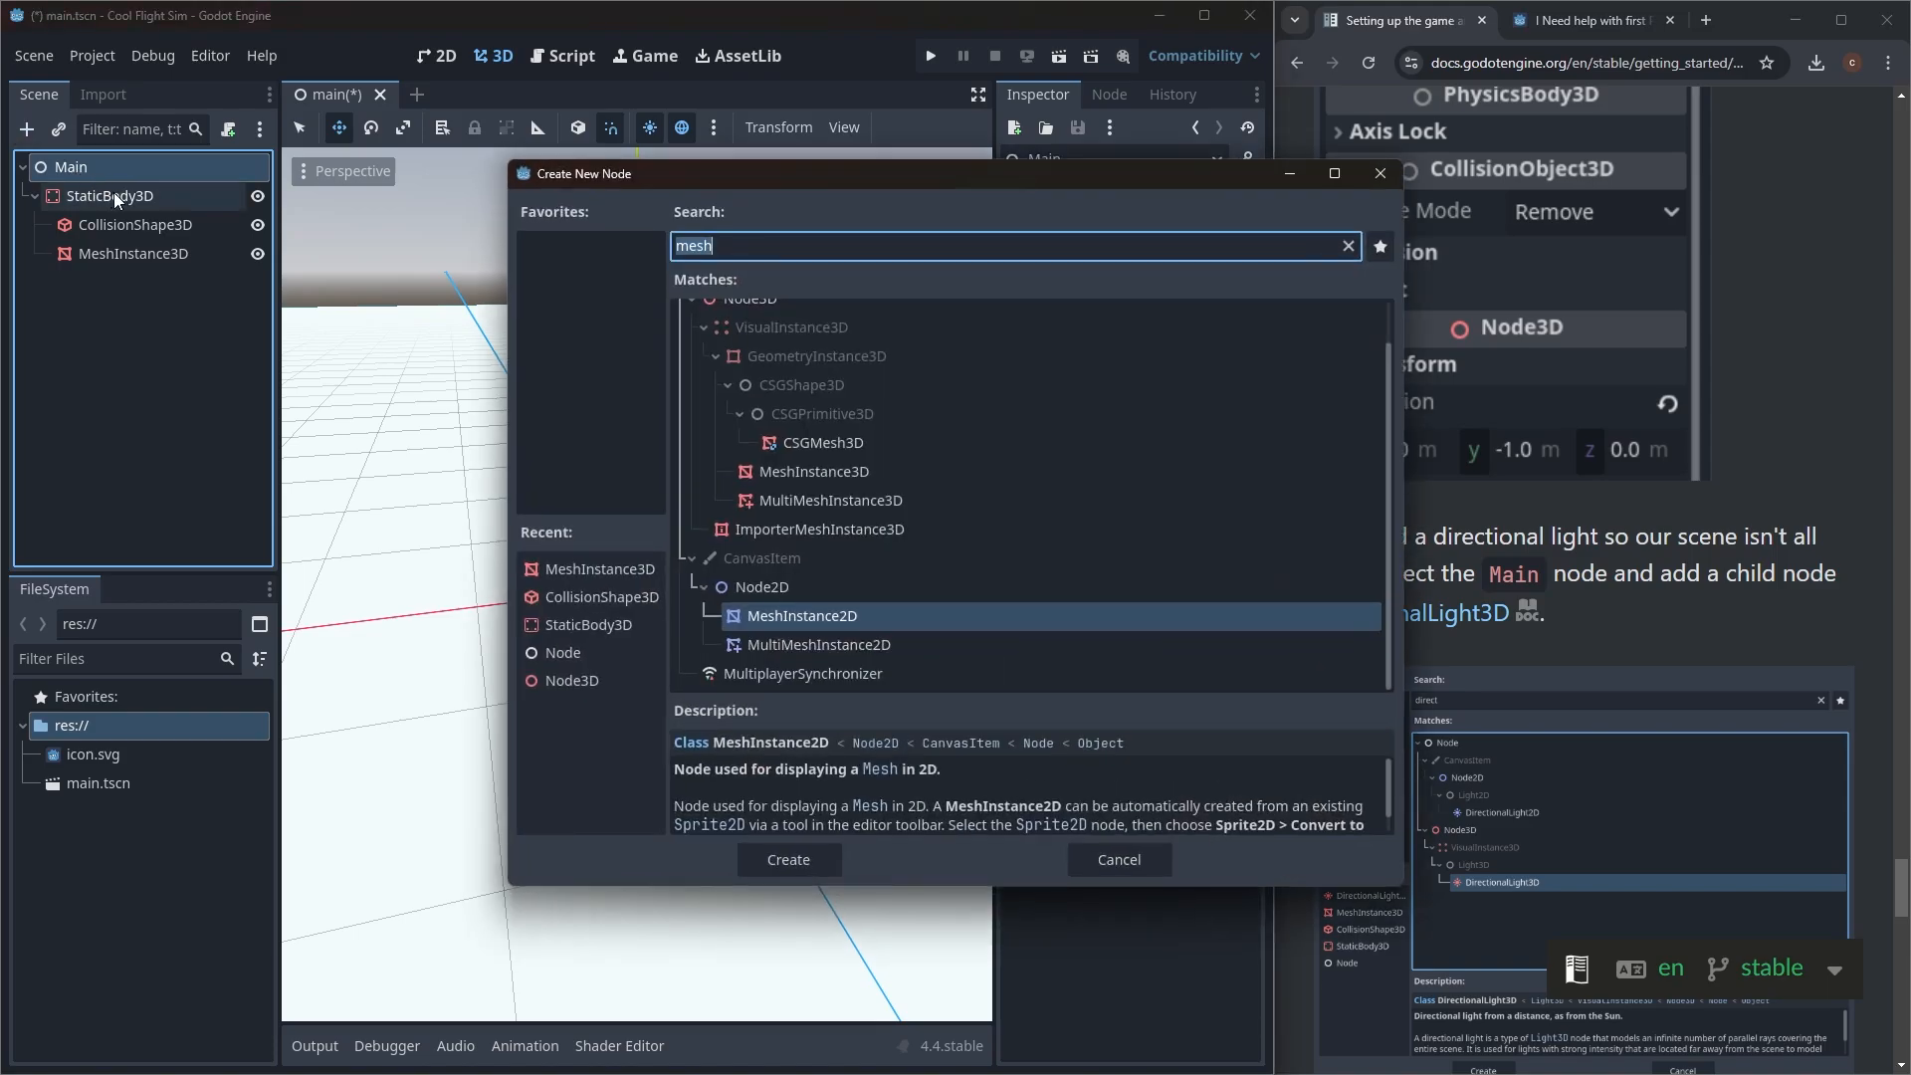
type("dir")
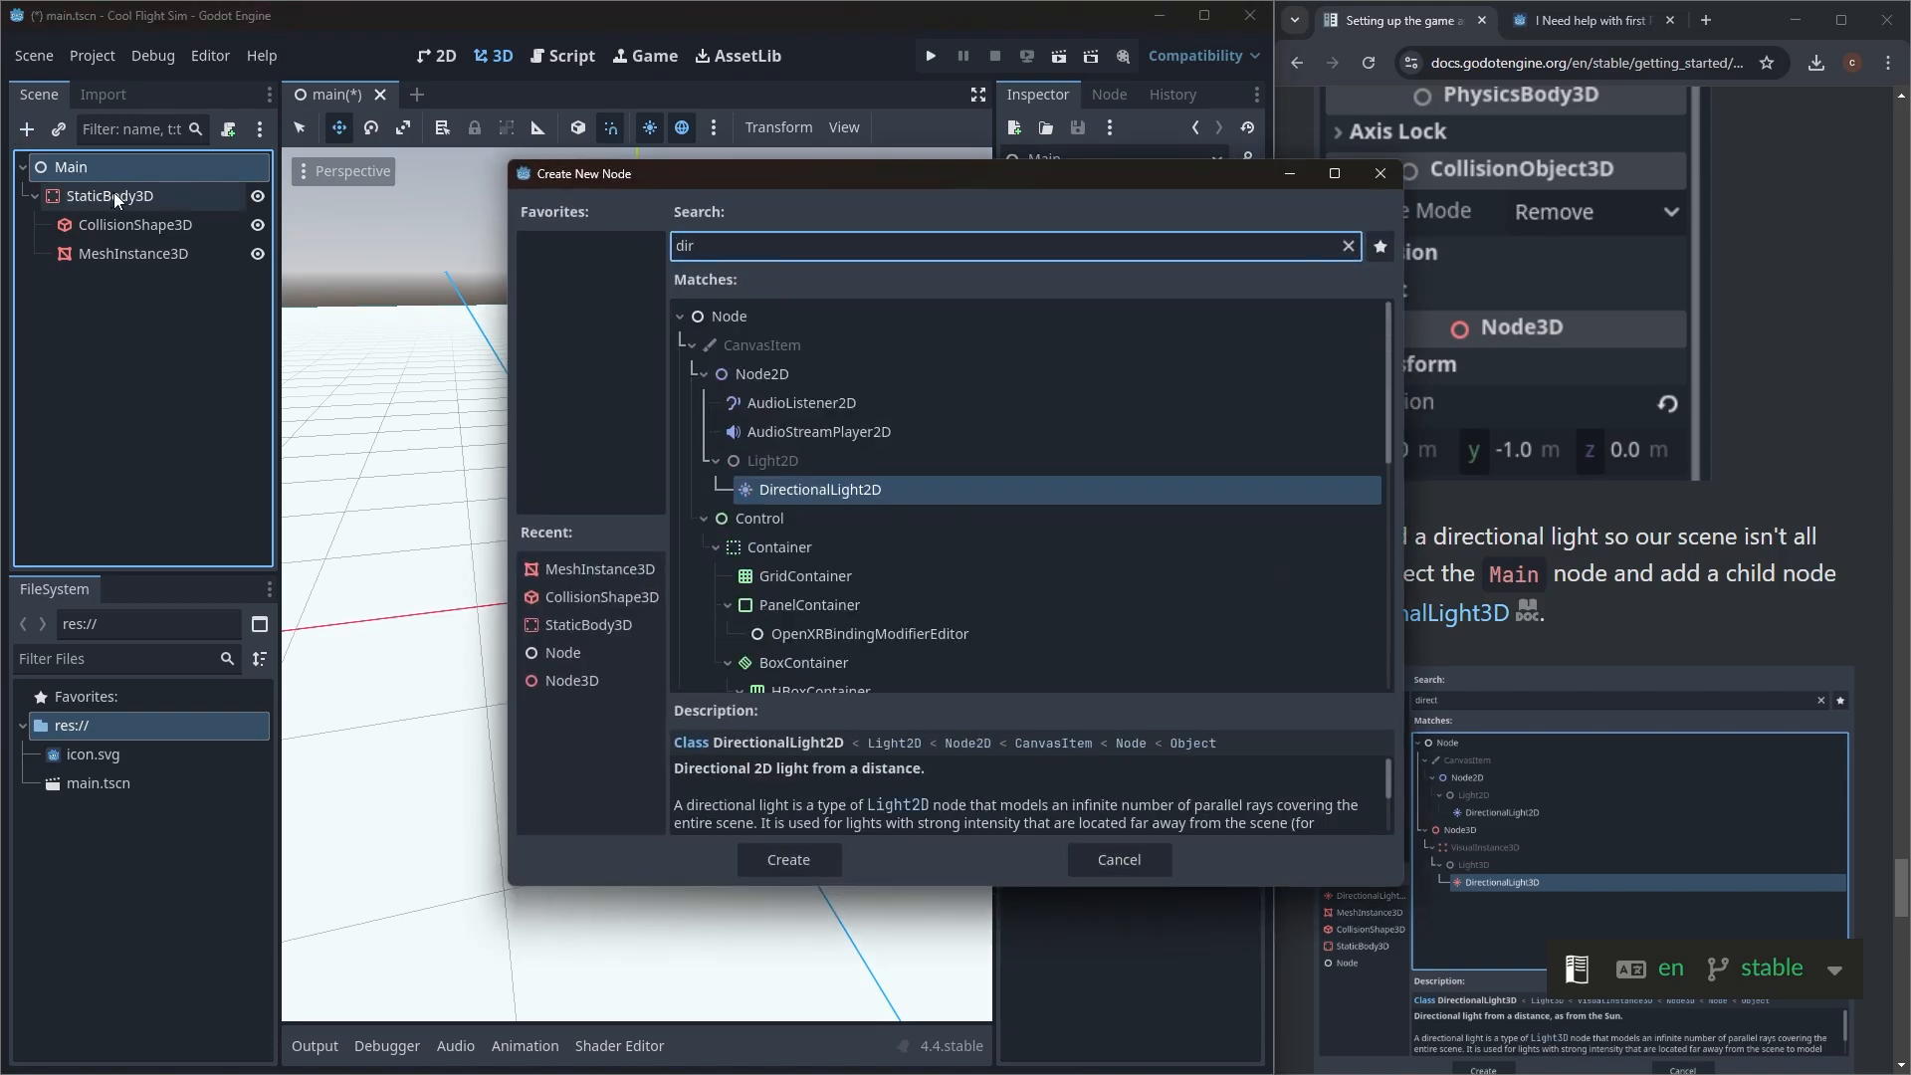
type("ec")
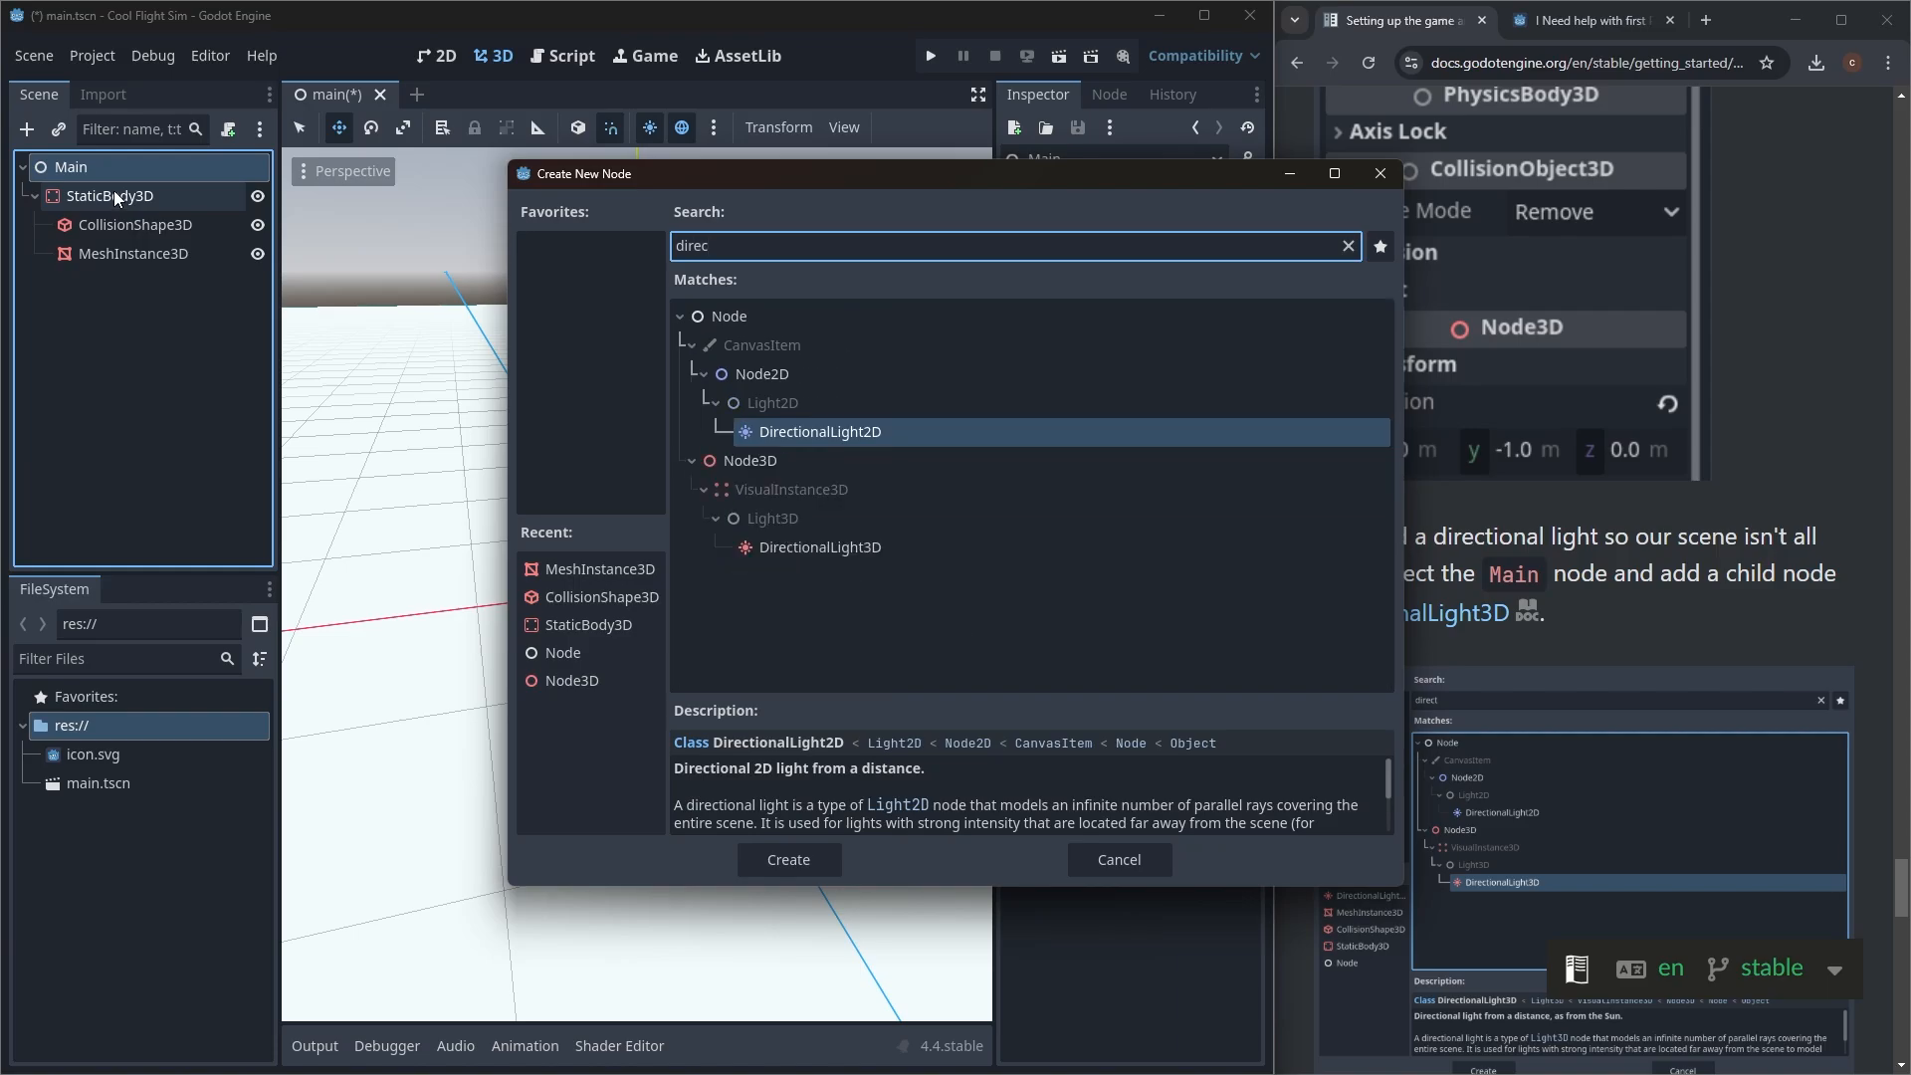
left_click(854, 554)
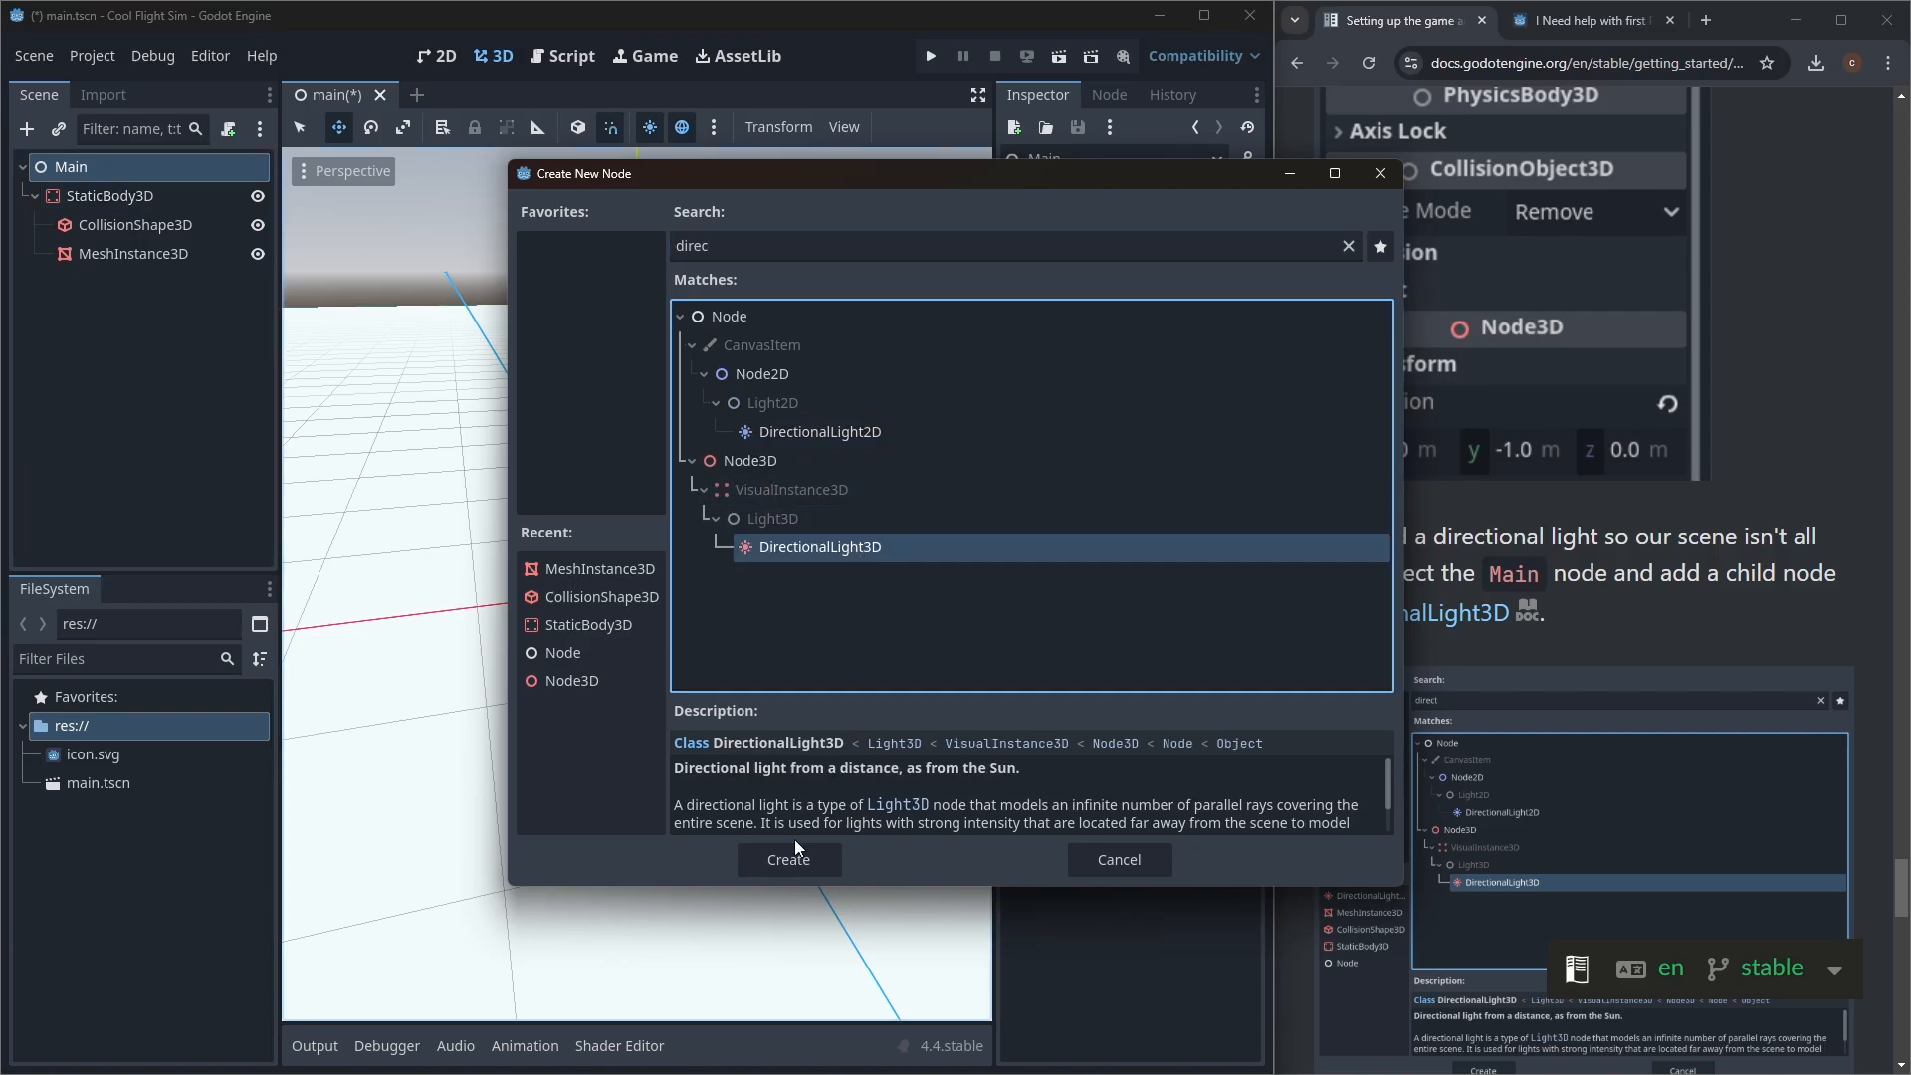
left_click(809, 862)
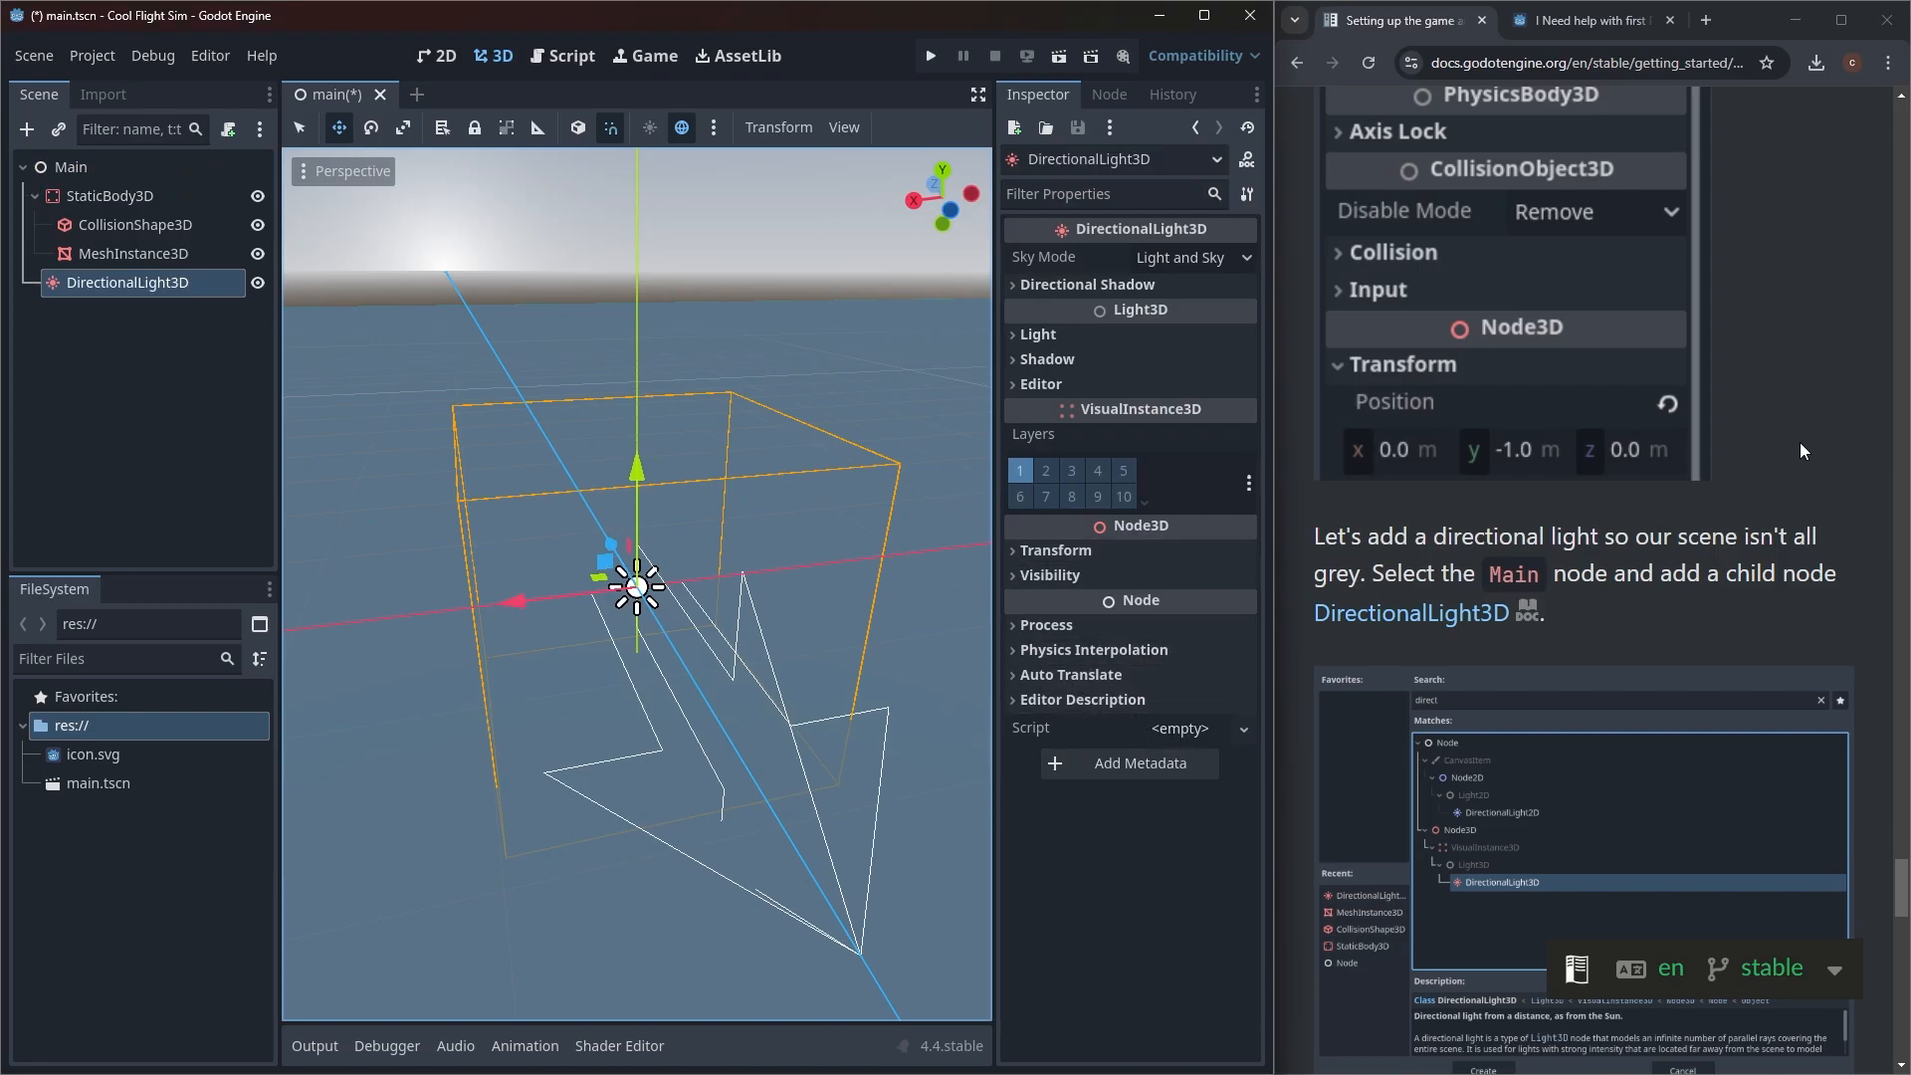
Step: Read the docs on the light's settings and enable Shadow on the DirectionalLight3D
scroll(1802, 451, "down", 8)
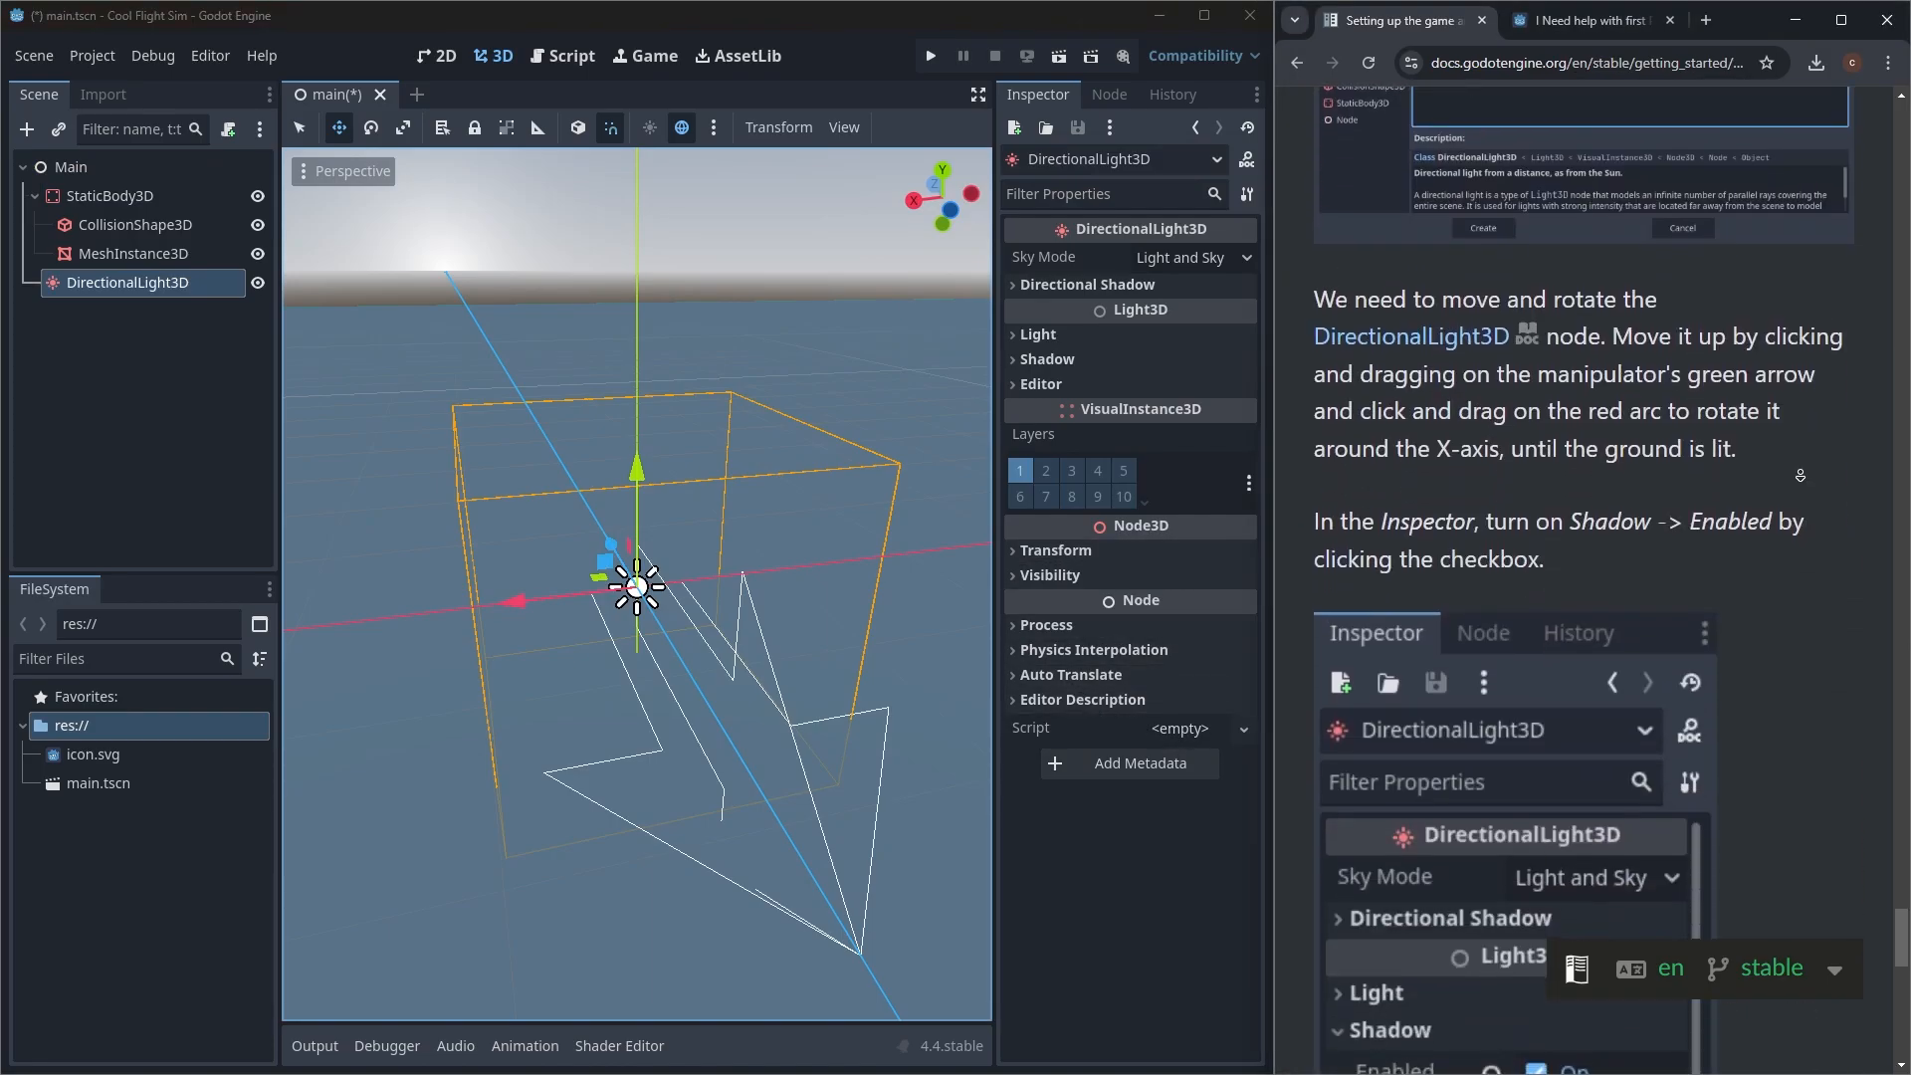
scroll(1800, 475, "down", 3)
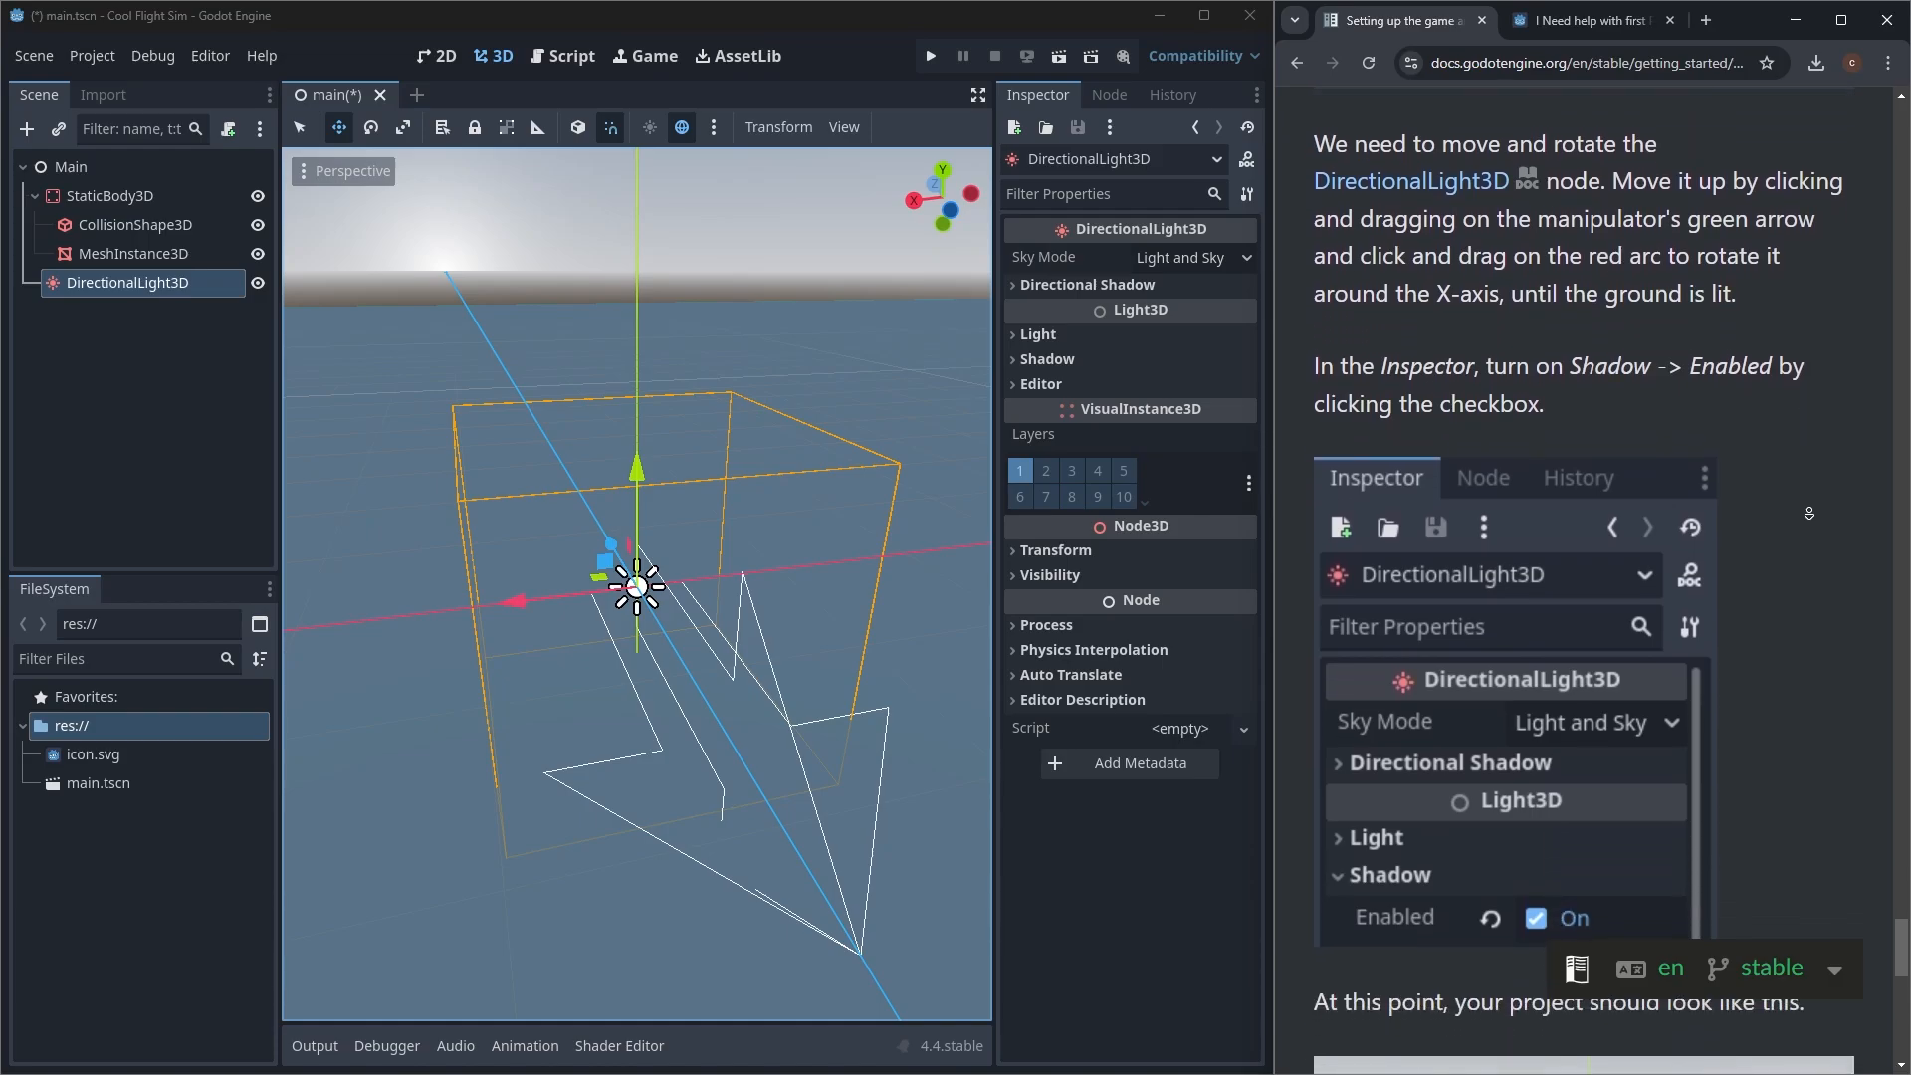
scroll(1809, 512, "down", 2)
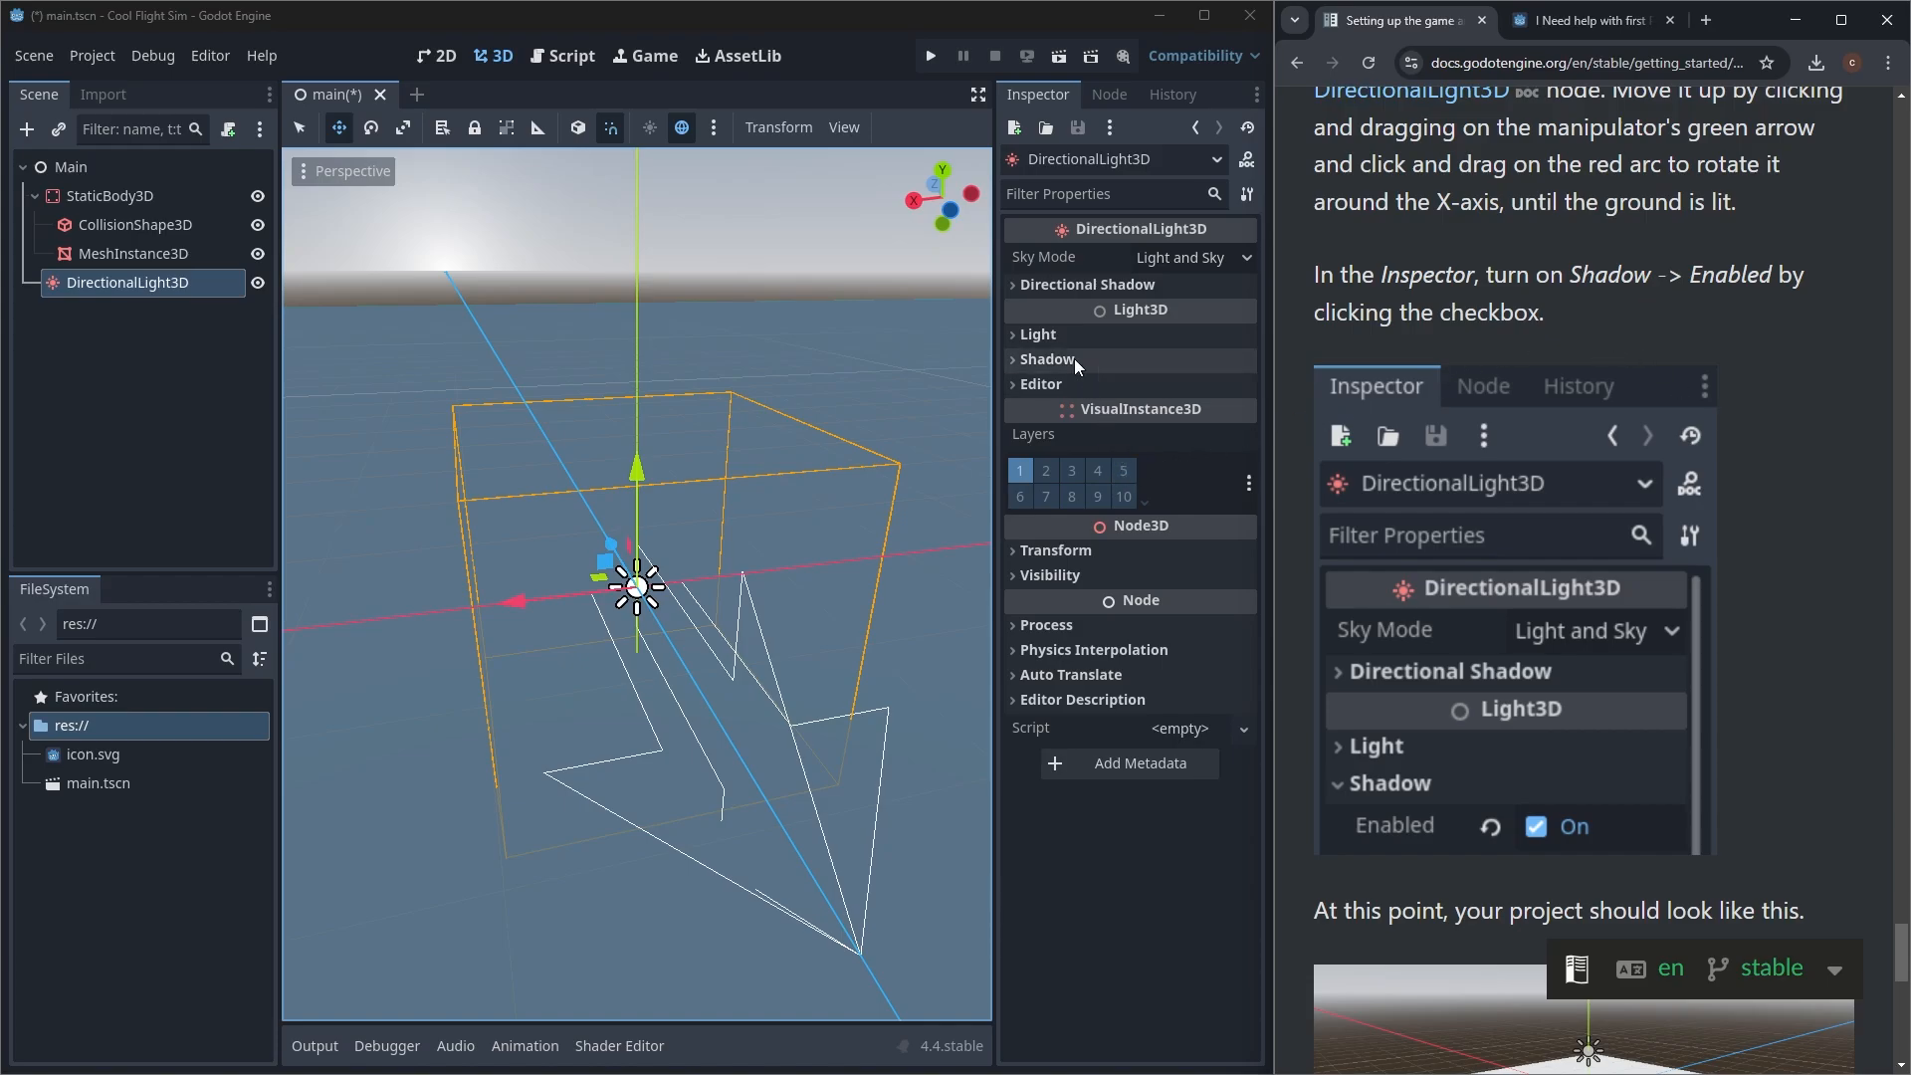
left_click(1012, 352)
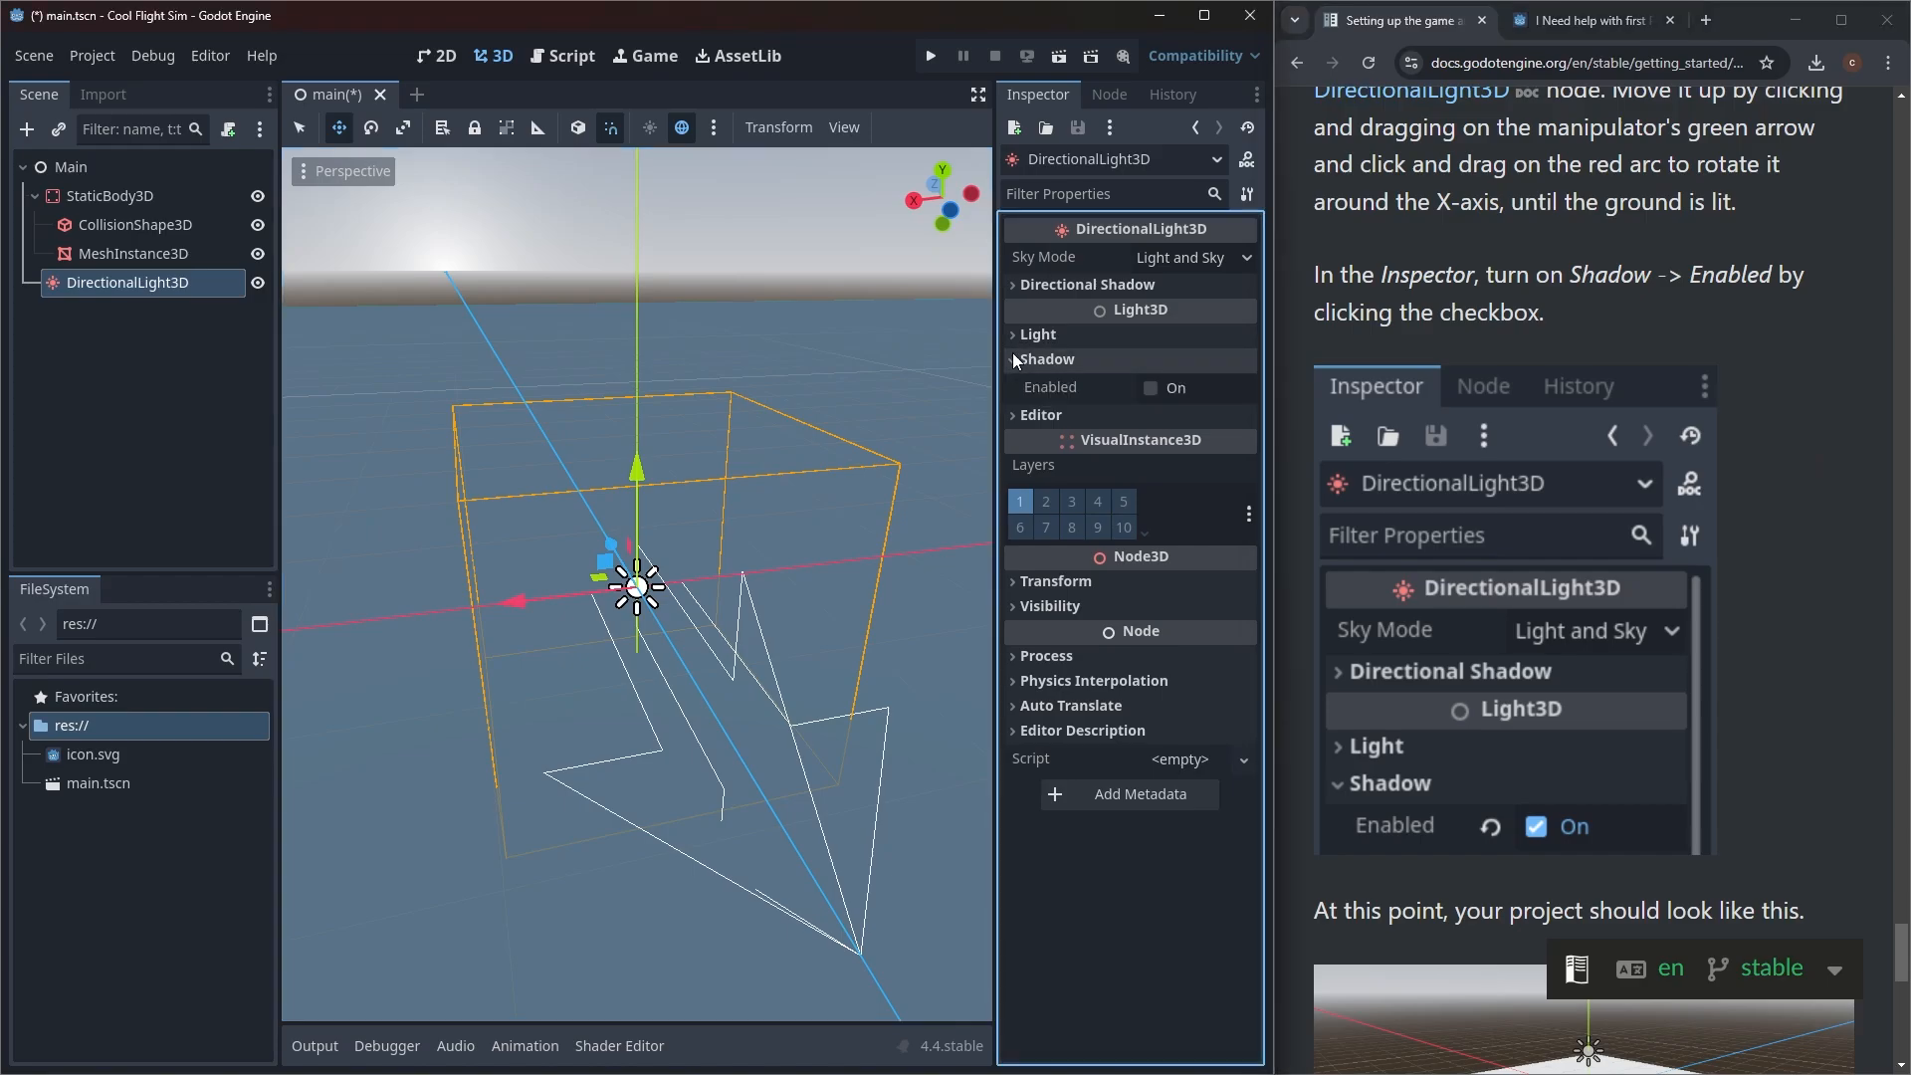
left_click(1154, 388)
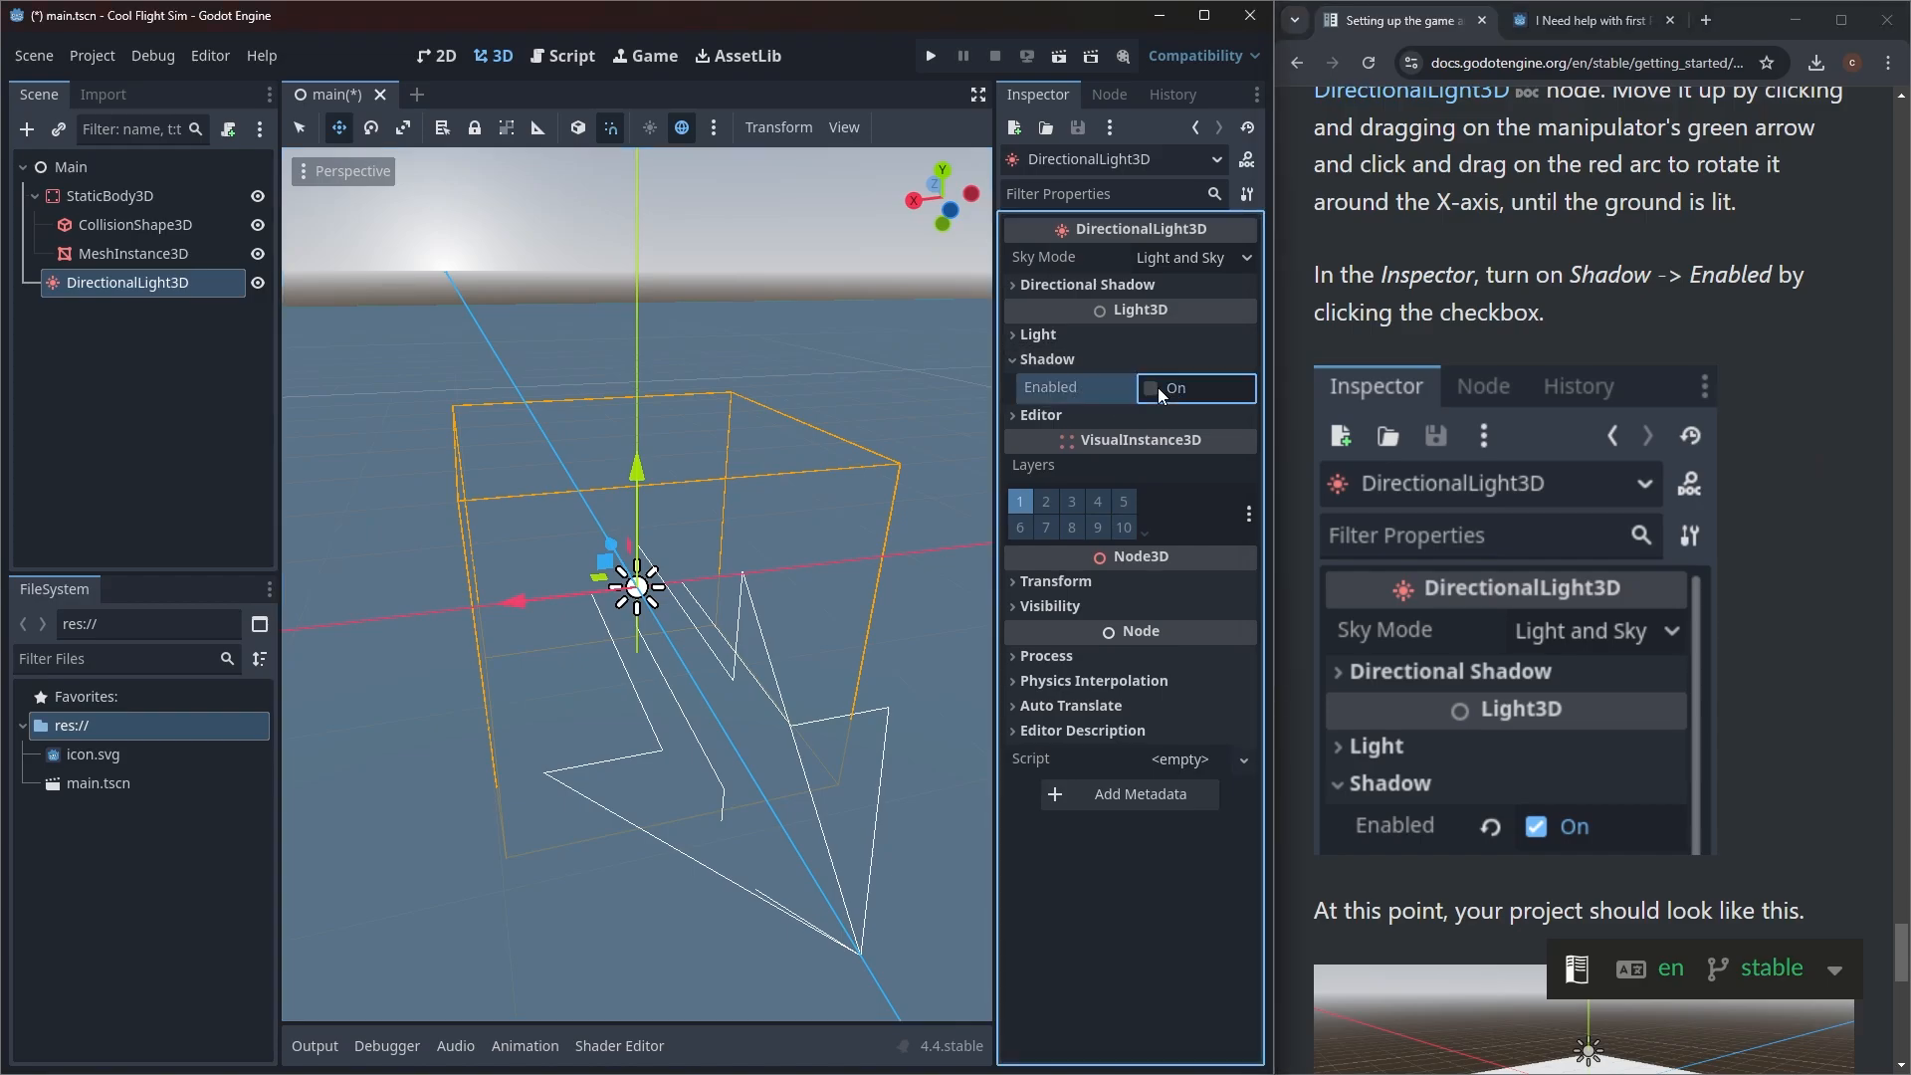
Step: Compare the whole ground in the 3D viewport with the docs' picture of the finished scene
left_click(1854, 364)
scroll(1842, 398, "down", 5)
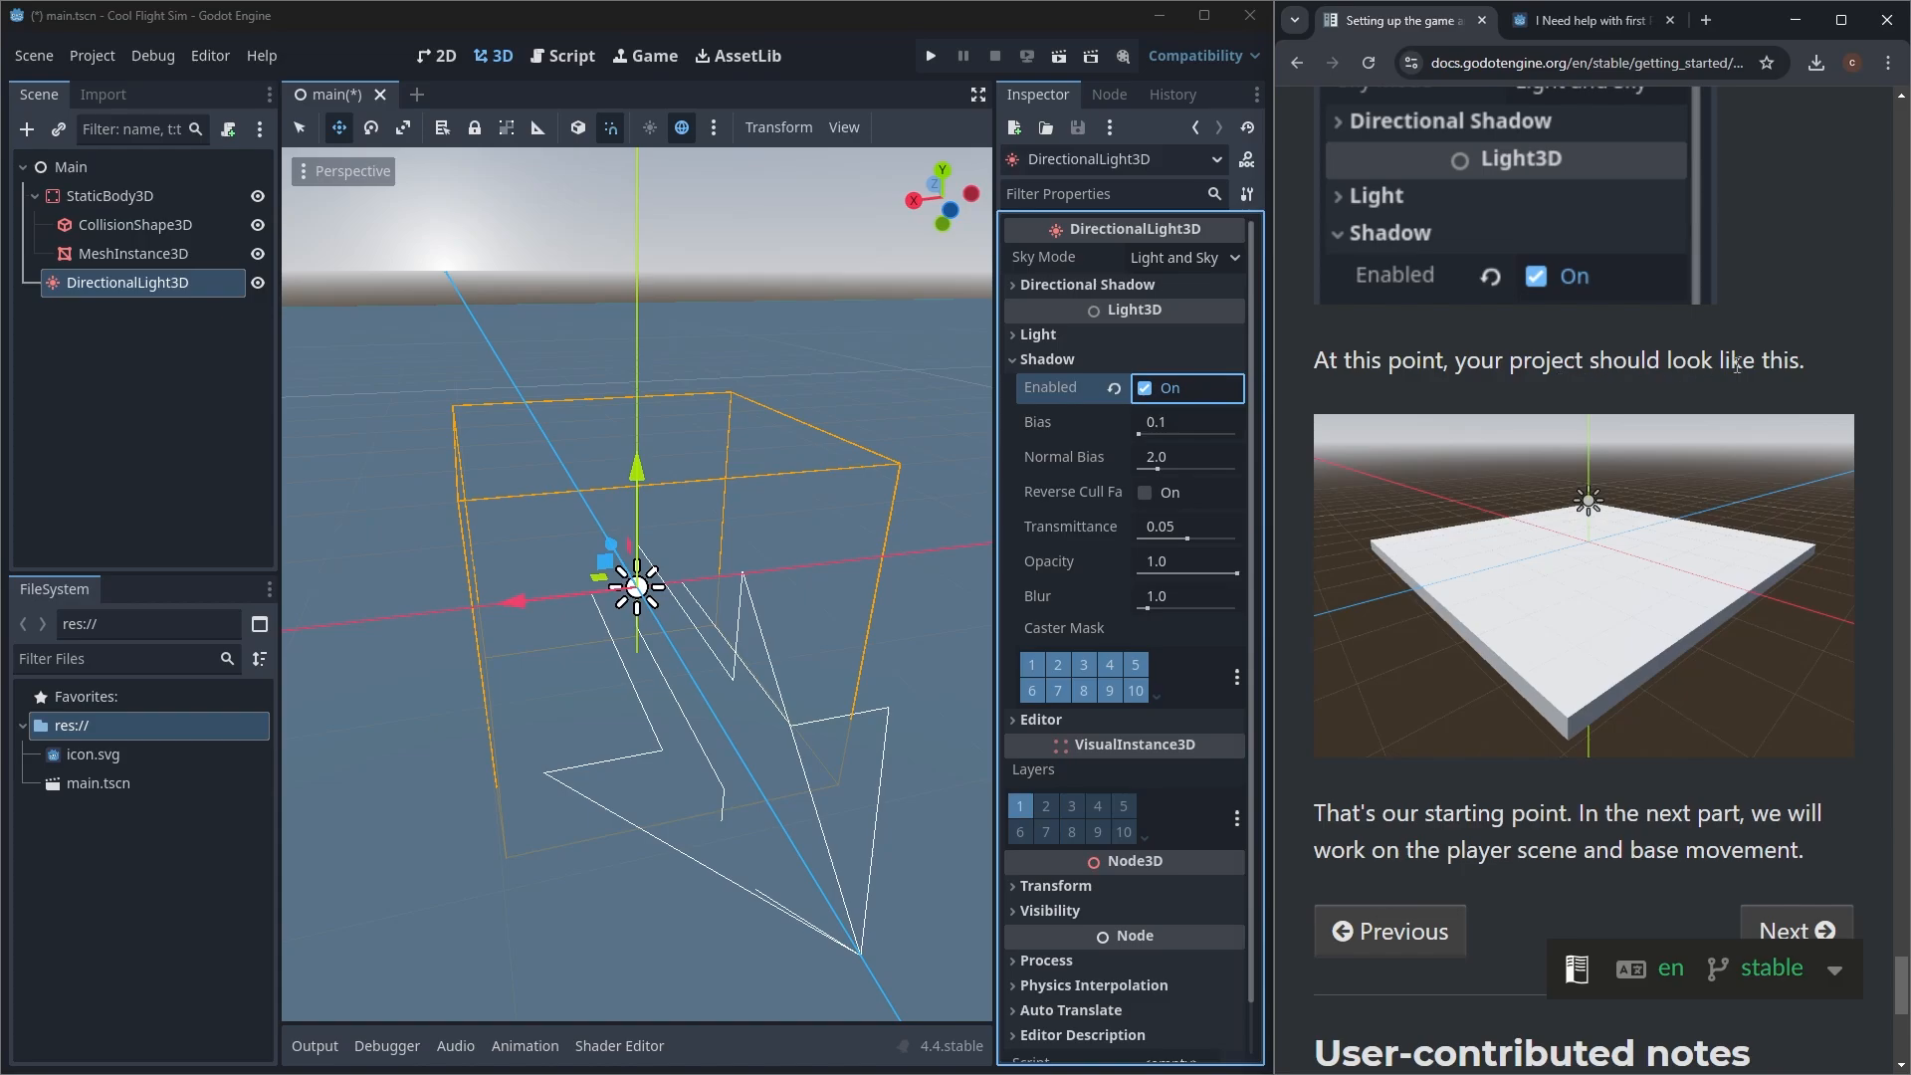
middle_click_drag(761, 580, 476, 582)
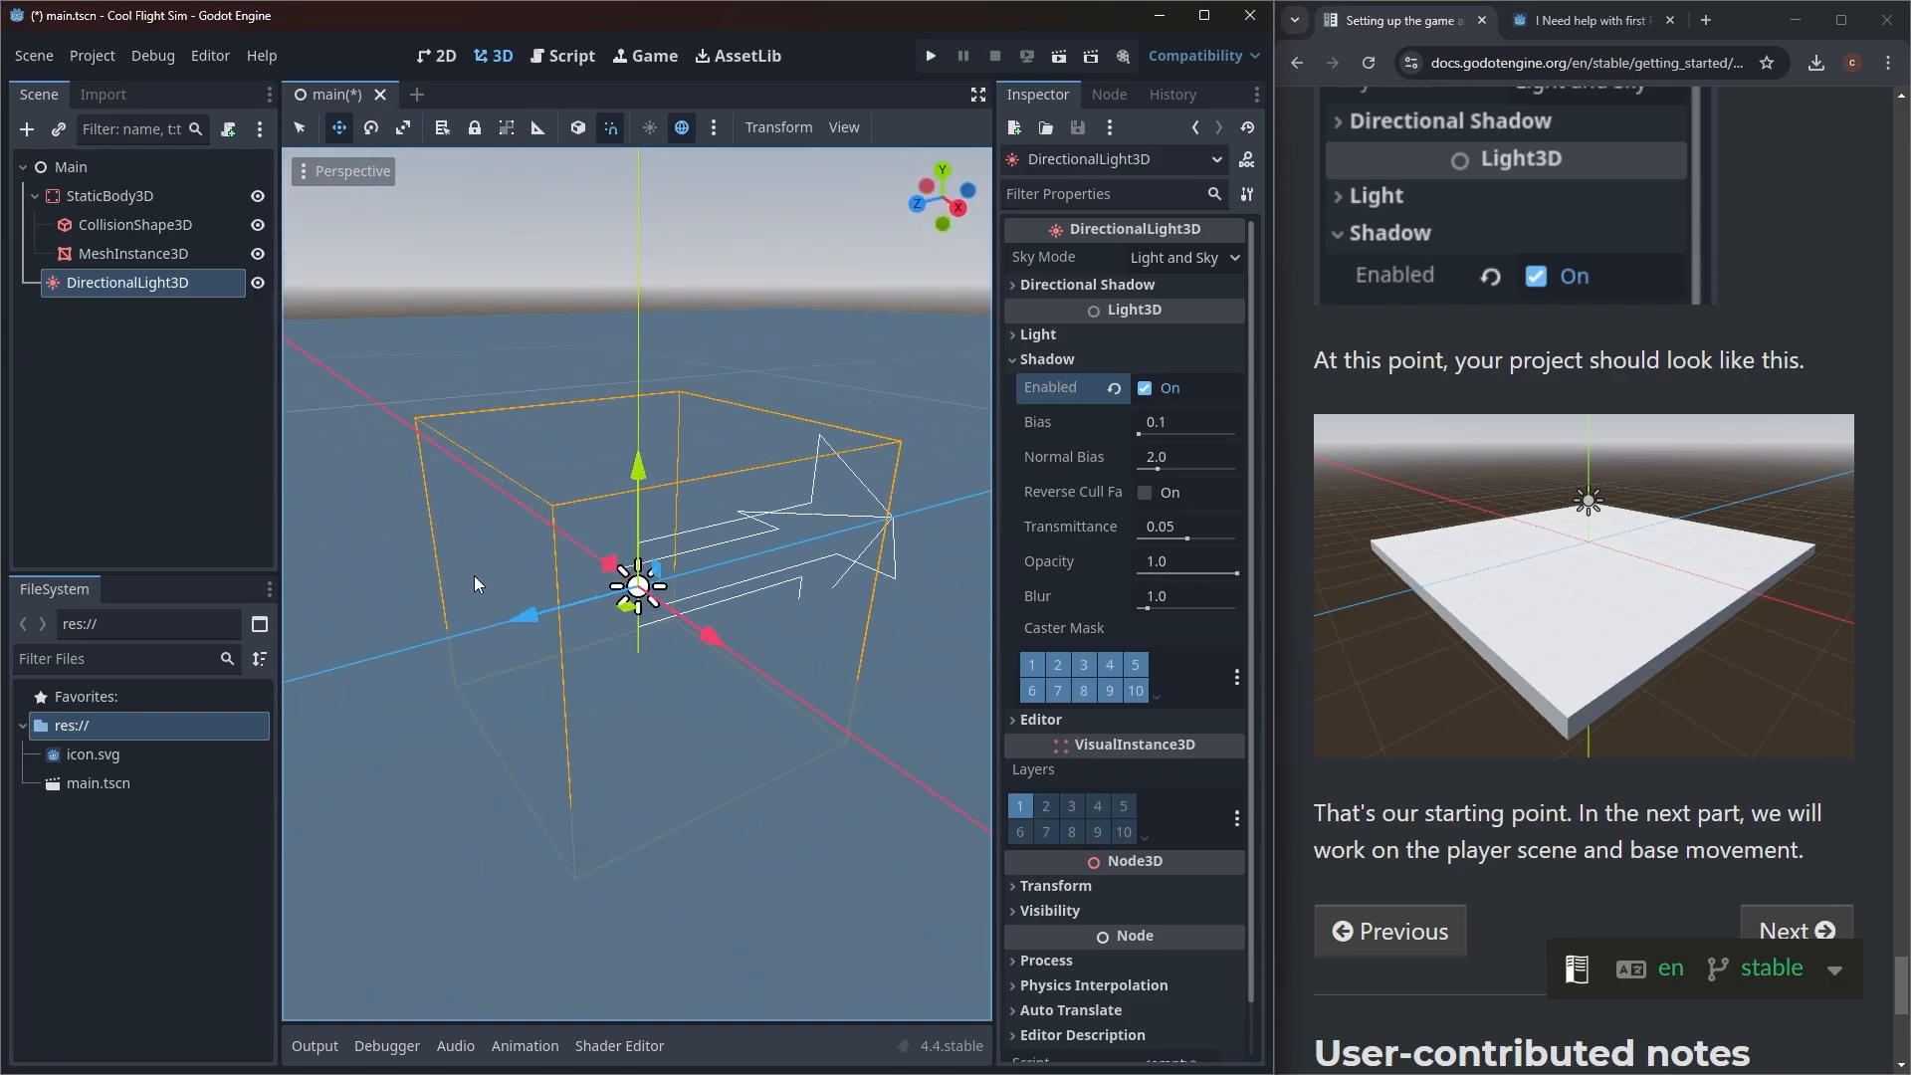
middle_click_drag(606, 545, 678, 903, "shift")
scroll(678, 902, "down", 10)
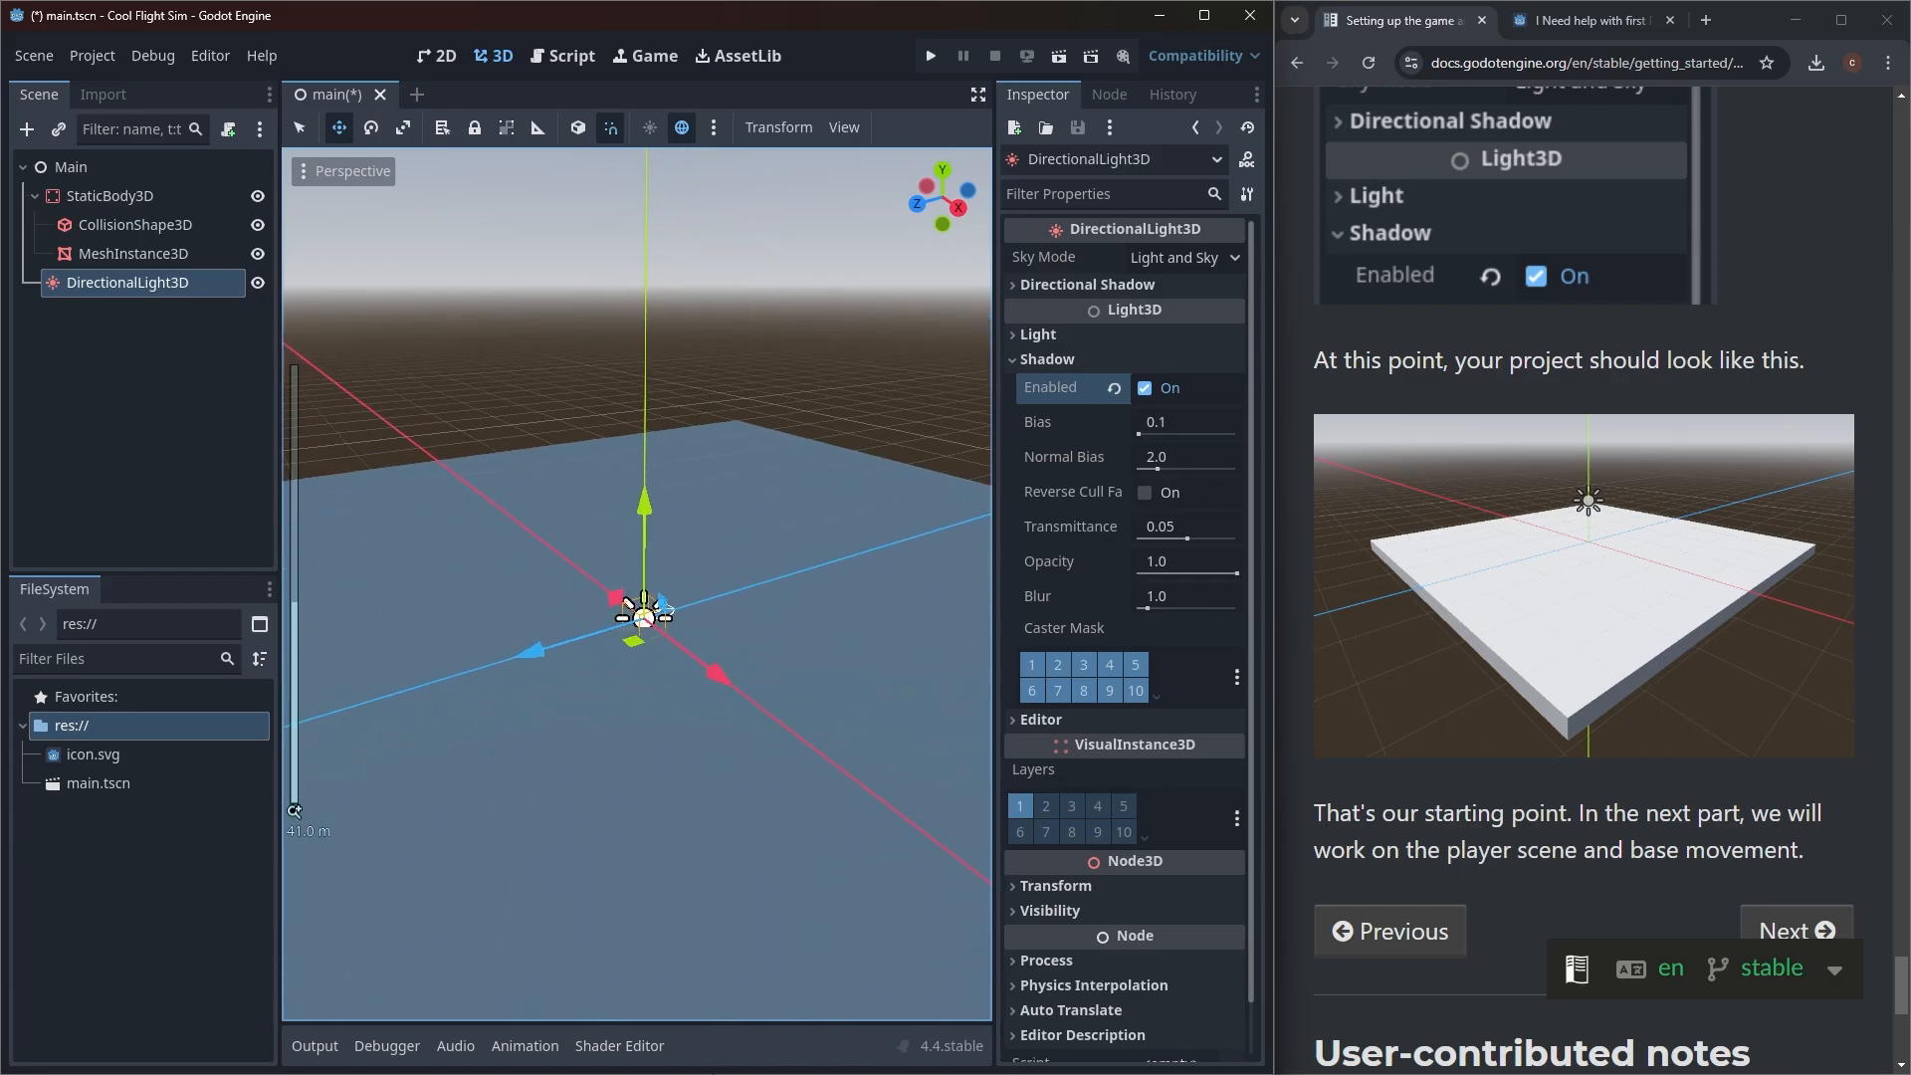
scroll(762, 964, "down", 8)
scroll(757, 926, "up", 4)
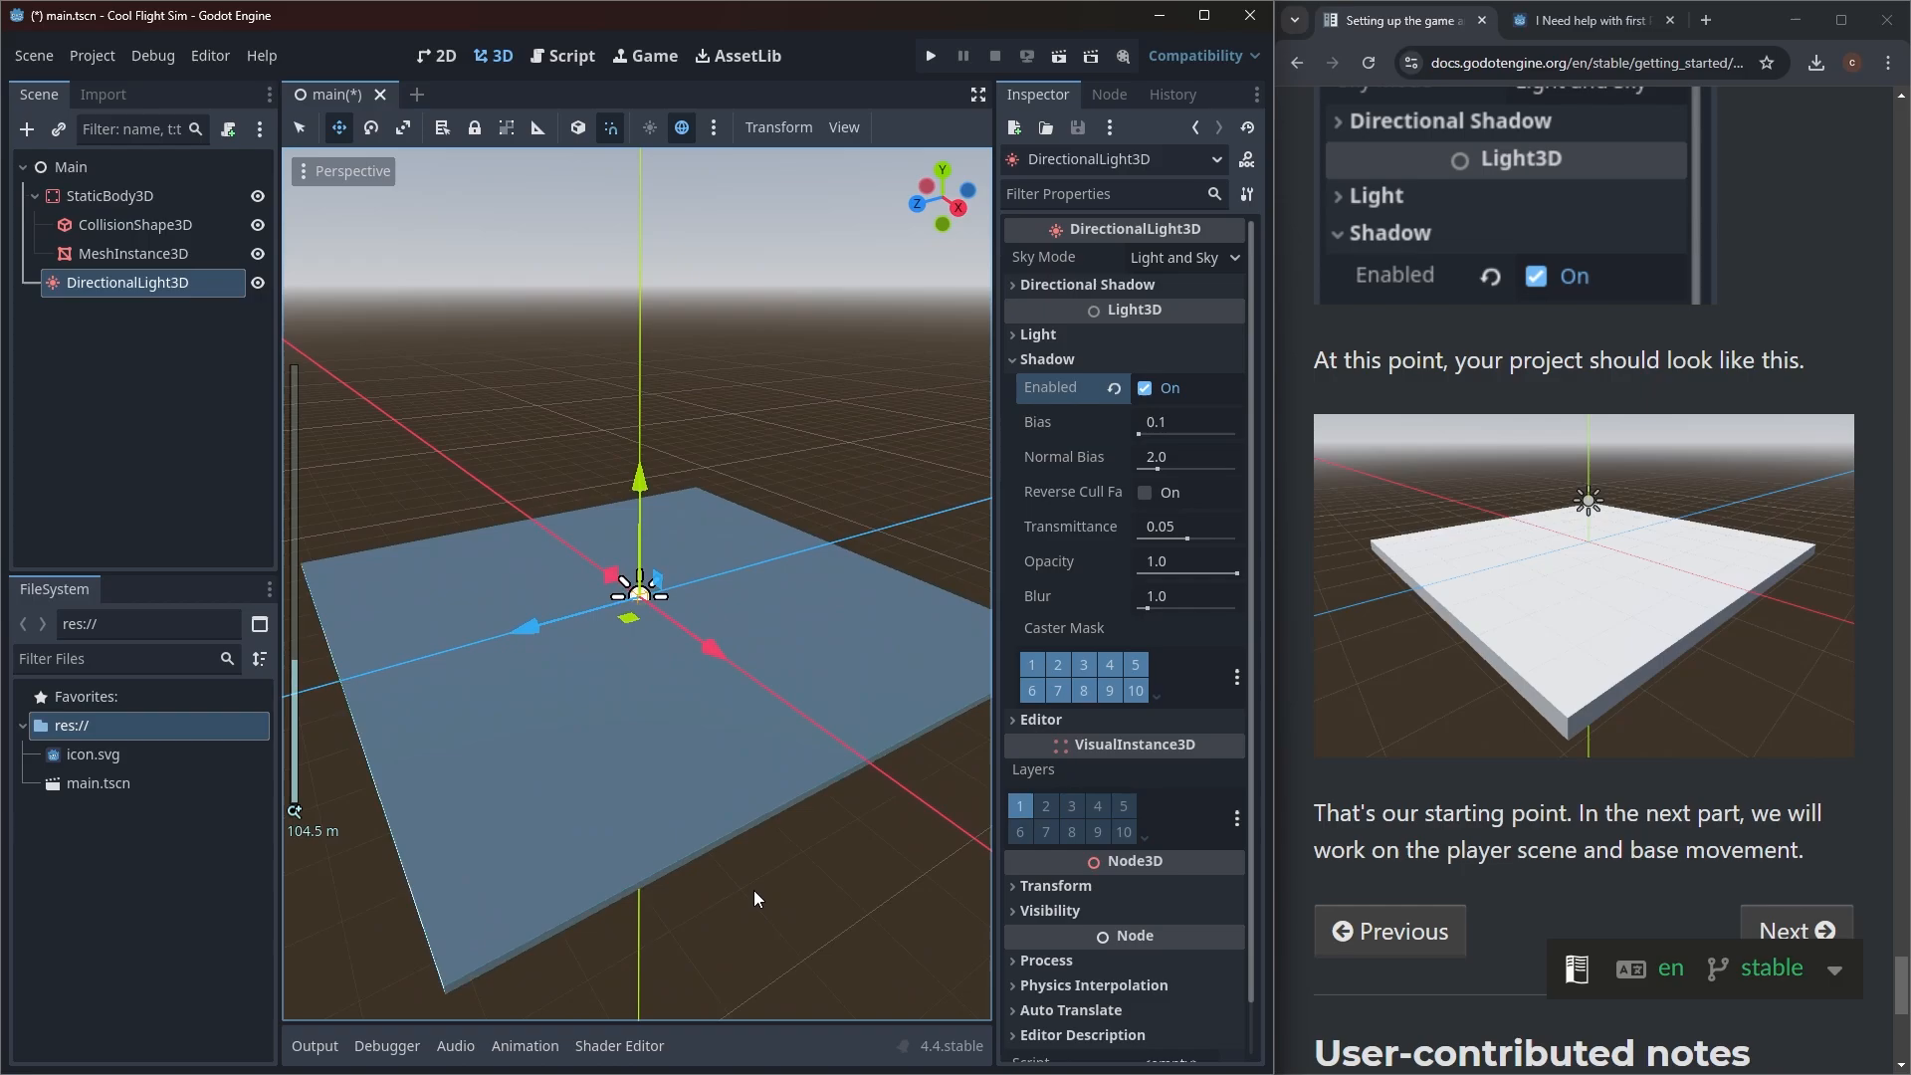
Step: Move the DirectionalLight3D up along the Y axis, above the ground
scroll(762, 908, "up", 2)
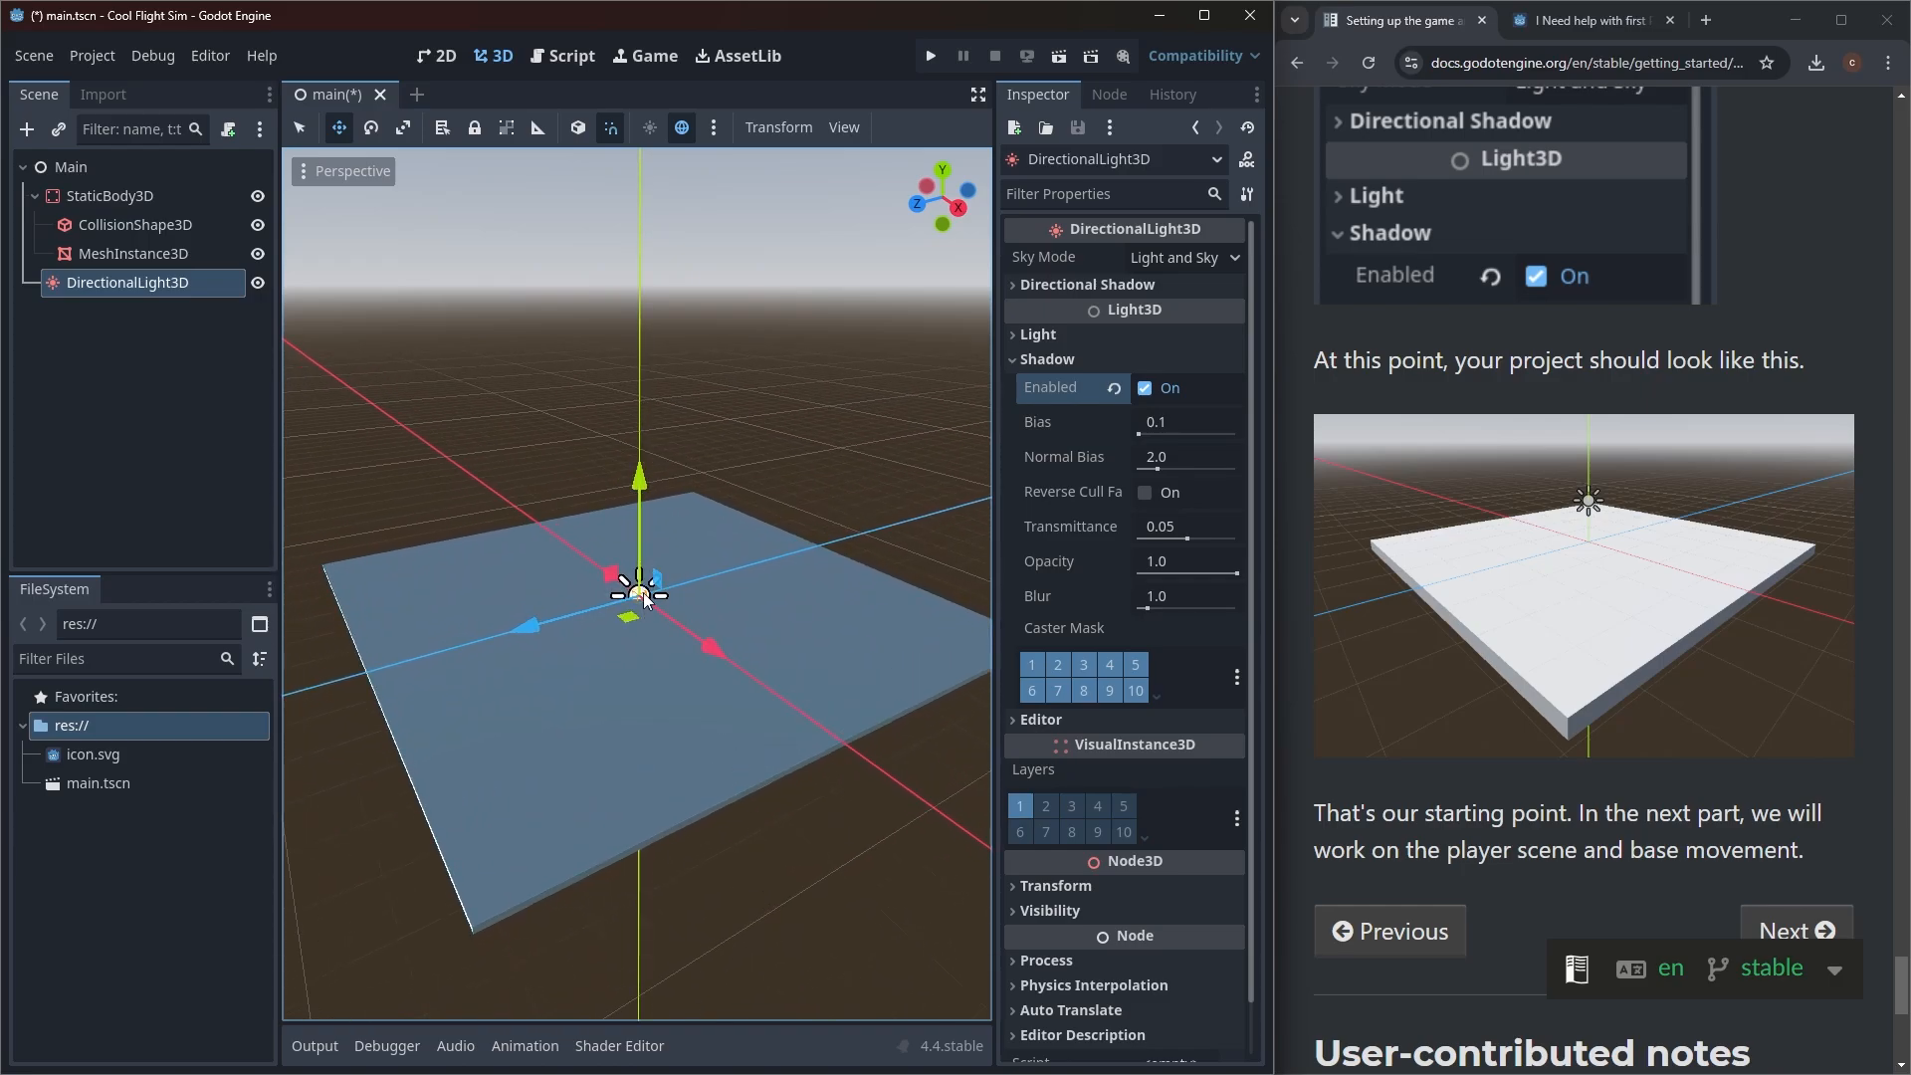
scroll(658, 619, "up", 15)
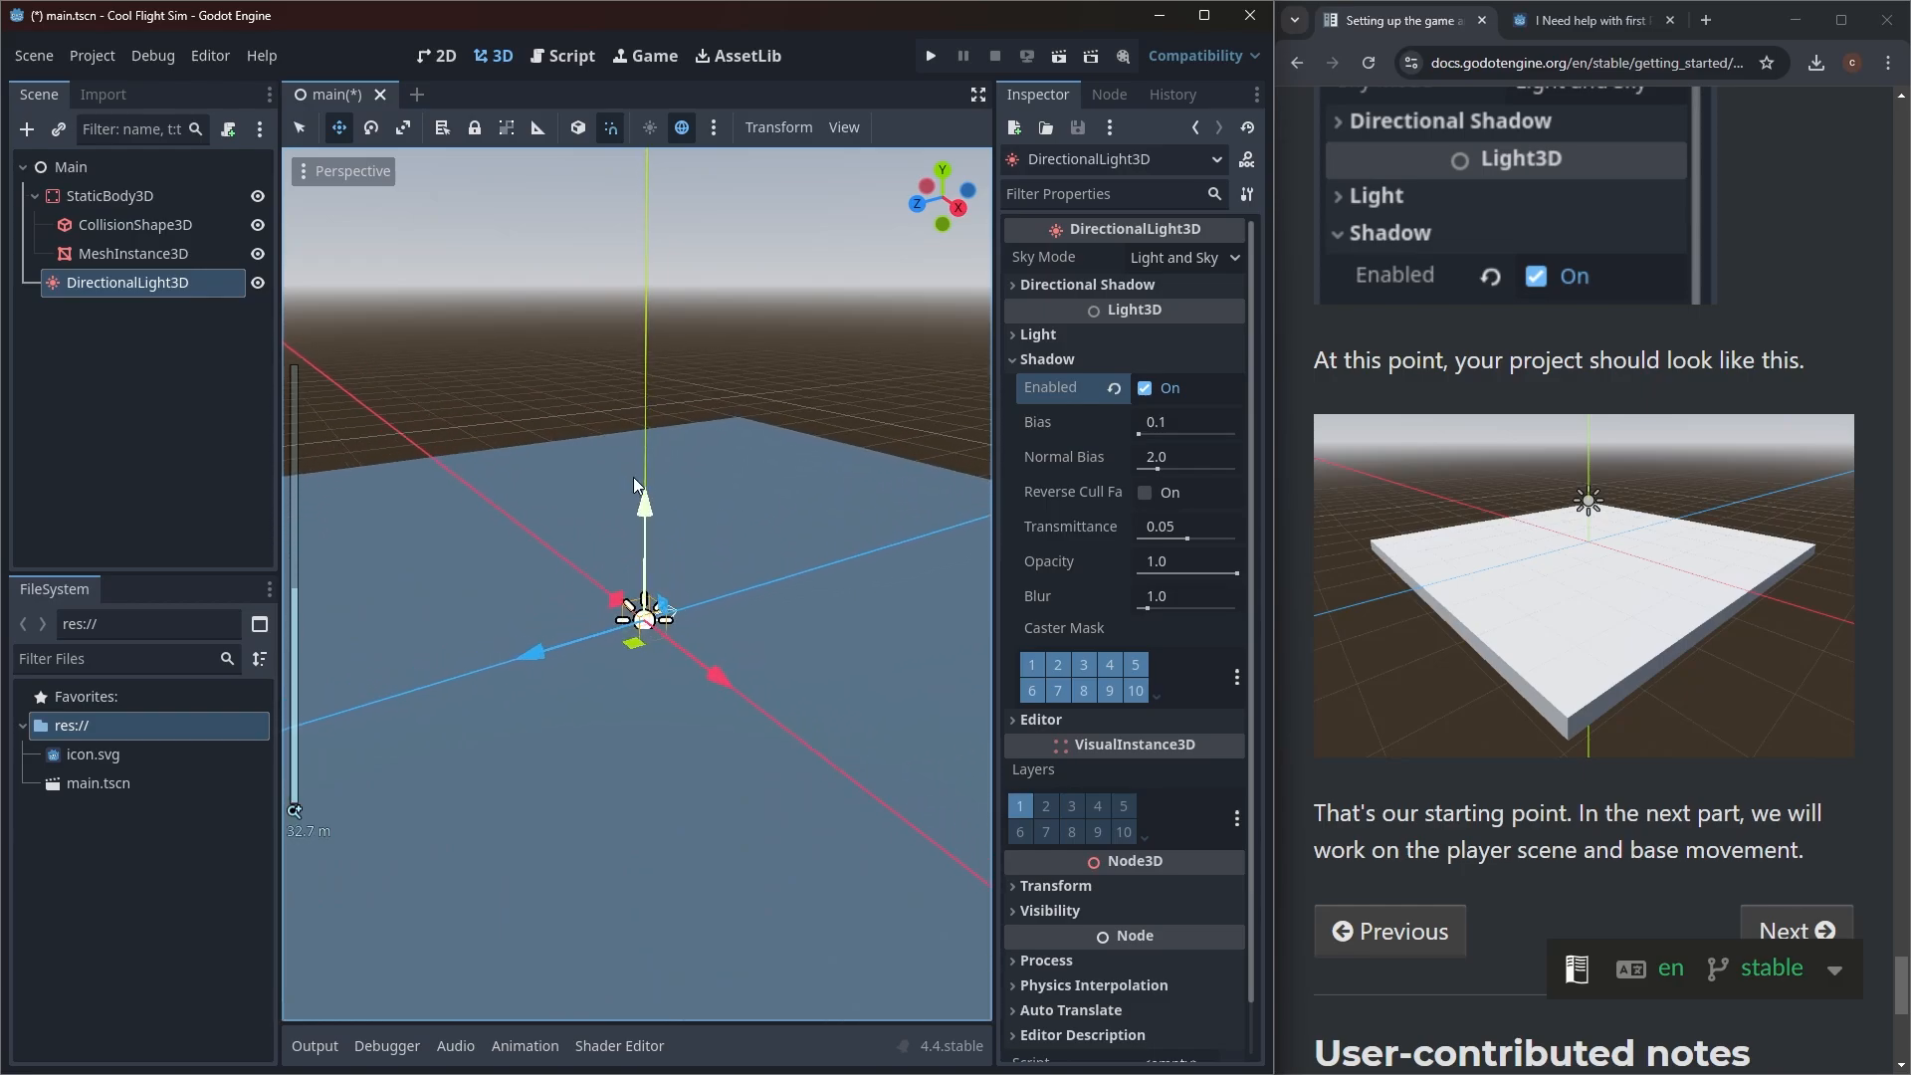
scroll(607, 367, "up", 2)
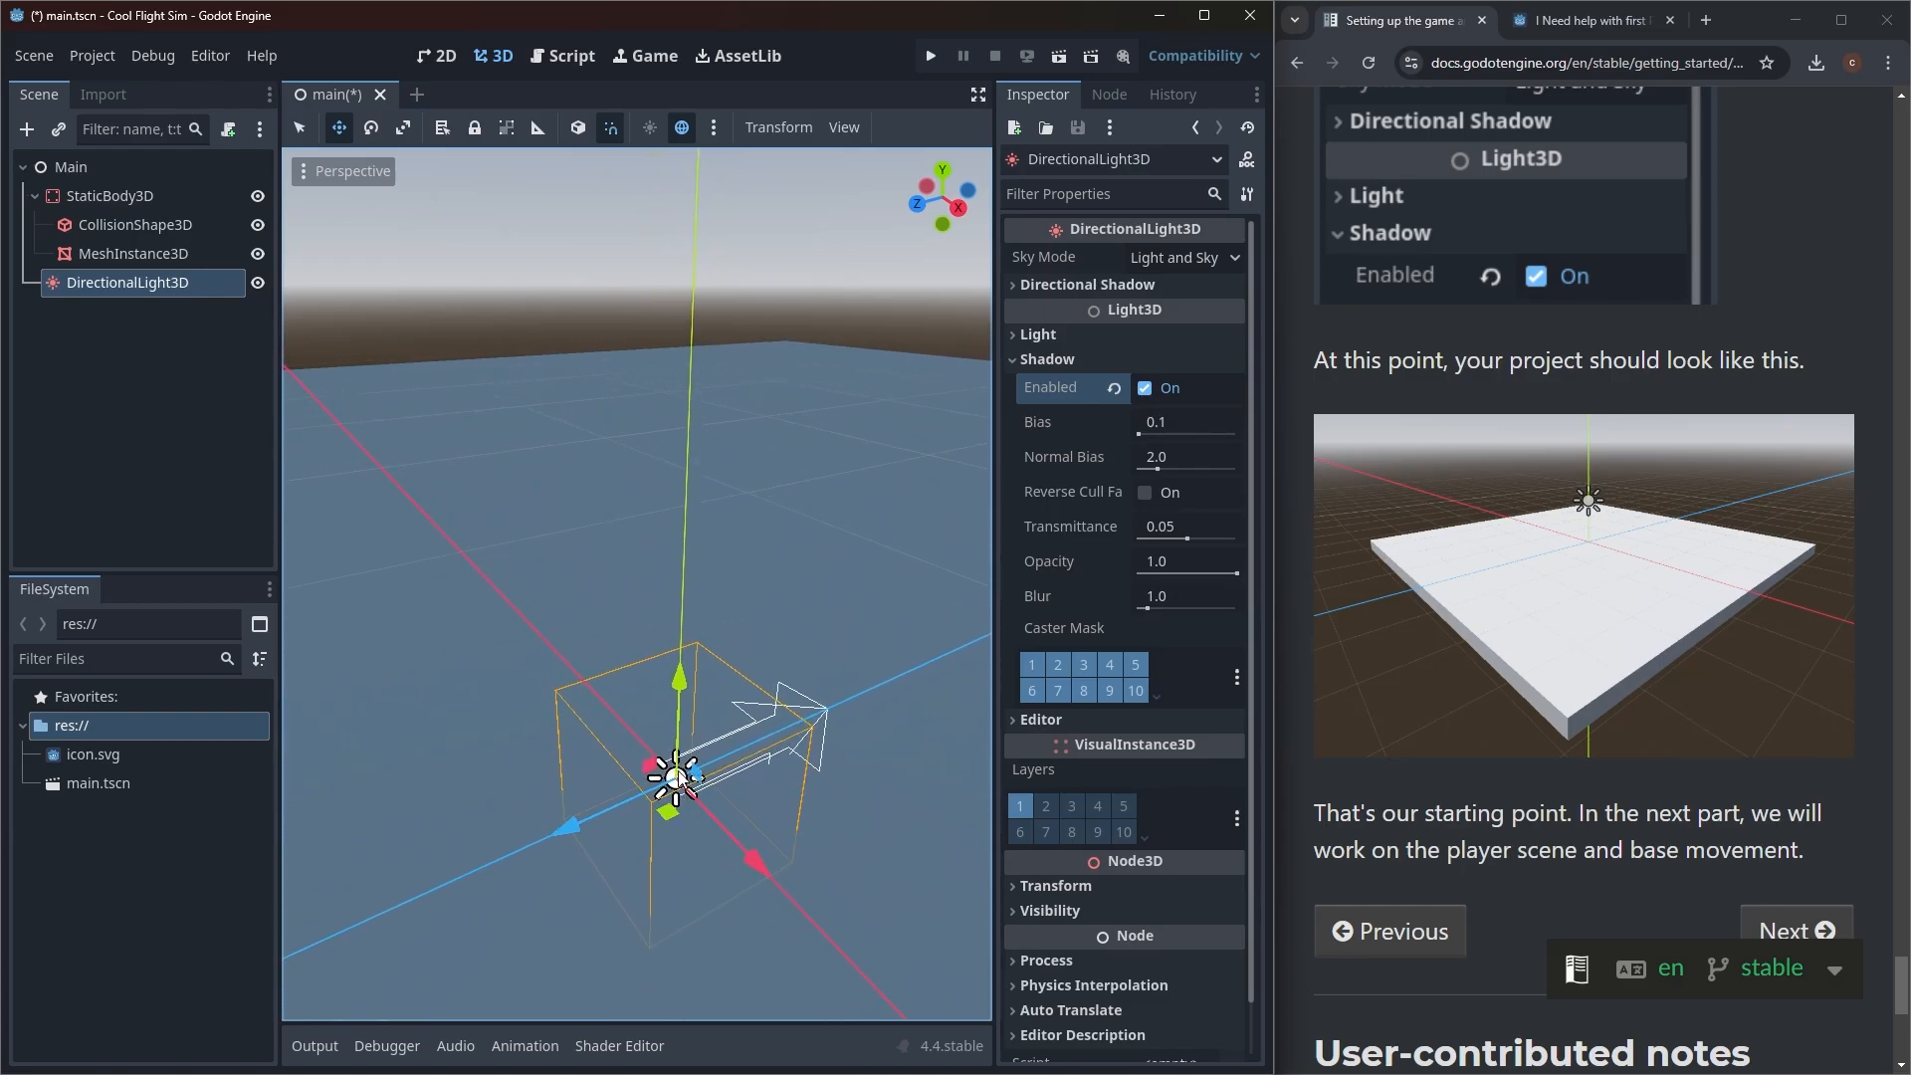
left_click_drag(678, 686, 719, 448)
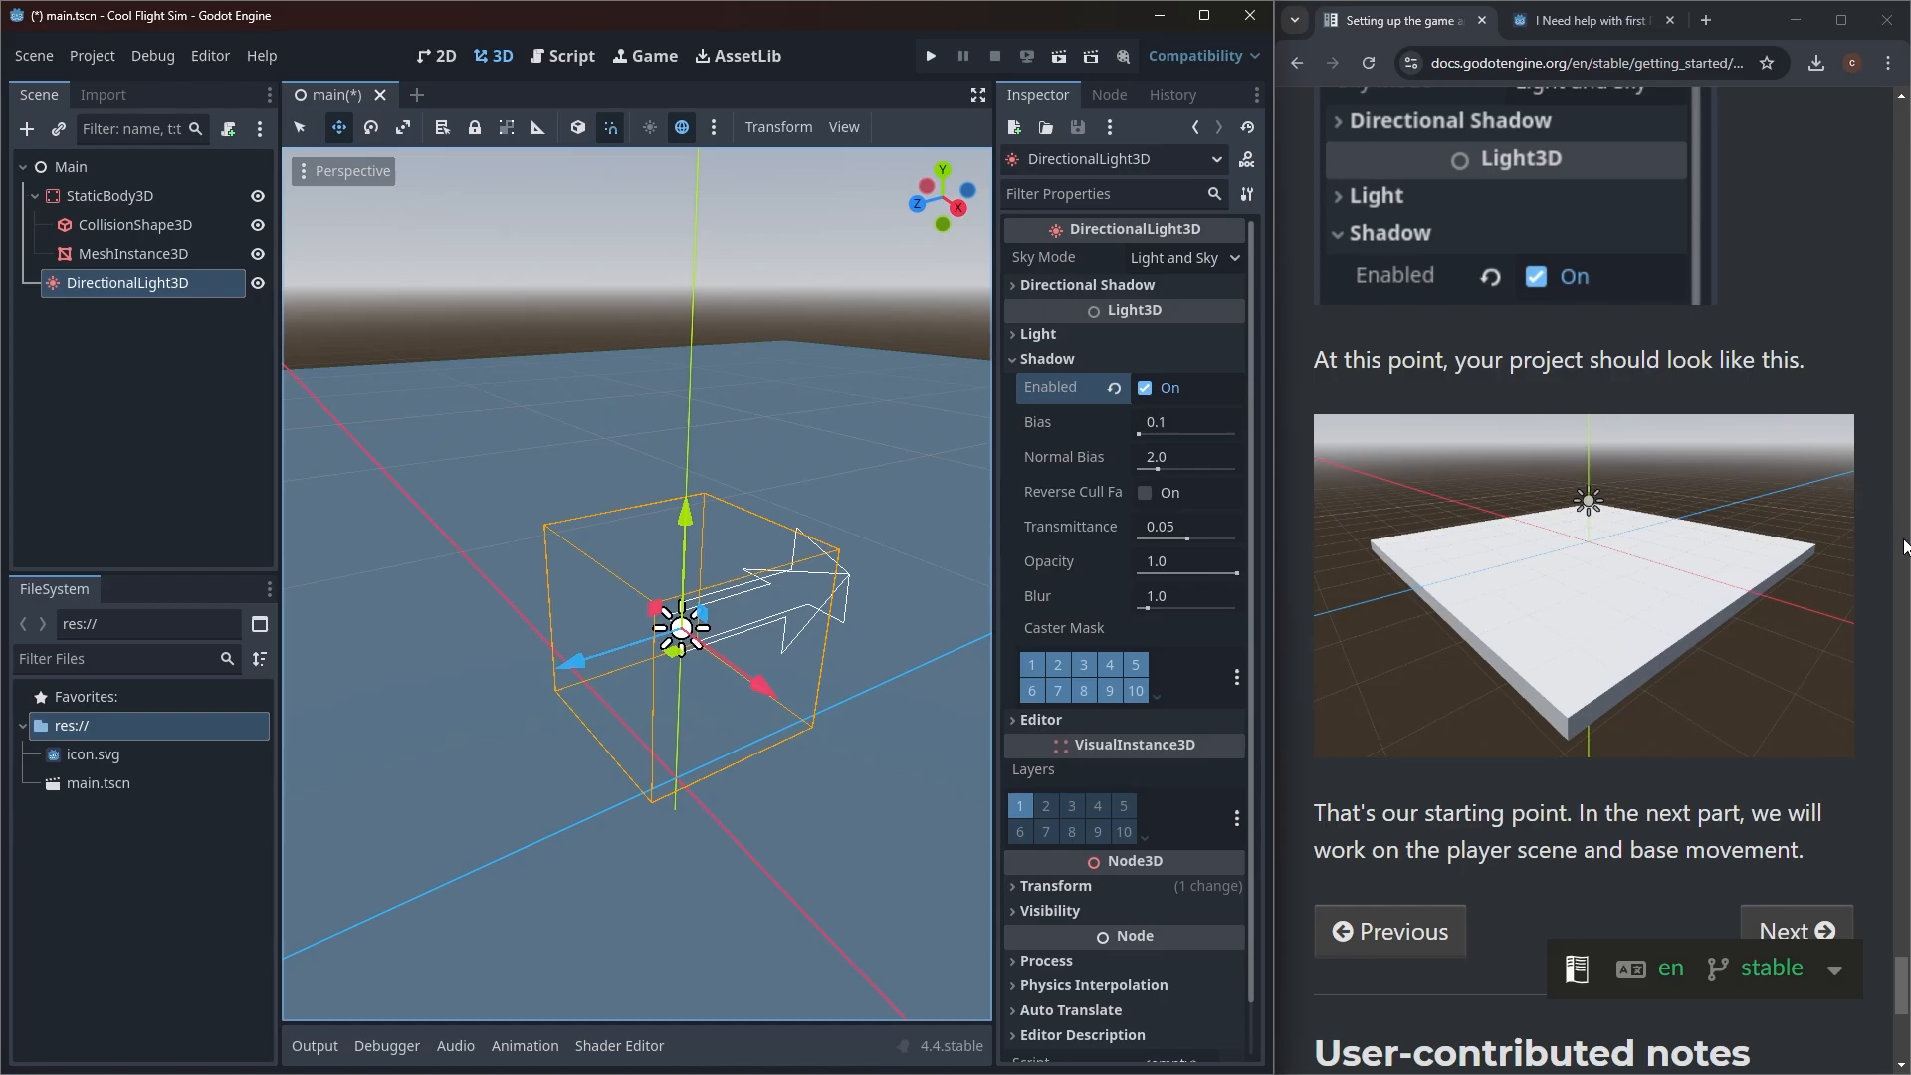
Step: Following the docs, rotate the DirectionalLight3D around its X axis until the ground is lit, and raise it further along Y
middle_click(1874, 541)
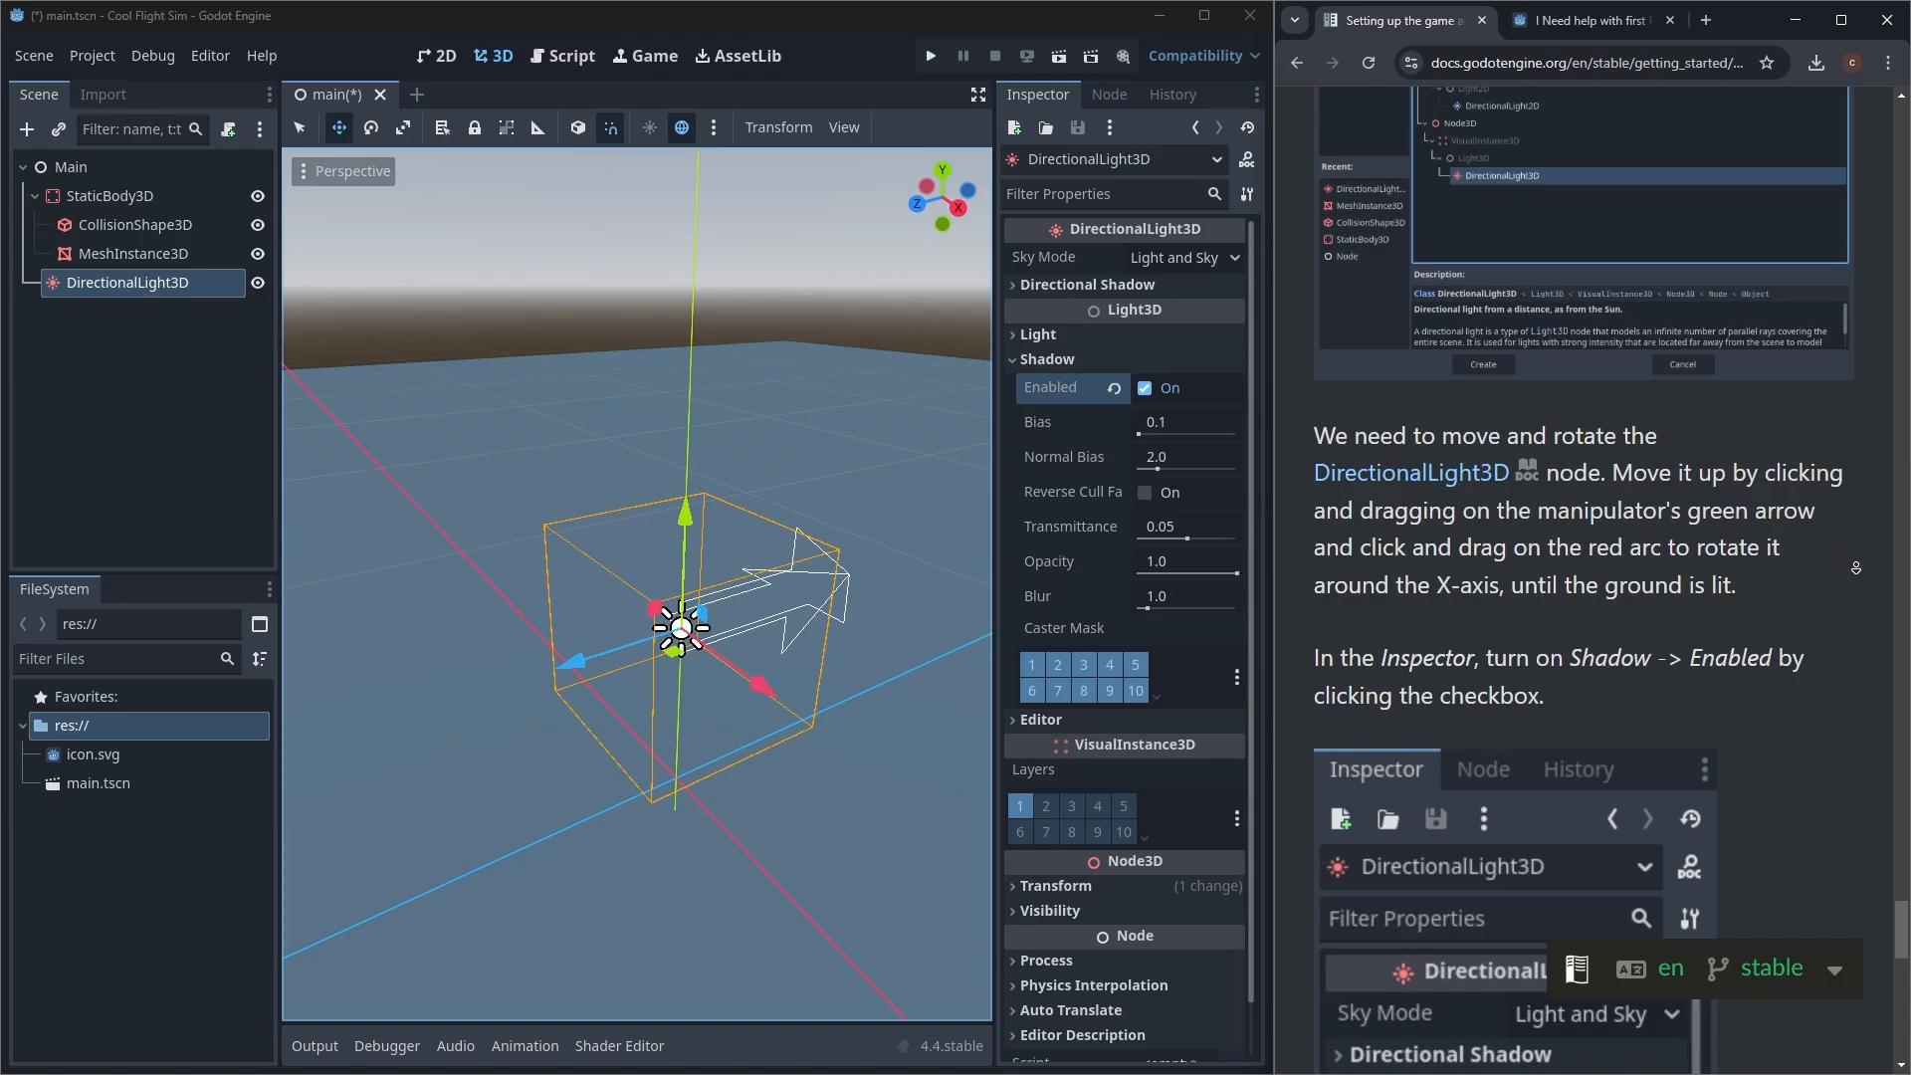
middle_click(1858, 584)
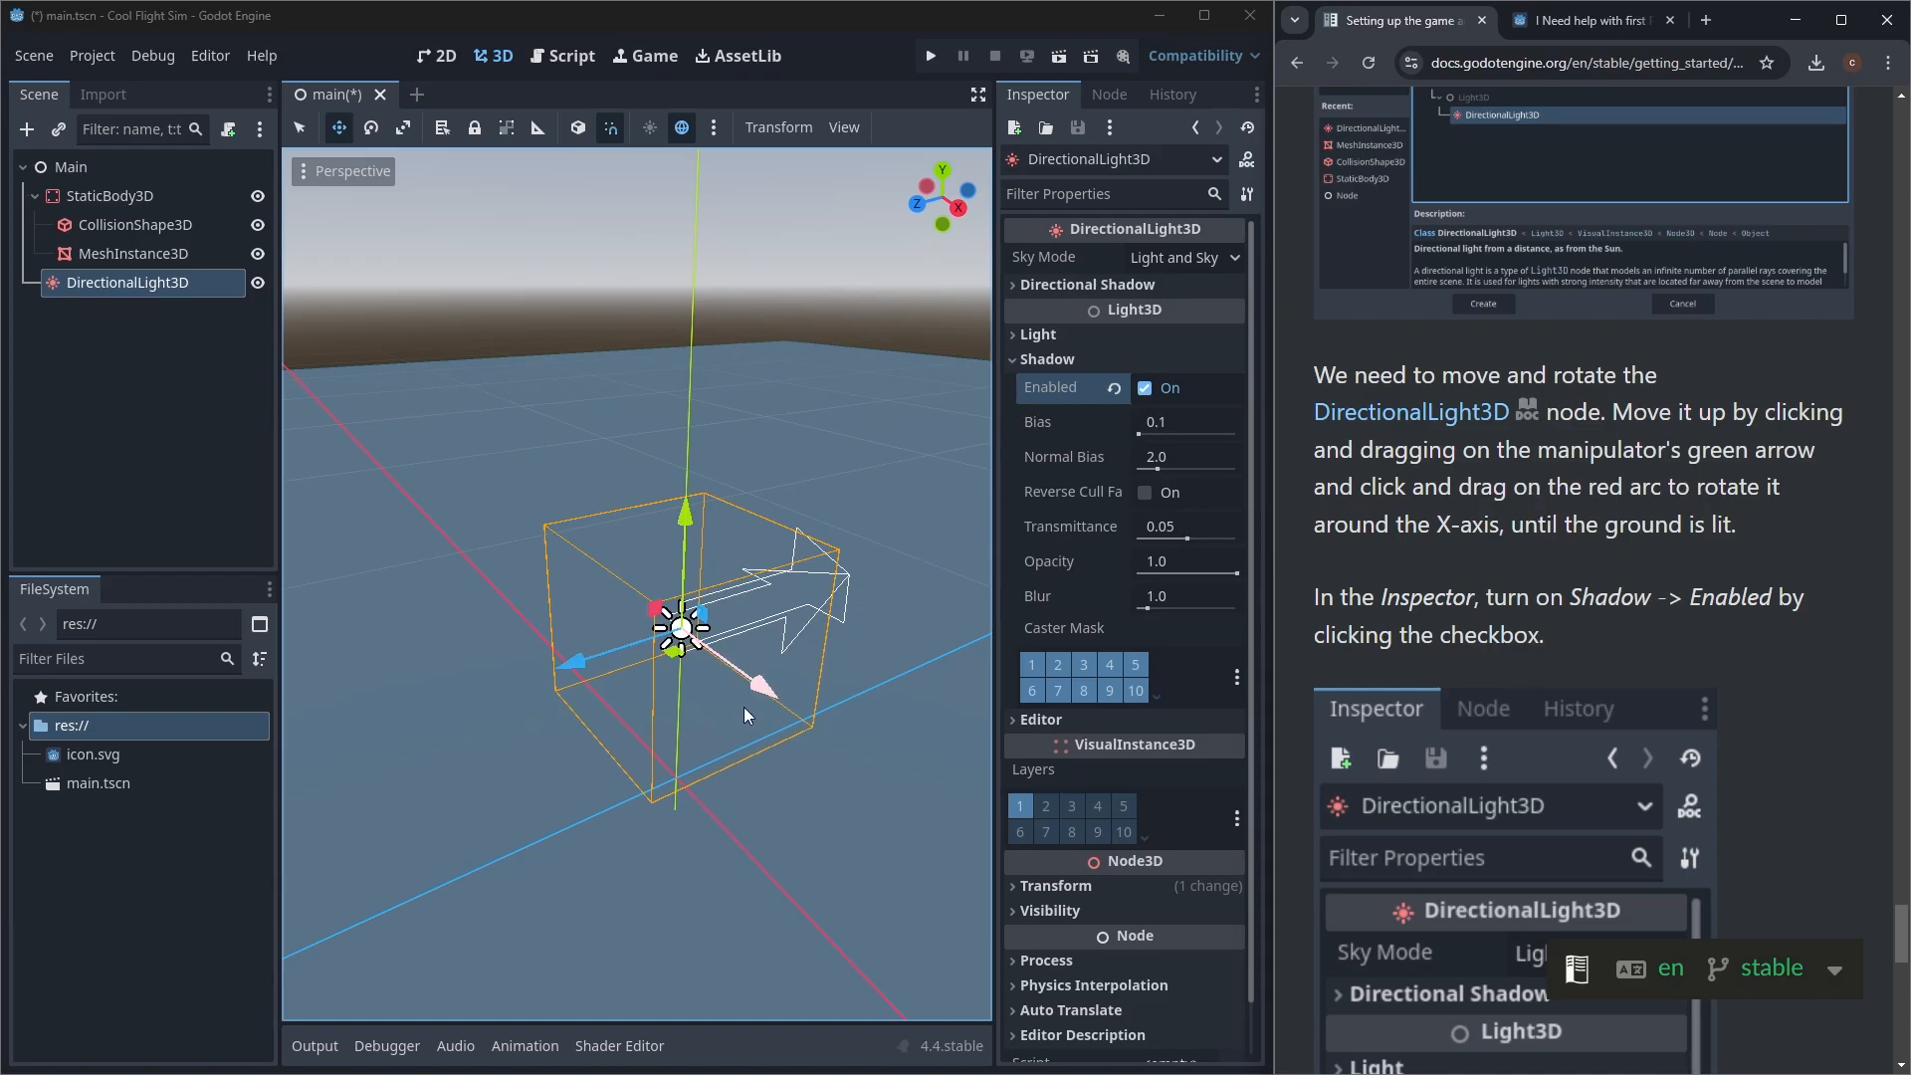
left_click(298, 125)
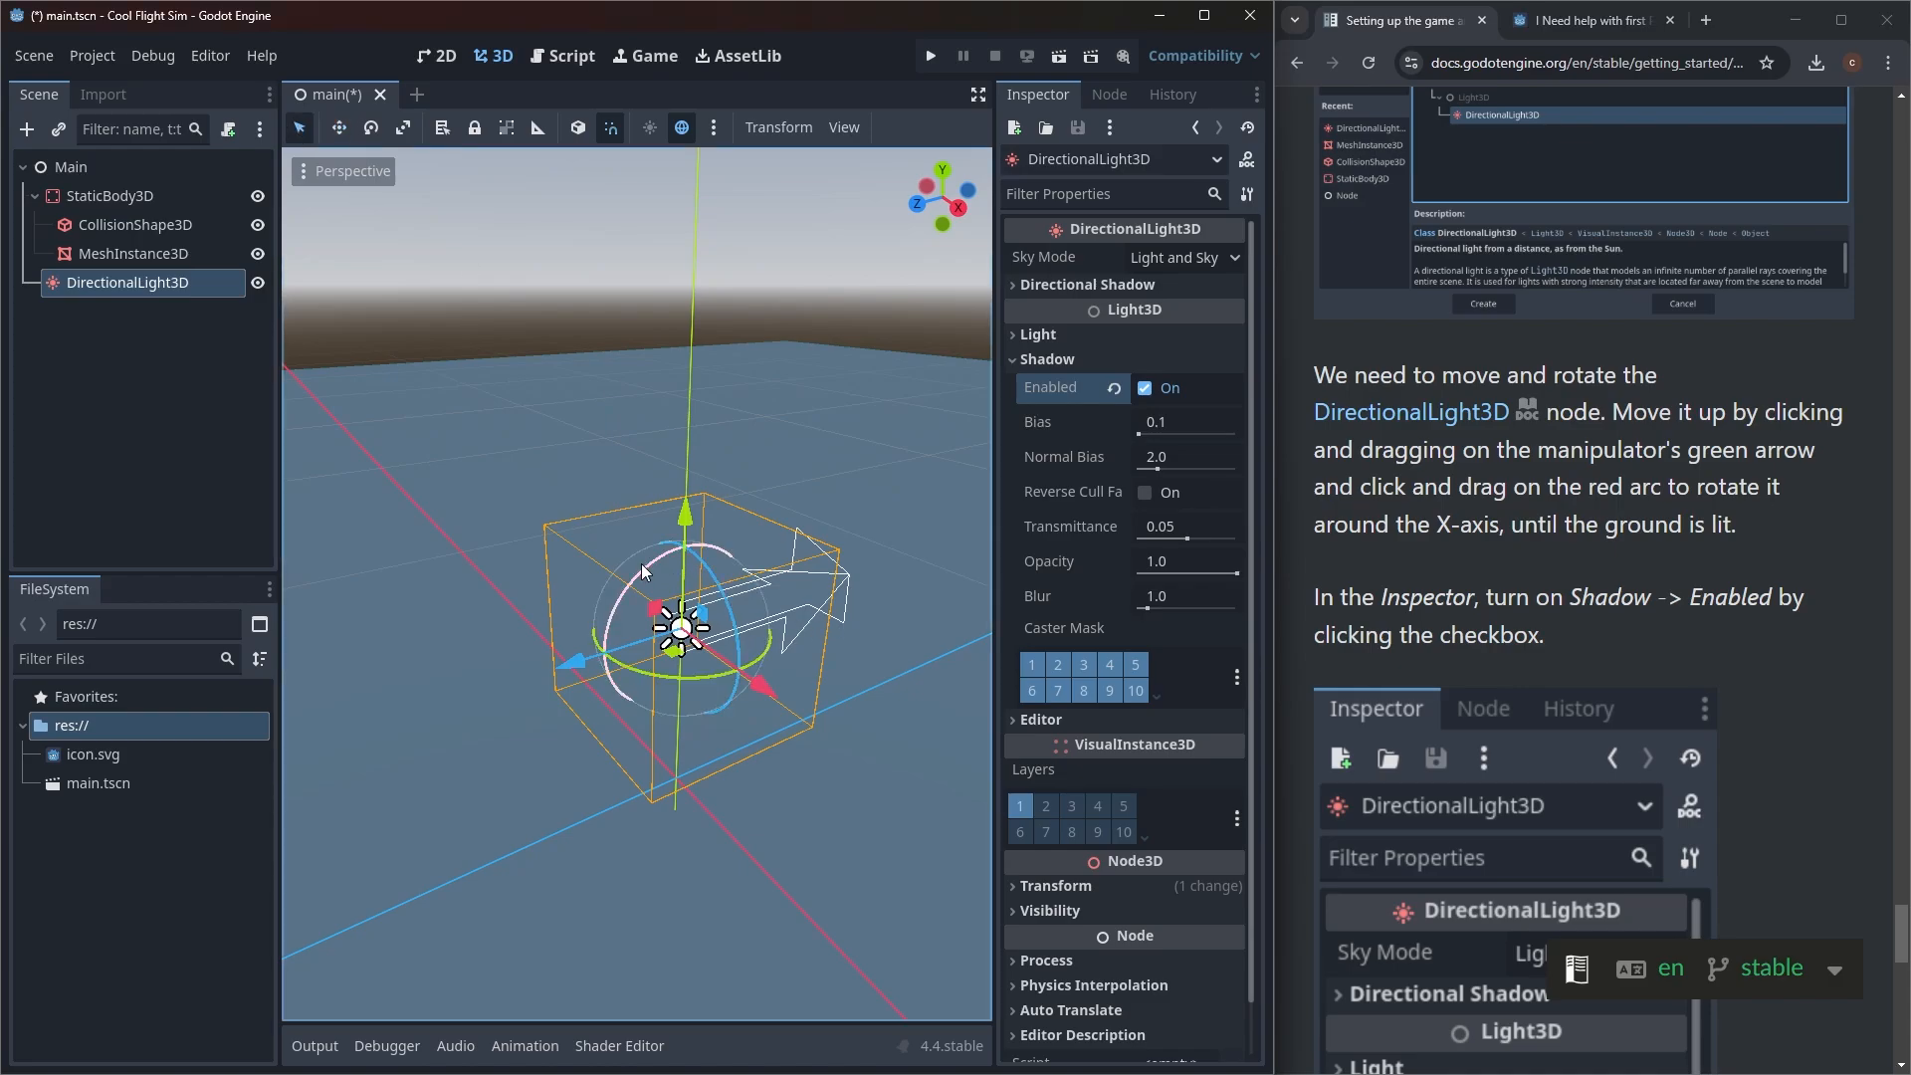
left_click_drag(641, 564, 796, 489)
right_click(796, 489)
left_click_drag(657, 553, 732, 85)
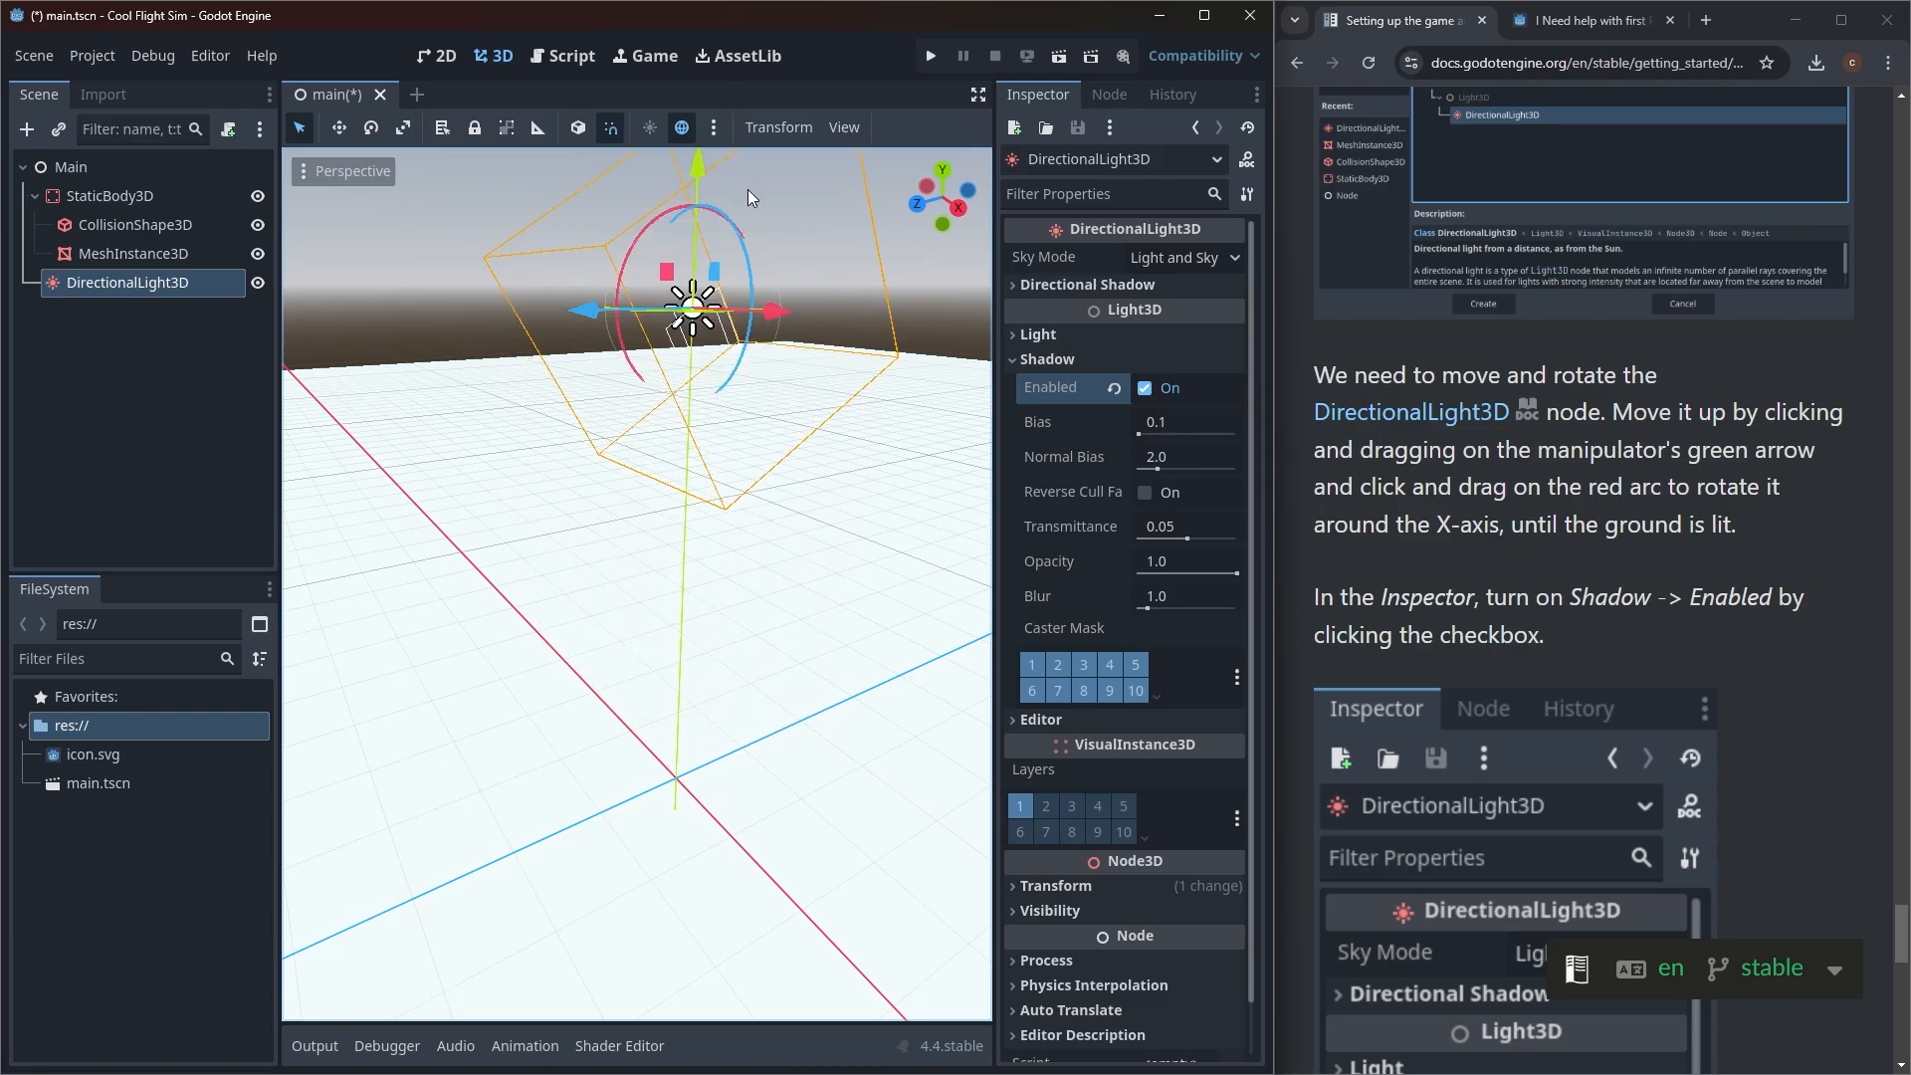
Step: Raise the DirectionalLight3D higher above the centre of the ground along the Y axis and check it against the whole ground
middle_click_drag(603, 521, 605, 857, "shift")
middle_click_drag(563, 540, 583, 669)
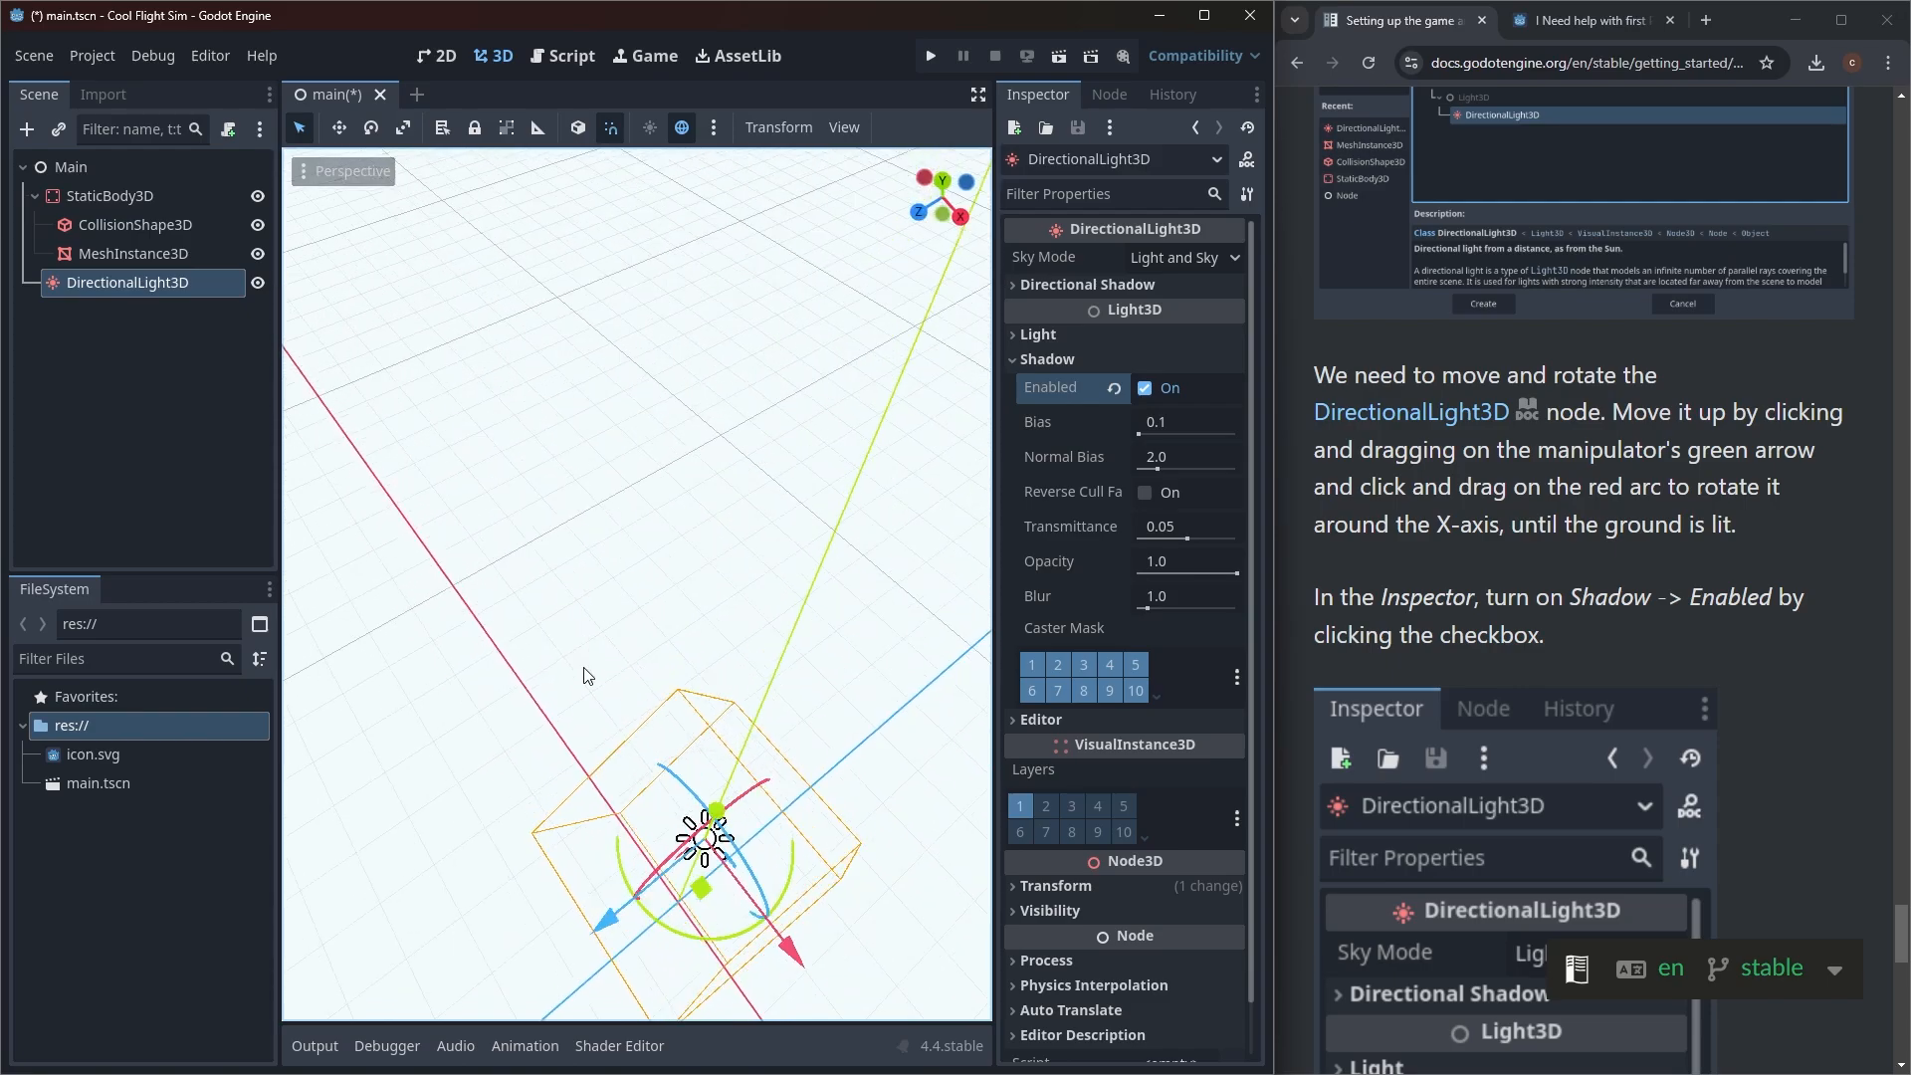
scroll(580, 719, "down", 1)
scroll(584, 732, "down", 10)
scroll(593, 766, "up", 4)
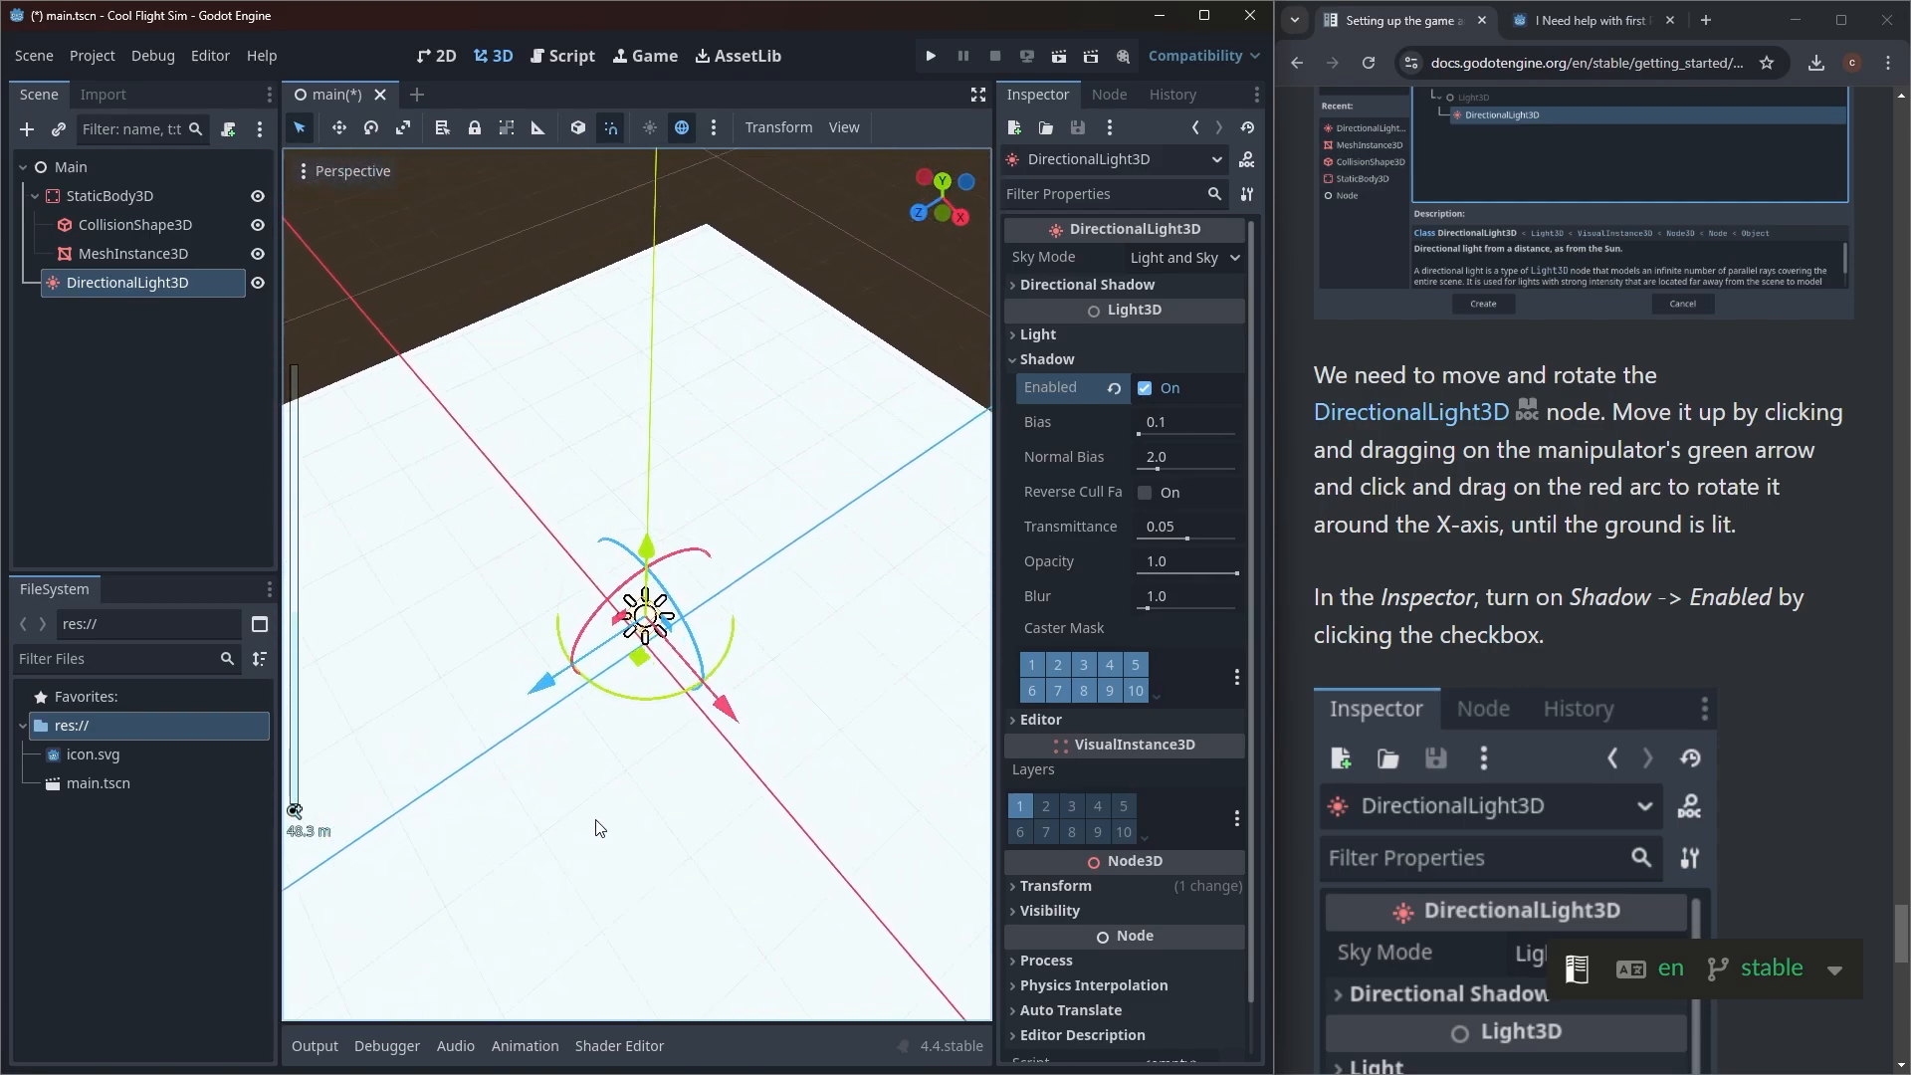
left_click_drag(653, 575, 659, 516)
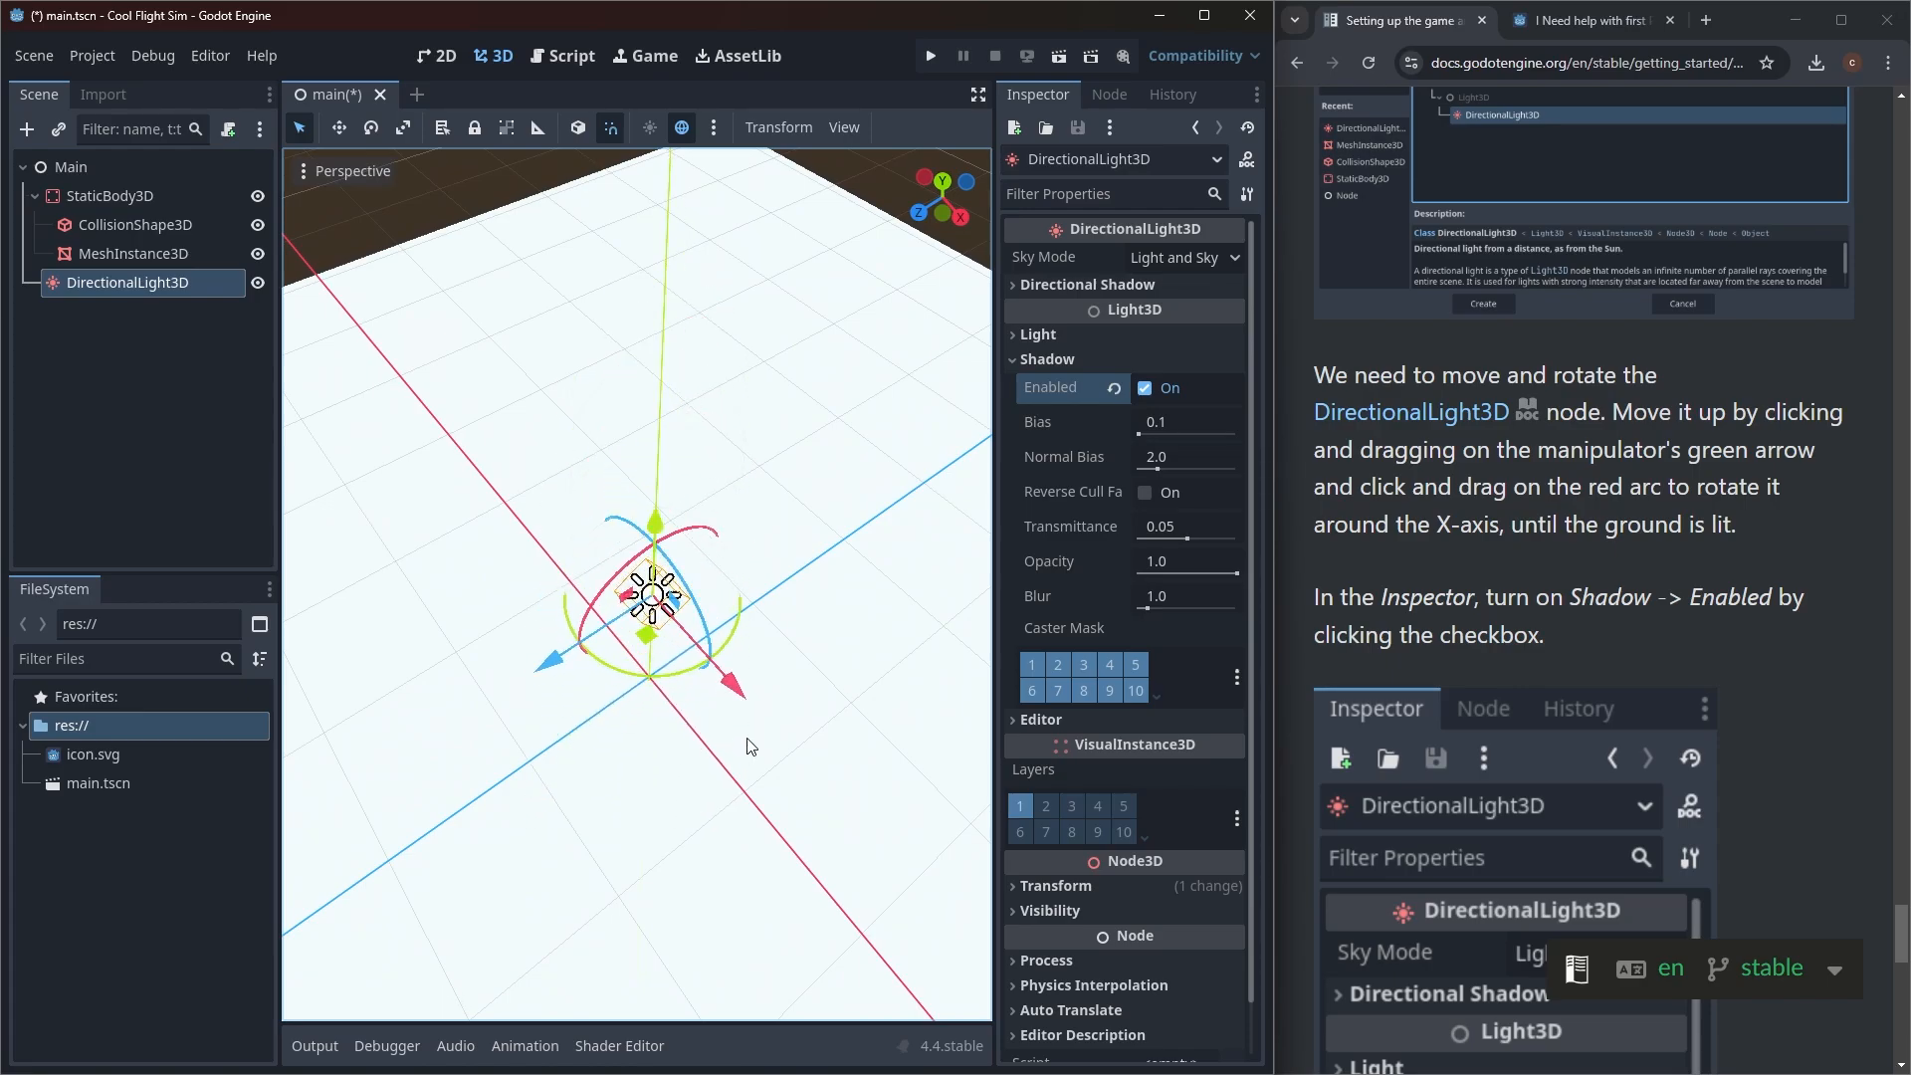
mouse_move(748, 745)
middle_mouse_down()
mouse_move(745, 542)
mouse_move(766, 757)
middle_mouse_up()
scroll(768, 780, "down", 5)
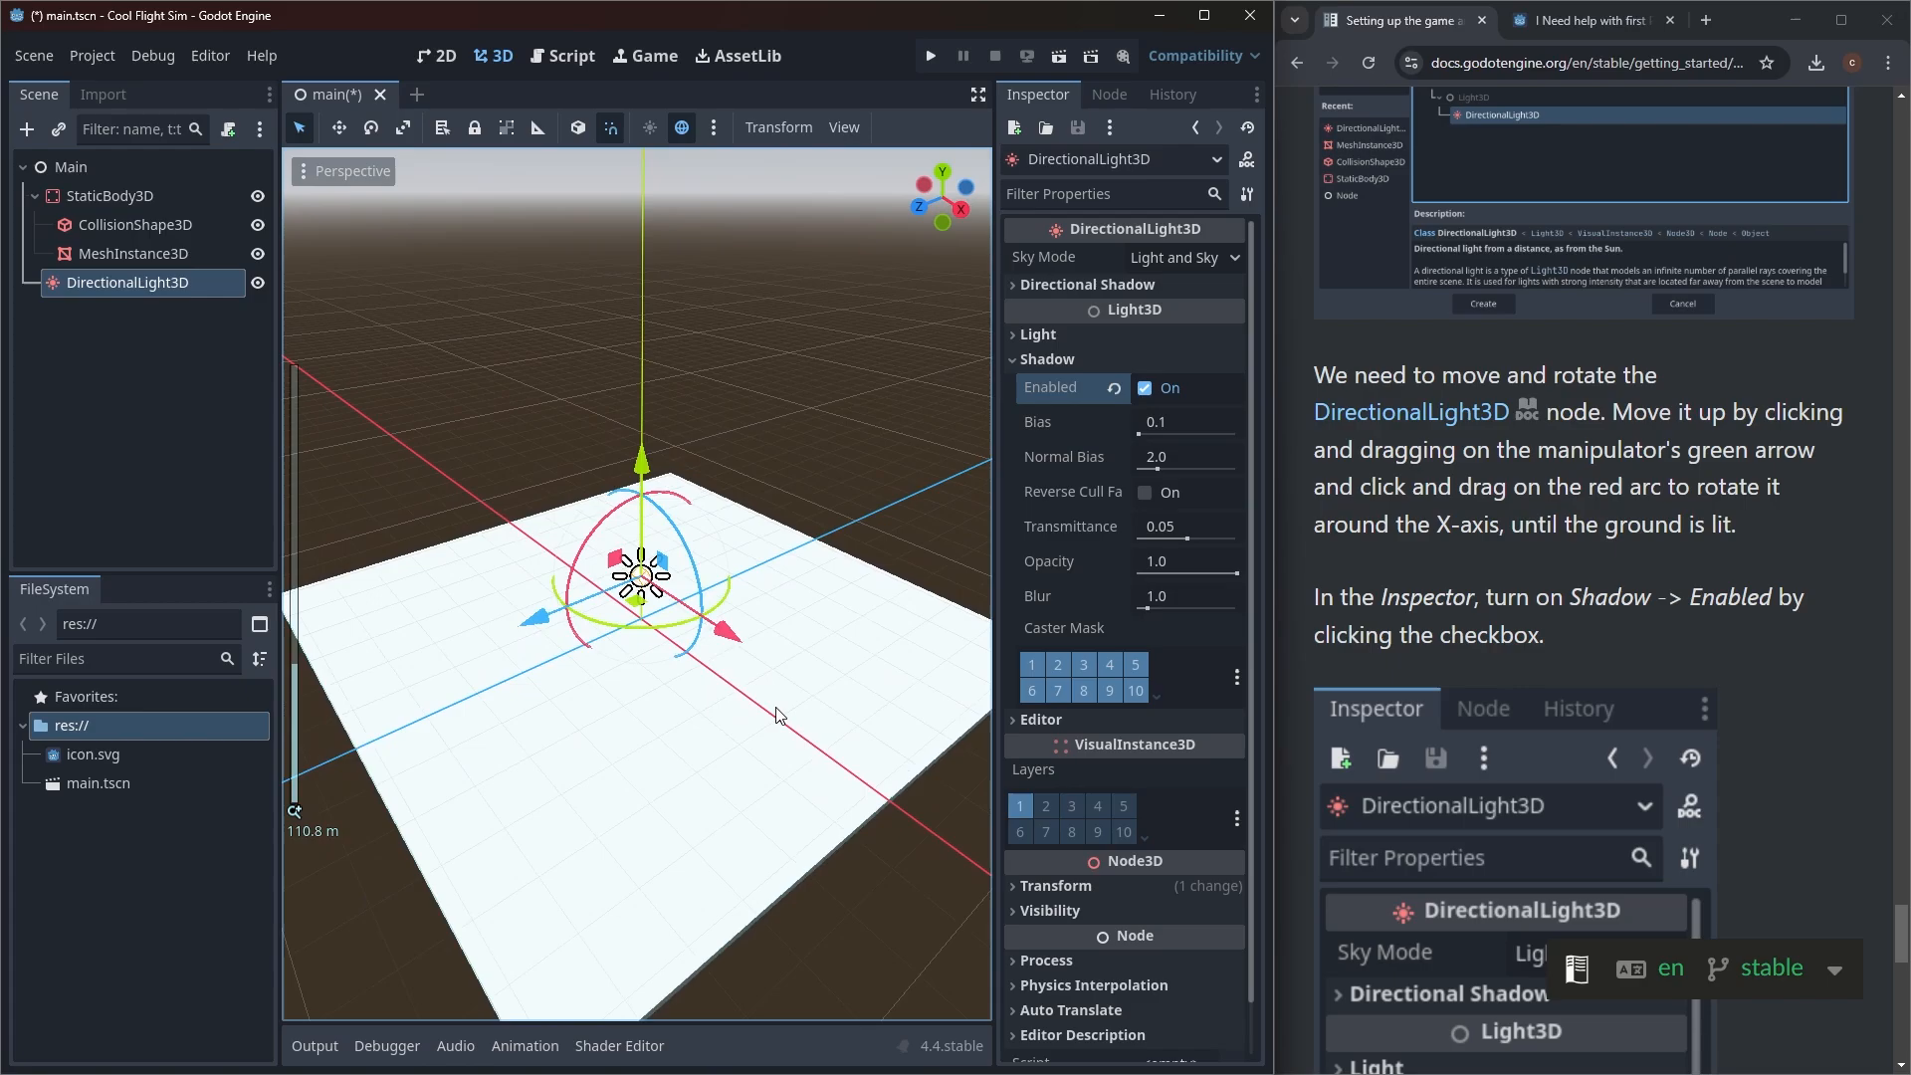
scroll(769, 782, "up", 5)
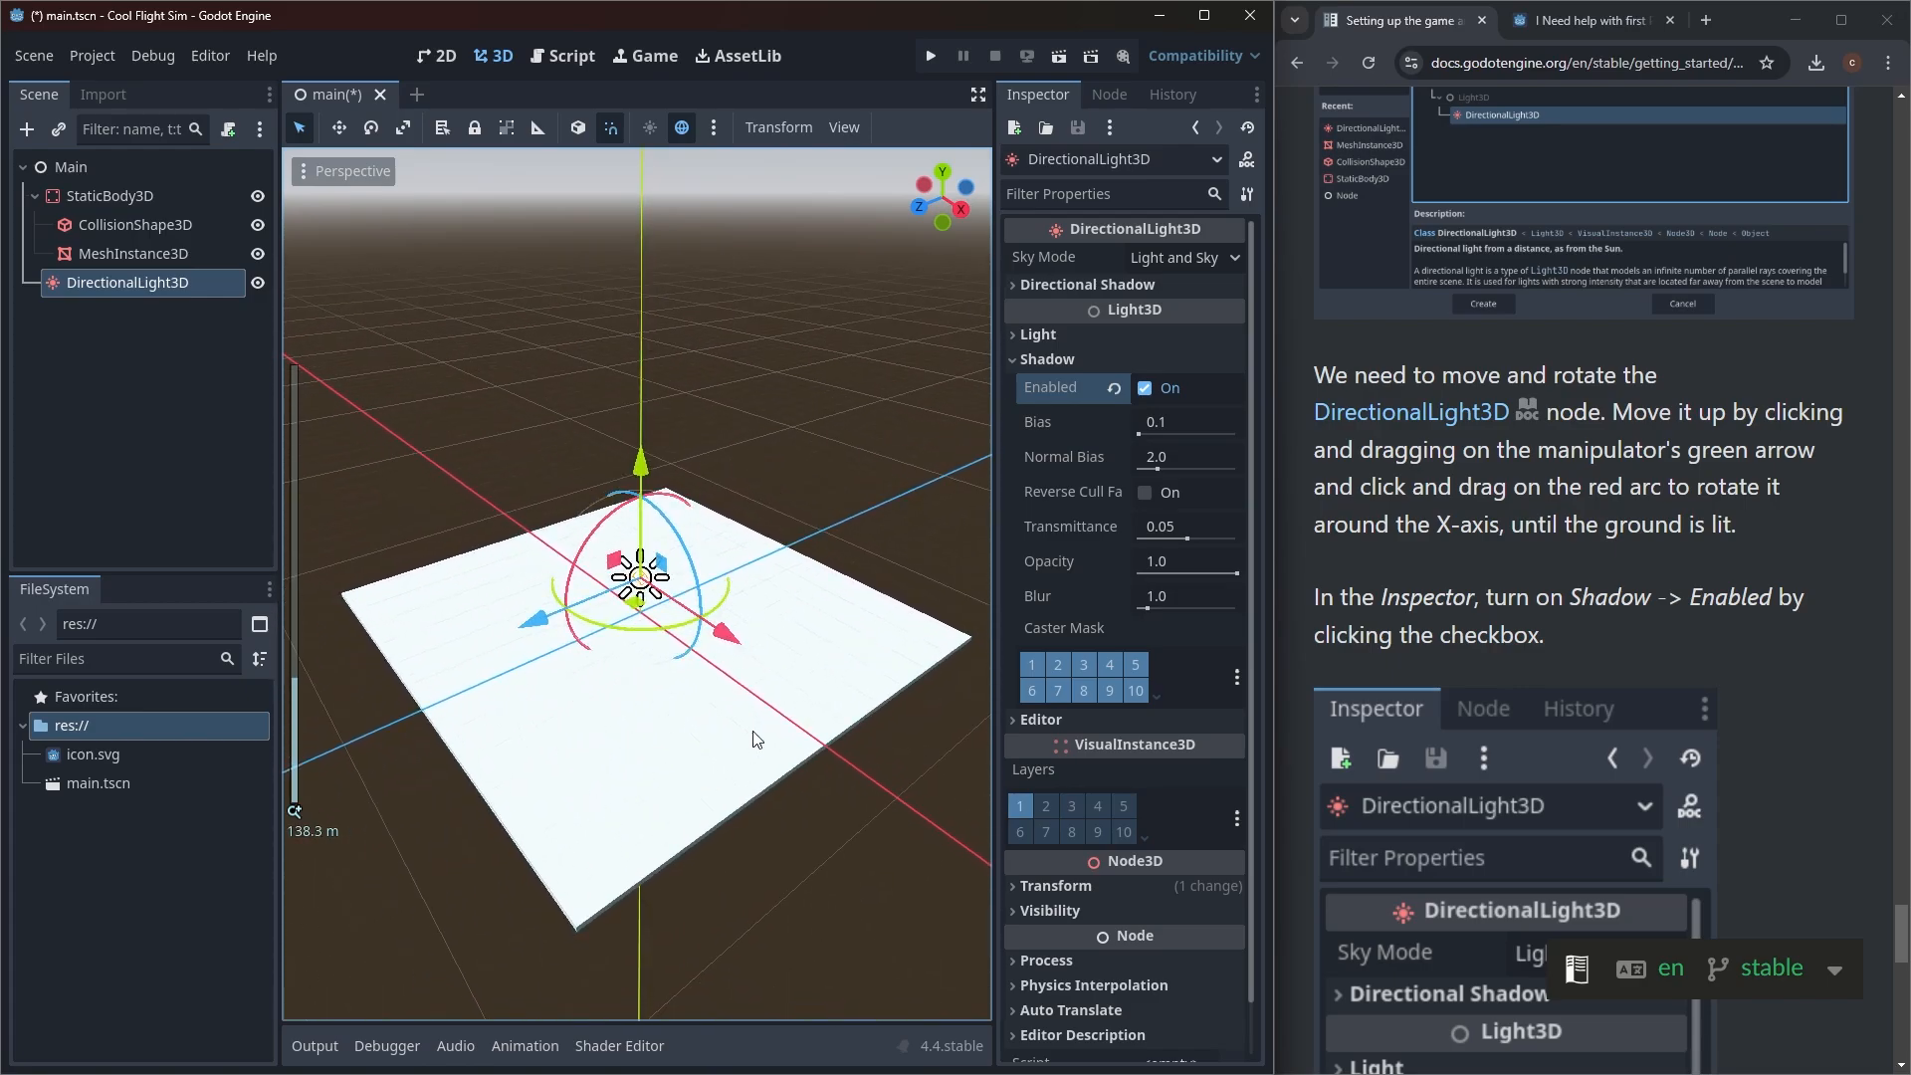
Step: Skip the rest of the docs page and go on to the following lesson, Player scene and input actions
middle_click(1685, 554)
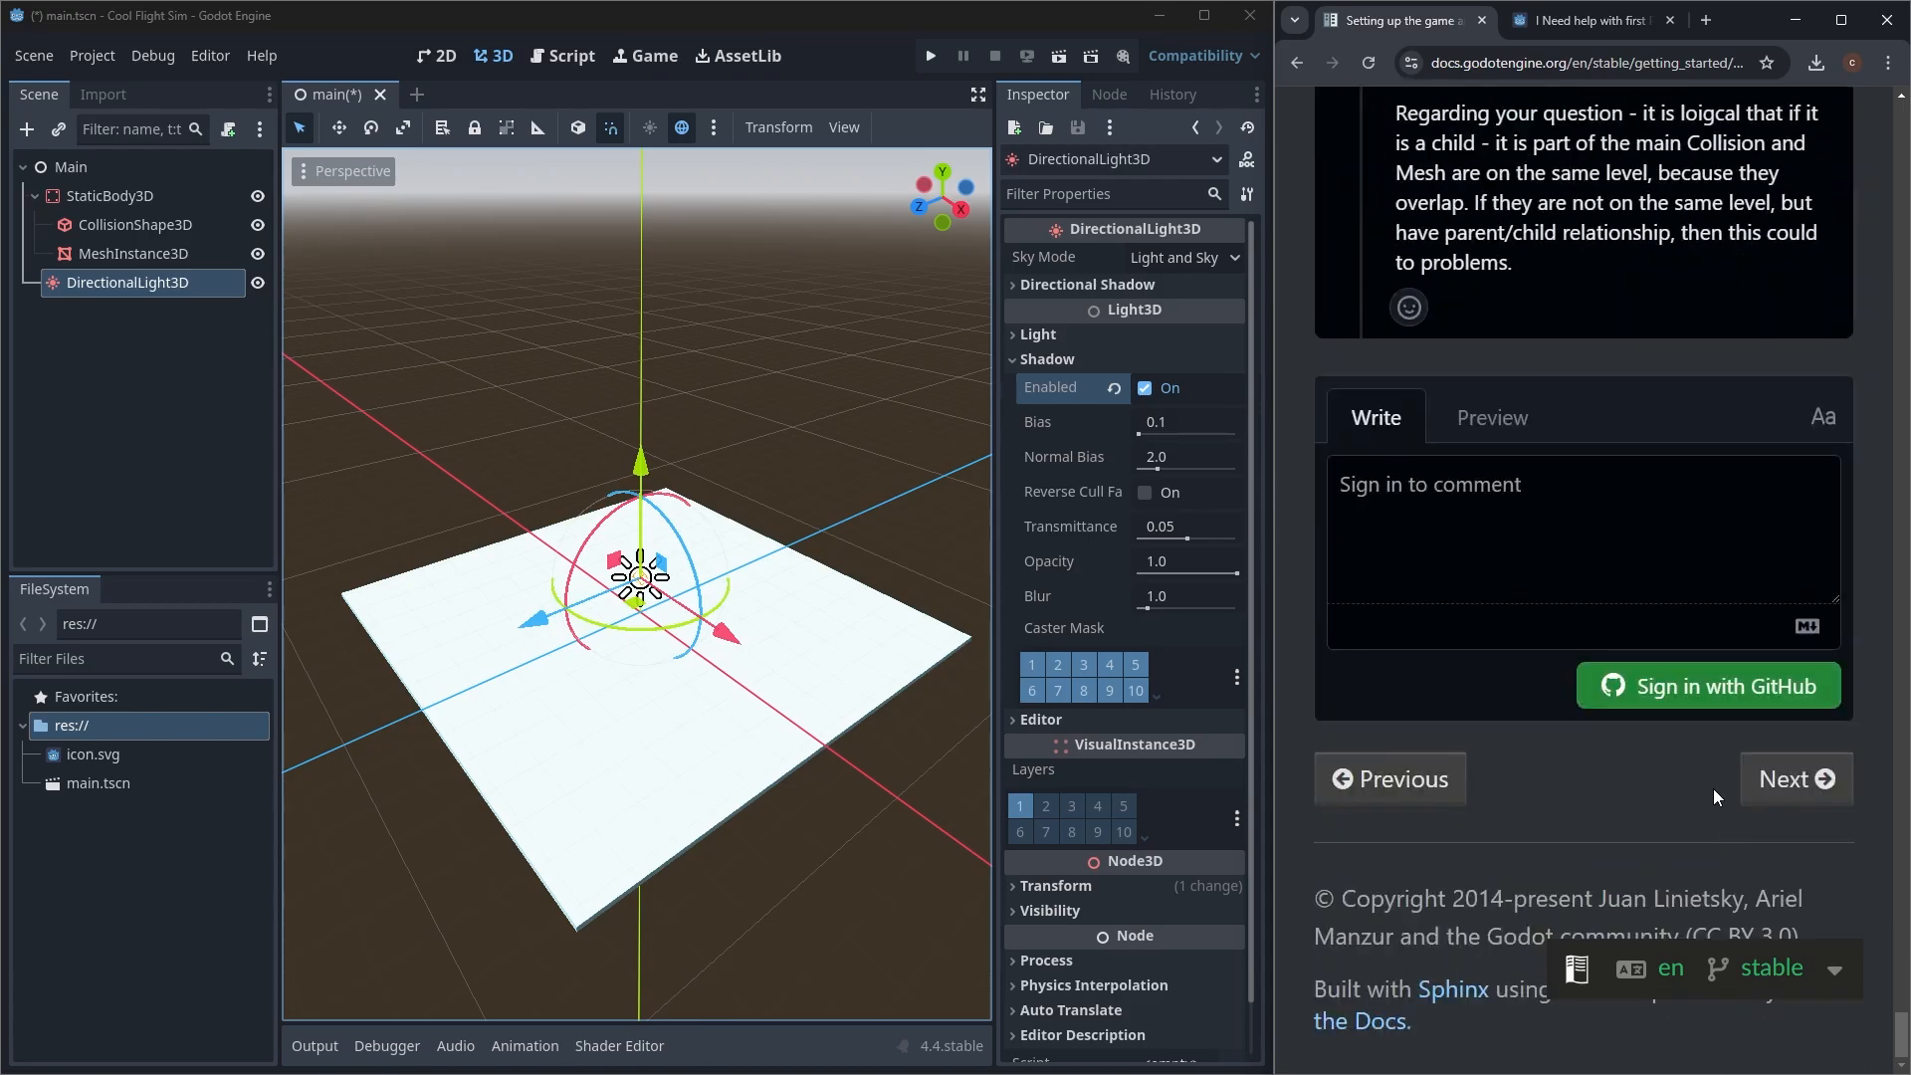
left_click(1804, 786)
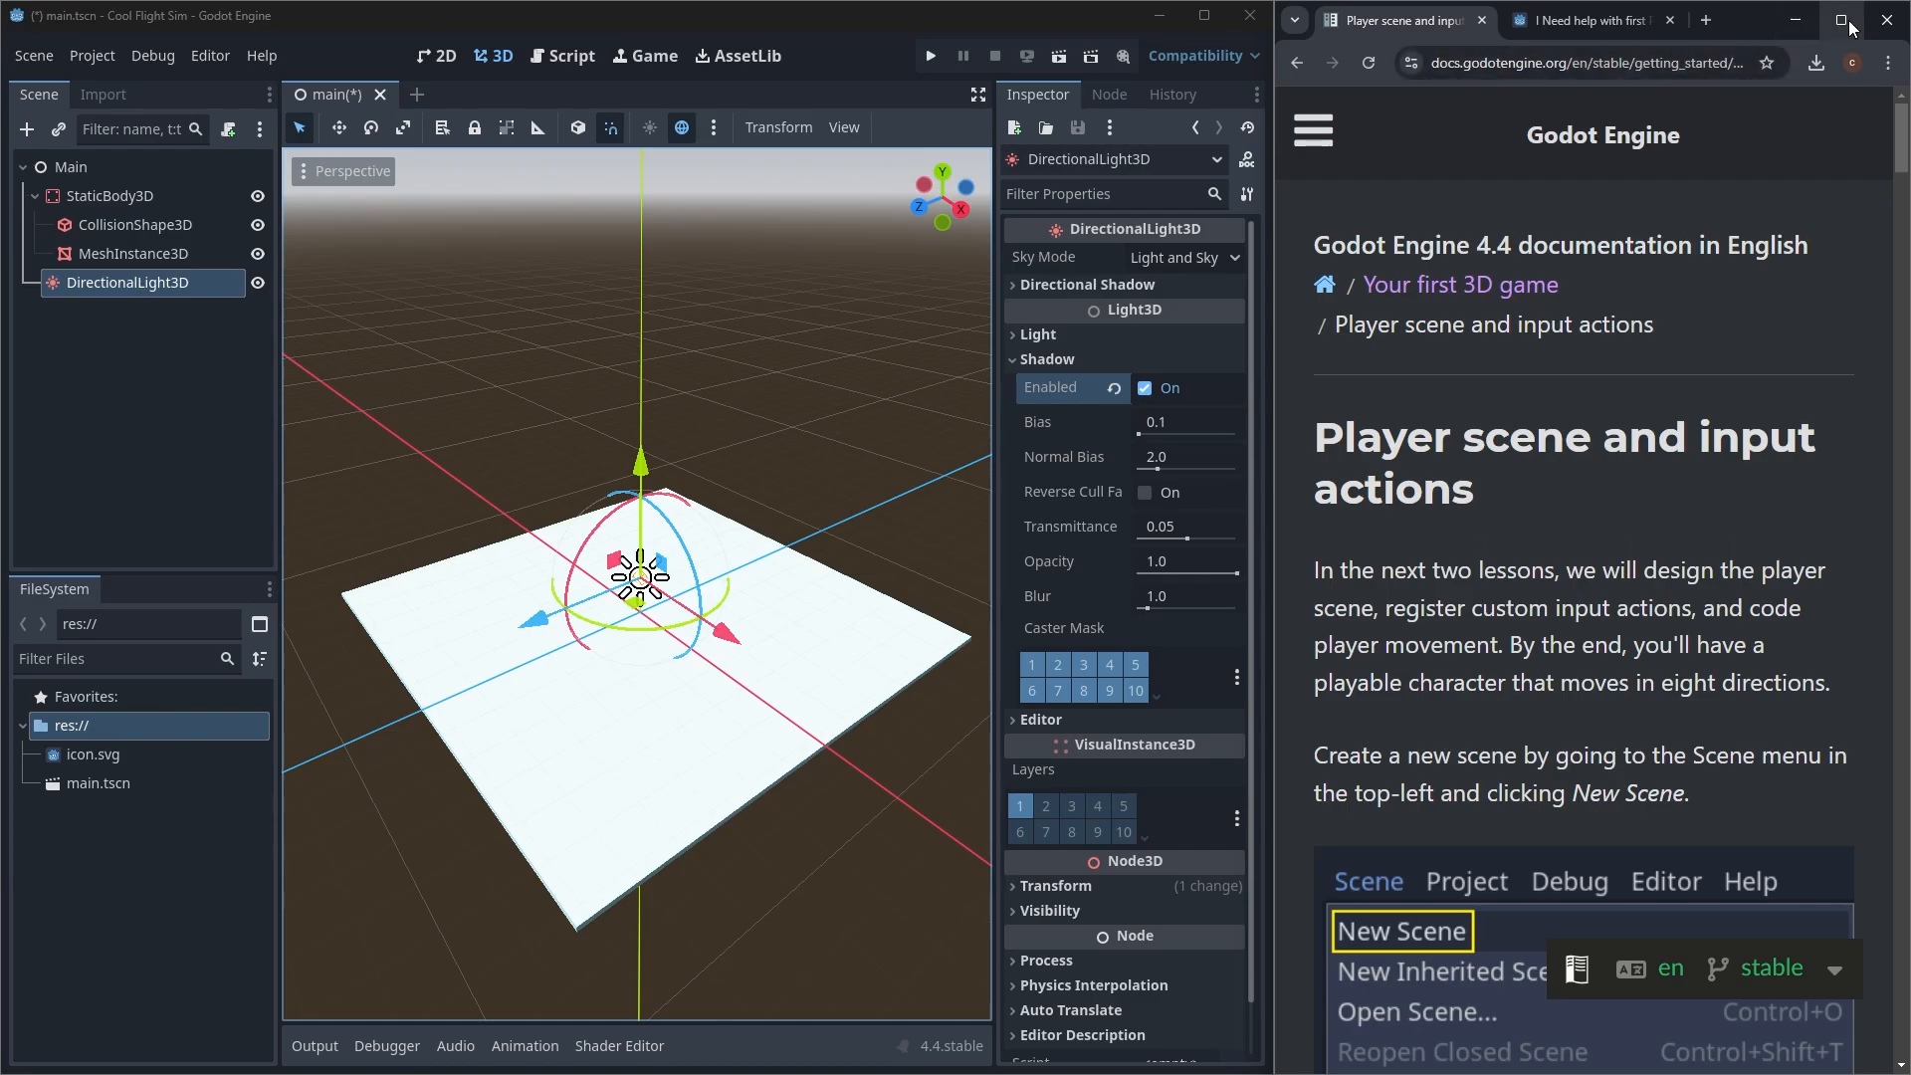
Step: Expand the browser window to full screen and open Gemini in a new tab
mouse_move(1848, 20)
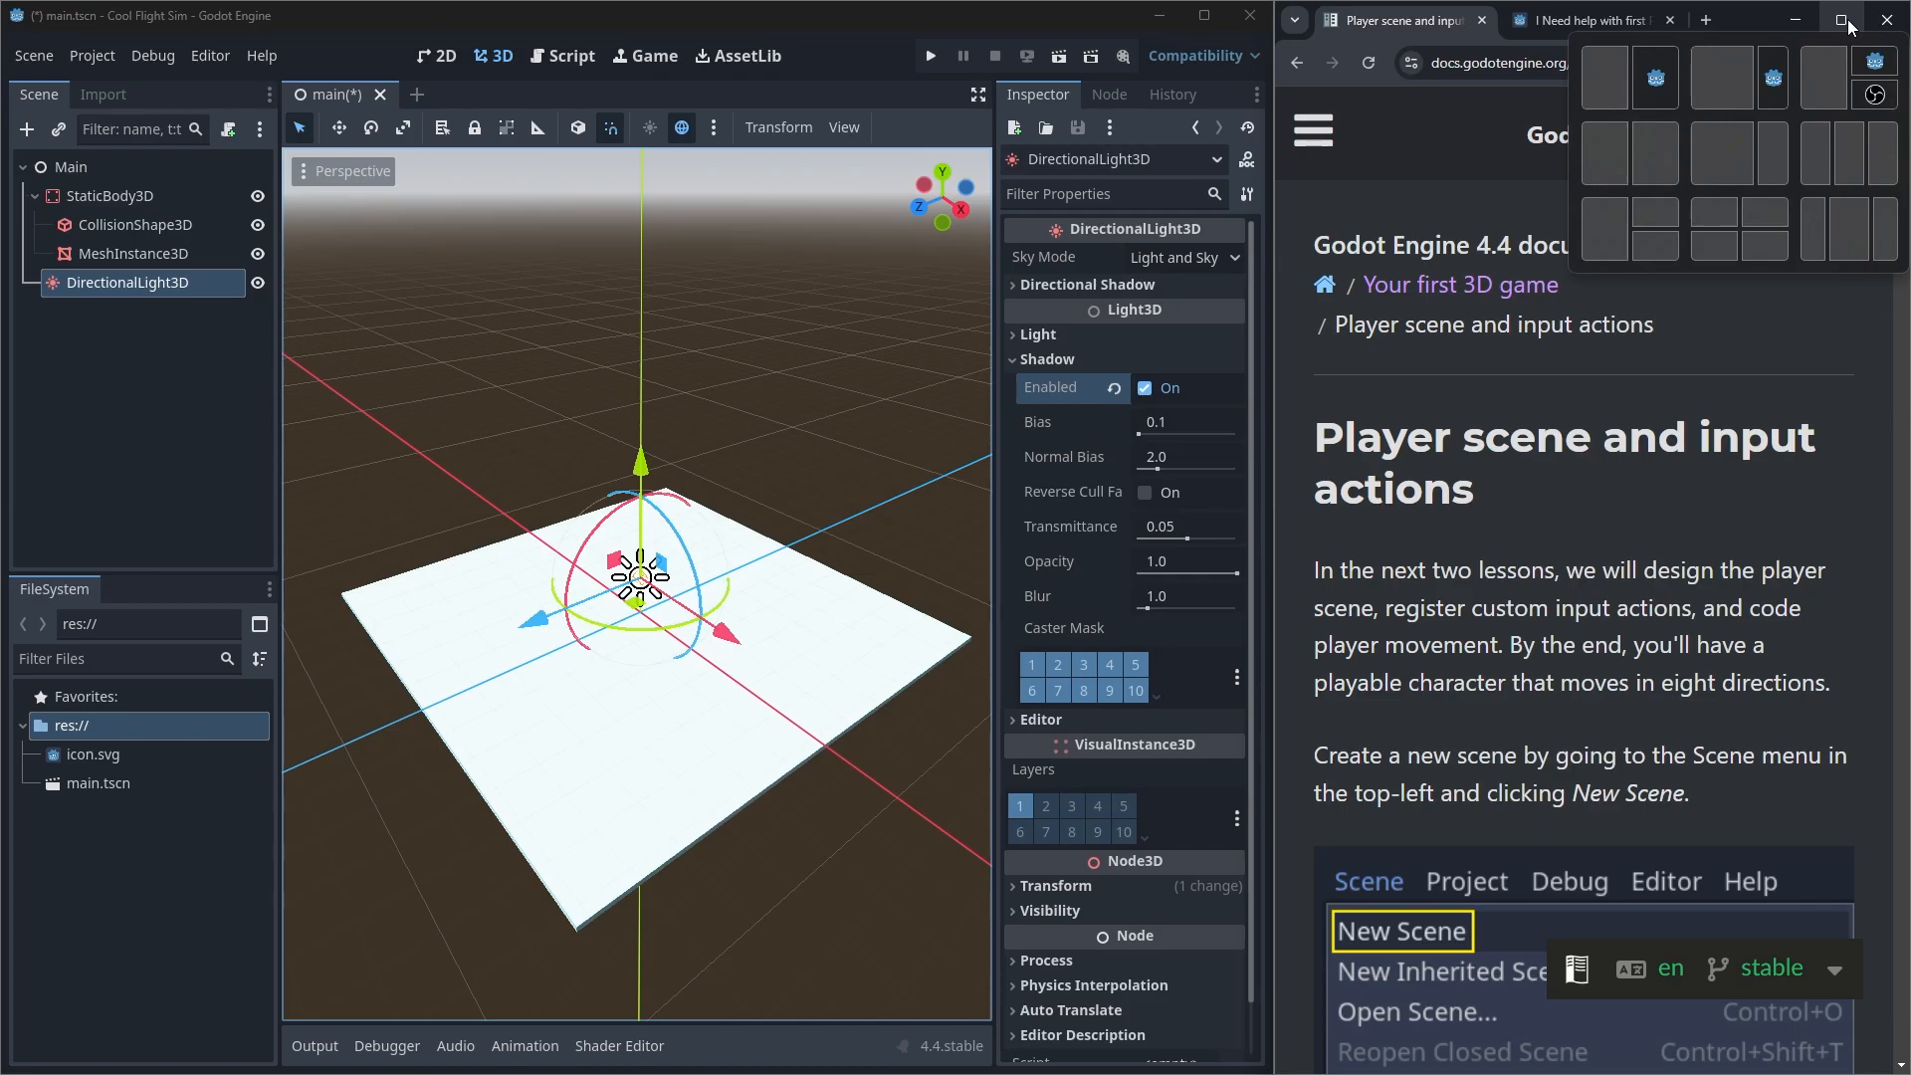
left_click(1847, 20)
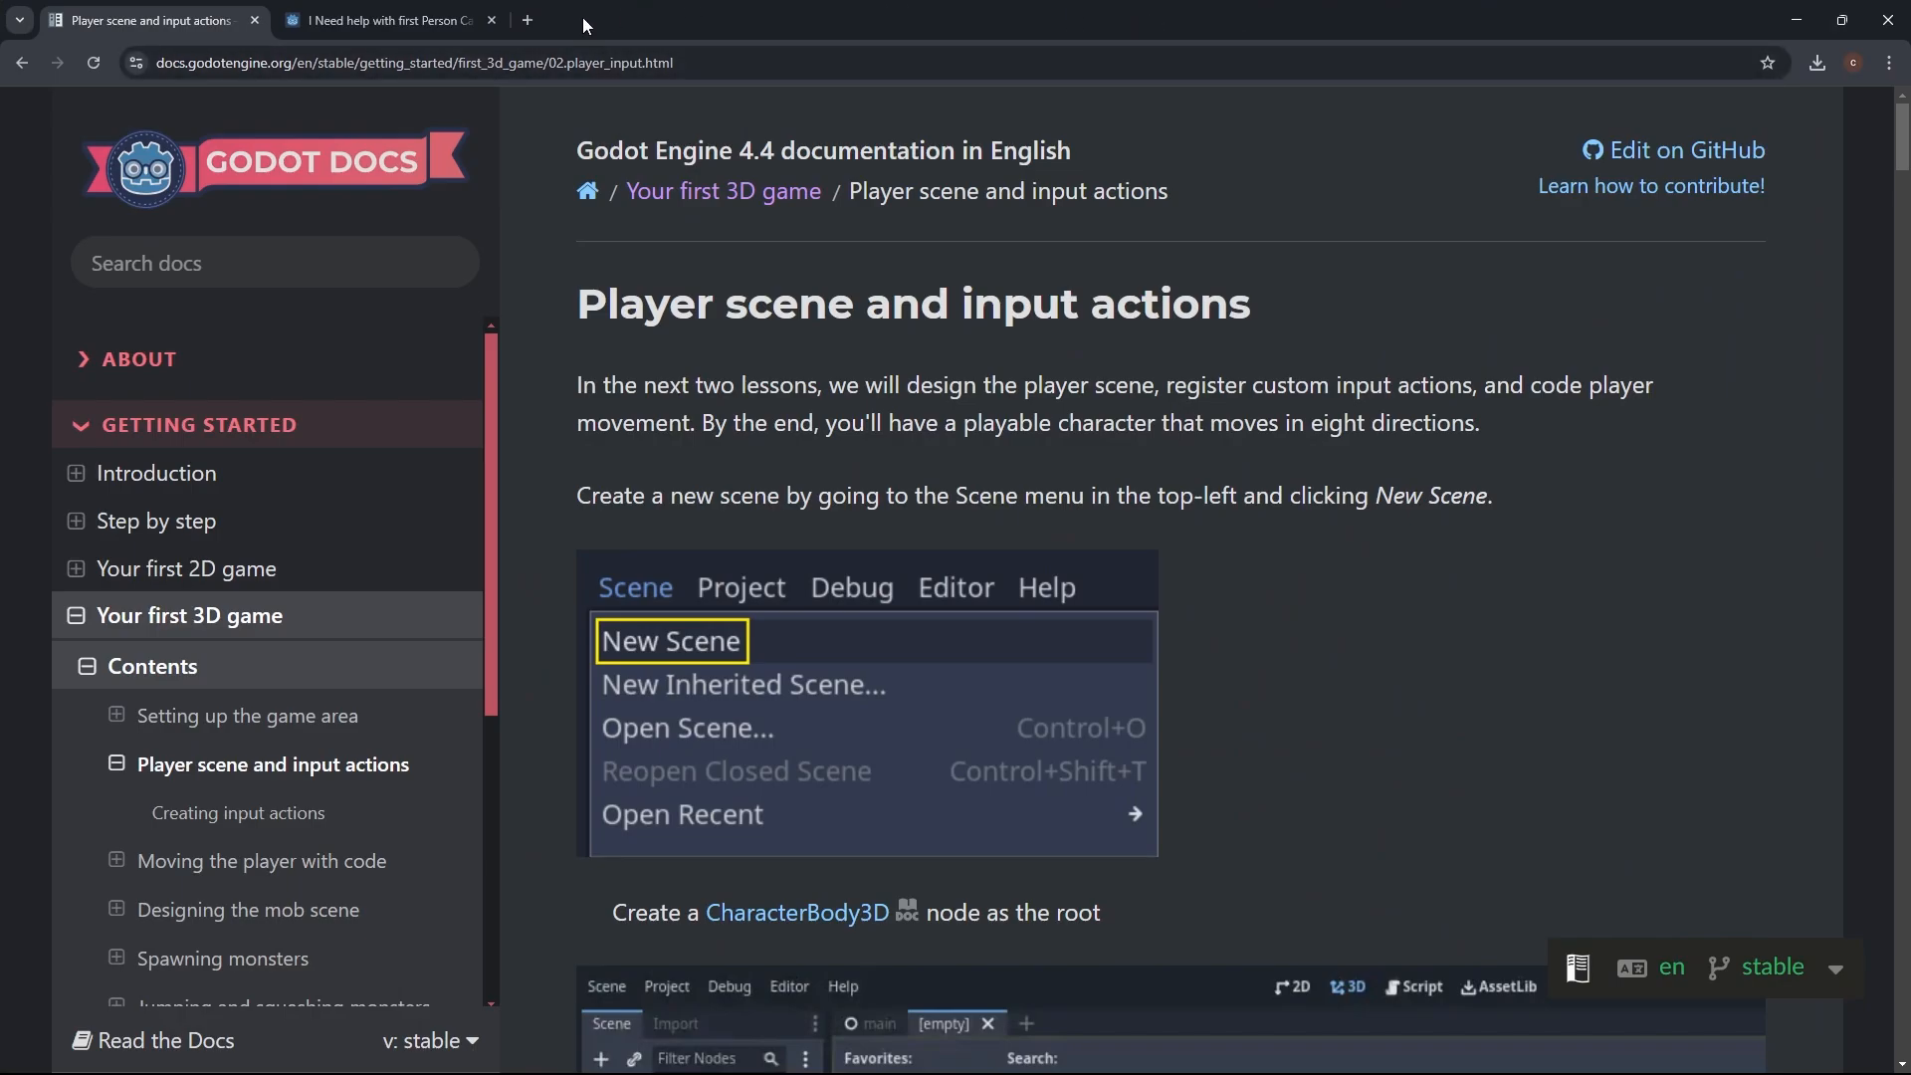
left_click(529, 21)
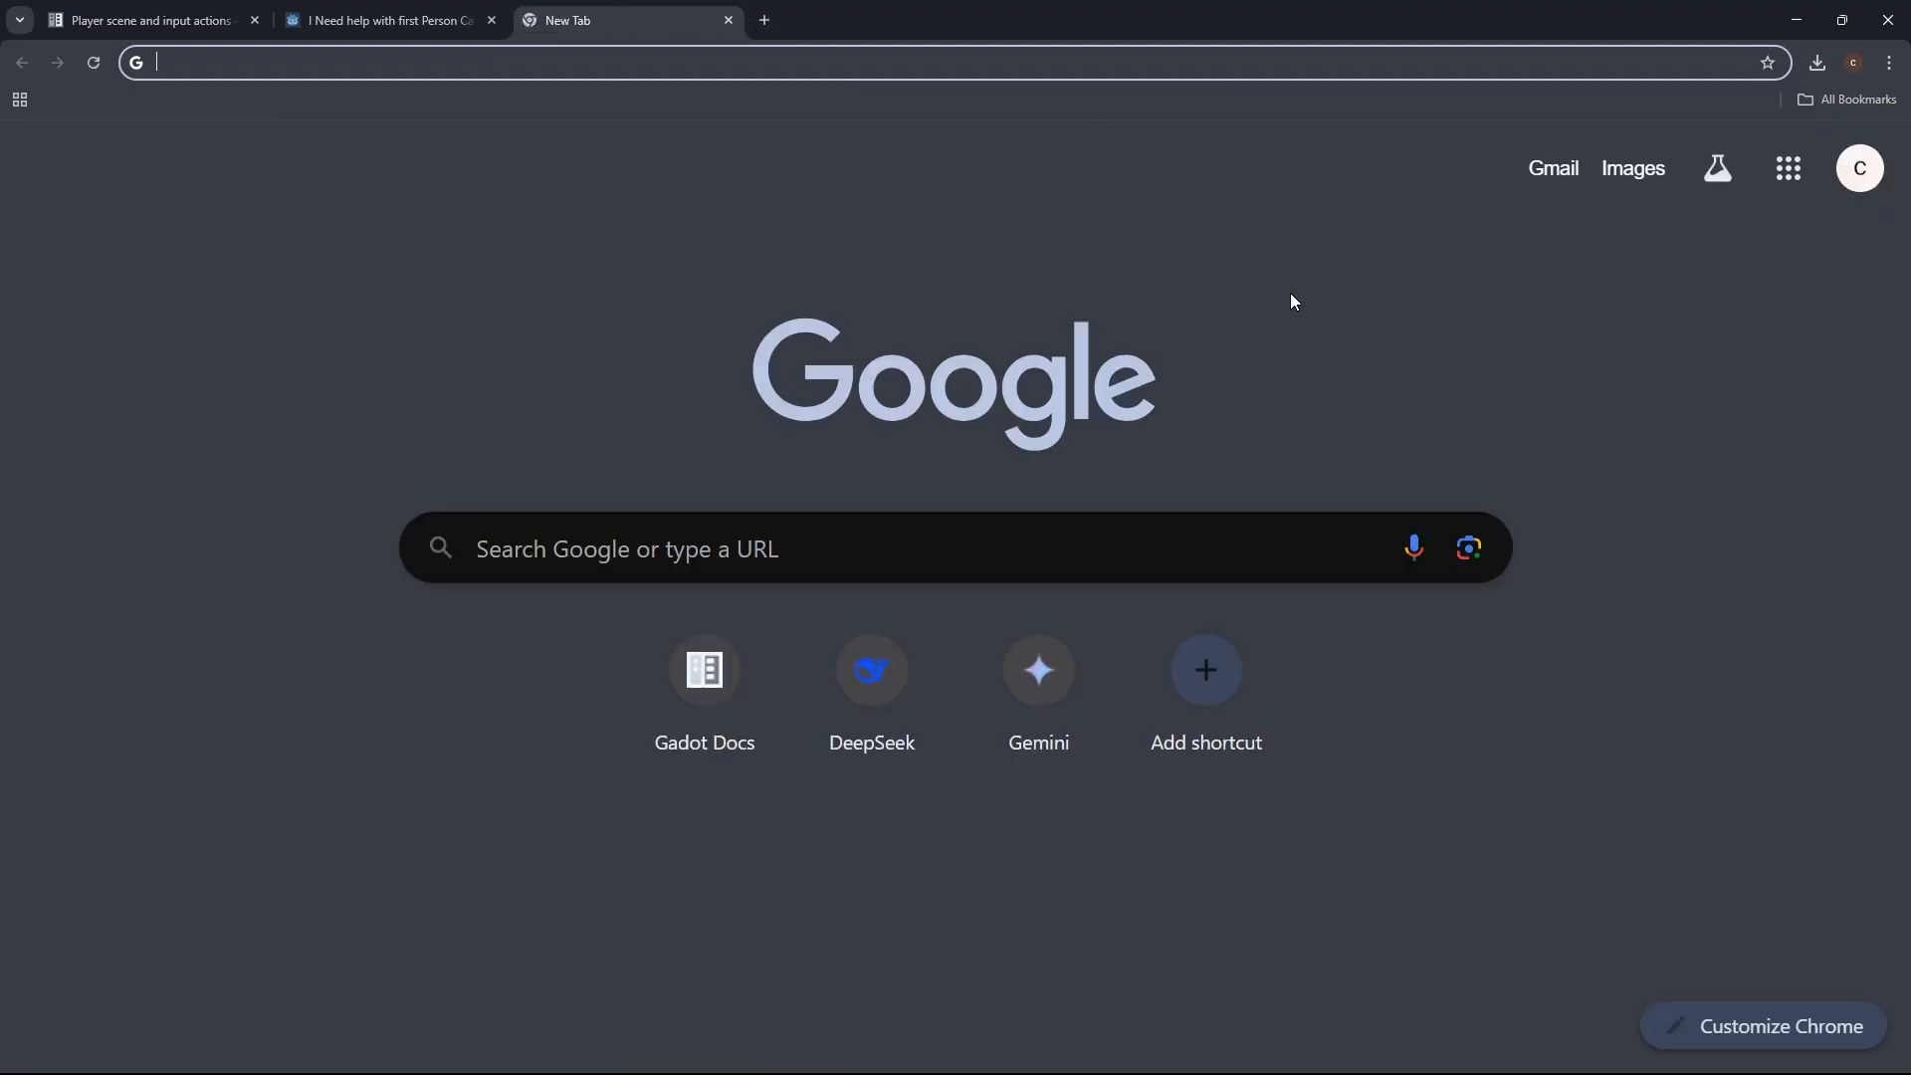
left_click(1037, 672)
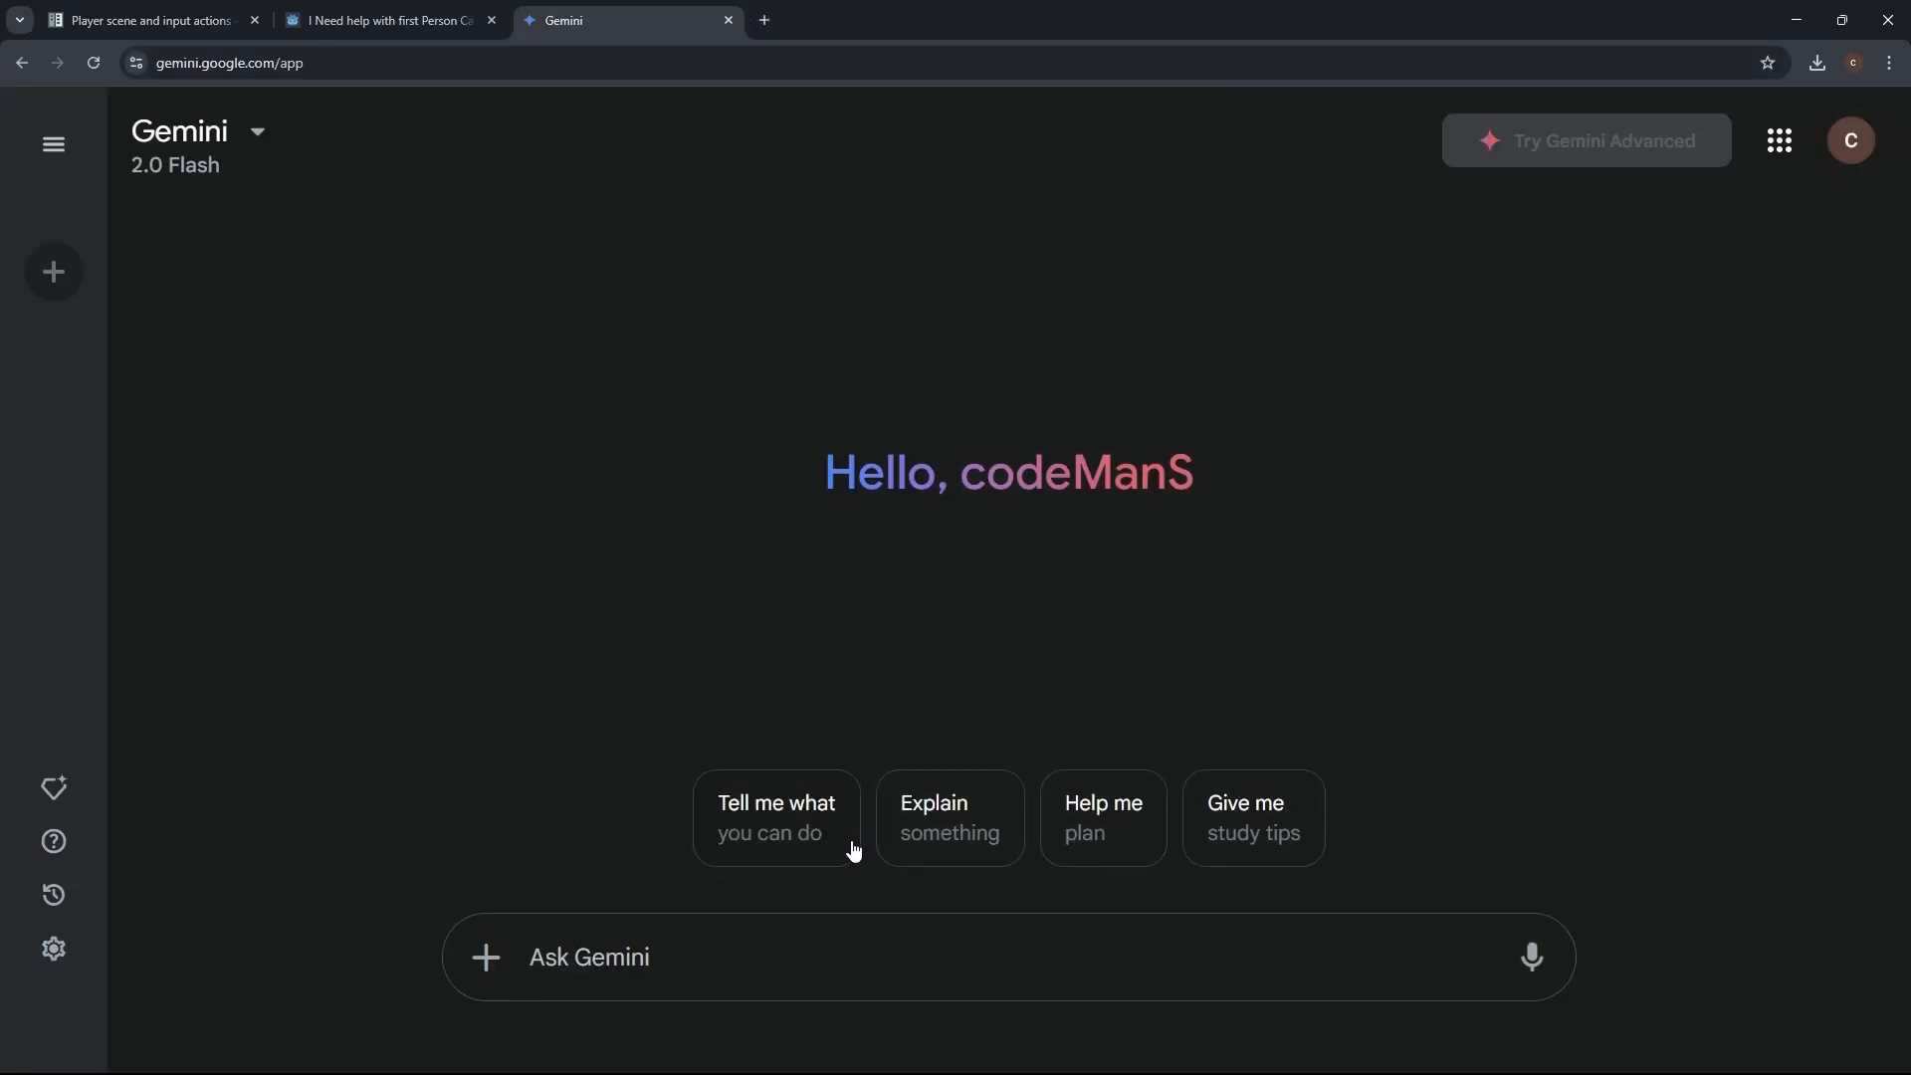
Step: Ask Gemini "how do we do a movable first person camera view in godot?"
type("how do we")
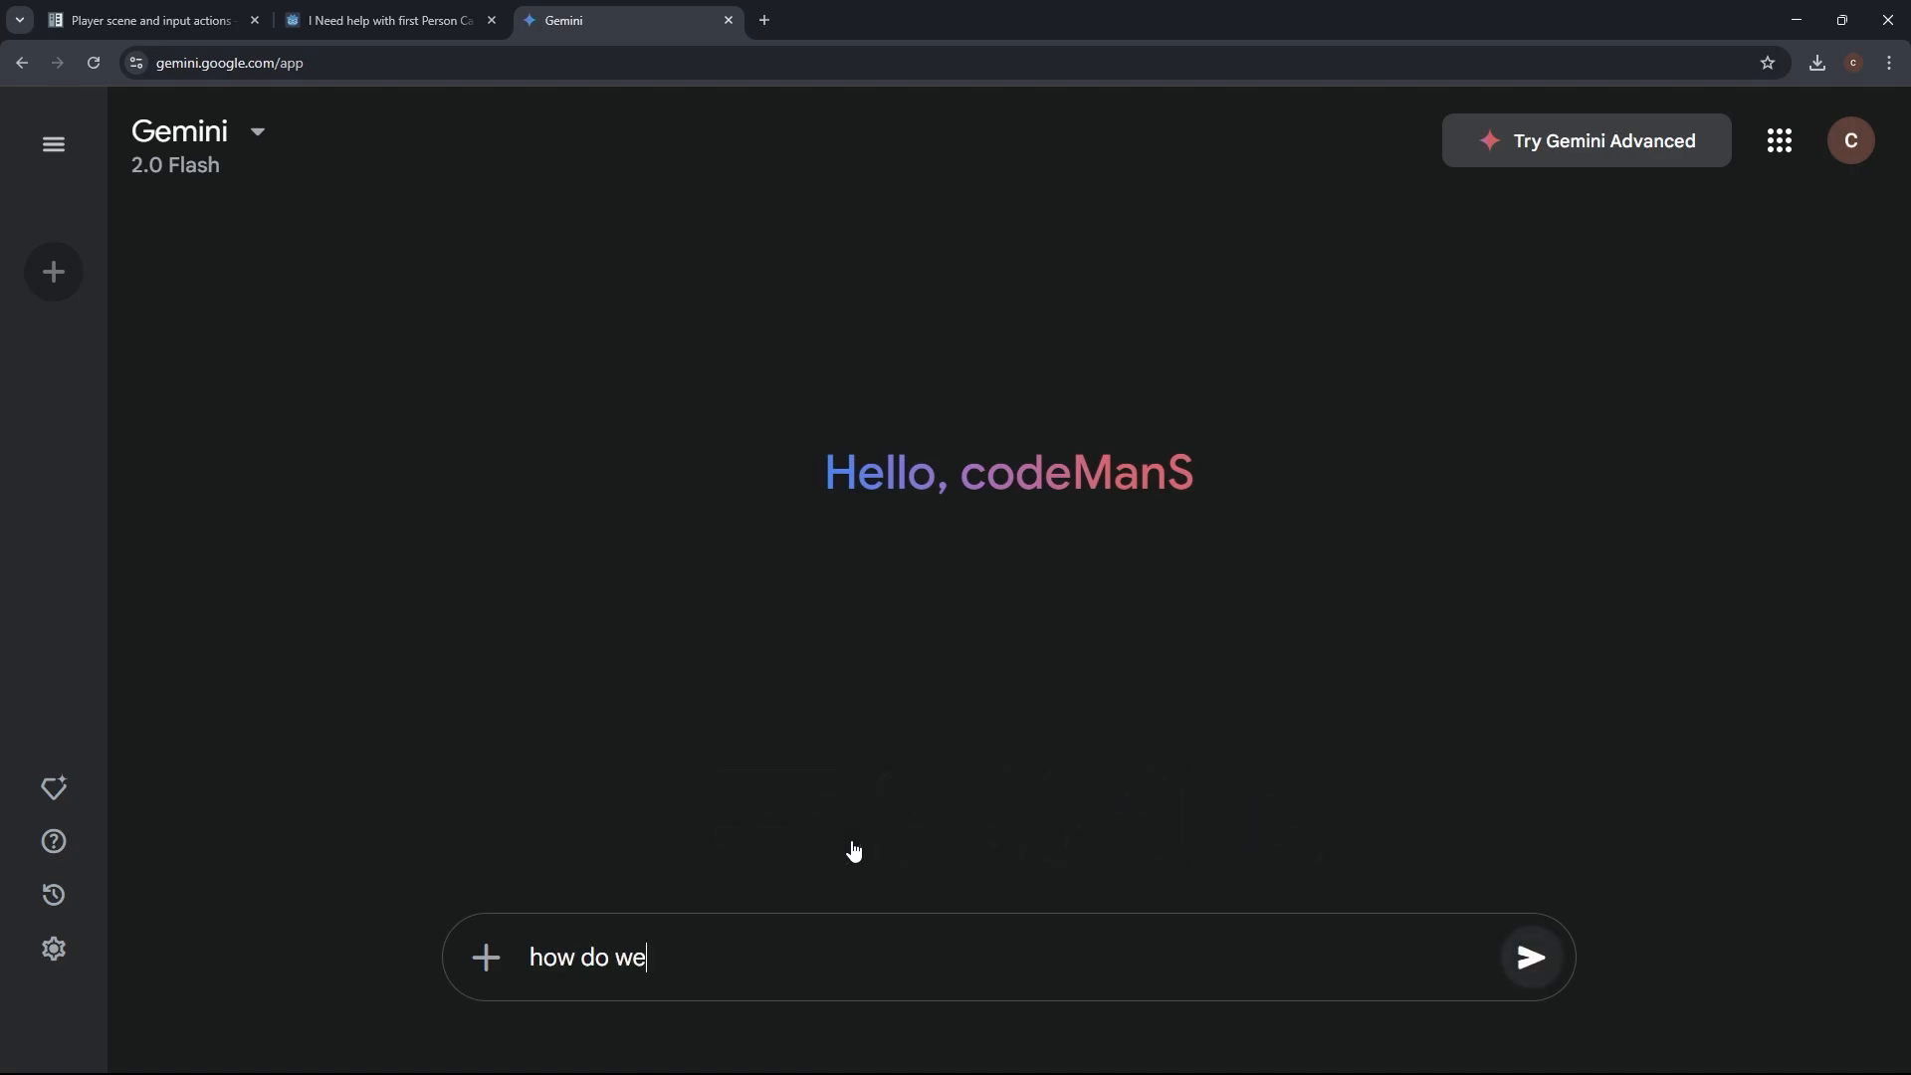
type(" do a first person cam")
key("BackSpace")
key("BackSpace")
key("BackSpace")
key("BackSpace")
key("BackSpace")
key("BackSpace")
key("BackSpace")
key("BackSpace")
key("BackSpace")
key("BackSpace")
key("BackSpace")
key("BackSpace")
key("BackSpace")
key("BackSpace")
key("BackSpace")
type("movable first person came")
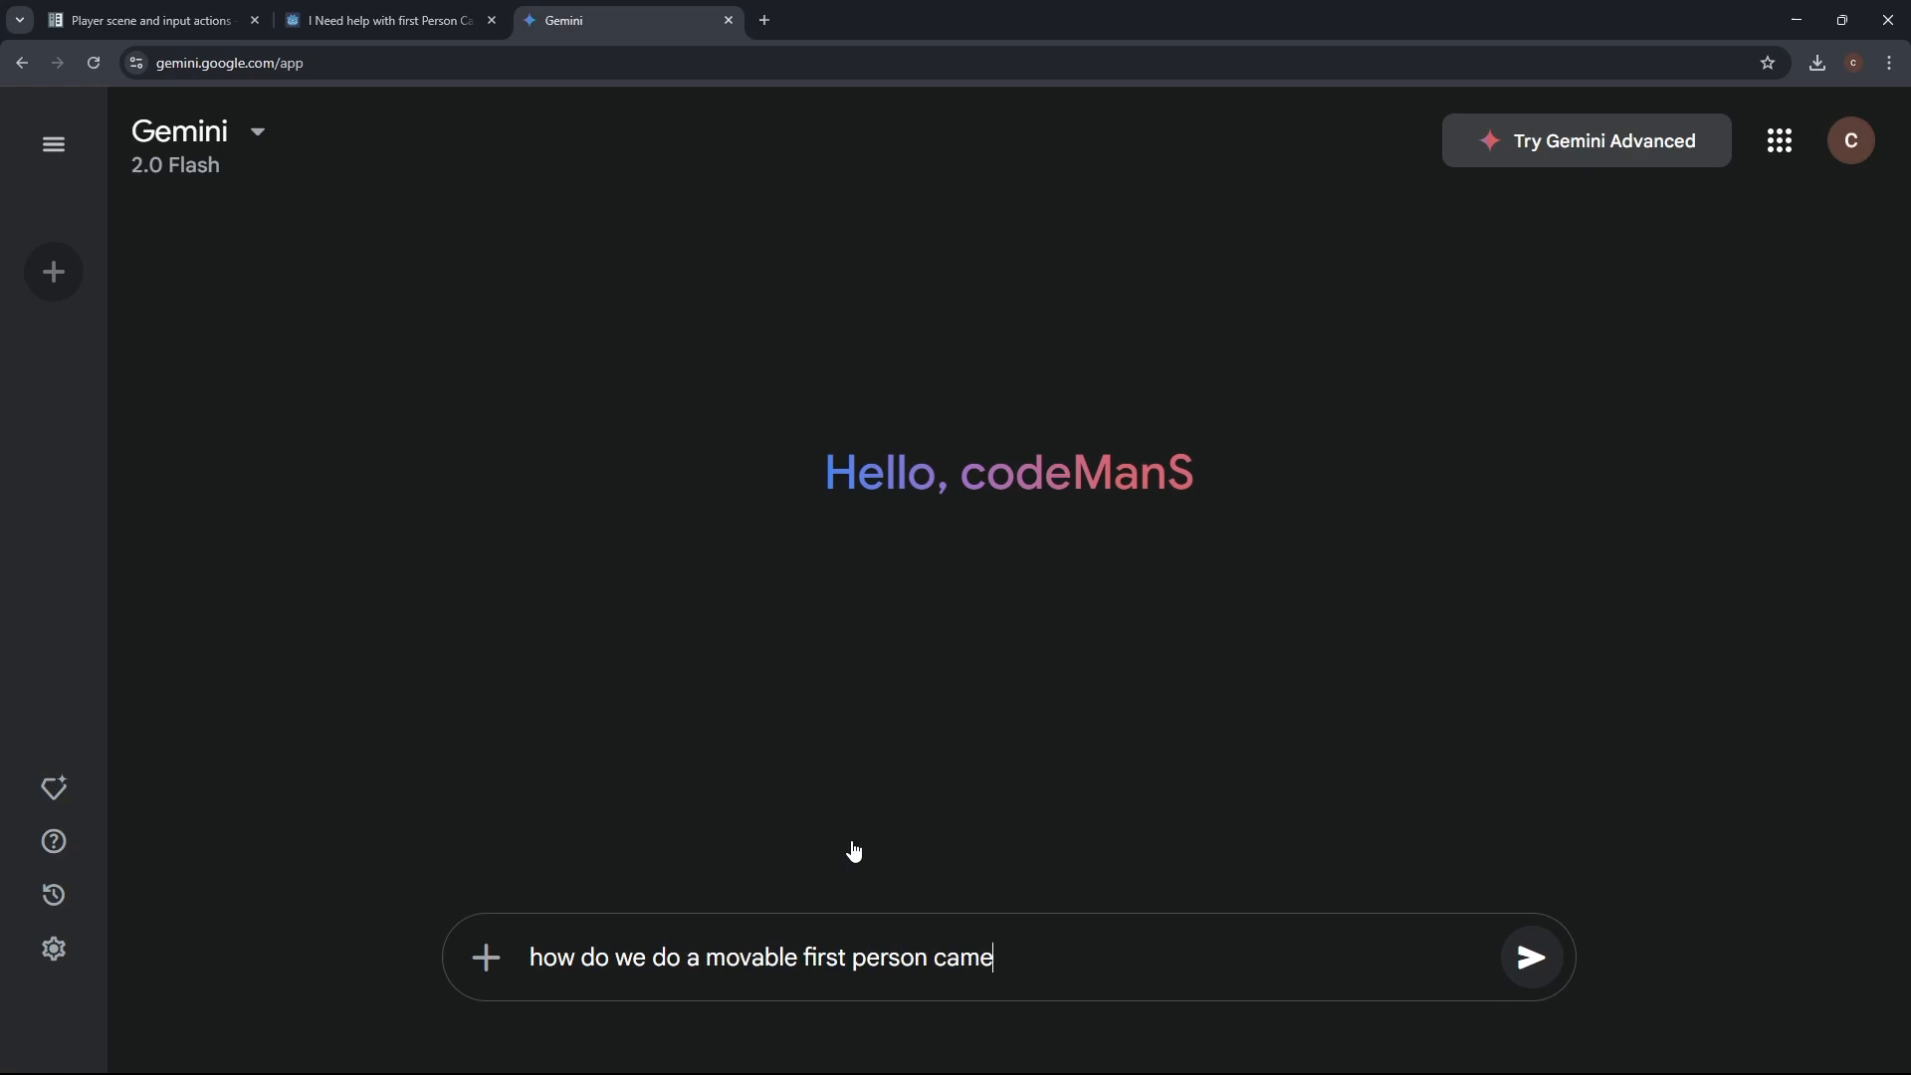
type("ra view in godot?")
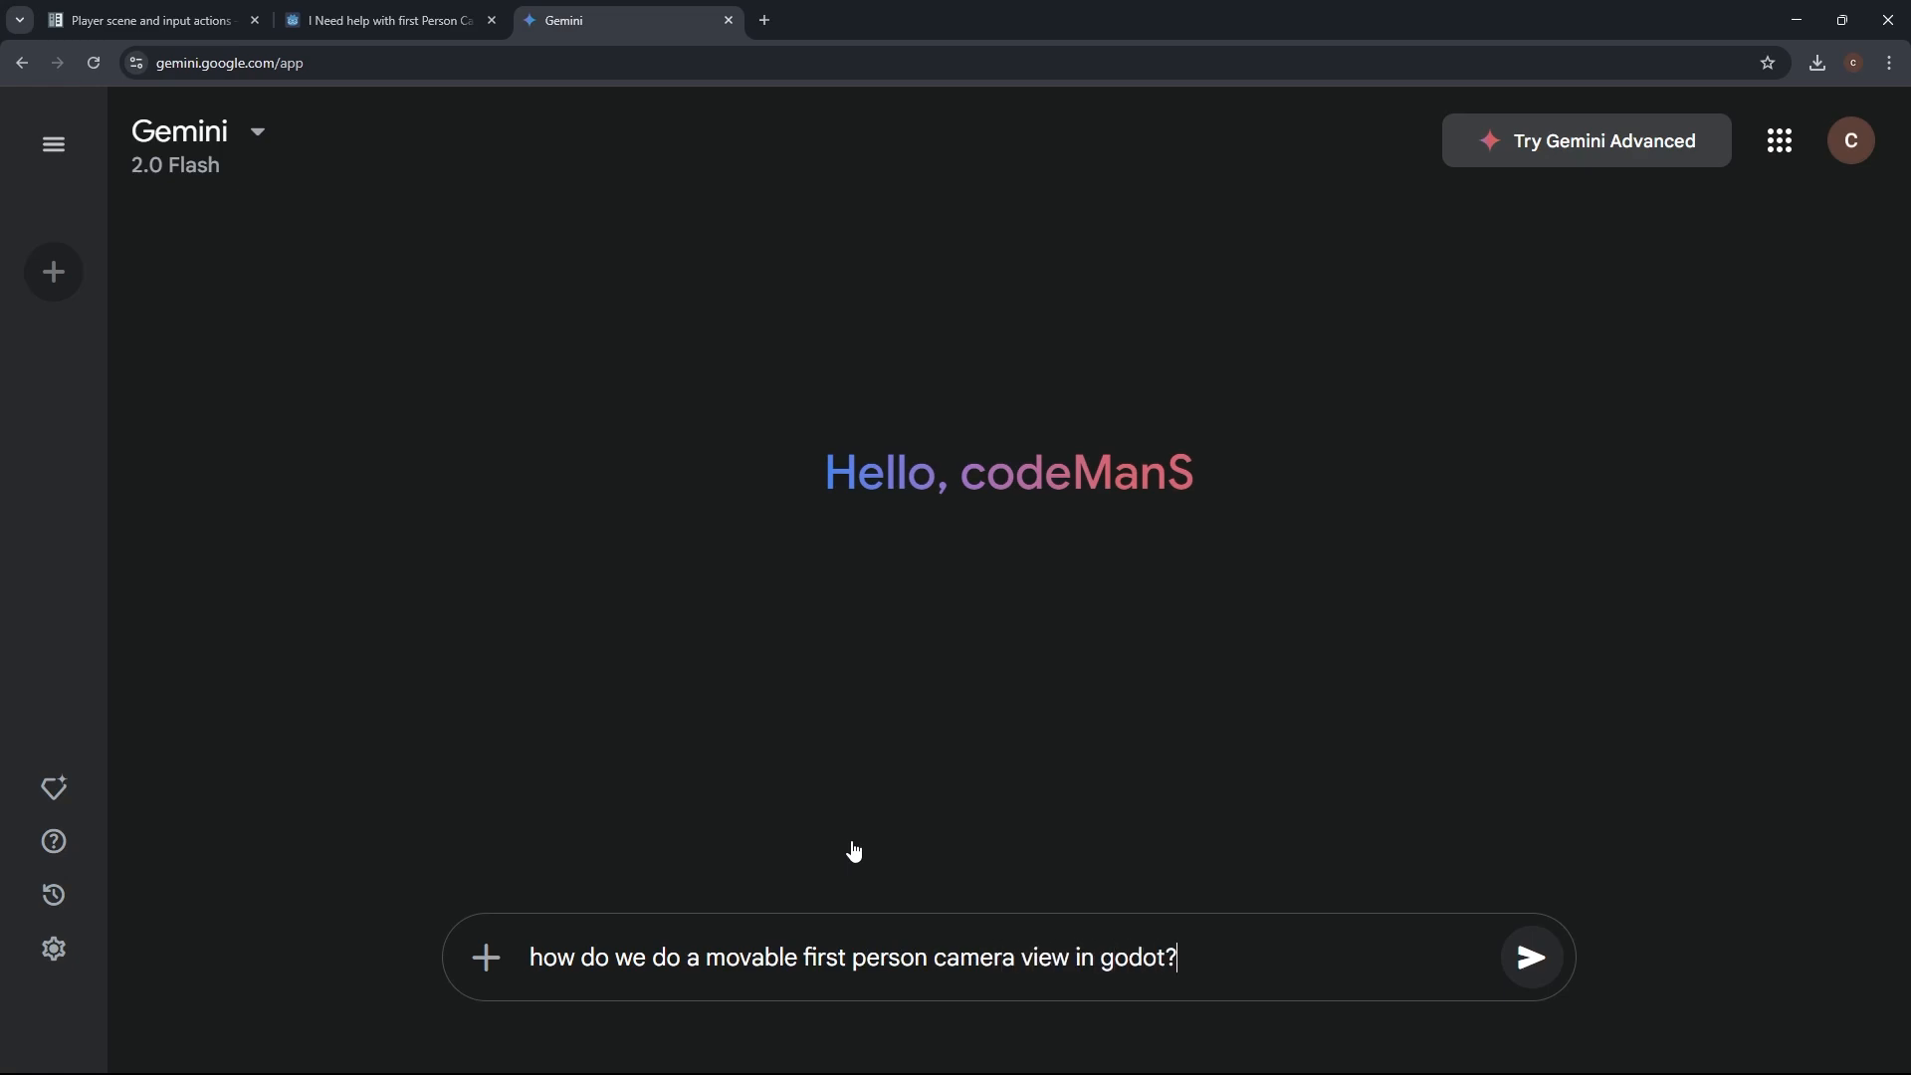
key("Return")
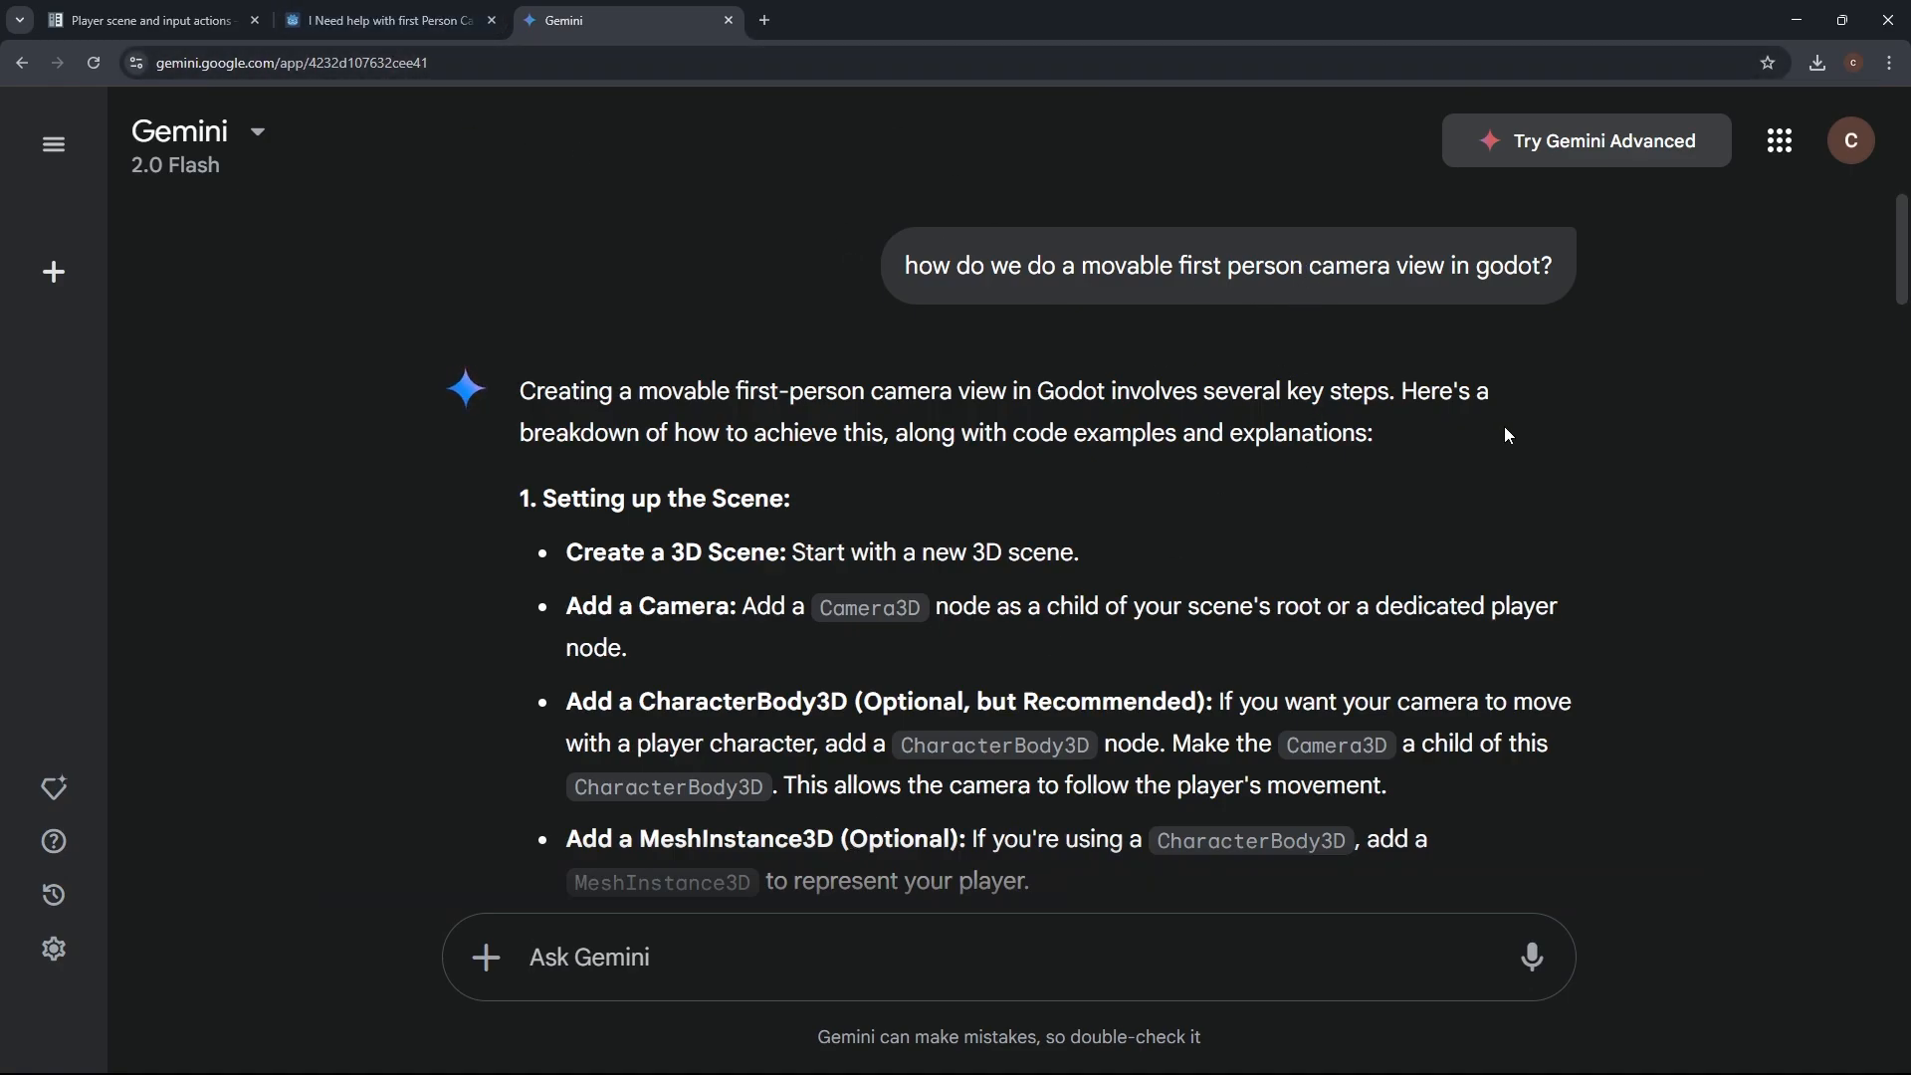
Step: Read Gemini's instructions on setting up the scene and implementing first-person camera movement
scroll(1682, 532, "down", 1)
scroll(1682, 532, "down", 4)
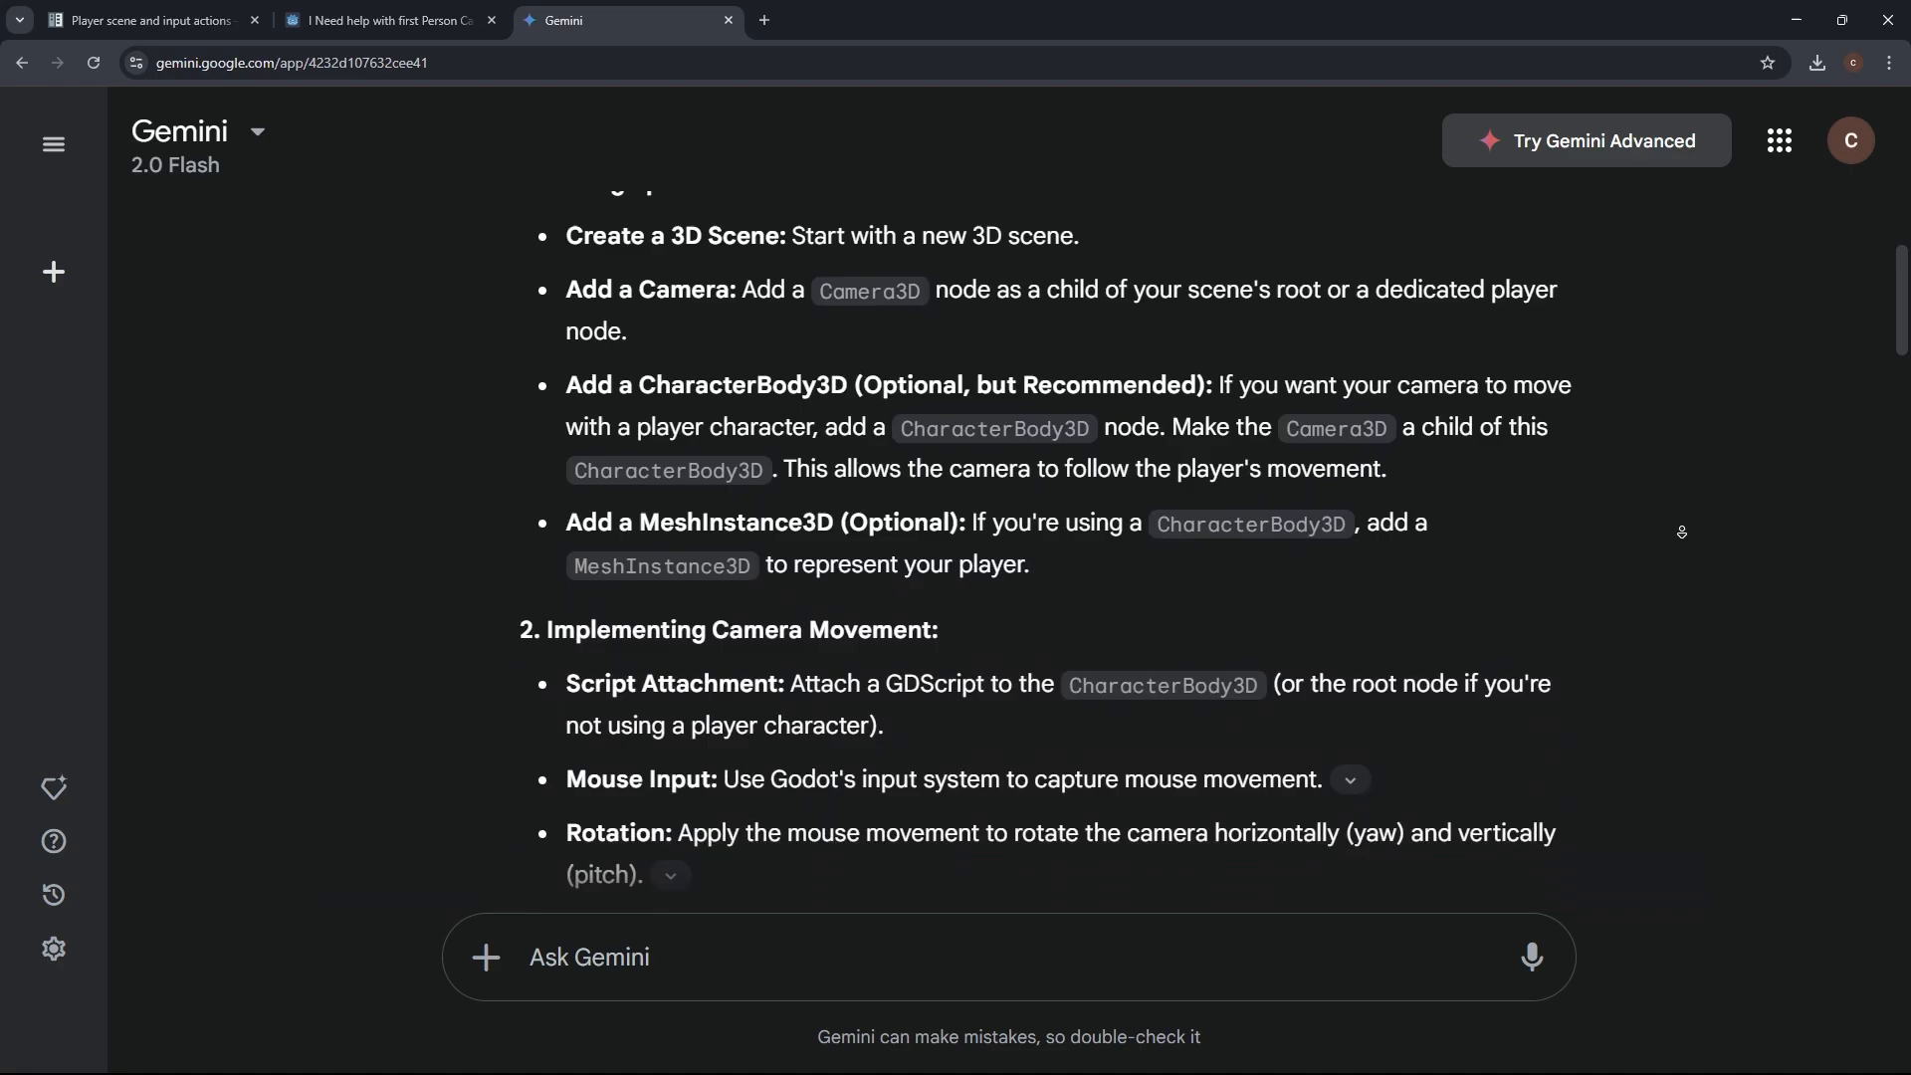
scroll(1663, 400, "up", 2)
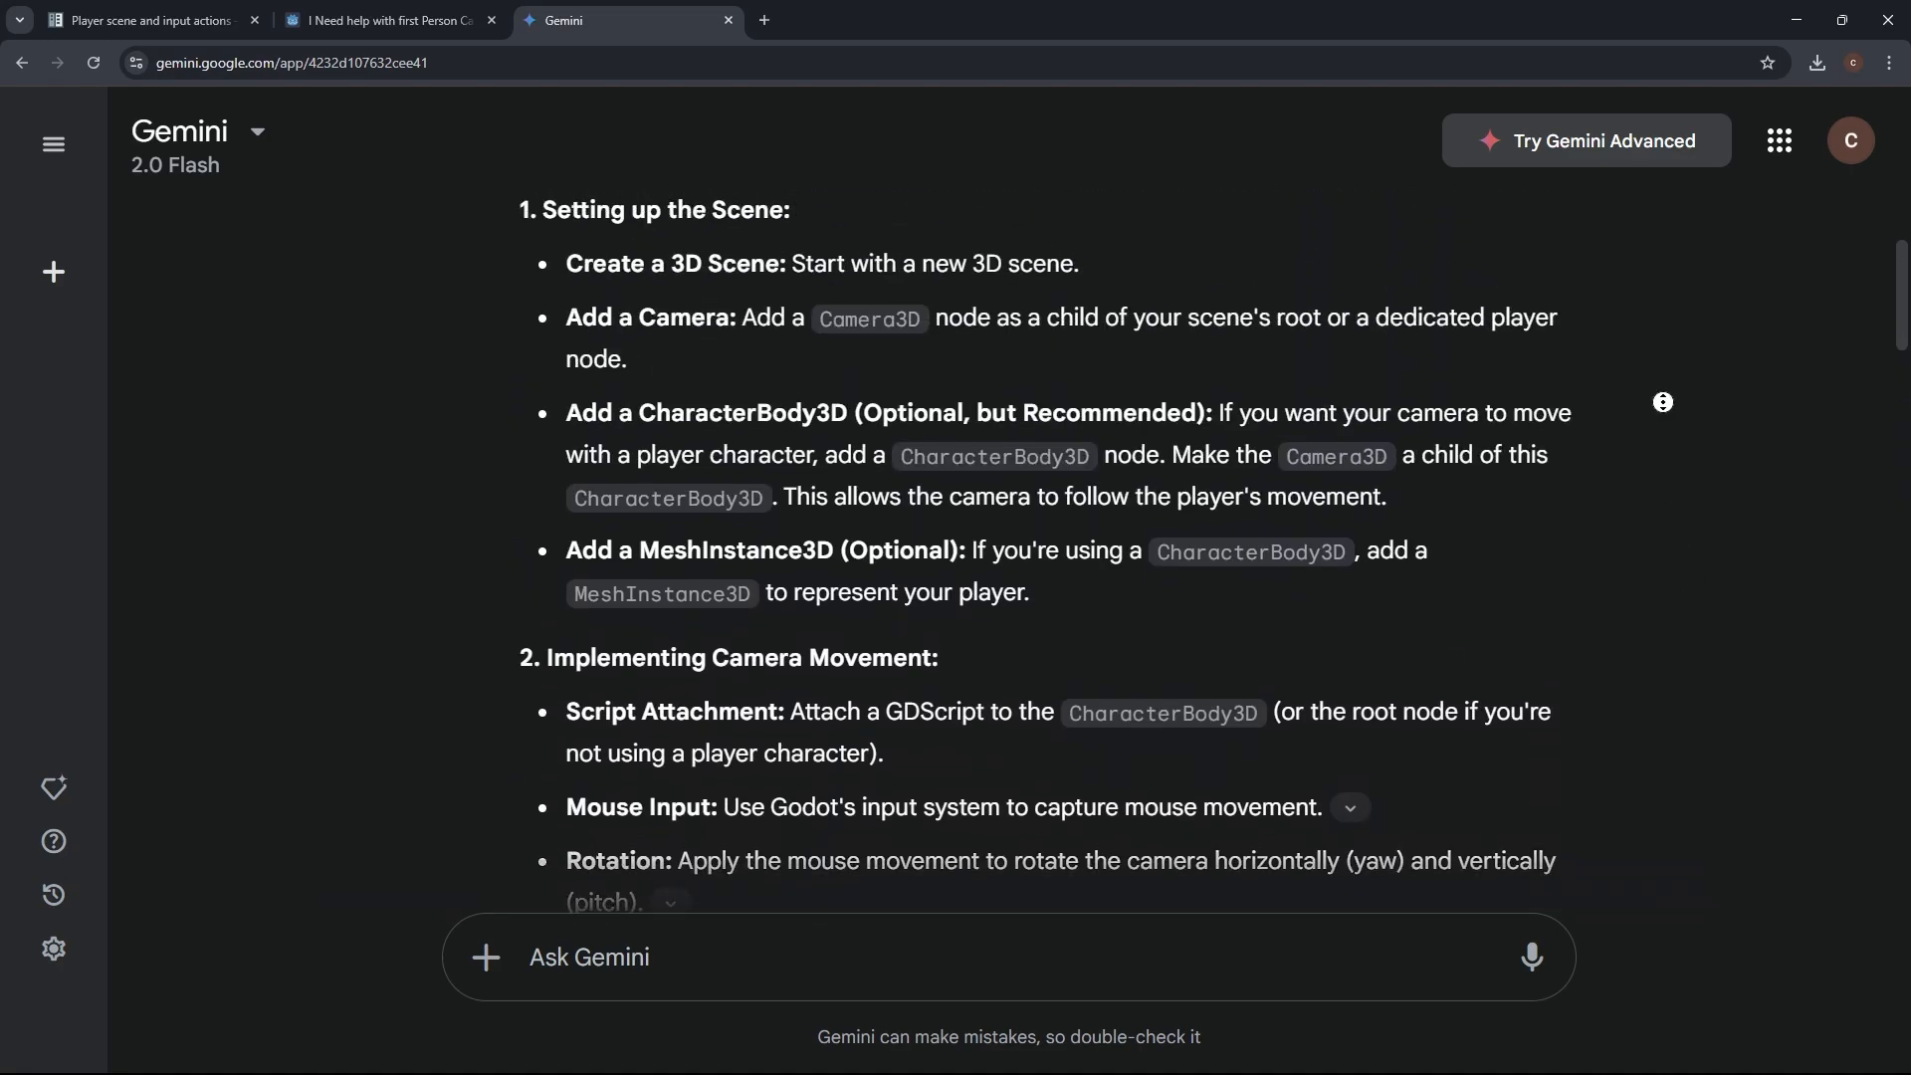
scroll(1663, 403, "up", 1)
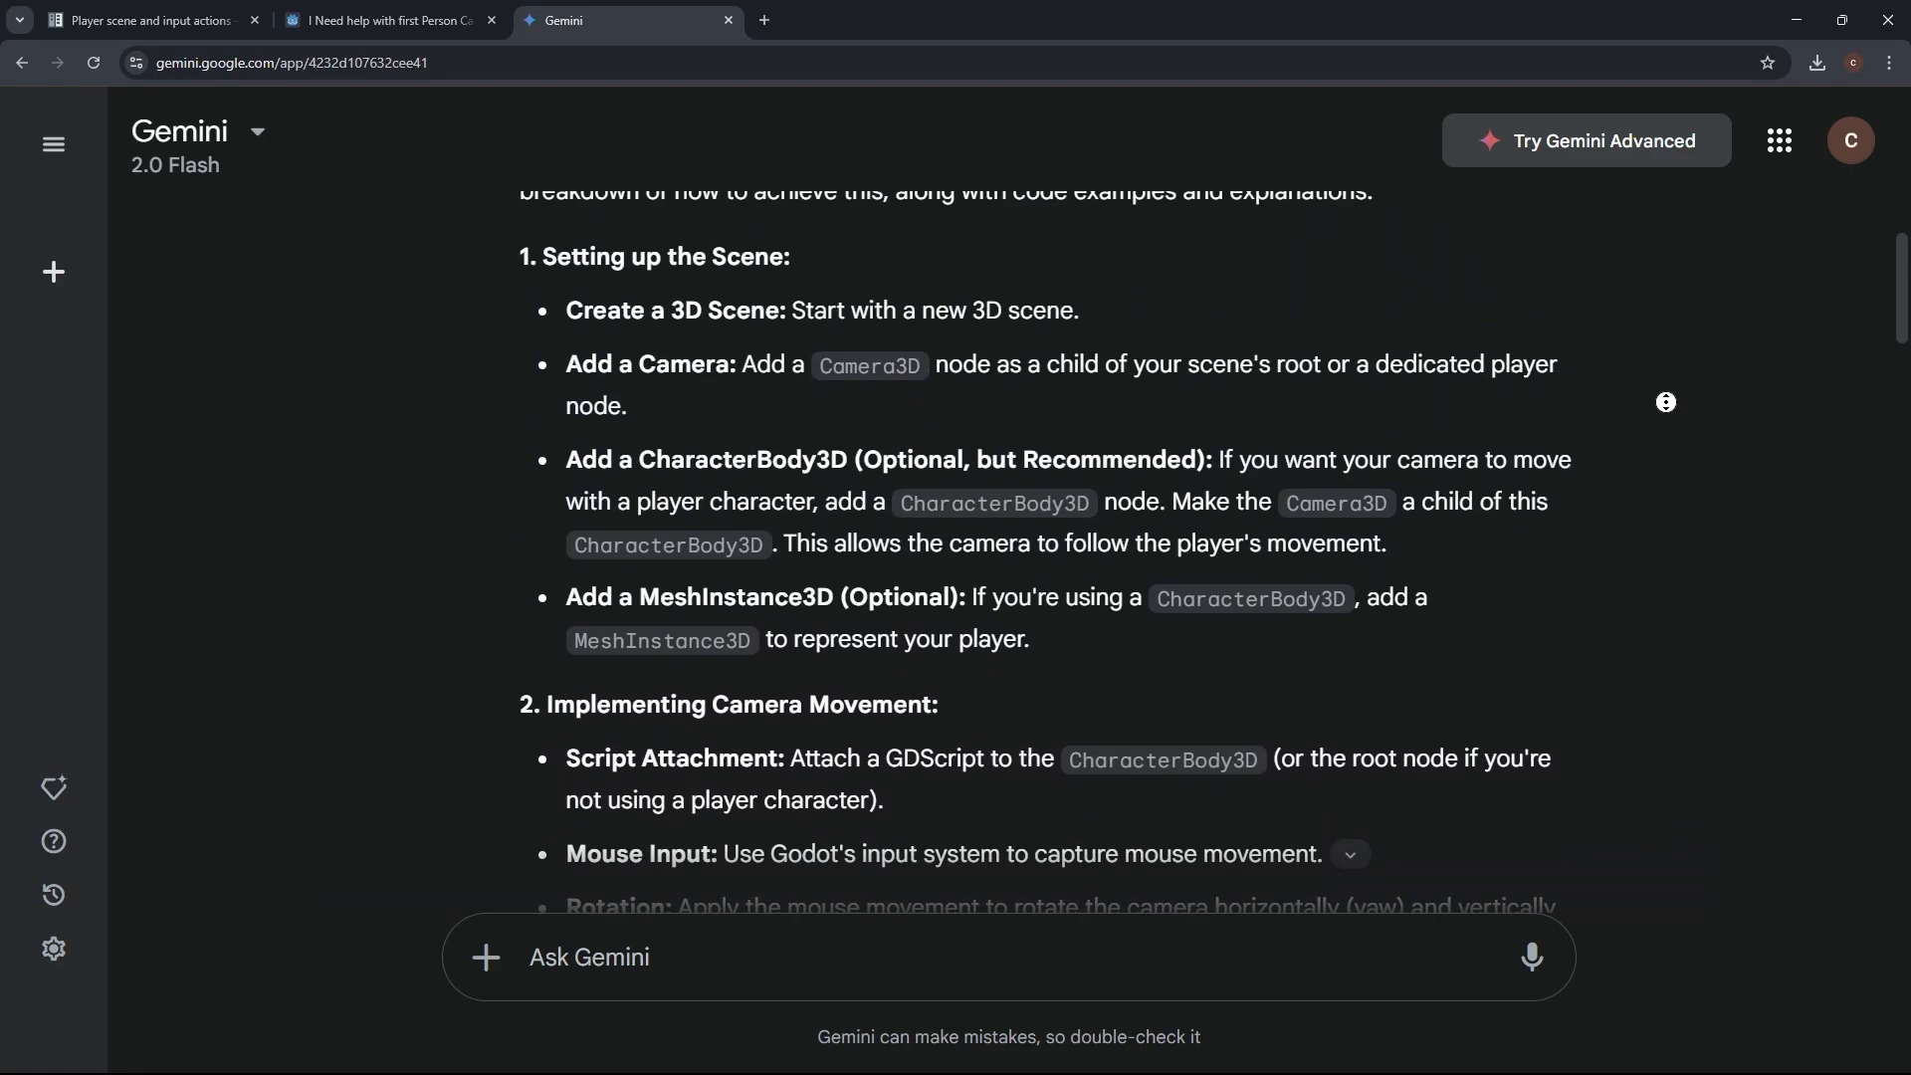
scroll(1678, 372, "up", 1)
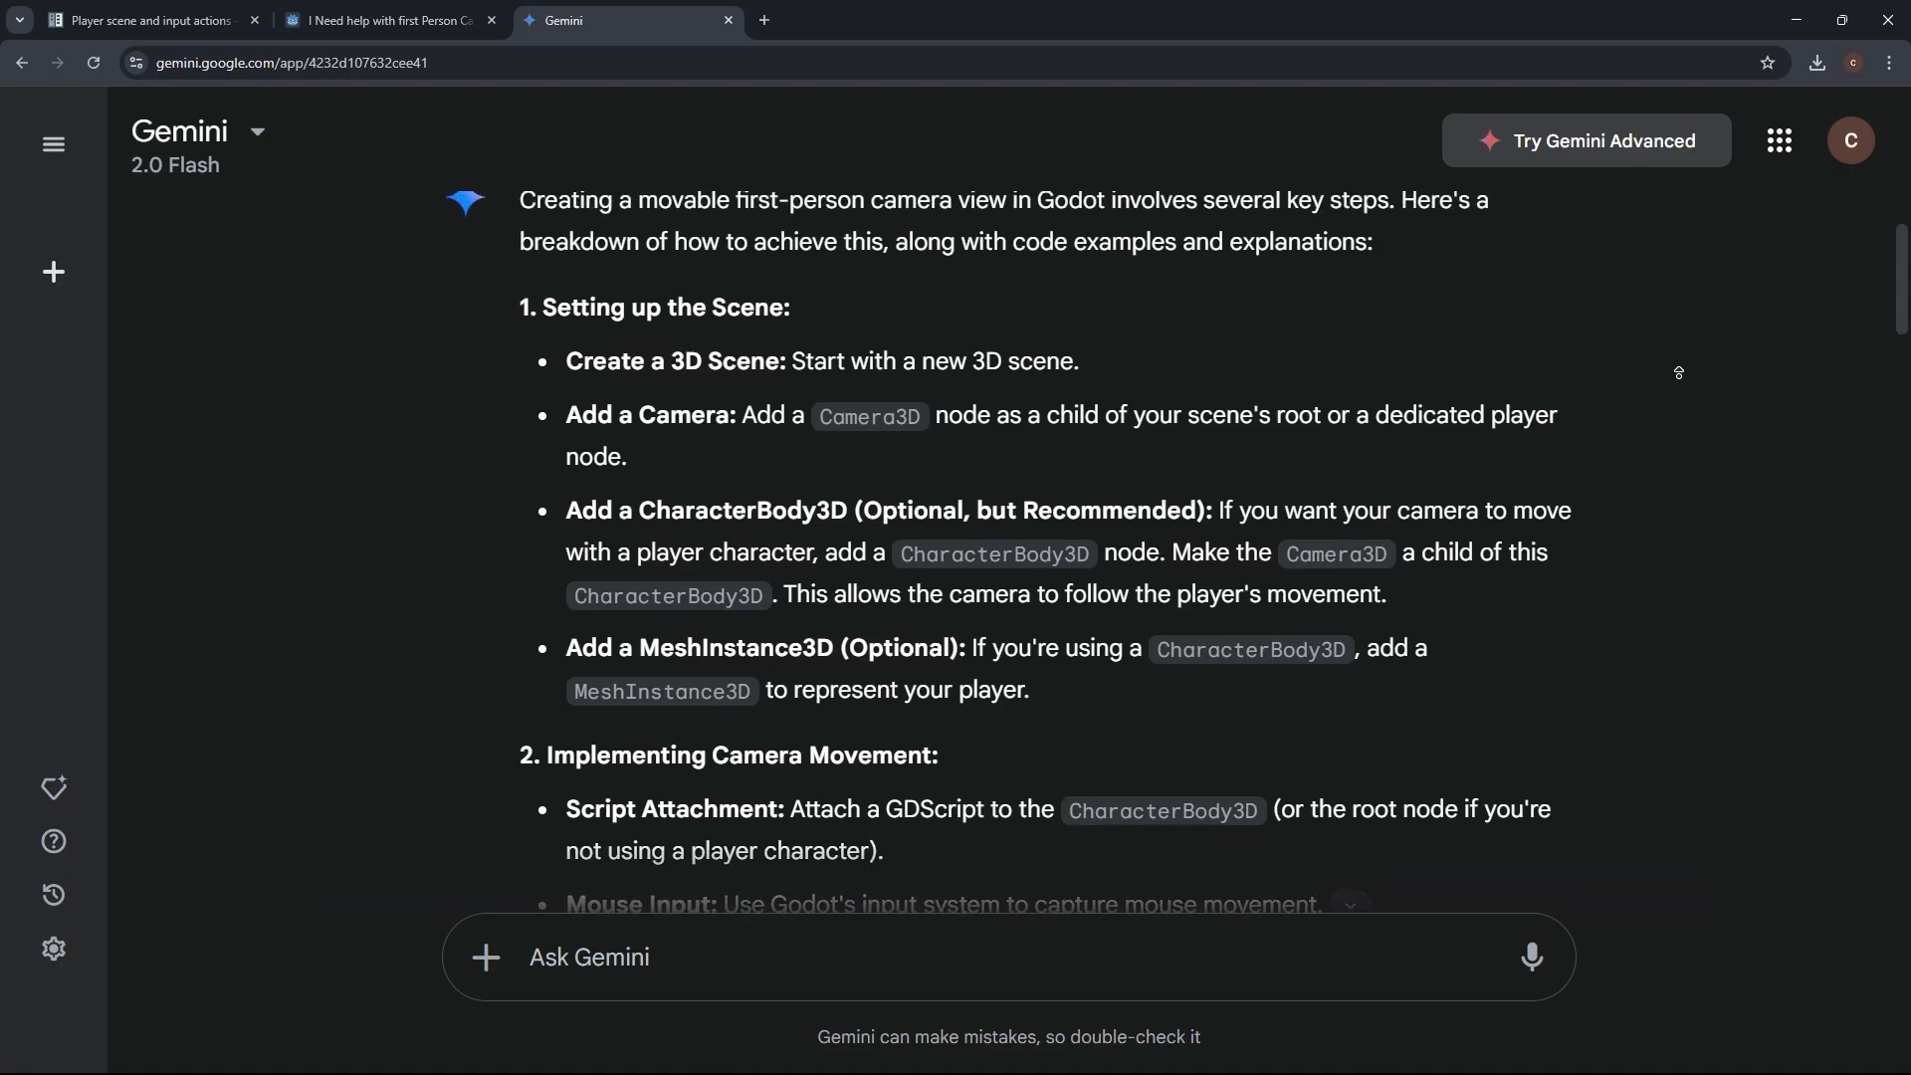
scroll(1678, 372, "up", 1)
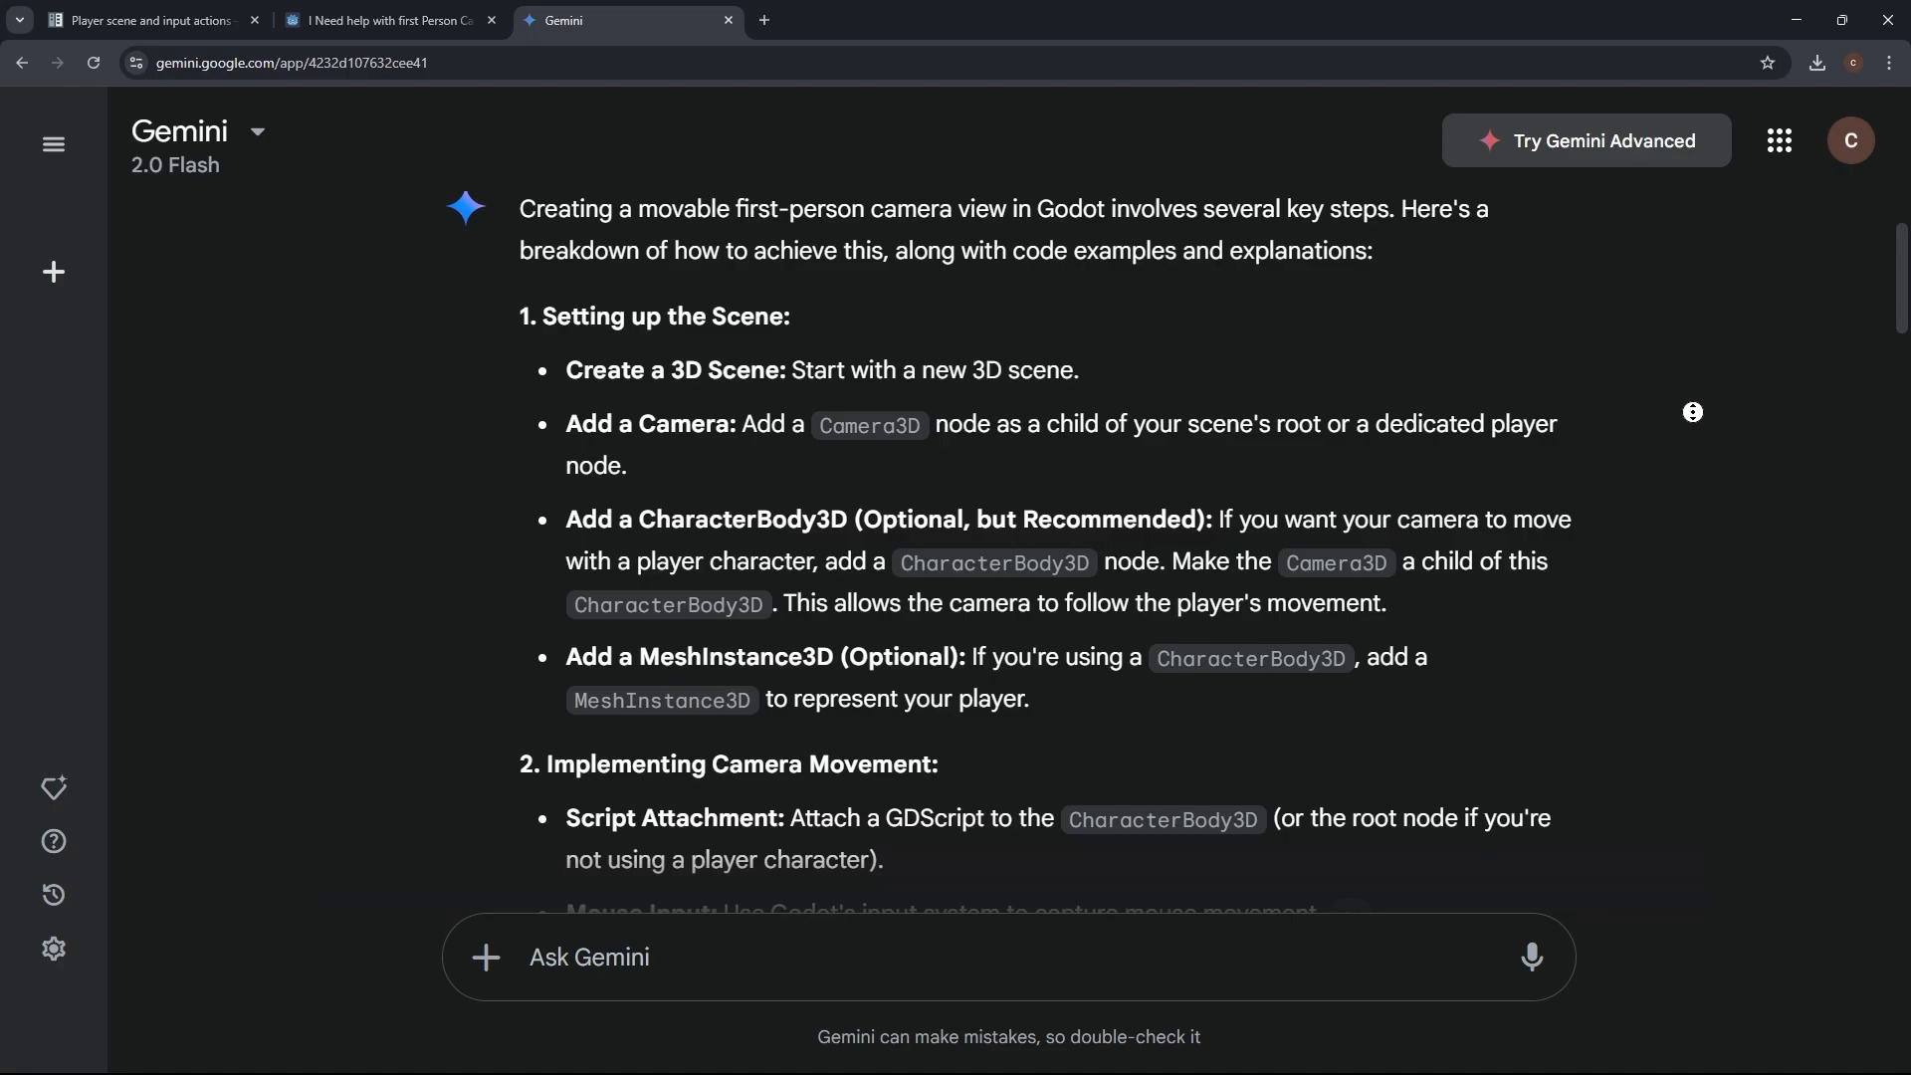
middle_click(1693, 412)
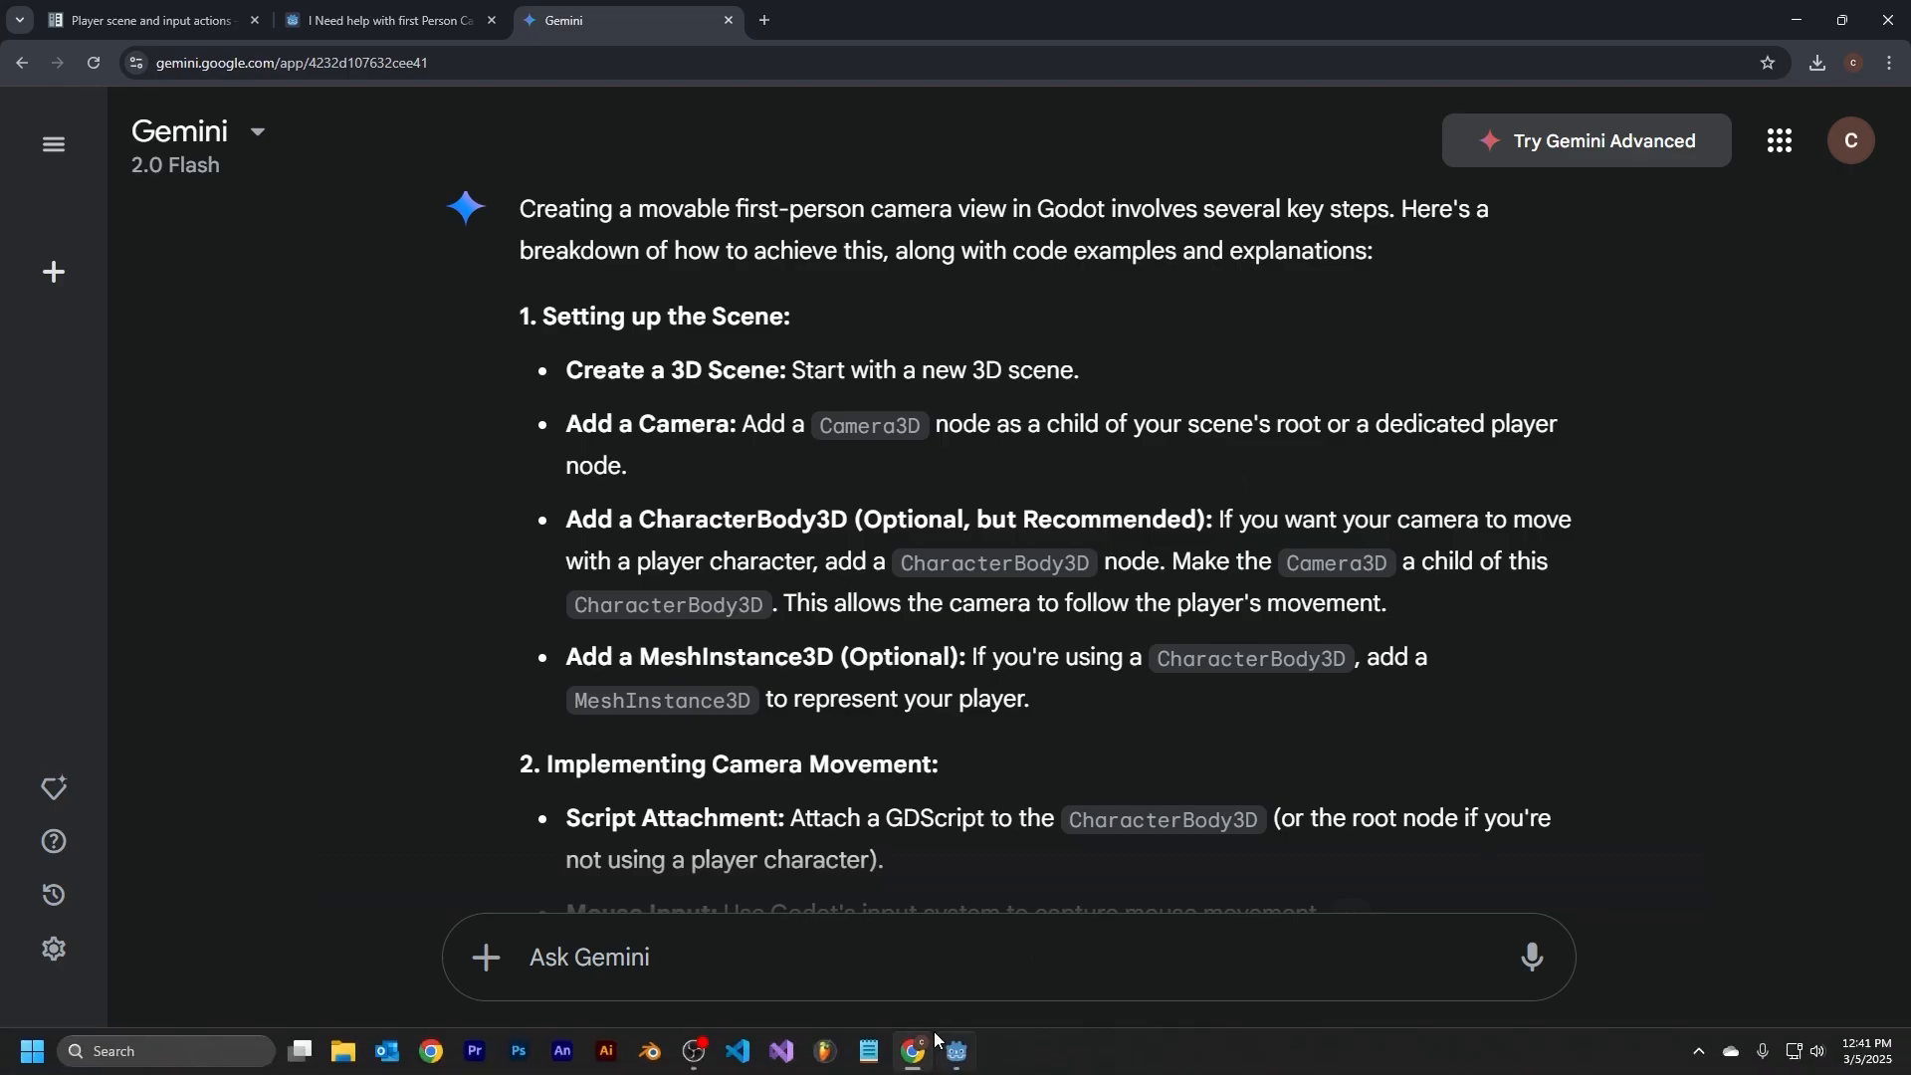
Step: Bring Godot forward with the browser snapped beside it, and return to the Player scene and input actions documentation at the New Scene instructions
left_click(955, 1051)
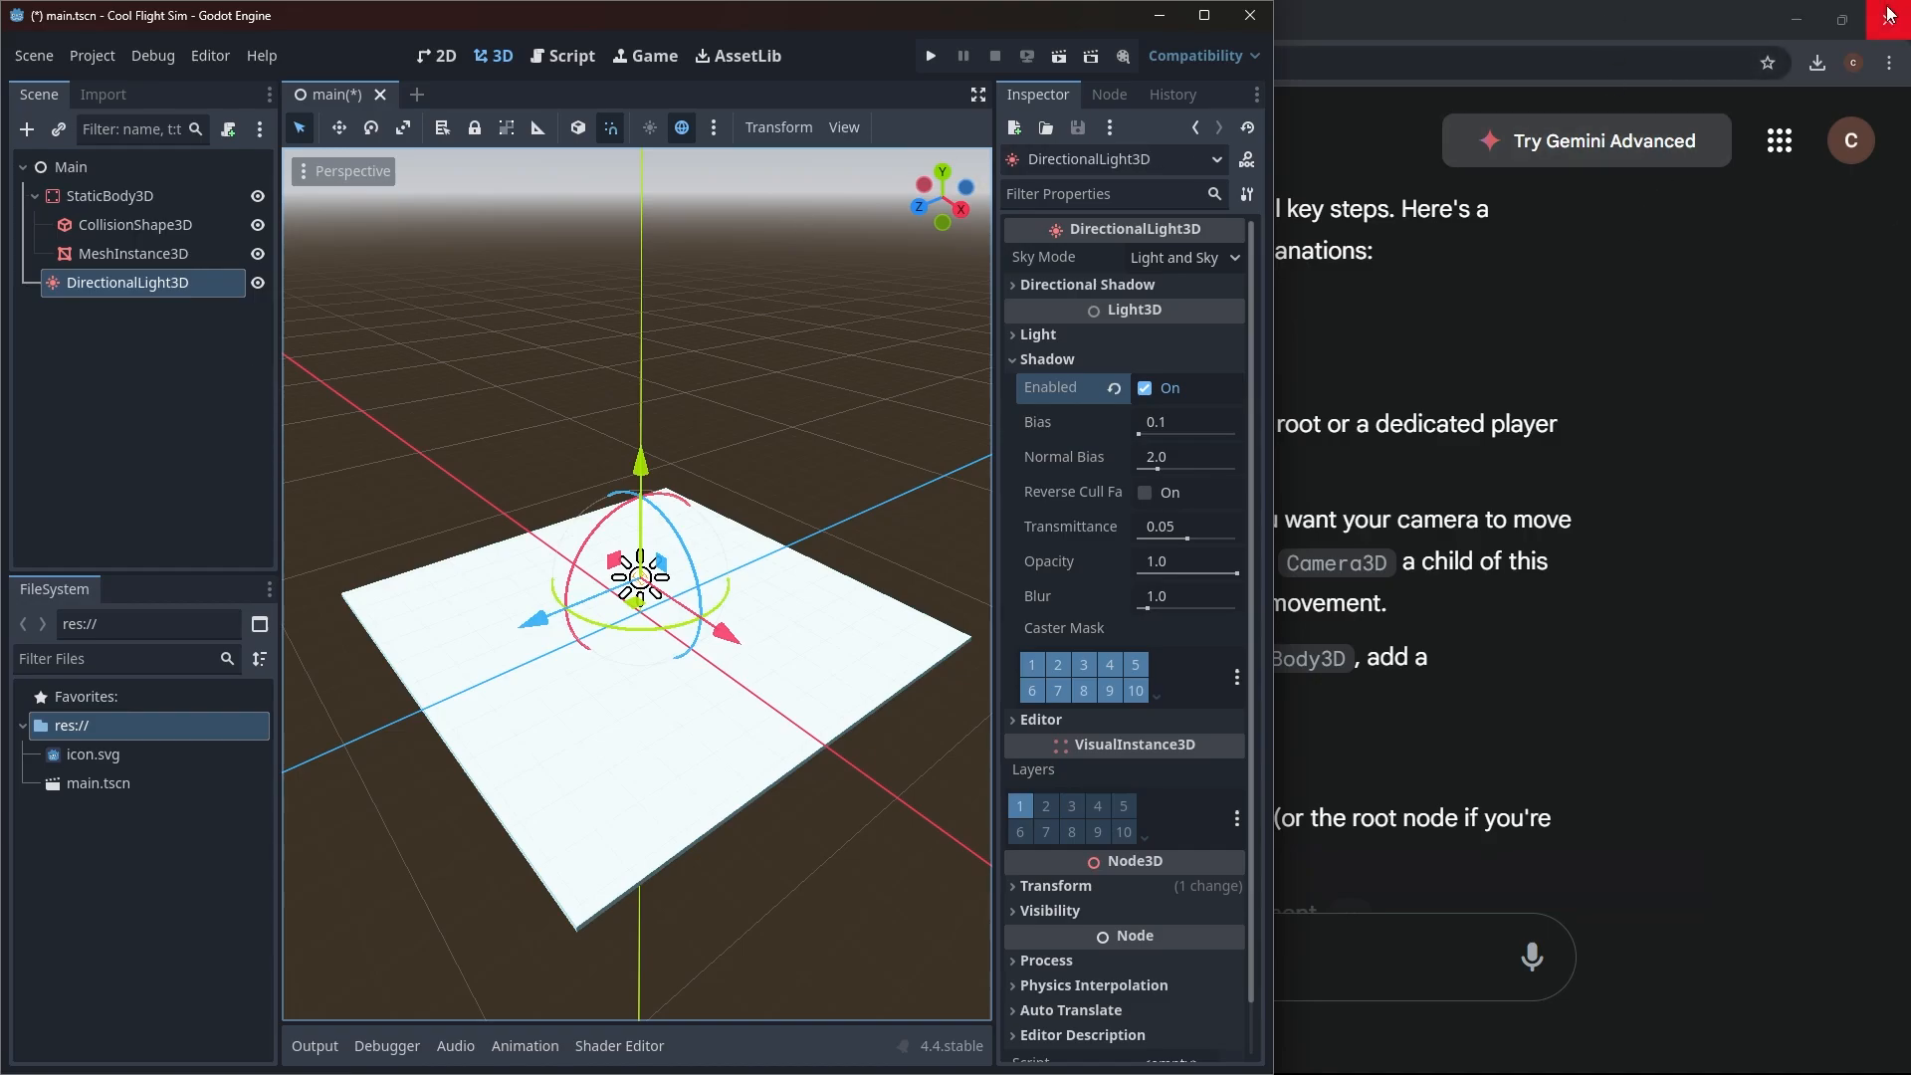
mouse_move(1843, 22)
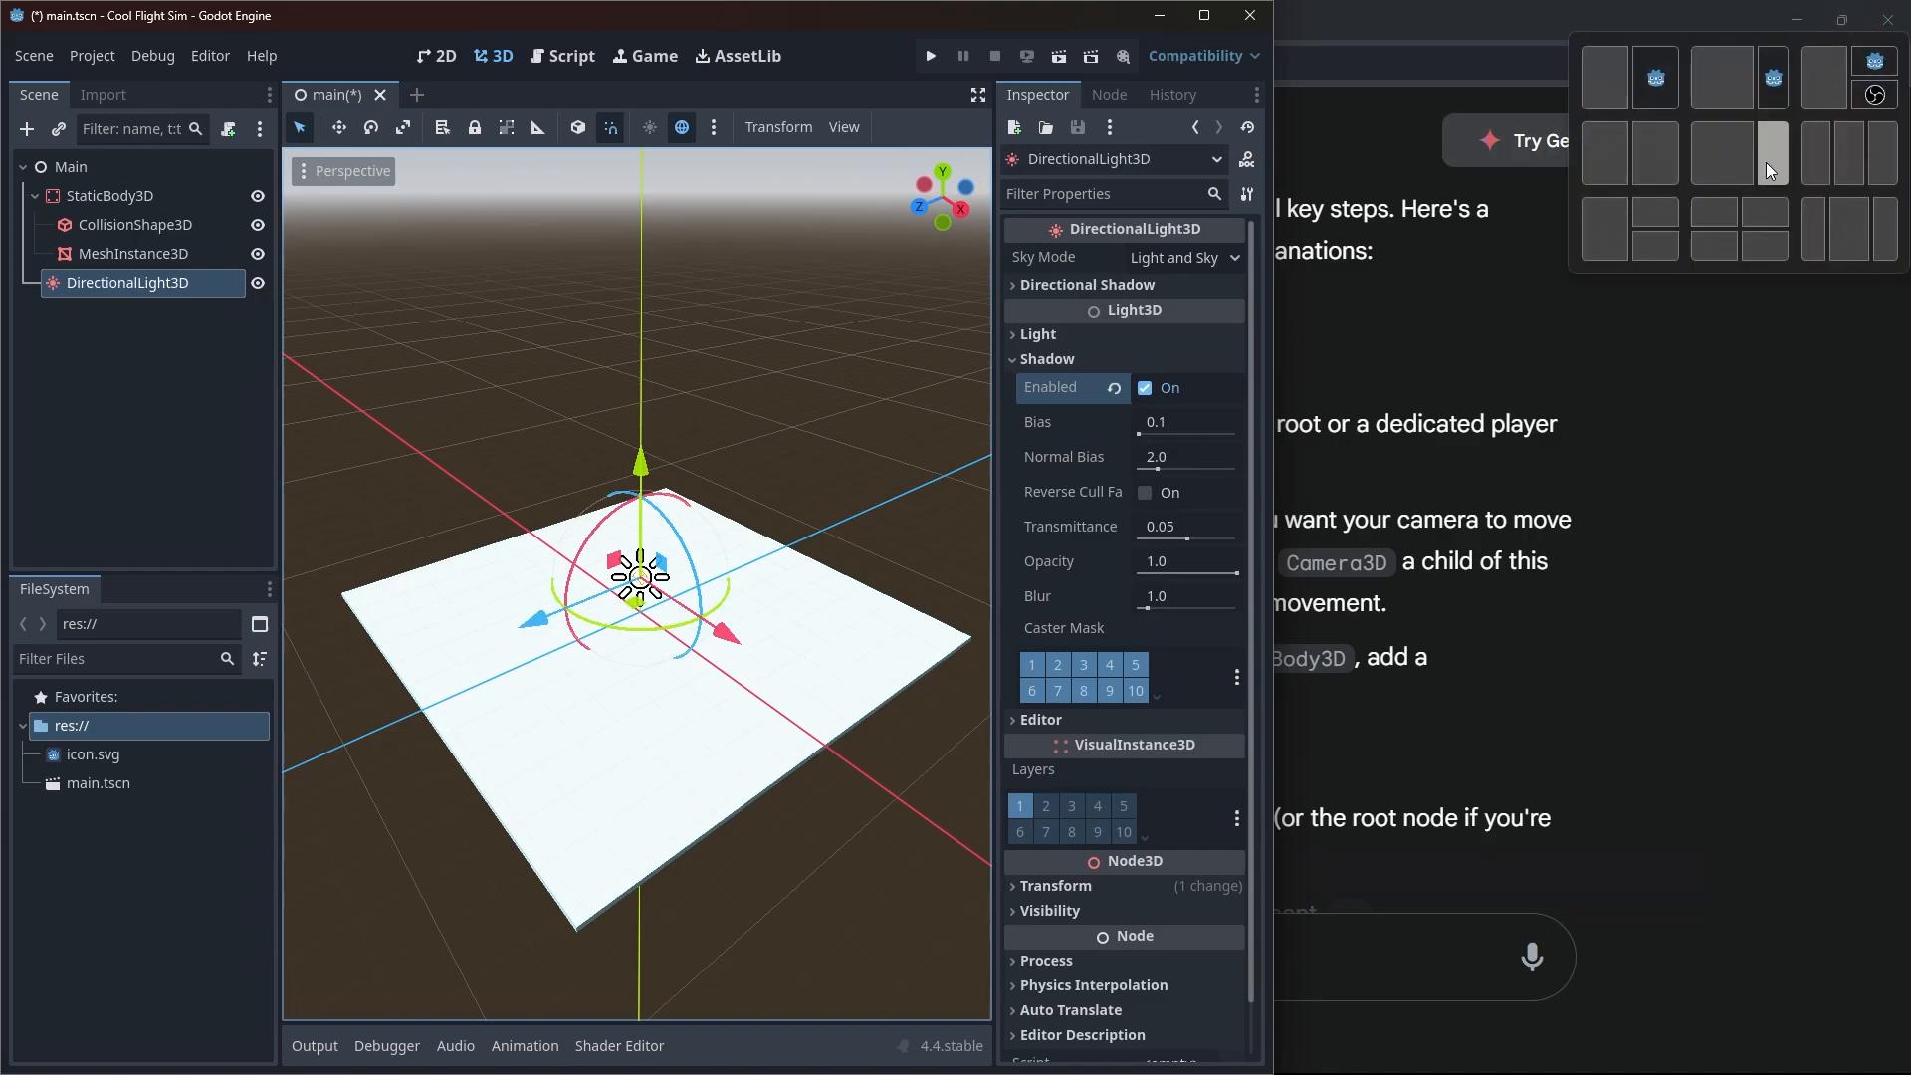
left_click(1766, 163)
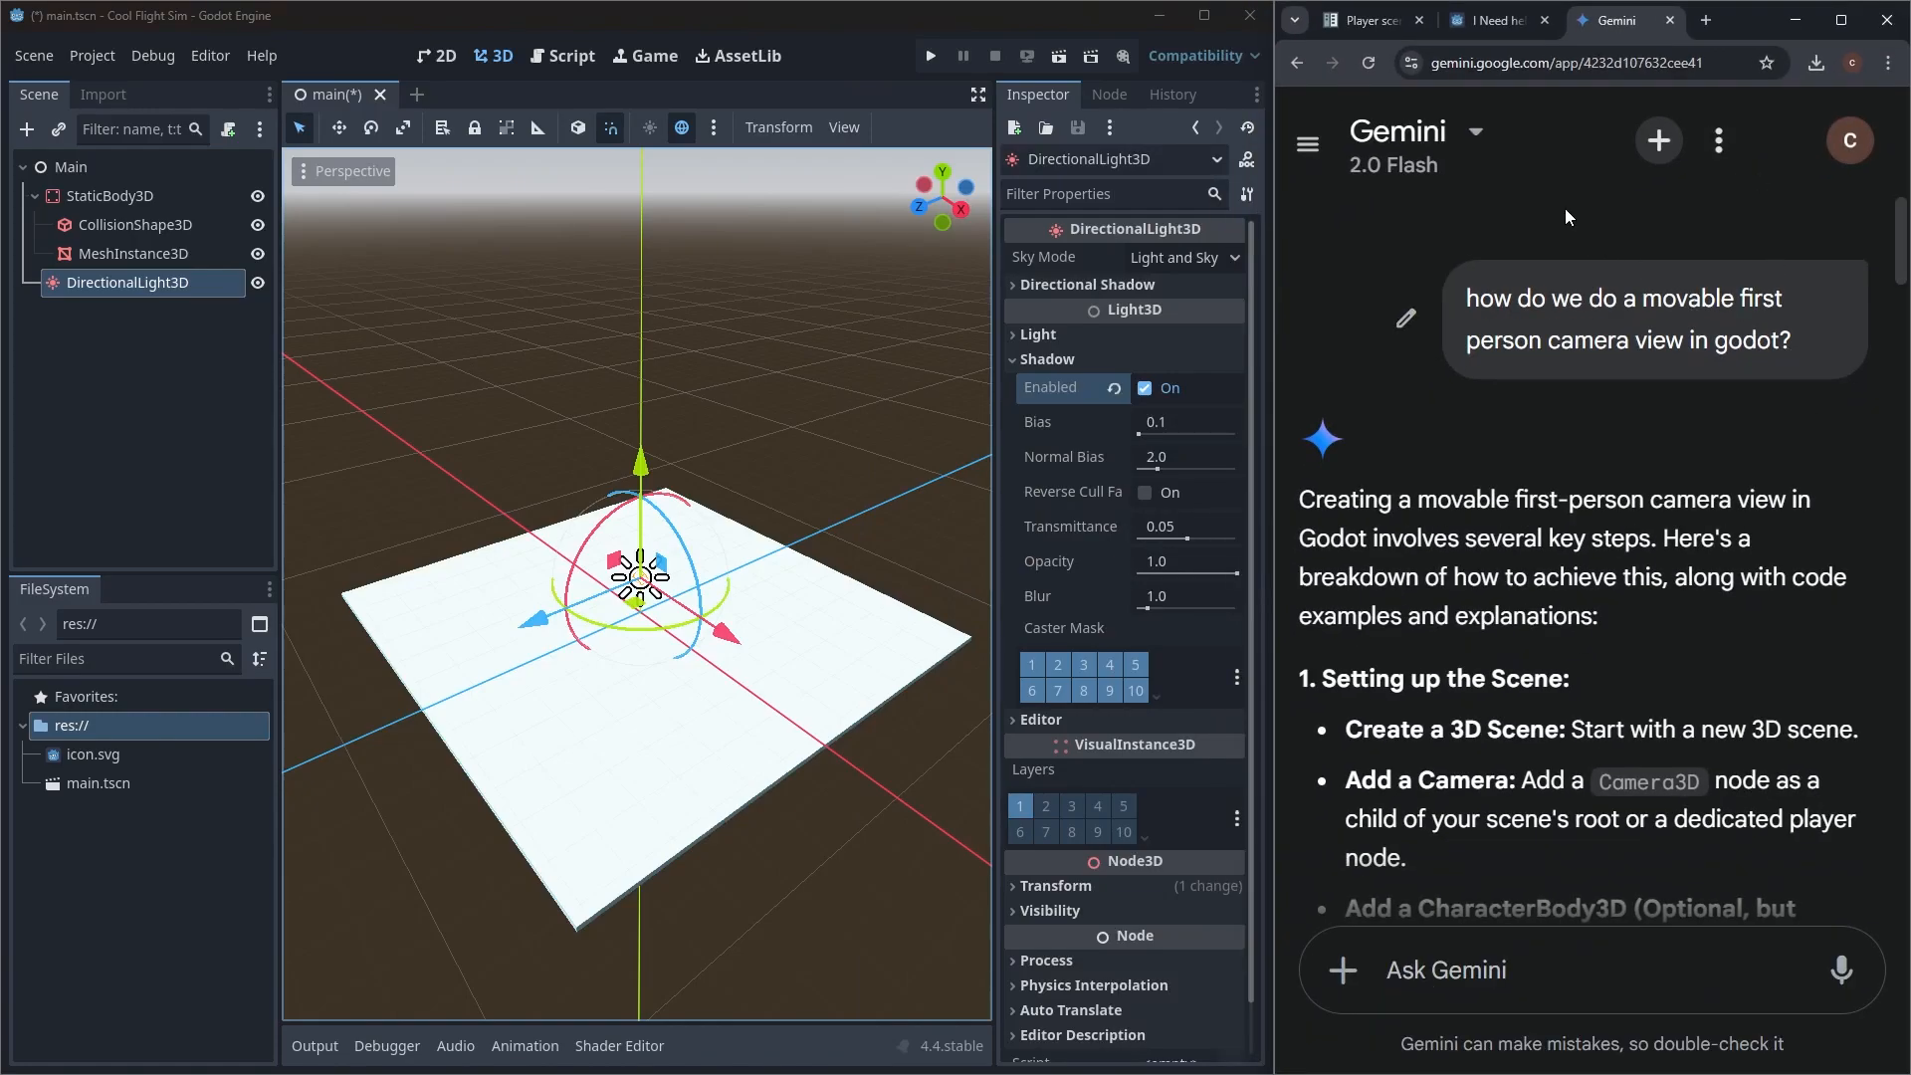
left_click(1389, 21)
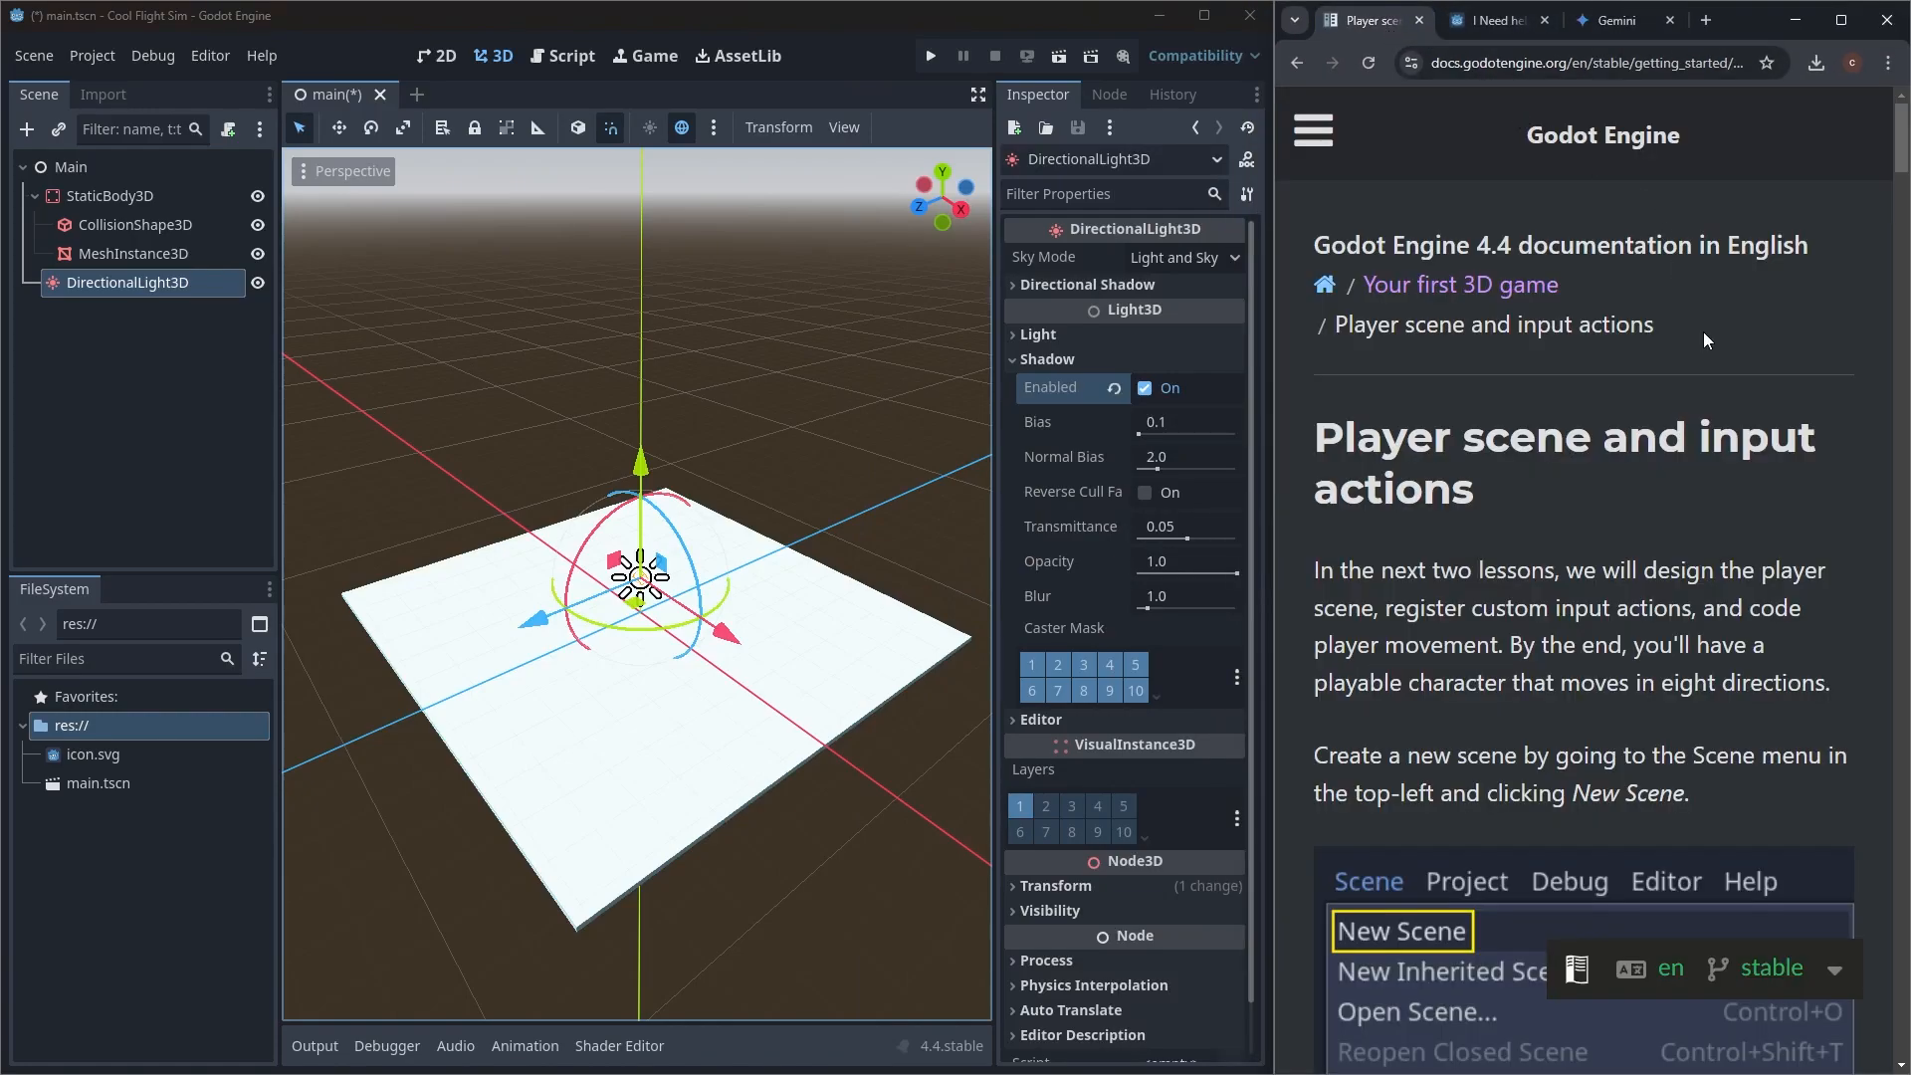
scroll(1793, 359, "down", 4)
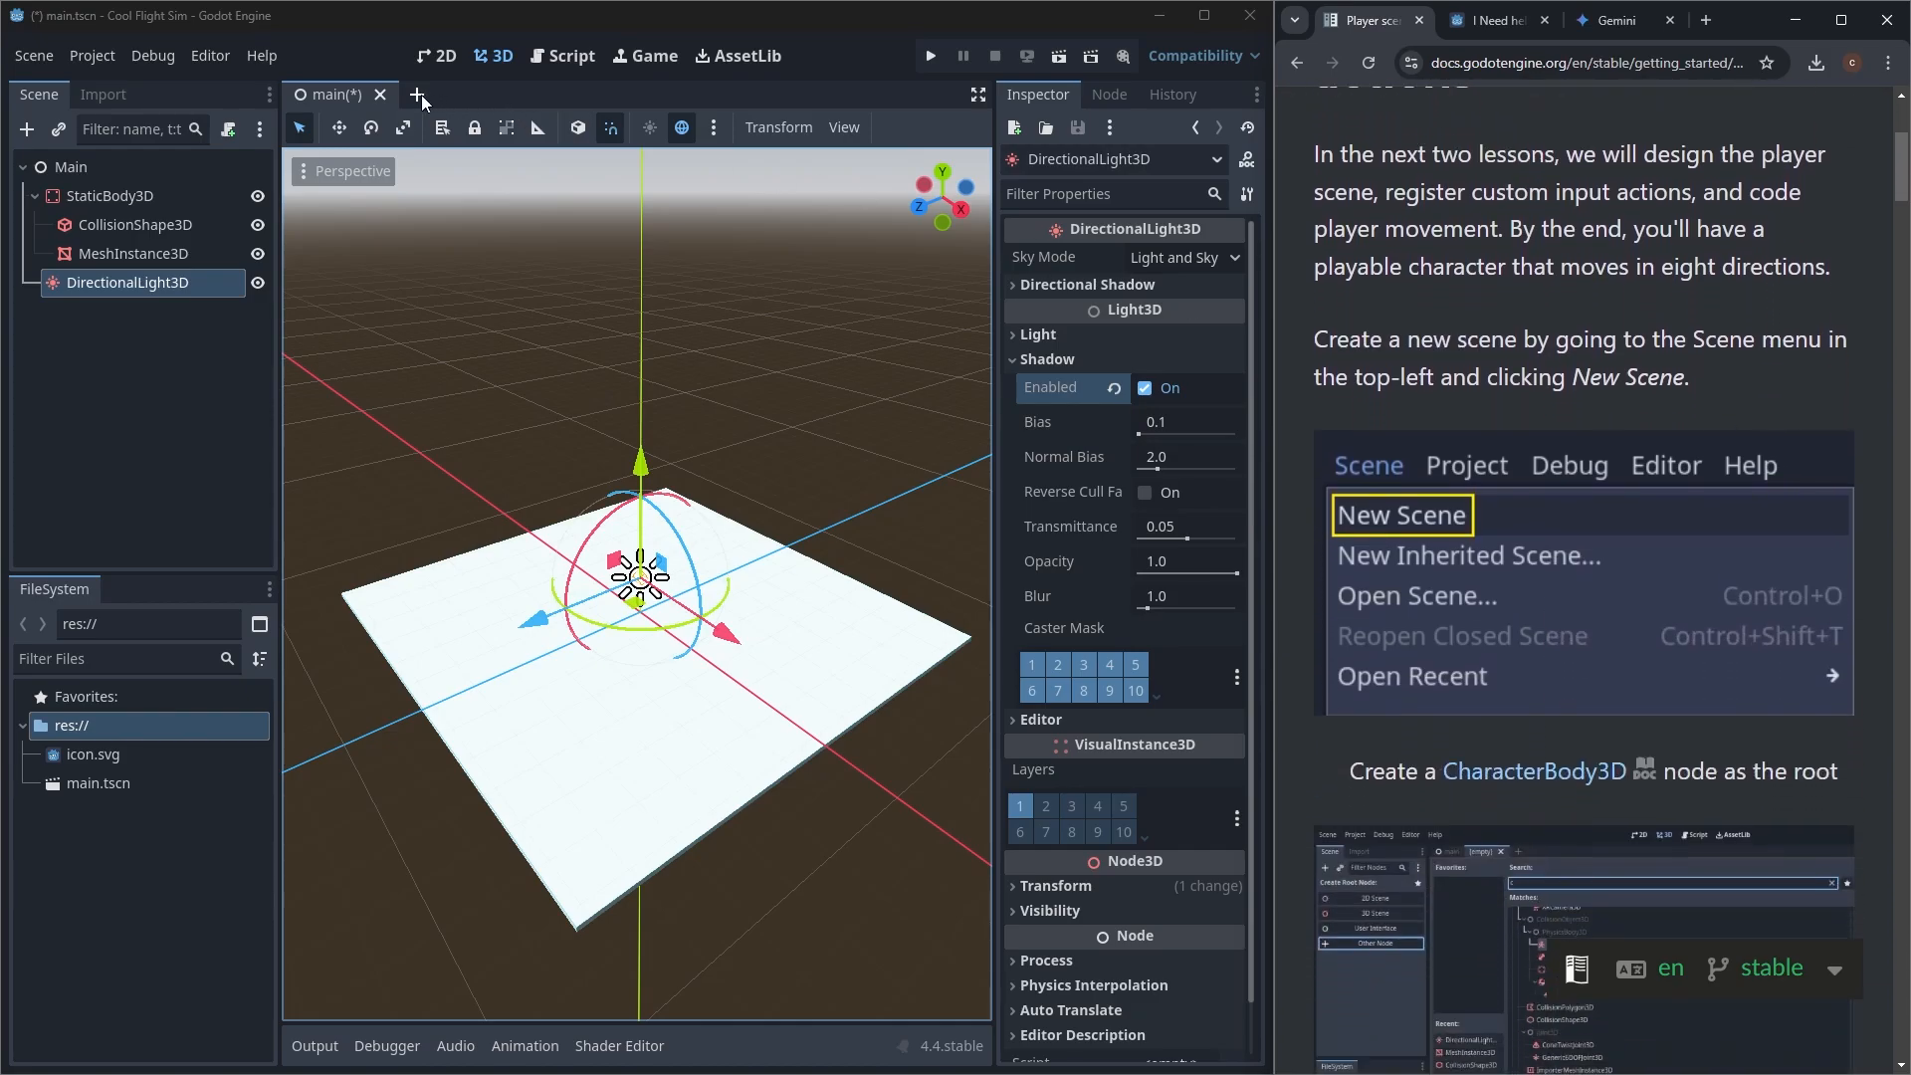
Step: Save the main scene in Godot and create a new empty scene
left_click(556, 327)
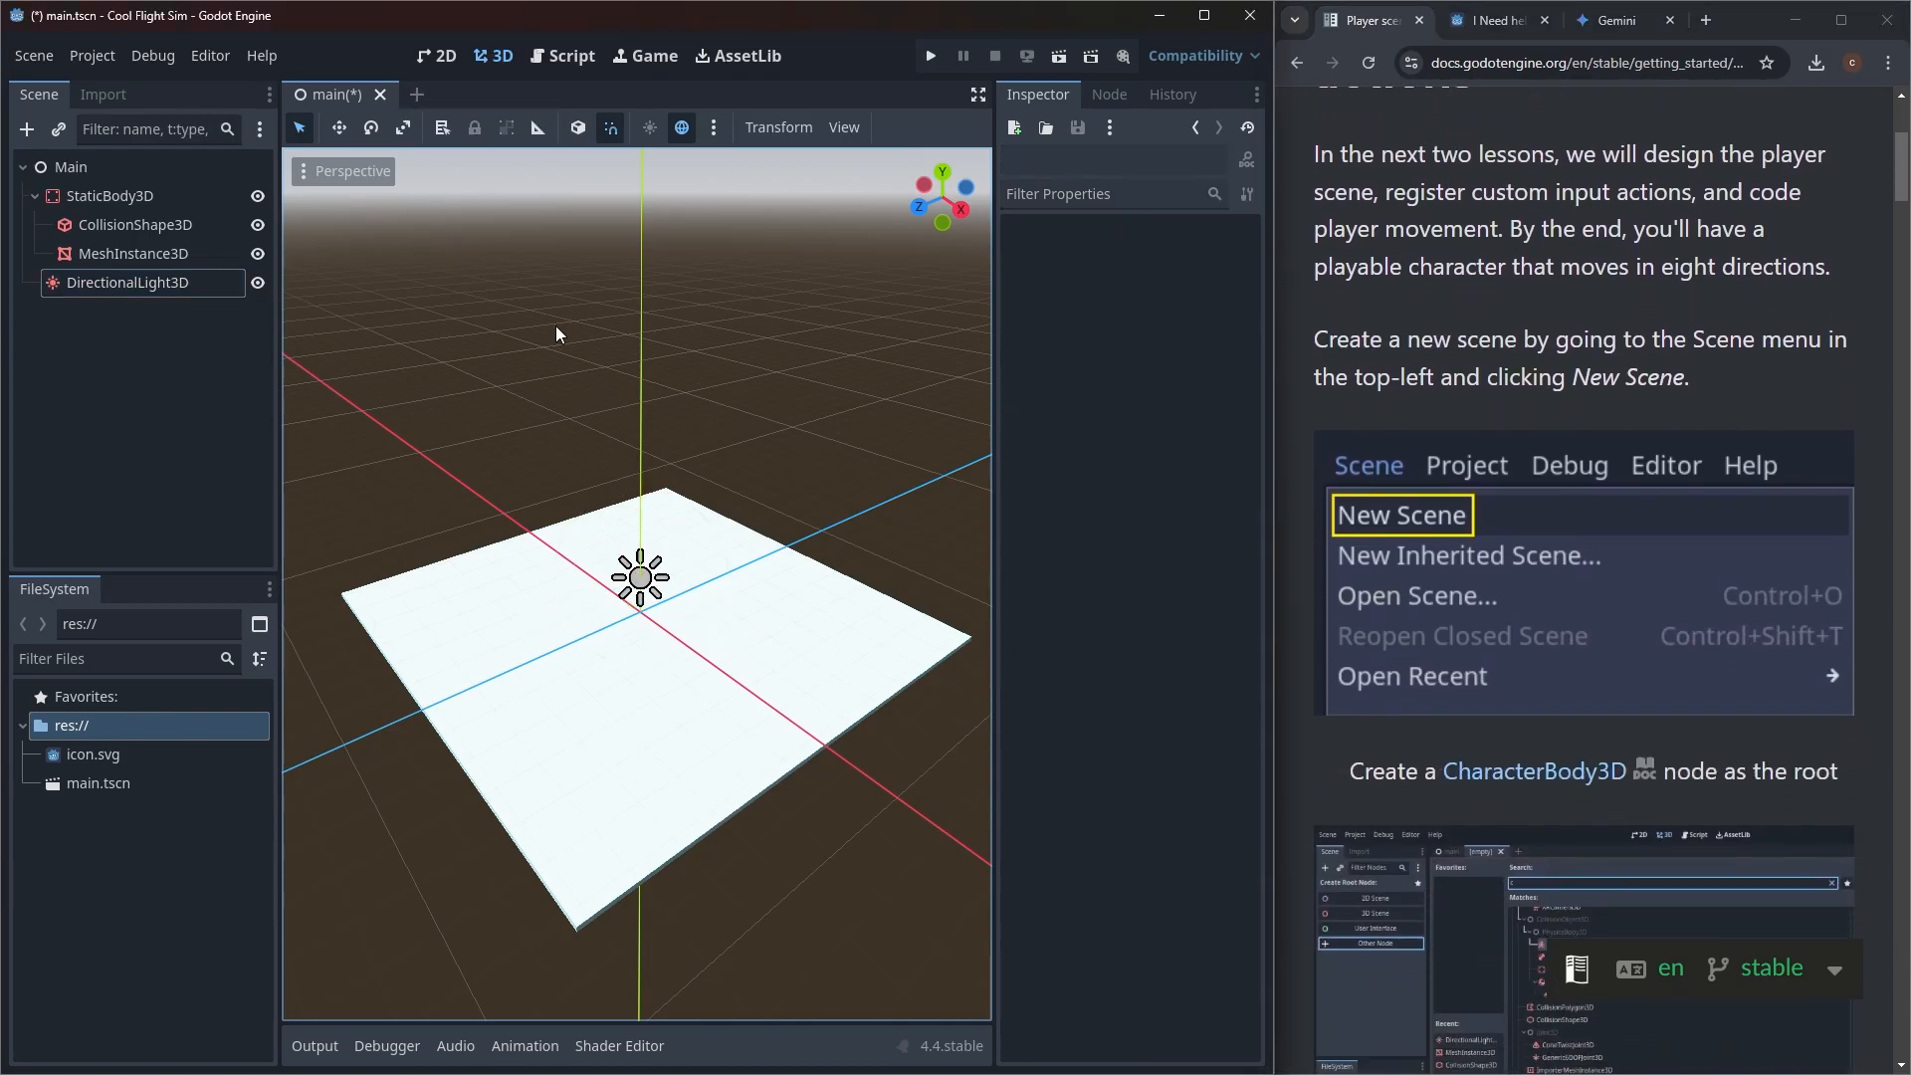
key("ctrl+s")
left_click(402, 95)
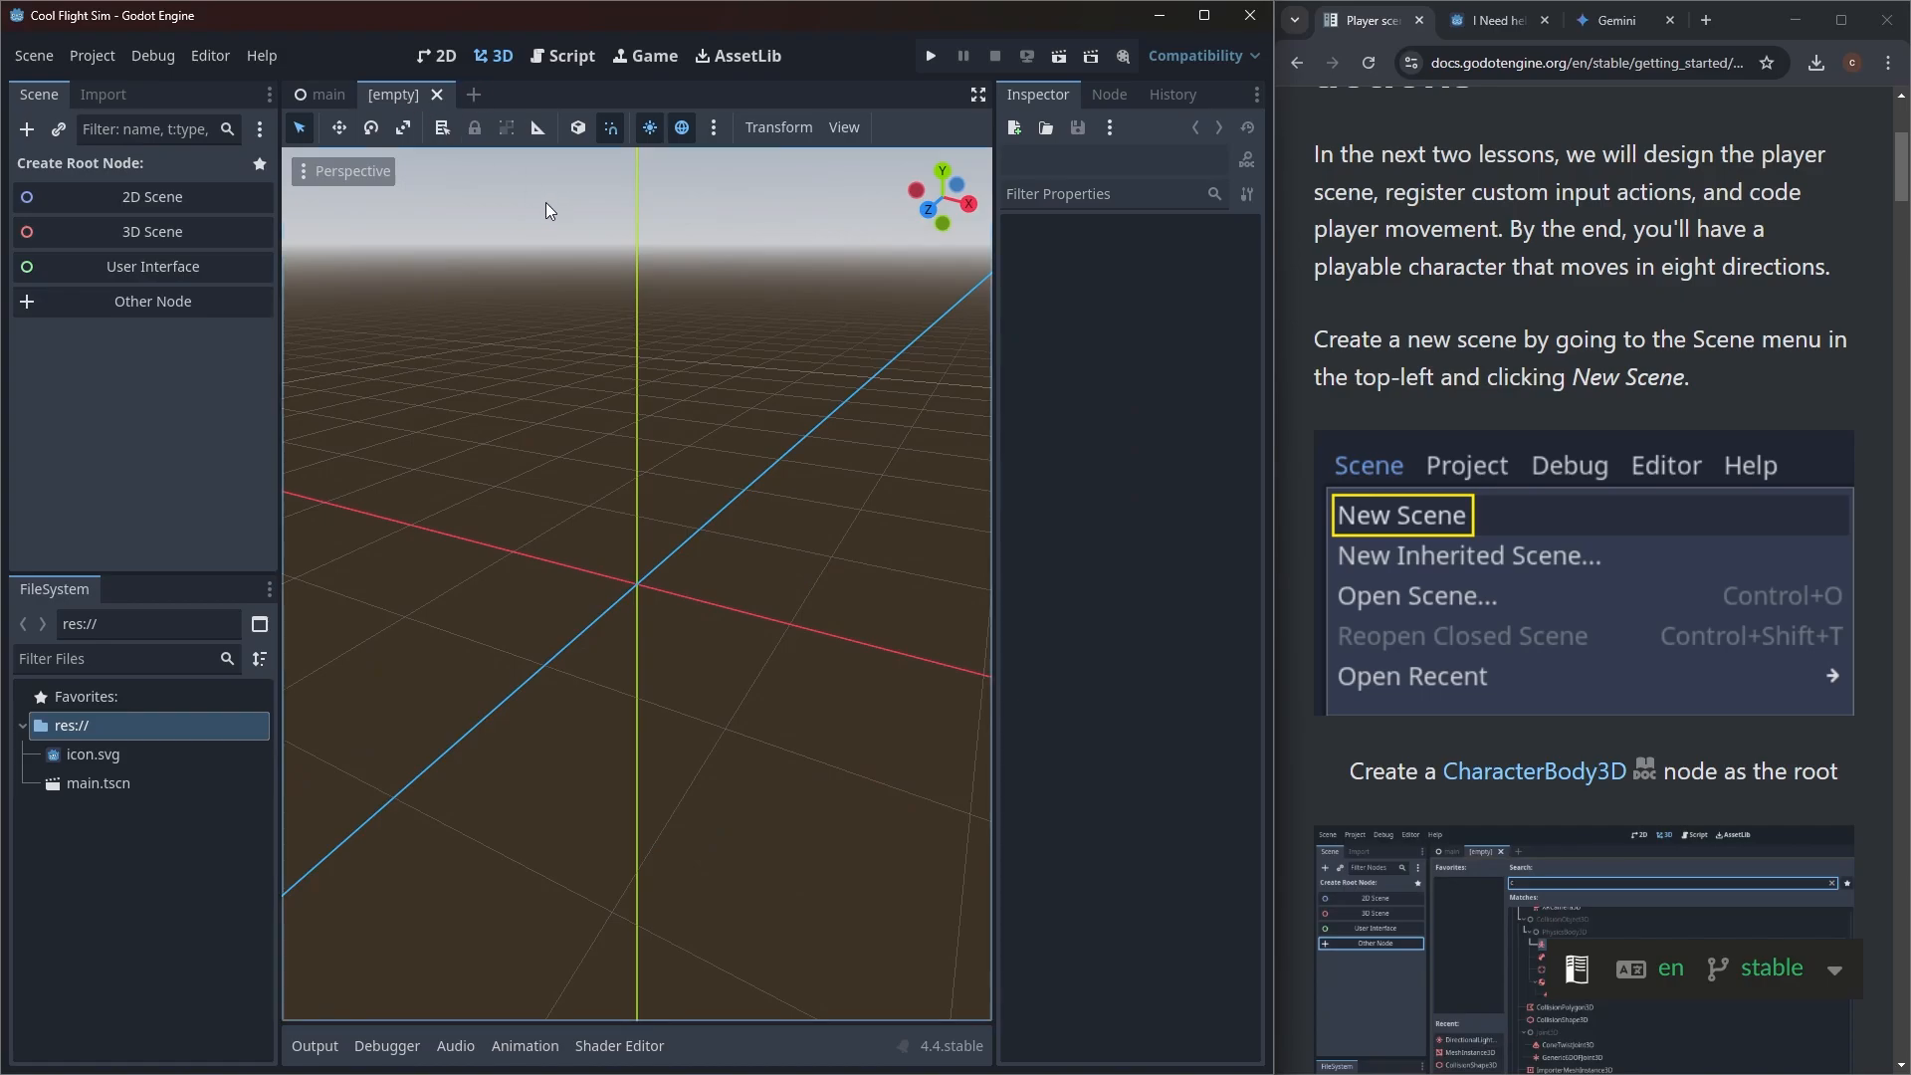
Step: Read the documentation on creating the CharacterBody3D Player root and its Node3D Pivot child
left_click(1639, 498)
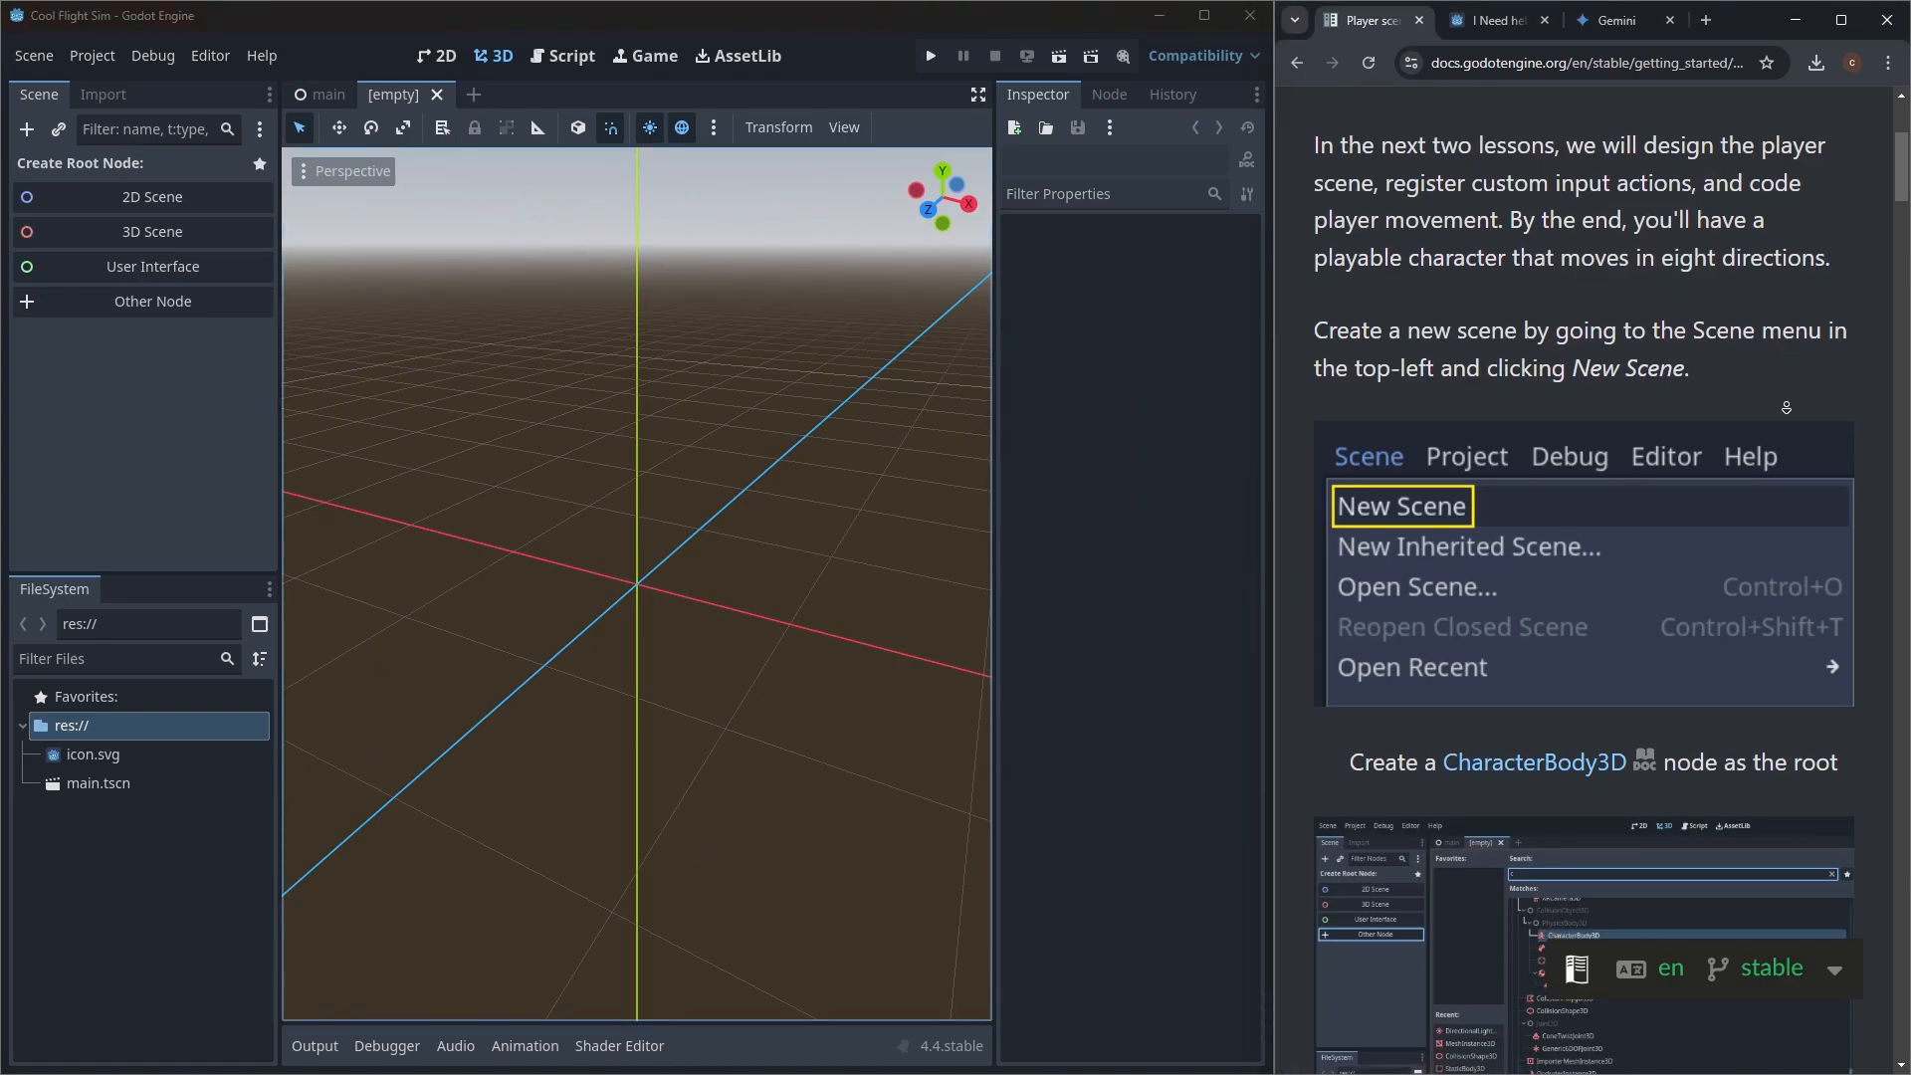
scroll(1781, 403, "down", 1)
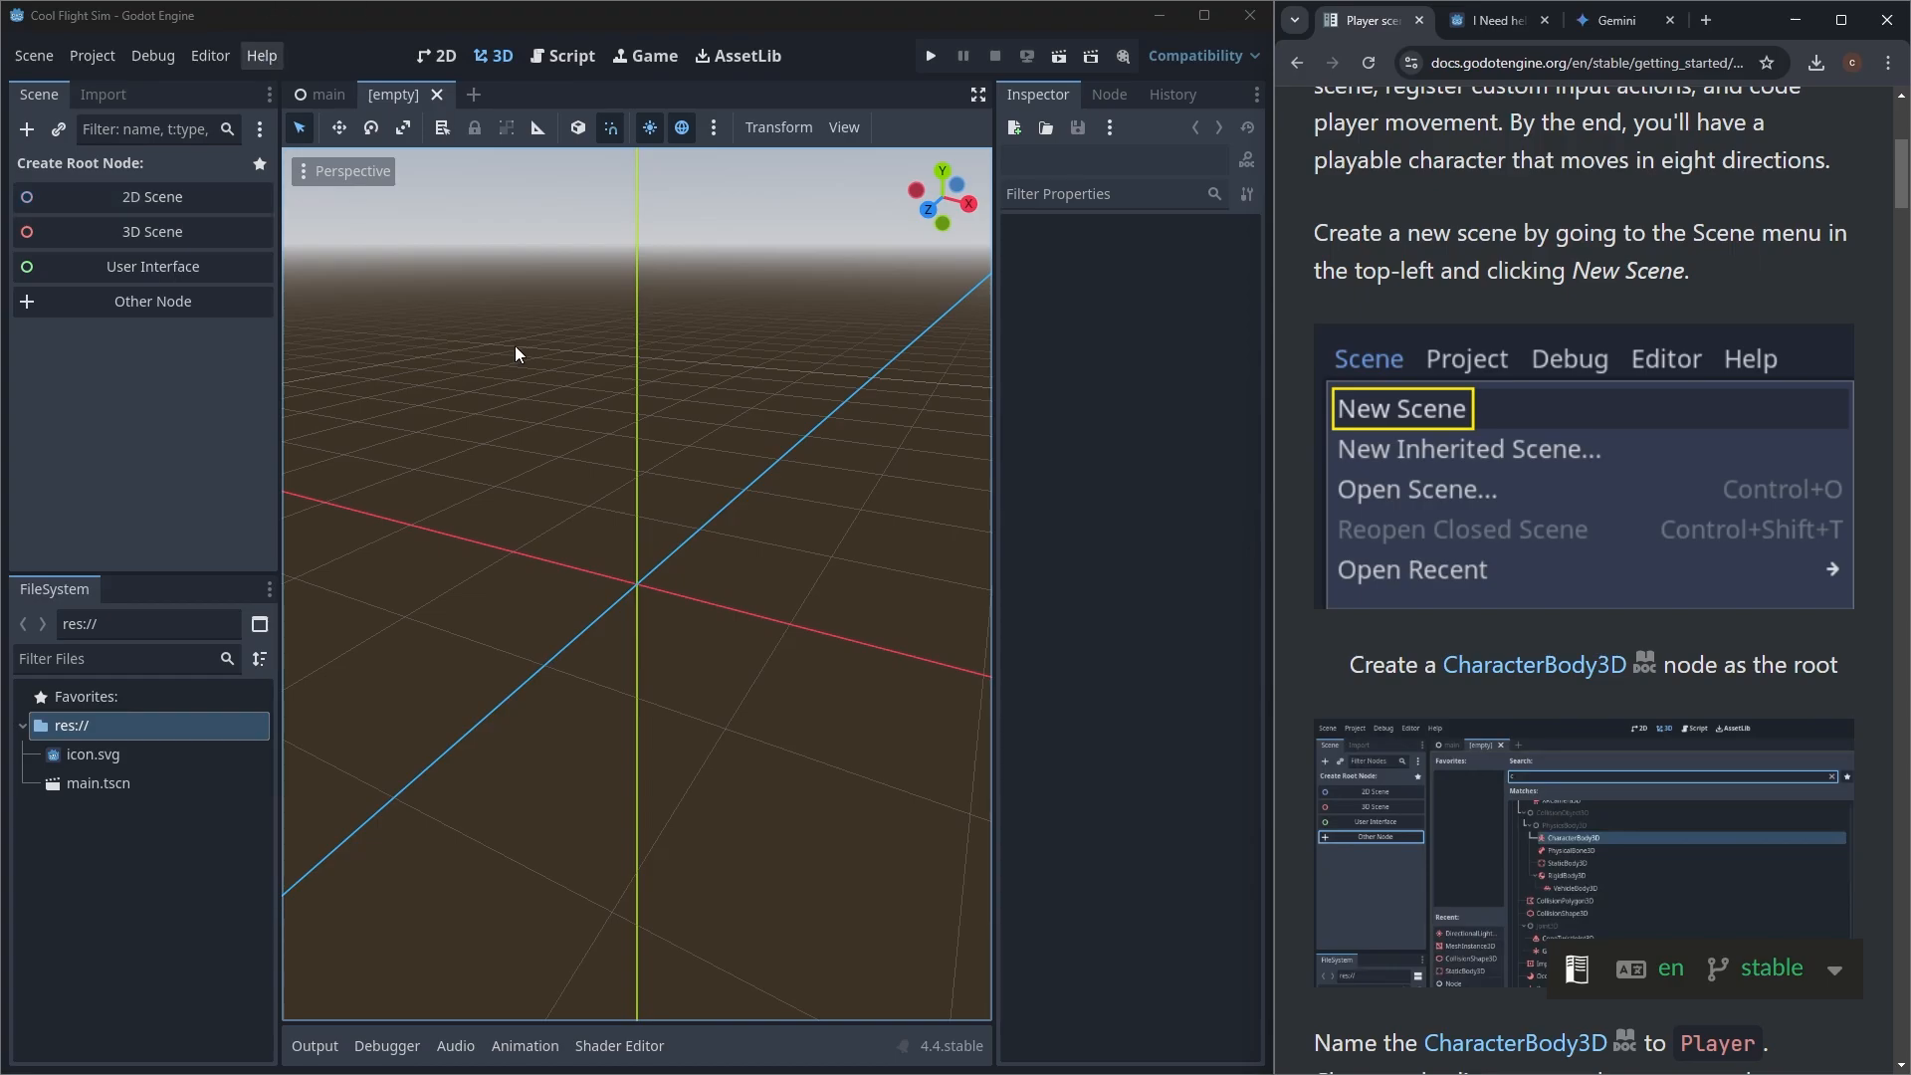
middle_click(1636, 693)
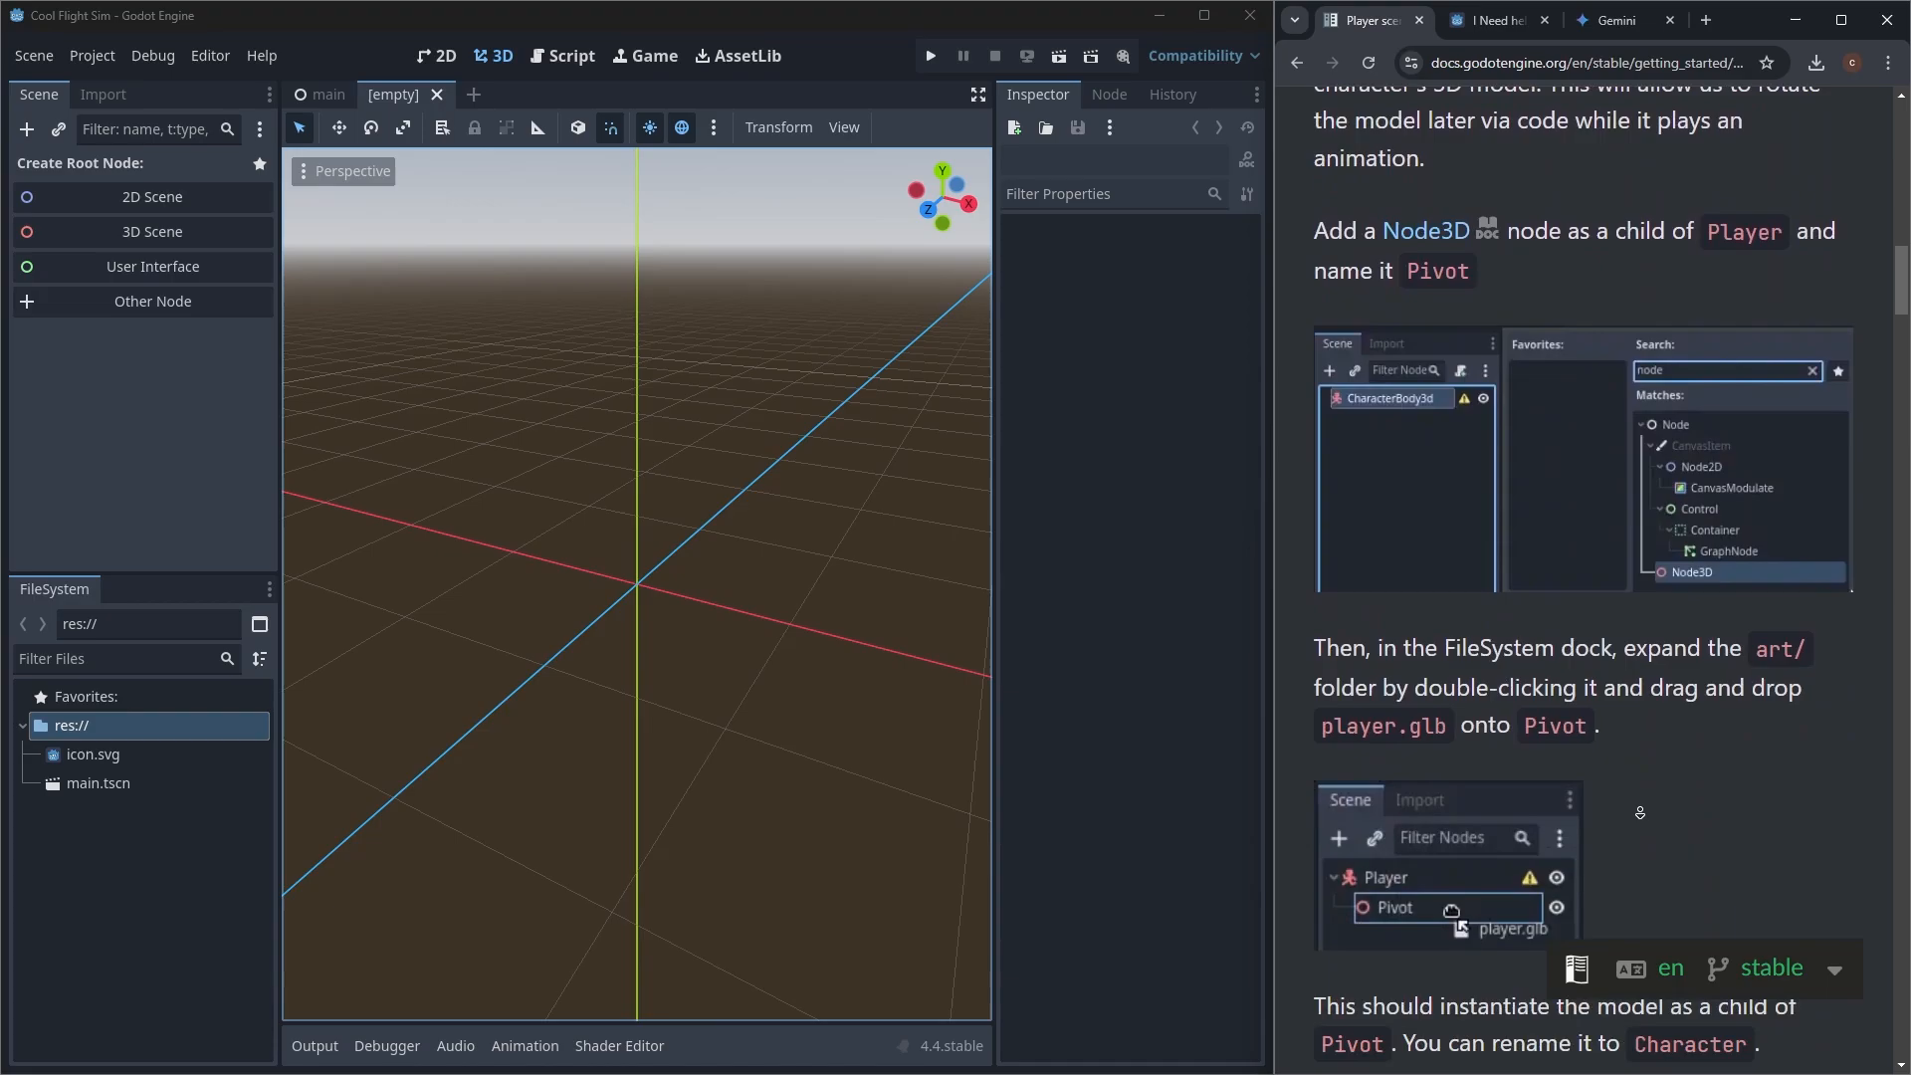
middle_click(1645, 624)
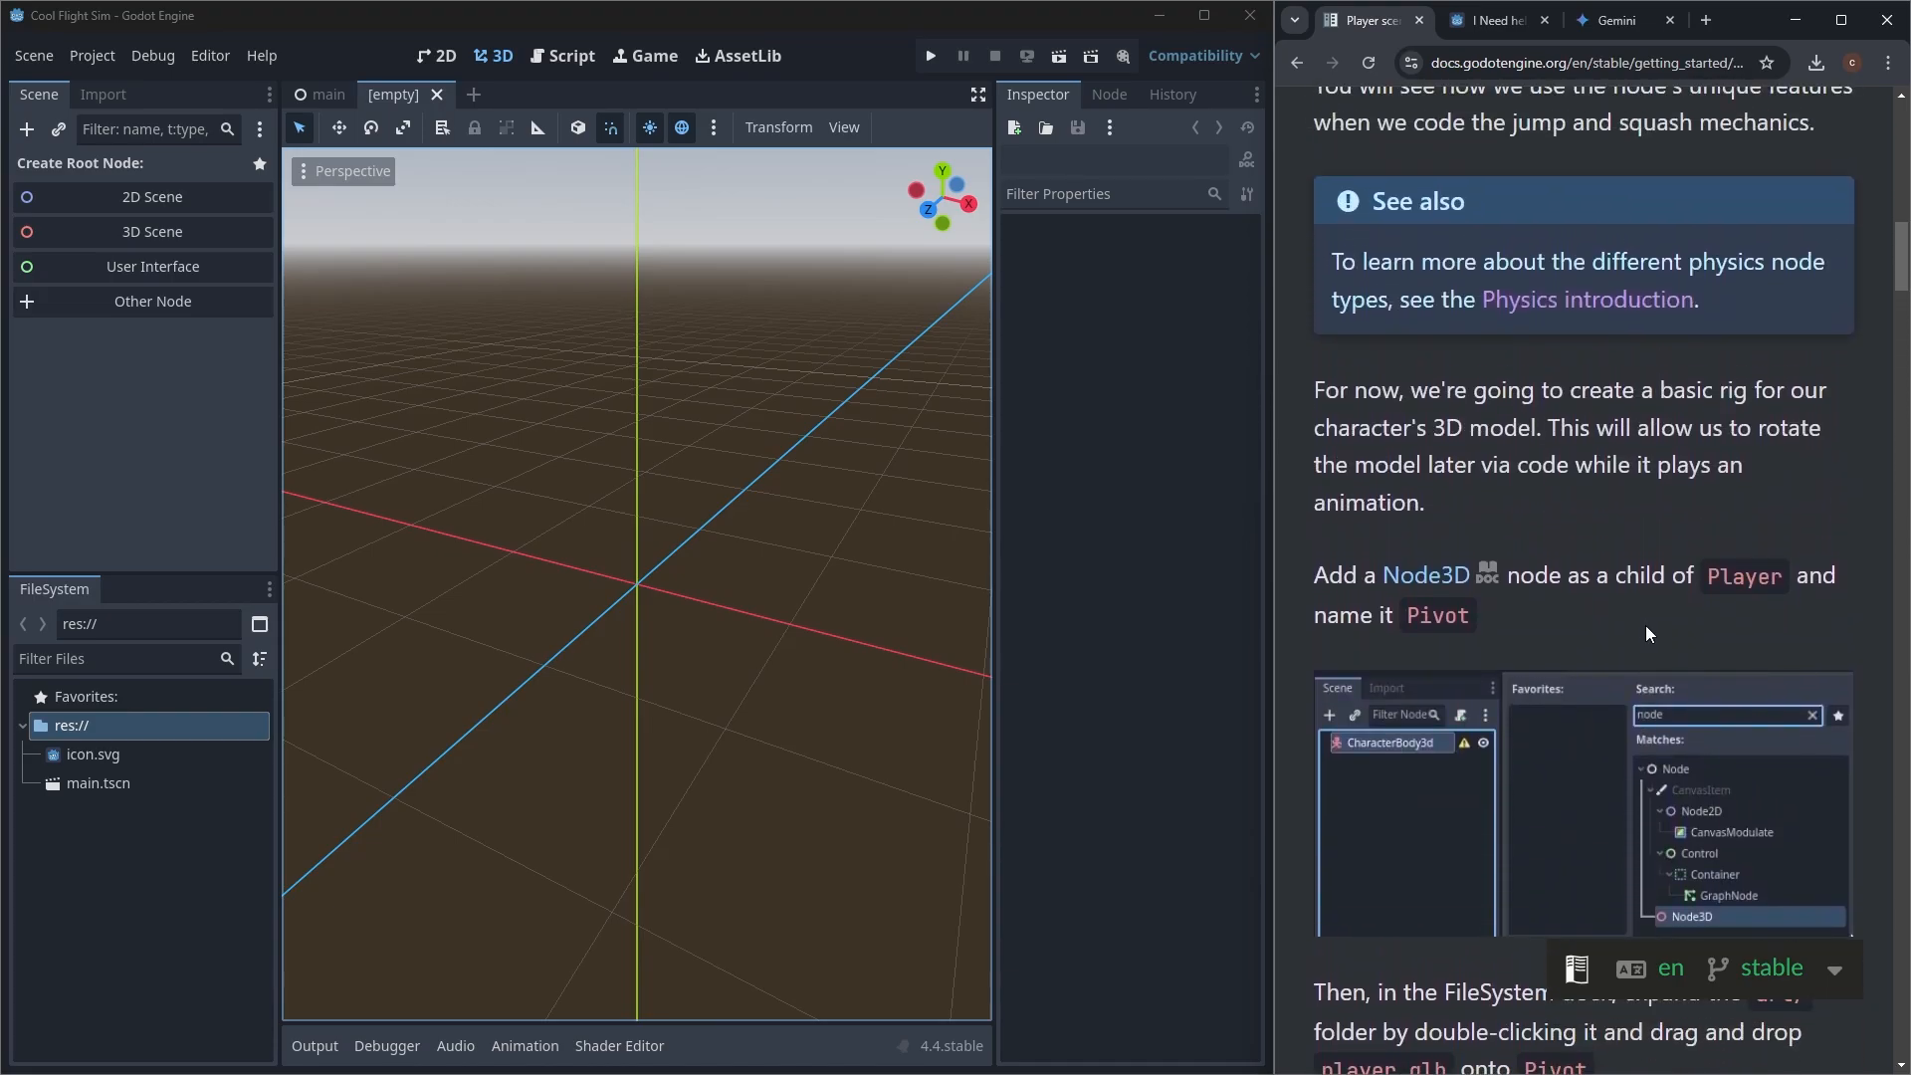
middle_click(1654, 617)
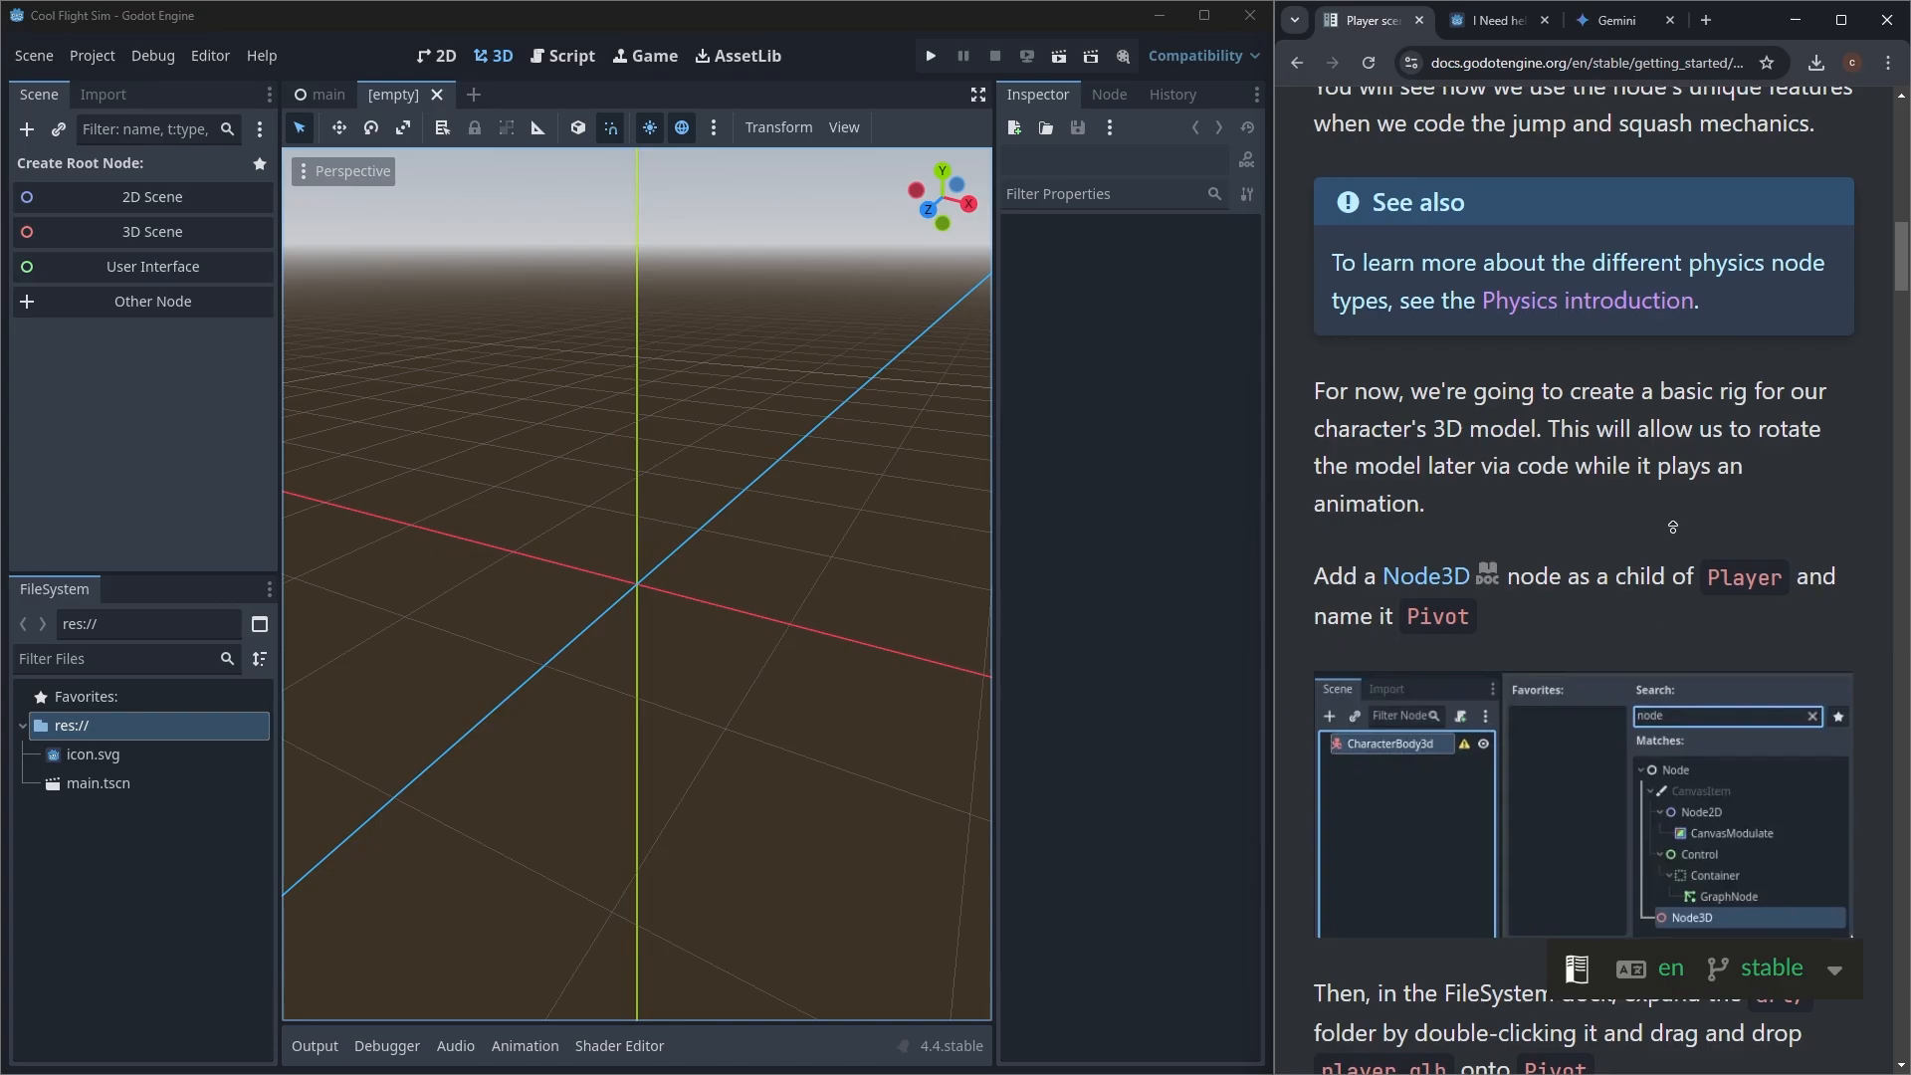
middle_click(1659, 534)
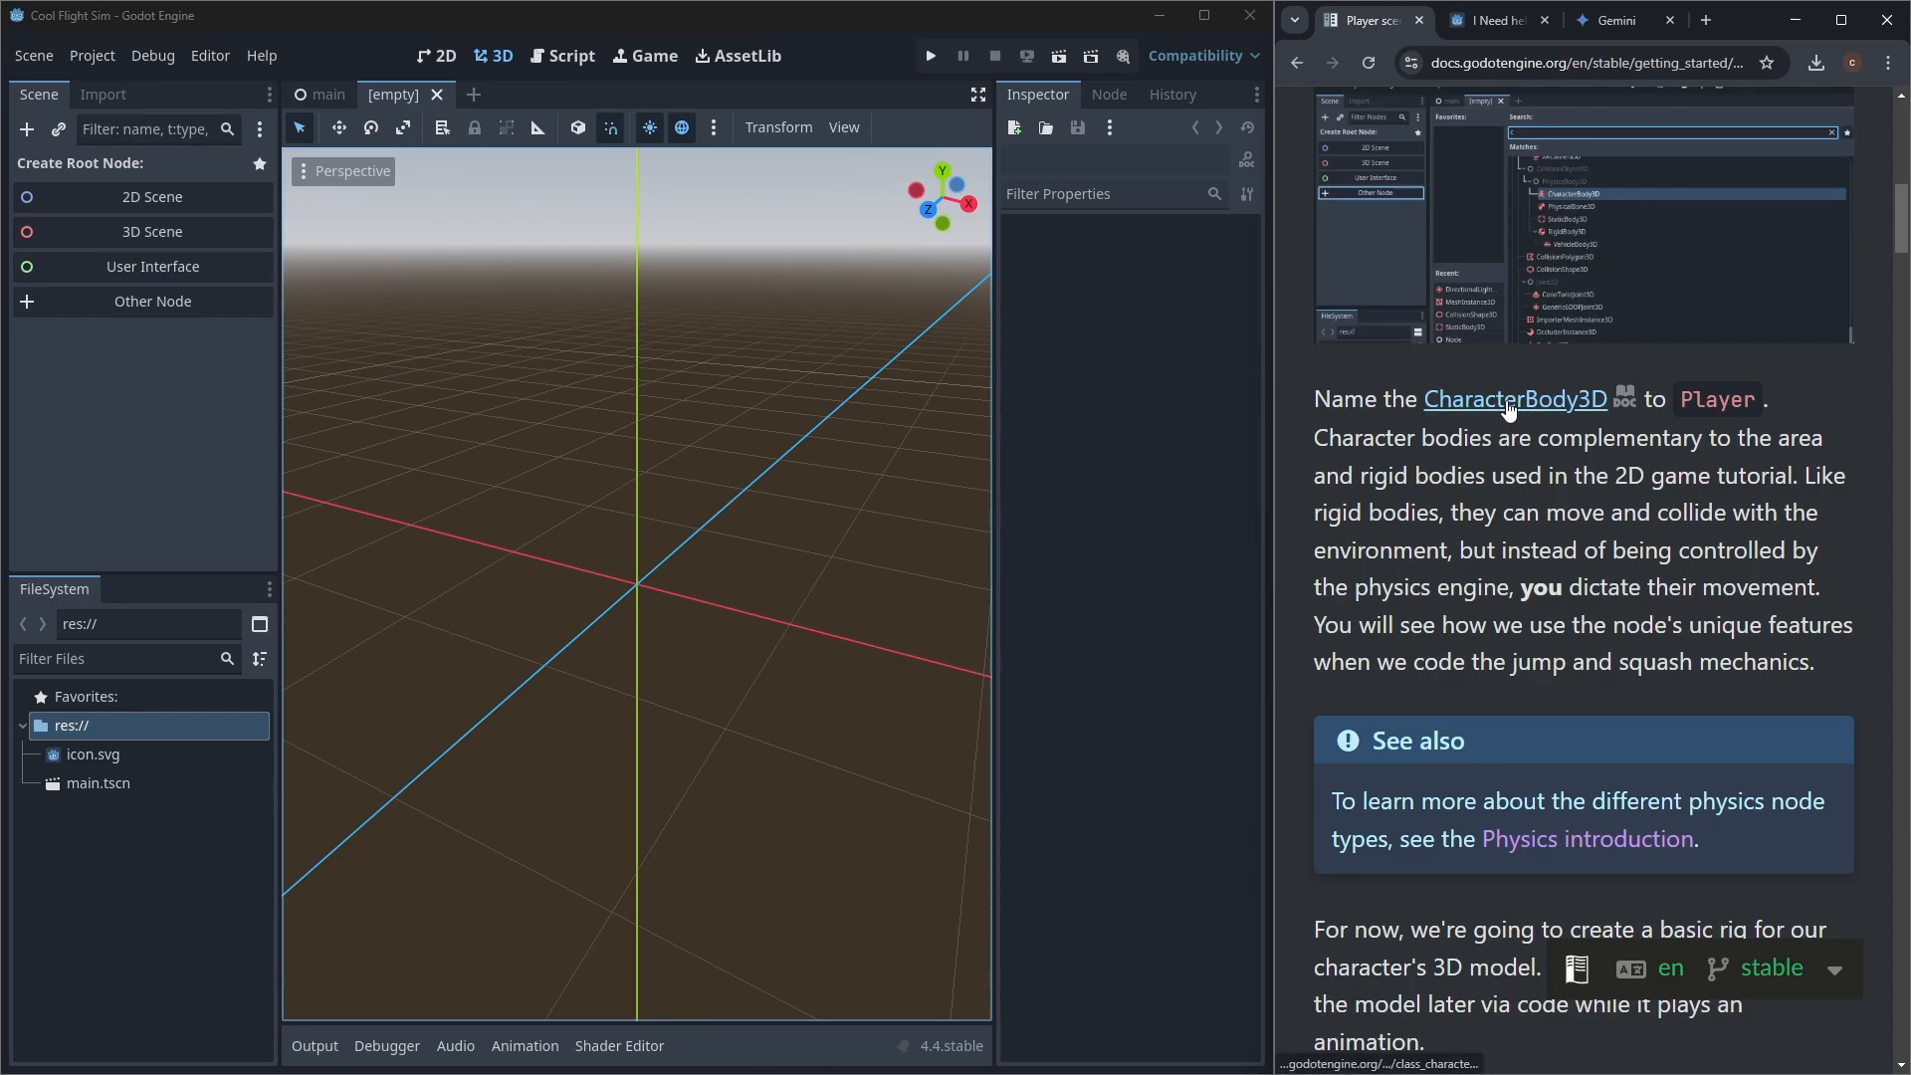
Step: Ask Gemini "do we need a character body if we're doing first person and not ever doing 3rd person?" and read its answer
left_click(1610, 30)
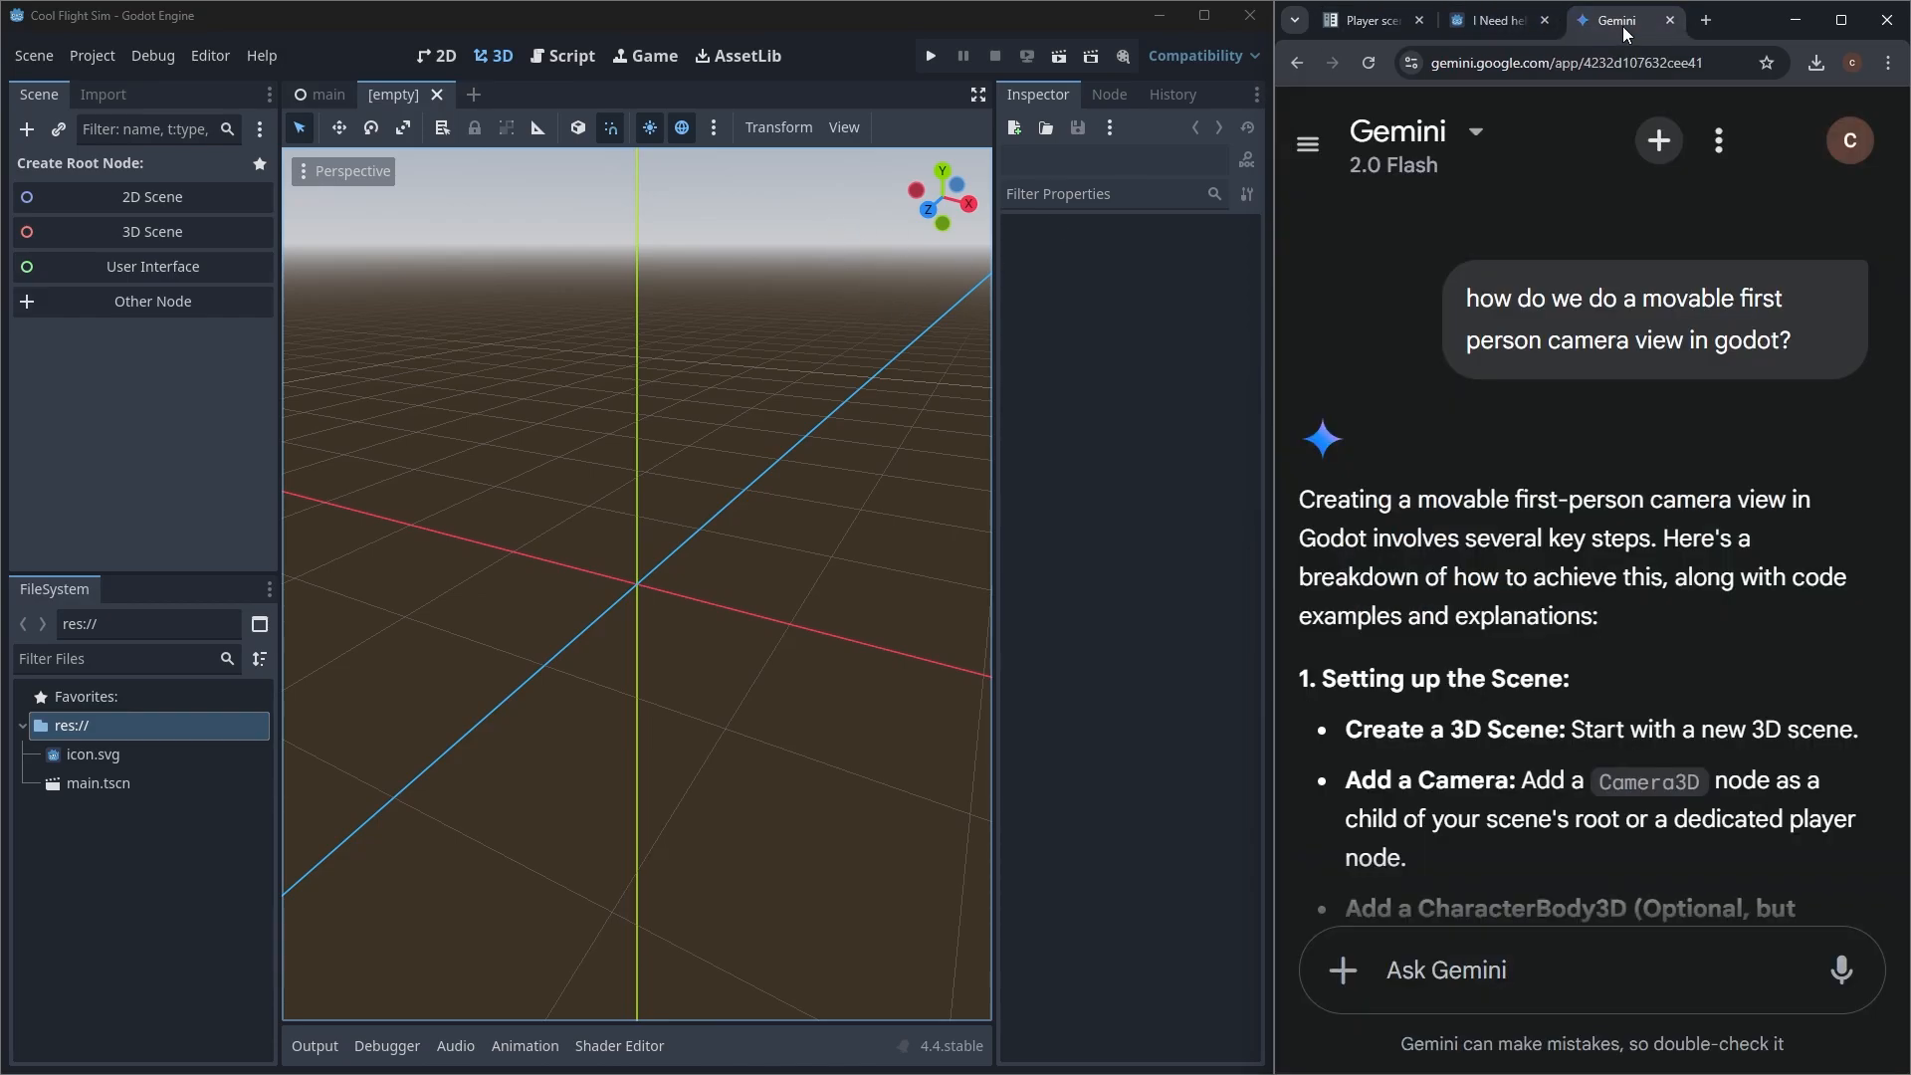
left_click(1557, 989)
type("do we need")
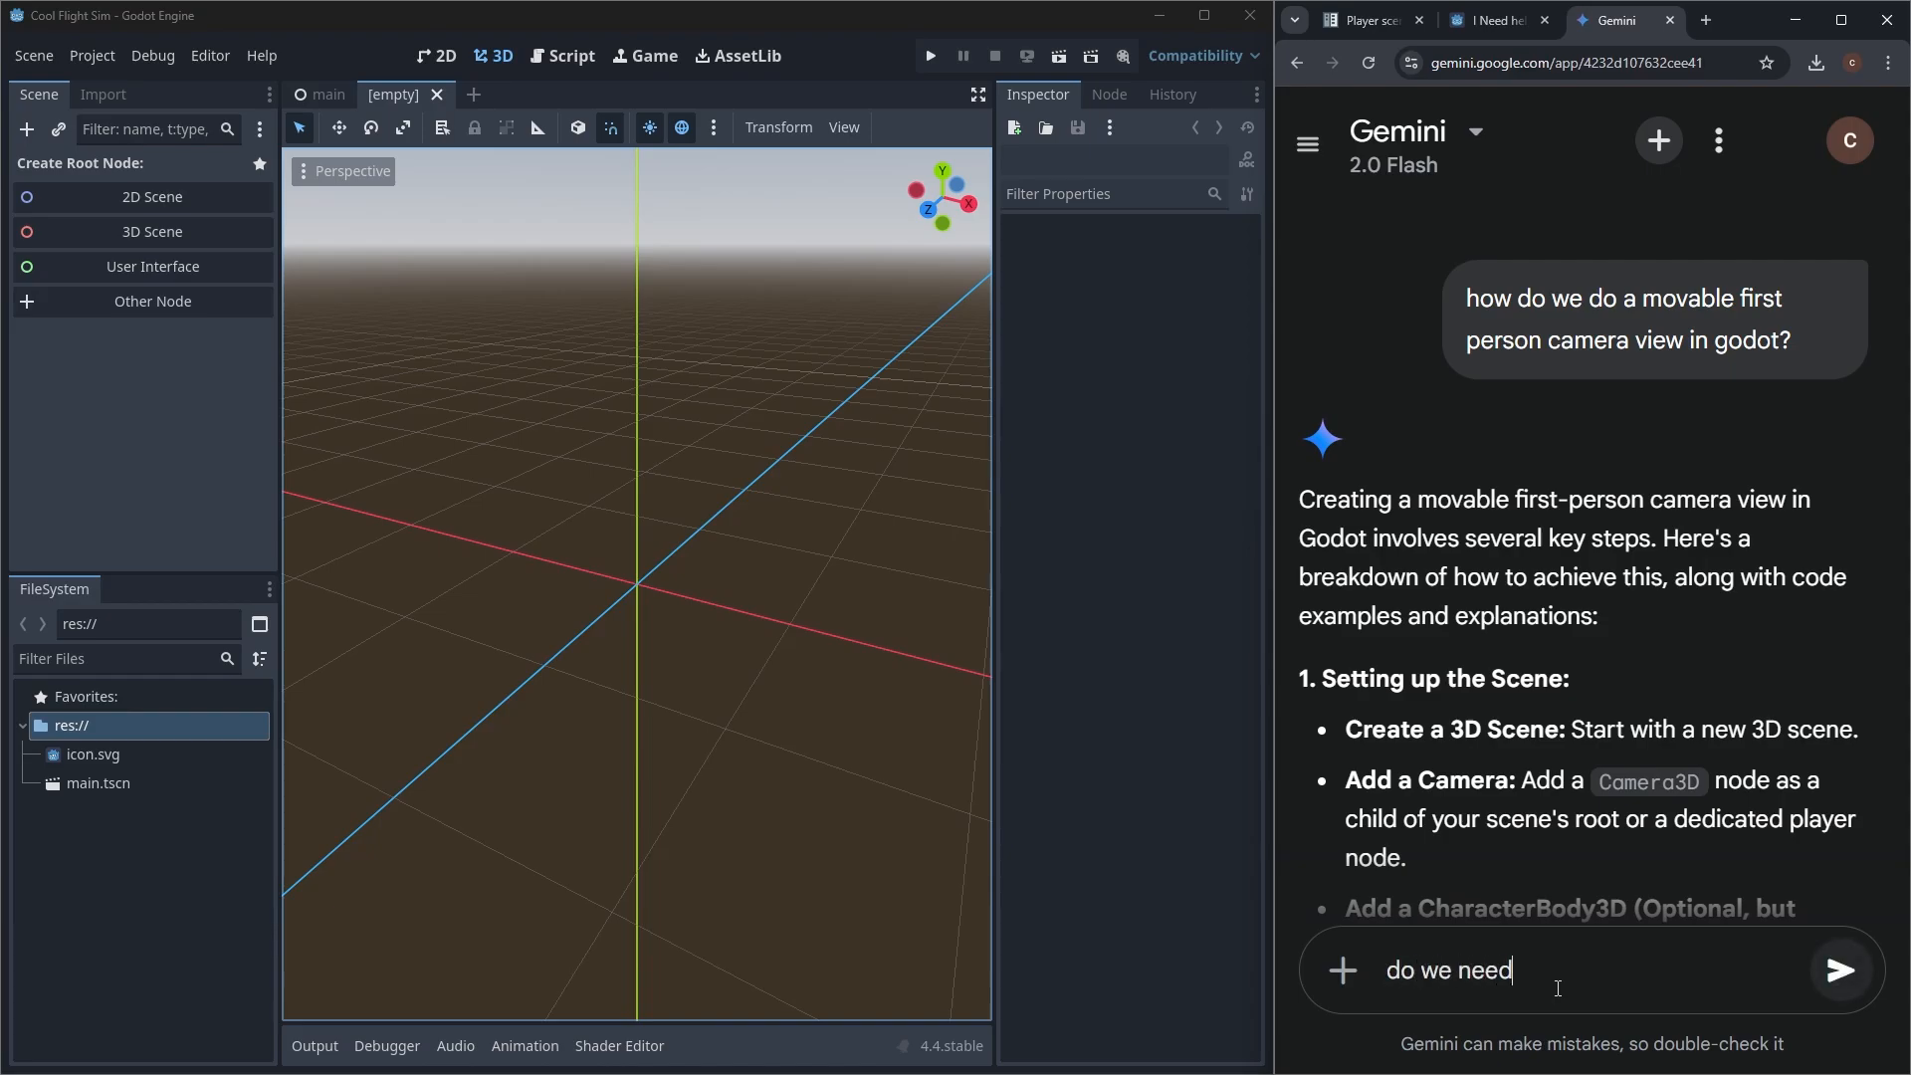
type(" a character body if we're d")
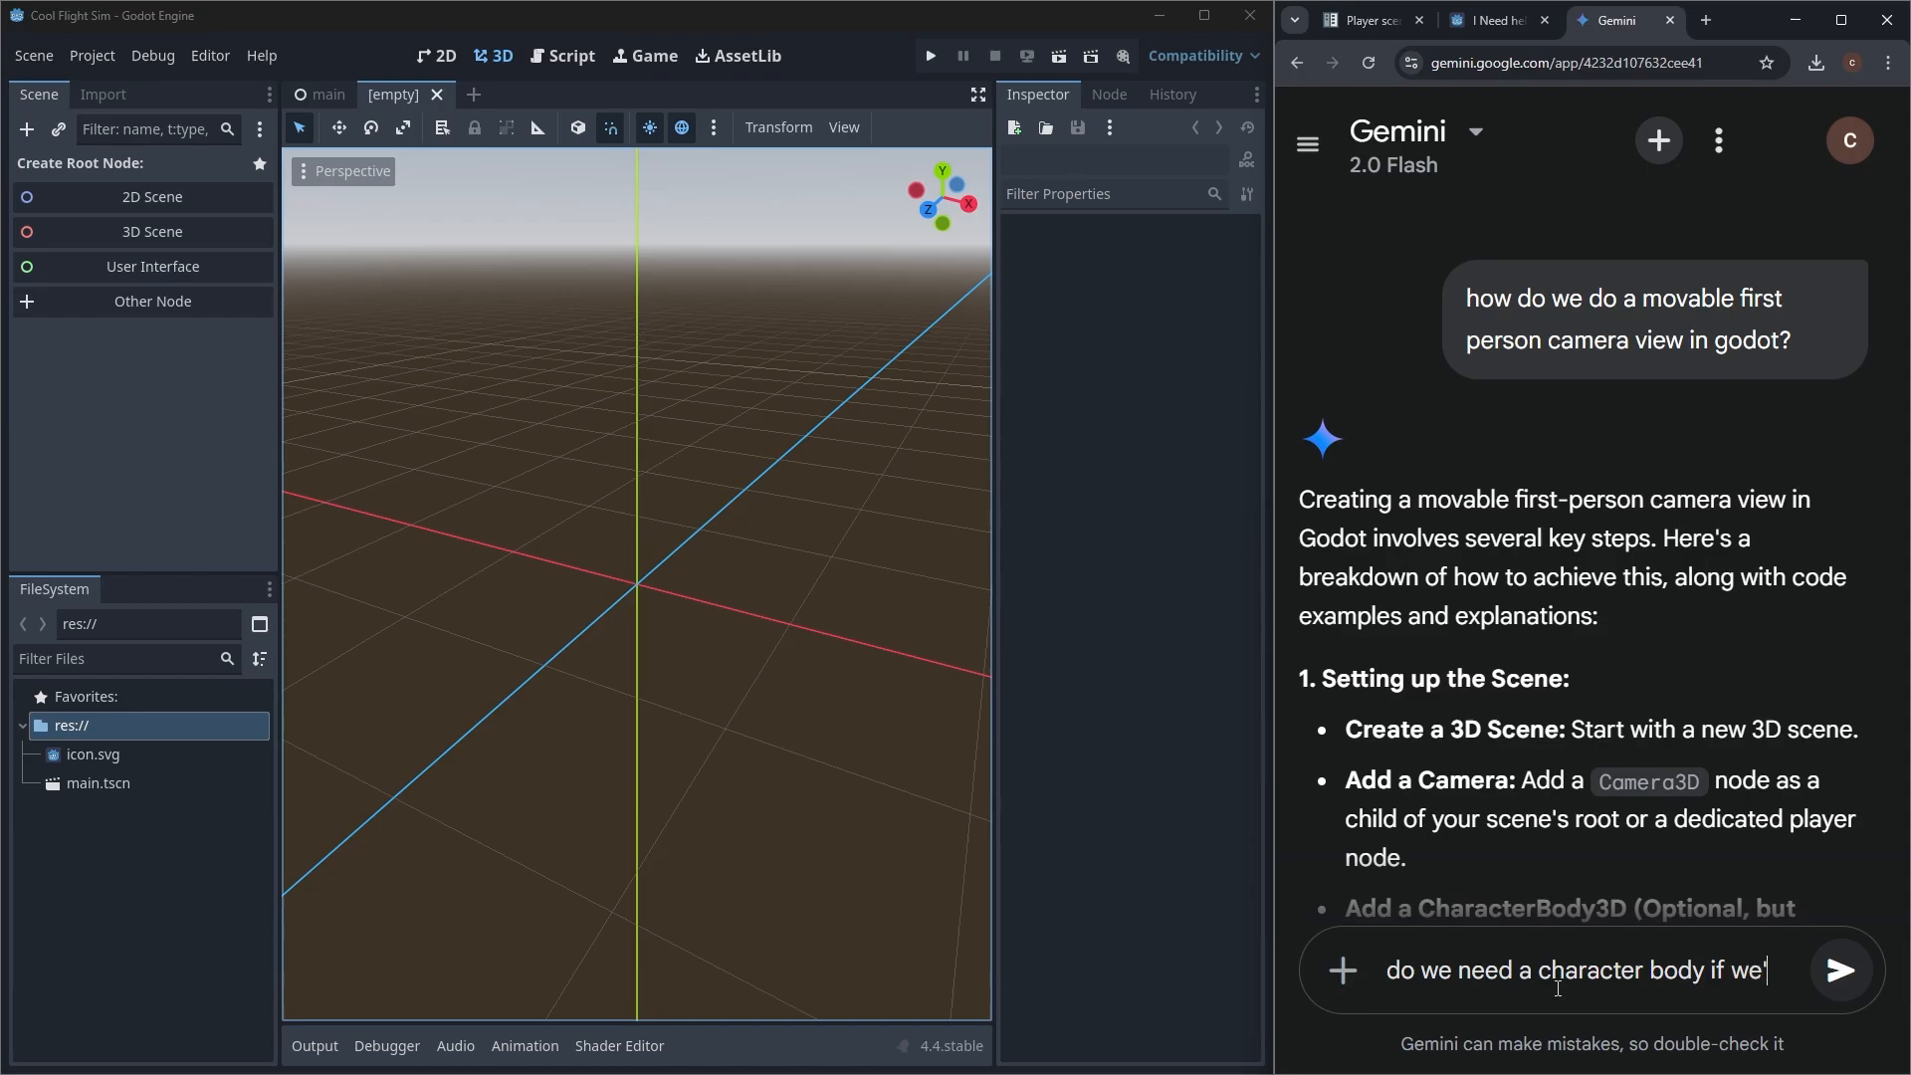
type("oing first ")
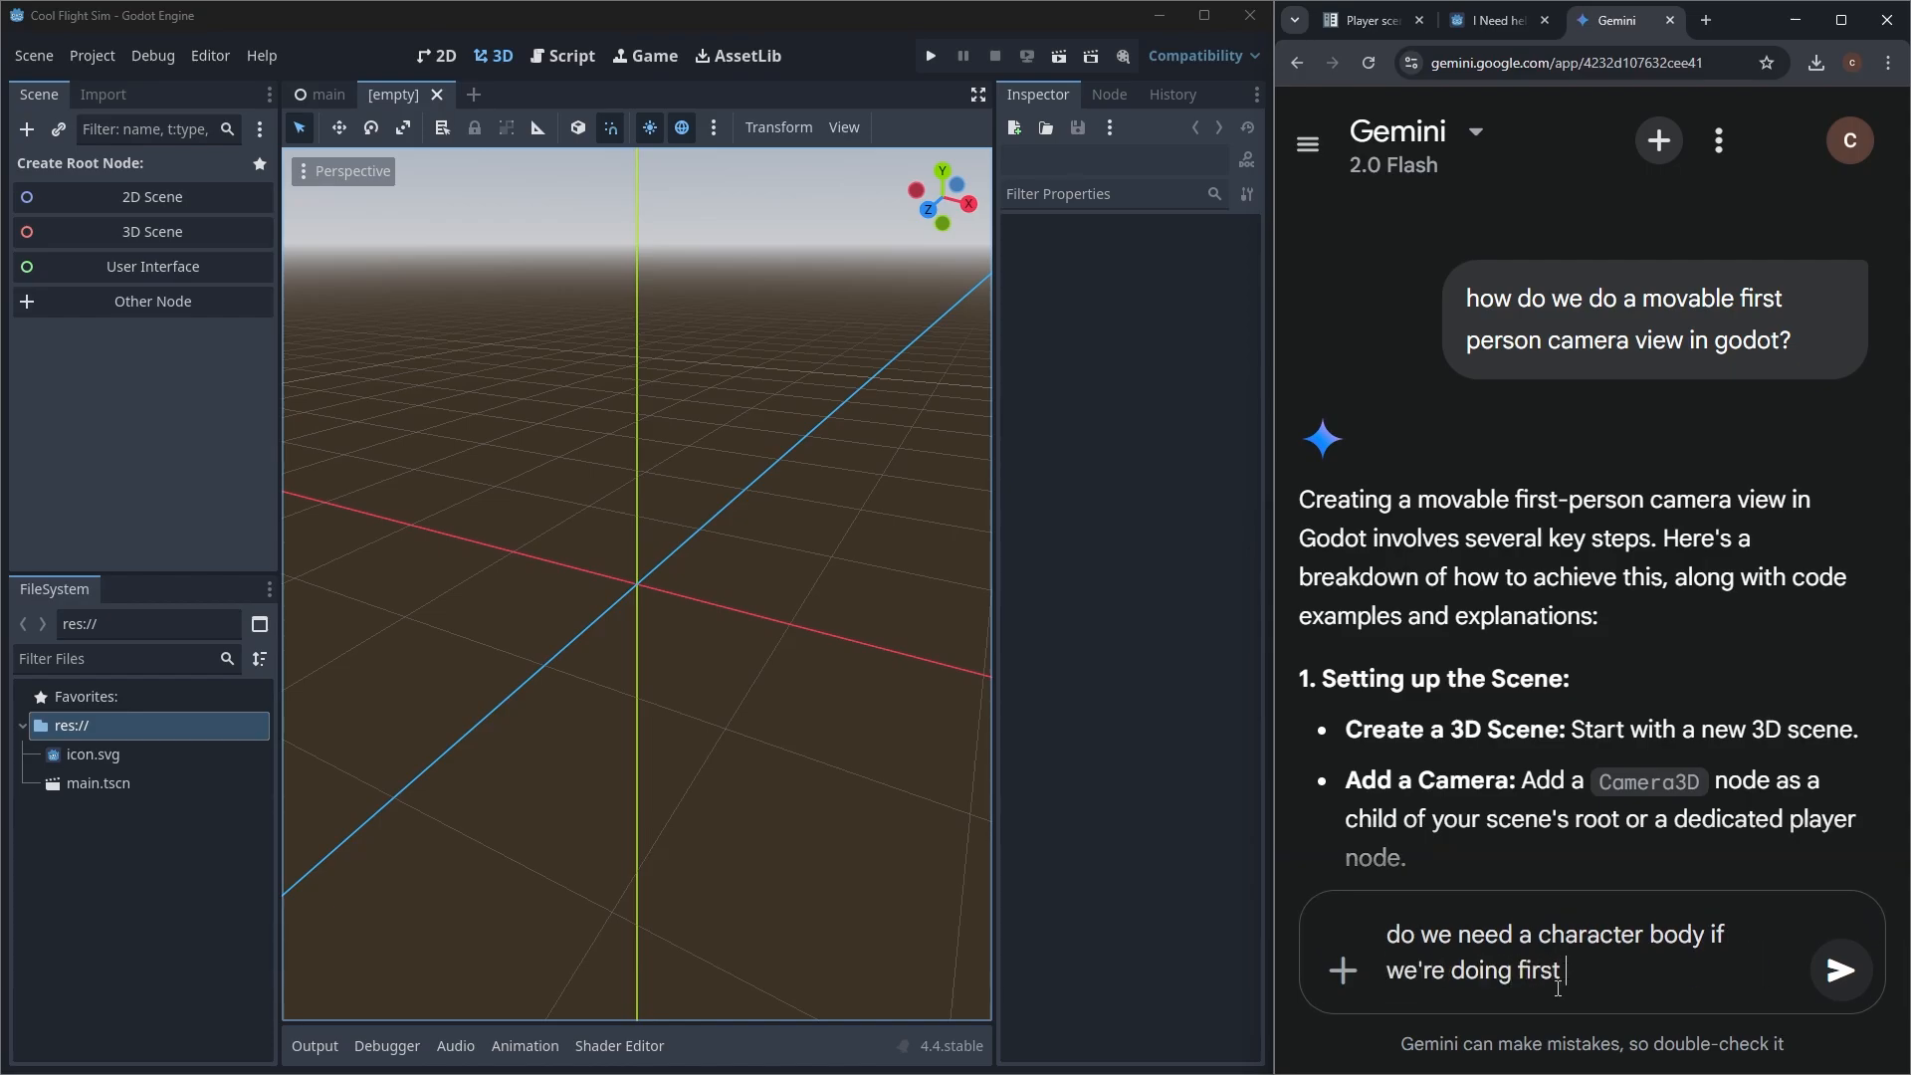
type("person and no")
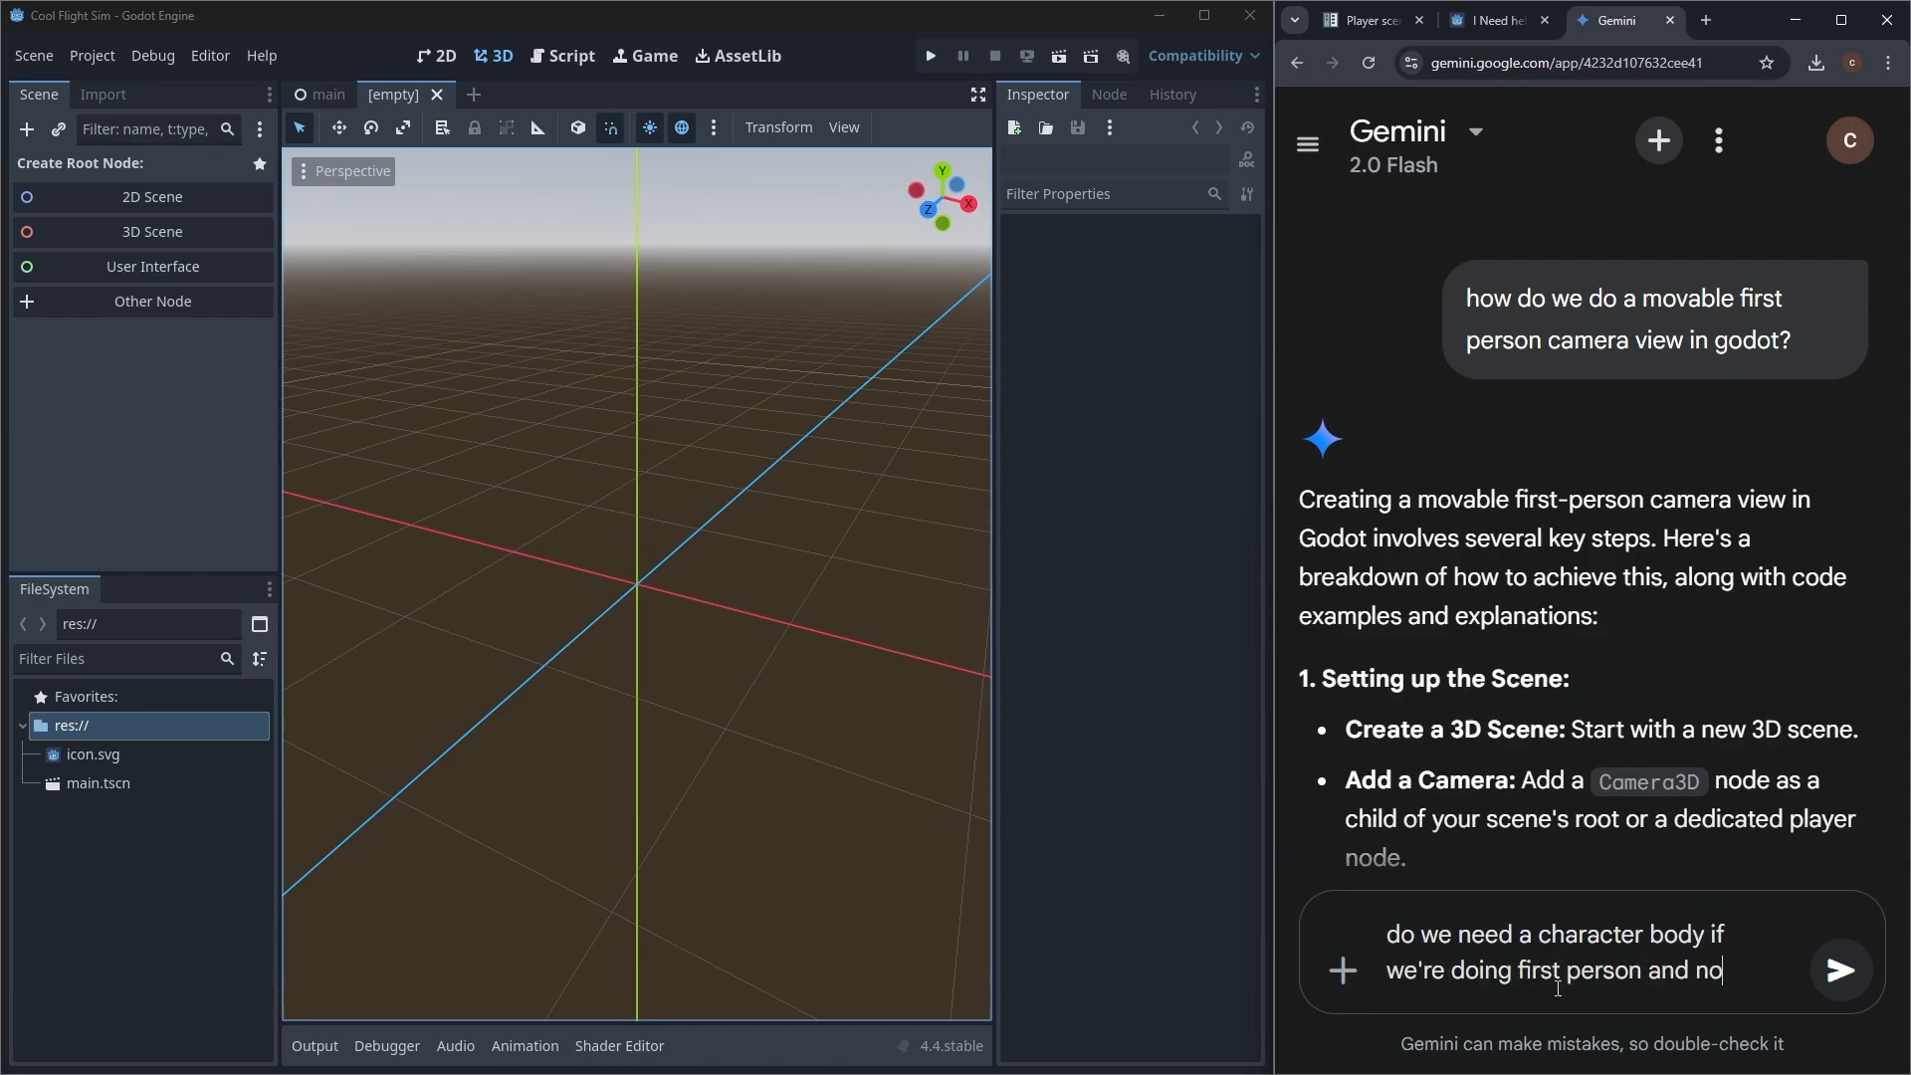
type("t ever ")
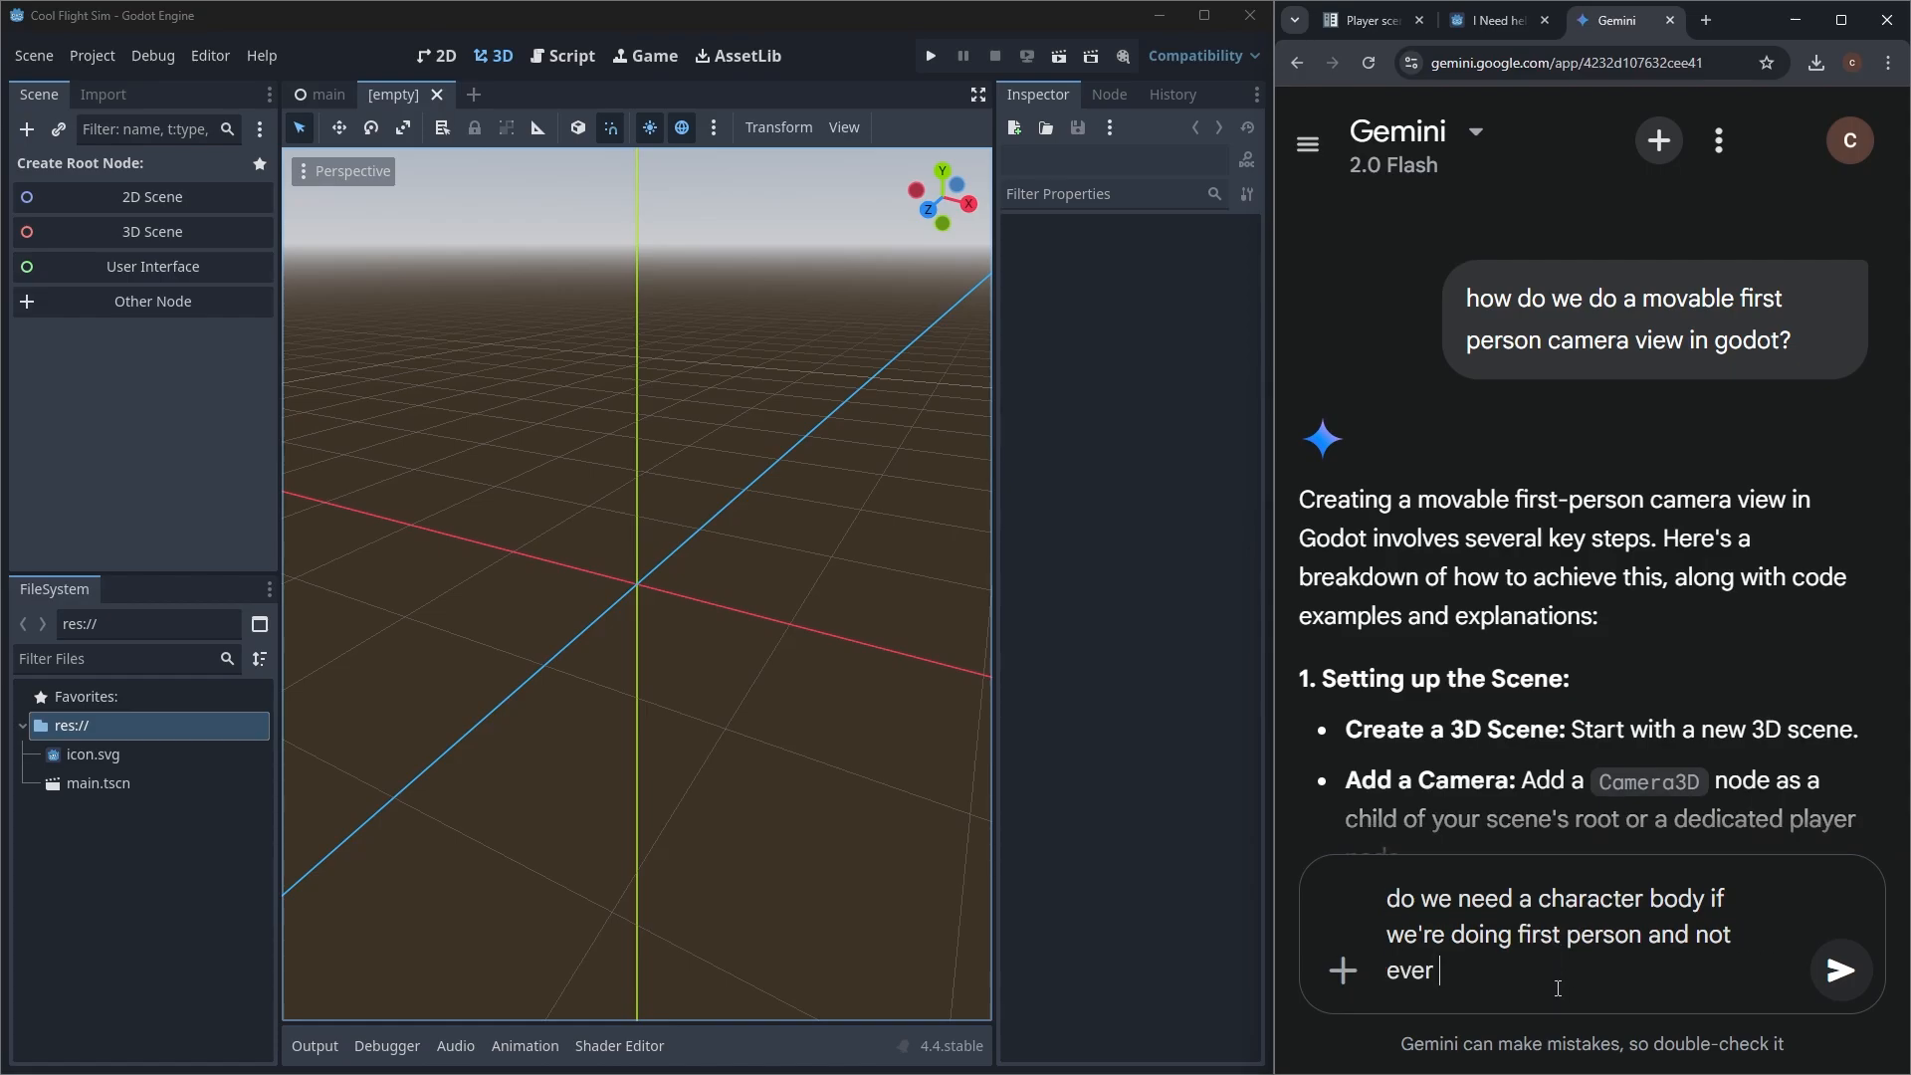
type("doing 3rd per")
key("BackSpace")
type("erson?")
key("Return")
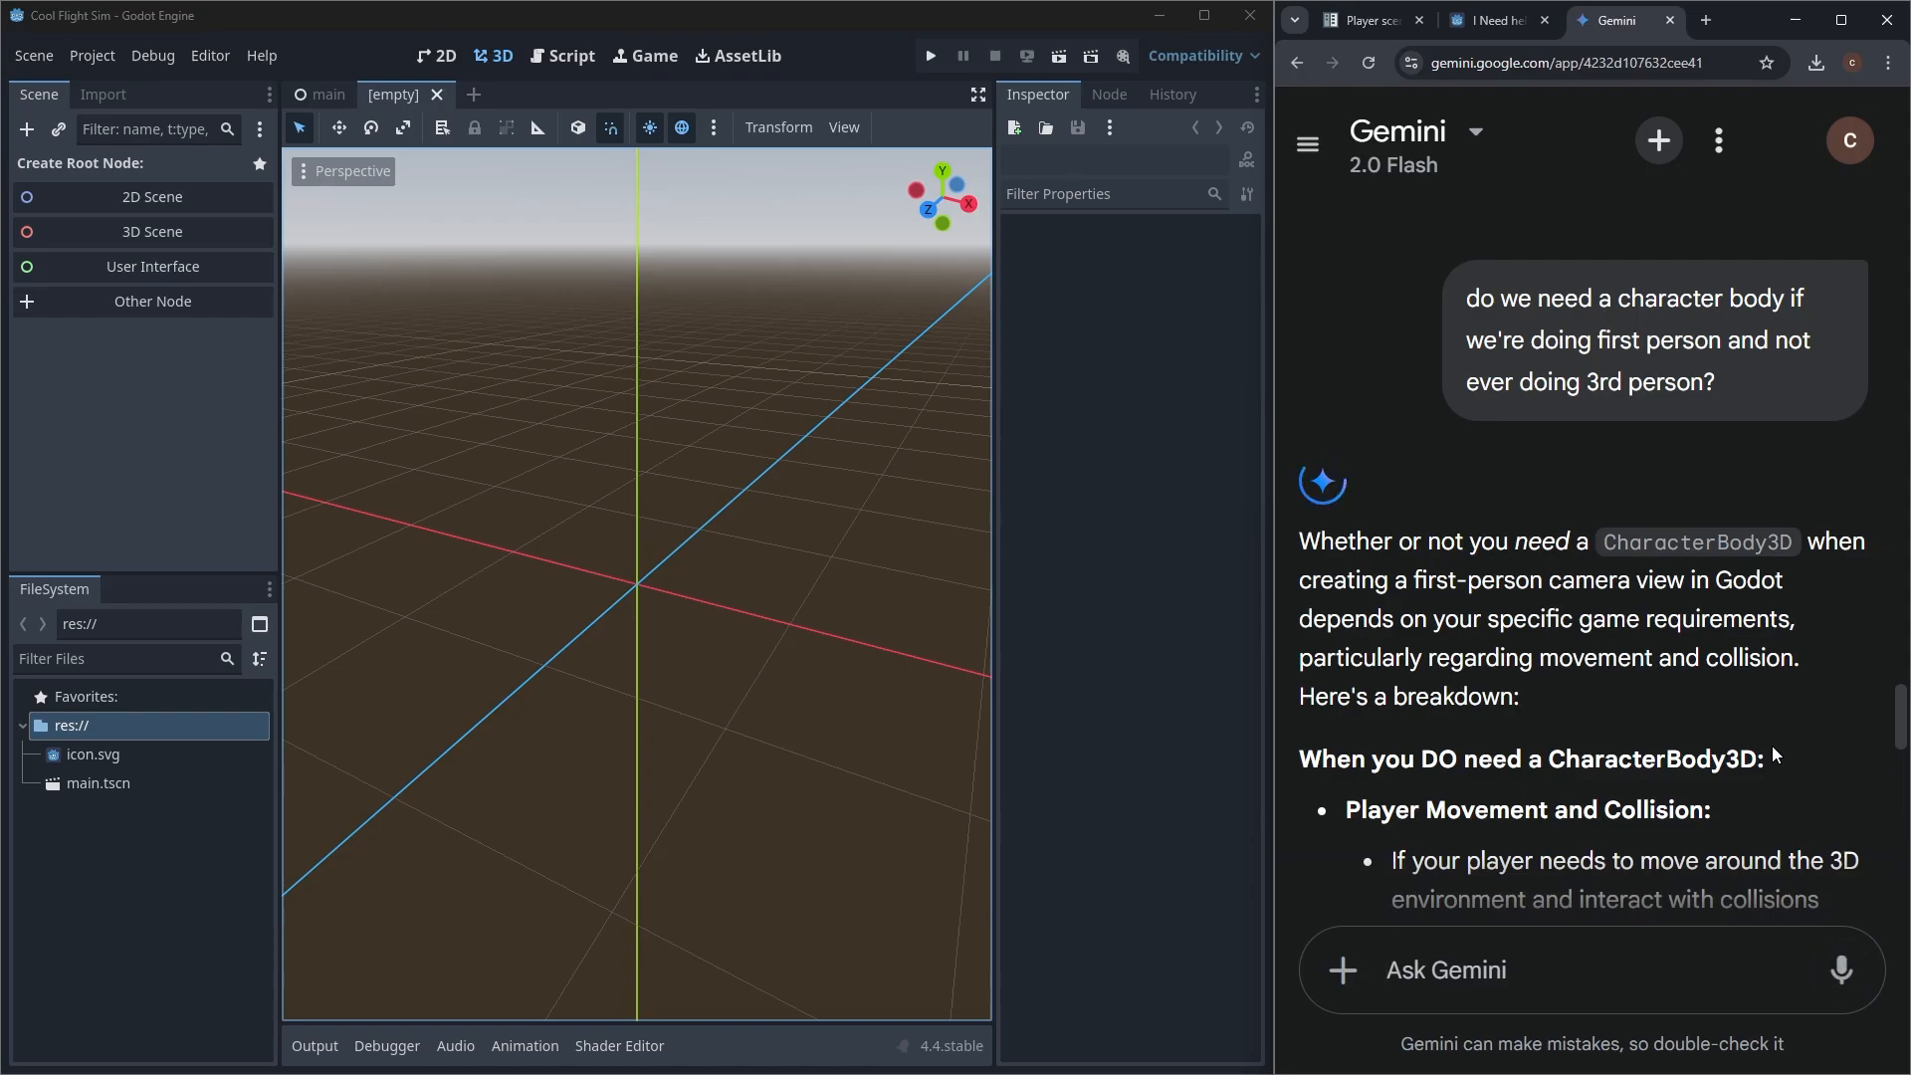
middle_click(1621, 630)
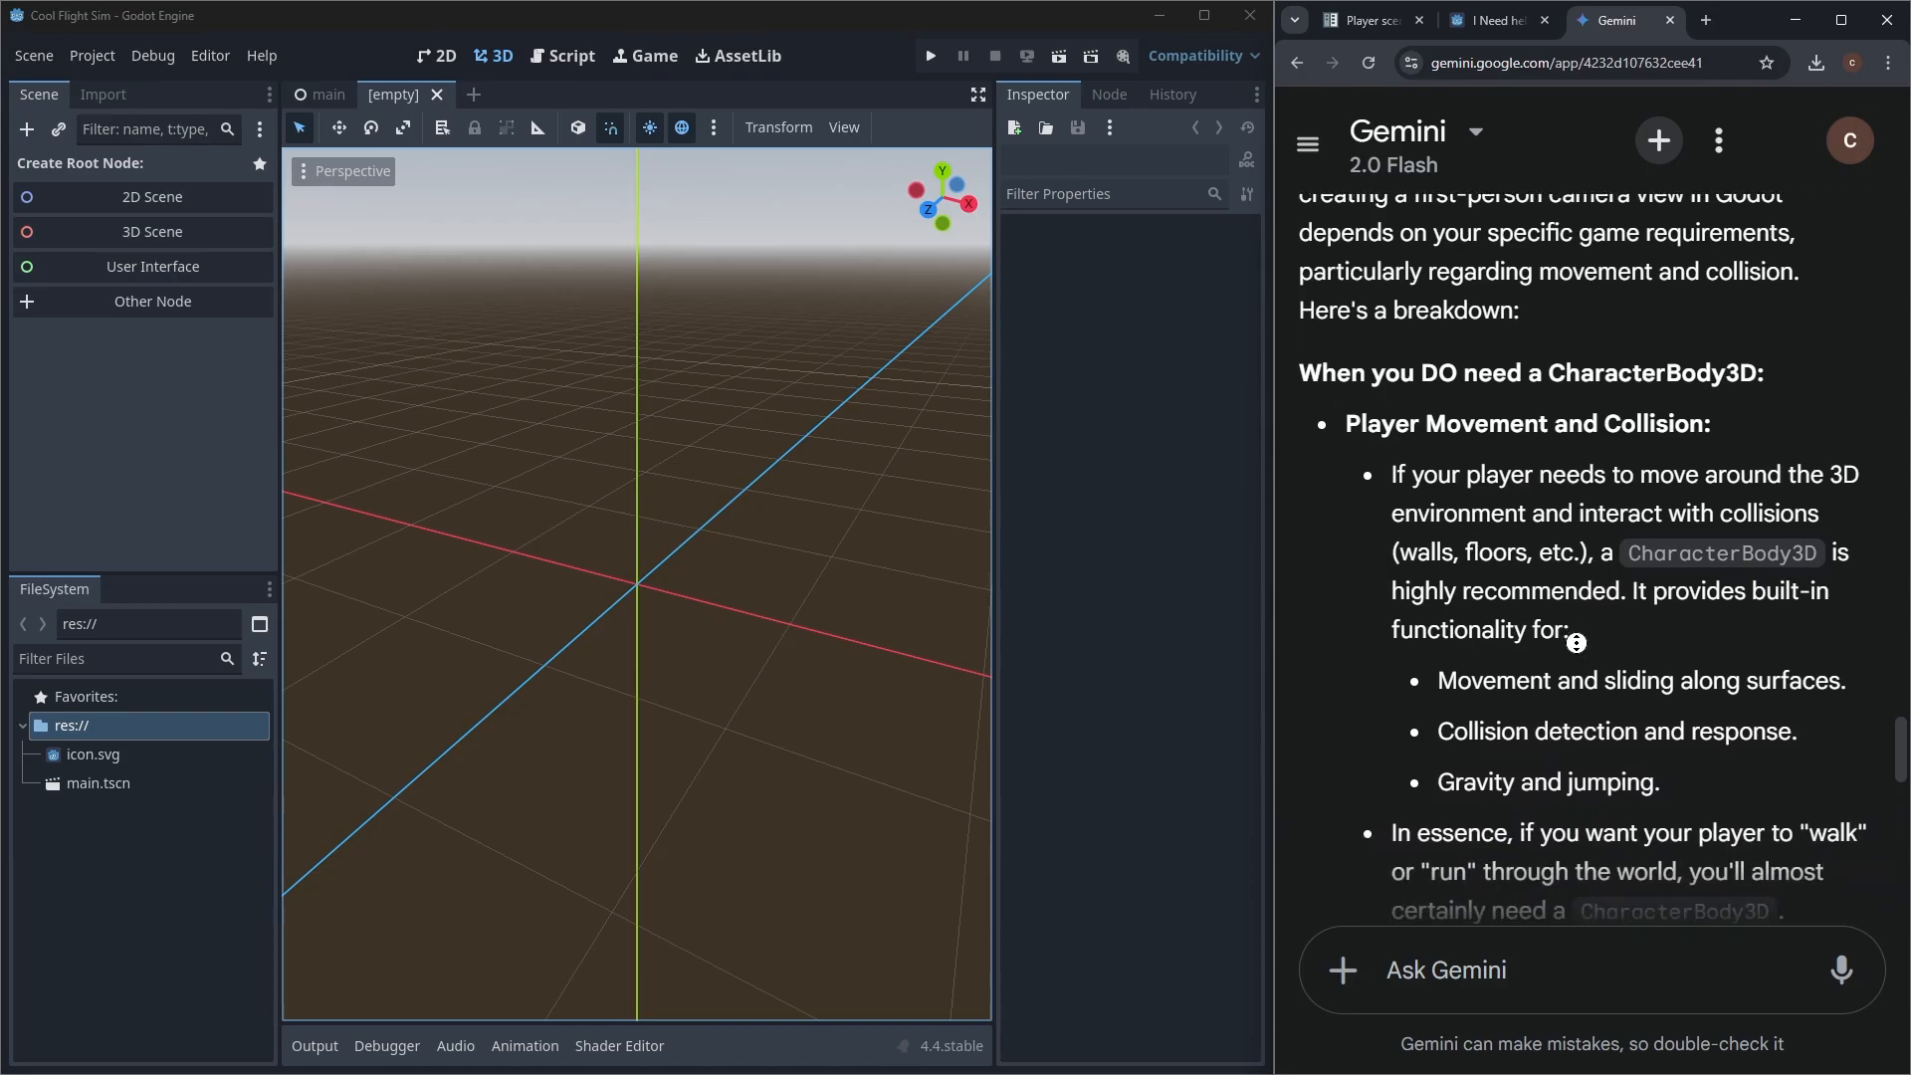
Step: Create a CharacterBody3D node as the root of the empty scene in Godot
middle_click(1576, 643)
left_click(223, 376)
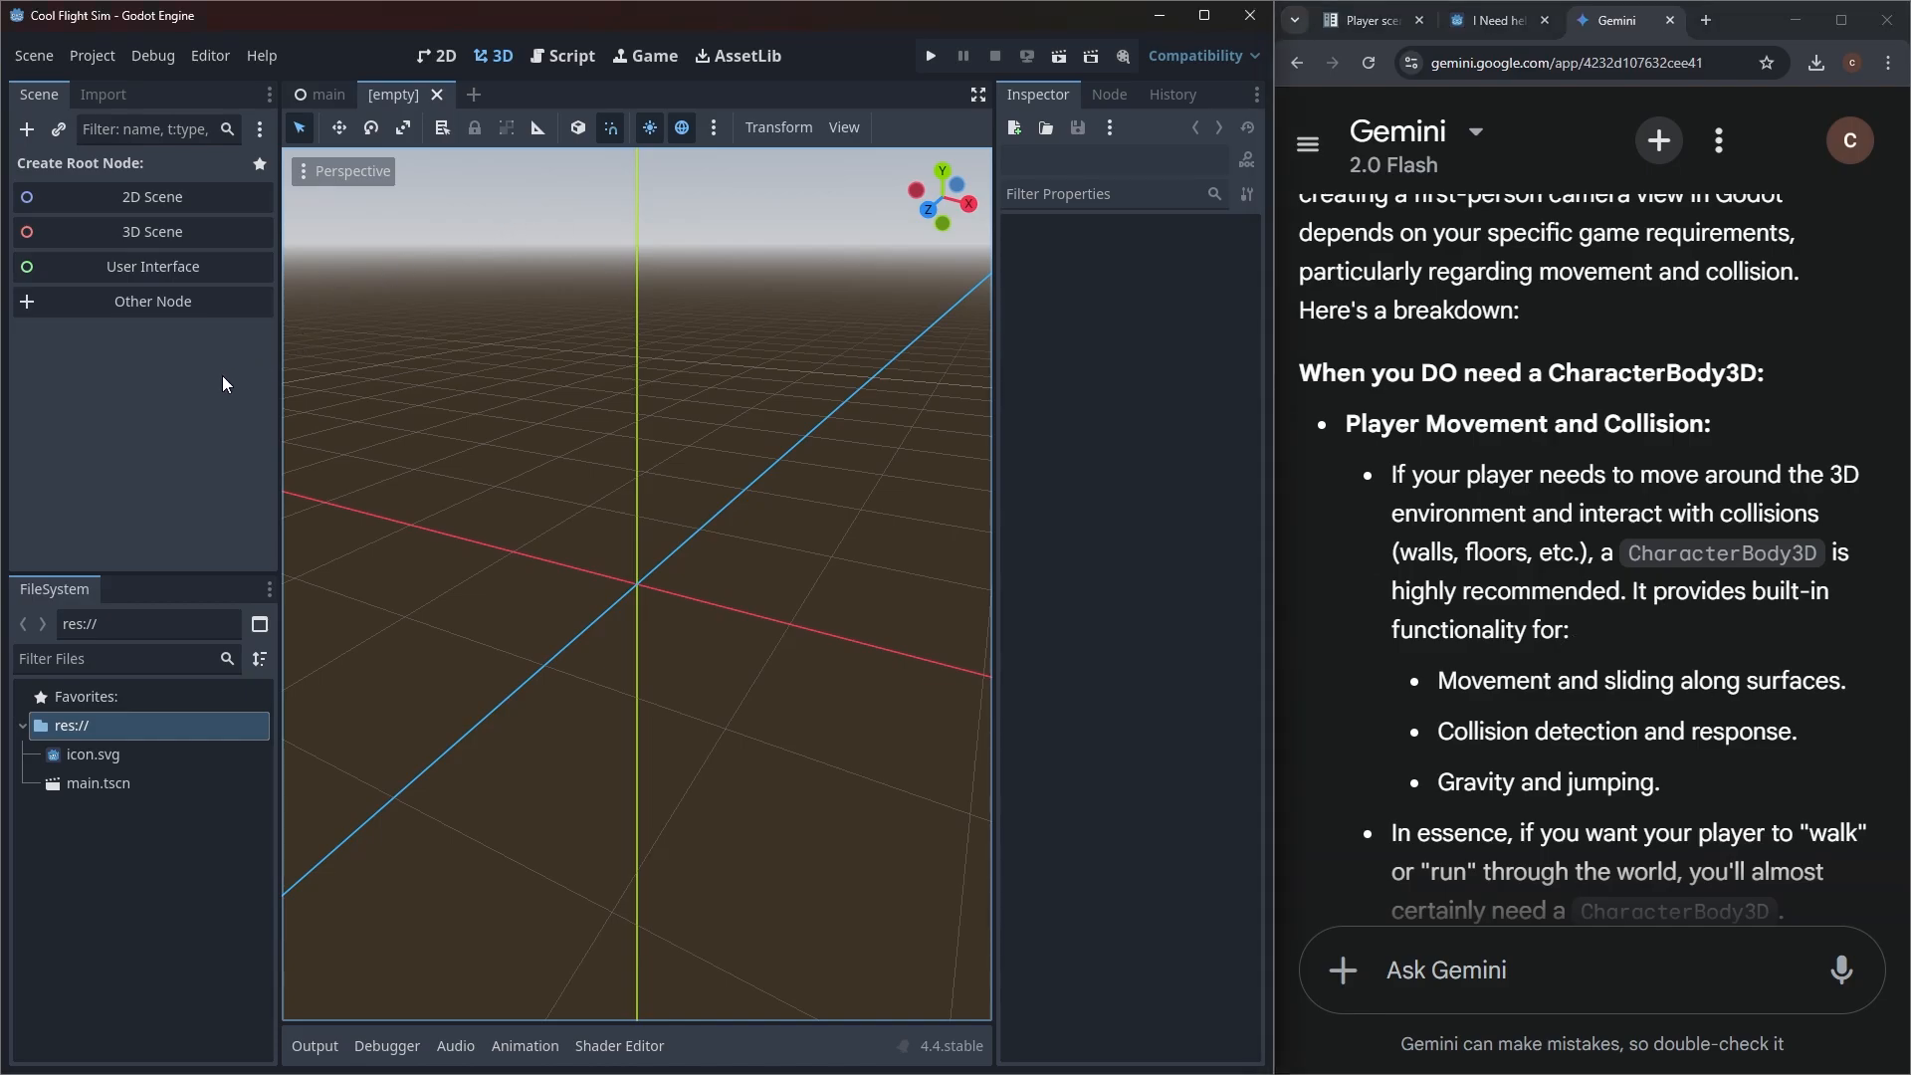
key("ctrl+a")
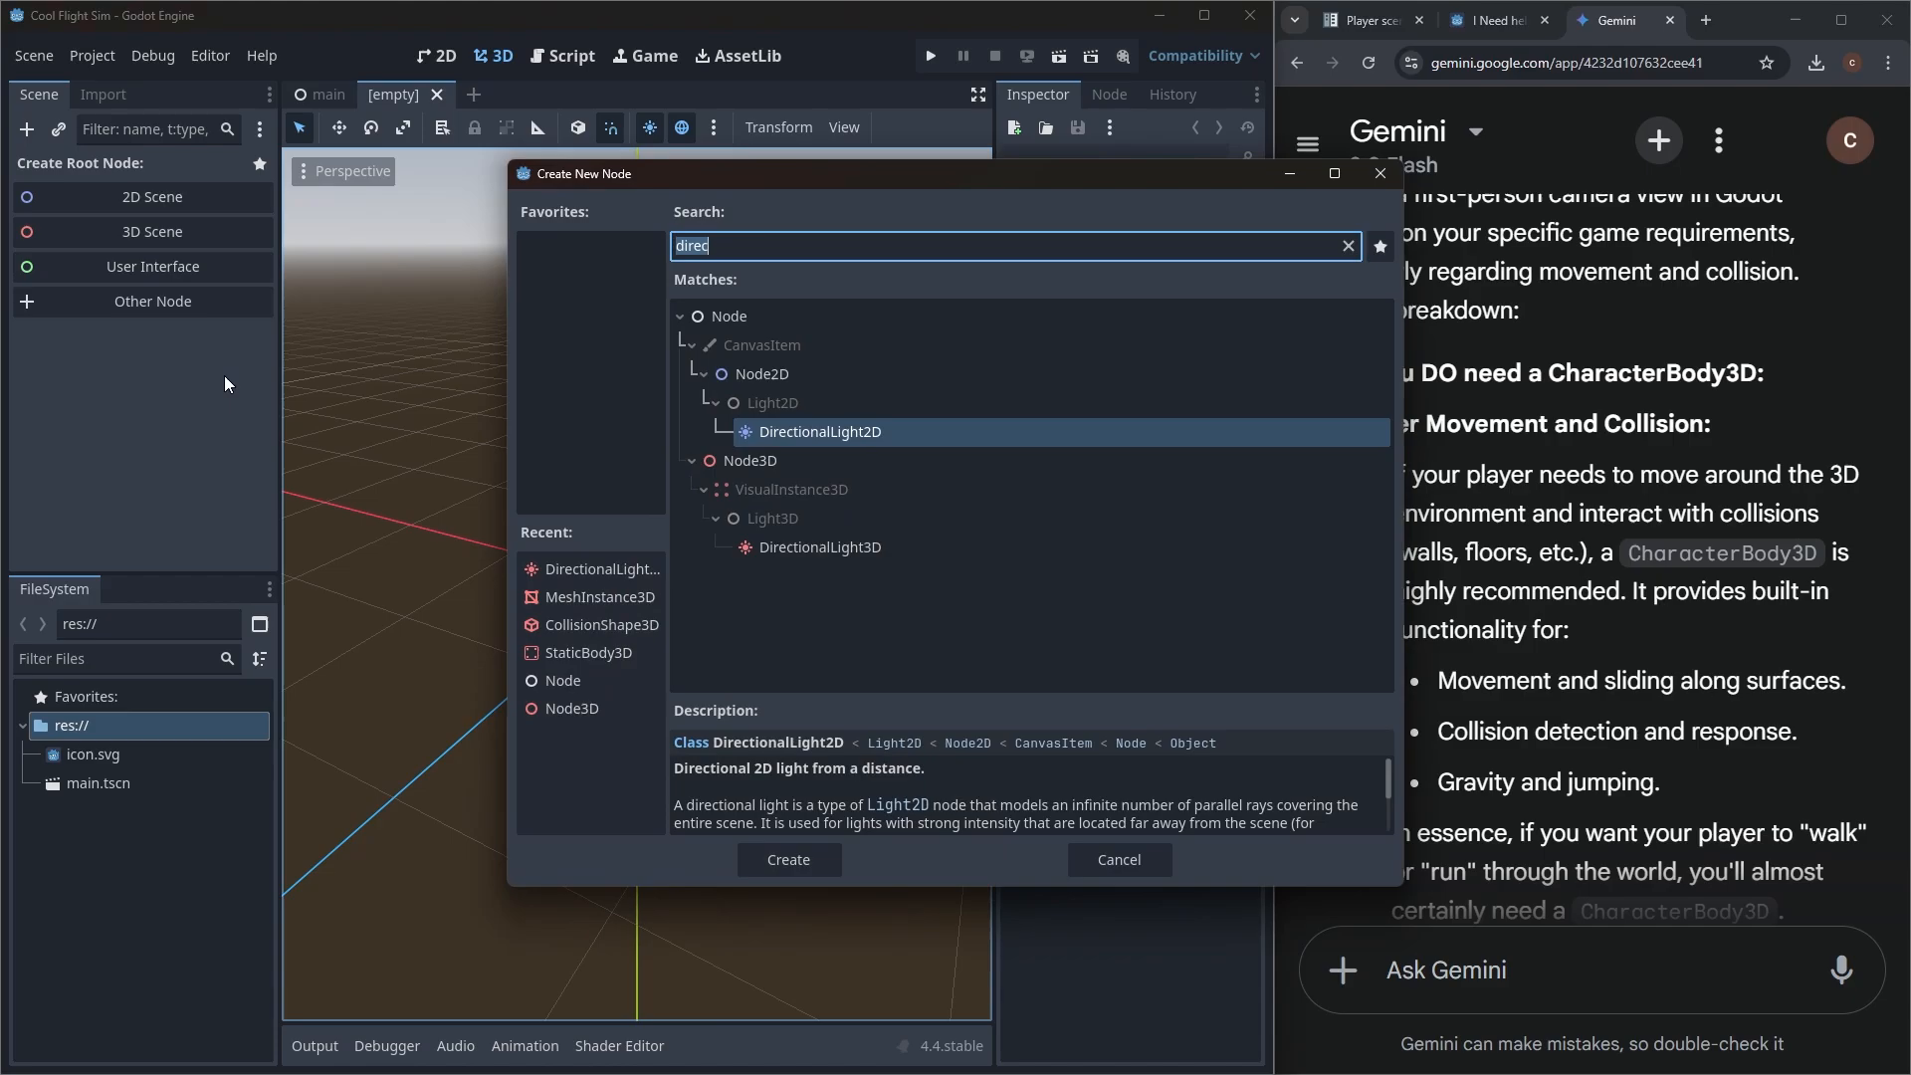
type("char")
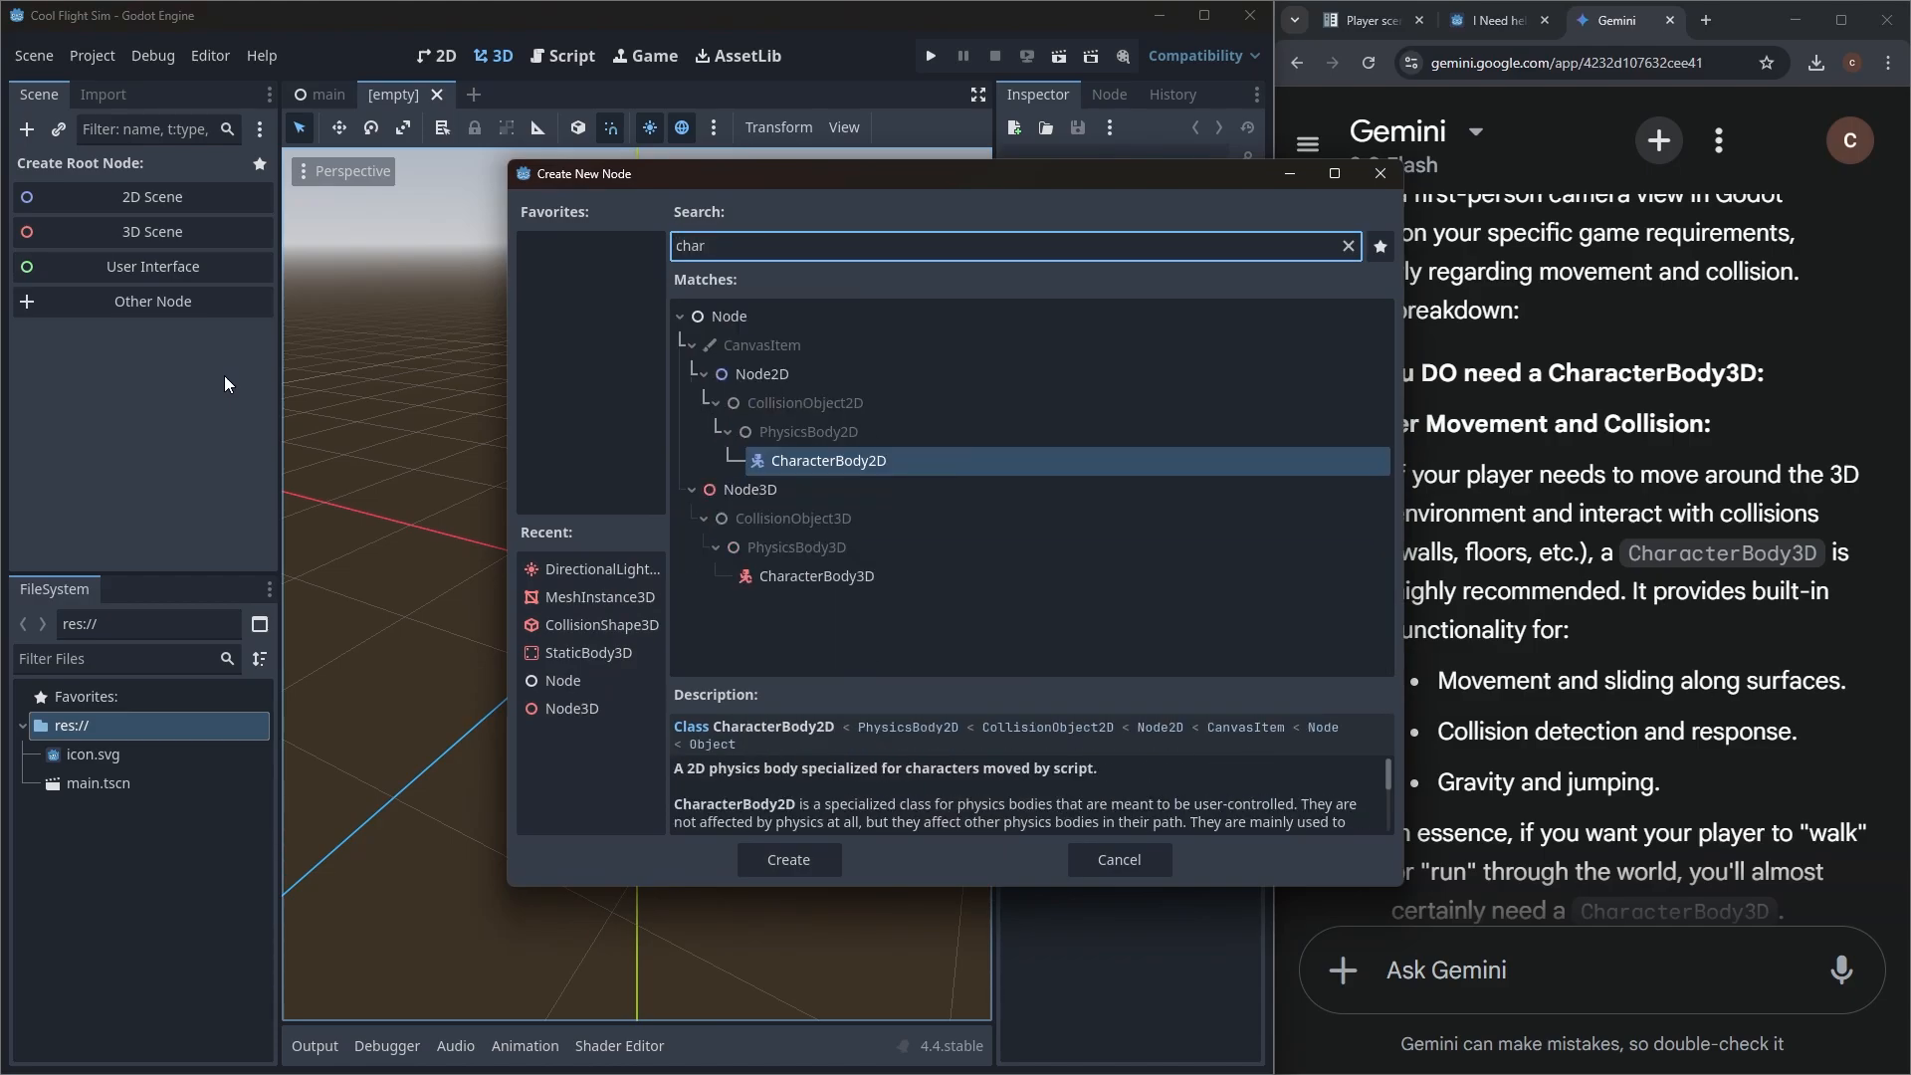
left_click(826, 576)
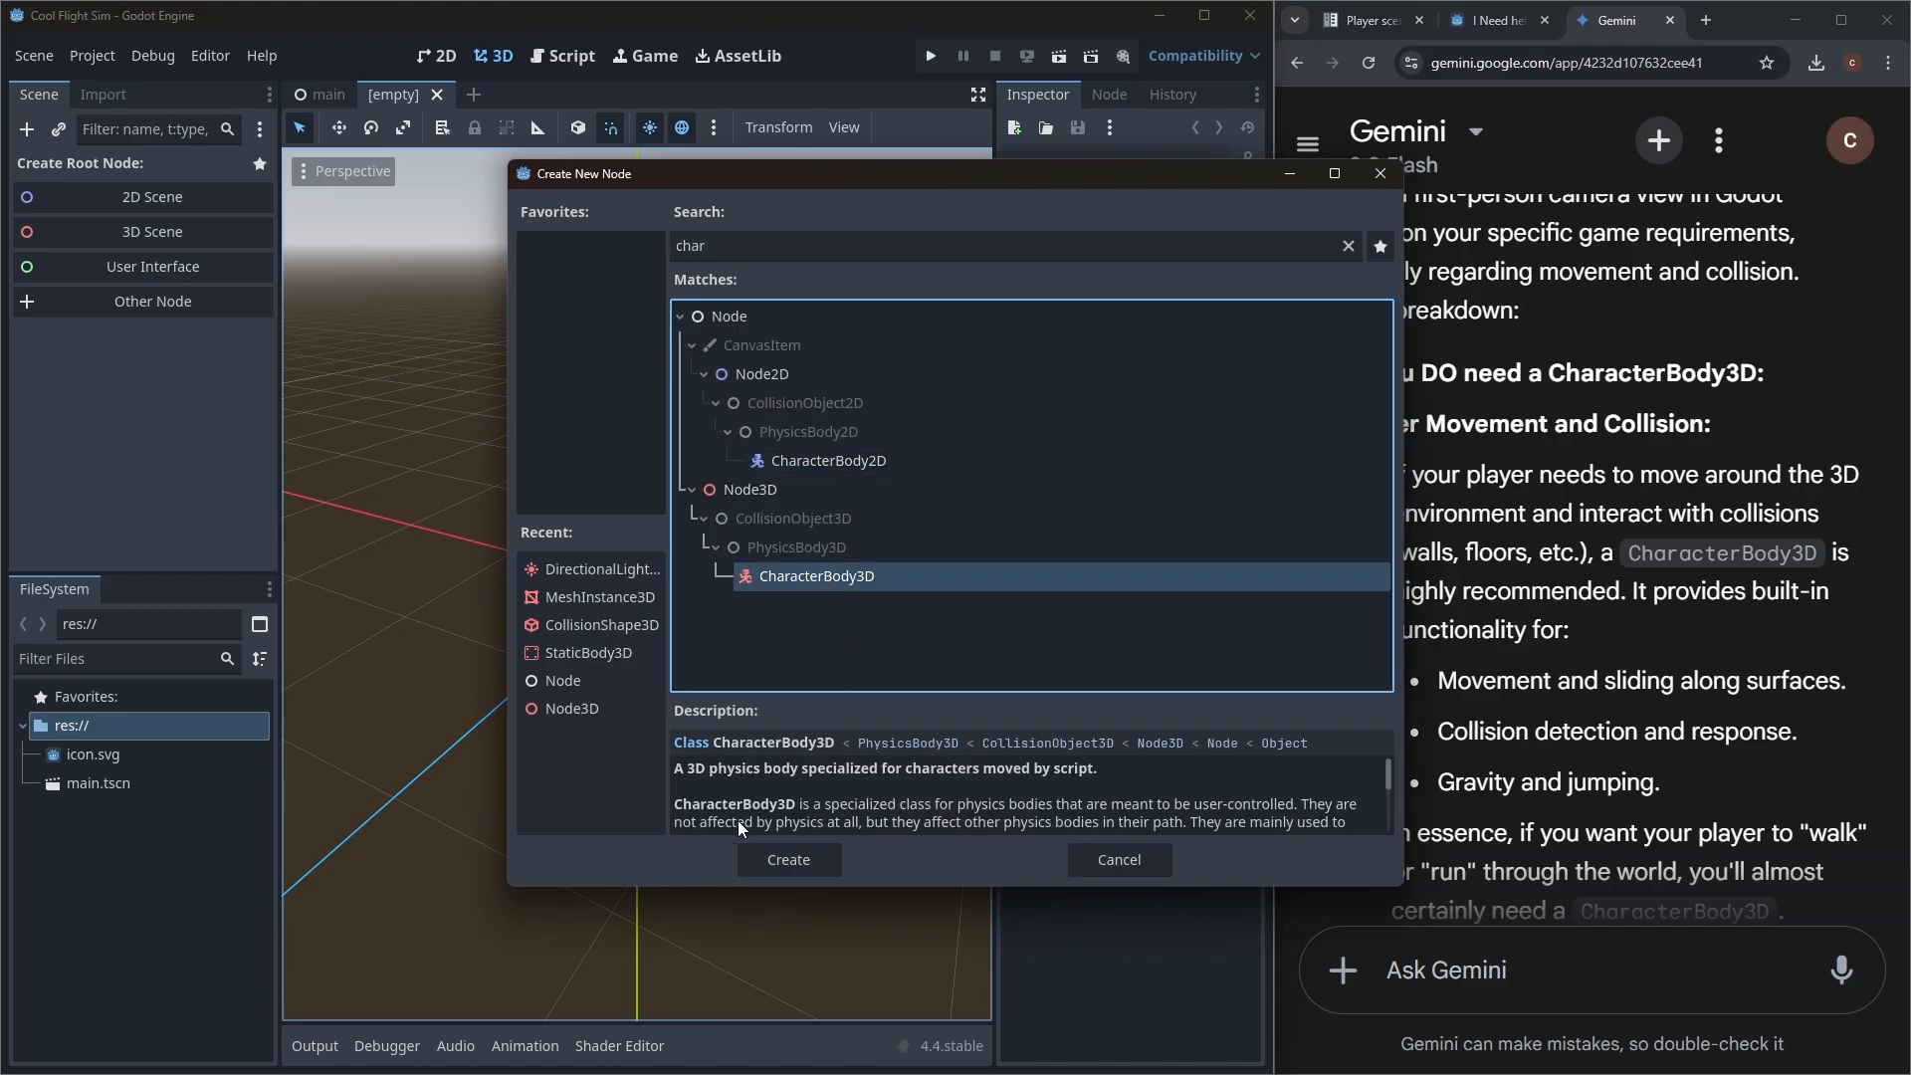
left_click(782, 854)
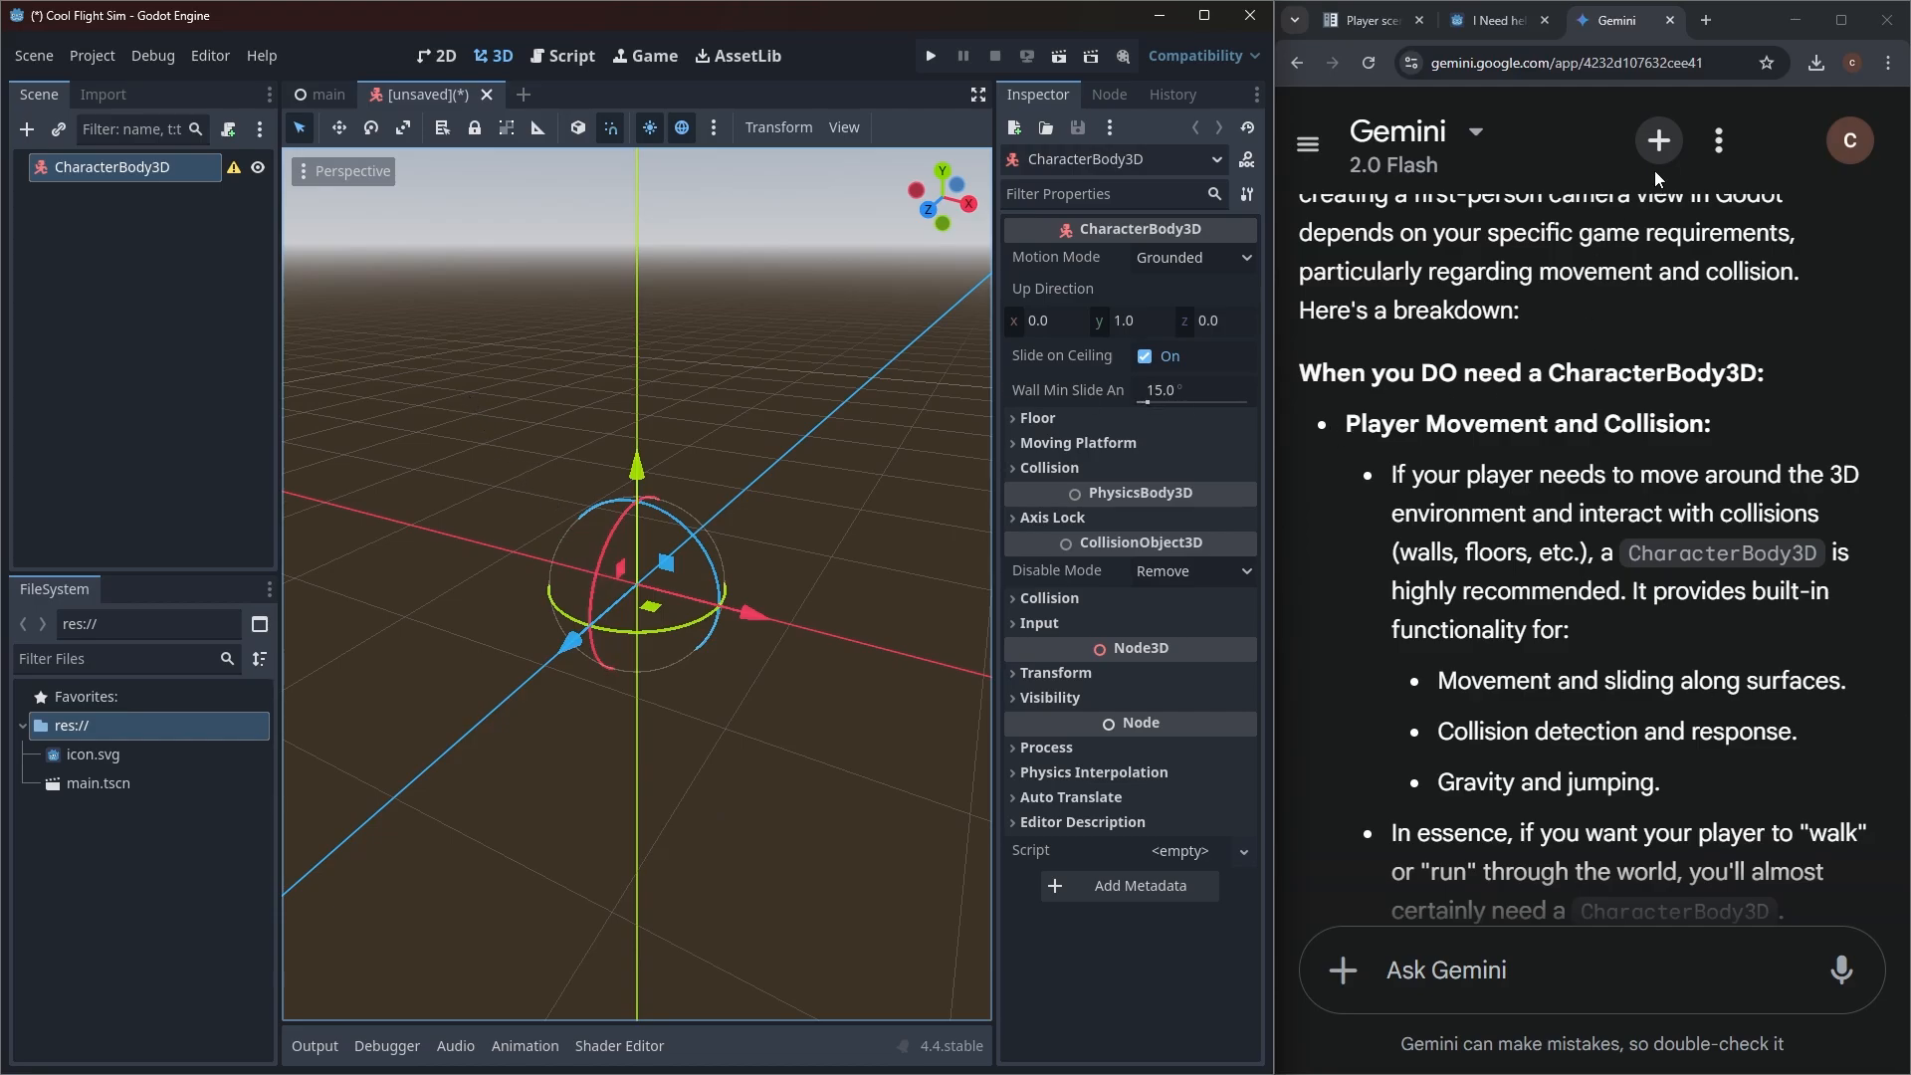
Step: Check the node name in the Player scene documentation and rename the CharacterBody3D root node to Player
left_click(1373, 22)
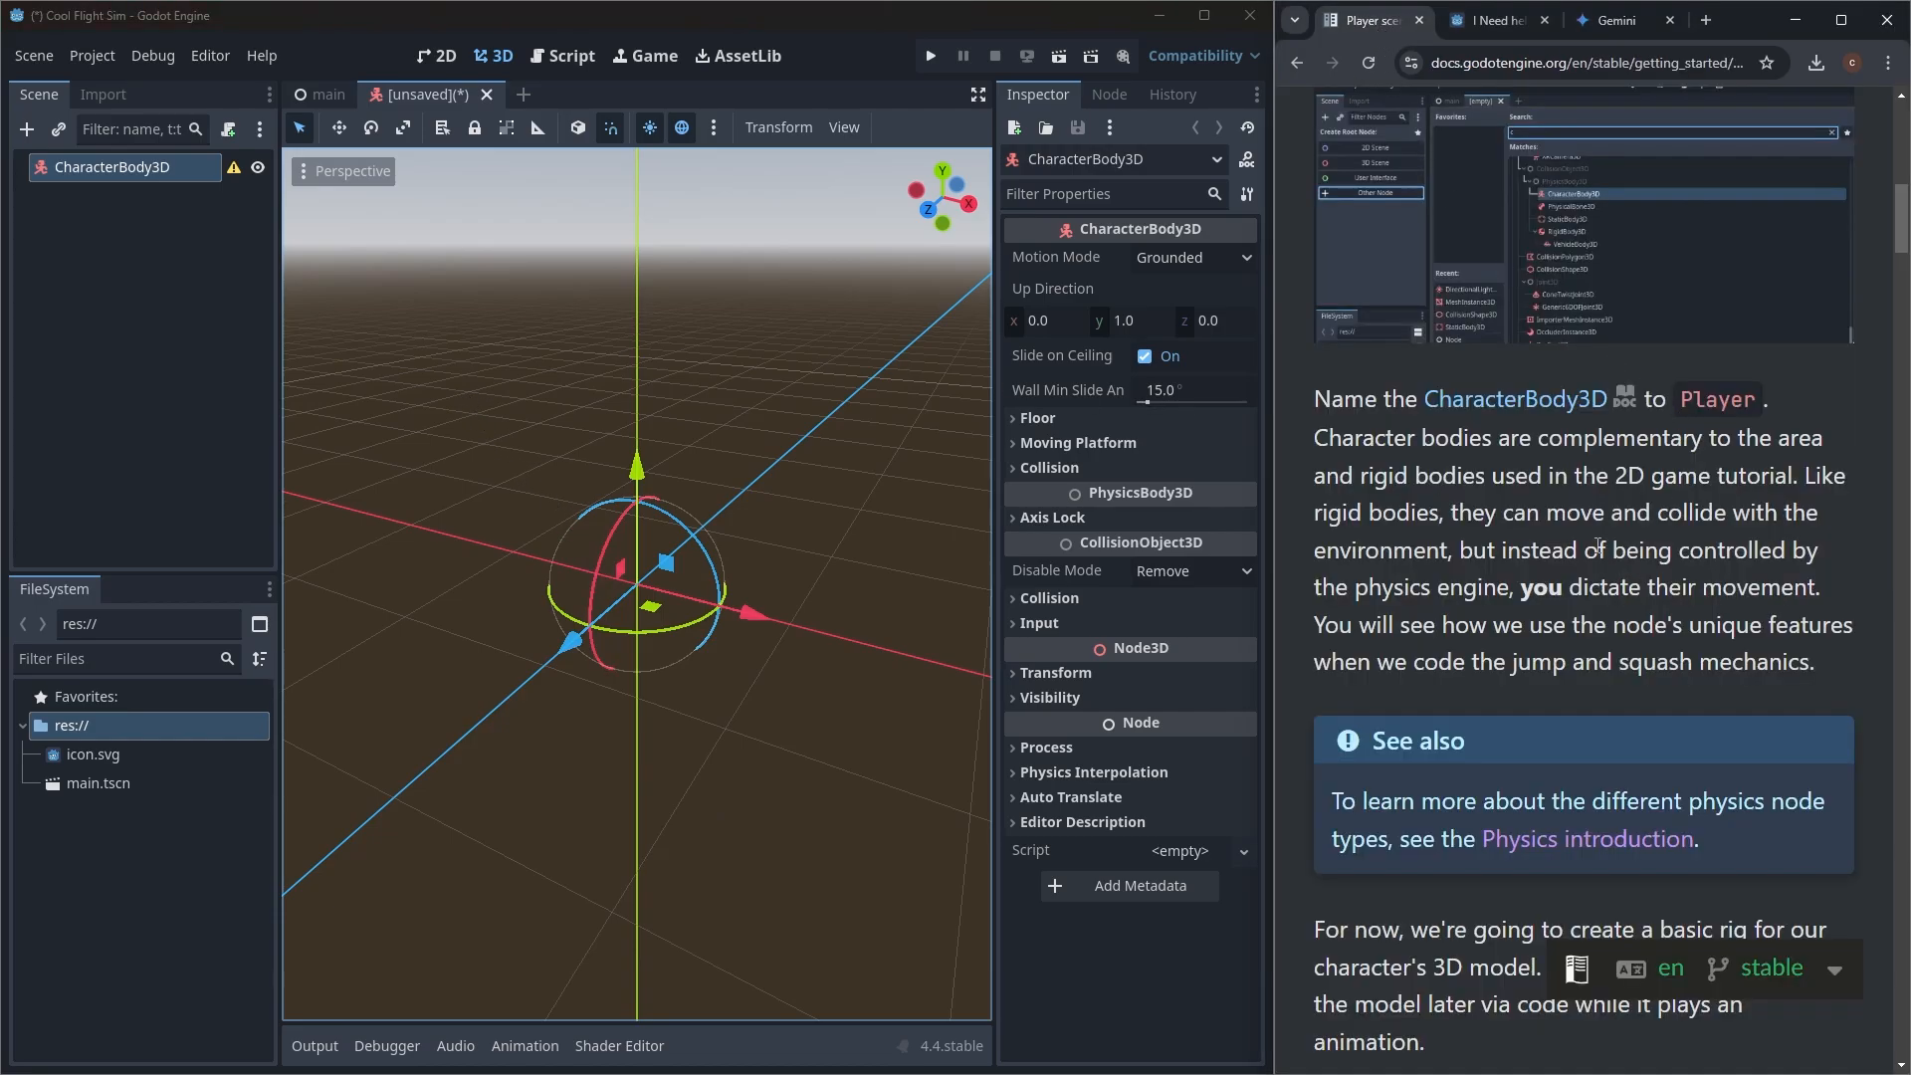
scroll(1463, 542, "up", 1)
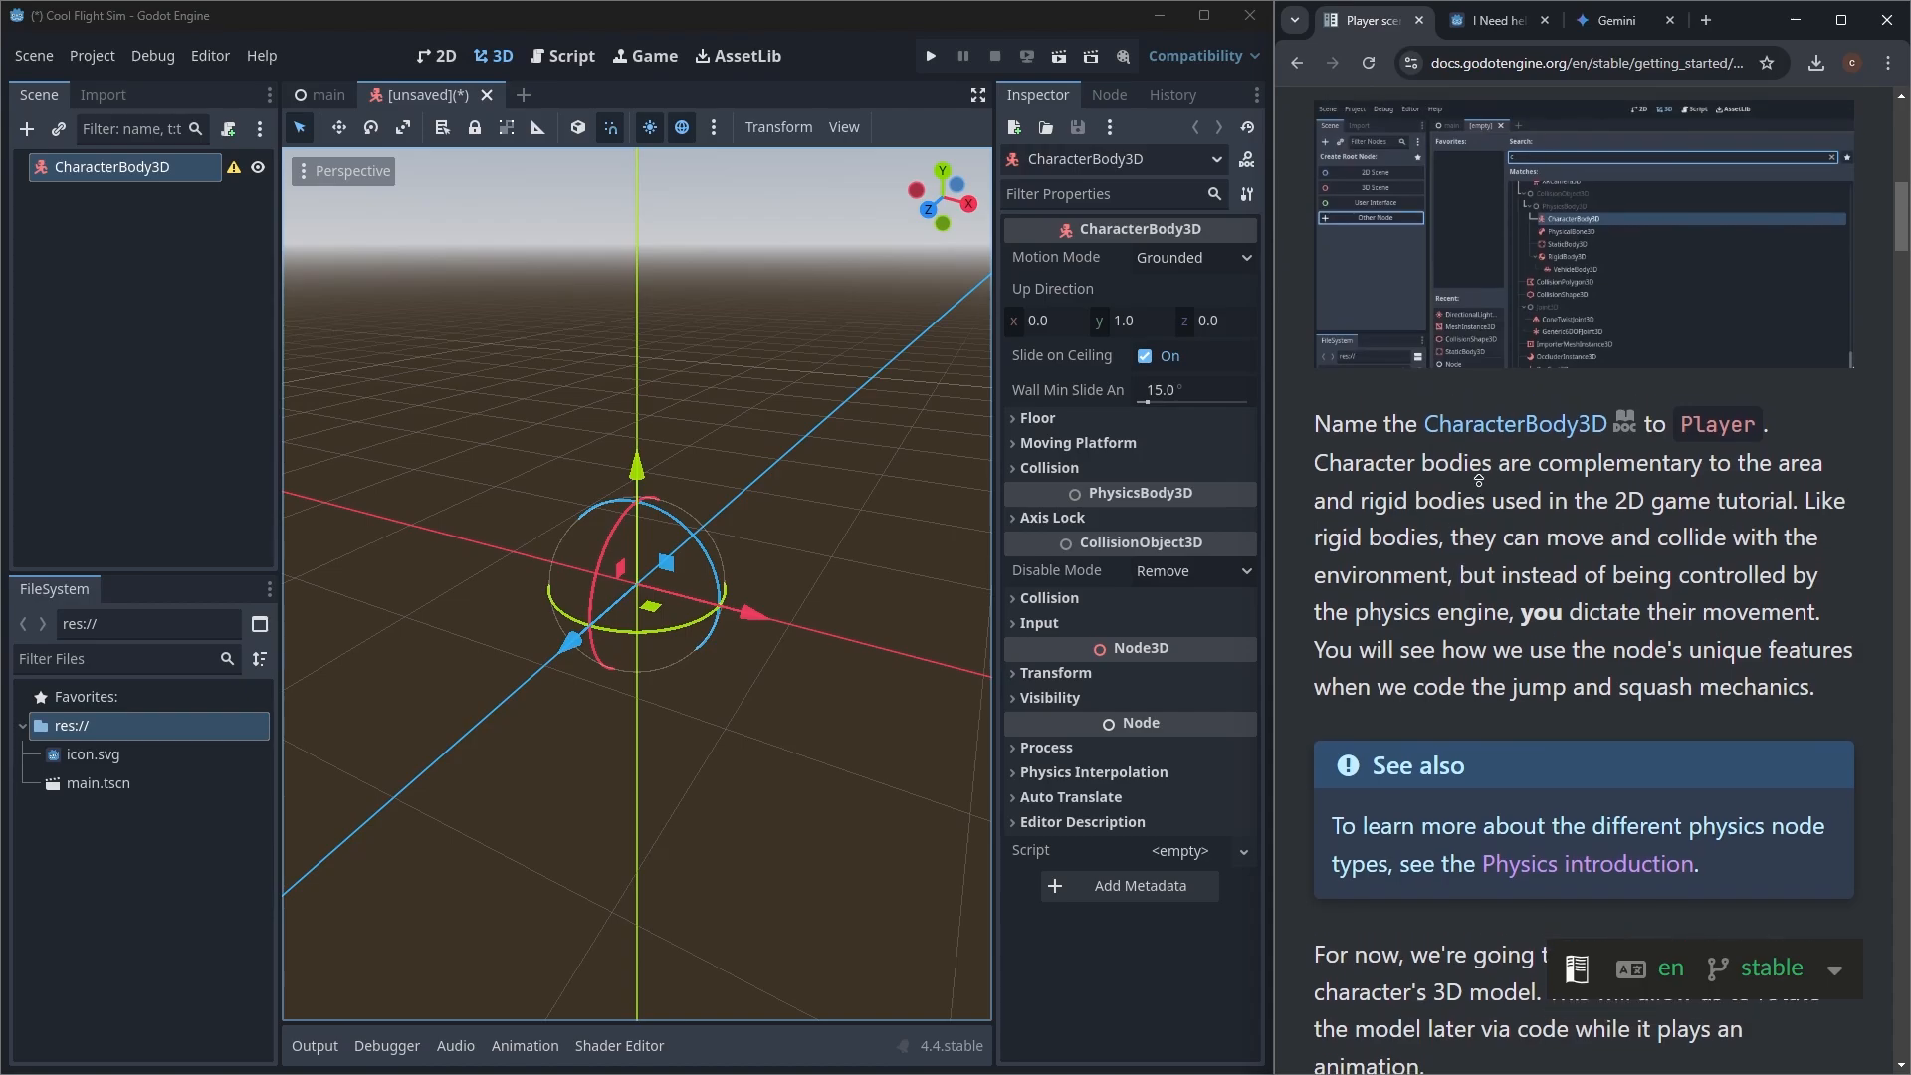
double_click(125, 166)
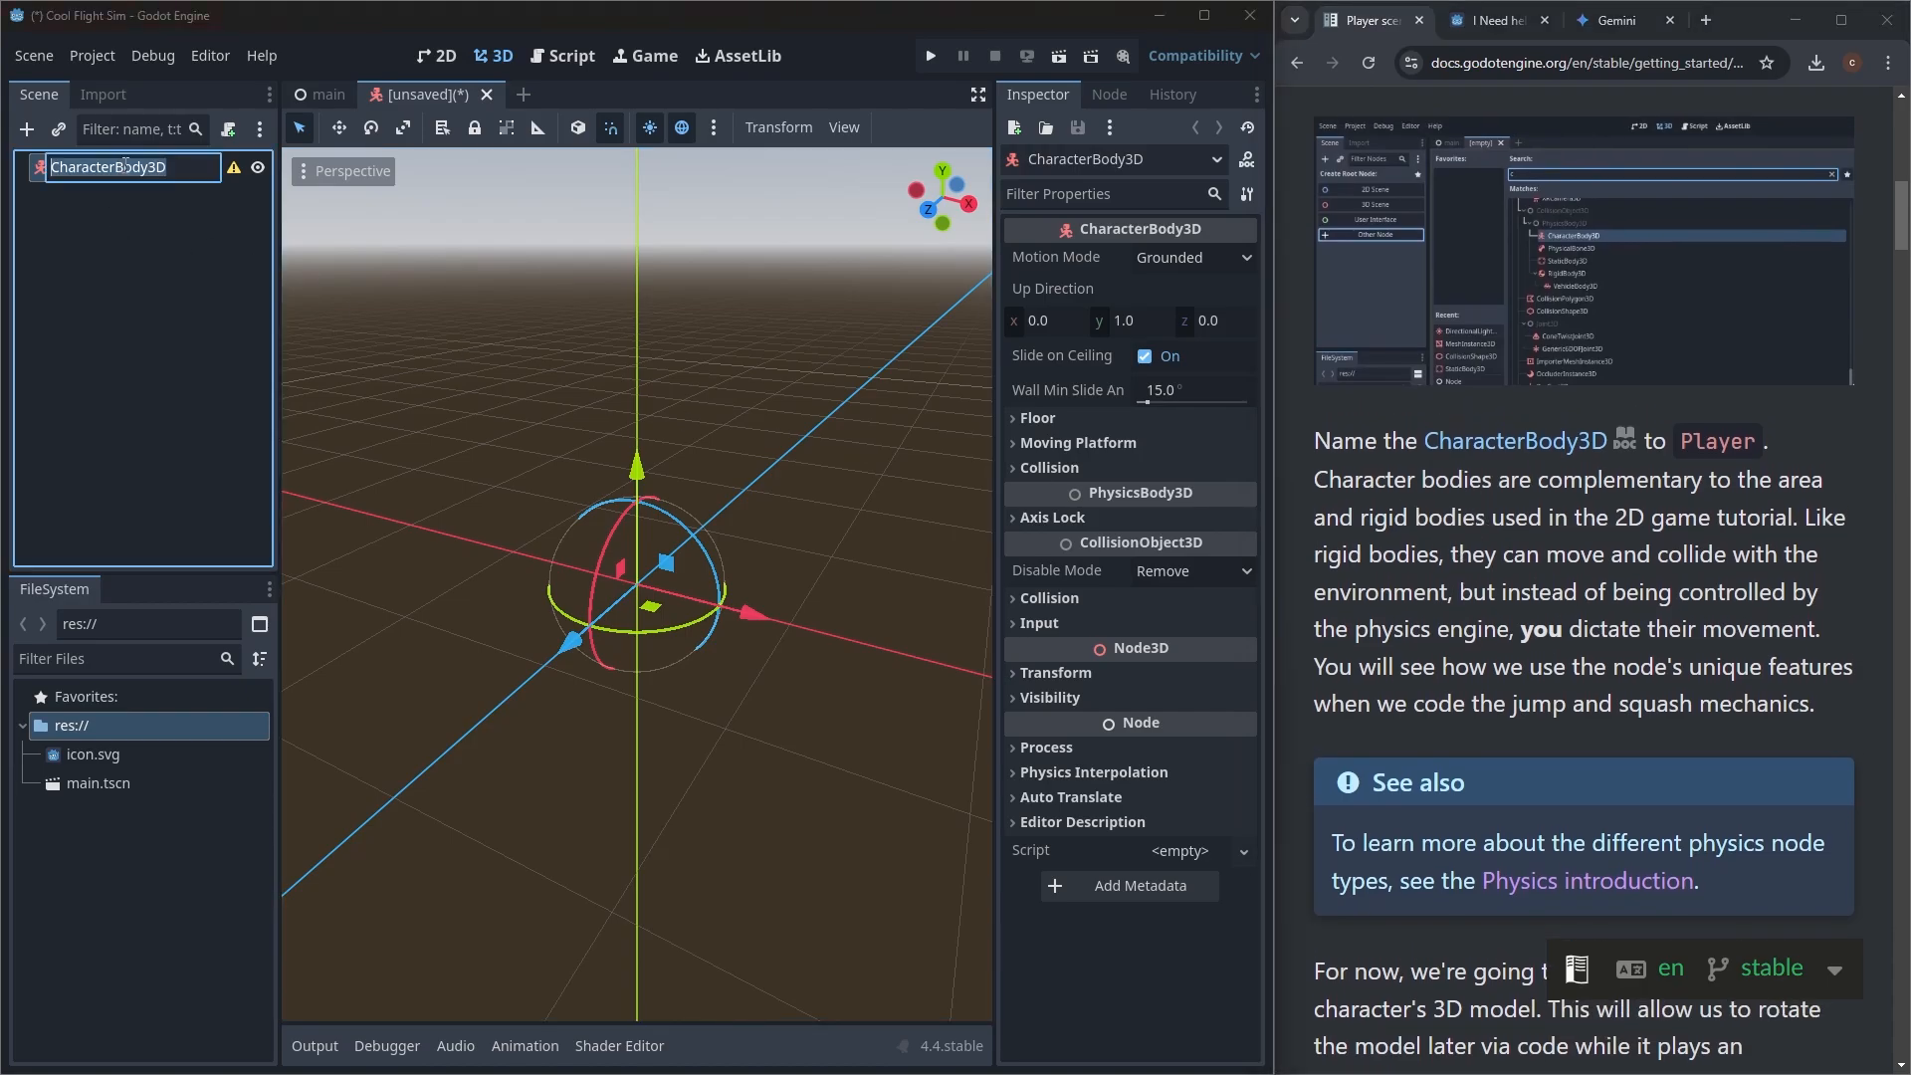
type("Plaer")
key("BackSpace")
type("yer")
key("Return")
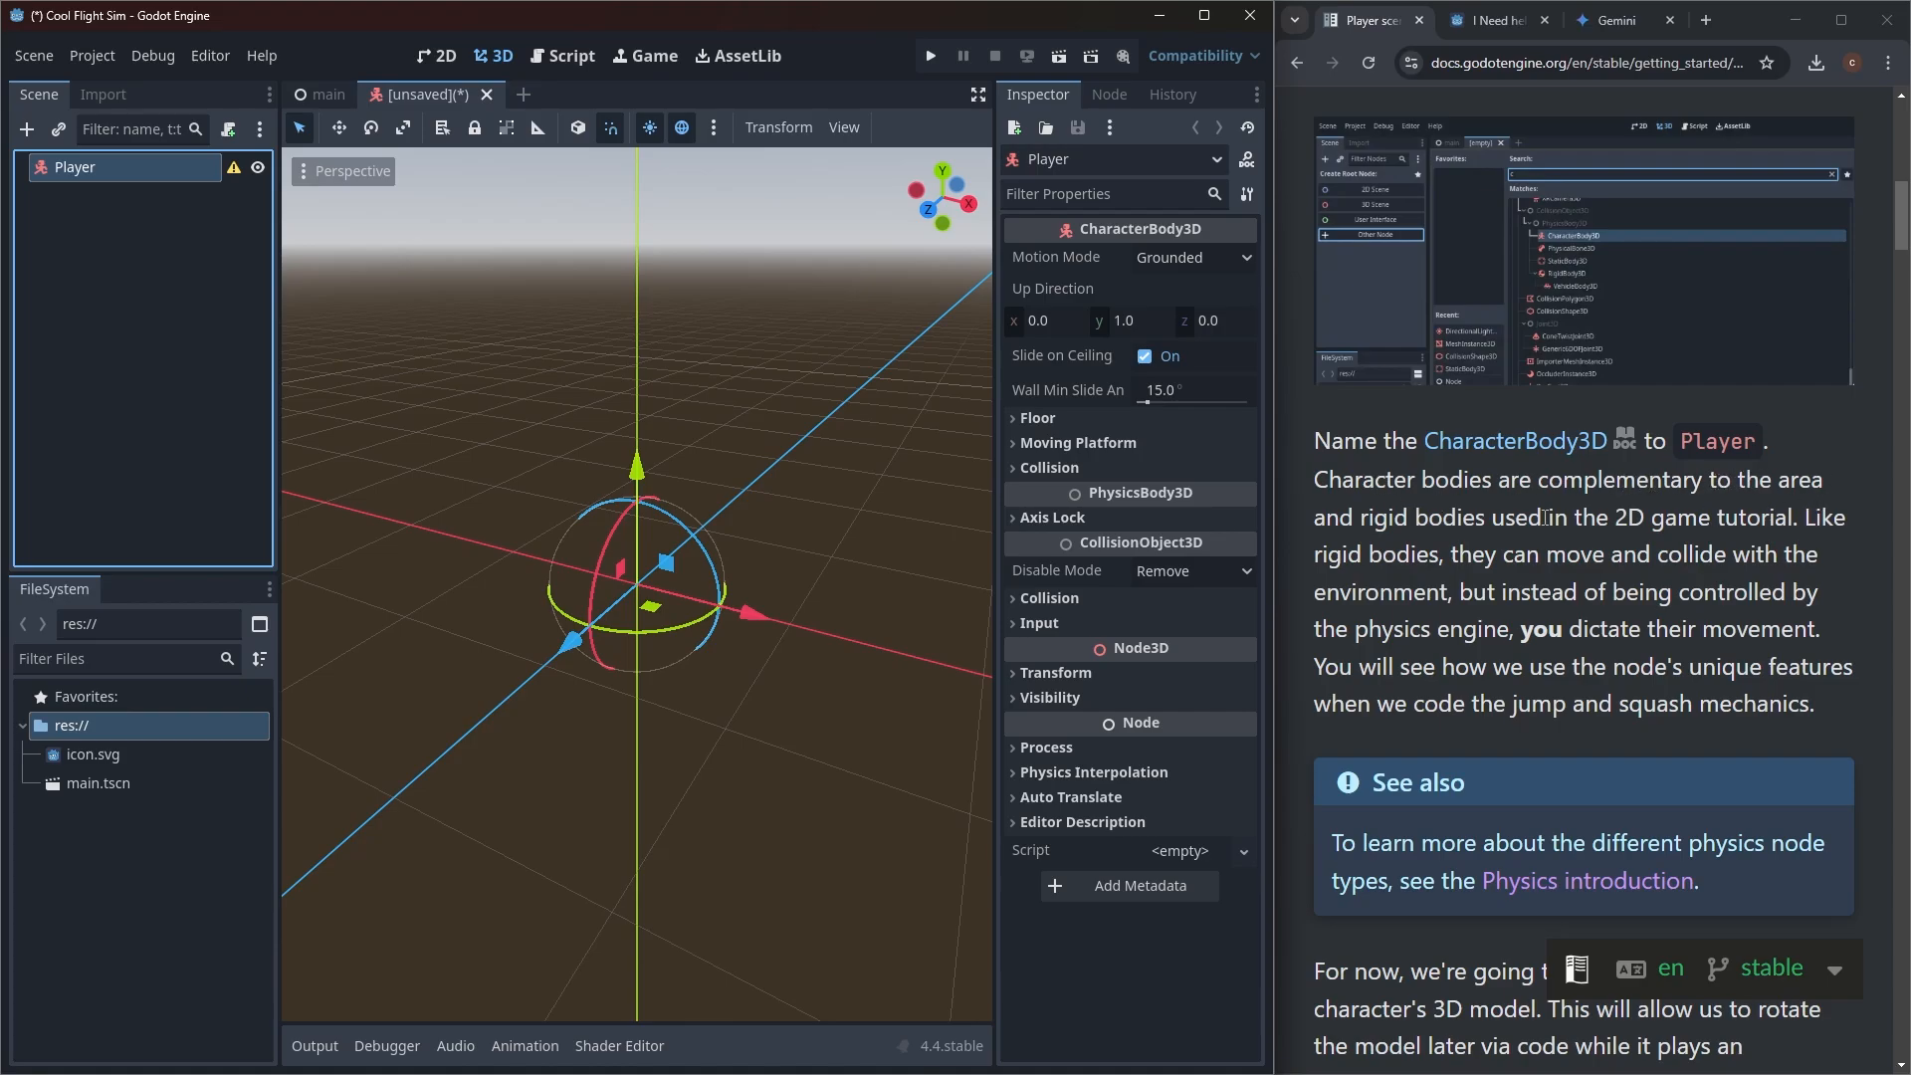
Step: Read the documentation on adding the Pivot node and Gemini's section on when a CharacterBody3D might not be needed
scroll(1642, 537, "down", 5)
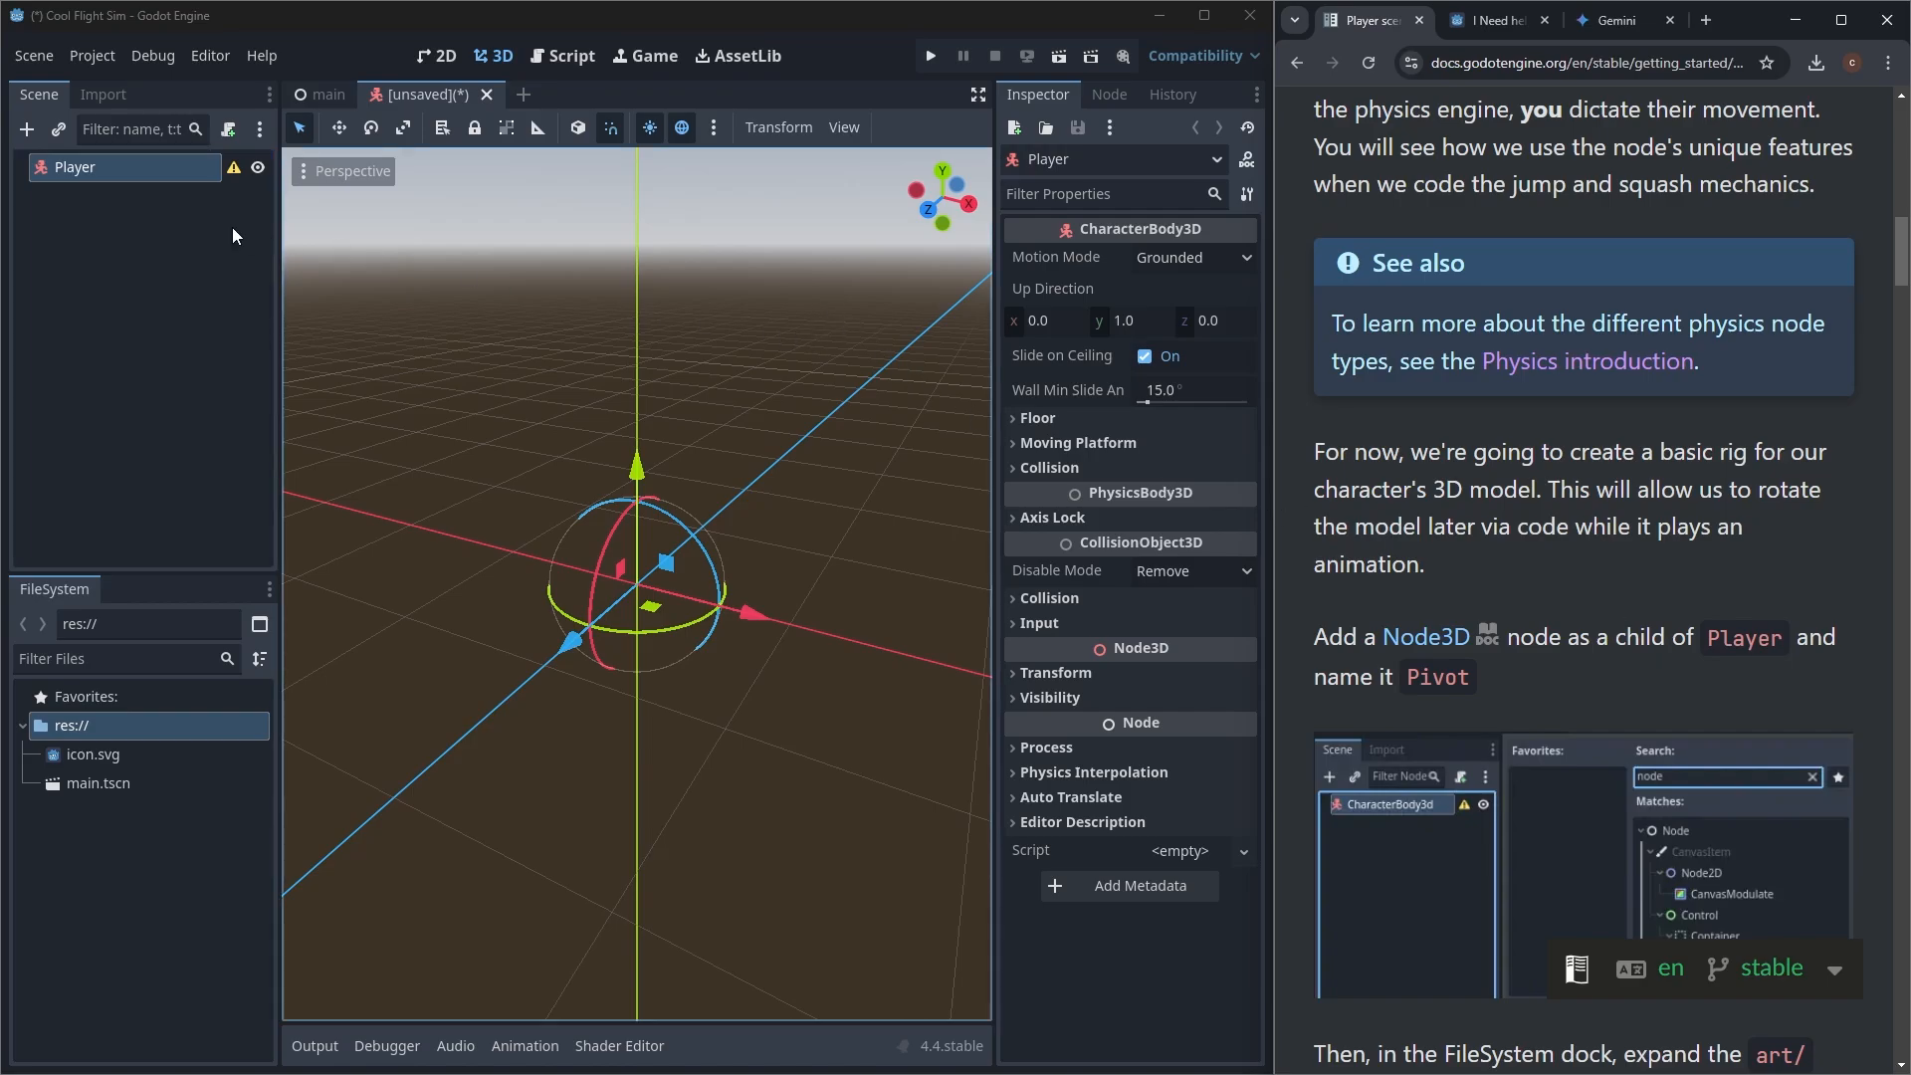
left_click(87, 174)
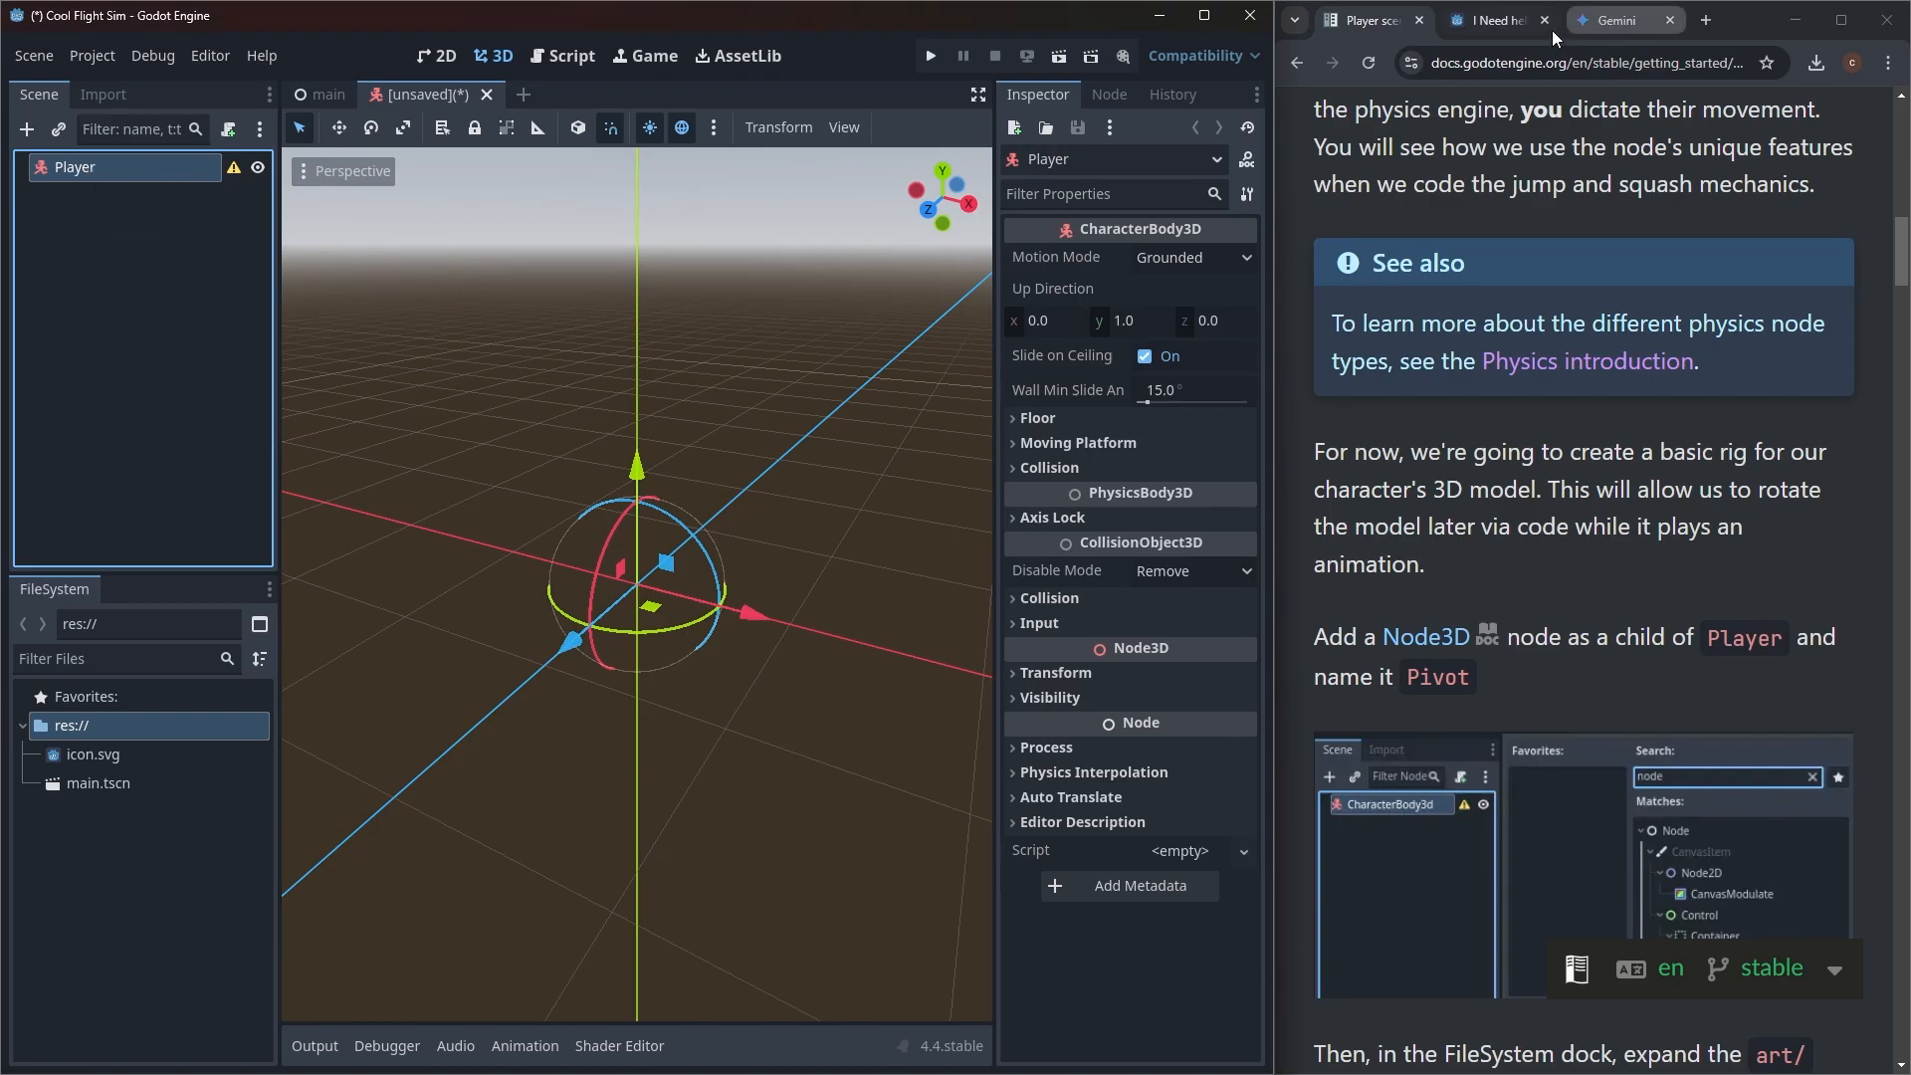
left_click(1613, 18)
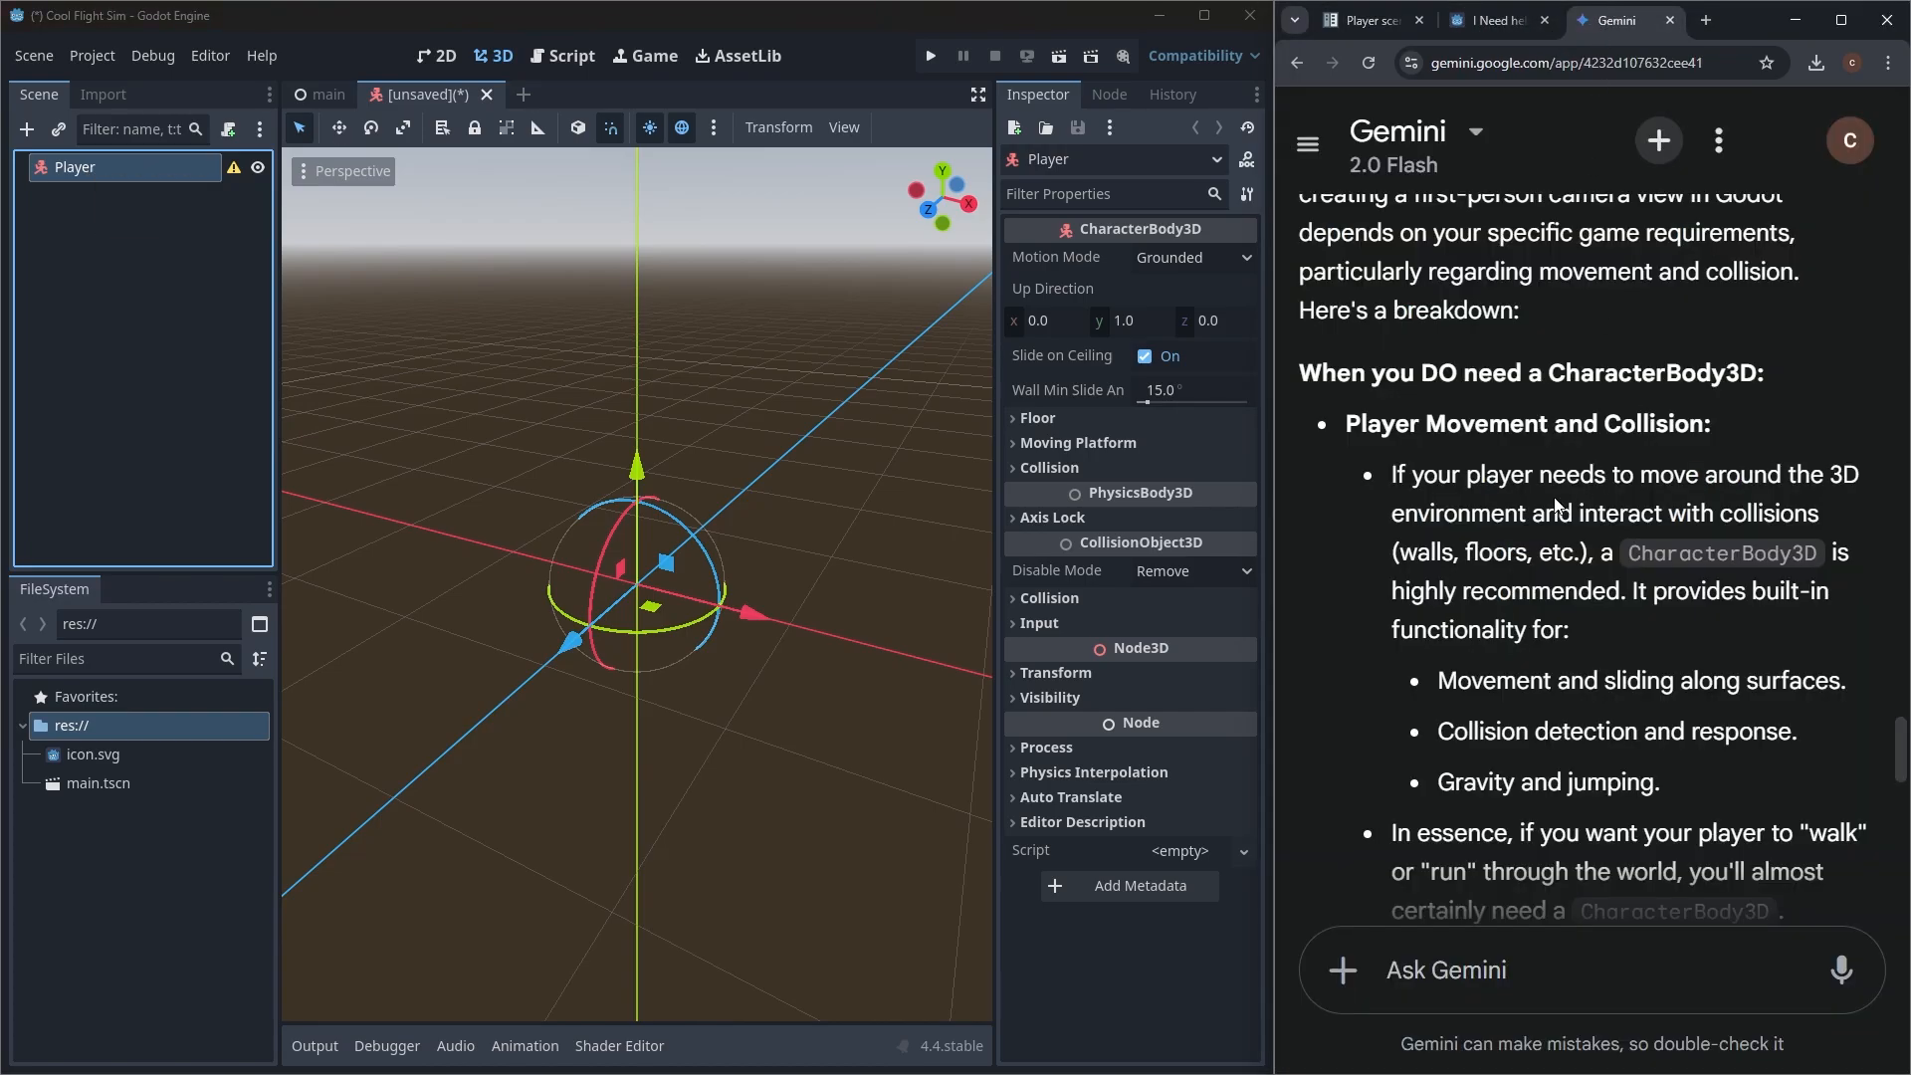
scroll(1553, 687, "down", 9)
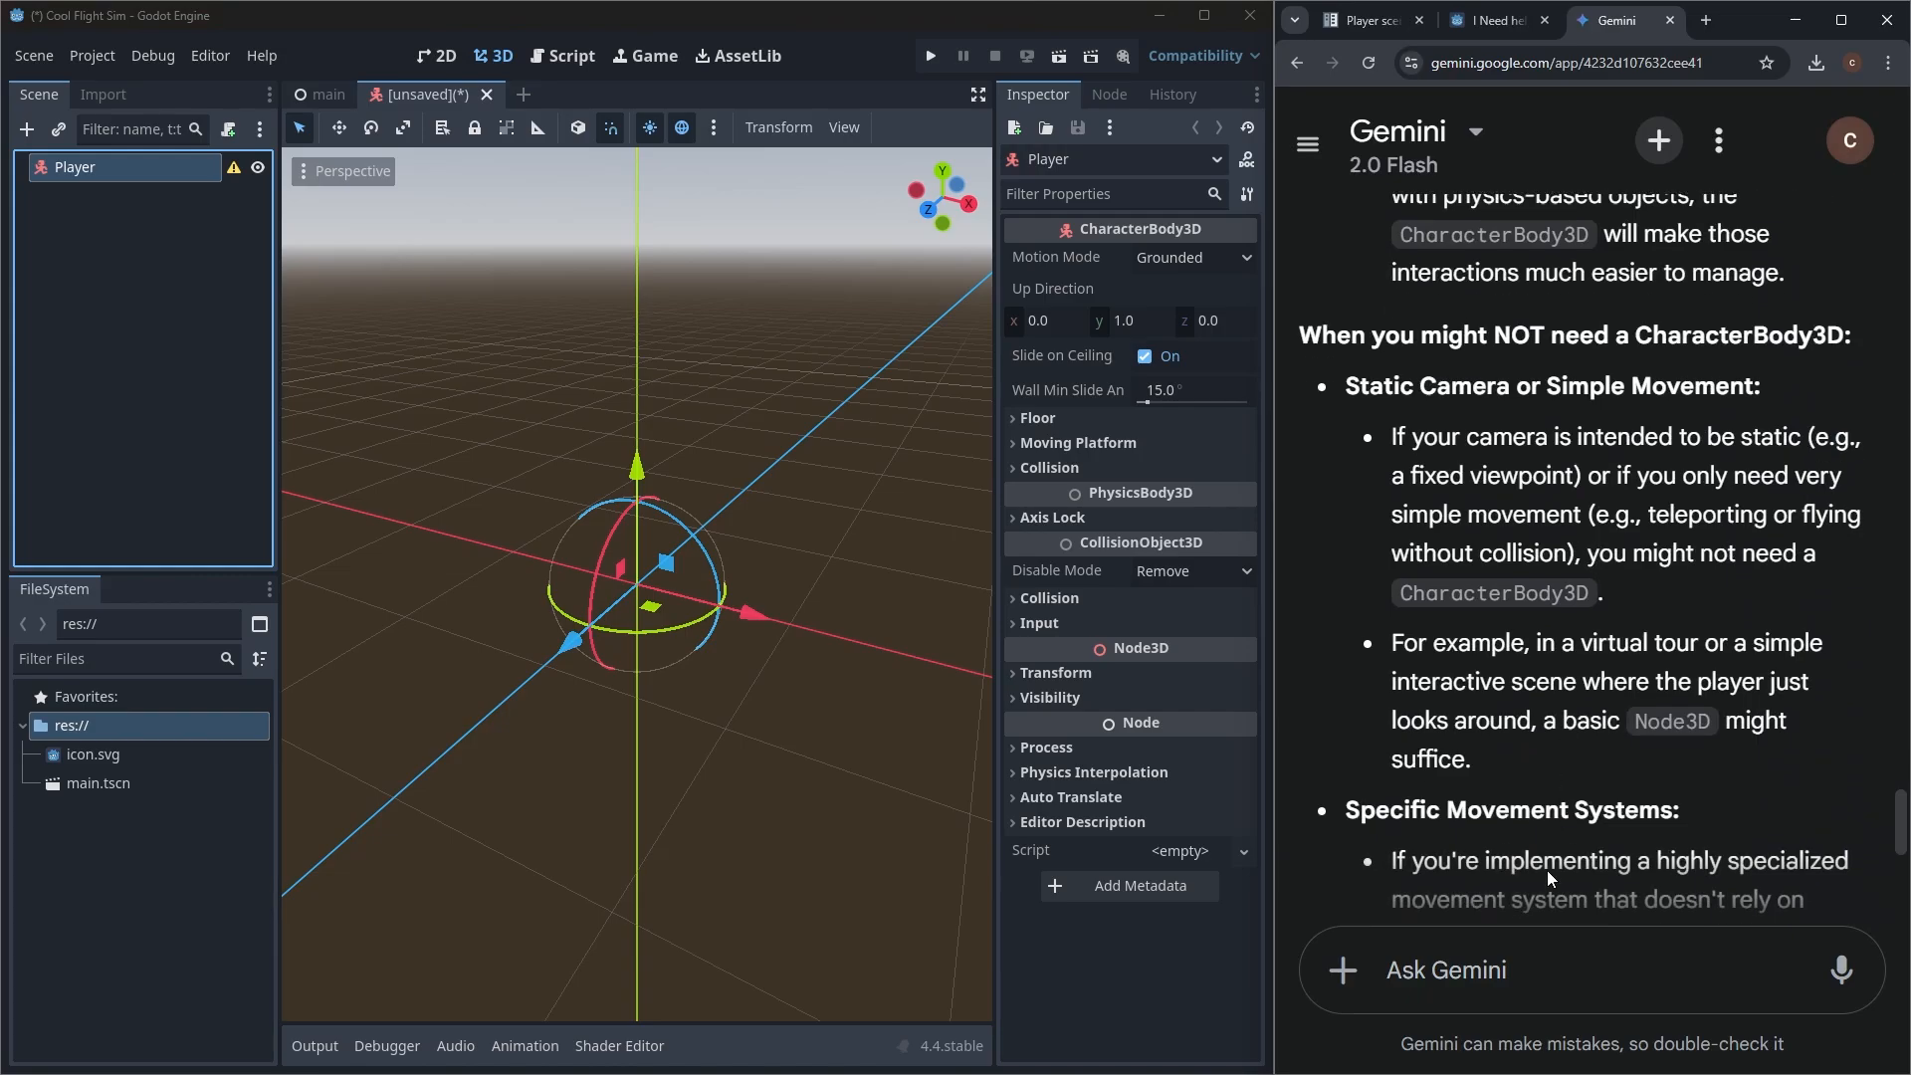
Step: Ask Gemini "where would i find this in the godot docs" and read through its answer
type("ok after th")
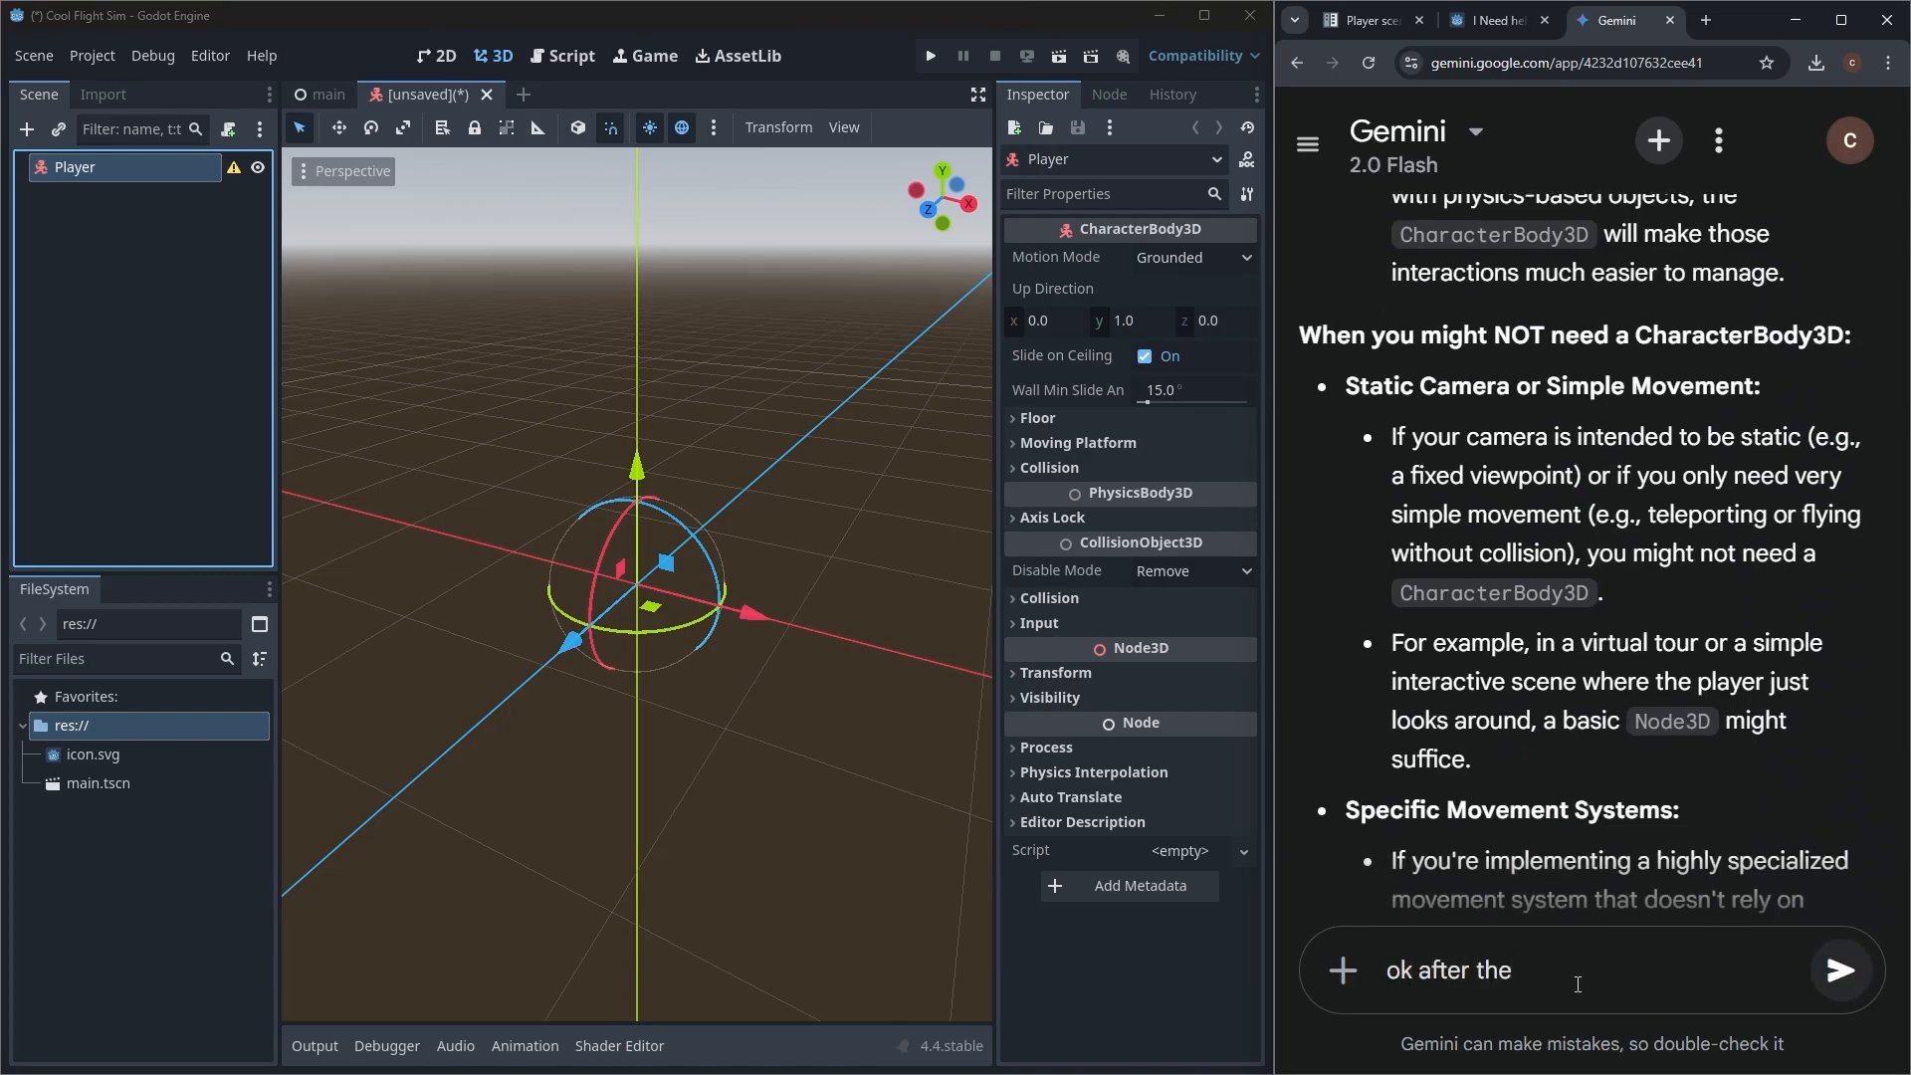
type("e")
key("ctrl+BackSpace")
key("ctrl+BackSpace")
key("ctrl+BackSpace")
type("where would i f")
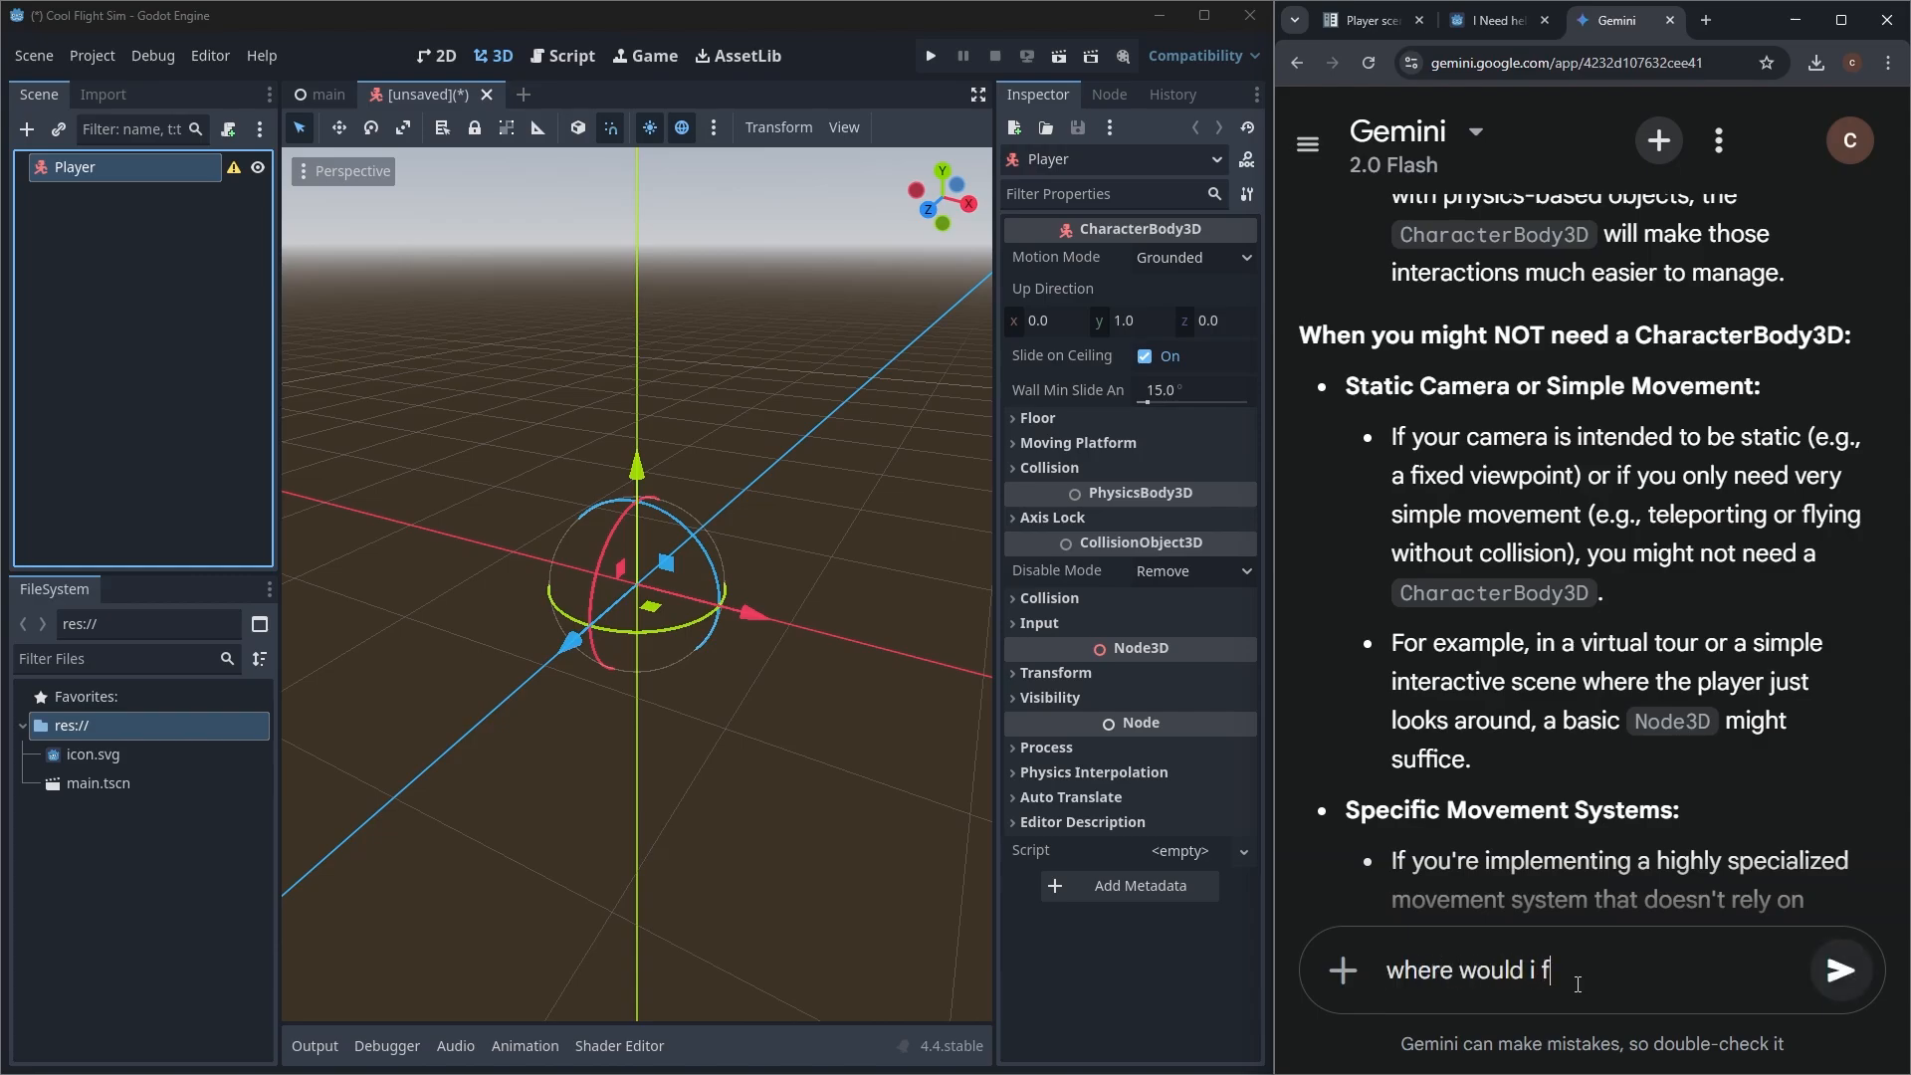
type("ind this in the godo")
type("t docs")
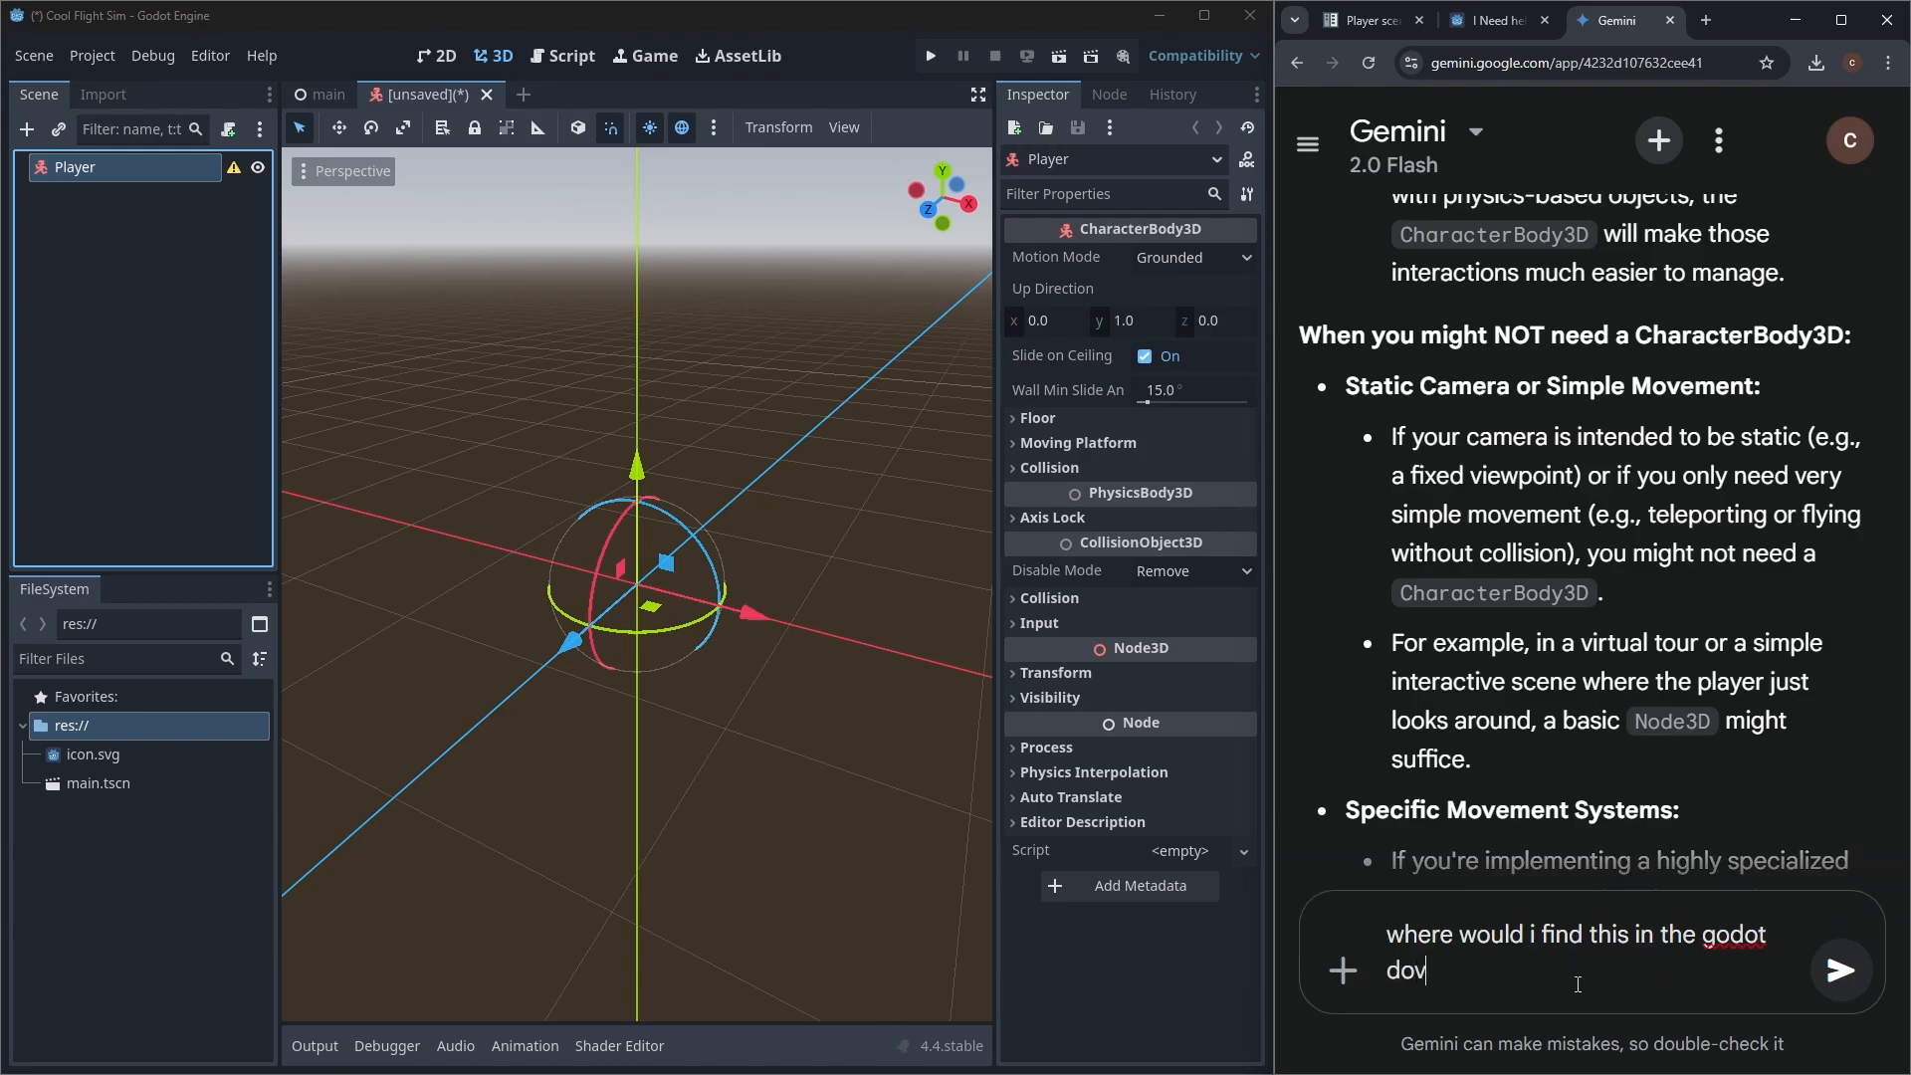
key("Return")
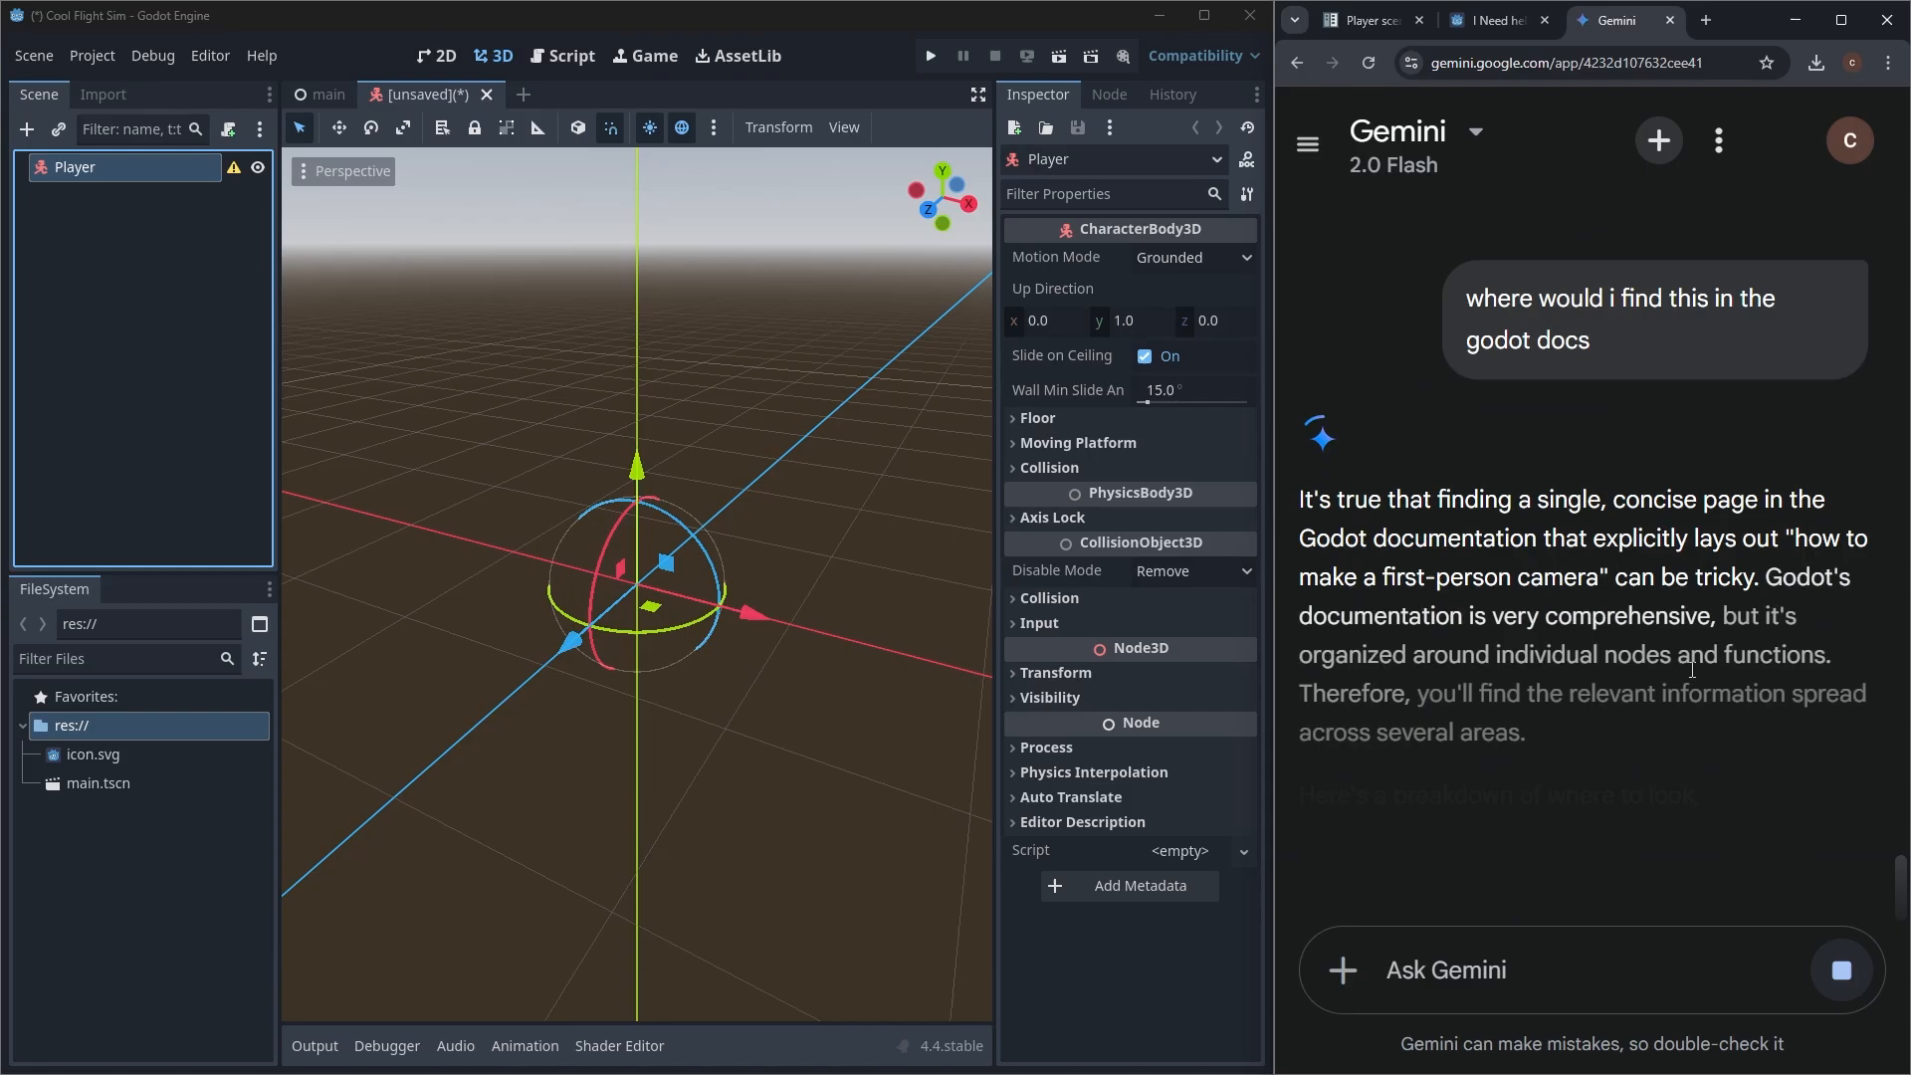
middle_click(1678, 738)
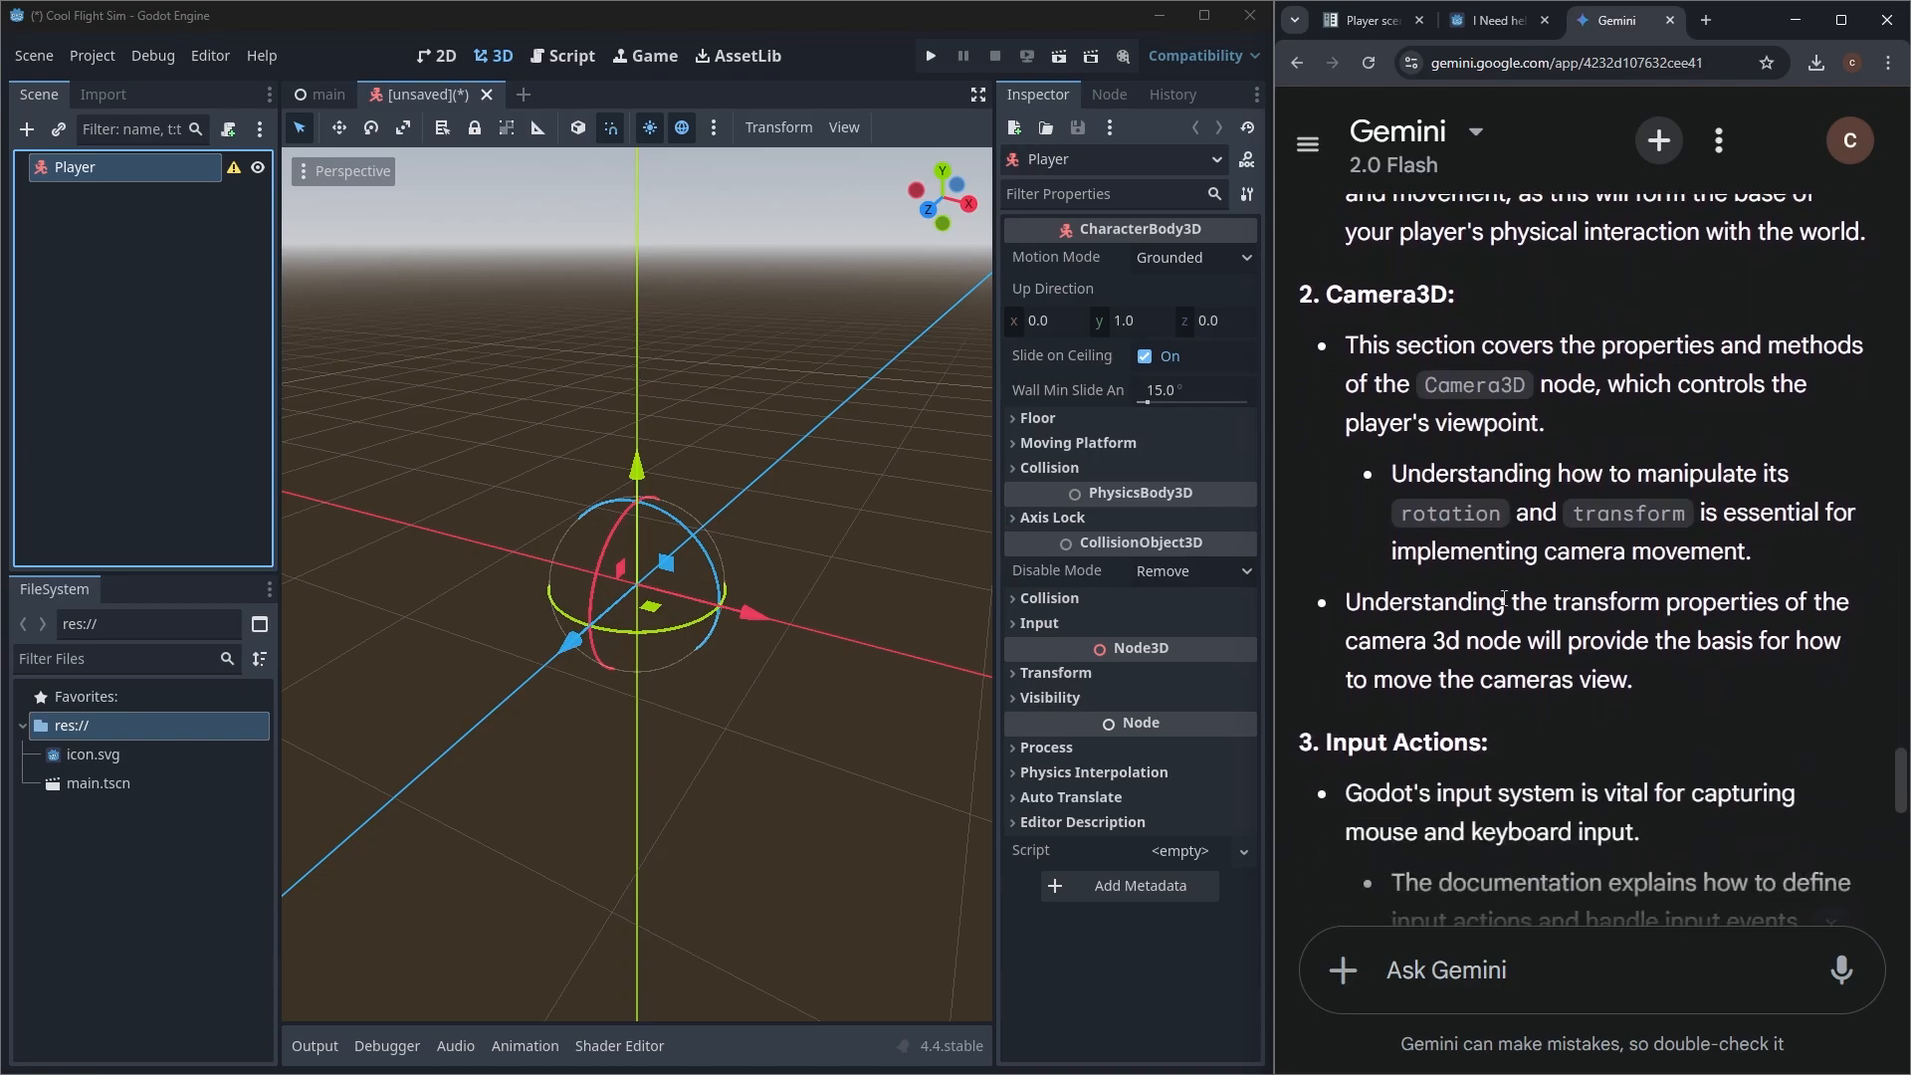
Step: Open the Godot Docs home page in a new browser tab and move it into its own maximized window
left_click(1379, 21)
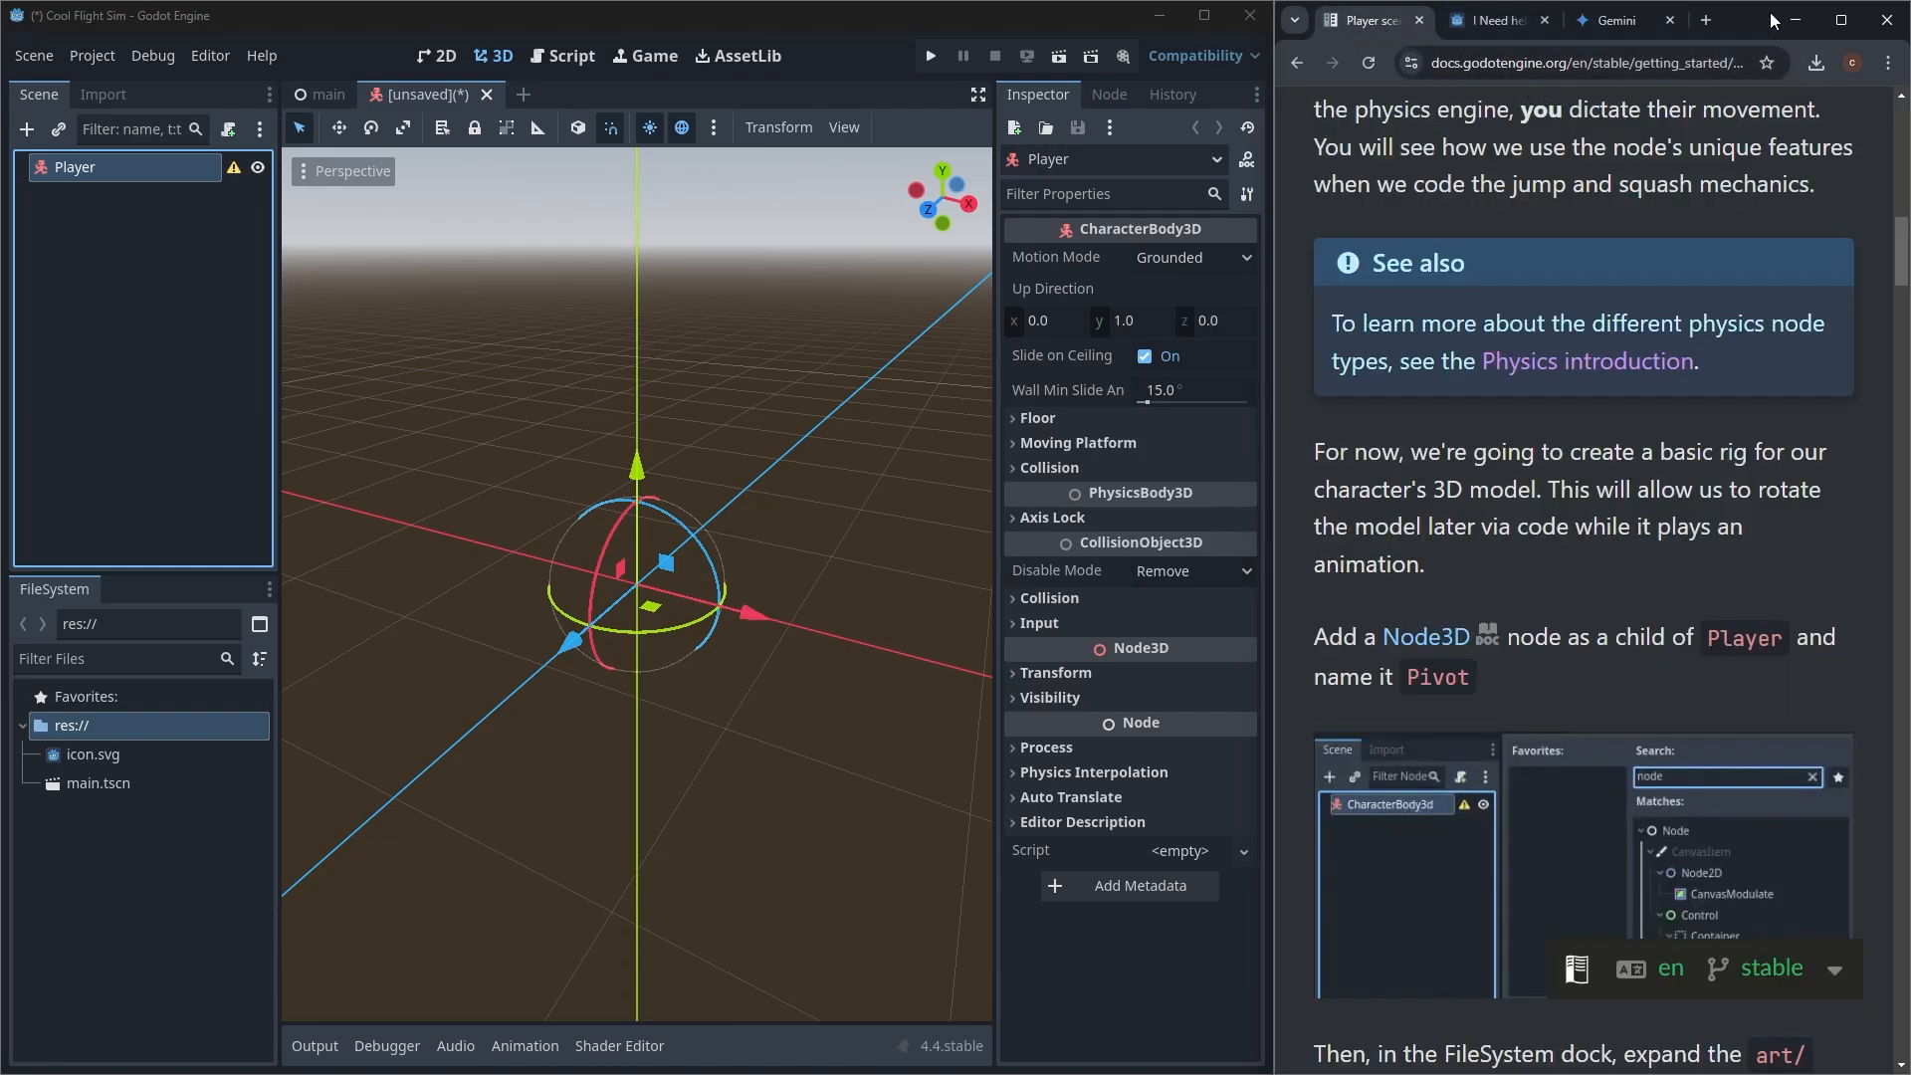
left_click(1710, 21)
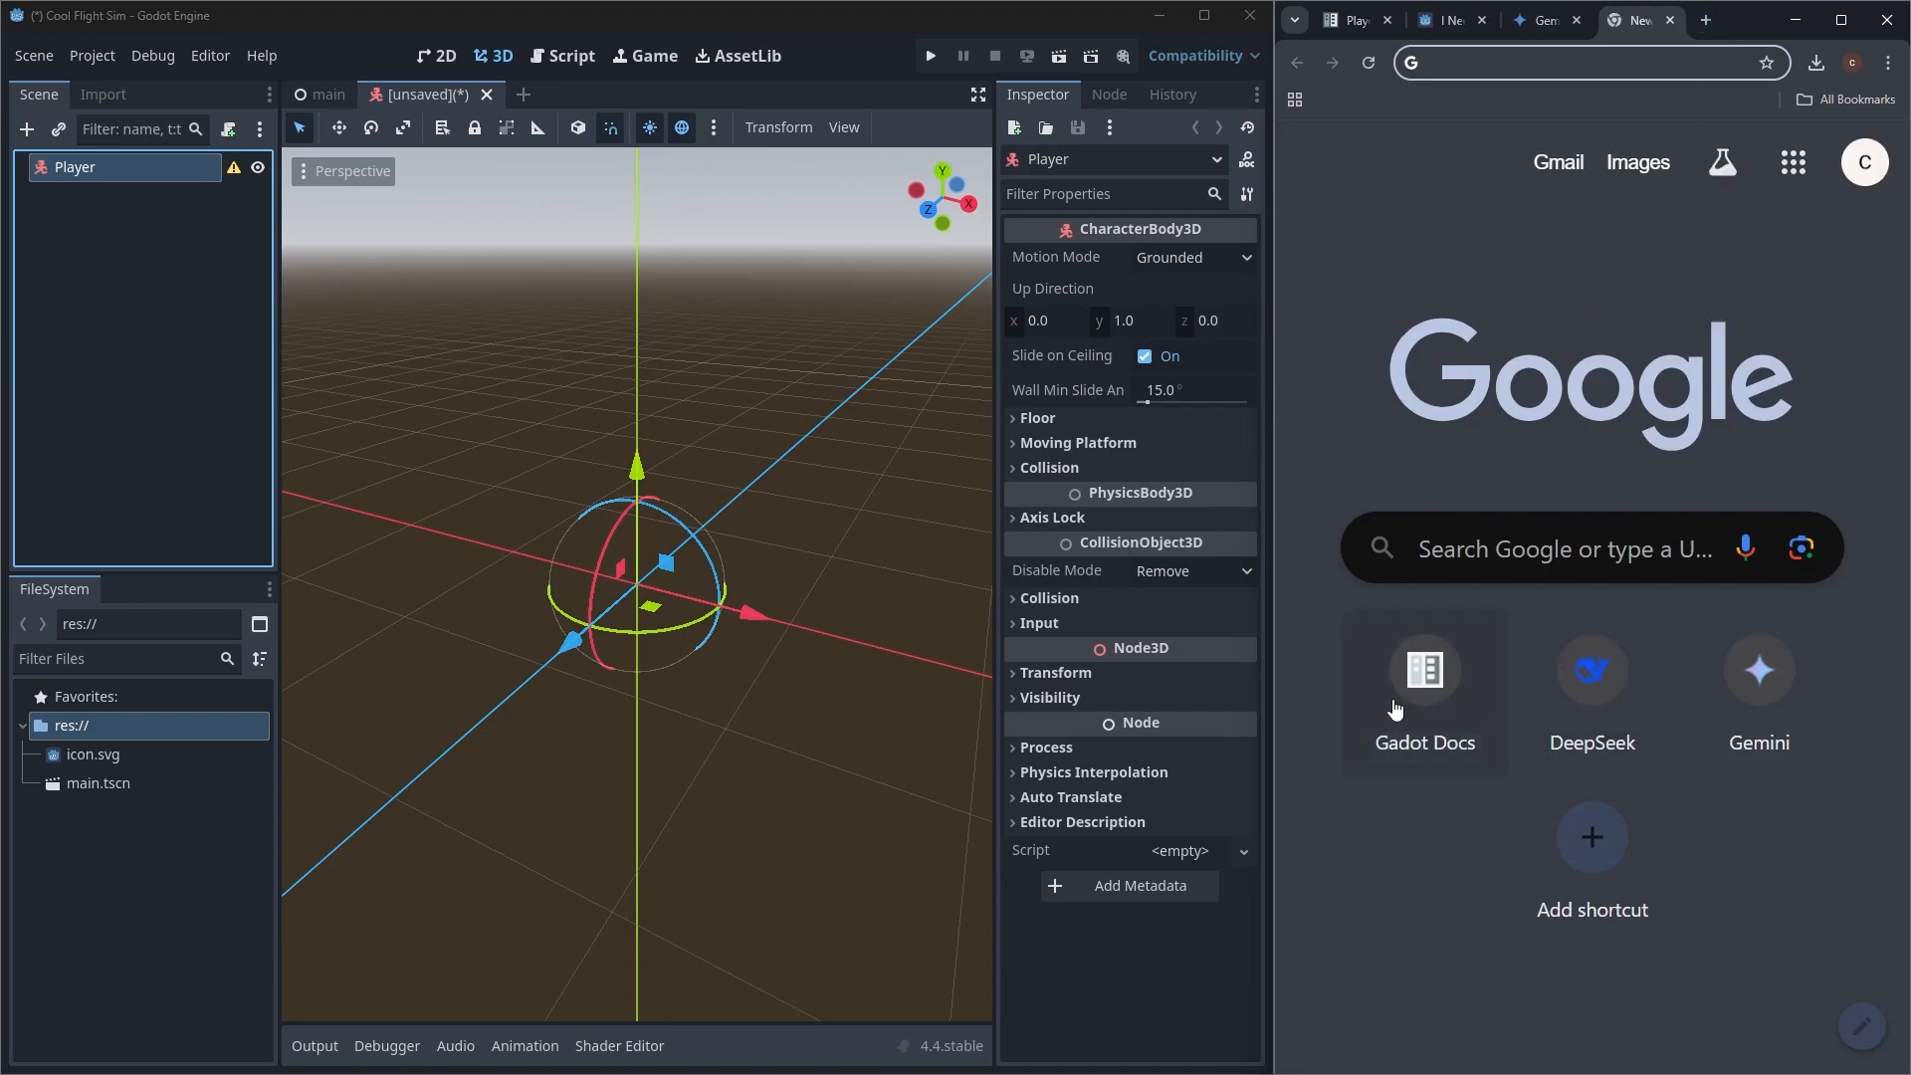
left_click(1429, 689)
left_click_drag(1641, 26, 869, 278)
left_click(1352, 278)
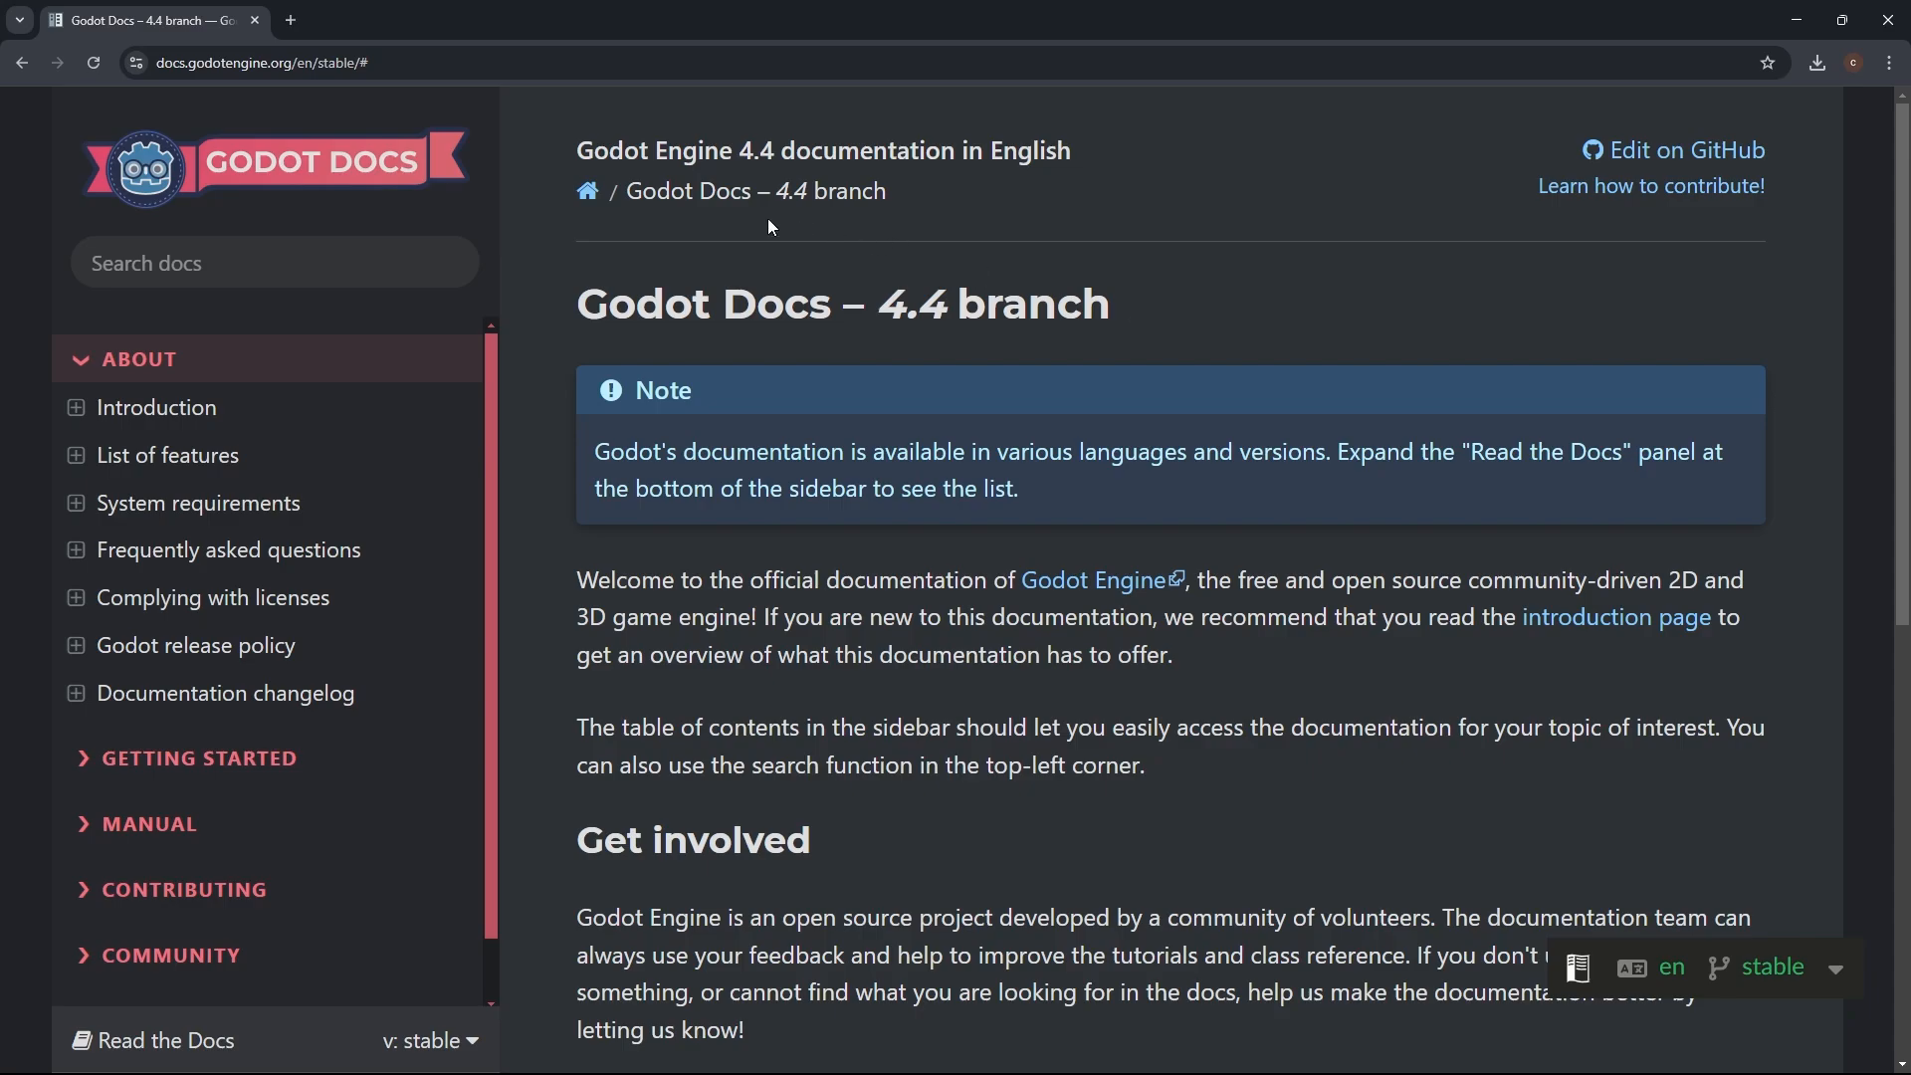
Step: Search the Godot documentation for camera3d and open the Camera3D class page
left_click(309, 277)
type("camer")
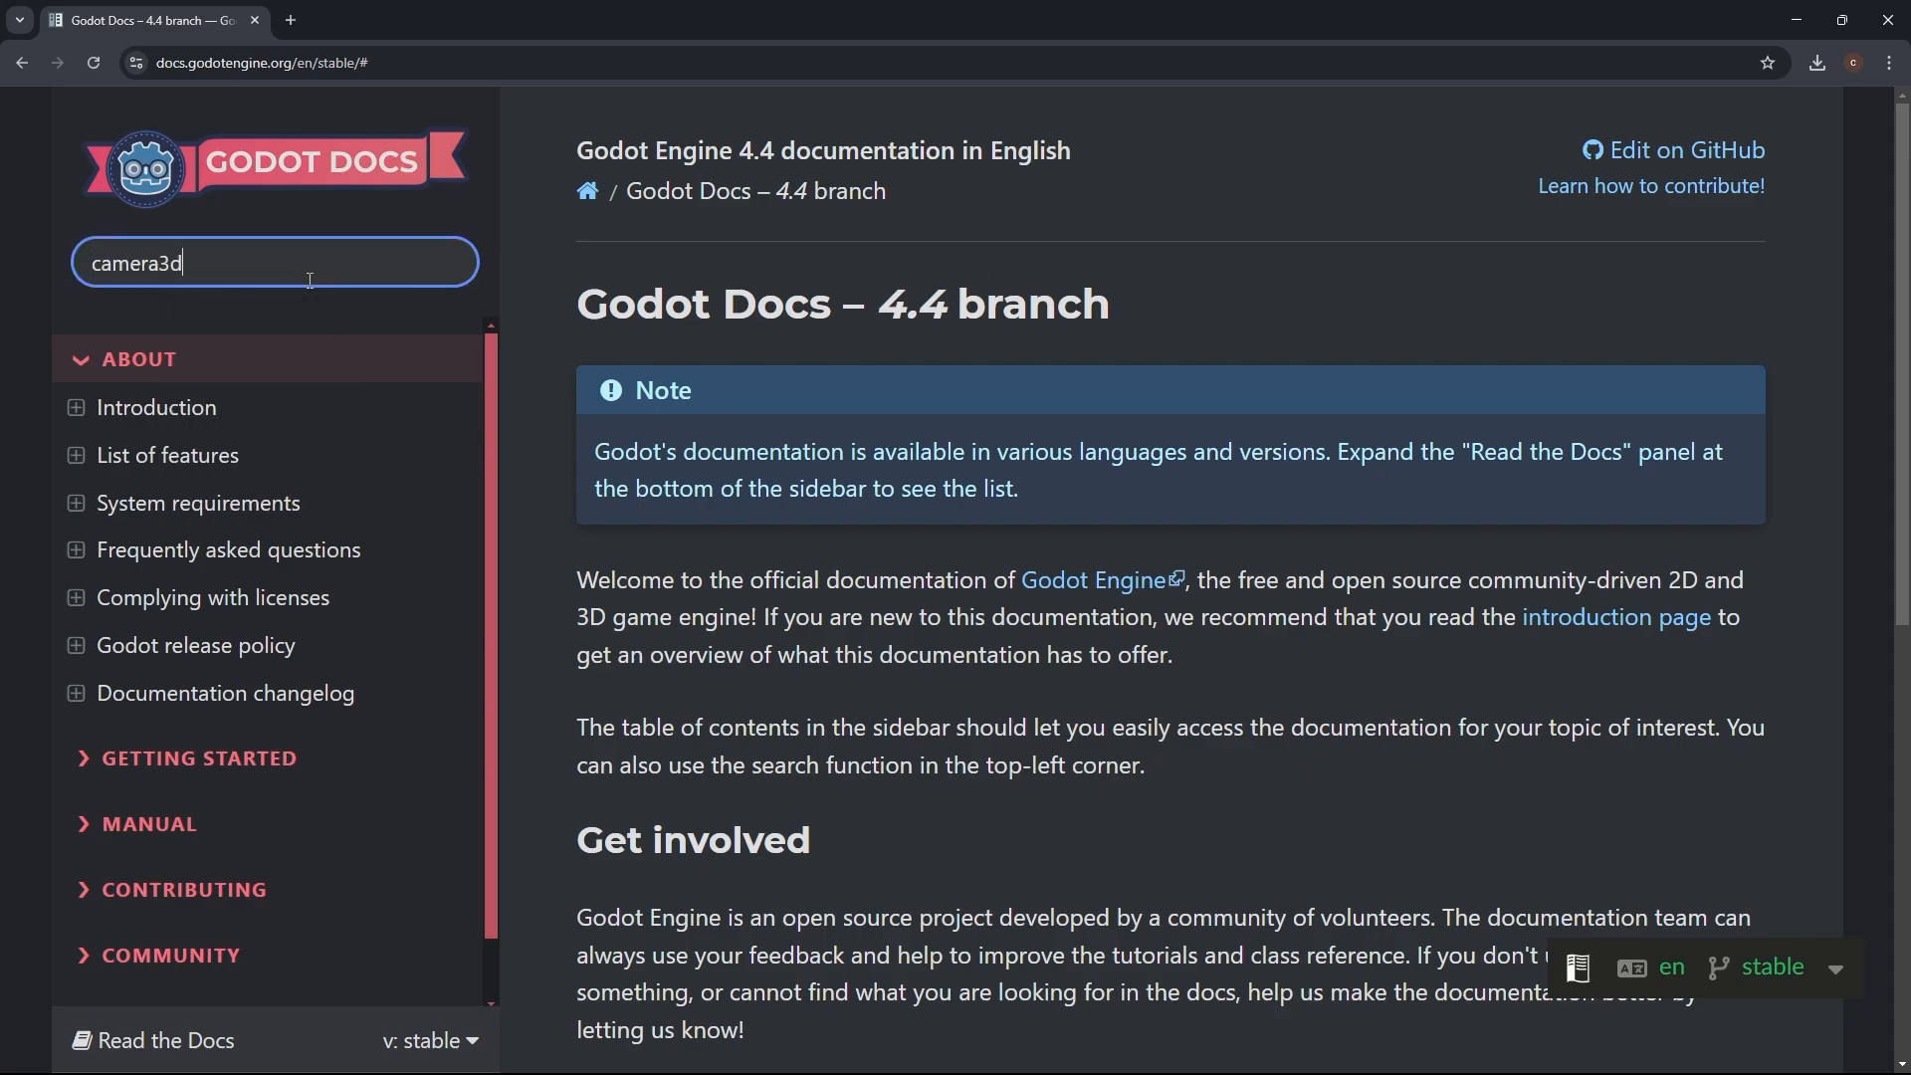
type("a3d")
key("Return")
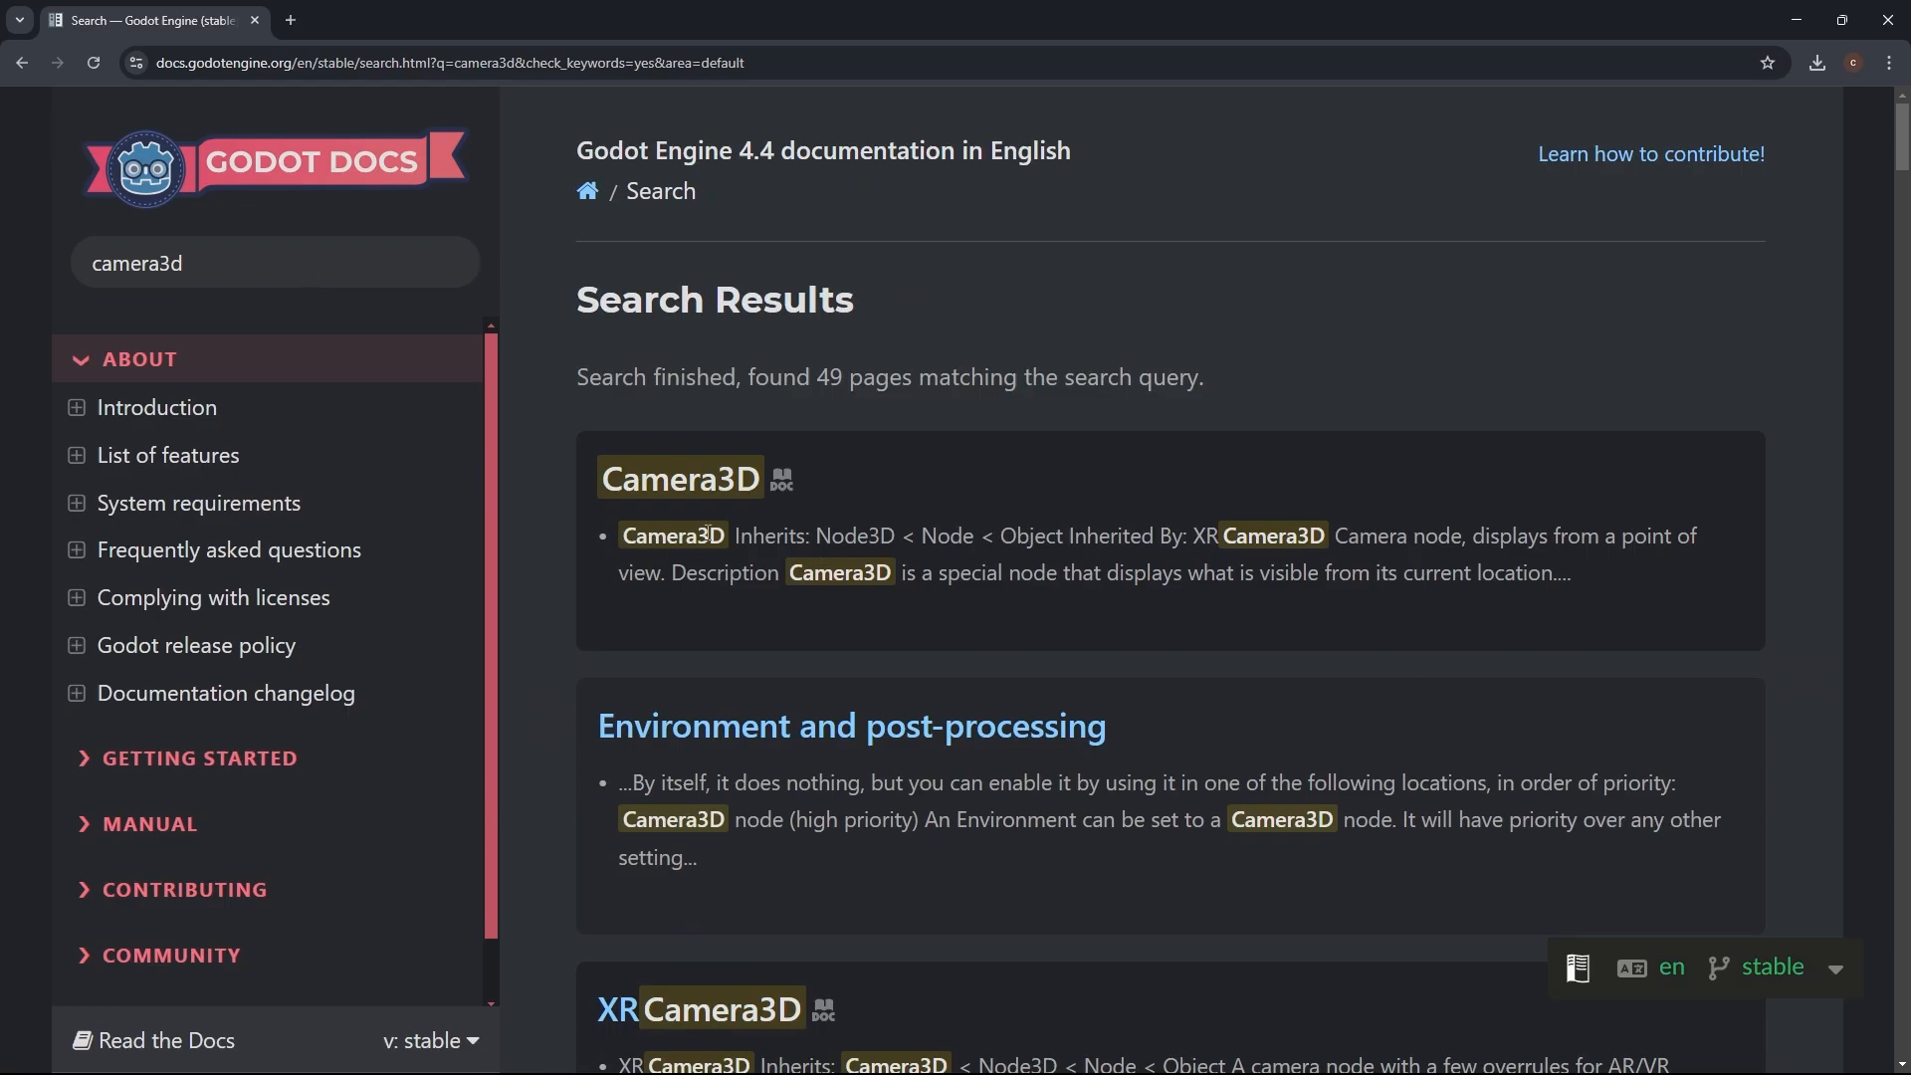
left_click(705, 482)
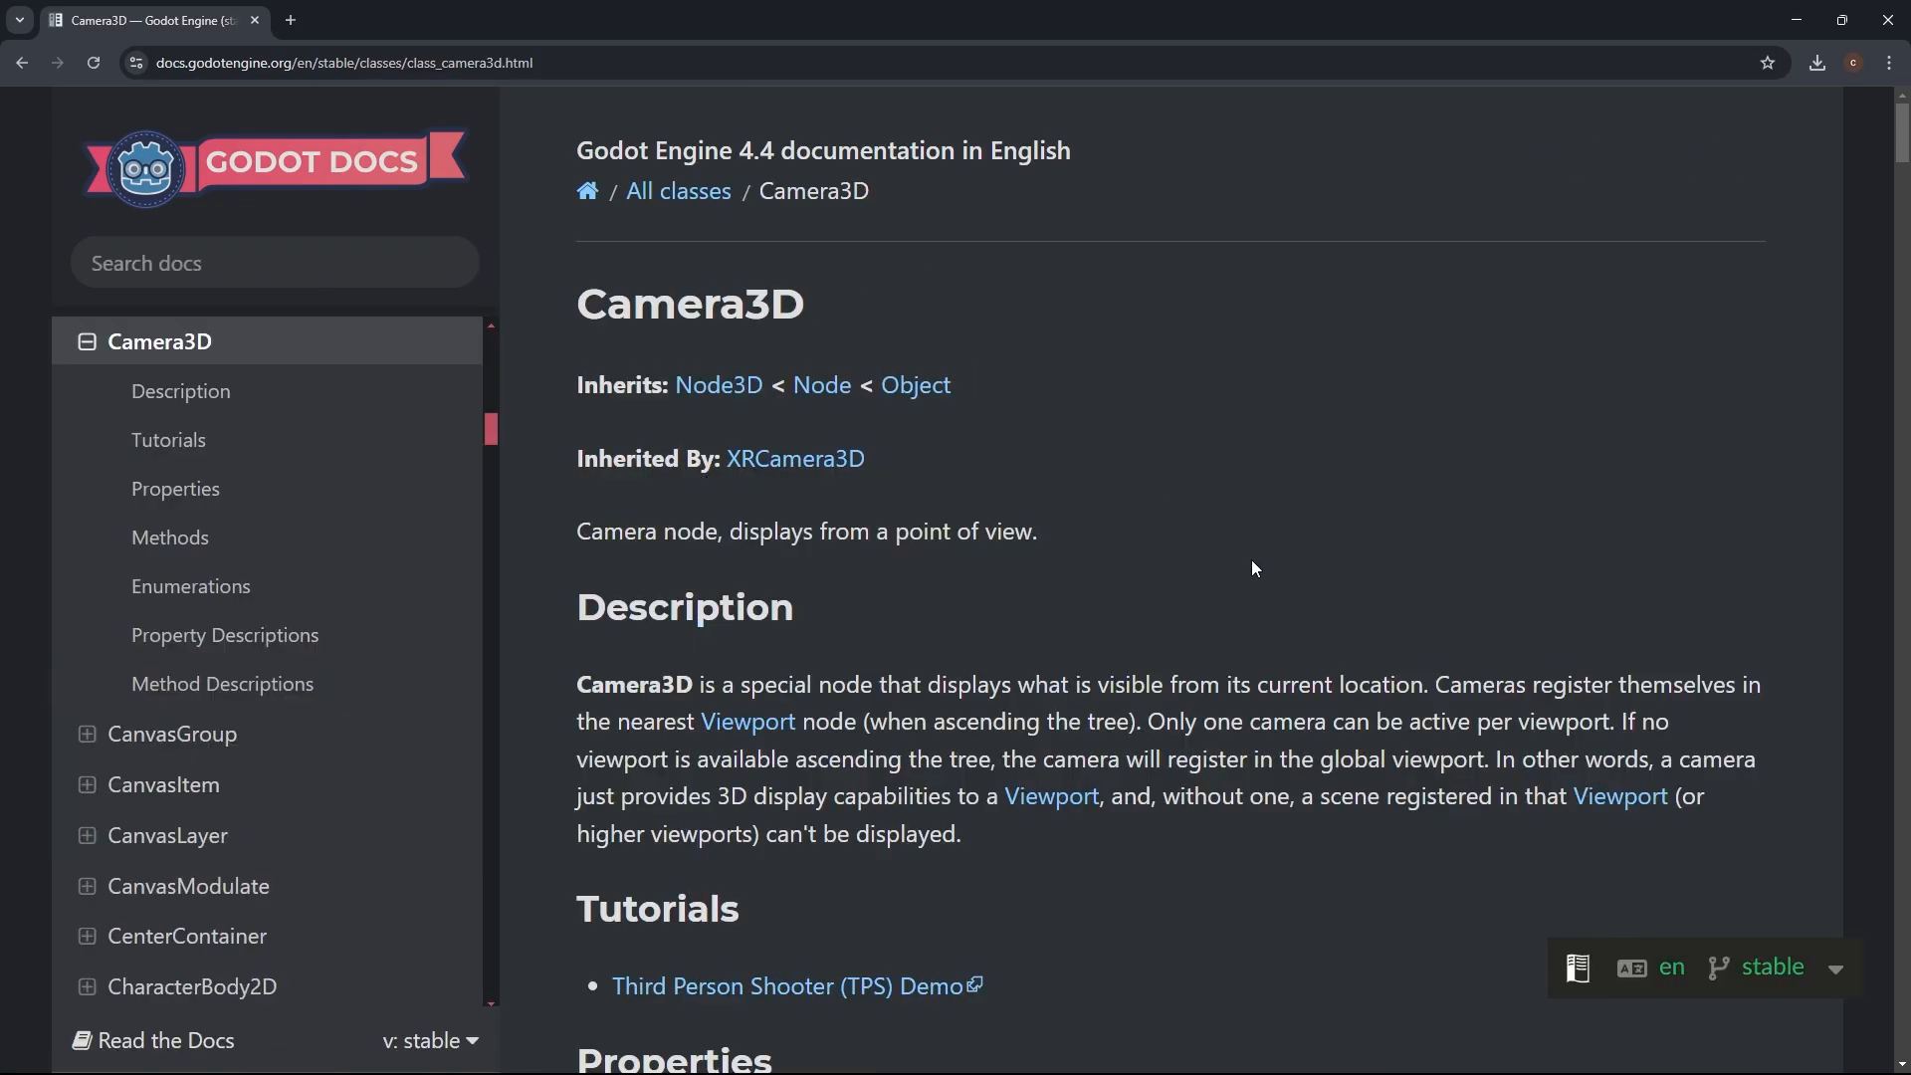
Step: Examine the Camera3D class reference, covering its description, properties, methods and enumerations
scroll(1407, 488, "down", 2)
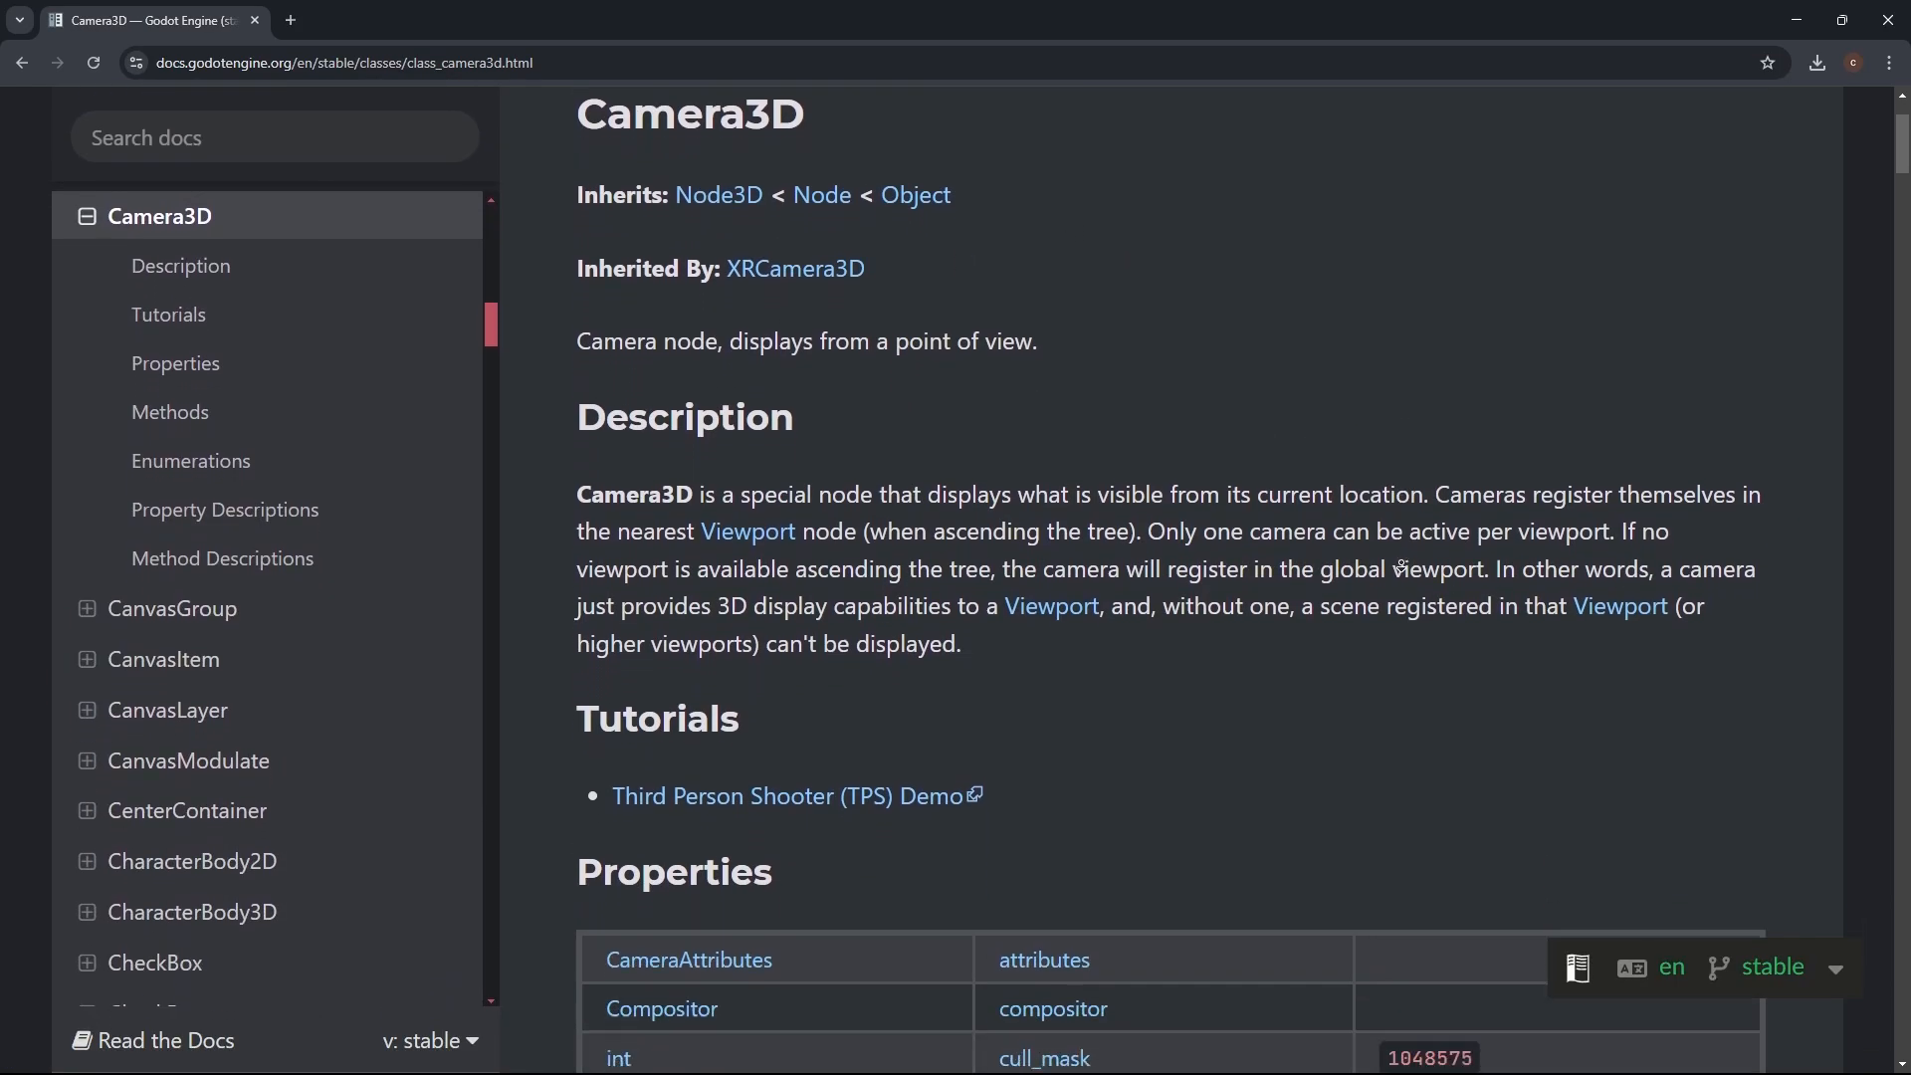
scroll(1402, 567, "down", 1)
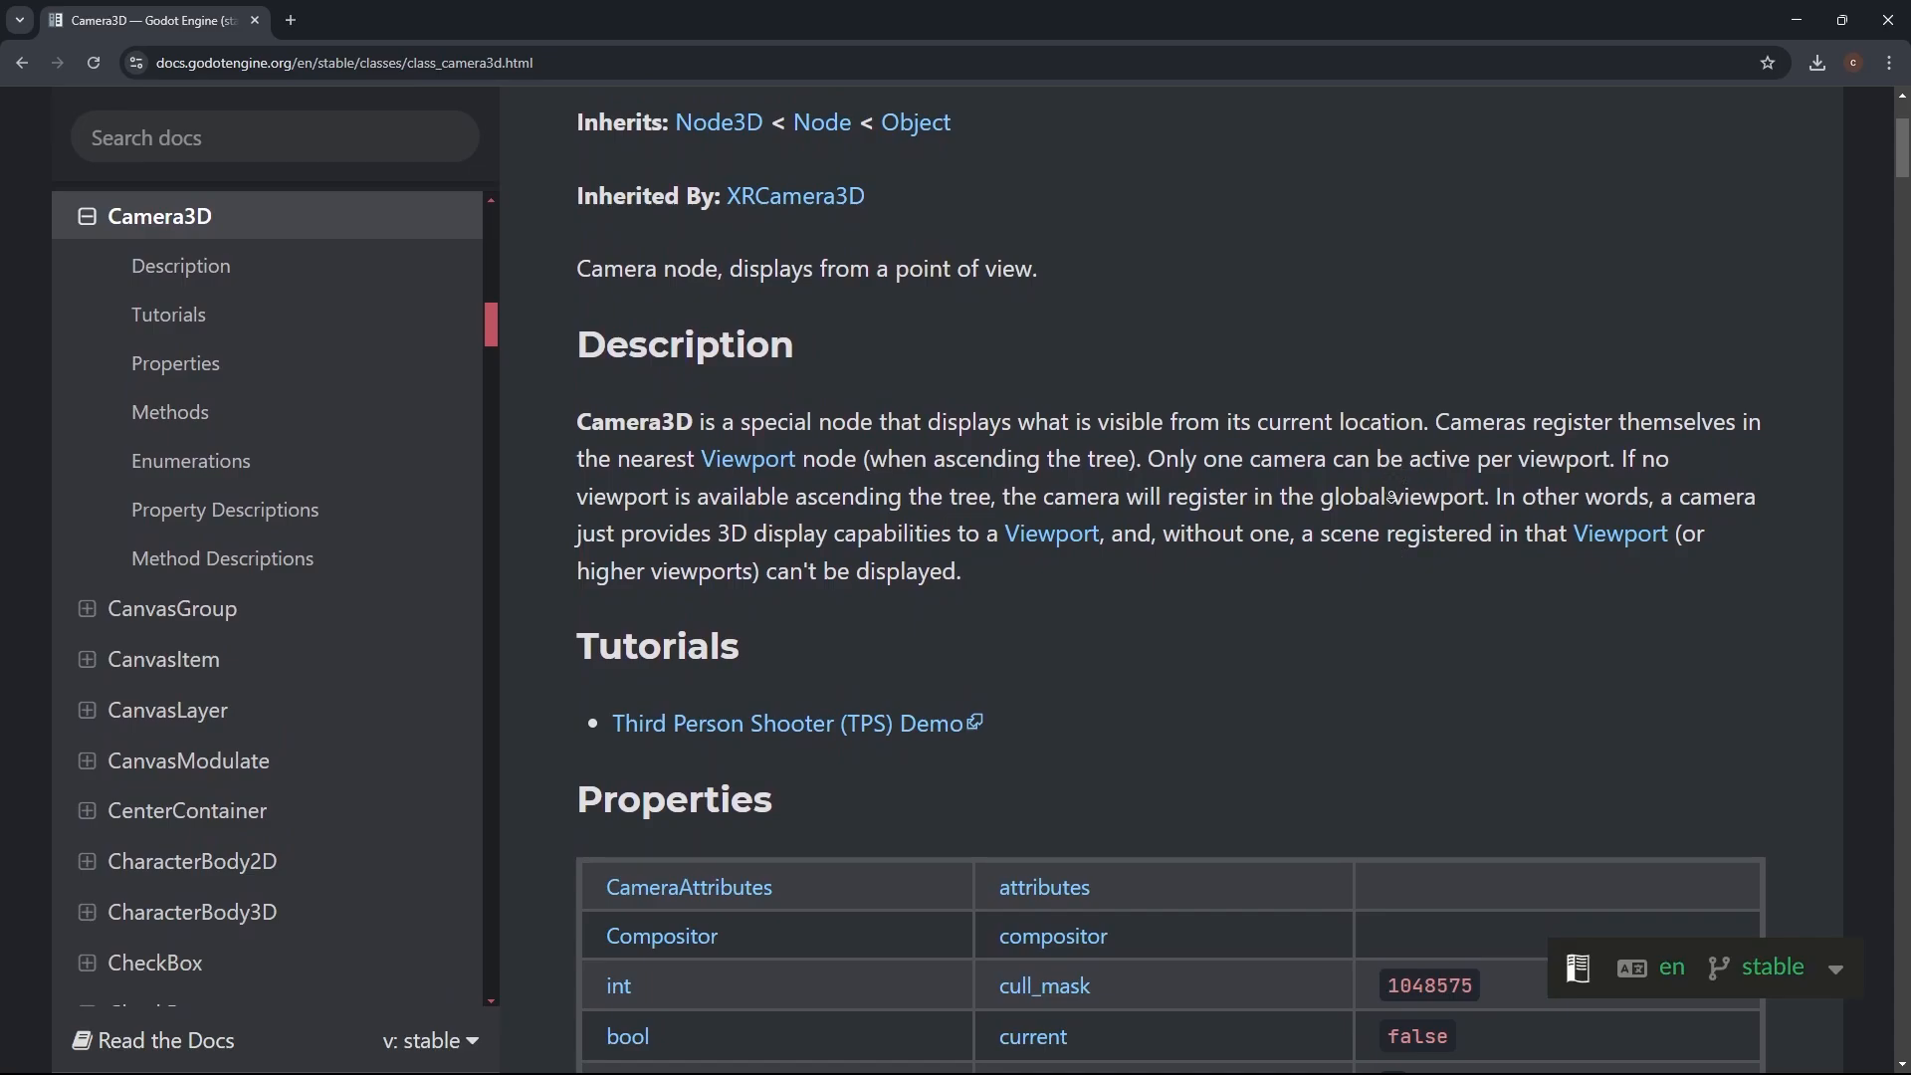
scroll(1391, 495, "down", 1)
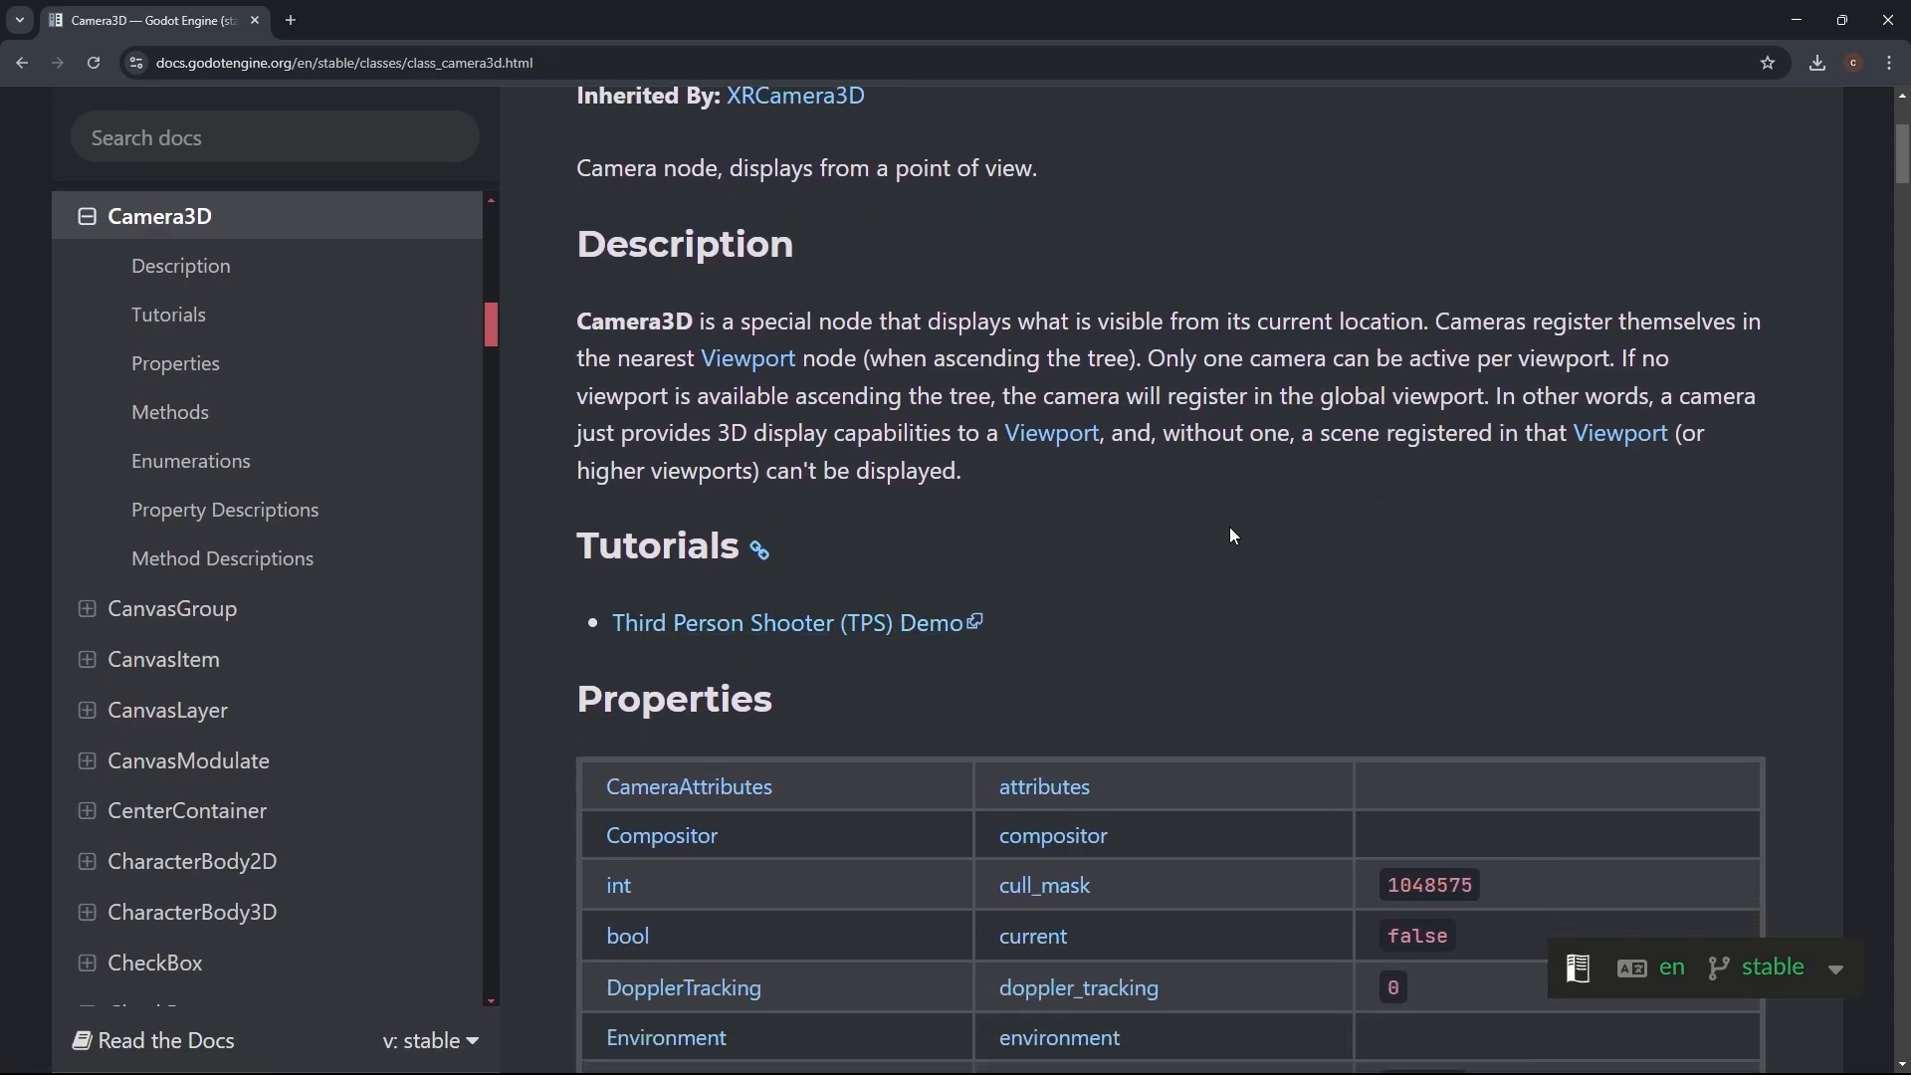
scroll(1231, 535, "down", 5)
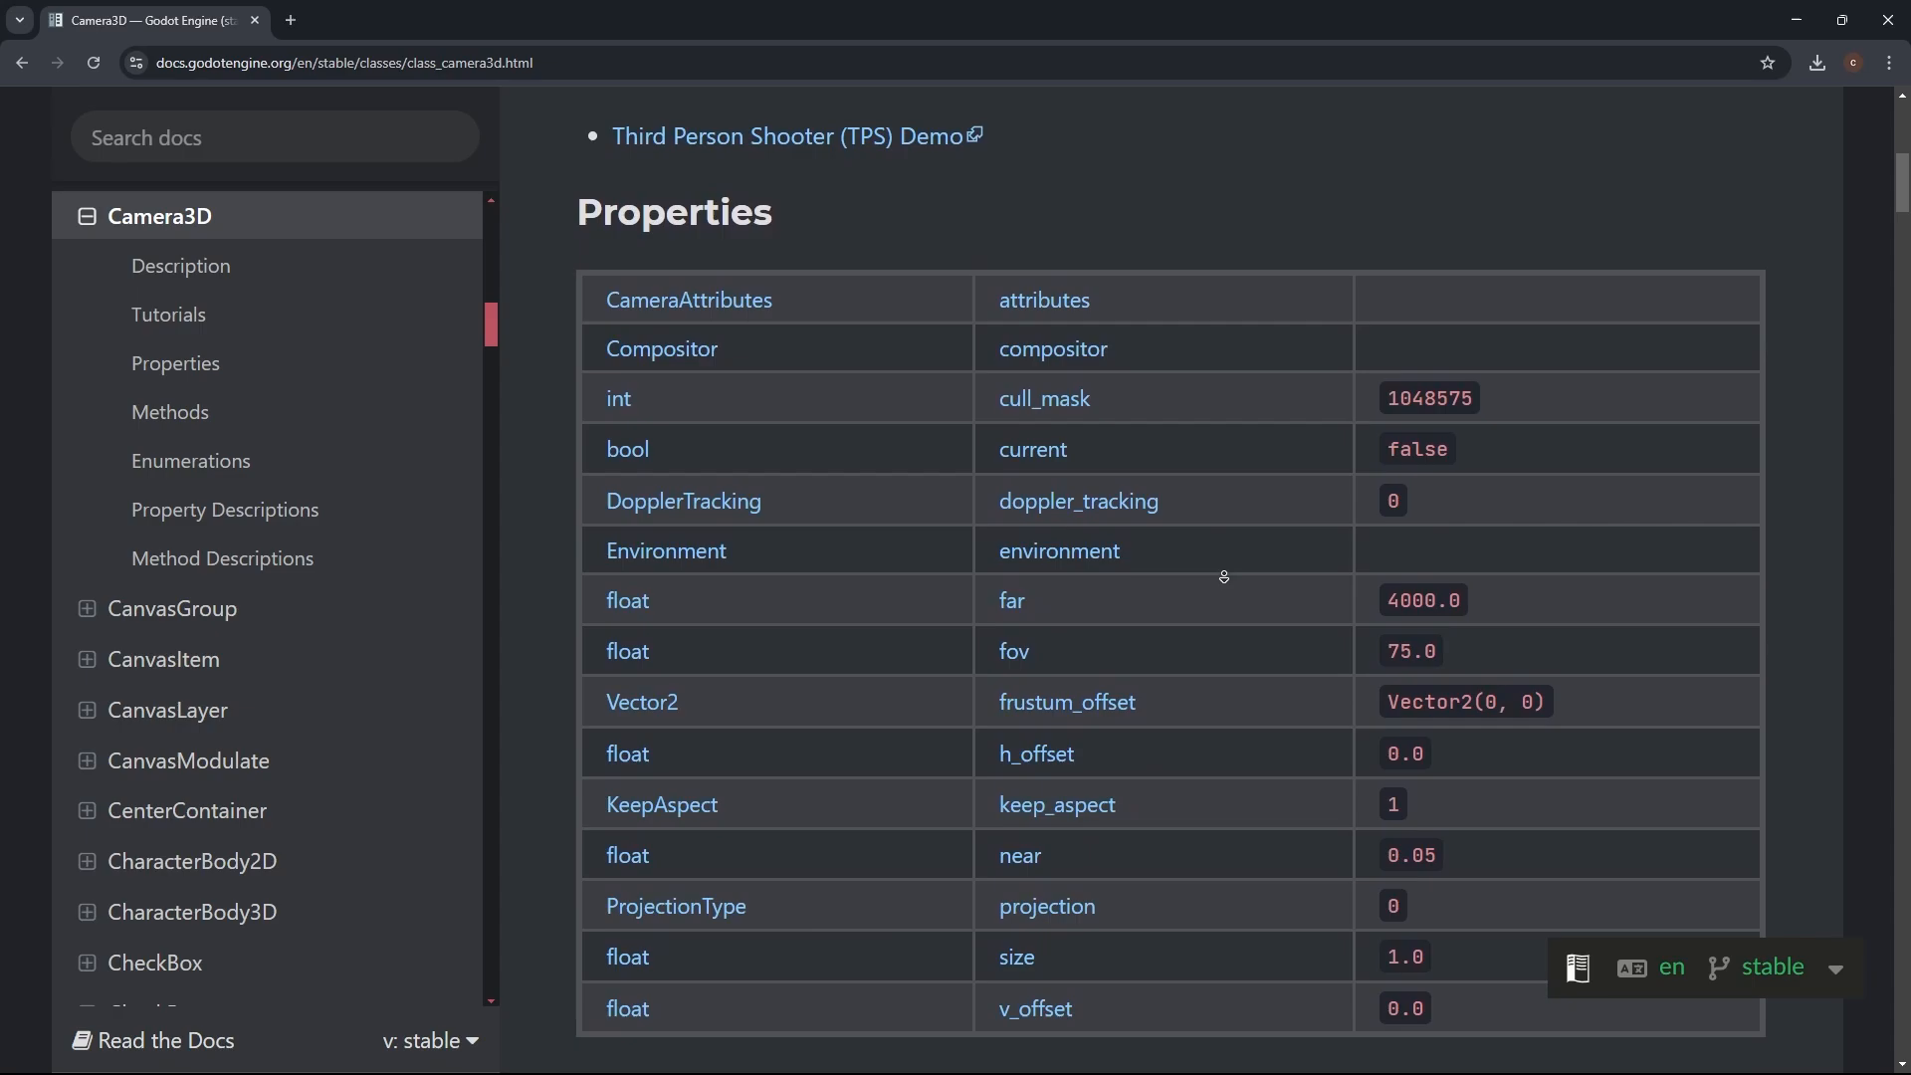
scroll(1224, 577, "down", 6)
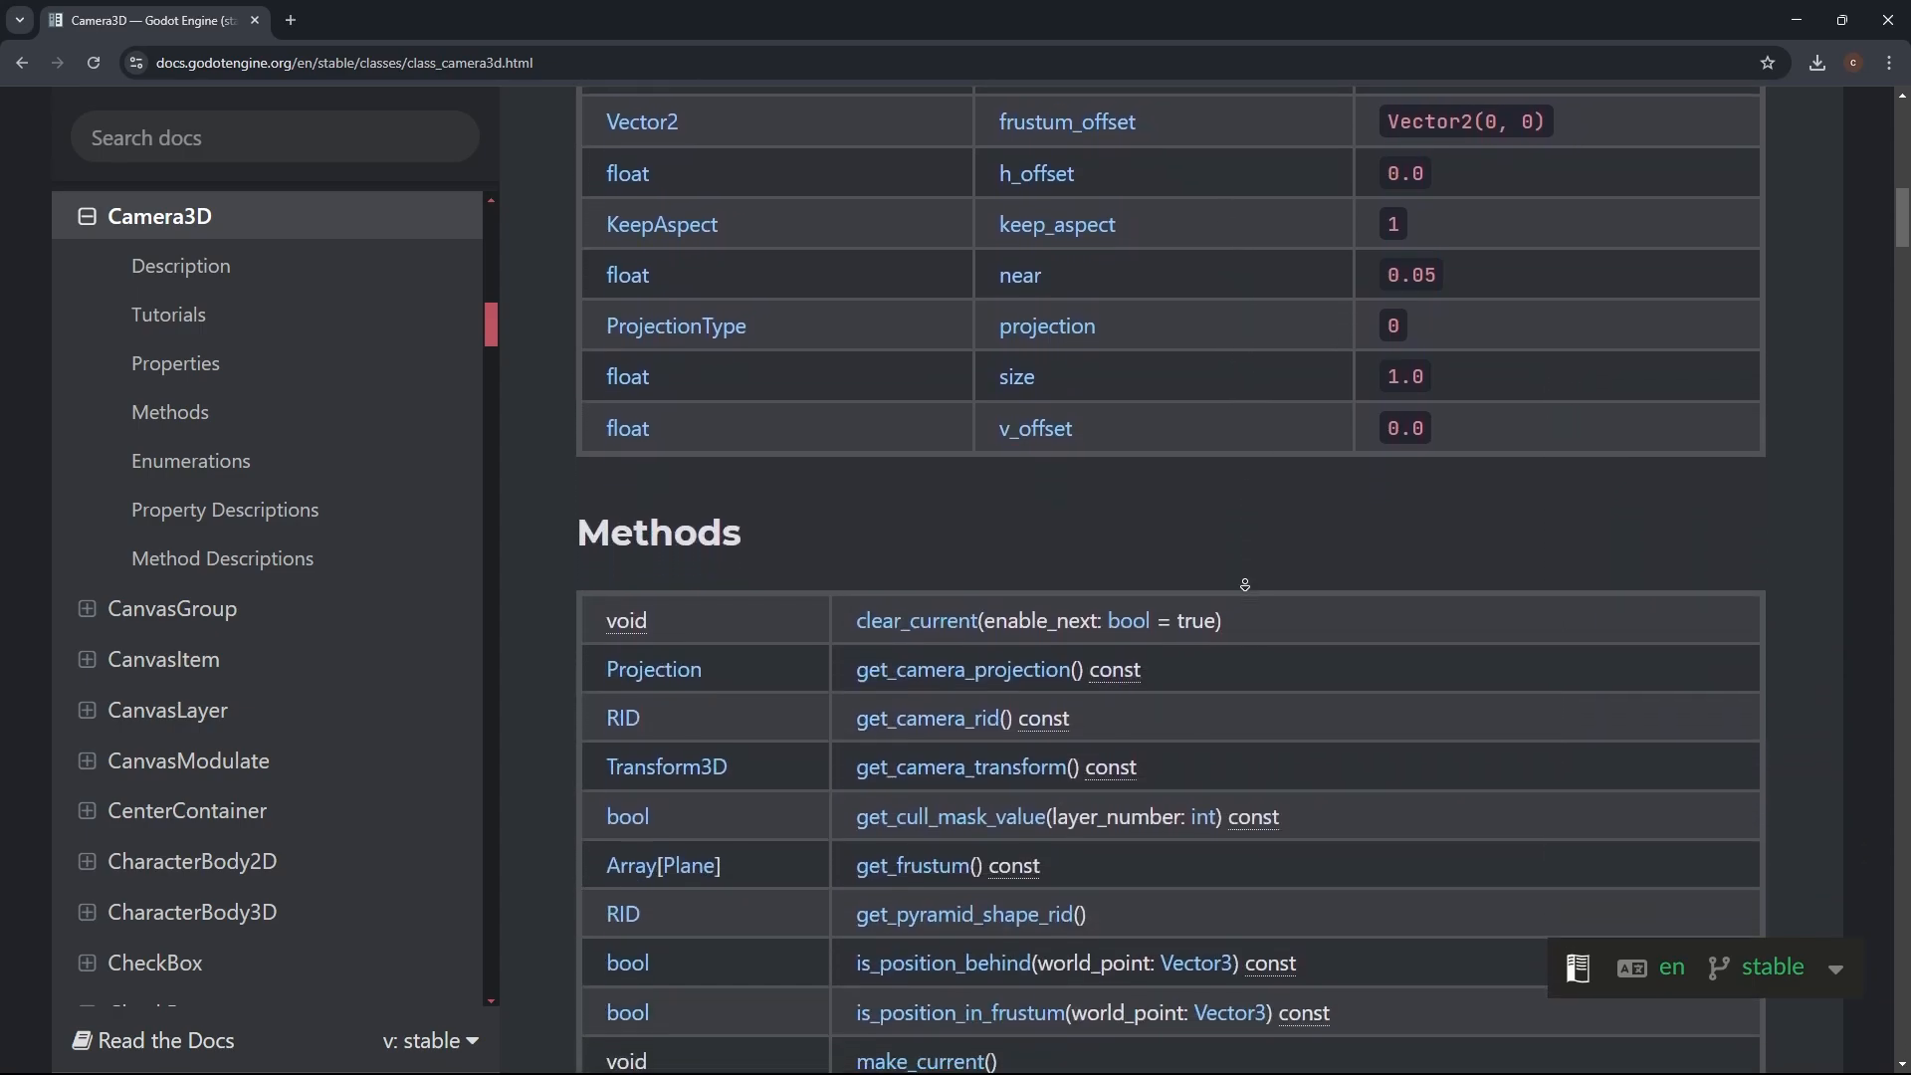
scroll(1244, 585, "down", 5)
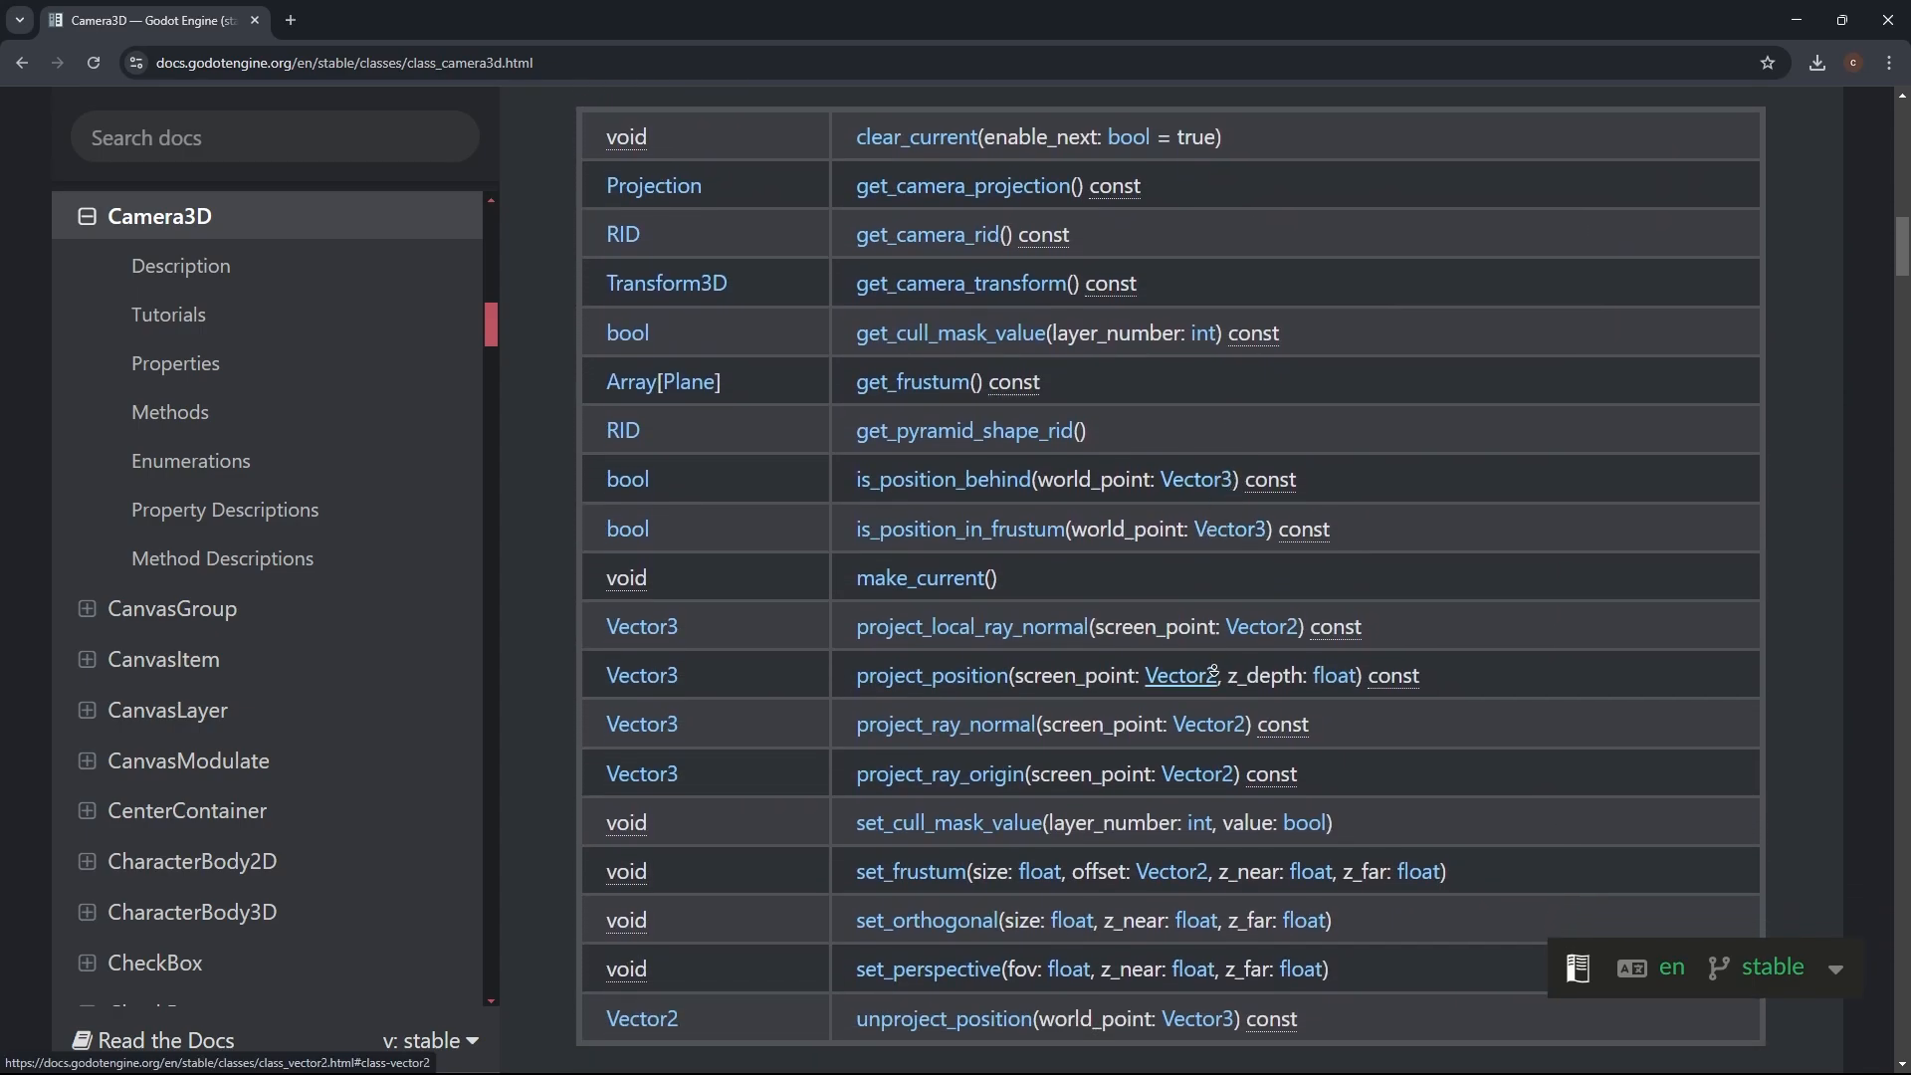
scroll(1213, 671, "down", 5)
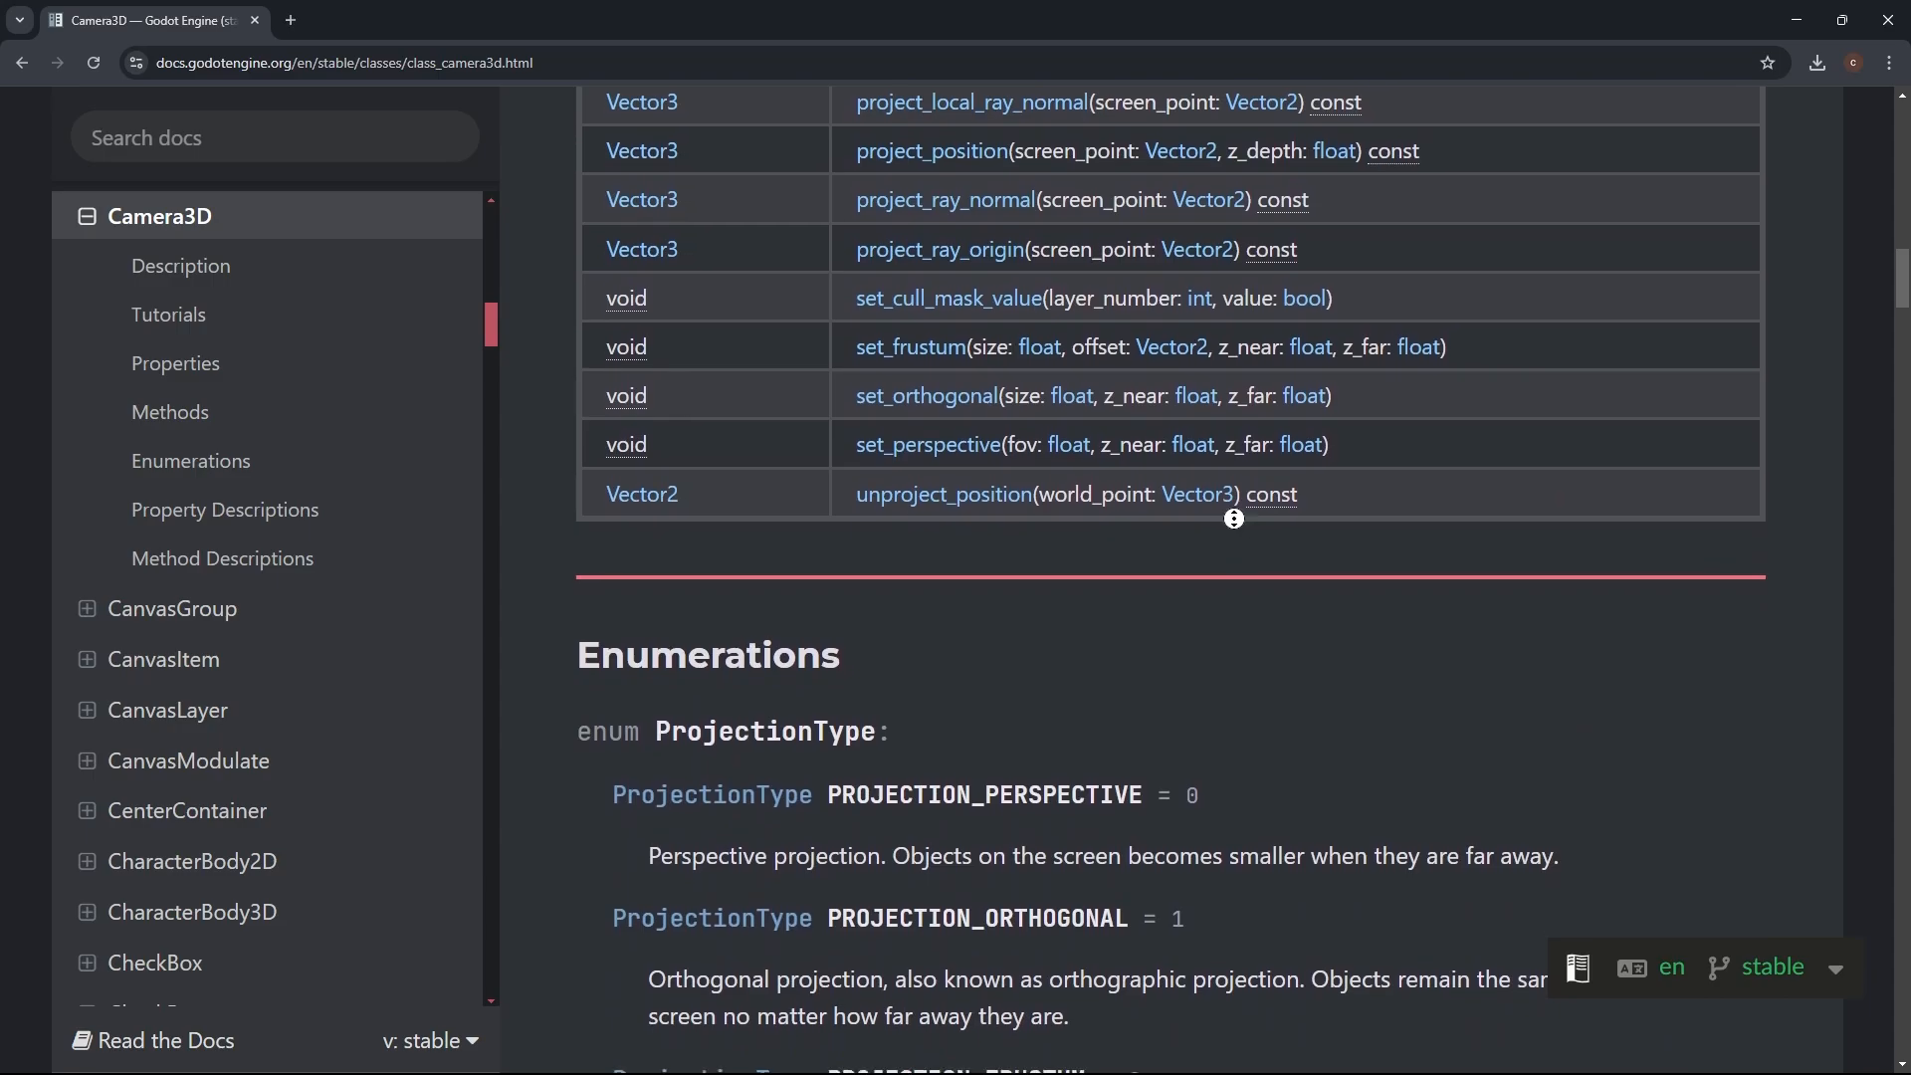
scroll(1235, 519, "up", 15)
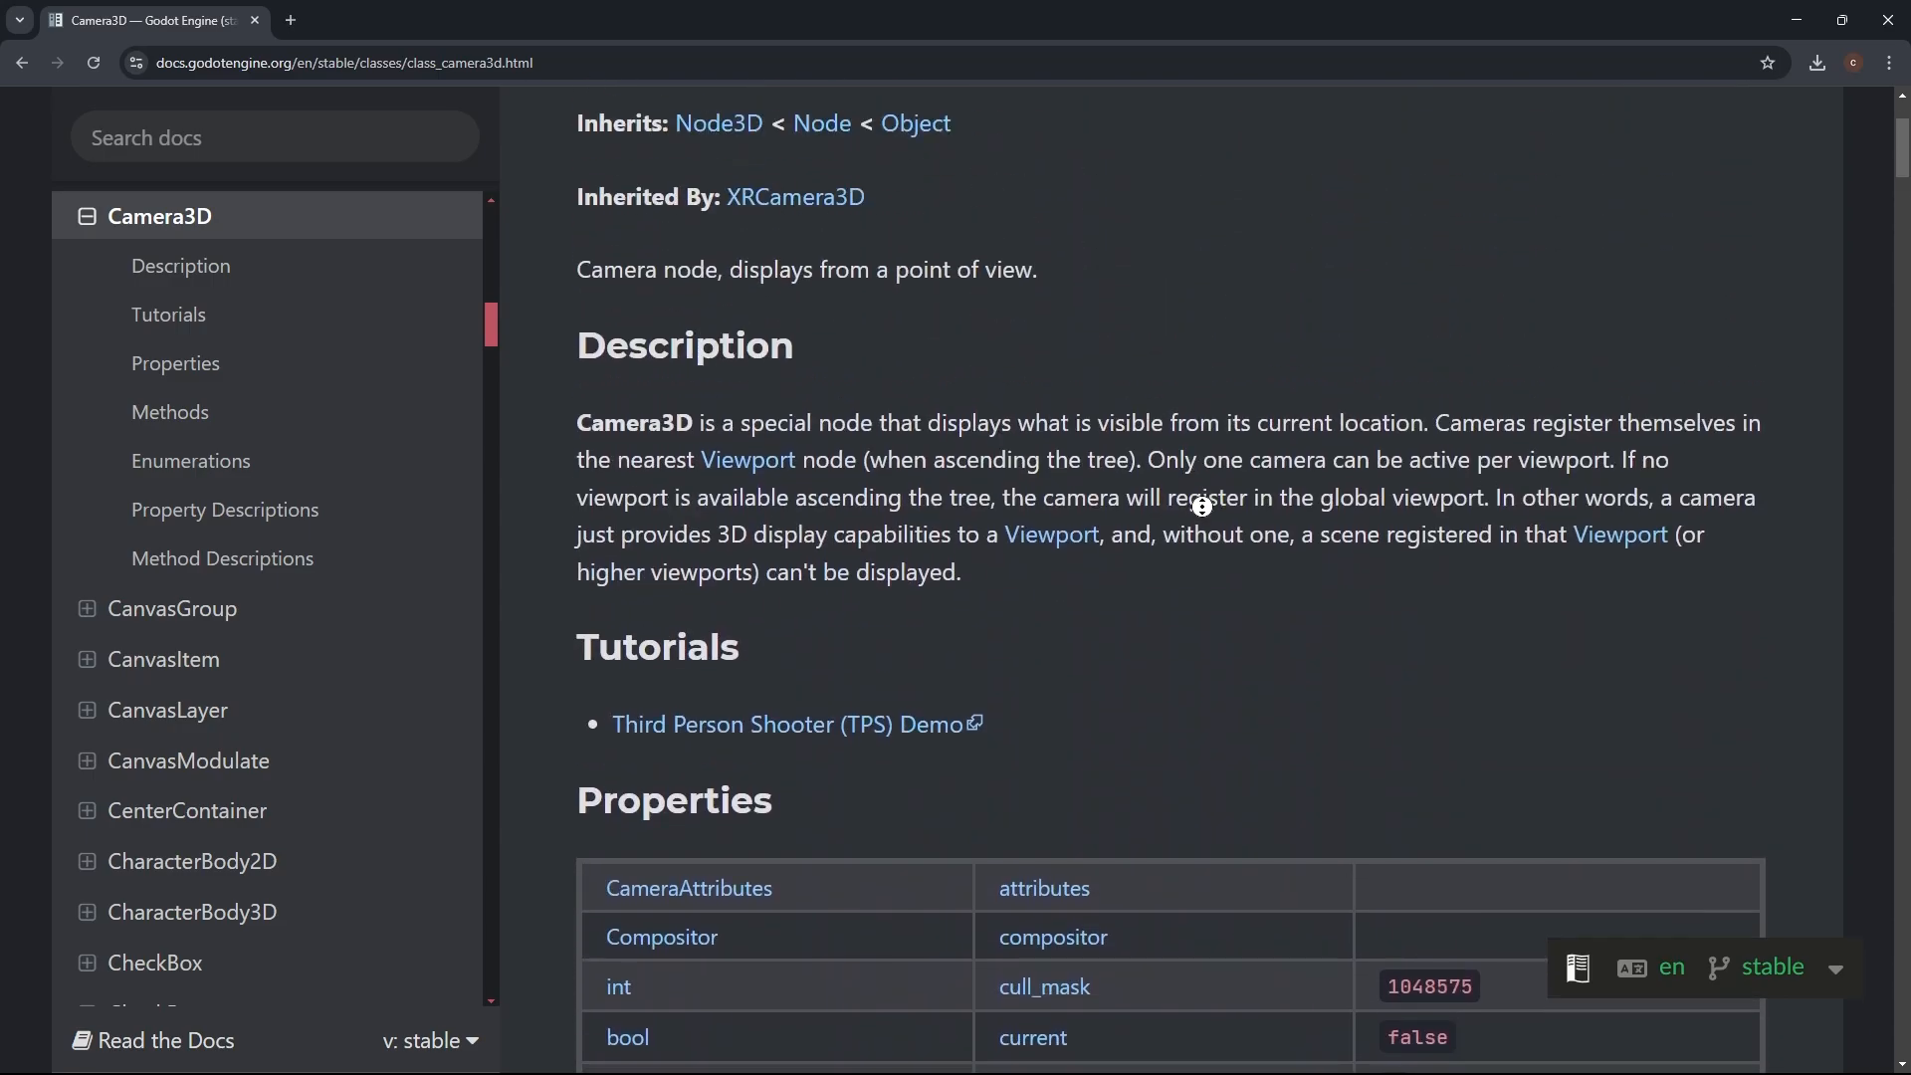
scroll(1205, 505, "up", 2)
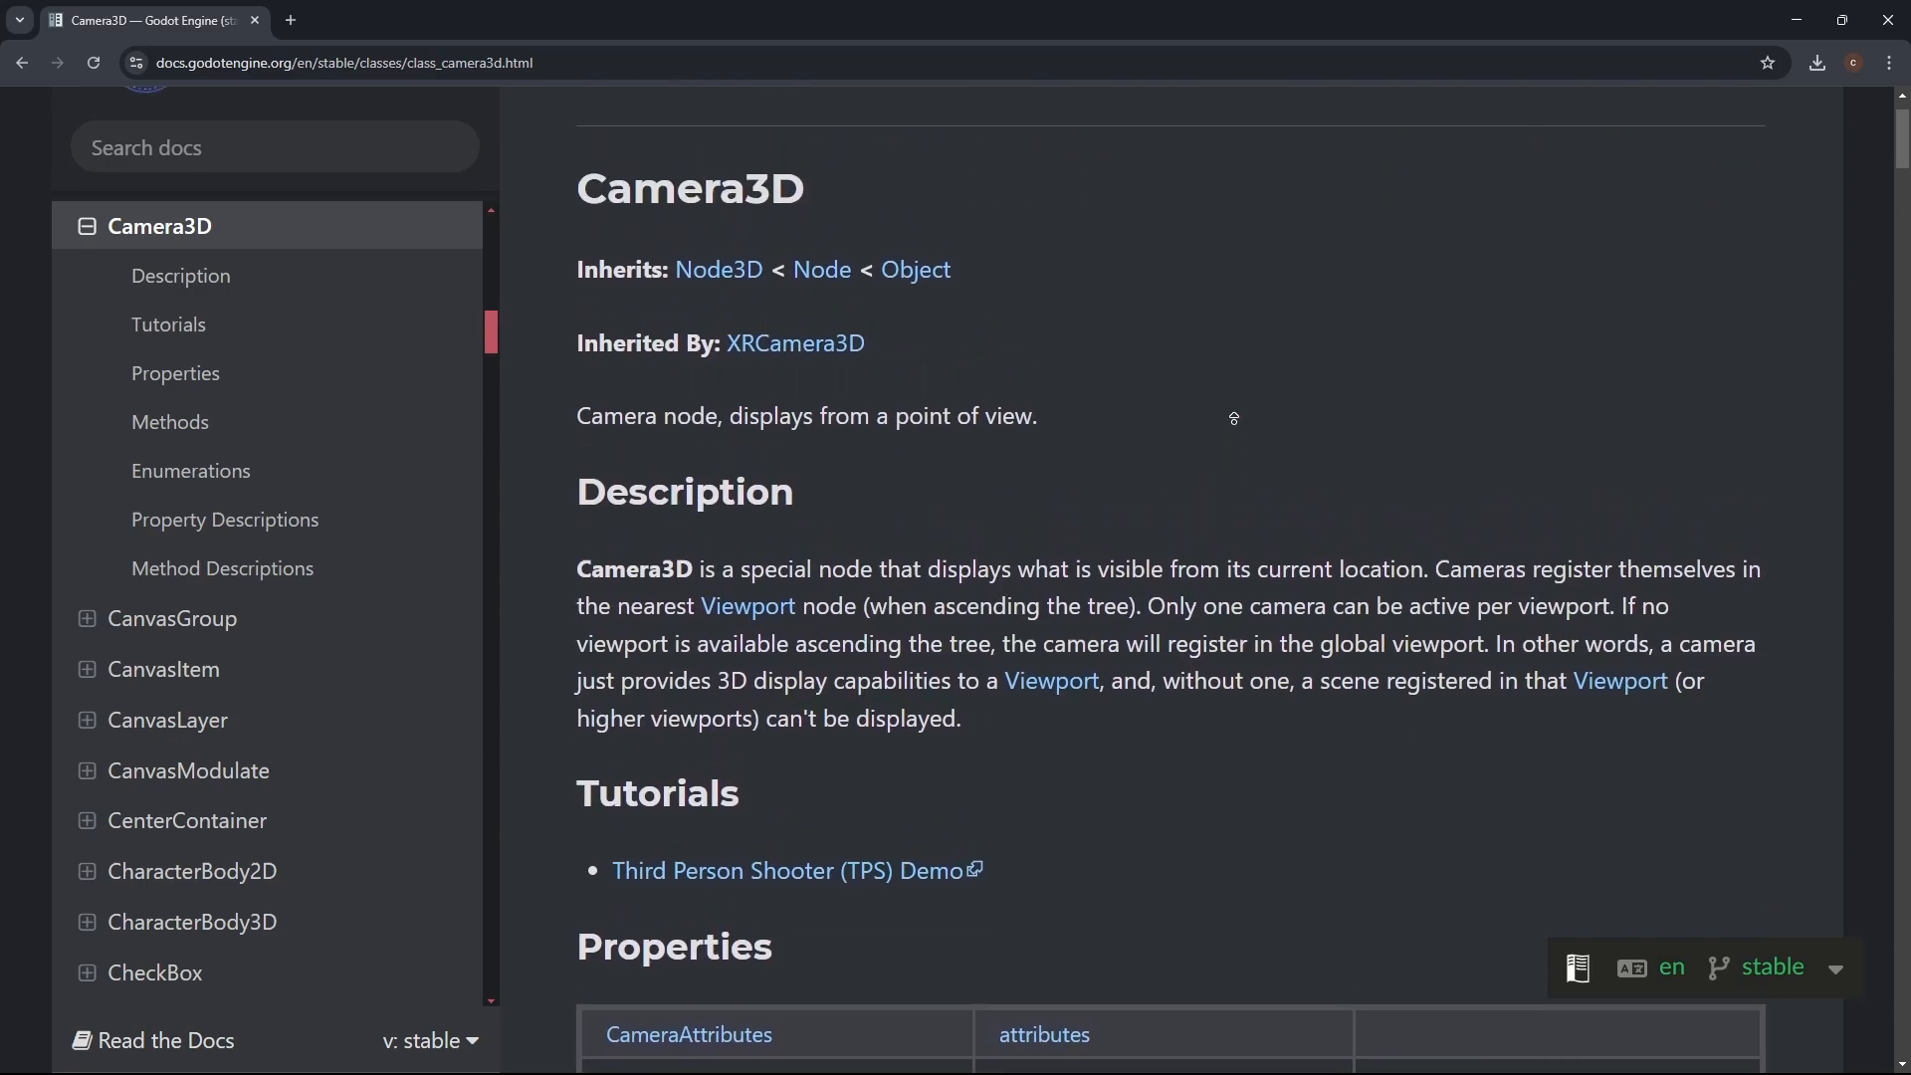
scroll(1228, 595, "down", 13)
scroll(1228, 595, "down", 10)
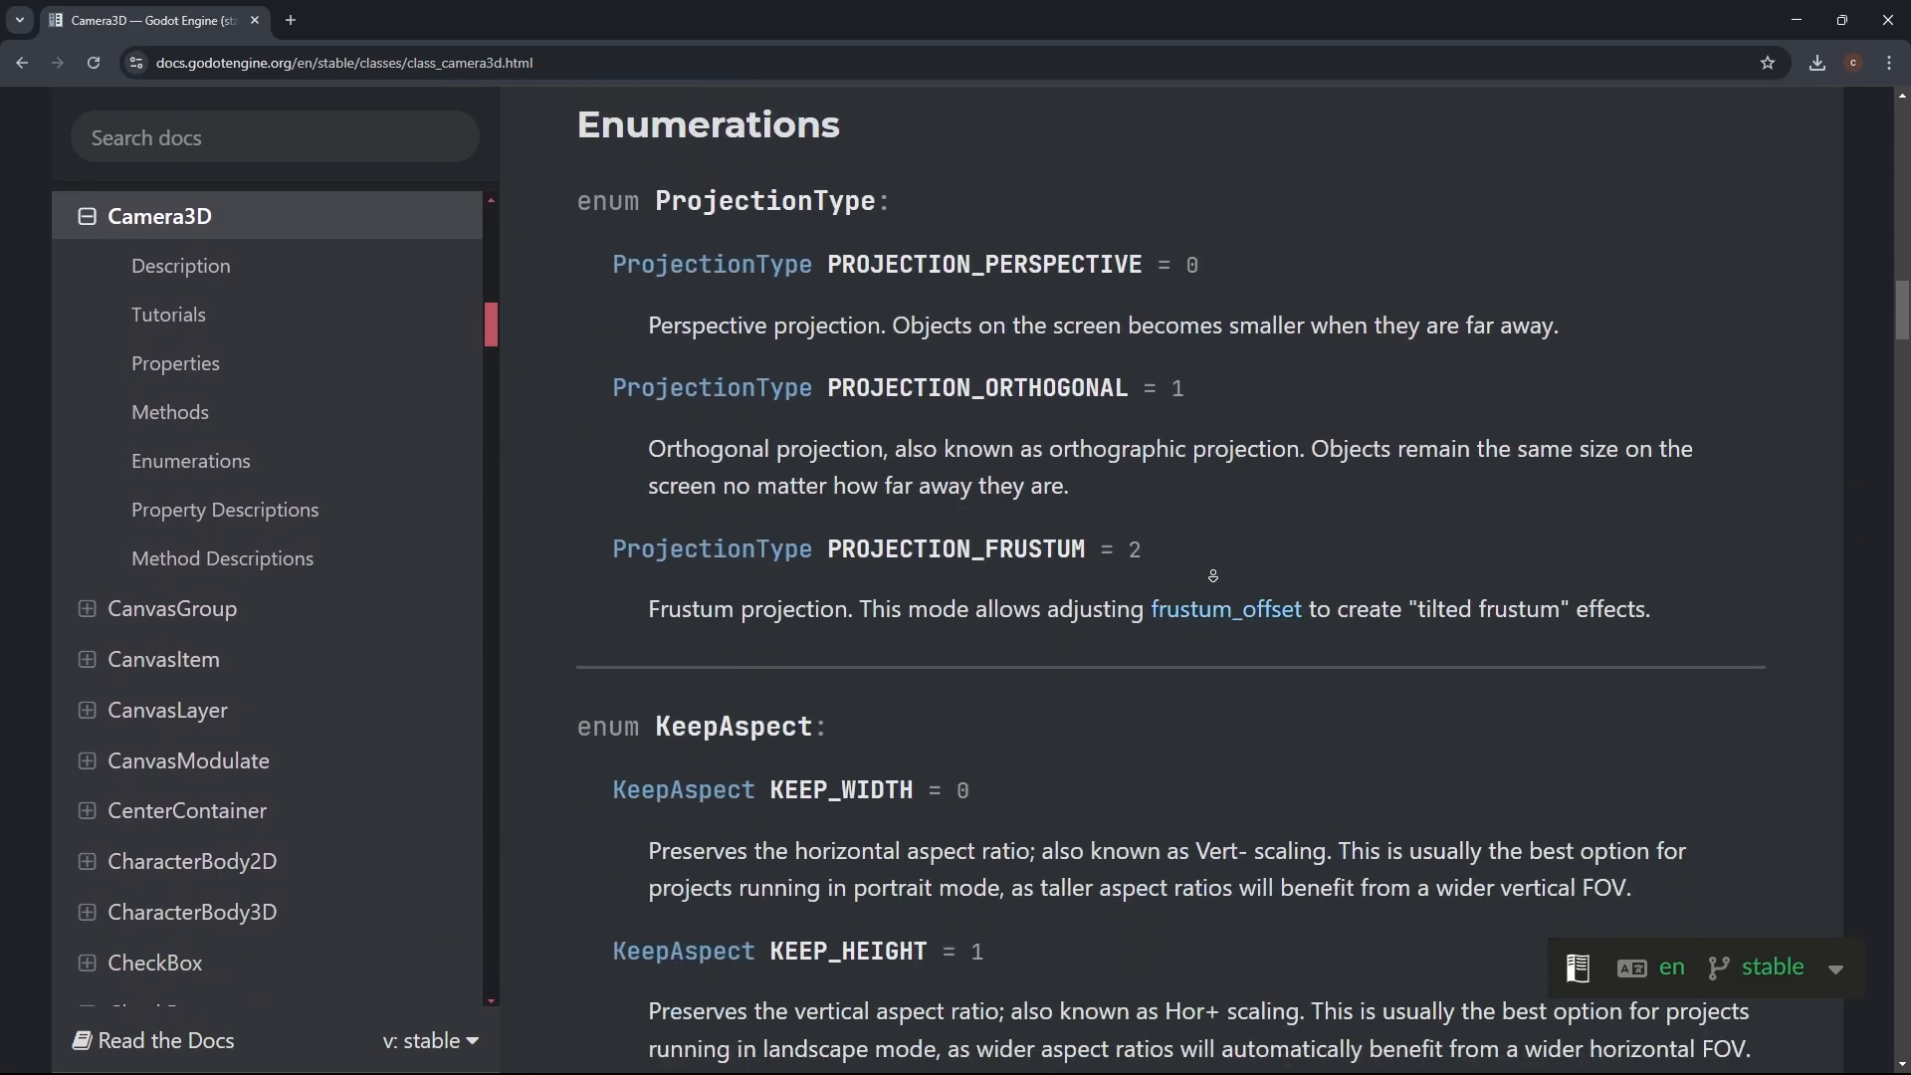
scroll(1250, 548, "down", 7)
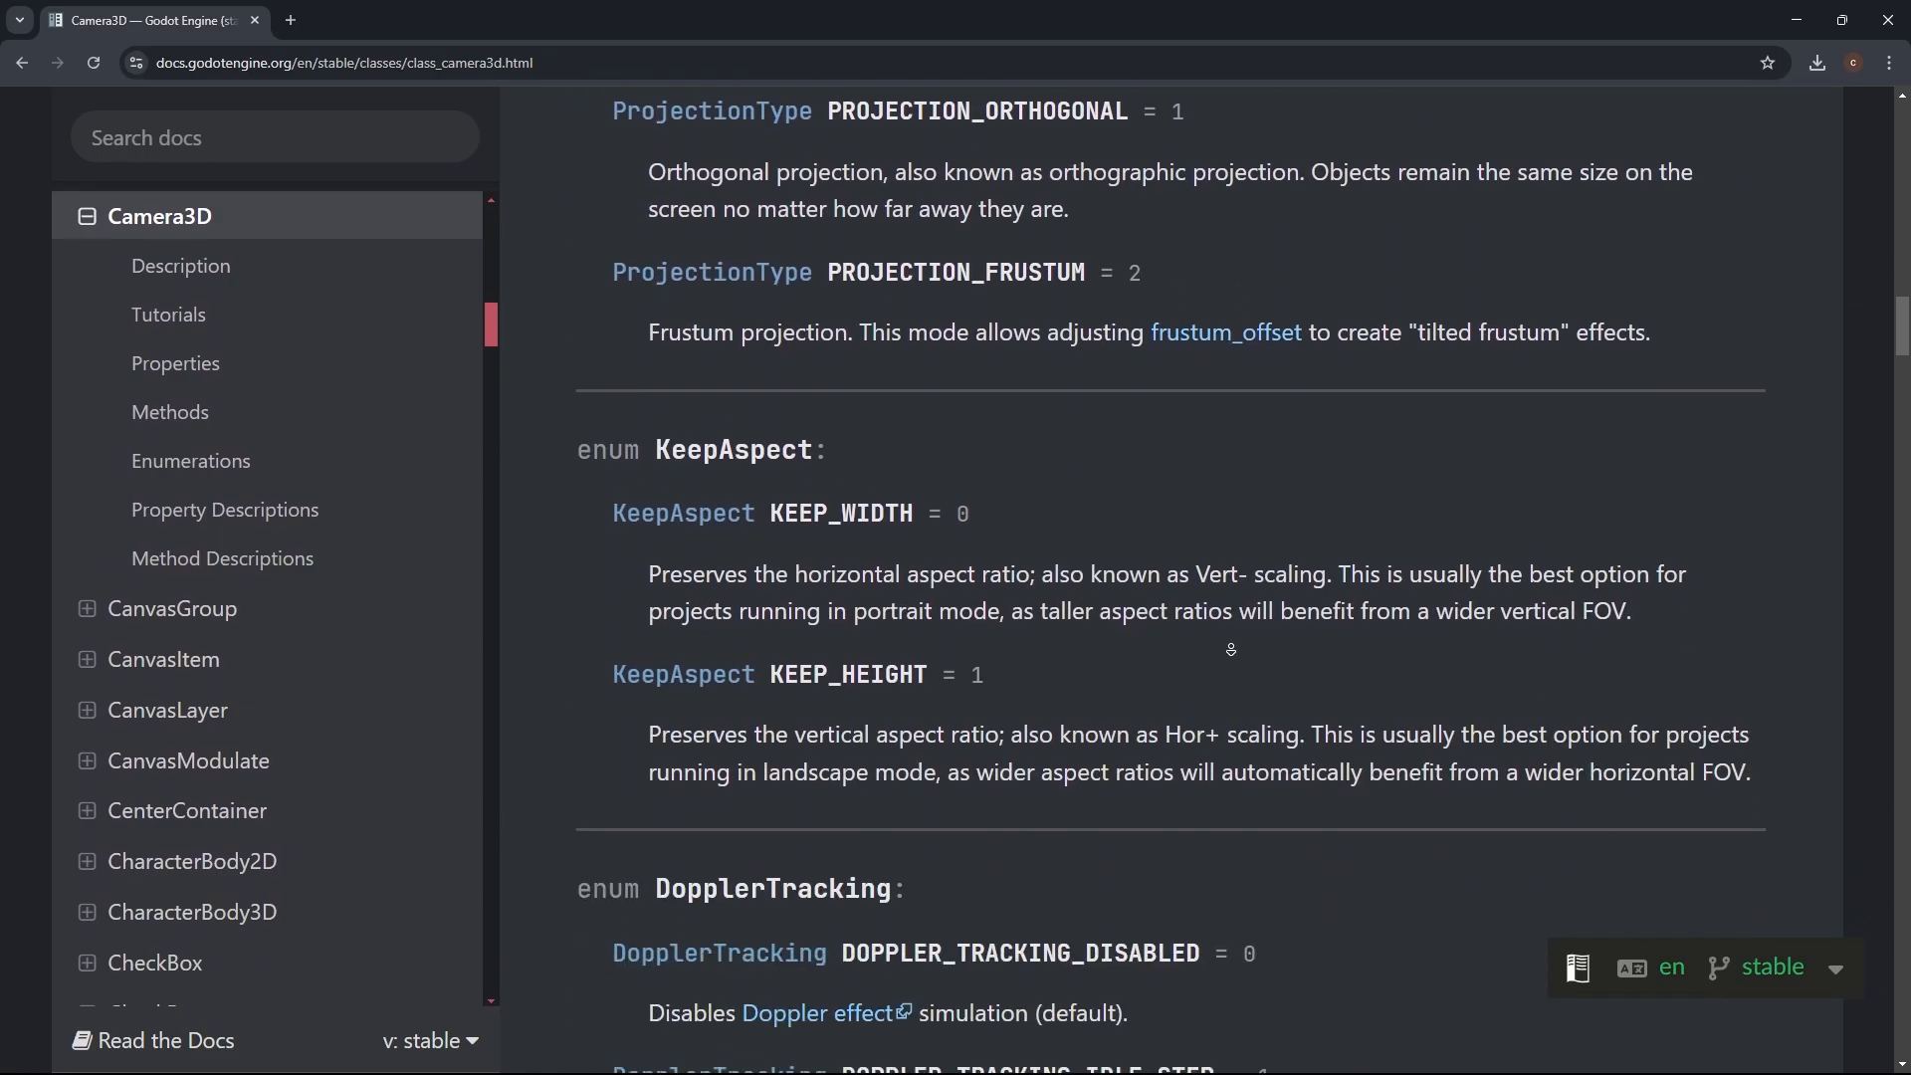
Step: Examine the rest of the Camera3D enumerations, then the class's Method Descriptions from clear_current through the projection methods
scroll(1250, 547, "down", 5)
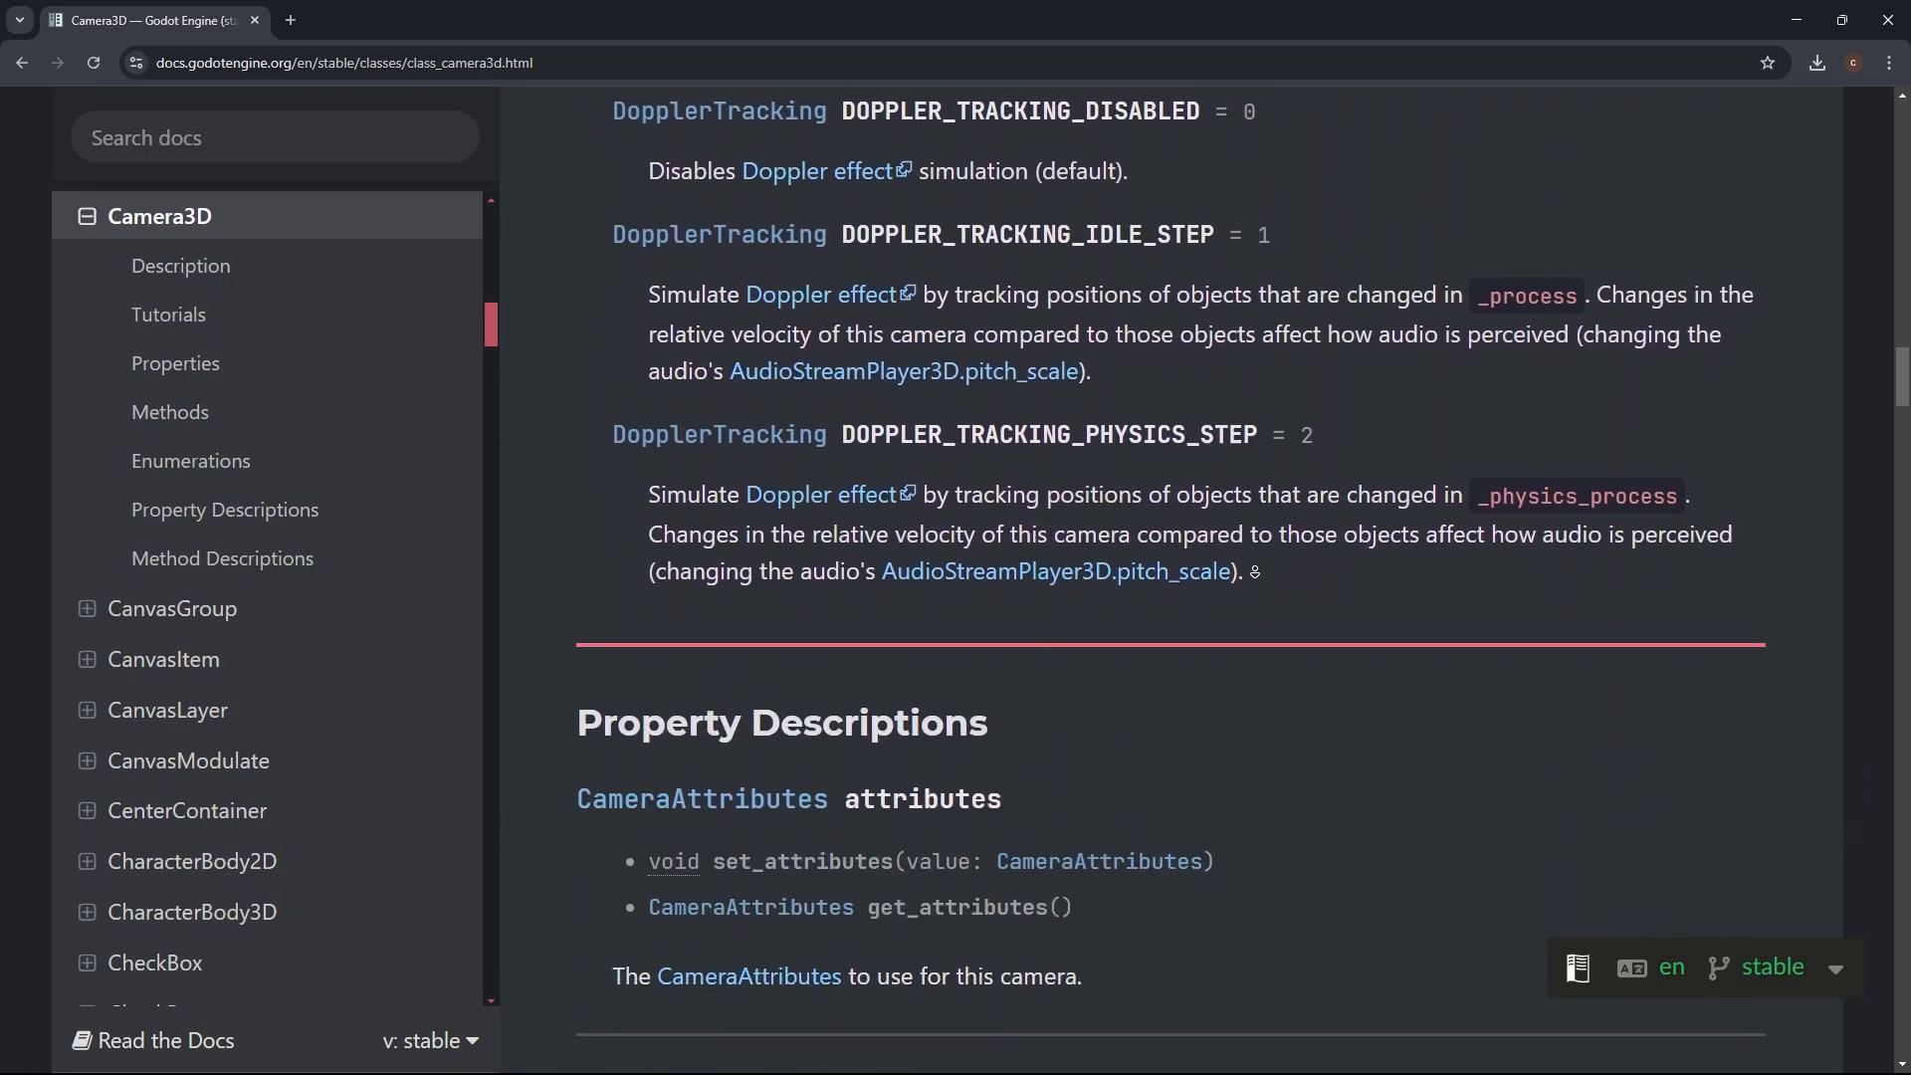
scroll(1254, 571, "down", 2)
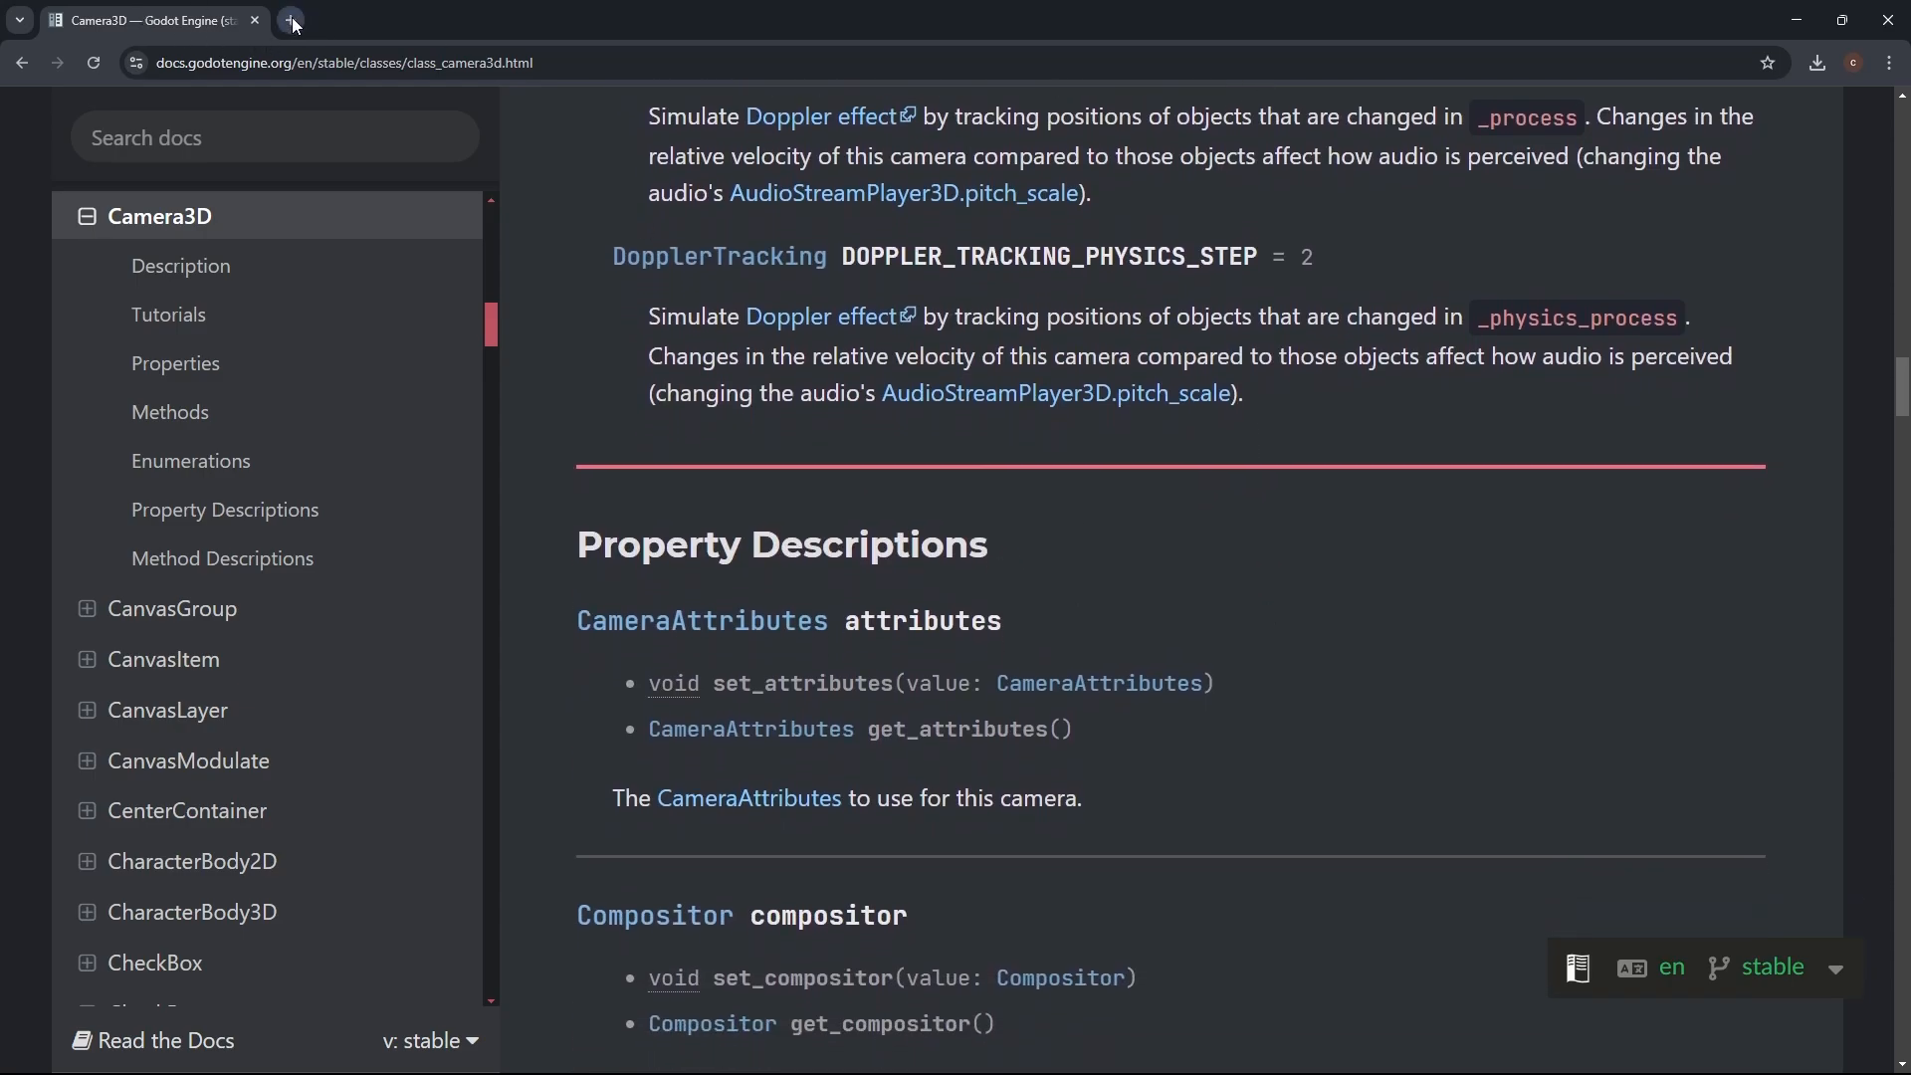
left_click(234, 560)
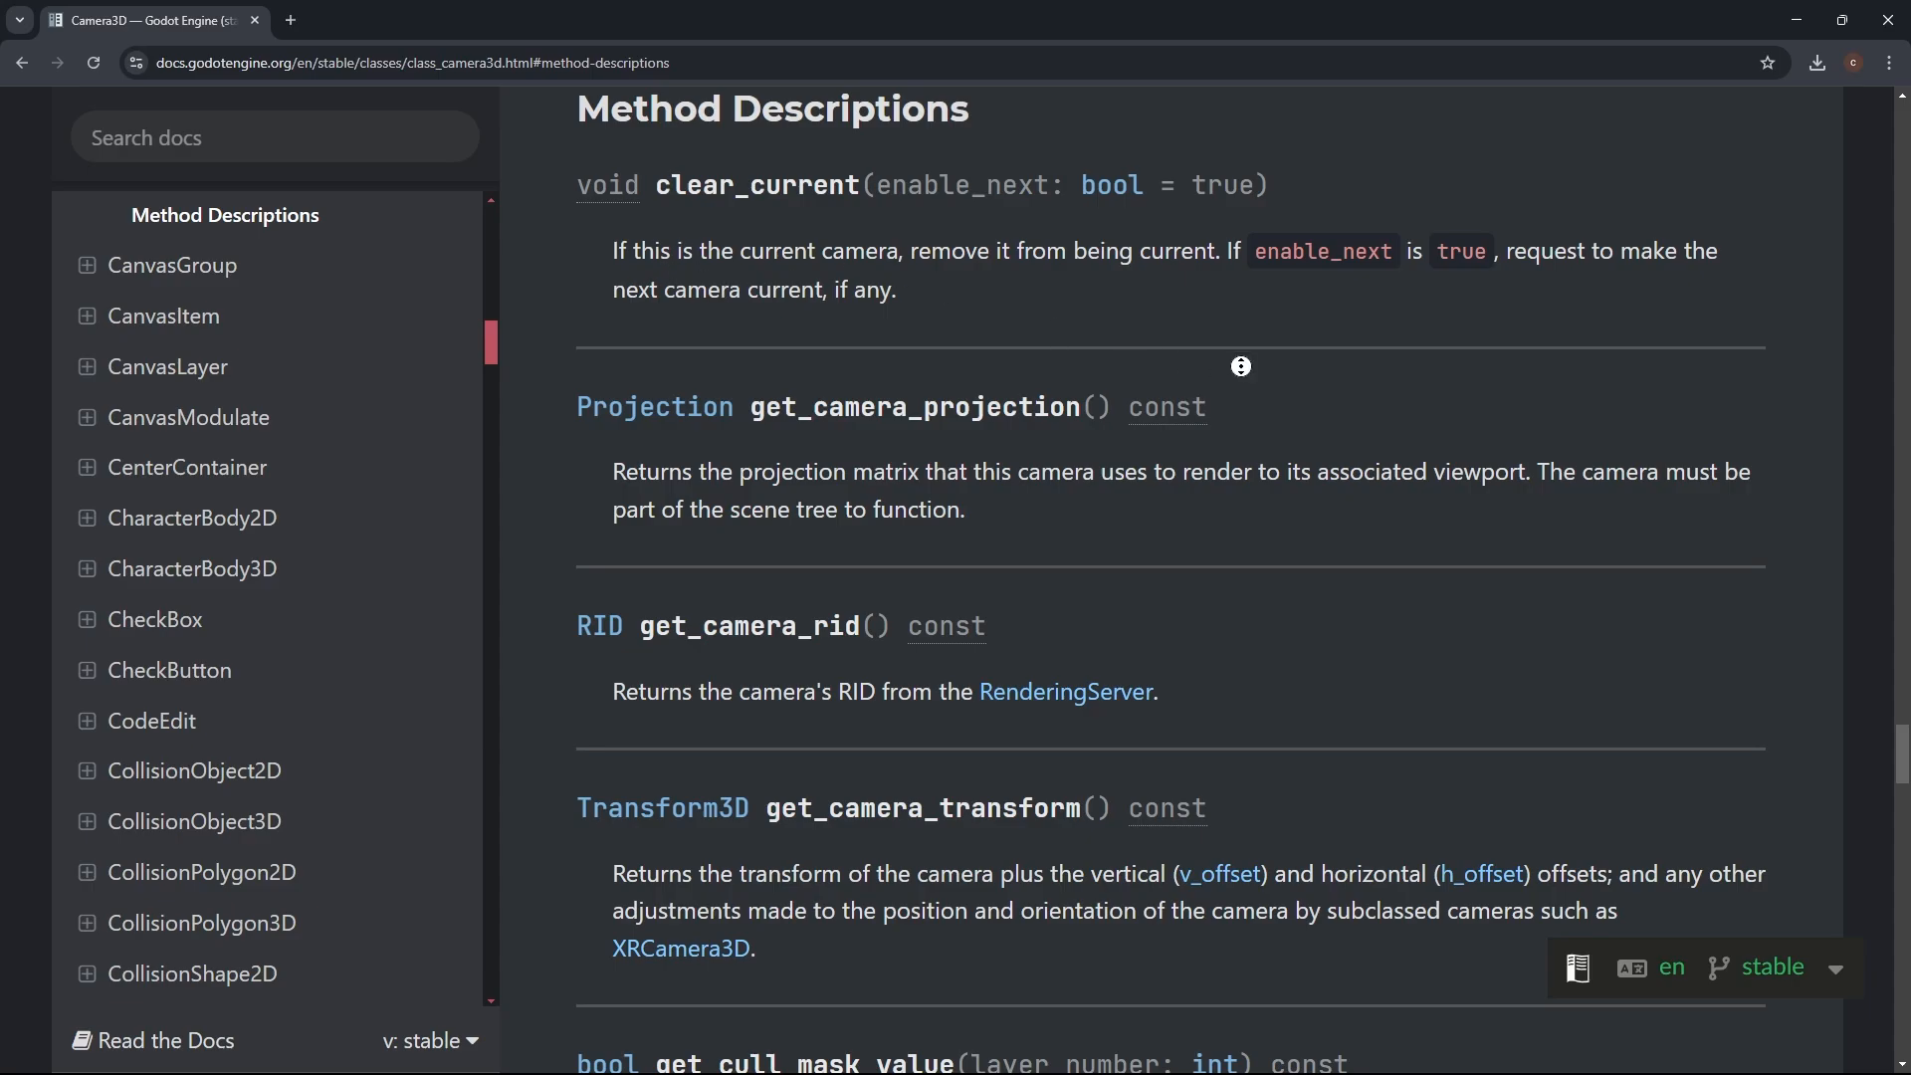
scroll(1254, 373, "down", 4)
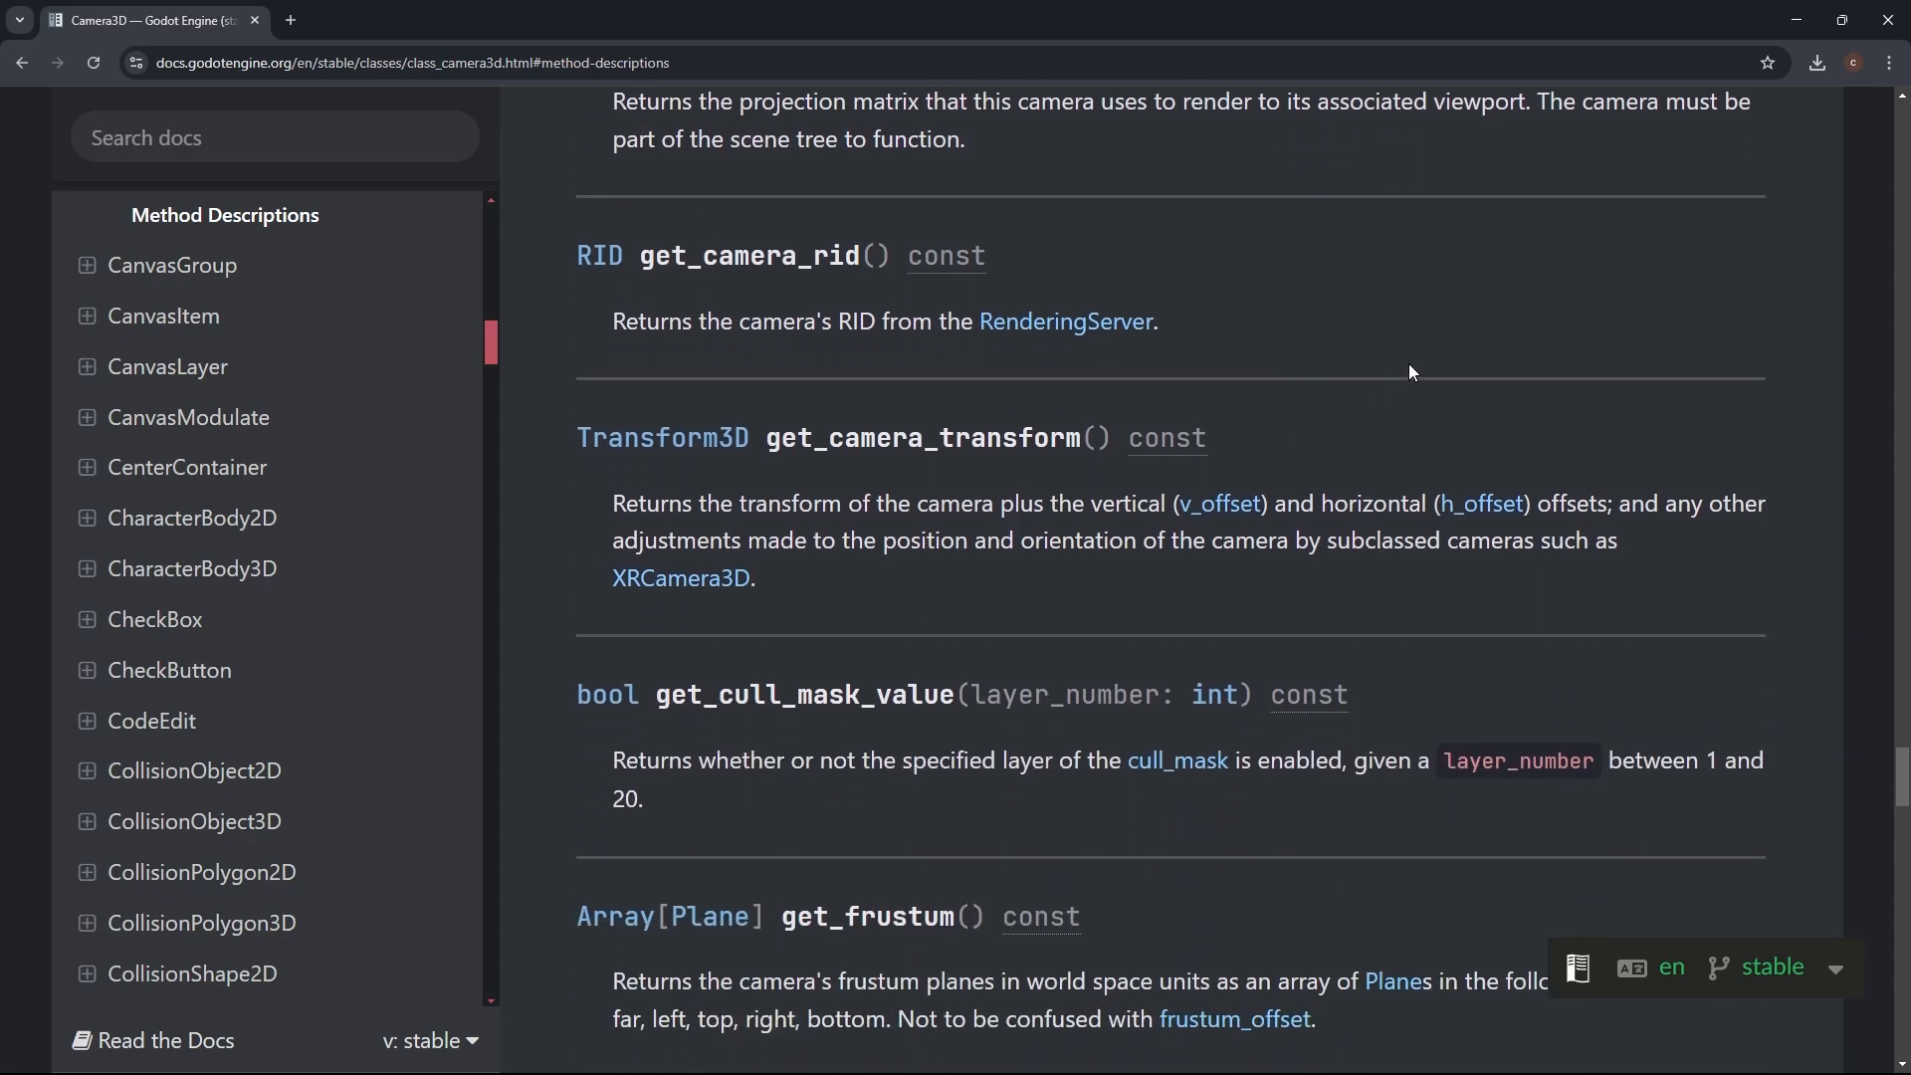
scroll(1409, 374, "down", 1)
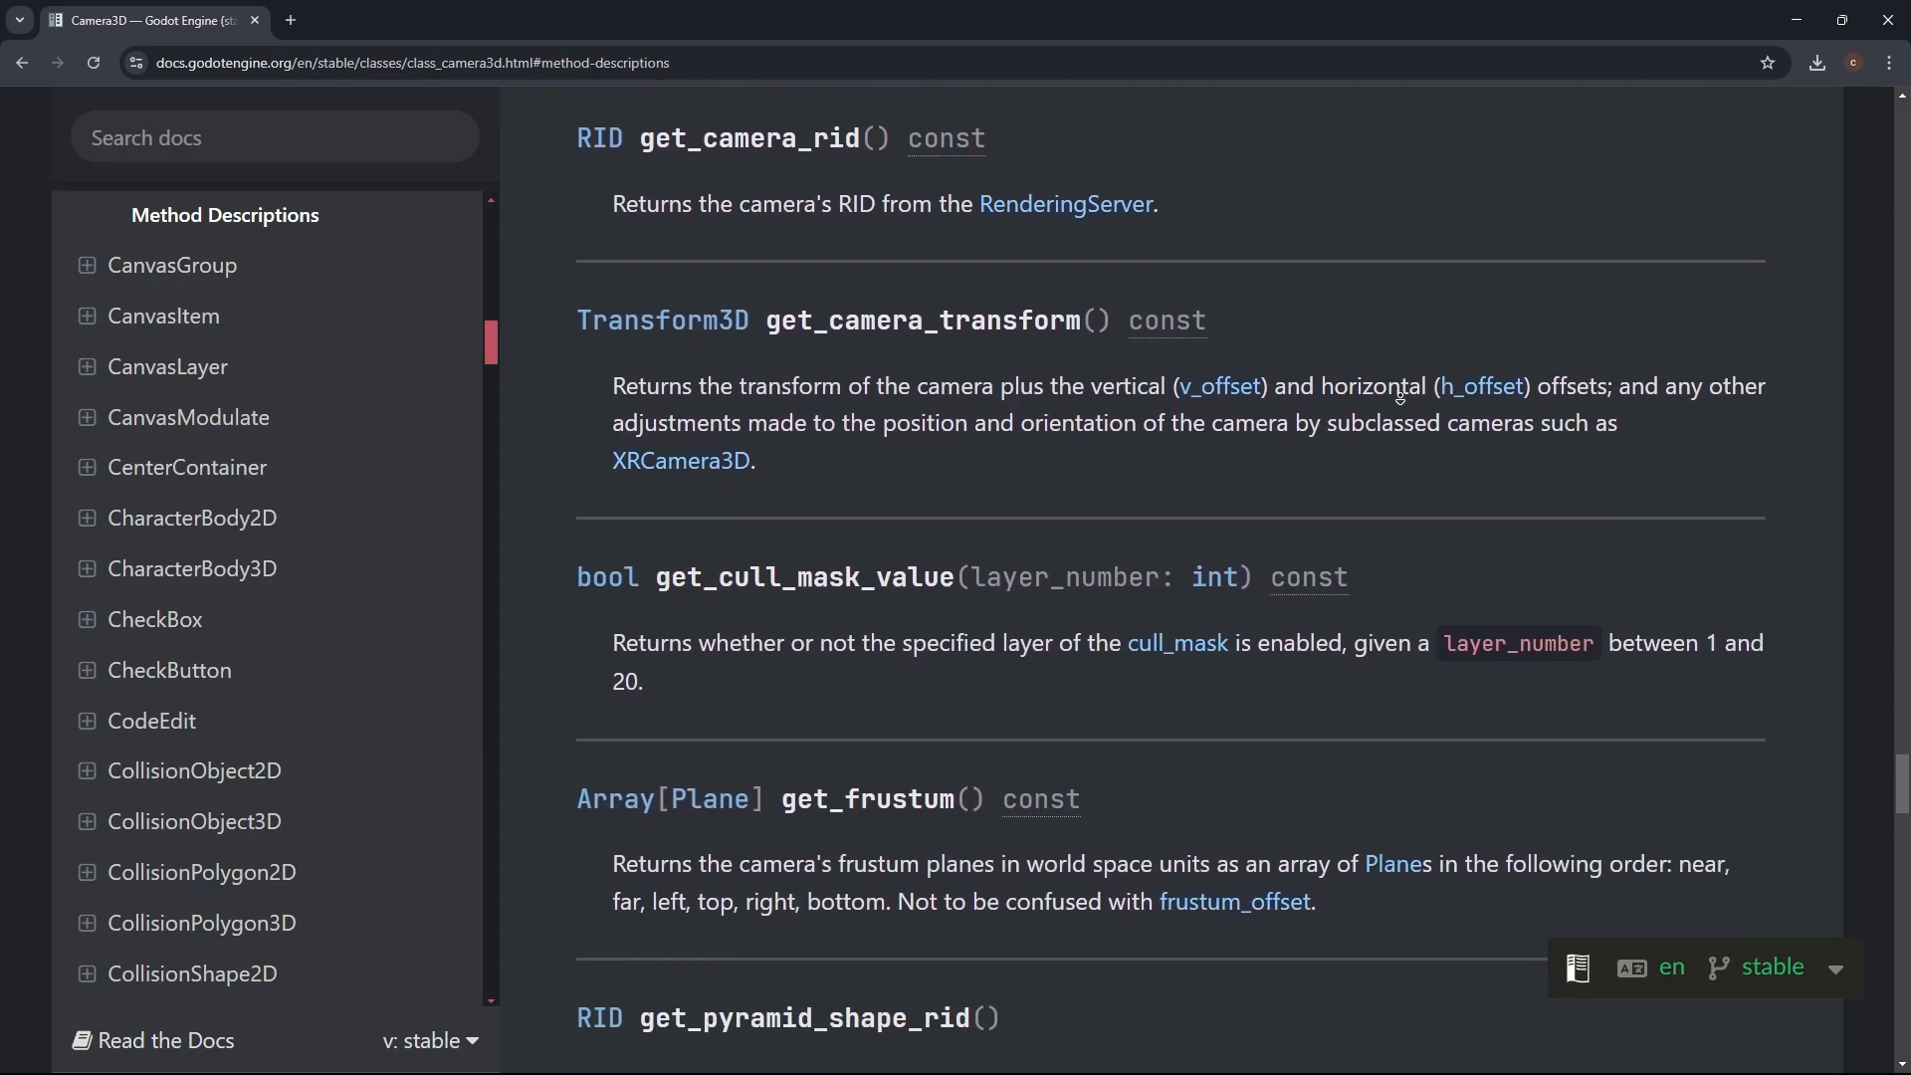
scroll(1404, 418, "down", 2)
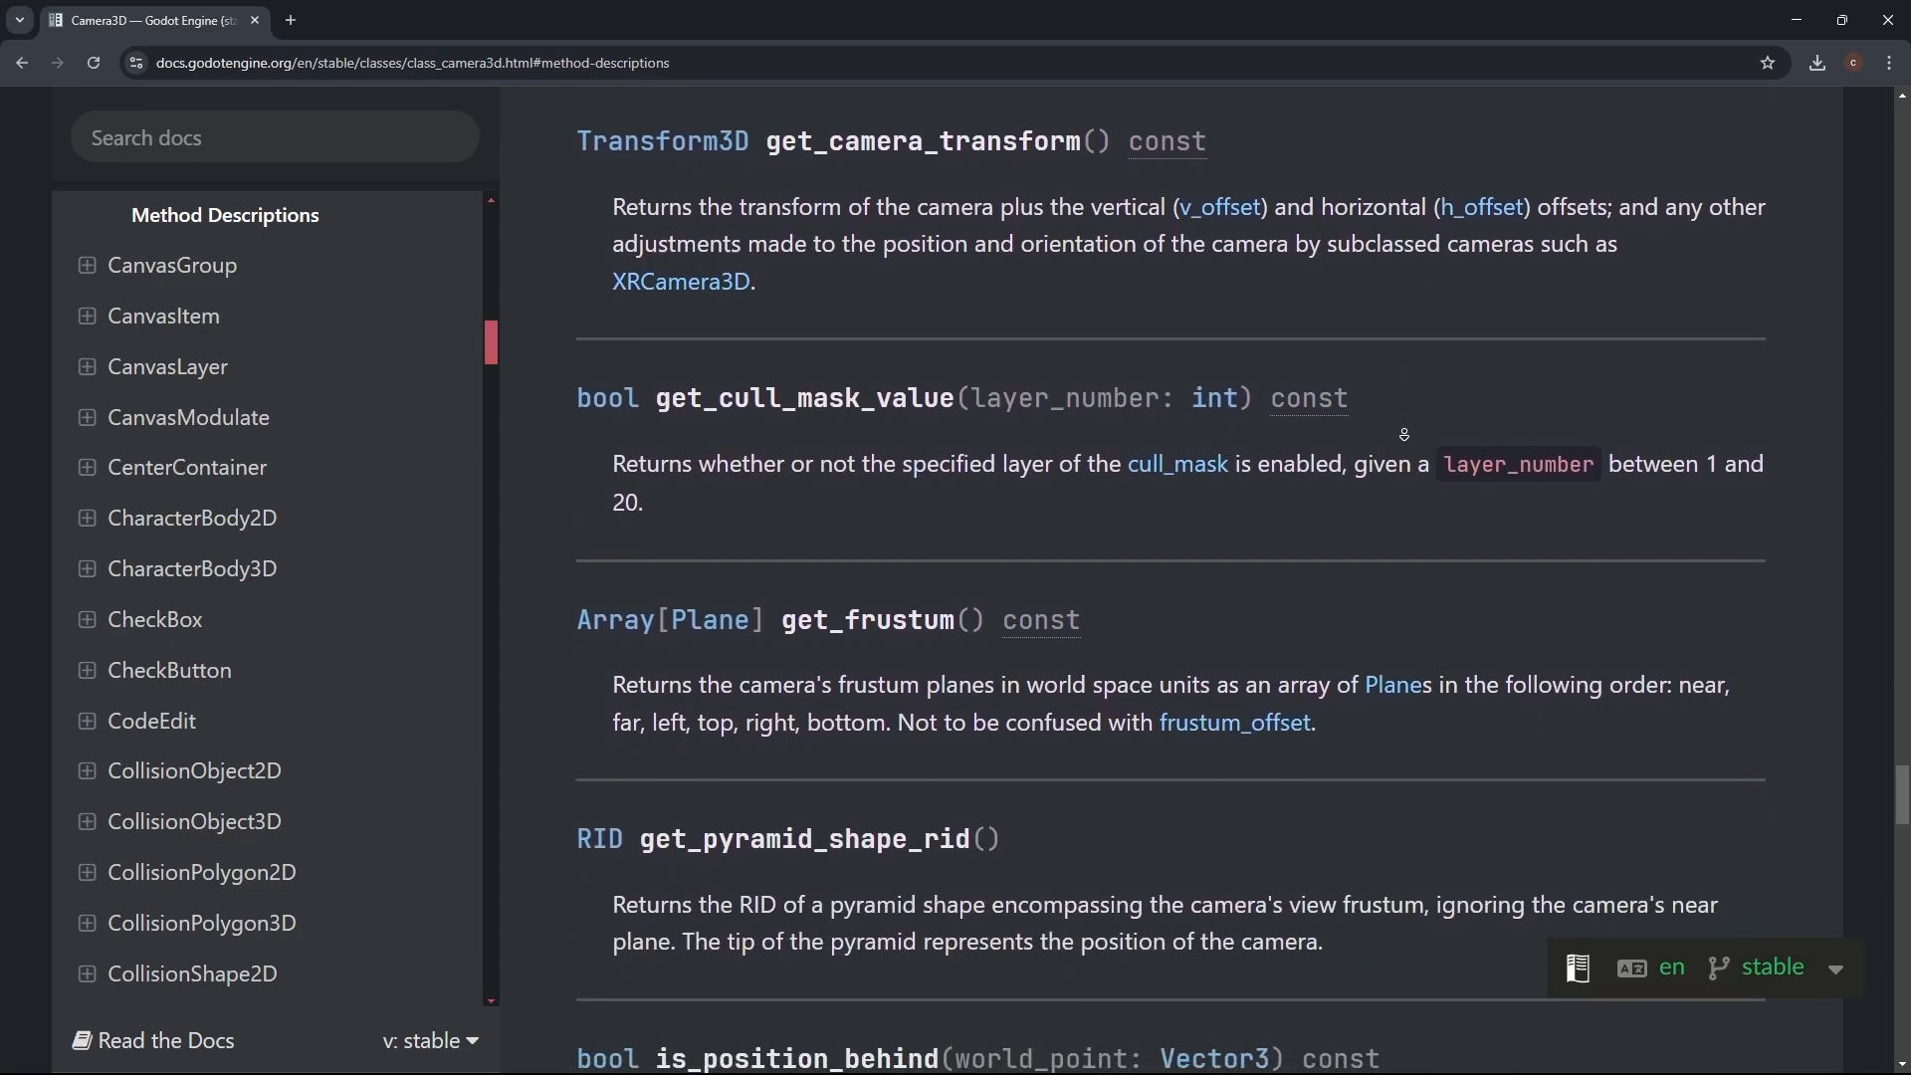
scroll(1403, 434, "down", 5)
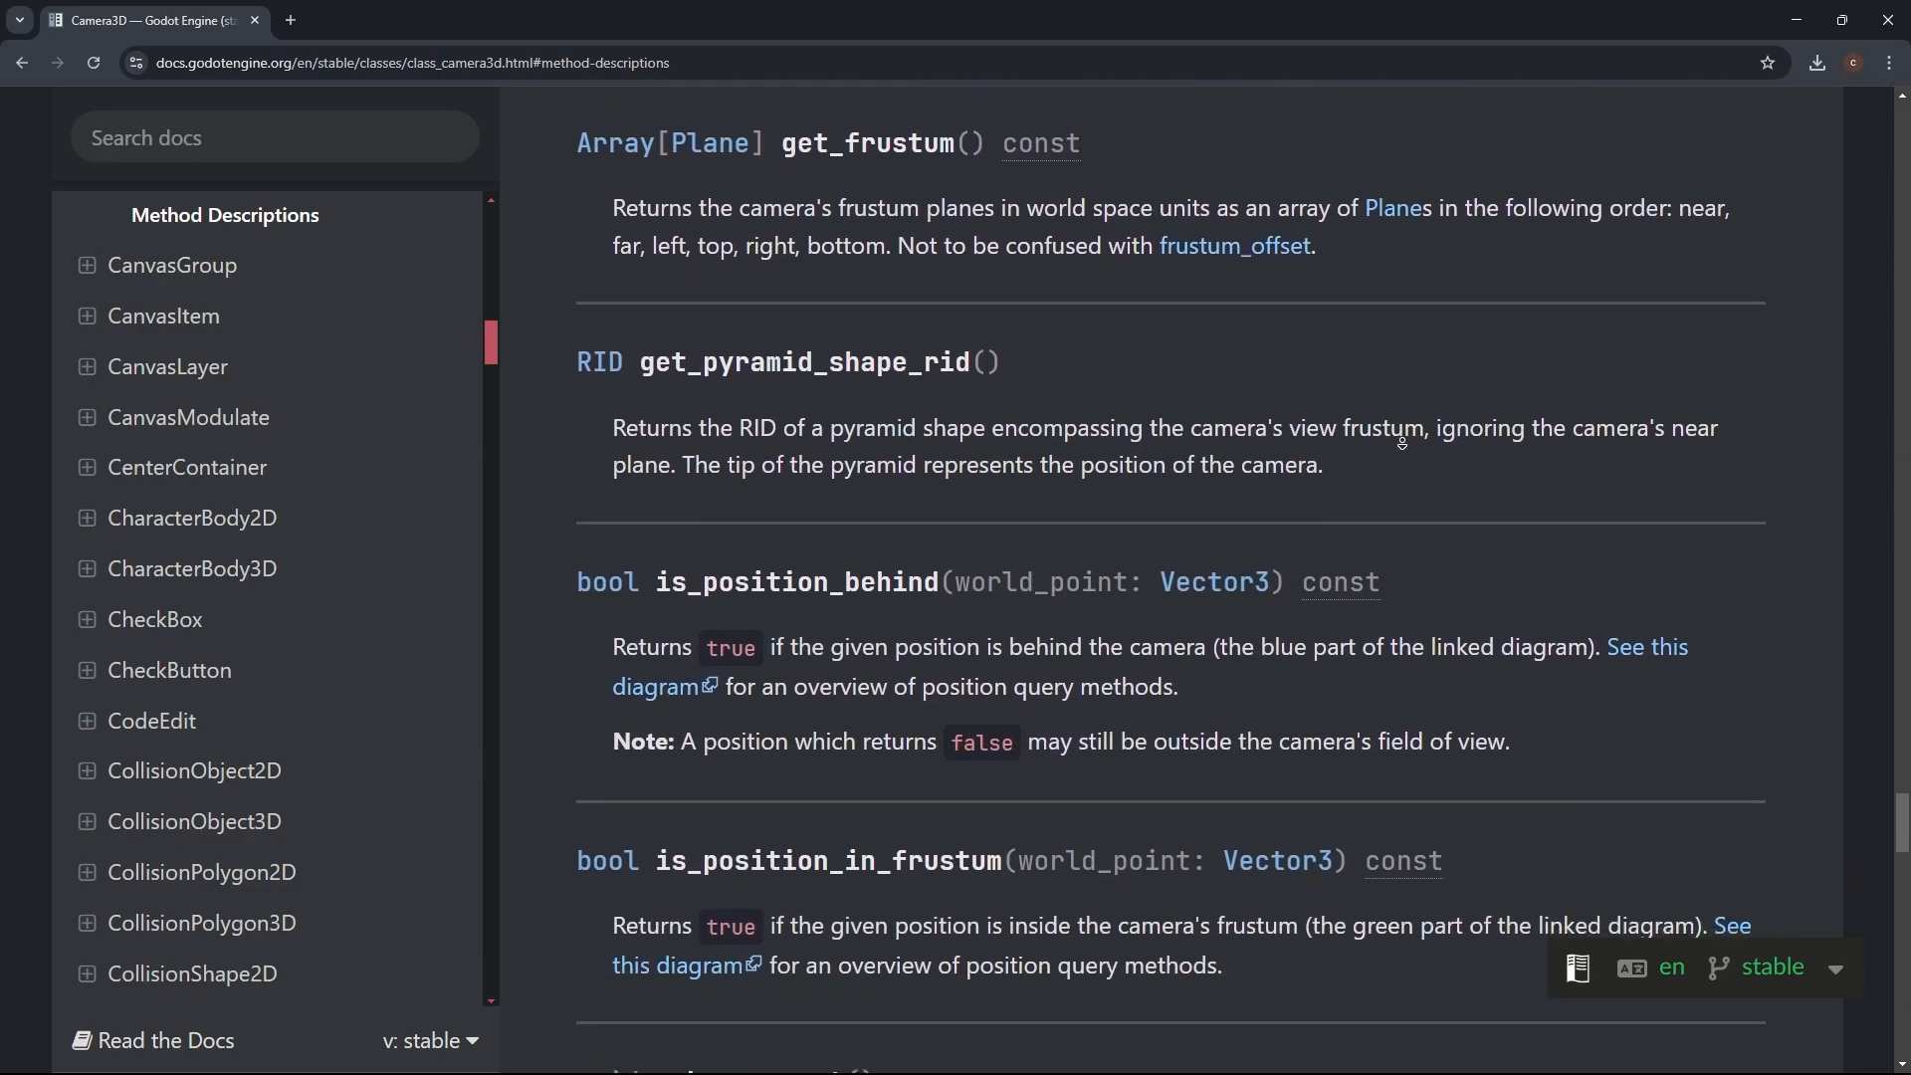
scroll(1403, 448, "down", 9)
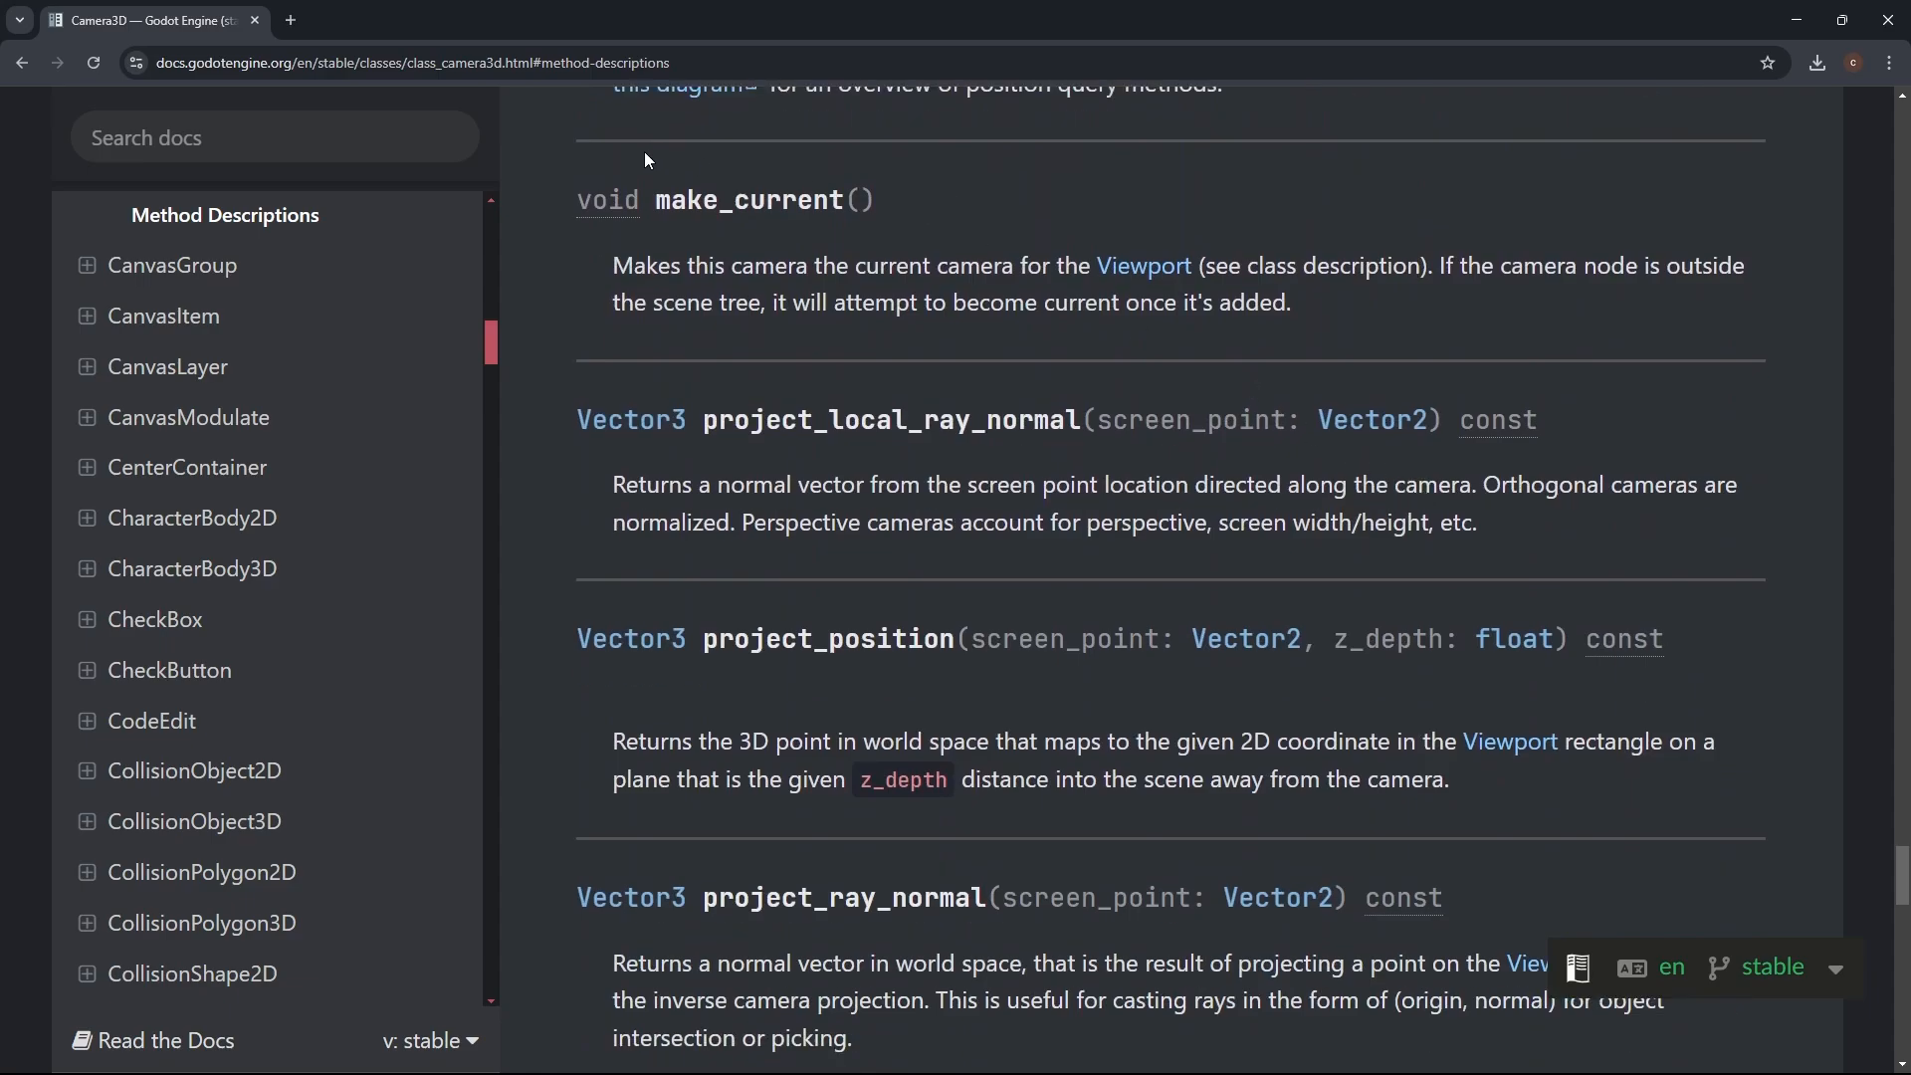
Step: Search Google for "first person camera3d godot" in a new browser tab
left_click(291, 20)
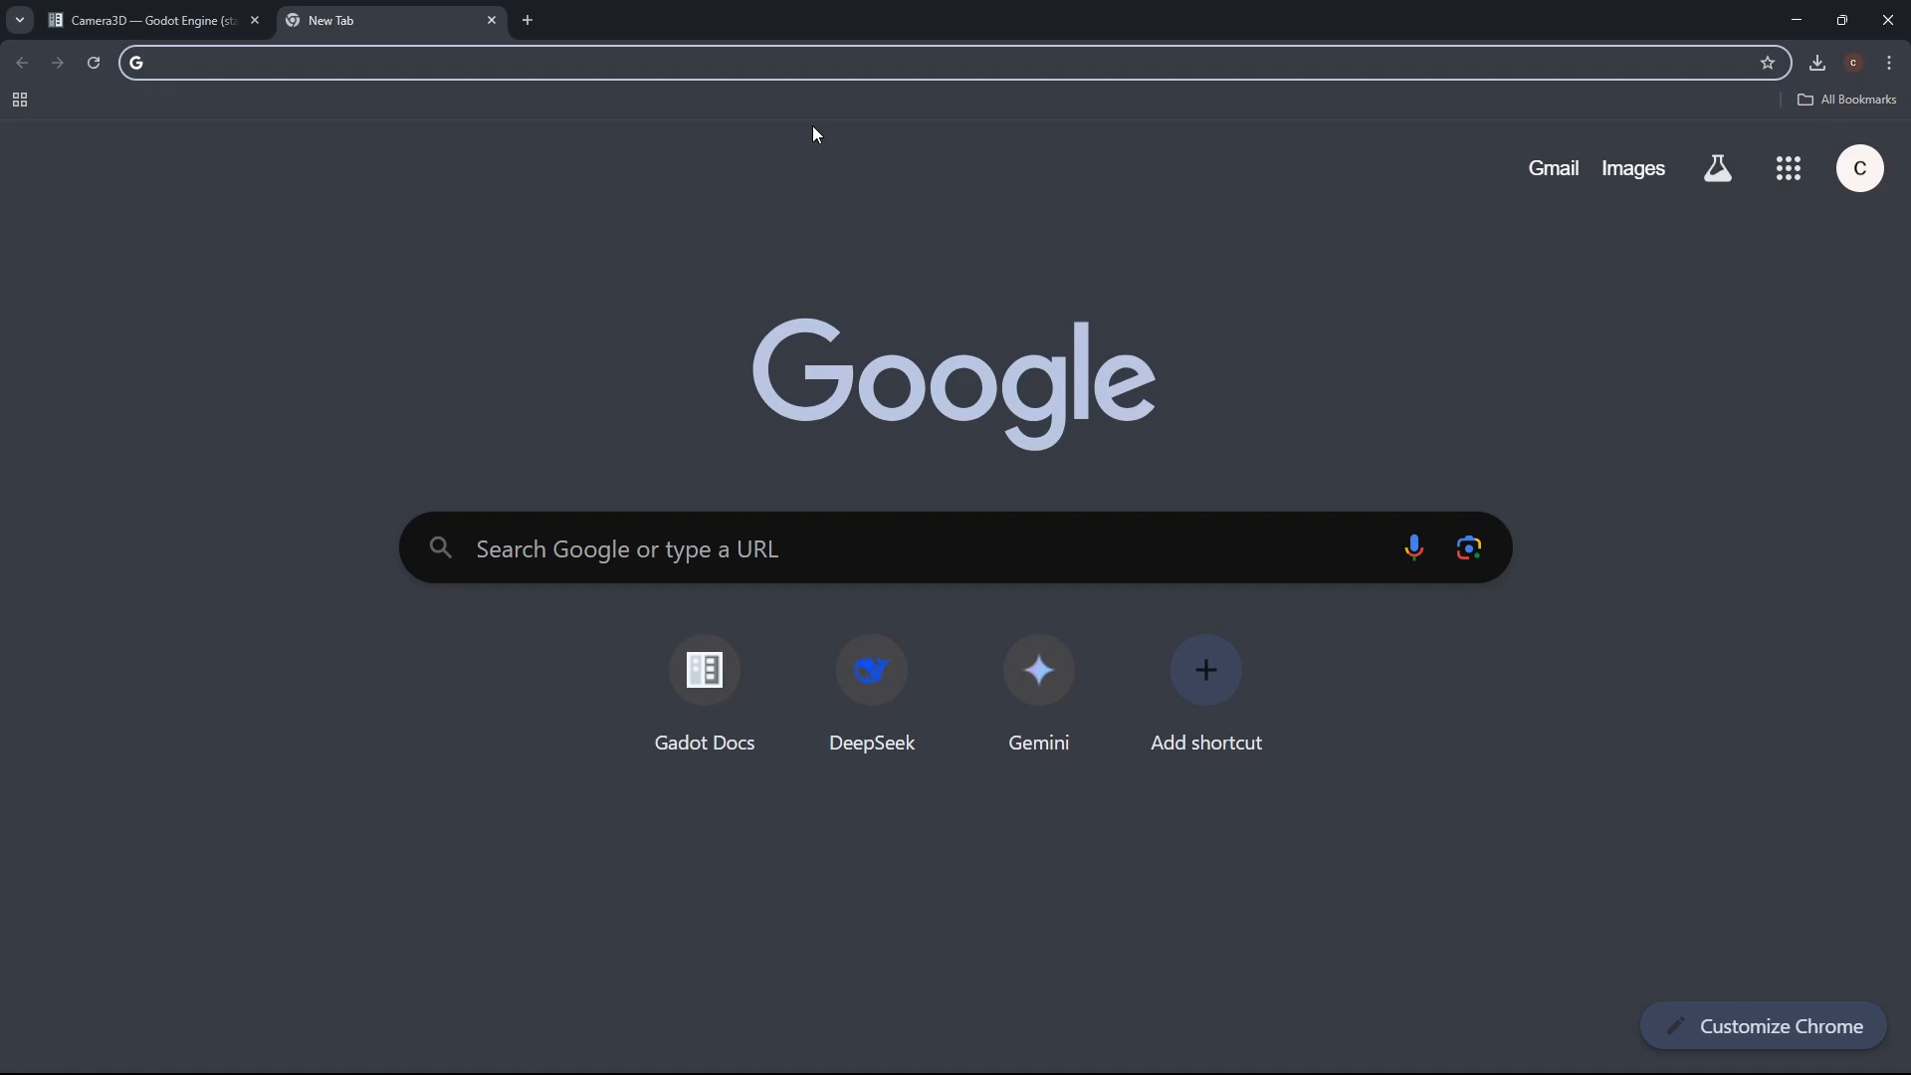
type("first pers")
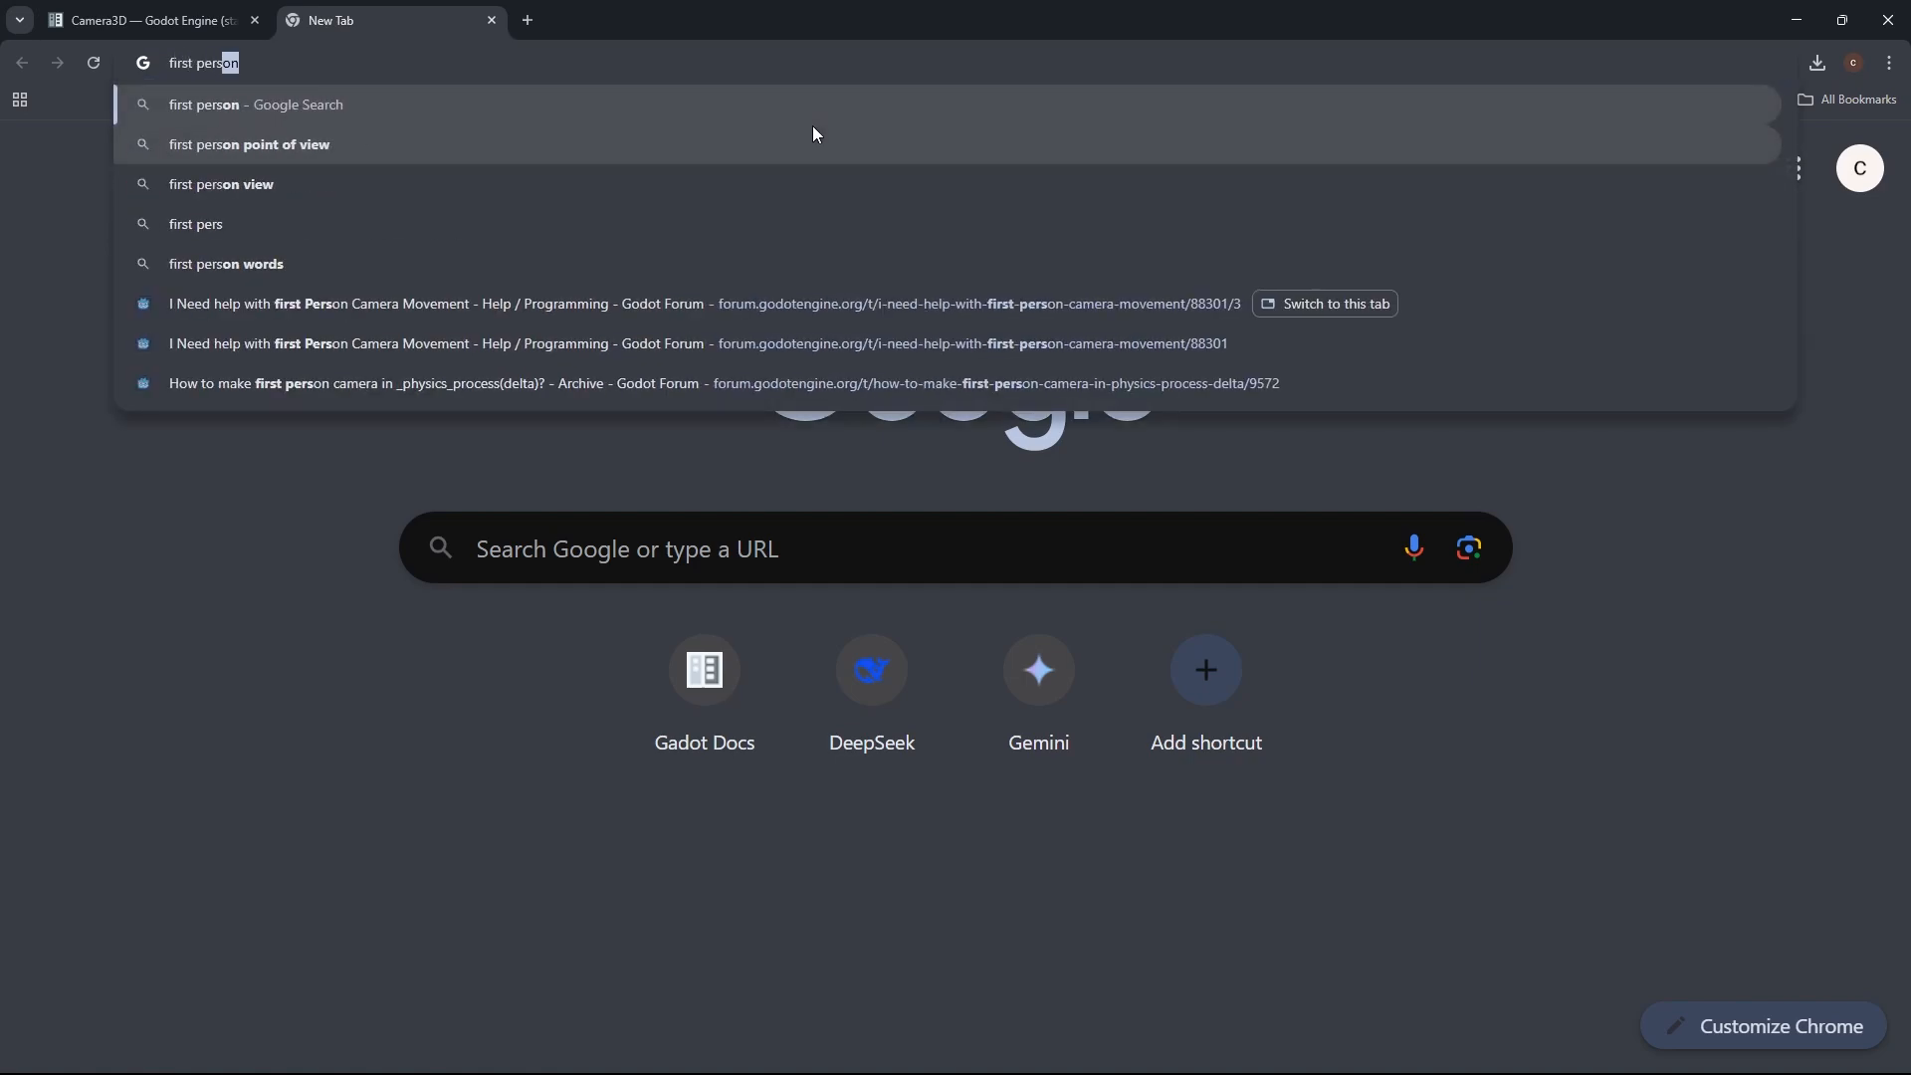
type("on camera")
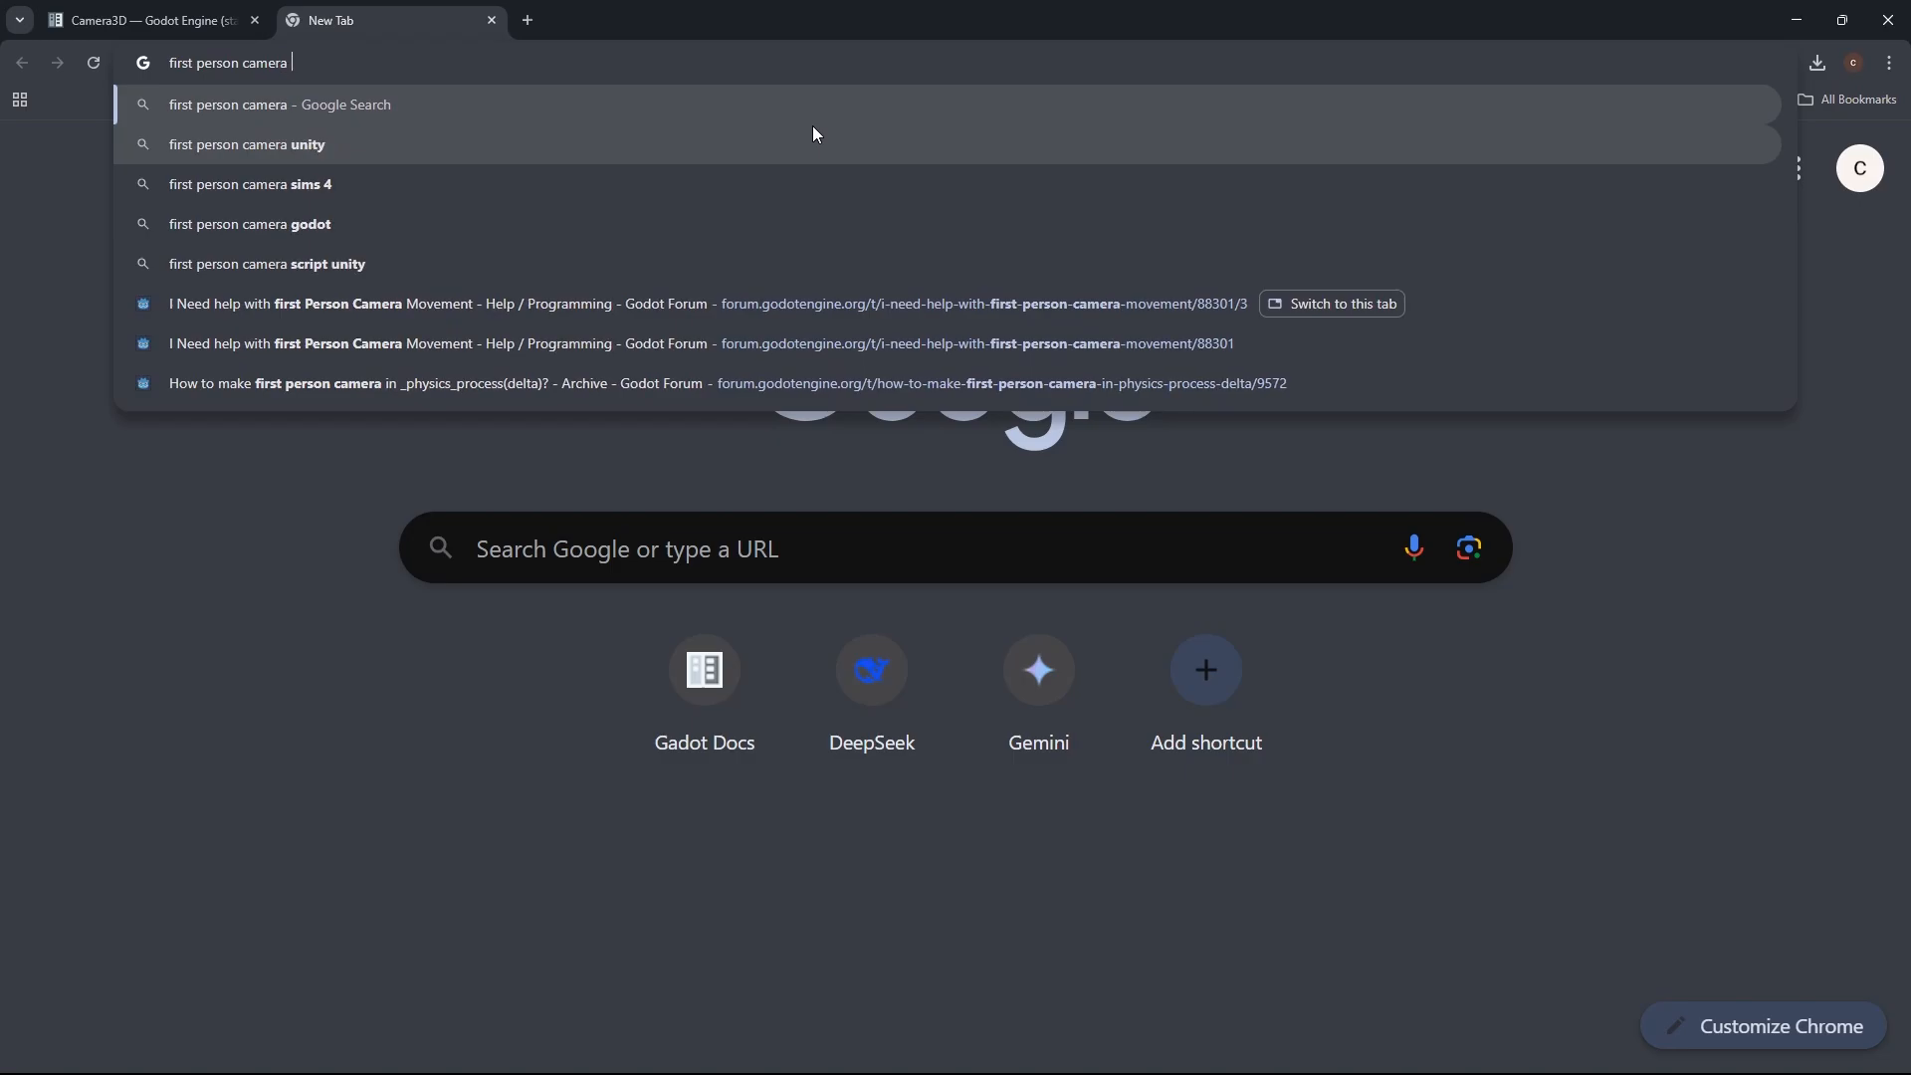
type("3d godo")
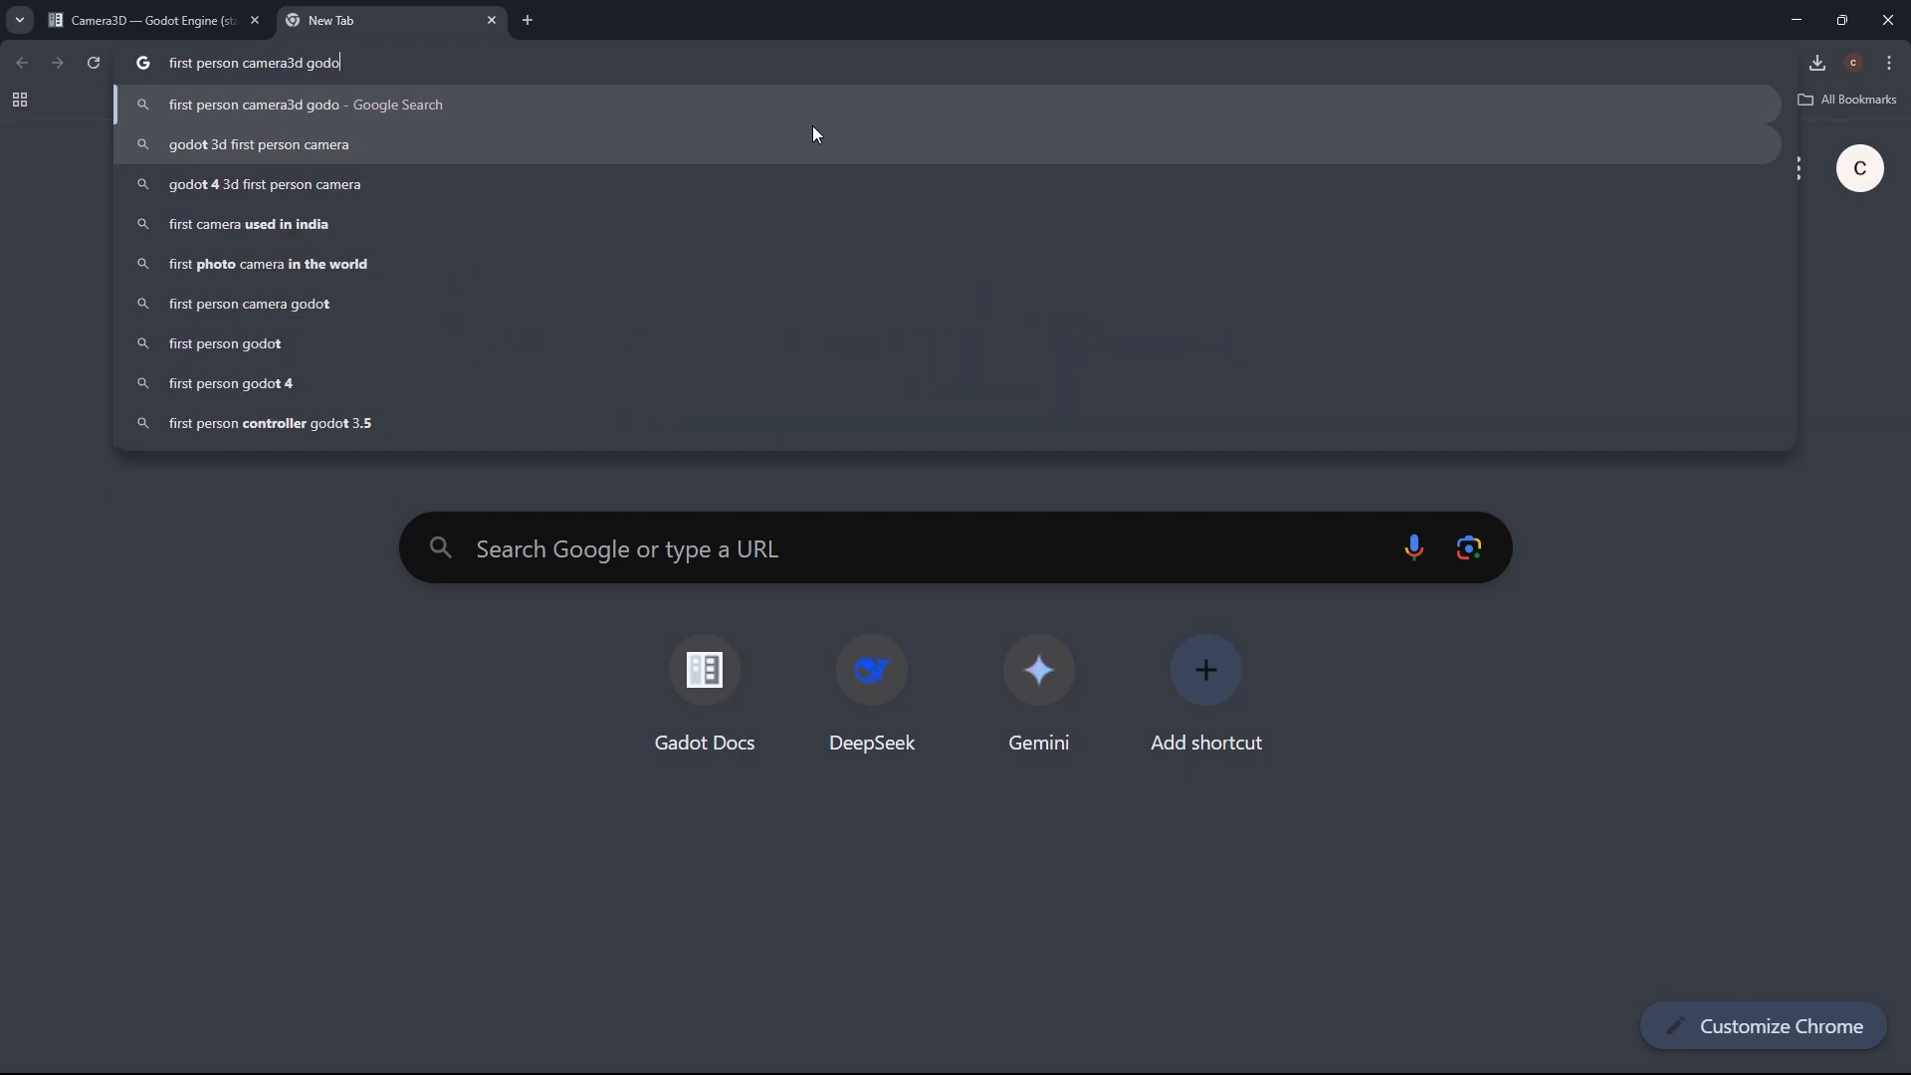
type("t")
key("Return")
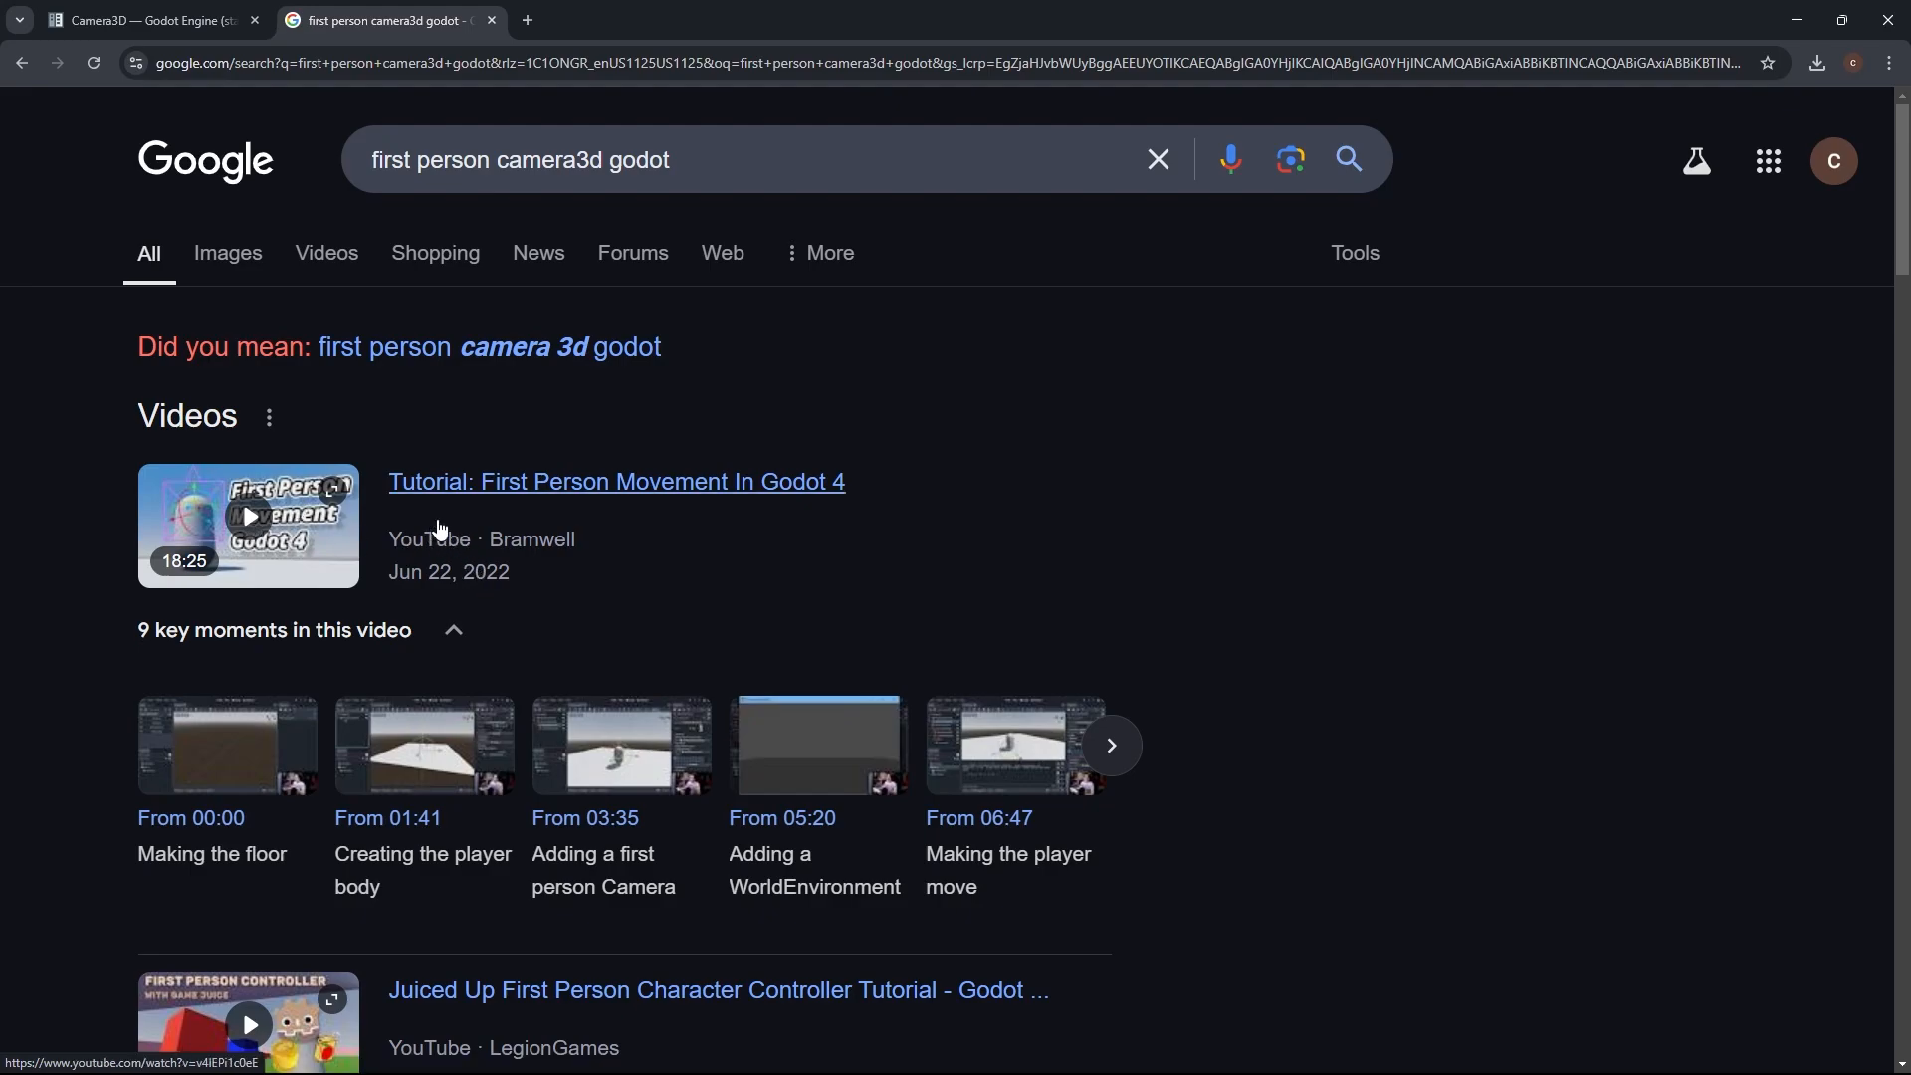
Step: Open the video "Tutorial: First Person Movement In Godot 4" on YouTube and pause it in the chapter on adding a first person camera
left_click(251, 517)
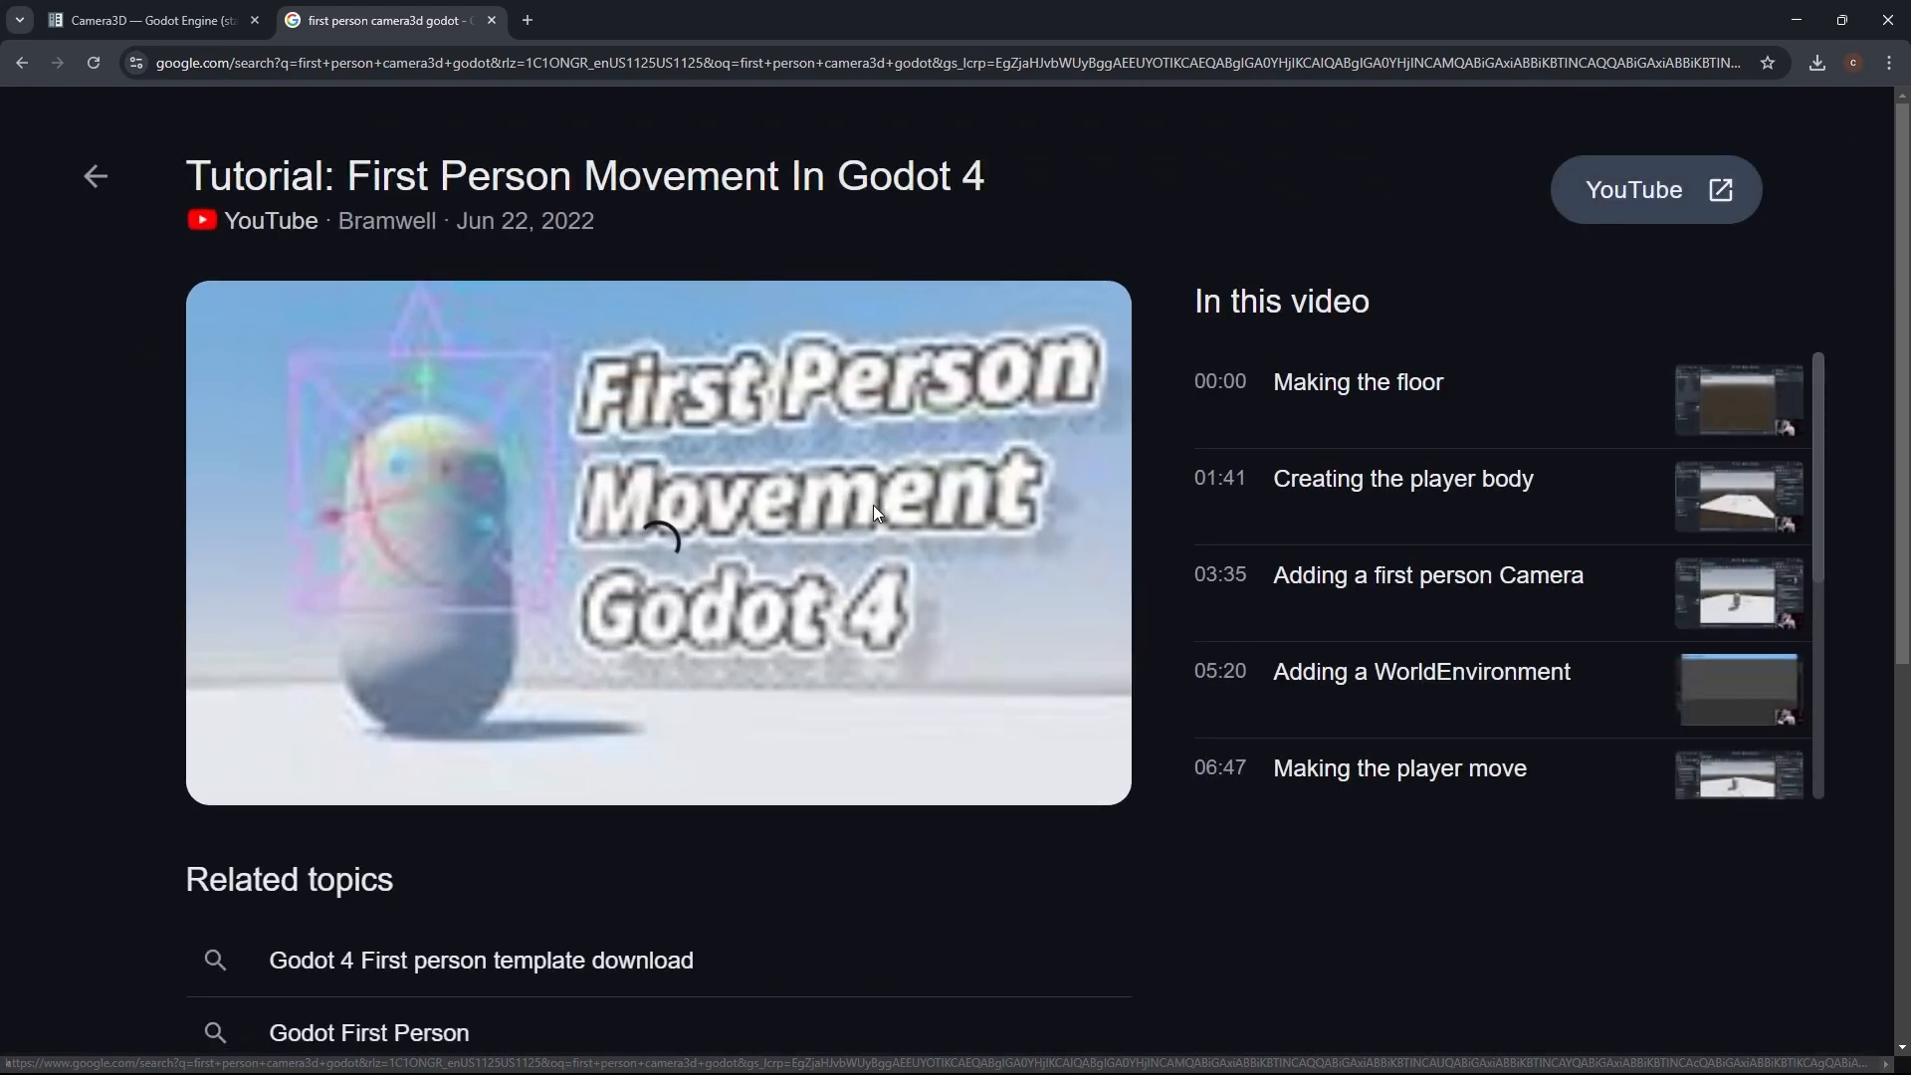
left_click(1635, 189)
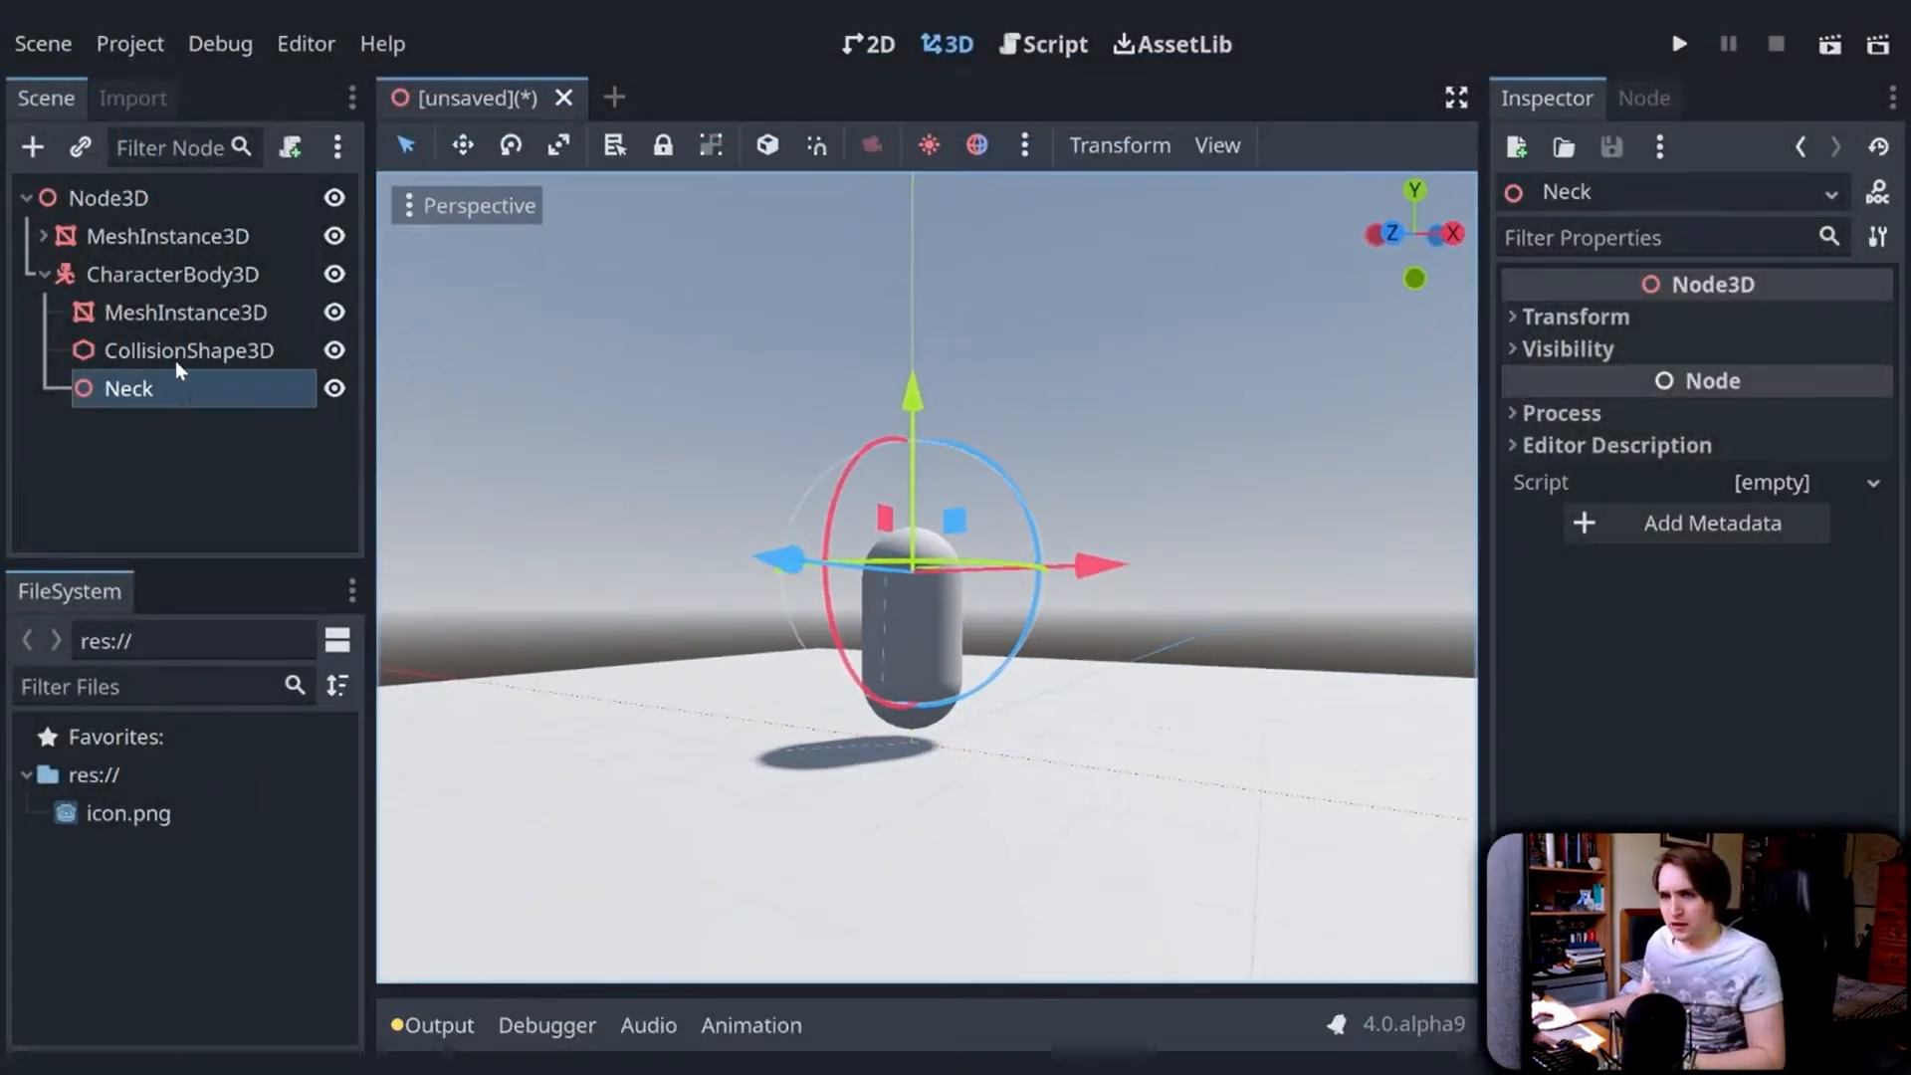
key("space")
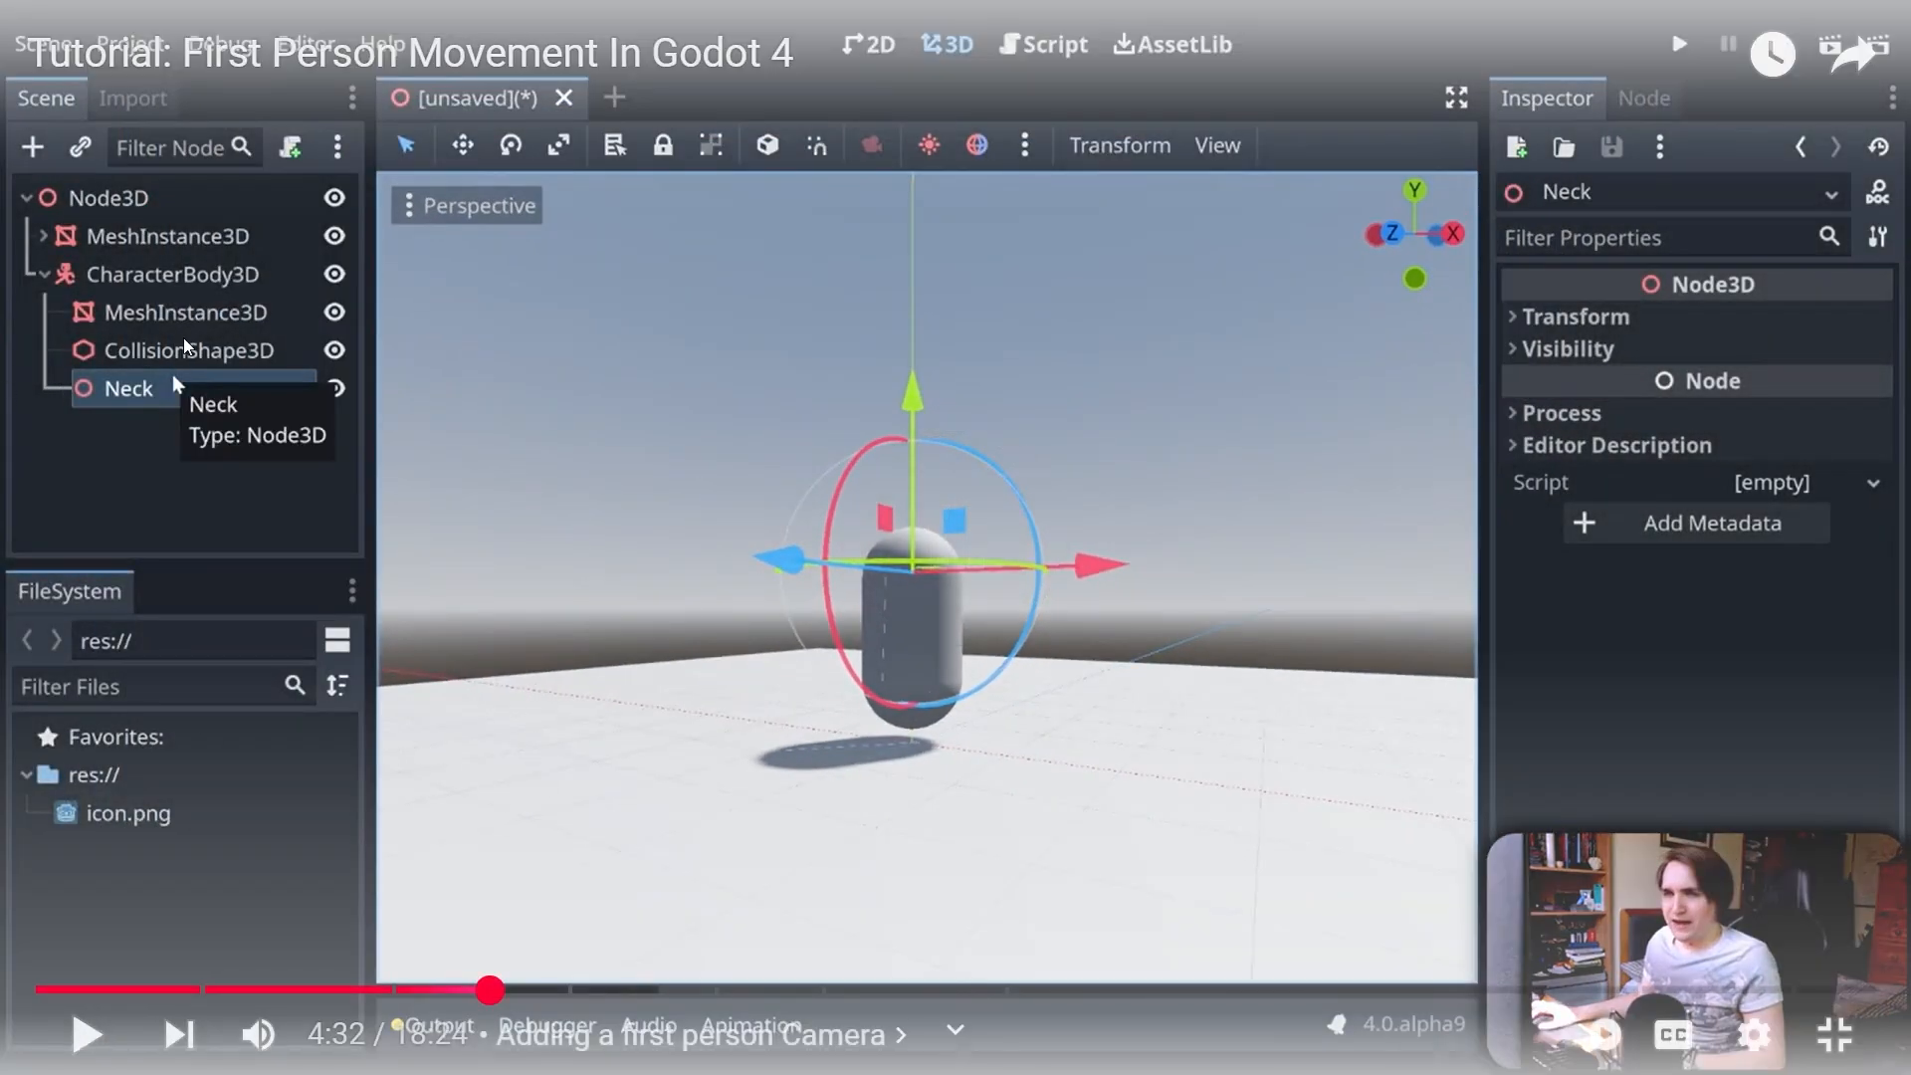
key("Escape")
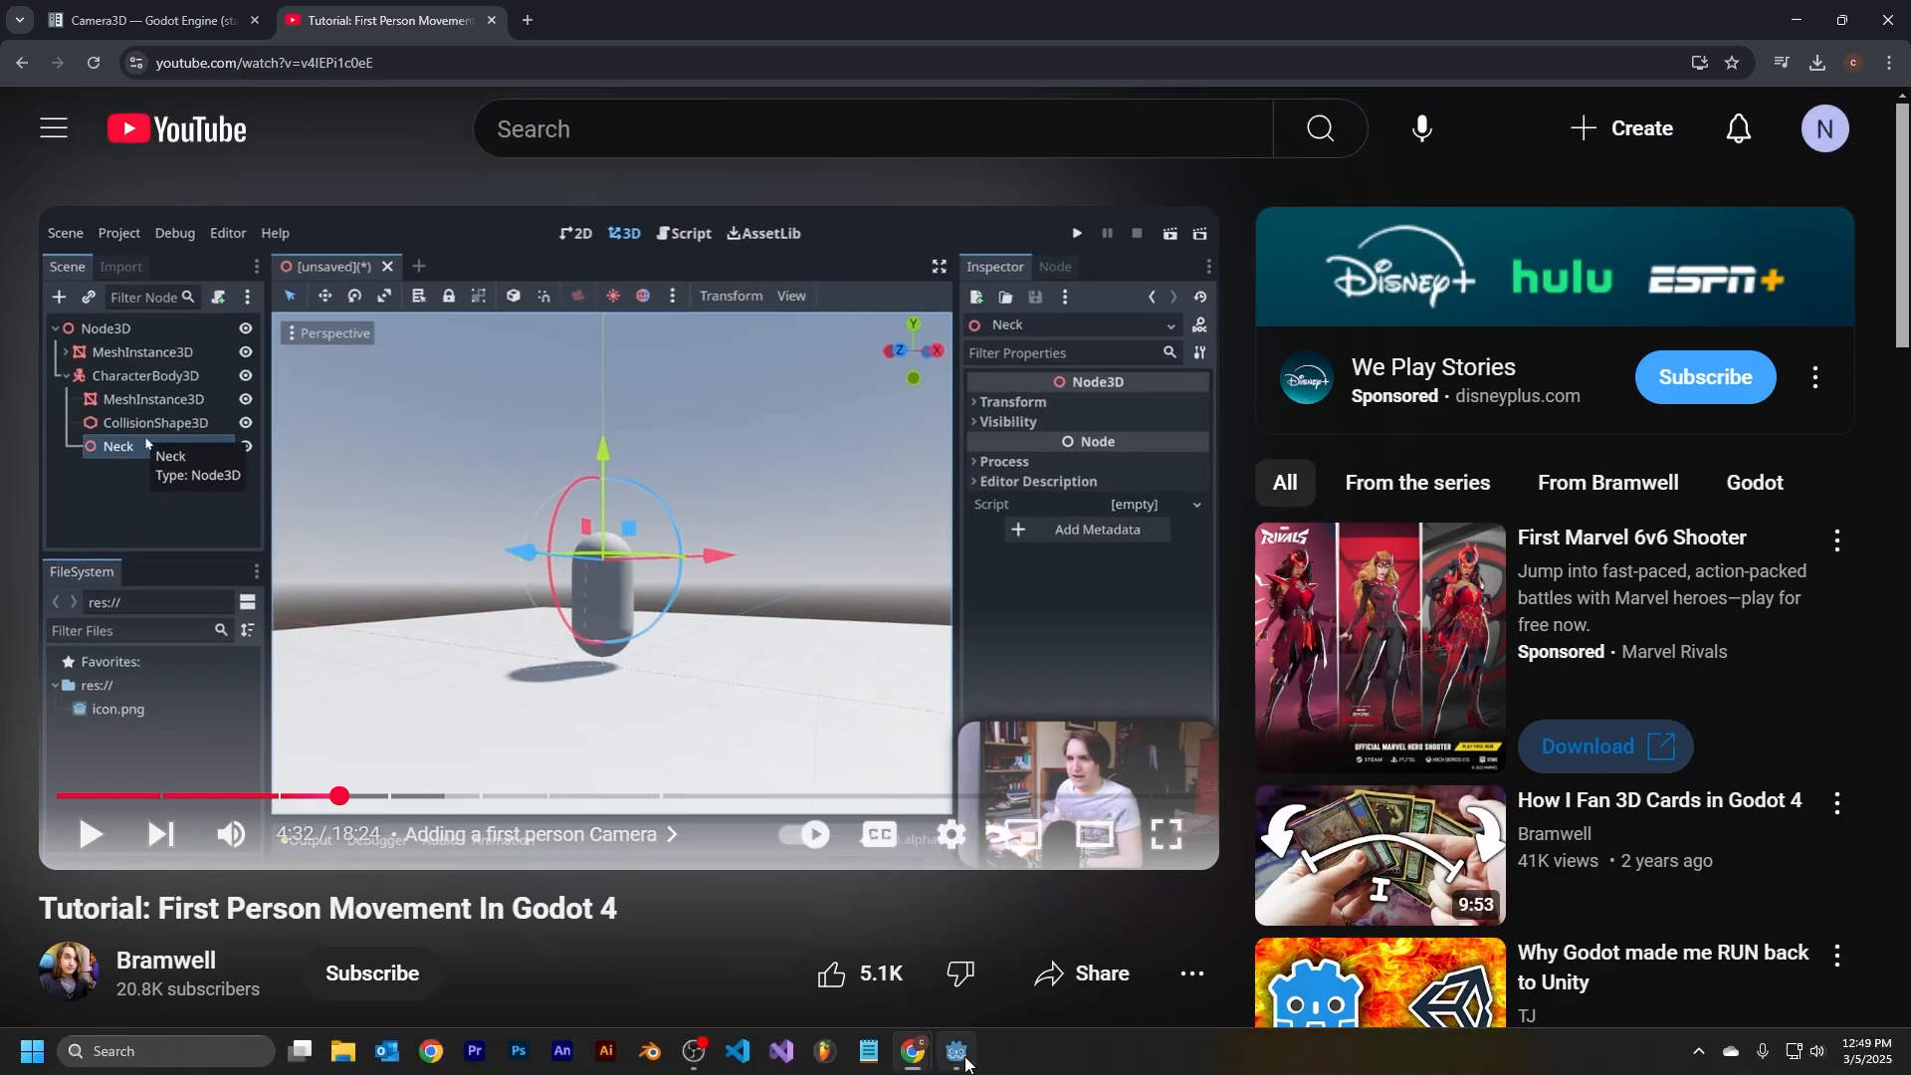
Step: Minimize the video window and open the main scene in Godot to examine its node tree
left_click(958, 1053)
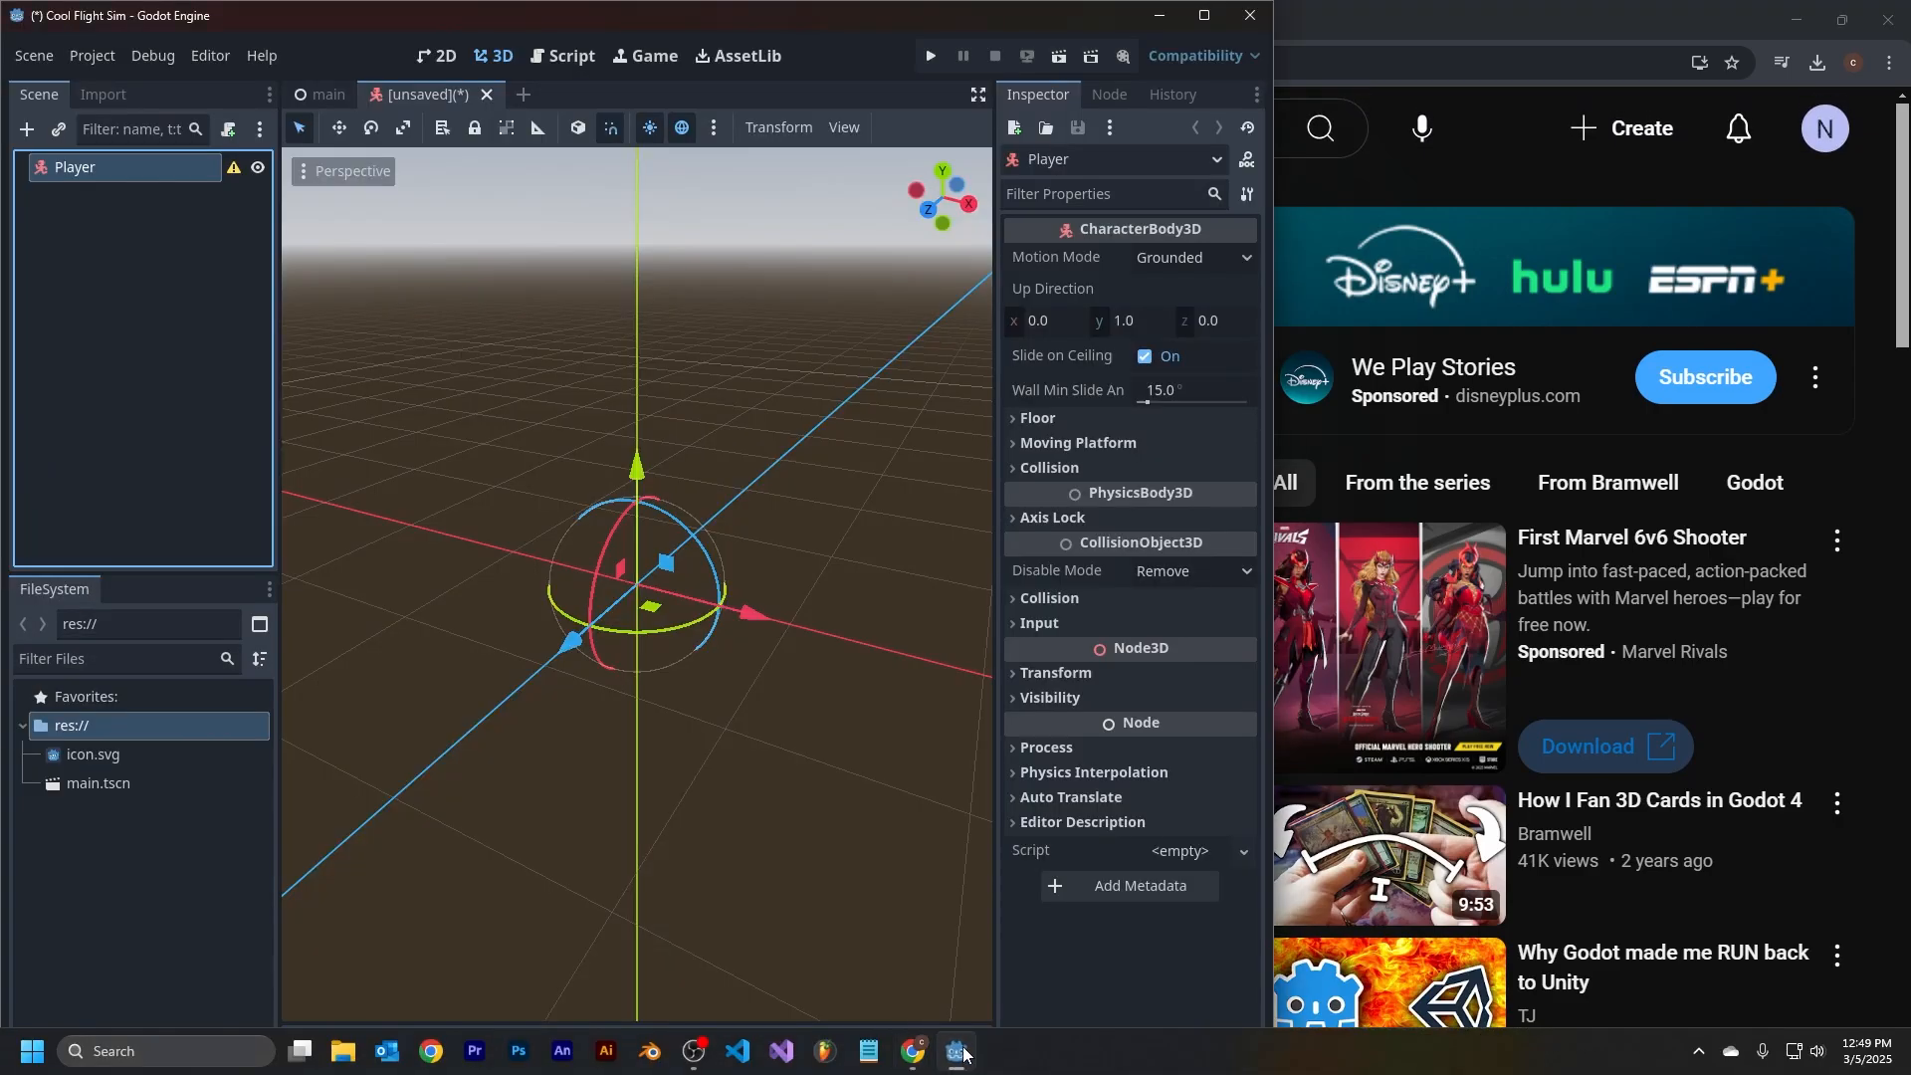
left_click(1529, 18)
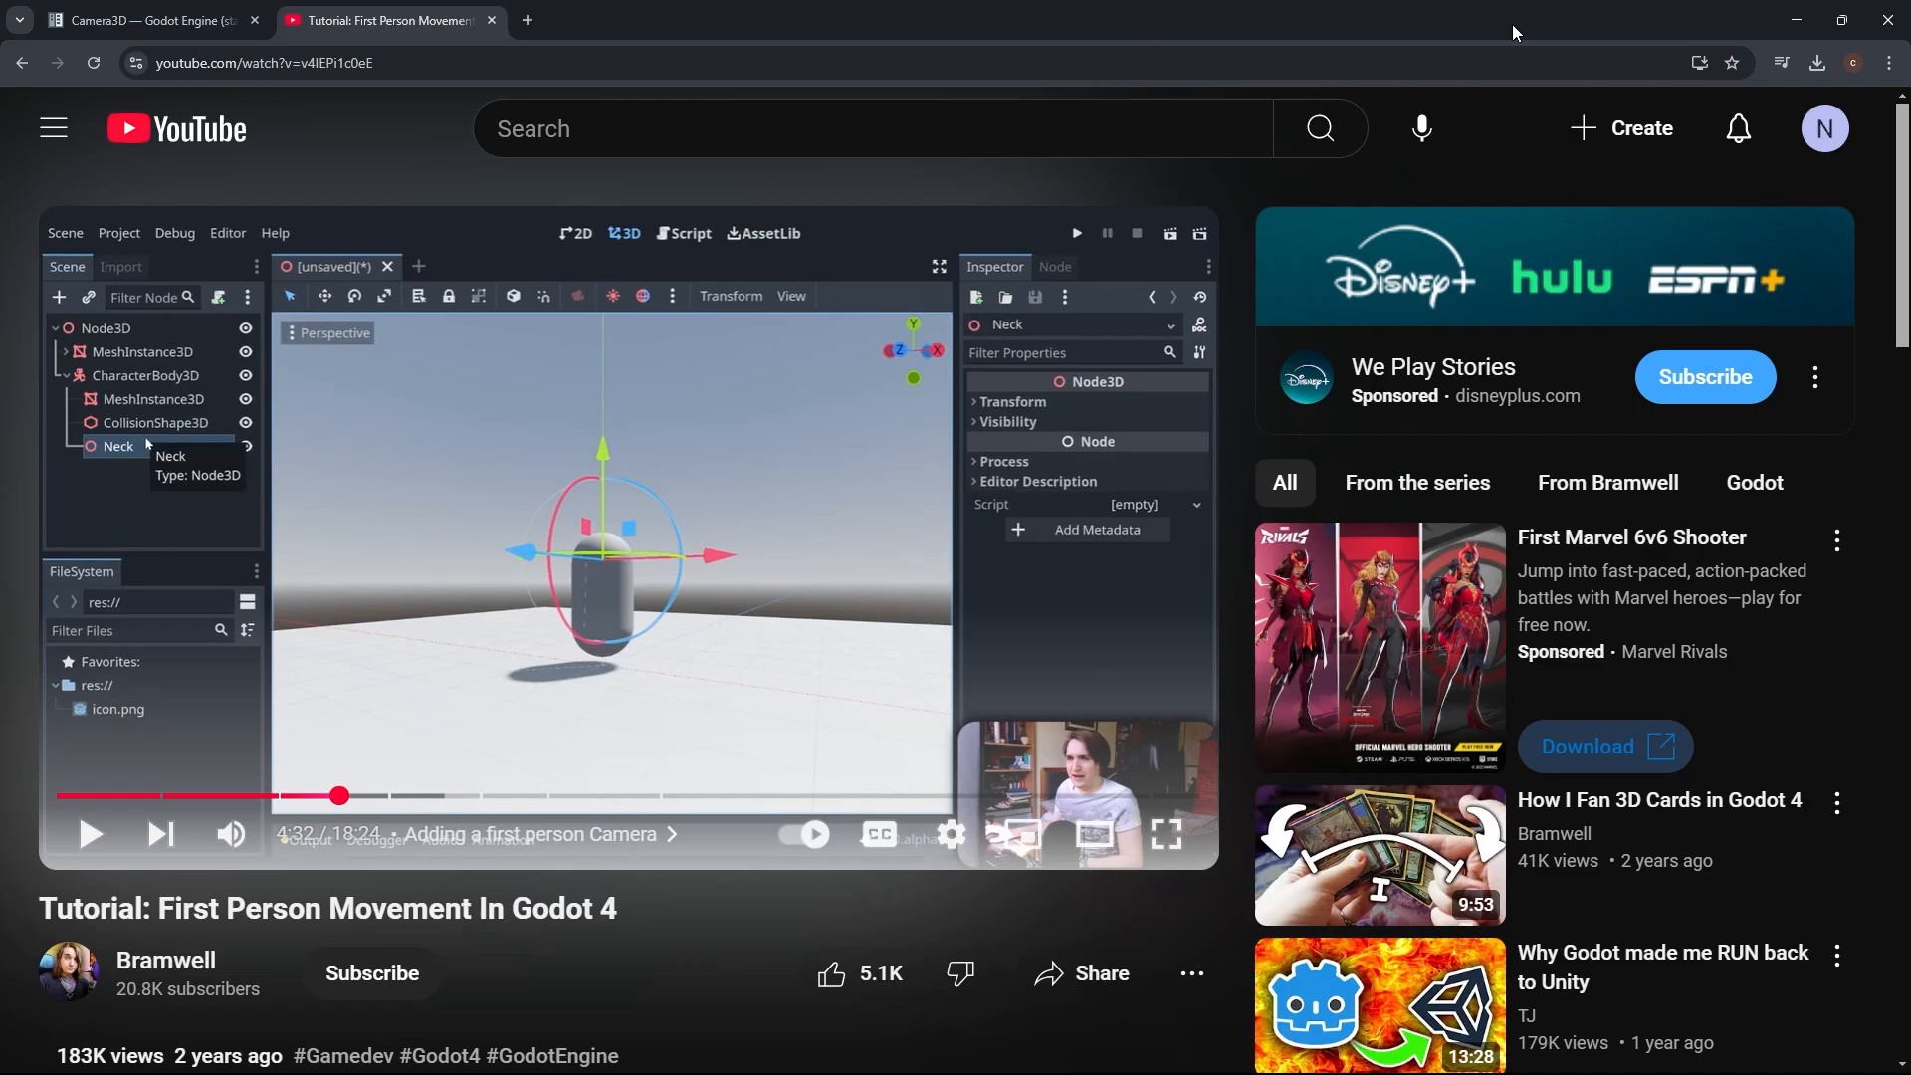
mouse_move(893, 1063)
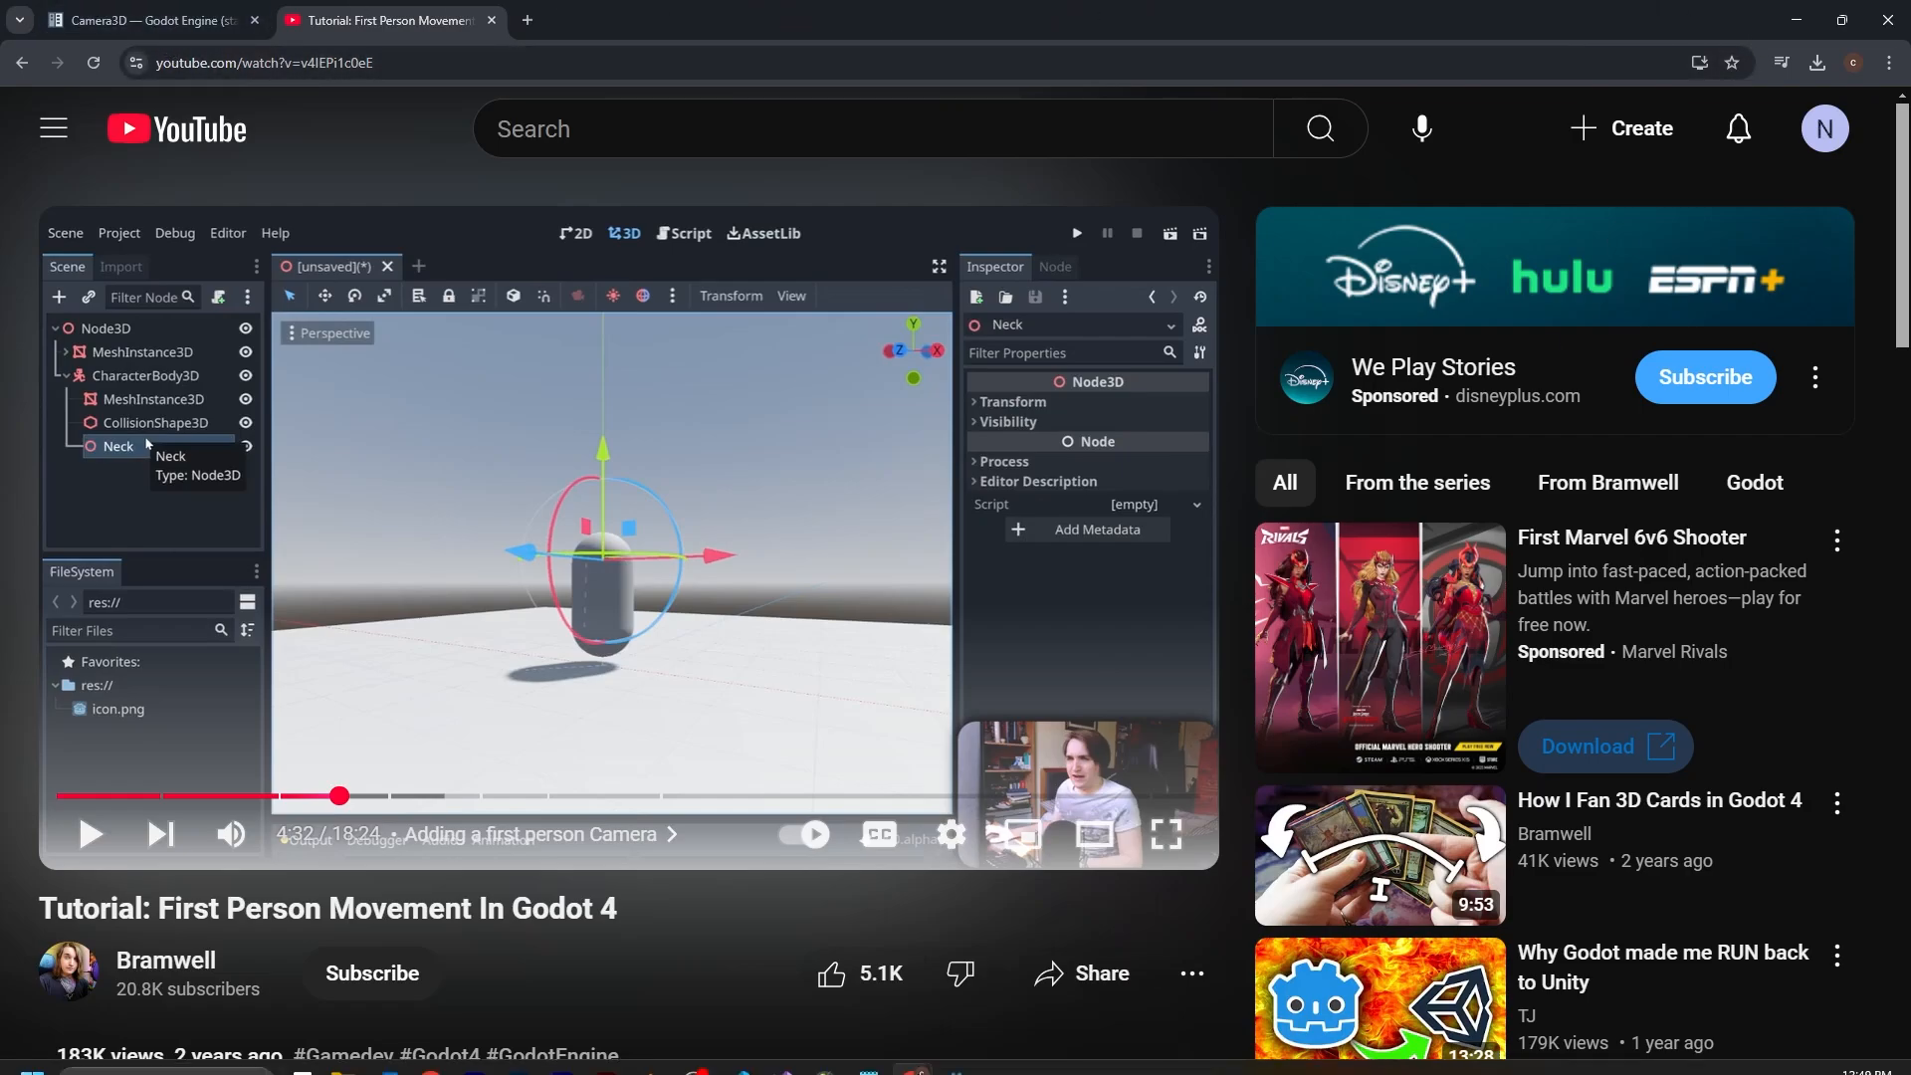
left_click(1797, 20)
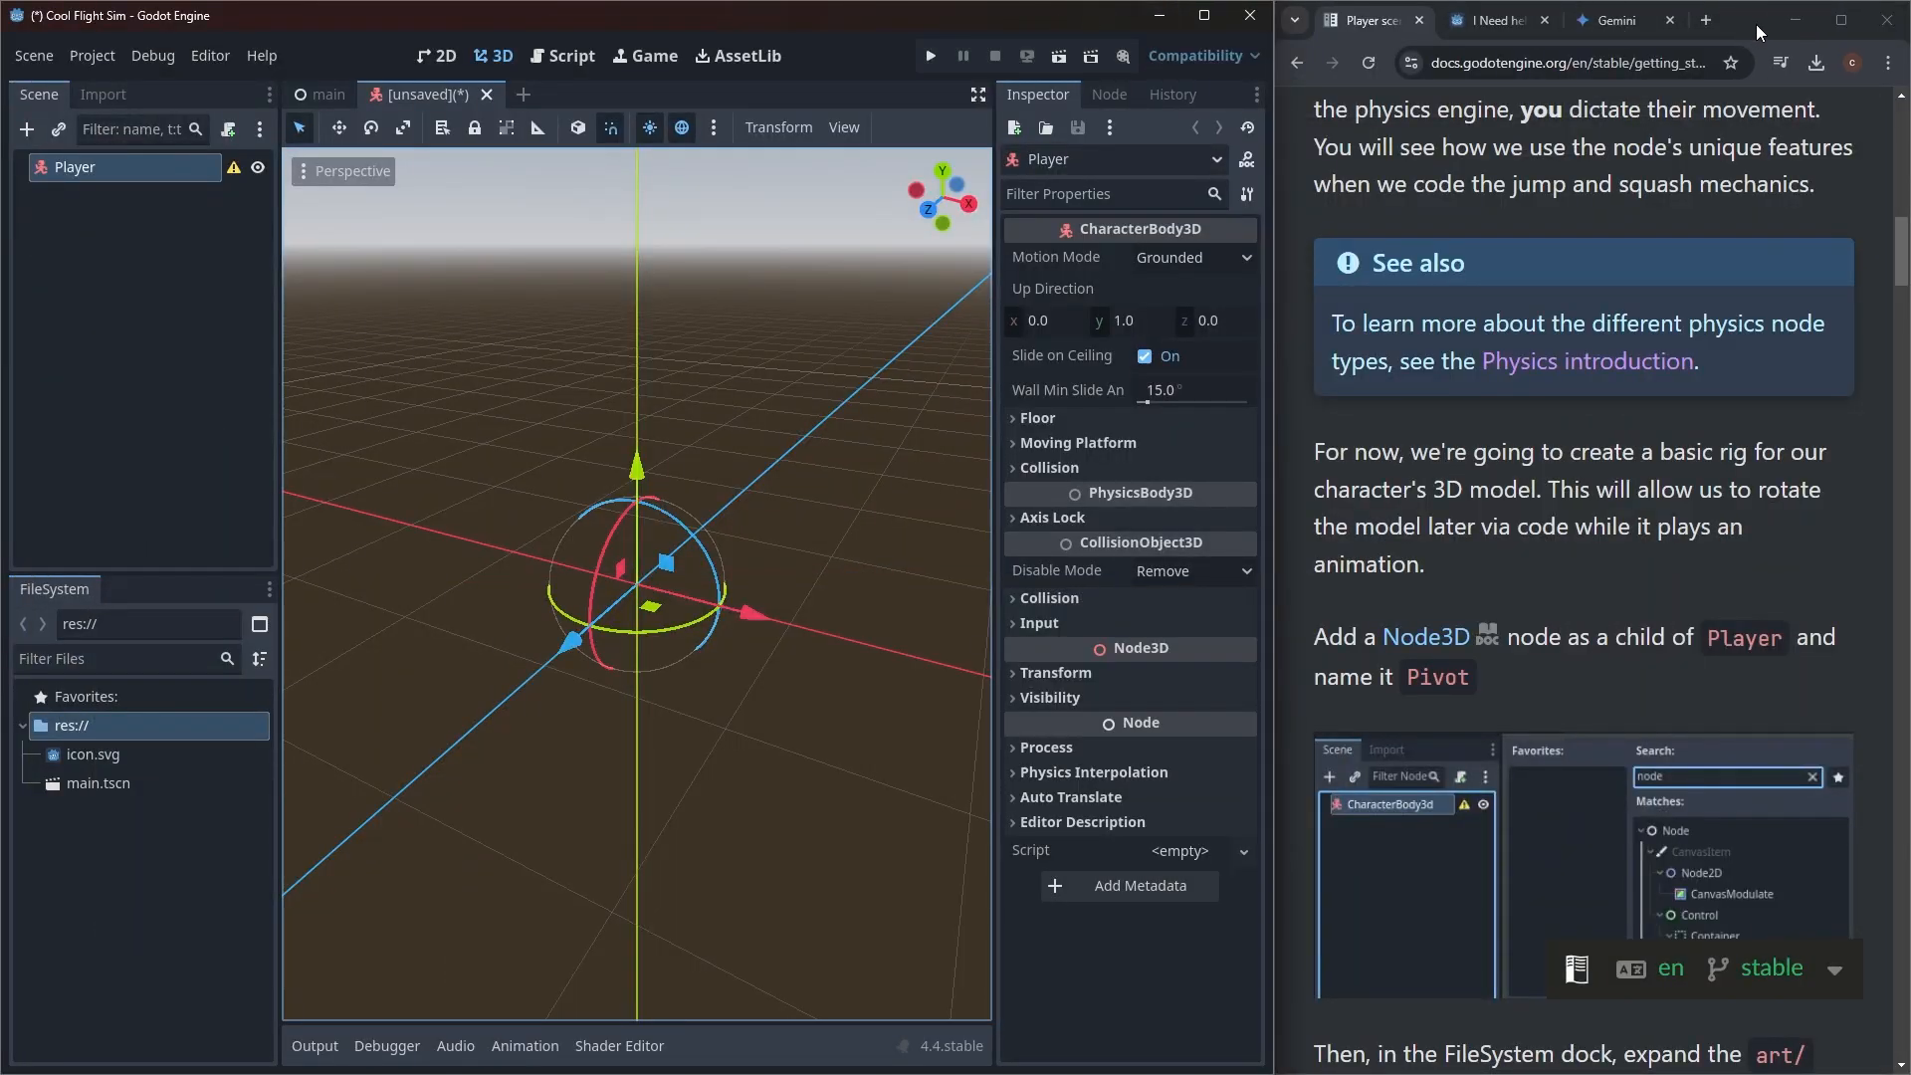
scroll(1622, 471, "down", 1)
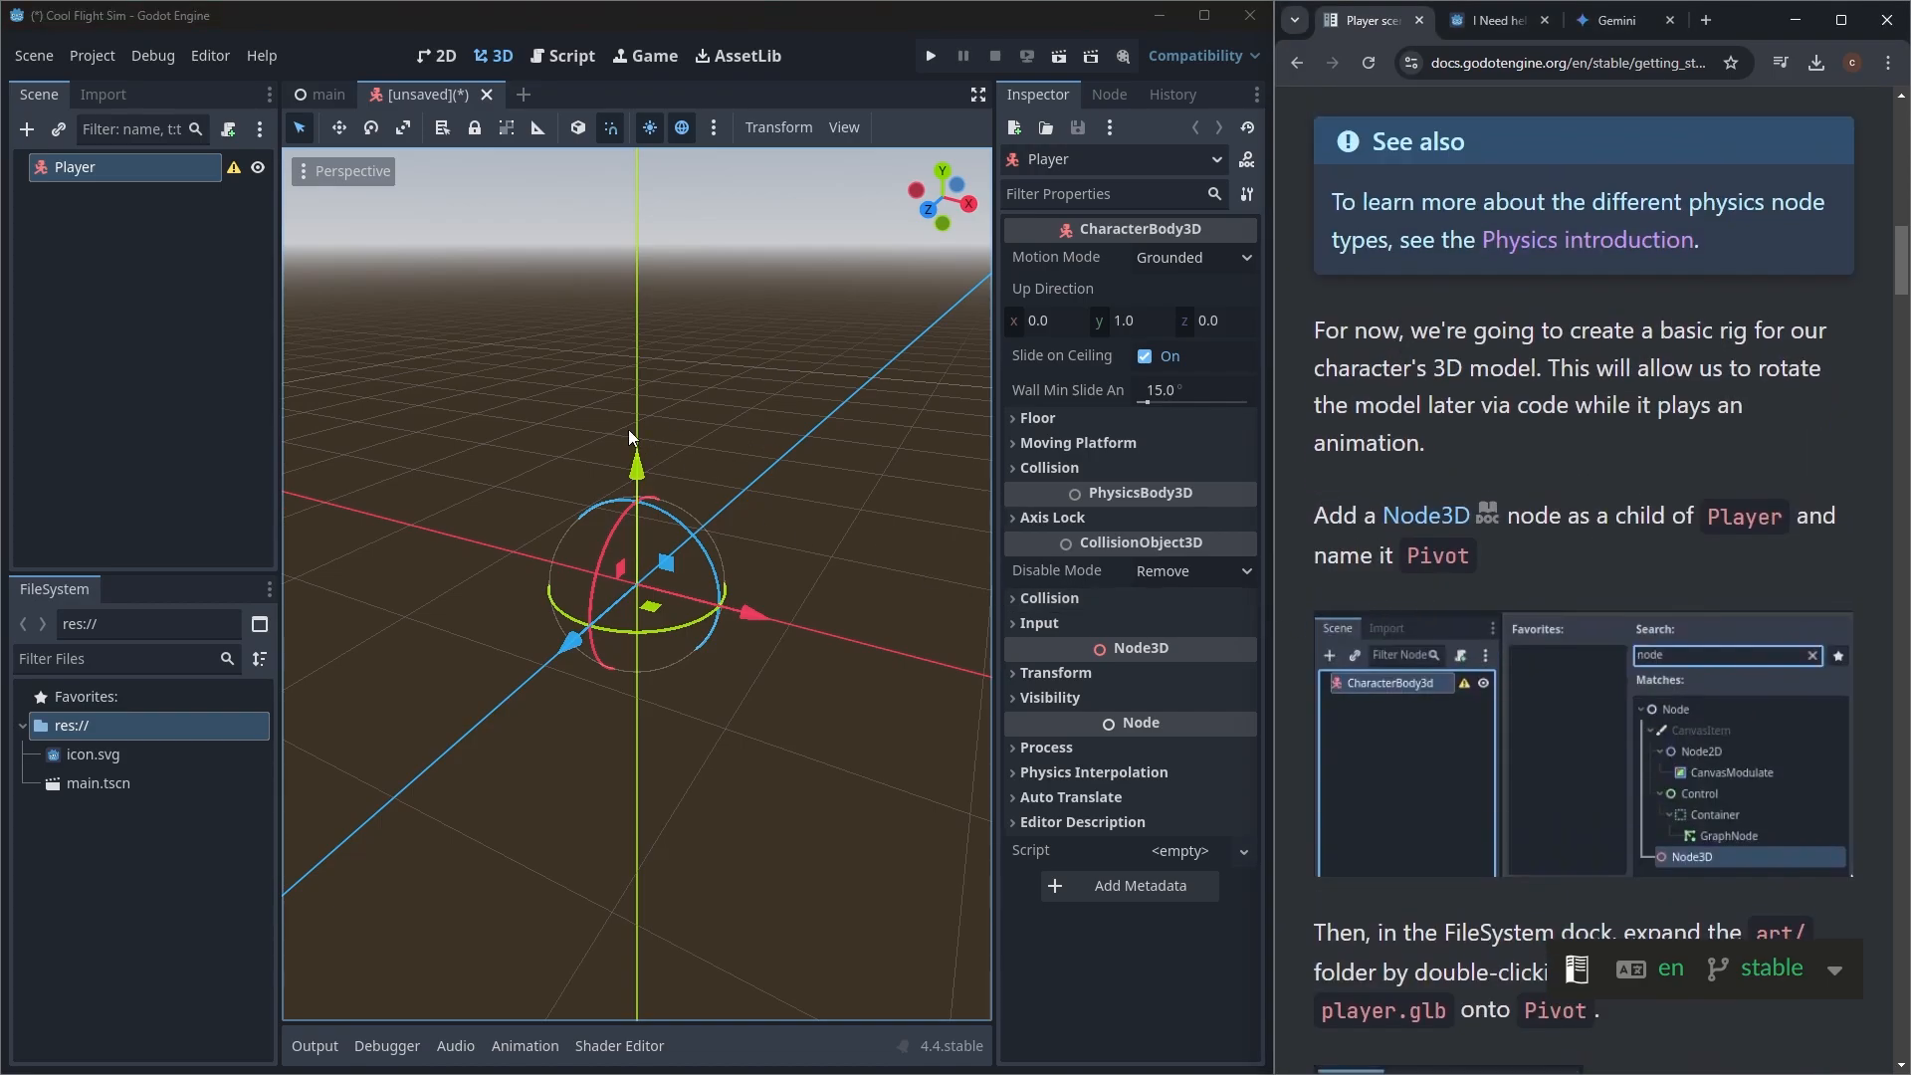
left_click(331, 95)
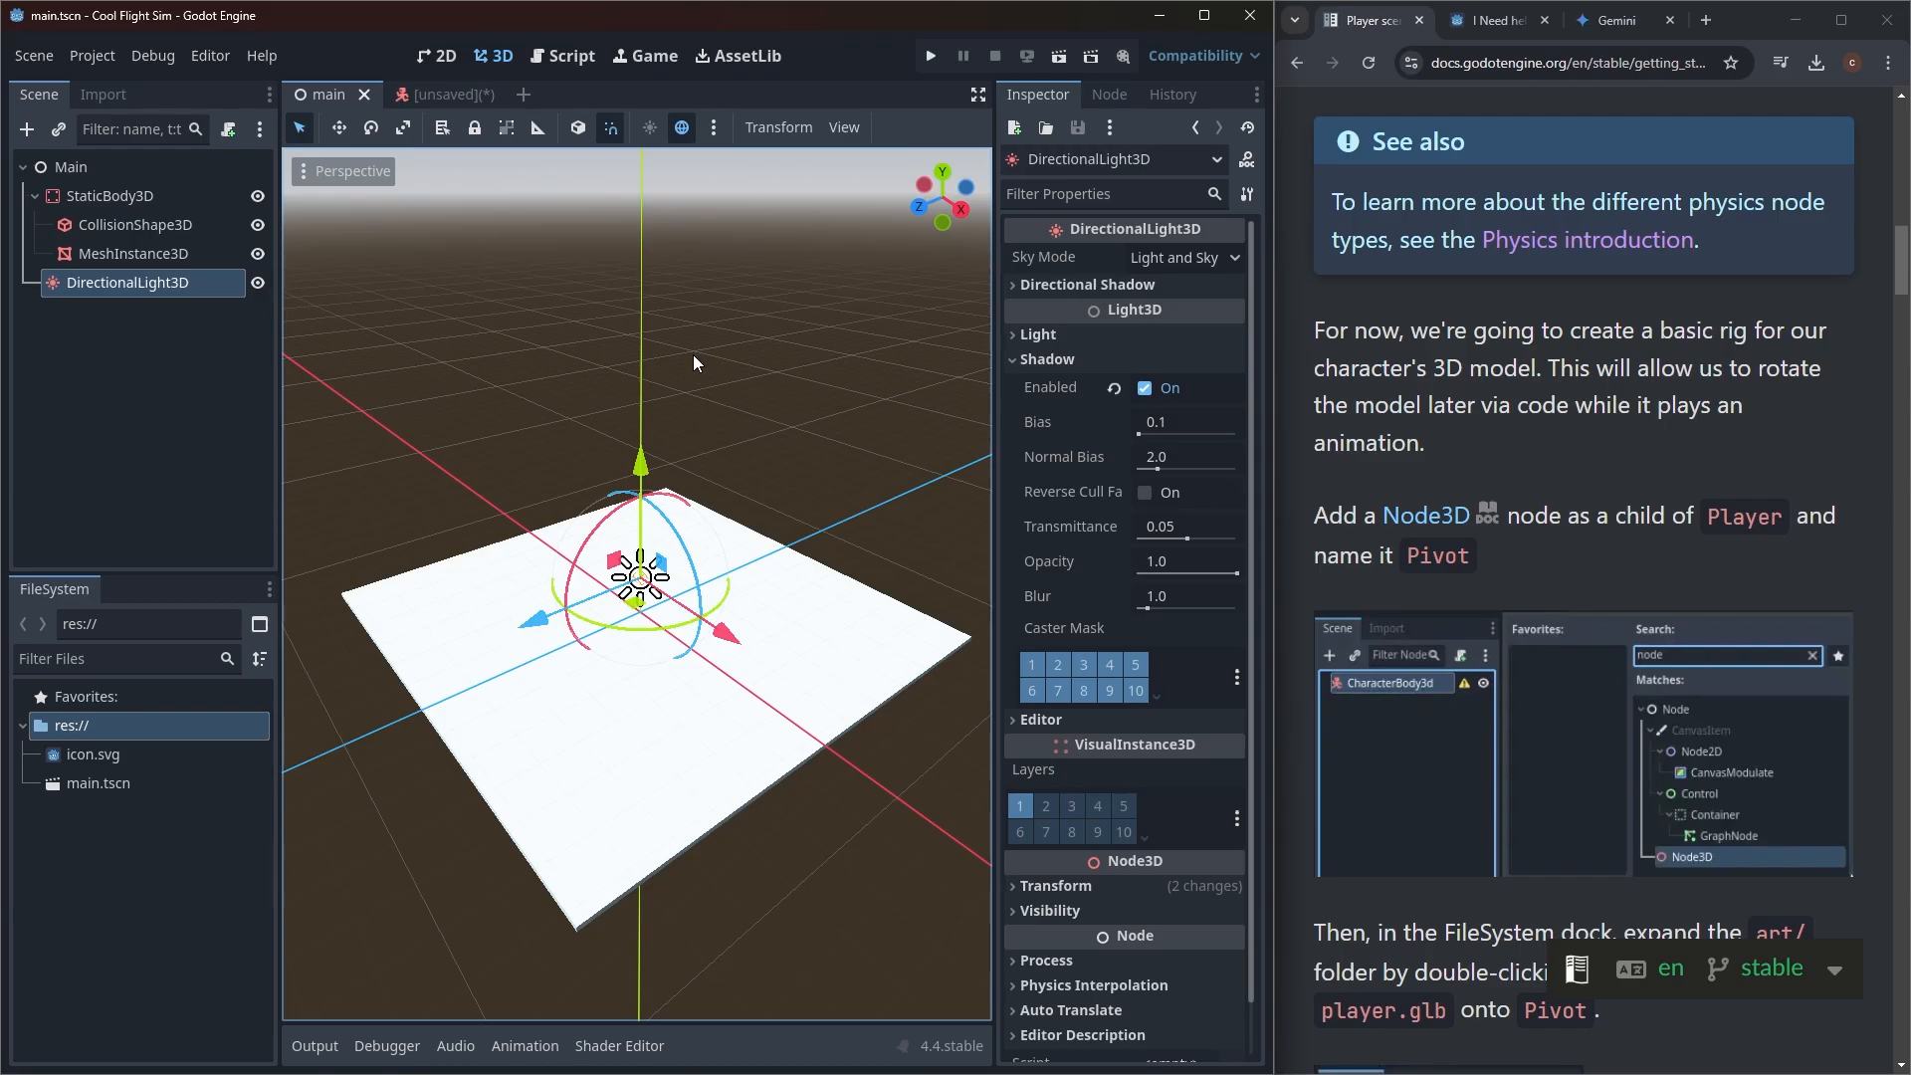
Step: Switch back to the YouTube tutorial window and examine the CharacterBody3D node hierarchy in the paused frame
mouse_move(927, 1062)
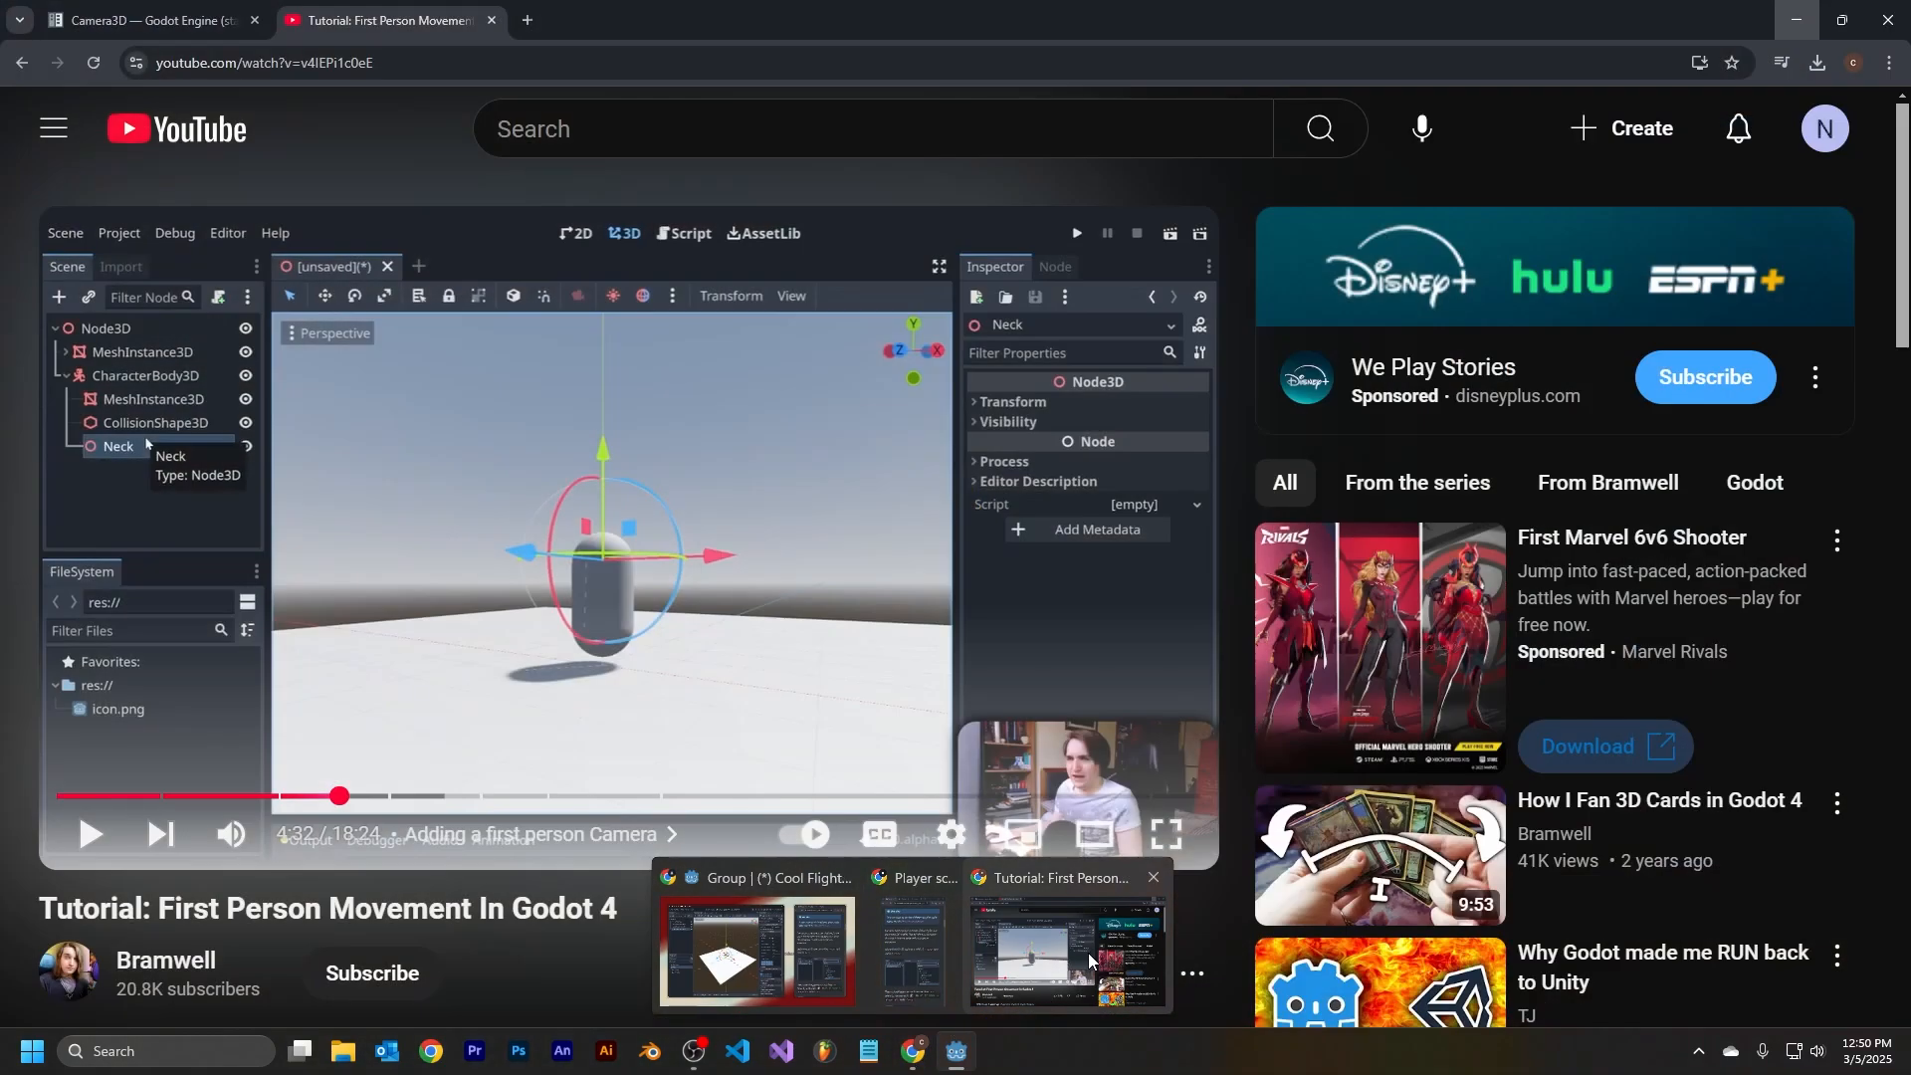
left_click(1089, 953)
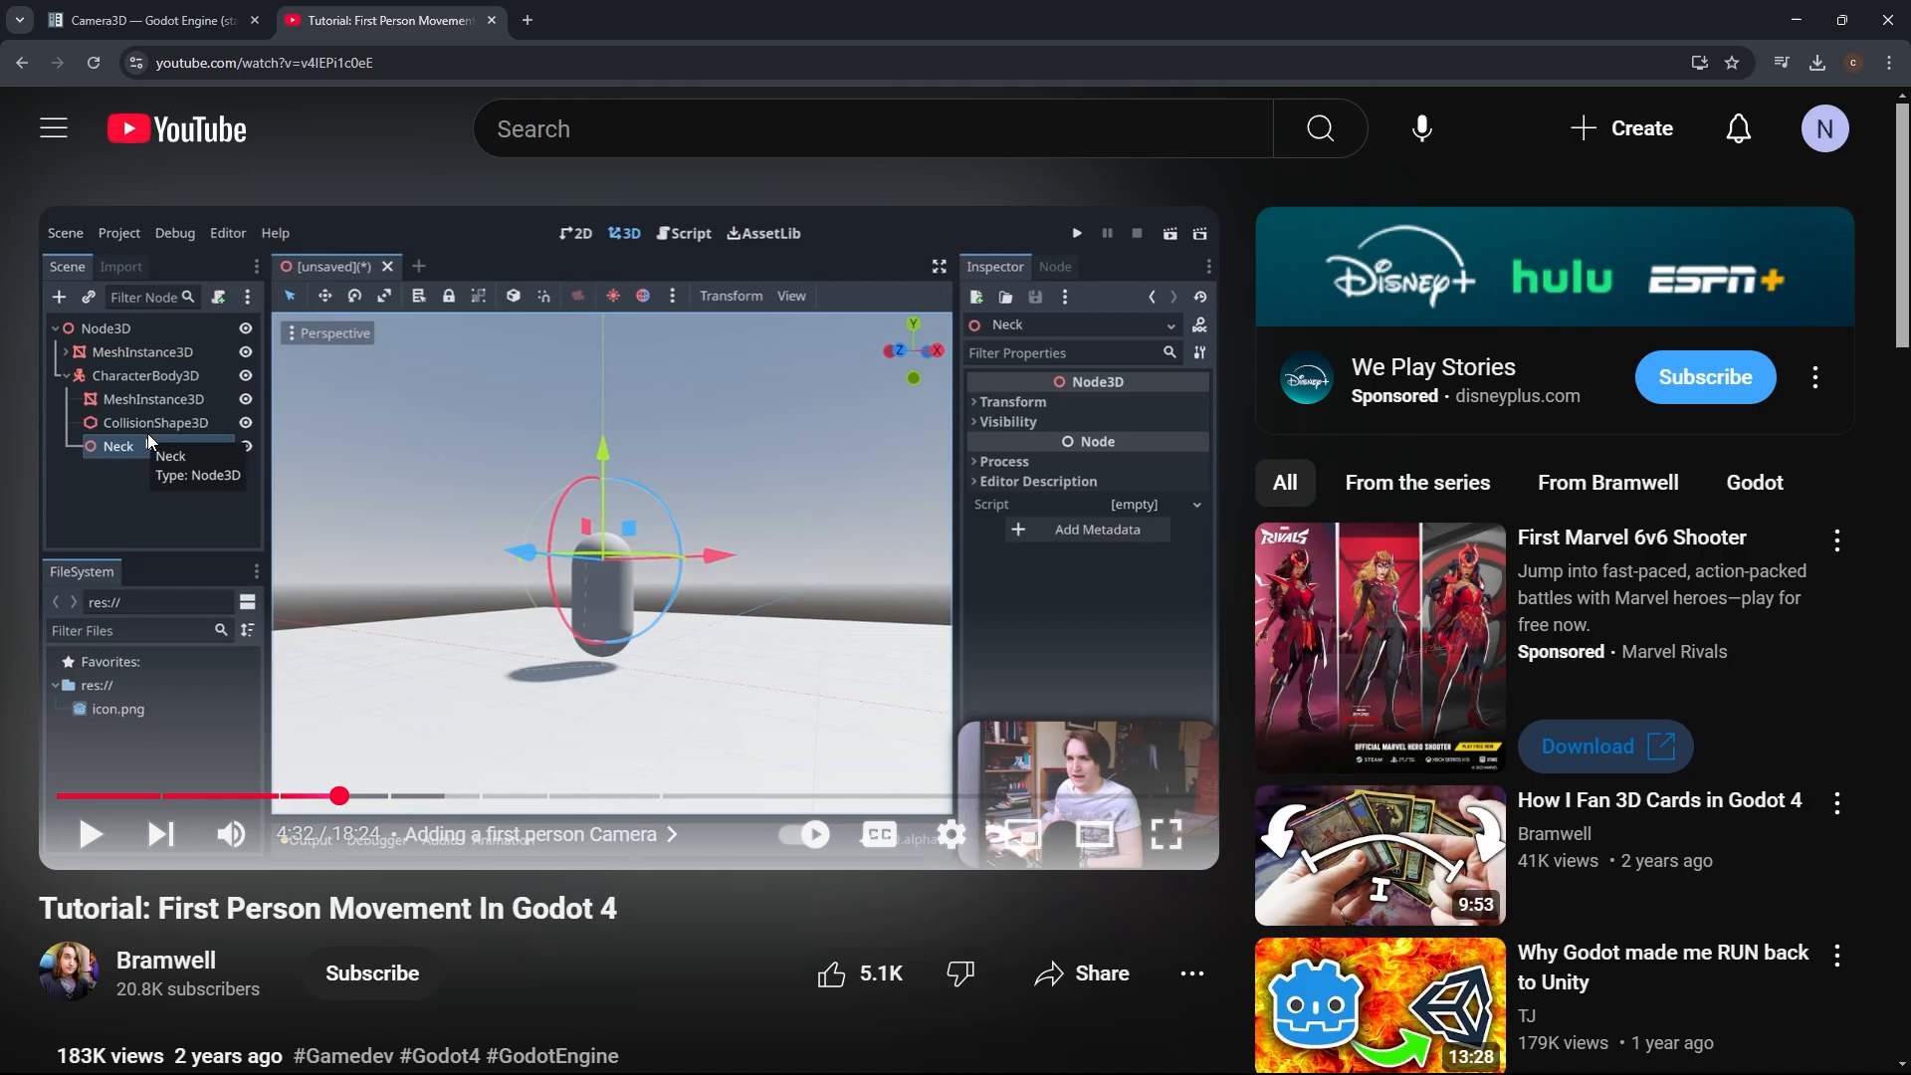
mouse_move(704, 1063)
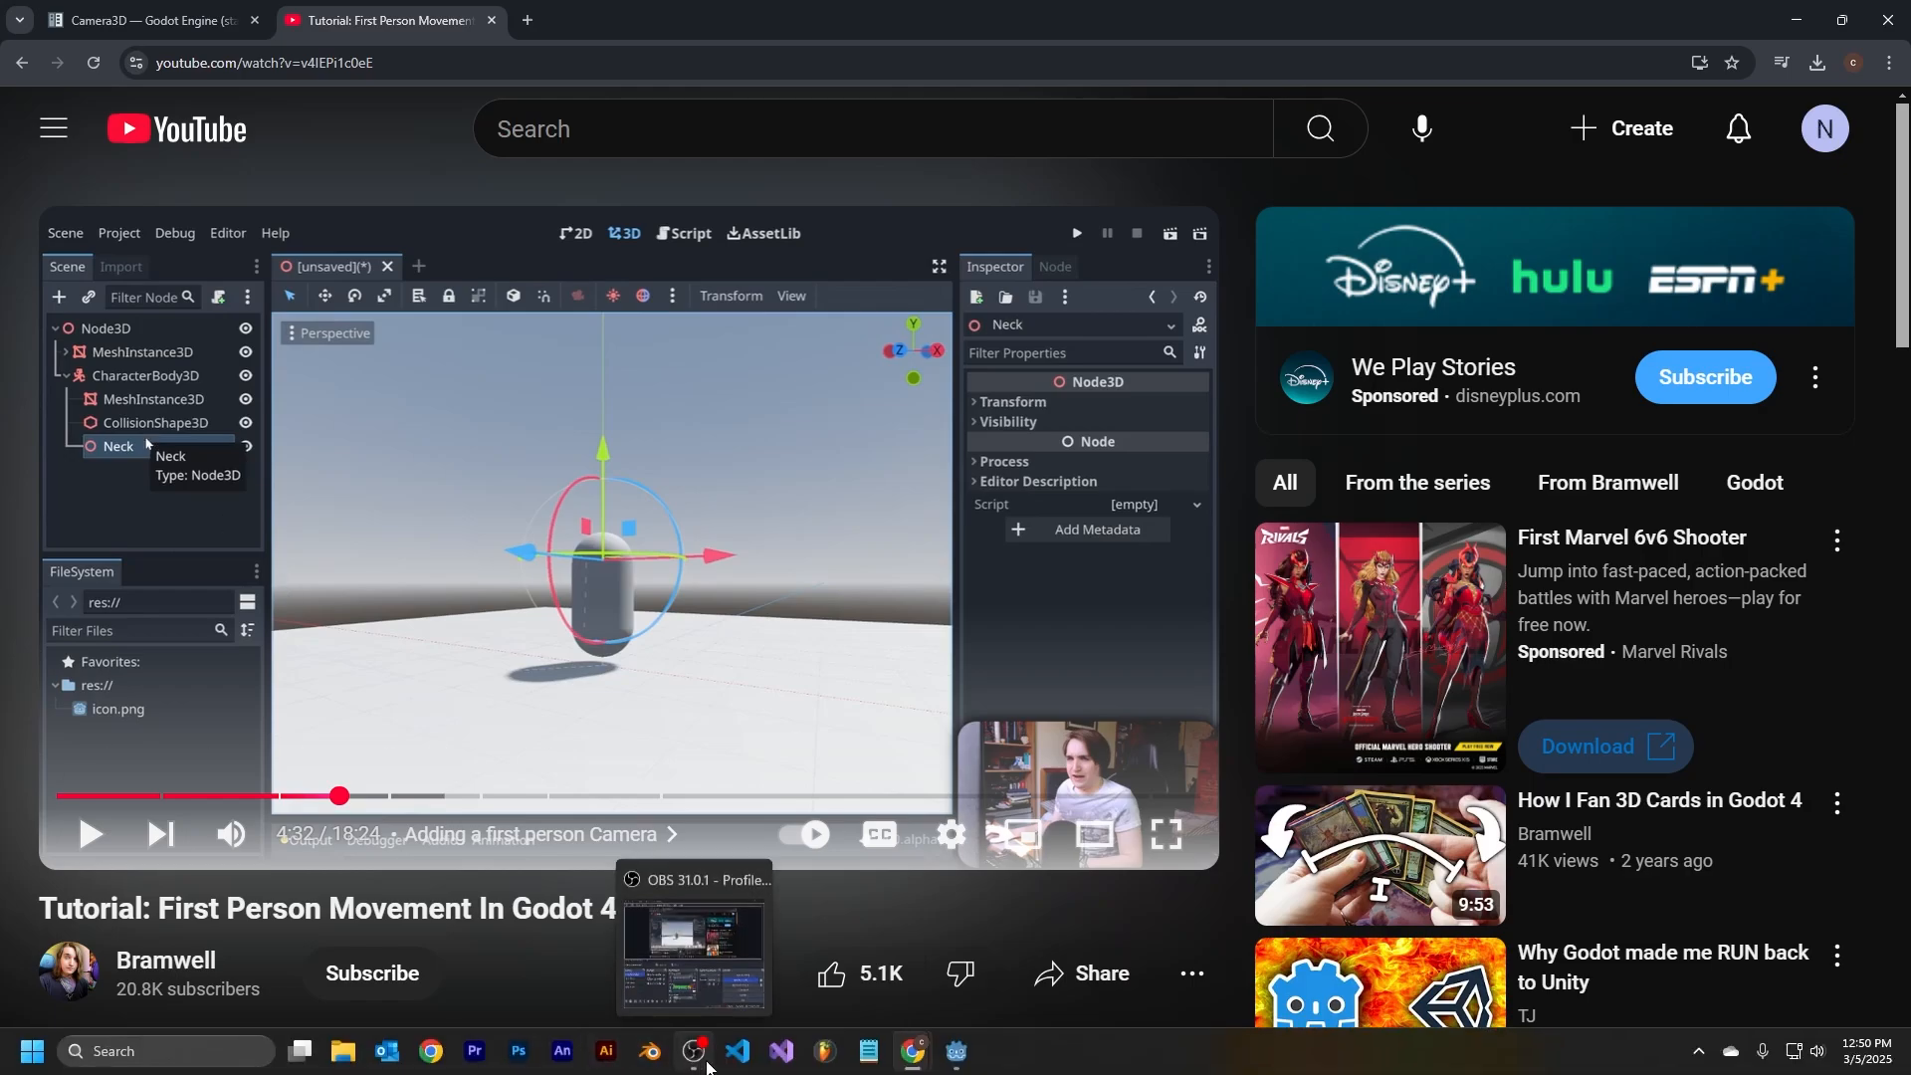
Step: Switch to Godot and open the unsaved Player scene
mouse_move(917, 1055)
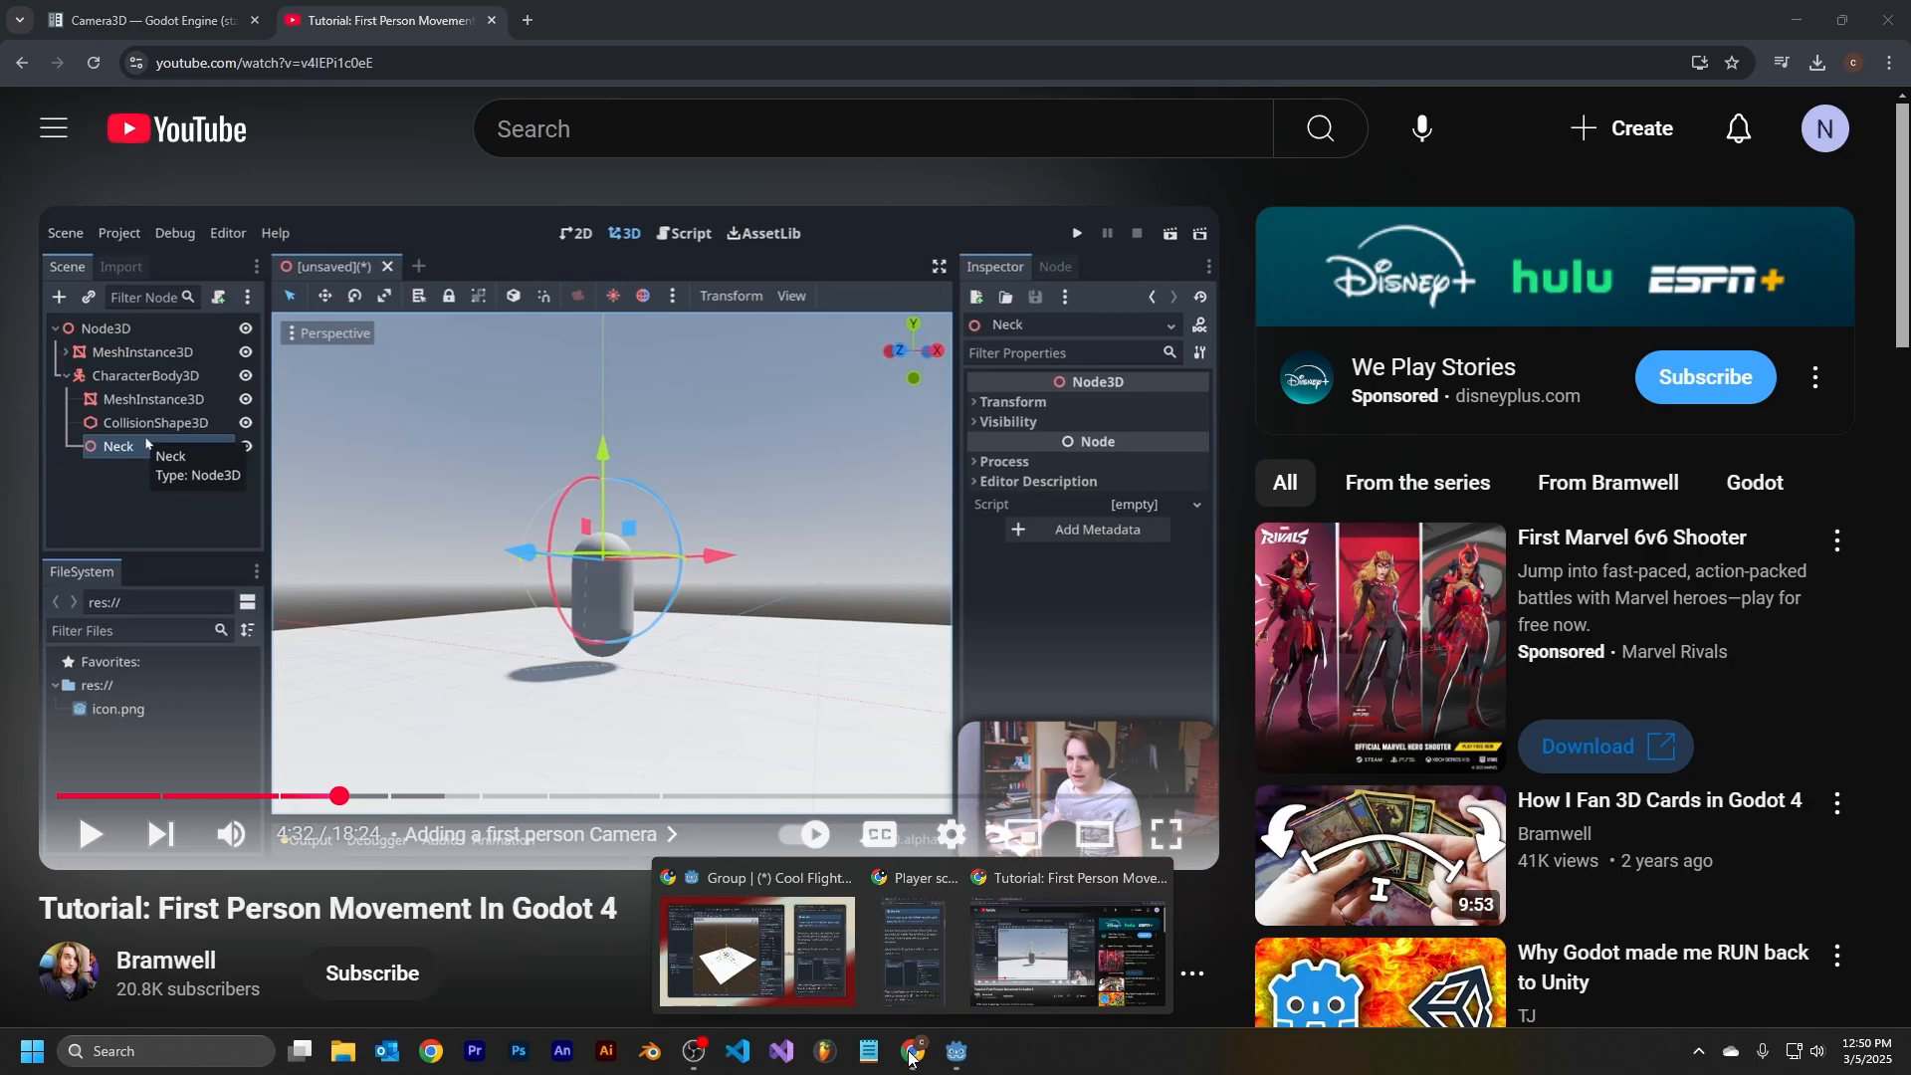
left_click(957, 1053)
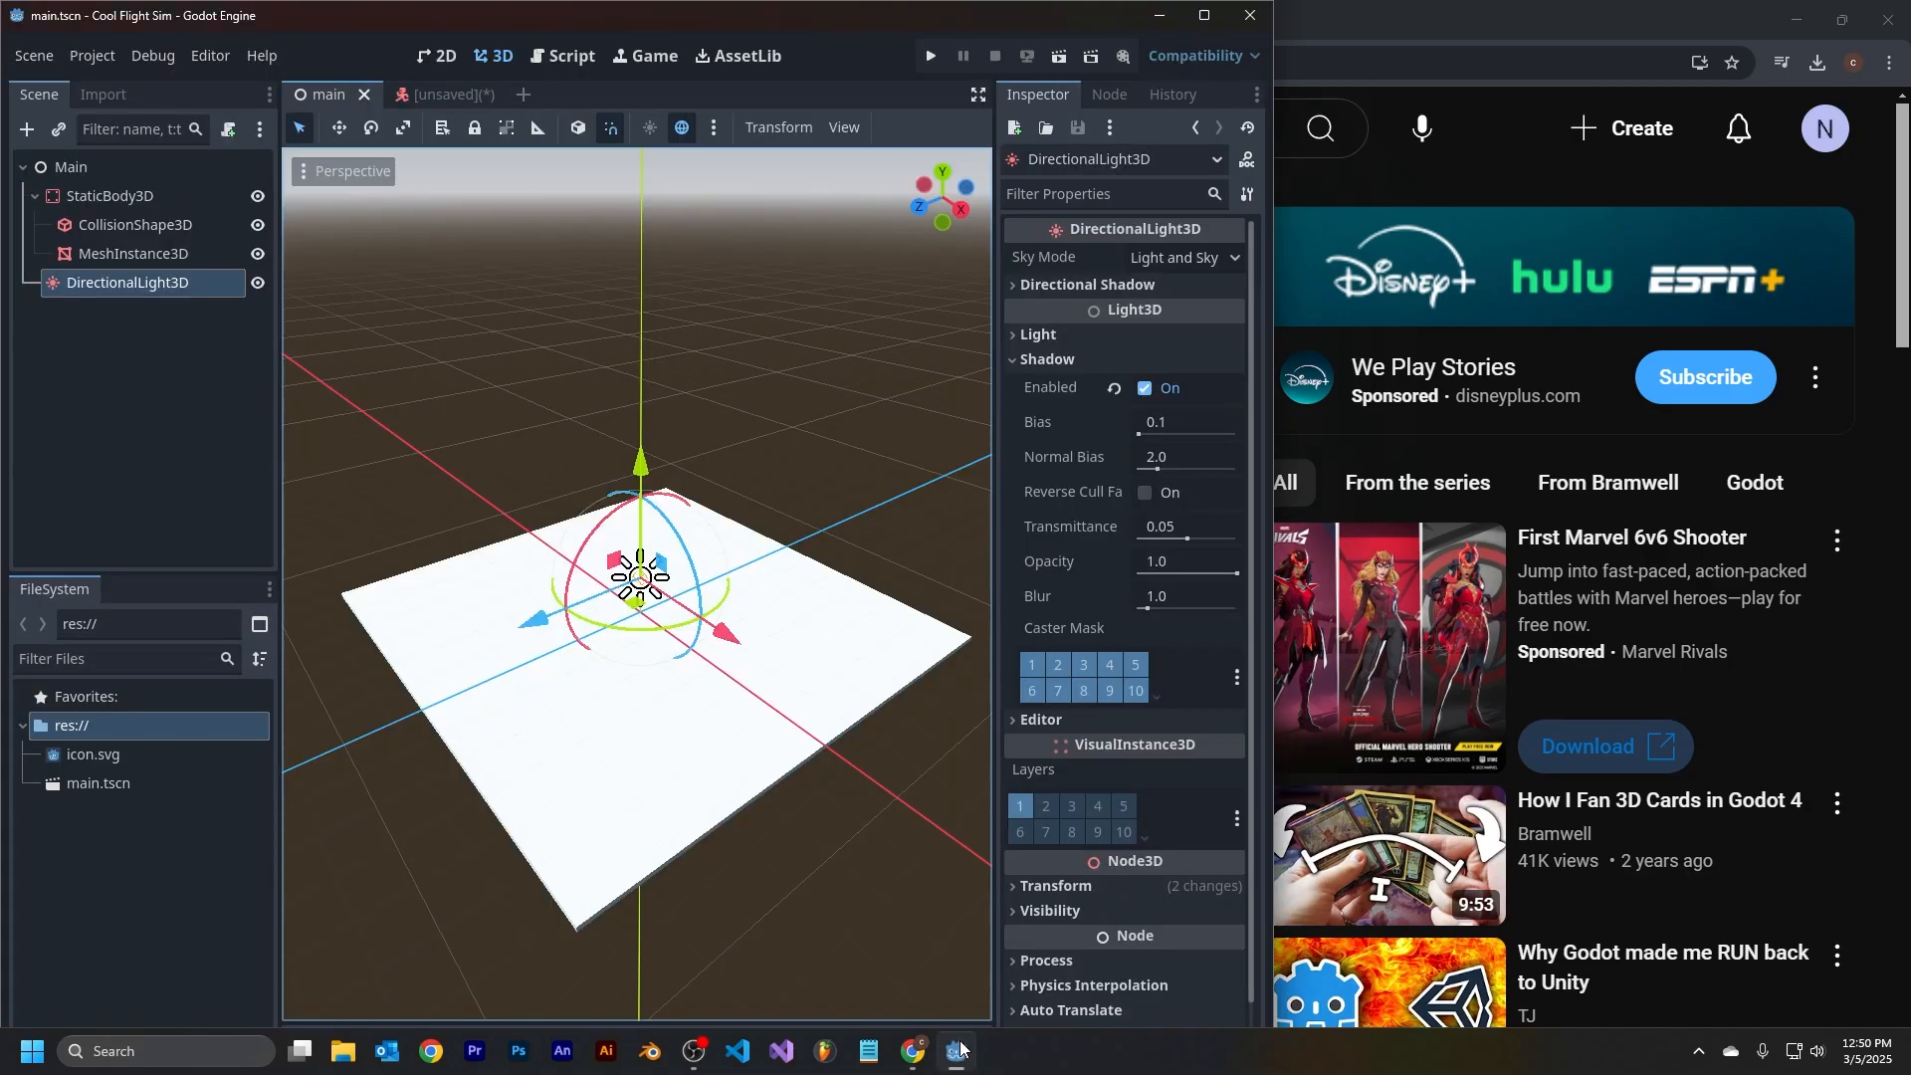
left_click(452, 92)
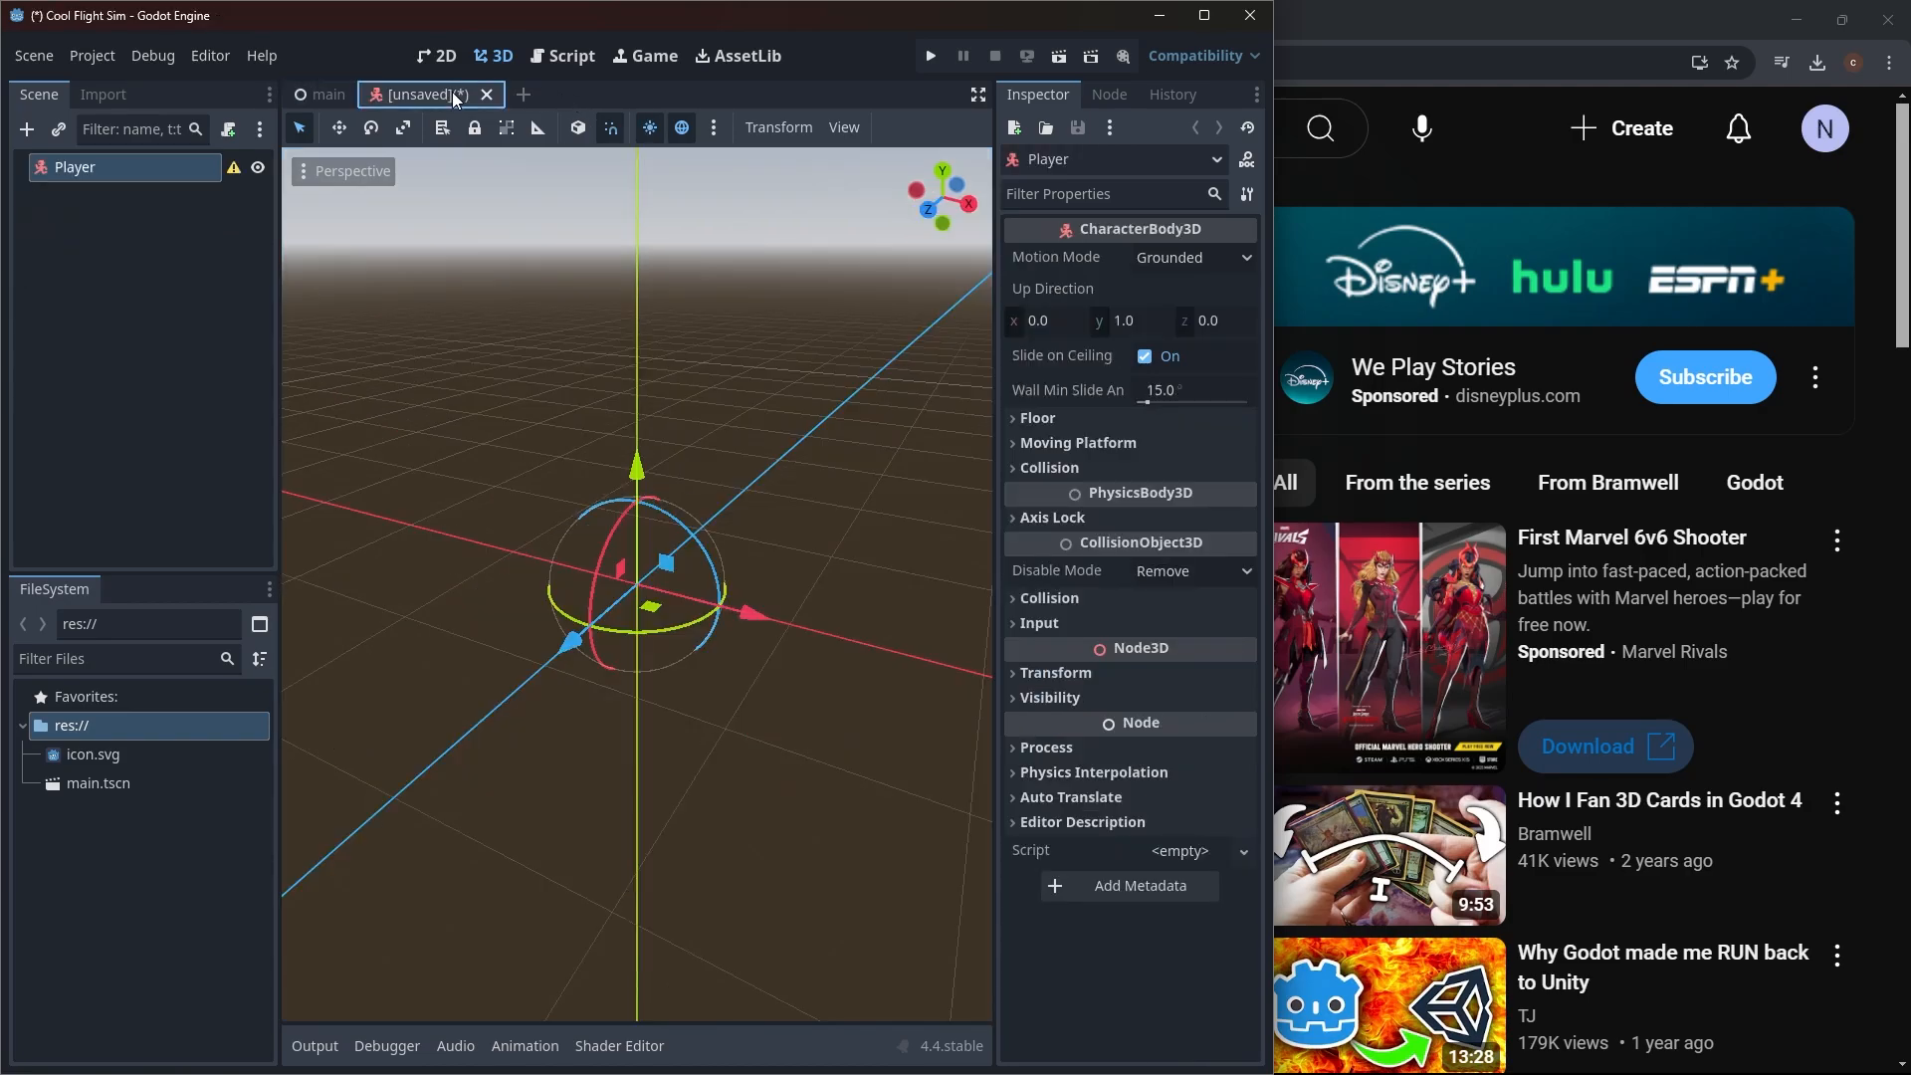
right_click(86, 165)
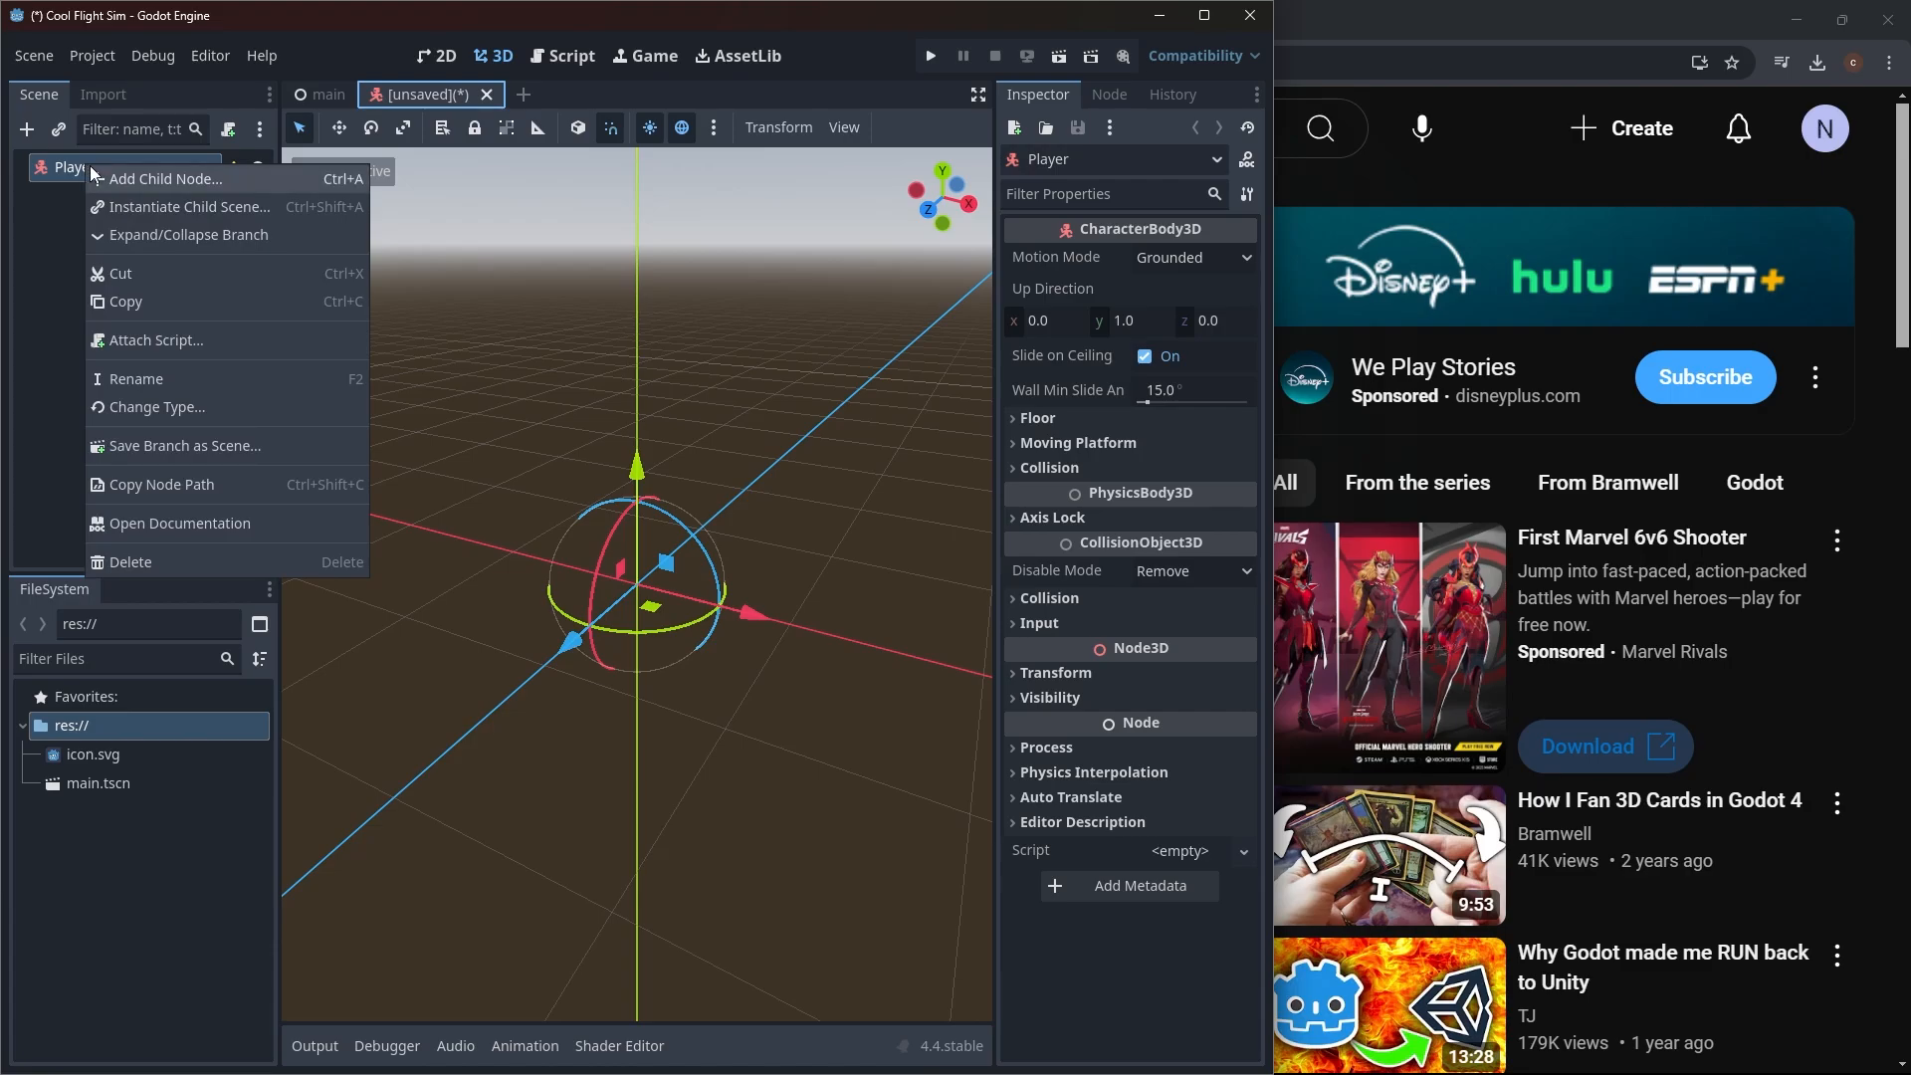
left_click(76, 170)
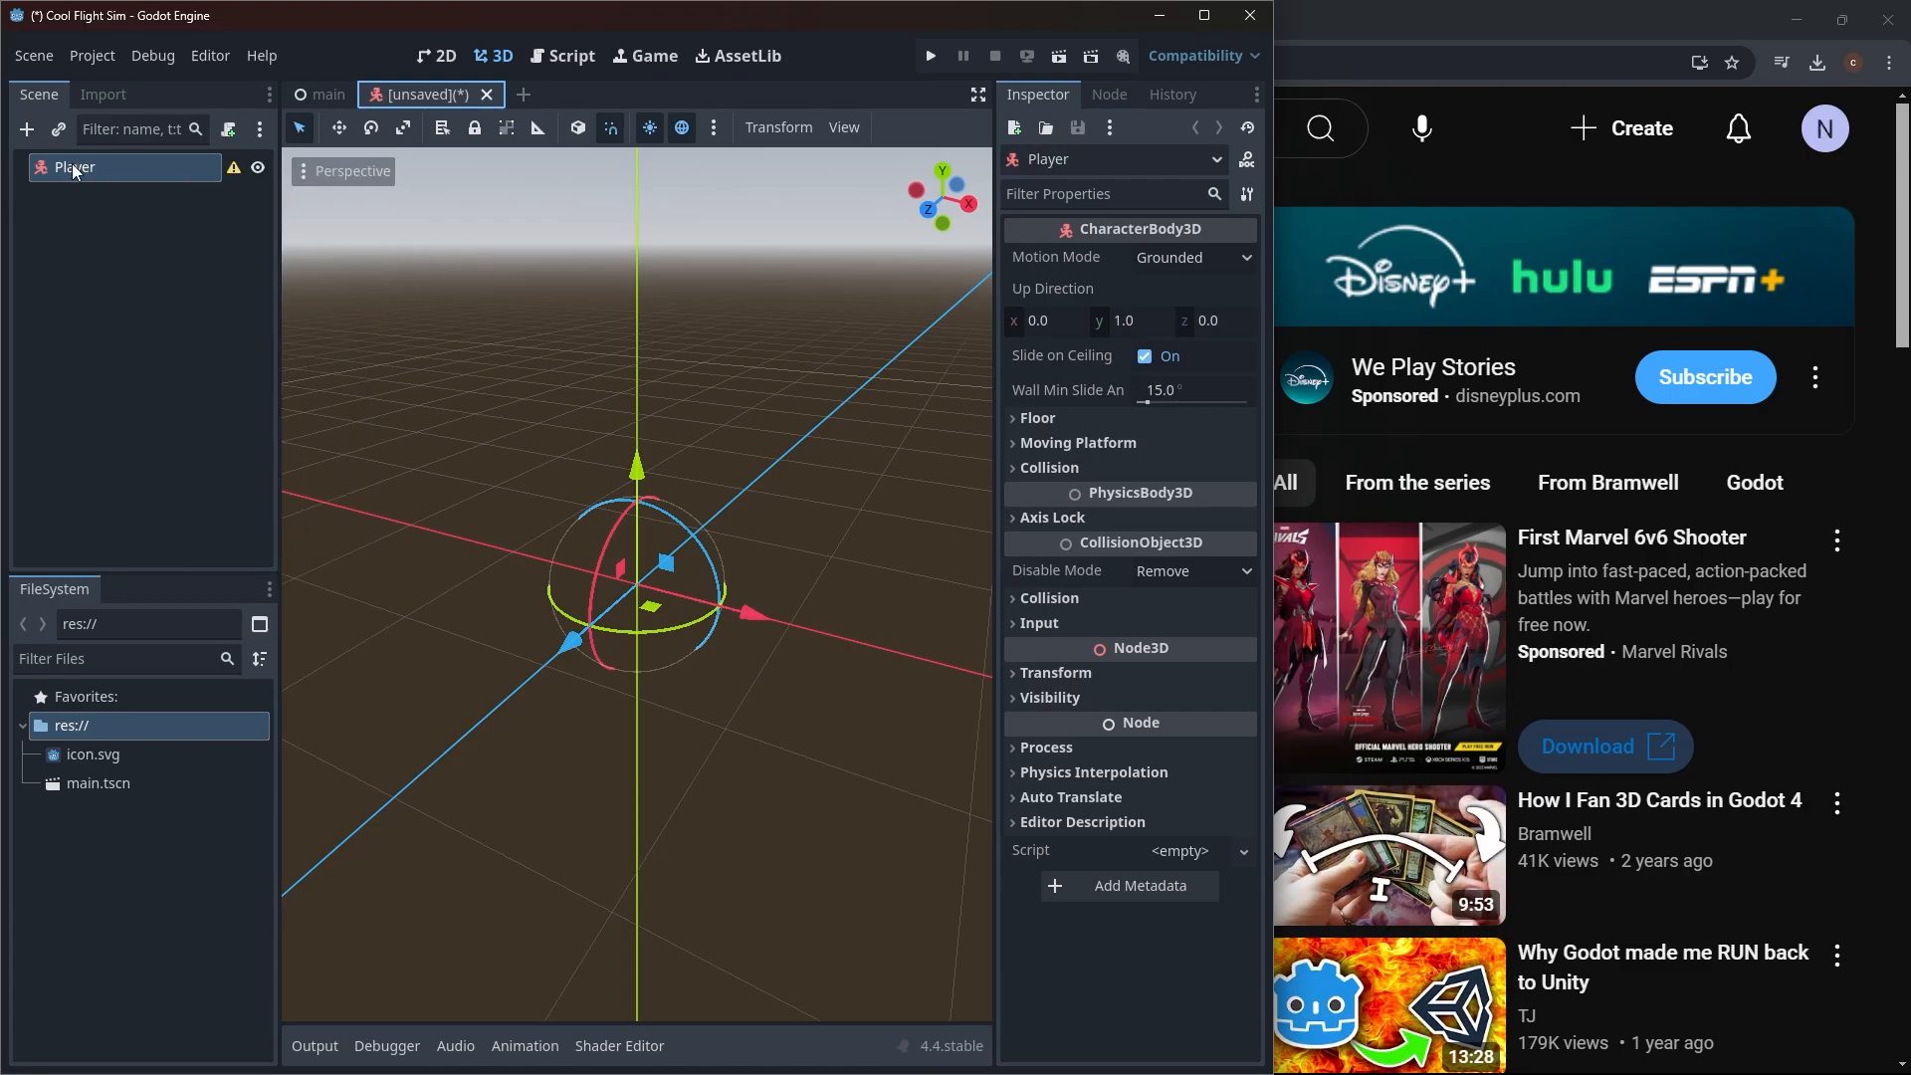
key("ctrl+a")
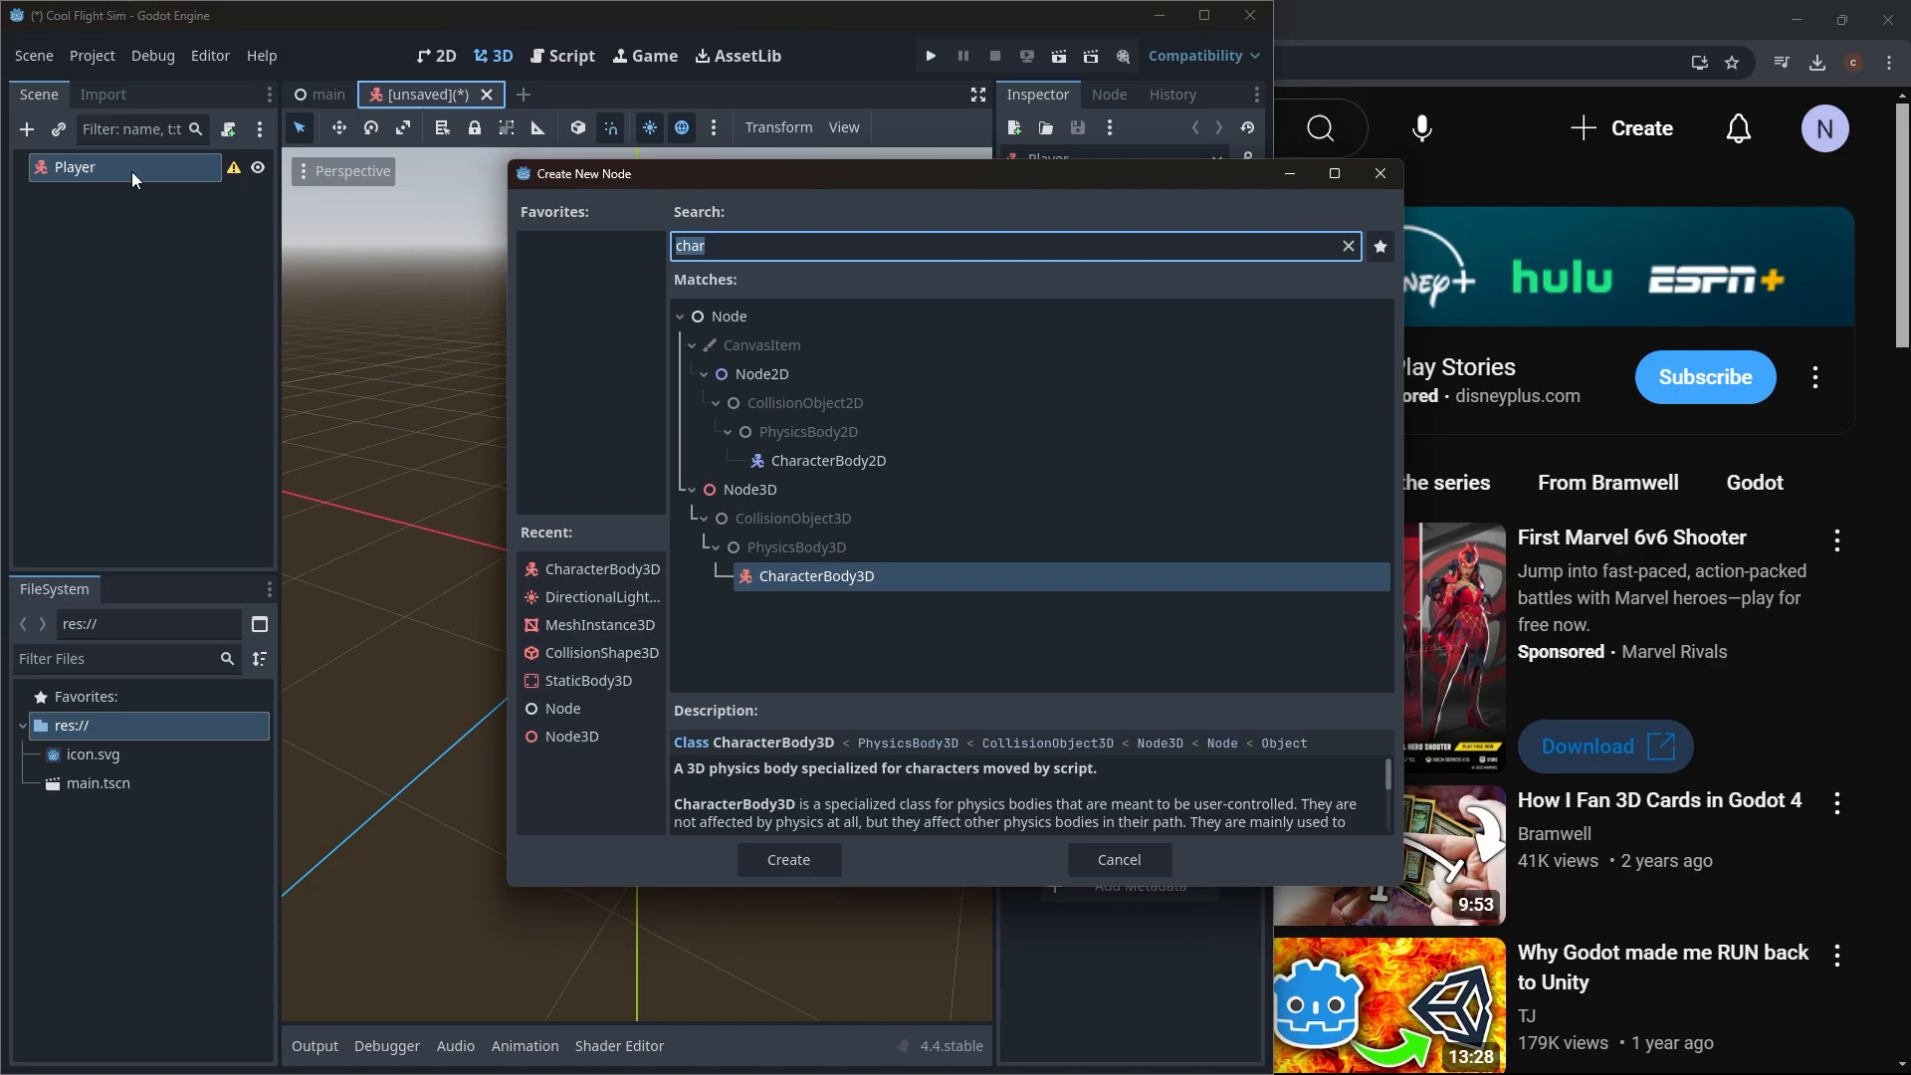
left_click(600, 652)
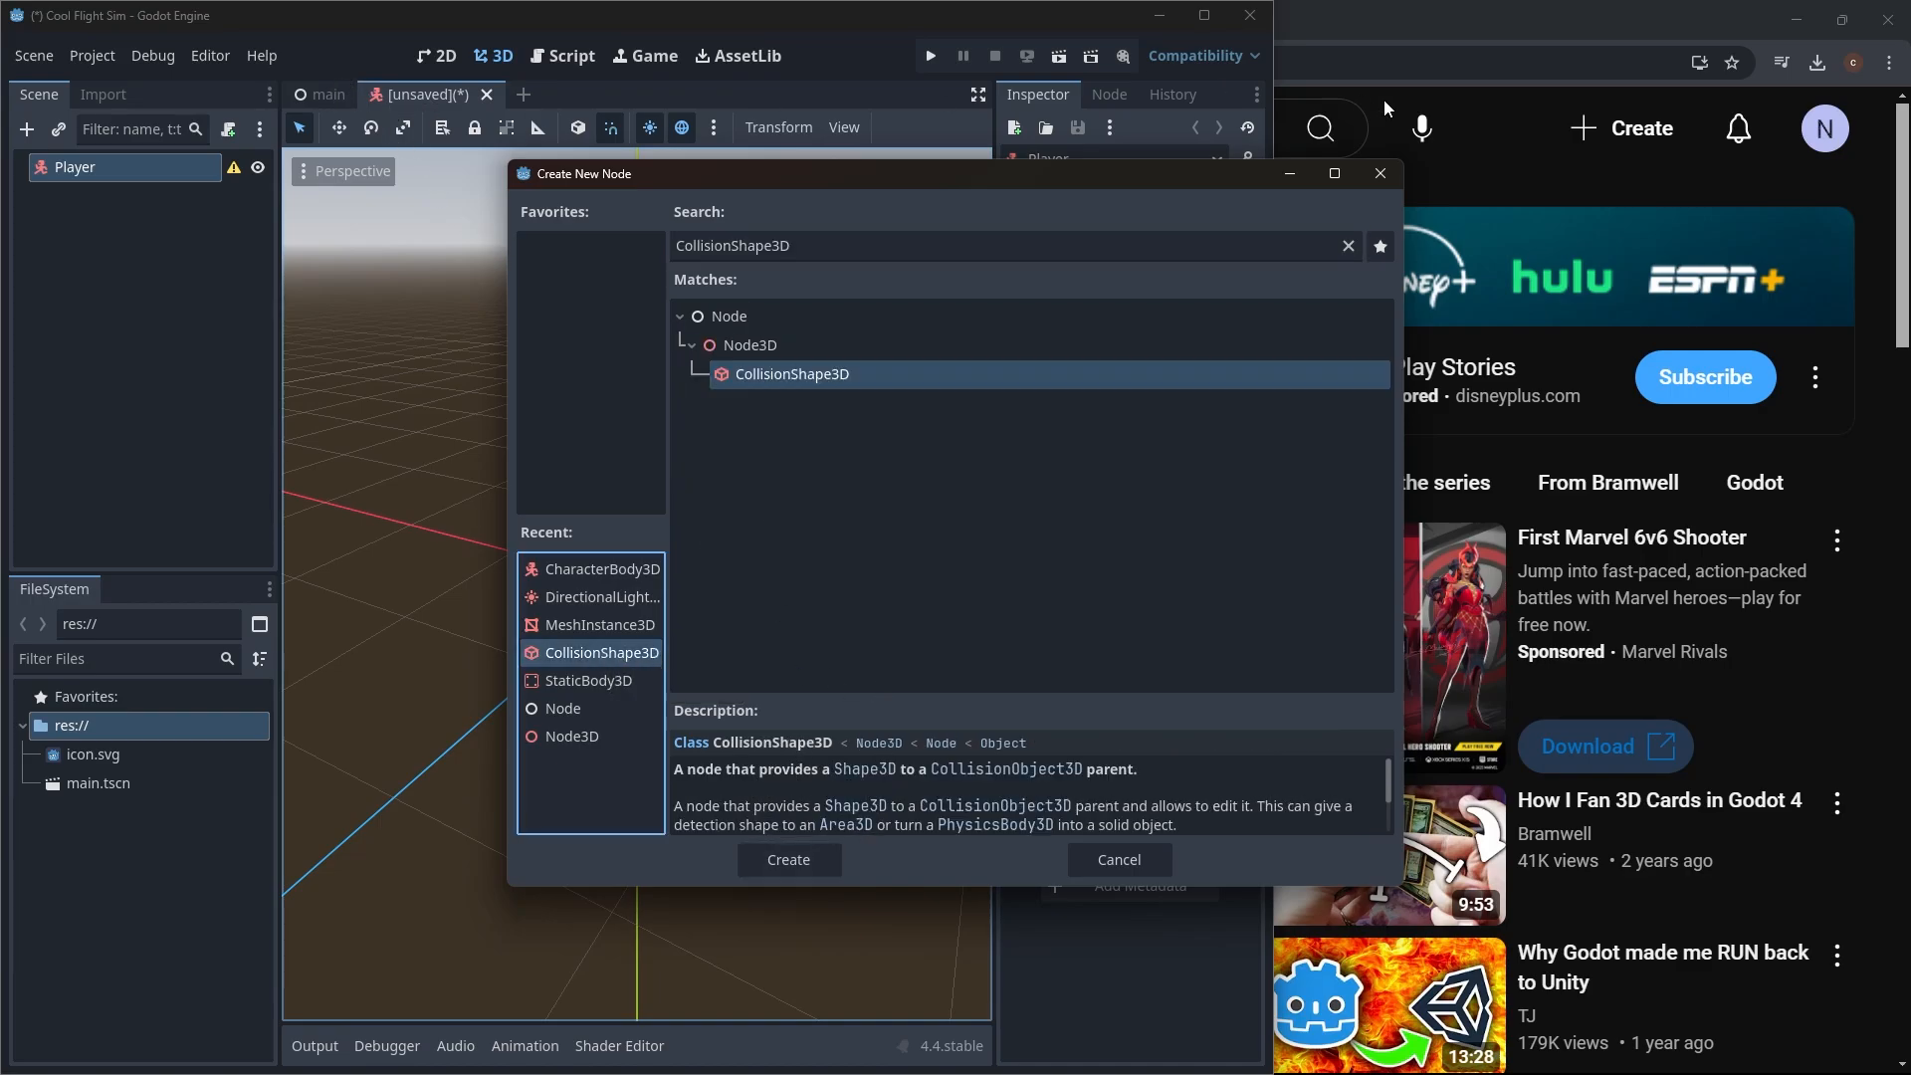
left_click(1379, 178)
Step: Check the node structure of the main scene and return to the unsaved Player scene
left_click(328, 93)
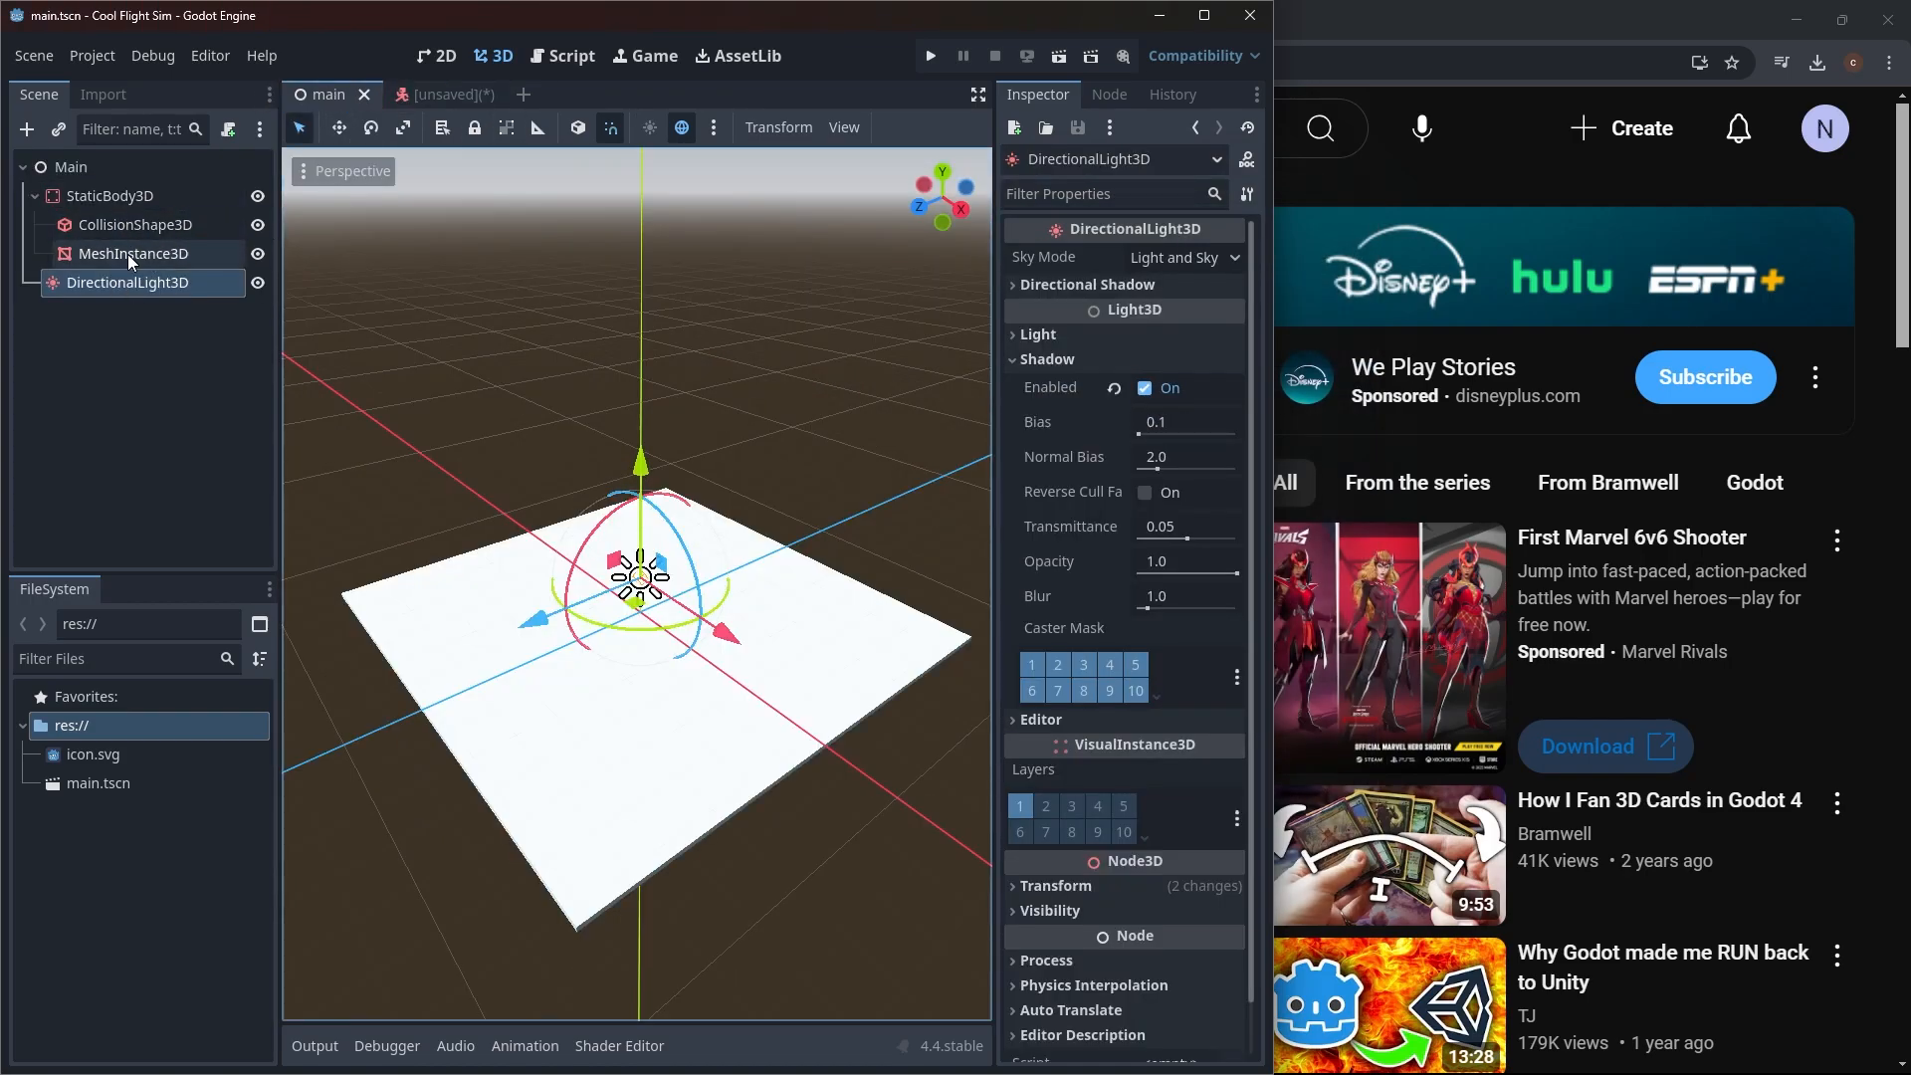
left_click(450, 90)
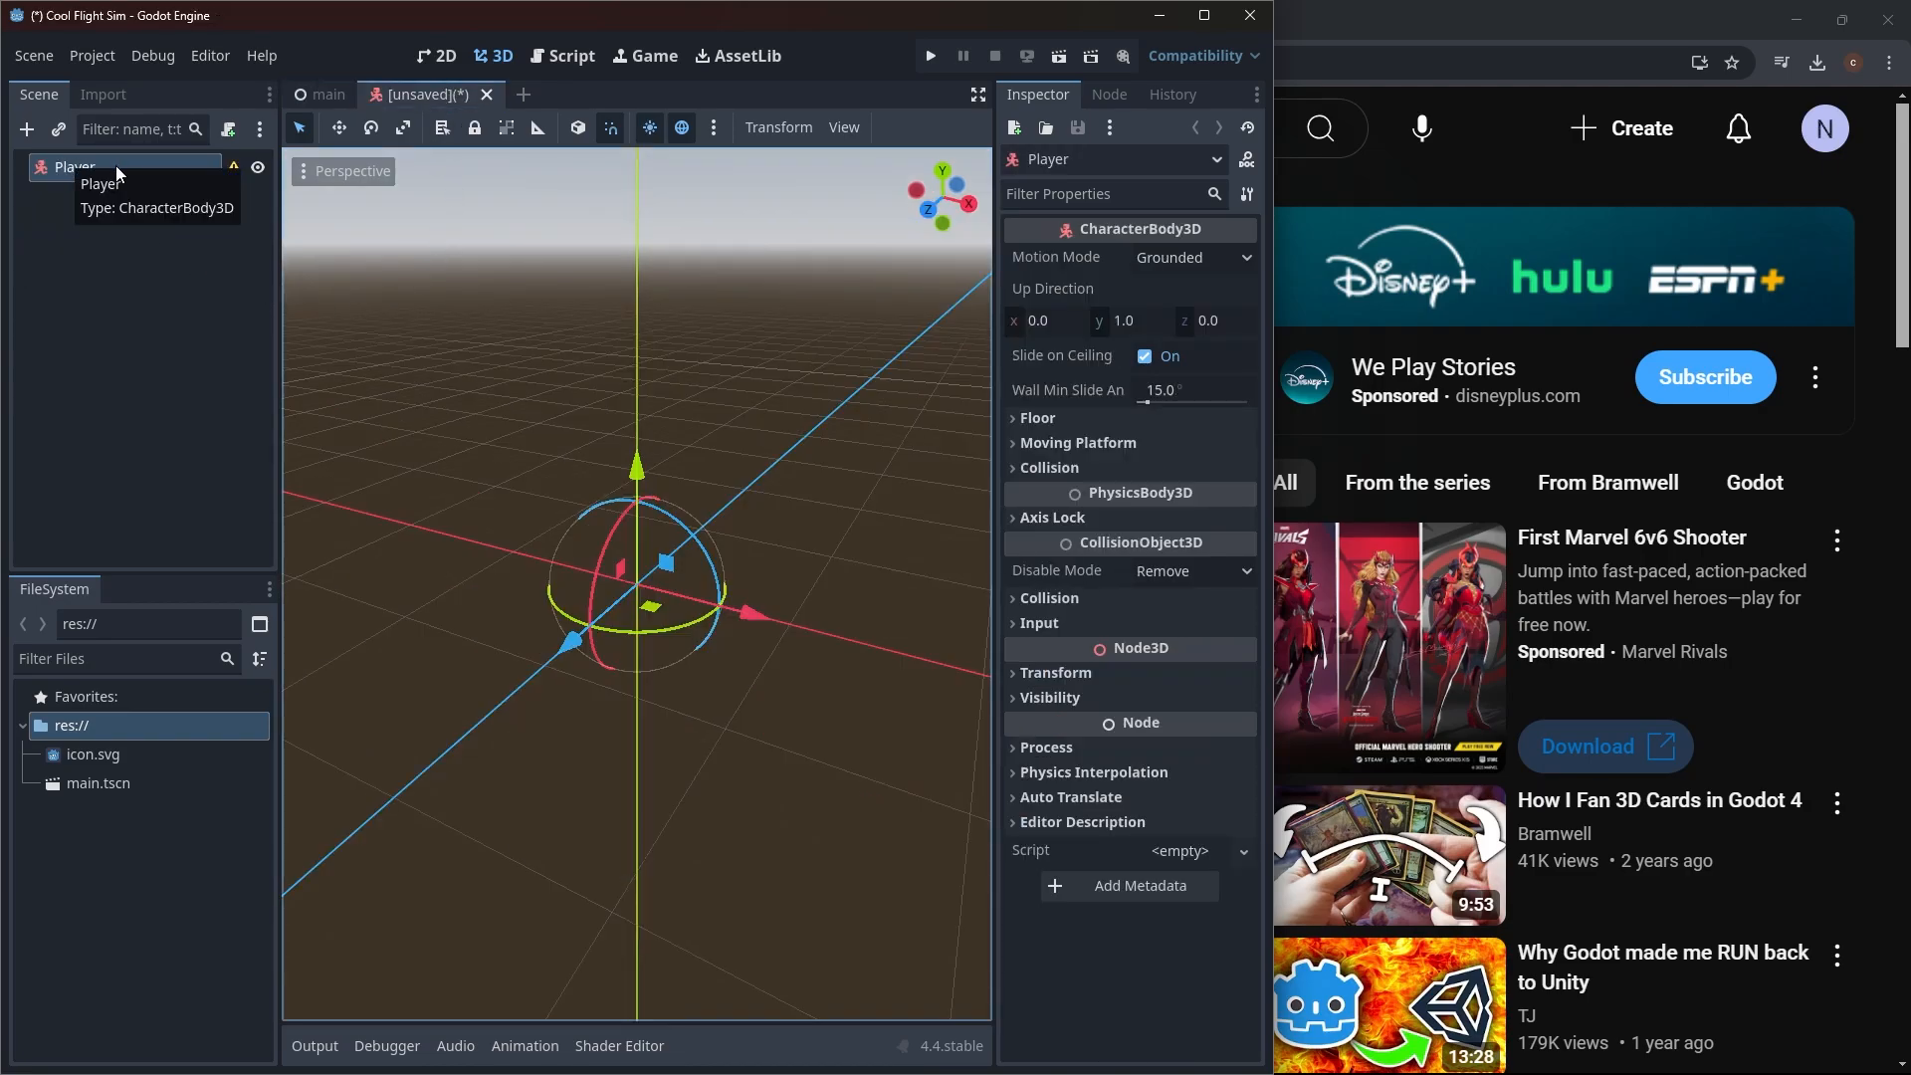
Step: Add a CollisionShape3D and a MeshInstance3D as child nodes of the Player node
key("ctrl+a")
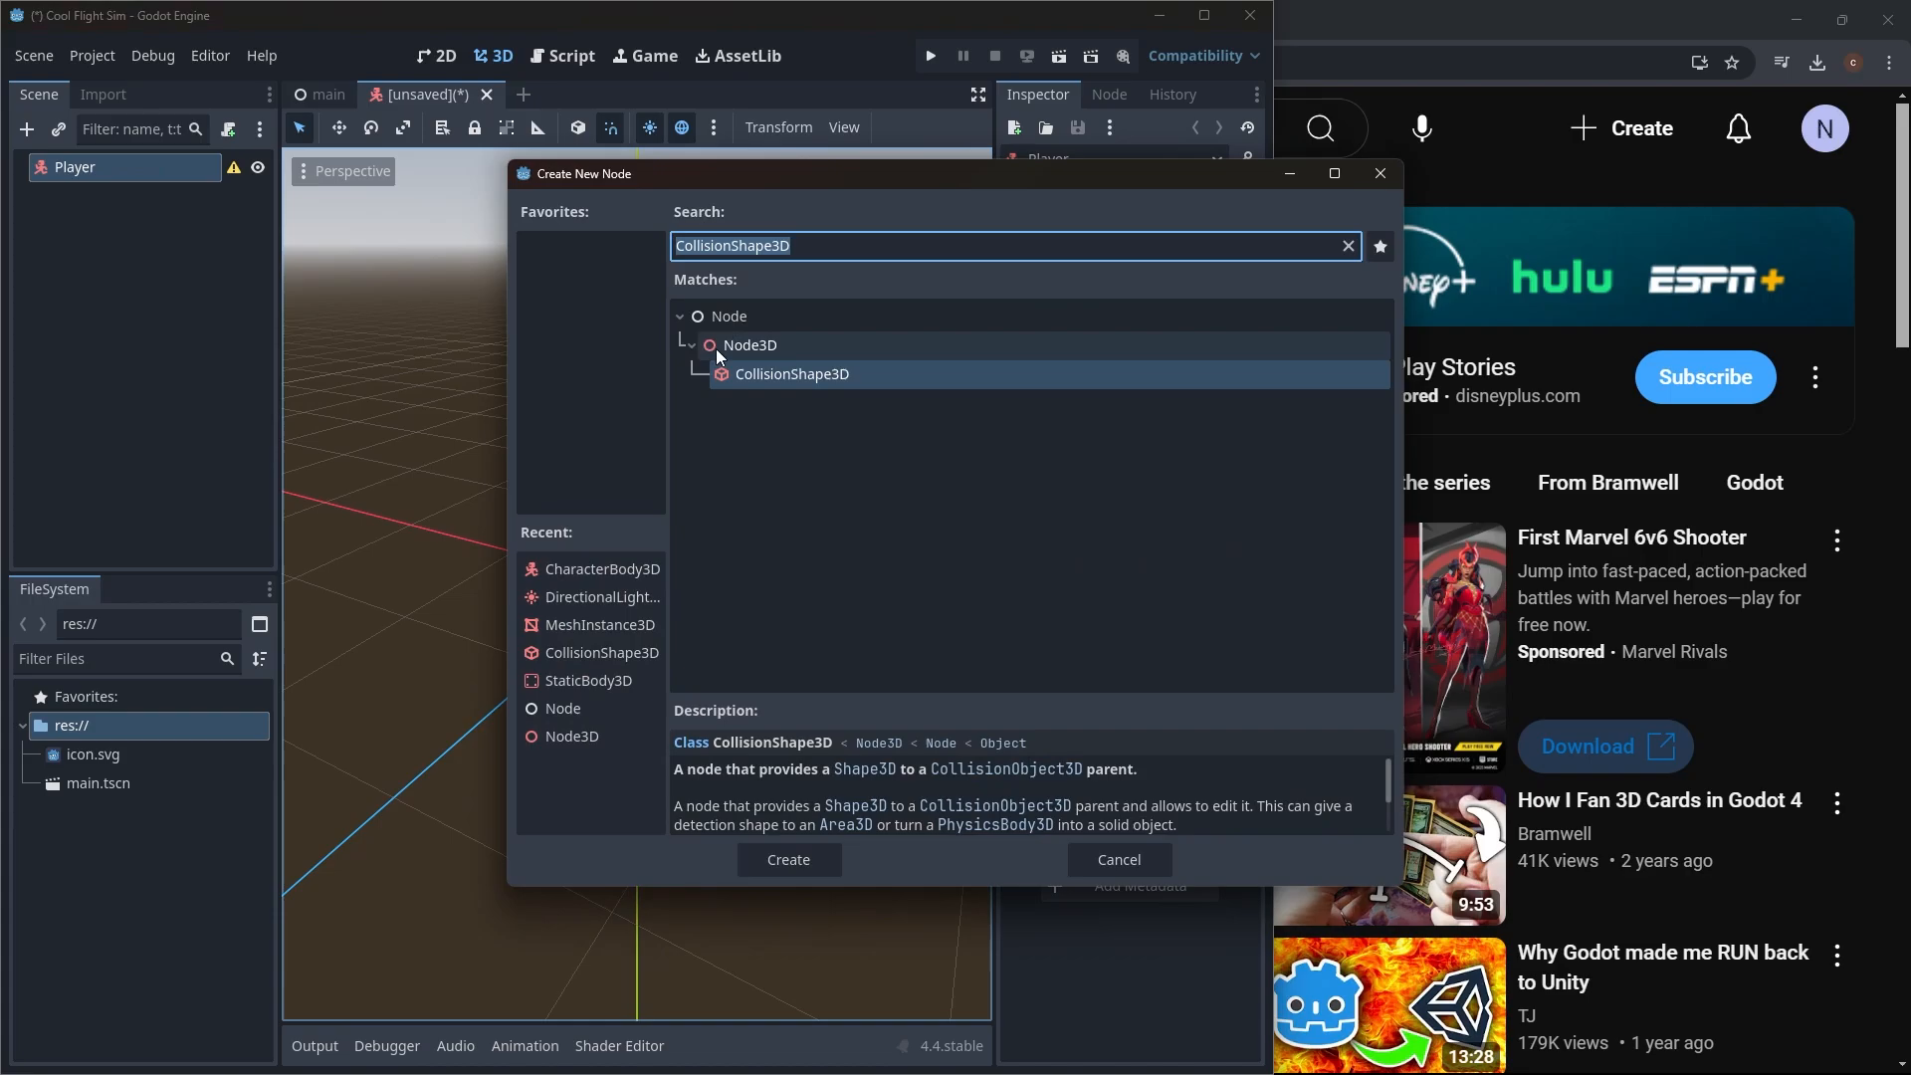
left_click(810, 862)
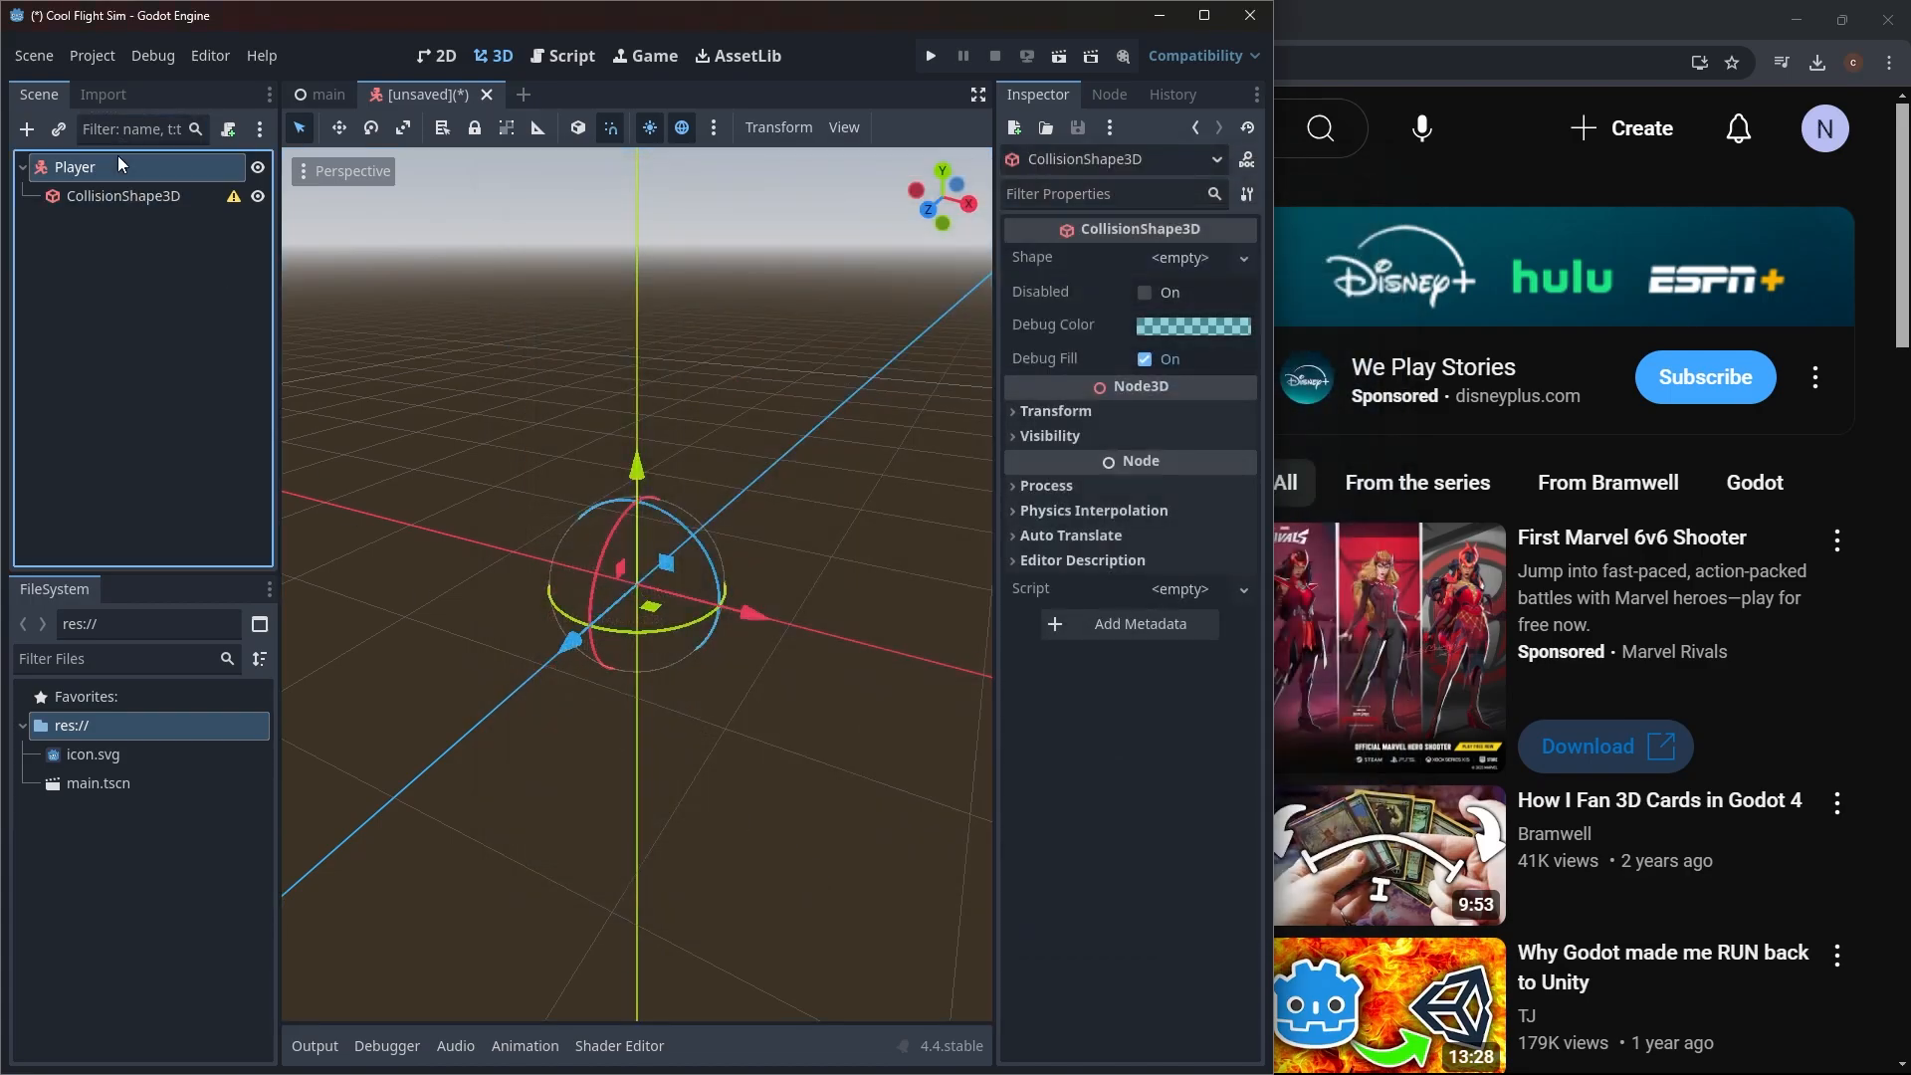
left_click(121, 162)
key("ctrl+a")
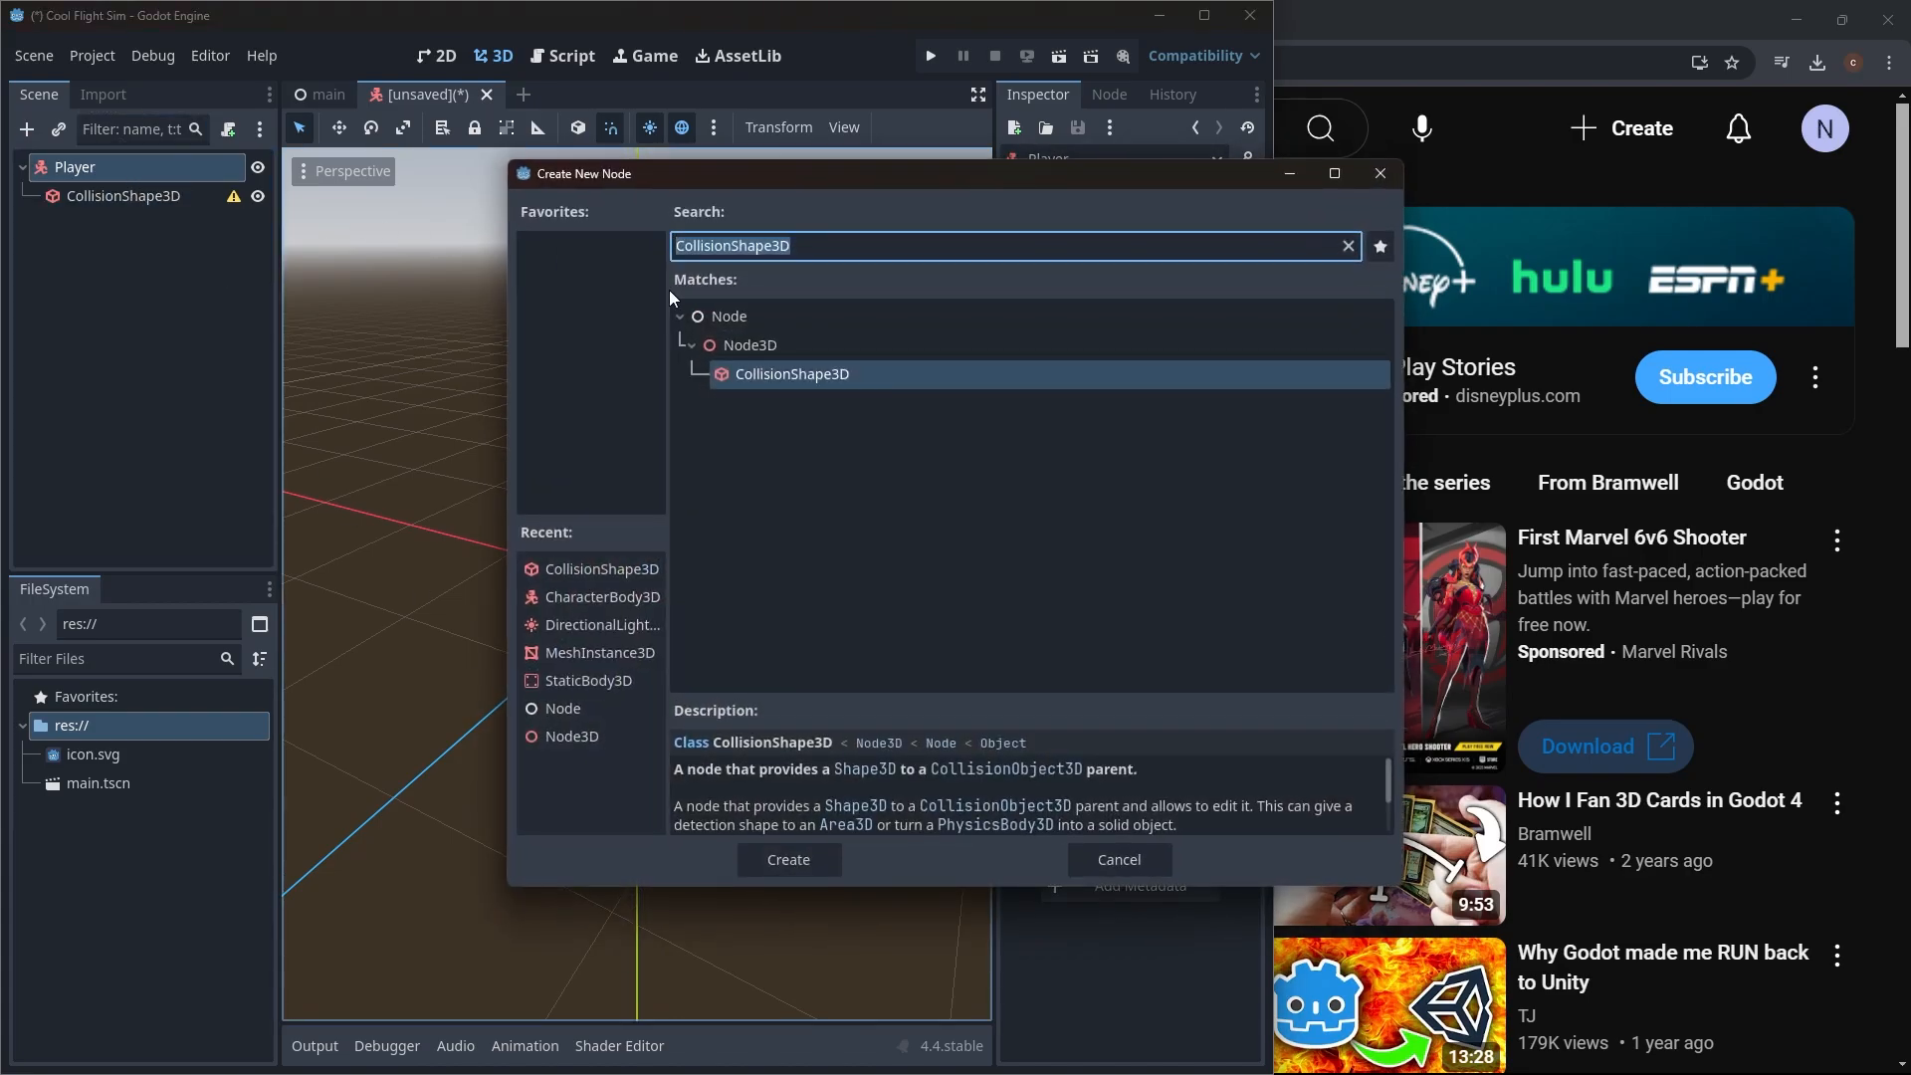
left_click(602, 653)
left_click(811, 860)
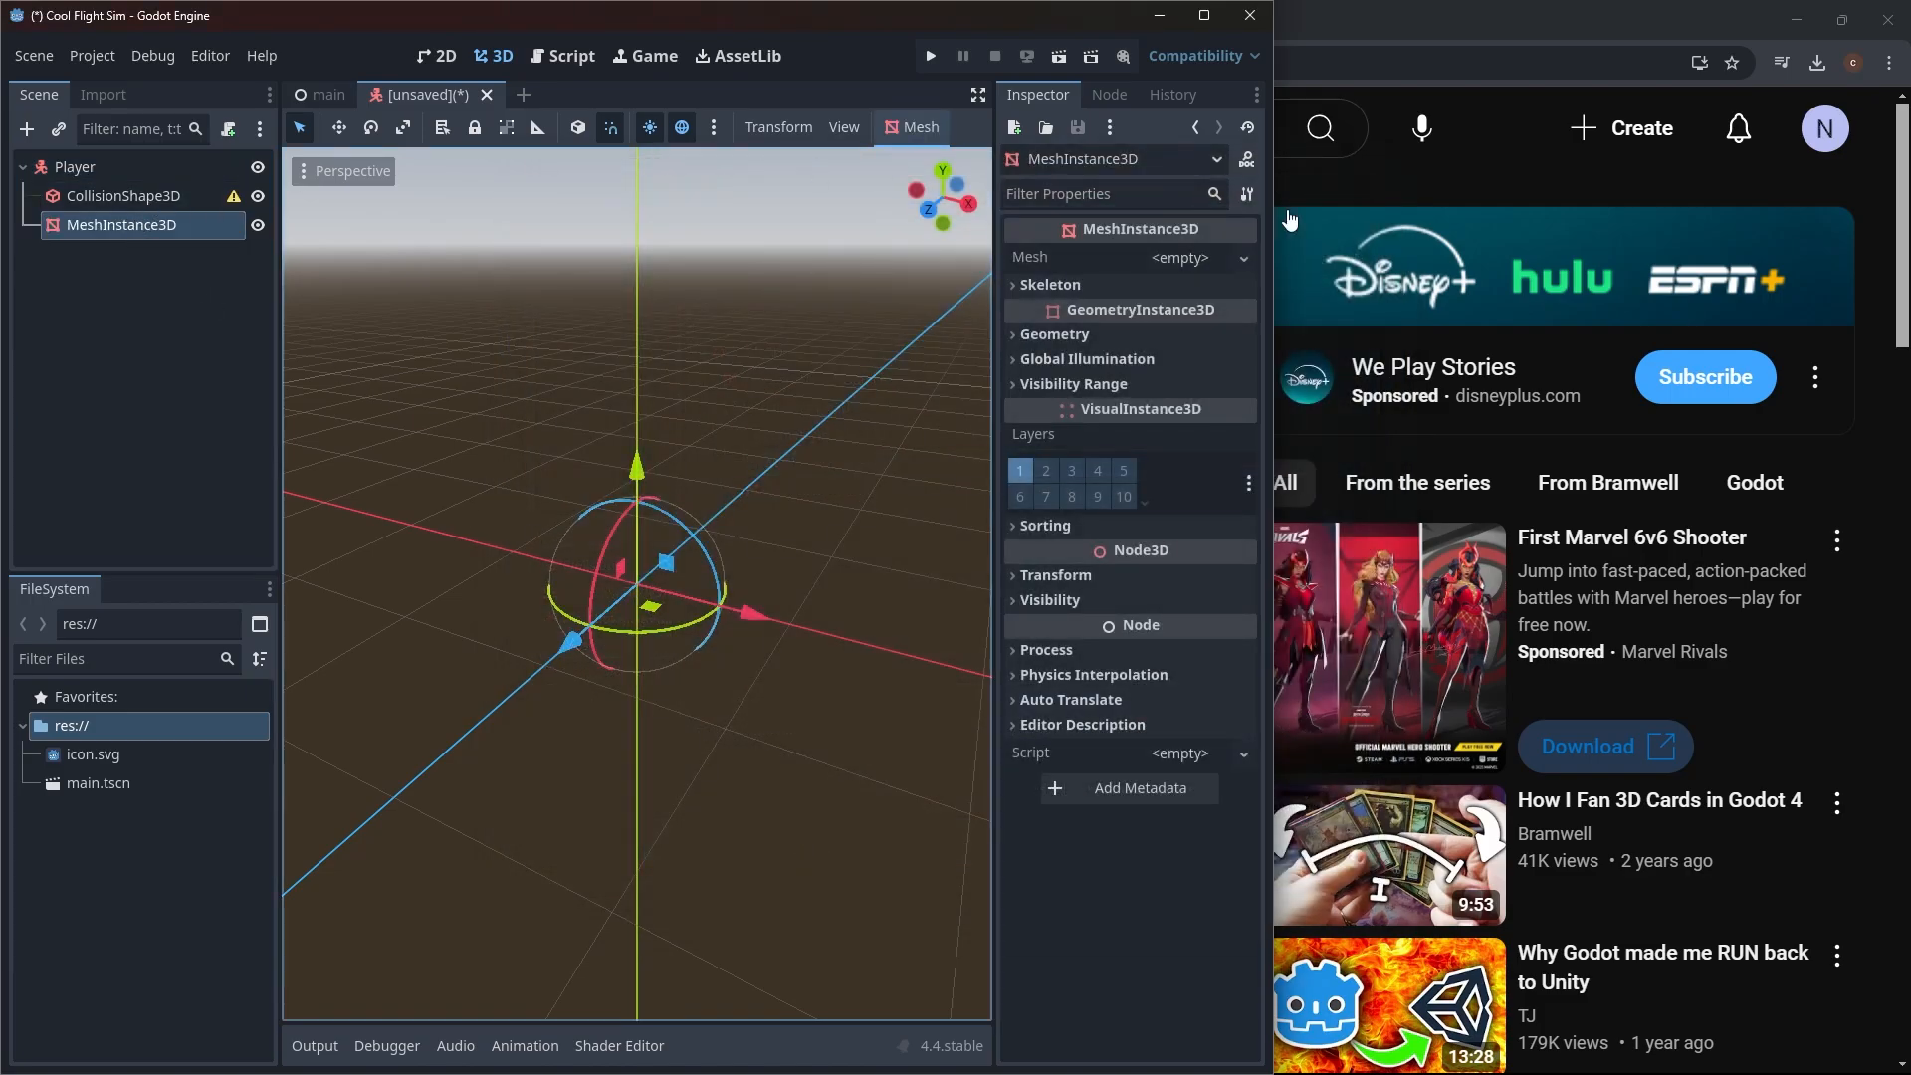
Step: Assign a new CapsuleMesh to the MeshInstance3D and a new CapsuleShape3D to the CollisionShape3D
left_click(1182, 269)
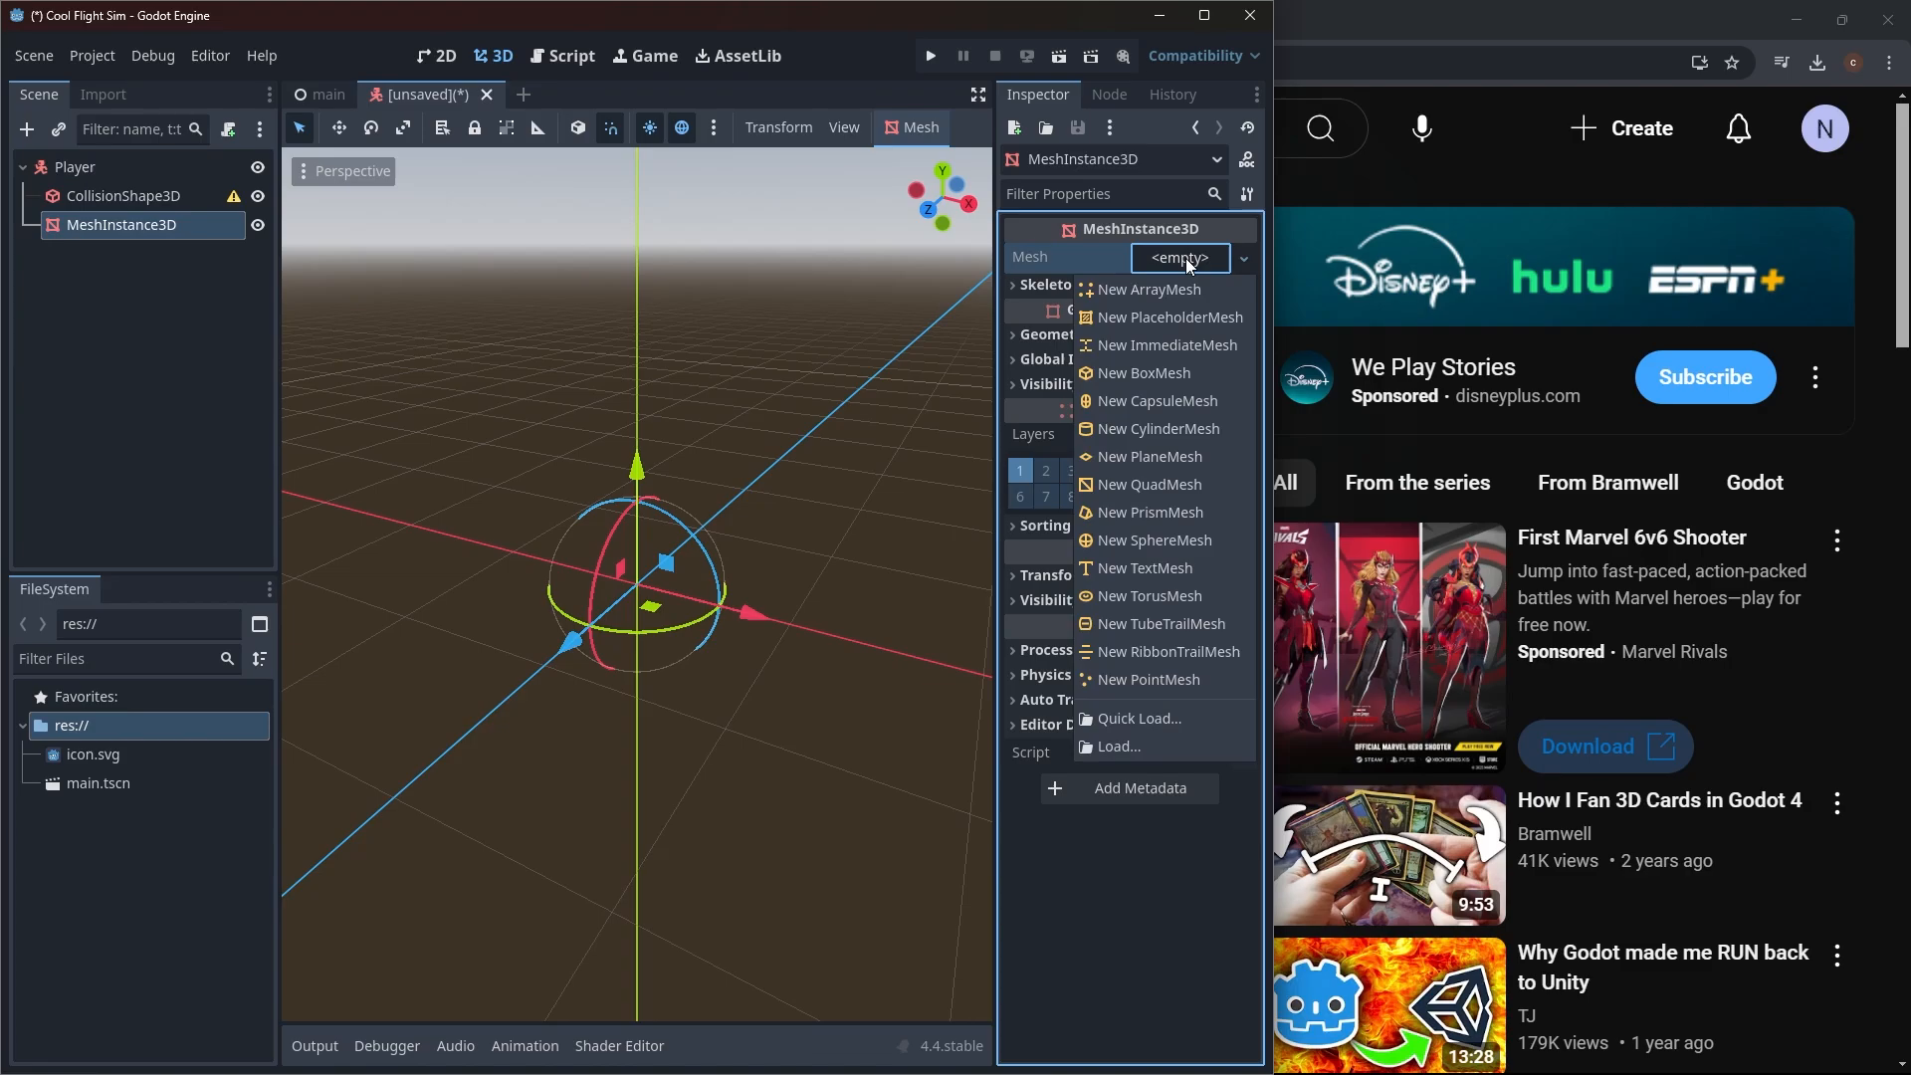
left_click(1166, 402)
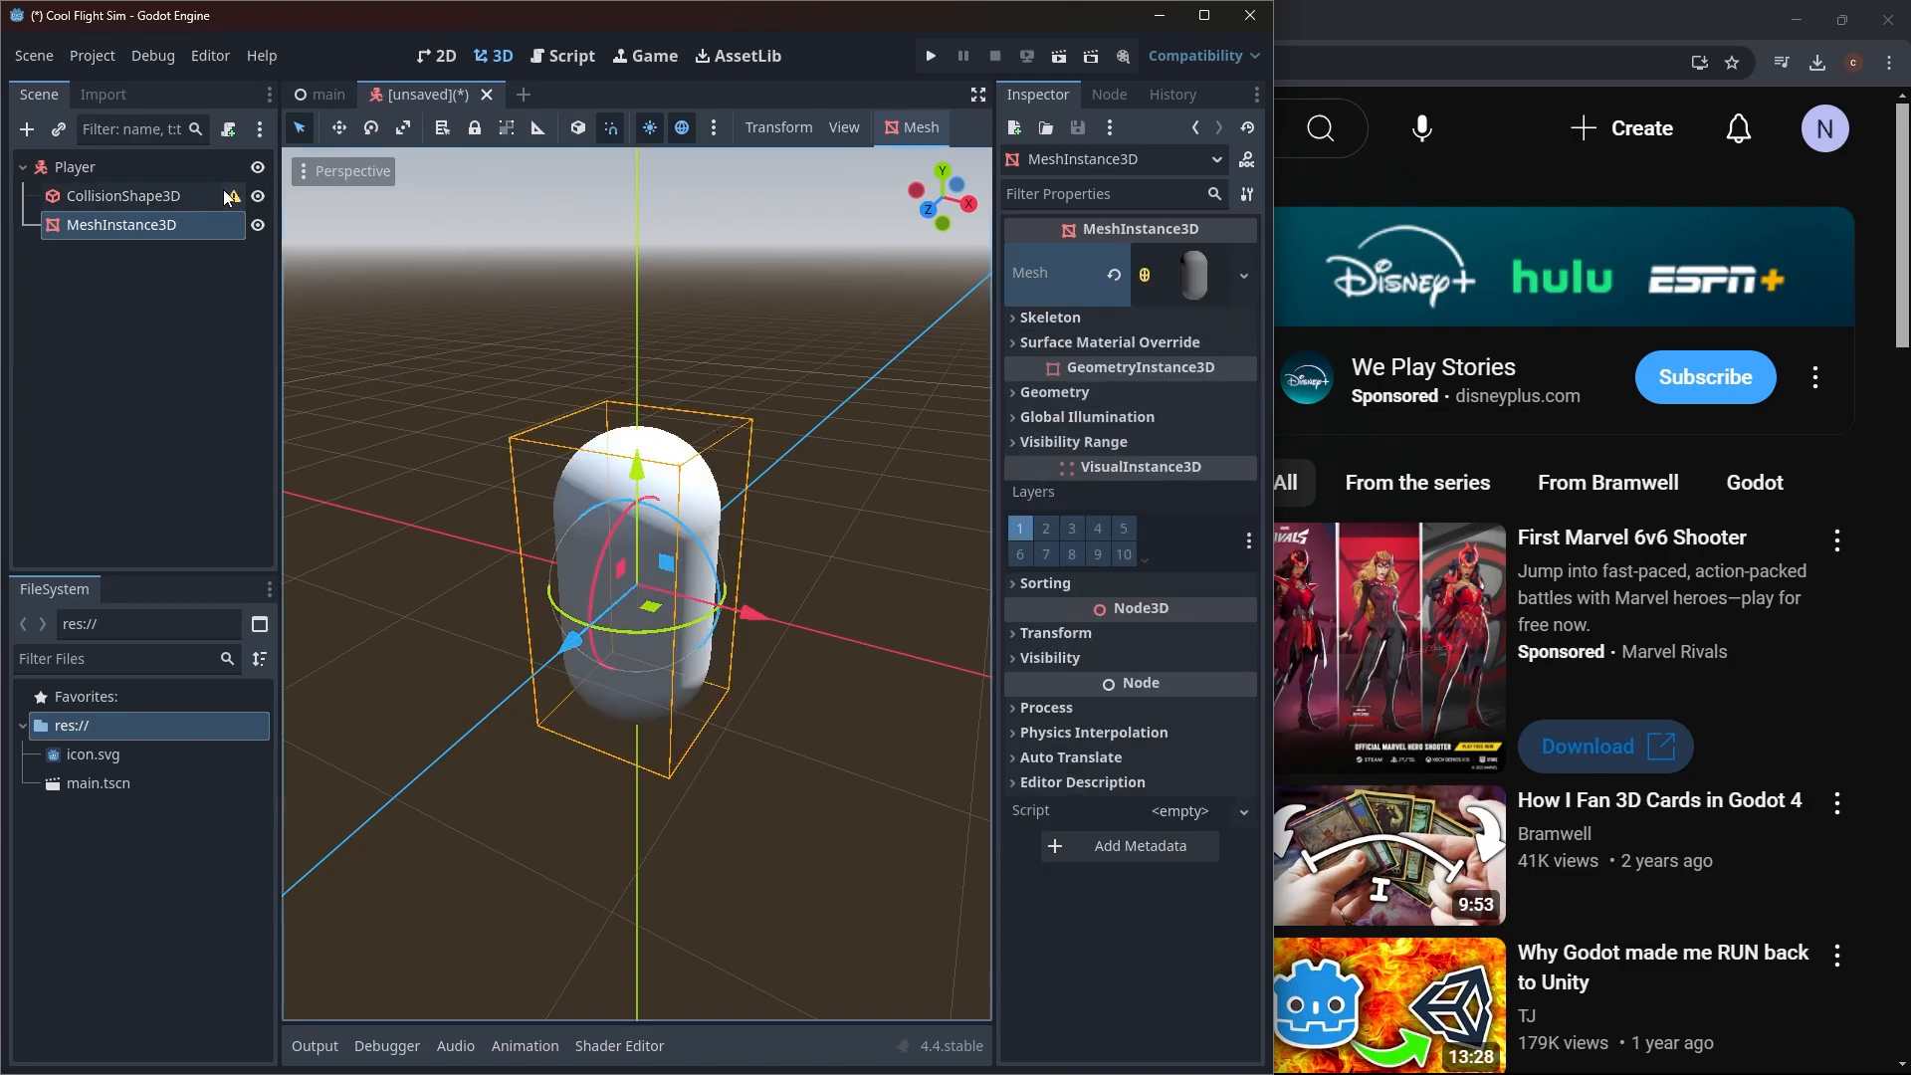
left_click(156, 198)
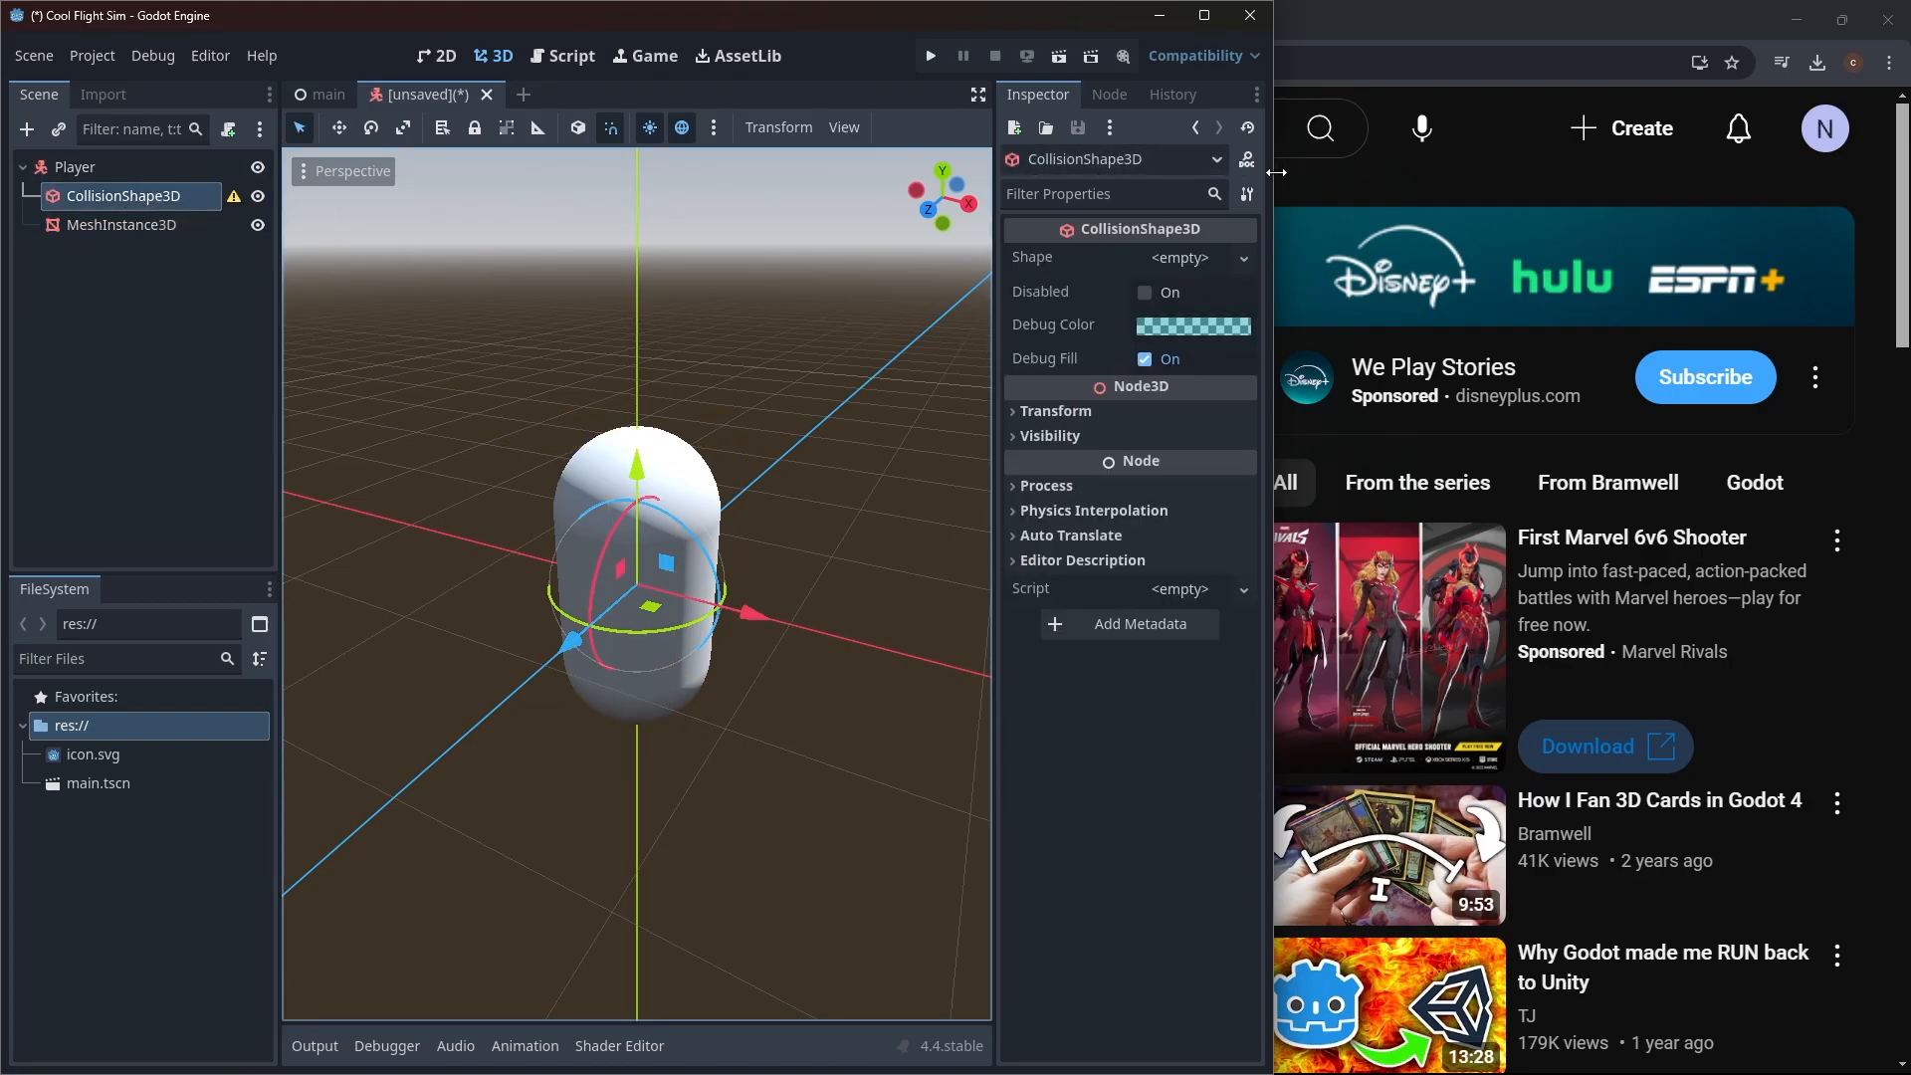
left_click(1209, 259)
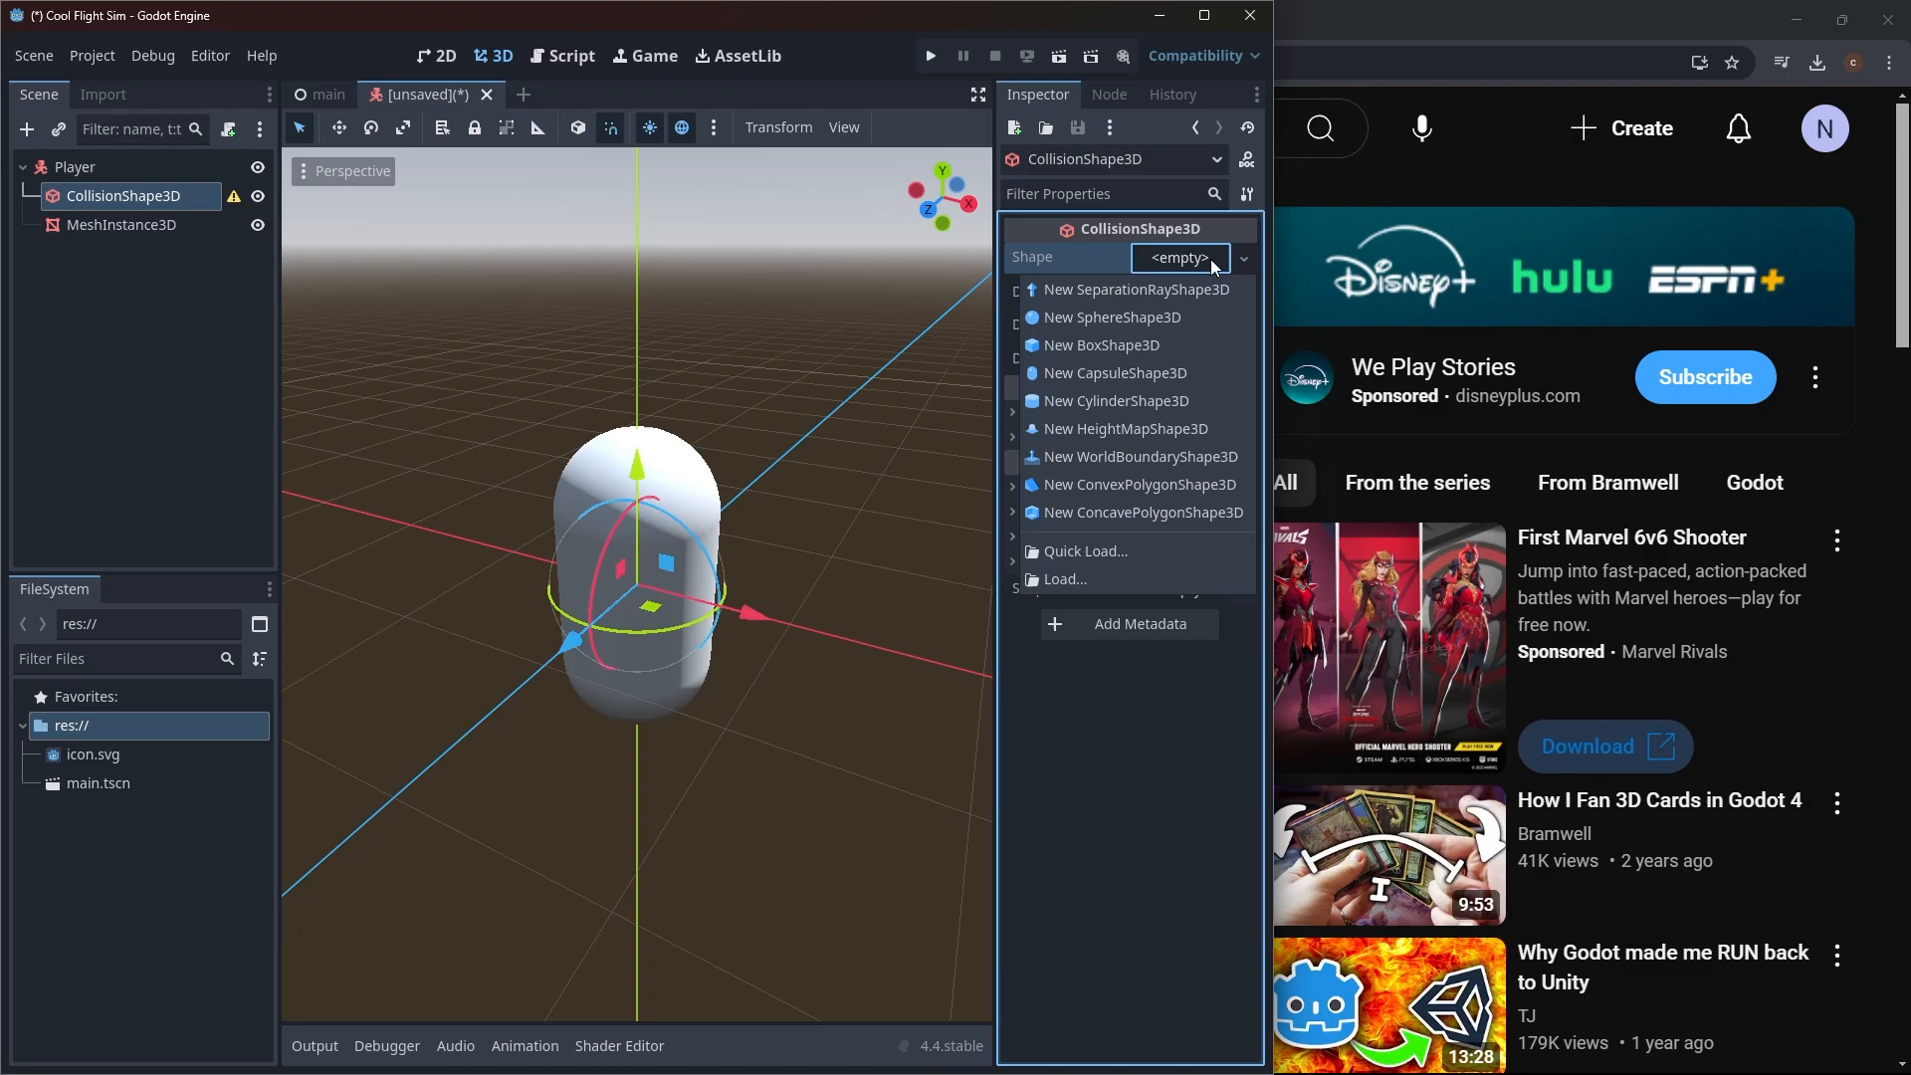
left_click(1151, 373)
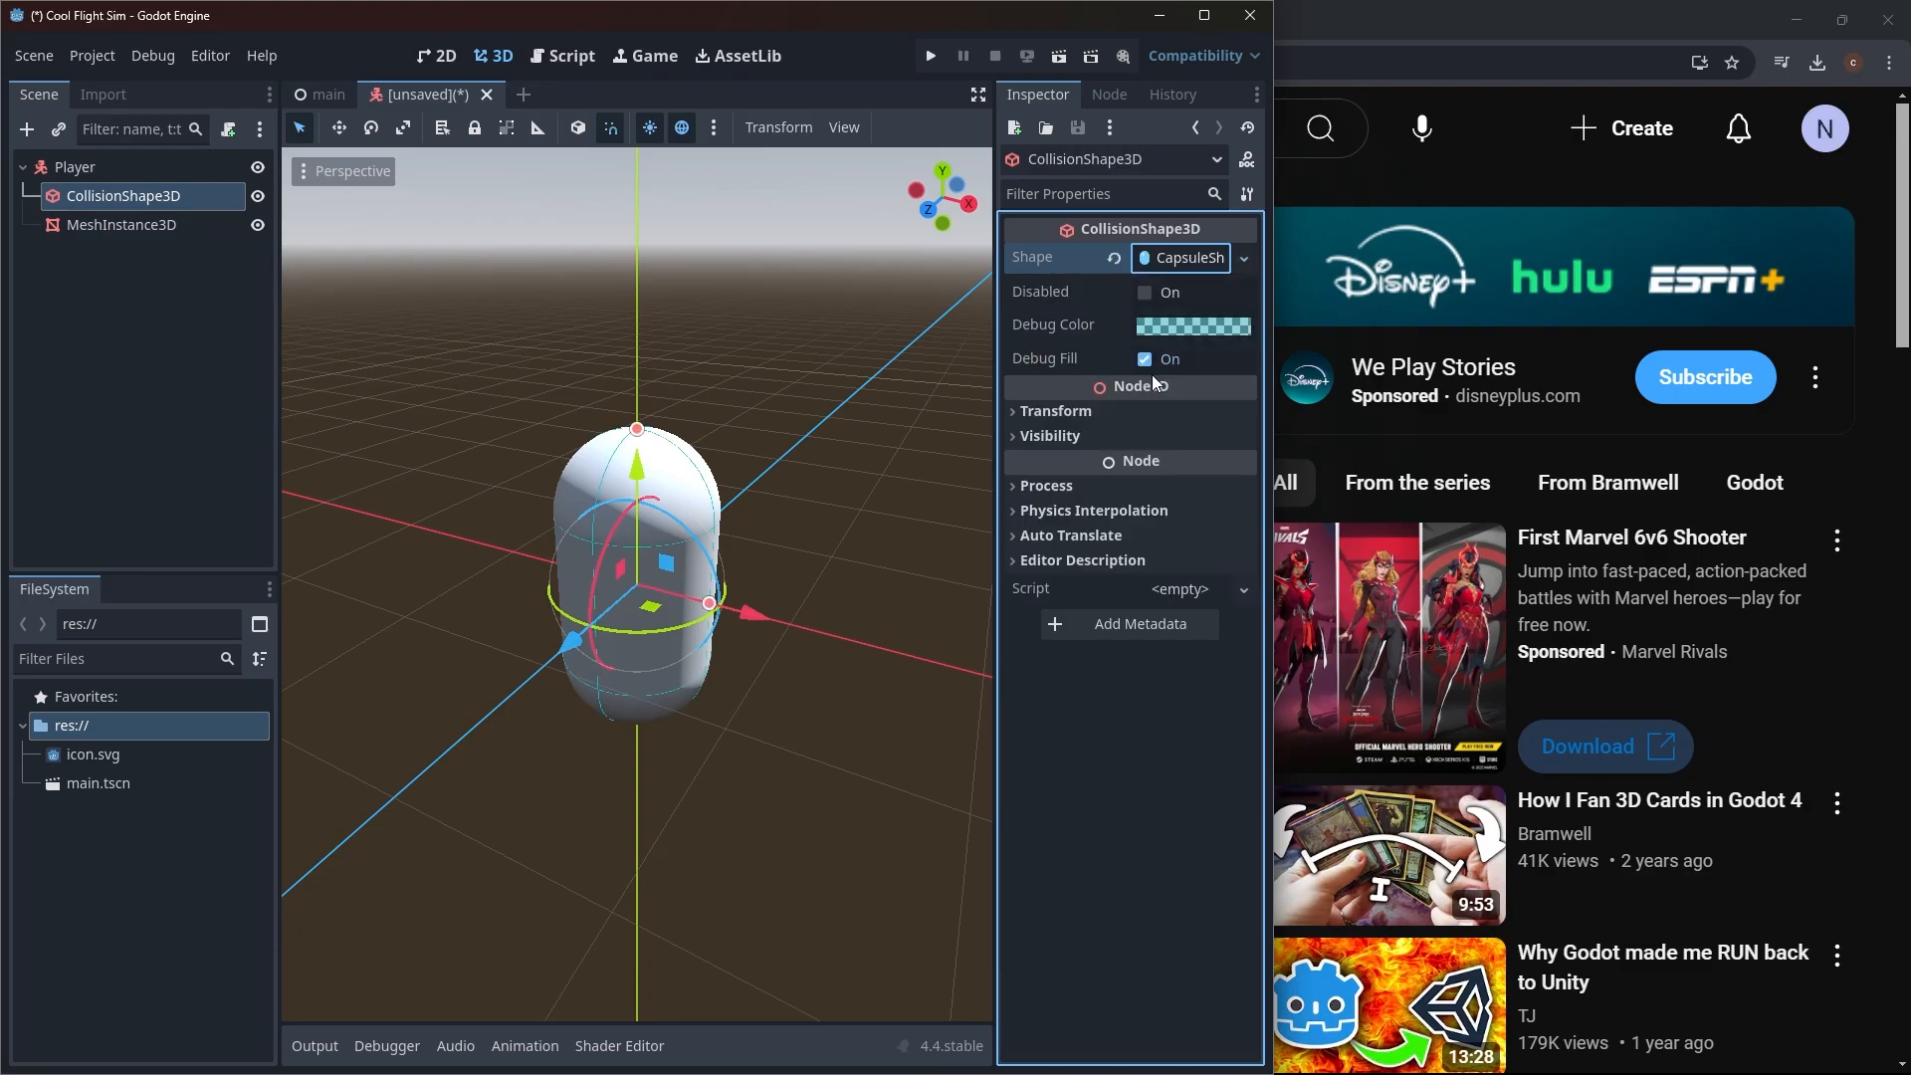
left_click(828, 410)
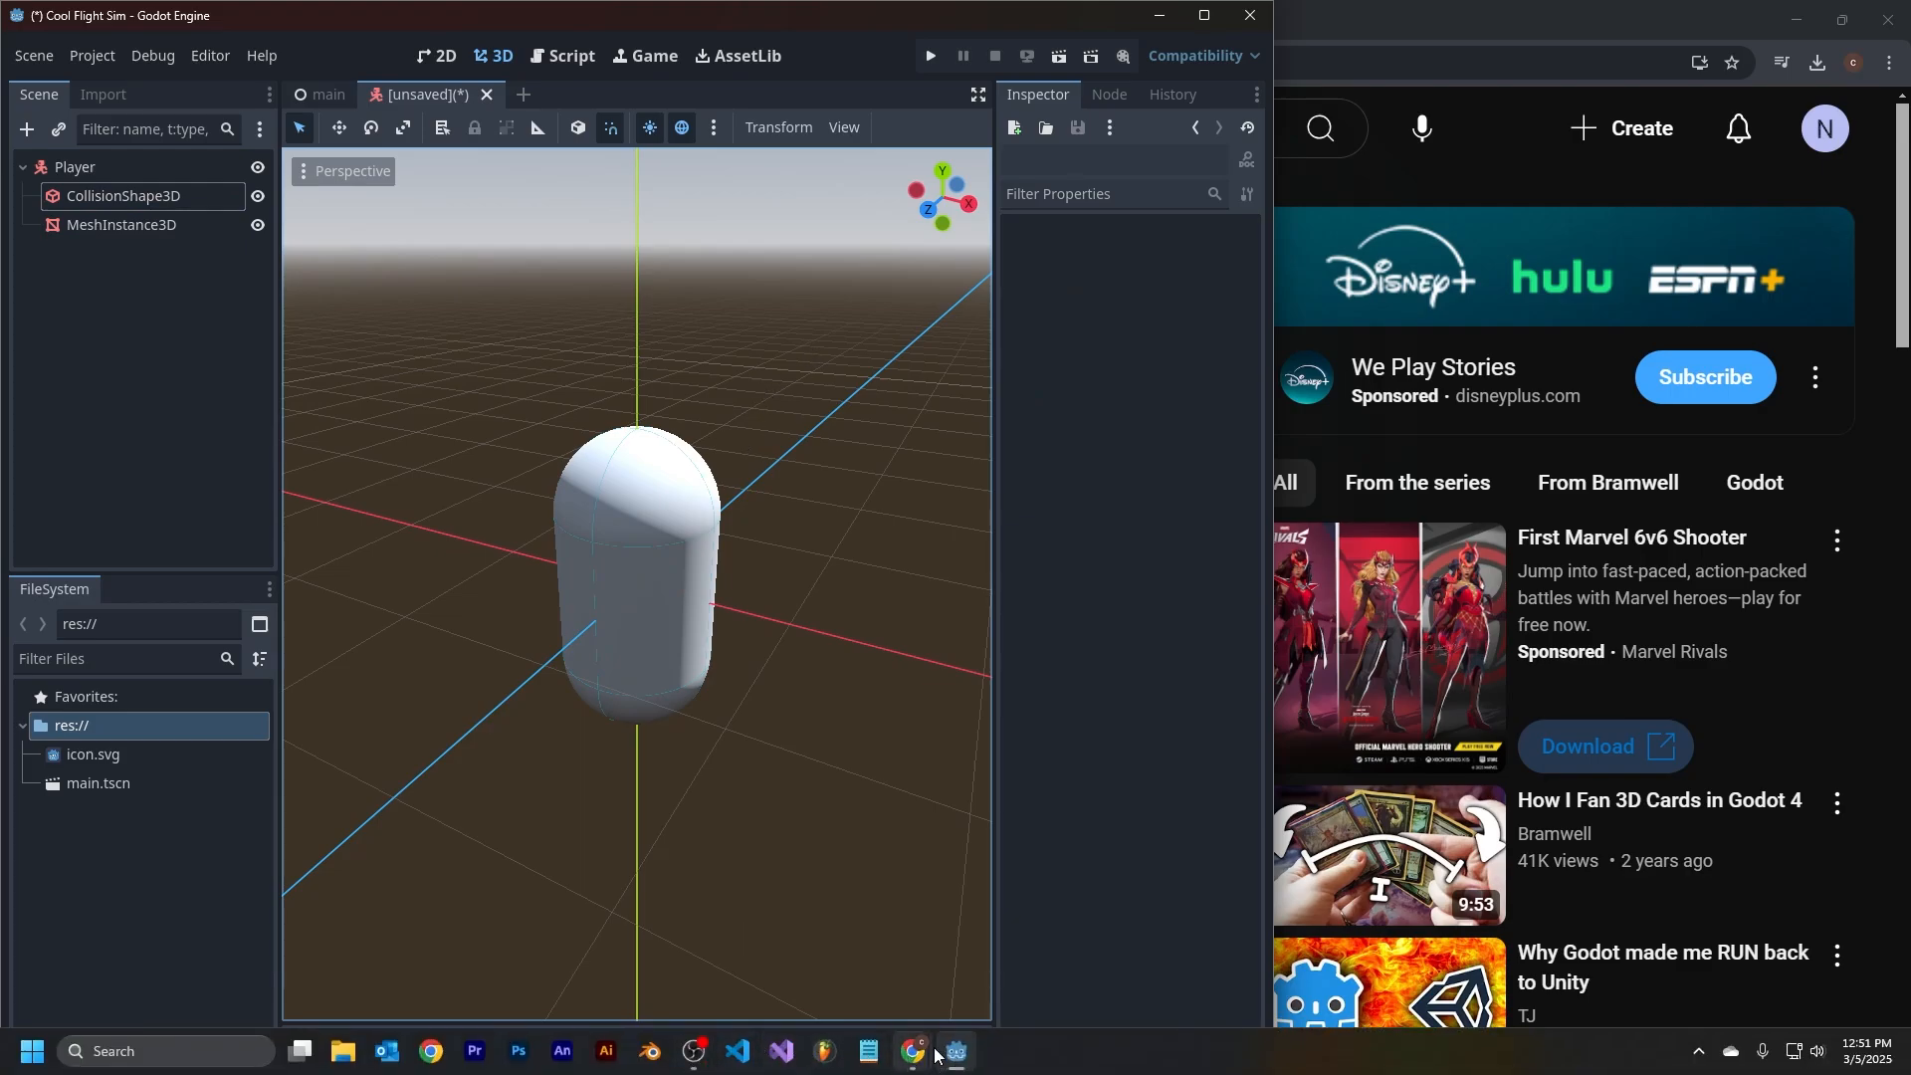
Step: Switch to the YouTube tutorial and play a bit of the first-person camera section, examining the Neck node under CharacterBody3D
mouse_move(913, 1051)
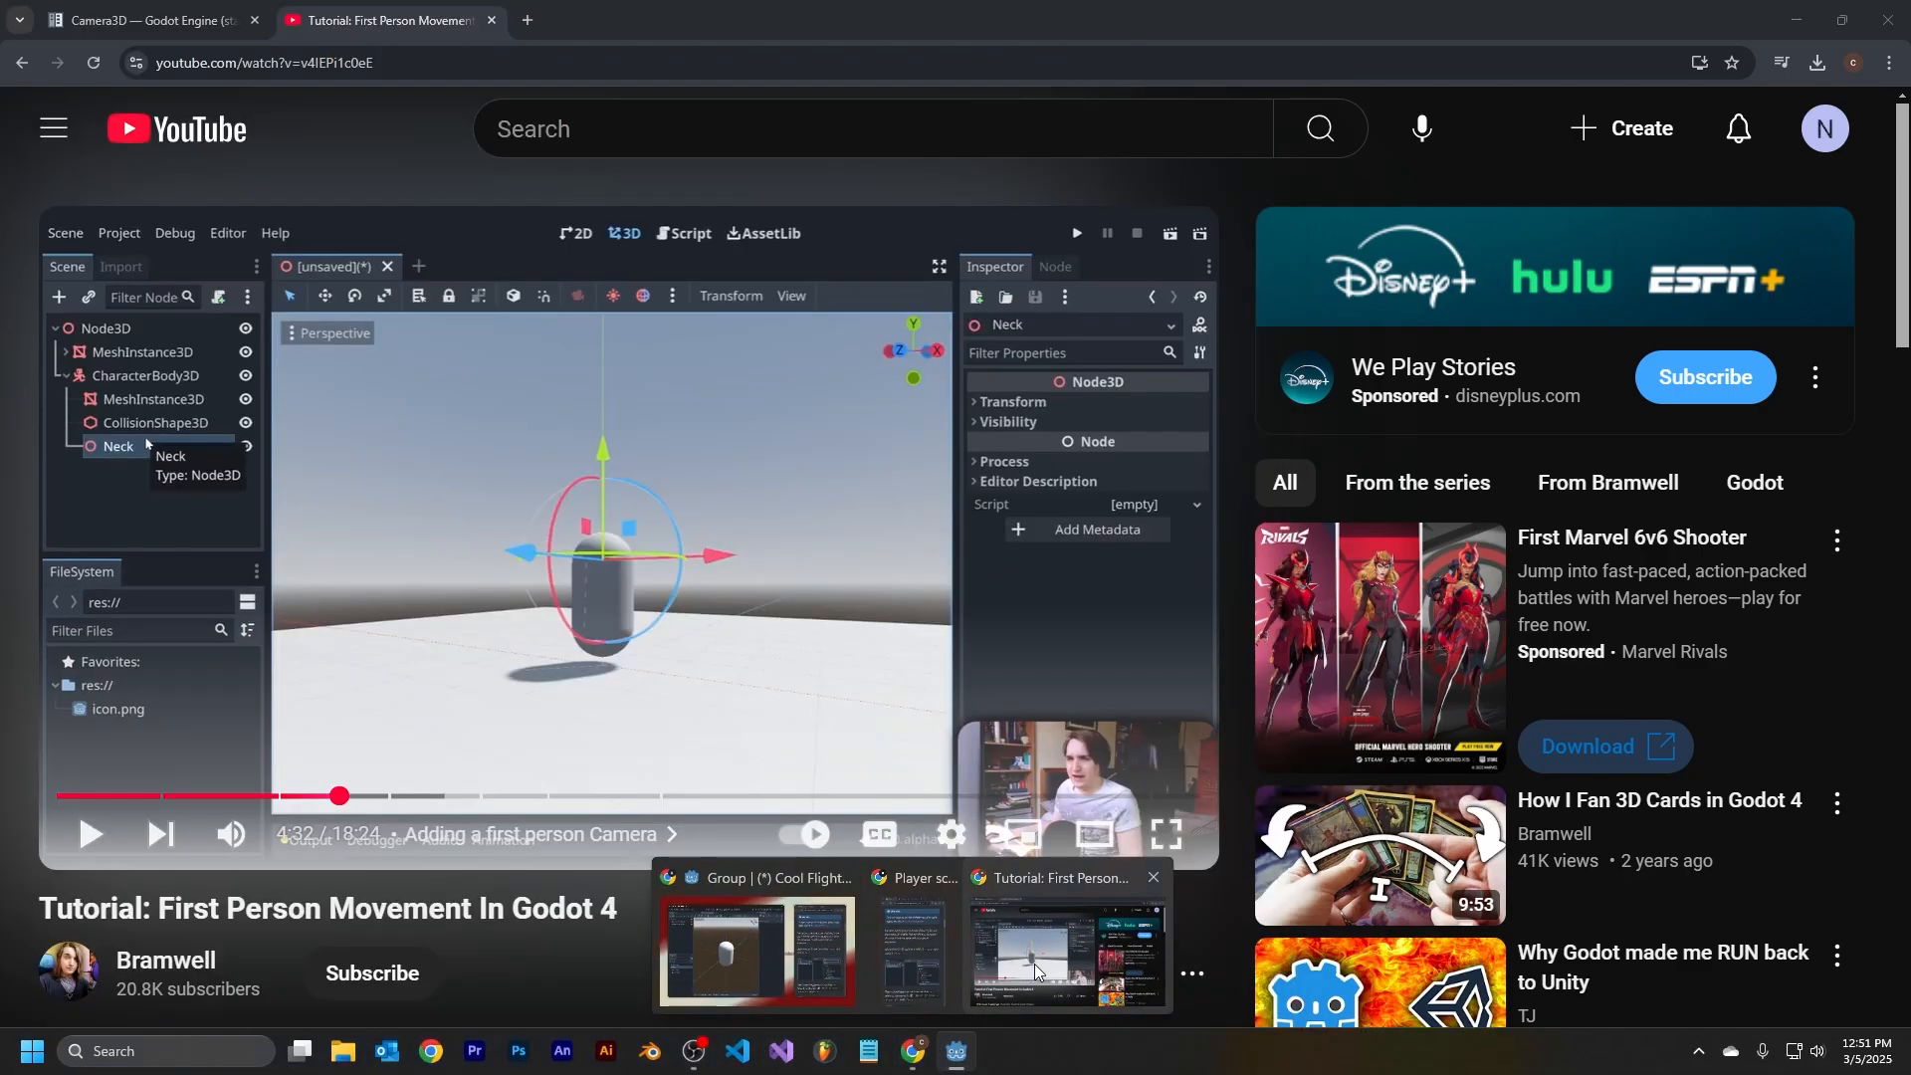
left_click(1035, 964)
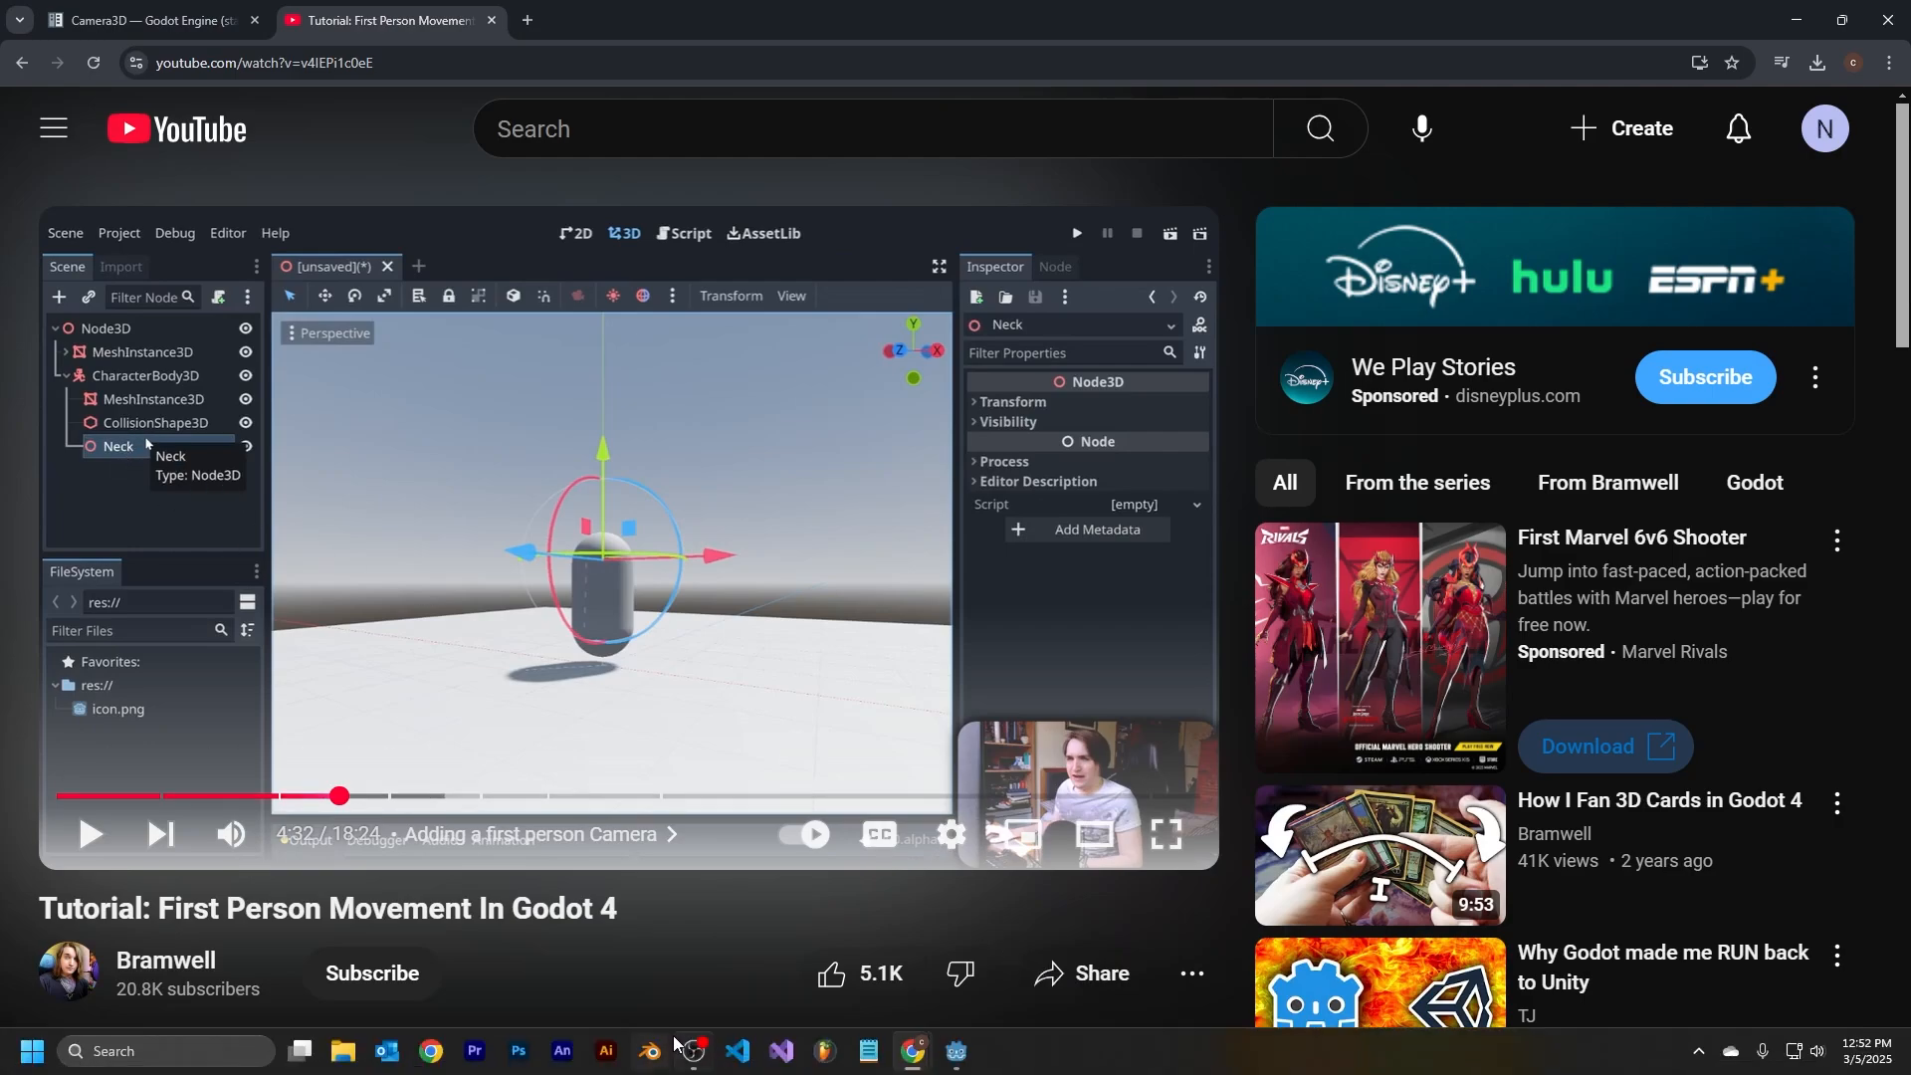
mouse_move(674, 1044)
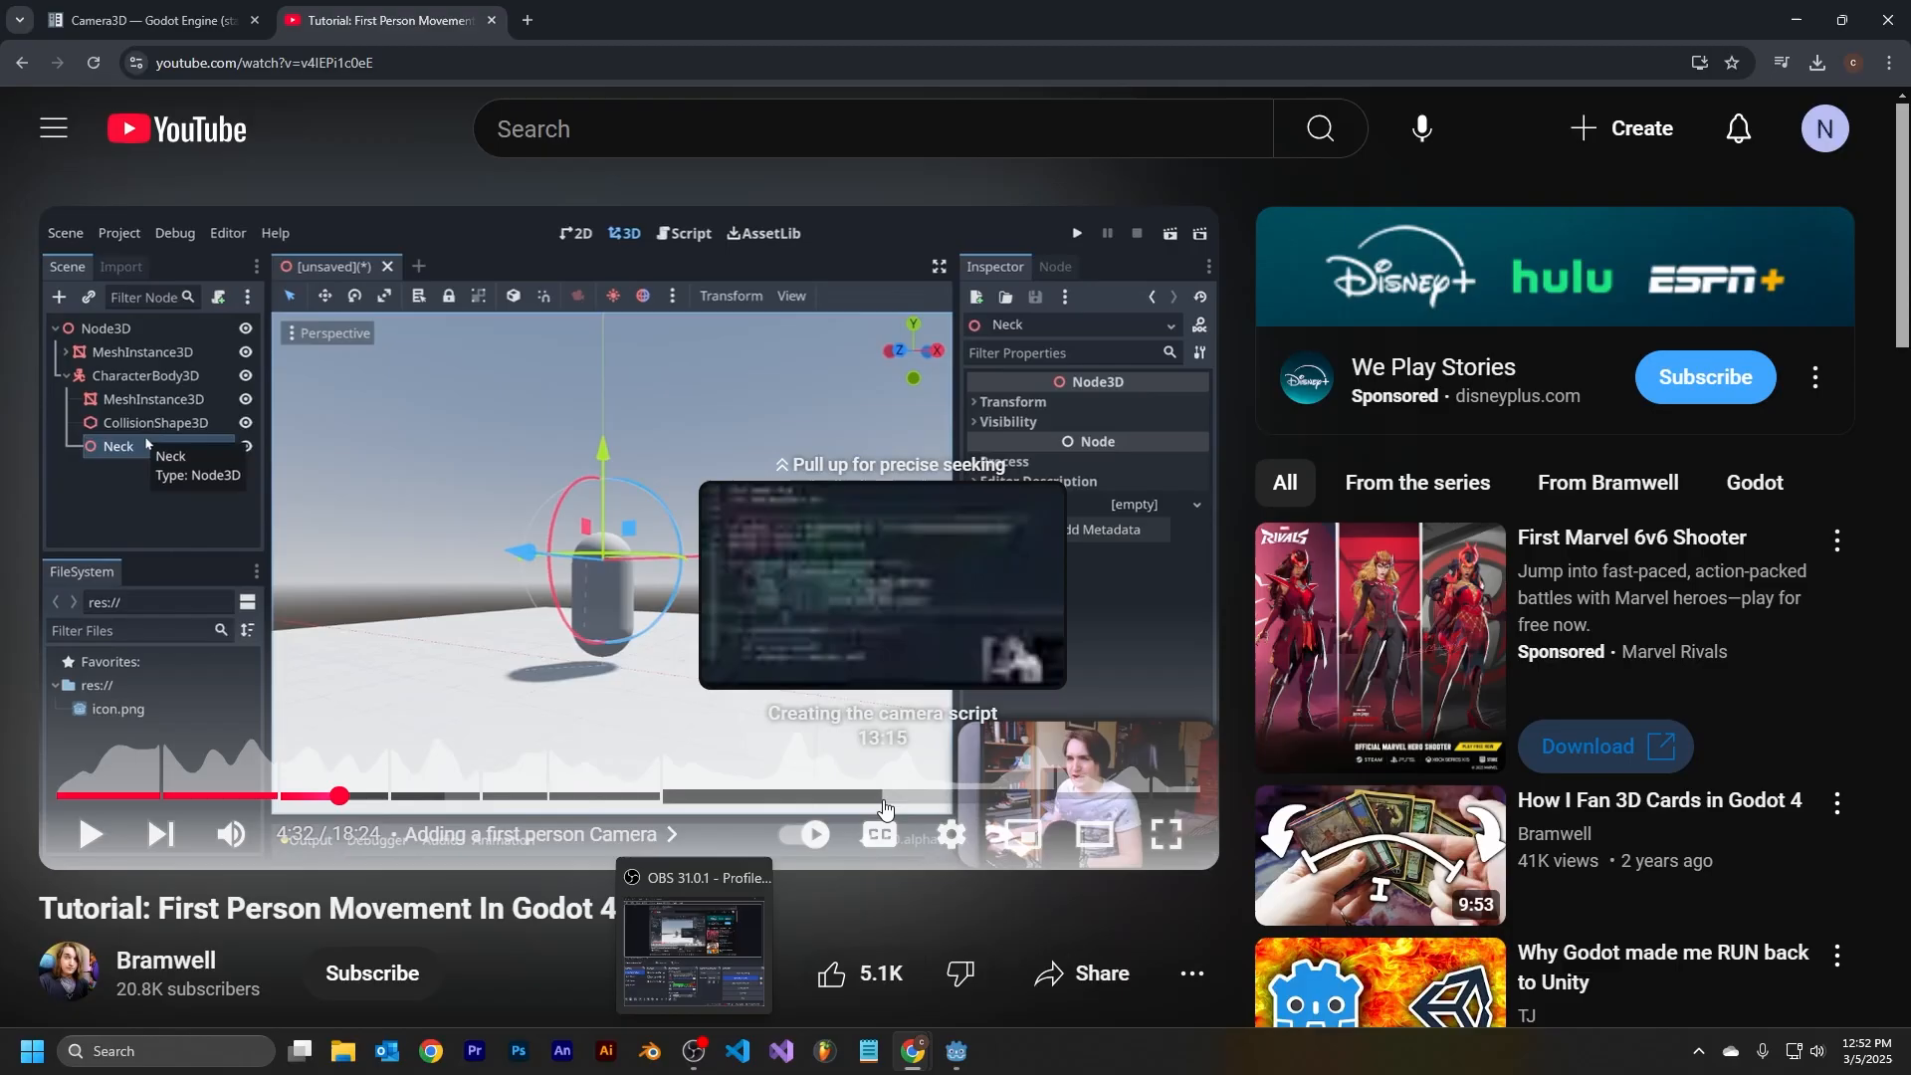
double_click(1048, 485)
left_click(1048, 486)
double_click(1050, 498)
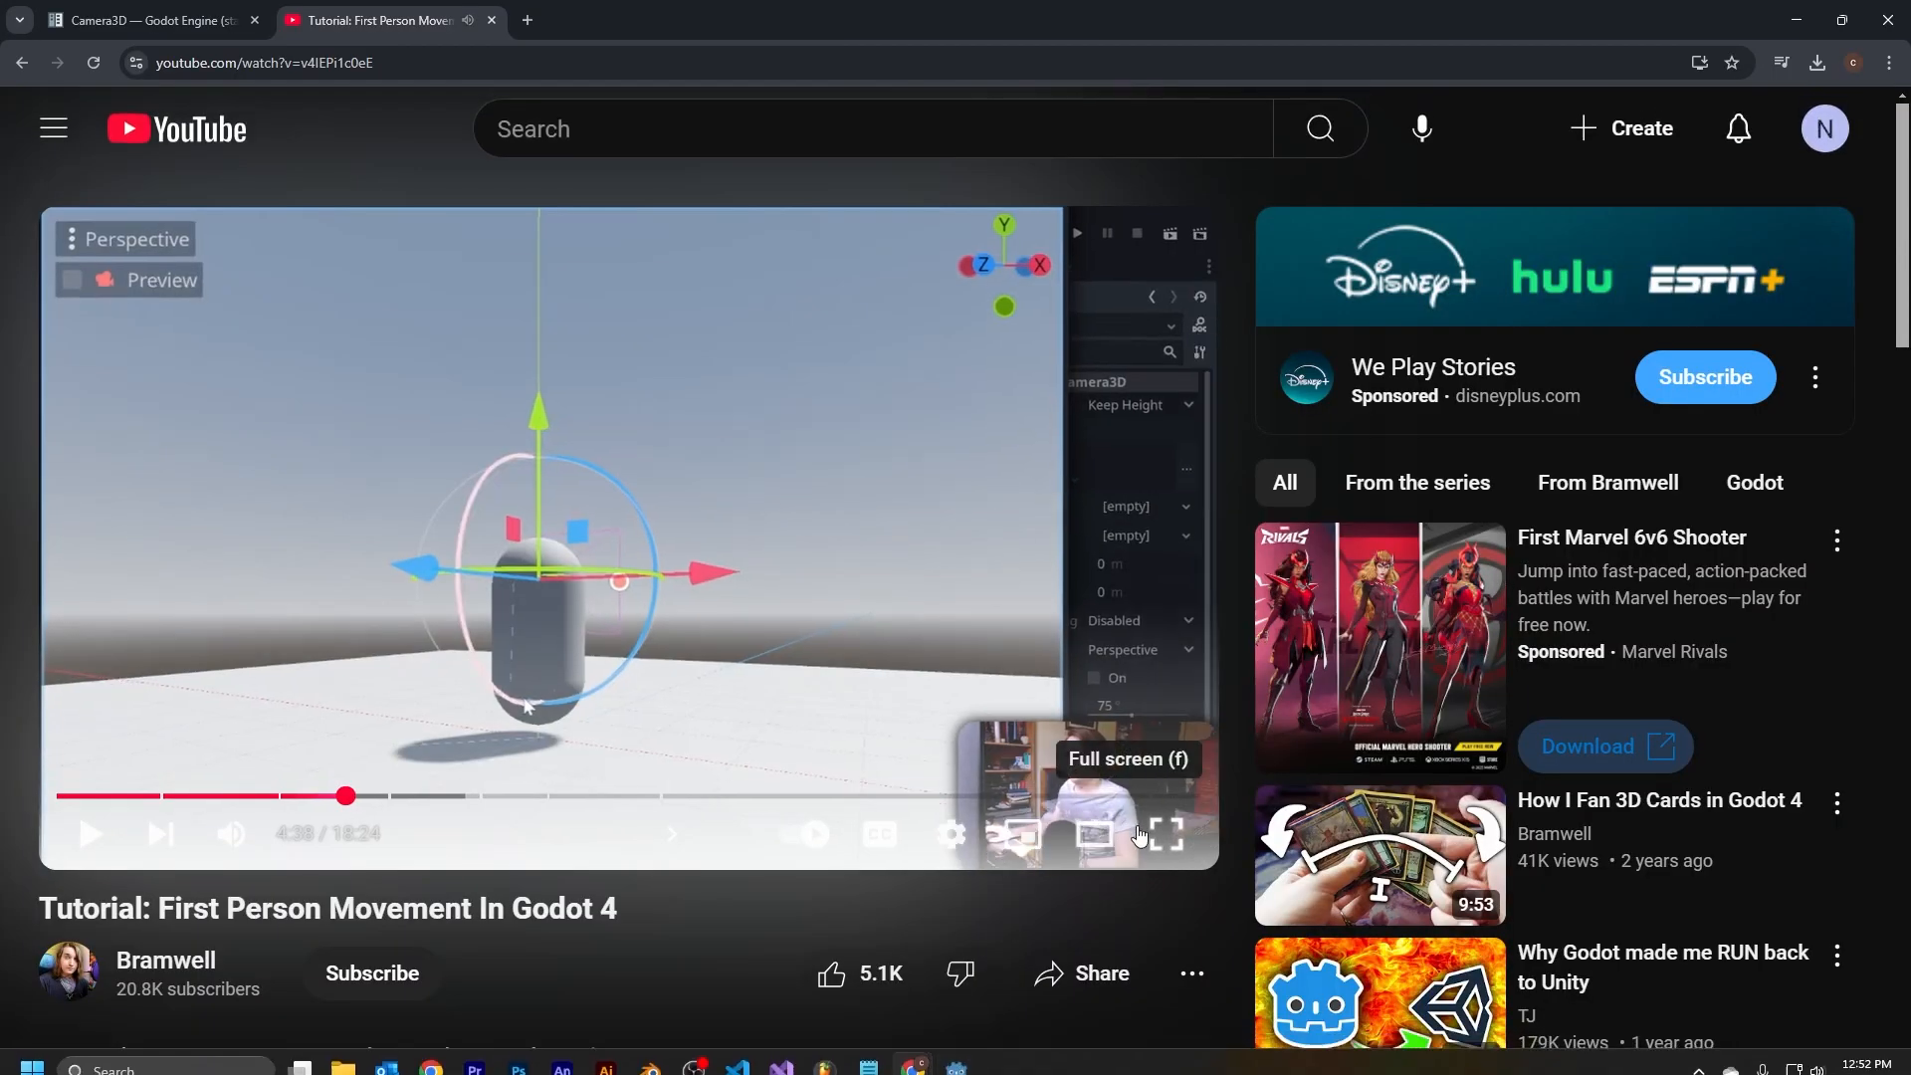
key("Left")
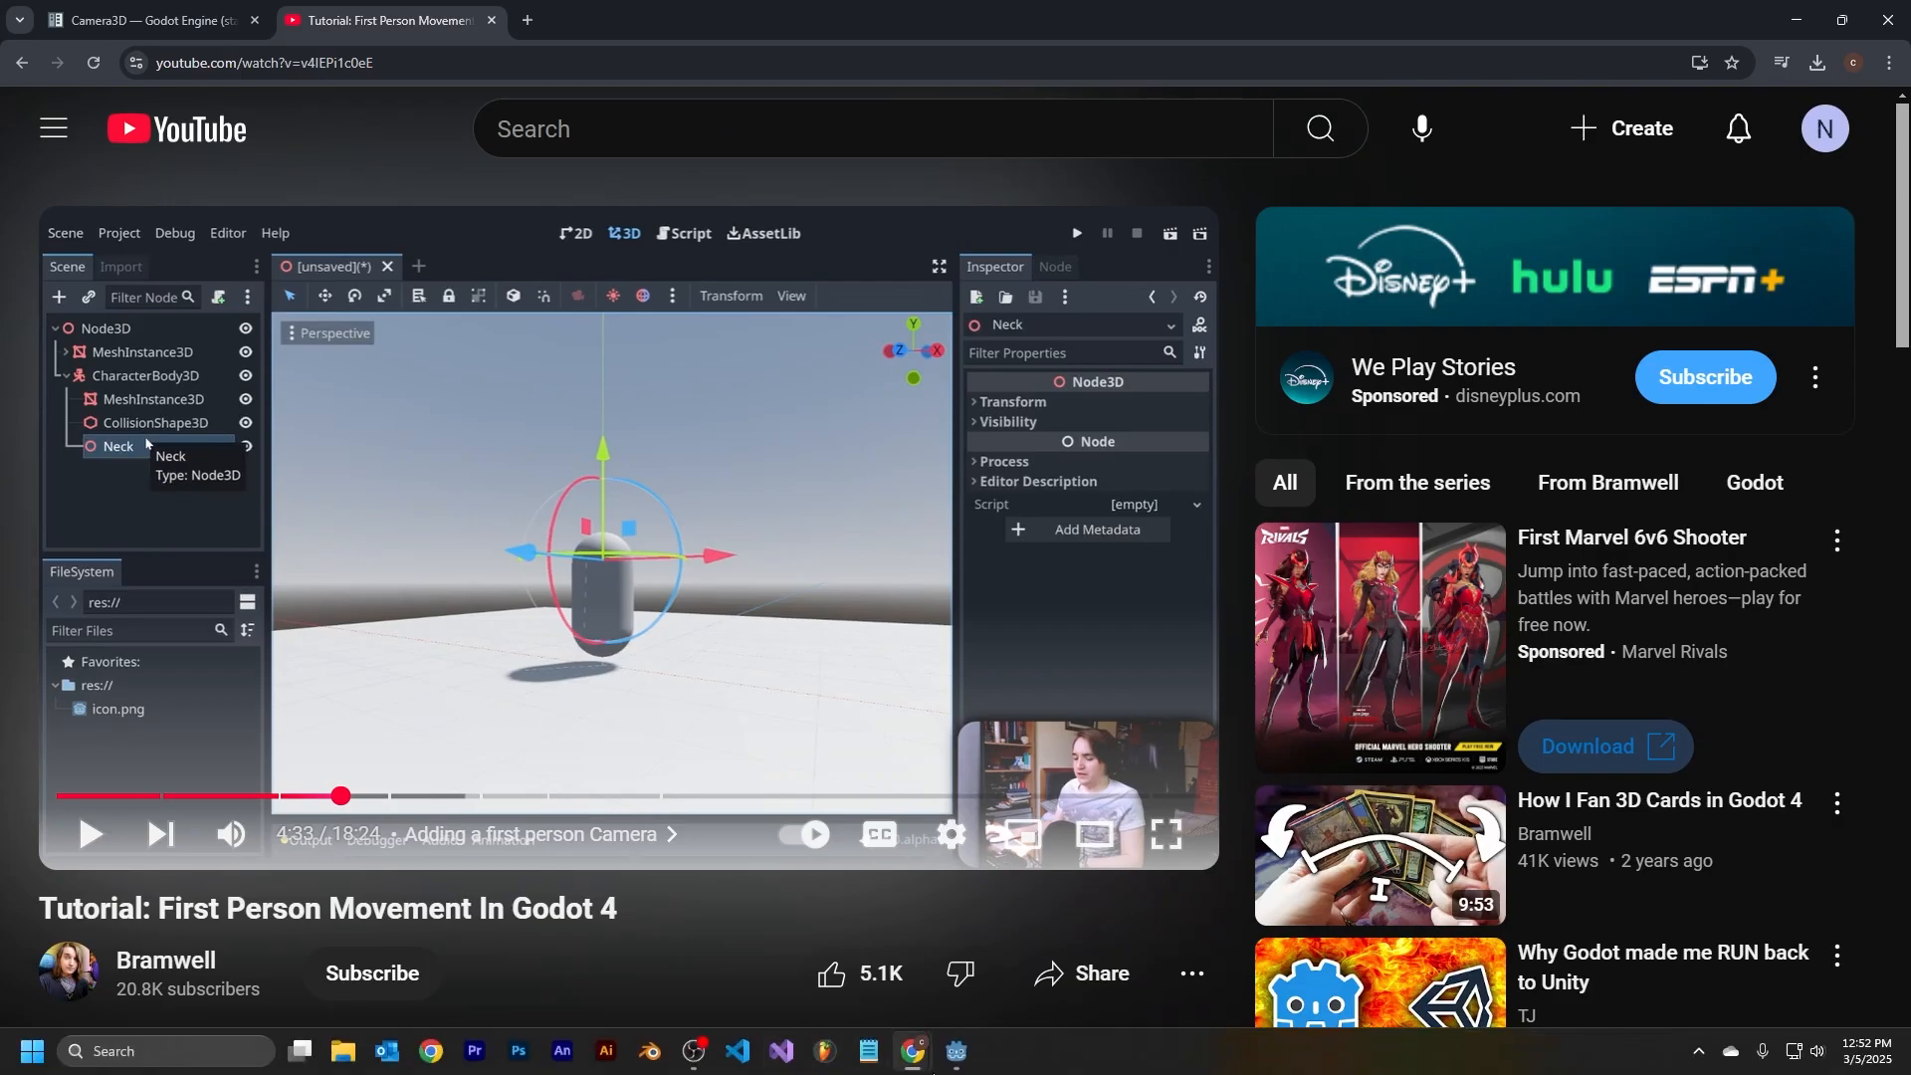
Step: Switch back to Godot and begin creating another child node under Player
left_click(956, 1051)
left_click(145, 157)
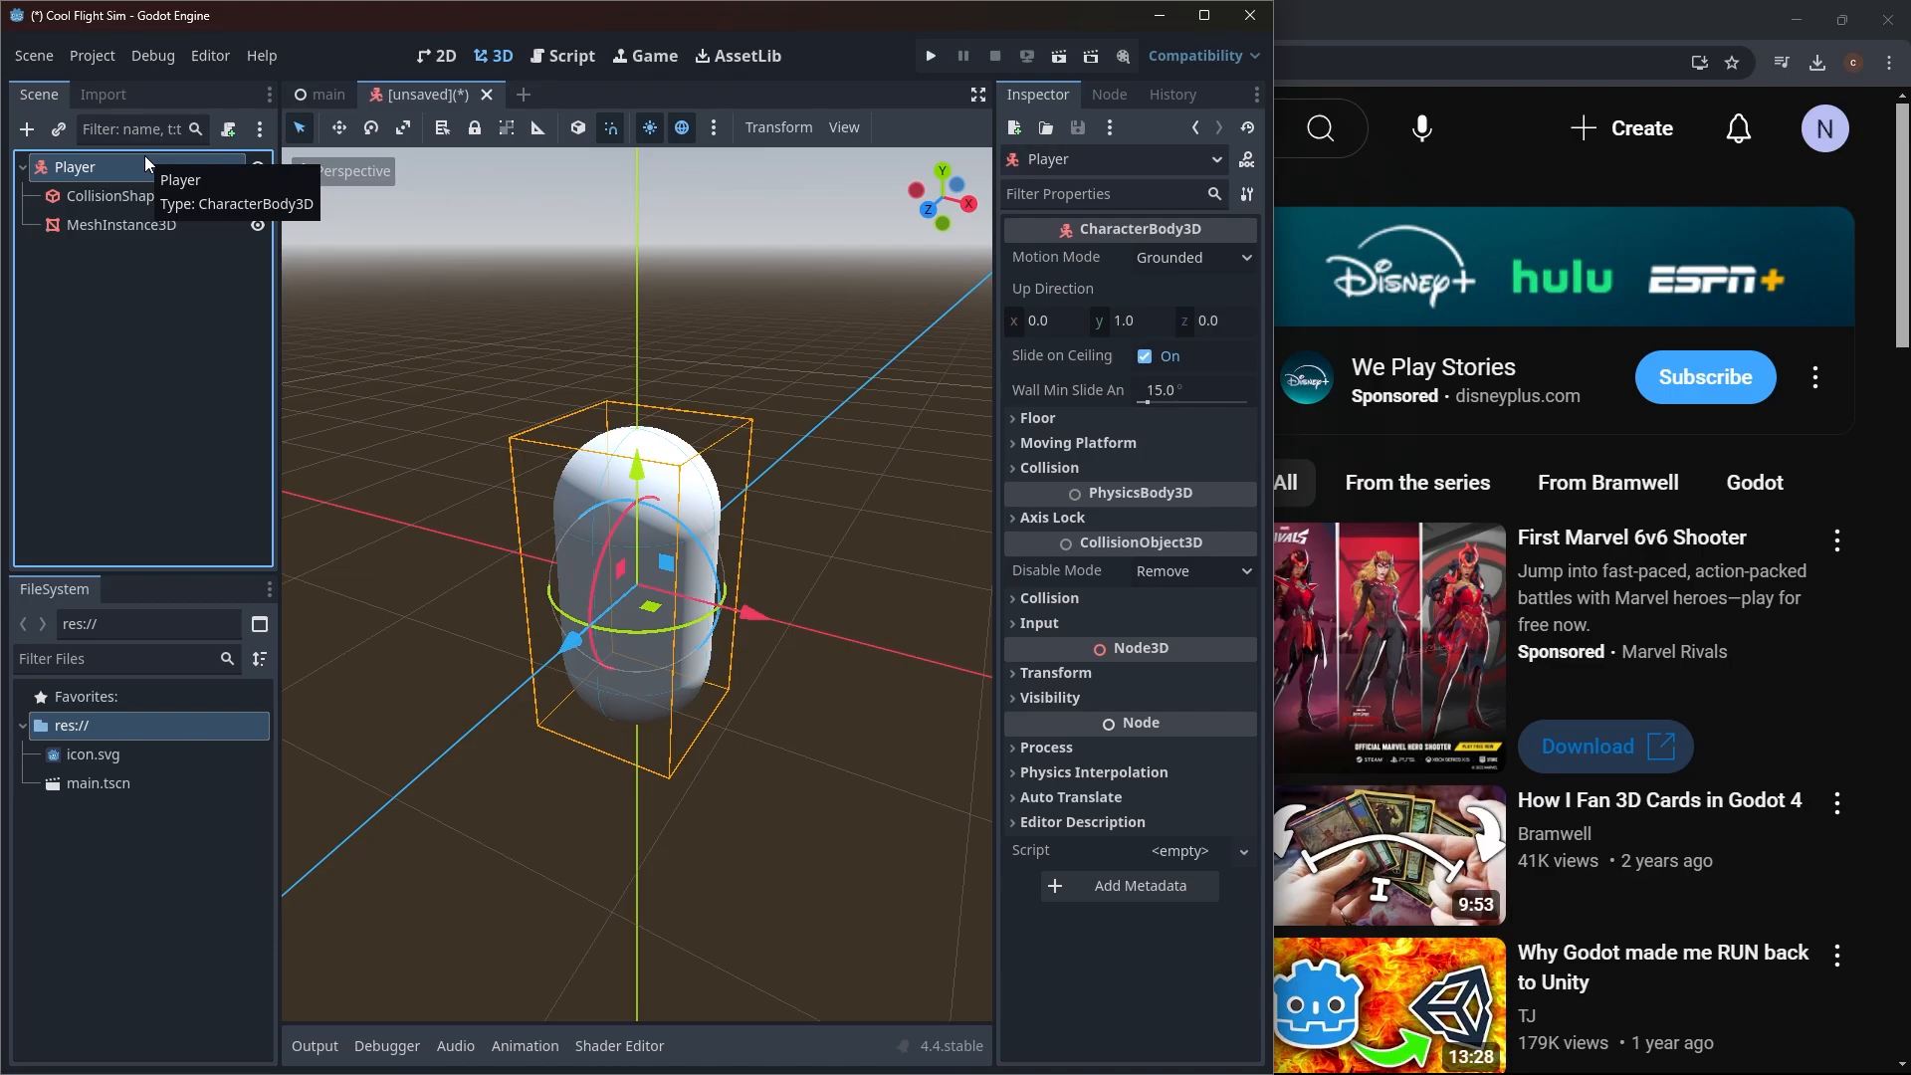
key("ctrl+a")
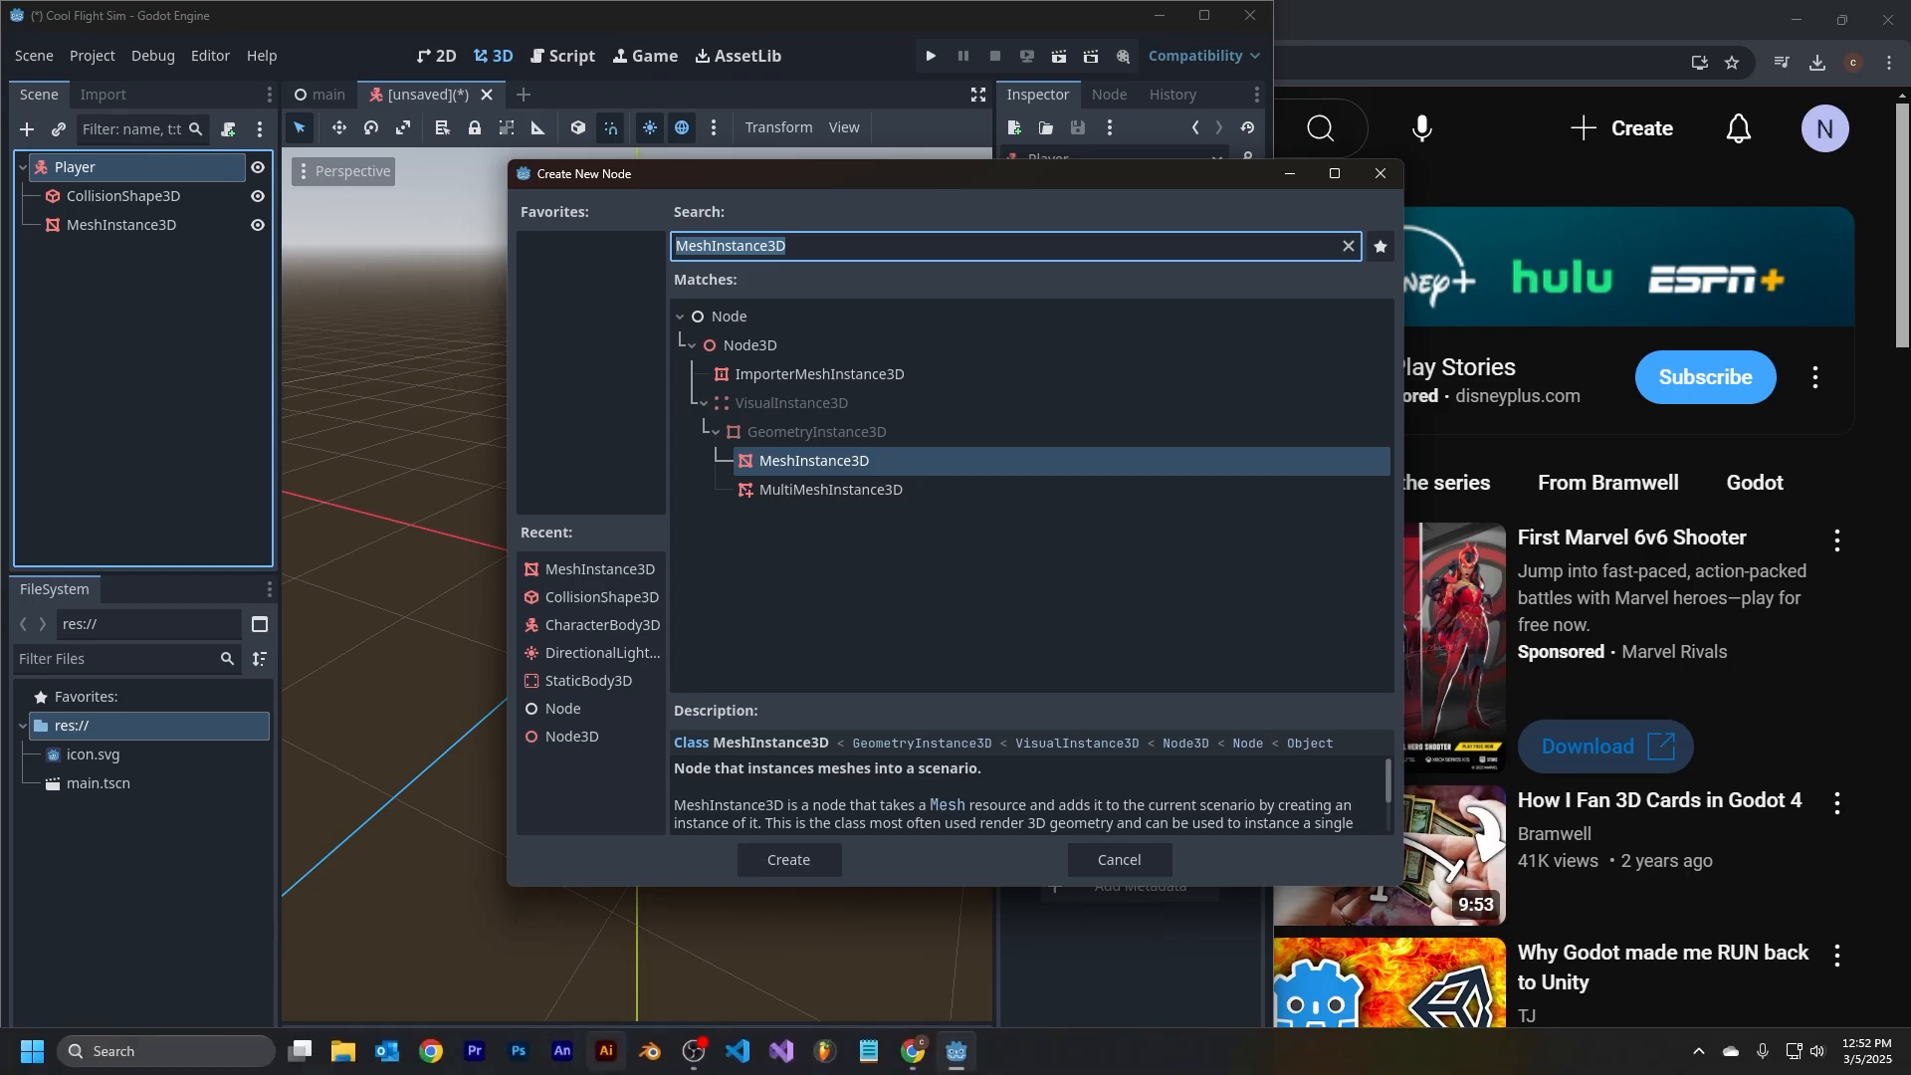
Step: Switch to the YouTube tutorial and rewind to the part where a Node3D is added under CharacterBody3D, pausing there
left_click(912, 1051)
left_click(345, 794)
key("Left")
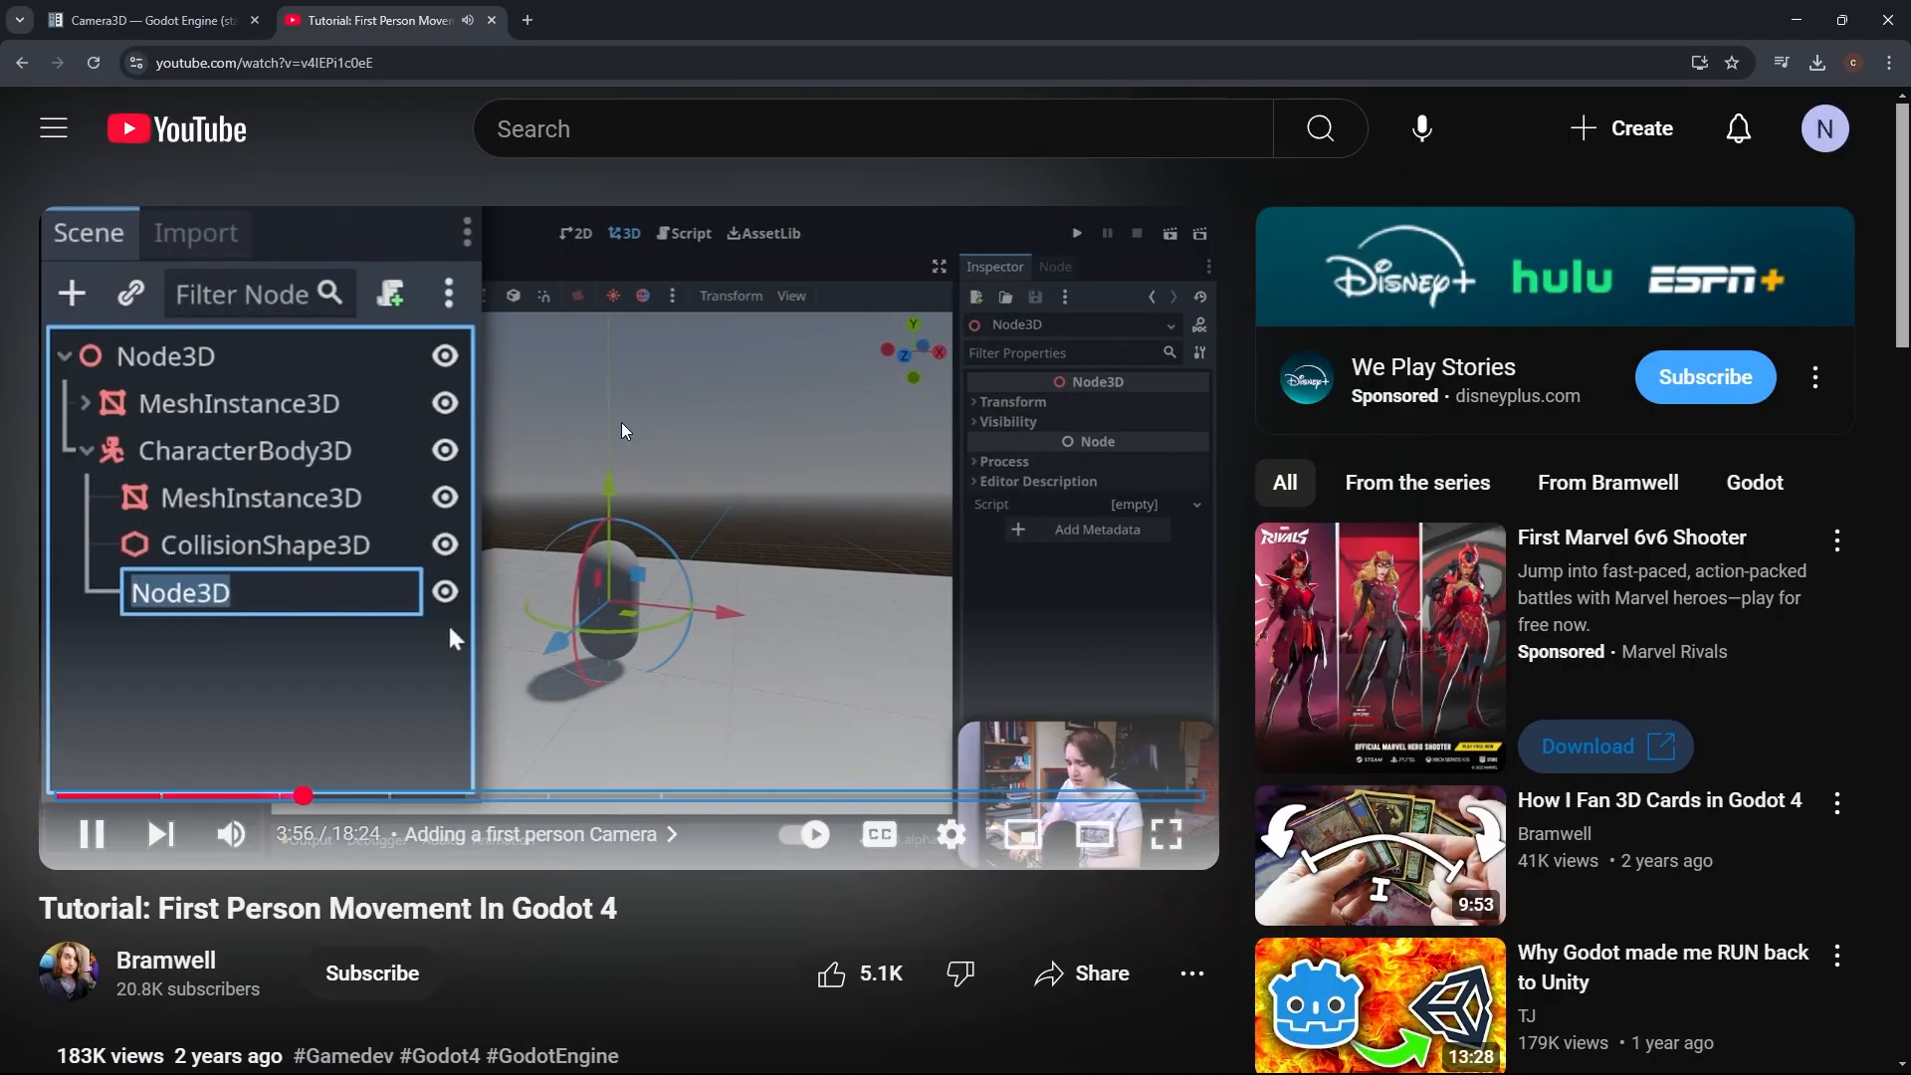
key("space")
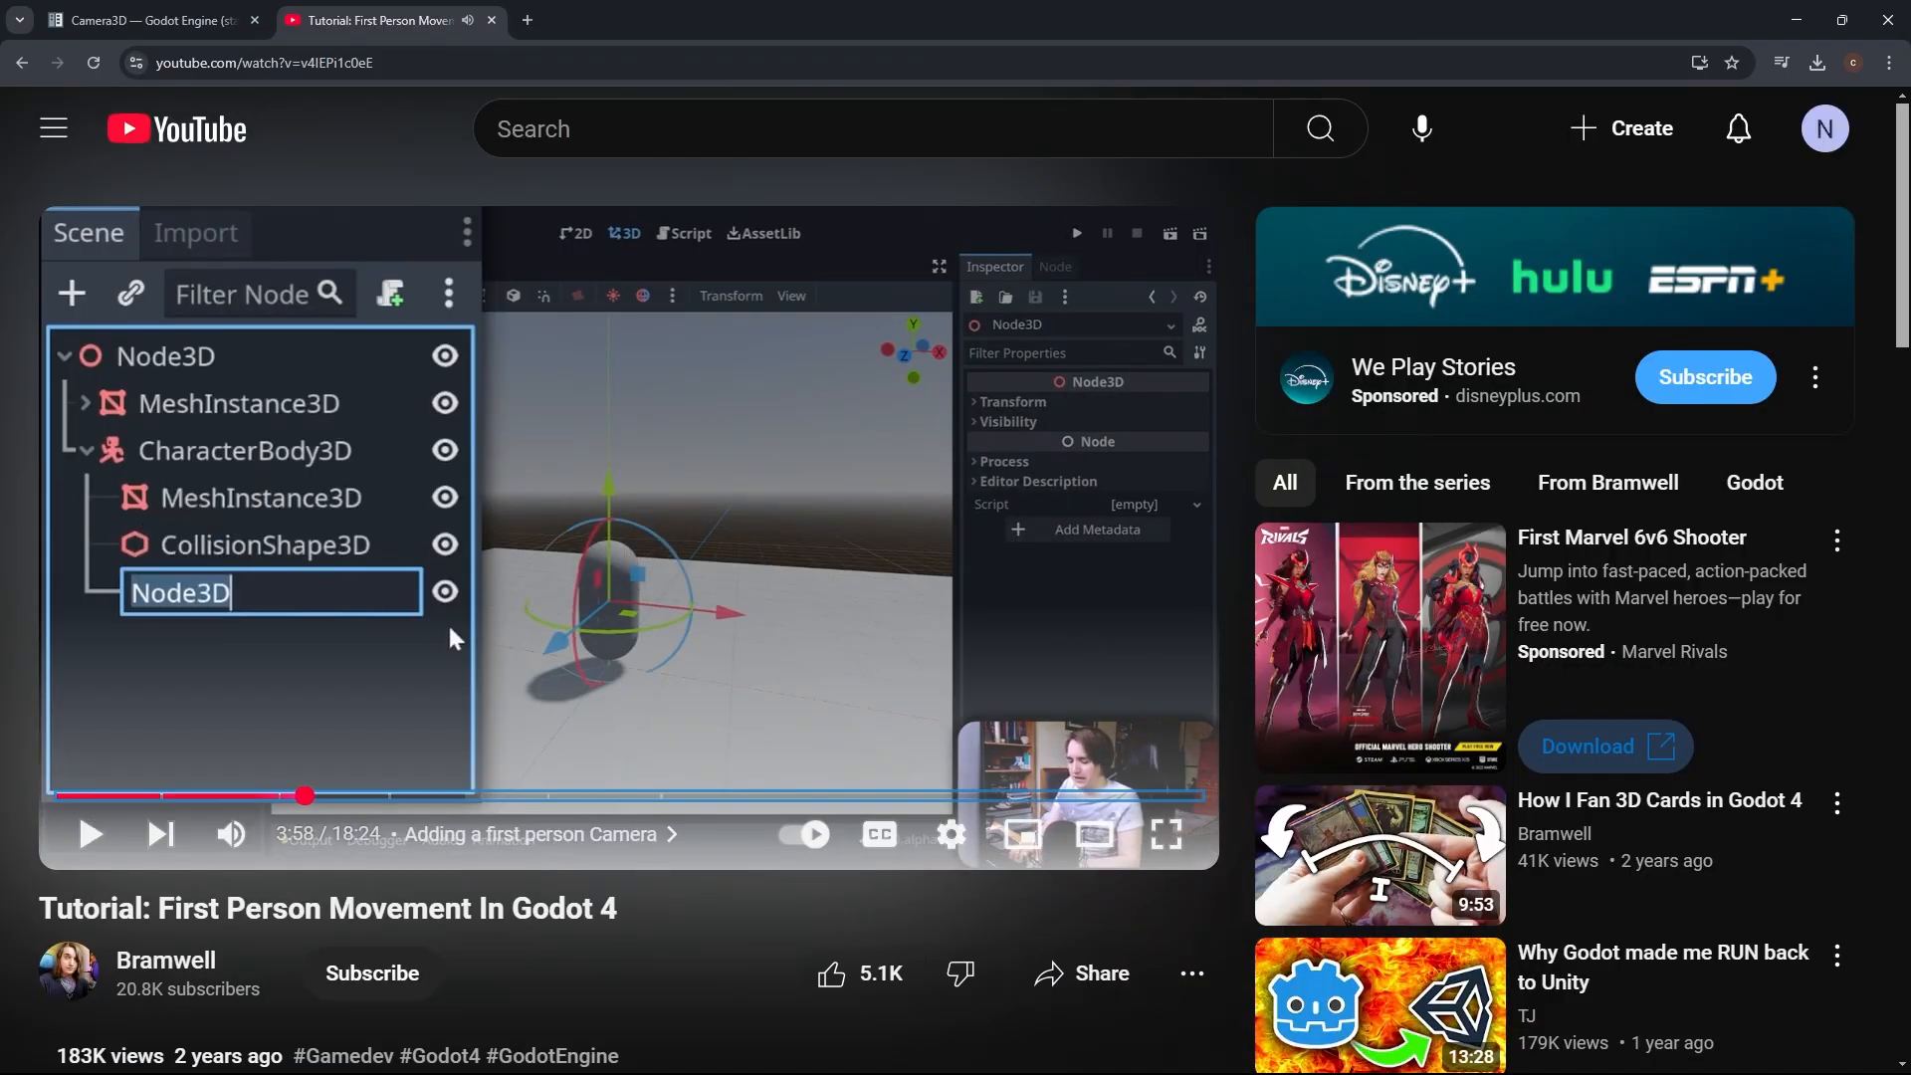
mouse_move(669, 1047)
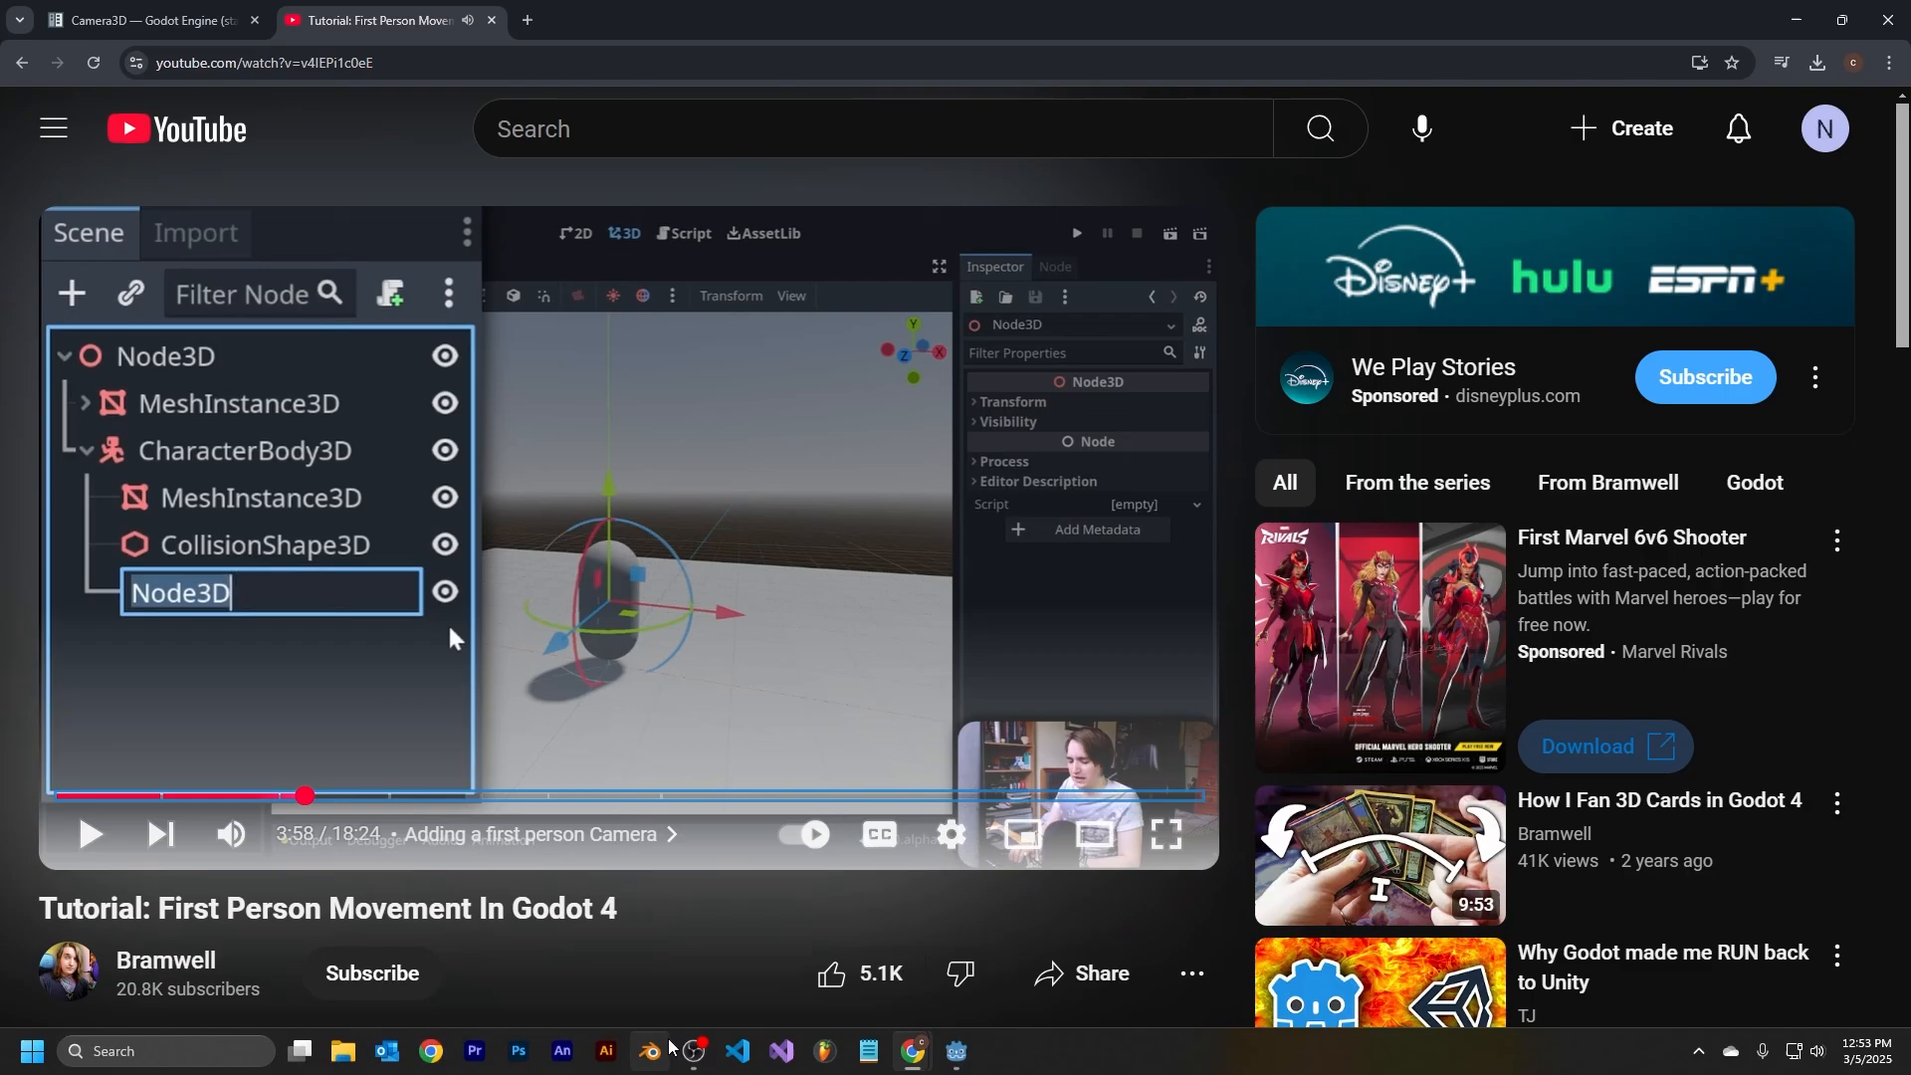
Step: Return to Godot, add a Node3D as a child of Player and rename it Neck
left_click(962, 1057)
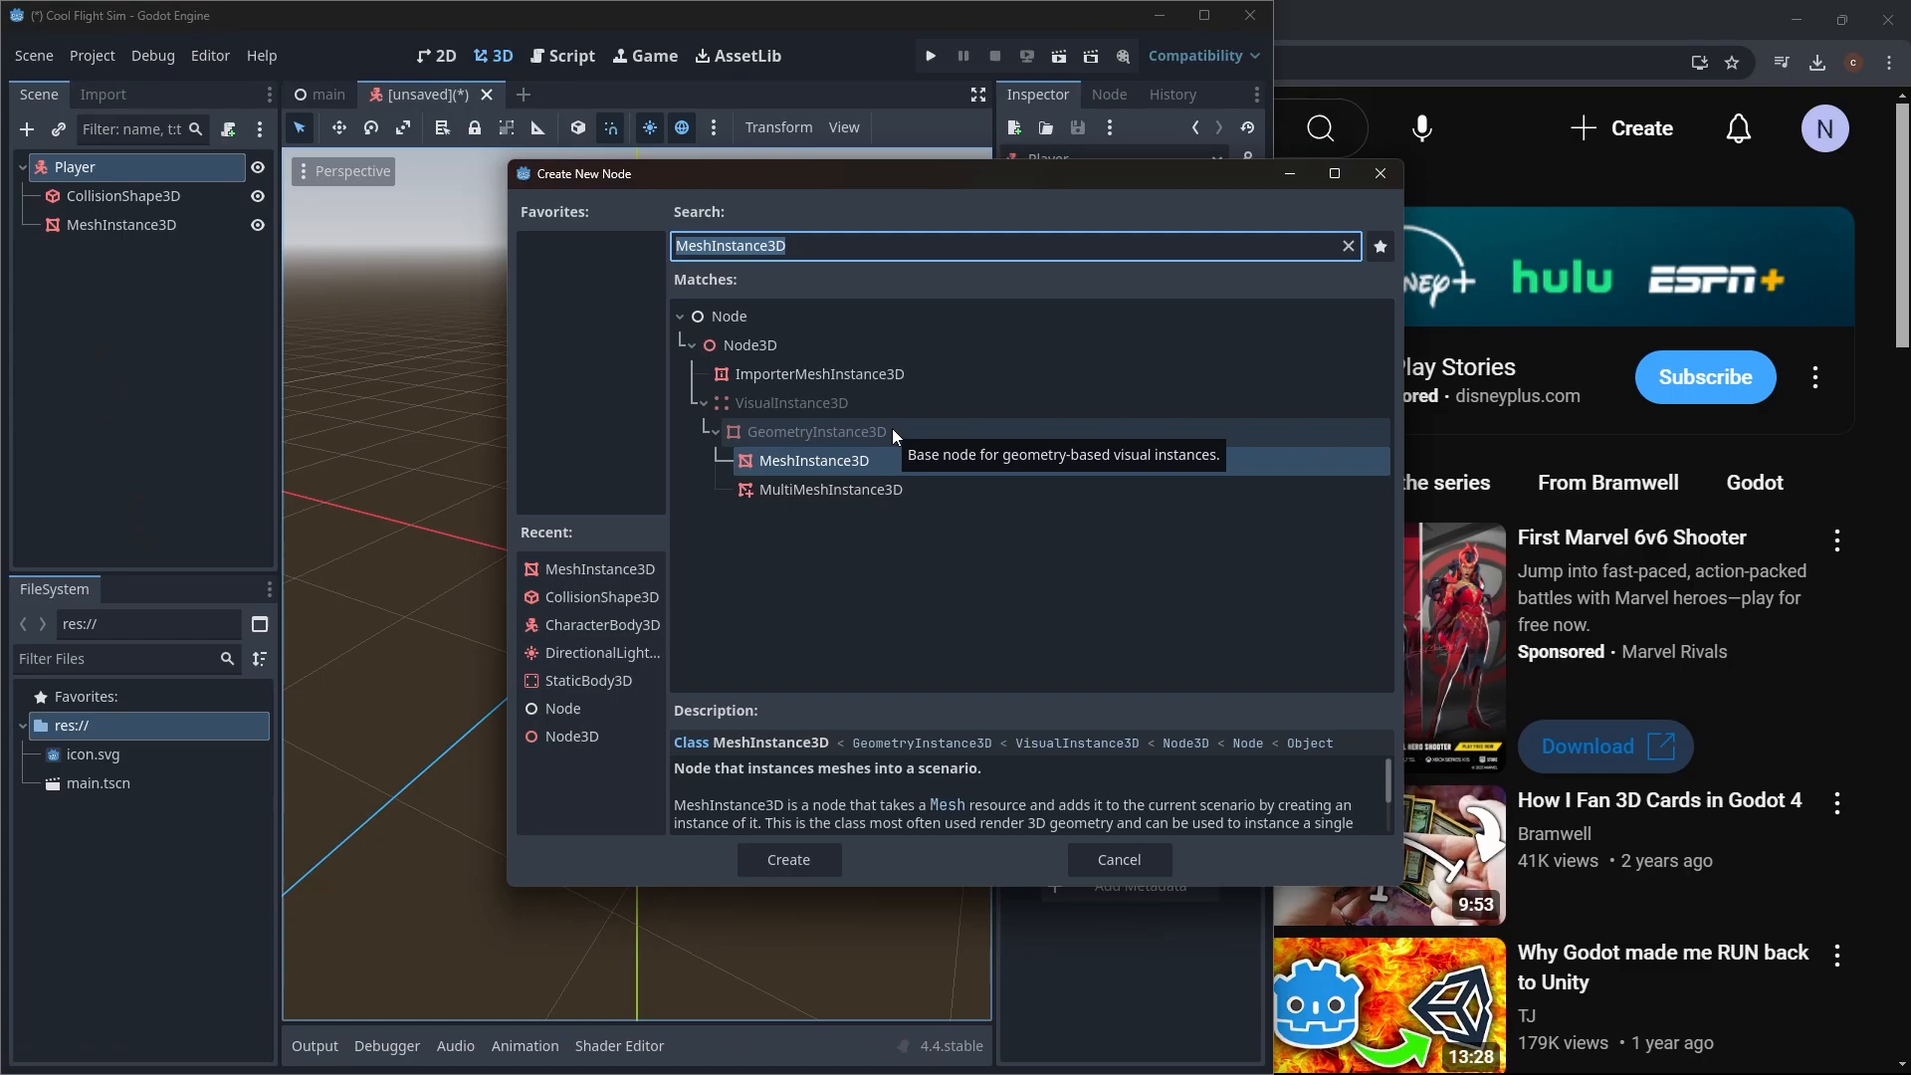
type("nod")
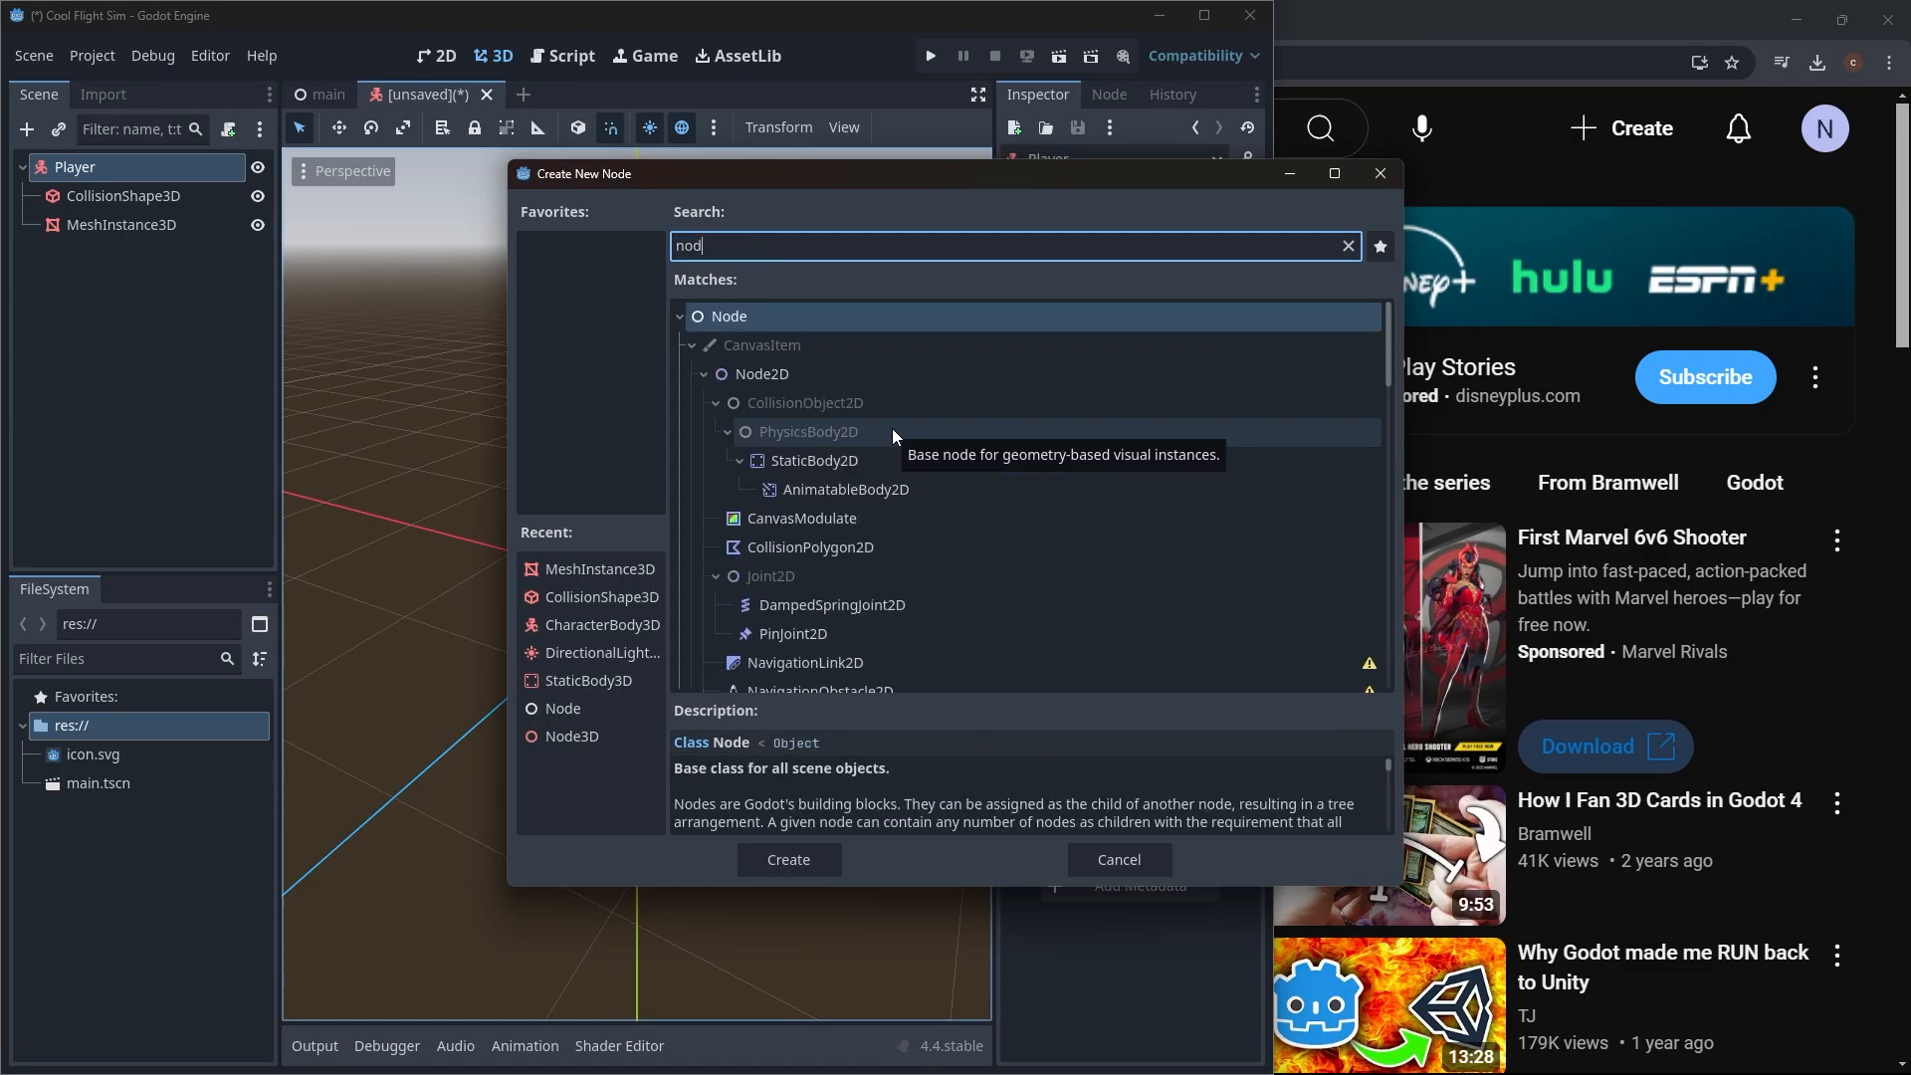
left_click(563, 736)
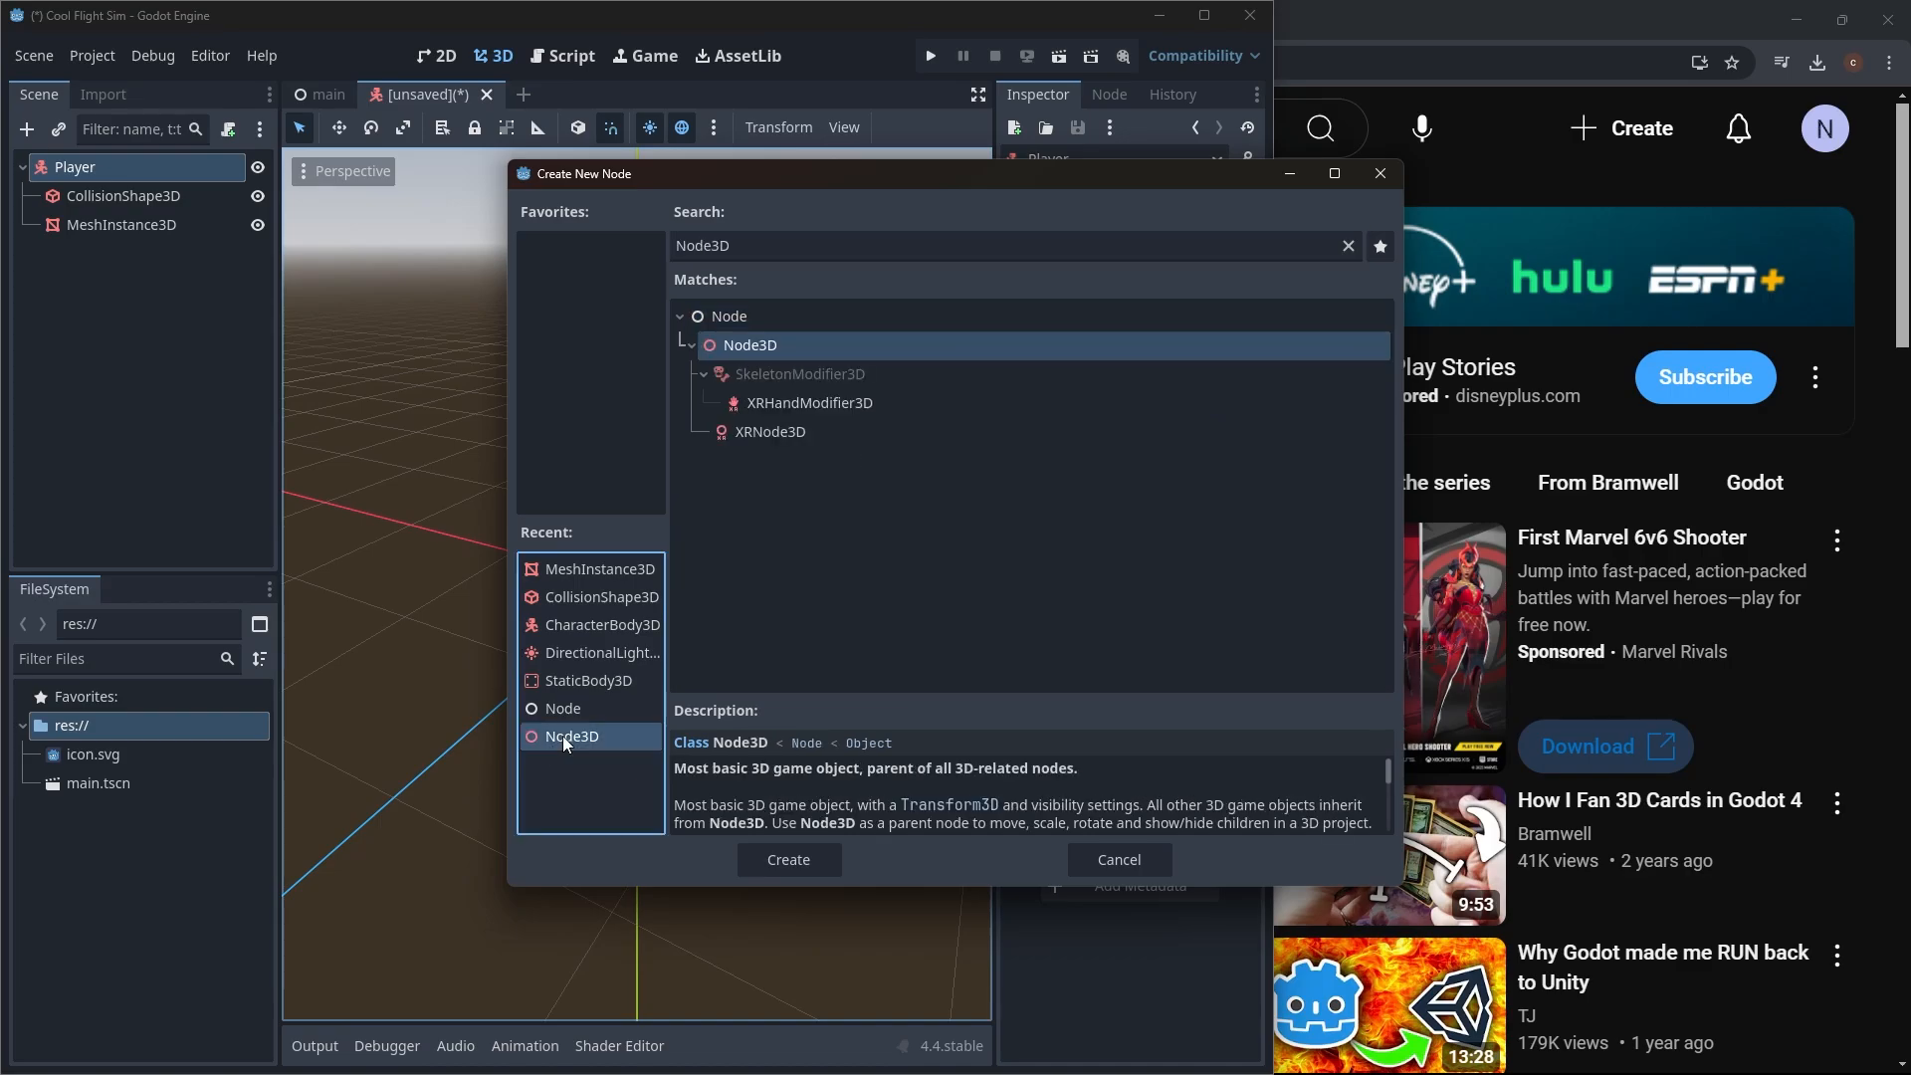
left_click(800, 860)
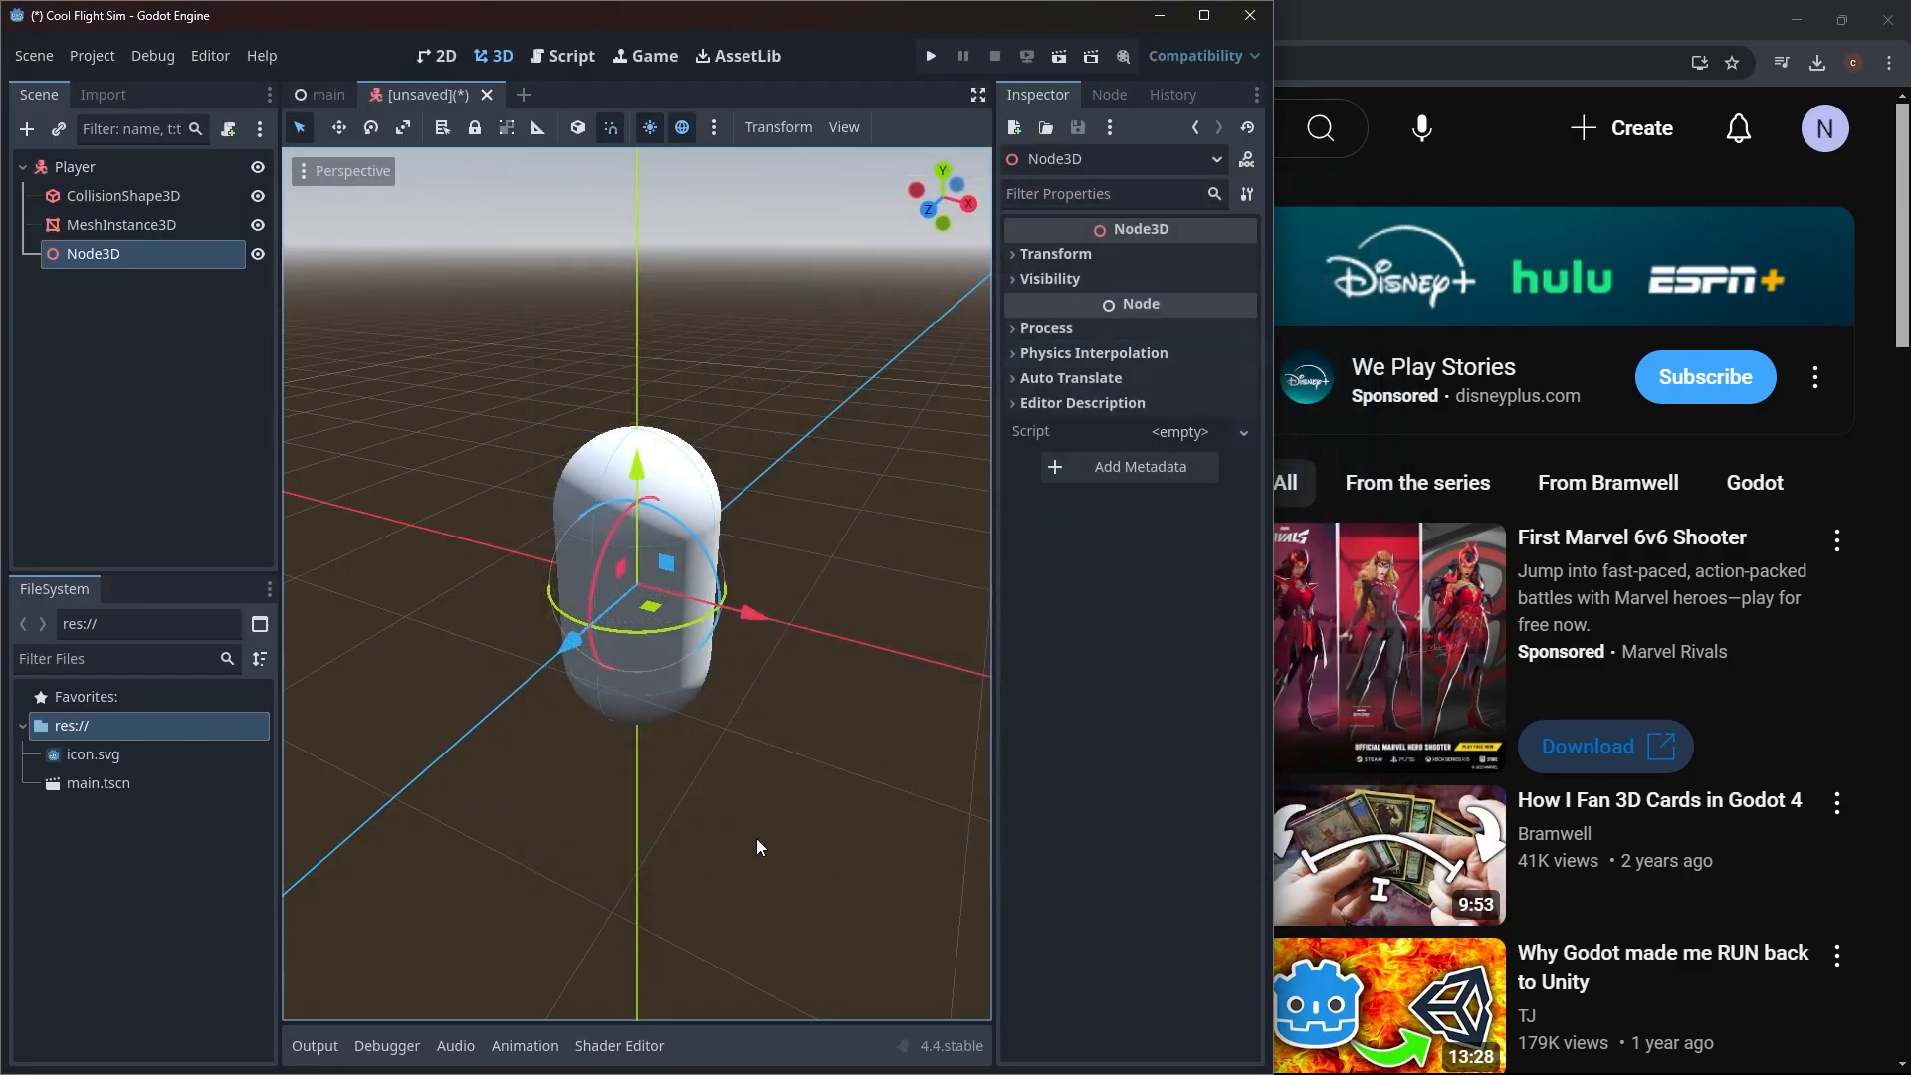
double_click(93, 253)
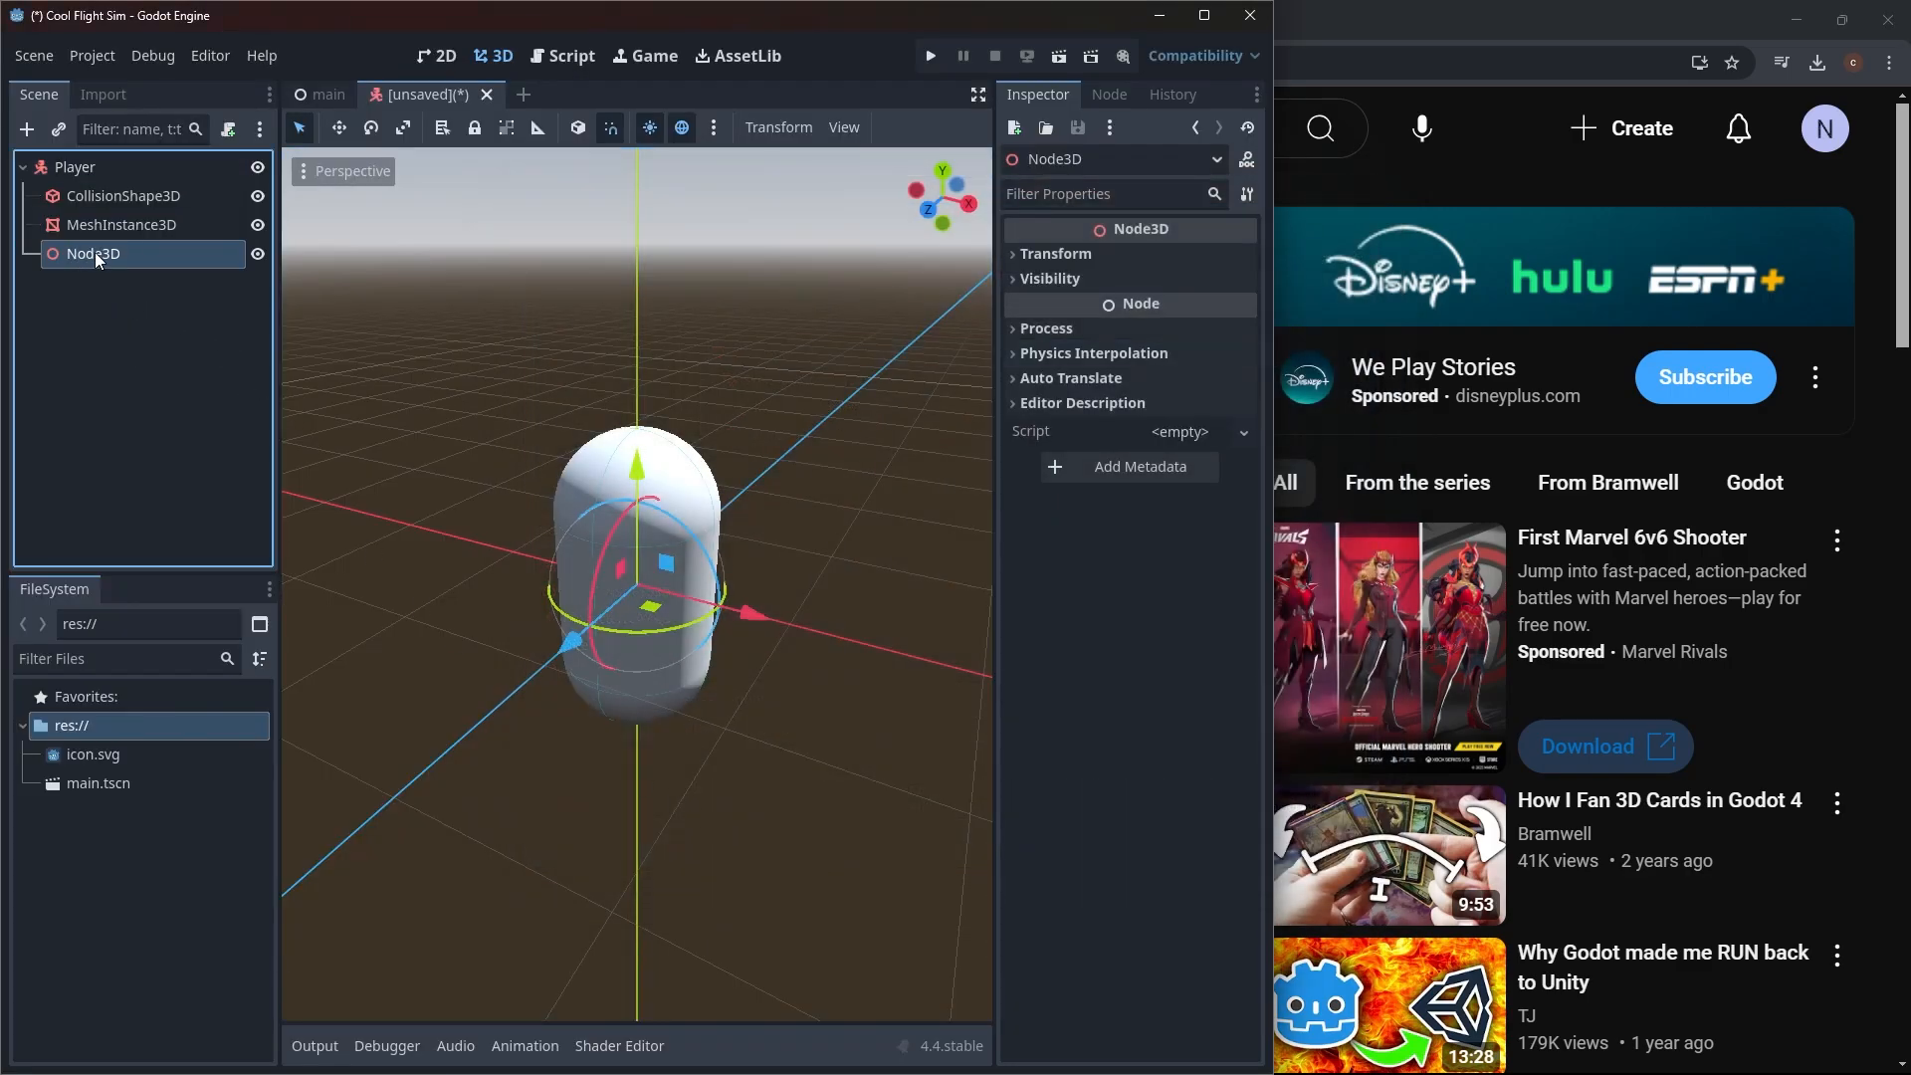
type("Neck")
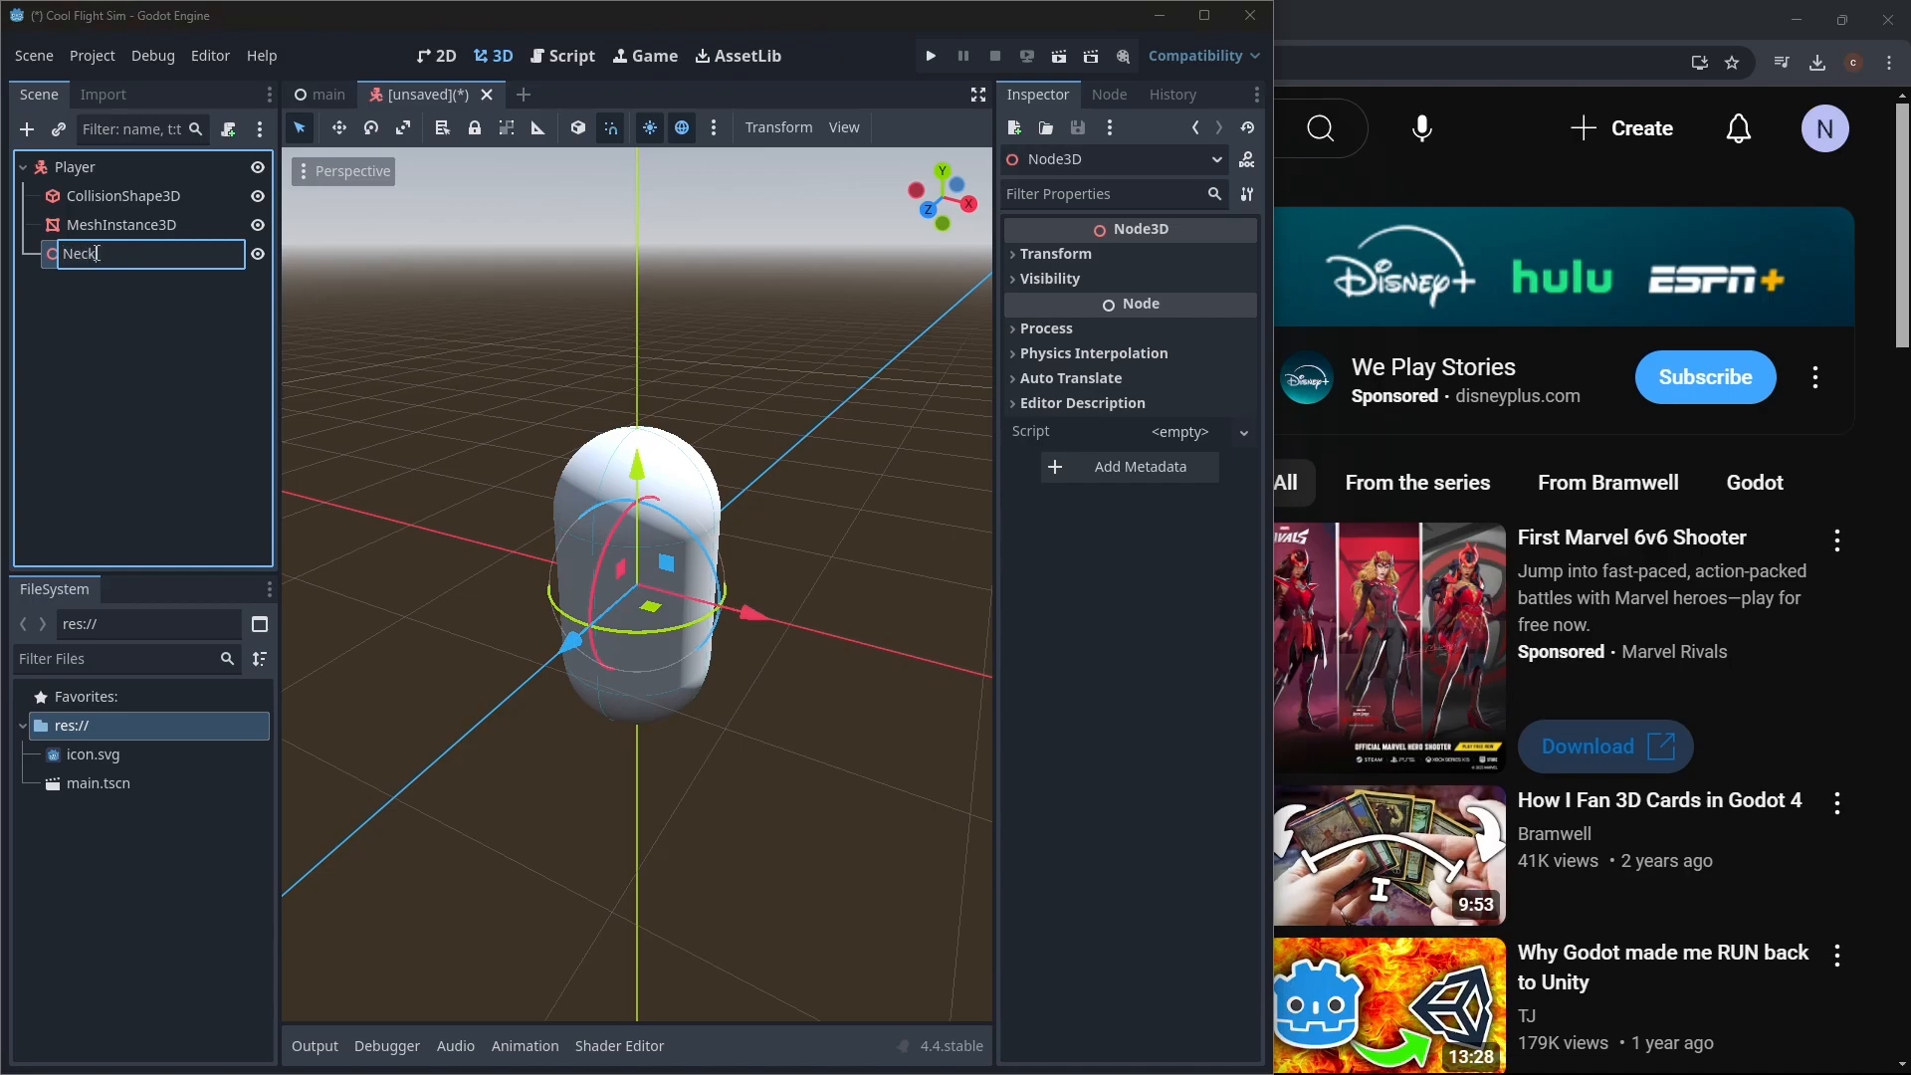
key("Return")
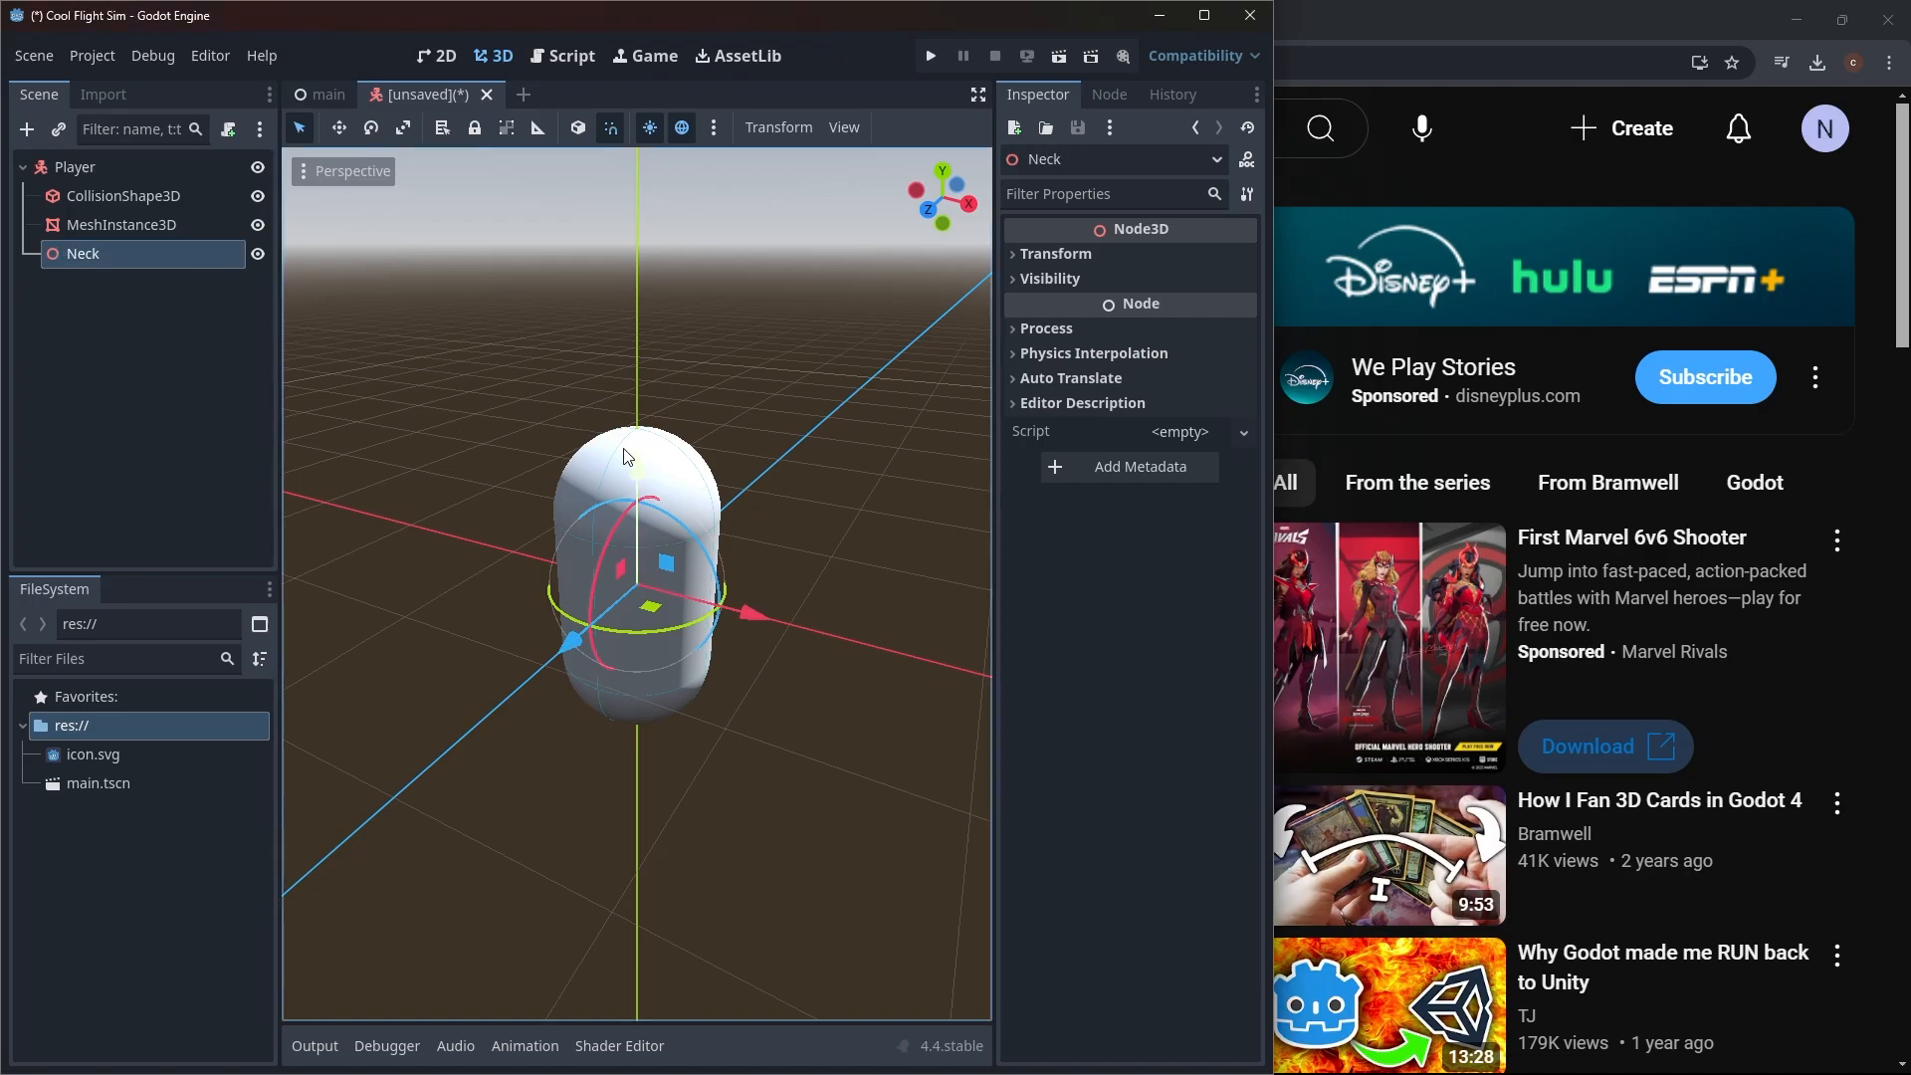
Step: Turn off snapping and move the Neck node vertically to the upper part of the capsule, around neck height
left_click_drag(645, 454, 645, 455)
left_click_drag(644, 369, 655, 291)
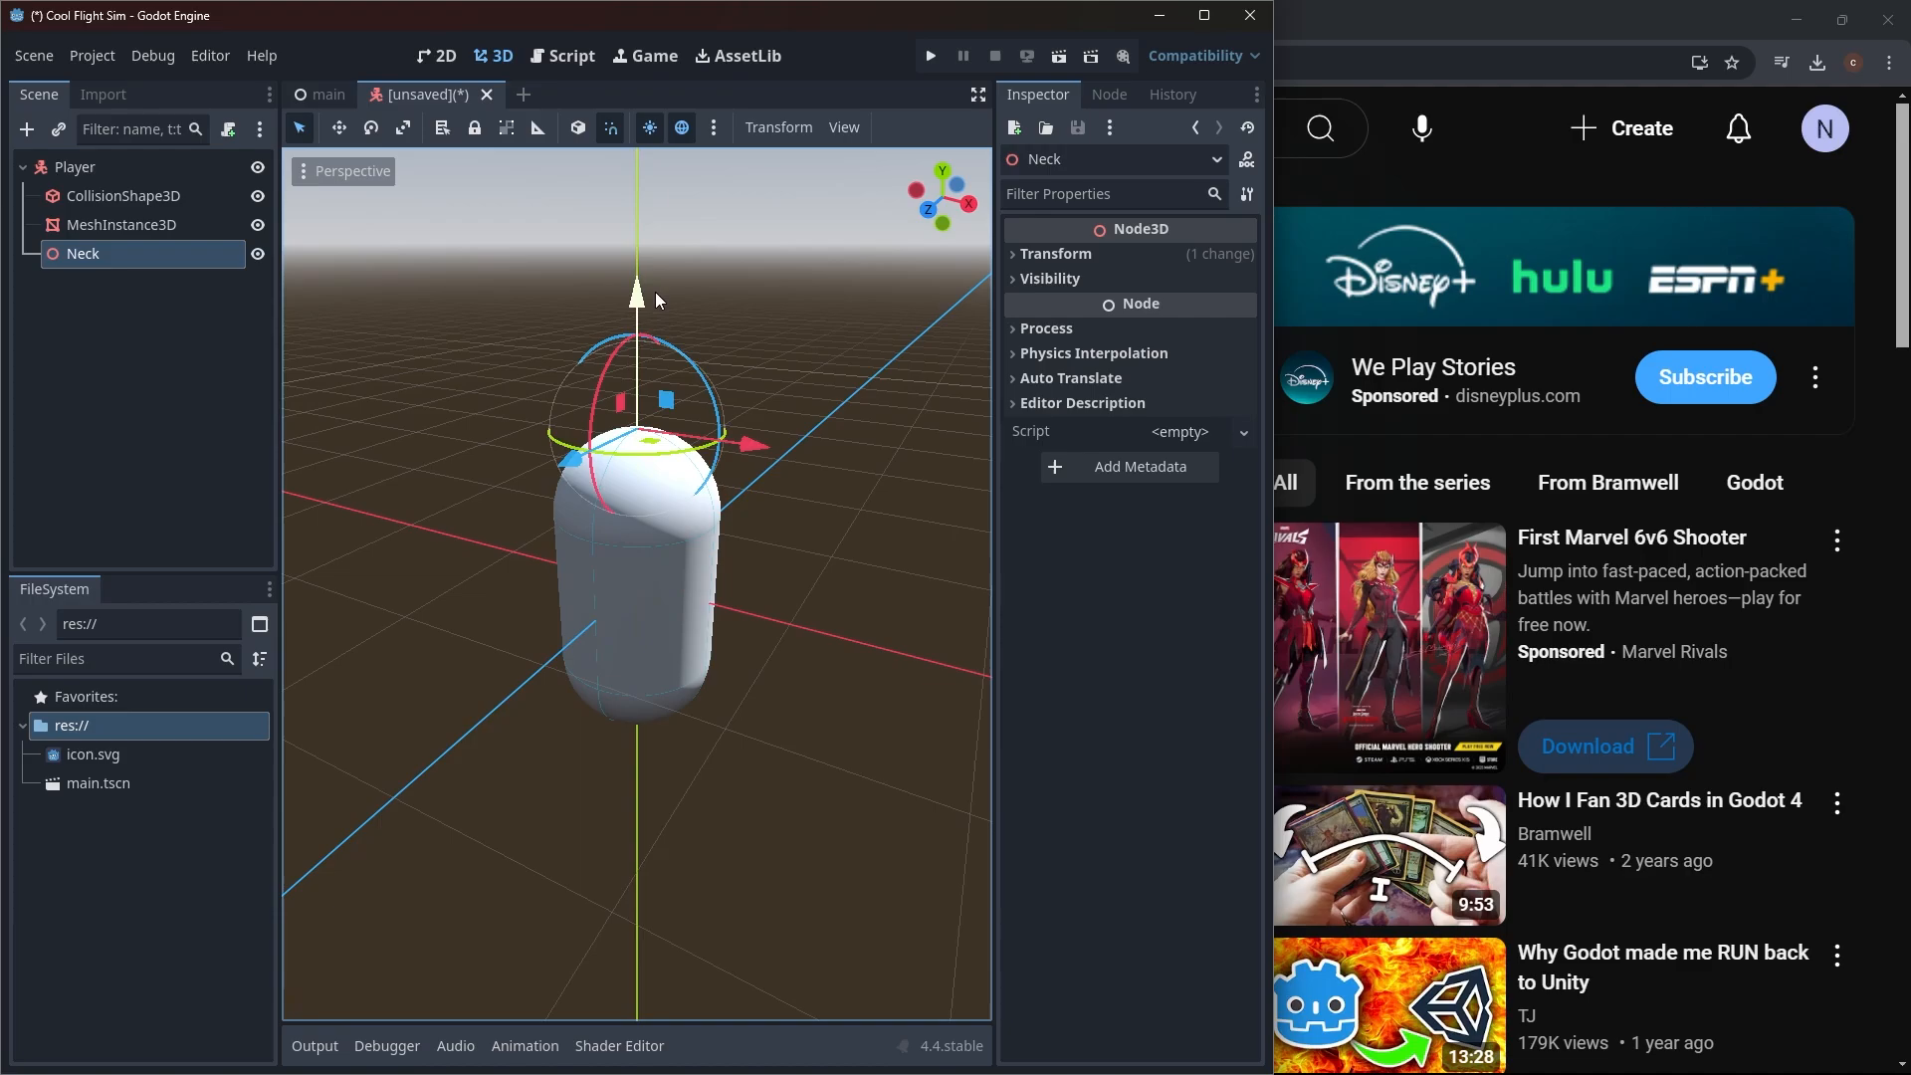
left_click(611, 129)
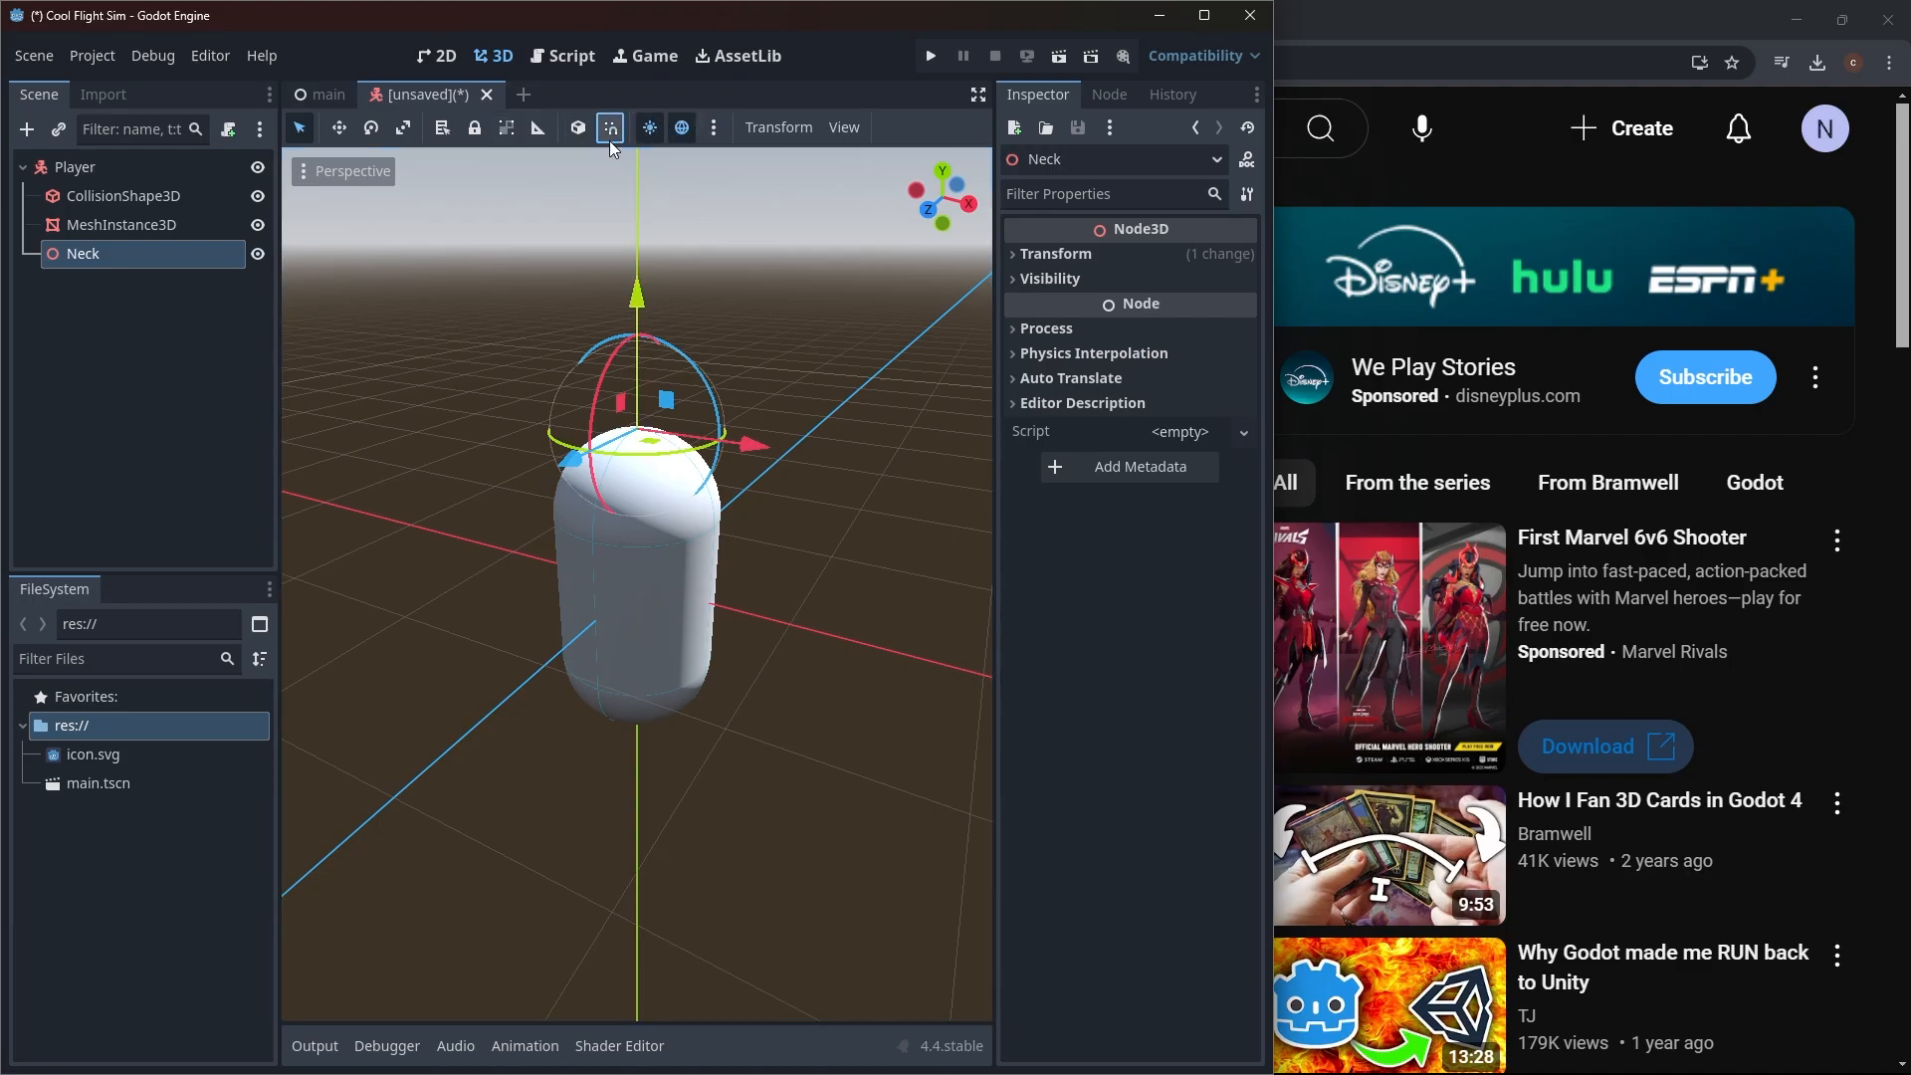
left_click_drag(637, 299, 613, 408)
middle_click_drag(761, 587, 804, 488)
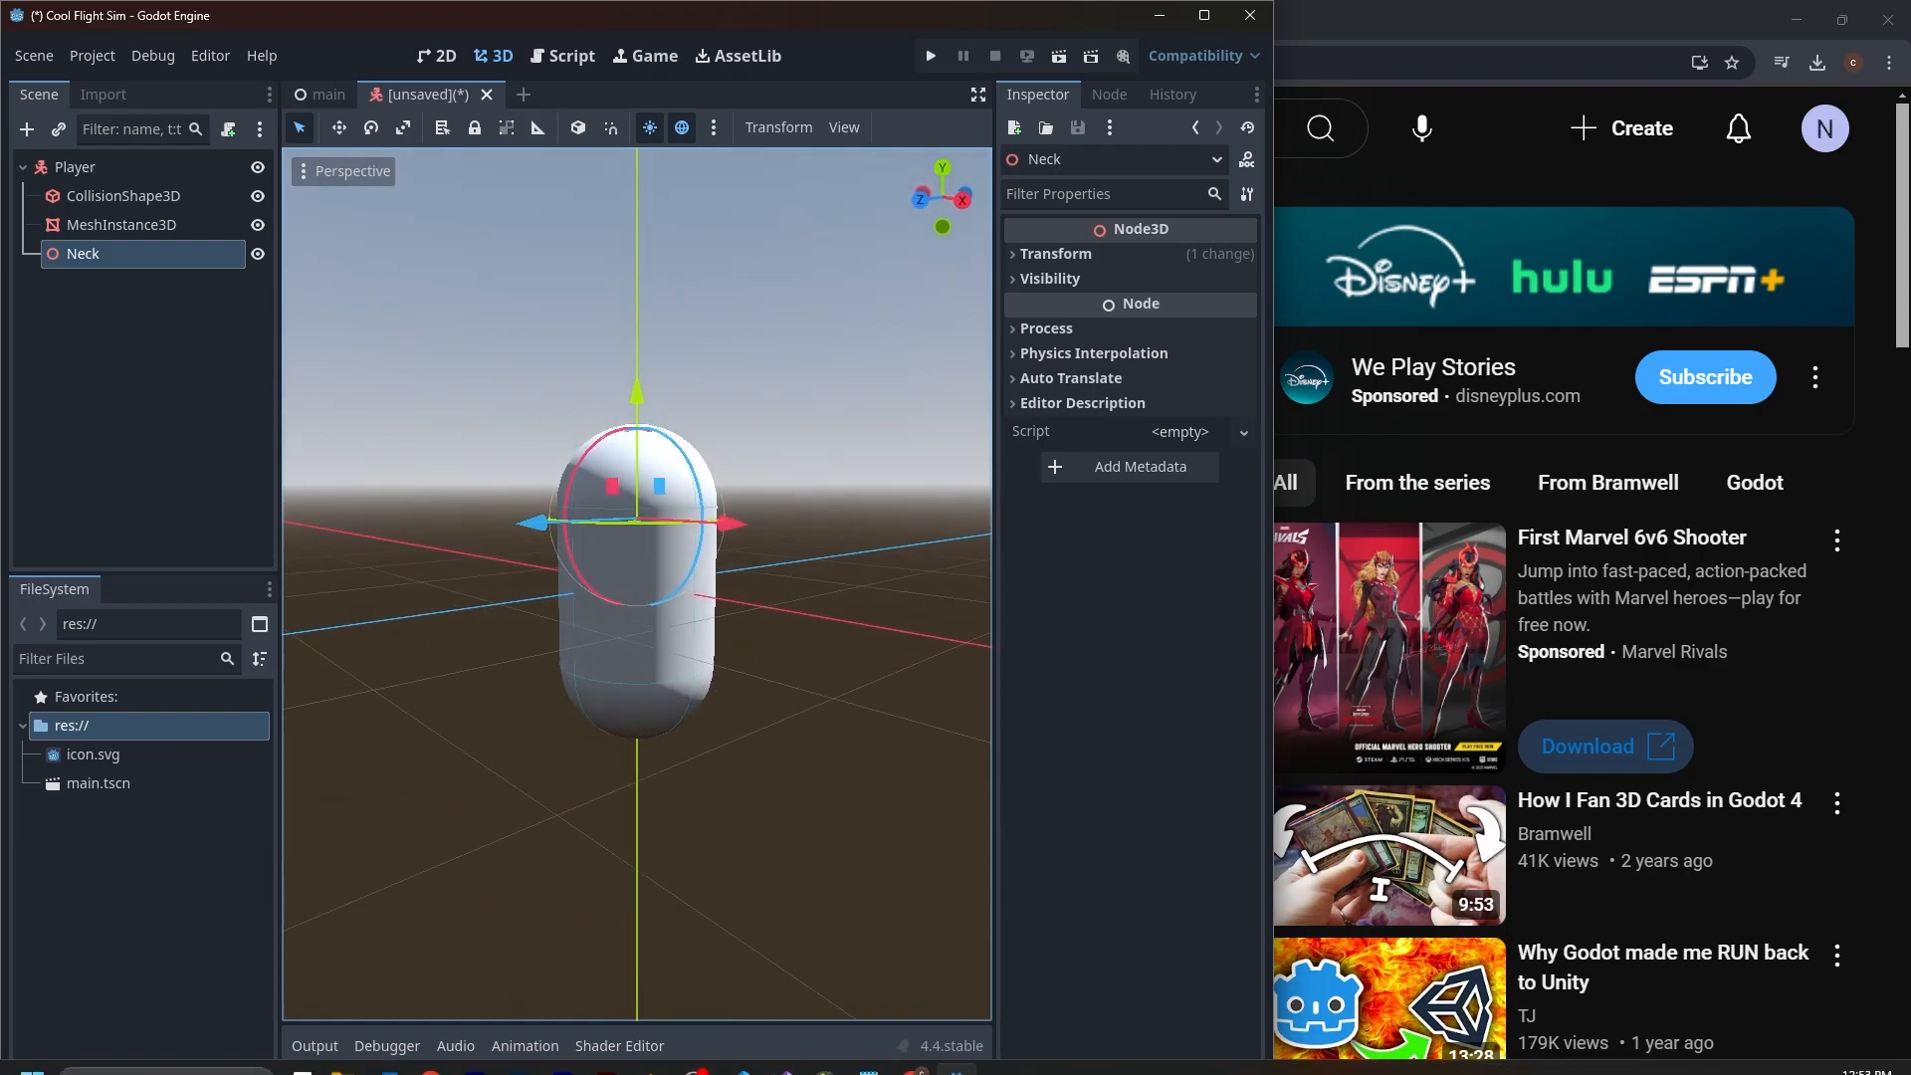
Step: Switch to the YouTube tutorial and continue watching the first-person camera section in full screen
mouse_move(660, 1065)
mouse_move(919, 1060)
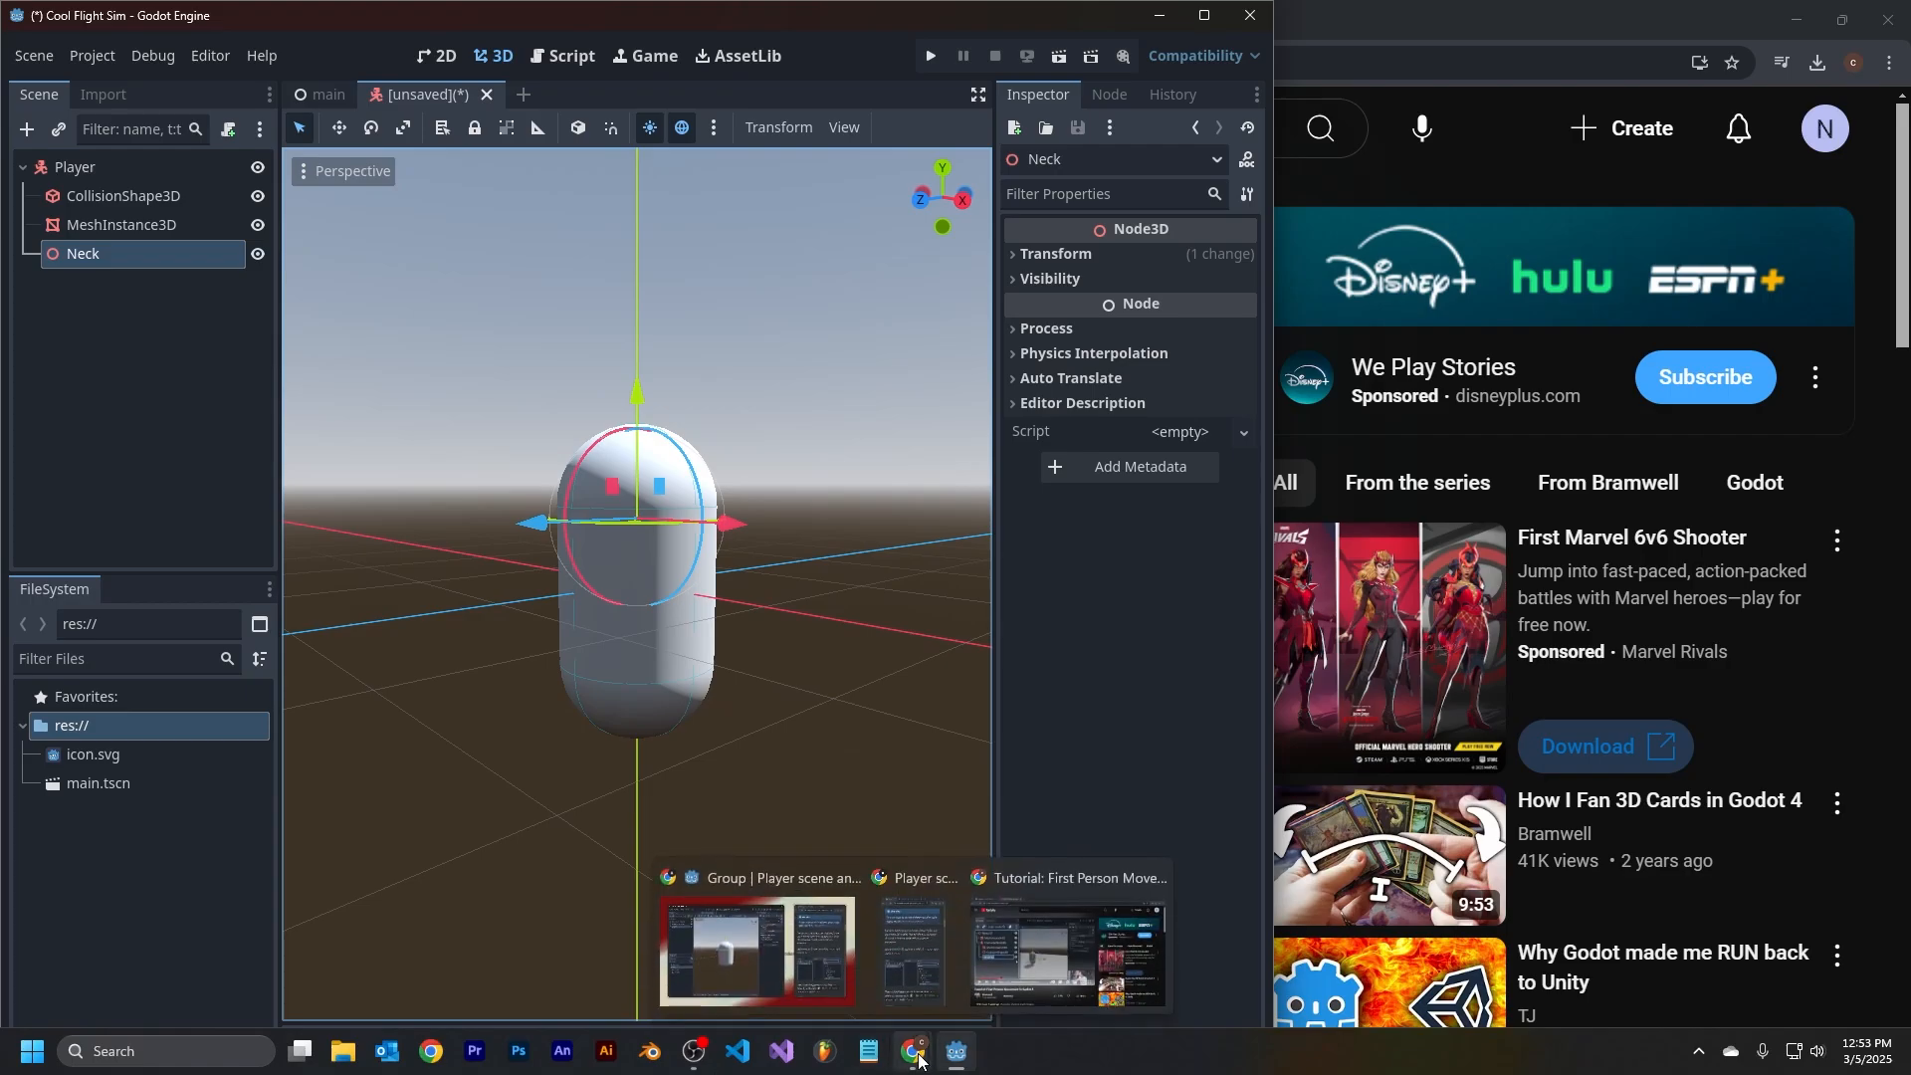
left_click(1036, 959)
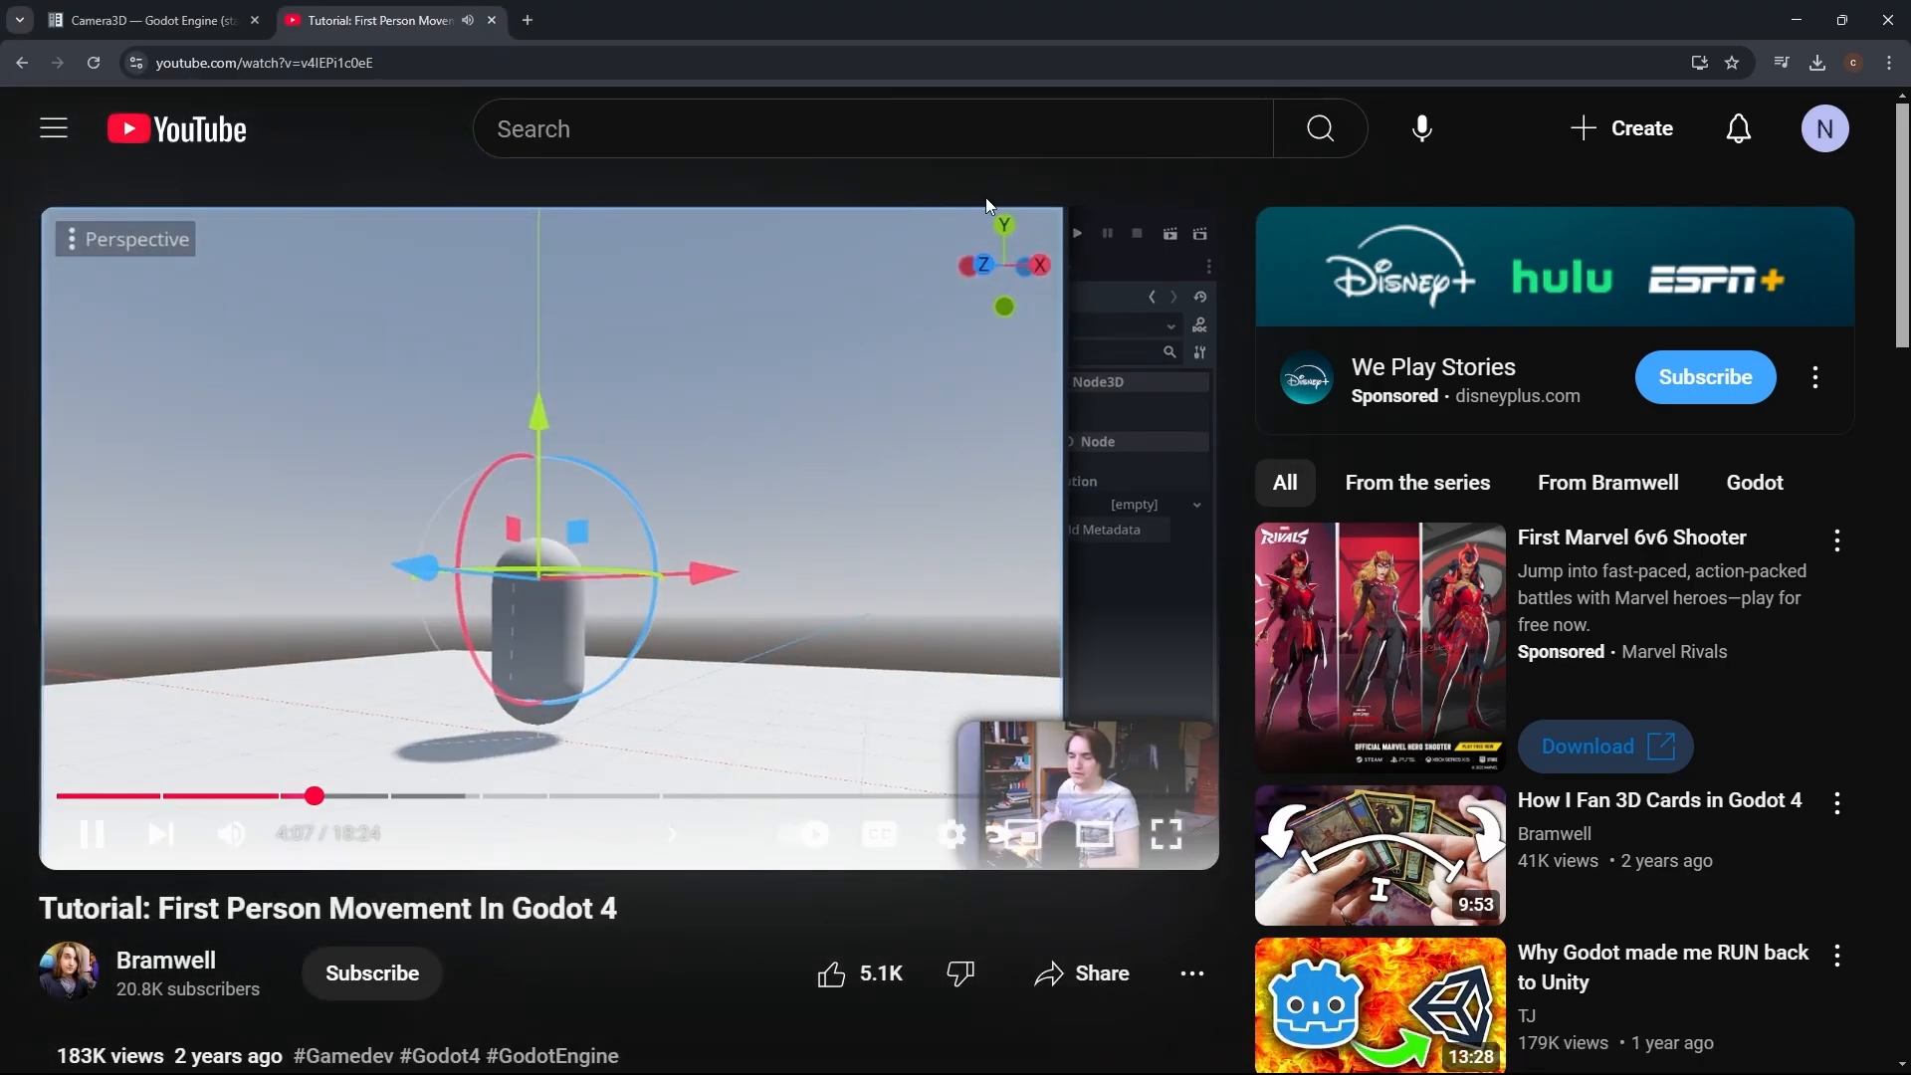
left_click(722, 533)
left_click(723, 536)
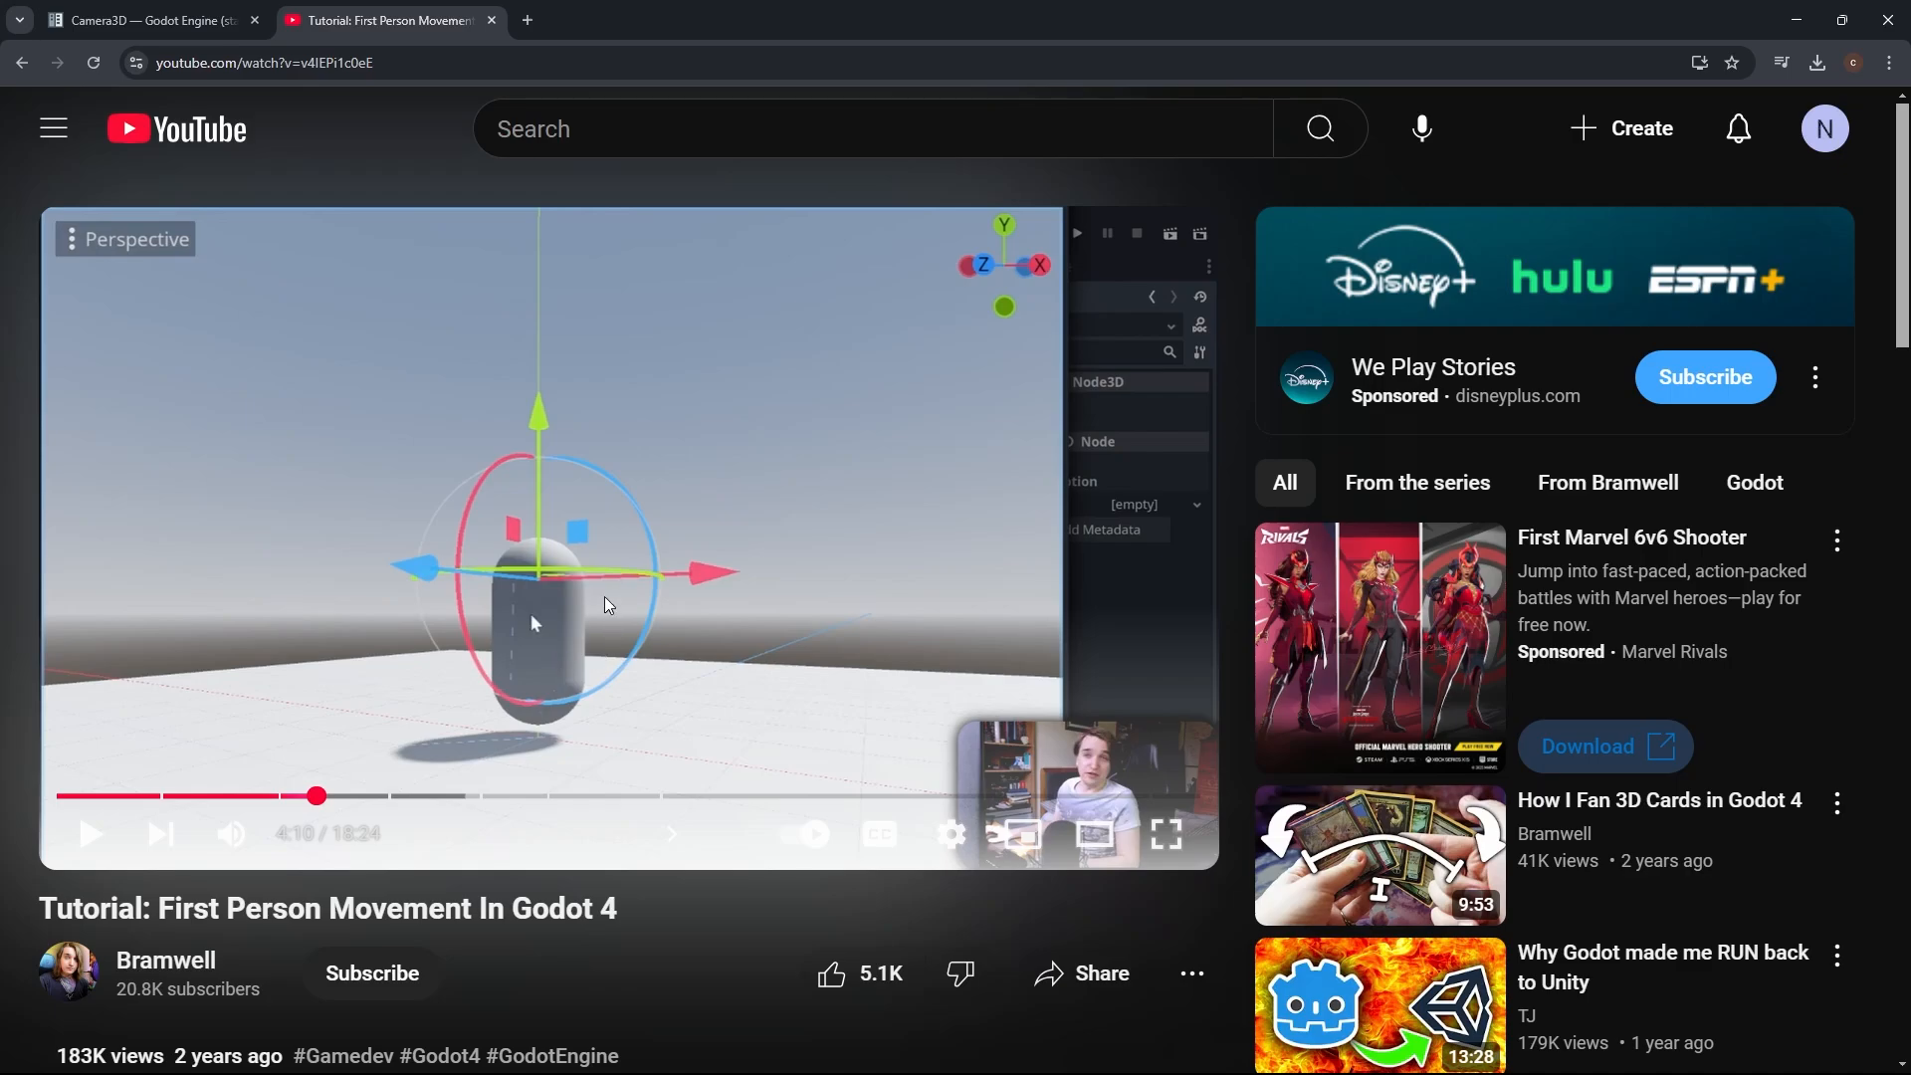
left_click(853, 661)
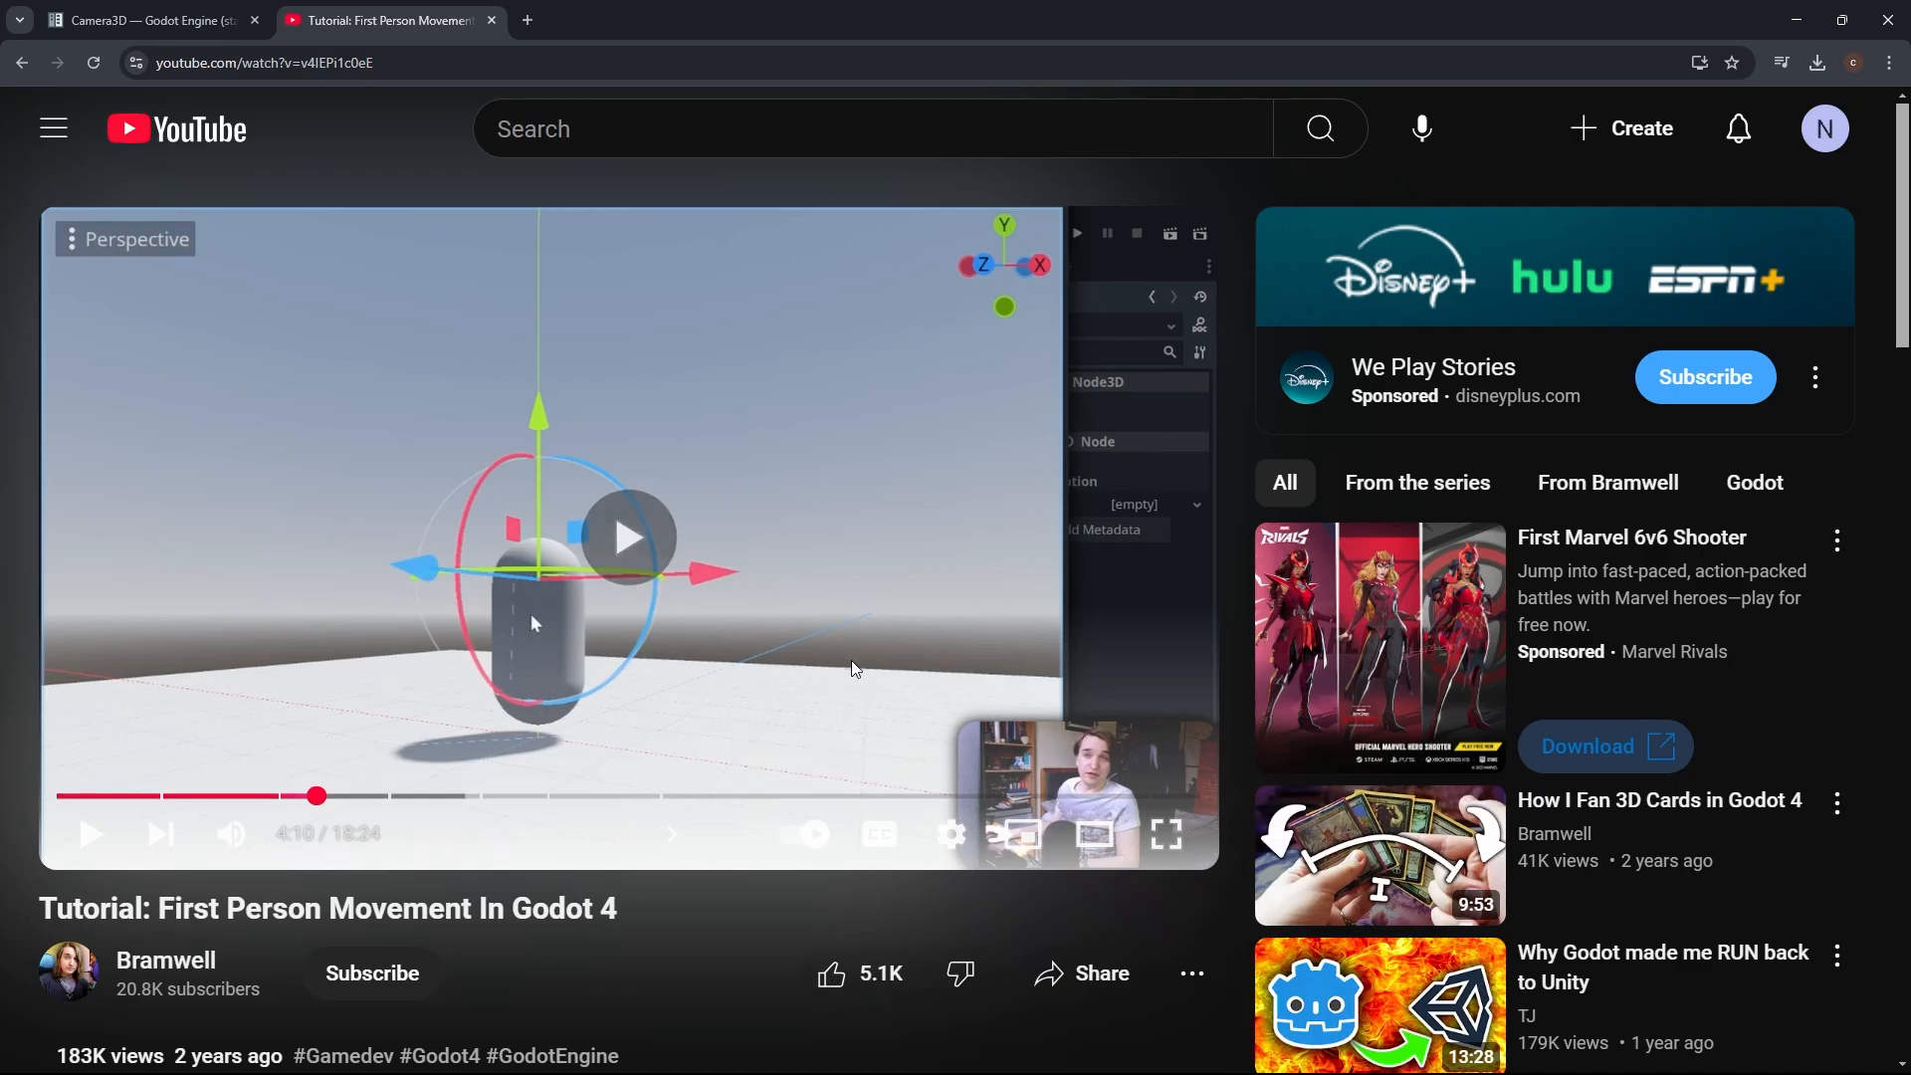
left_click(1167, 833)
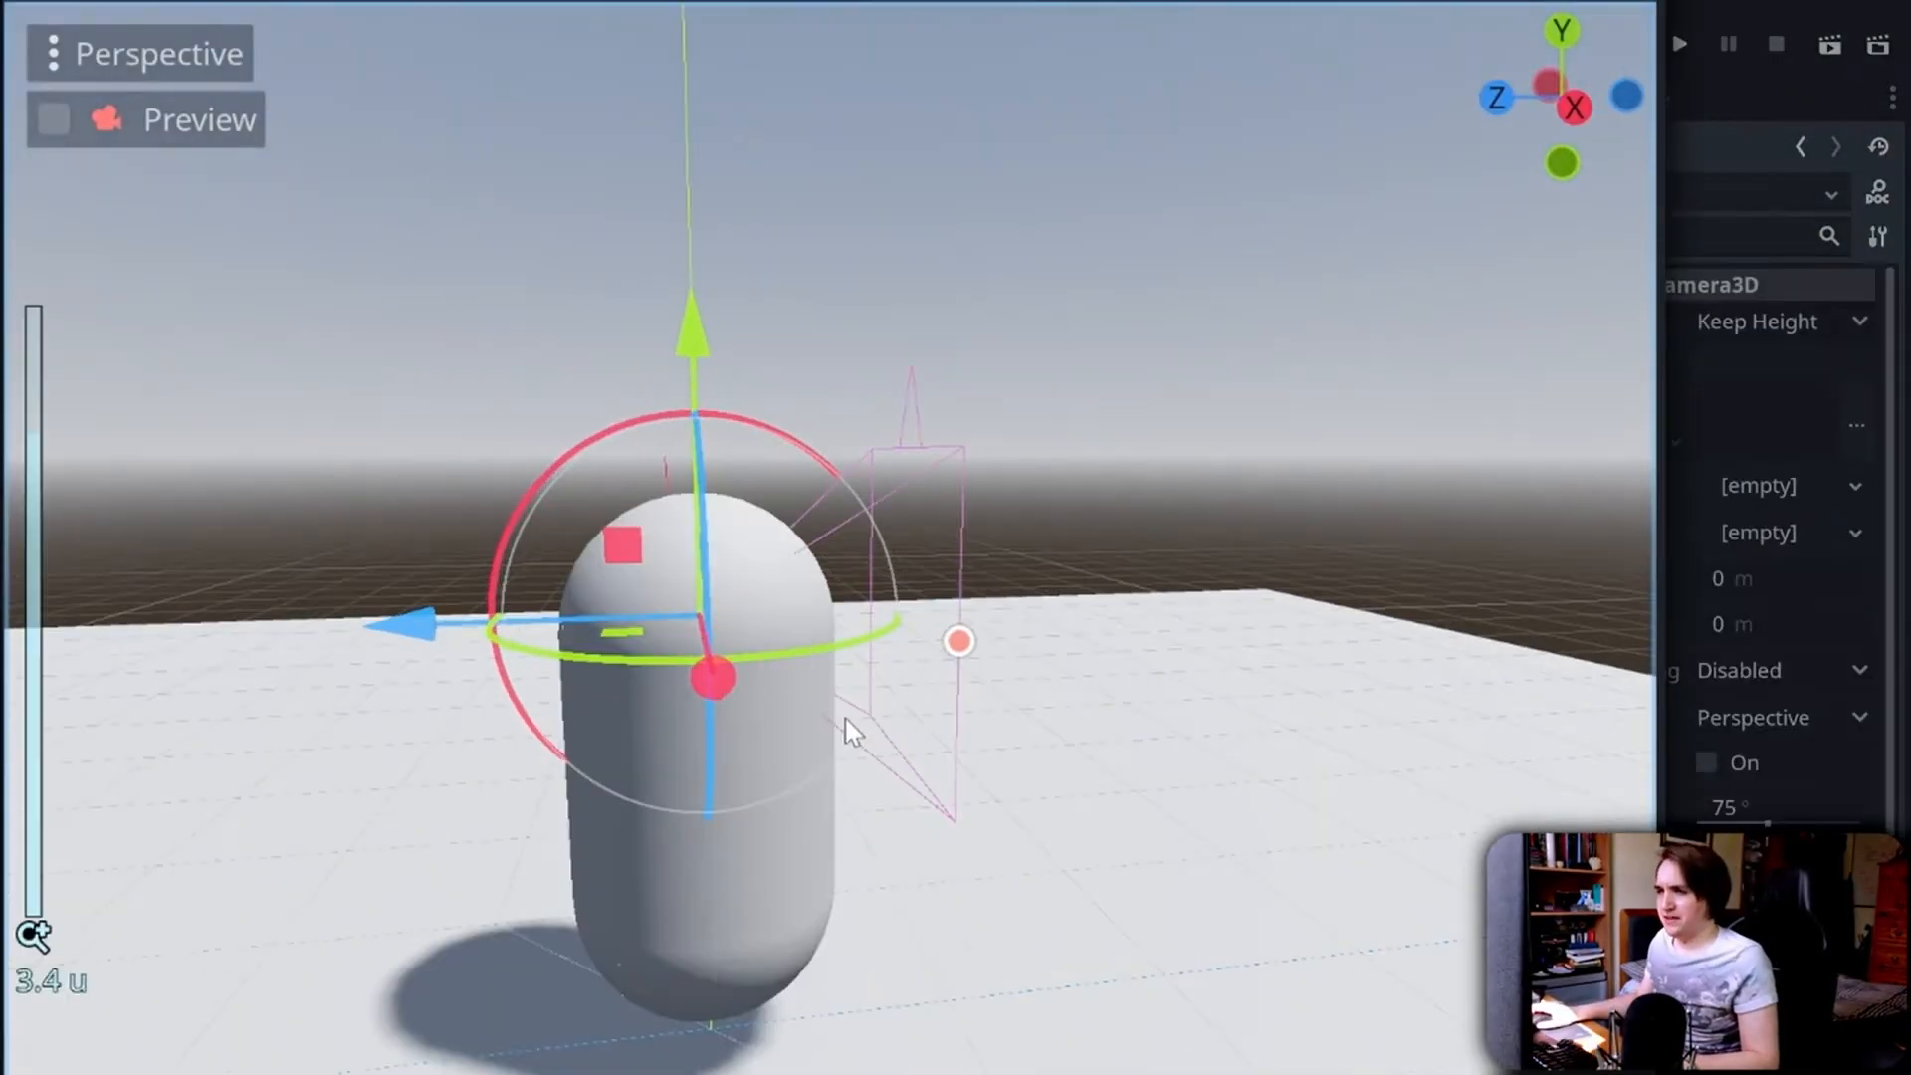
Step: Pause the tutorial and rewind to the part showing the camera placed under the Neck node
left_click(971, 542)
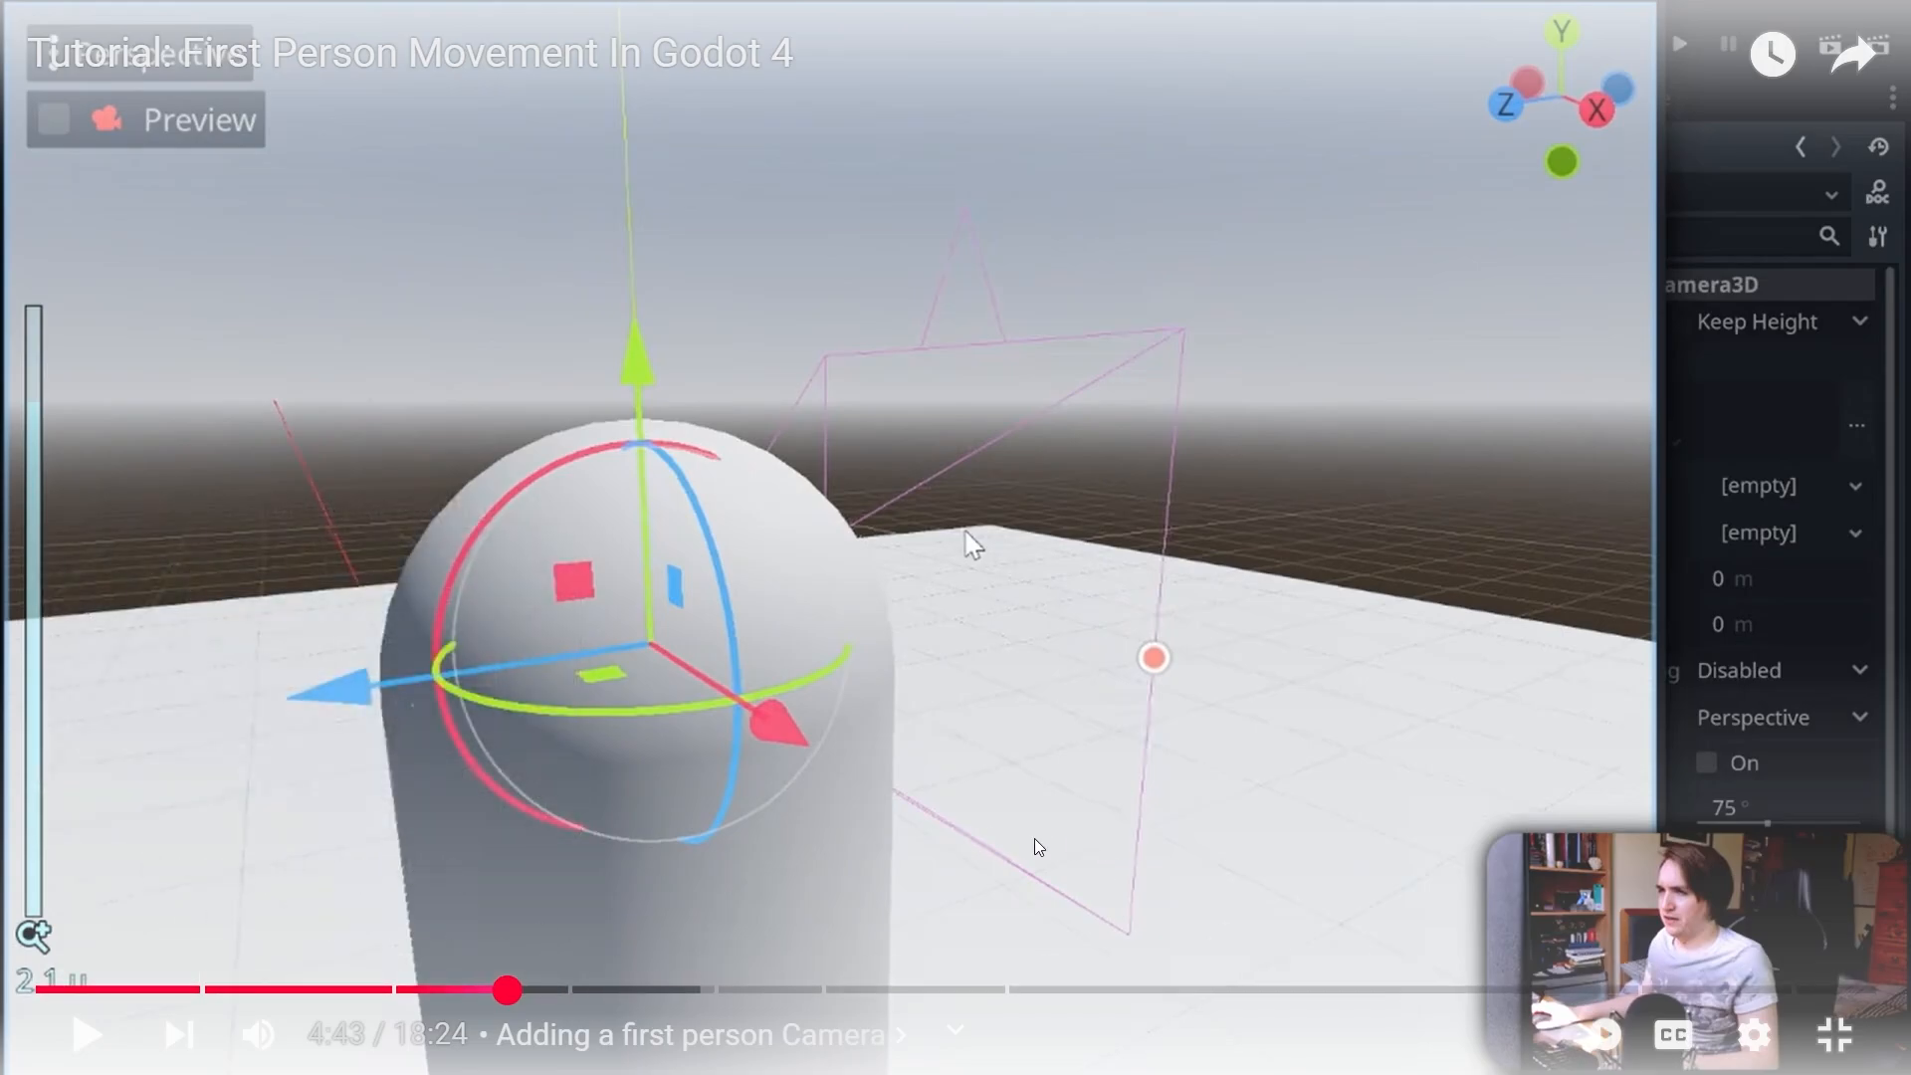
key("Left")
key("Left")
key("Right")
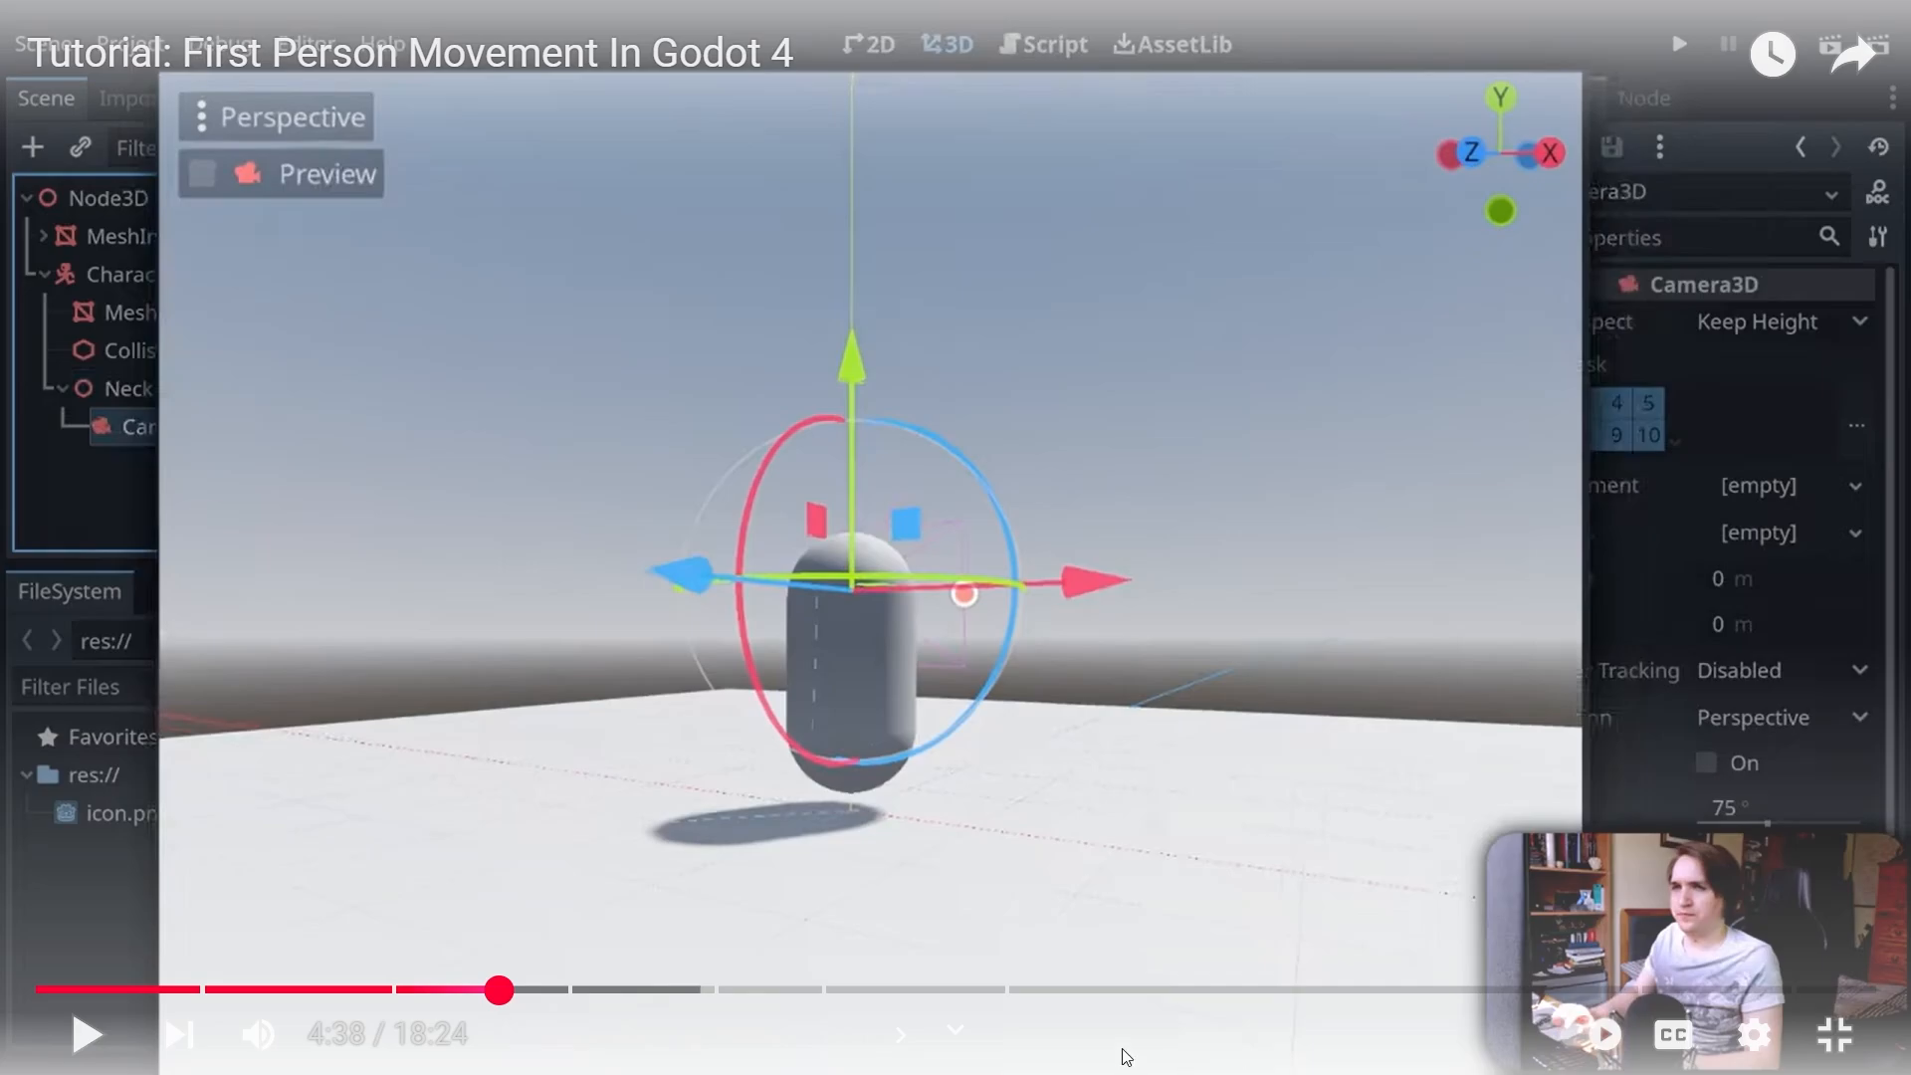
Step: Switch to Godot and add a Camera3D node as a child of Neck
key("super")
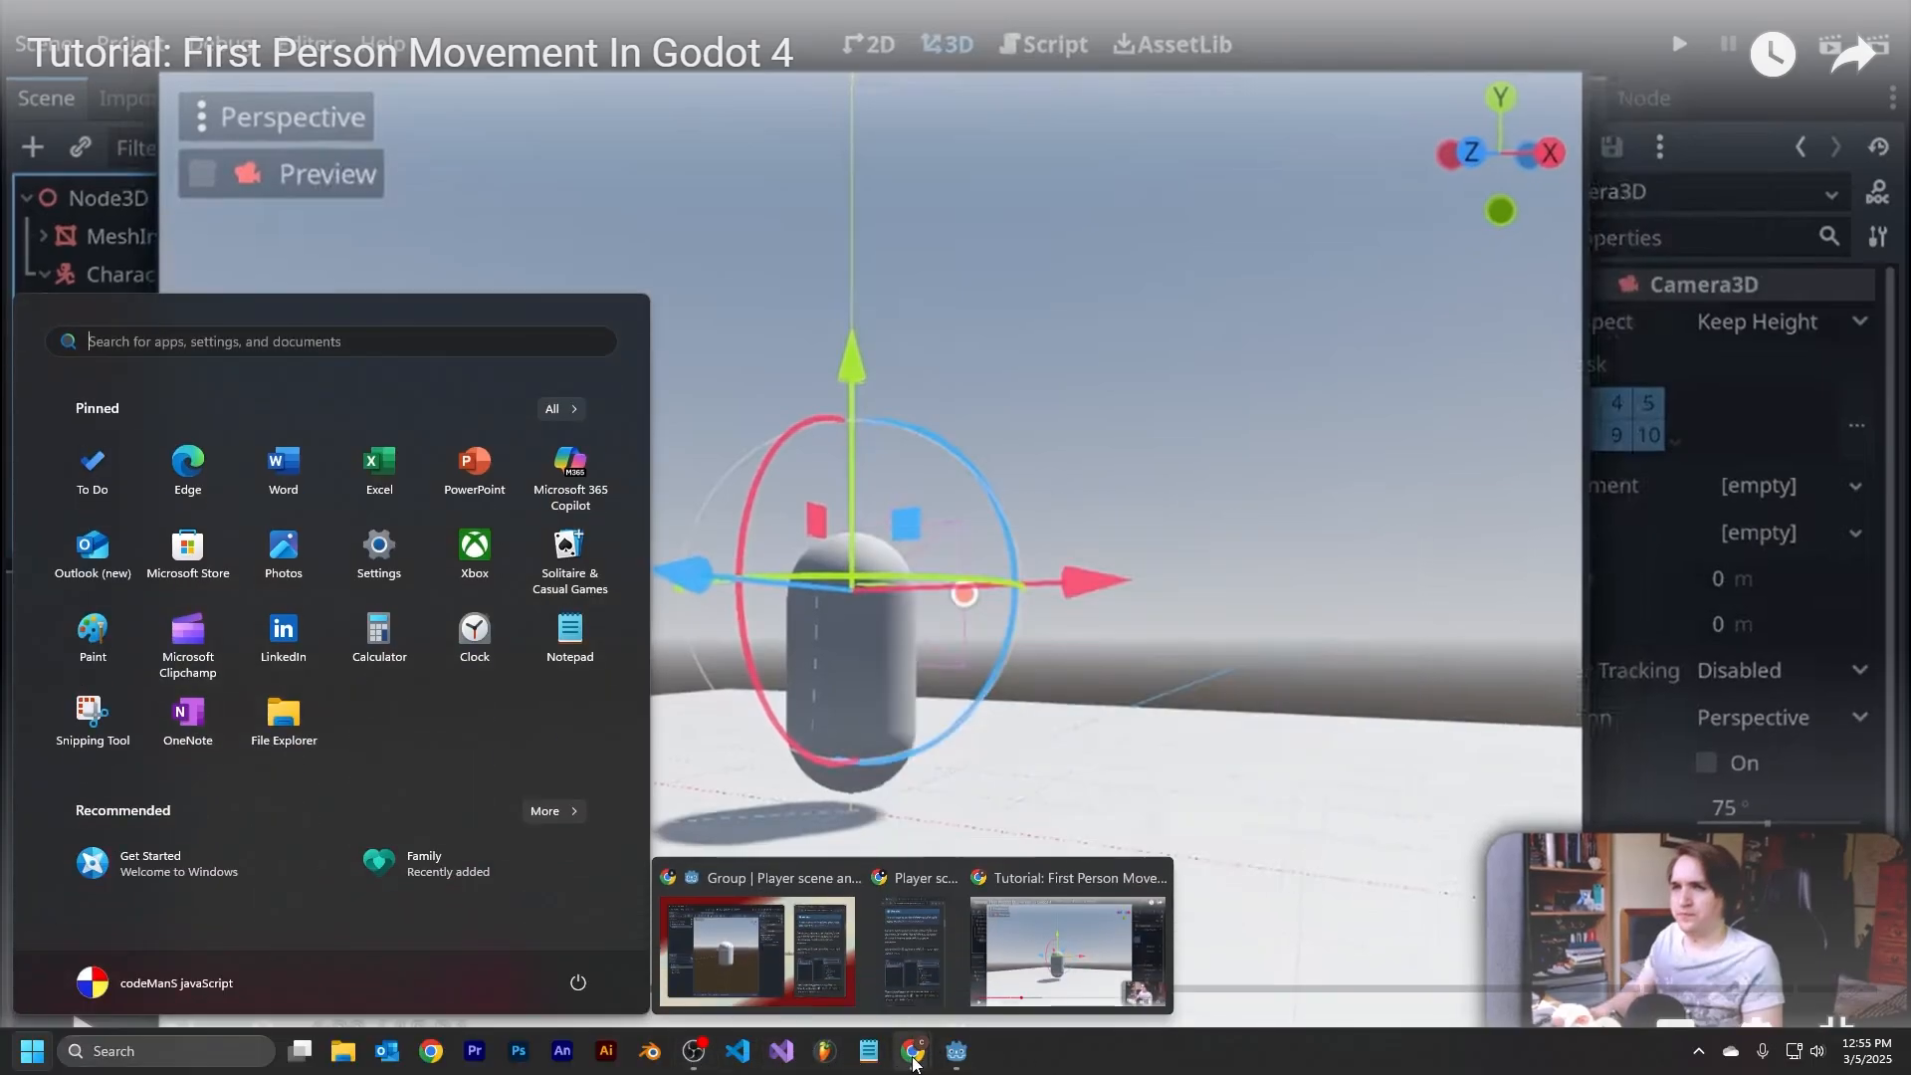
left_click(953, 1055)
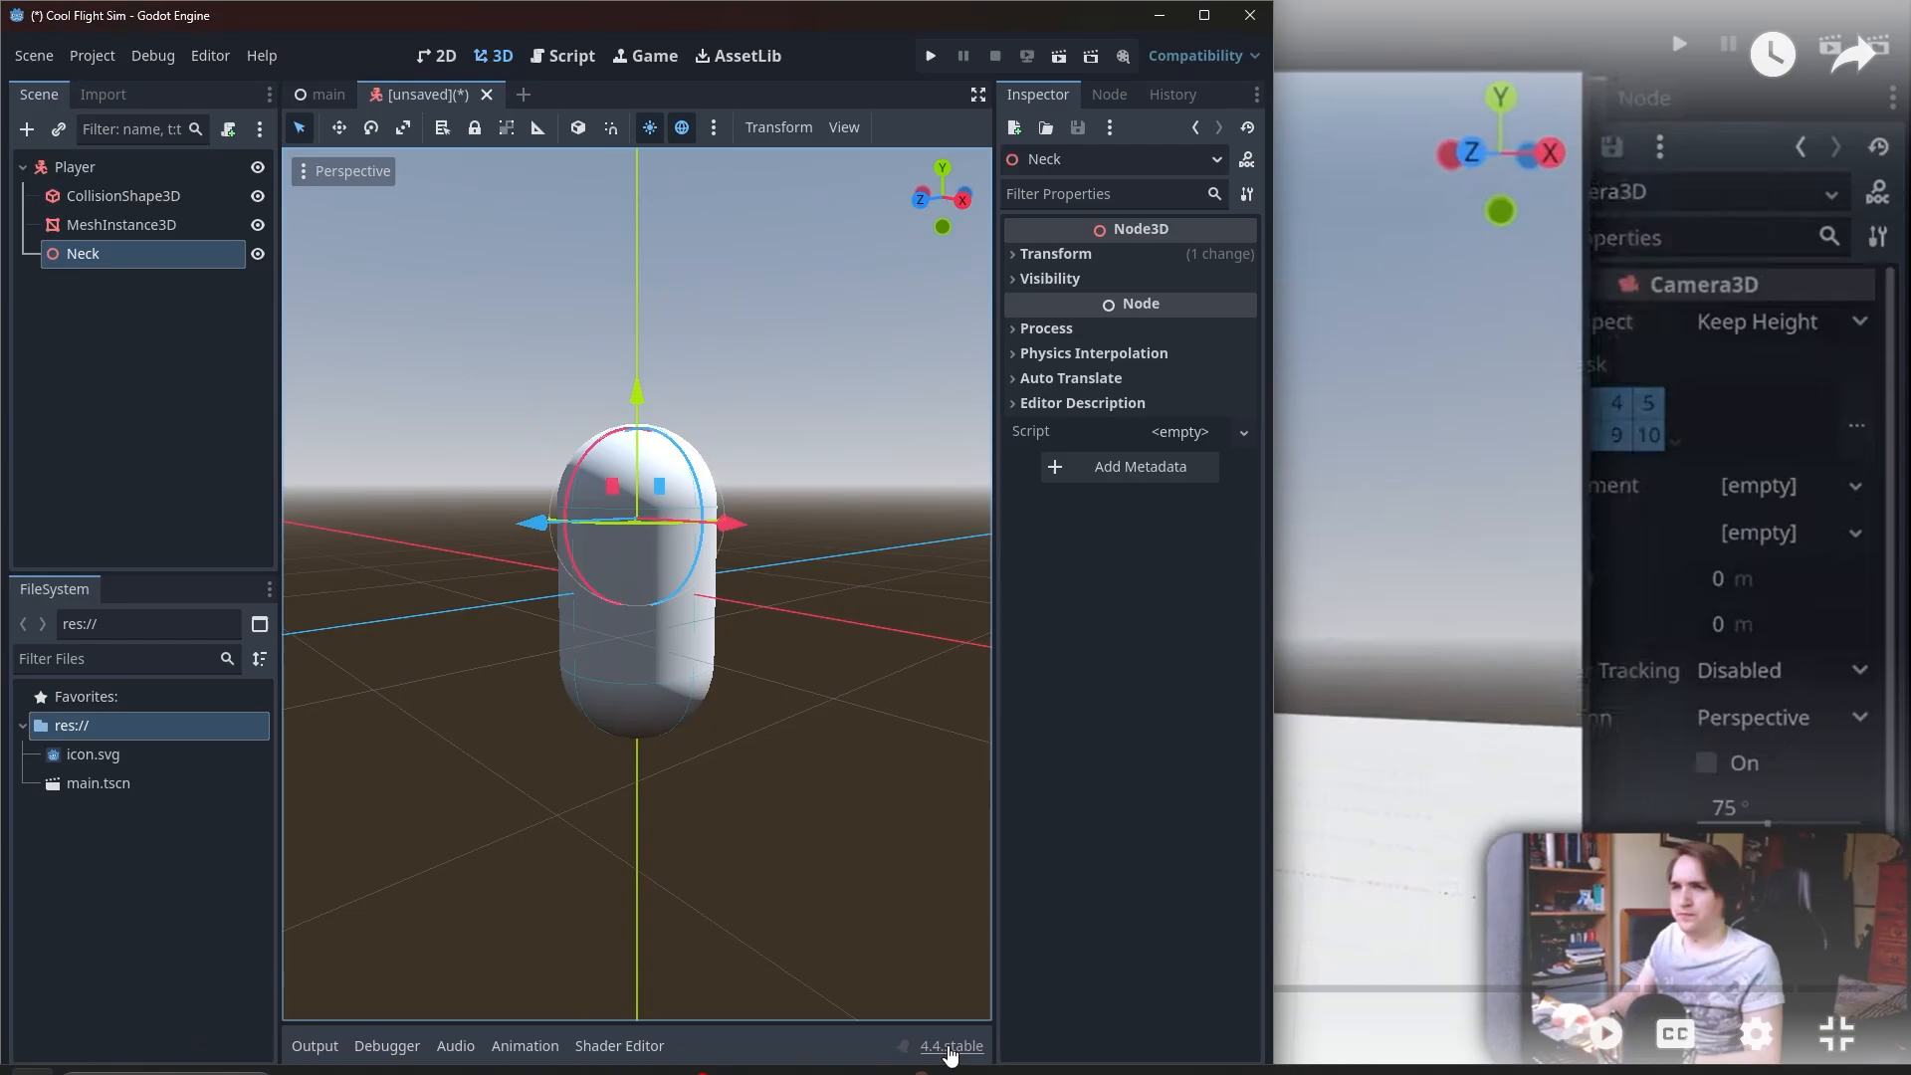
left_click(90, 253)
key("ctrl+a")
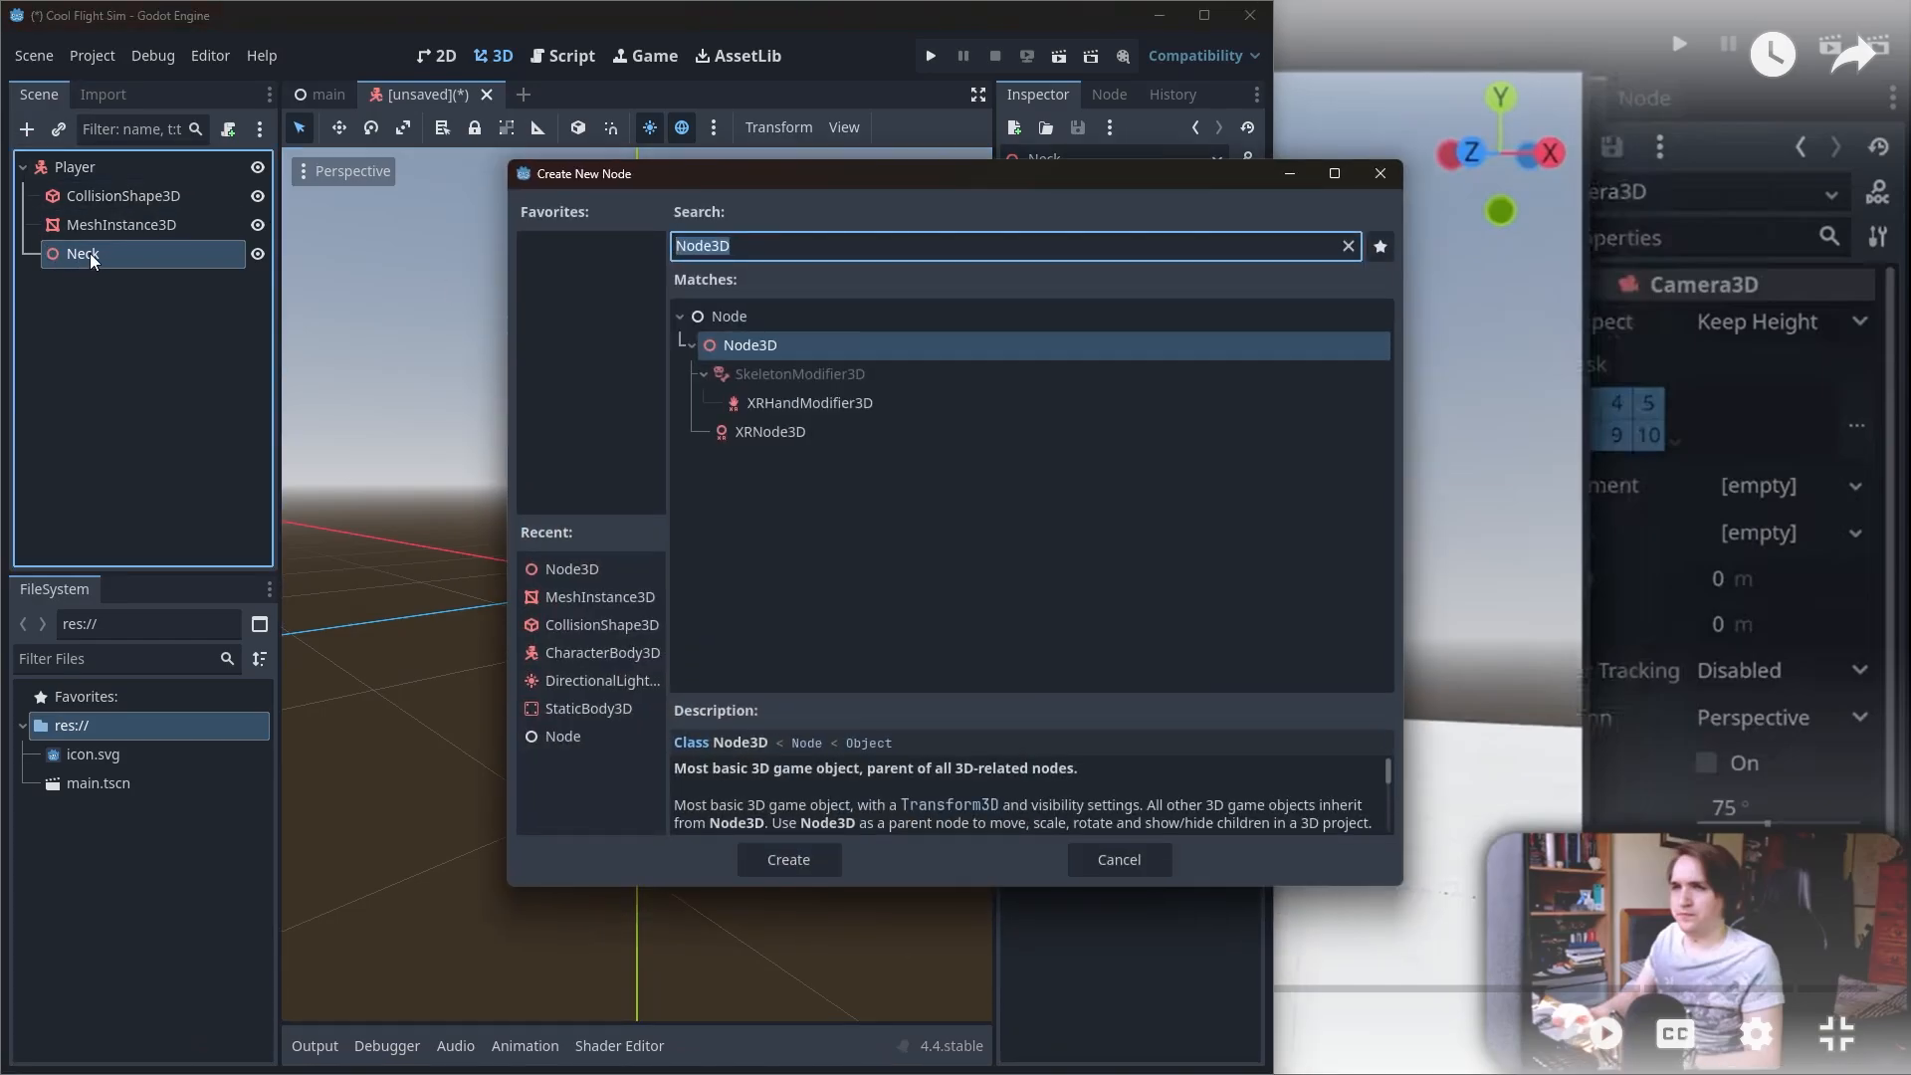
type("came")
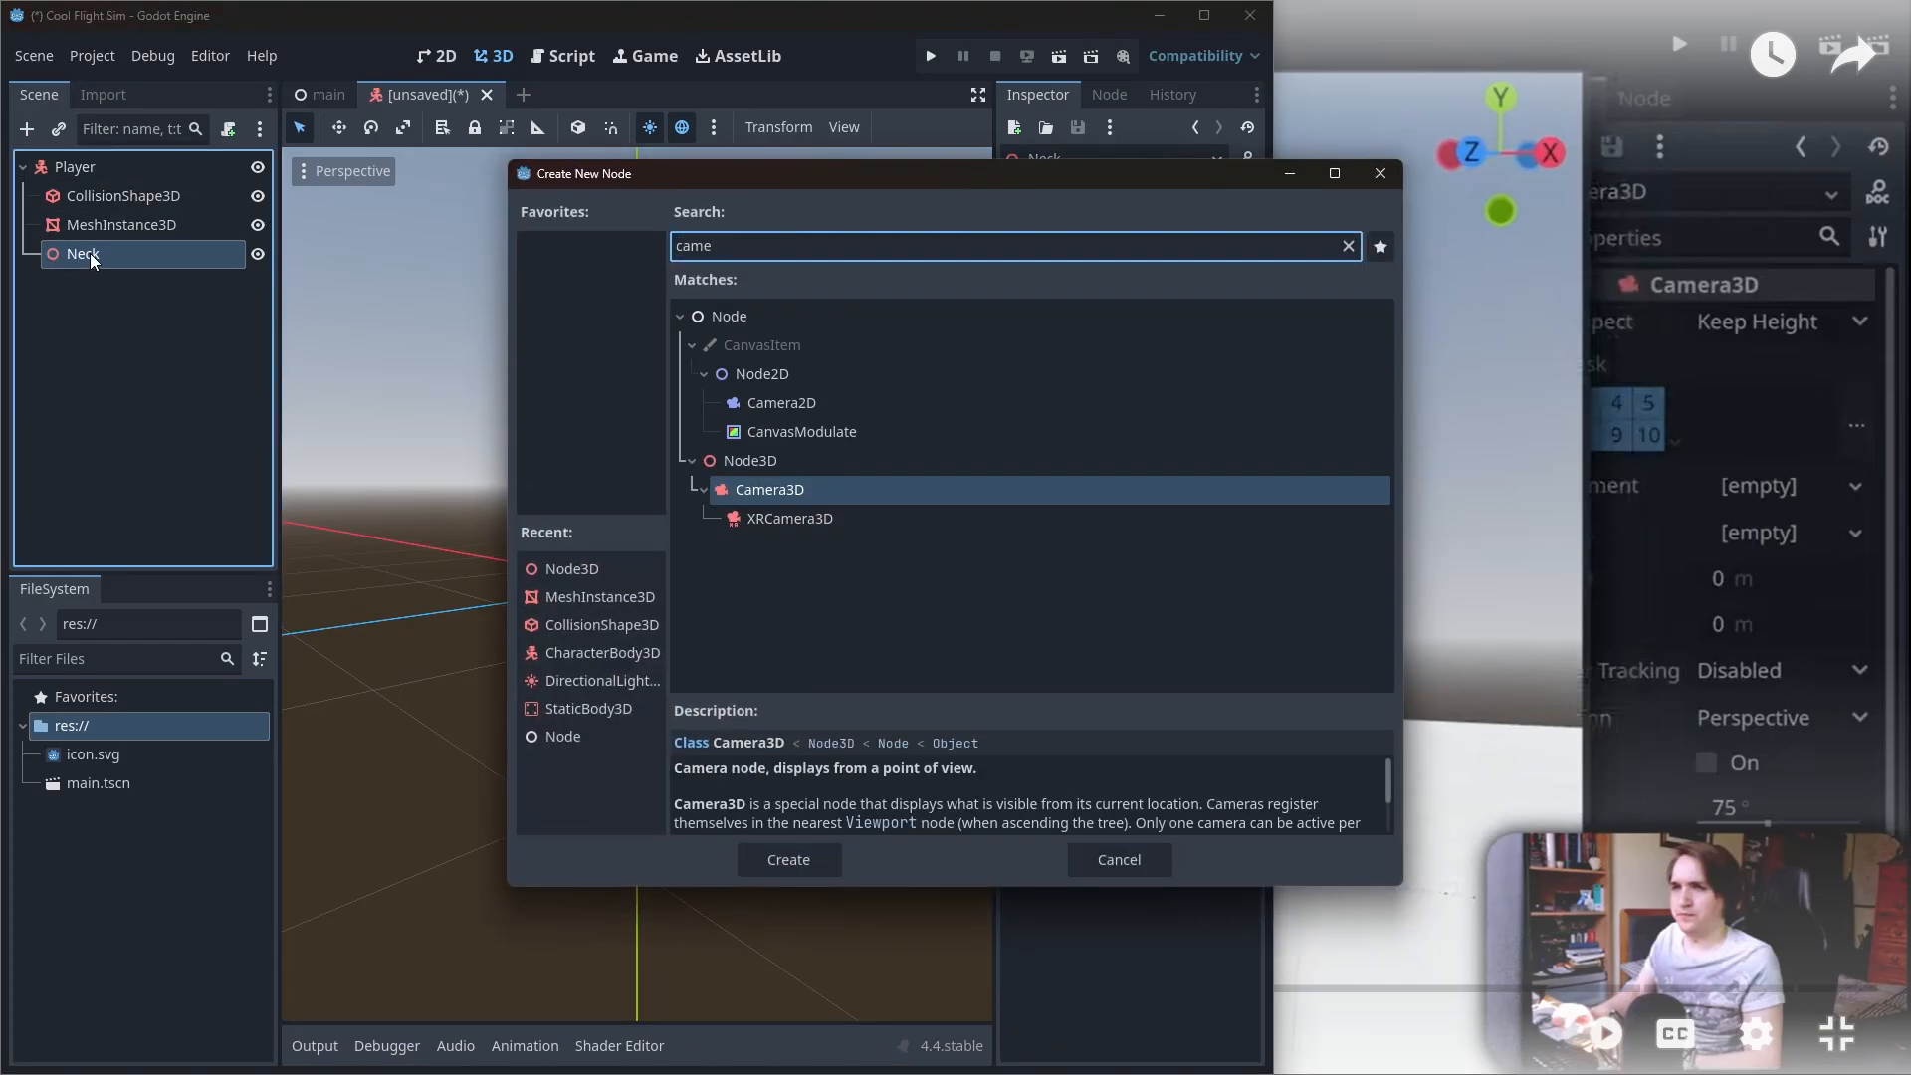
key("Return")
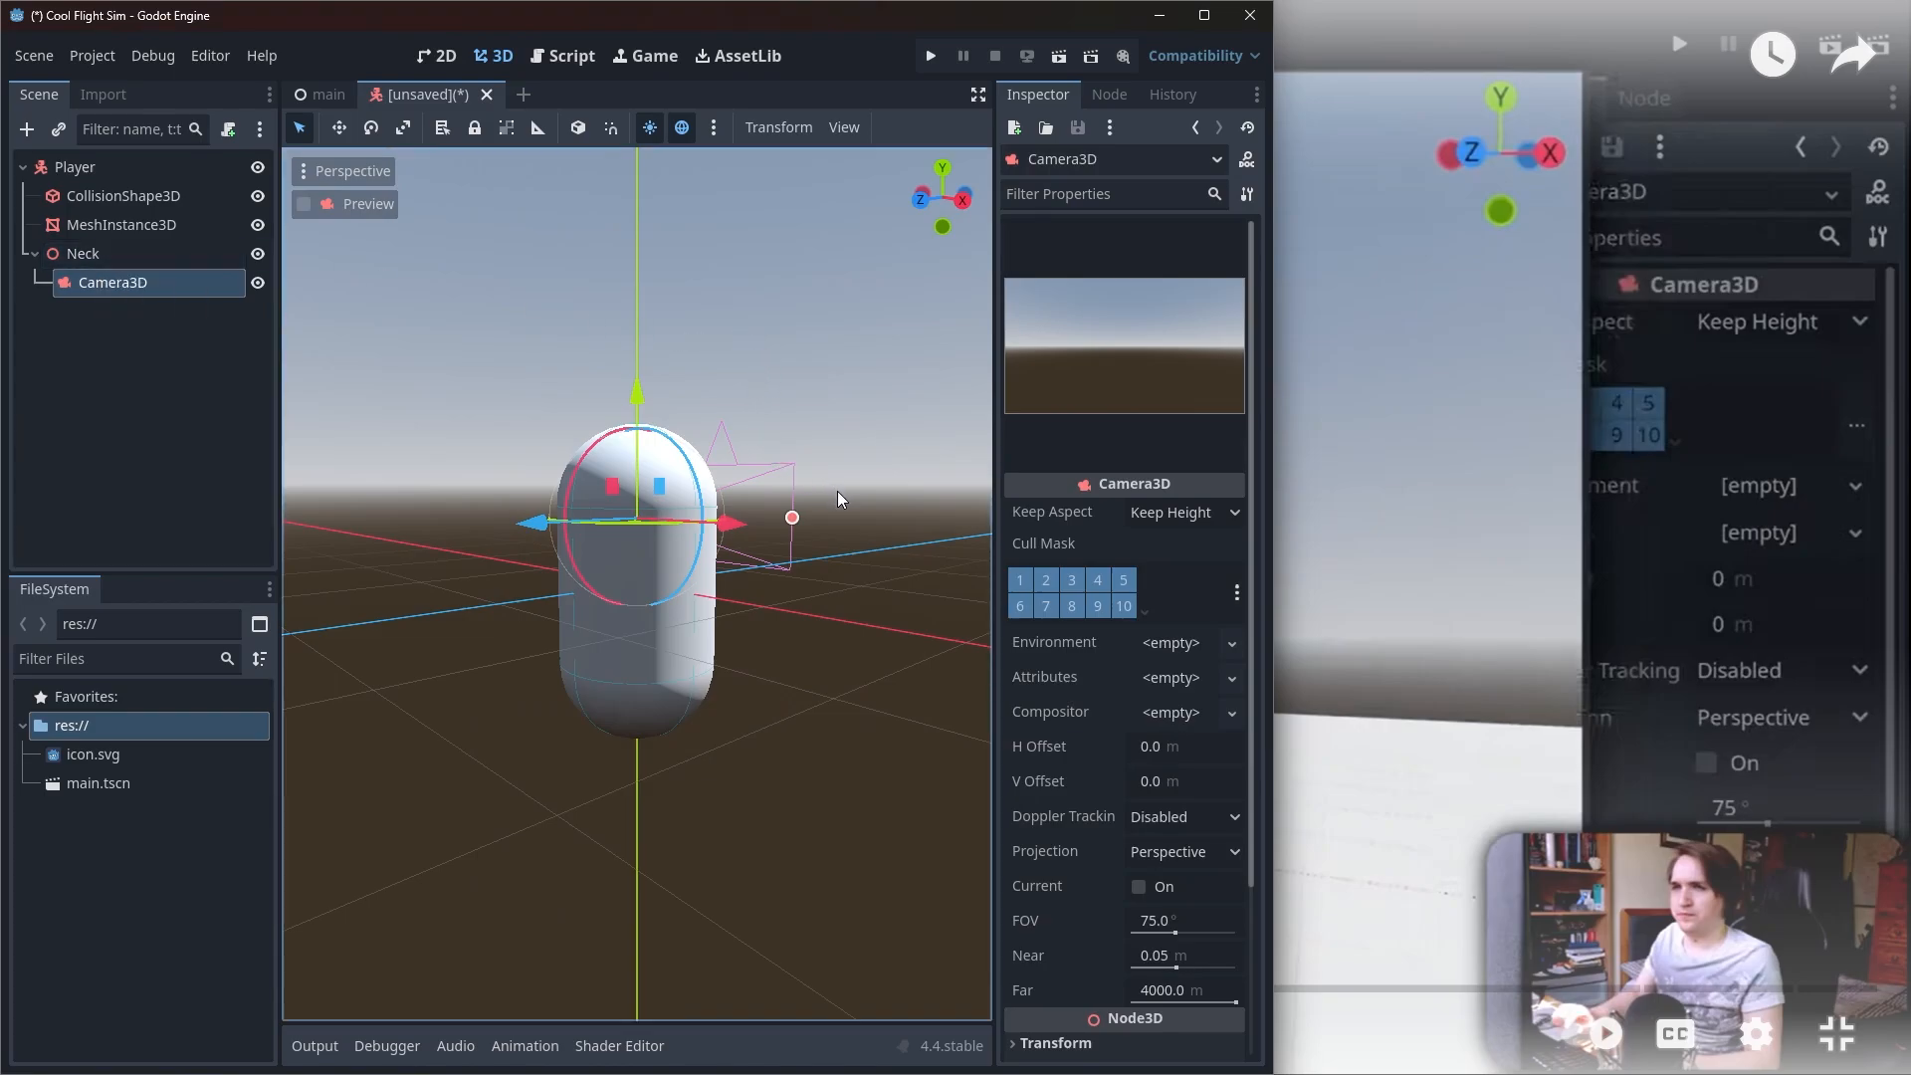
Step: Move the Neck node straight up by about 1.39 m so it sits above the capsule
middle_click_drag(838, 492, 746, 557)
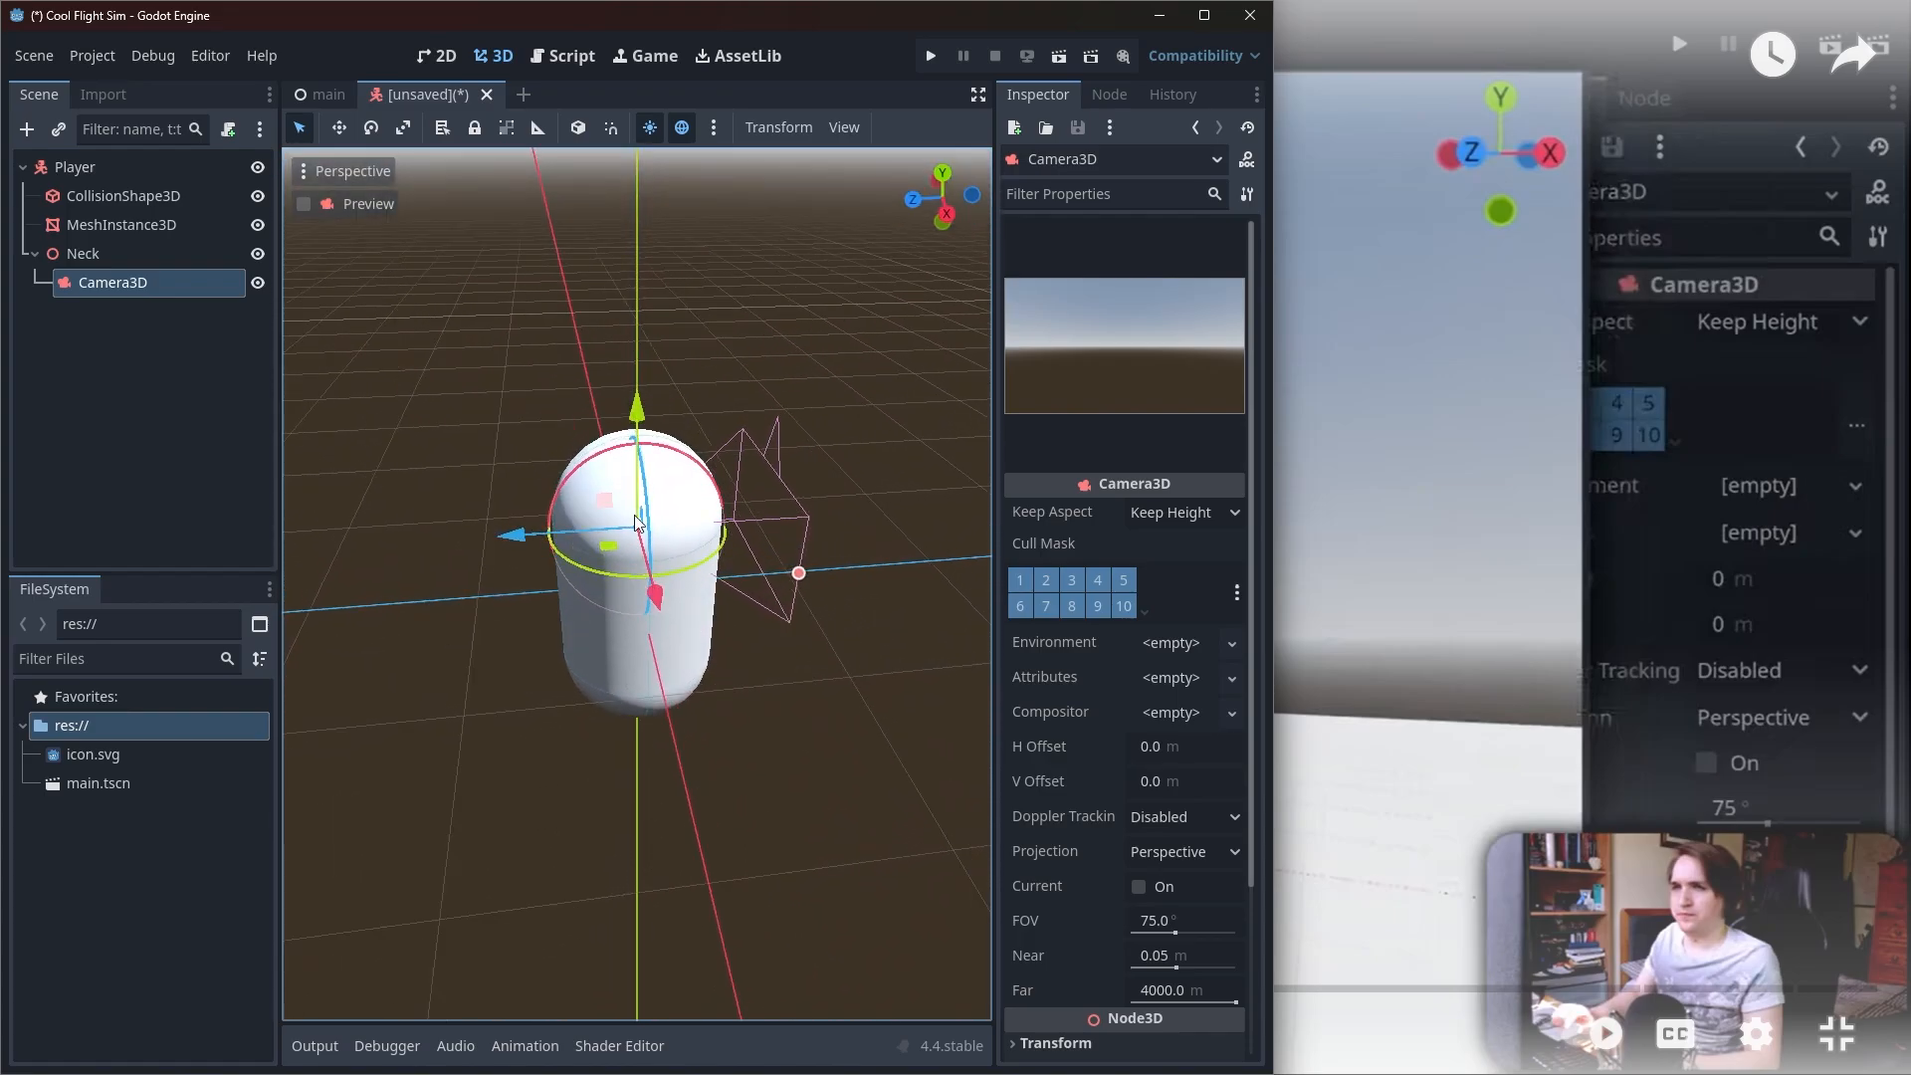
middle_click_drag(719, 589, 862, 426)
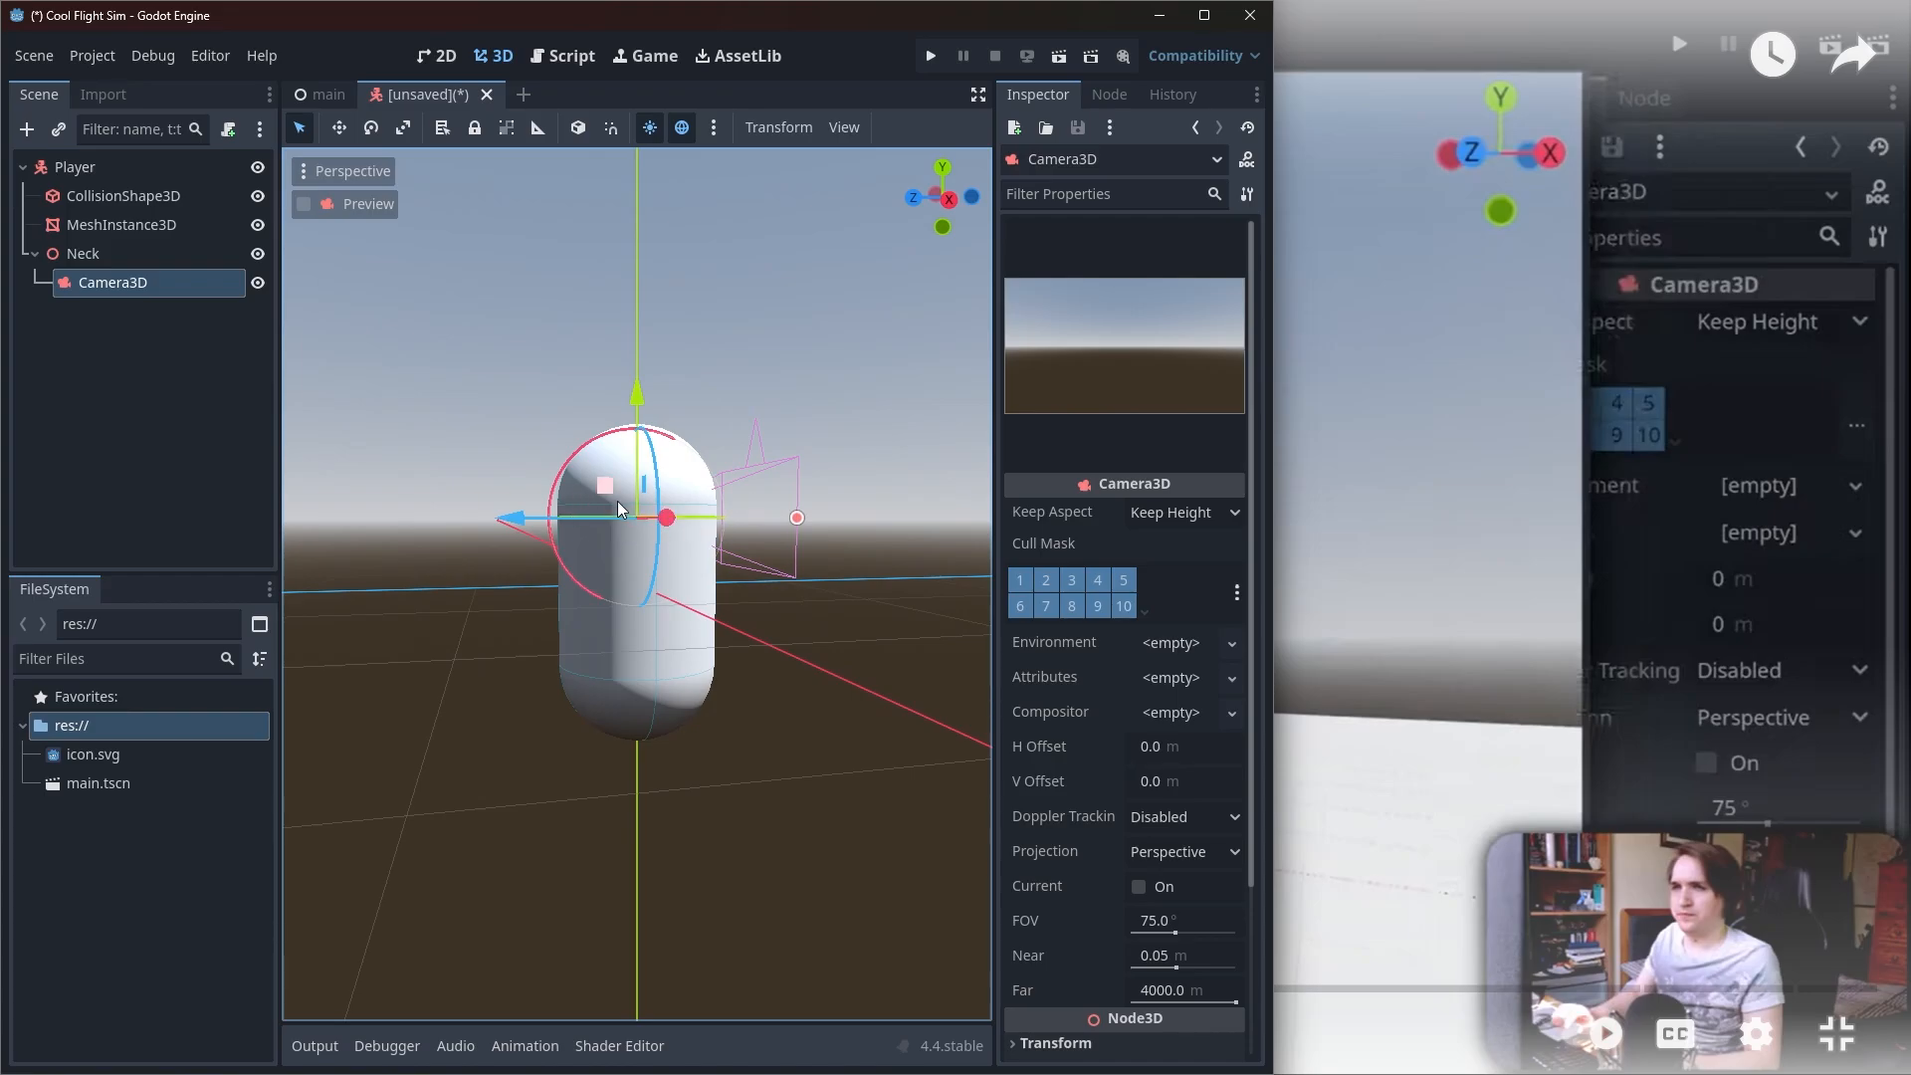
left_click(85, 253)
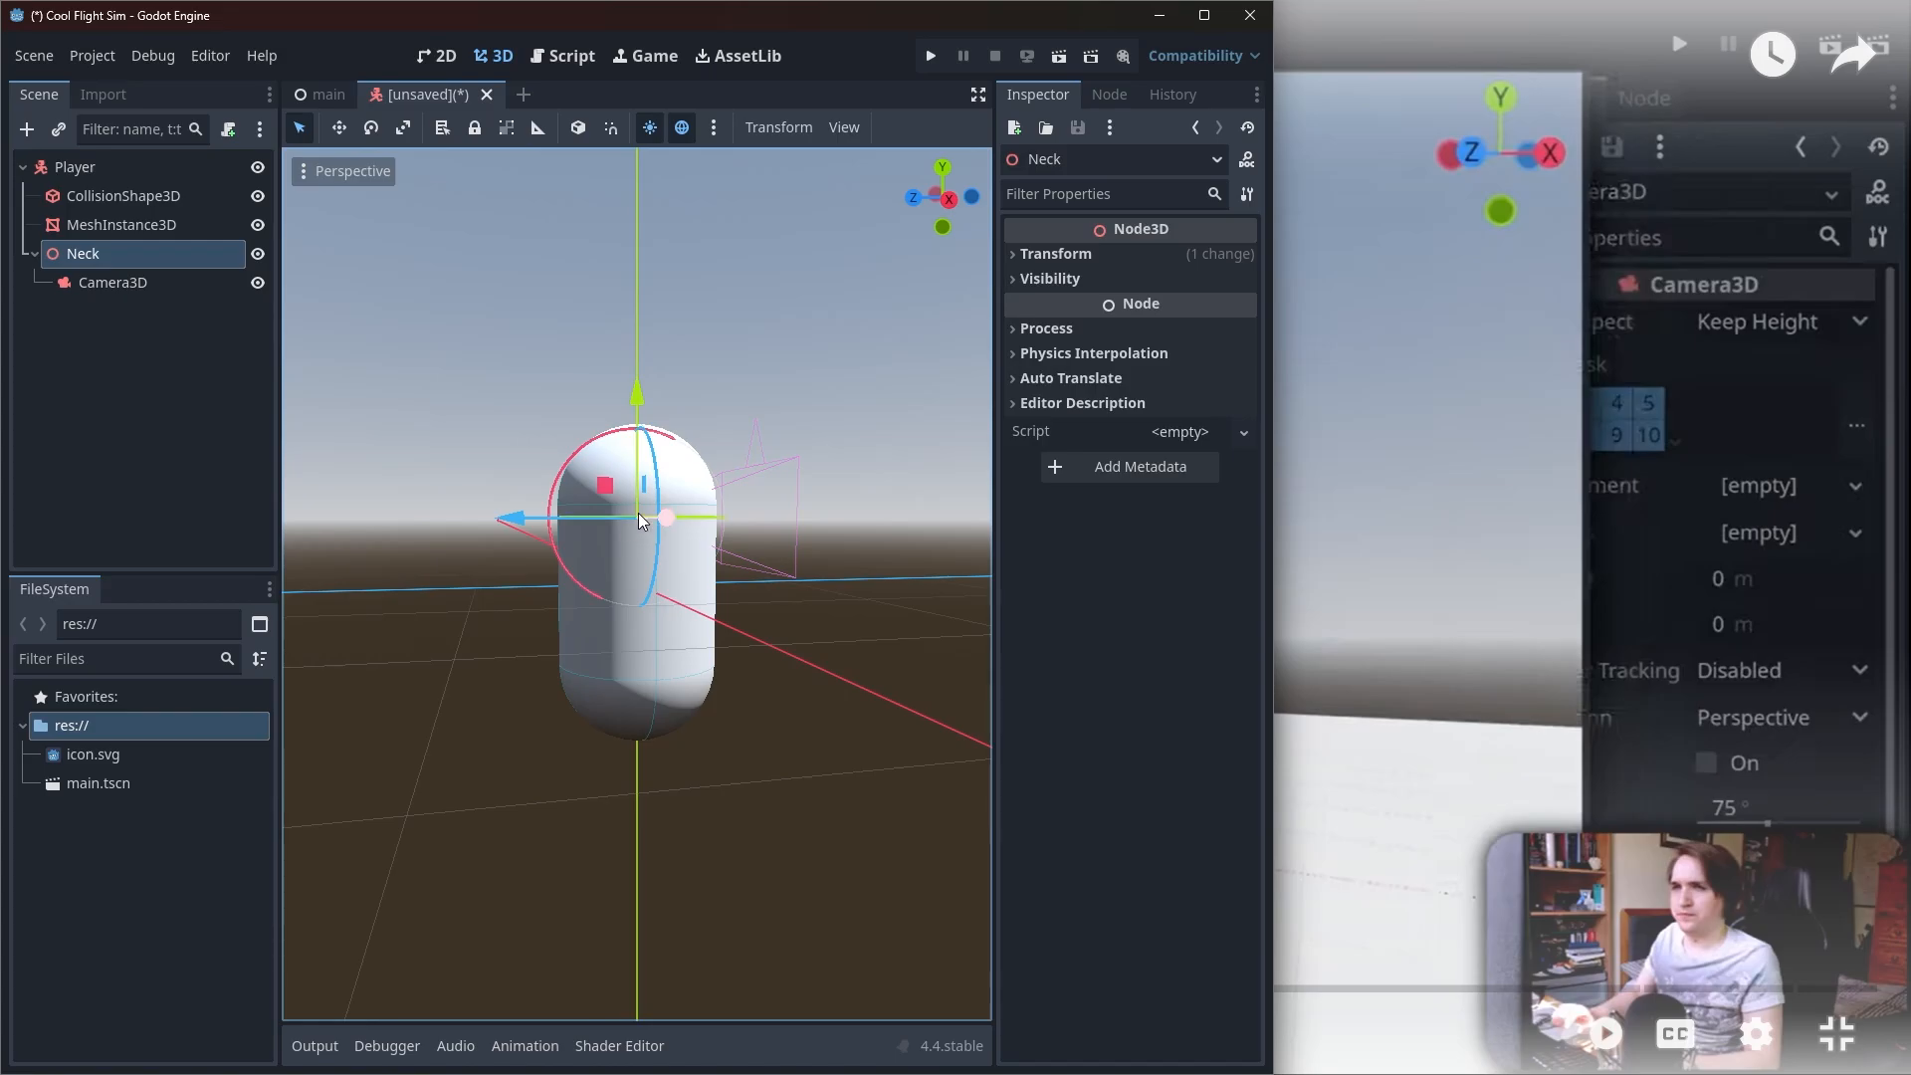
left_click_drag(638, 518, 659, 161)
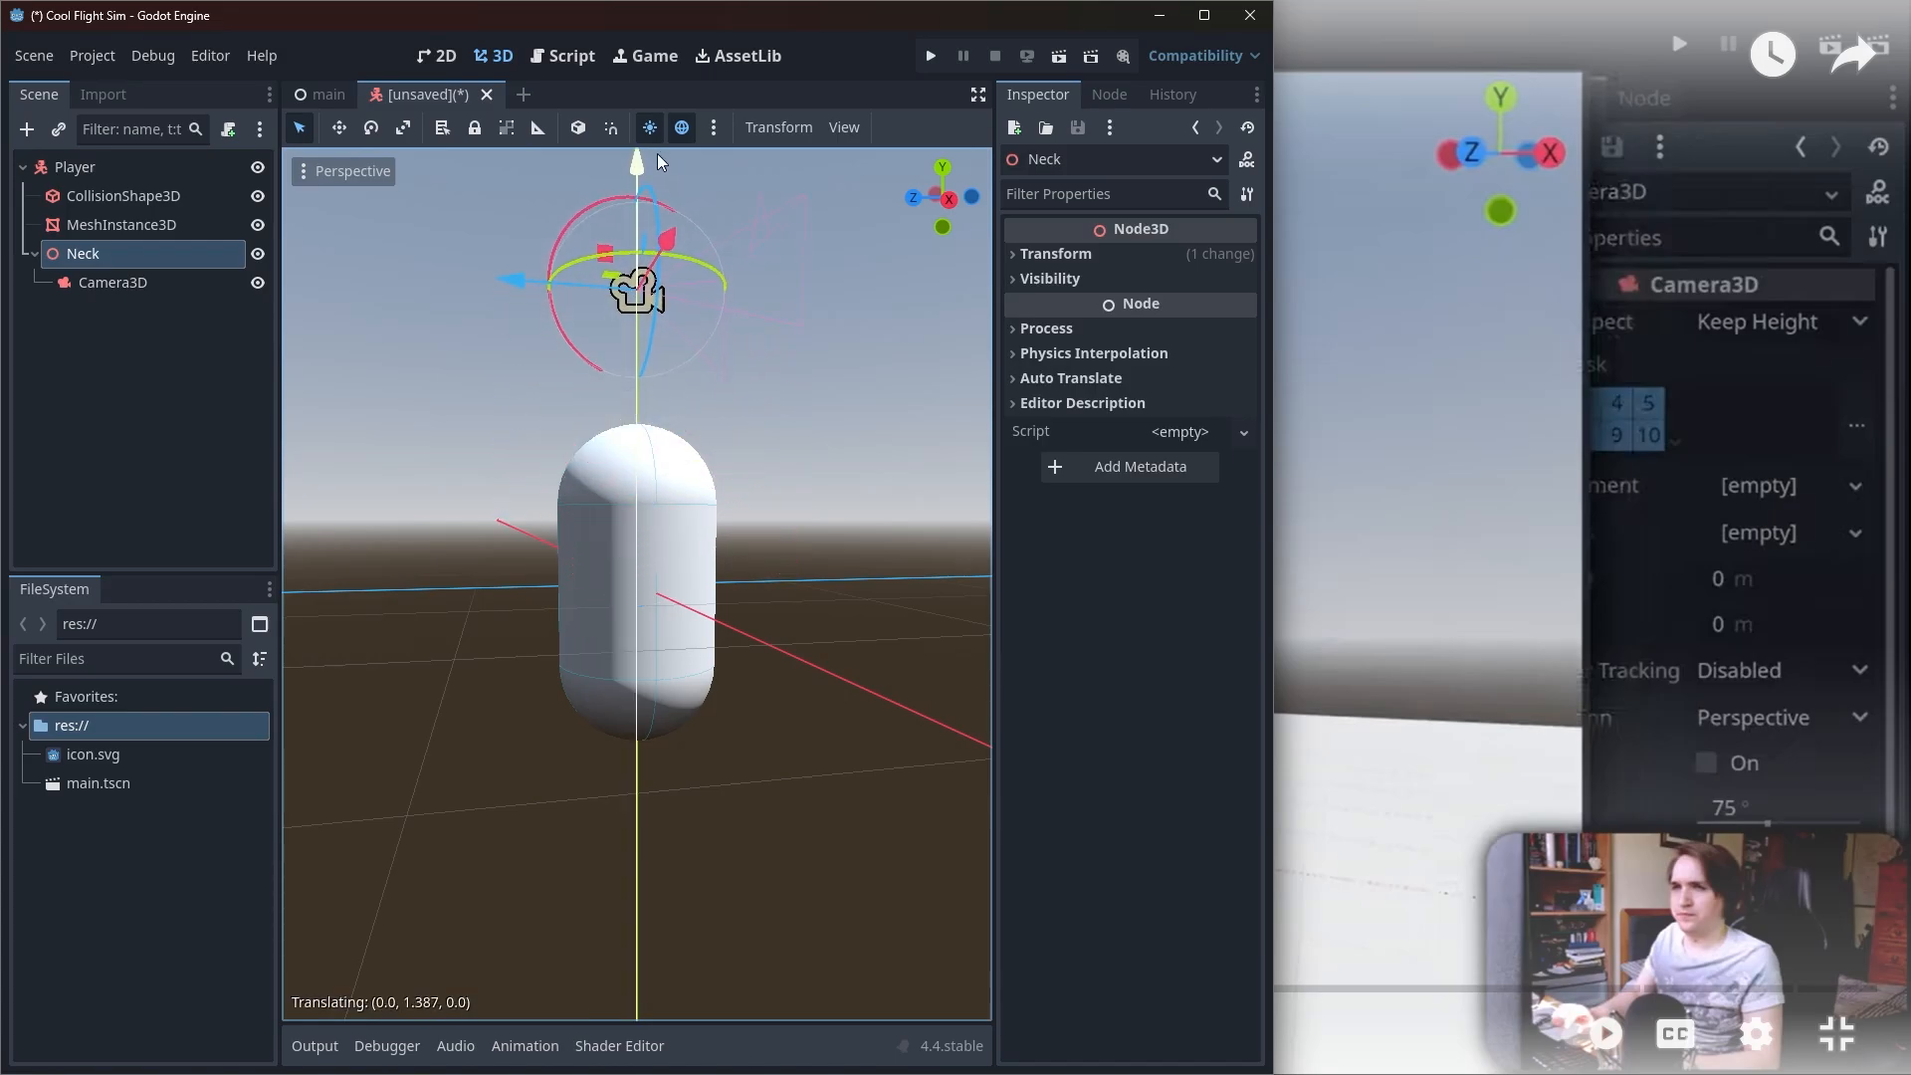
Step: Show the Player node's transform properties and set its Y rotation to 90 degrees
left_click(72, 169)
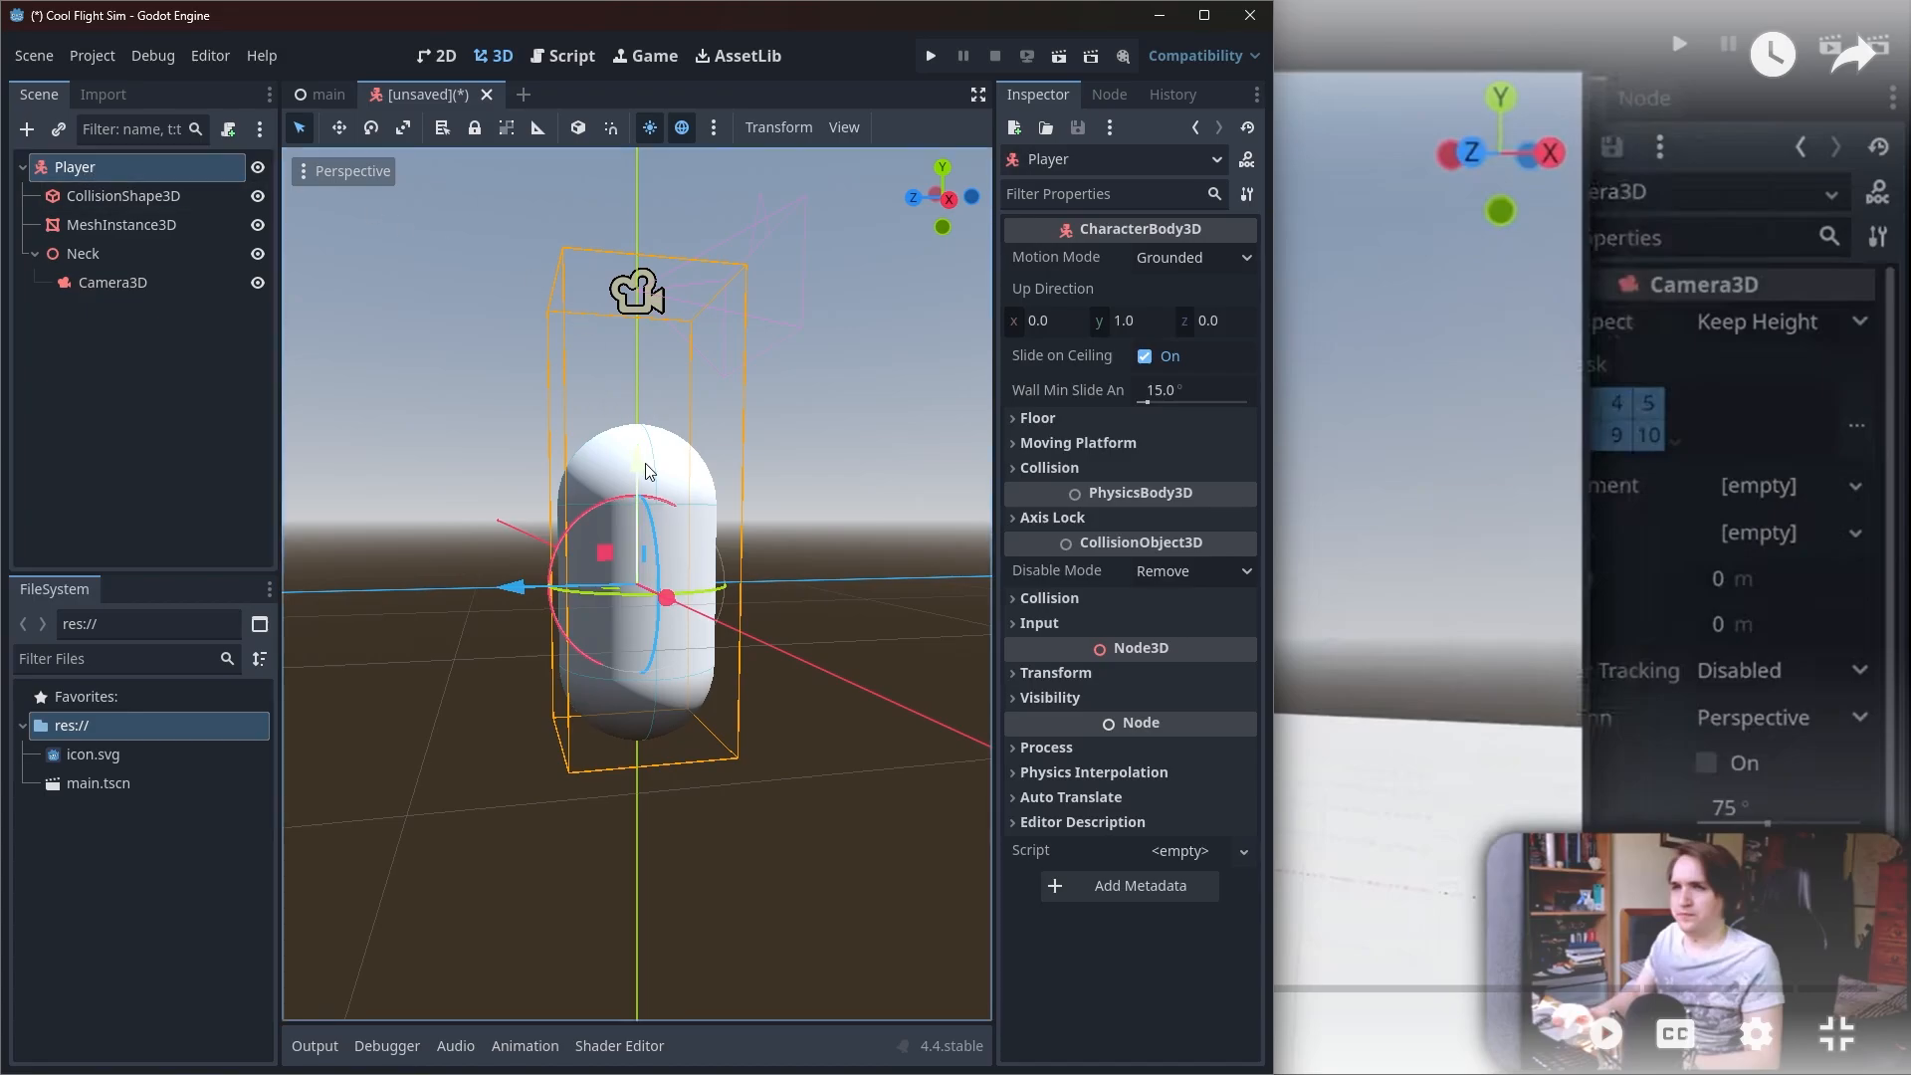
left_click(1011, 680)
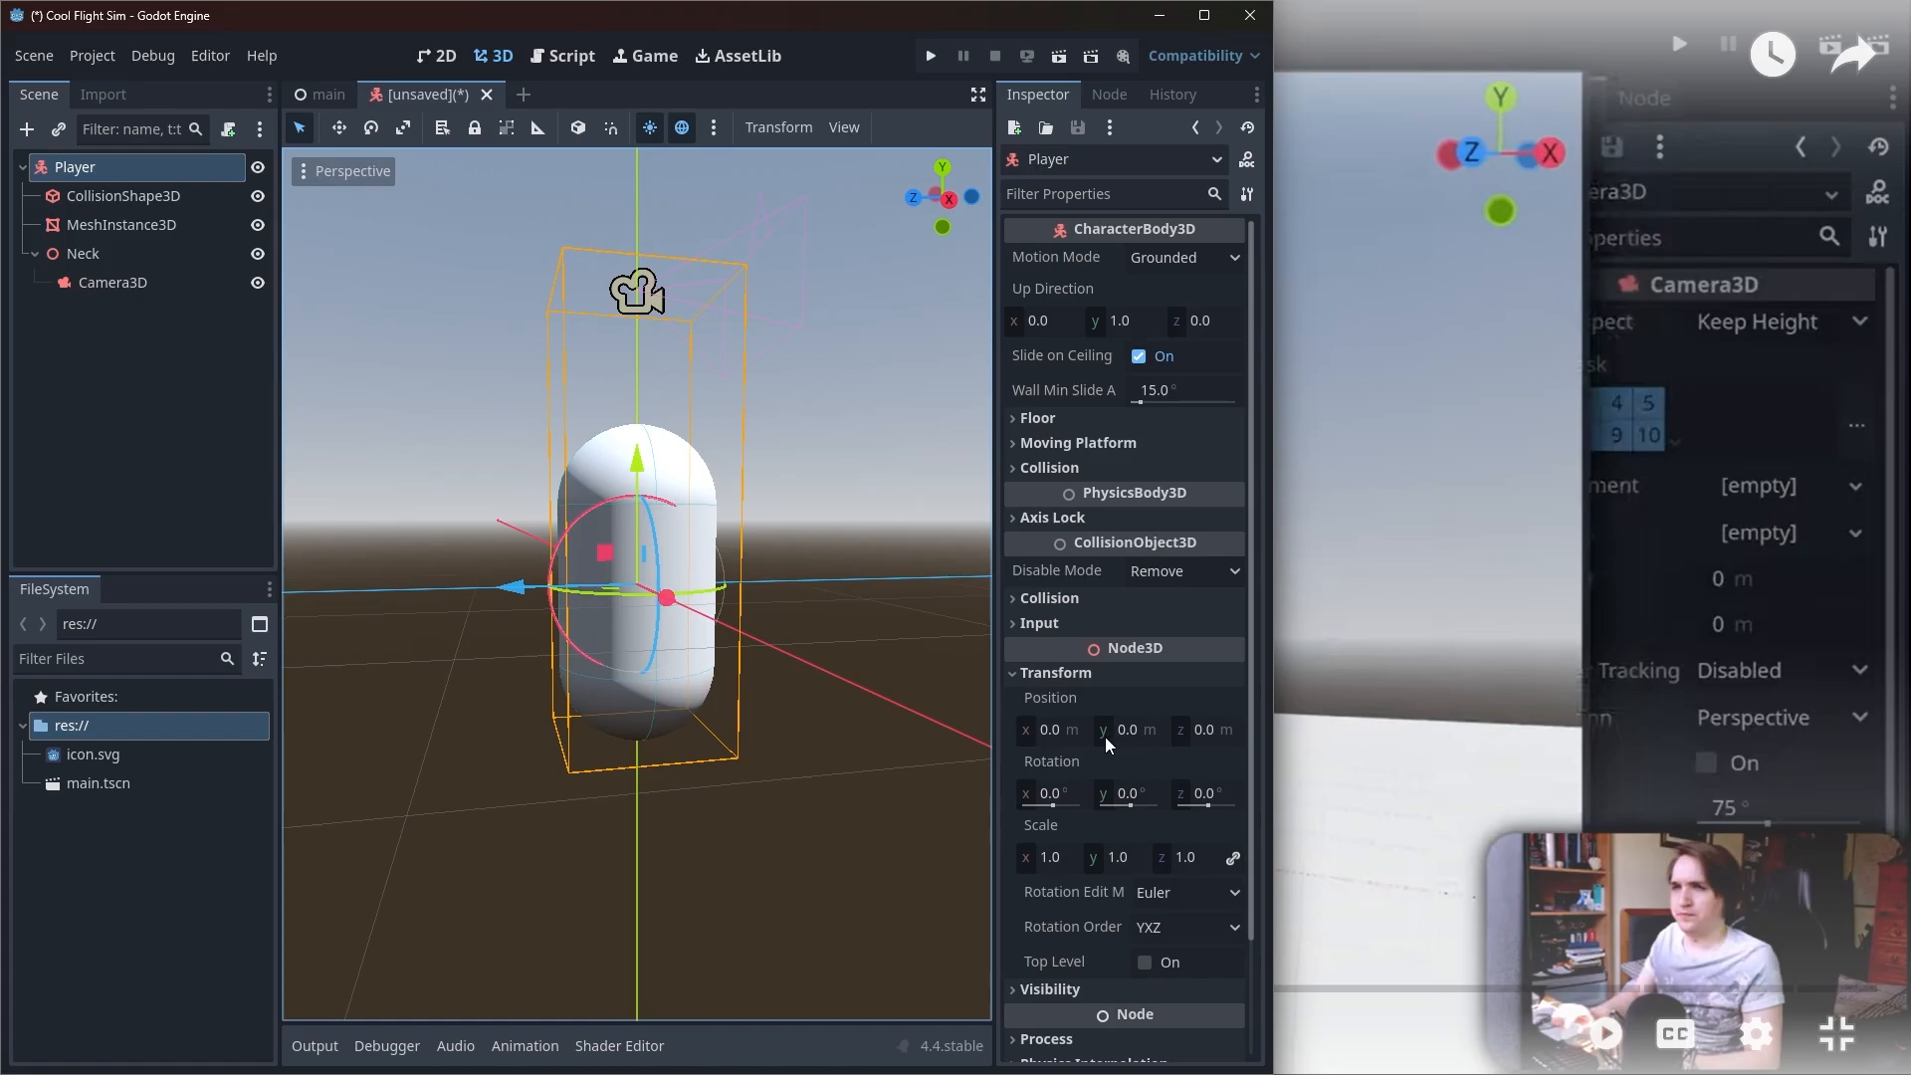
left_click(1129, 792)
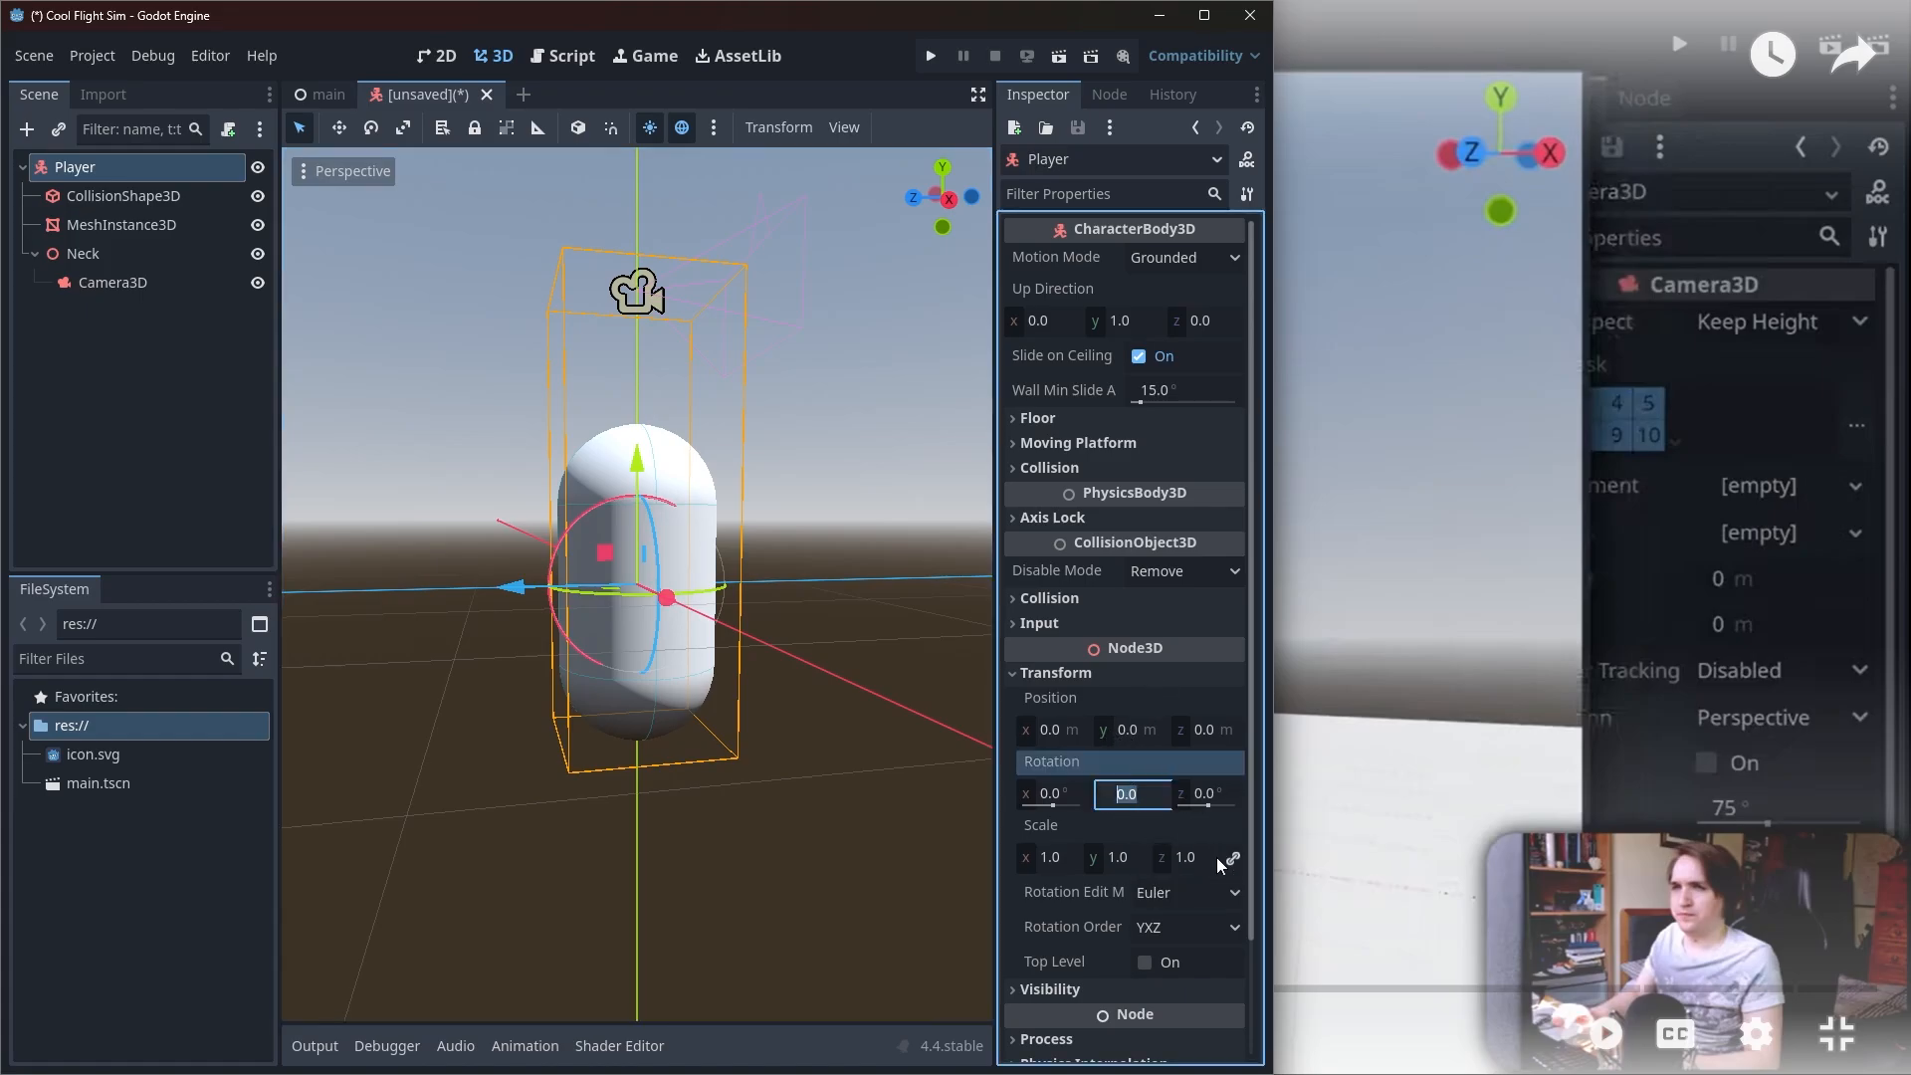
type("90")
key("Return")
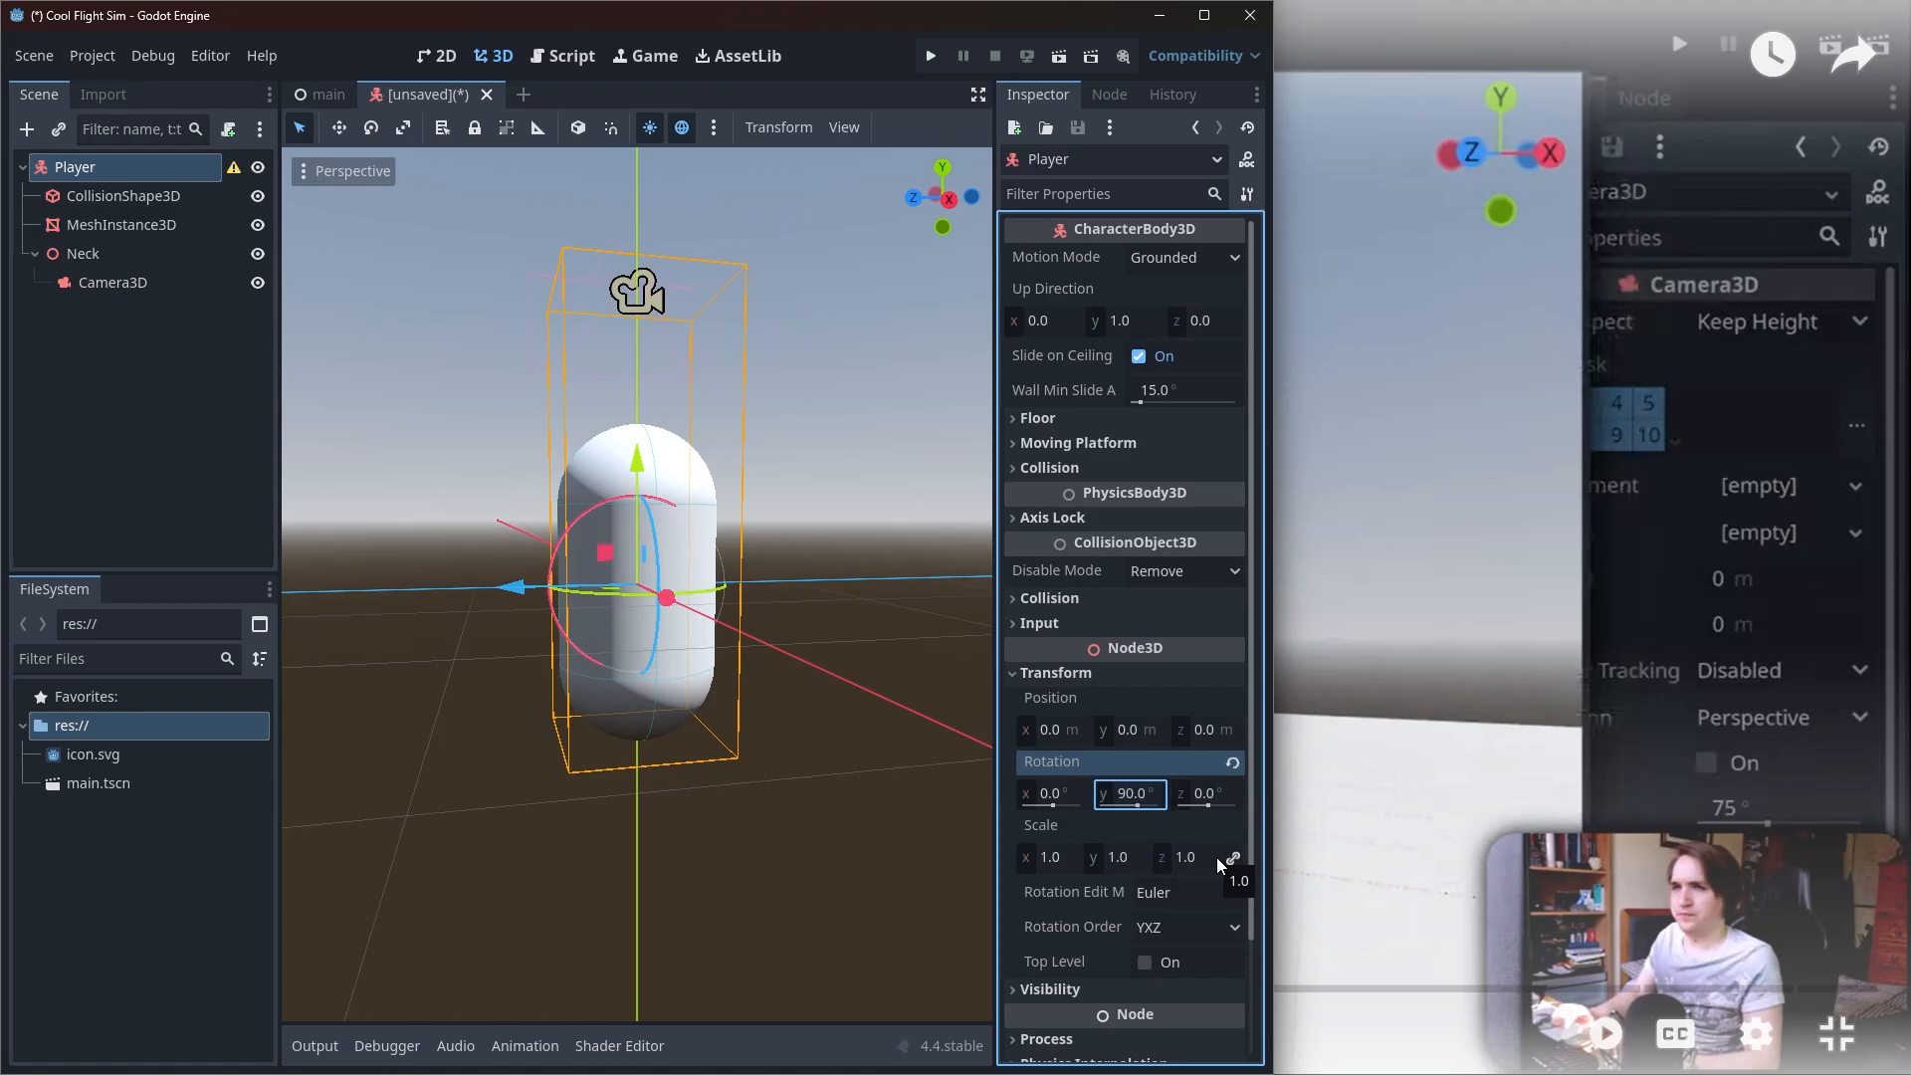
Step: Try a Y rotation of -360 and a Z rotation of about -186 degrees on the Player, and undo the rotation changes
left_click(1107, 823)
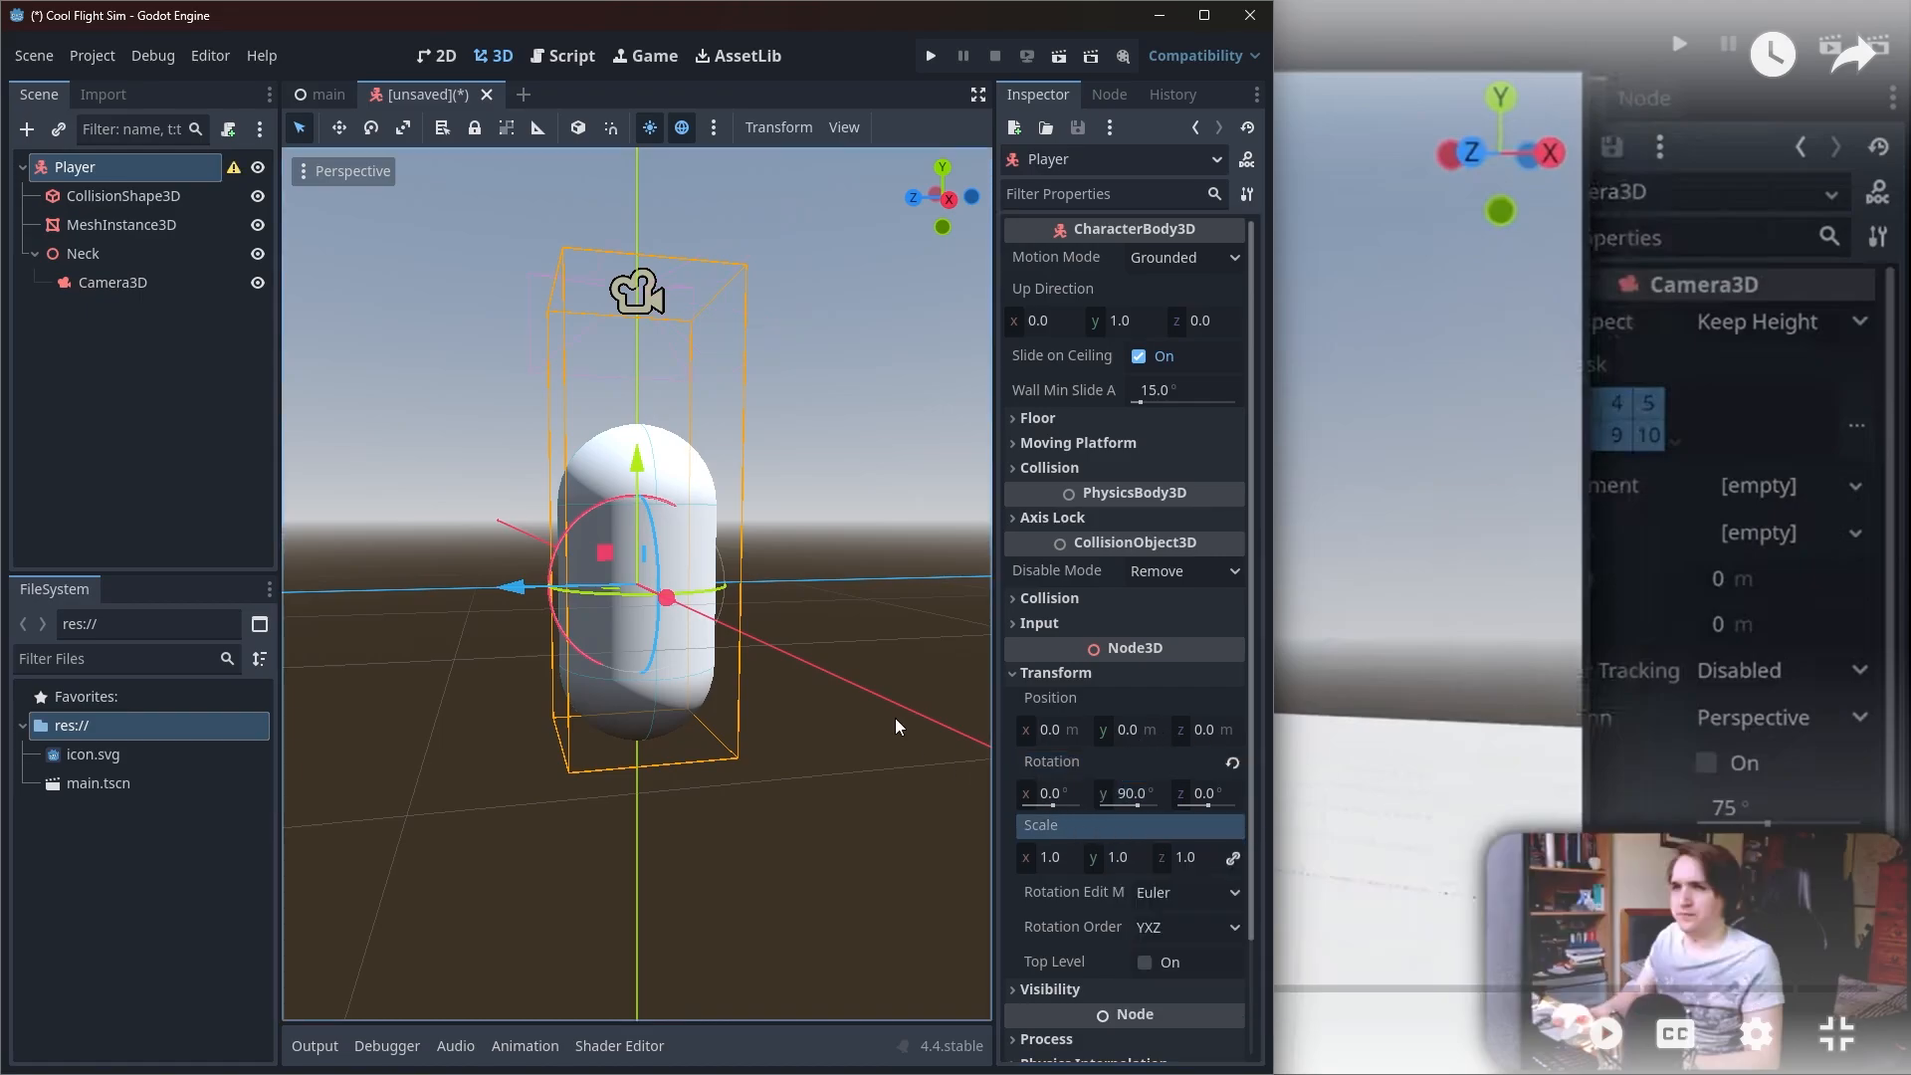
left_click_drag(1132, 806, 1095, 802)
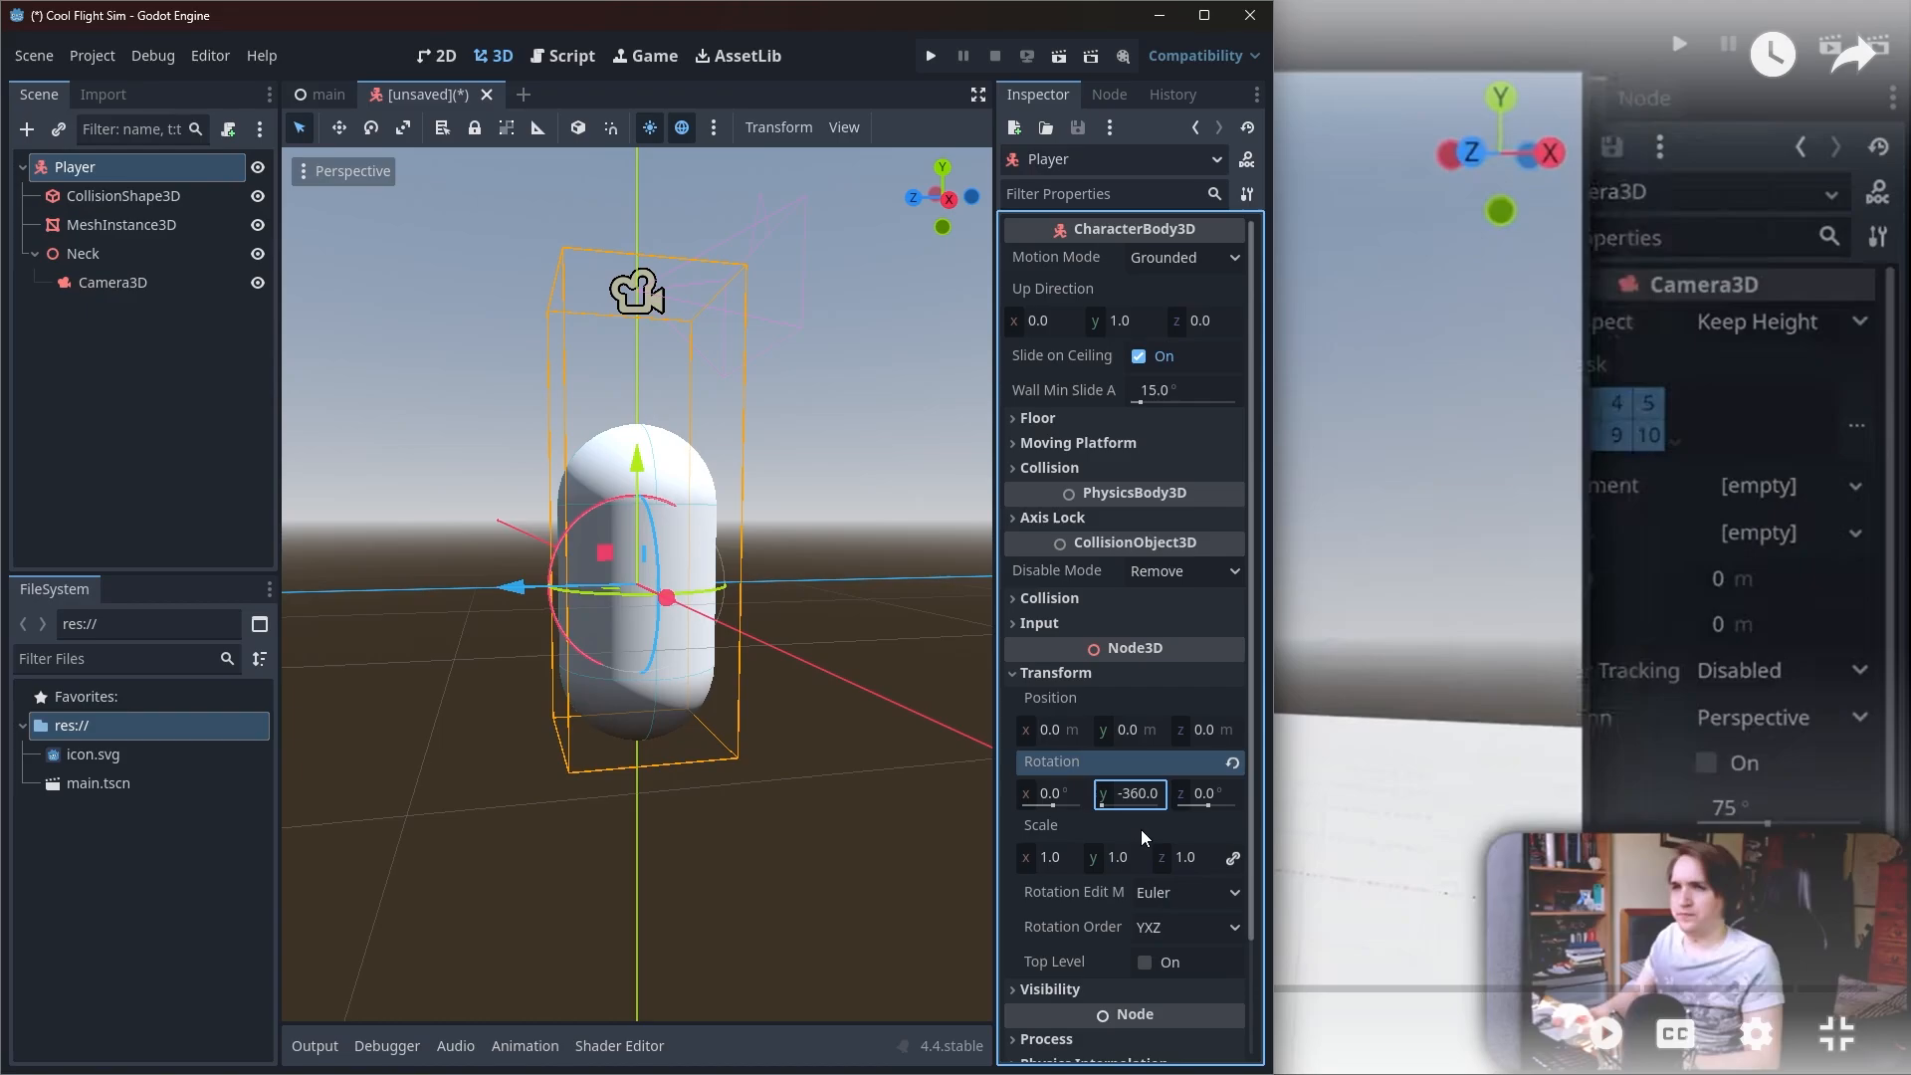
left_click_drag(1213, 807, 1196, 805)
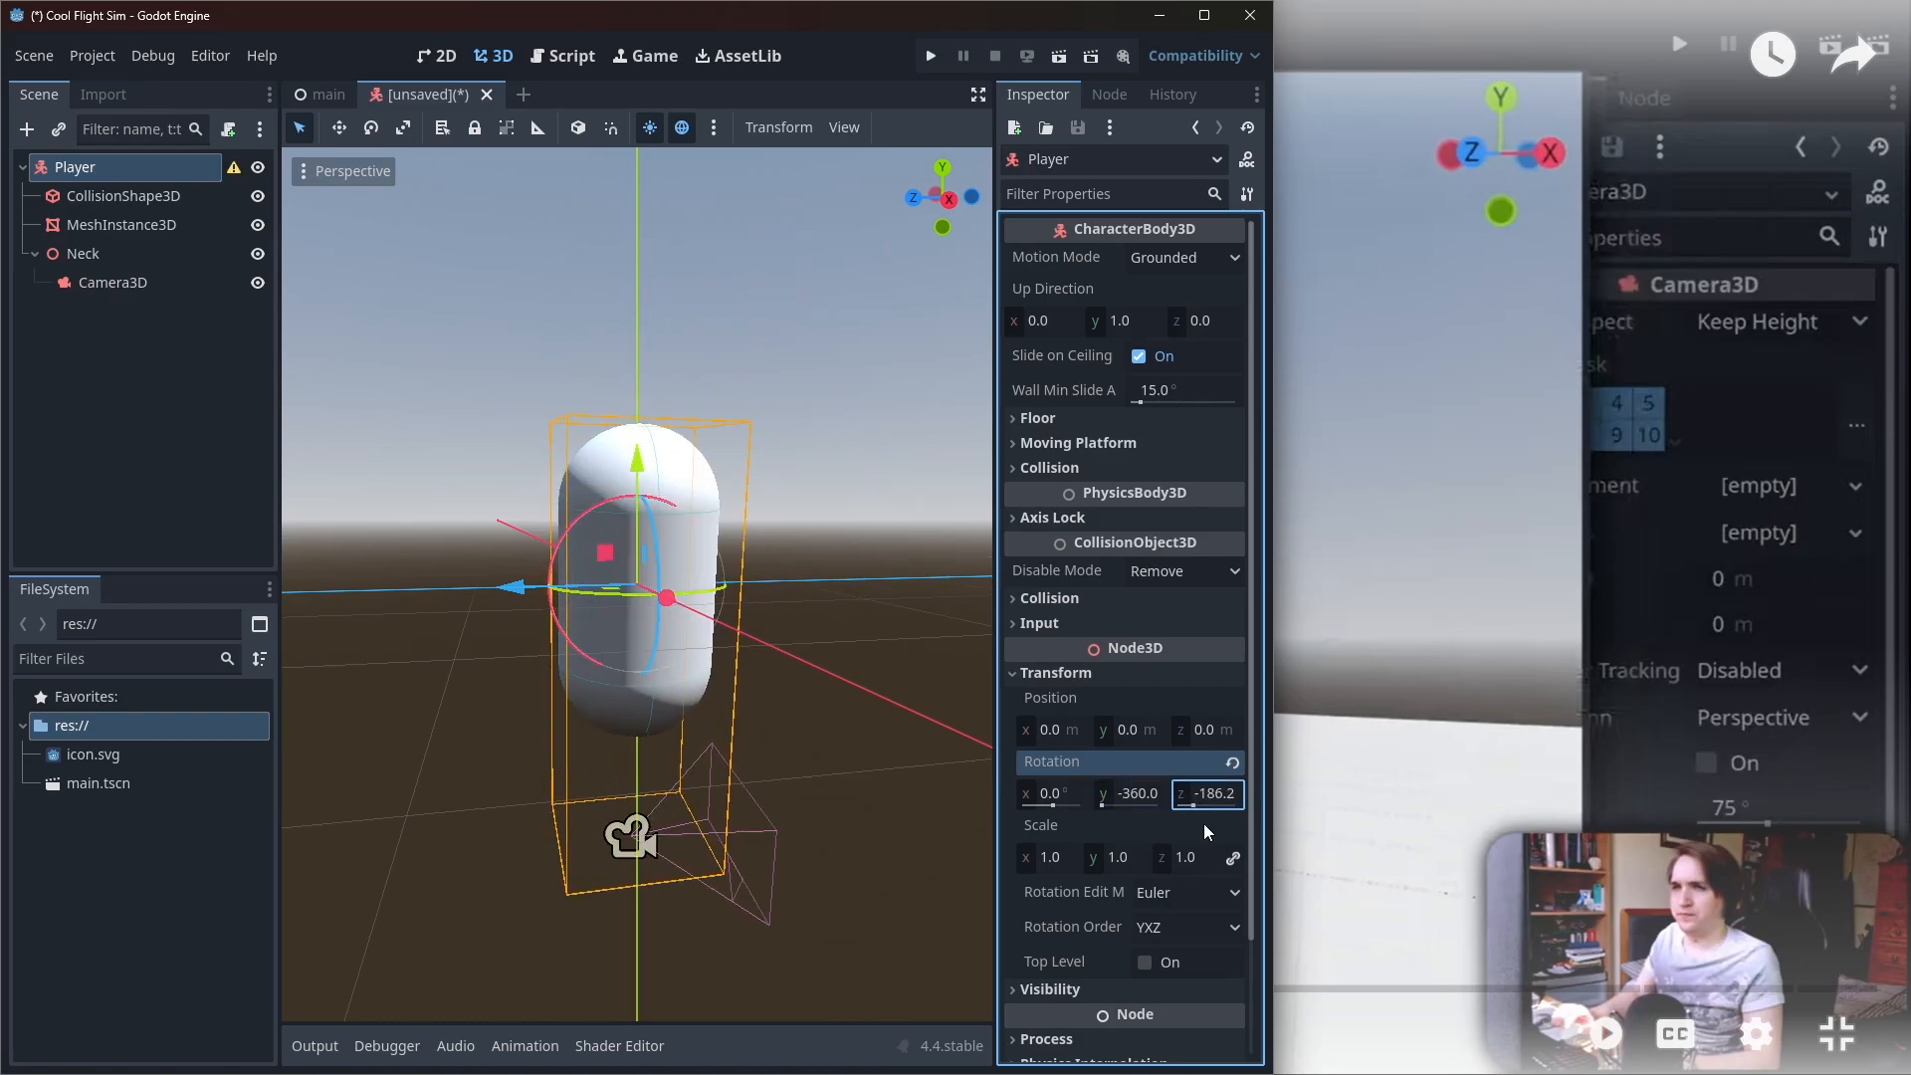
key("ctrl+z")
key("ctrl+z")
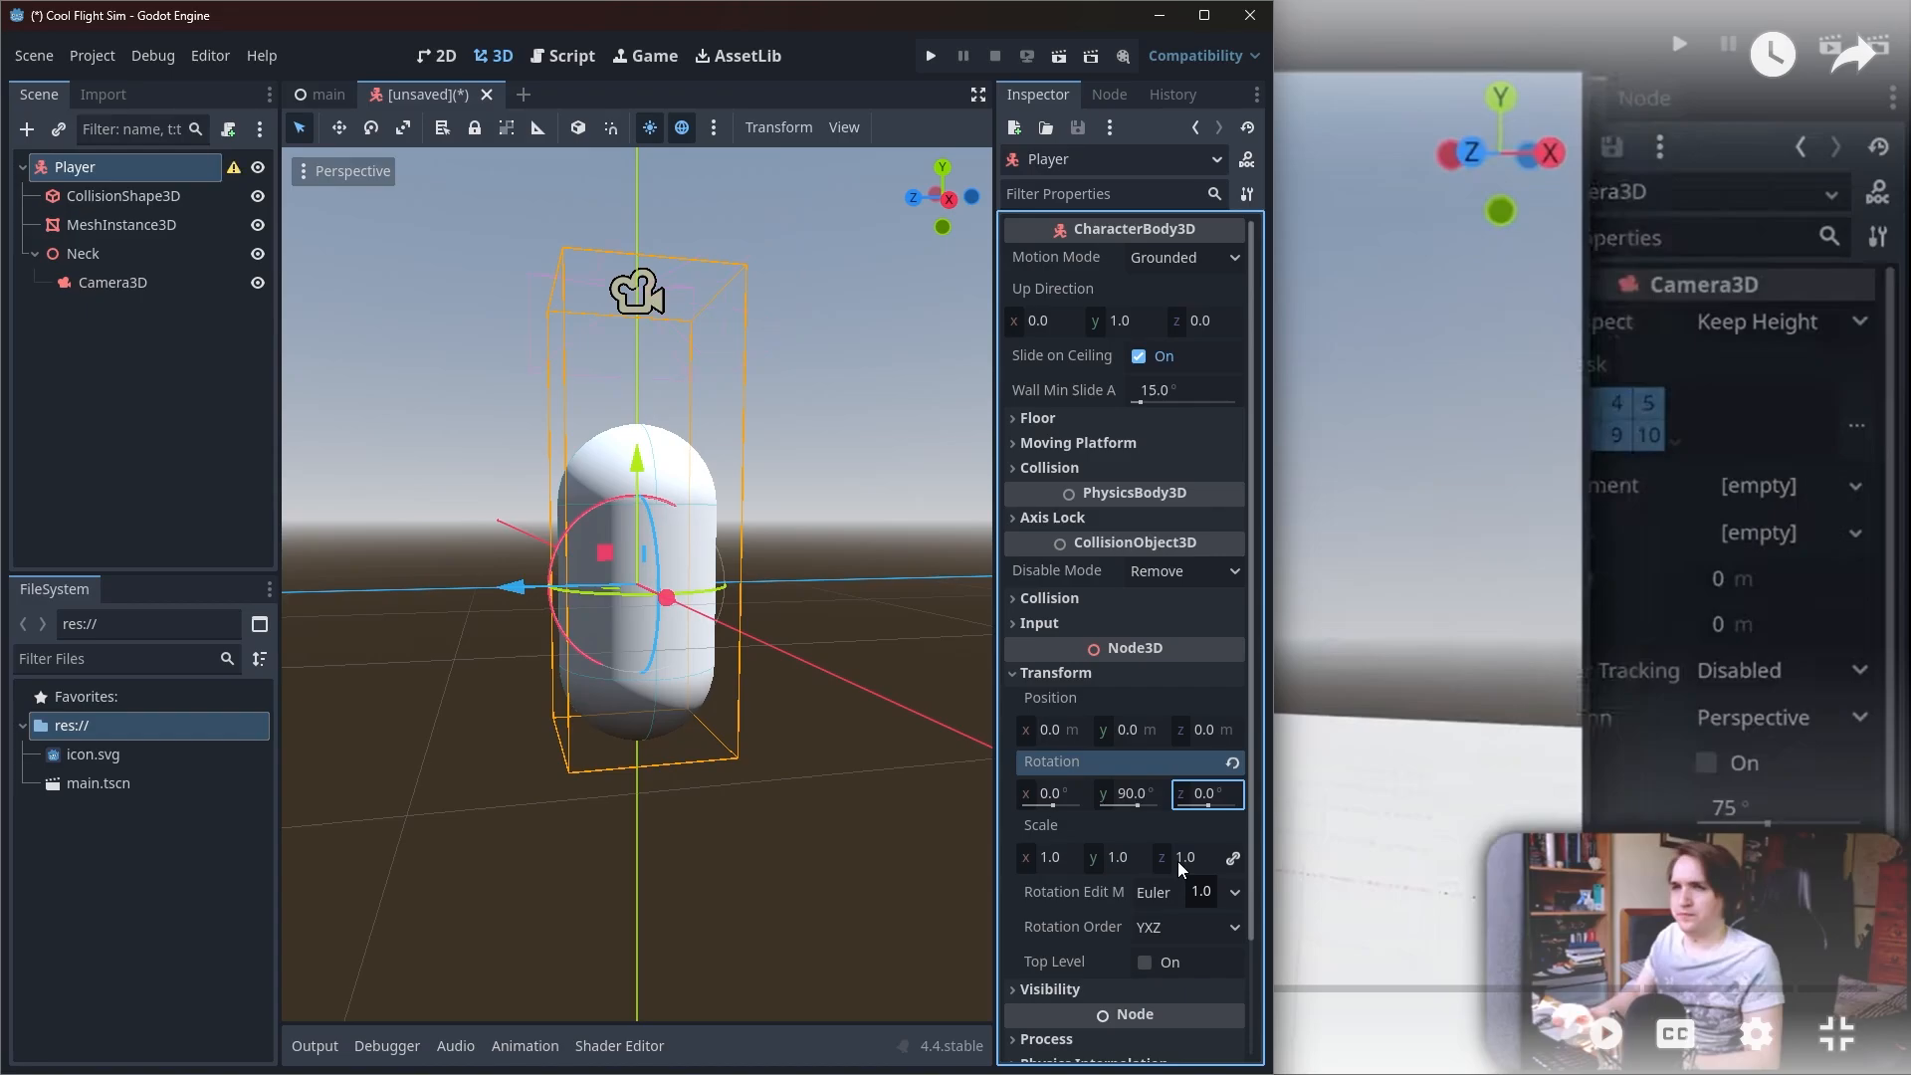
Step: Set the Player's Z rotation to 90 degrees so the capsule lies horizontally
left_click(1207, 802)
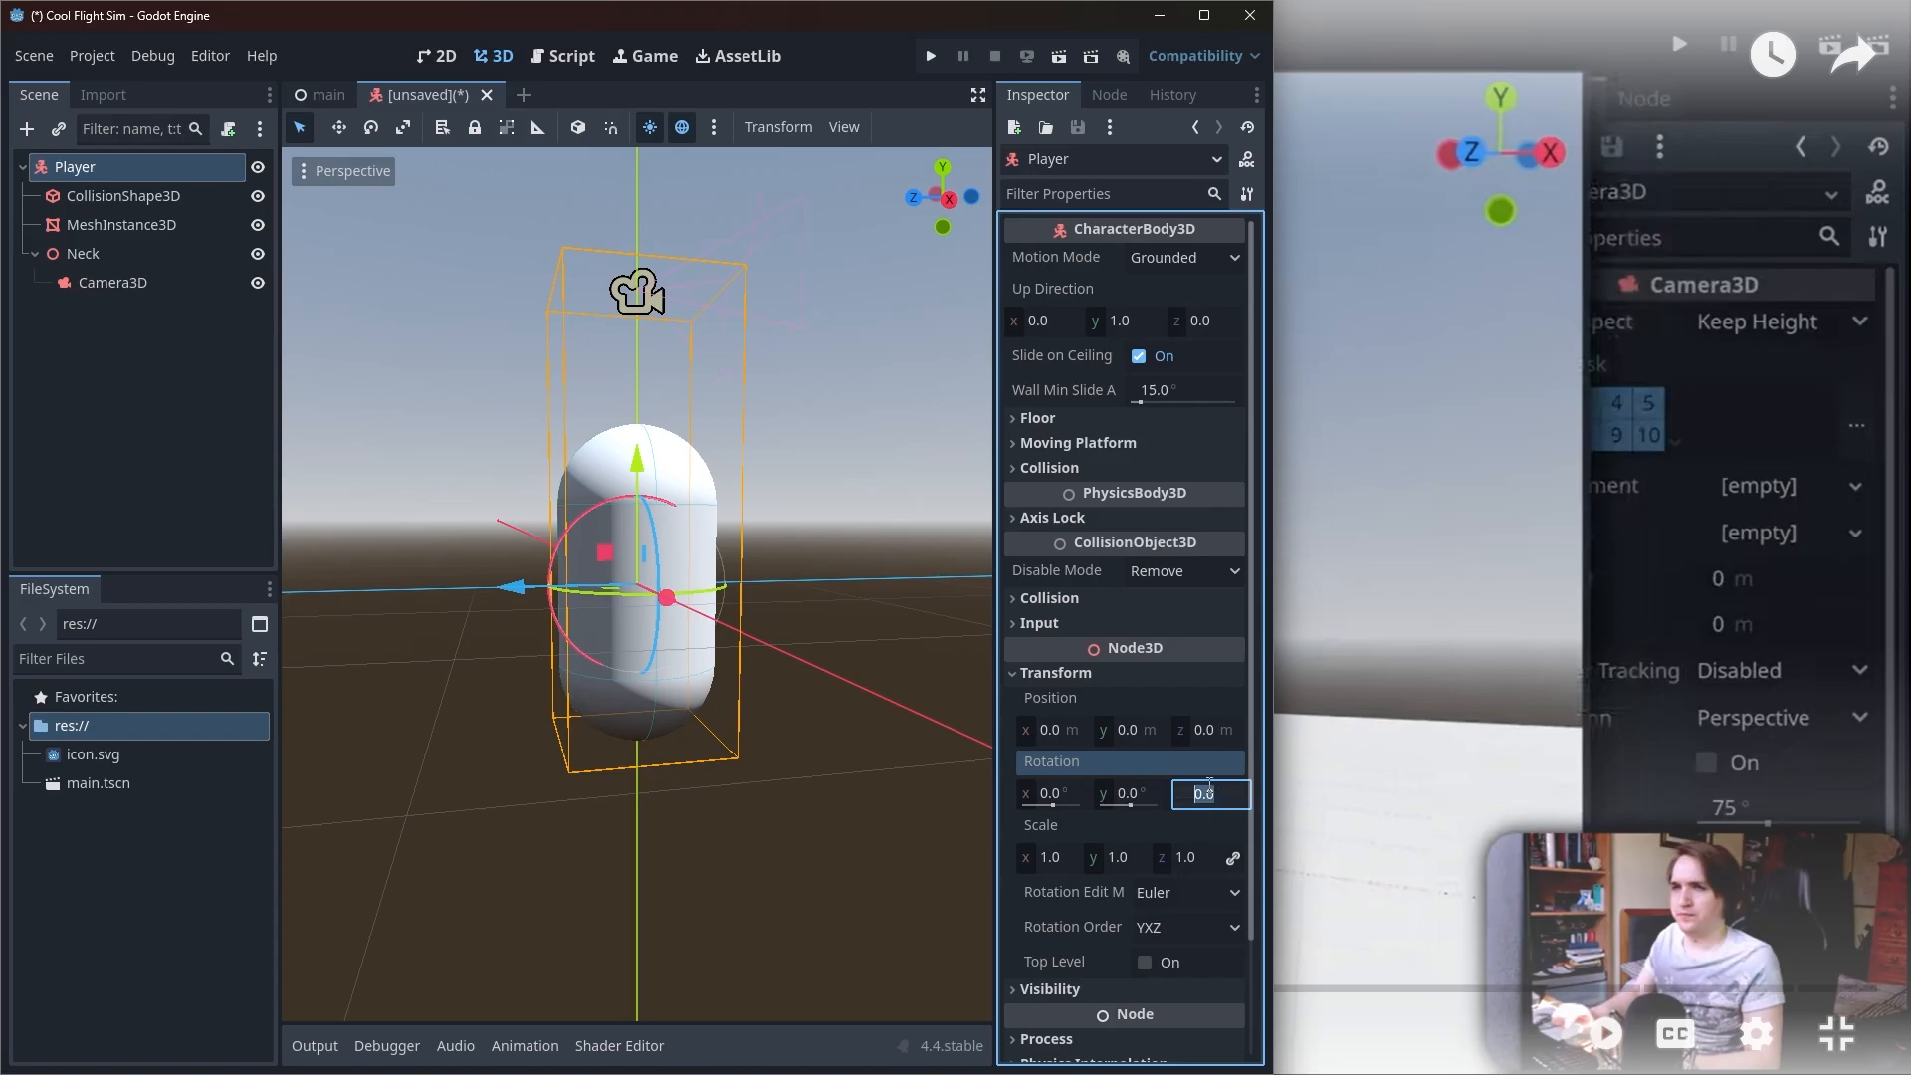
type("90")
key("Return")
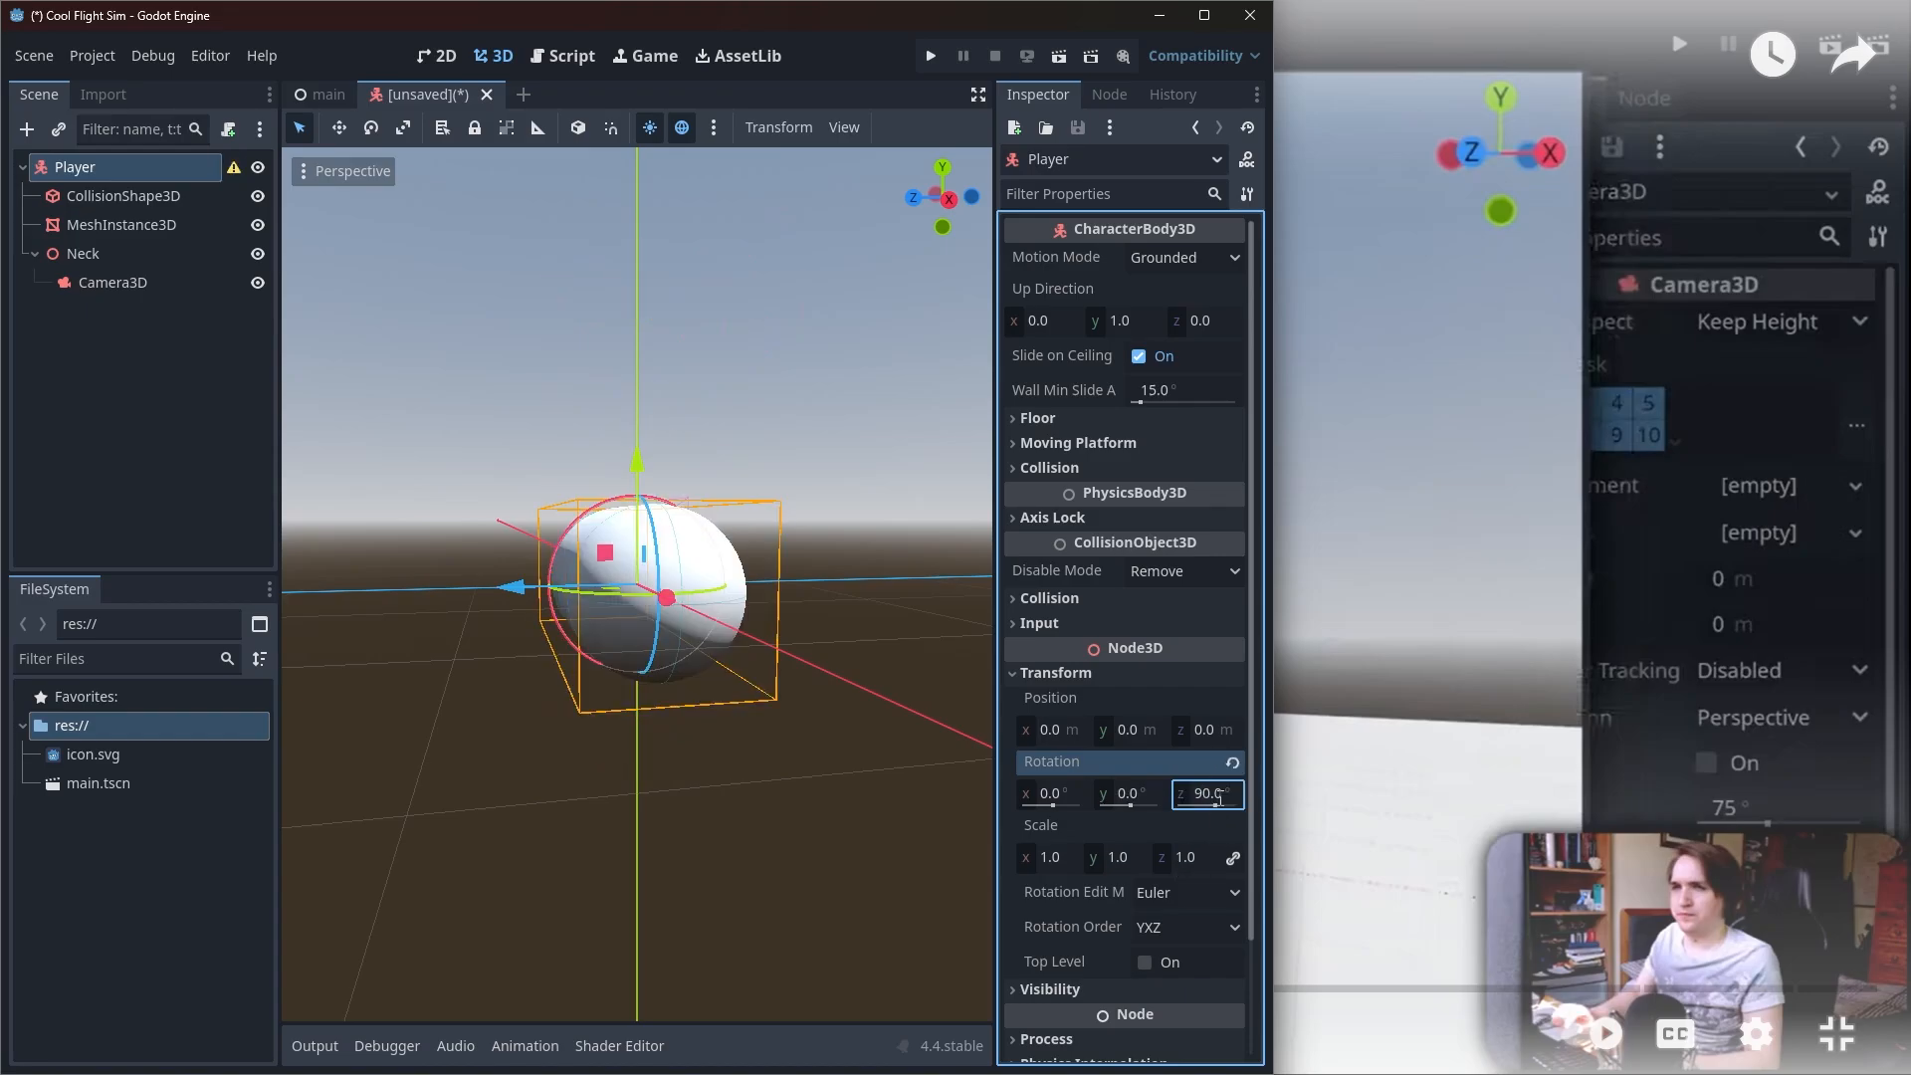
middle_click_drag(803, 648, 414, 643)
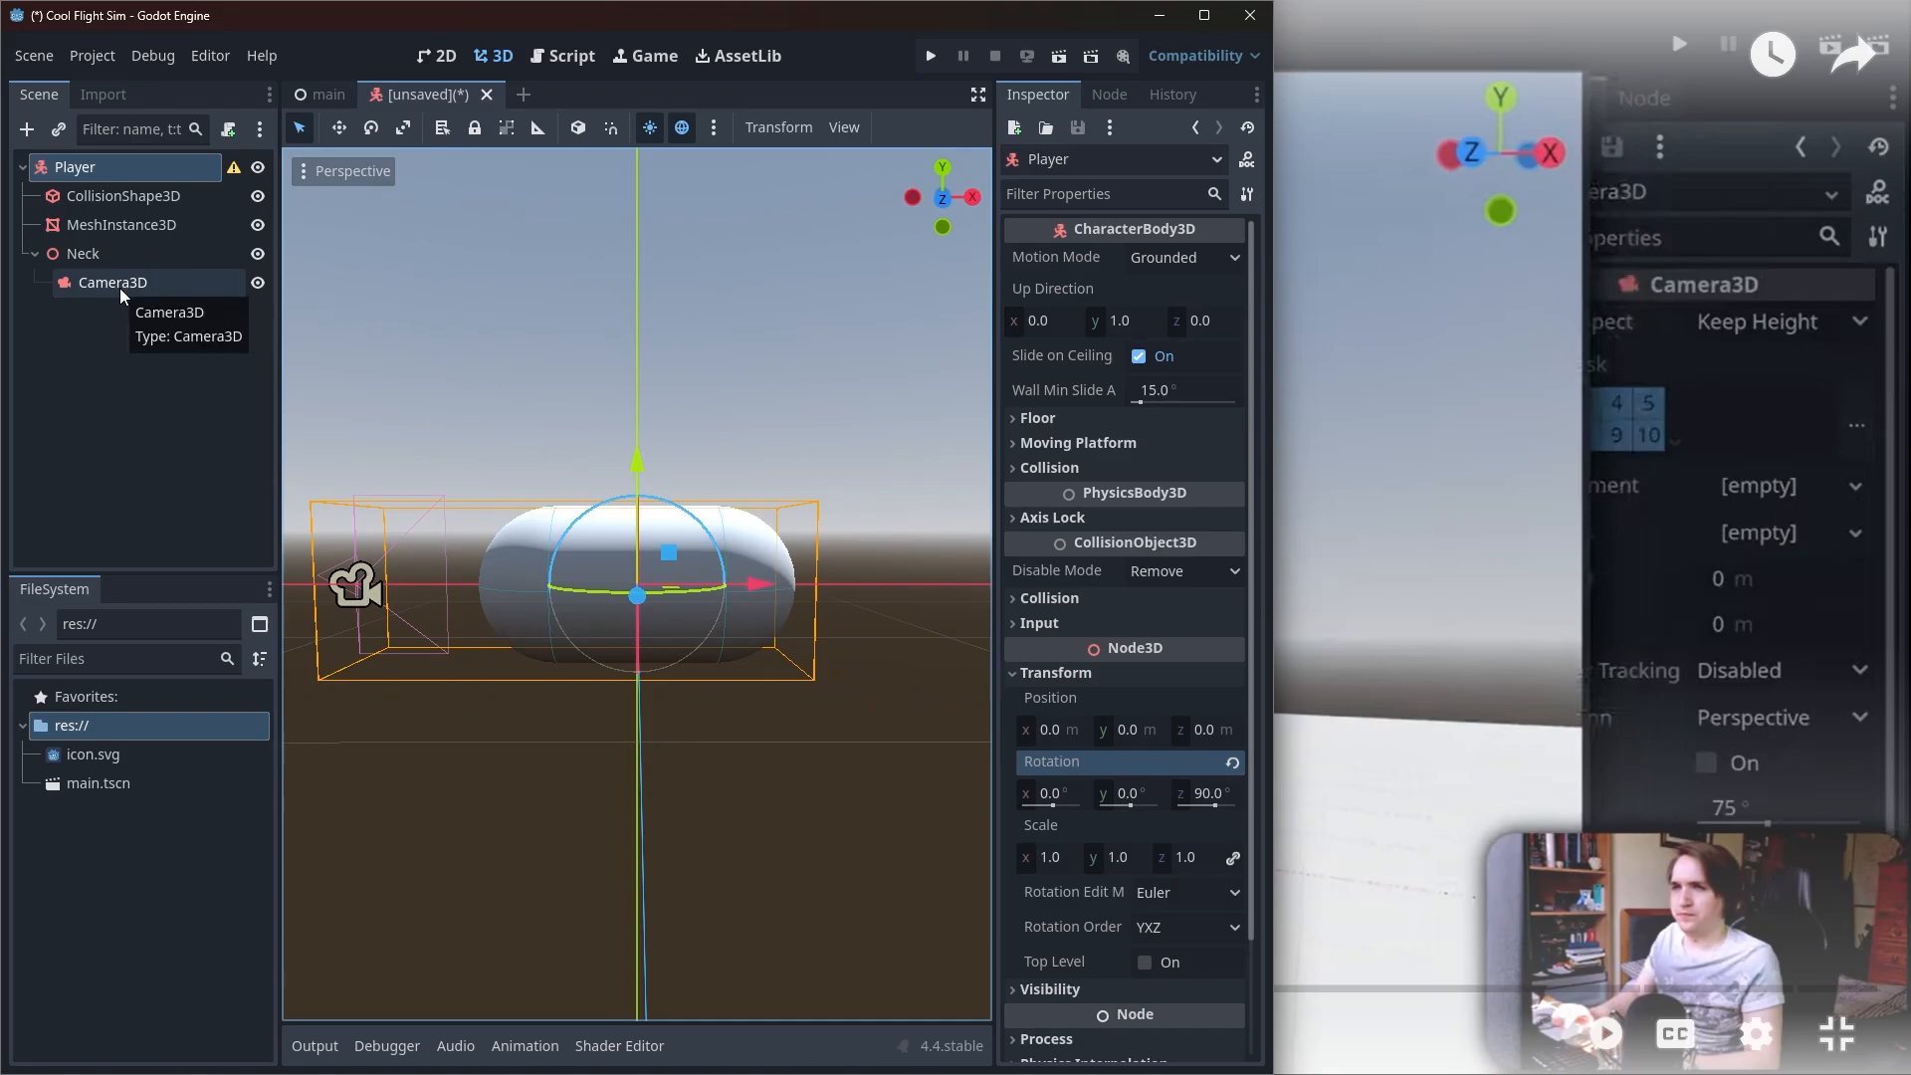
Step: Select the Camera3D and move it about 2.62 m along the X axis to the opposite end of the capsule
left_click(106, 255)
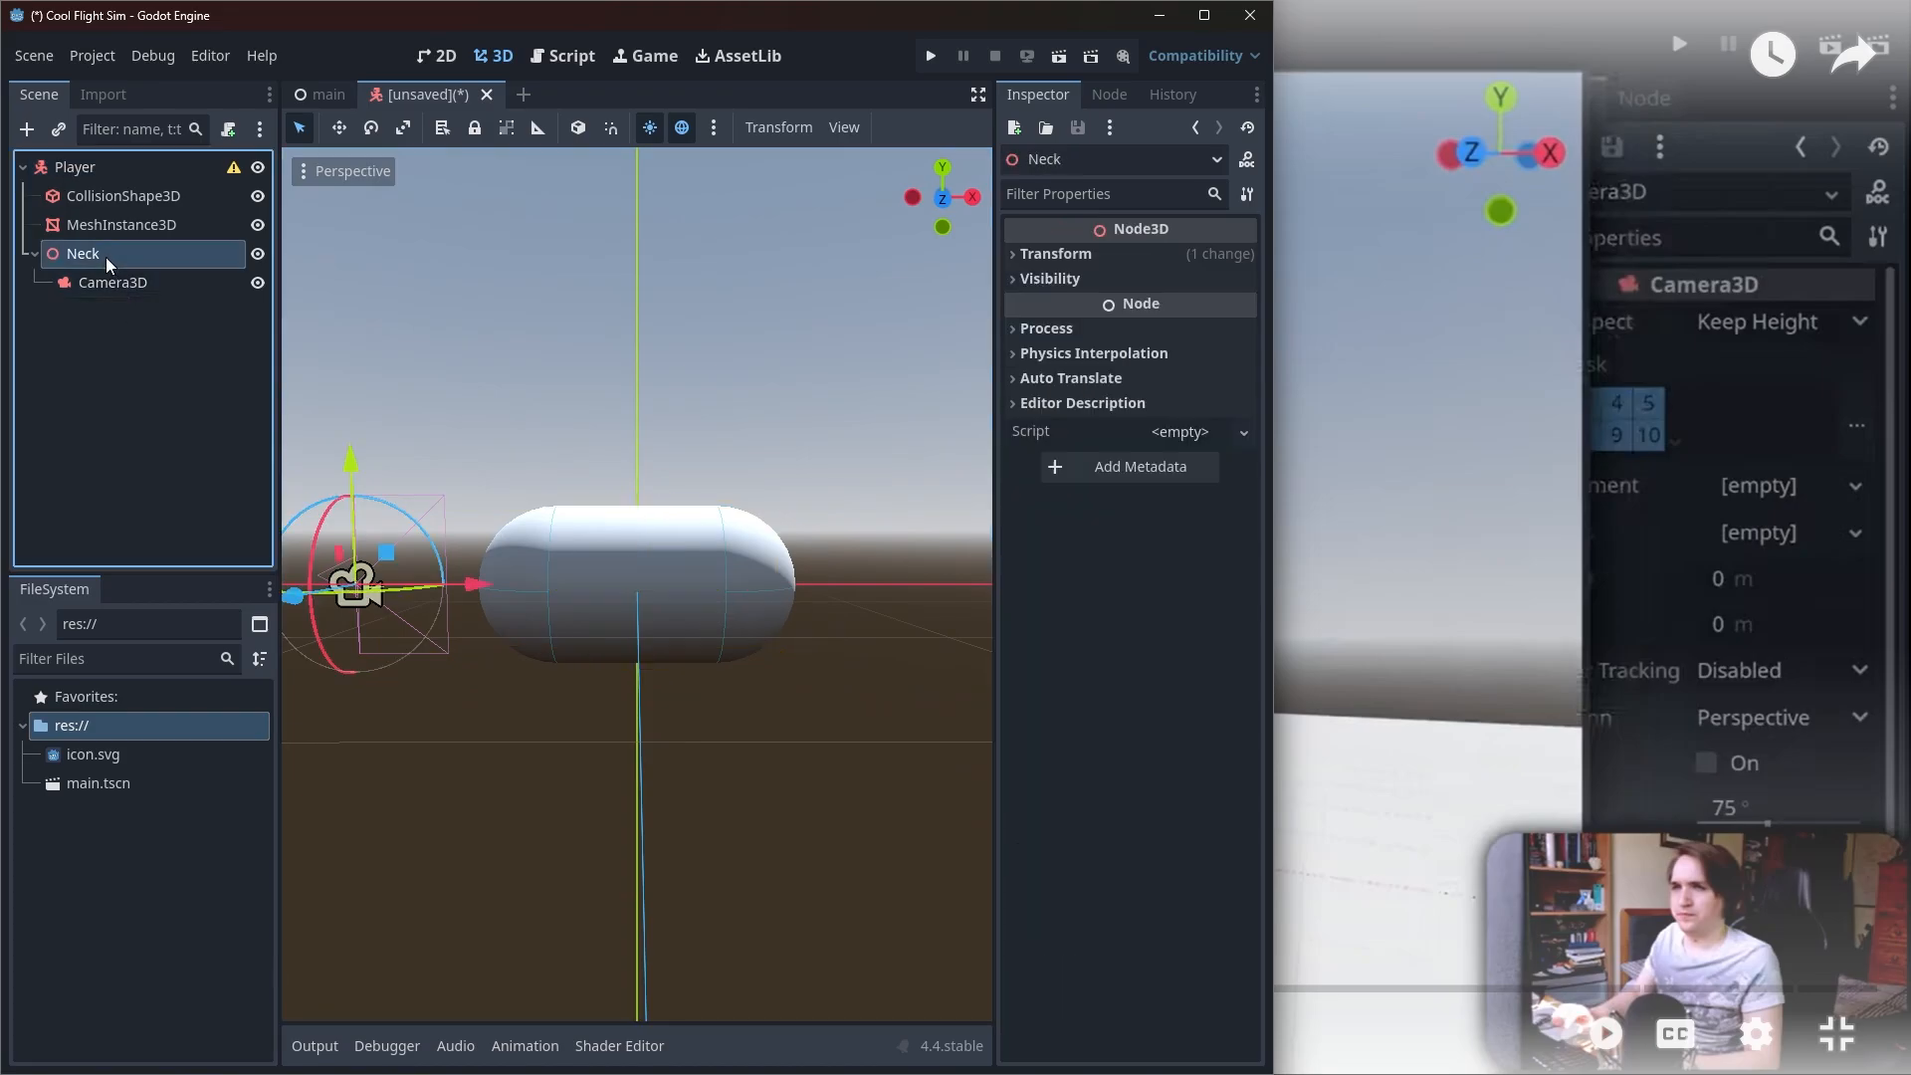
left_click(365, 574)
left_click(355, 578)
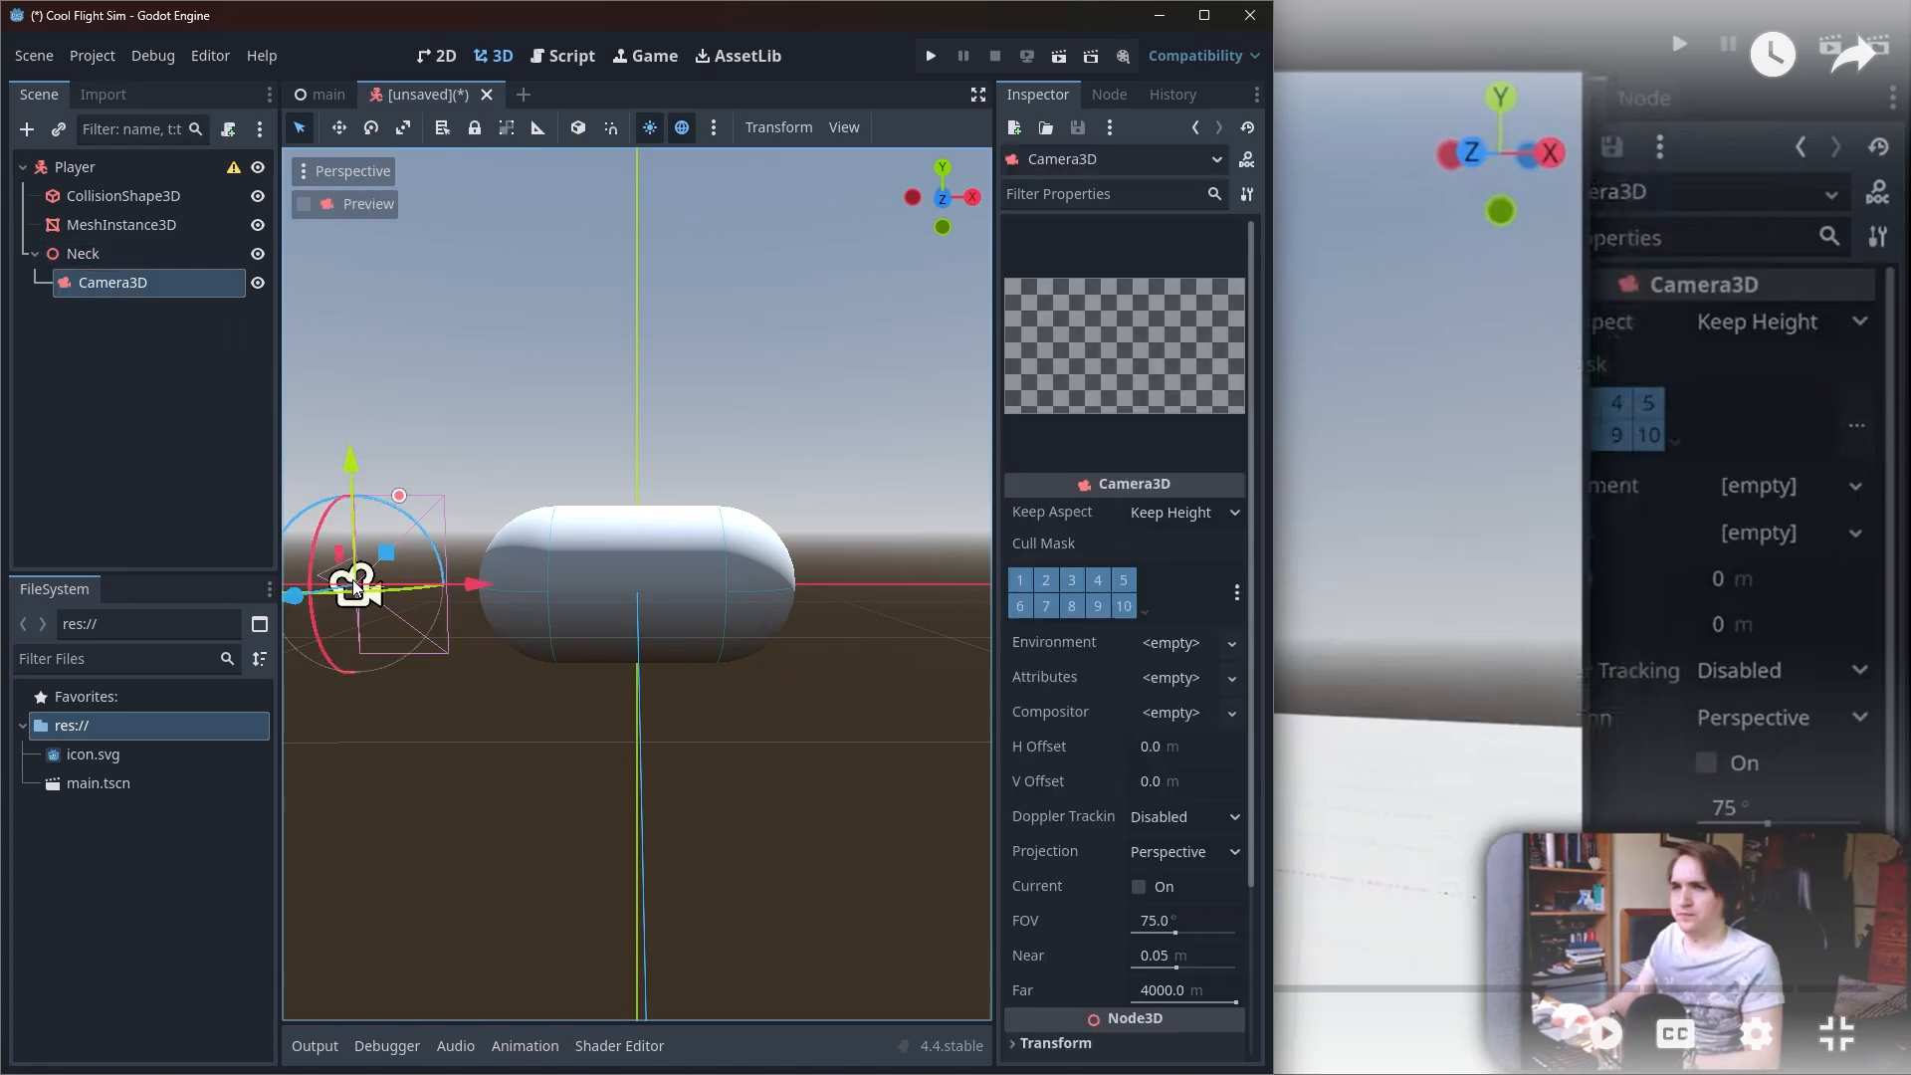
middle_click_drag(392, 552, 542, 615)
left_click_drag(440, 619, 808, 541)
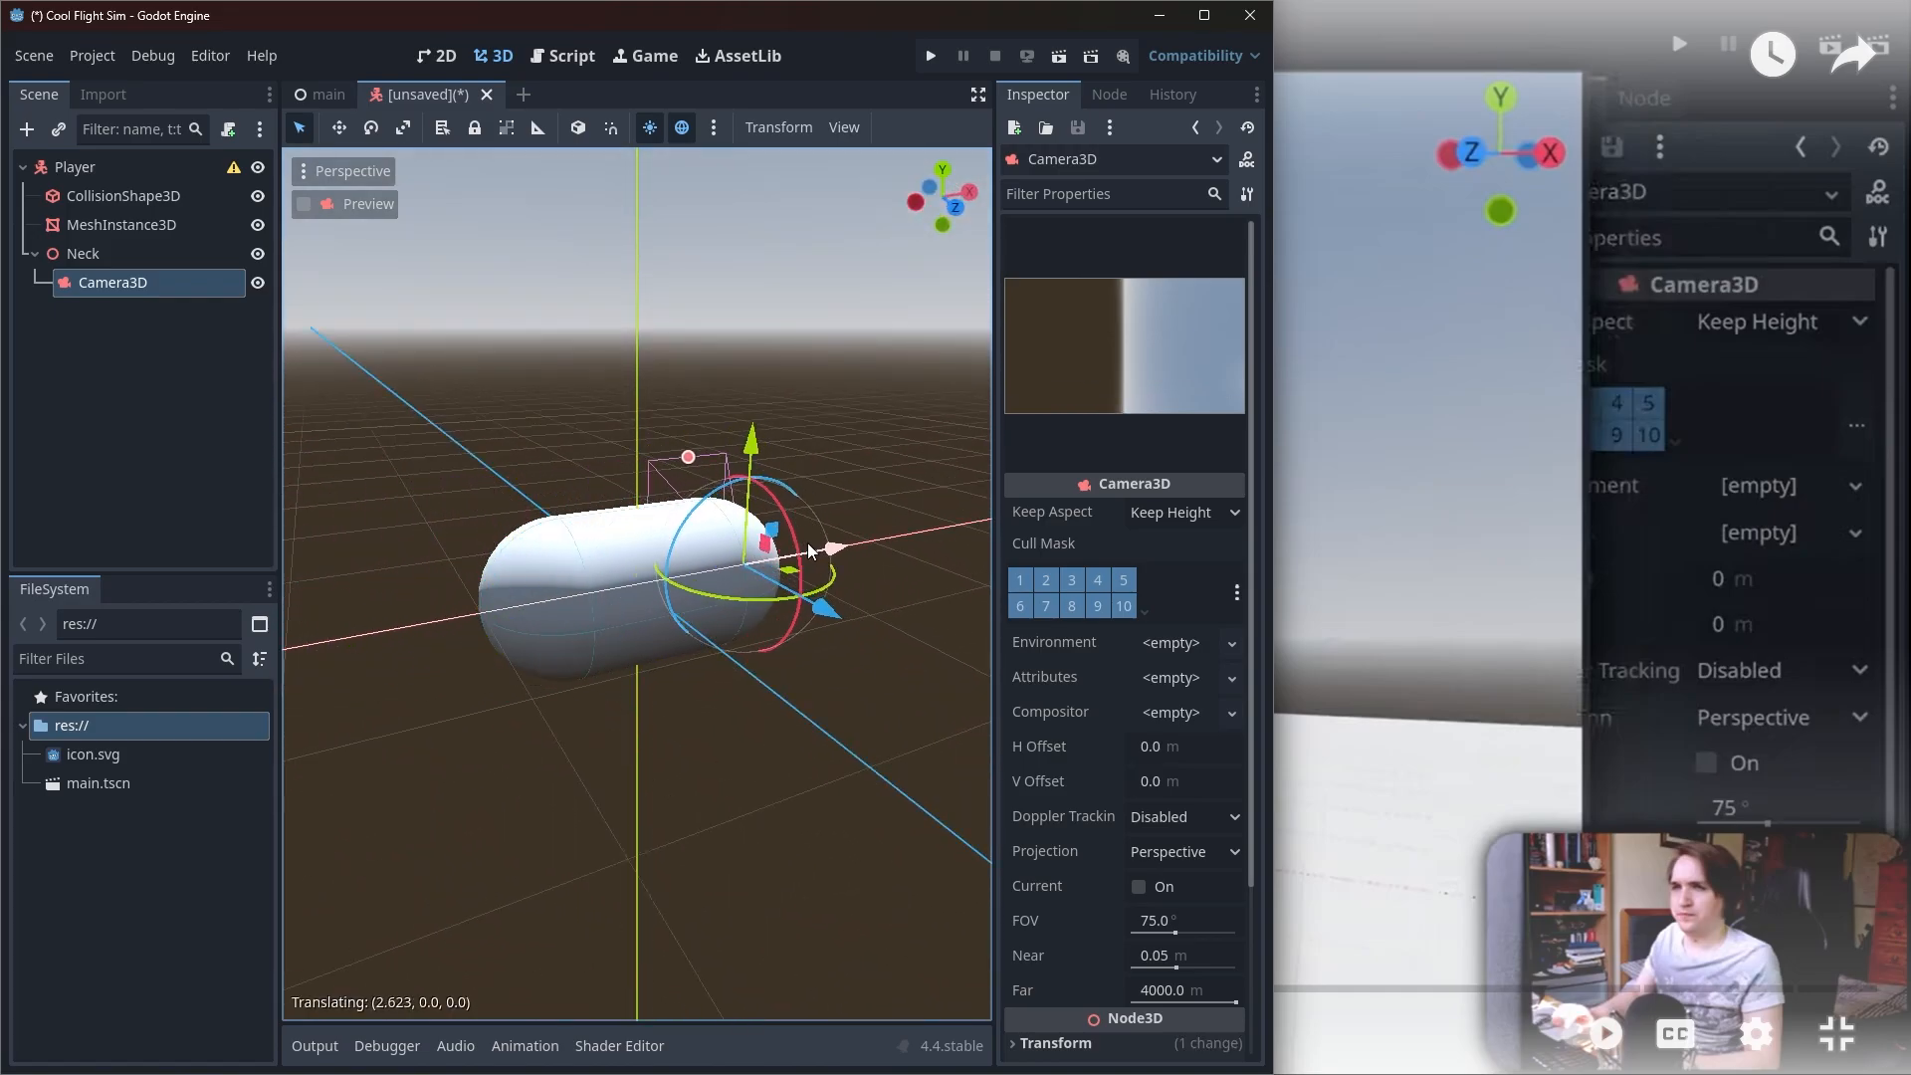
Step: Show the Camera3D's transform properties, try a Z rotation of 90 degrees, and undo it
middle_click_drag(809, 541, 559, 513)
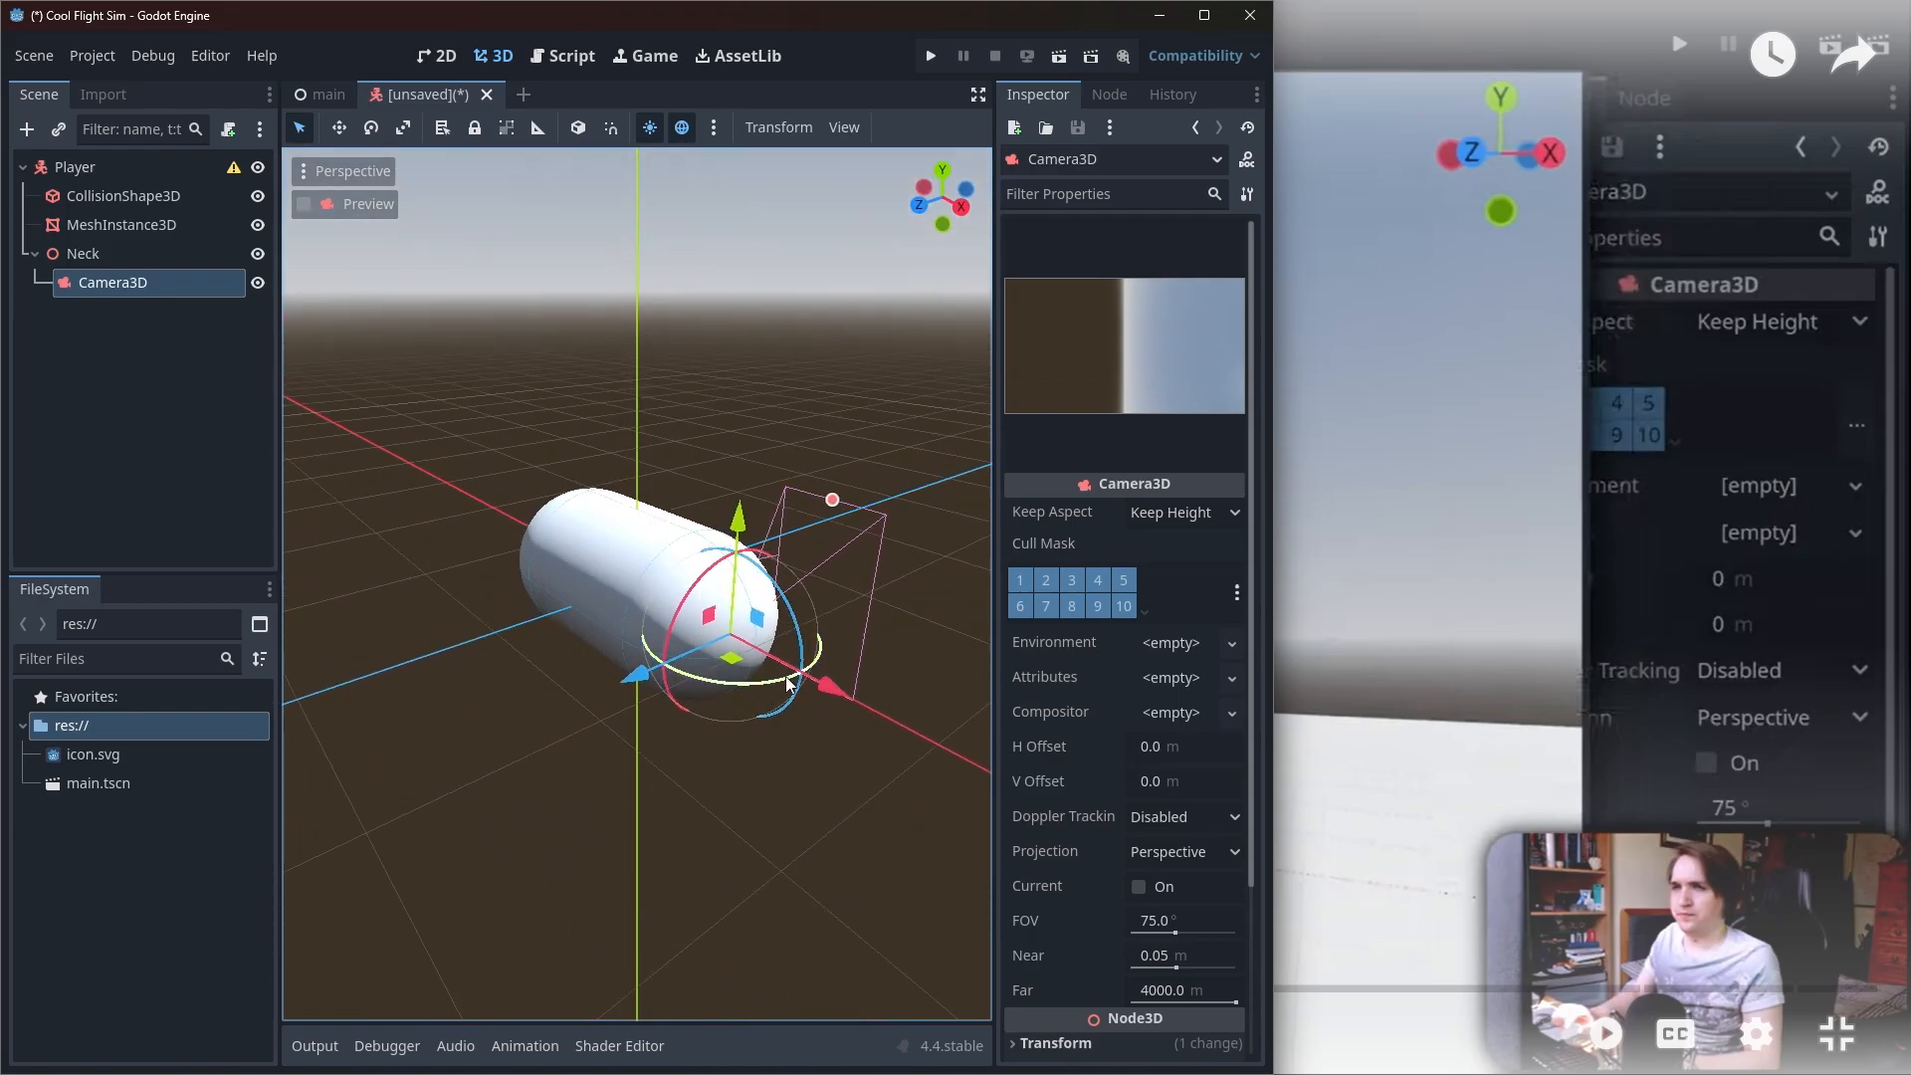
mouse_move(808, 659)
left_mouse_down()
mouse_move(745, 689)
mouse_move(658, 673)
mouse_move(777, 647)
left_mouse_up()
scroll(1257, 746, "down", 4)
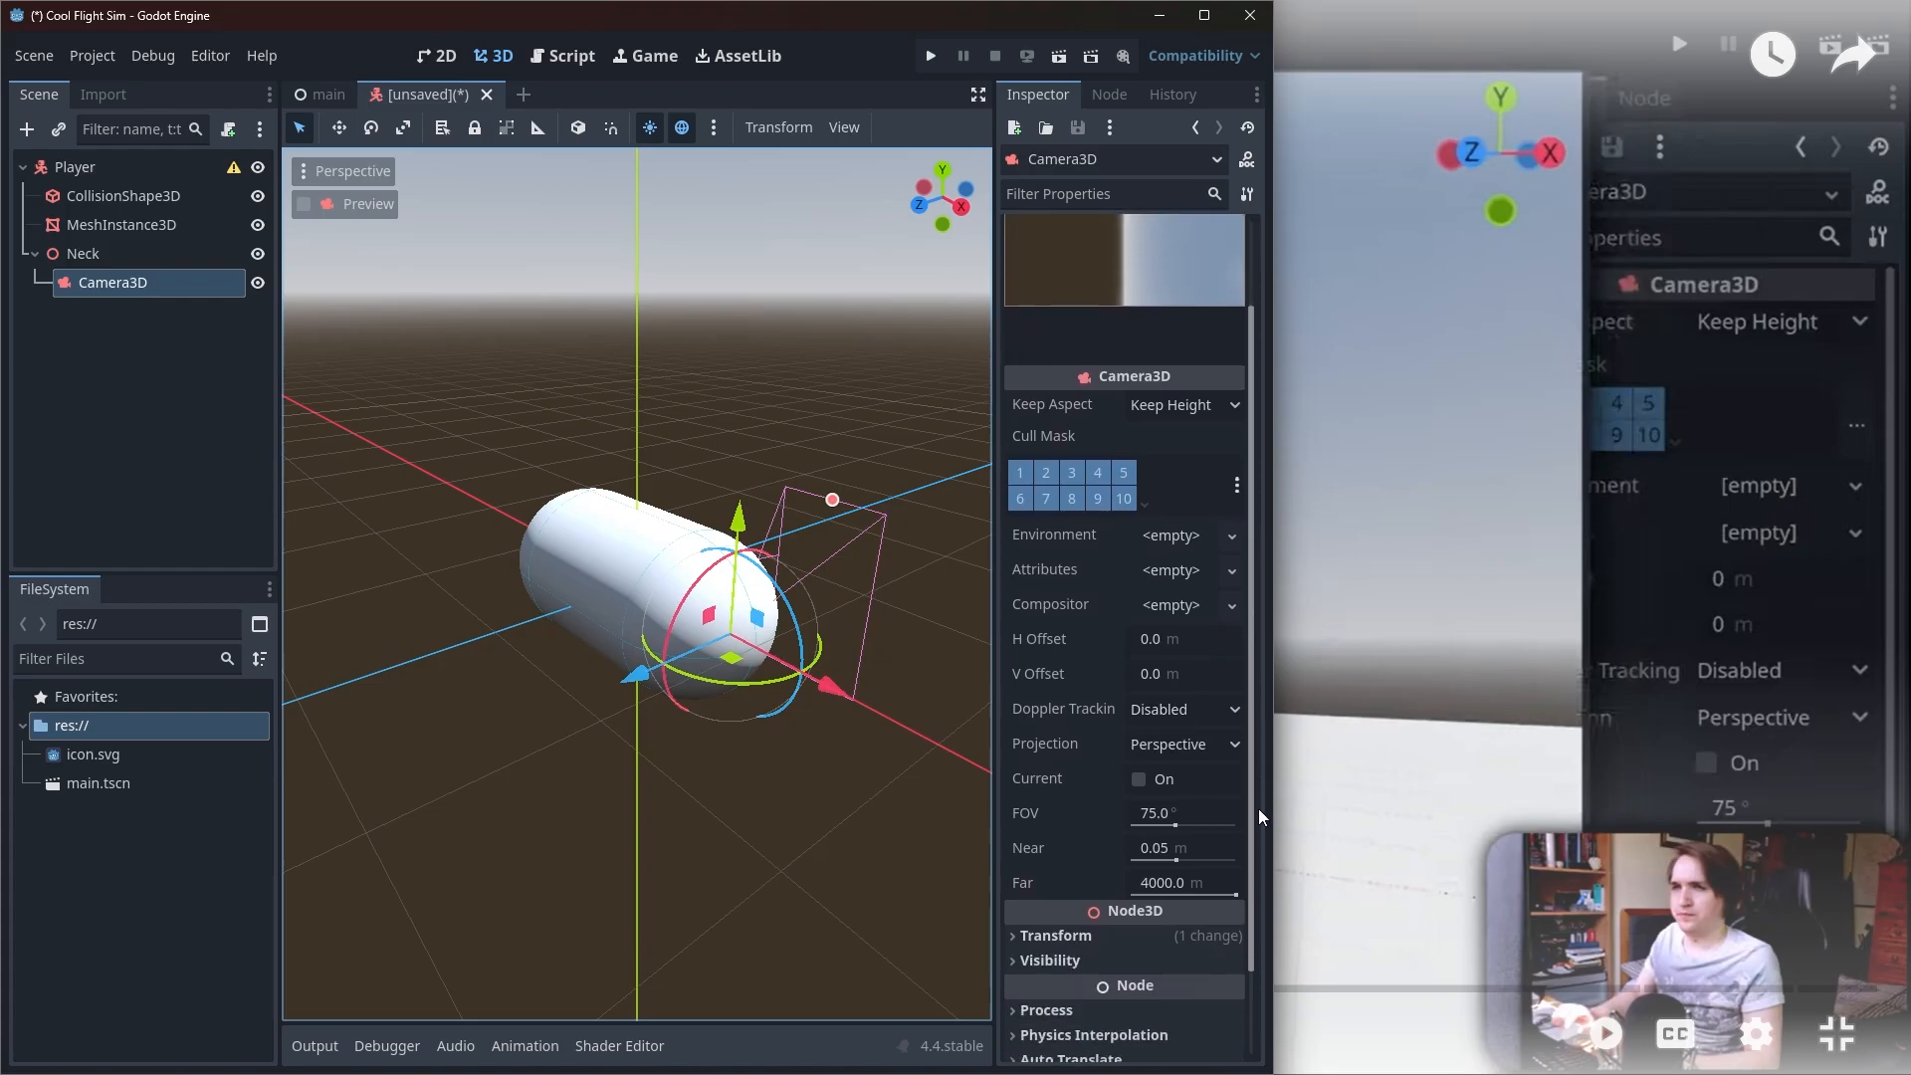
left_click(1023, 831)
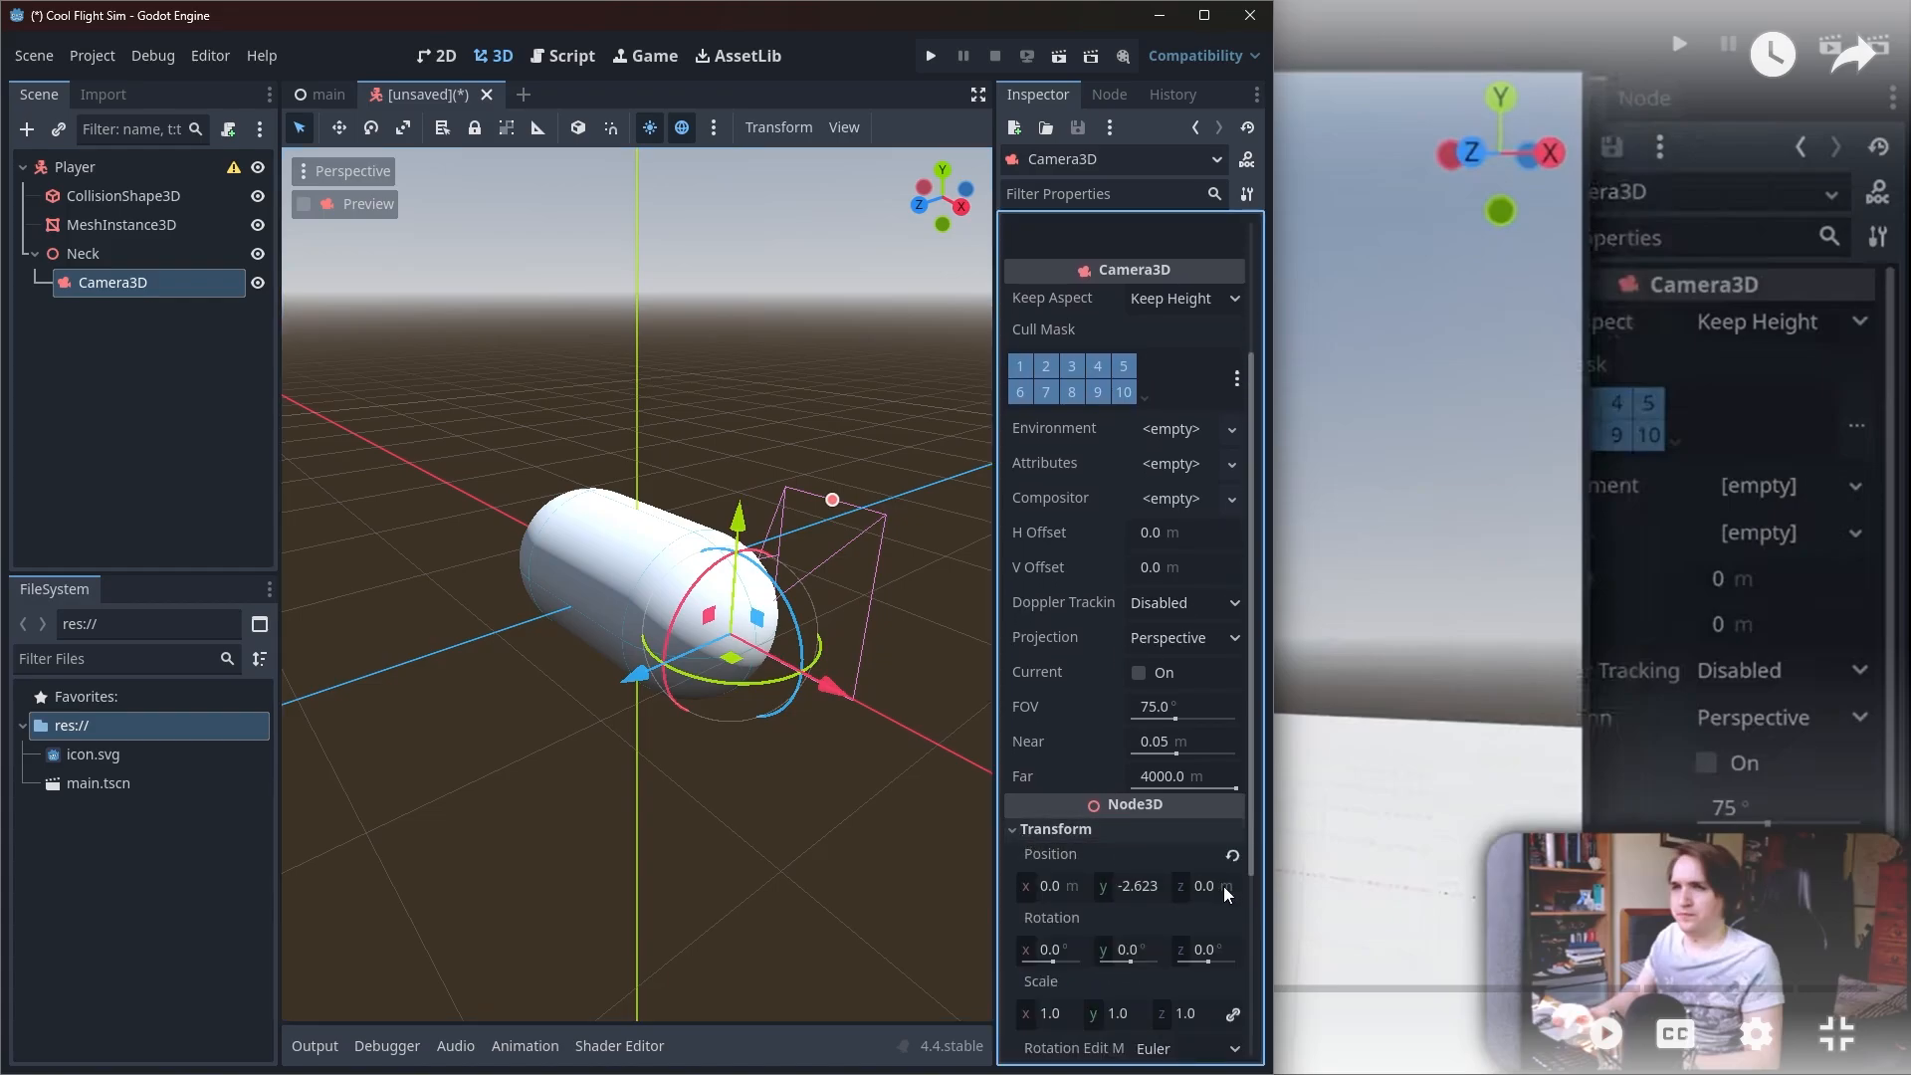
left_click(1208, 949)
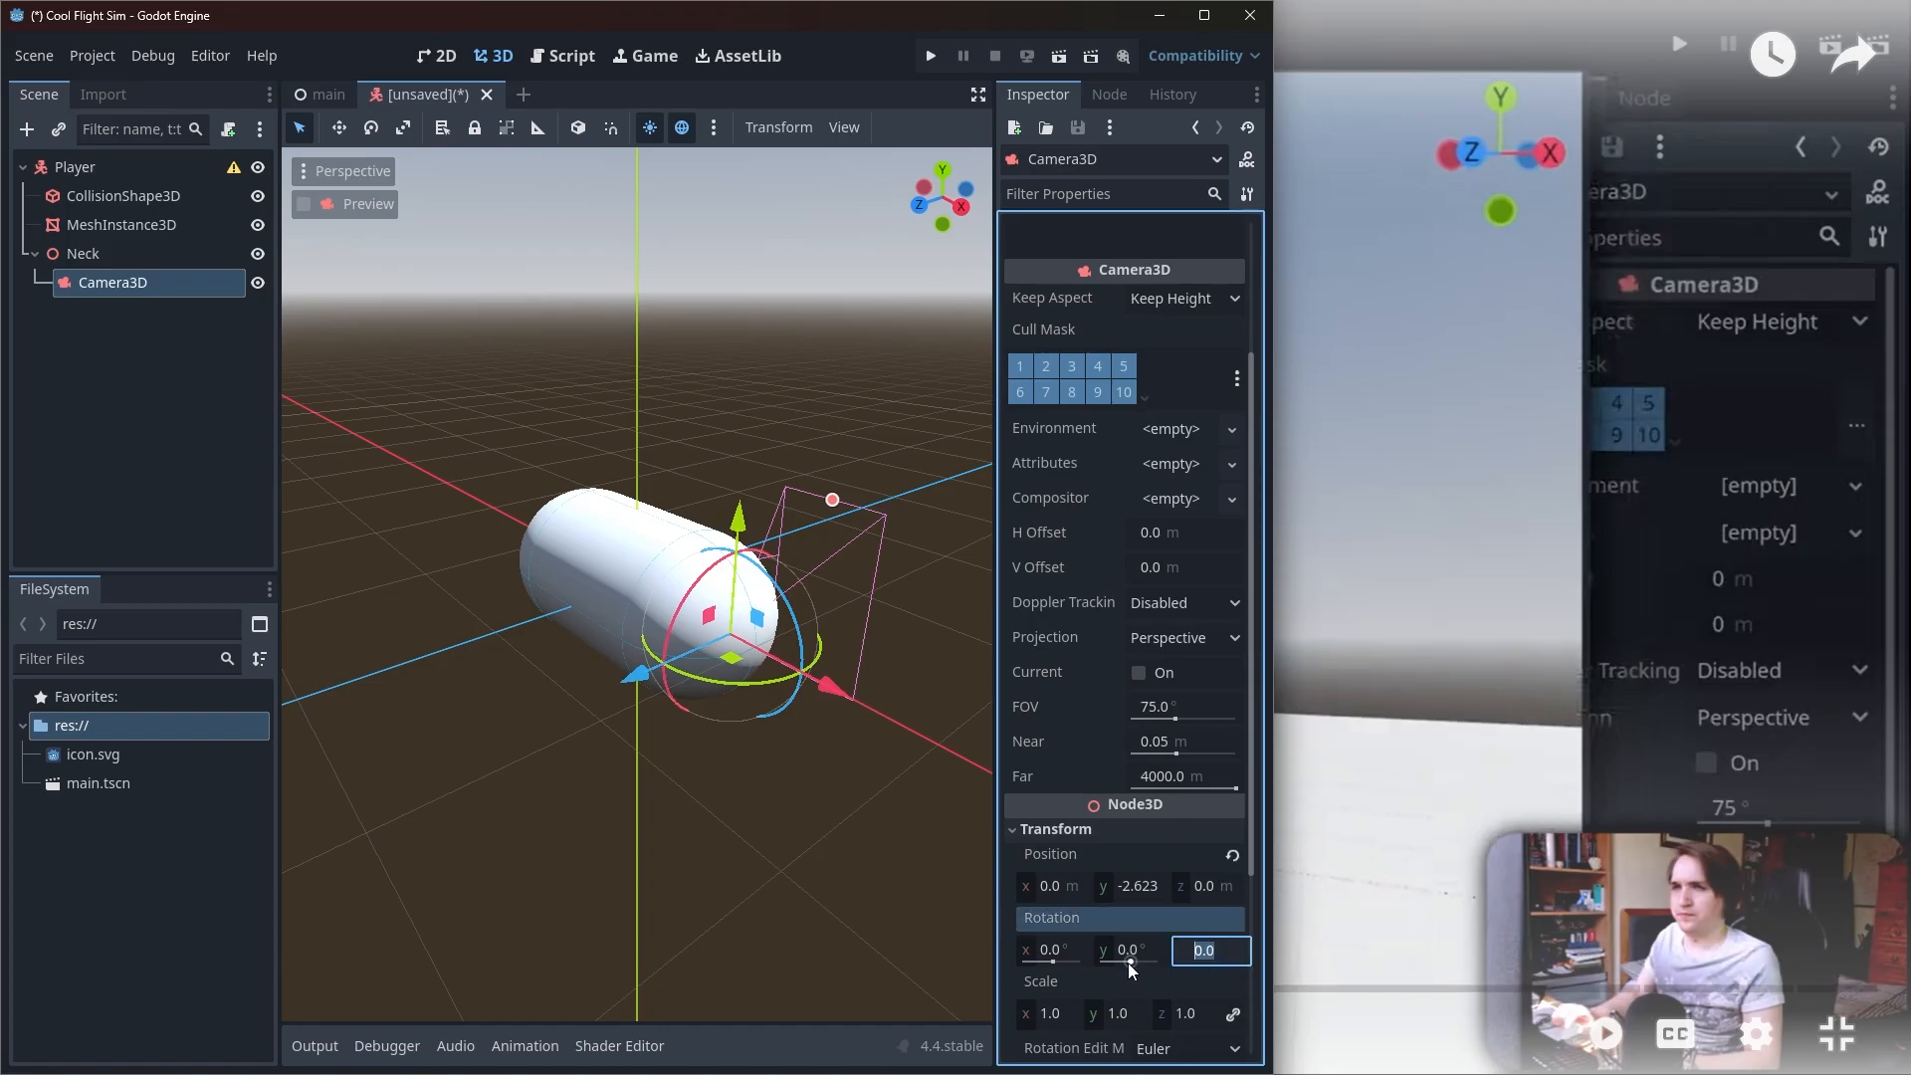
type("90")
key("Return")
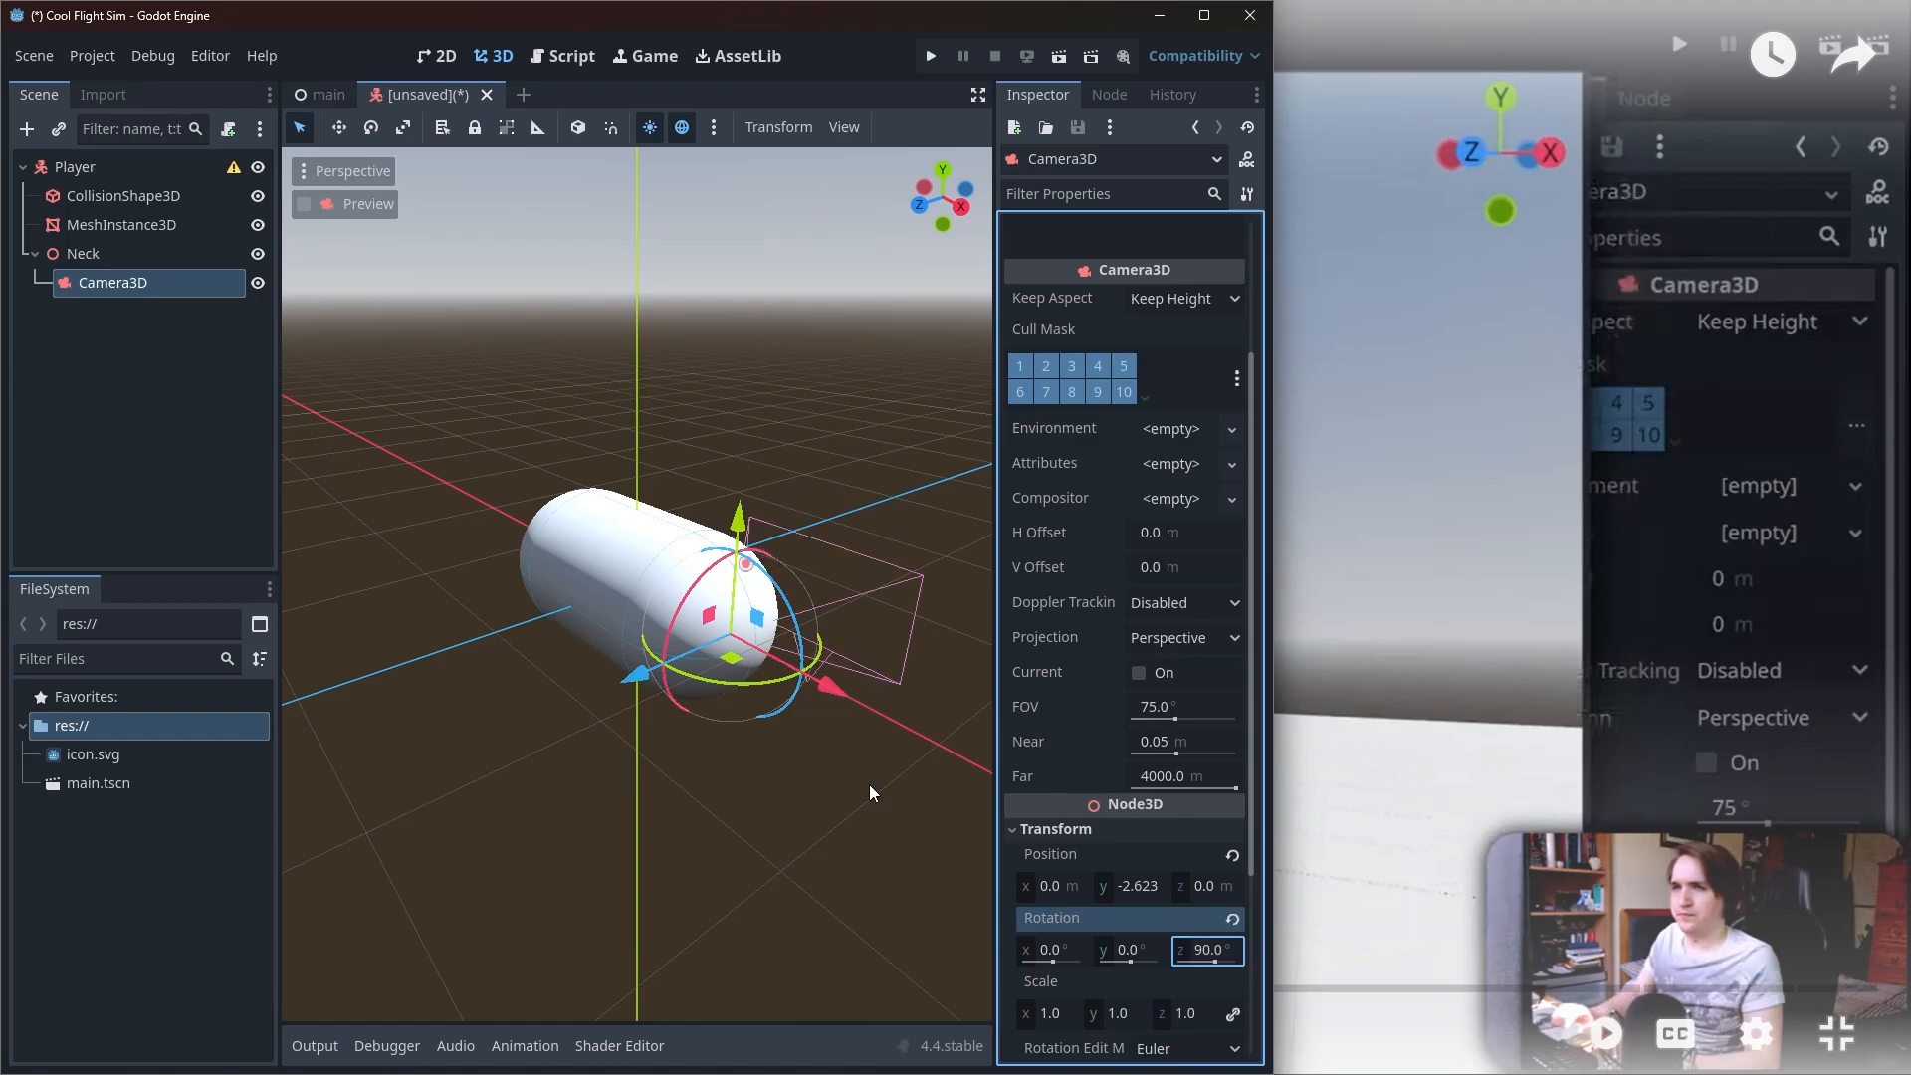
key("ctrl+z")
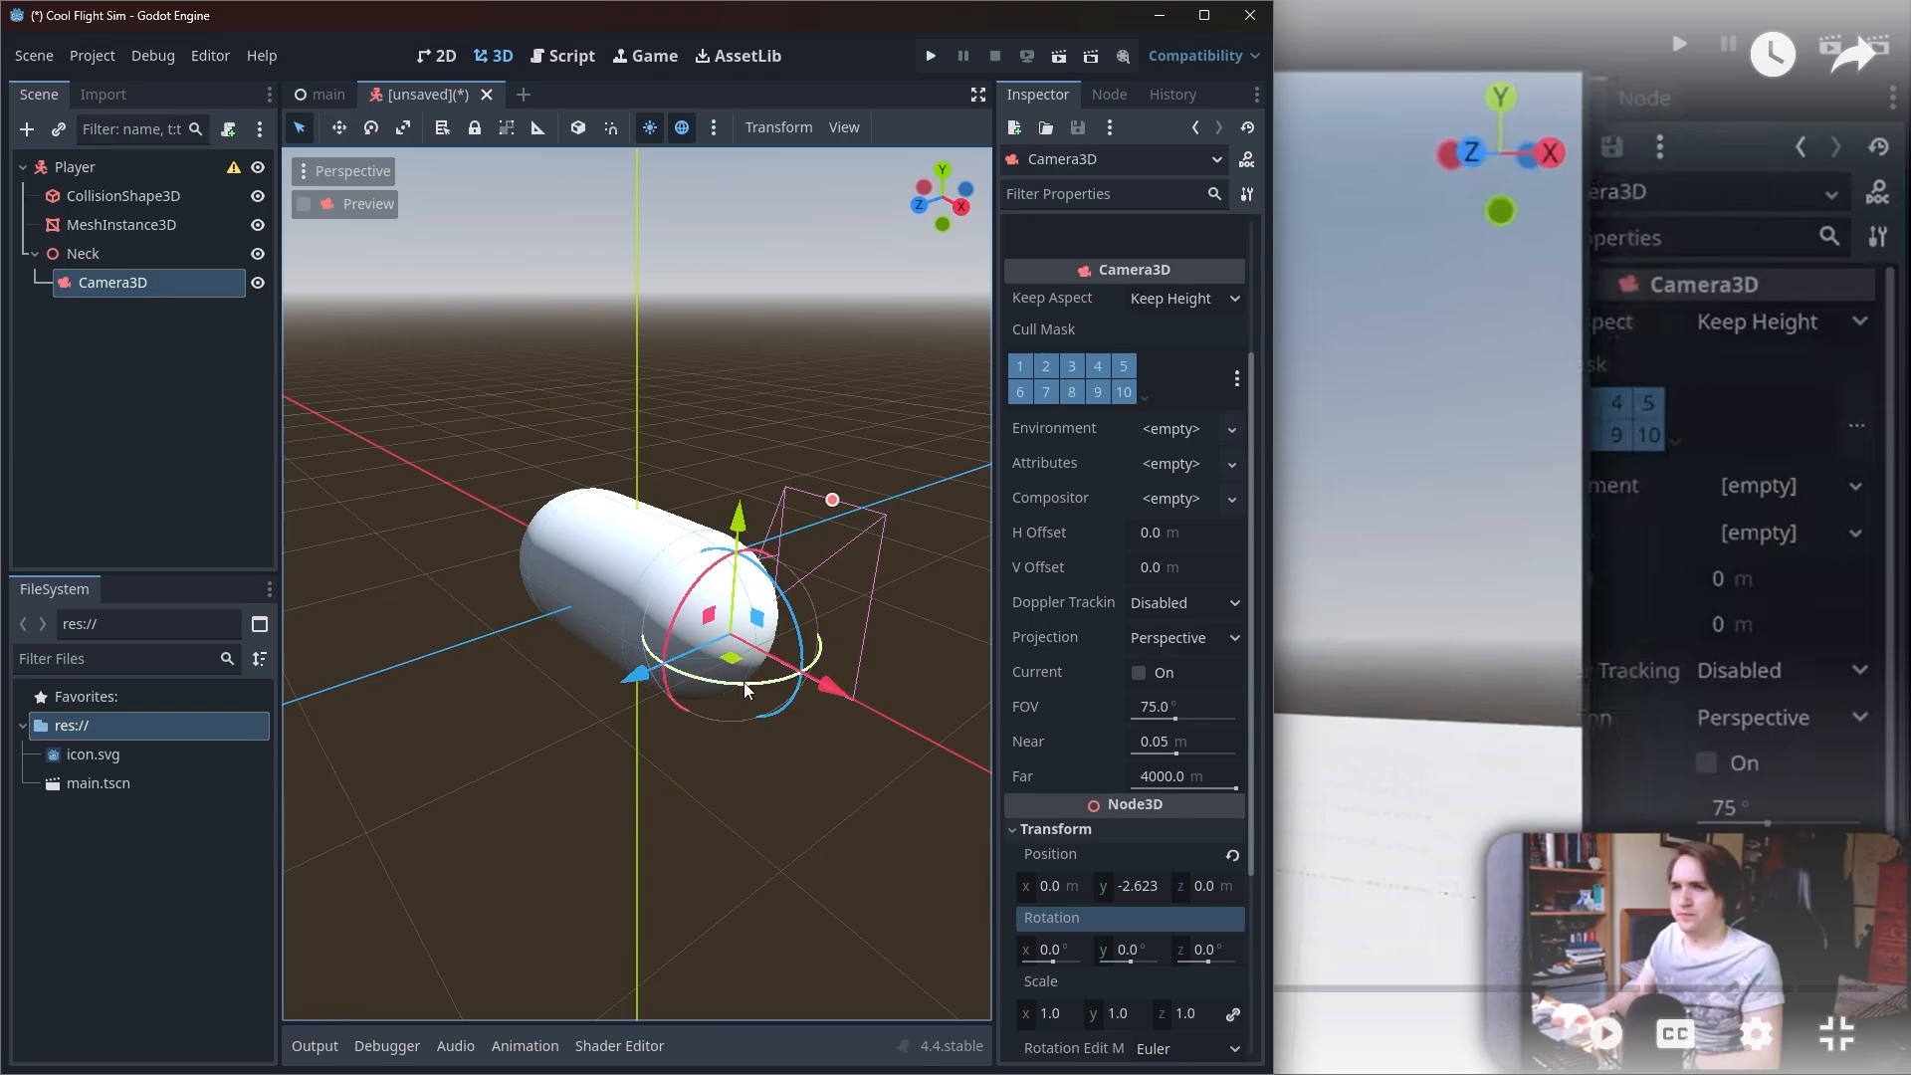
Step: Try rotating the Camera3D freehand around the vertical axis with the rotation gizmo, undoing each attempt
left_click_drag(754, 677, 655, 688)
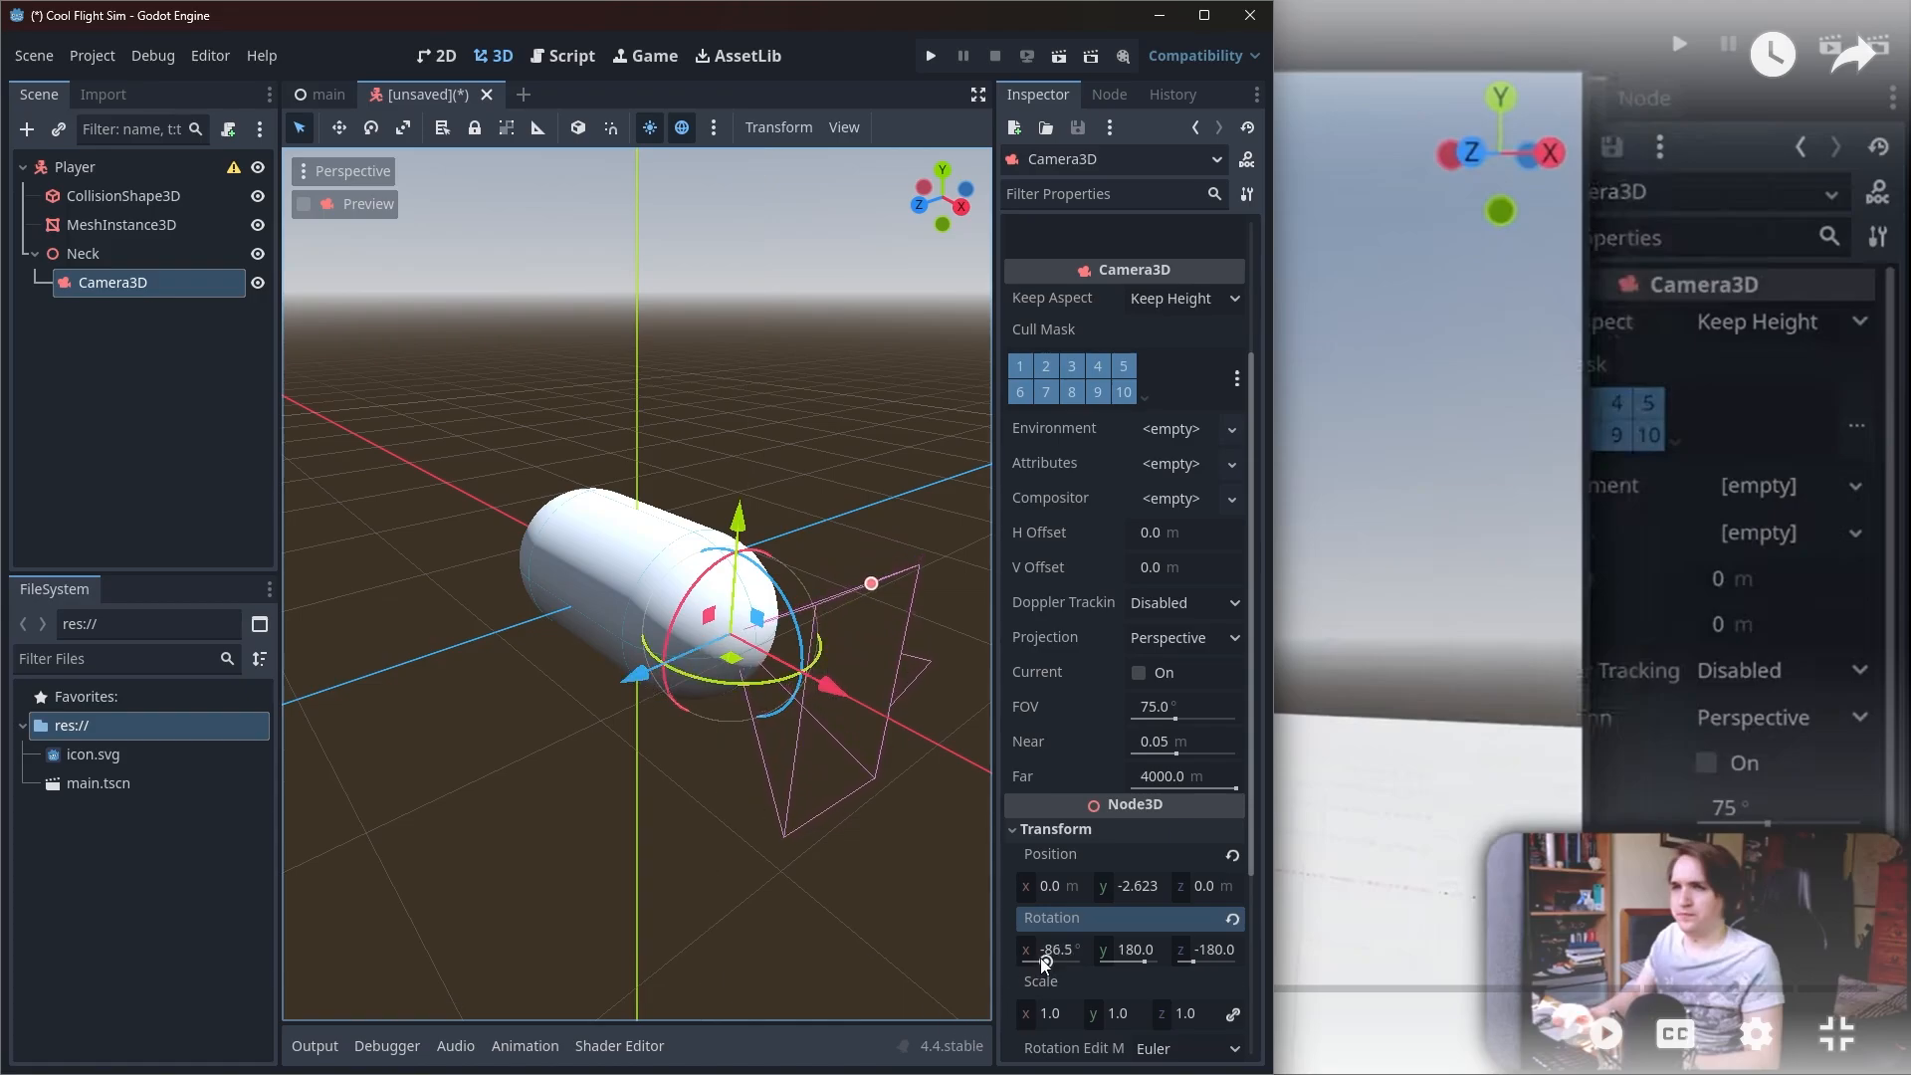
key("ctrl+z")
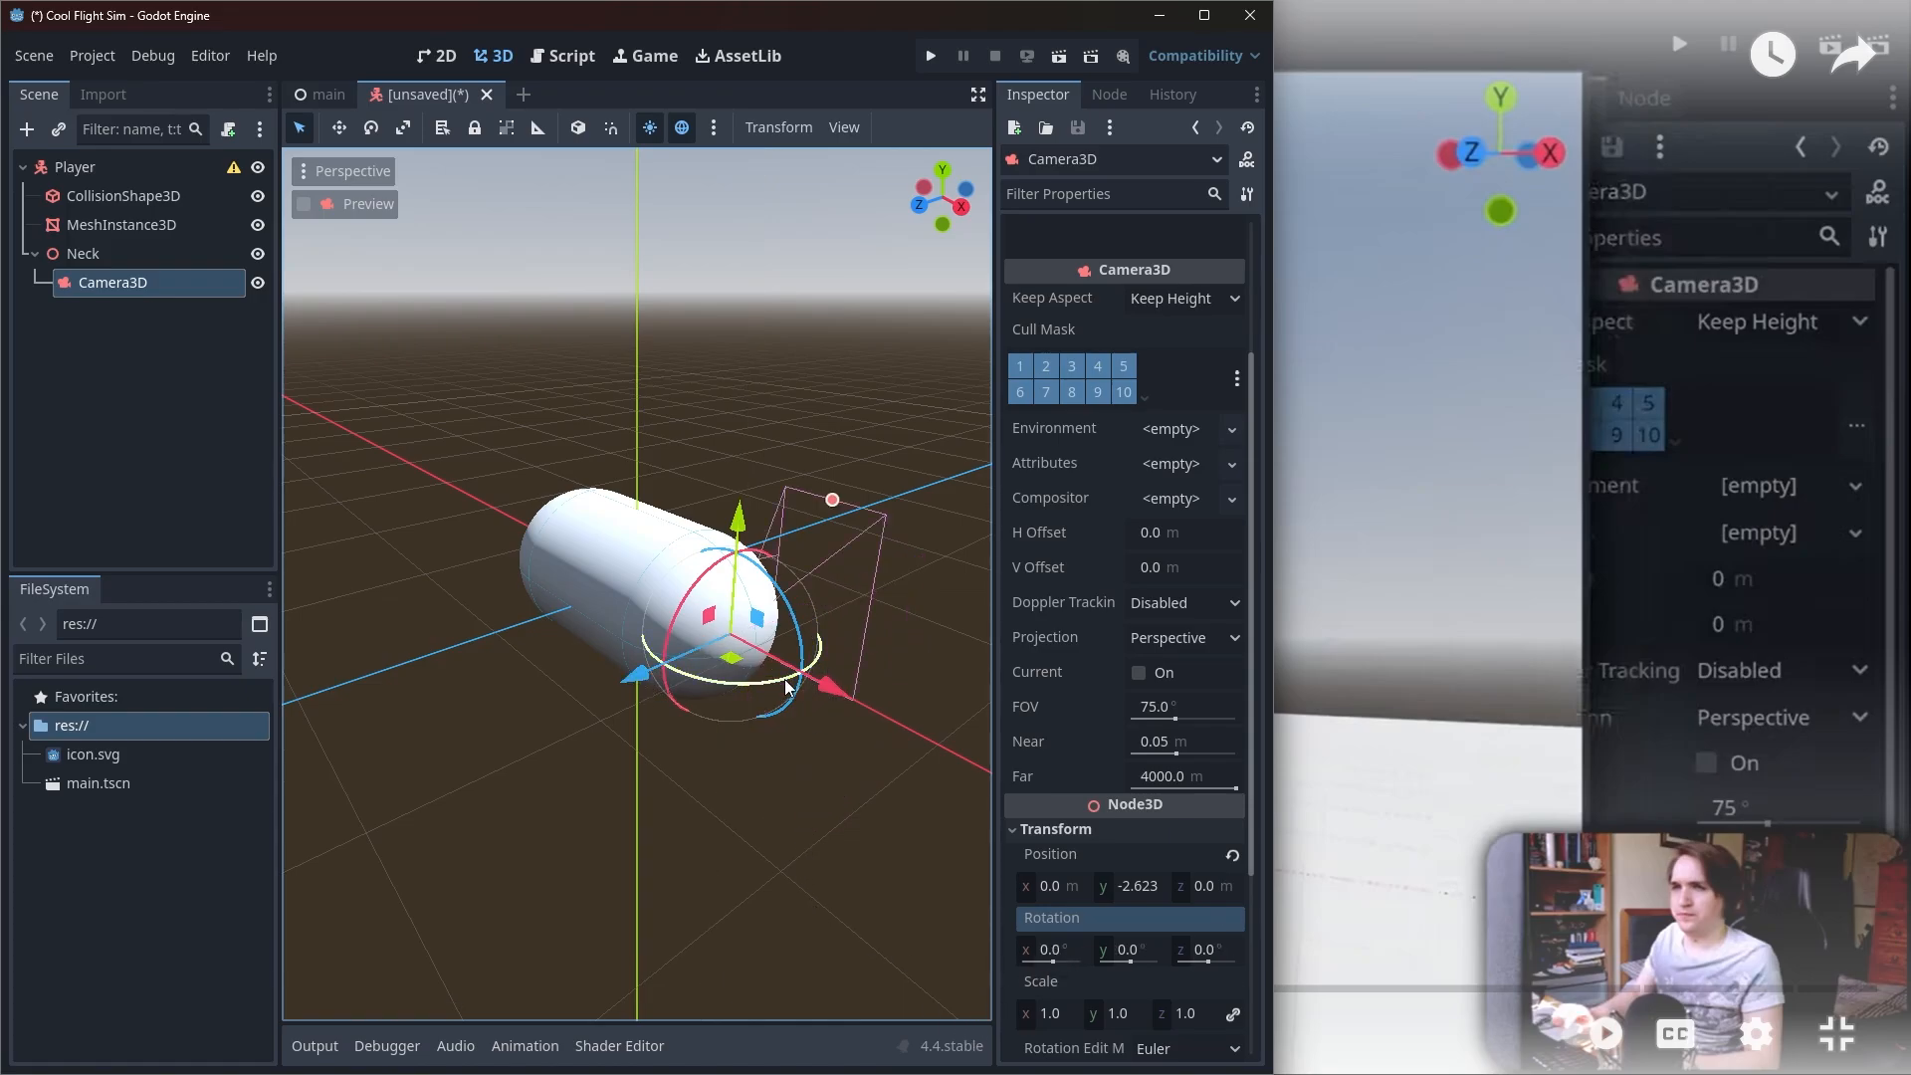
left_click_drag(779, 681, 704, 687)
key("ctrl+z")
Step: Set the Camera3D's X rotation to -90 degrees
left_click(1047, 951)
type("-90")
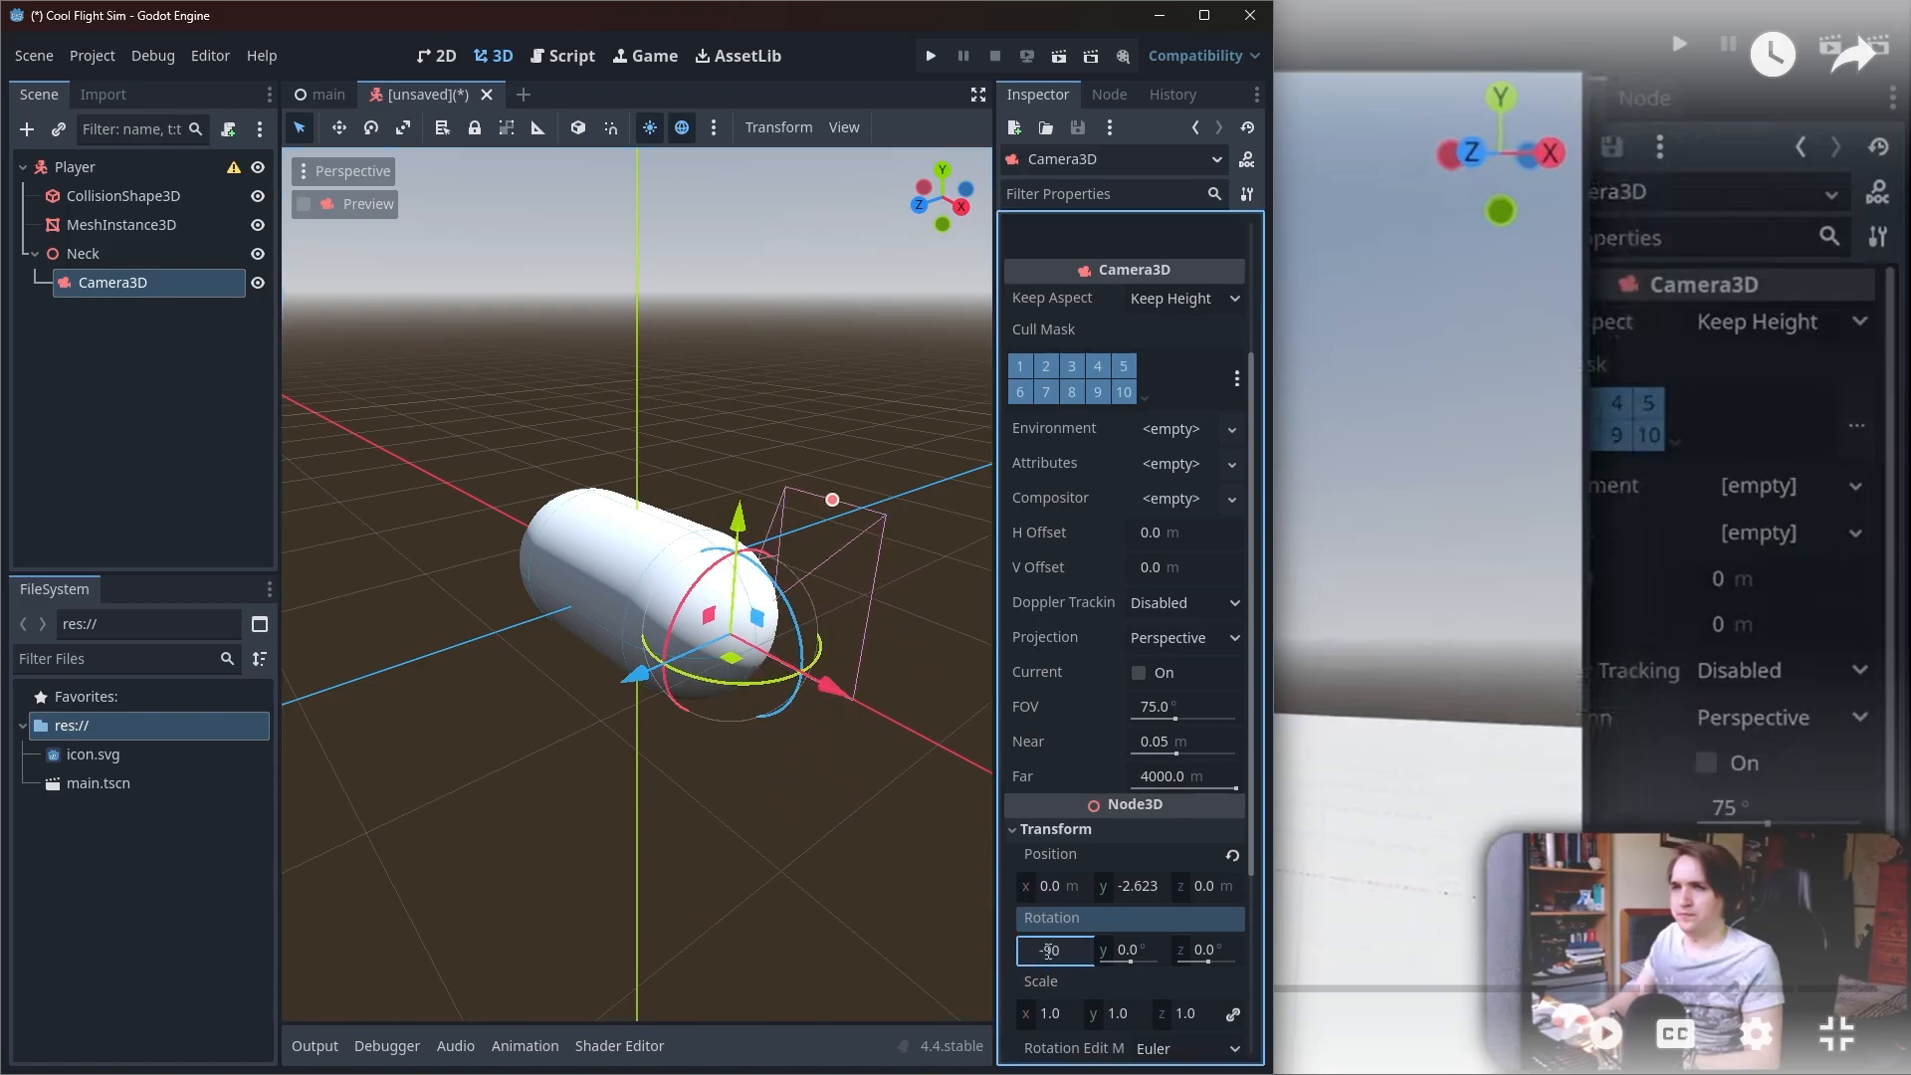
key("Return")
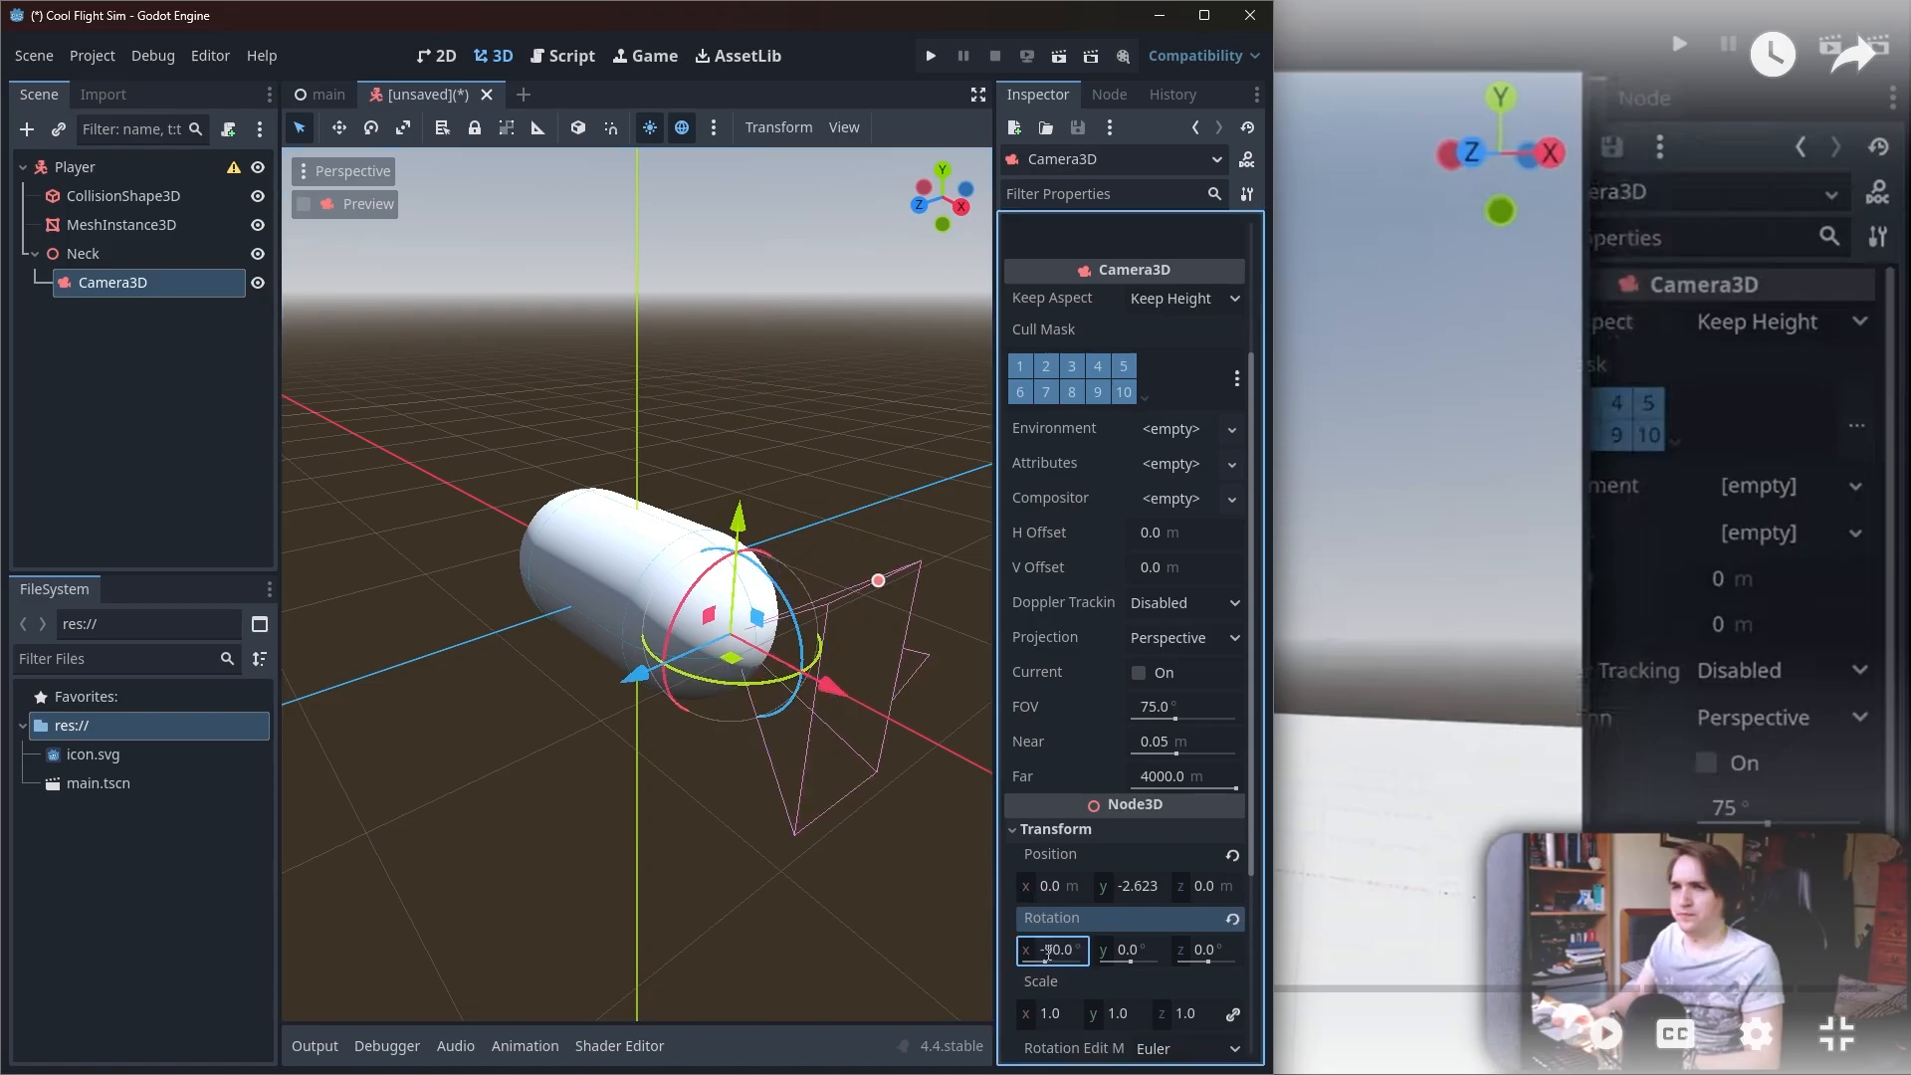
Step: Try a Z rotation of 90 degrees on the Camera3D and check which way it faces
left_click(1204, 948)
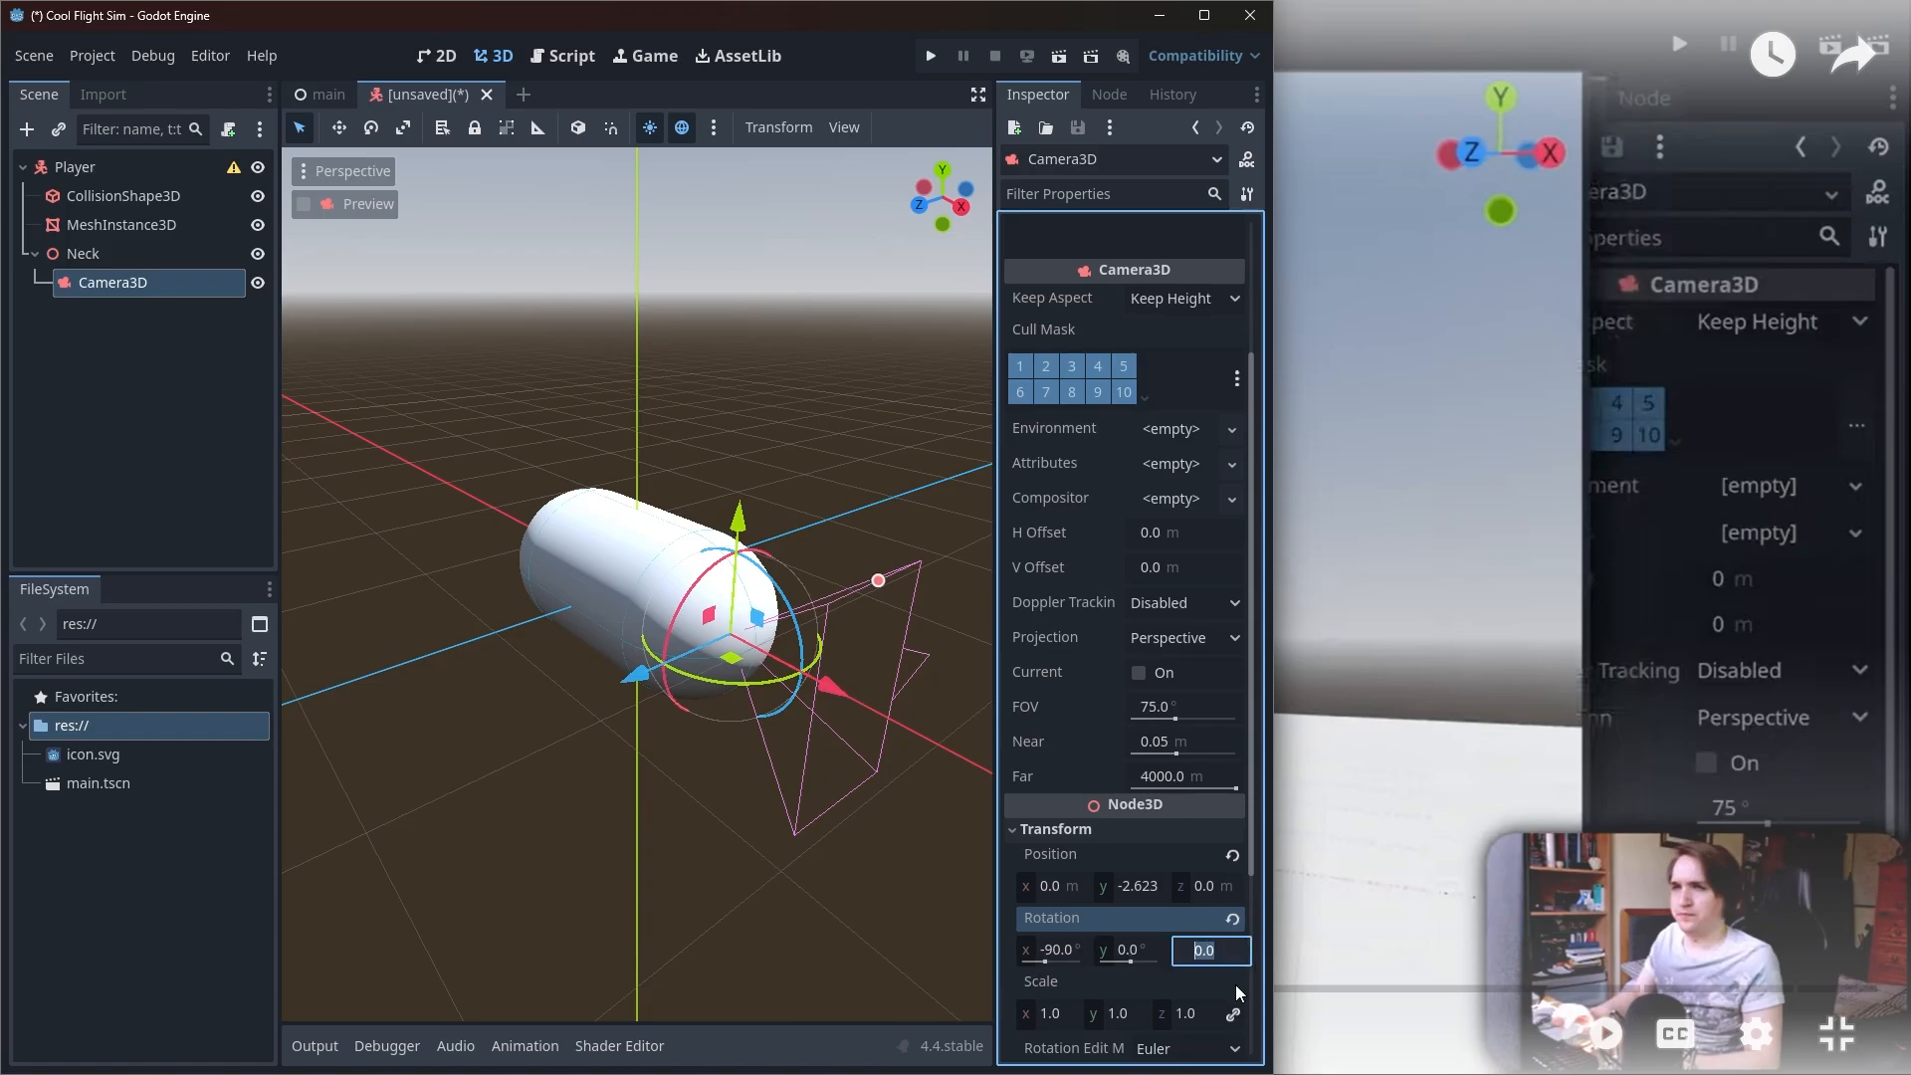
type("90")
key("Return")
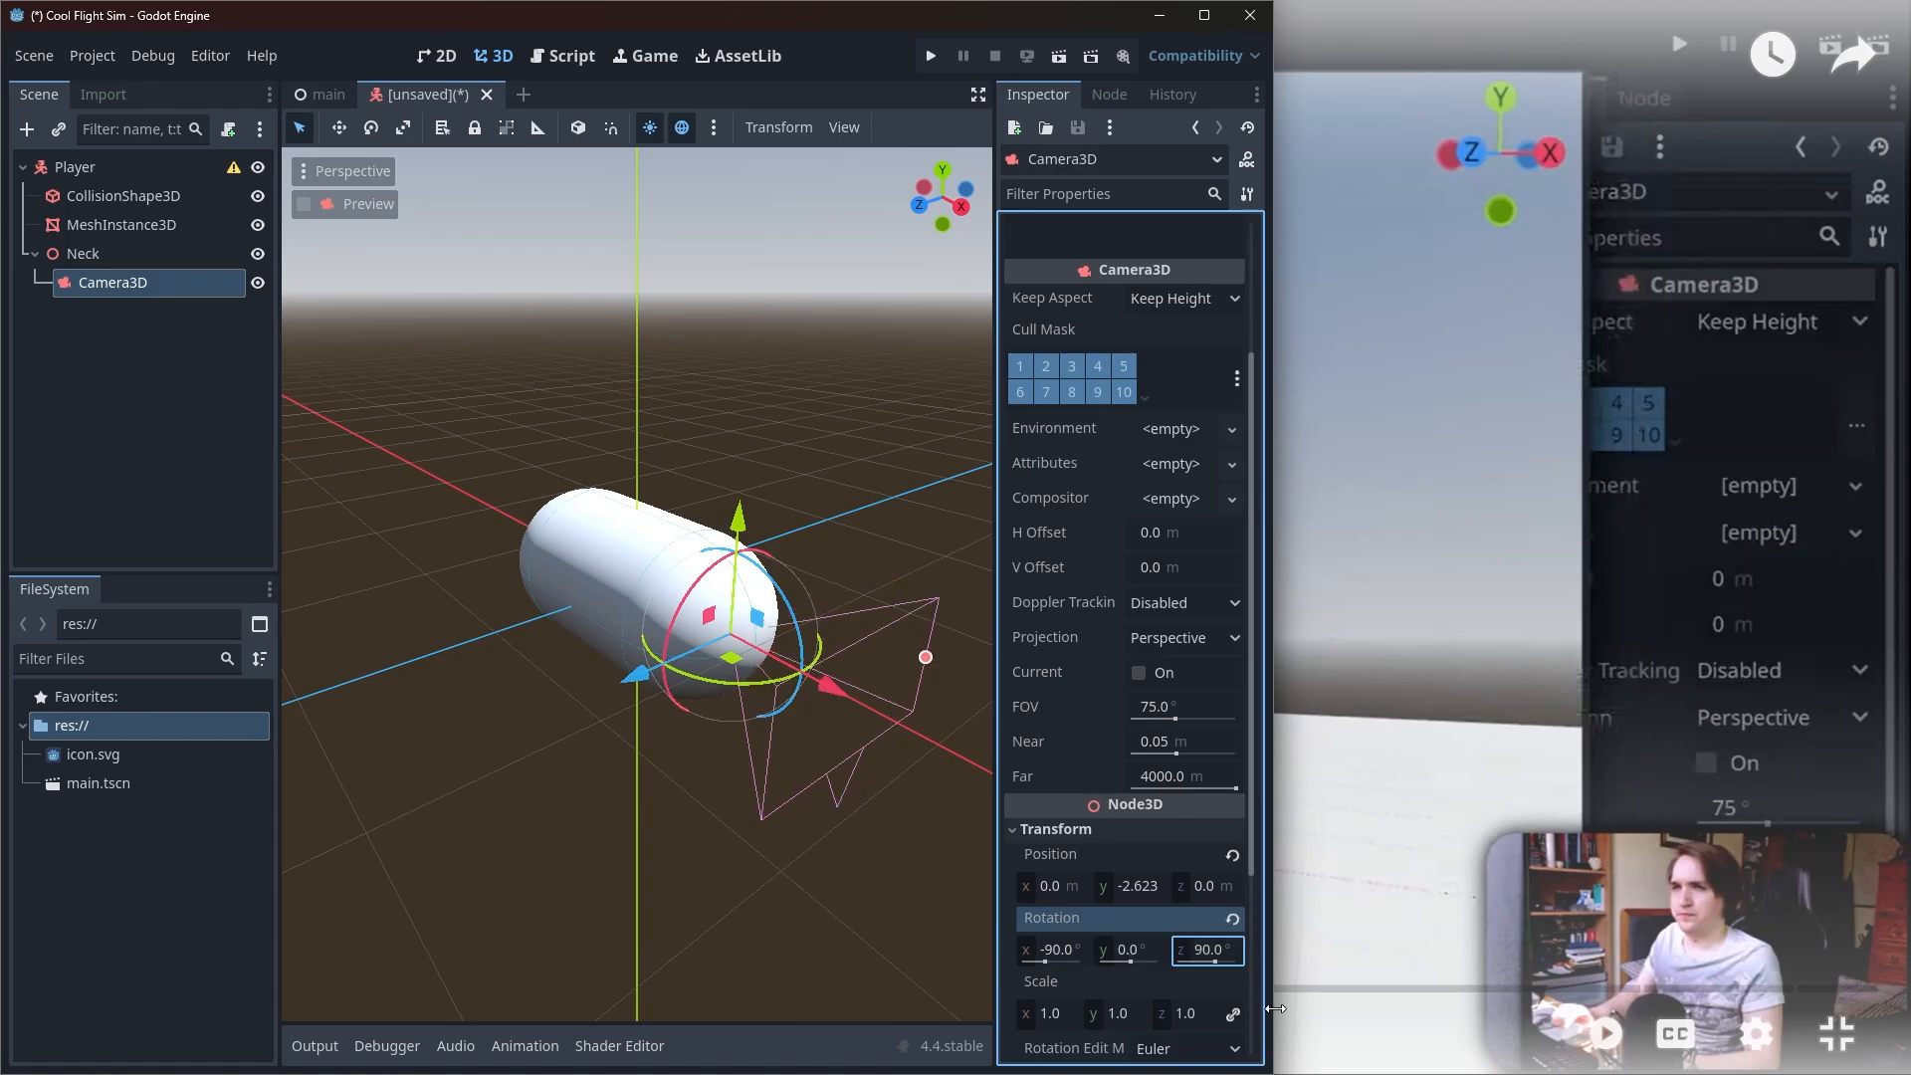
middle_click_drag(808, 781, 654, 709)
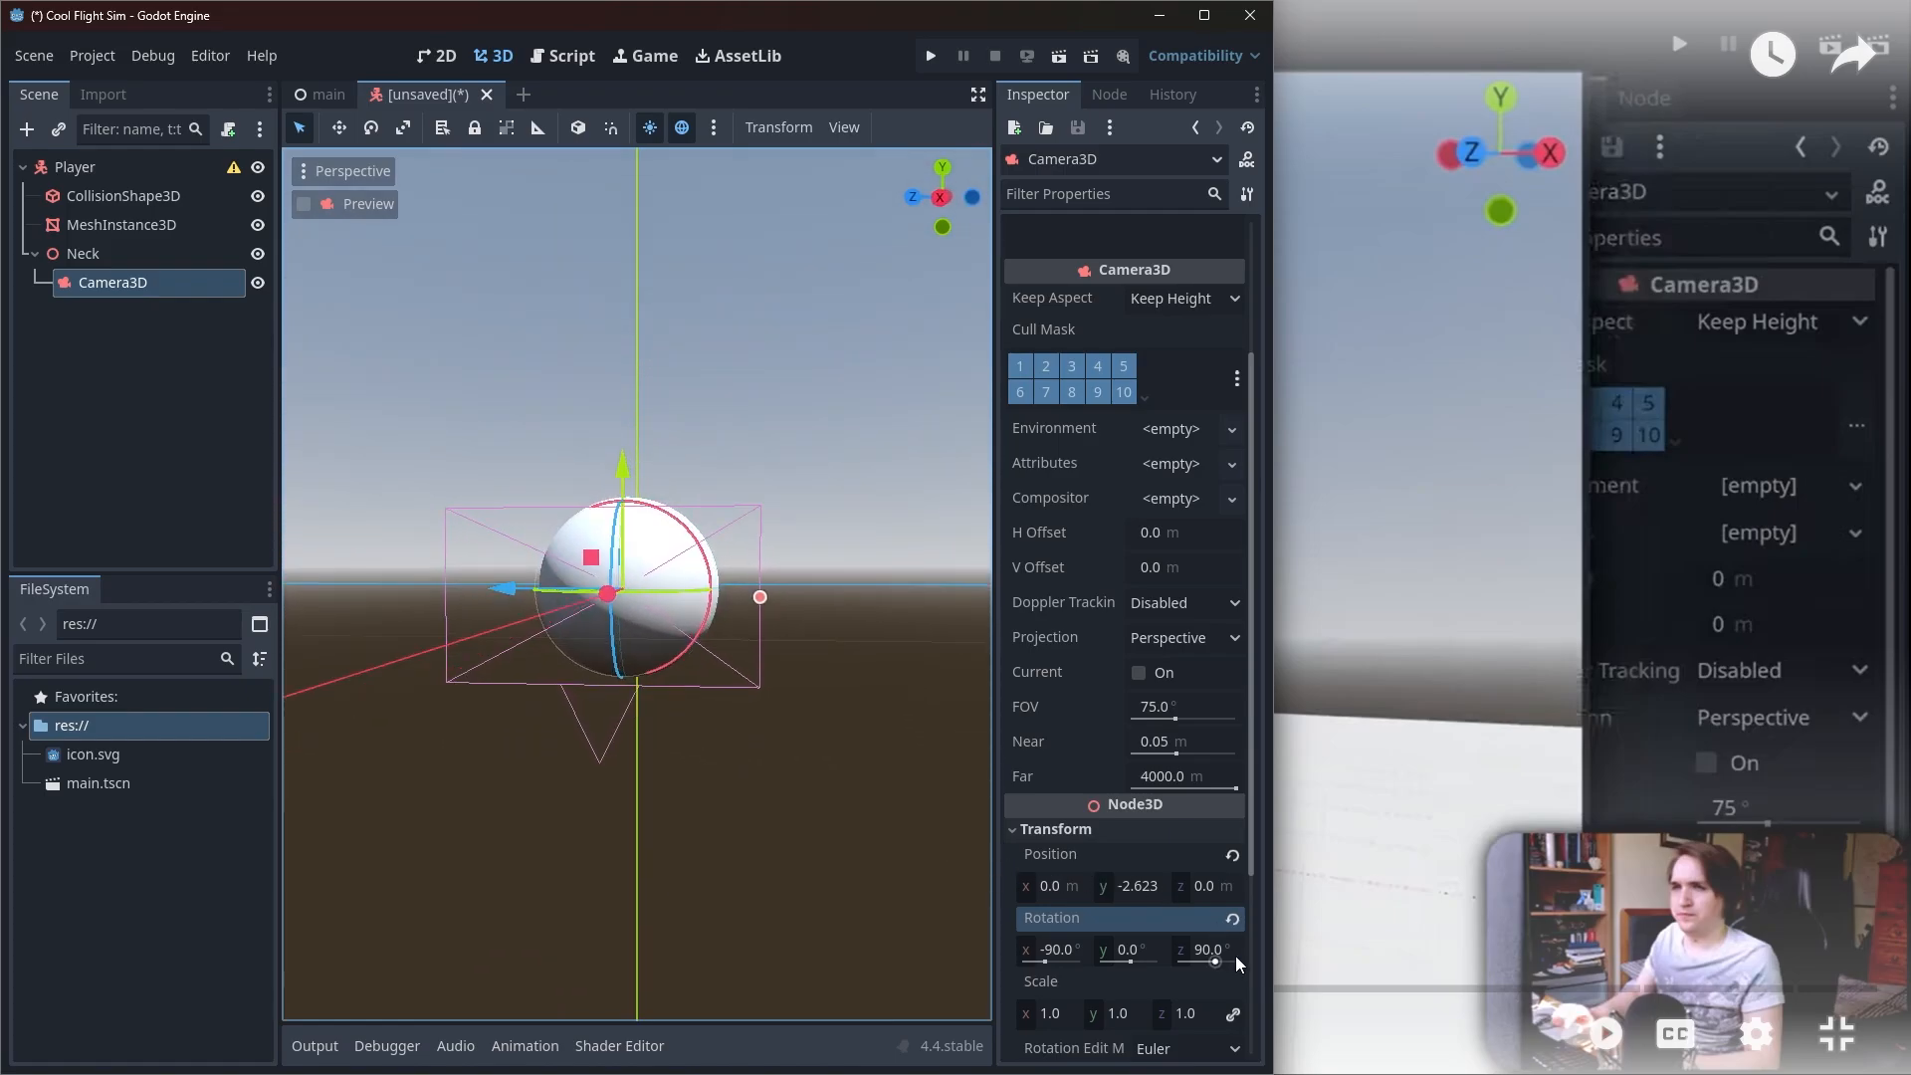
Step: Set the Camera3D's Z rotation to -90 degrees and inspect its orientation at the end of the capsule
left_click(1194, 949)
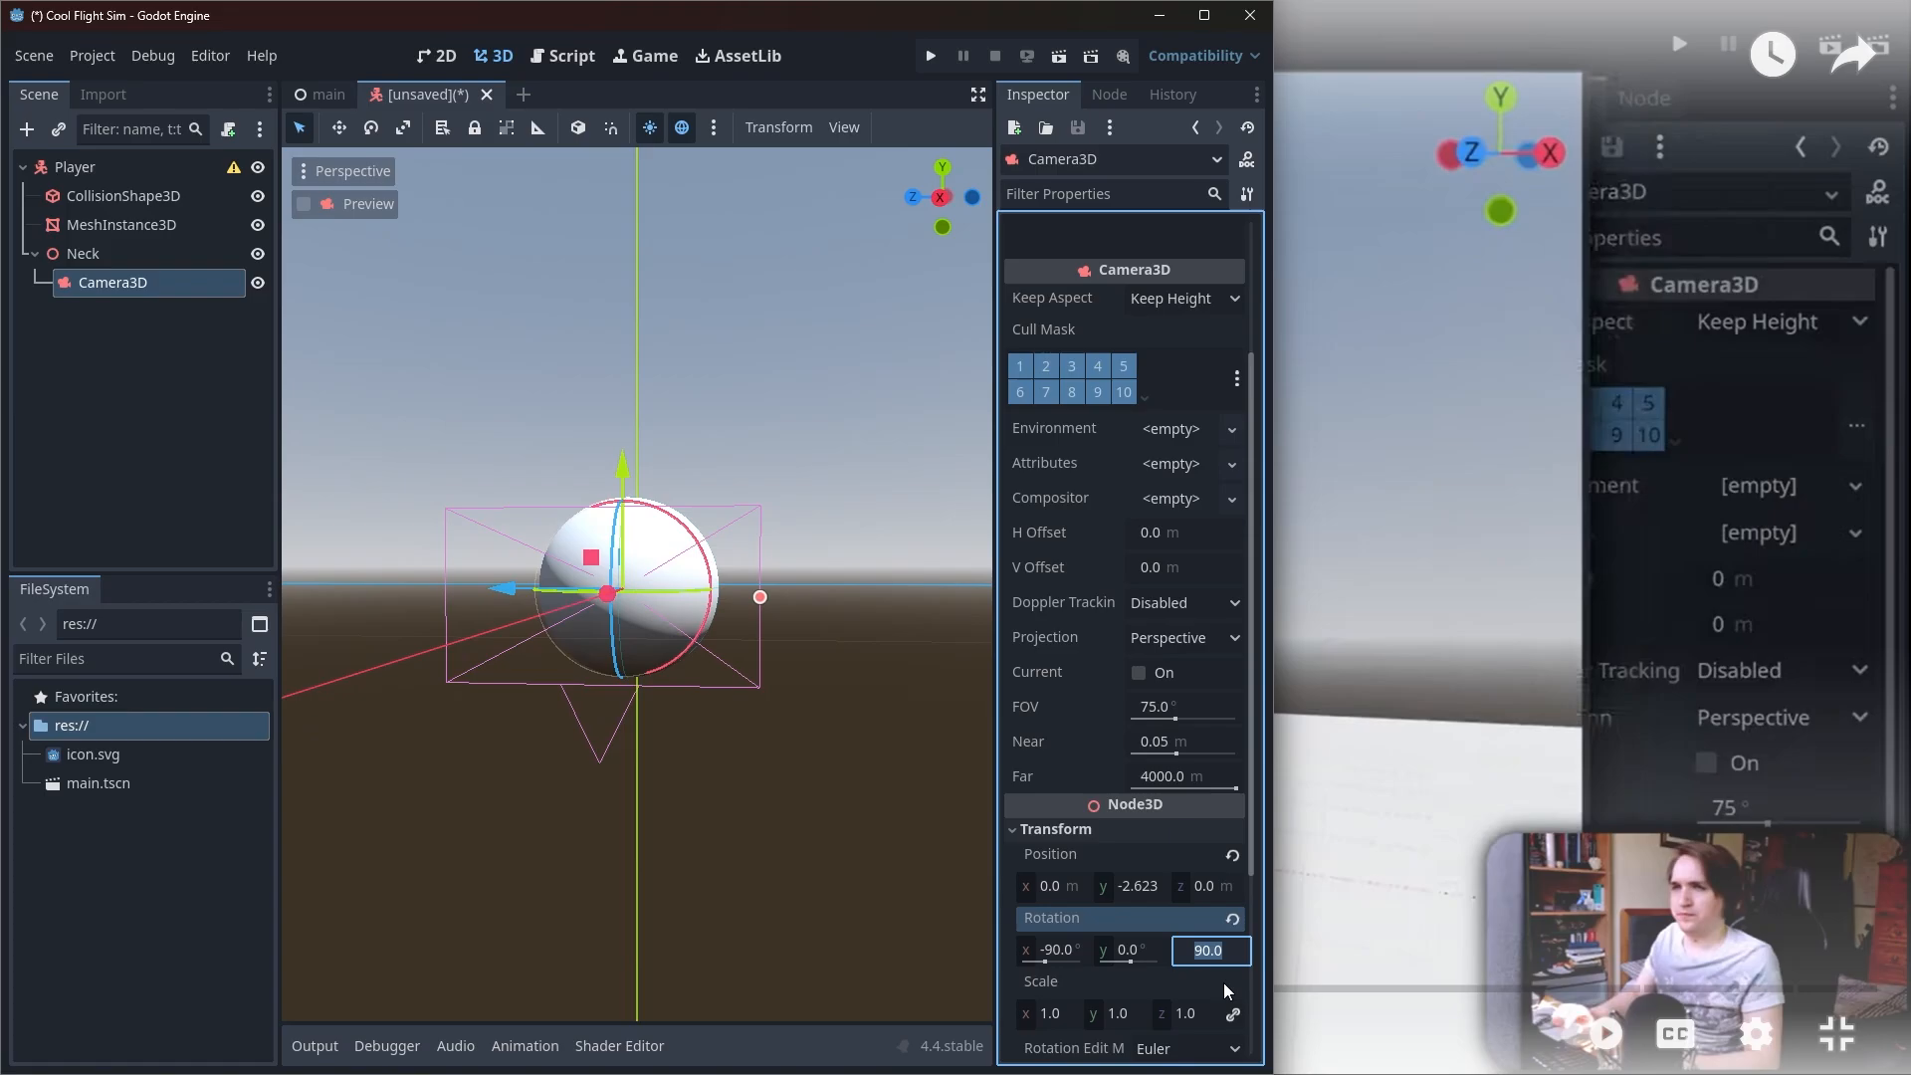
key("Home")
type("-")
key("Return")
middle_click_drag(486, 810, 585, 833)
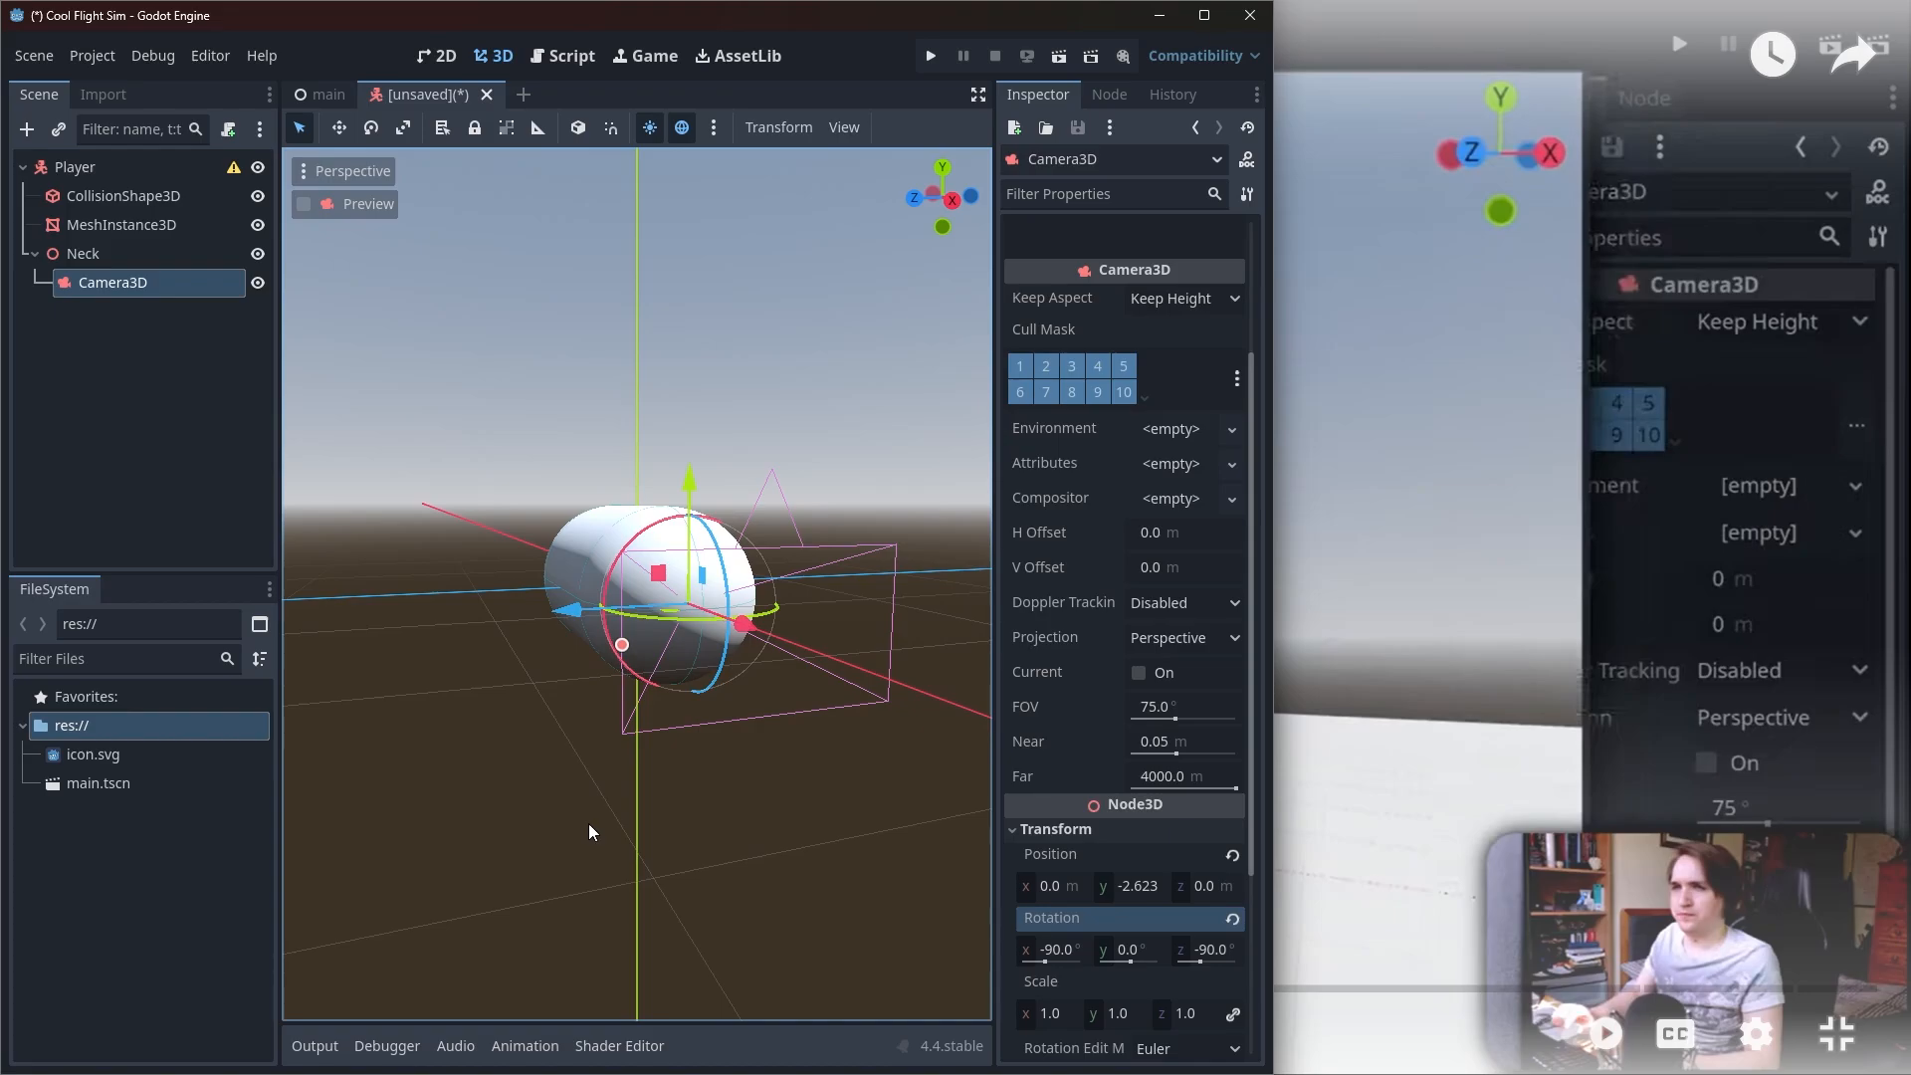
Step: Switch to the tutorial video, play a short part about the camera preview, pause it, and return to Godot
left_click(1633, 905)
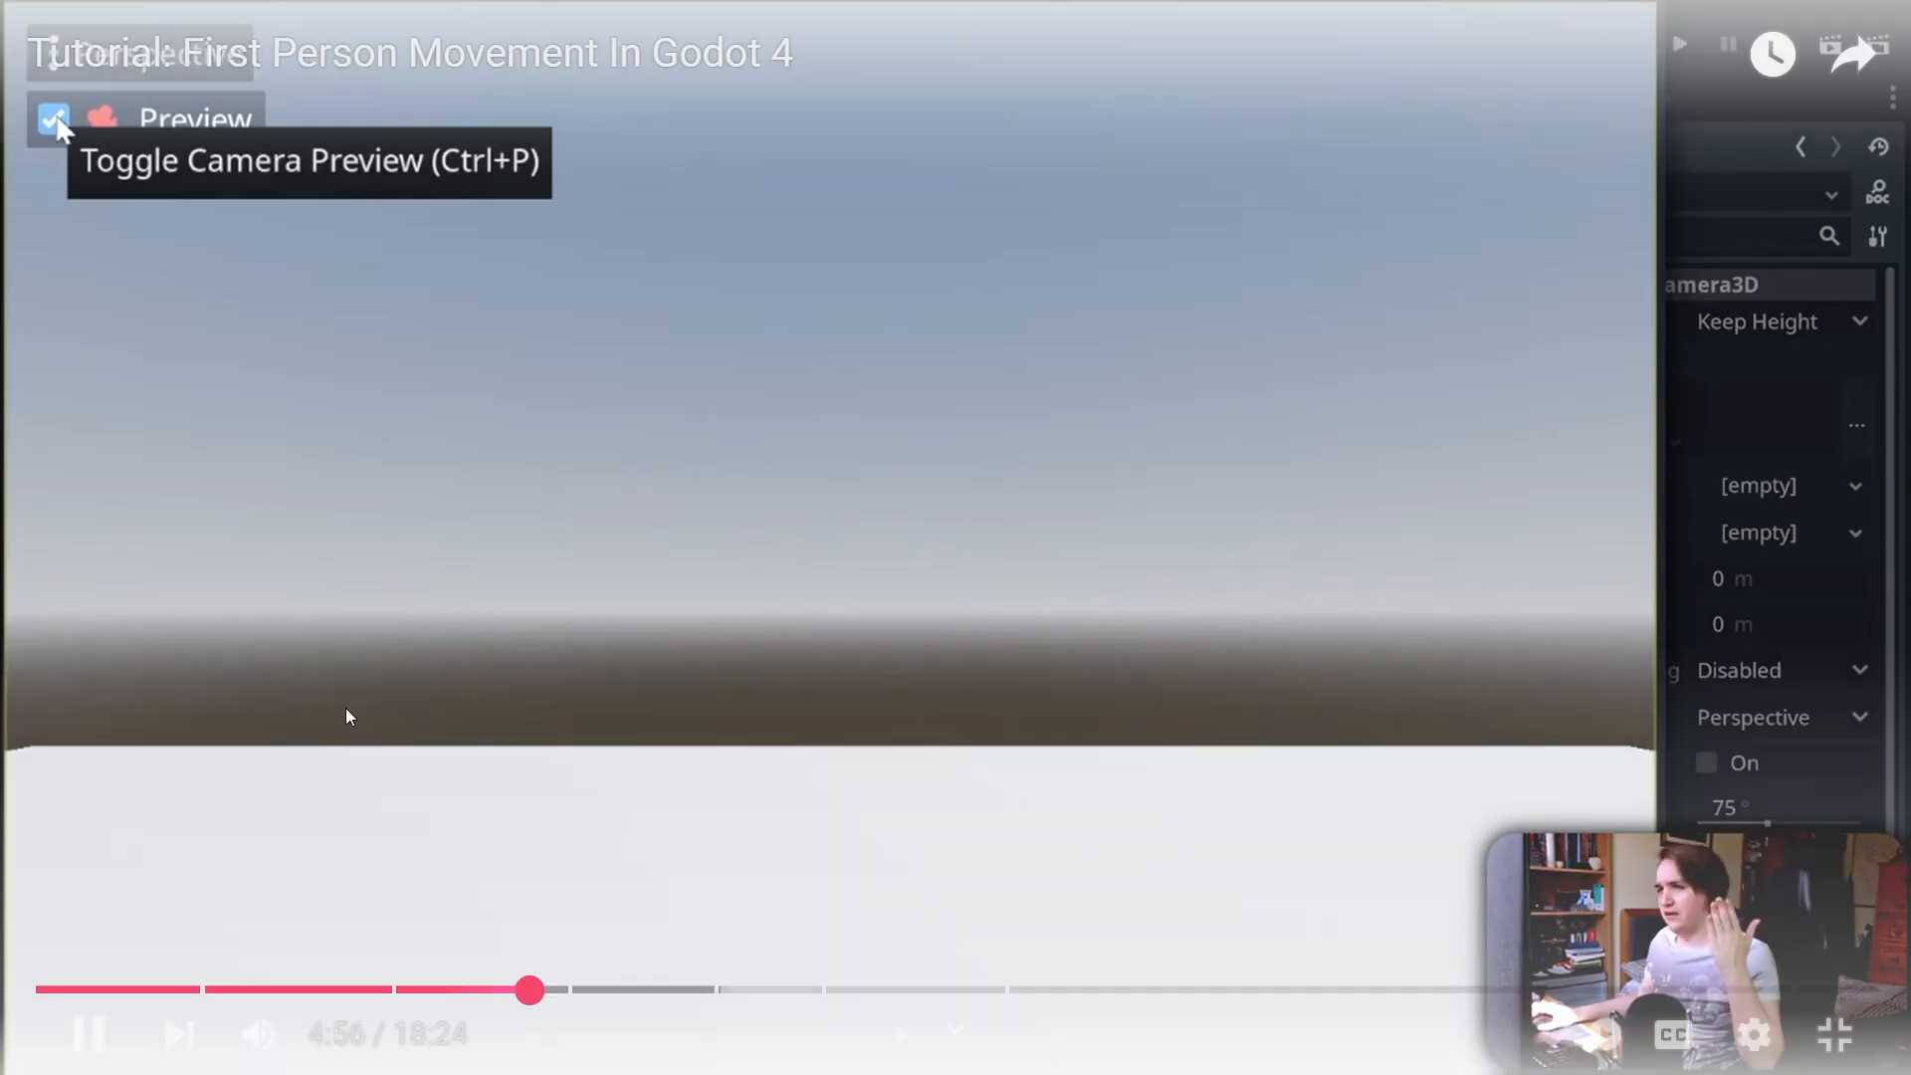
left_click(1148, 601)
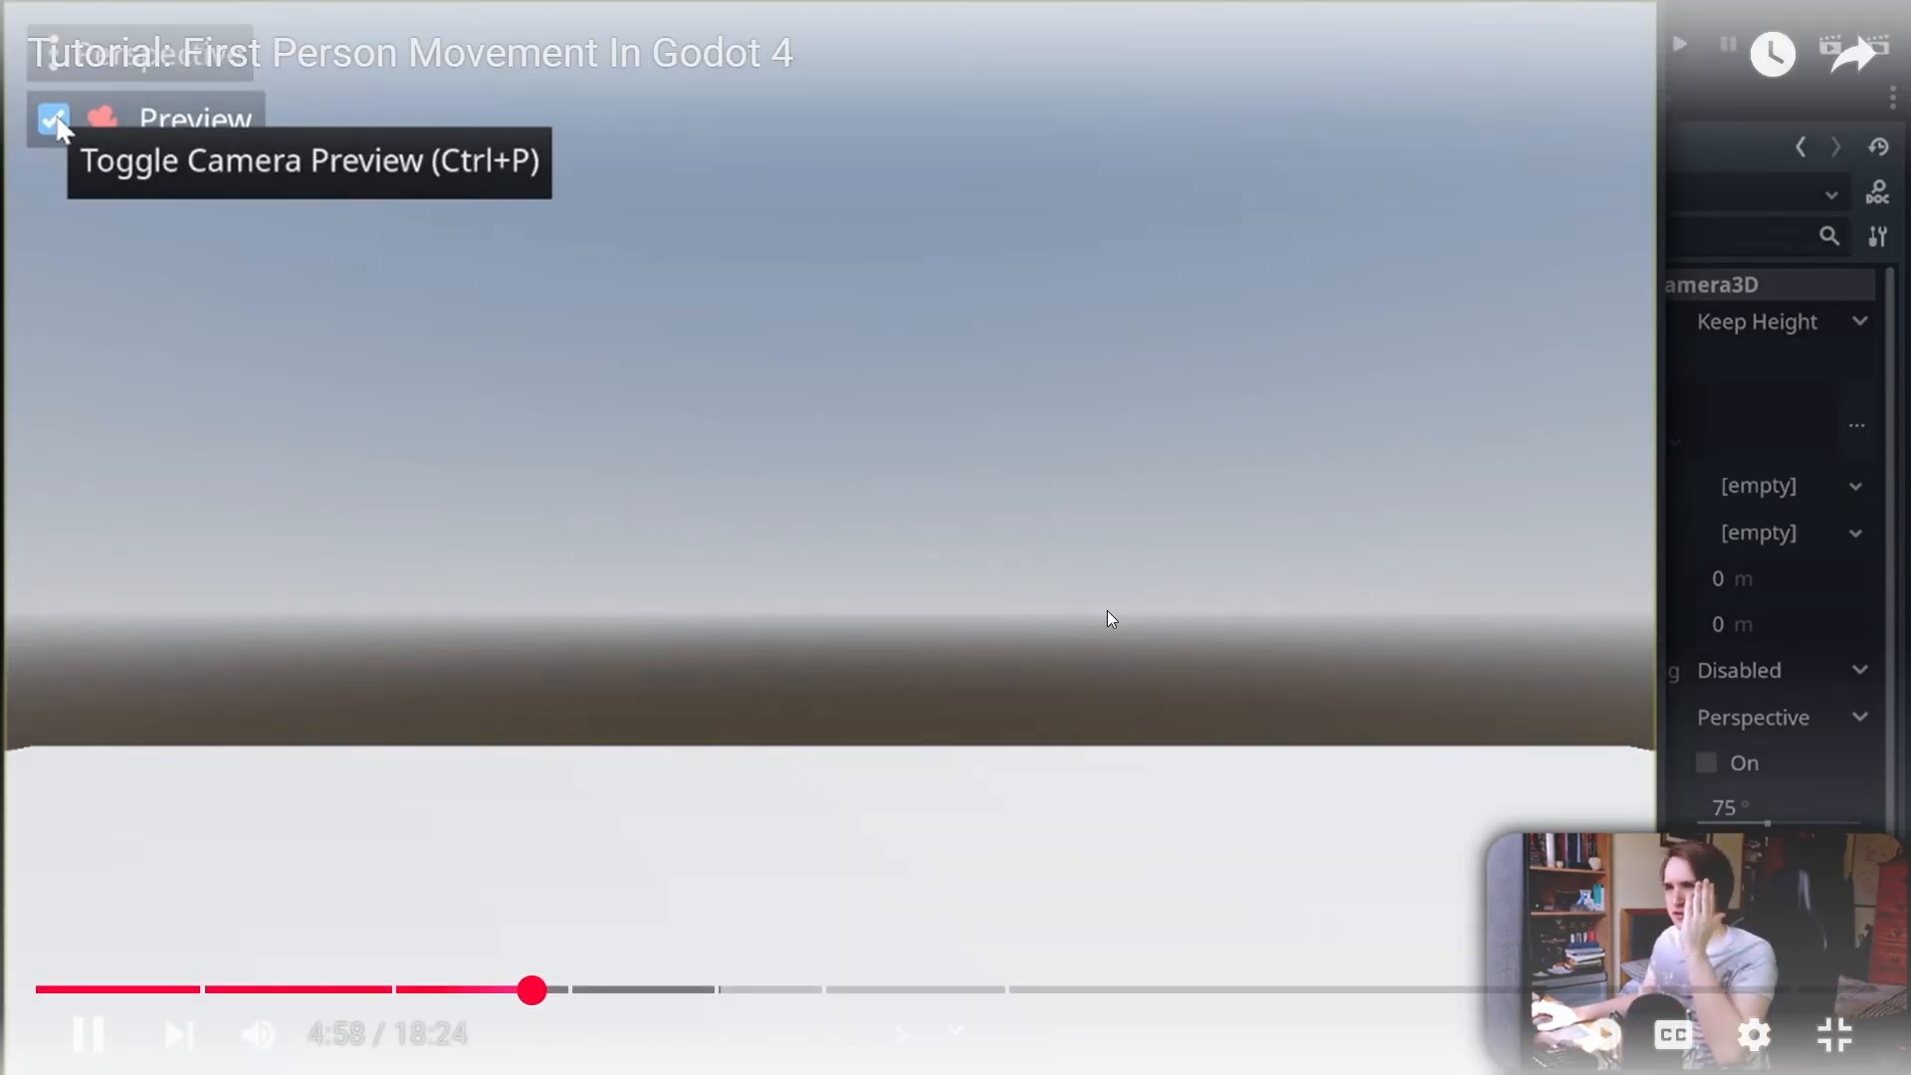
left_click(1107, 611)
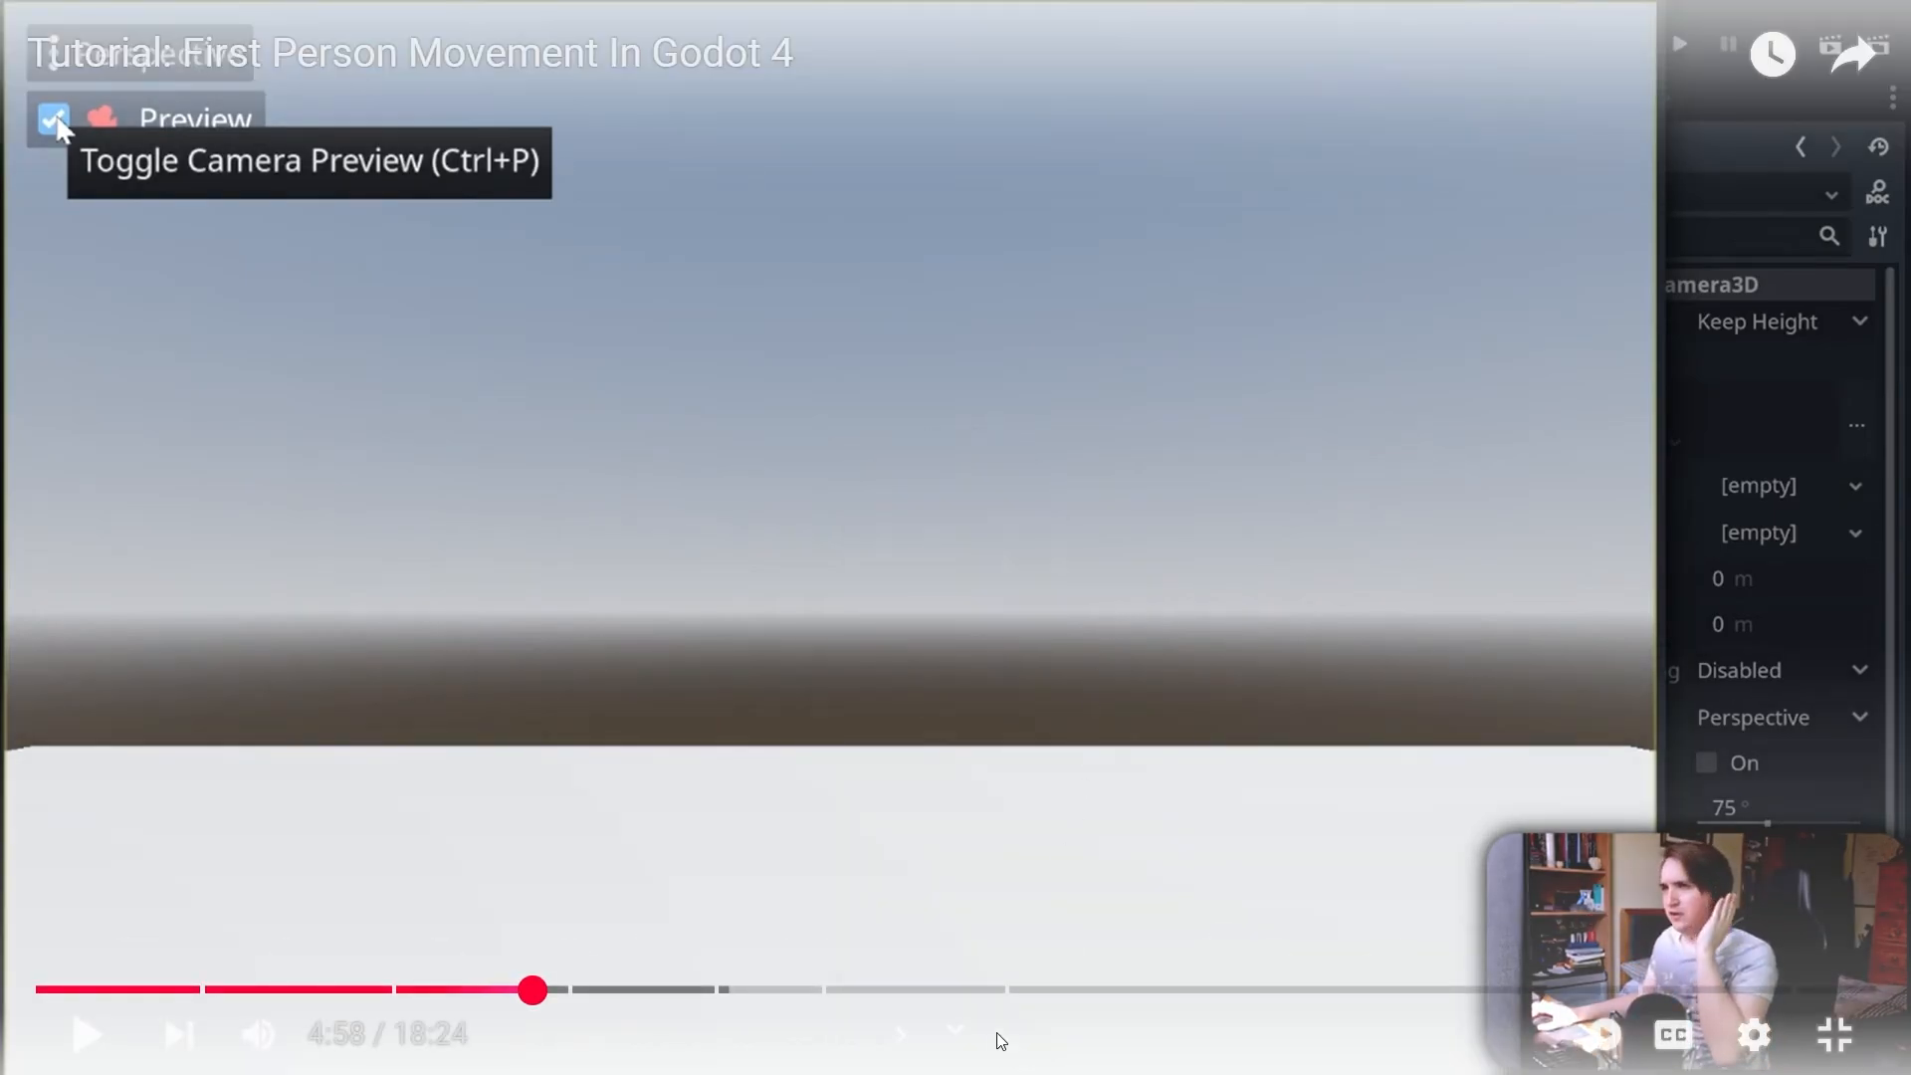
key("super")
left_click(955, 1050)
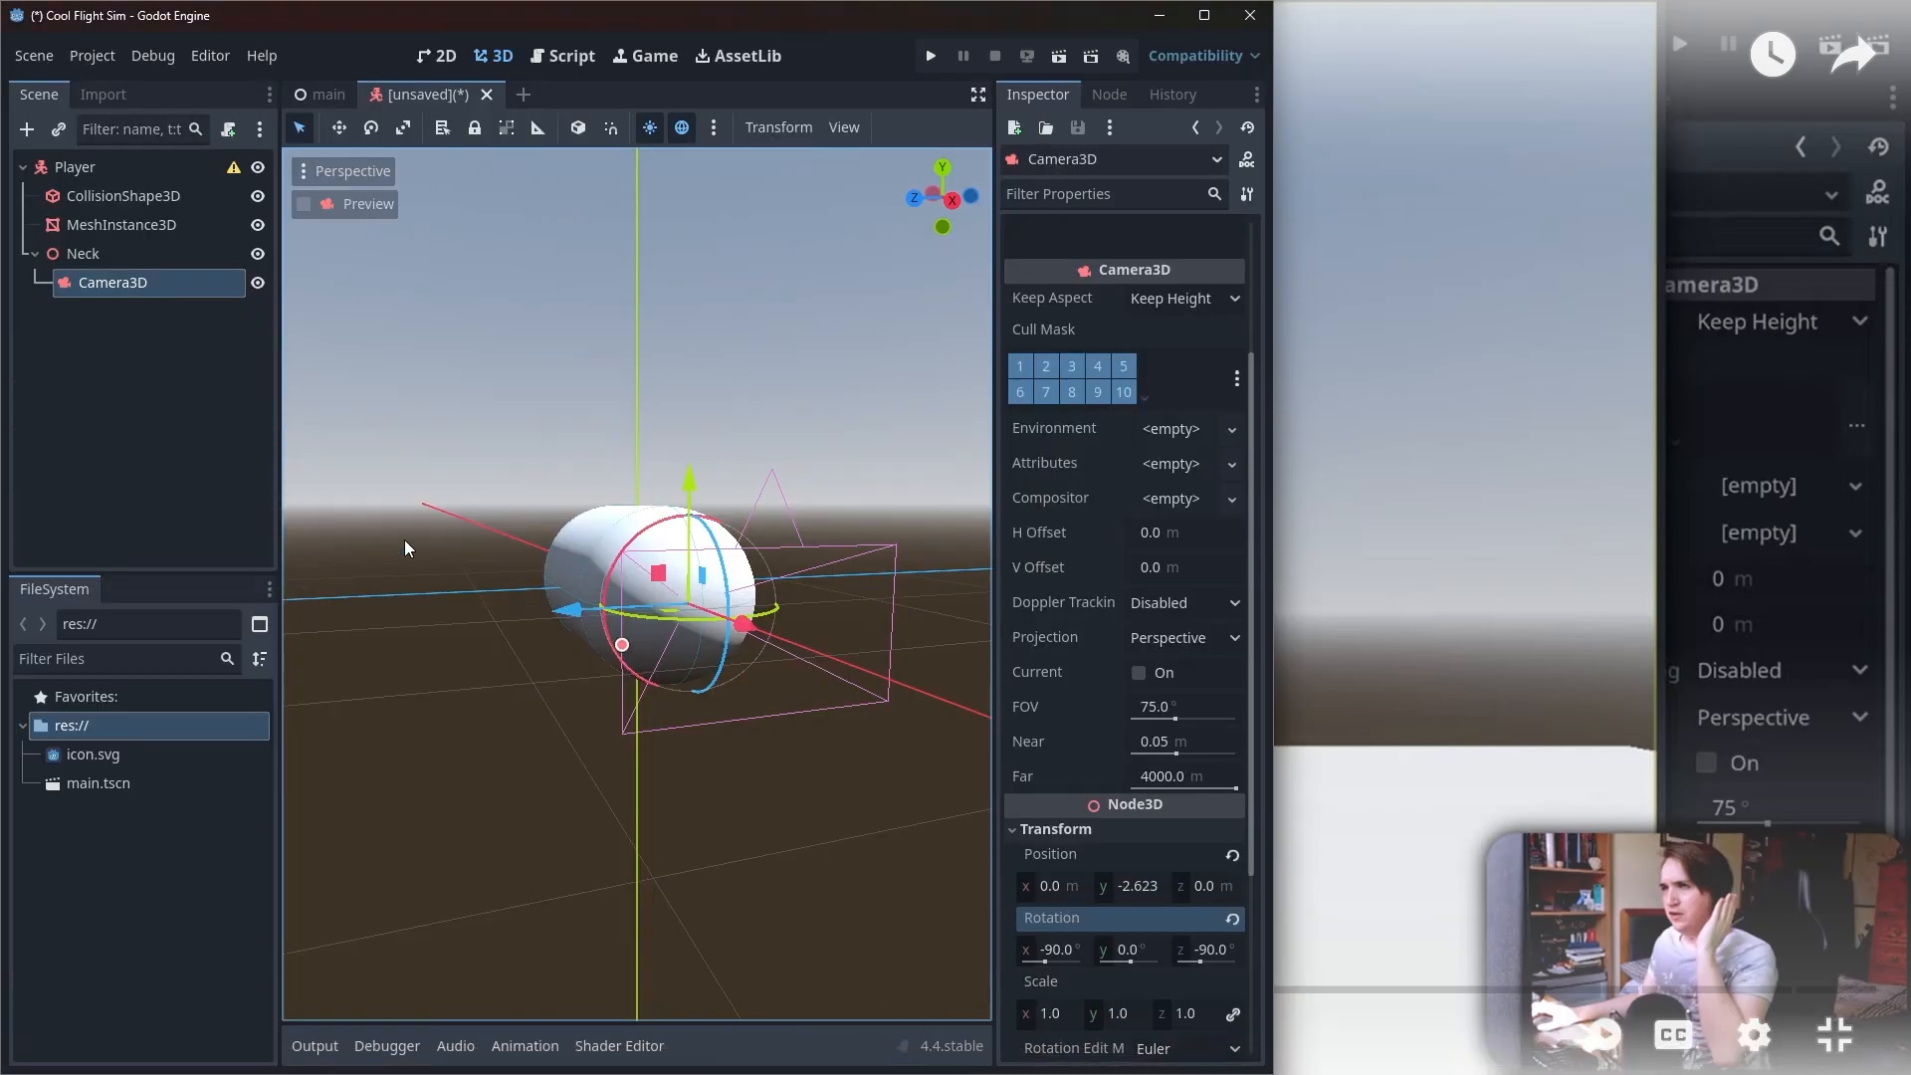
Step: Preview the scene through the Camera3D several times, and return to the normal perspective view
left_click(305, 204)
left_click(305, 204)
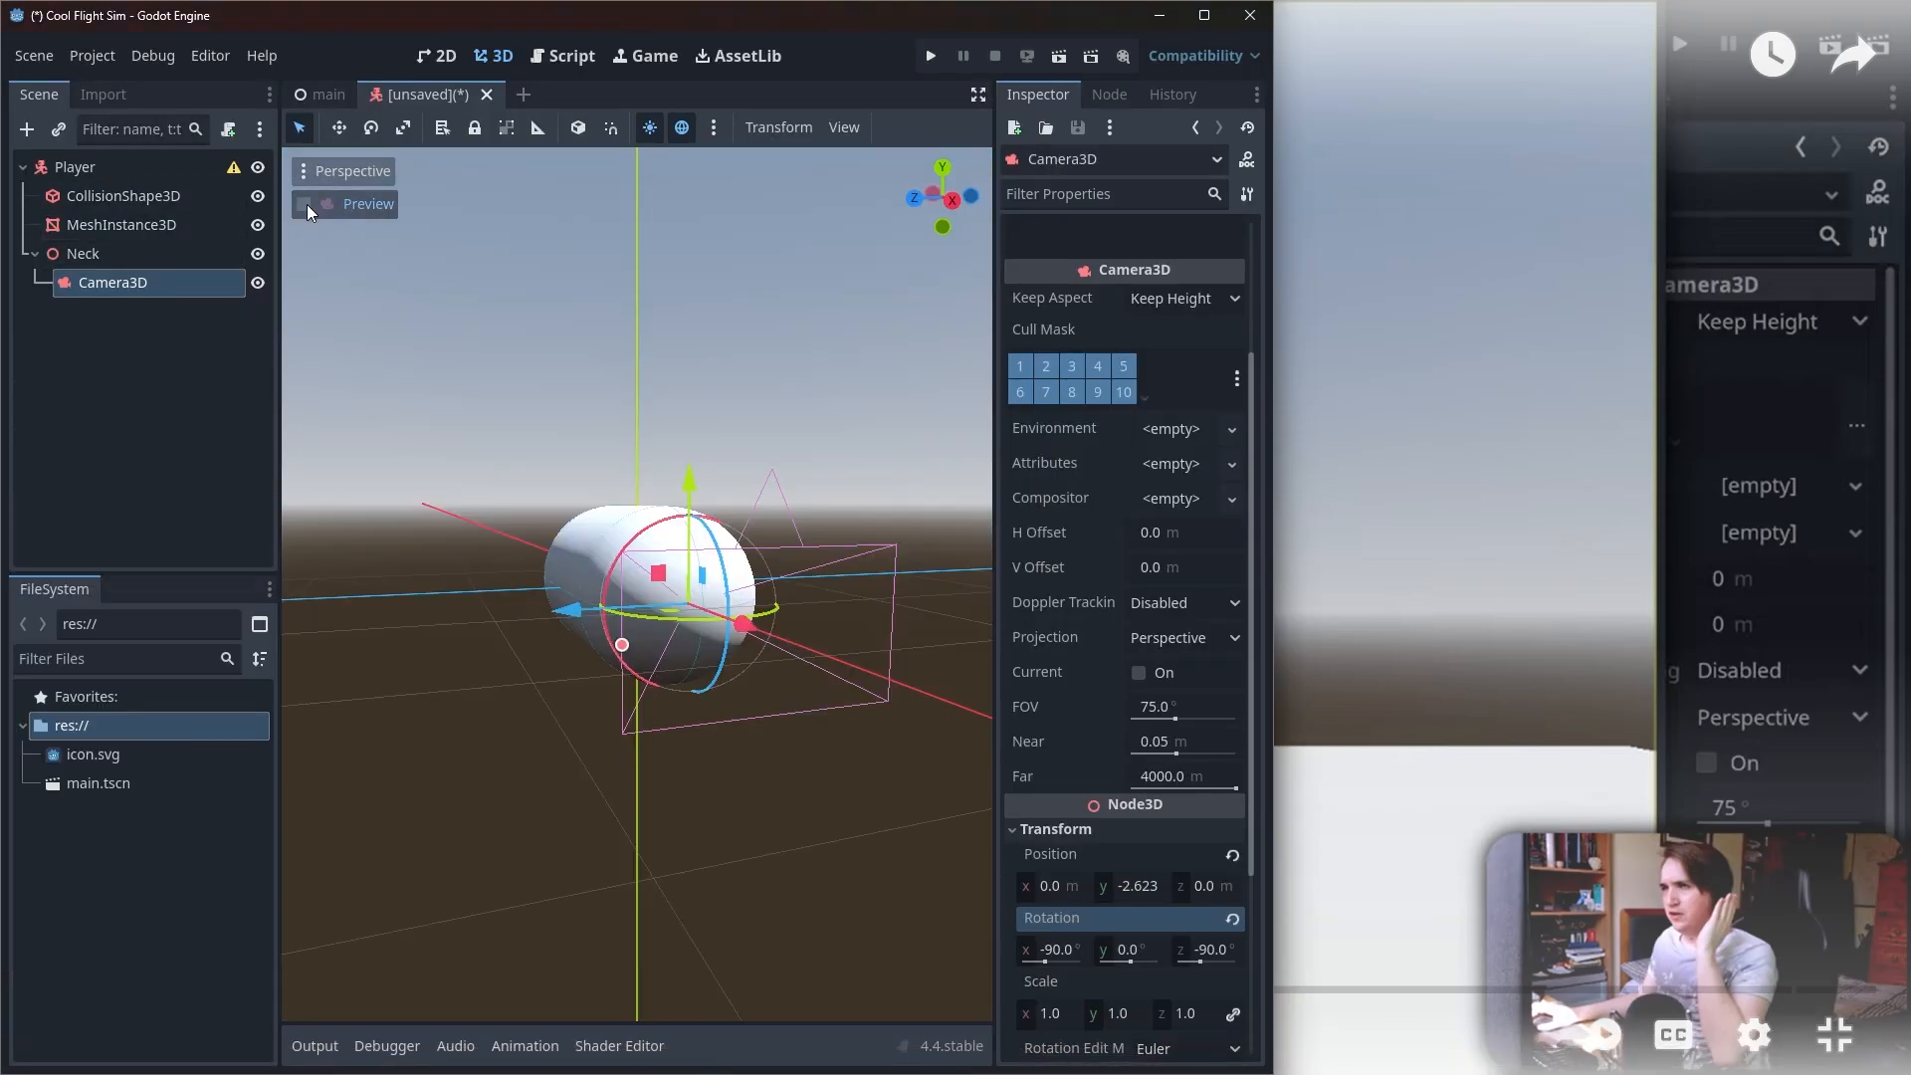
left_click(305, 204)
left_click(304, 204)
left_click(304, 204)
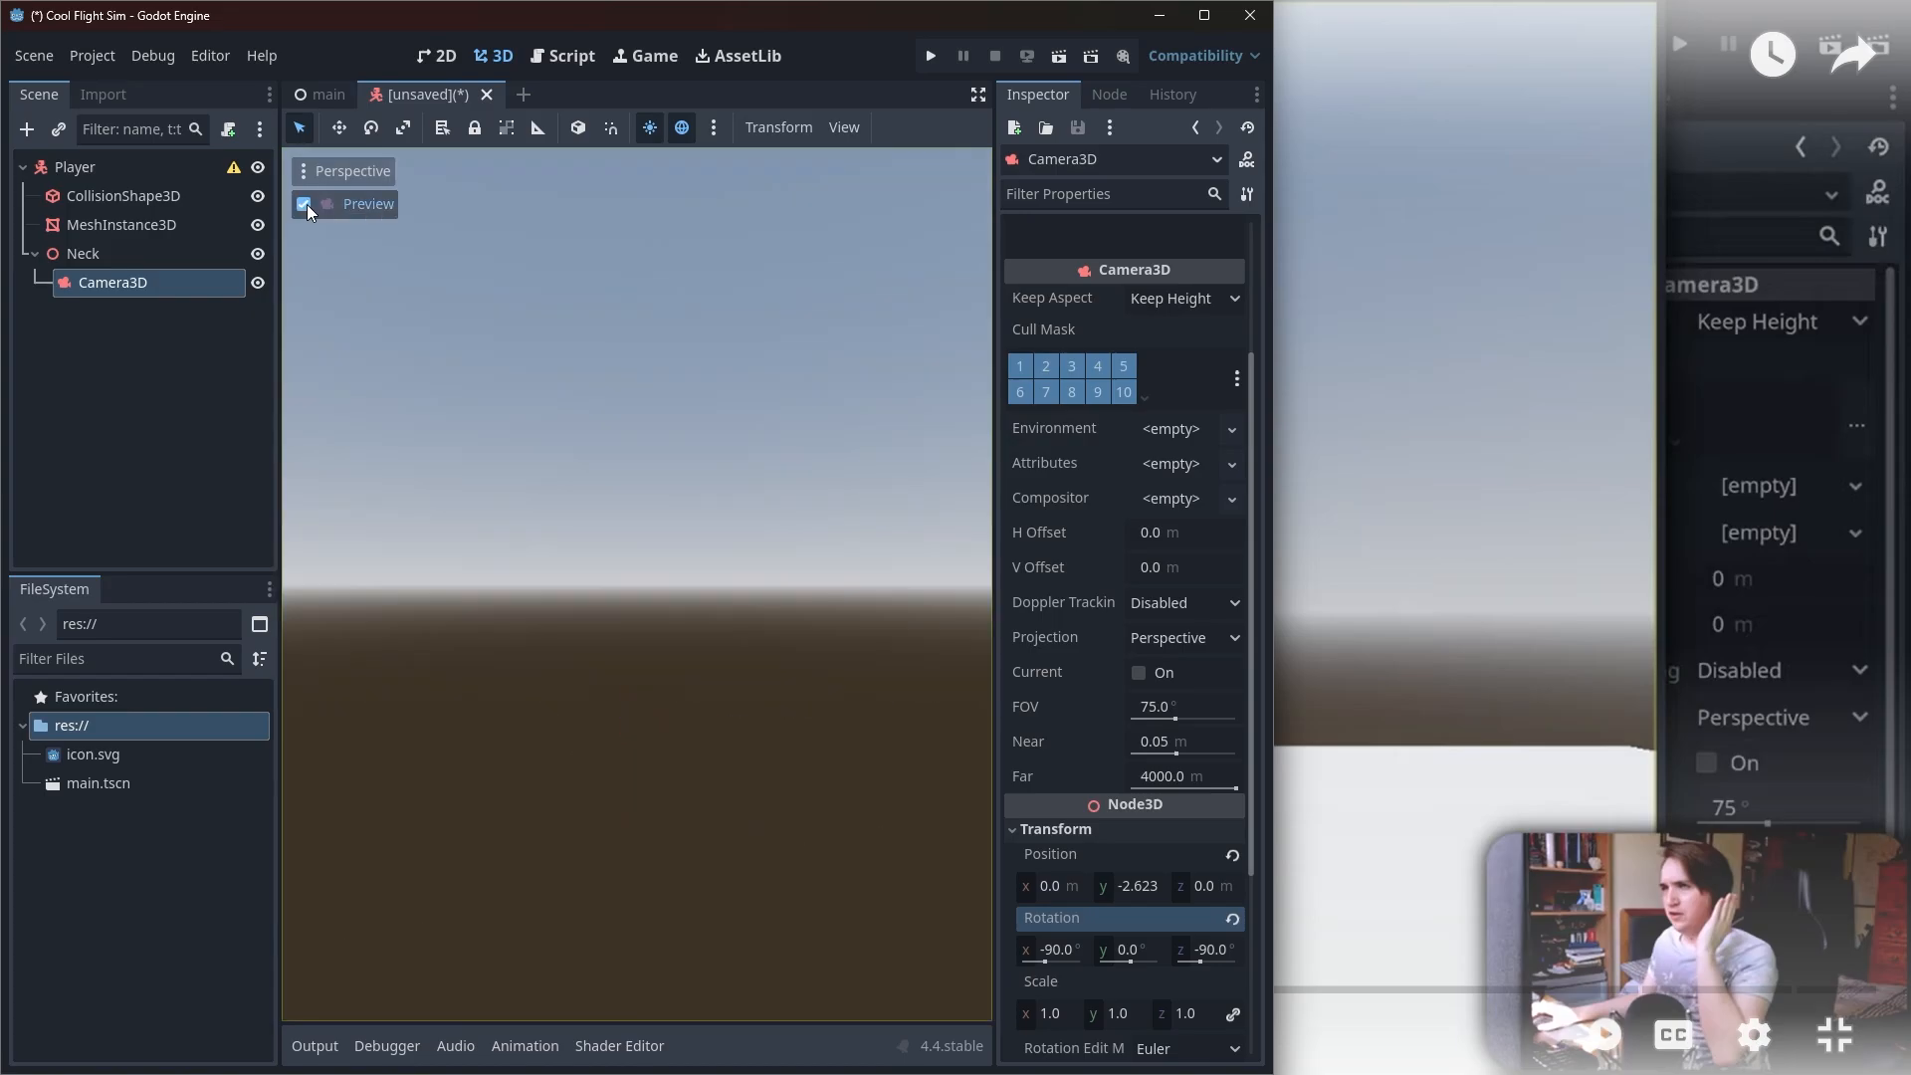
left_click(305, 205)
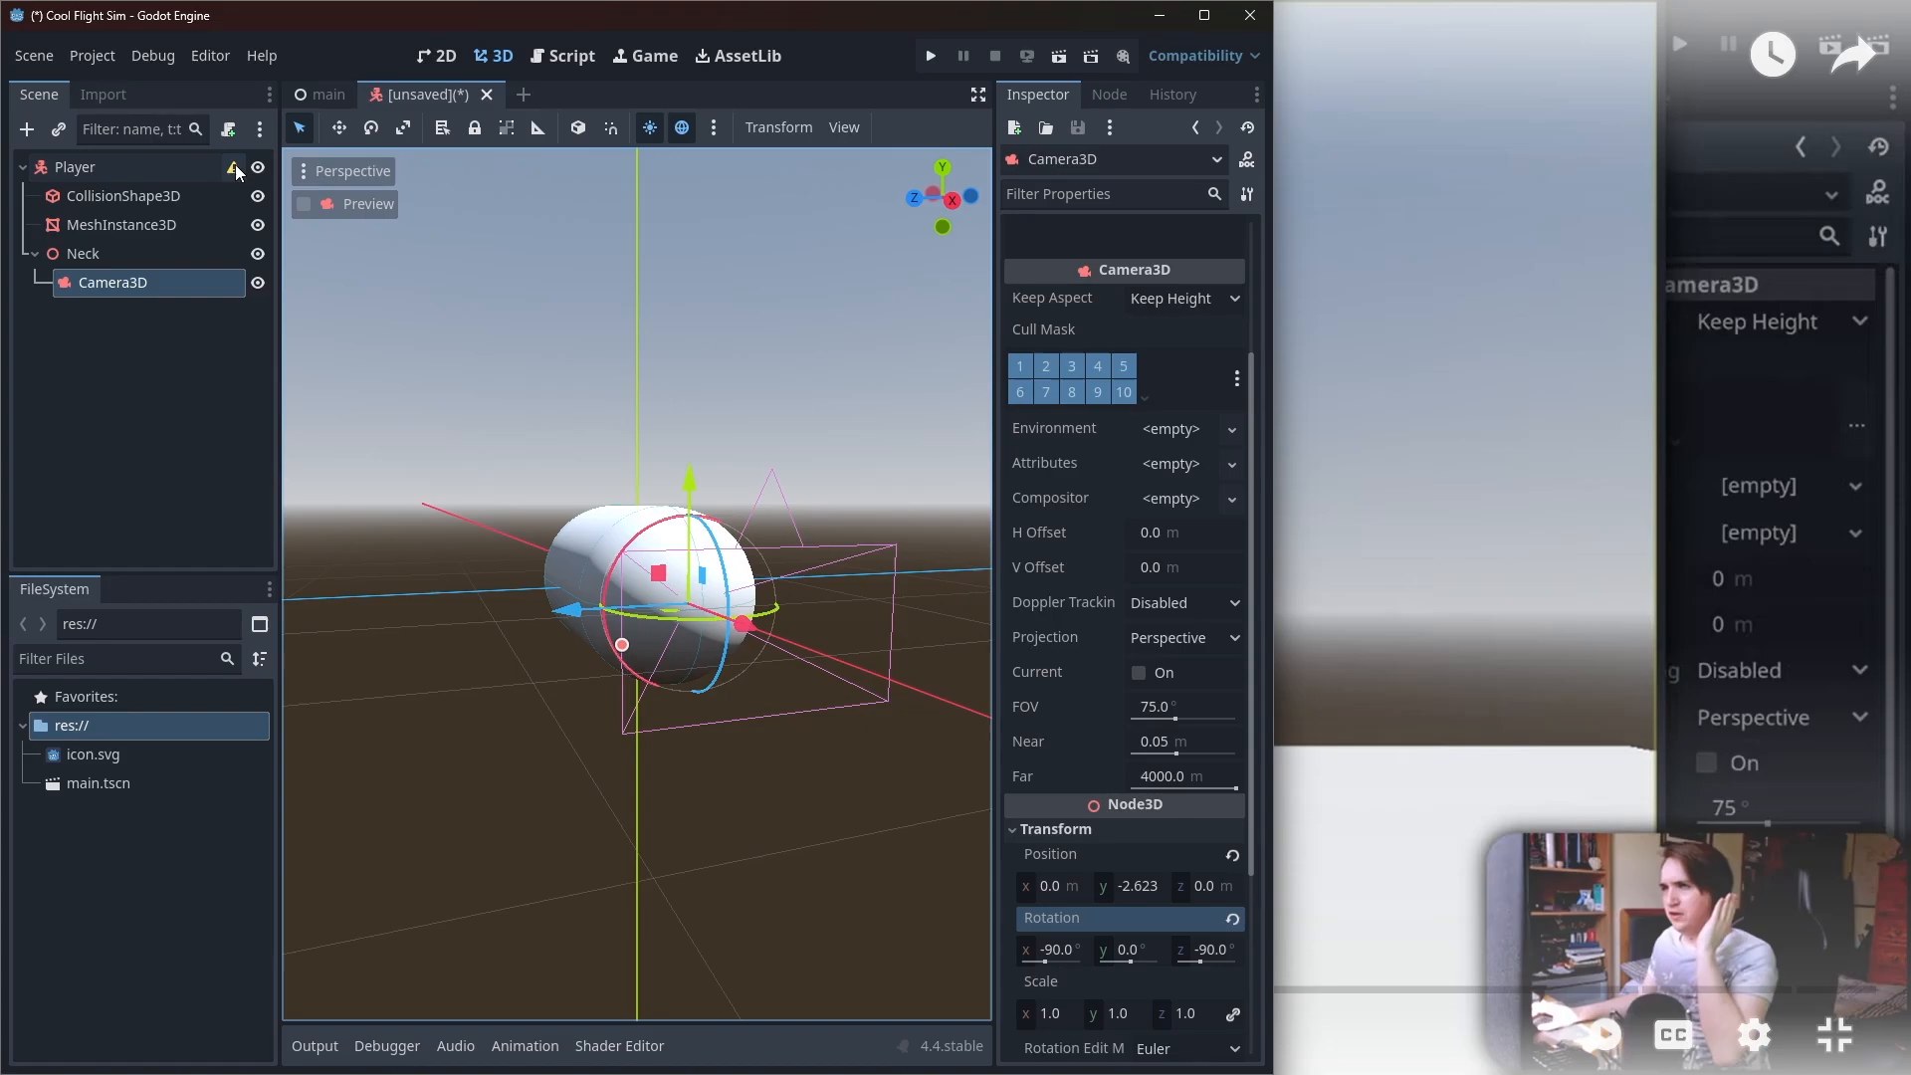
Step: Check the Player node's warning, and undo the camera's placement and the Player's 90-degree rotation
left_click(183, 165)
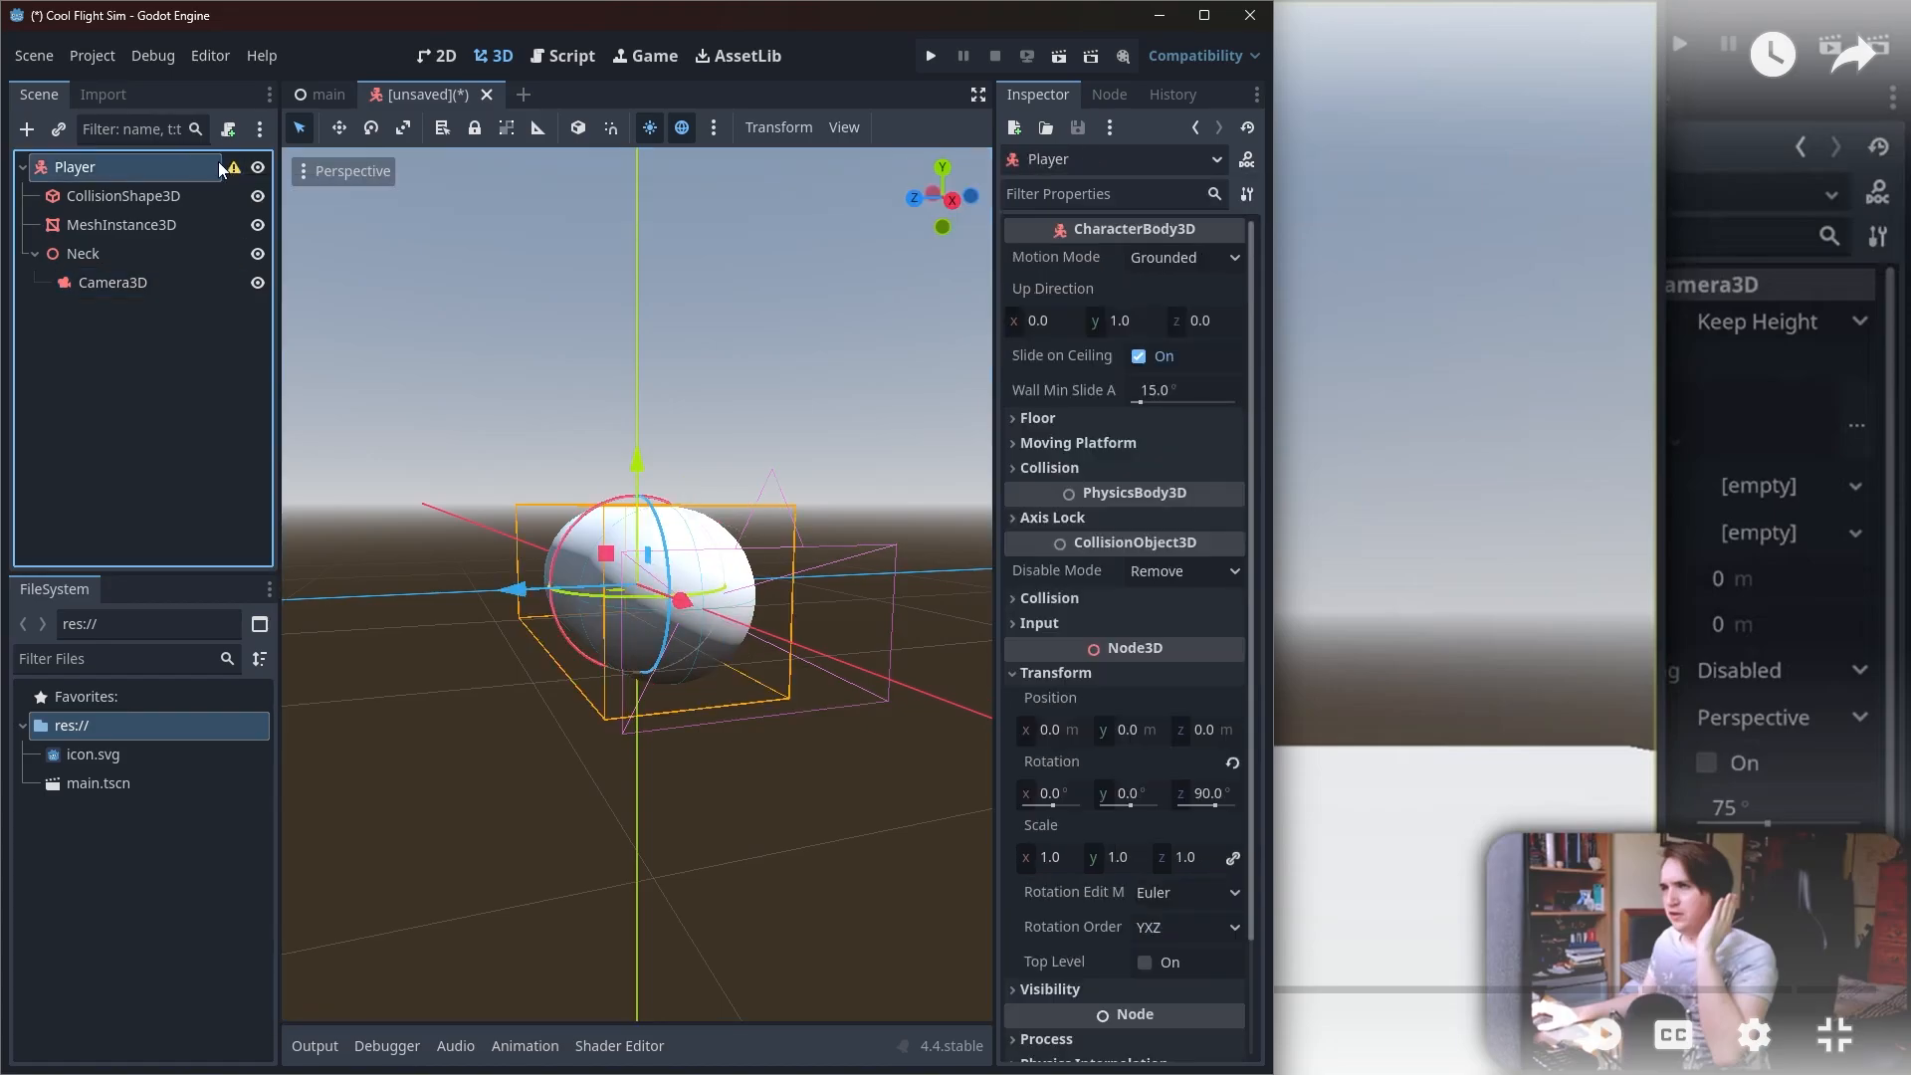
mouse_move(234, 171)
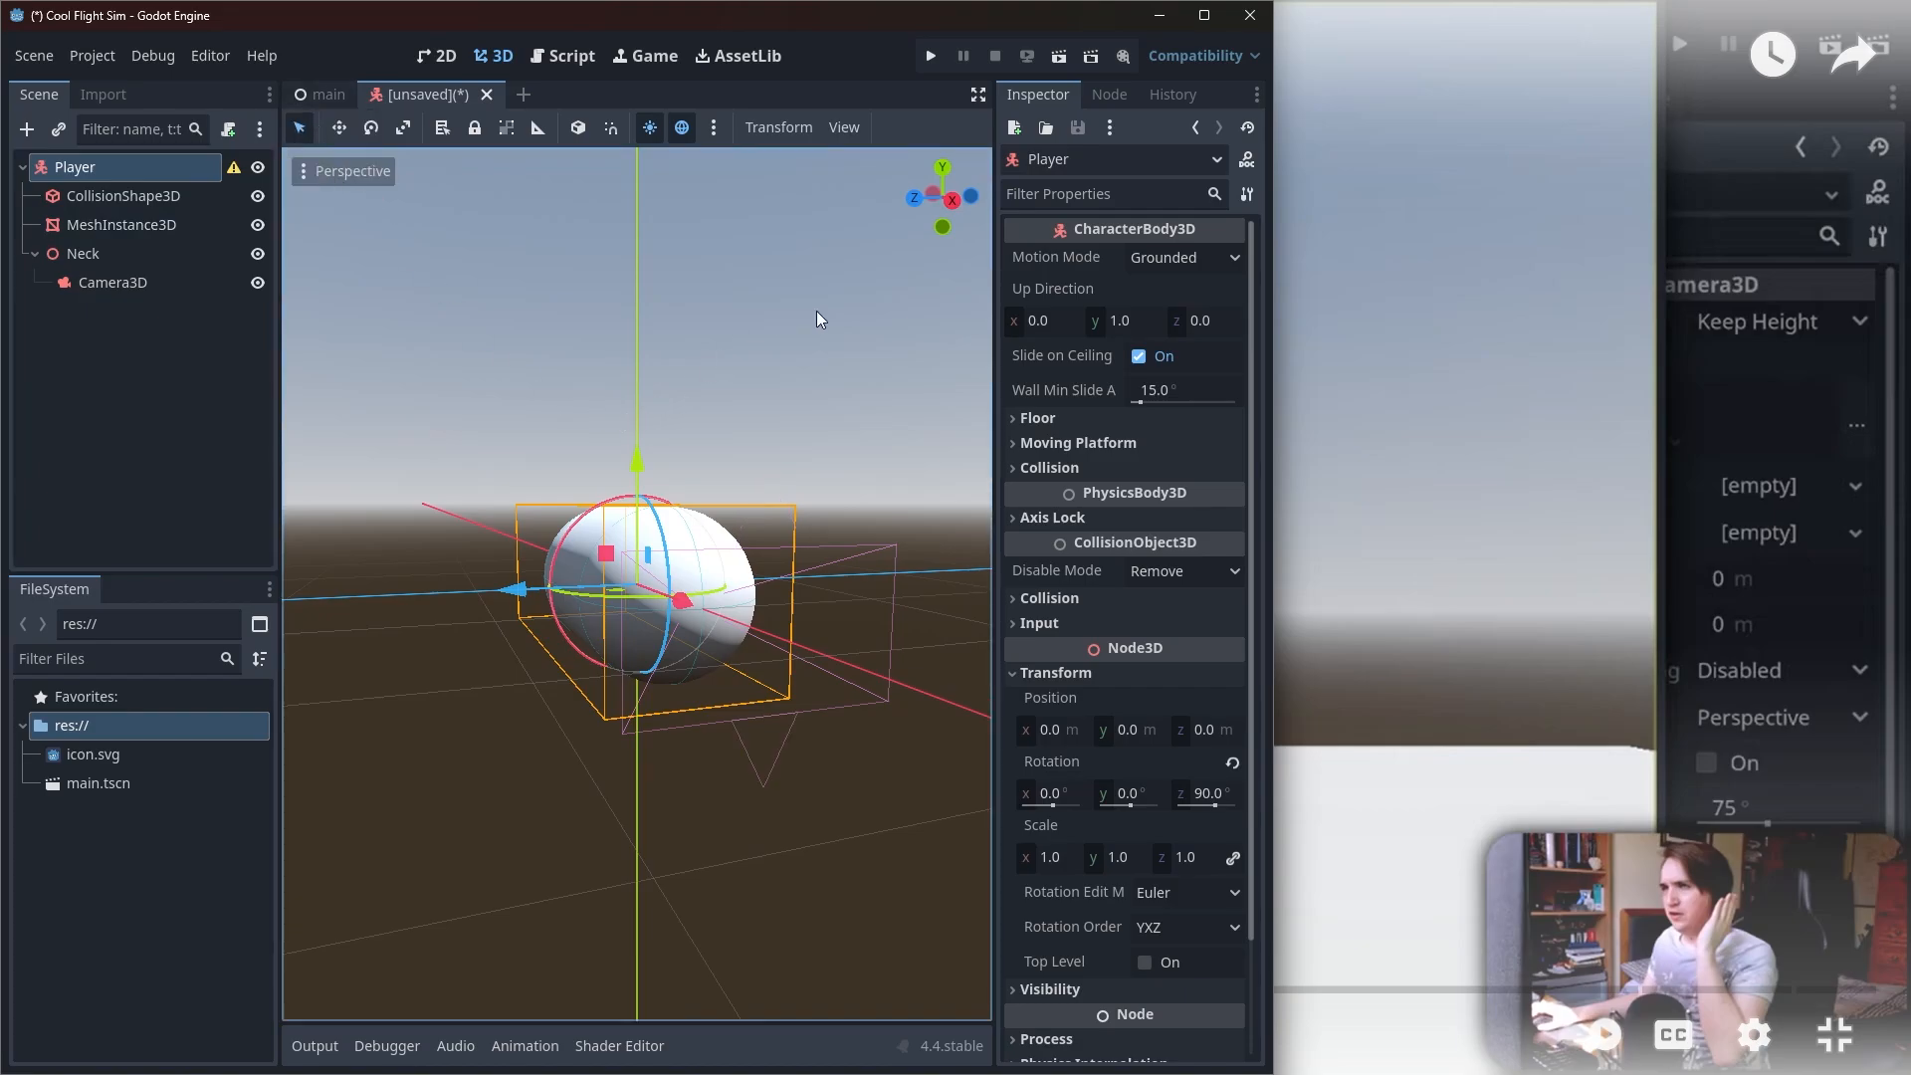
key("ctrl+z")
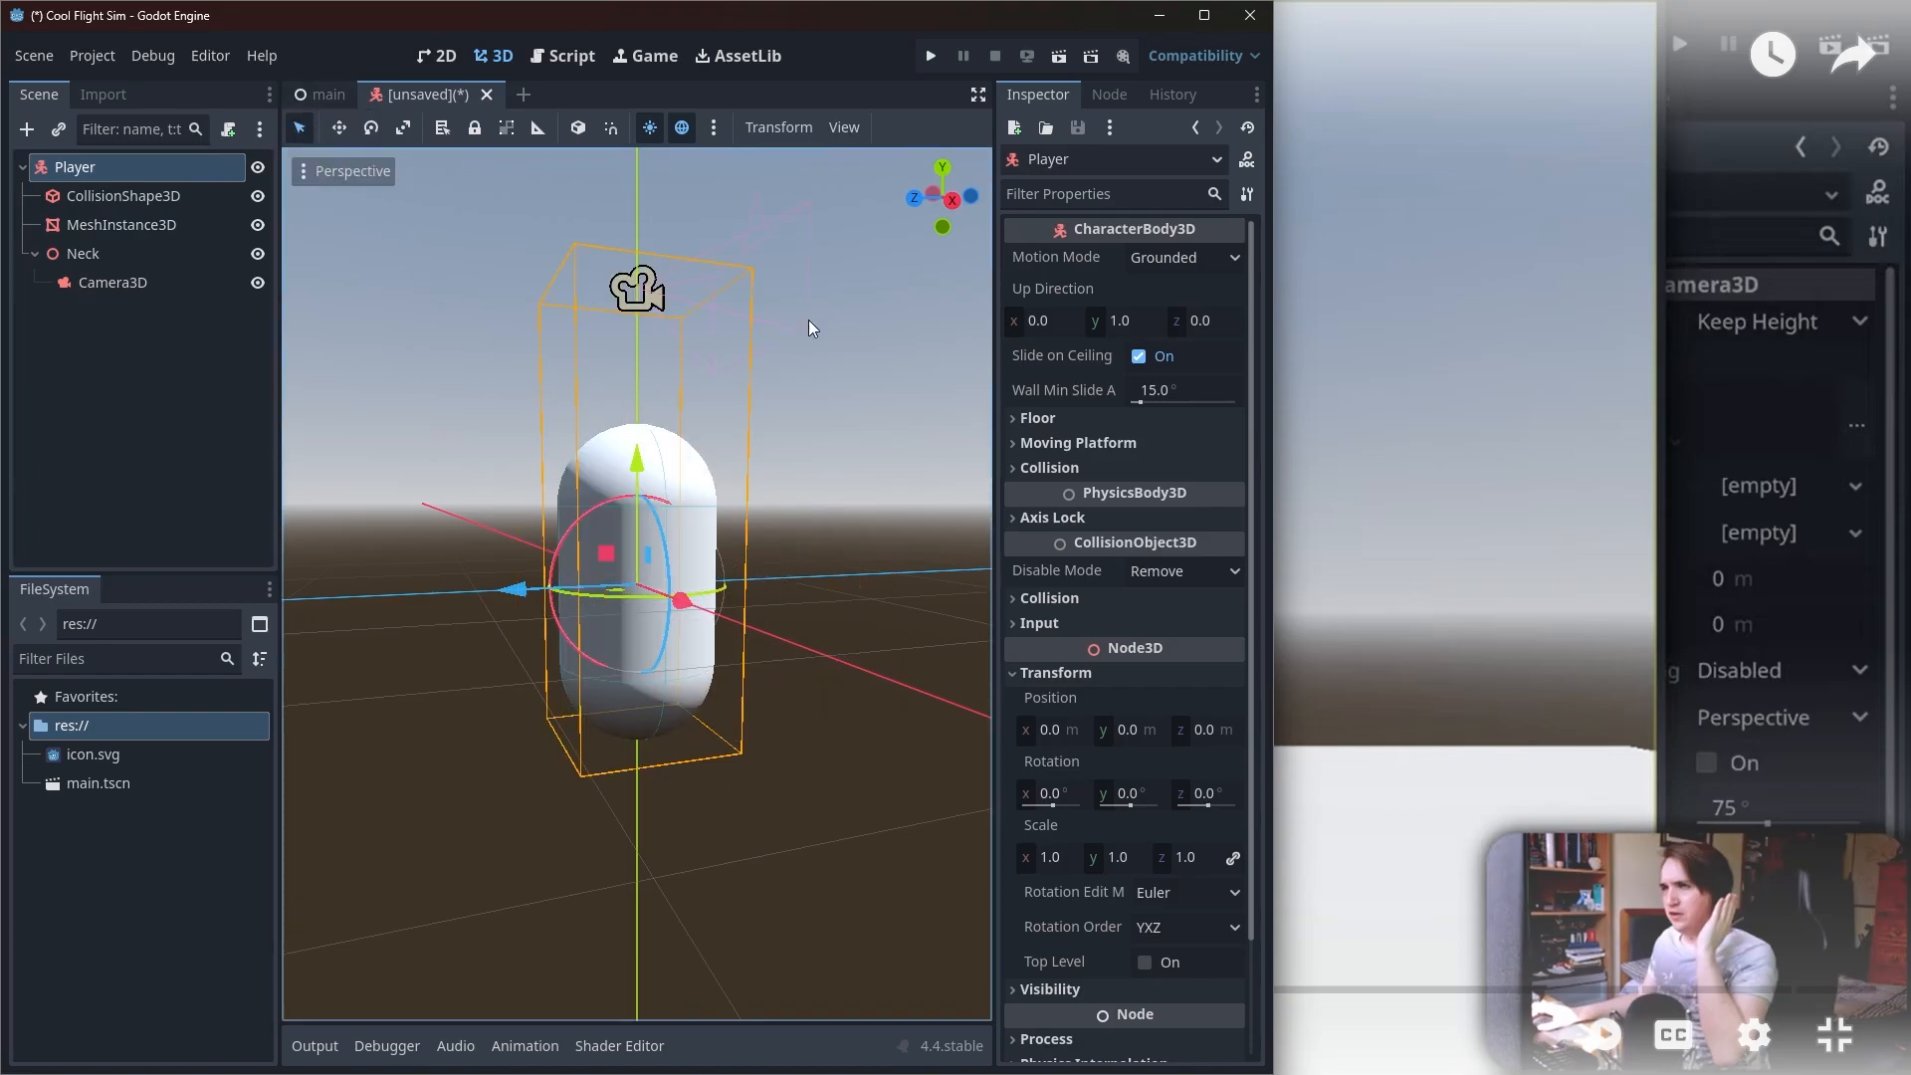
Step: Set the Z rotation of the MeshInstance3D capsule to -90 degrees
left_click(141, 200)
left_click(129, 218)
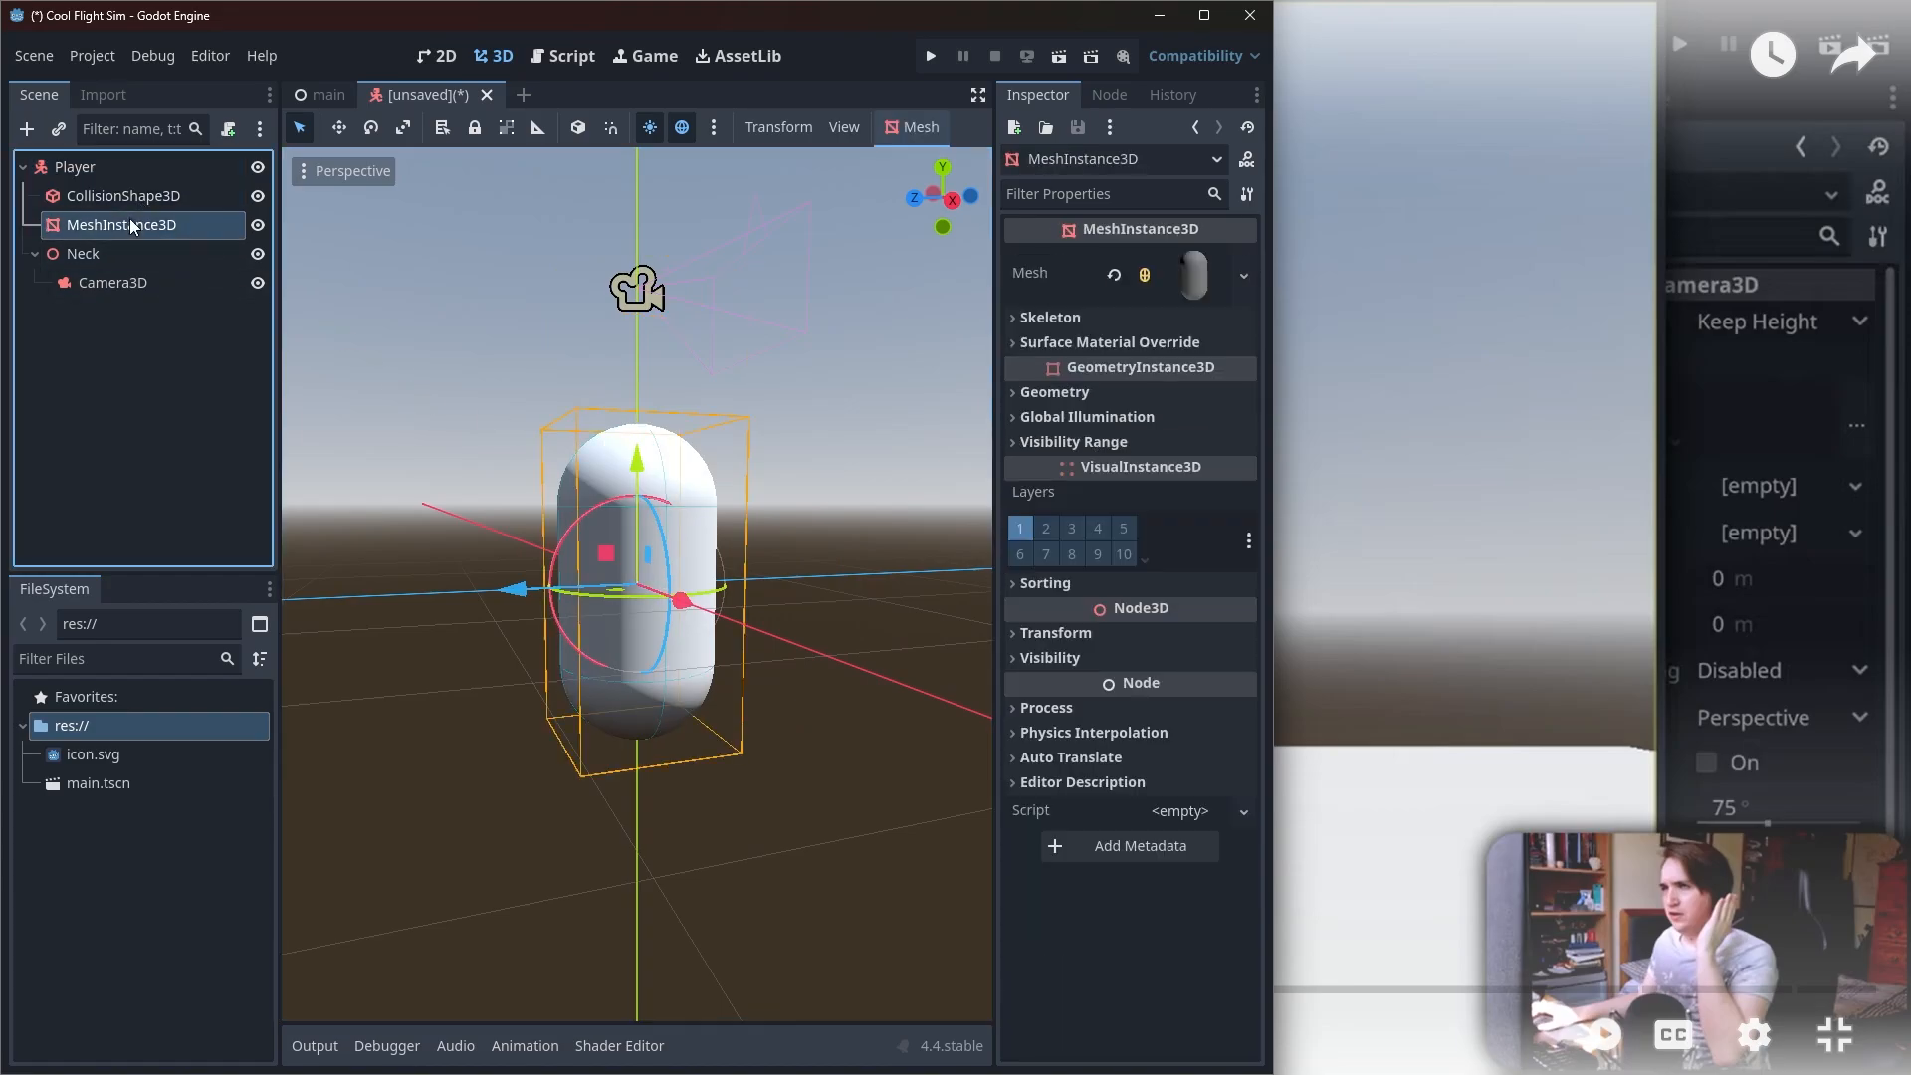
left_click(152, 199)
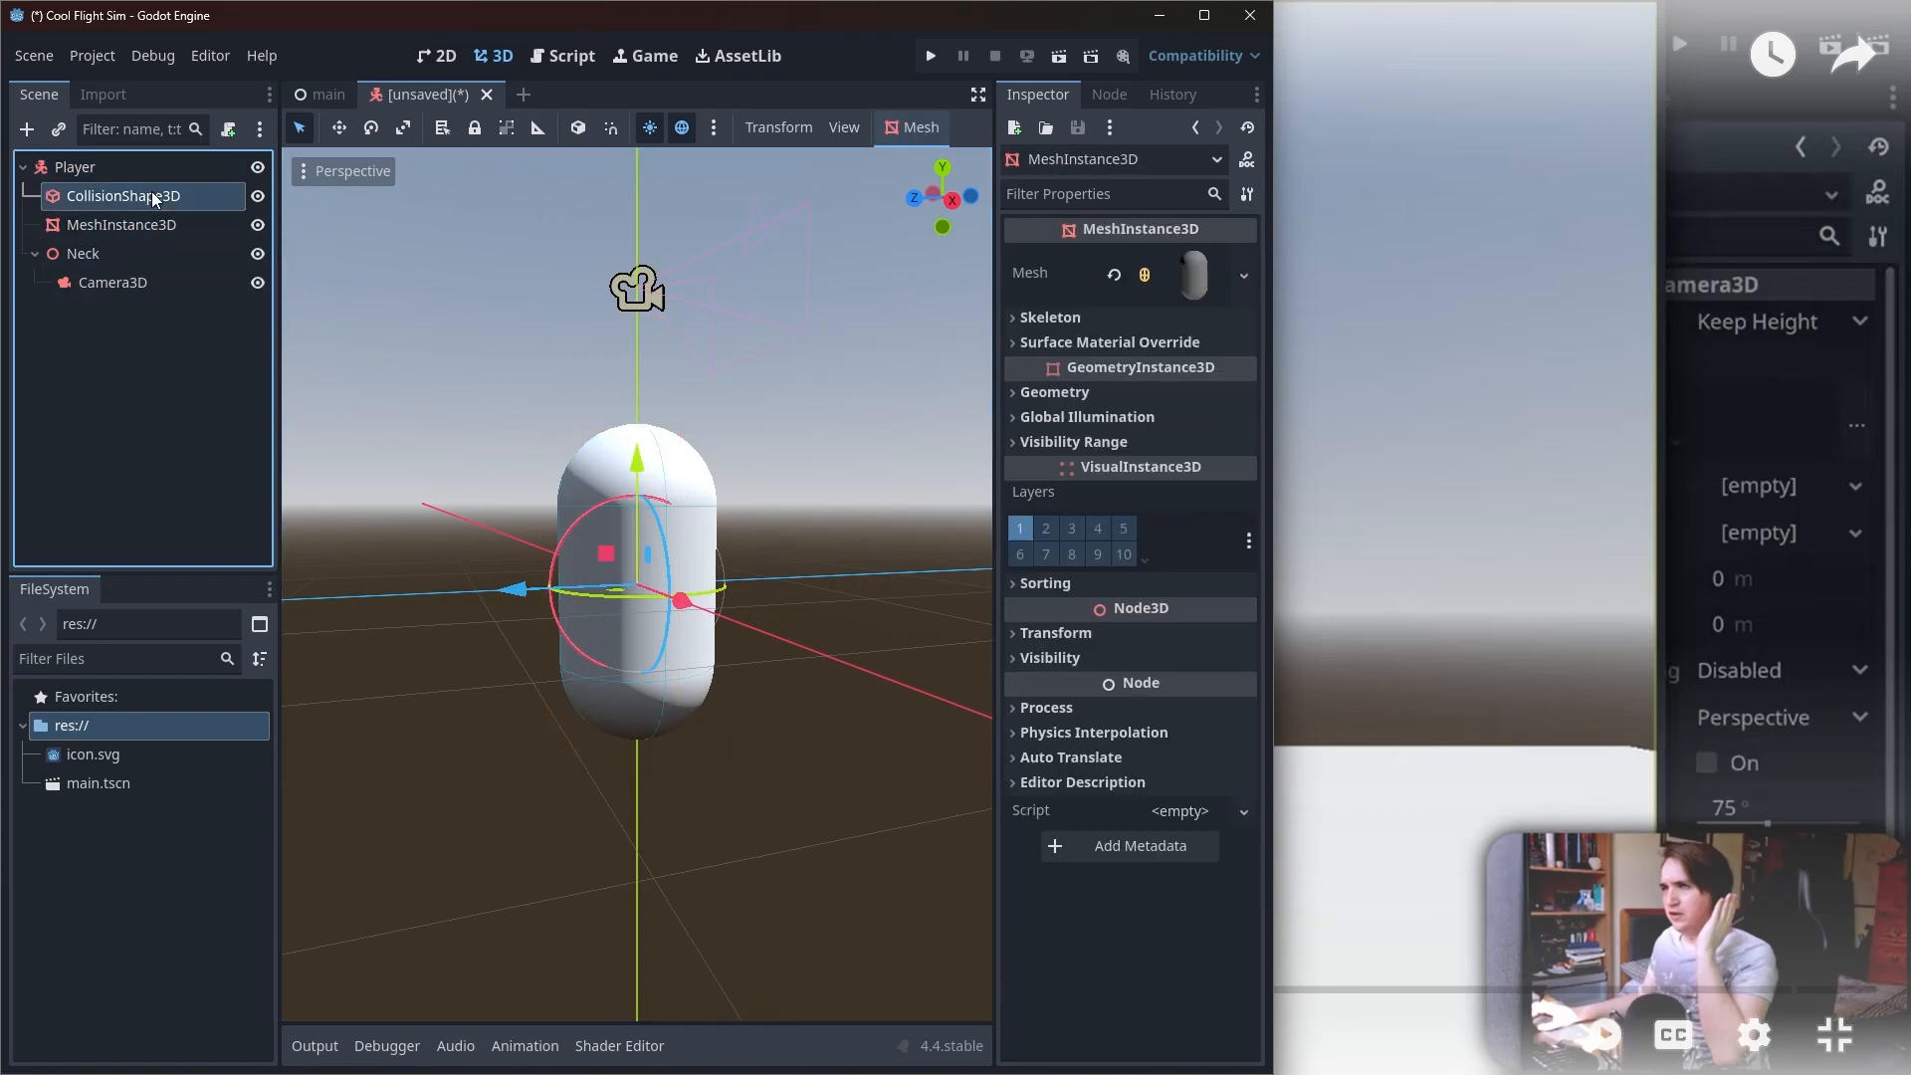
left_click(149, 225)
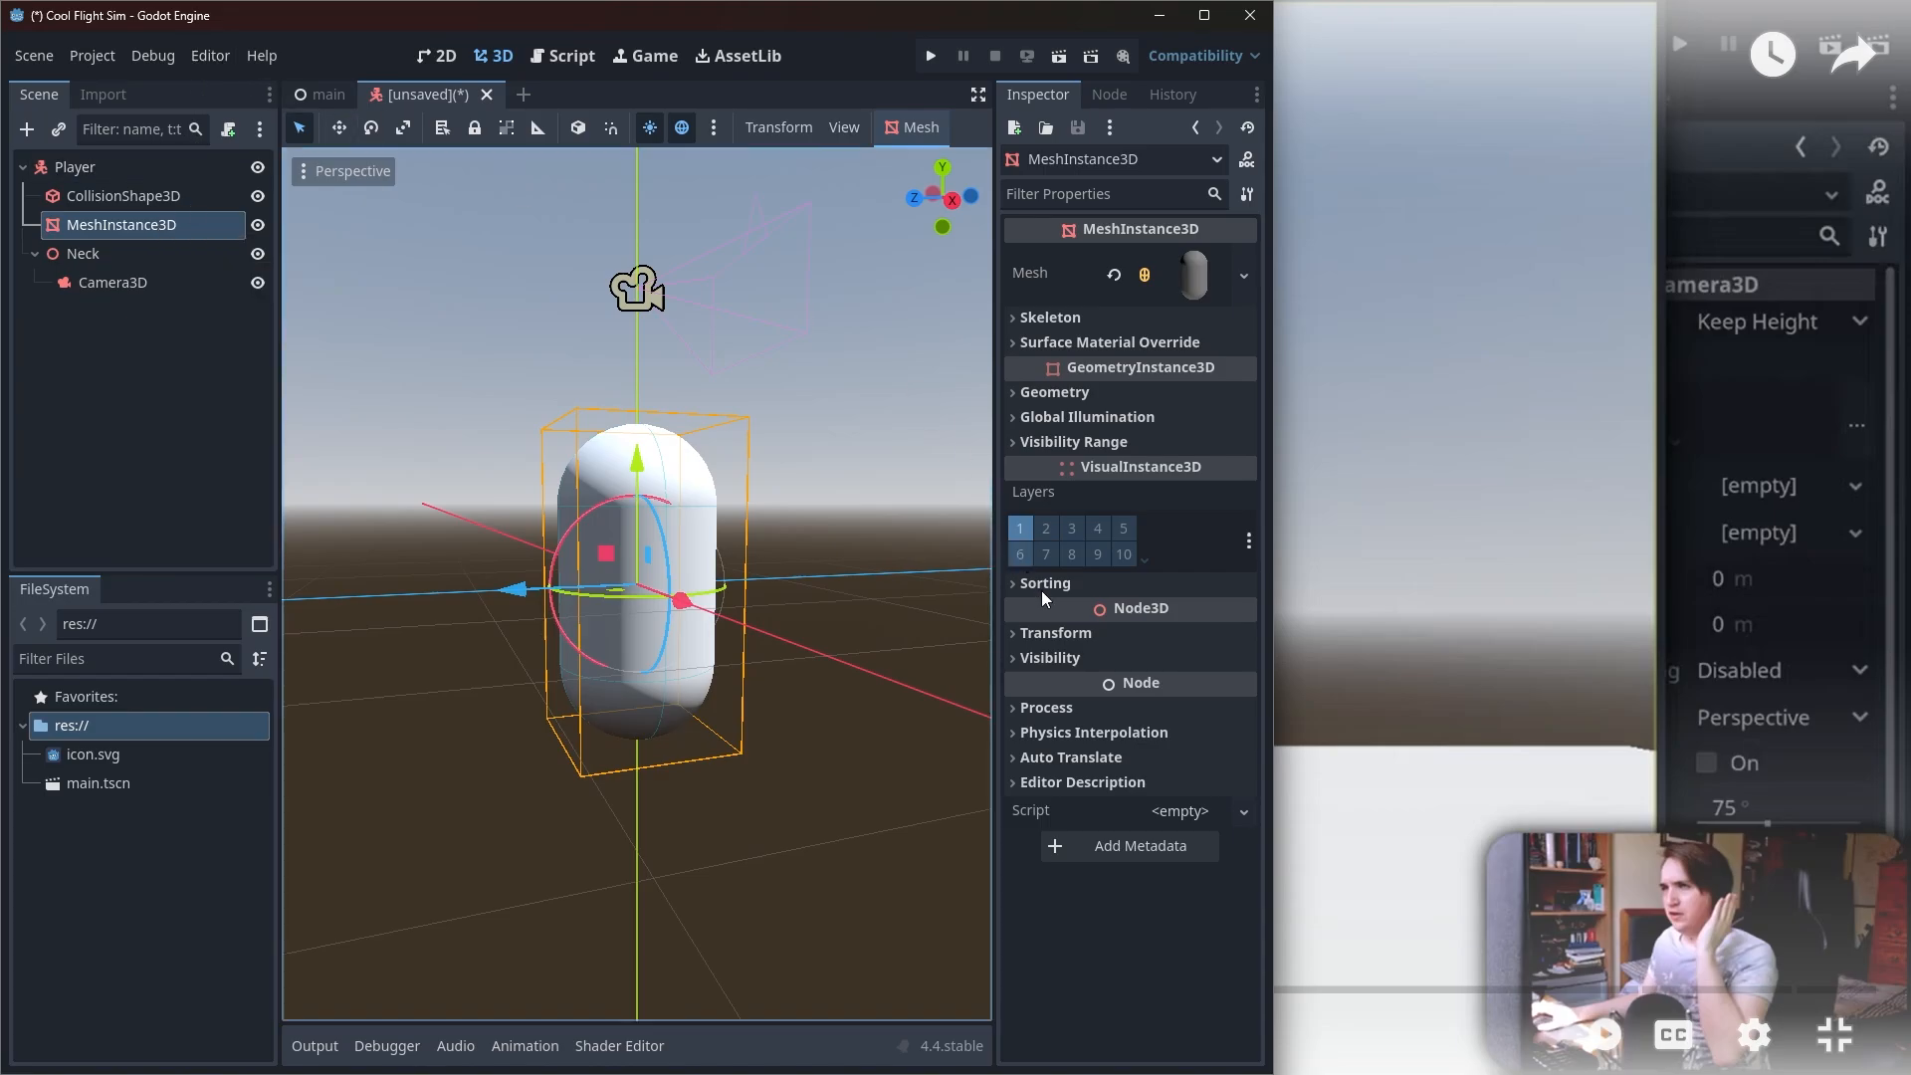
left_click(1020, 638)
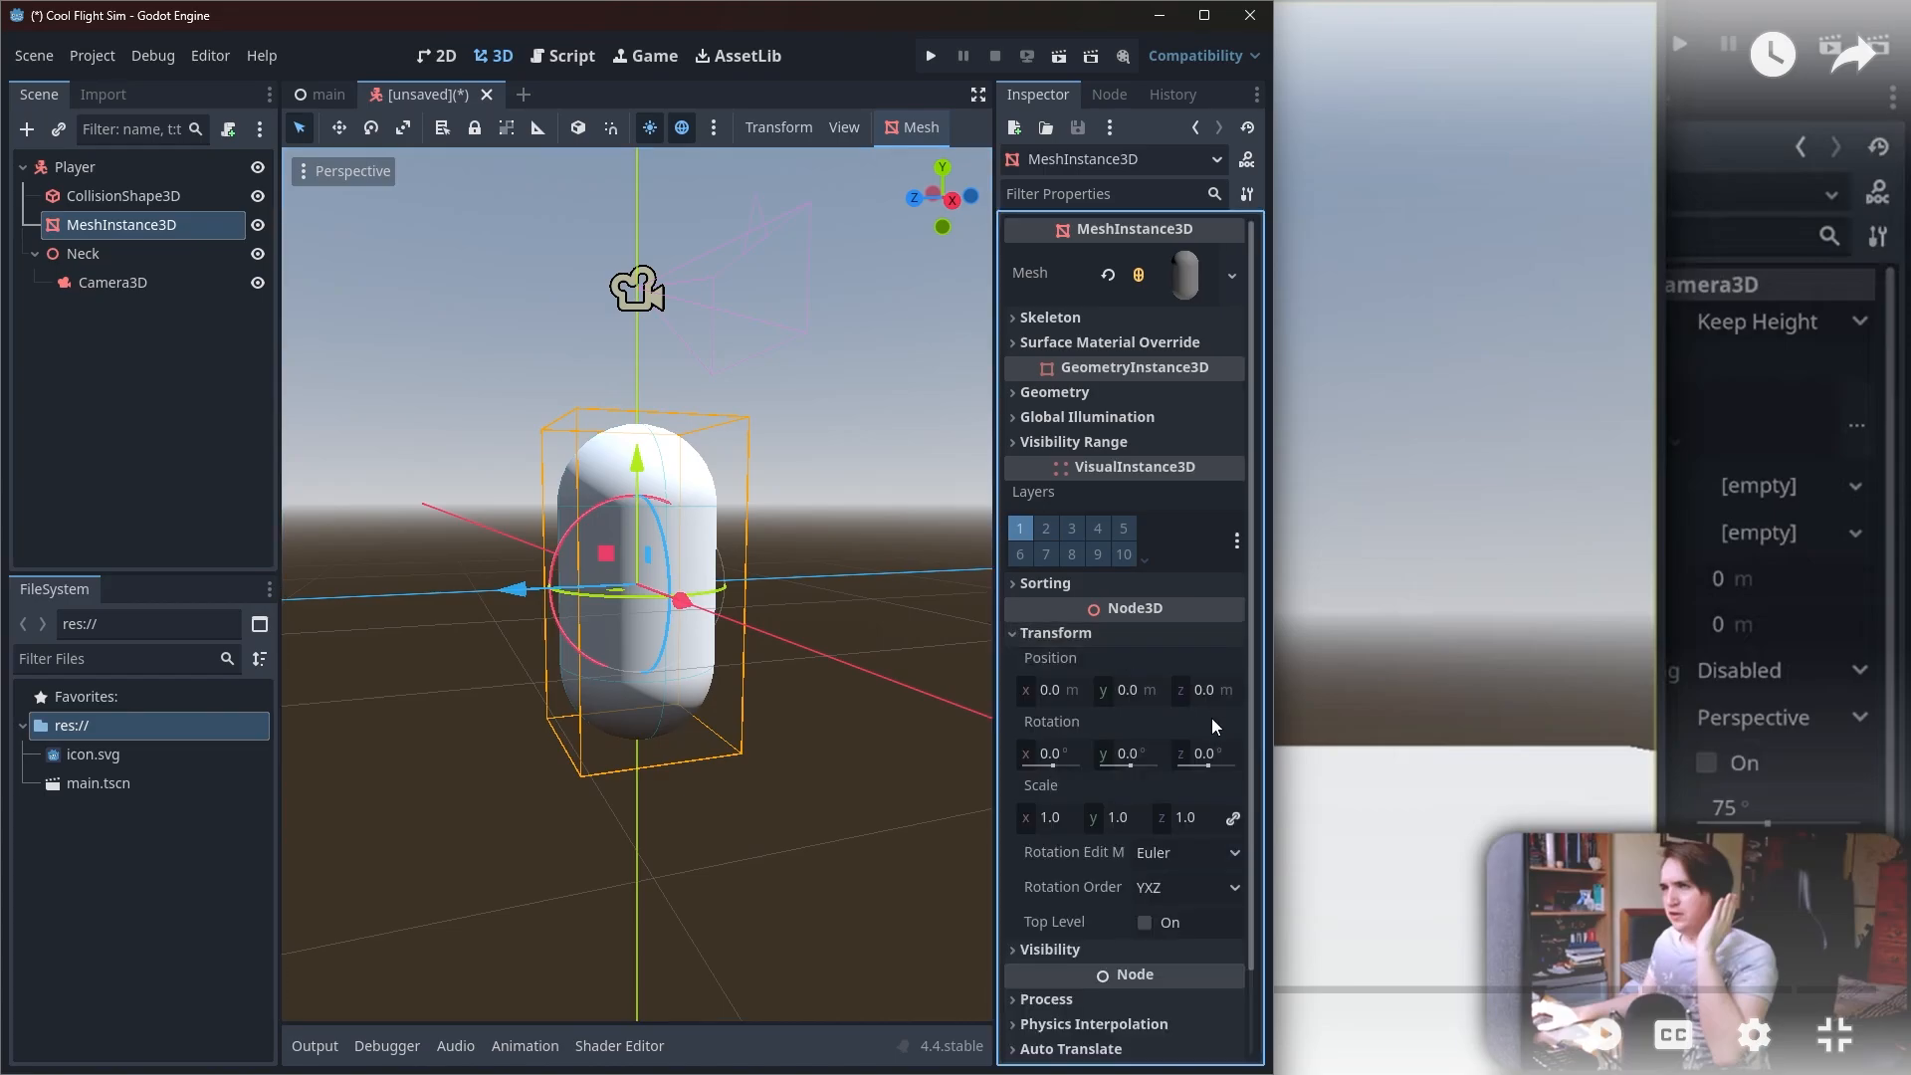
left_click(1201, 754)
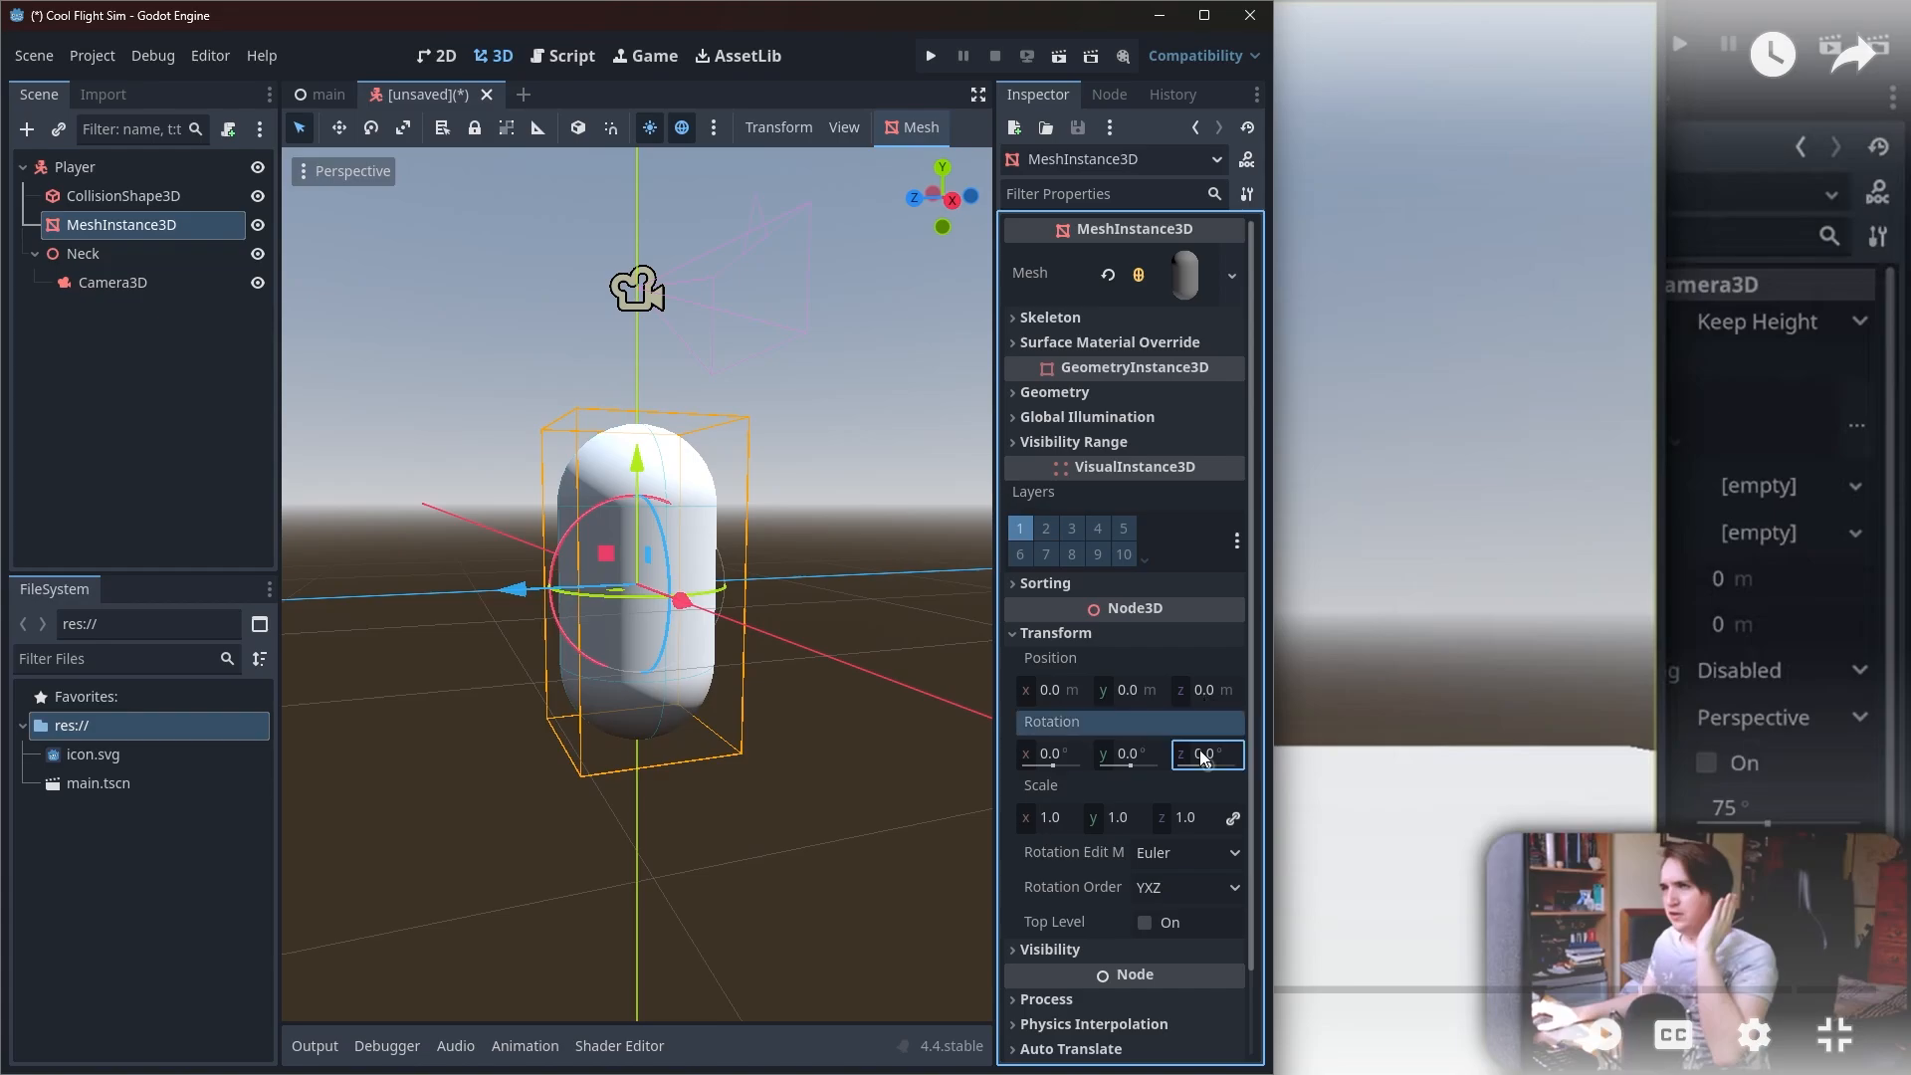
type("-90")
key("Return")
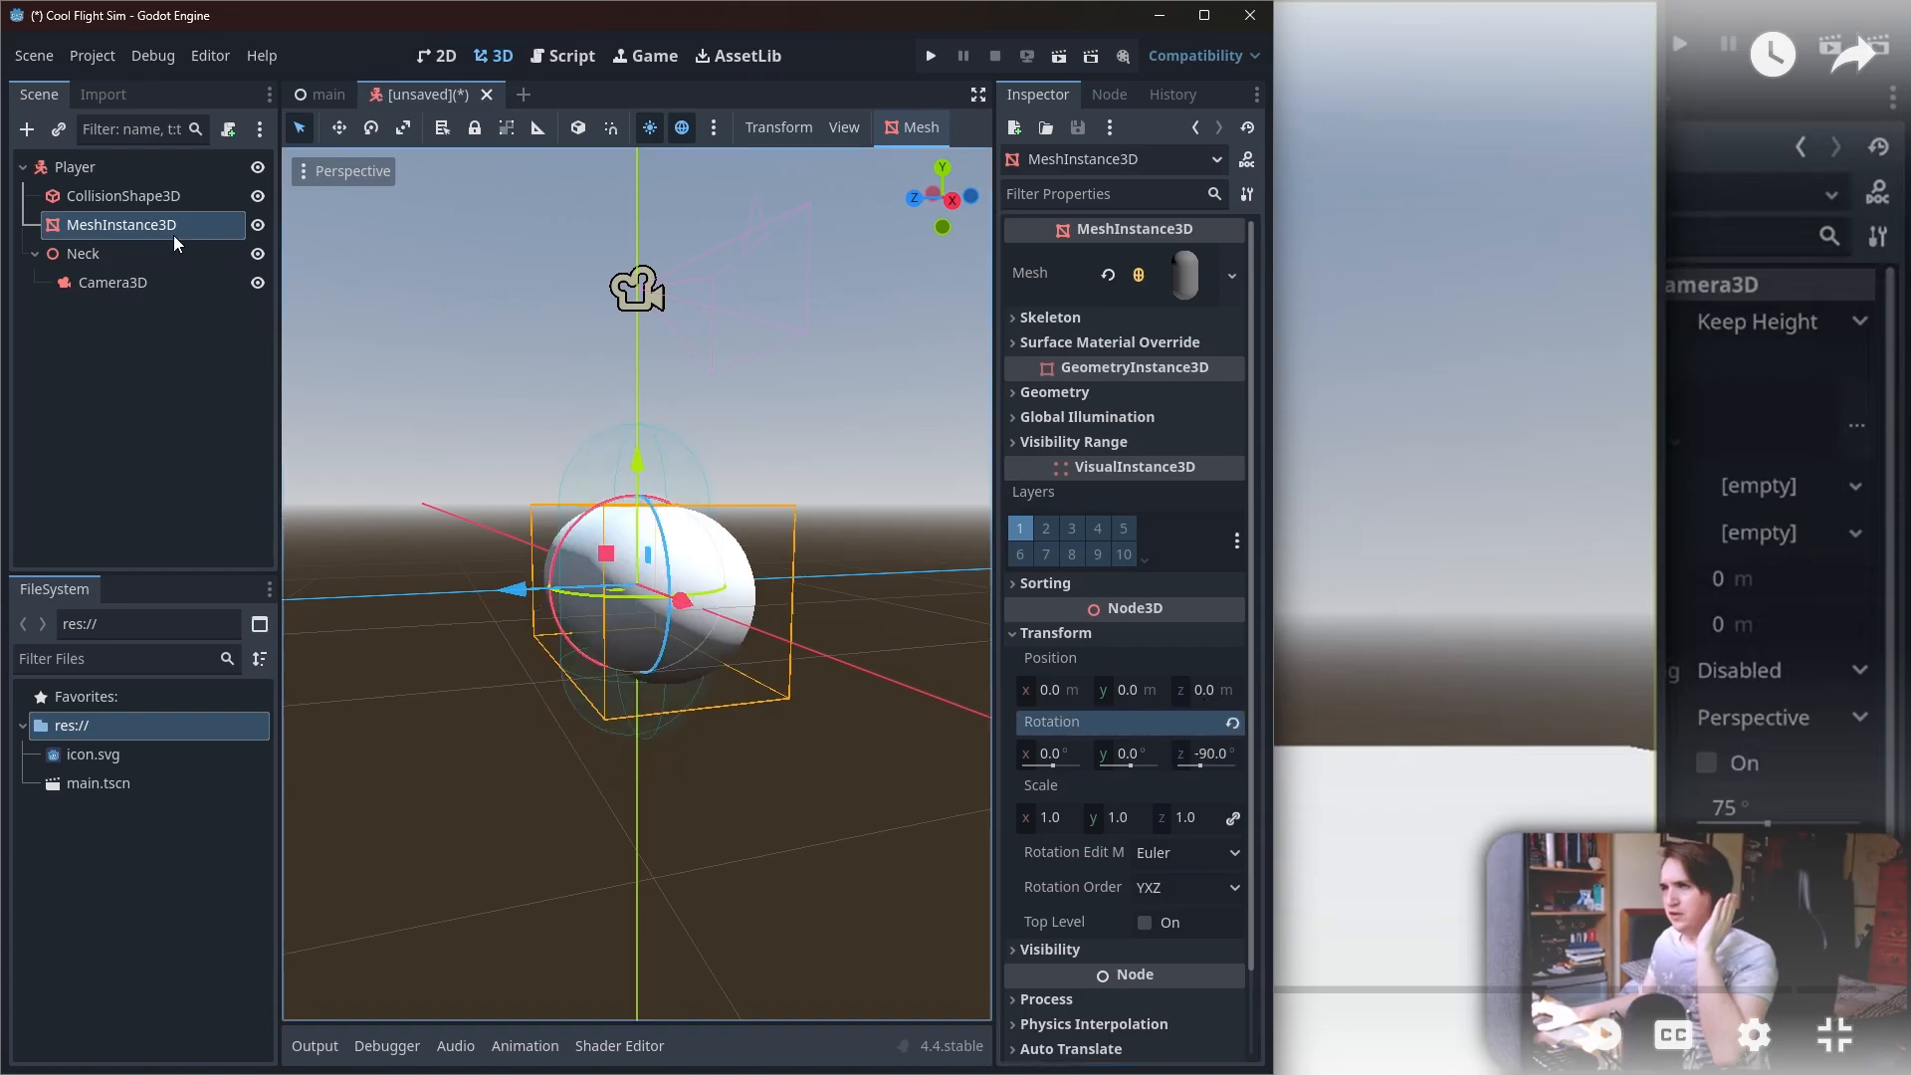
Step: Set the CollisionShape3D's Z rotation to -90 degrees
left_click(148, 199)
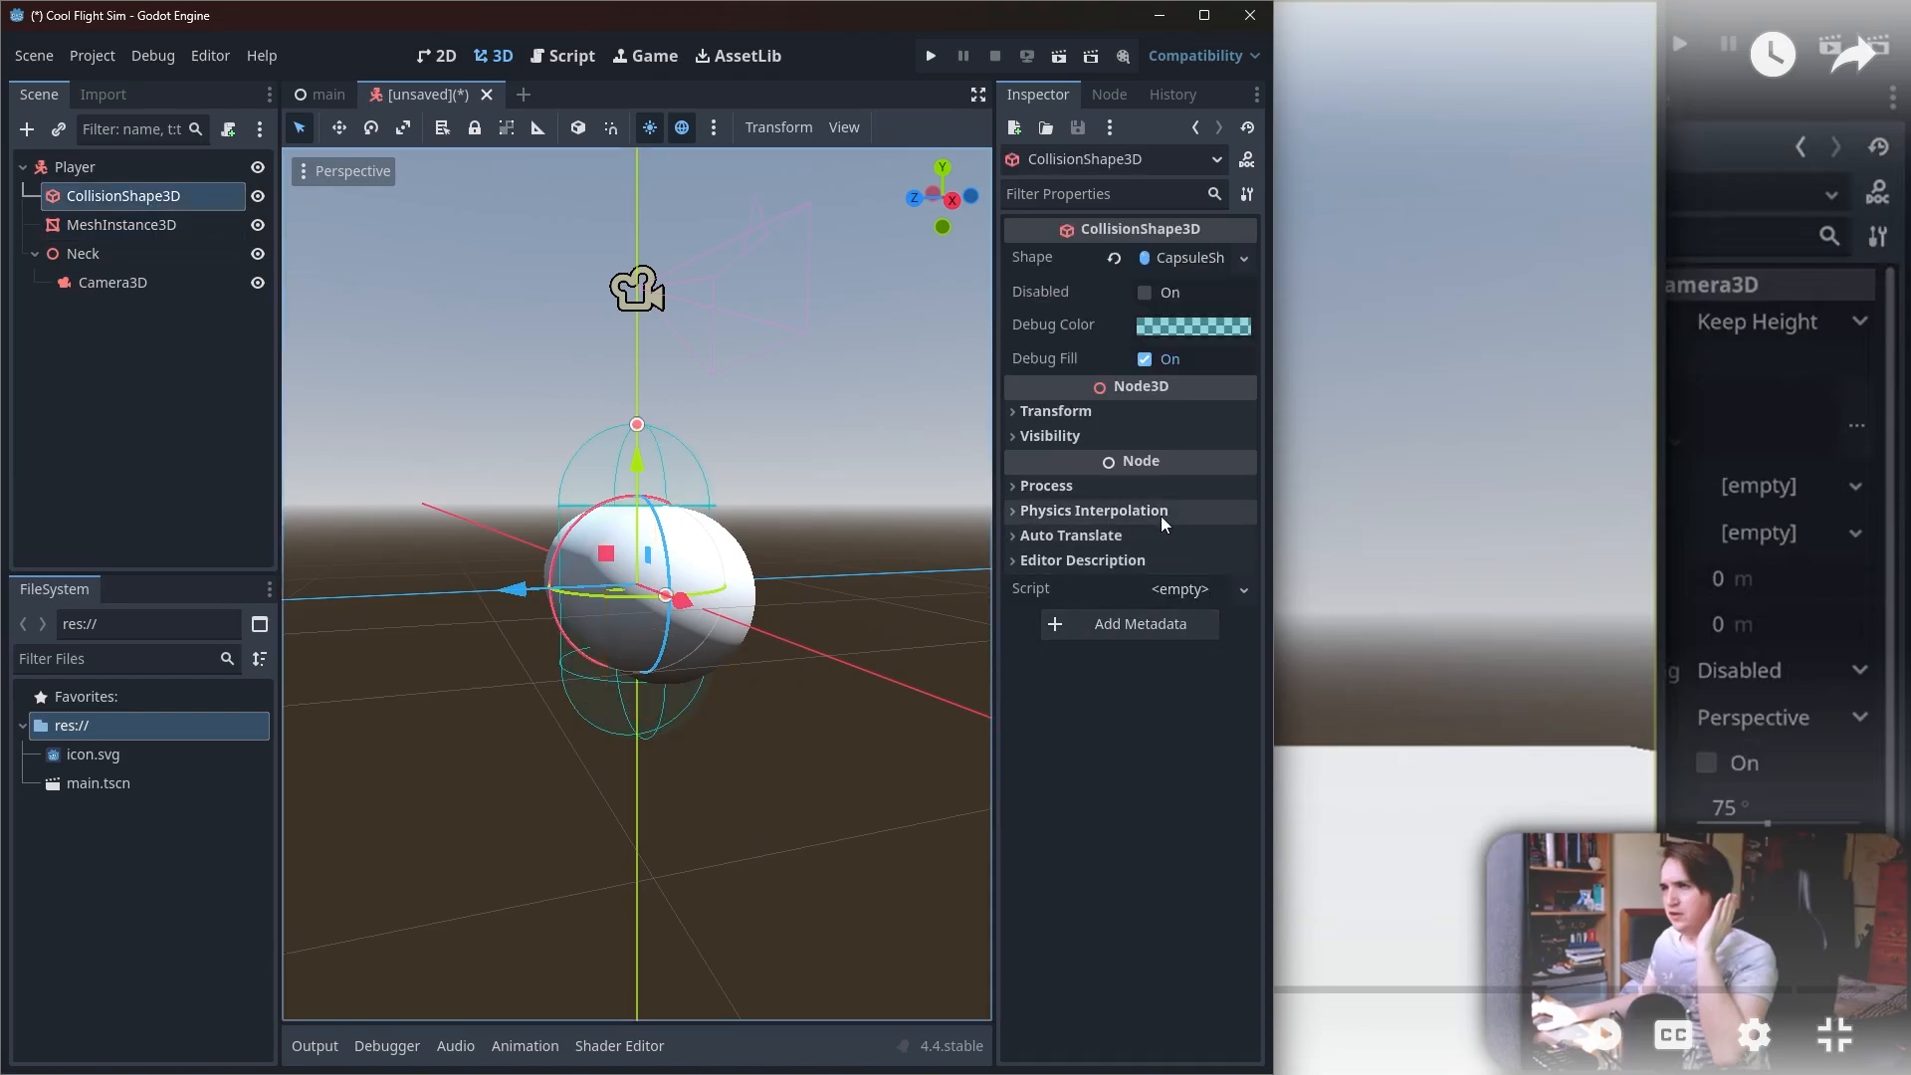
left_click(1130, 412)
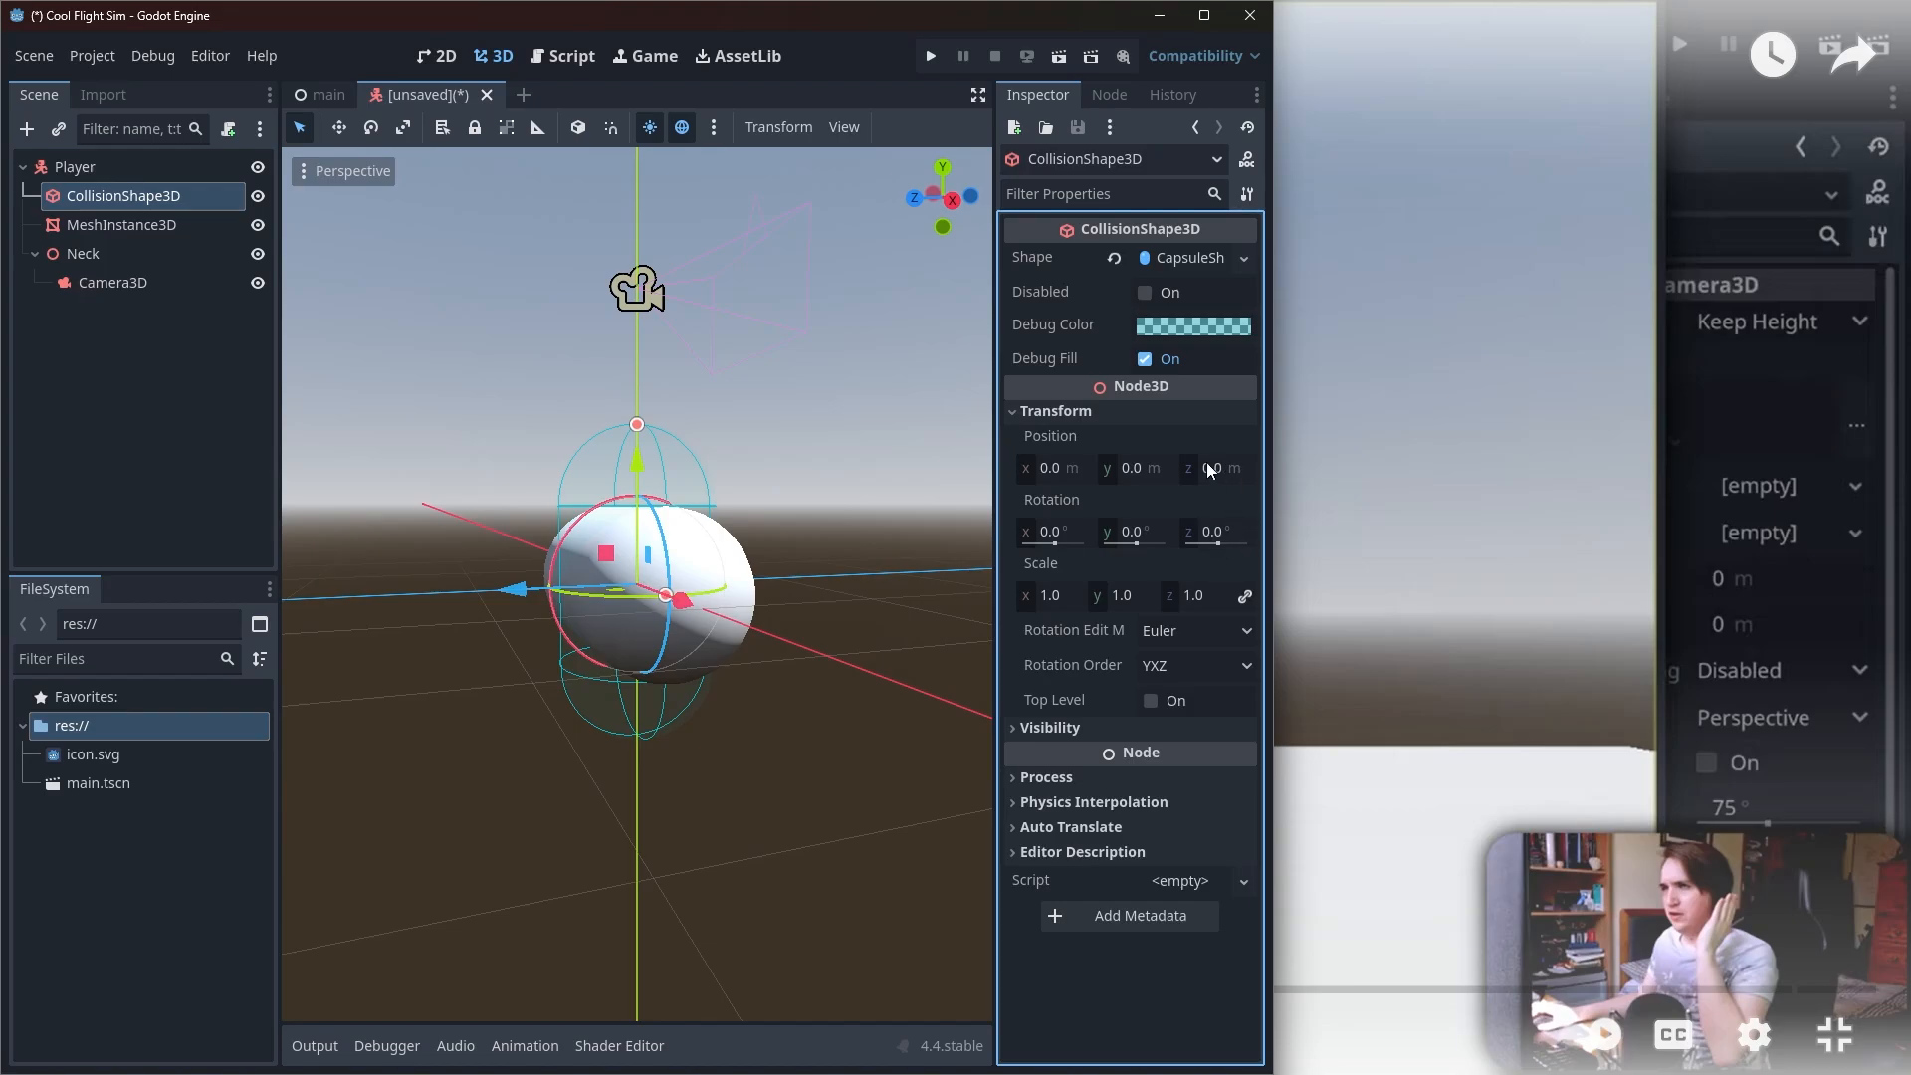
left_click(1208, 536)
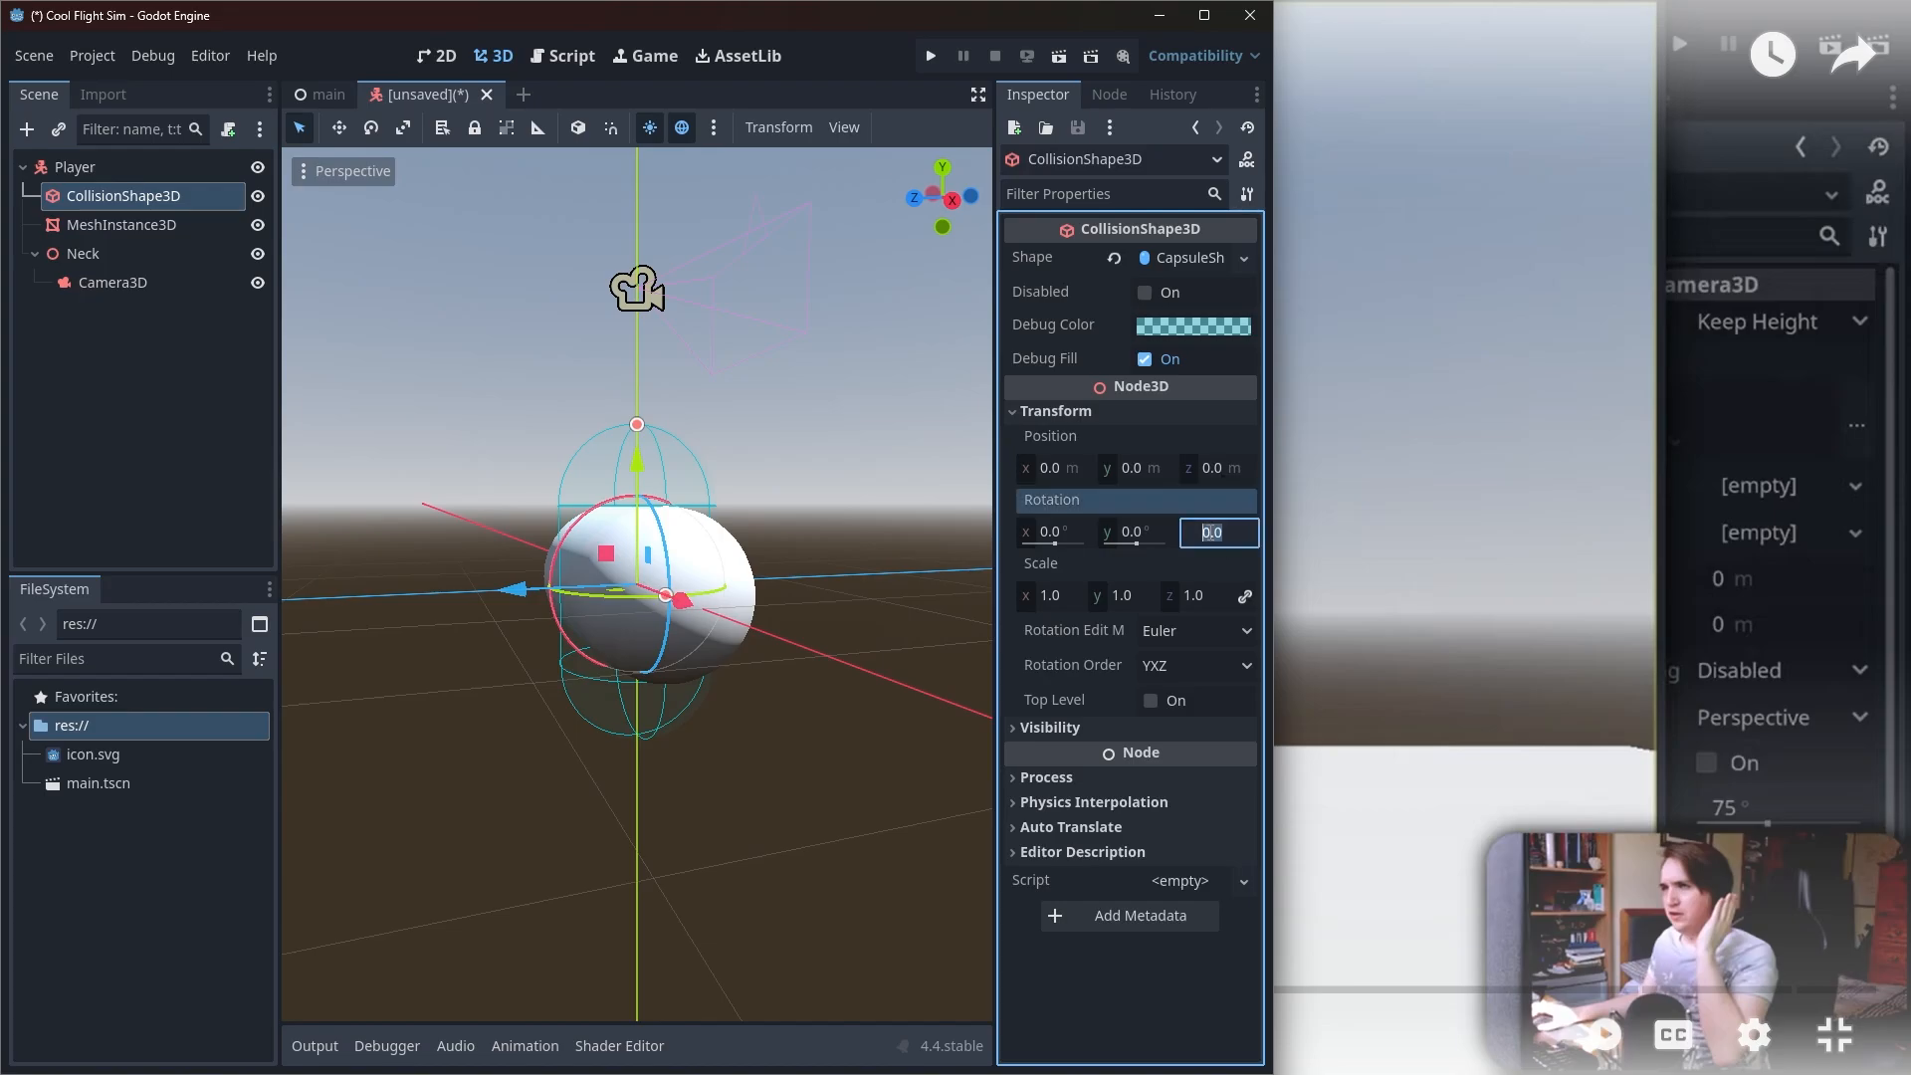
type("-90")
key("Return")
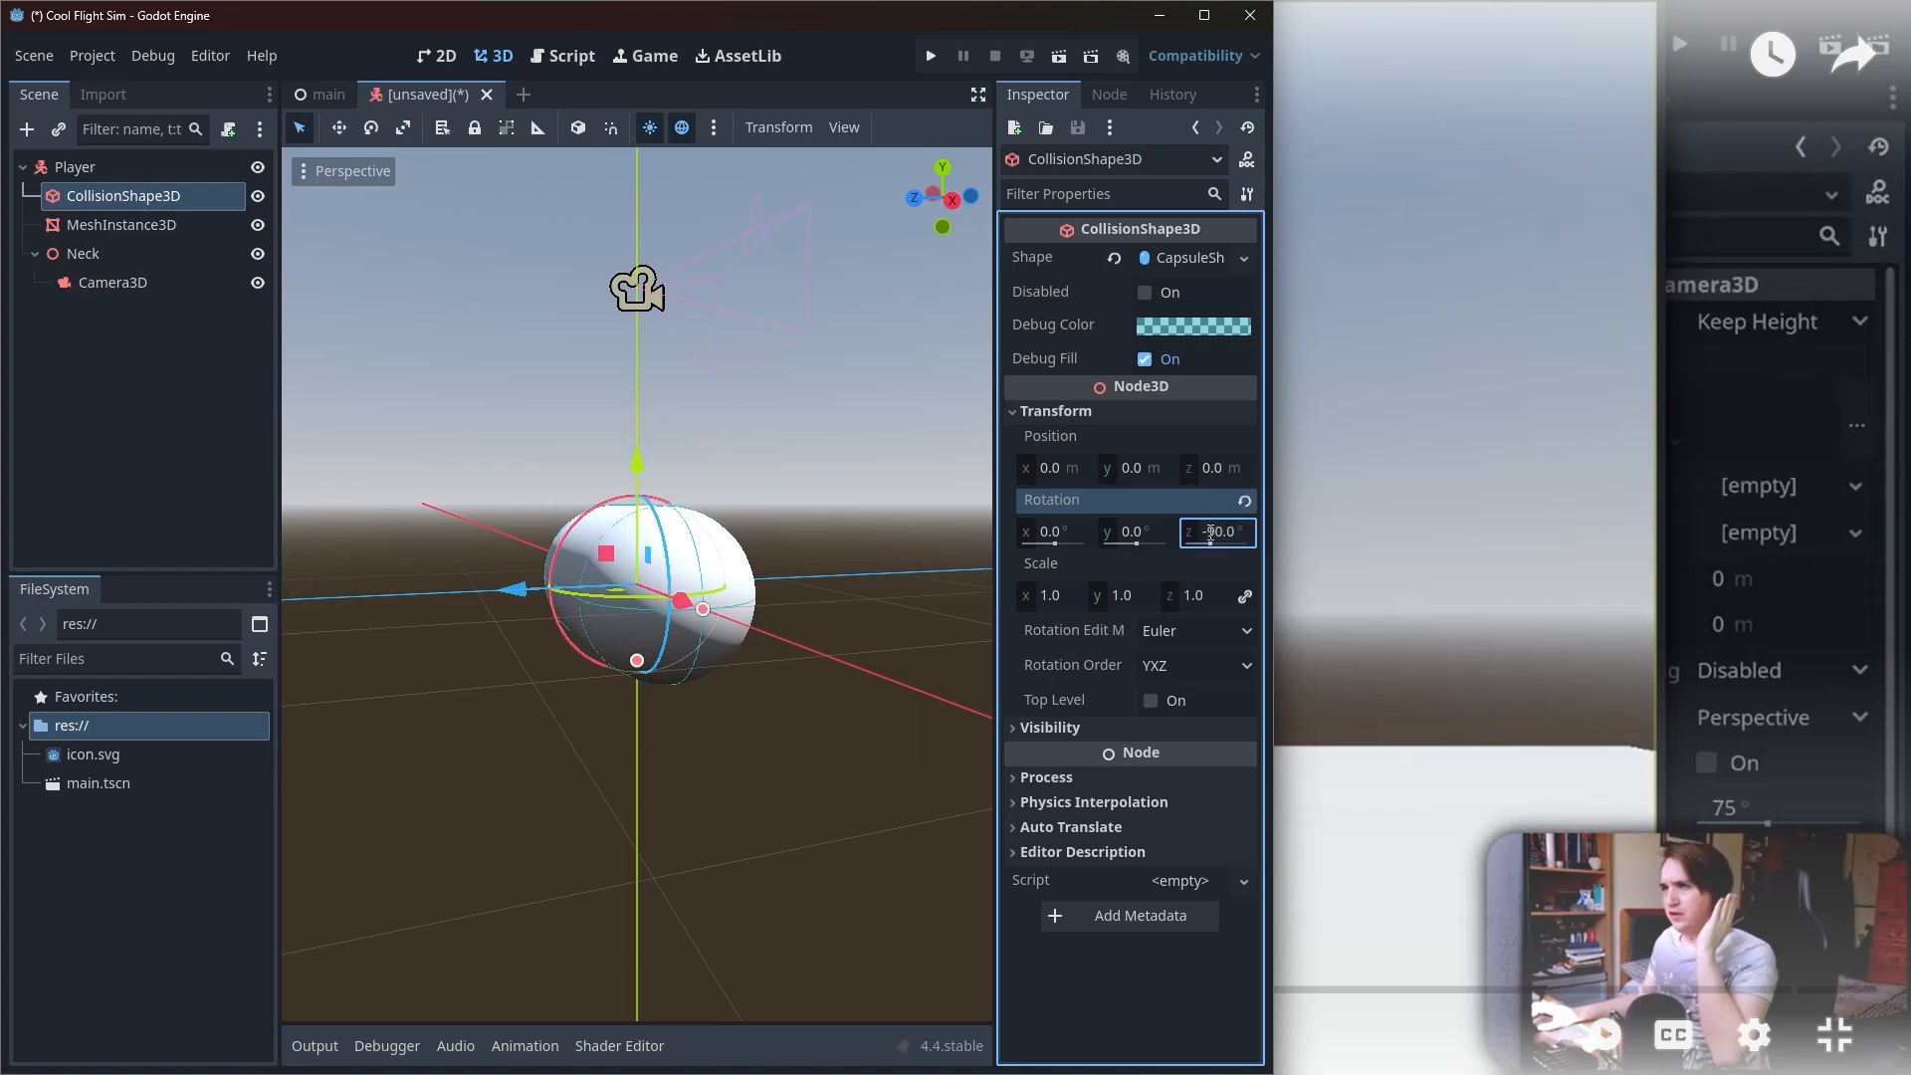
middle_click_drag(980, 452, 326, 457)
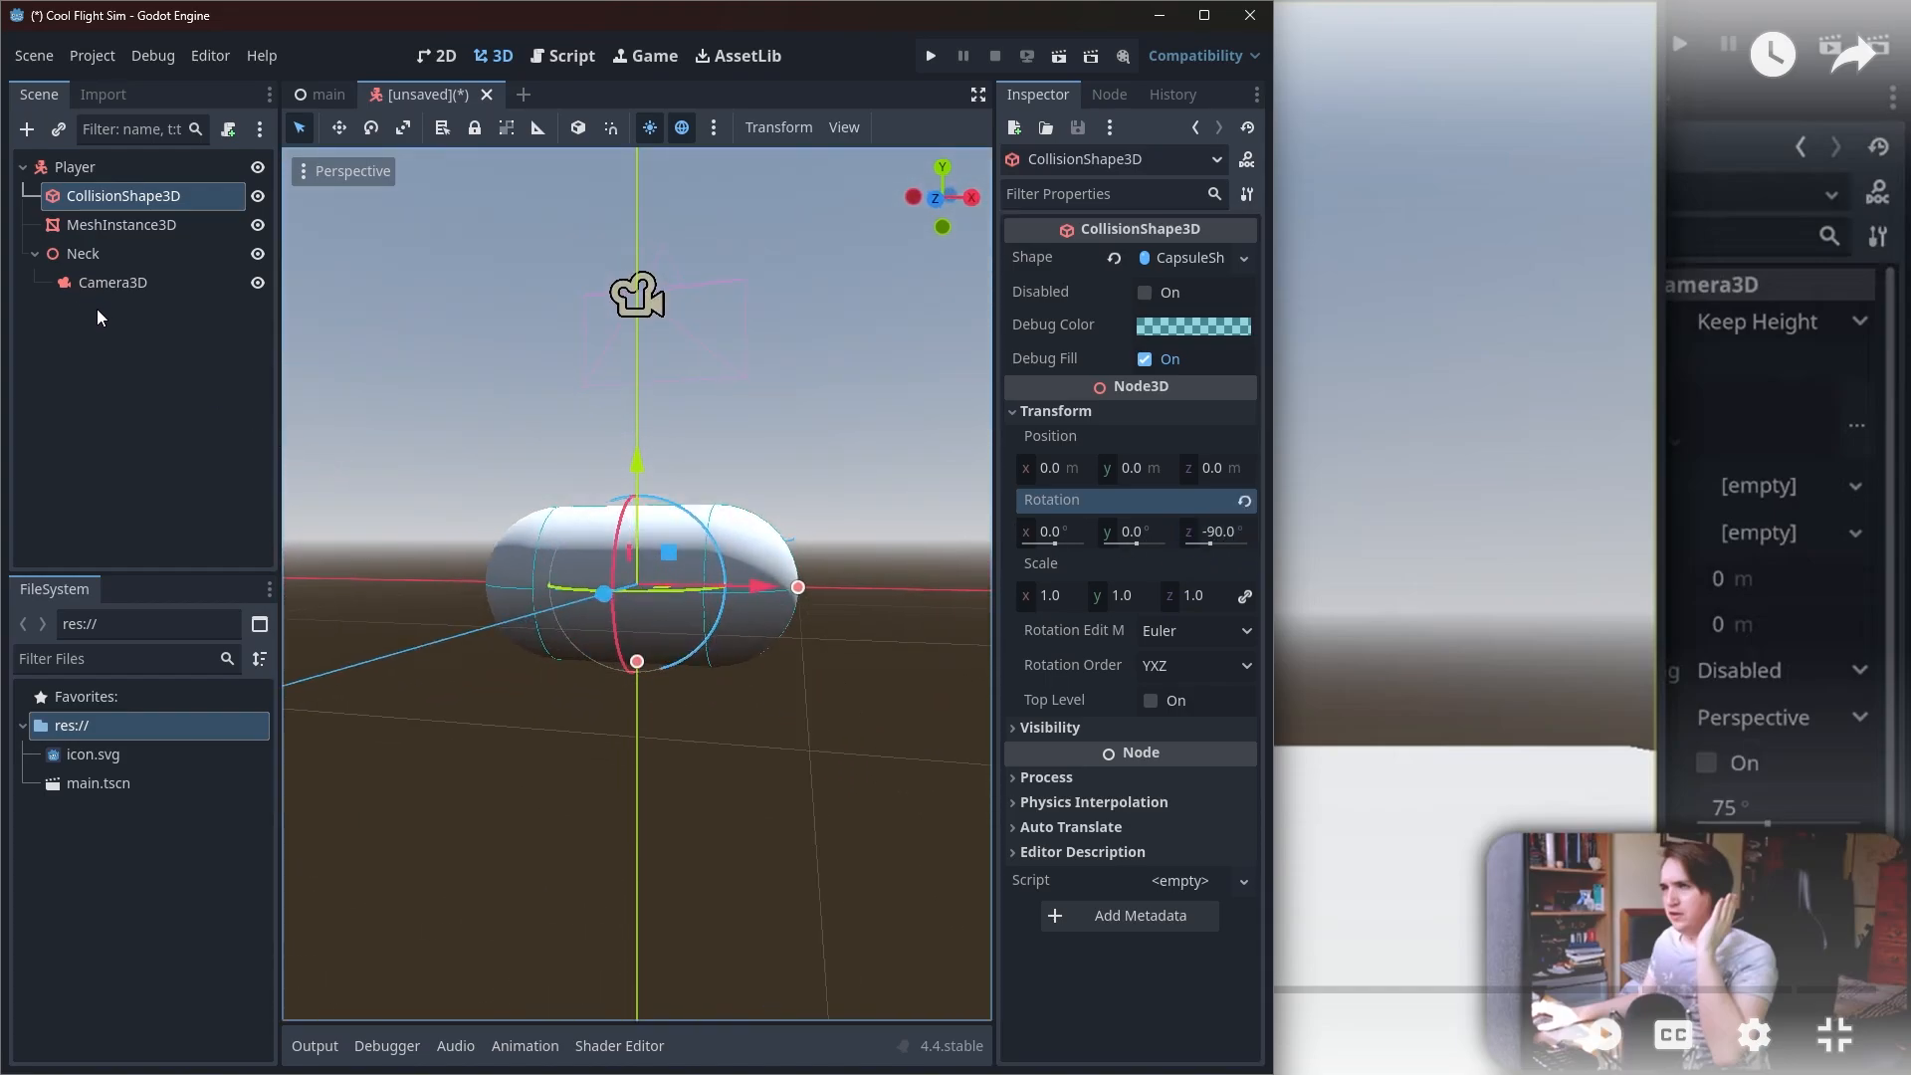
Step: Select the Camera3D and lower it about 1.74 m to the middle of the capsule, undoing a trial rotation first
left_click(142, 283)
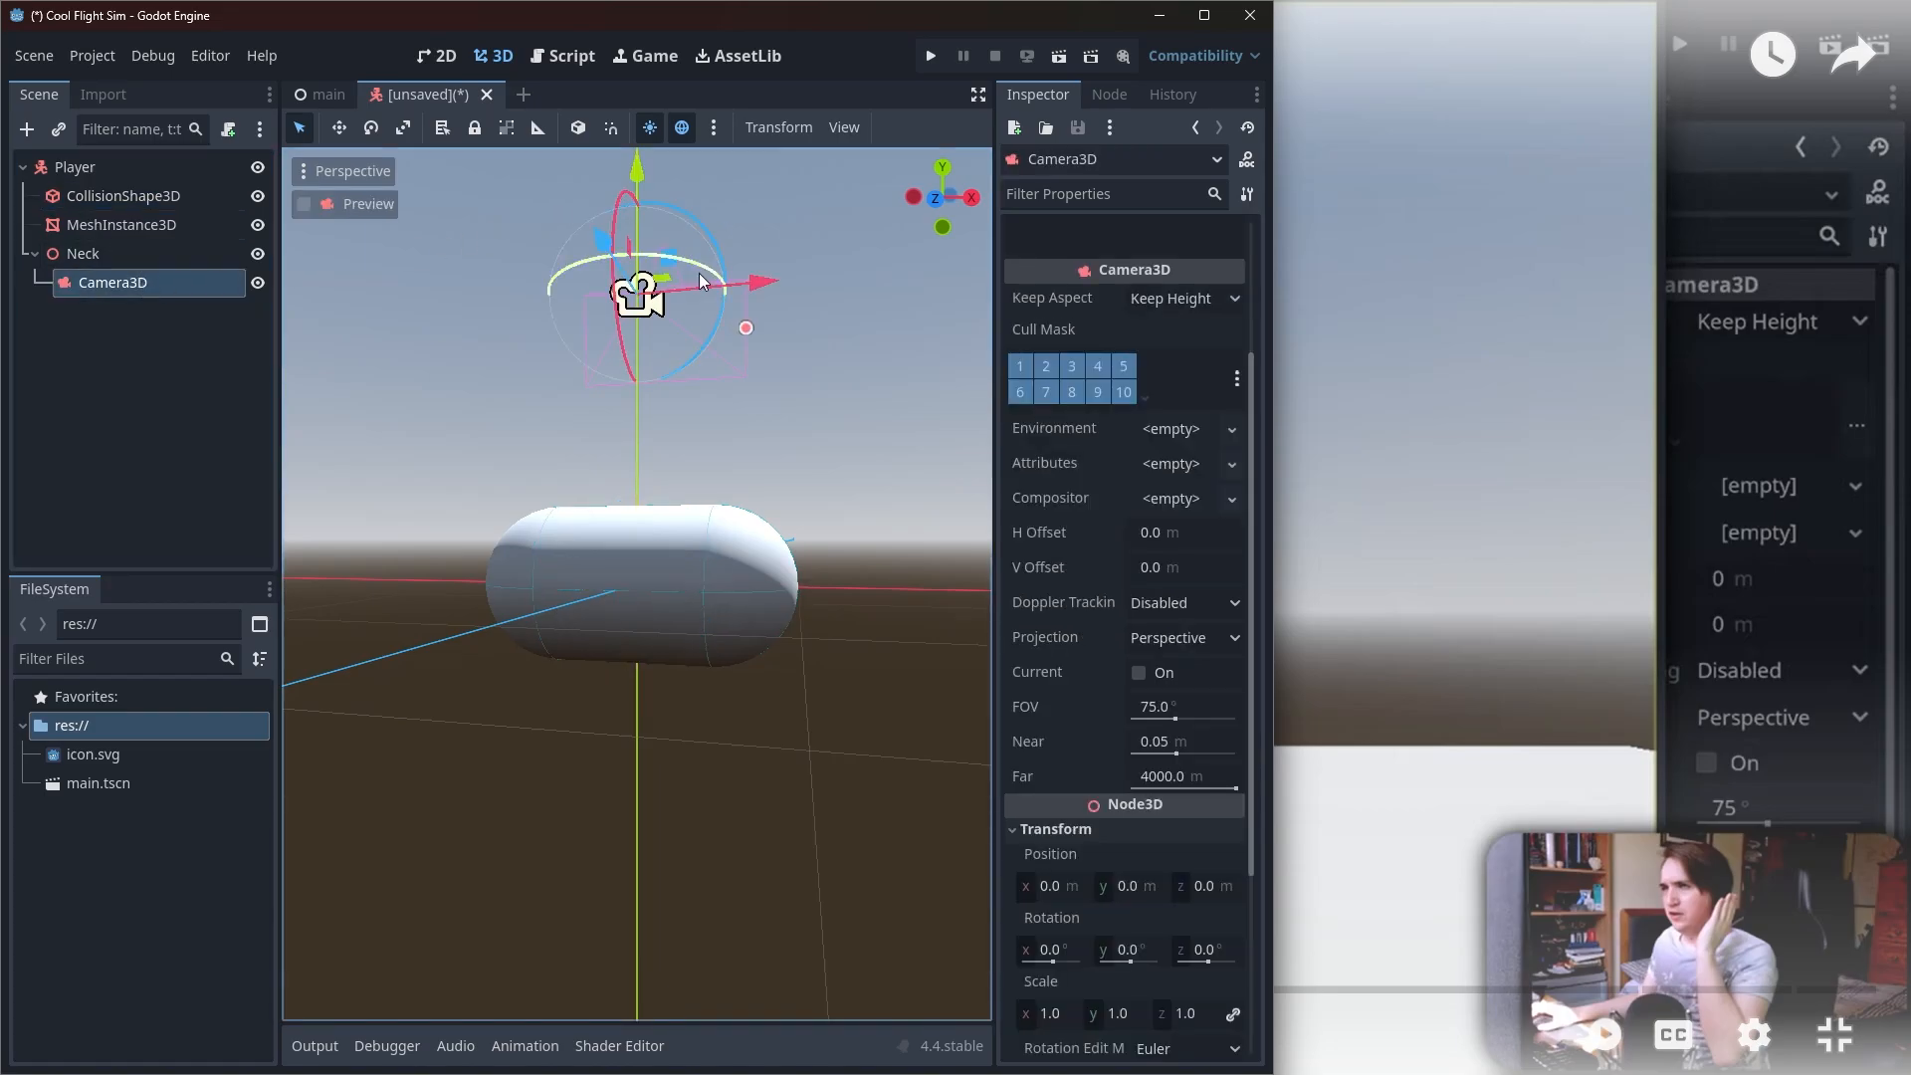
left_click_drag(695, 269, 492, 284)
key("ctrl+z")
left_click_drag(636, 162, 648, 451)
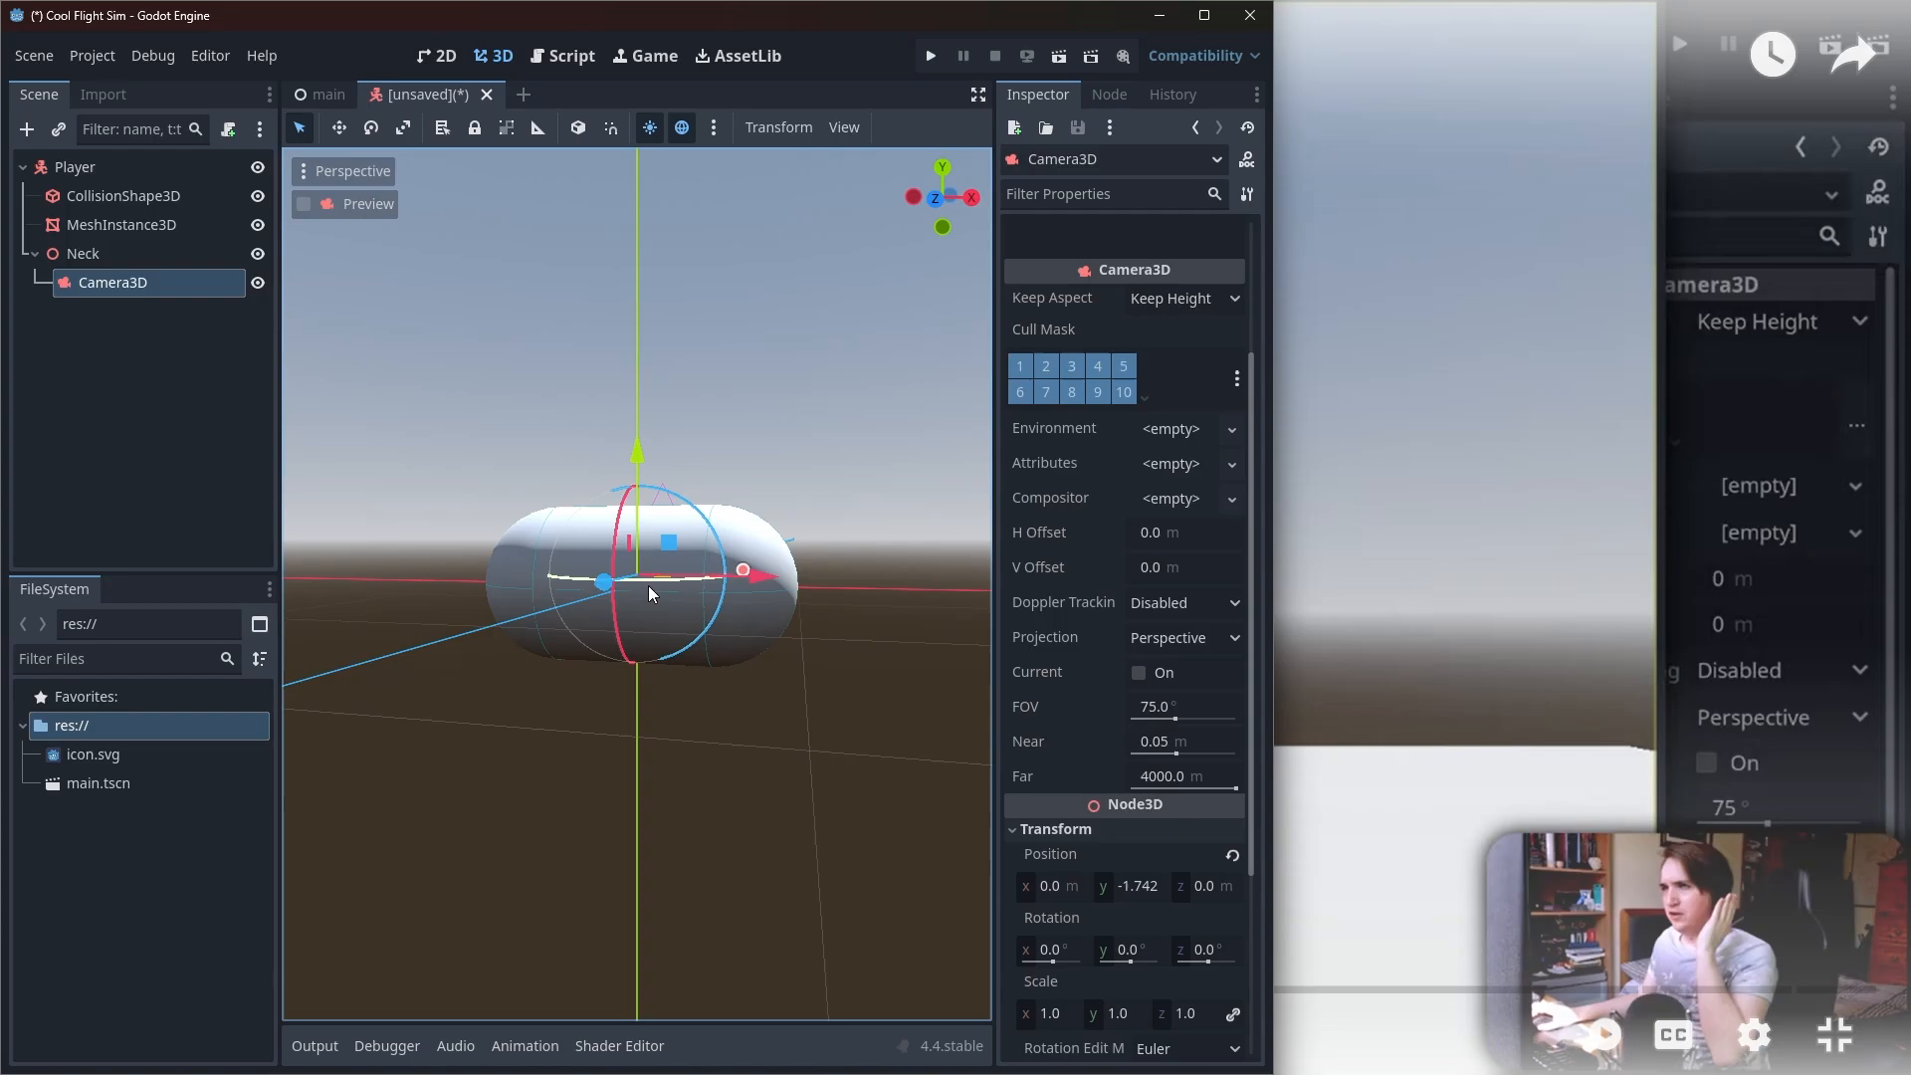
Step: Rotate the Camera3D around the vertical axis and set its Y rotation to exactly -90 degrees
mouse_move(648, 585)
left_mouse_down()
mouse_move(537, 583)
mouse_move(657, 574)
left_mouse_up()
left_click(1137, 954)
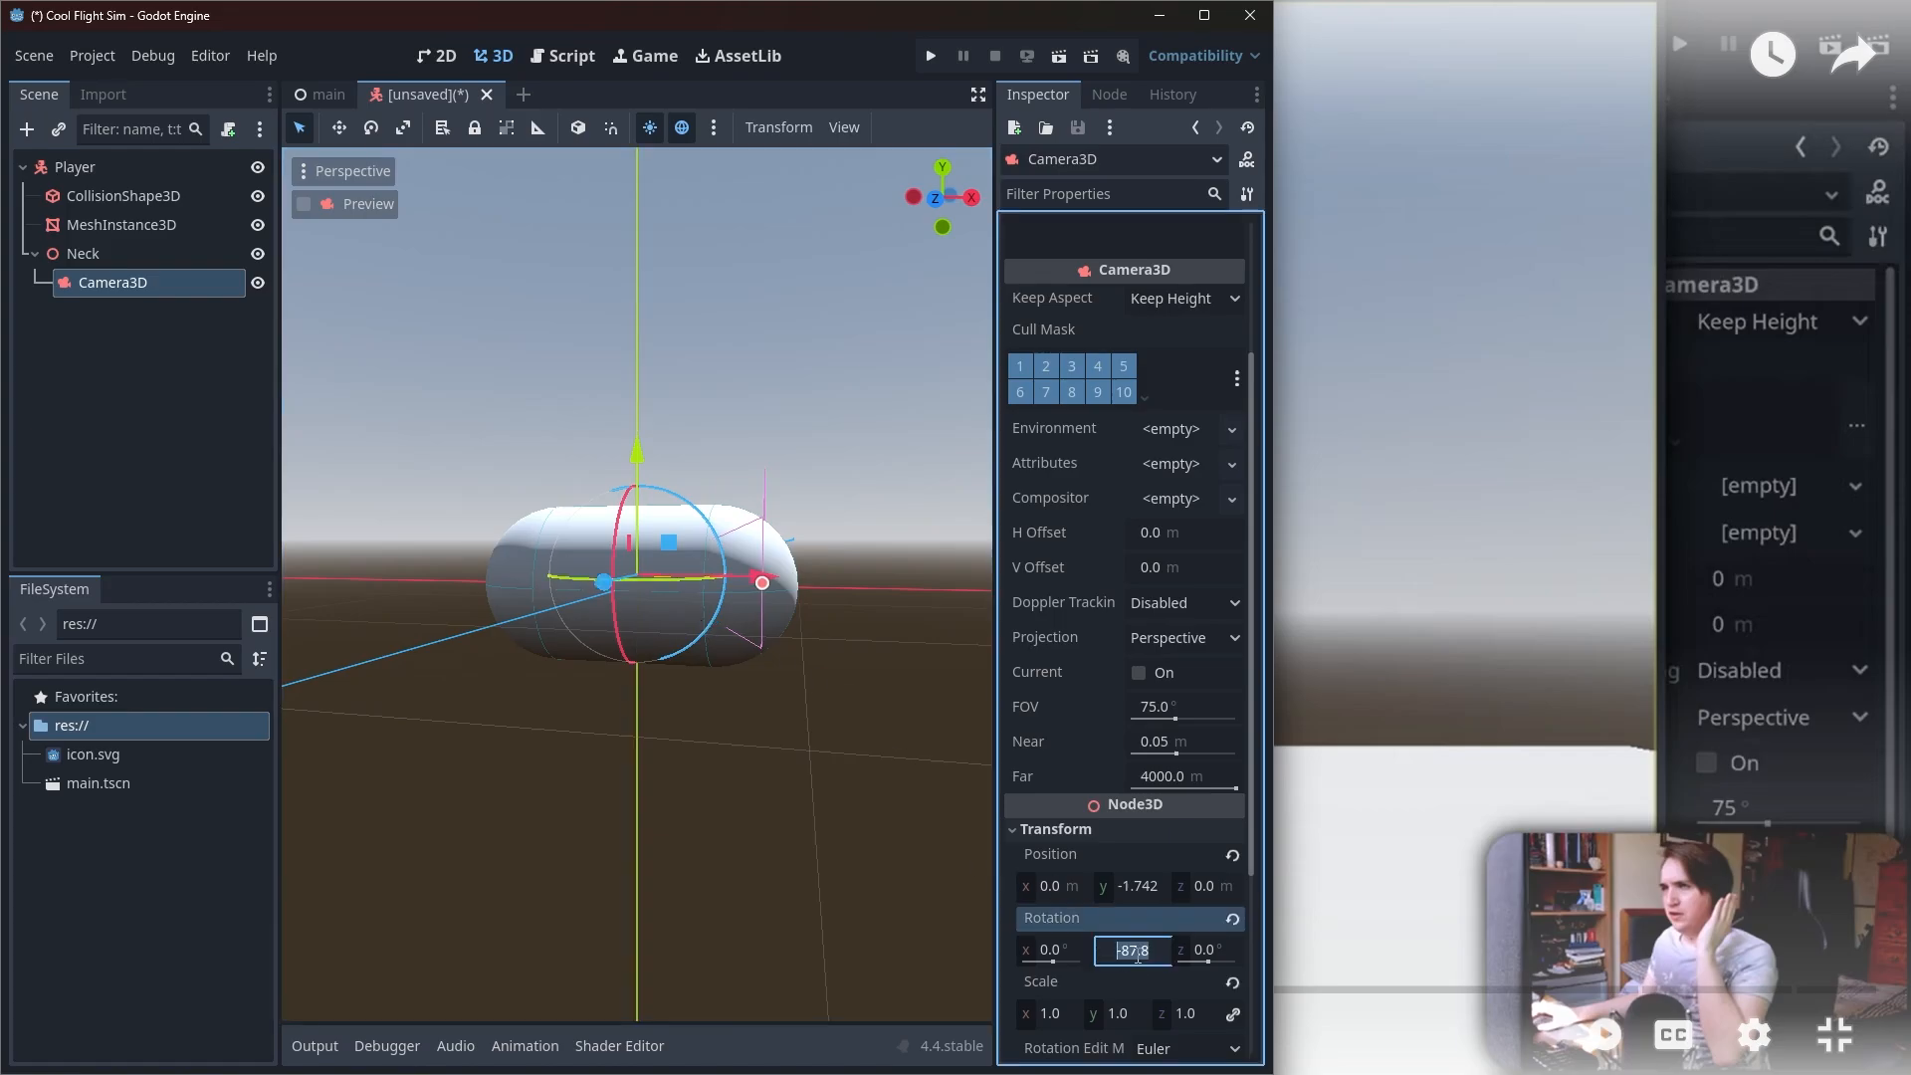
type("-90")
key("Return")
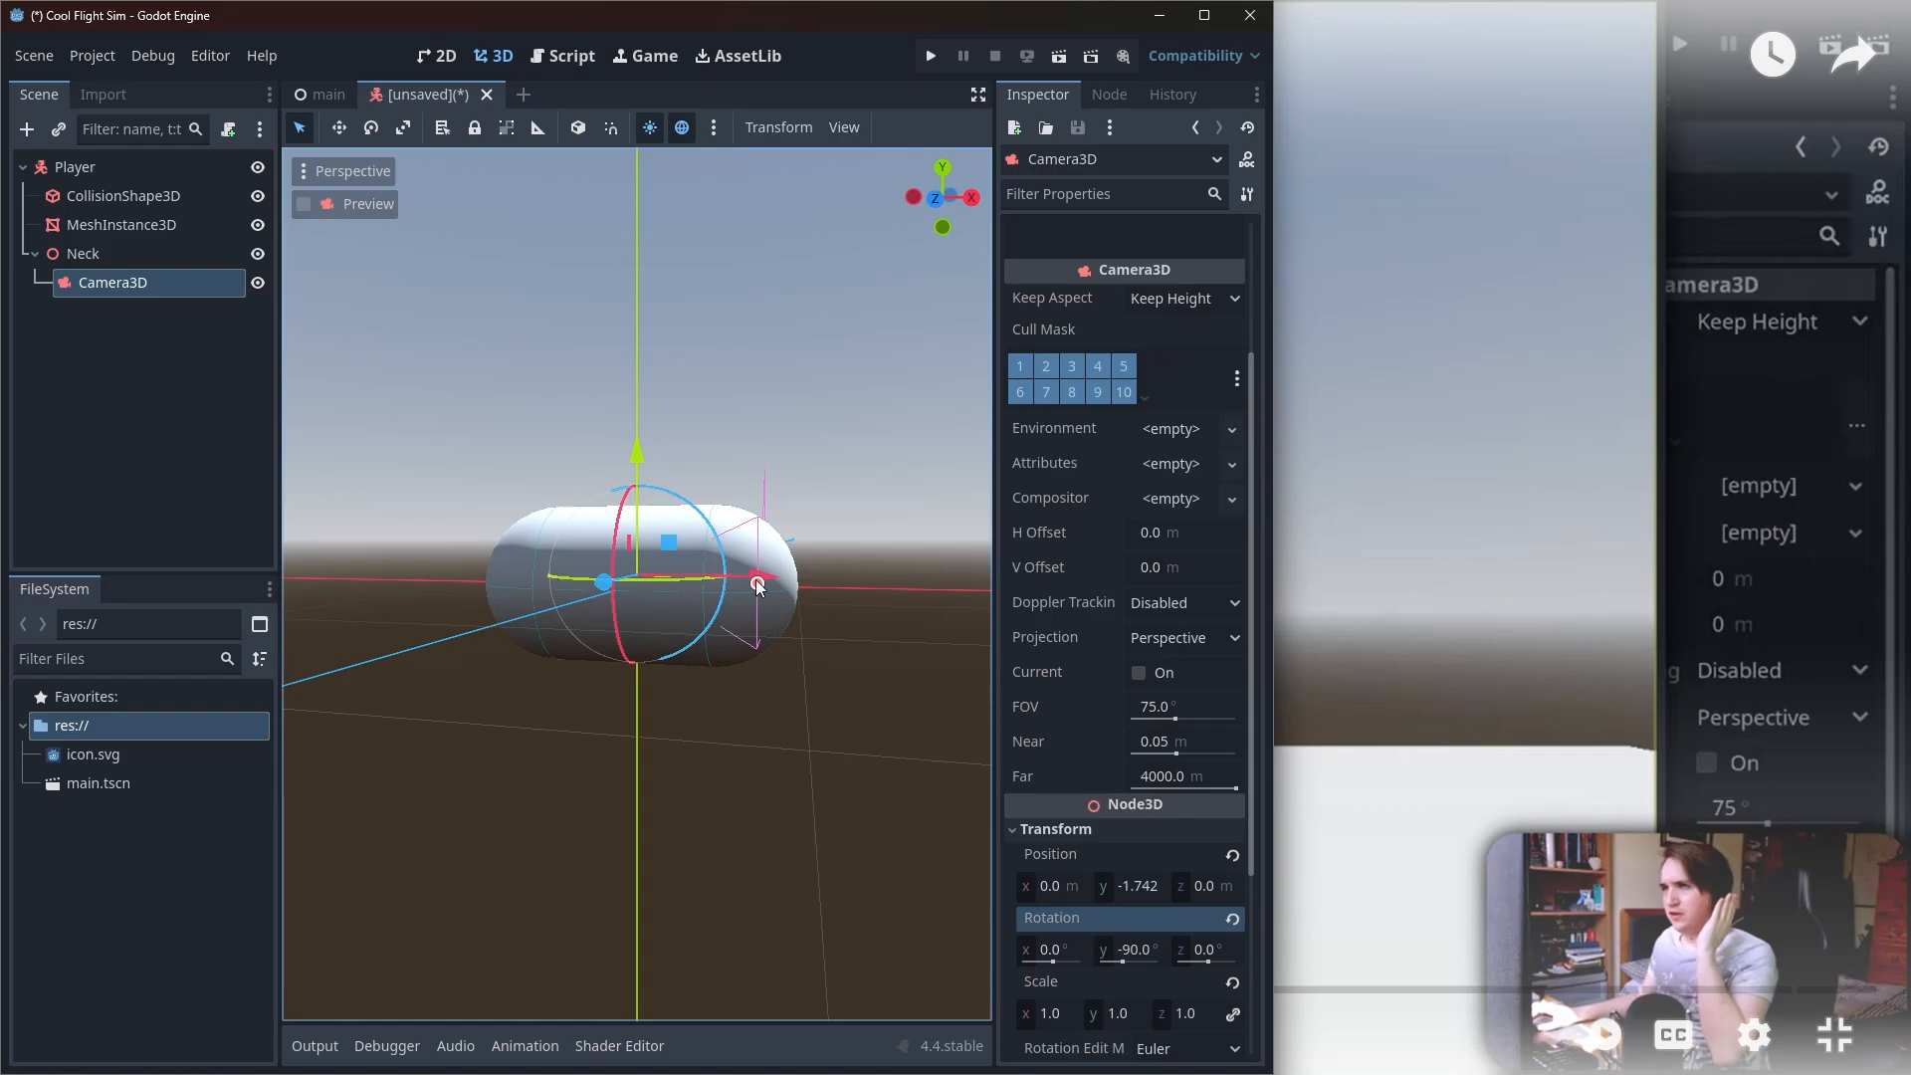
Step: Move the Camera3D about 0.77 m along the X axis to the capsule's end, and check its preview
left_click_drag(757, 585, 894, 595)
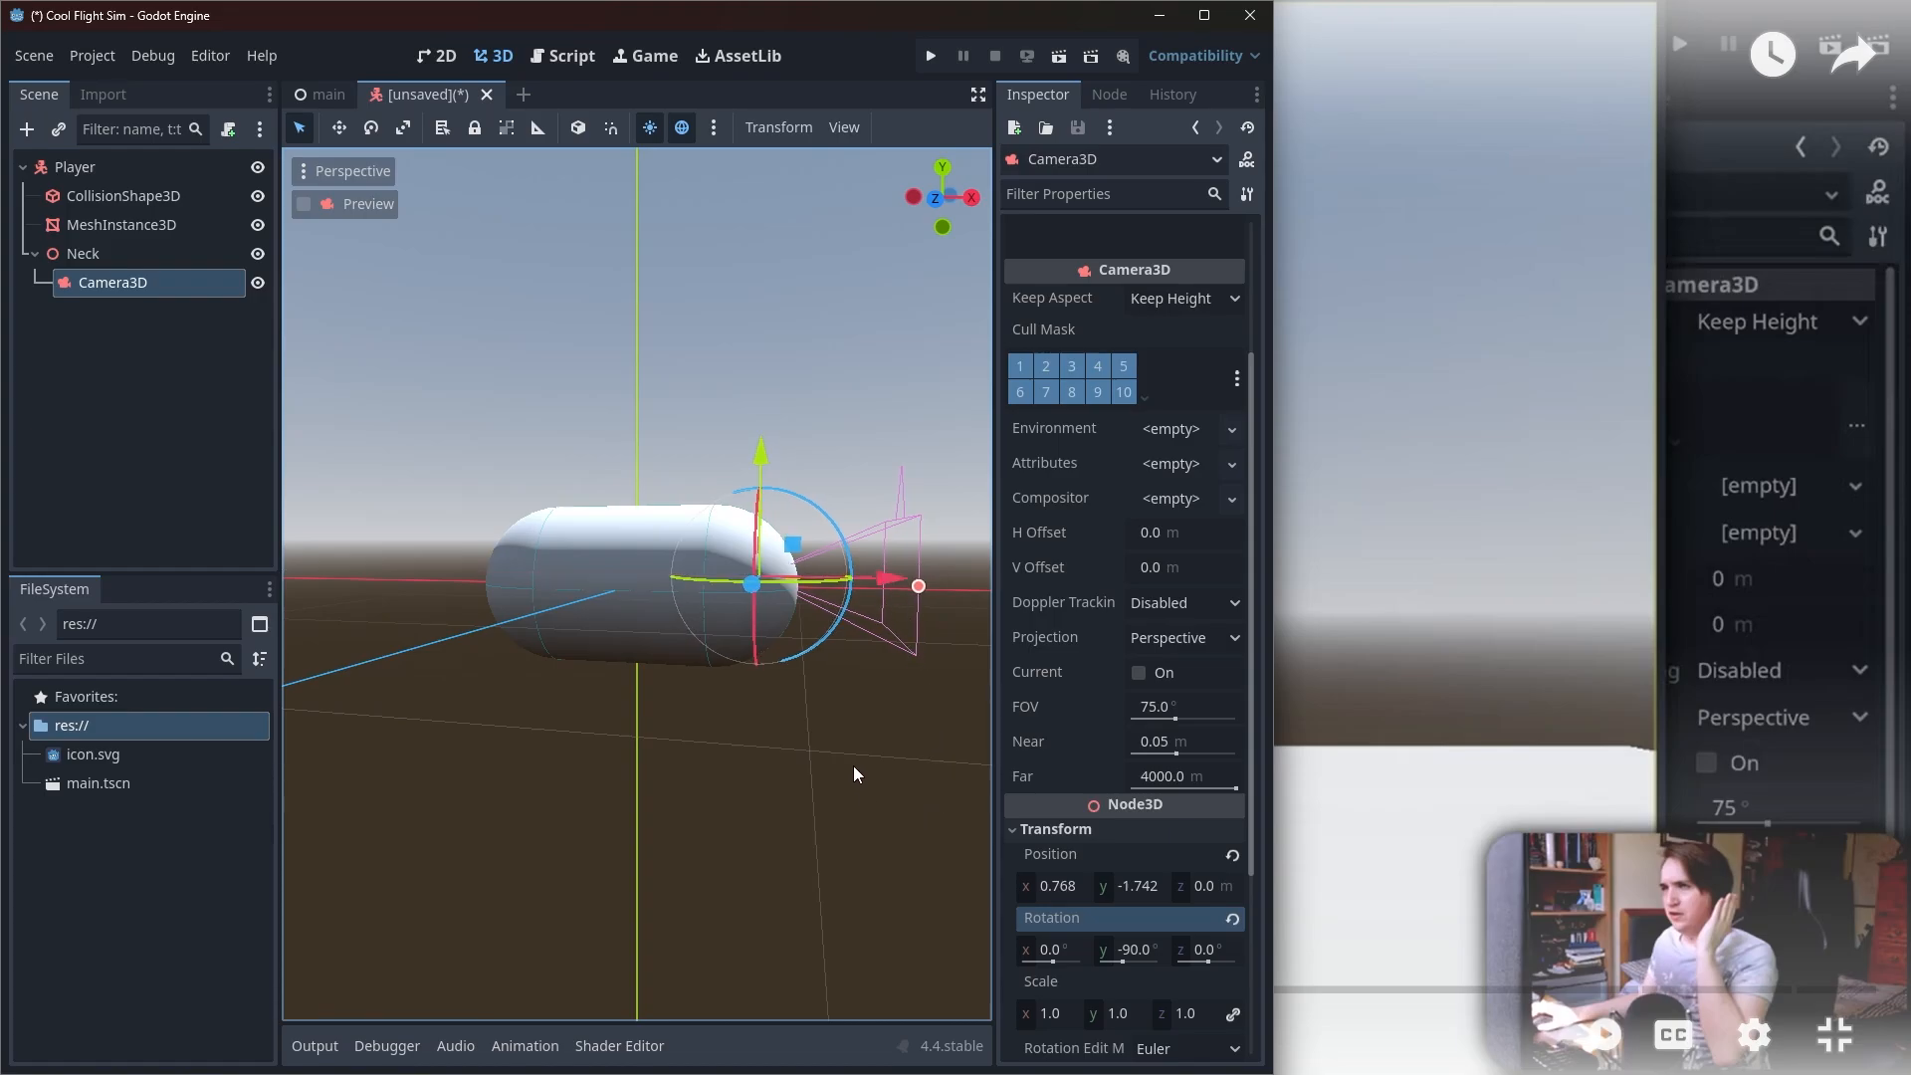
middle_click_drag(852, 767, 791, 776)
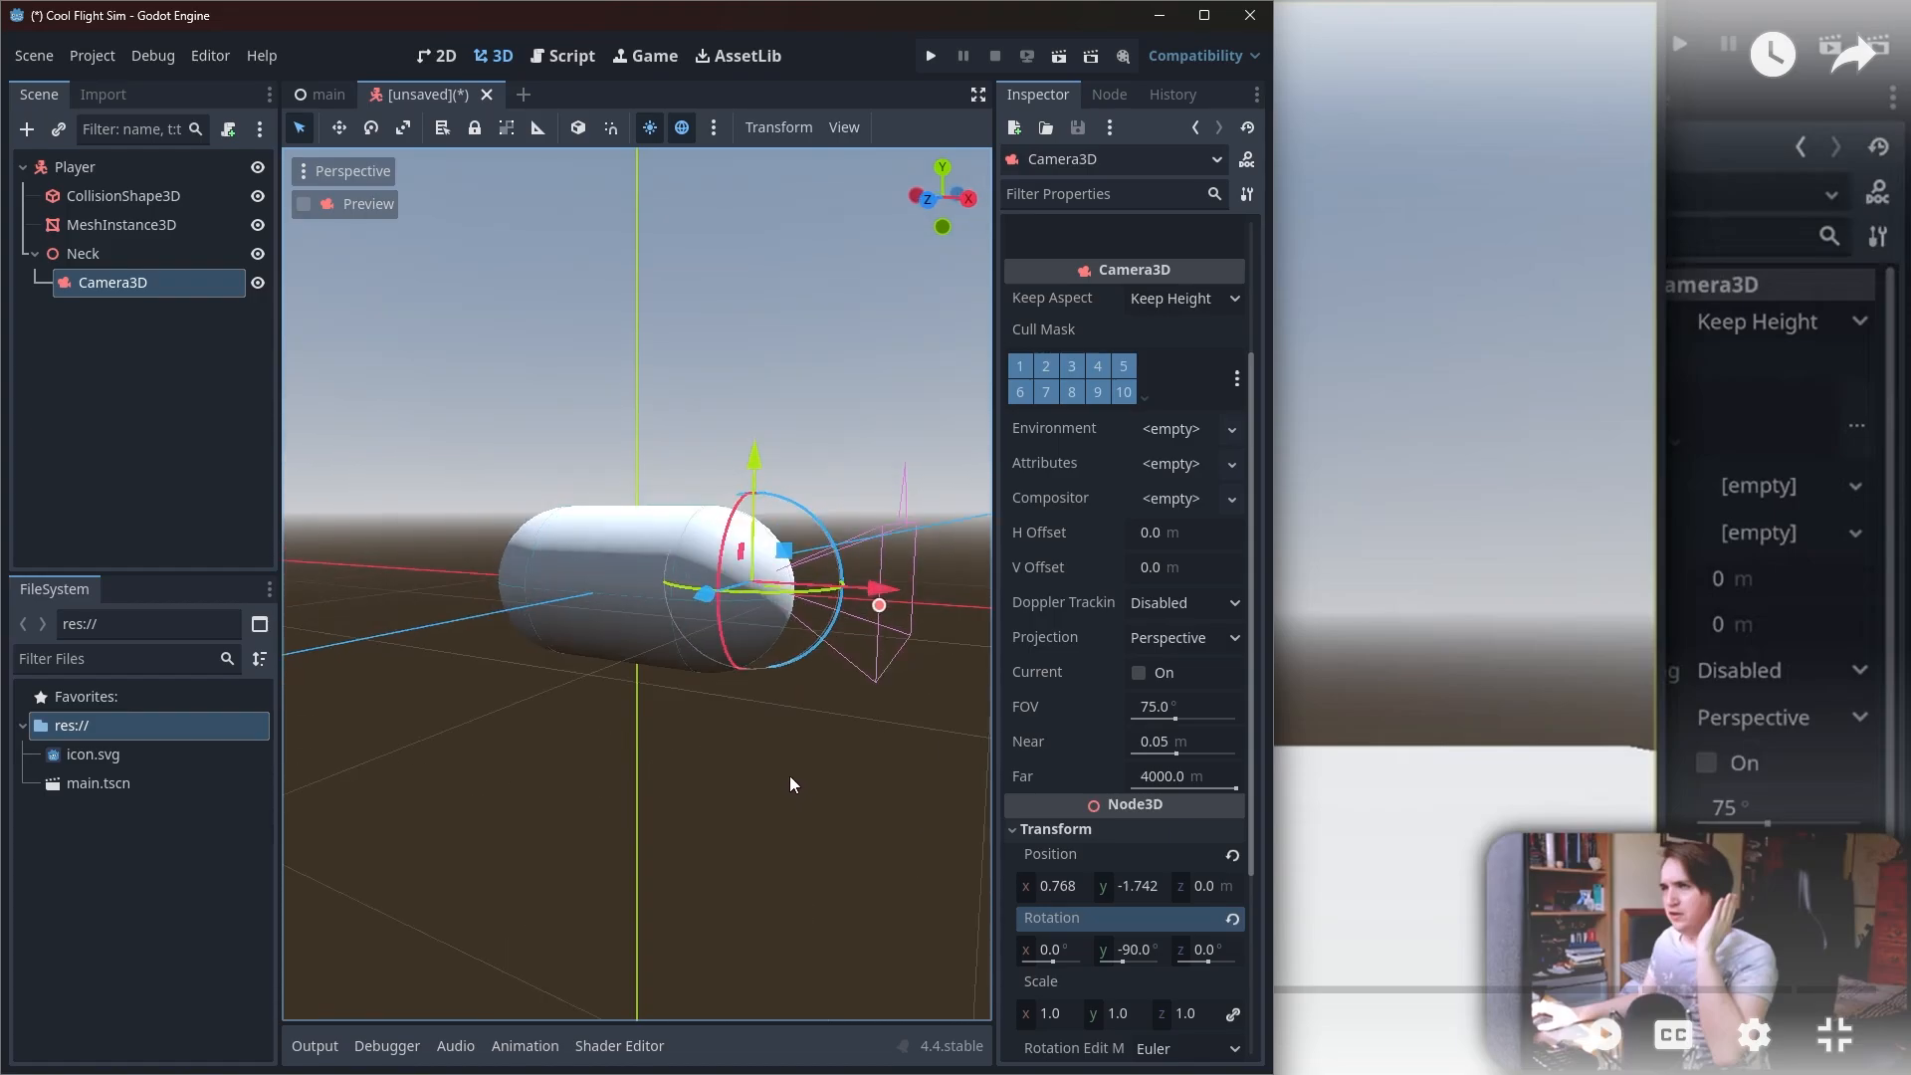
left_click(305, 204)
left_click(304, 204)
middle_click_drag(531, 683, 728, 782)
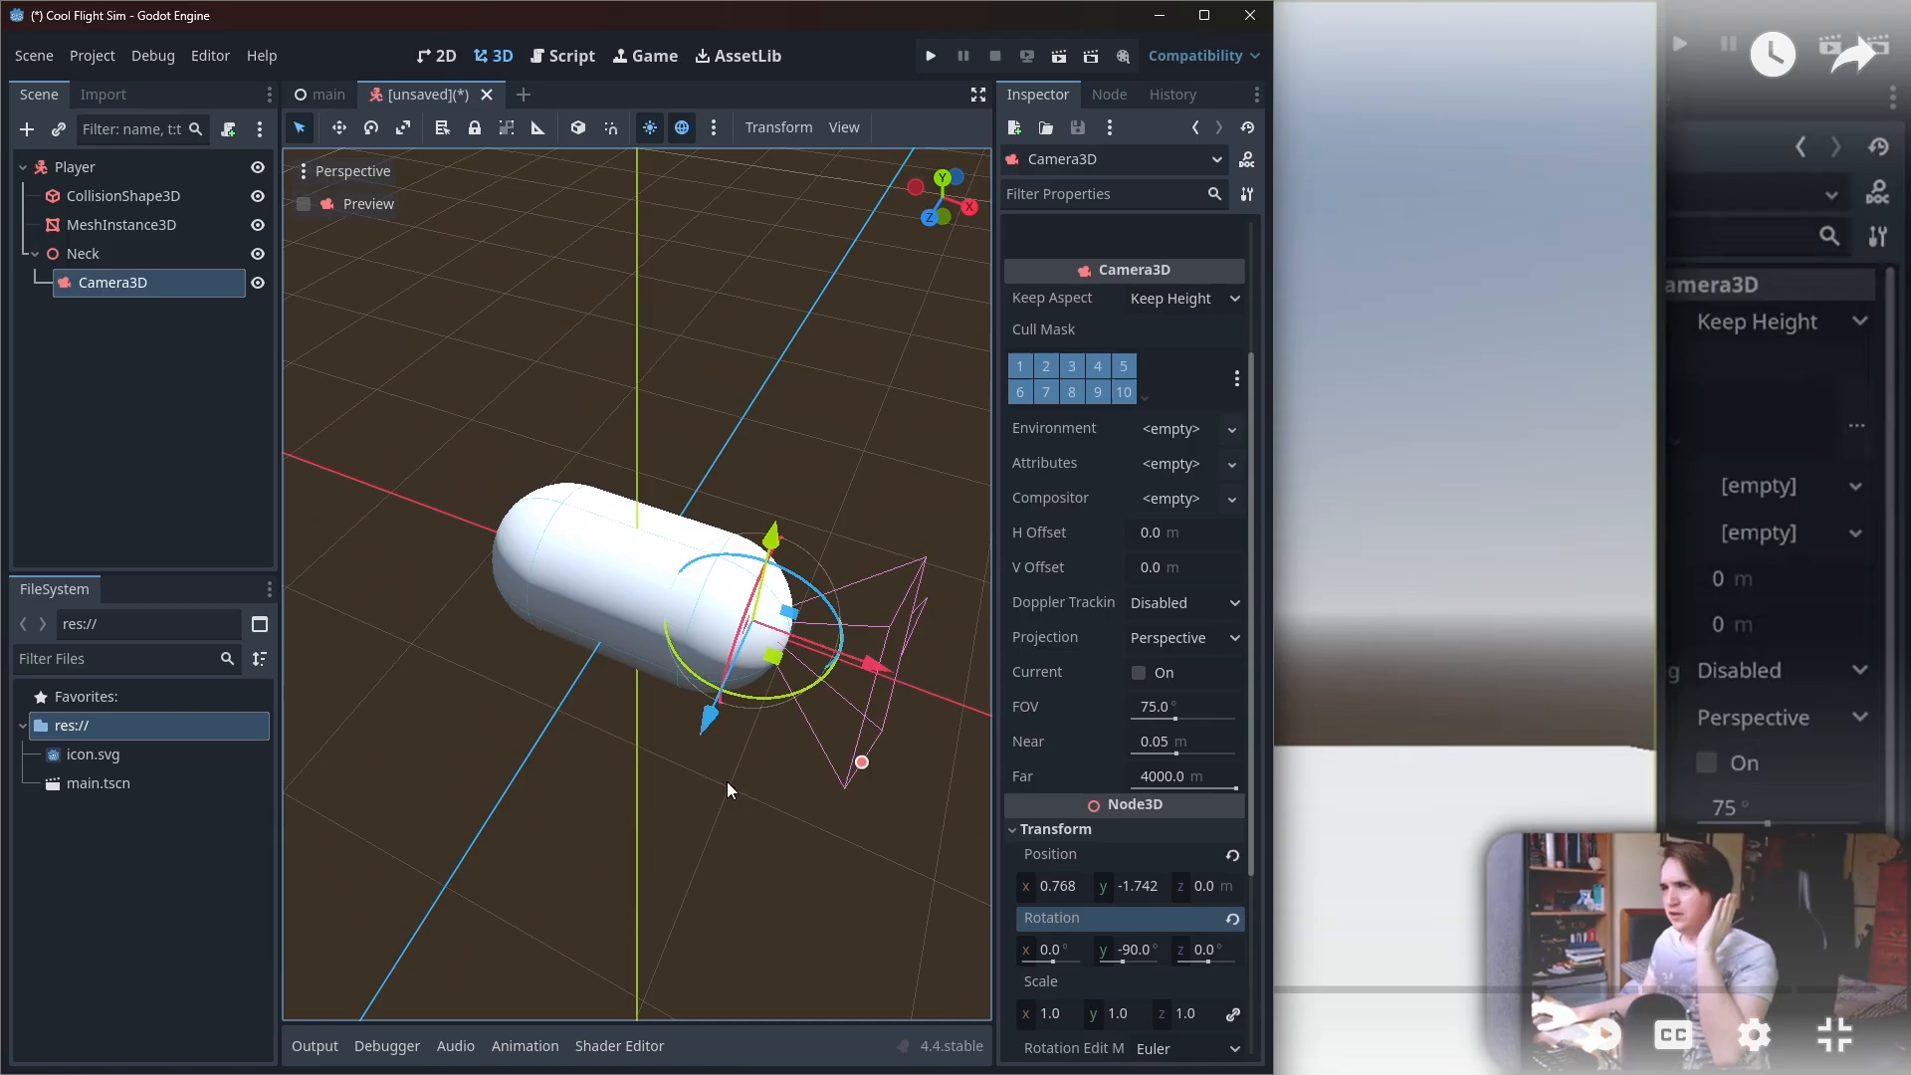
Step: Switch to the tutorial video in the browser to consult it, and return to Godot
left_click(1585, 382)
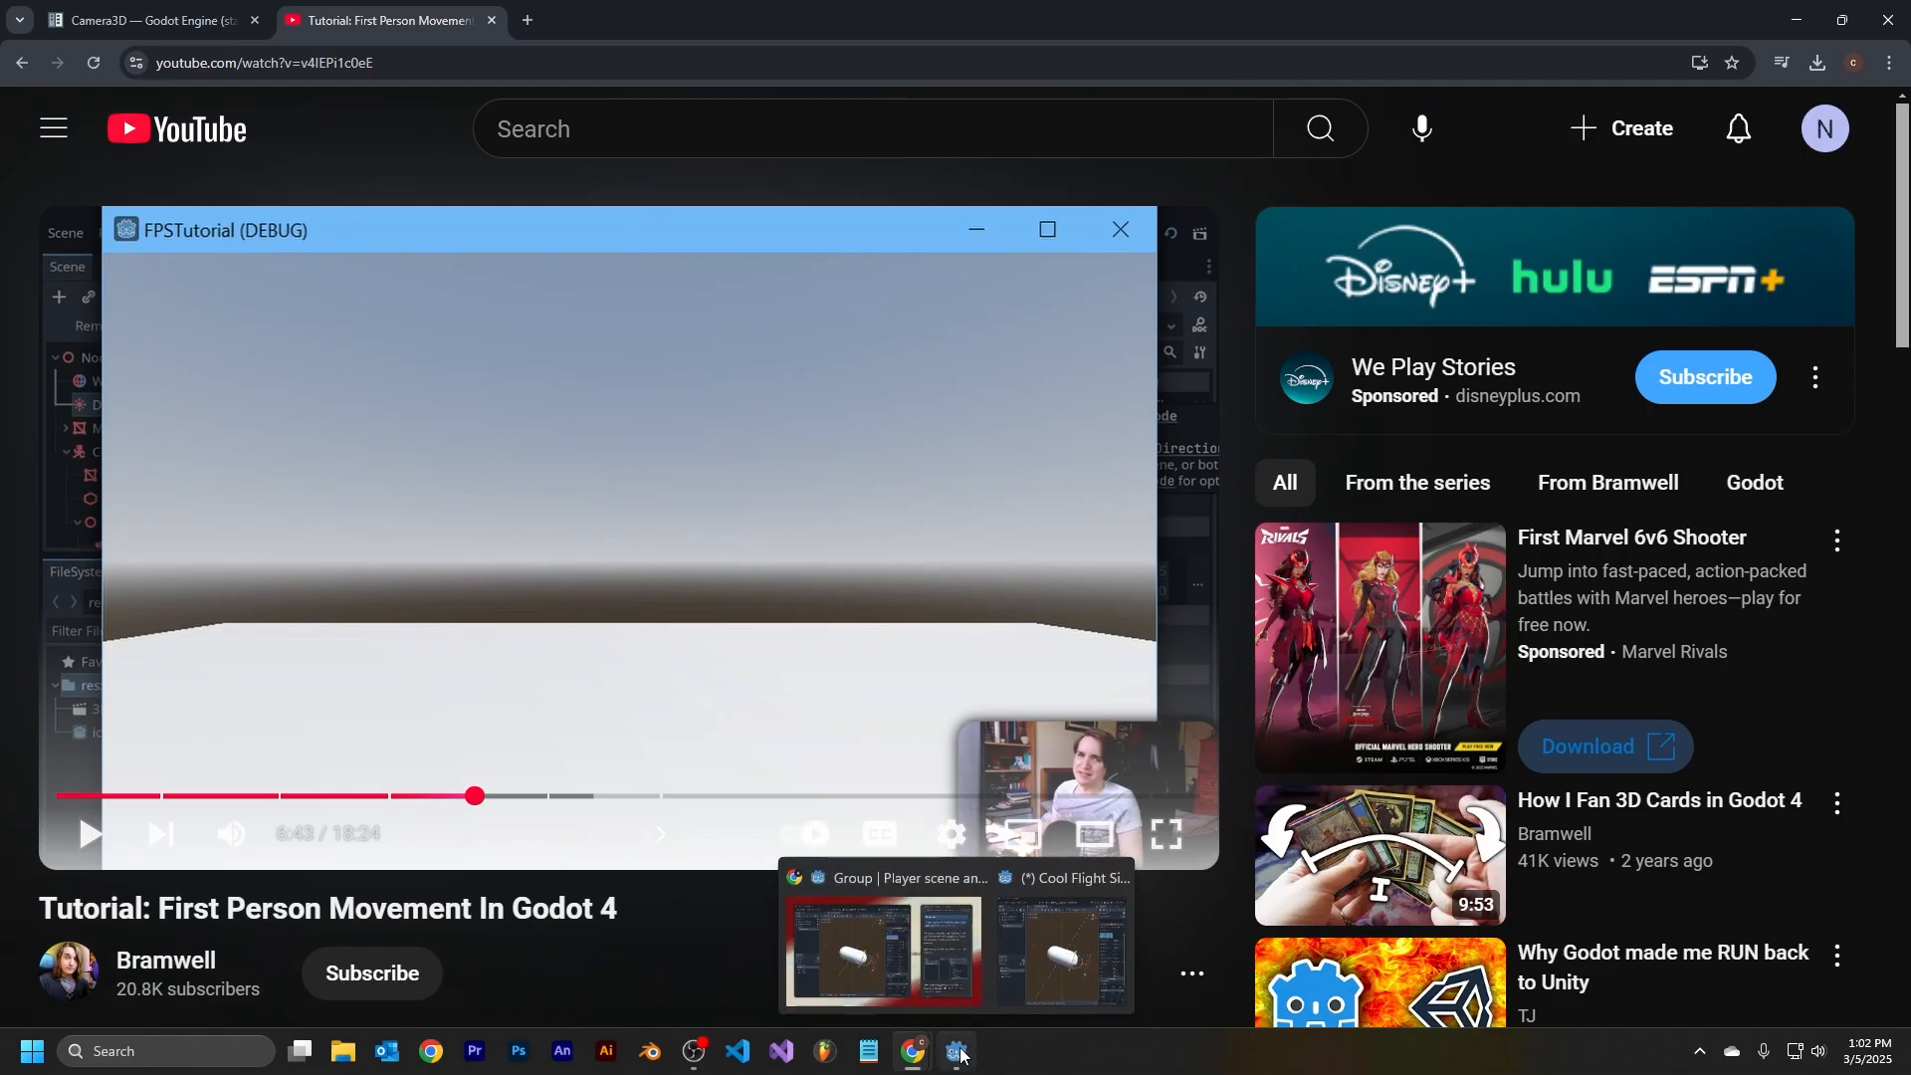
left_click(958, 1052)
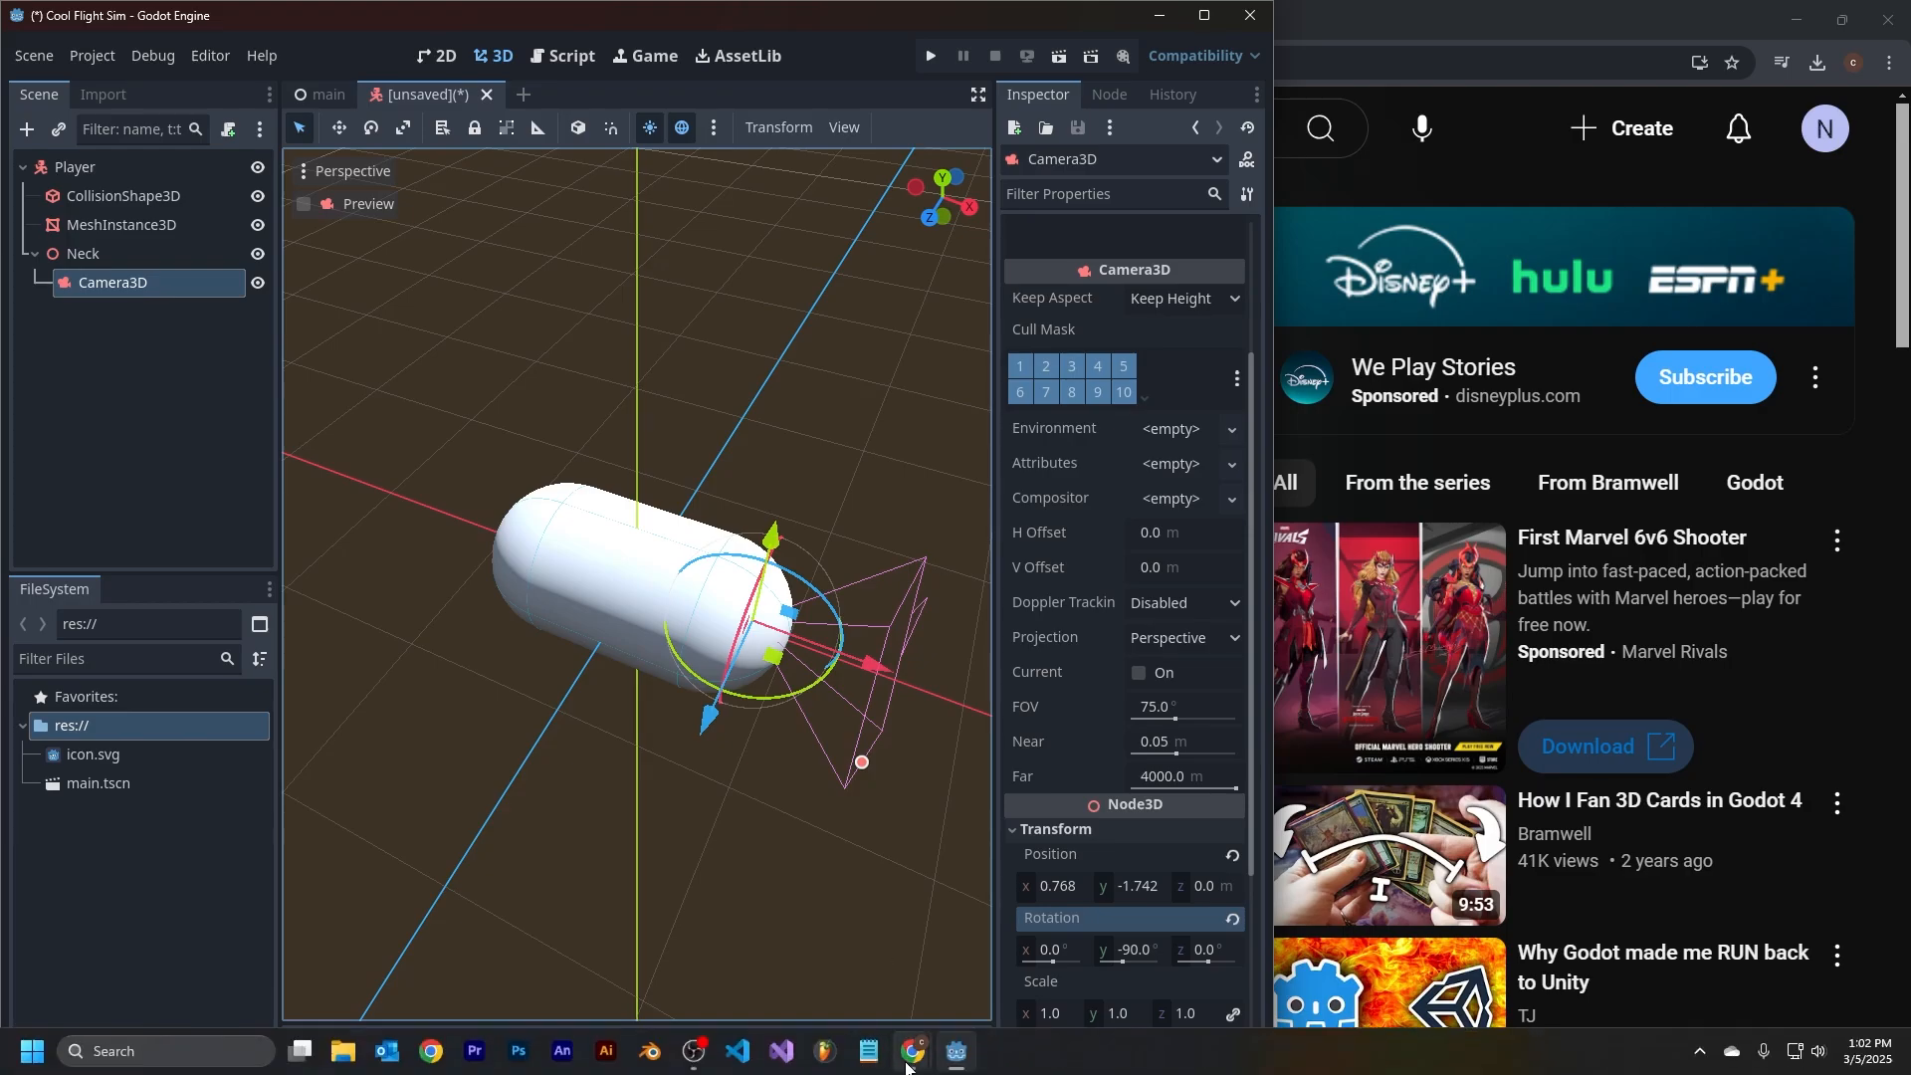
Step: Bring the browser window with the Godot documentation's player scene page to the front beside the editor
mouse_move(920, 1055)
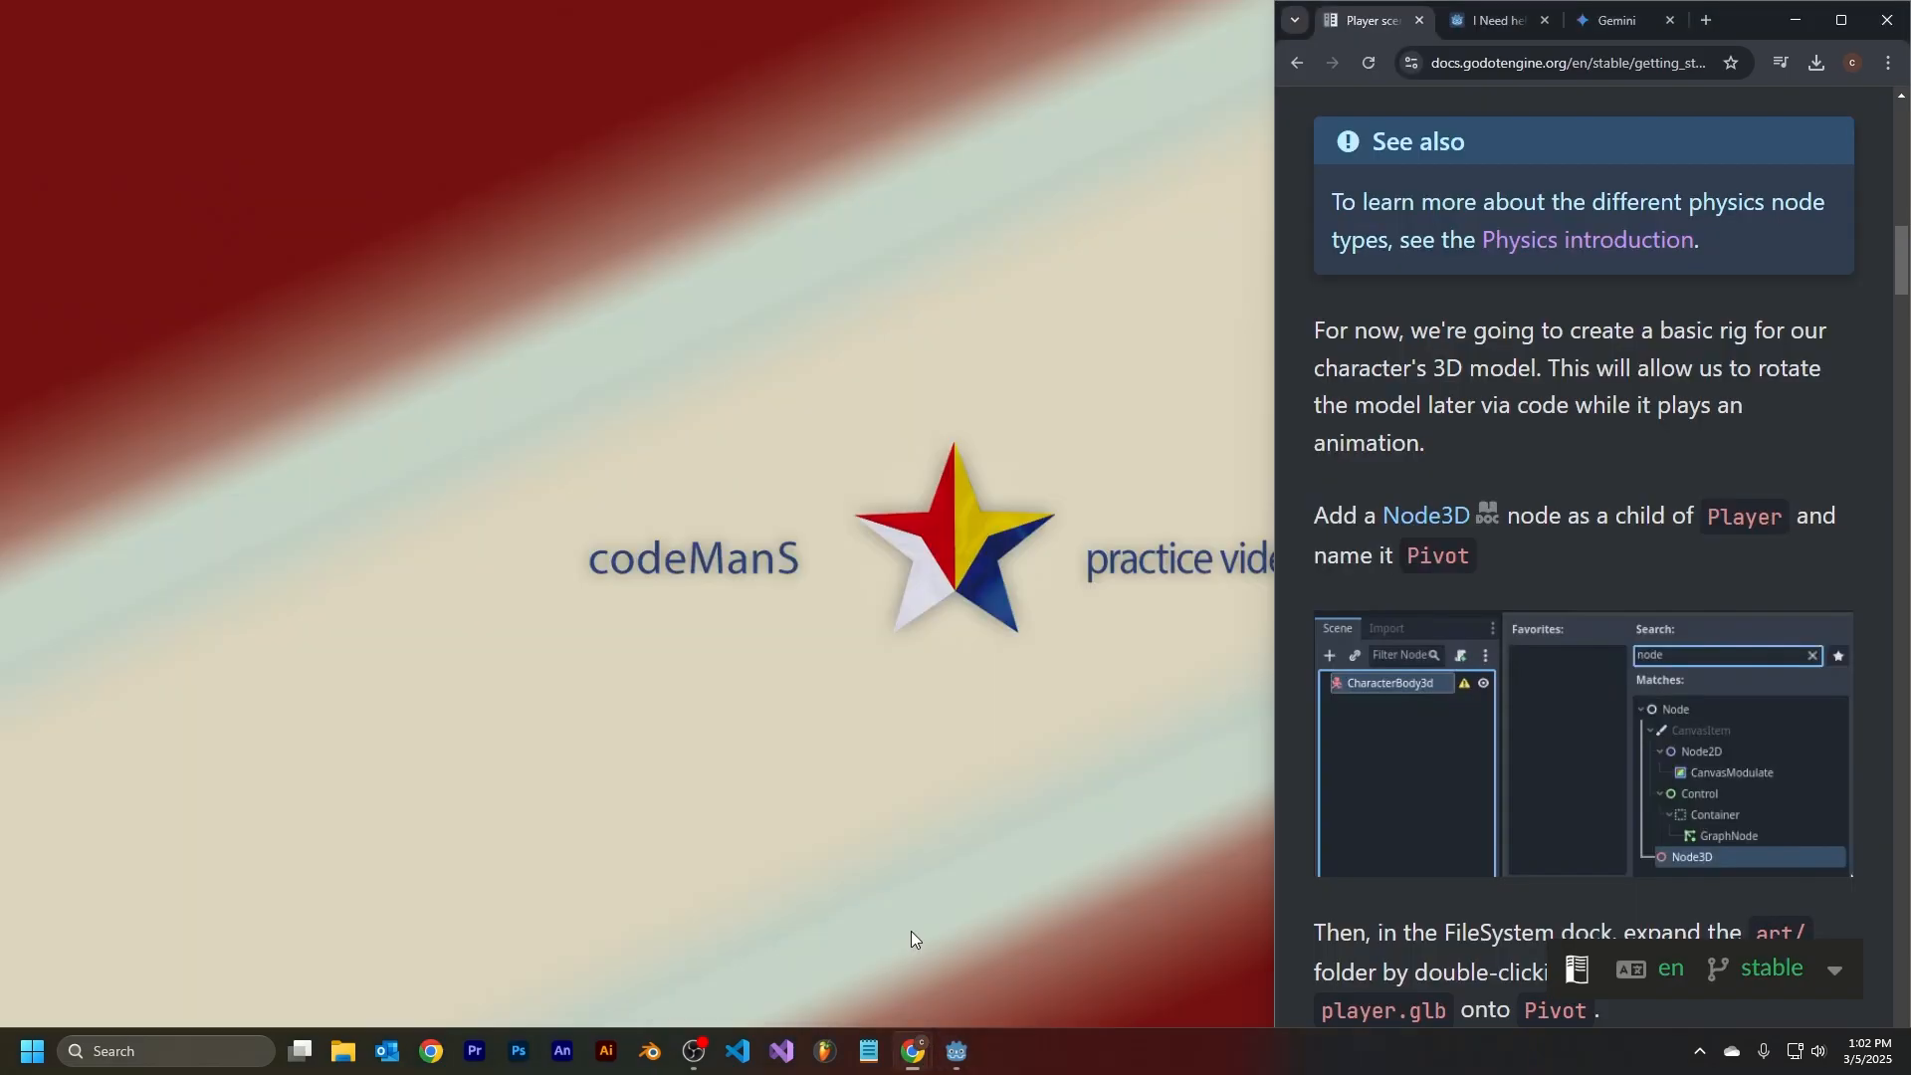
left_click(911, 929)
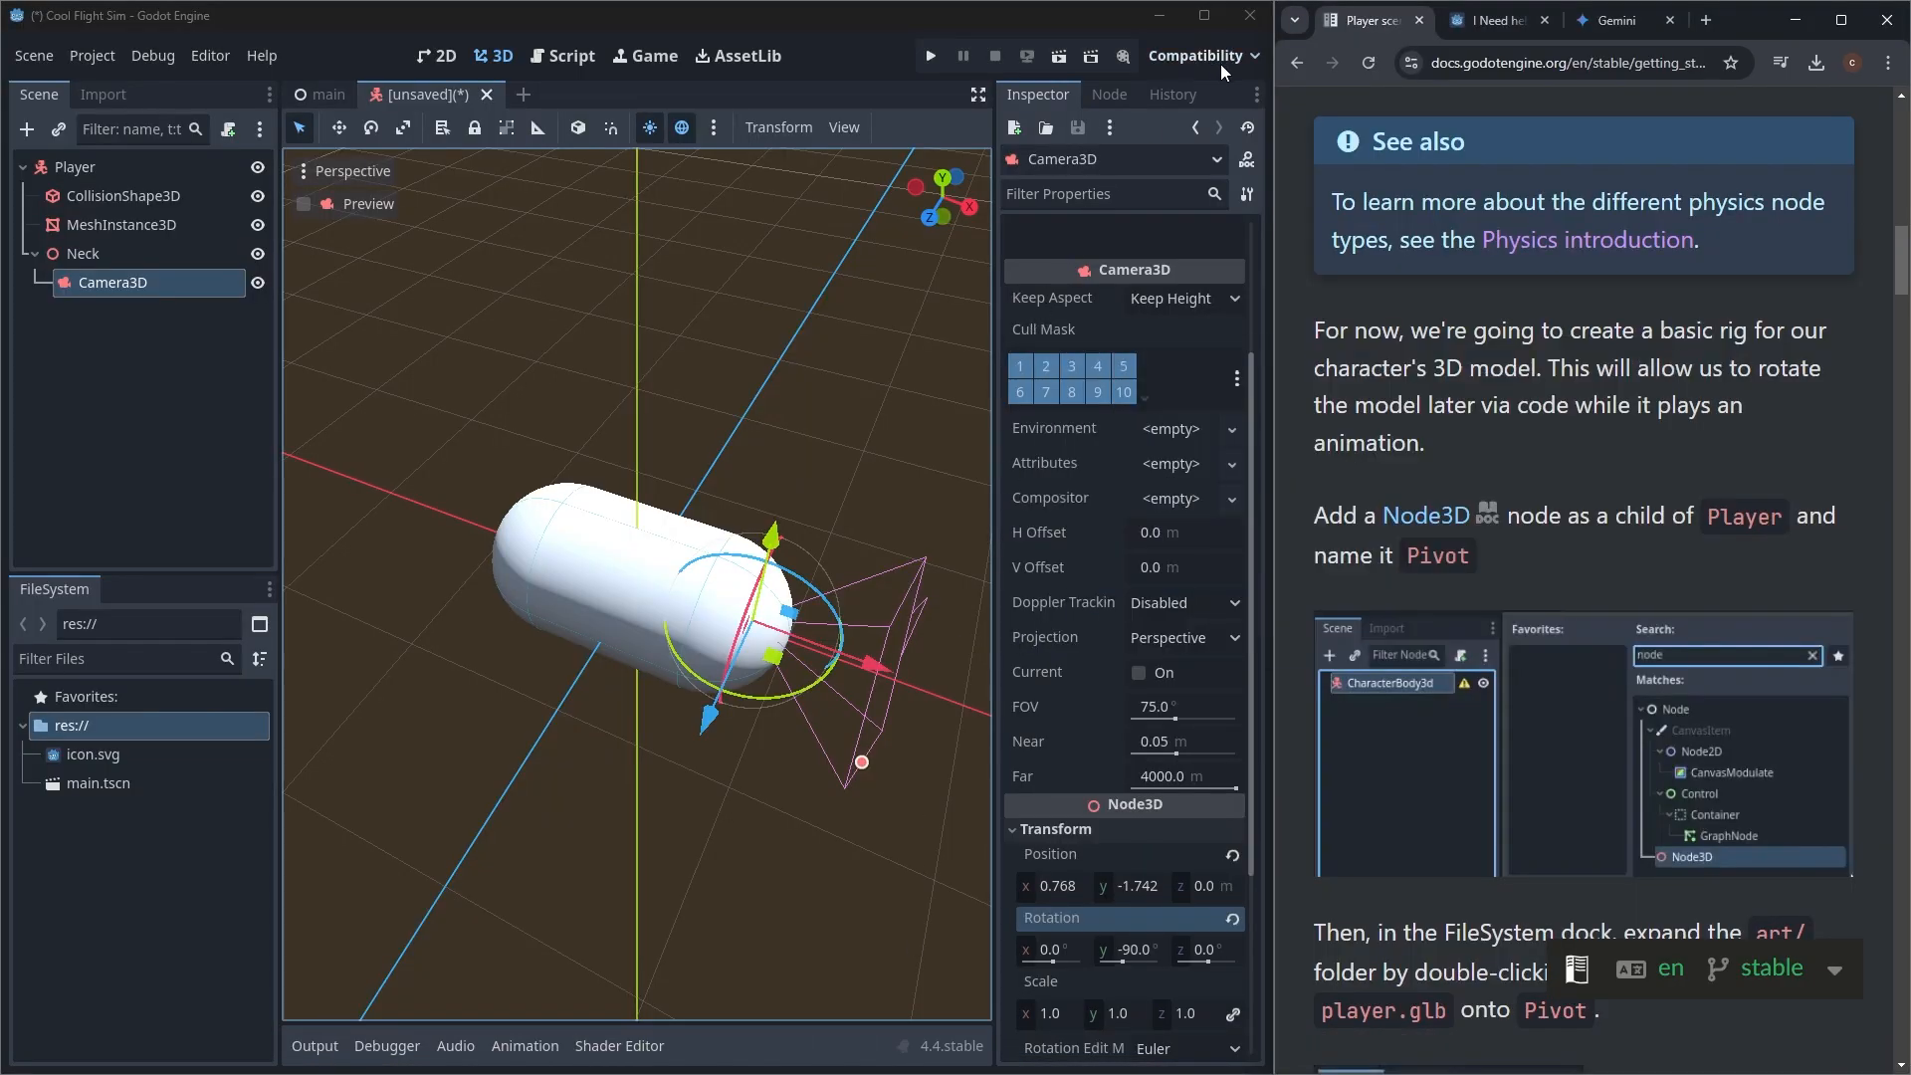
Step: Deselect the Camera3D and save the new player scene as player.tscn in the project's res:// folder
middle_click_drag(832, 395, 904, 267)
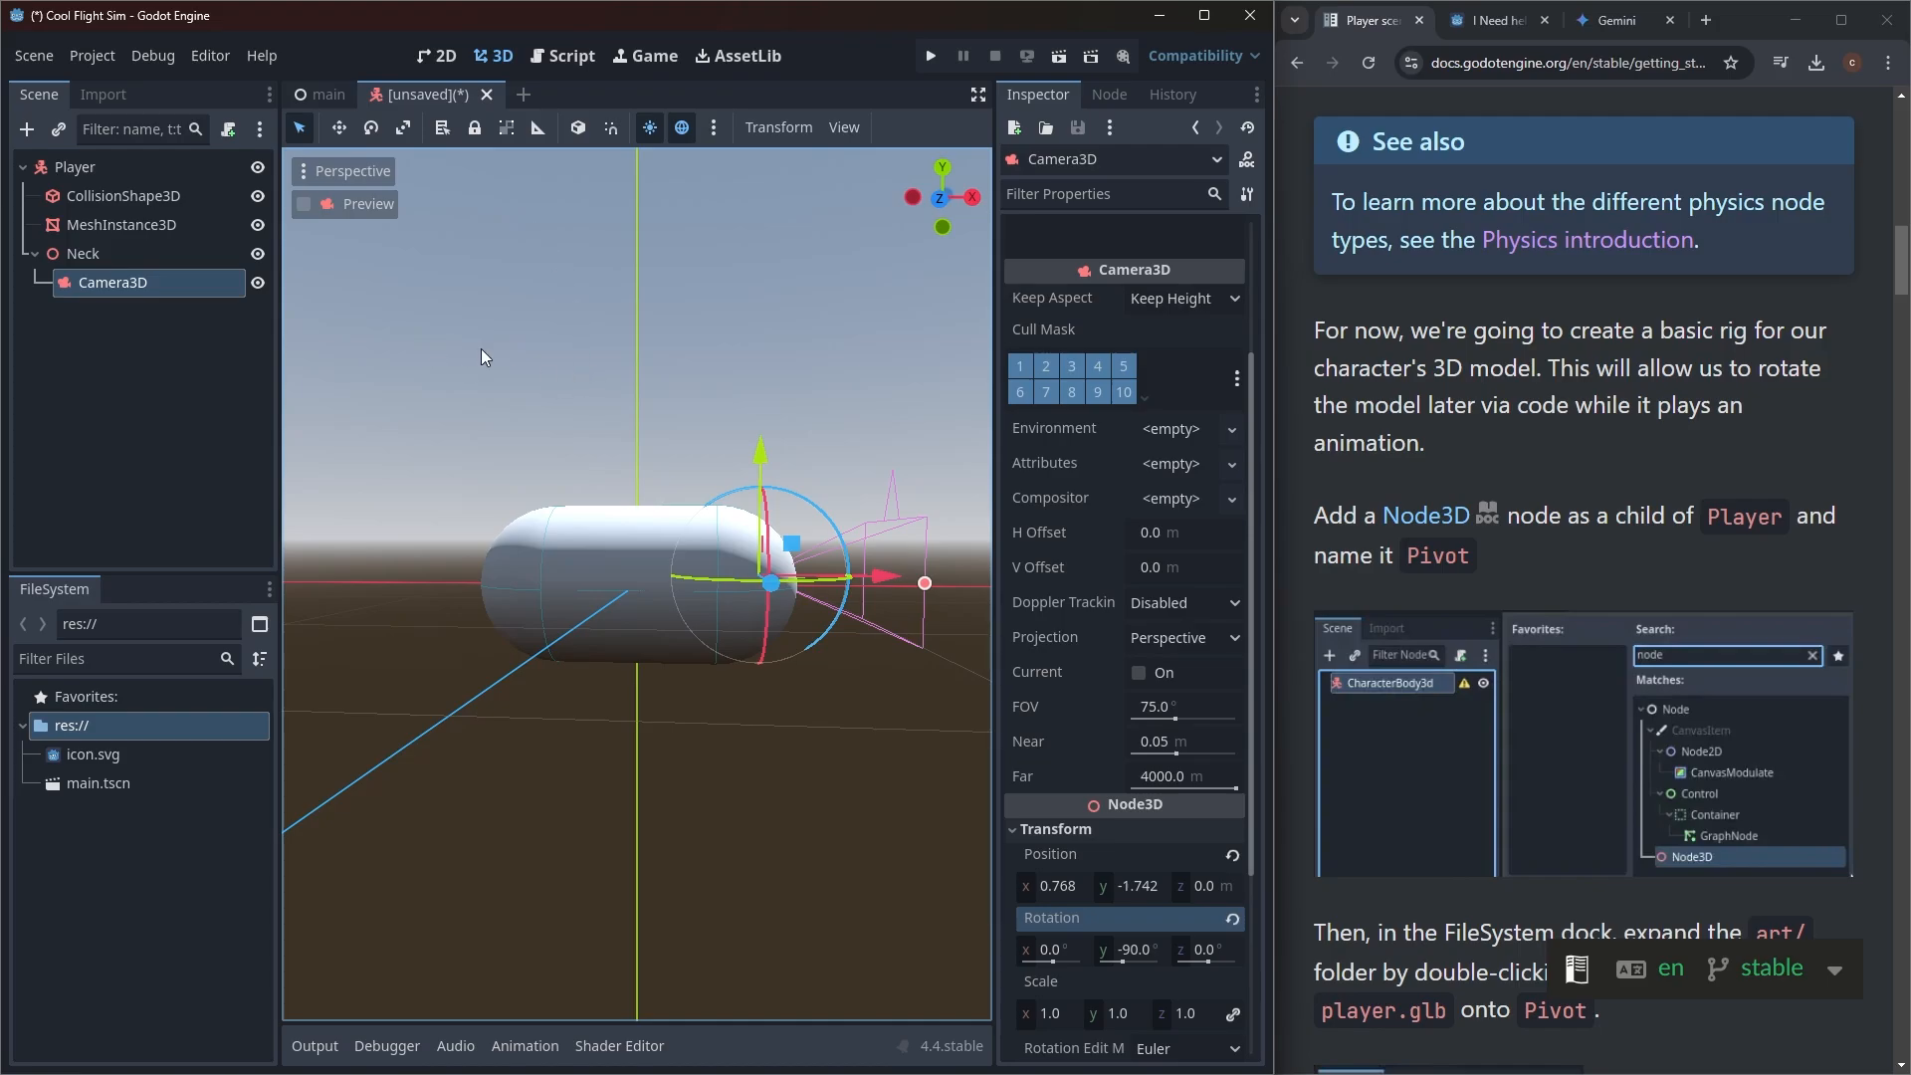
left_click(595, 372)
key("ctrl+s")
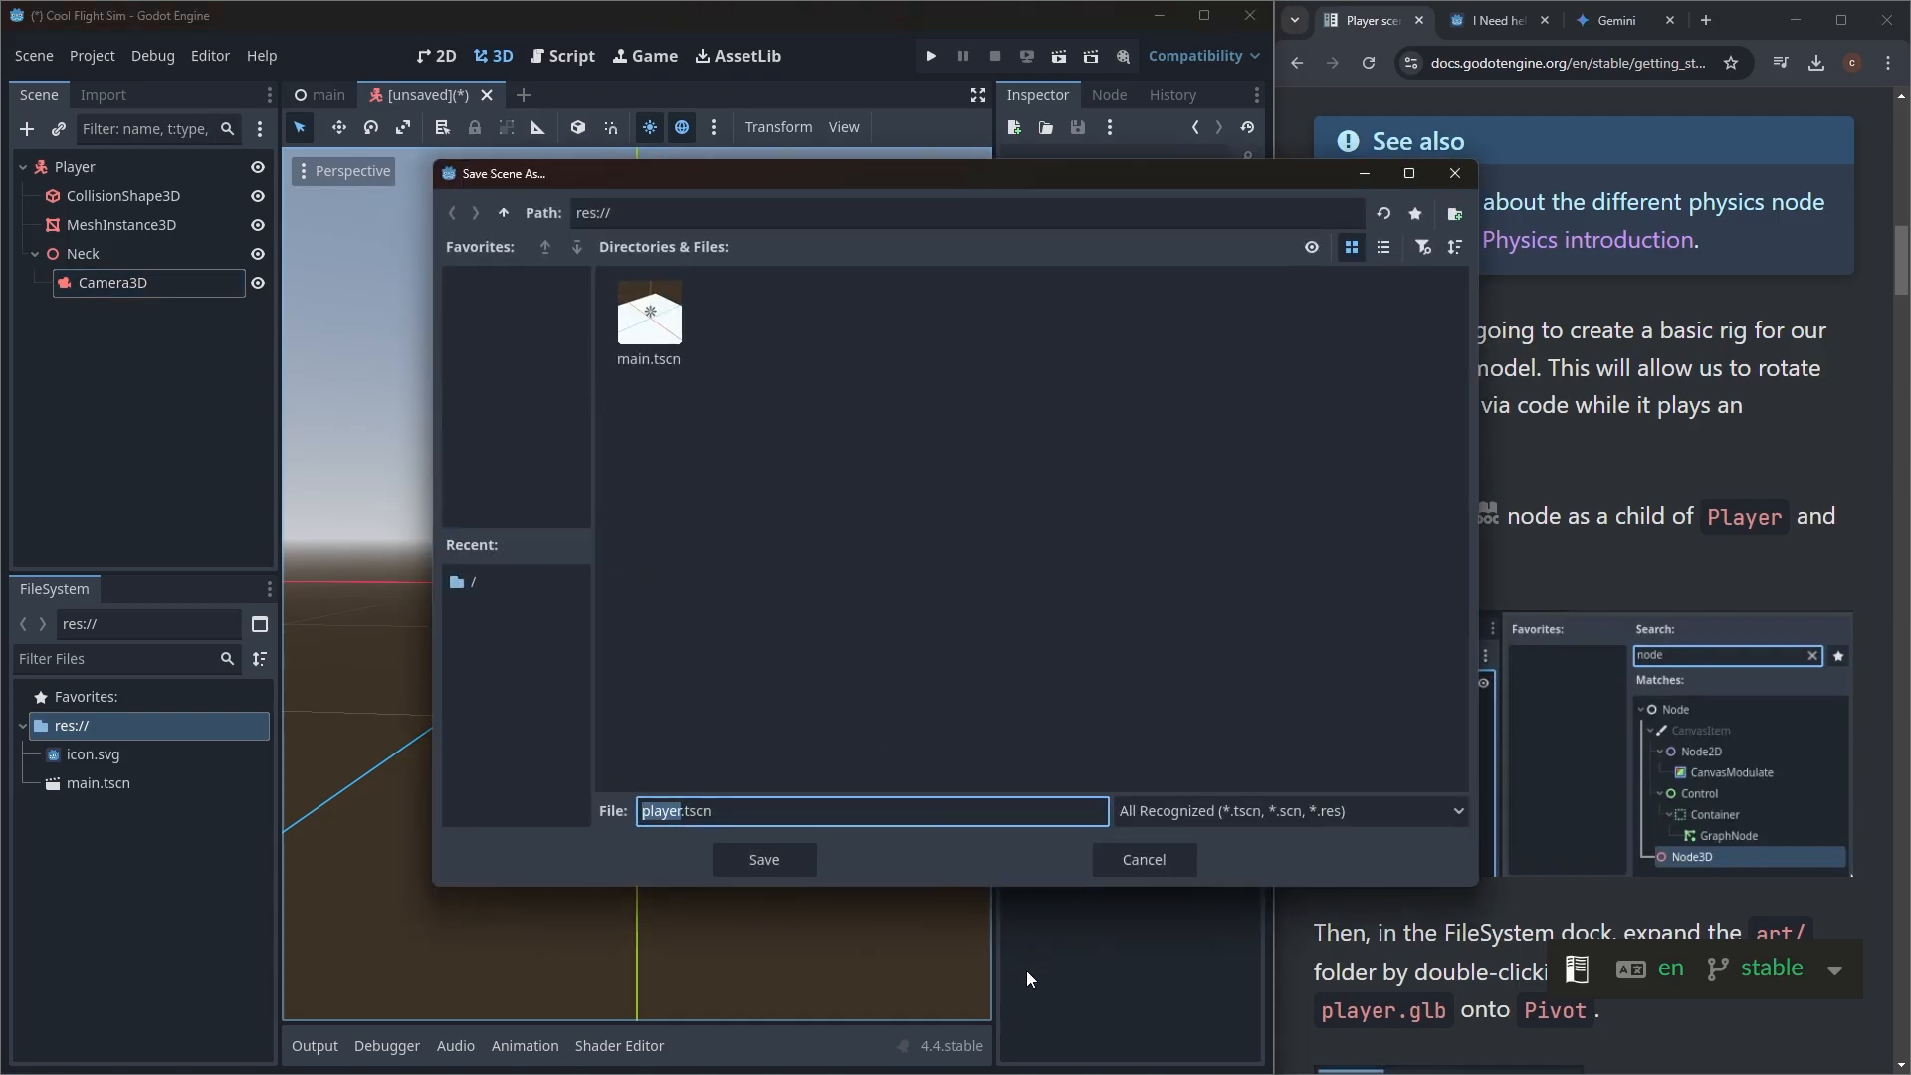
left_click(786, 858)
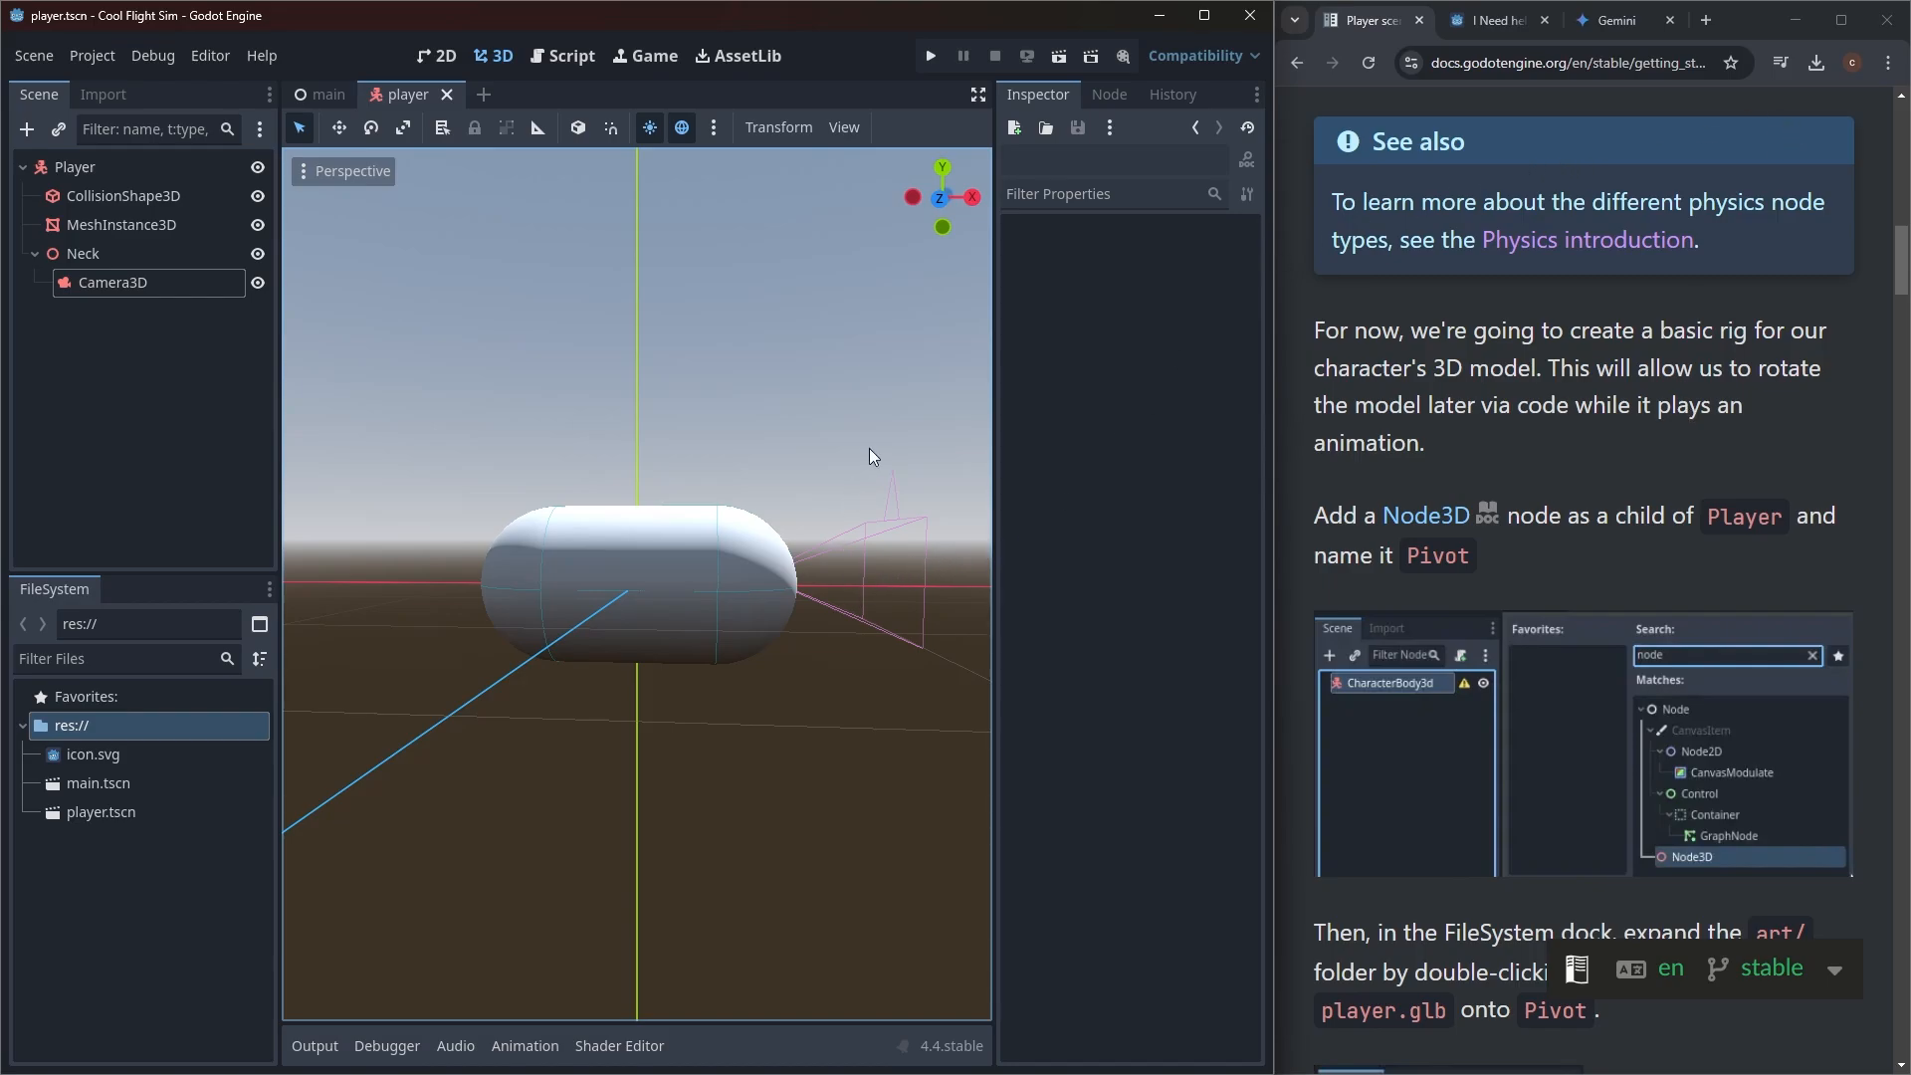
middle_click_drag(869, 449, 880, 511)
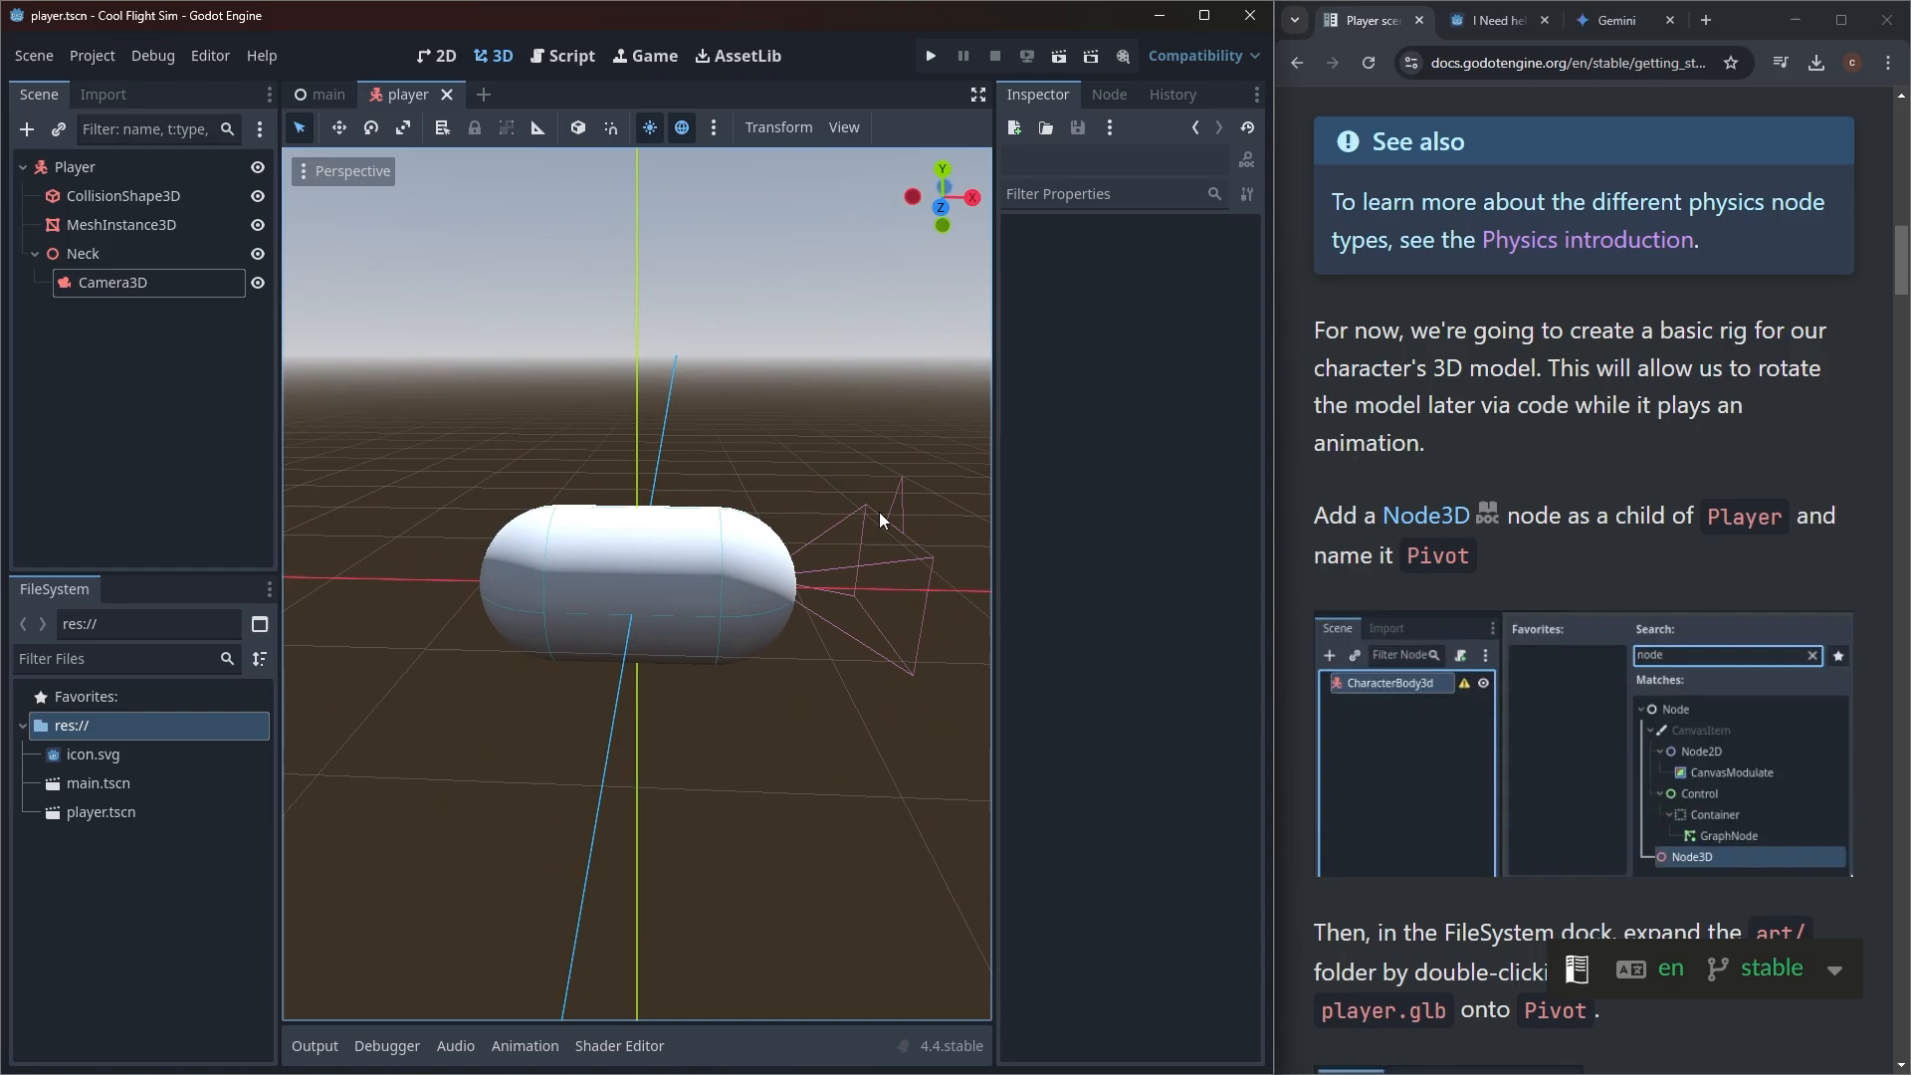